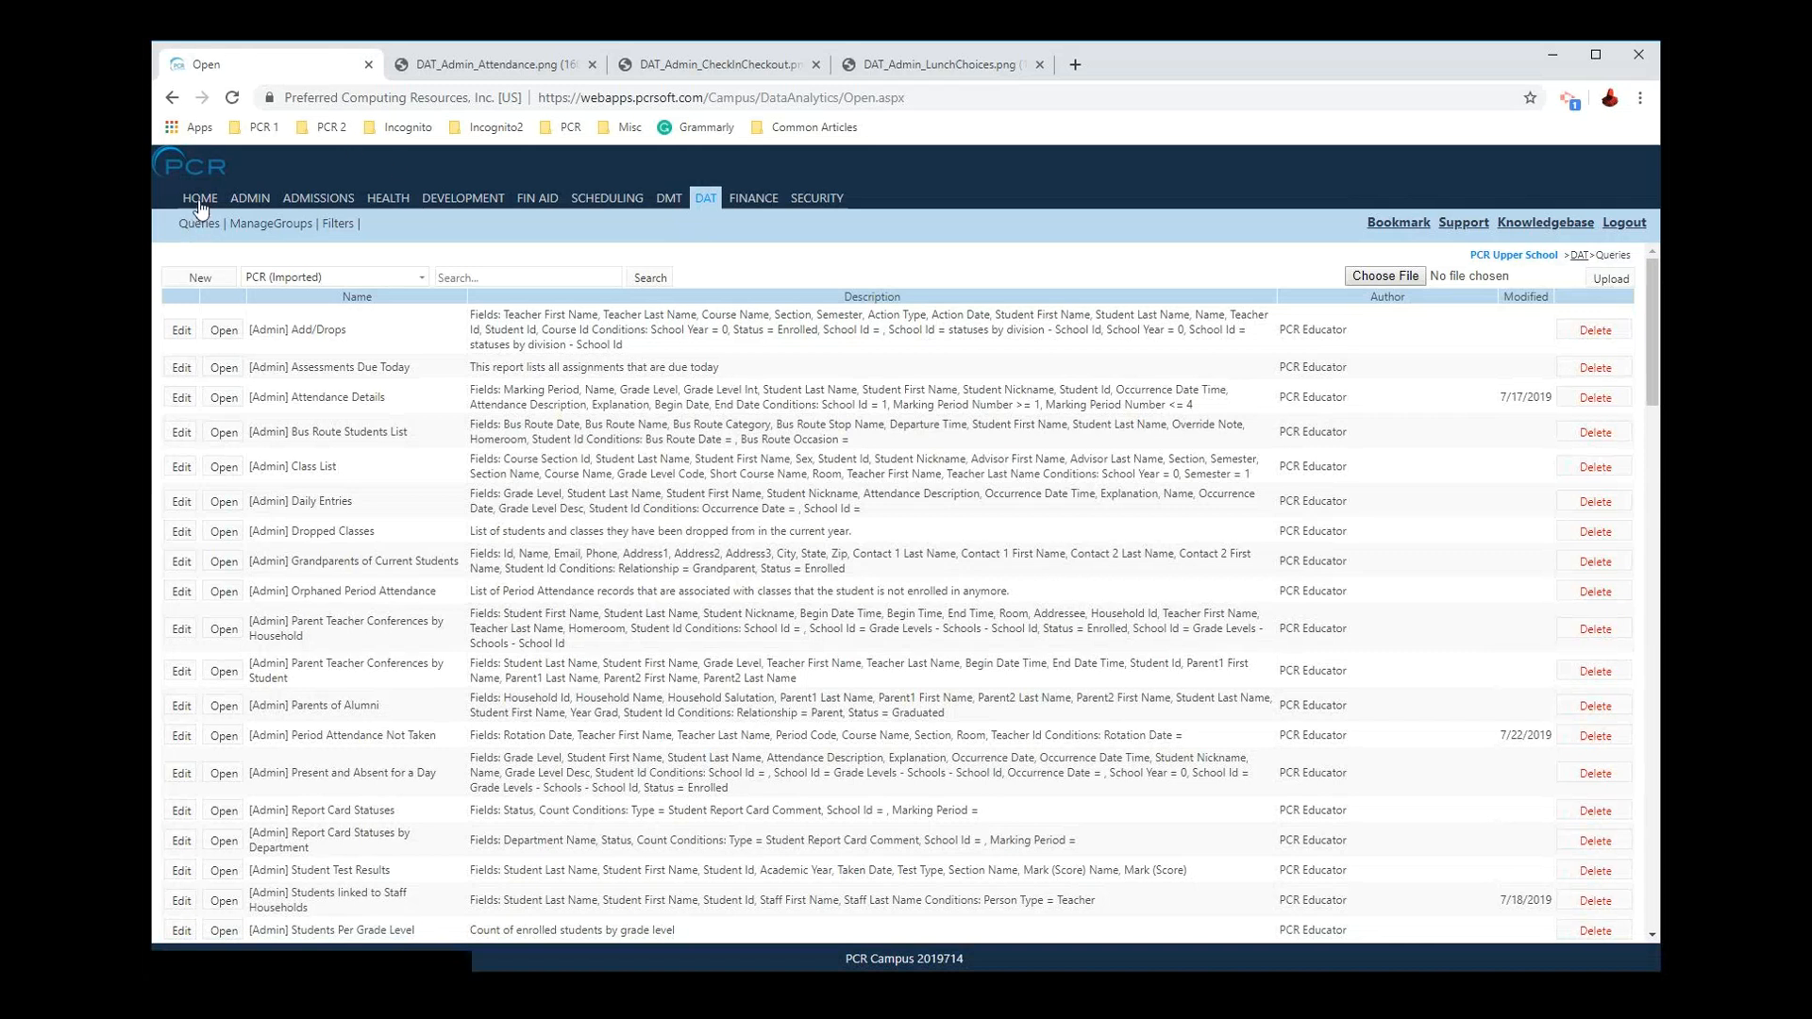
# Step: View the home page, return to the DAT queries list and search the page for "[Admin] Attendance Details"
pyautogui.click(200, 200)
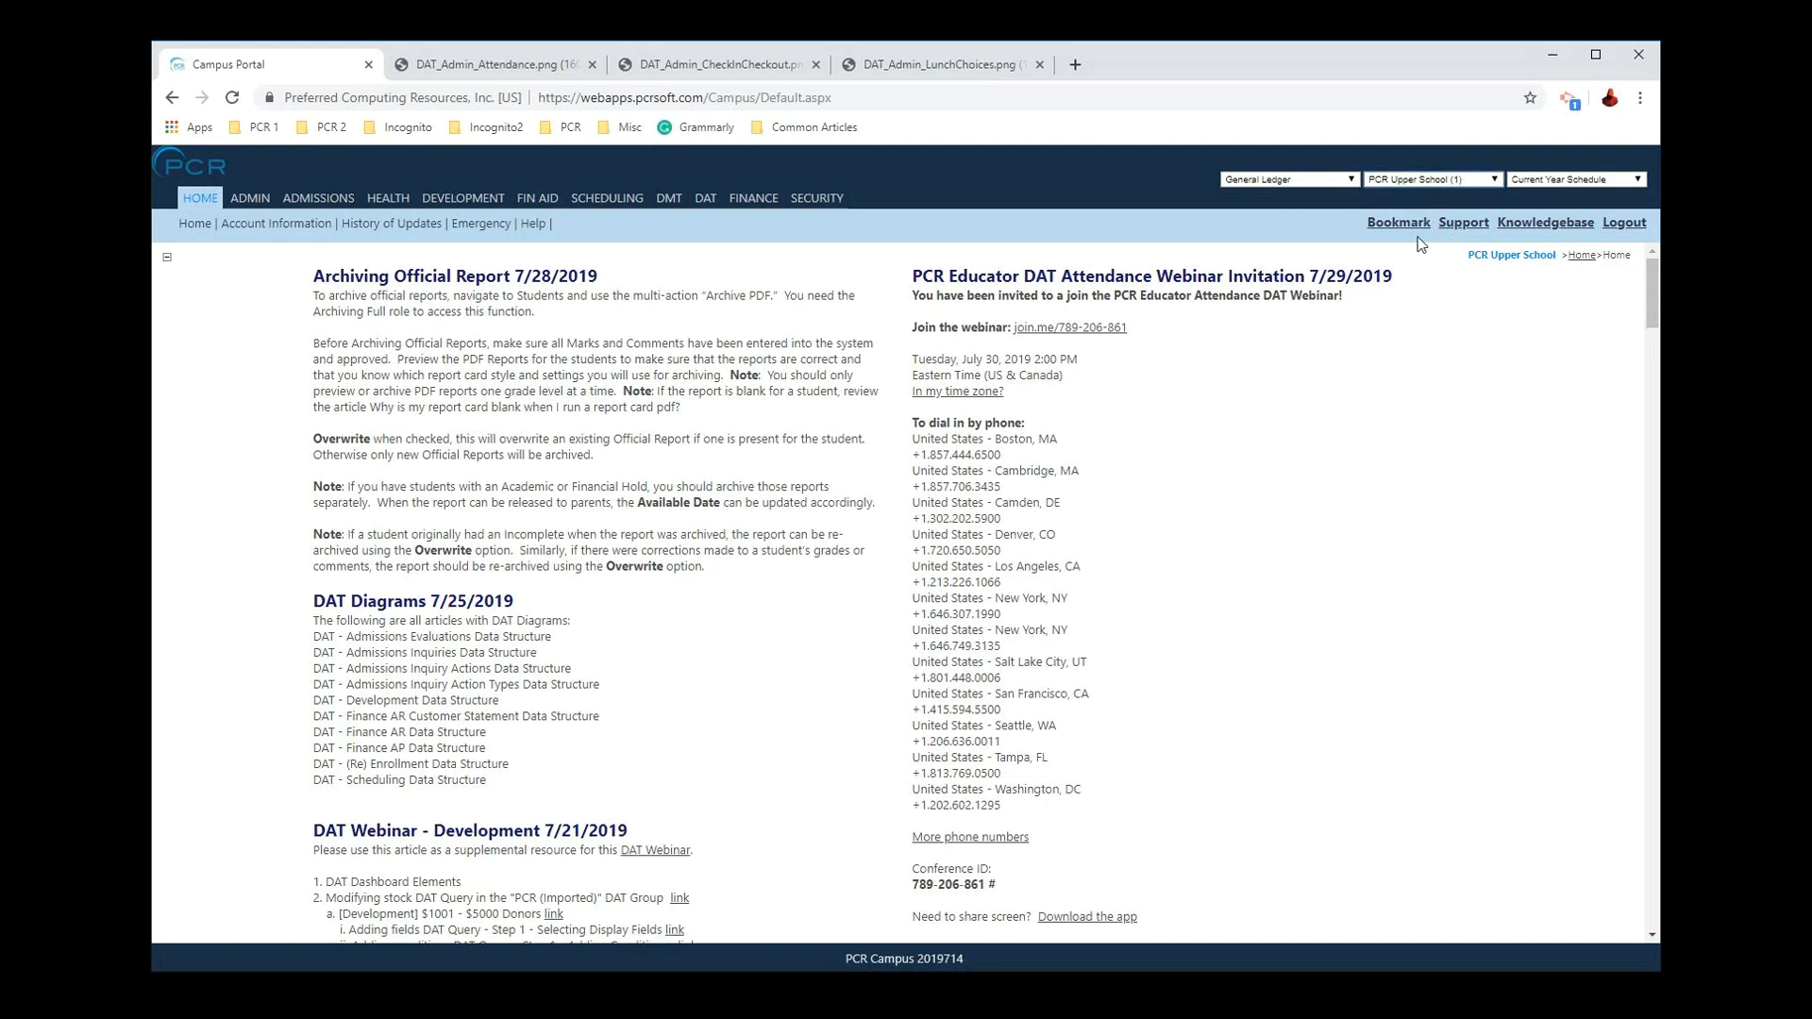
pyautogui.click(706, 199)
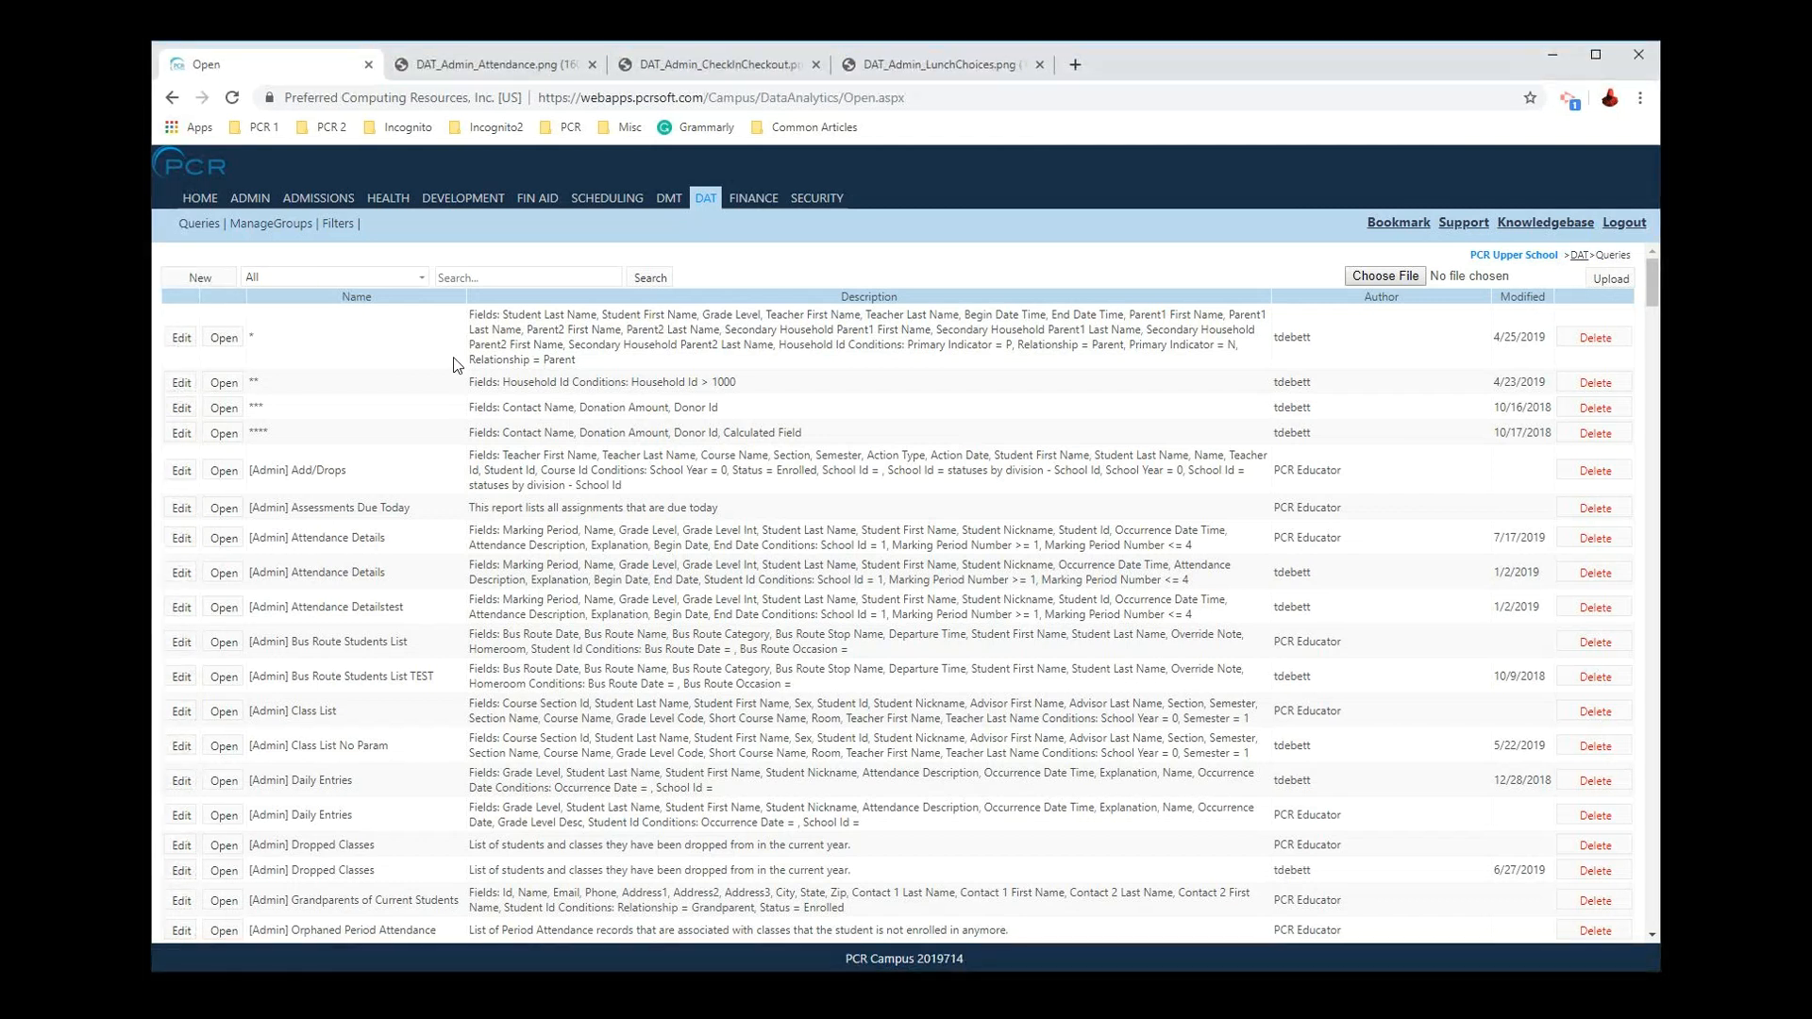
pyautogui.hotkey('ctrl', 'f')
pyautogui.write('[Admin] Attendance Details')
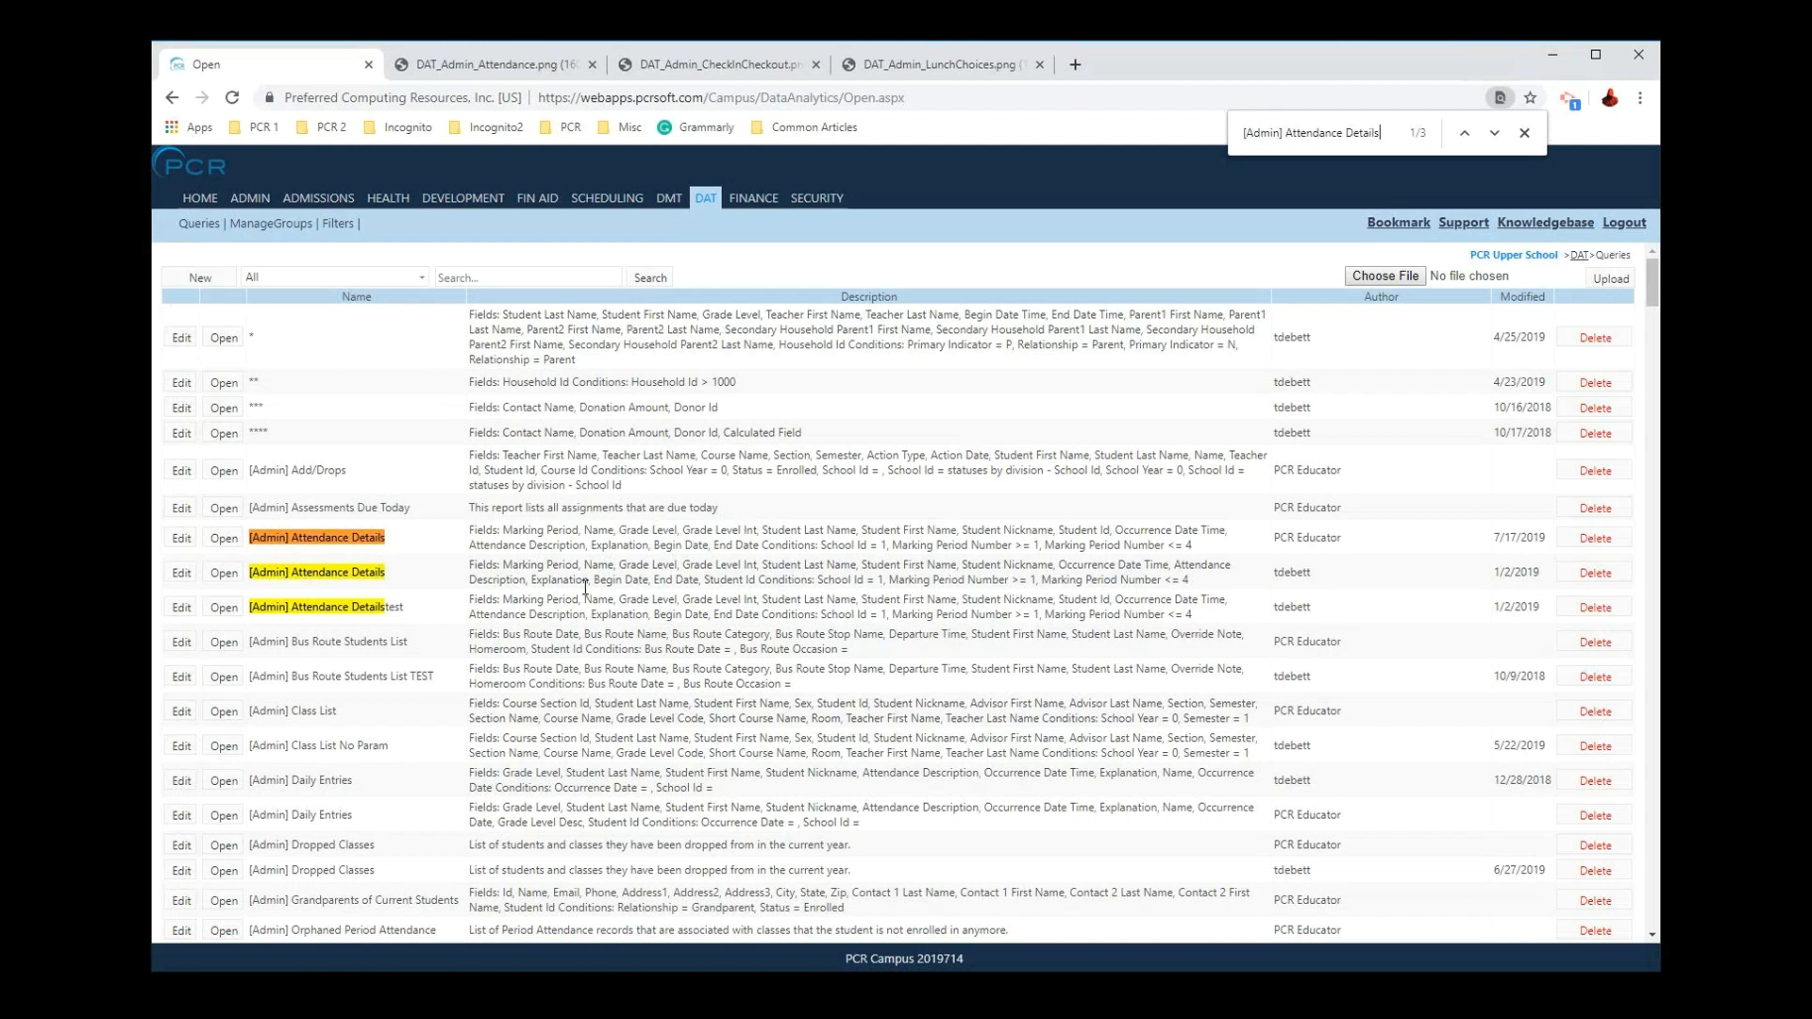
# Step: Filter the queries to the PCR (Imported) group and open the [Admin] Attendance Details query for editing
pyautogui.click(381, 276)
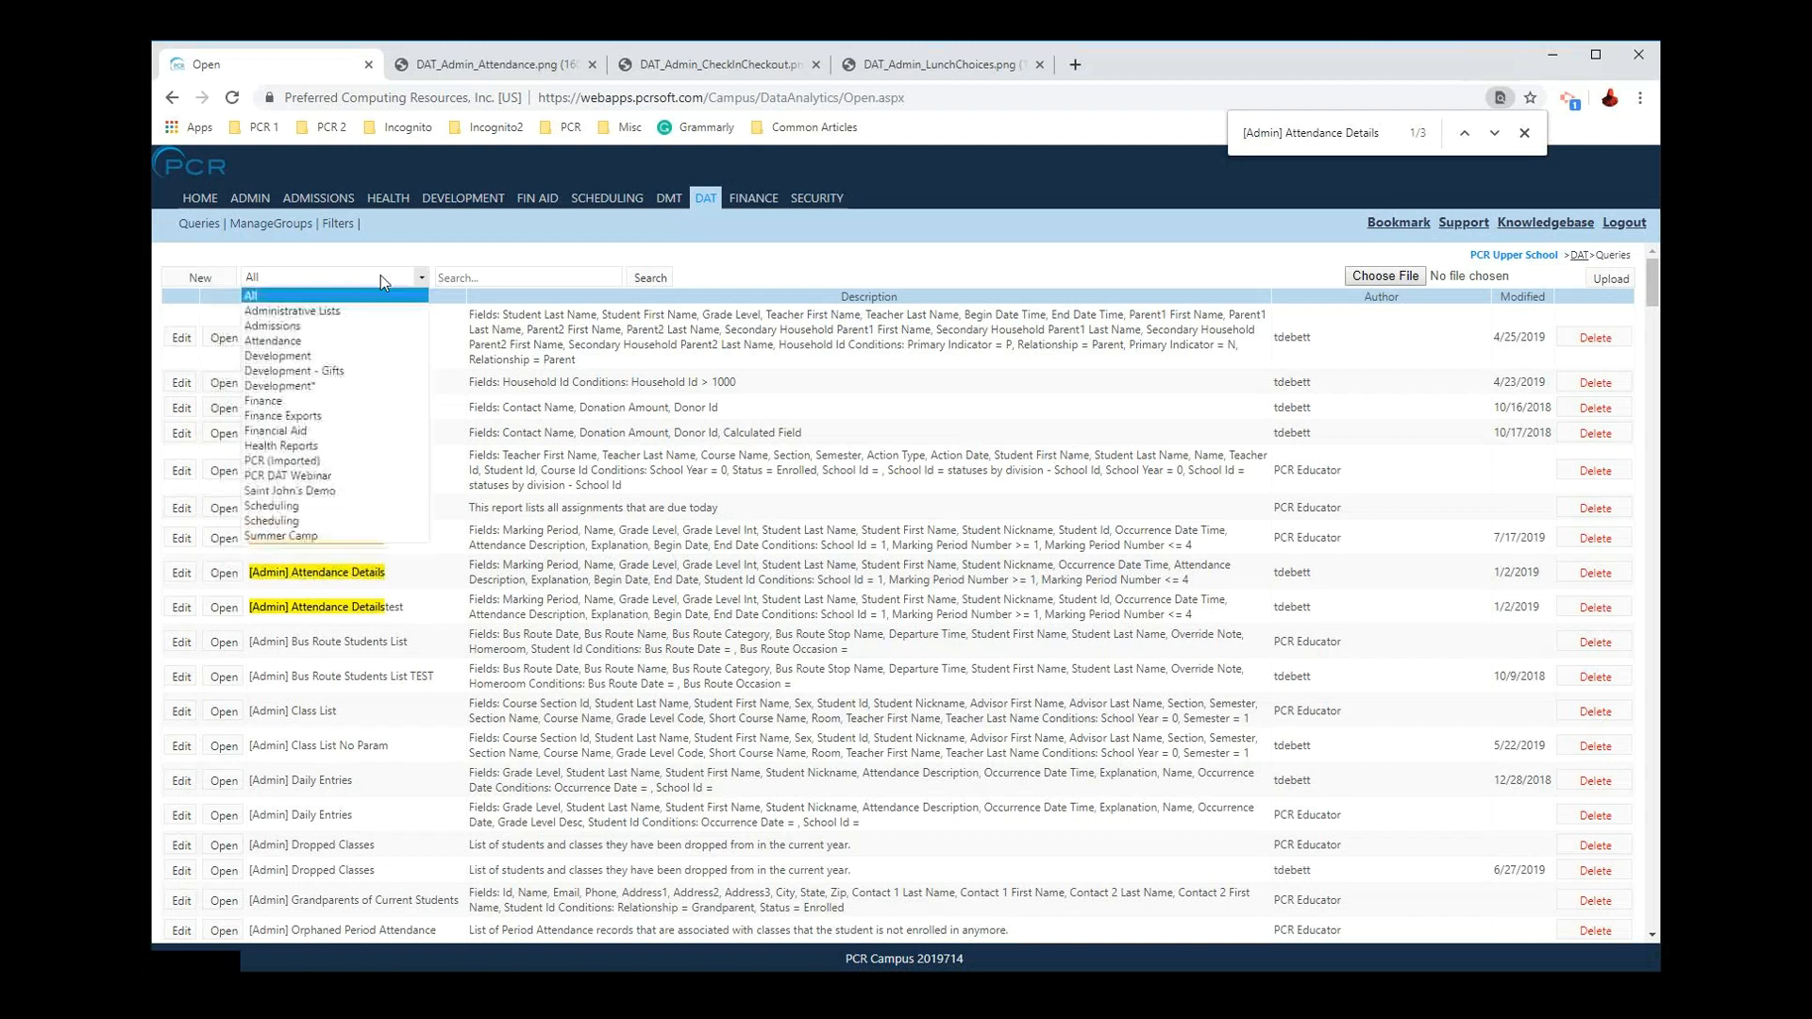
pyautogui.click(340, 462)
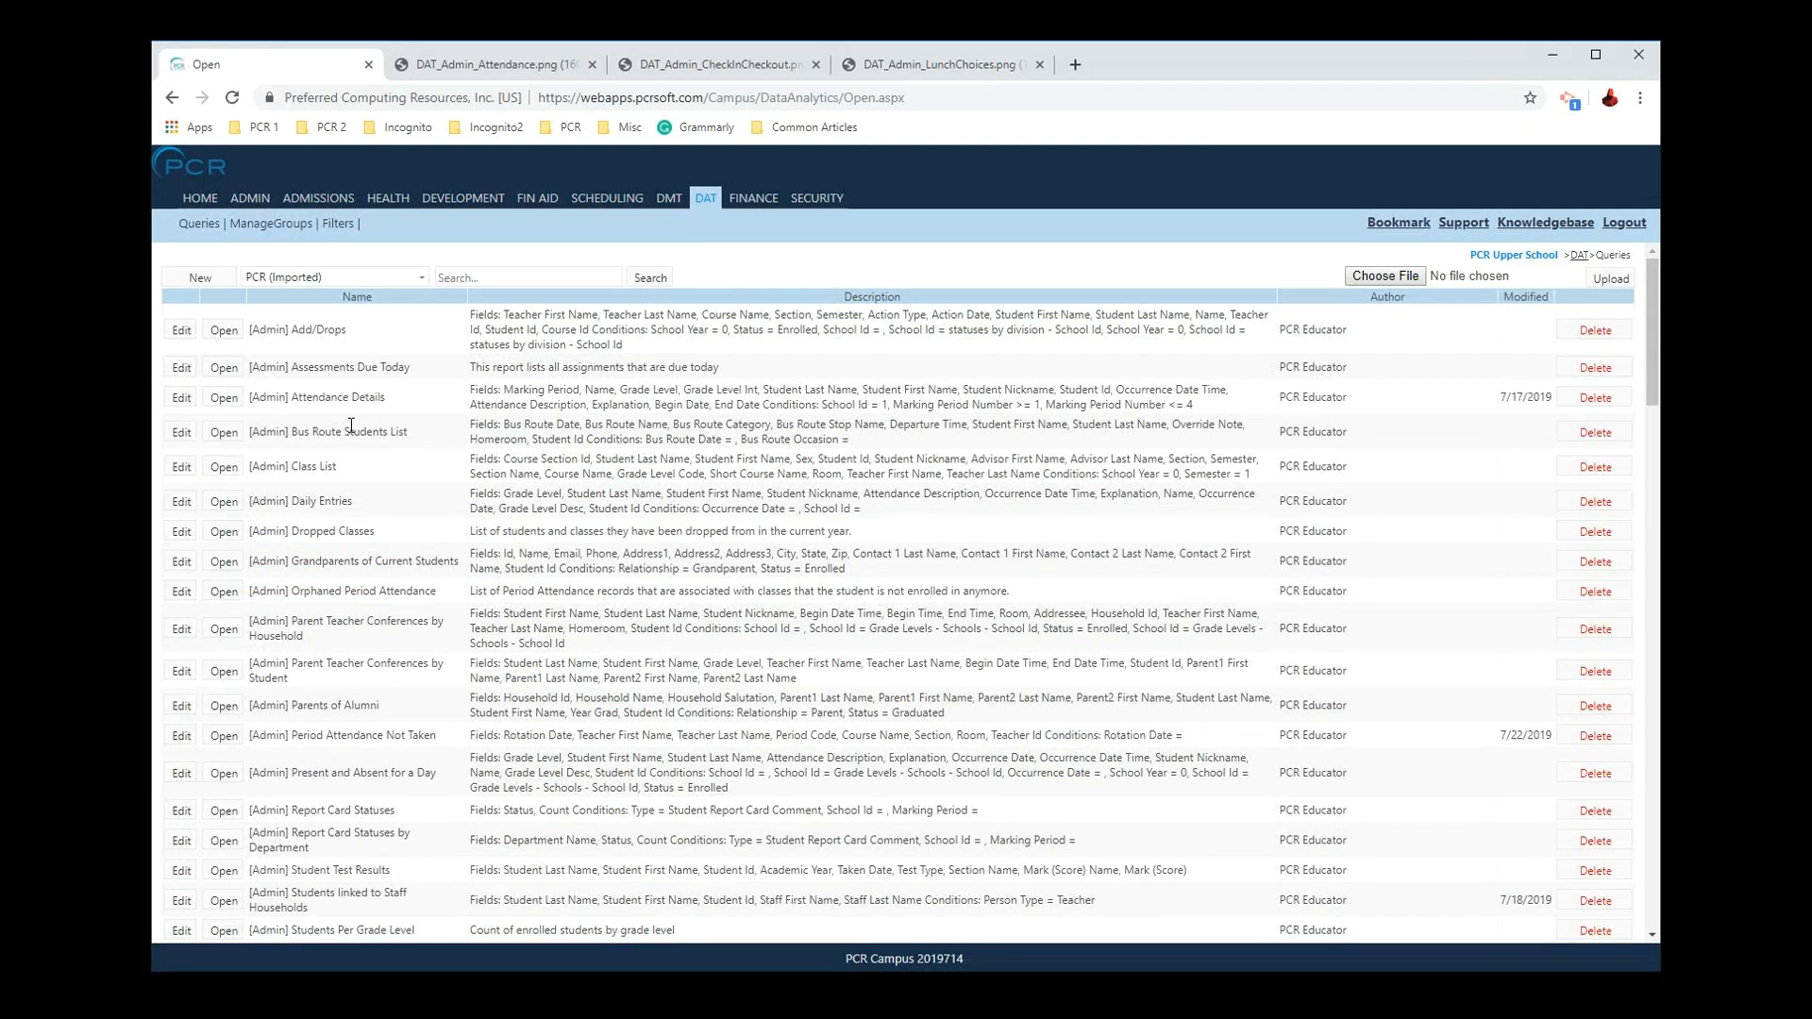
pyautogui.hotkey('ctrl', 'f')
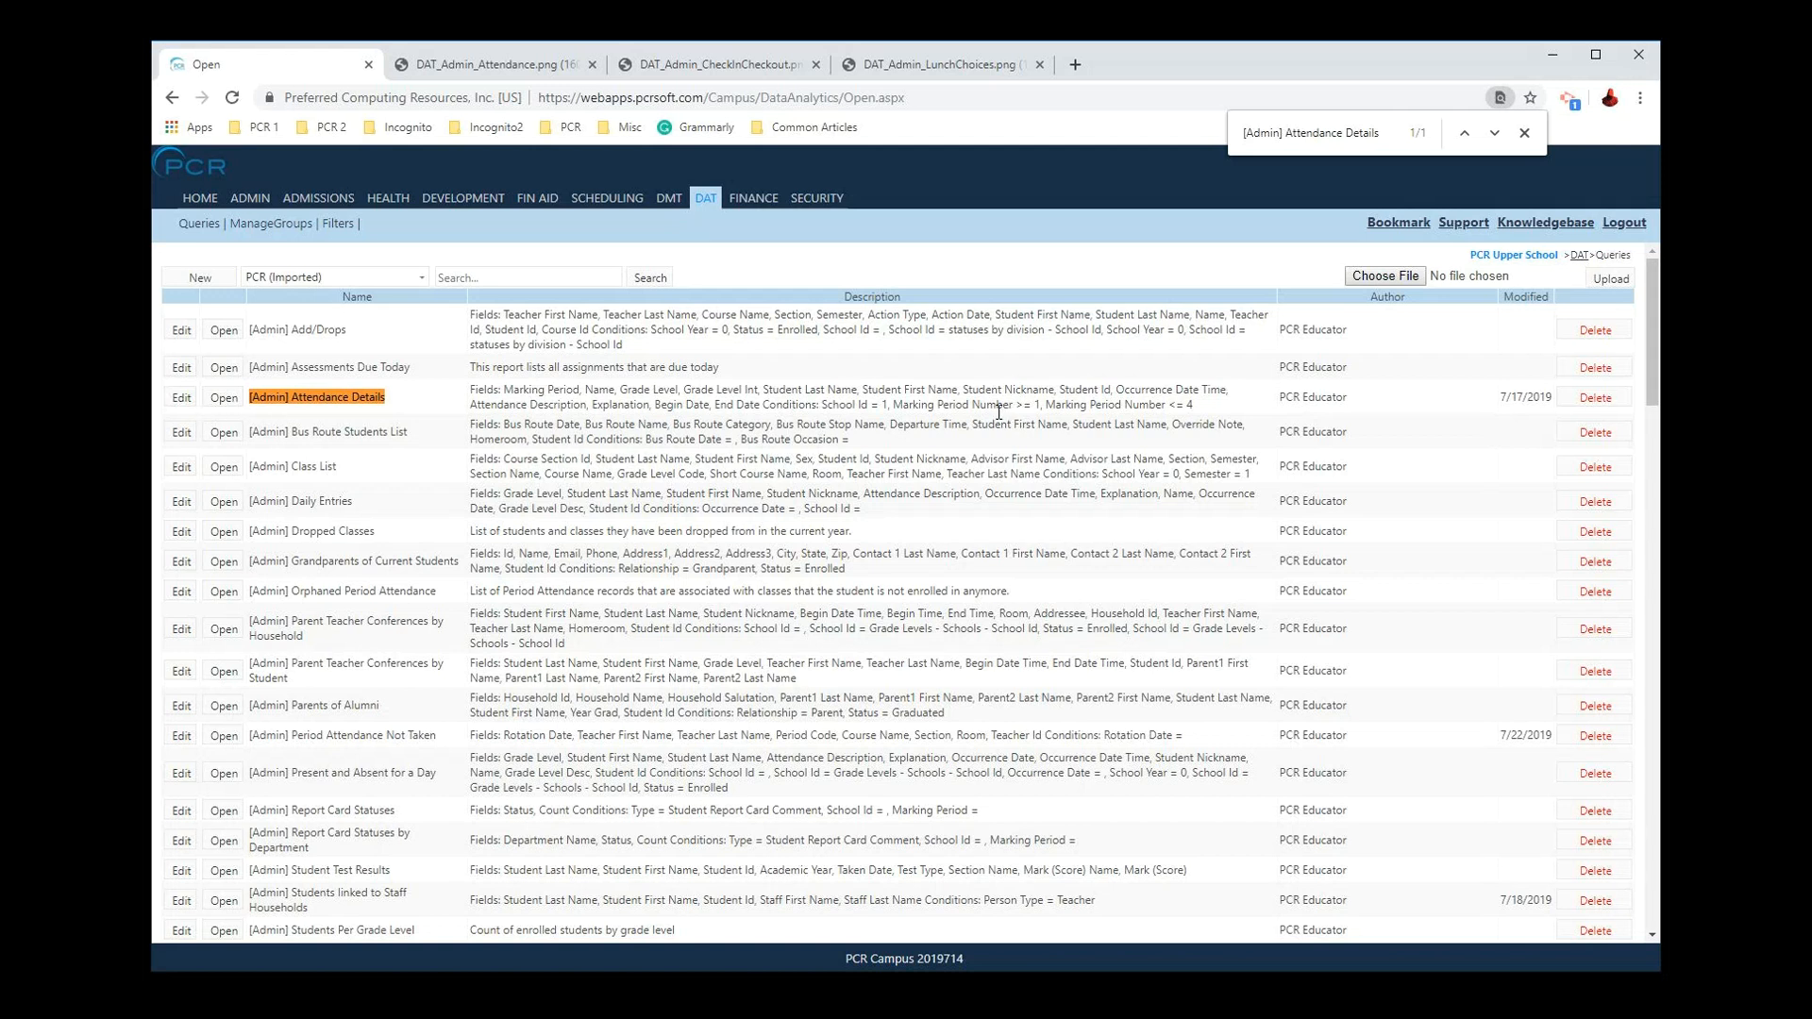
pyautogui.click(181, 398)
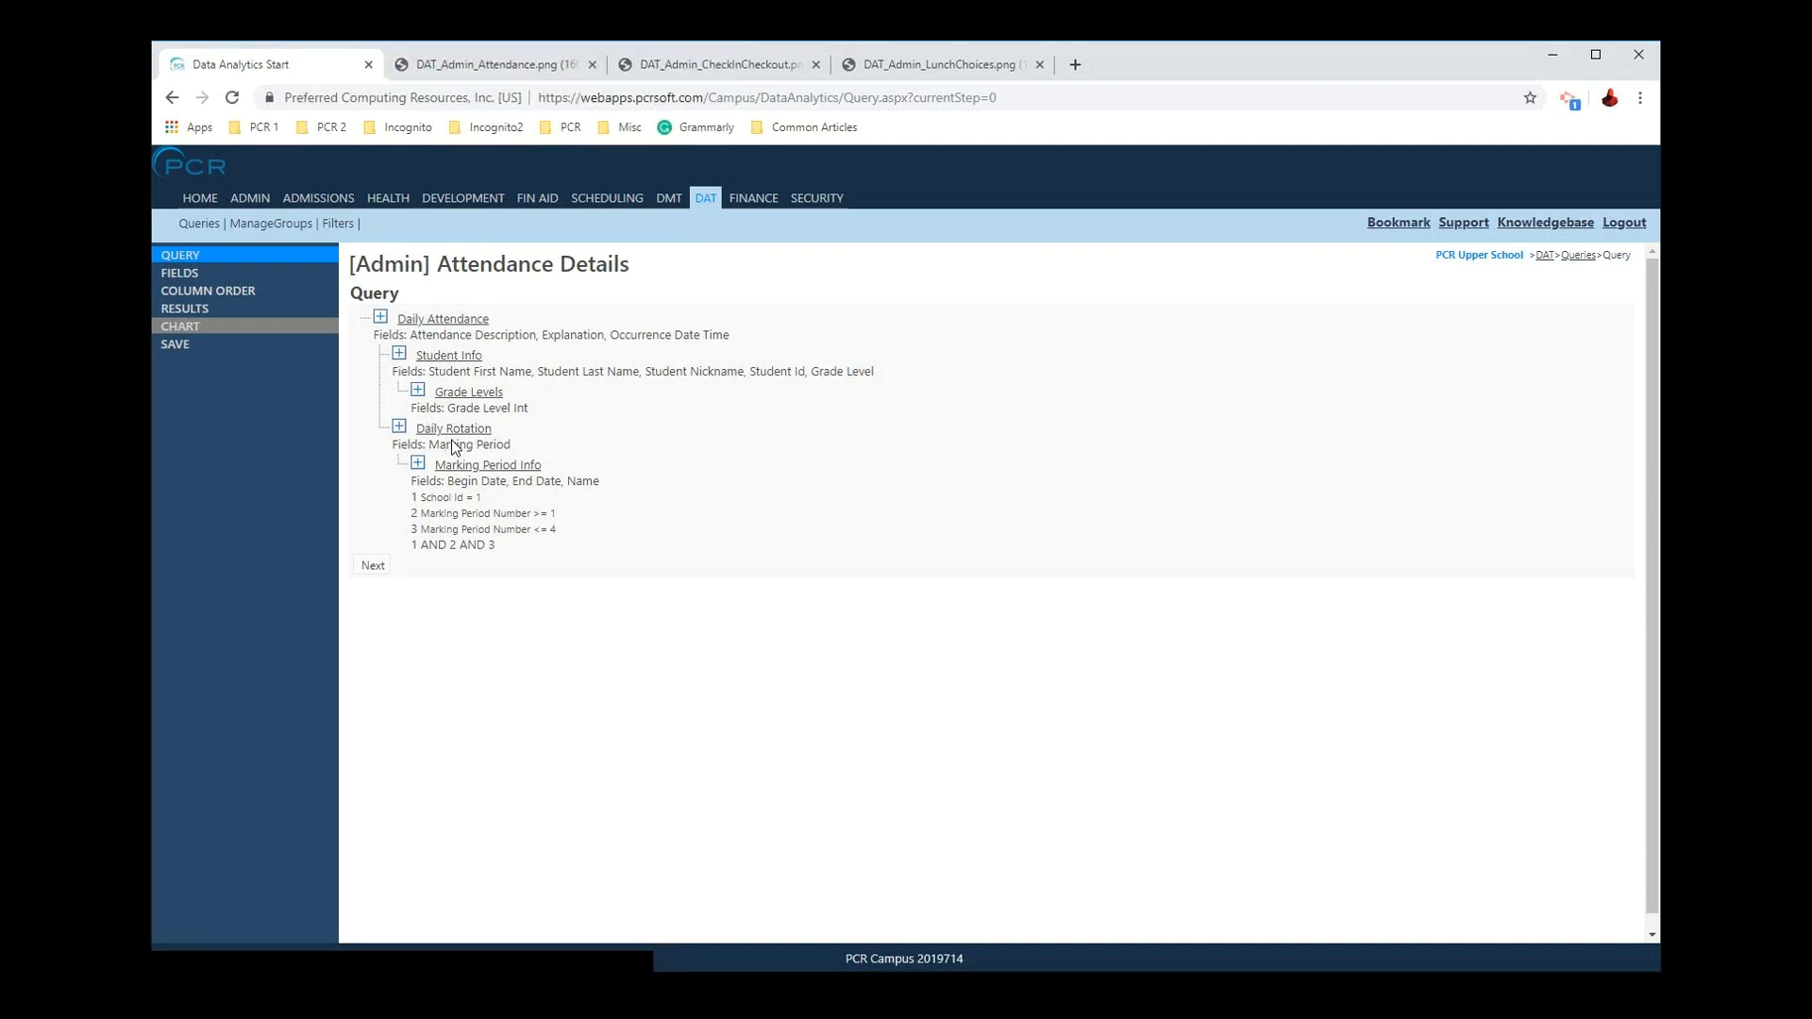
# Step: Compare the query's tables with the DAT_Admin_Attendance diagram and inspect the Daily Attendance table's conditions and display fields
pyautogui.click(474, 64)
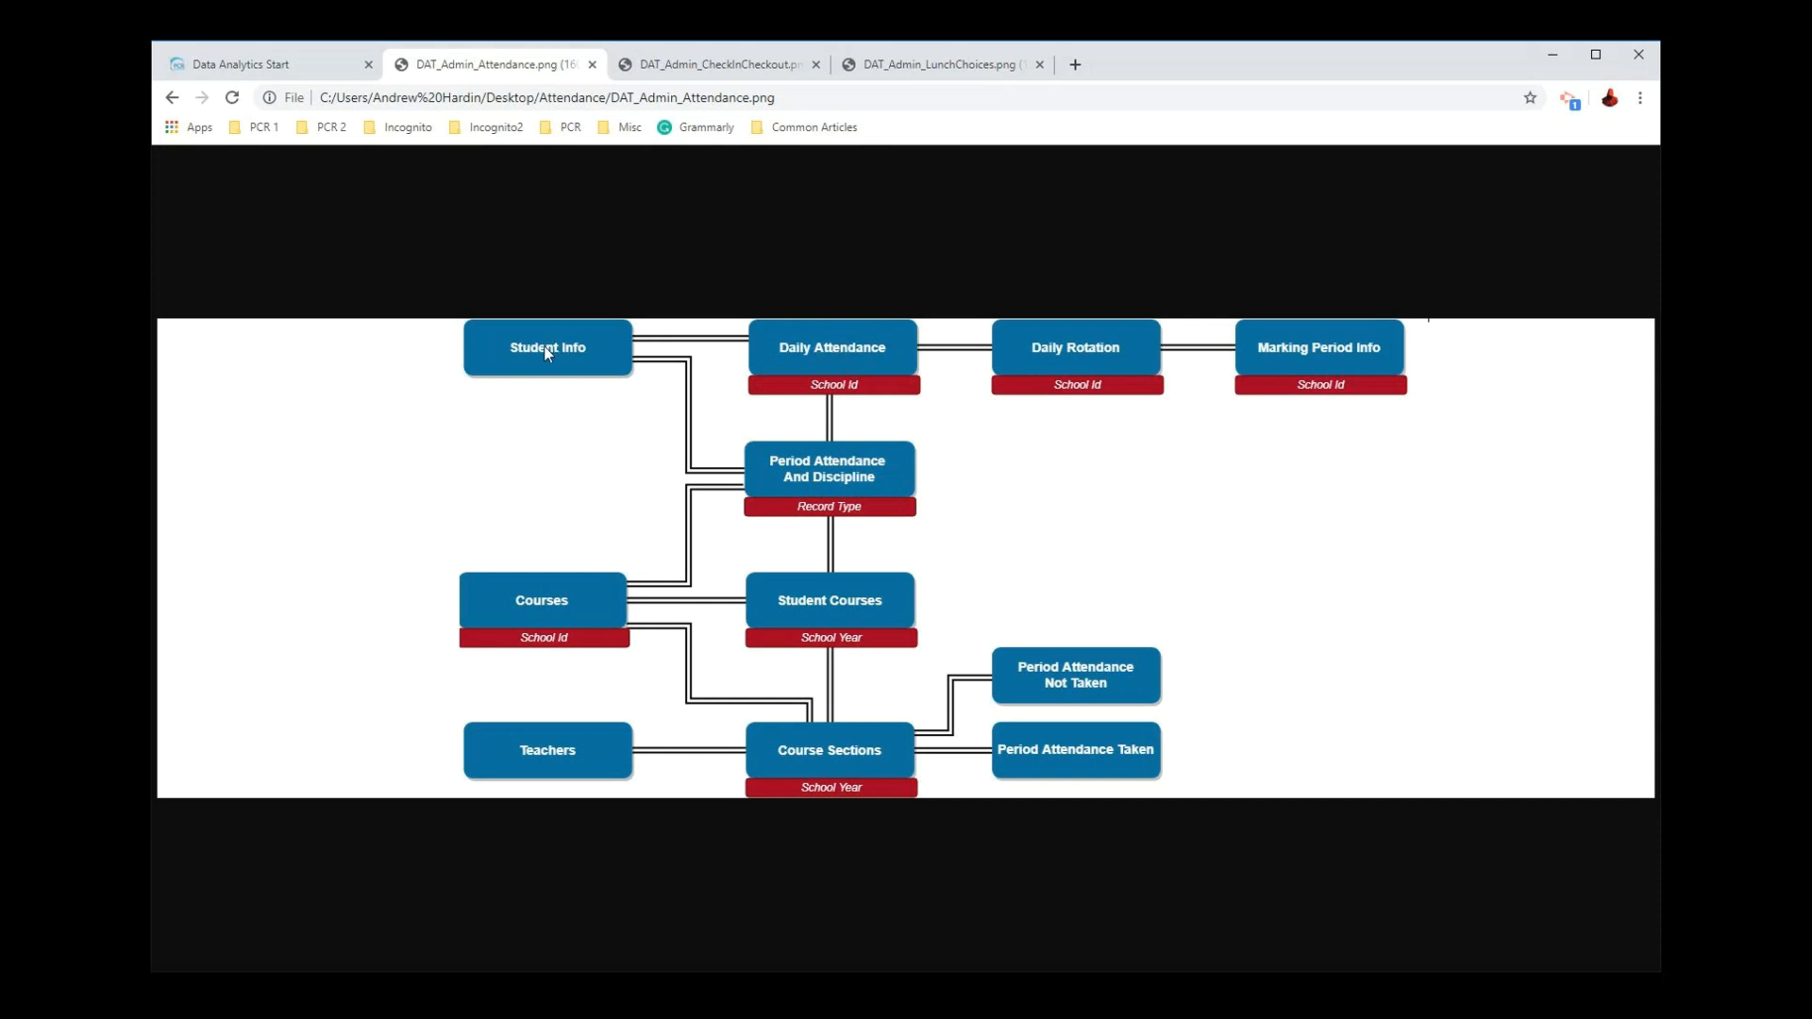
pyautogui.click(263, 71)
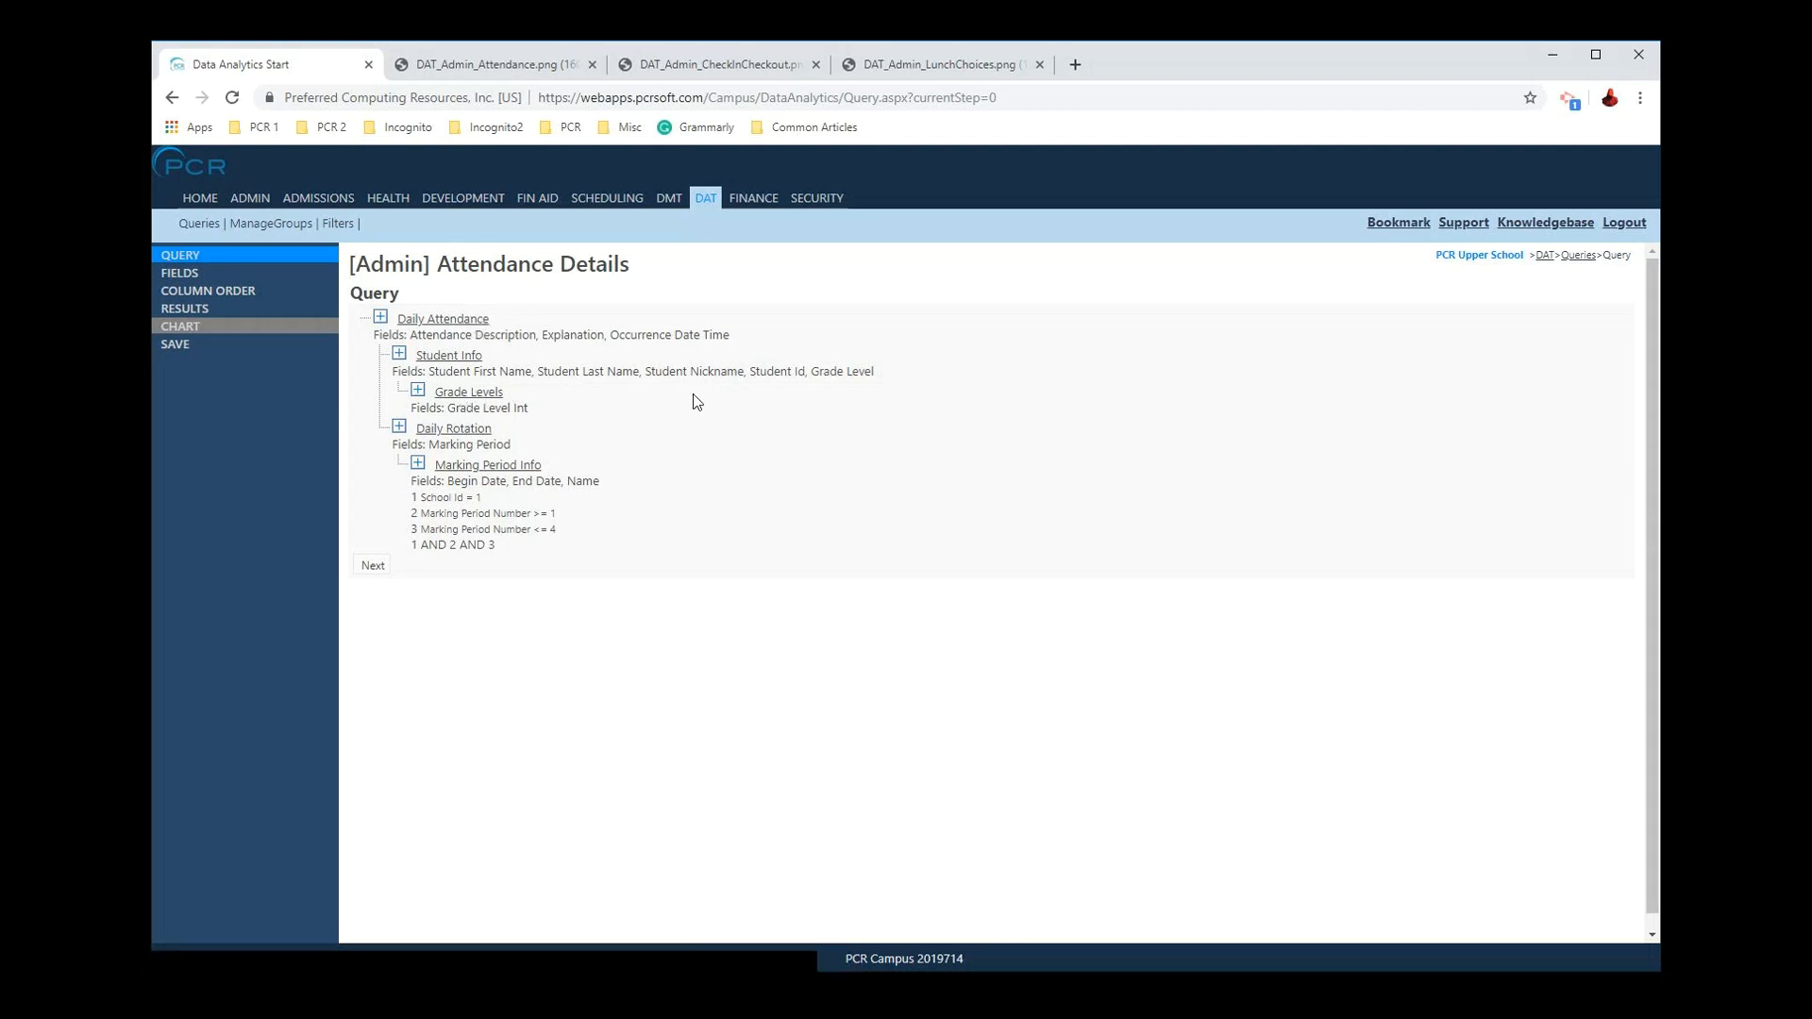
pyautogui.click(534, 71)
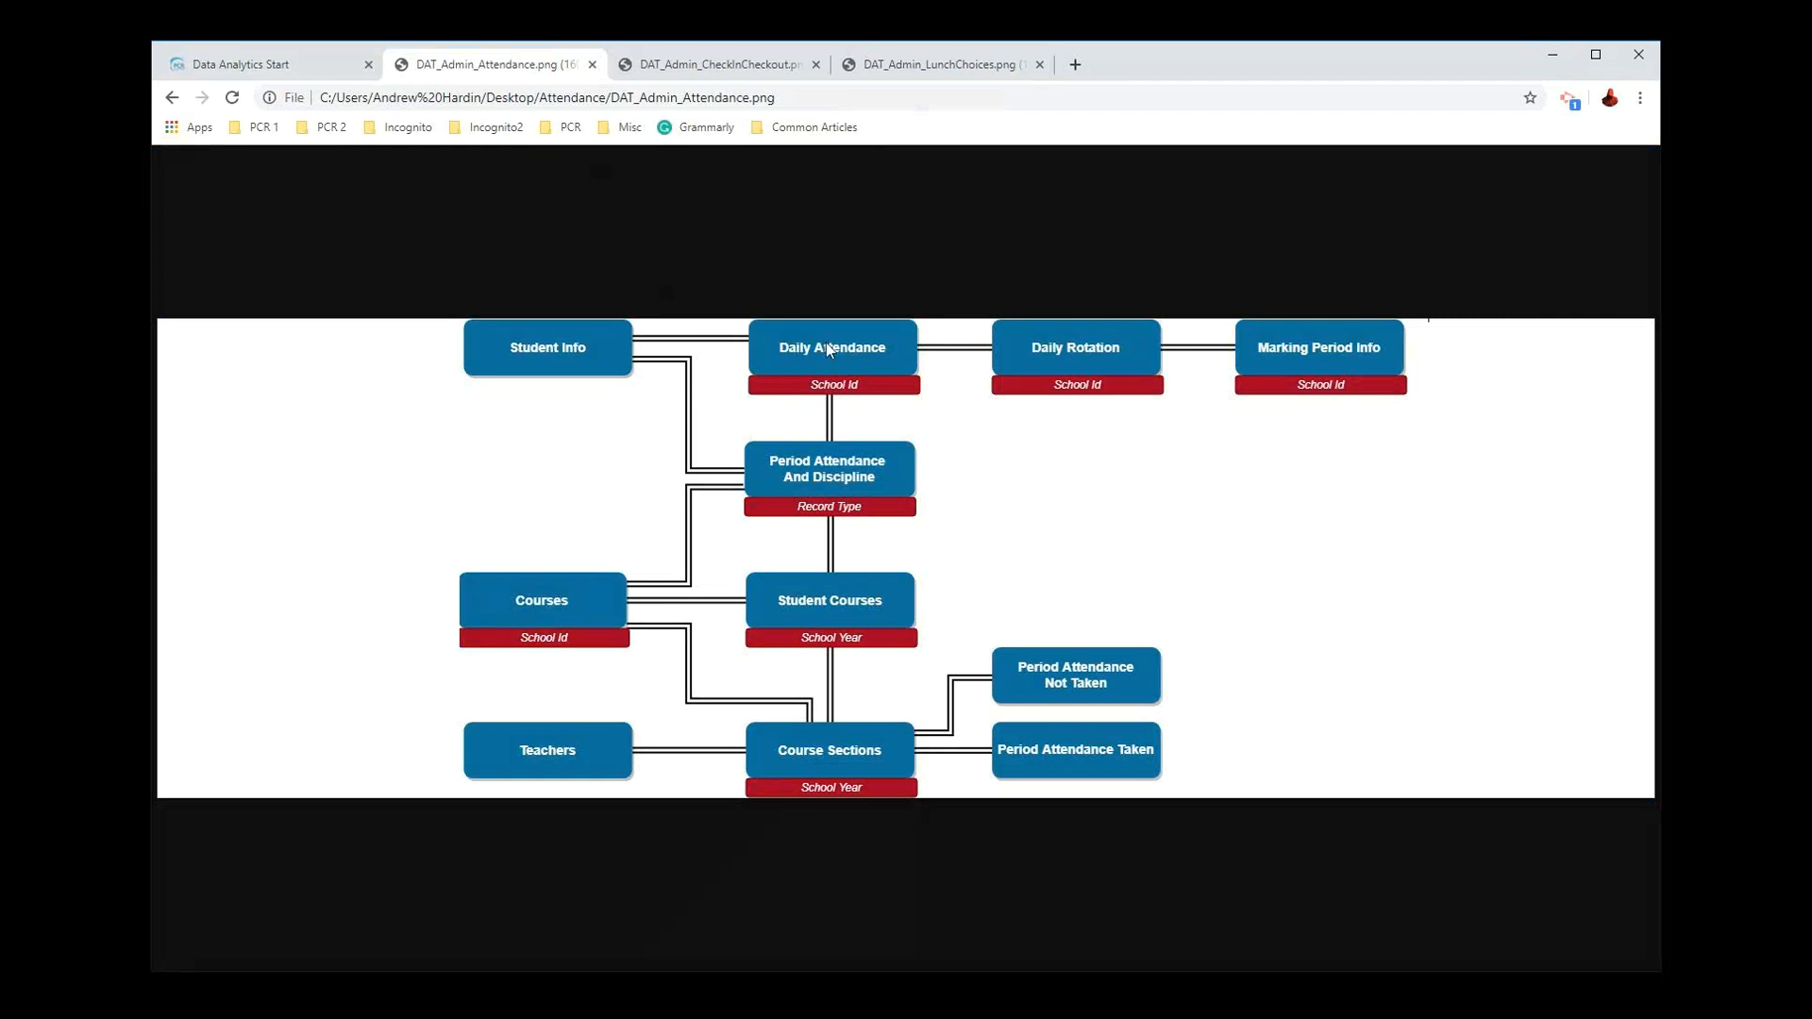
pyautogui.click(311, 66)
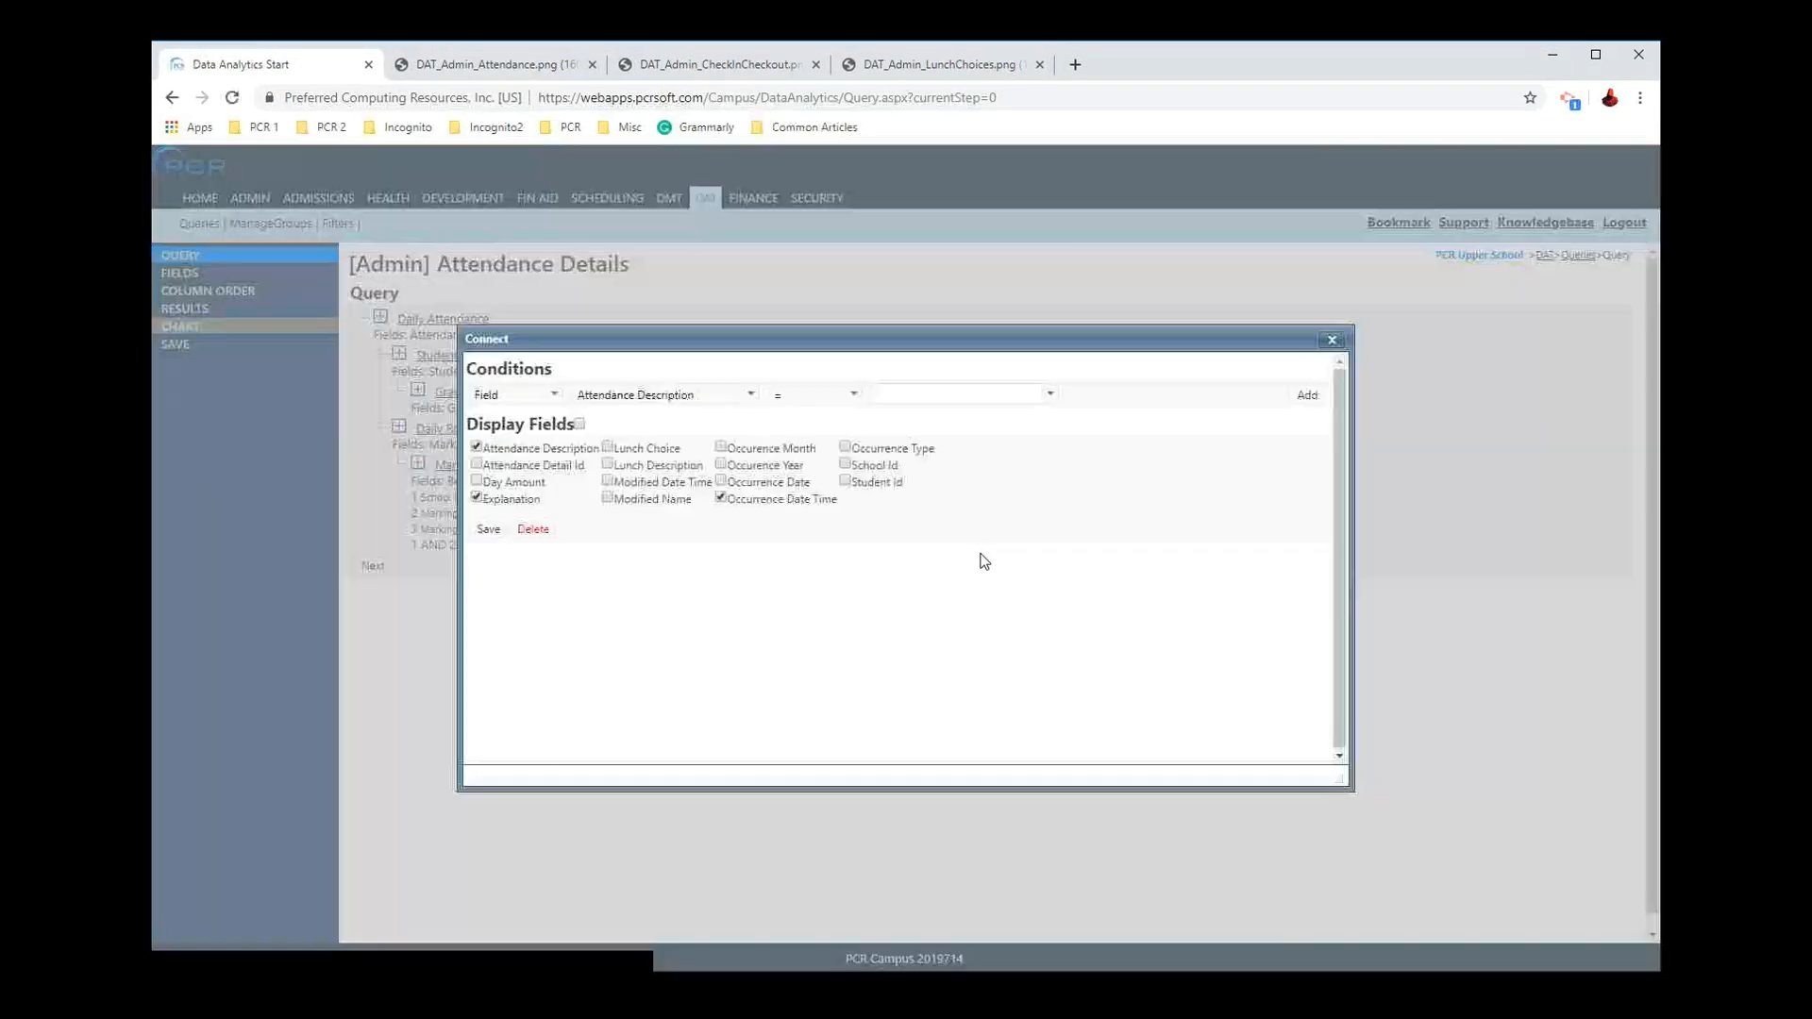
pyautogui.click(422, 323)
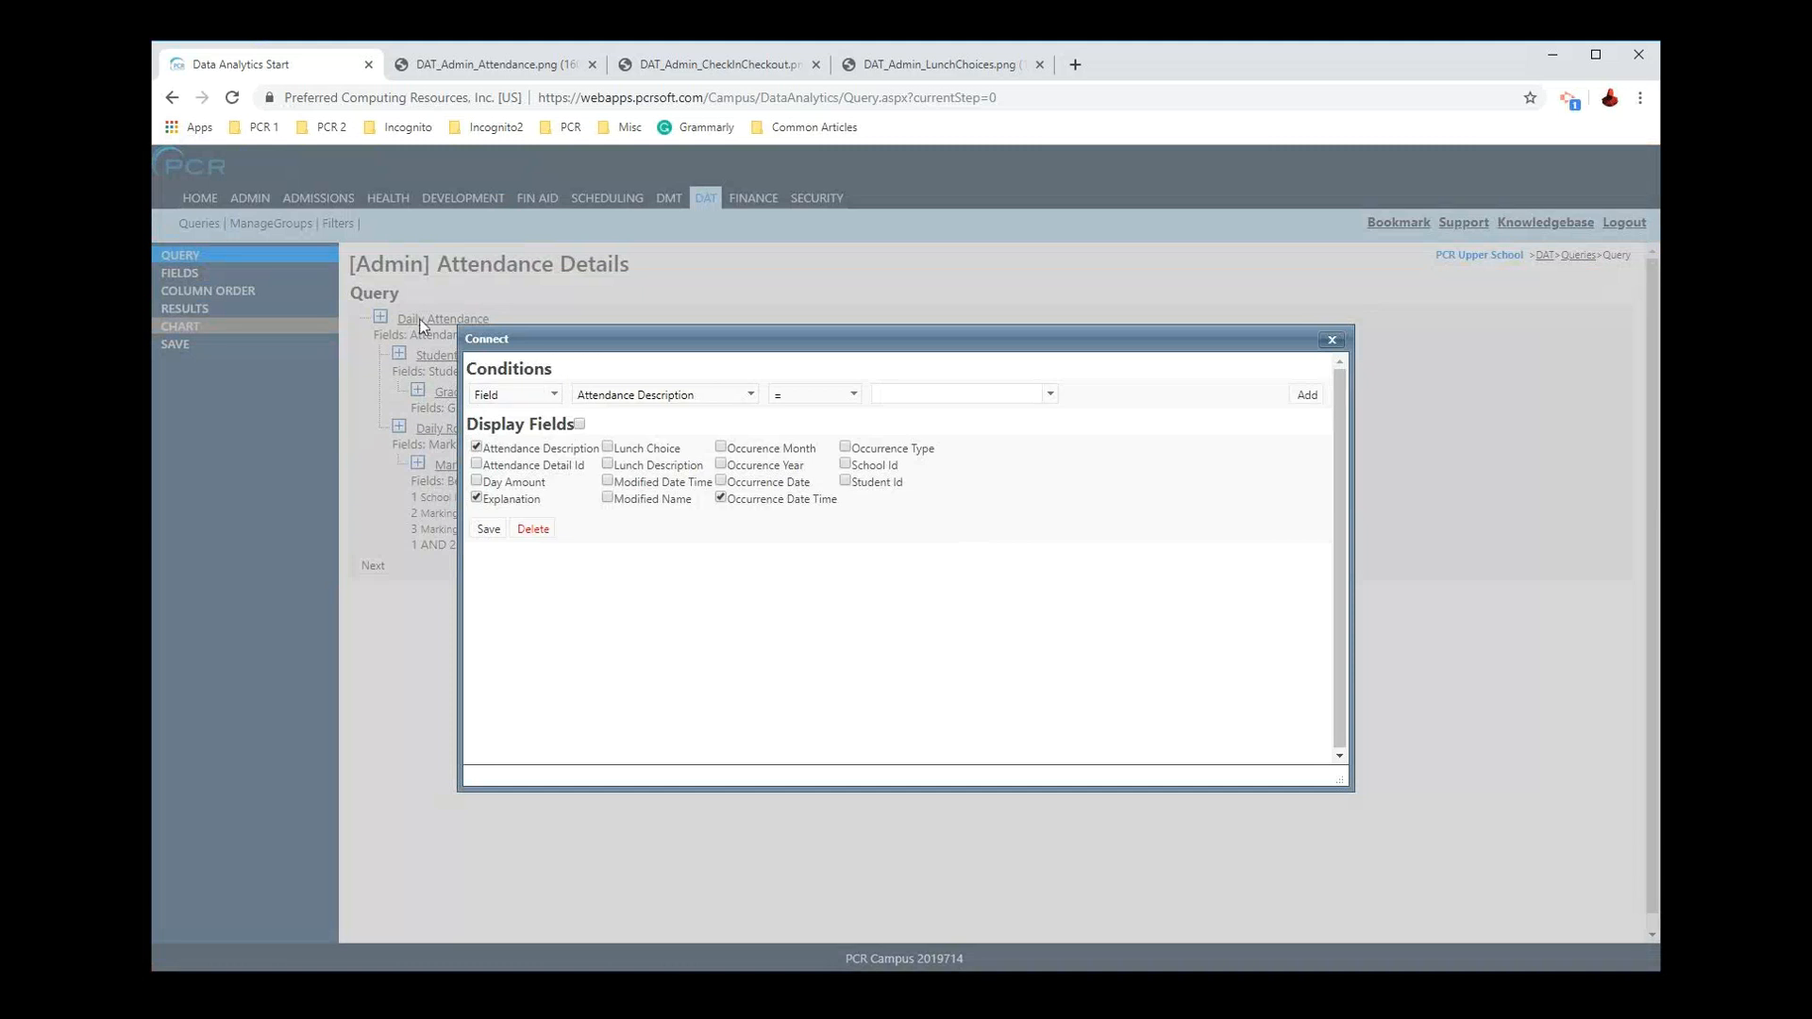
pyautogui.click(1331, 339)
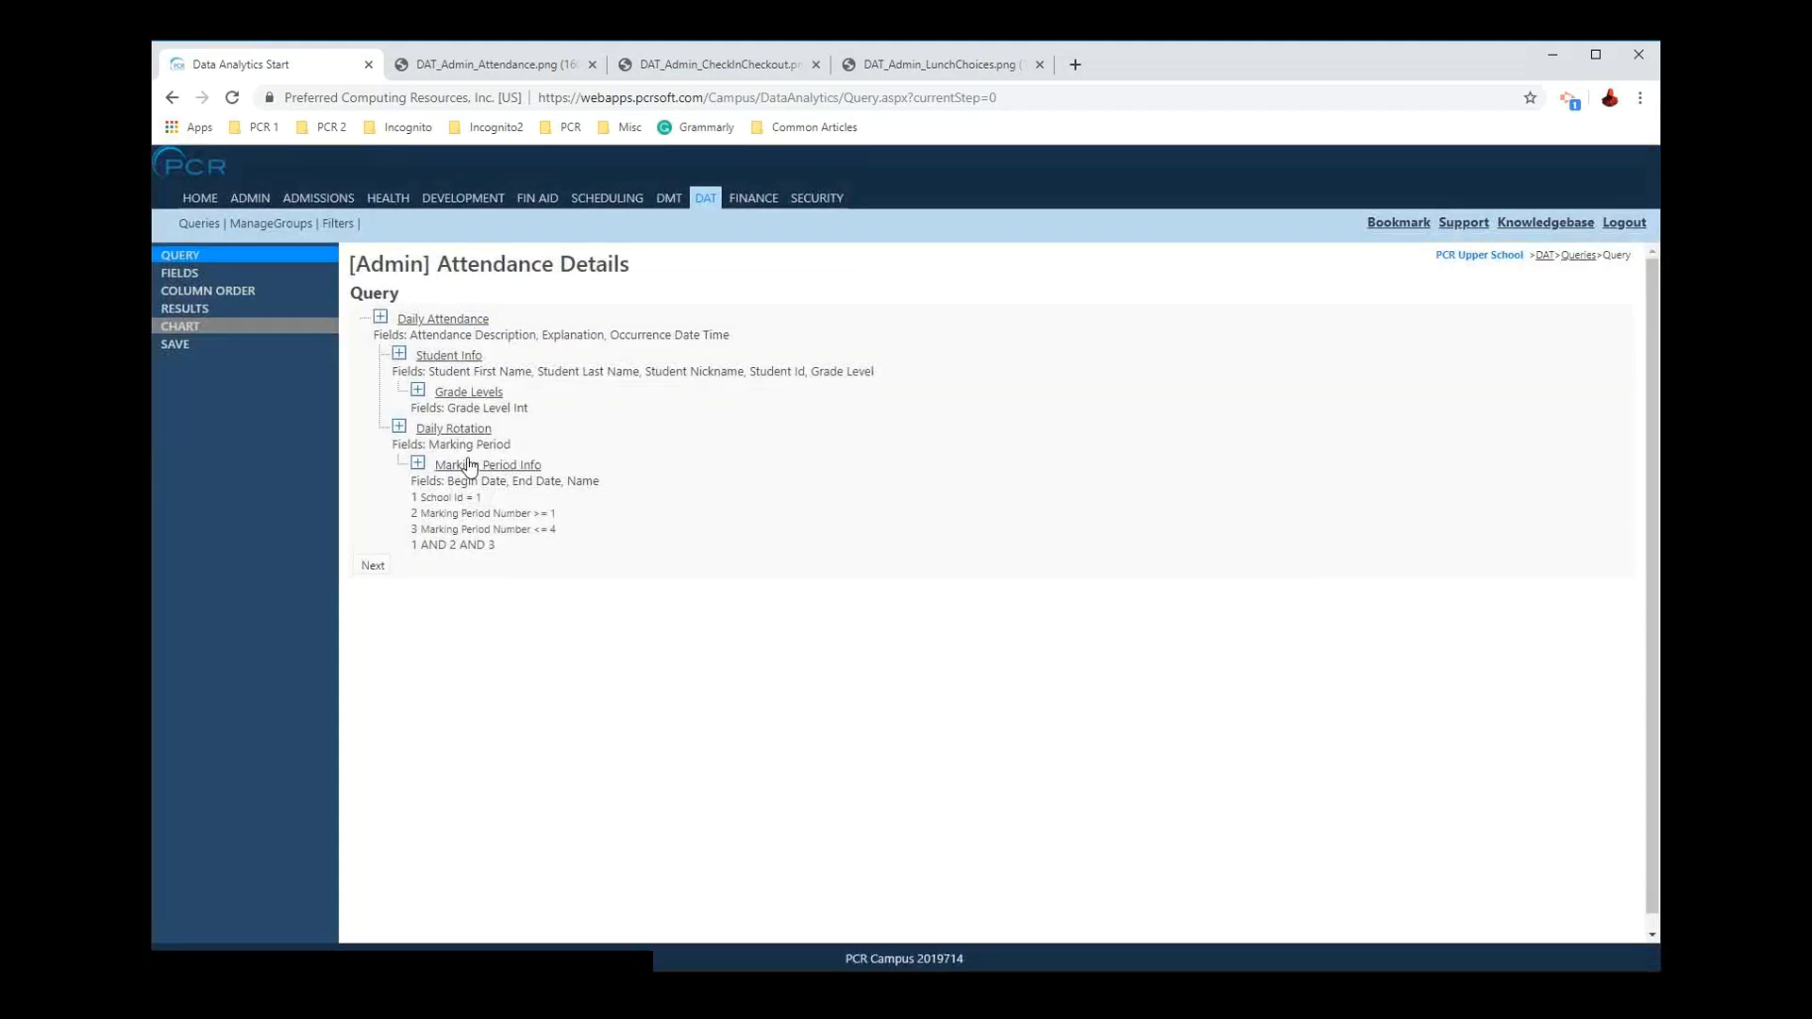
# Step: Open the Daily Attendance table's settings and choose School Id as the condition field
pyautogui.click(443, 323)
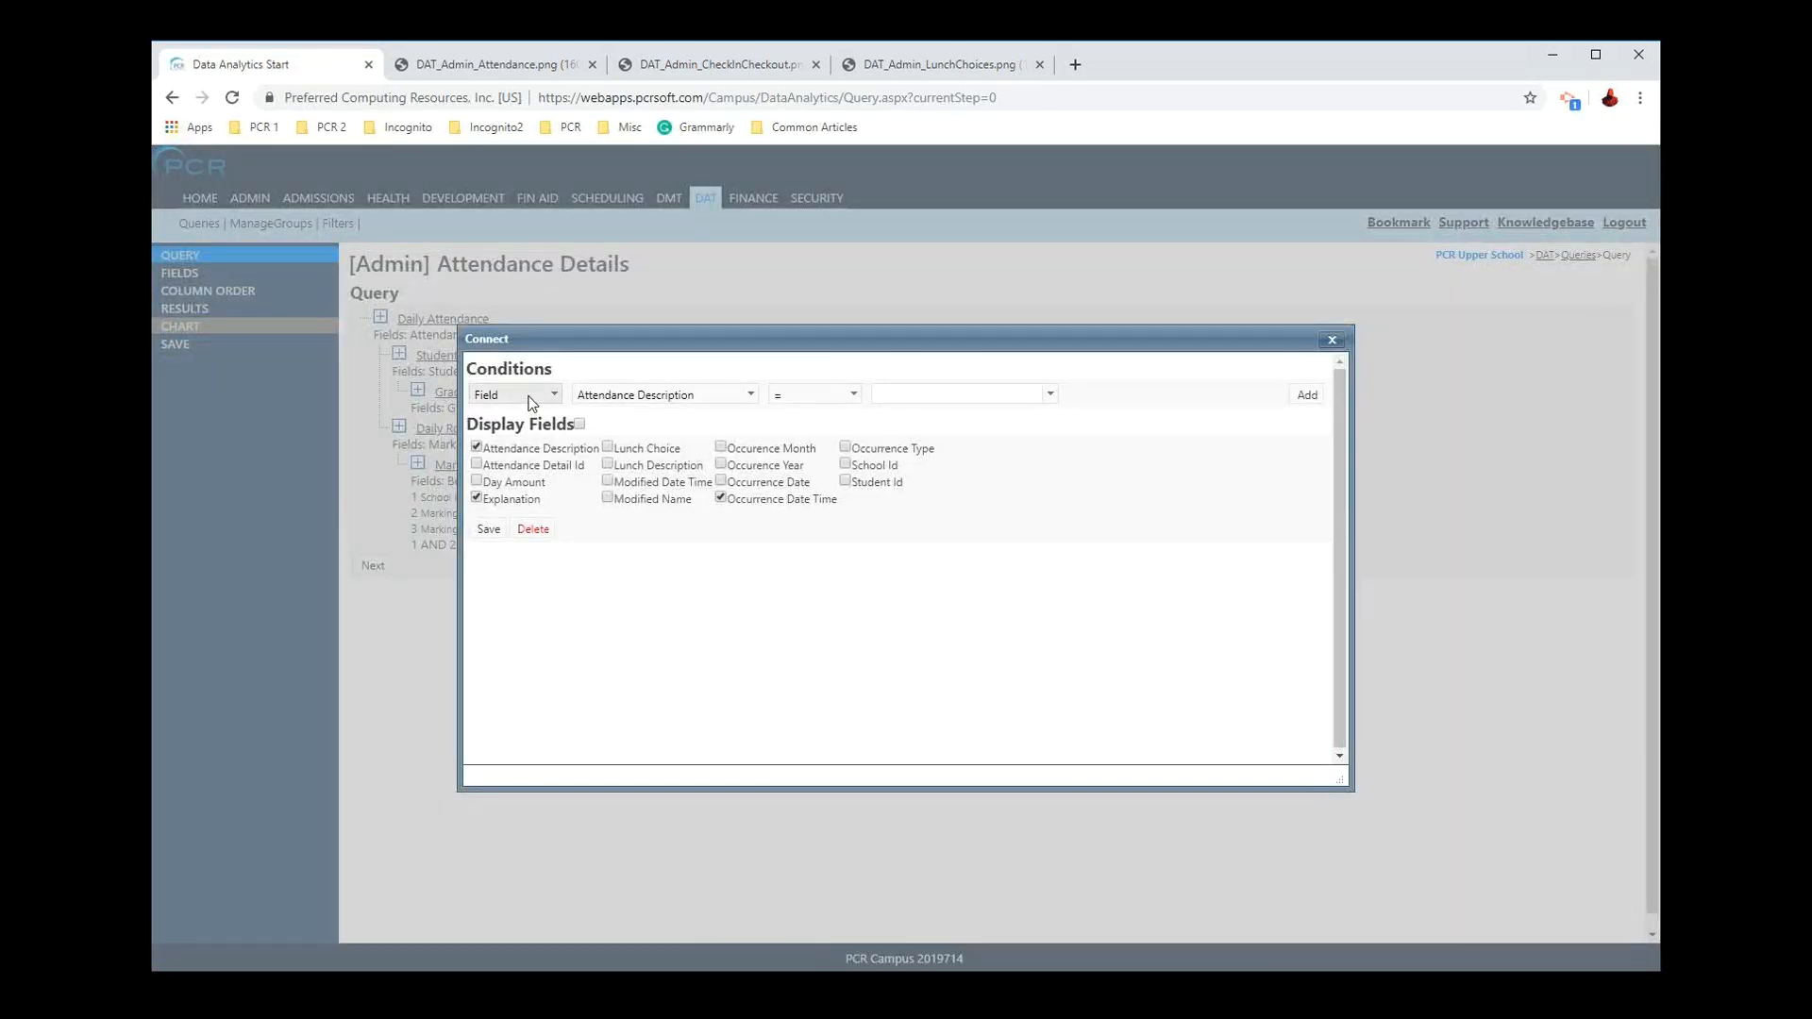
pyautogui.click(632, 397)
pyautogui.click(631, 674)
# Step: Try the School Division operator with PCR Upper School (1) for the School Id condition
pyautogui.click(814, 397)
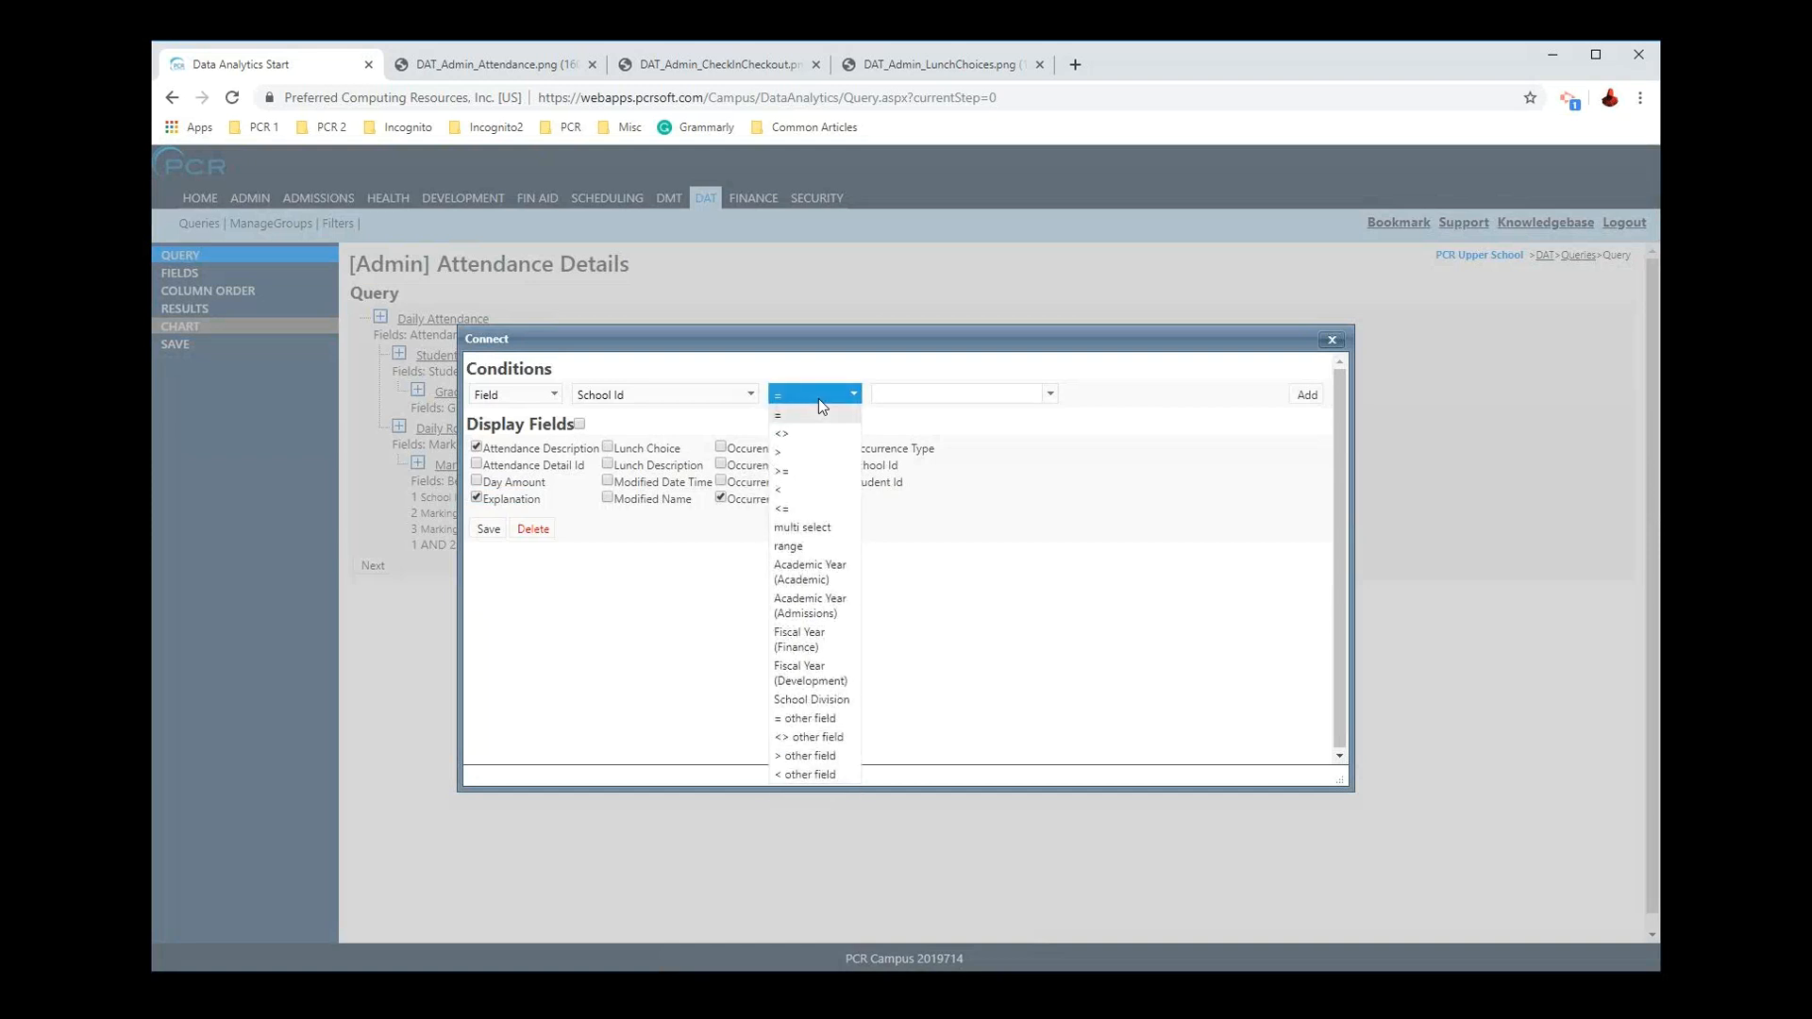
pyautogui.click(912, 393)
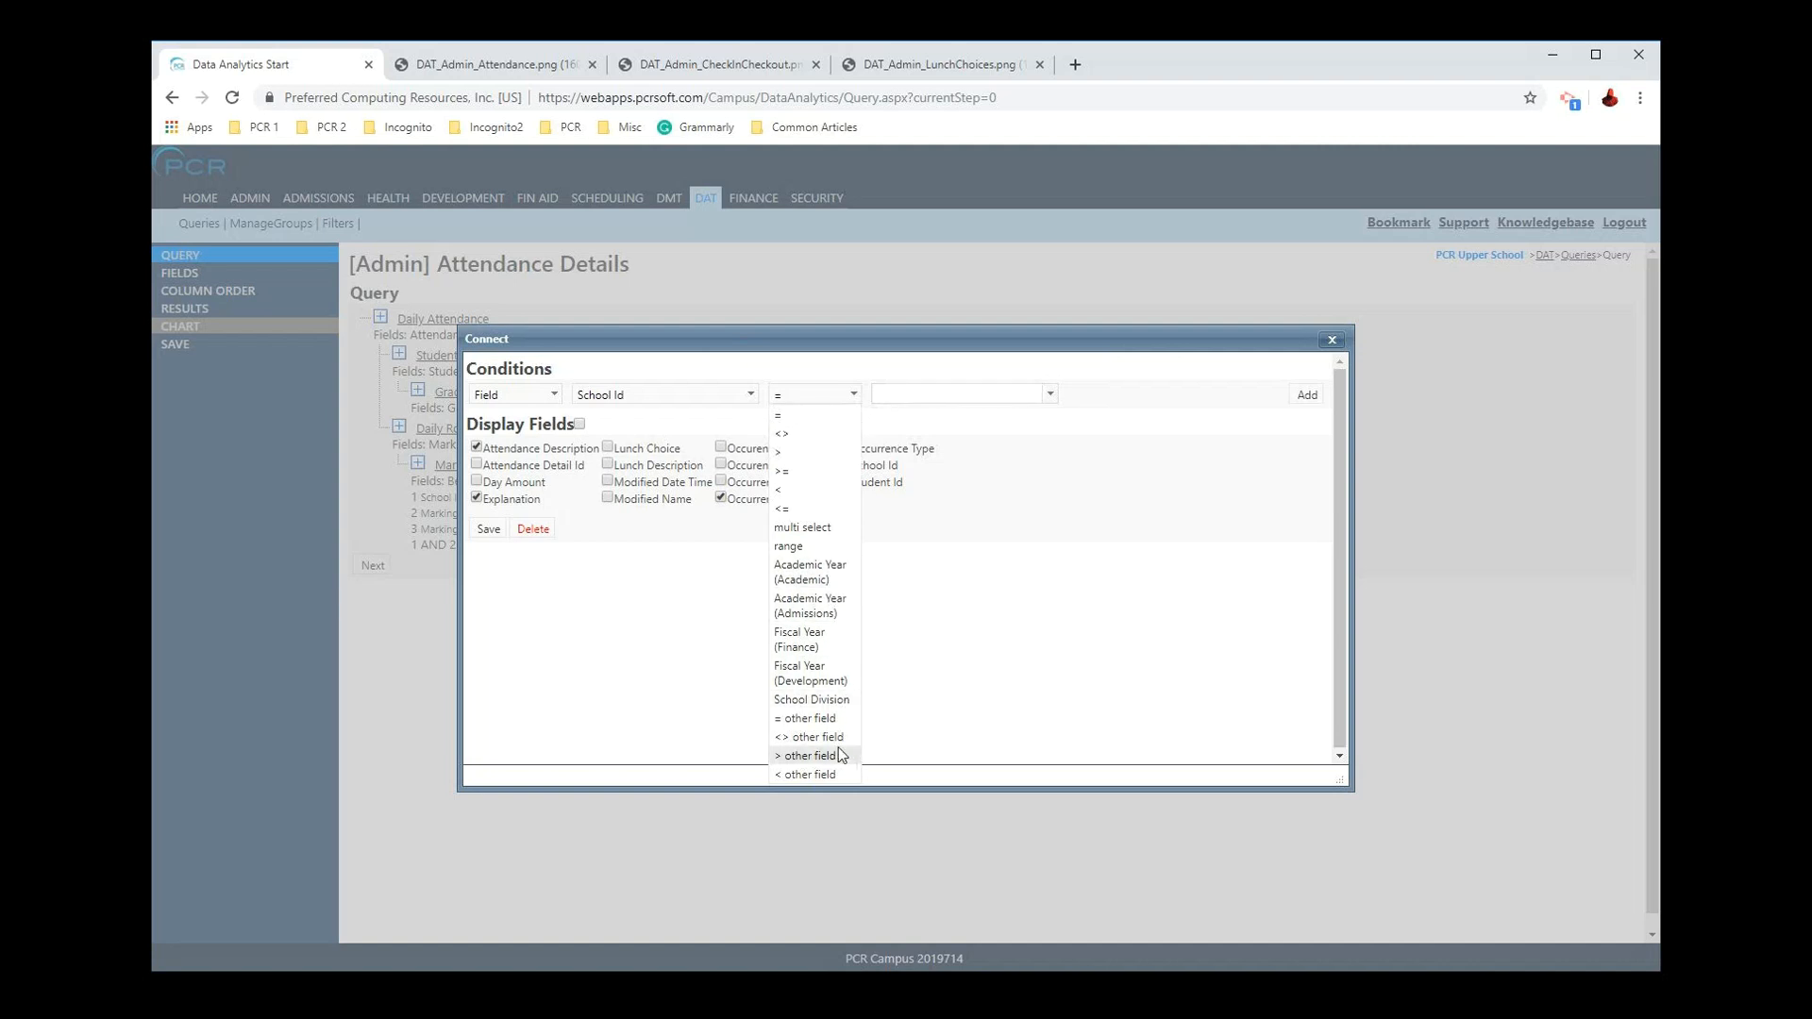
pyautogui.click(822, 701)
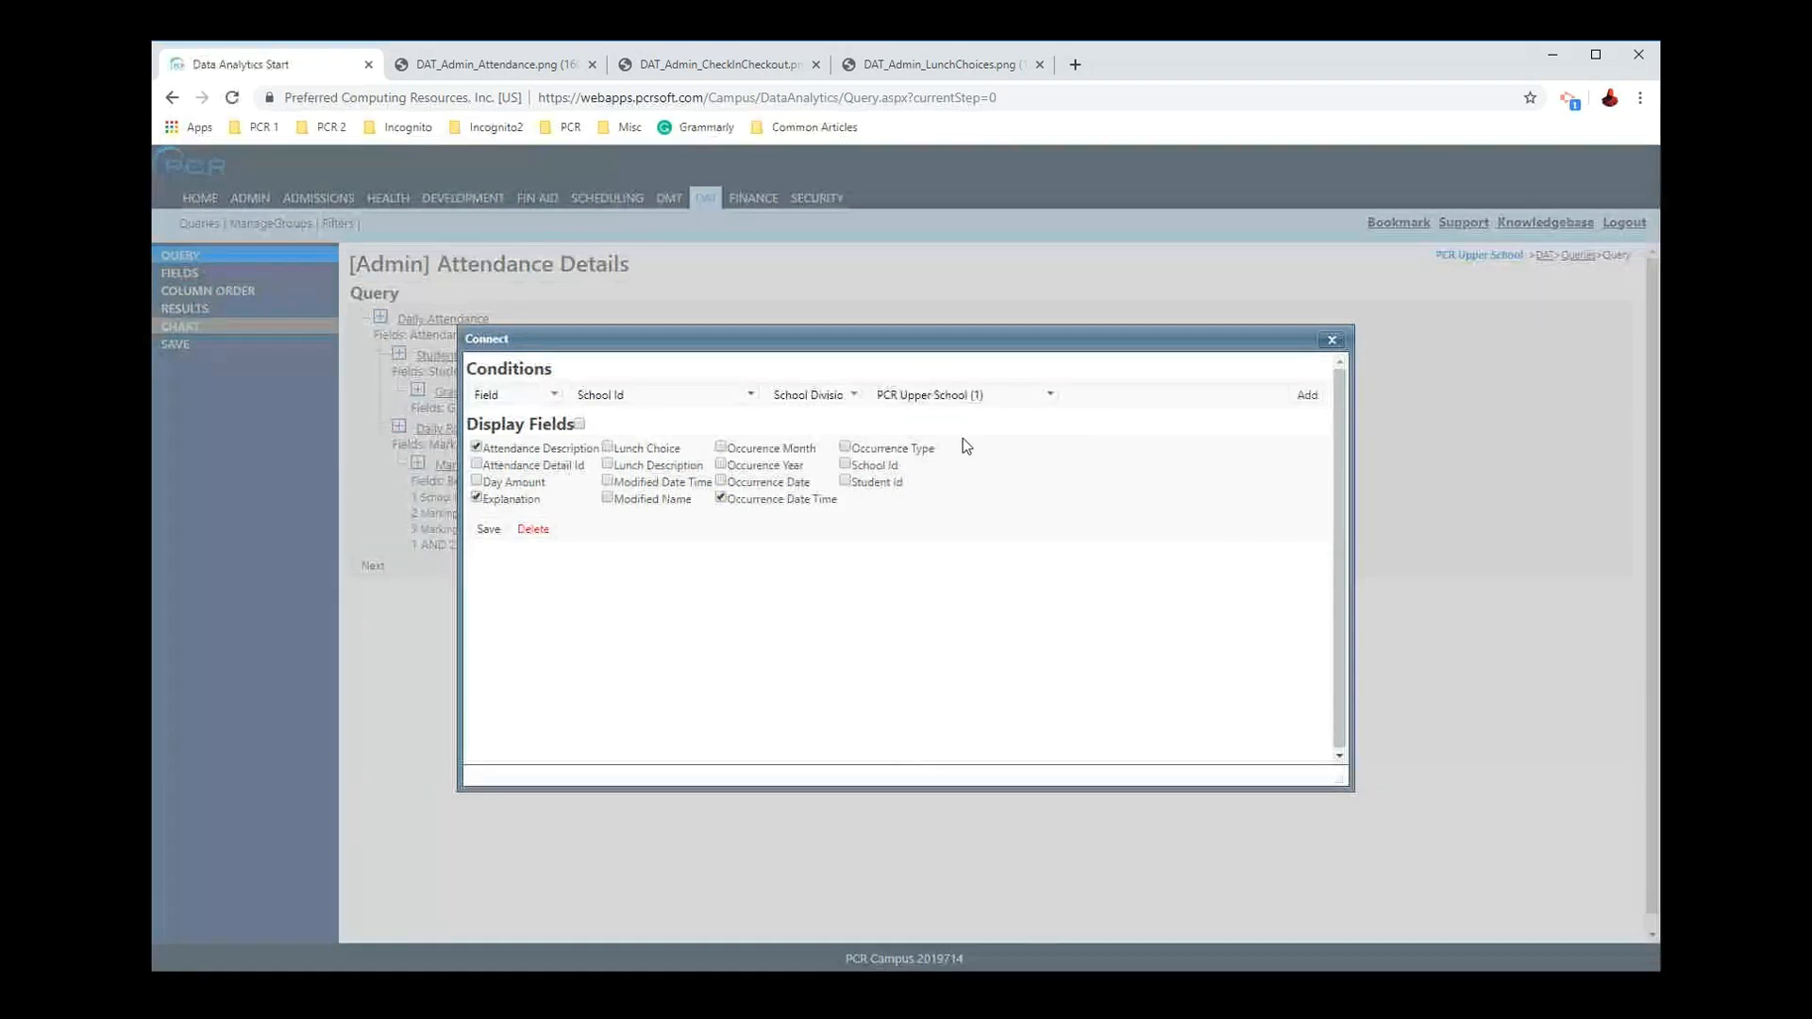
pyautogui.click(942, 392)
pyautogui.click(808, 394)
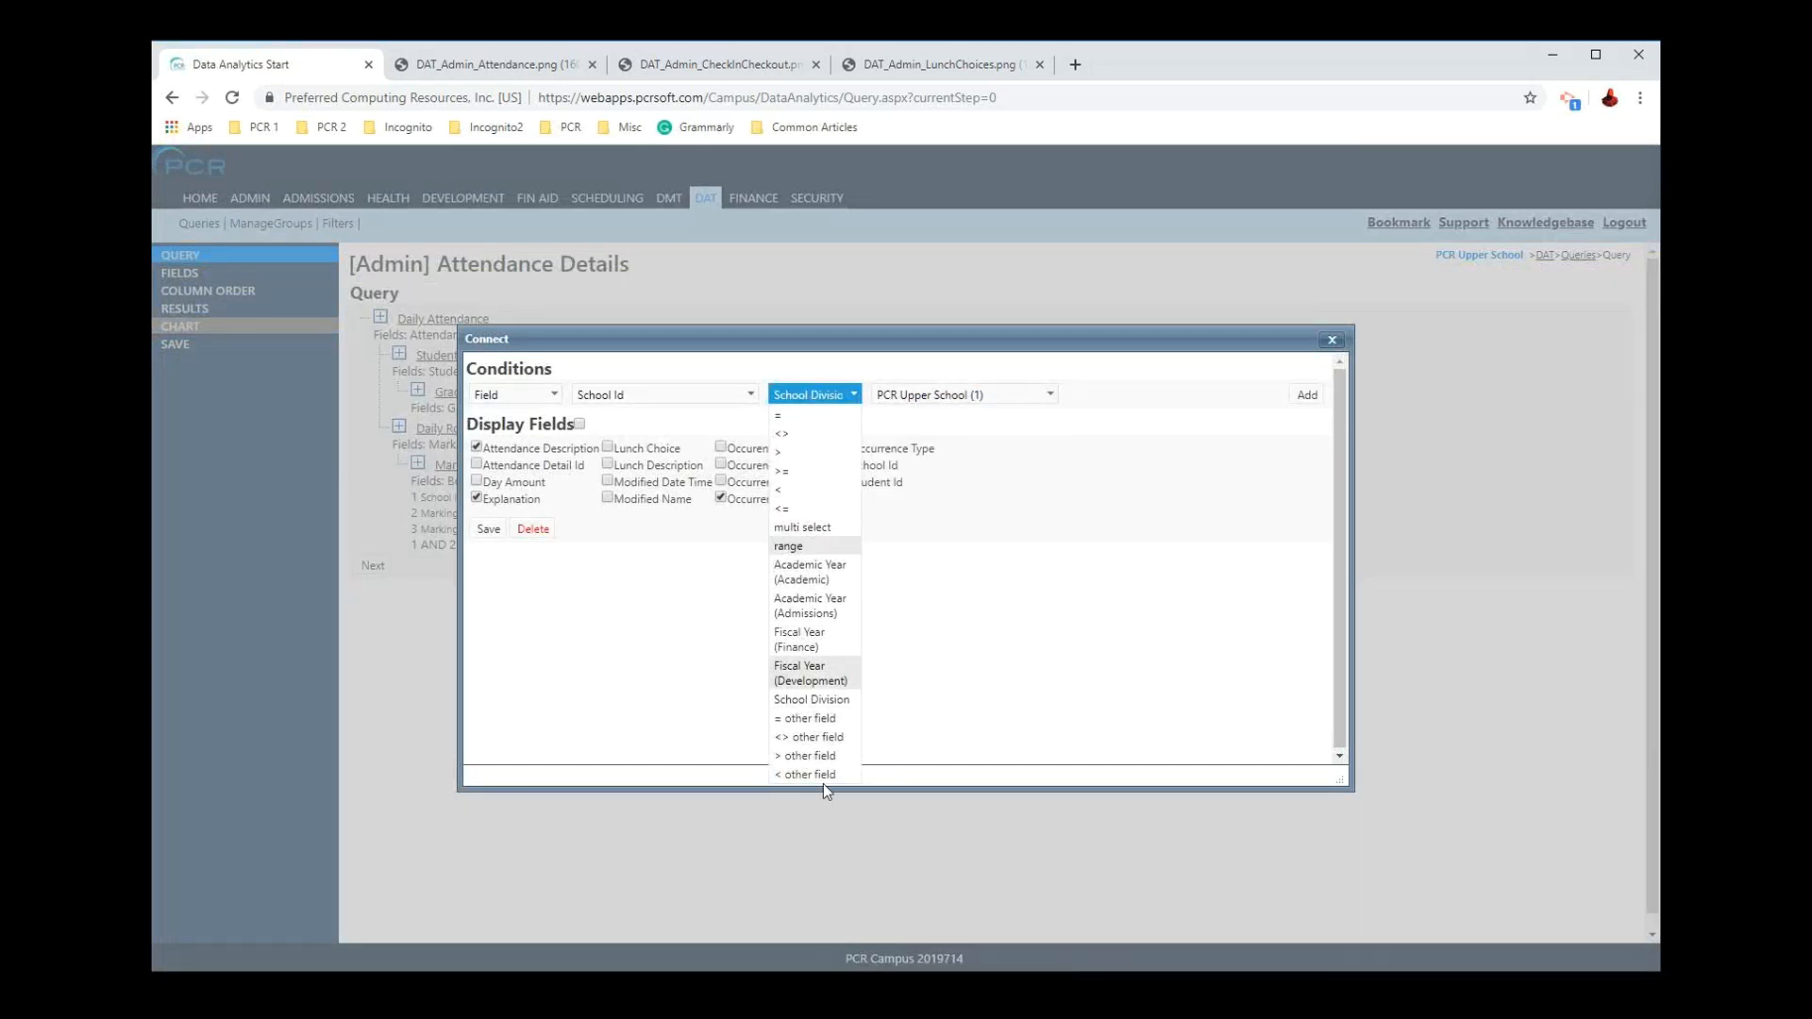
pyautogui.click(815, 708)
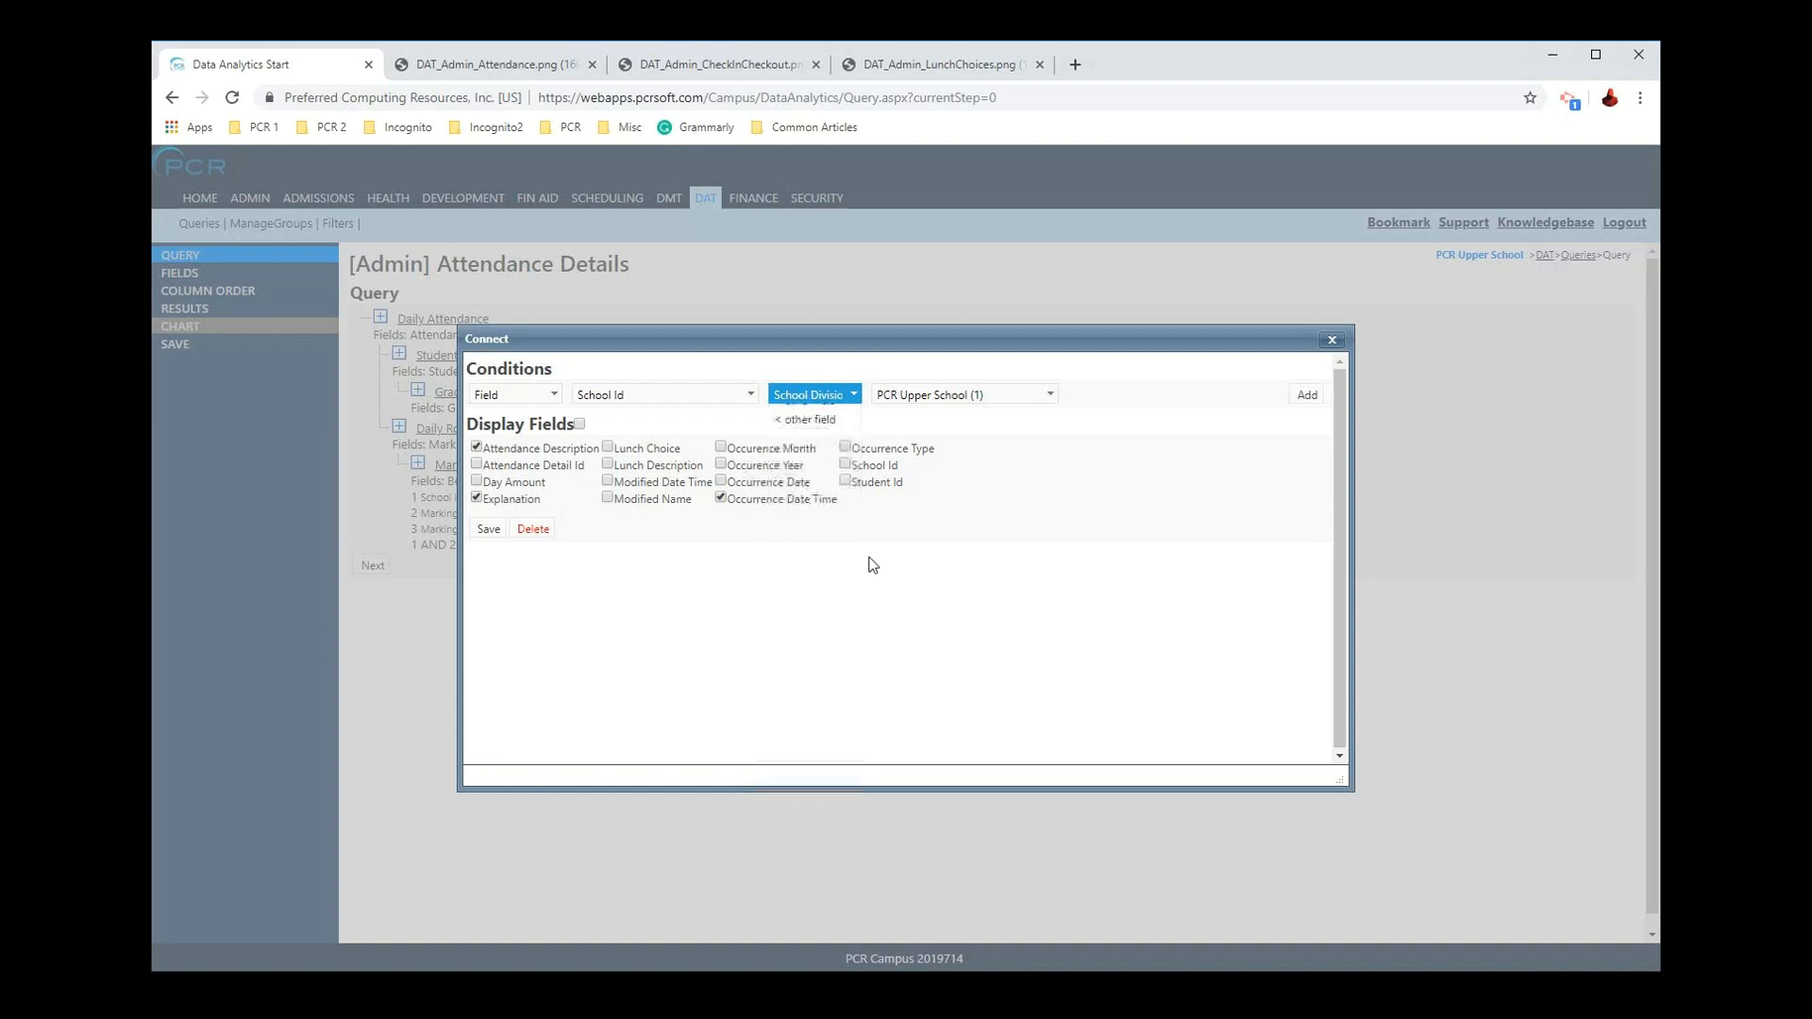
pyautogui.click(981, 396)
pyautogui.click(1002, 589)
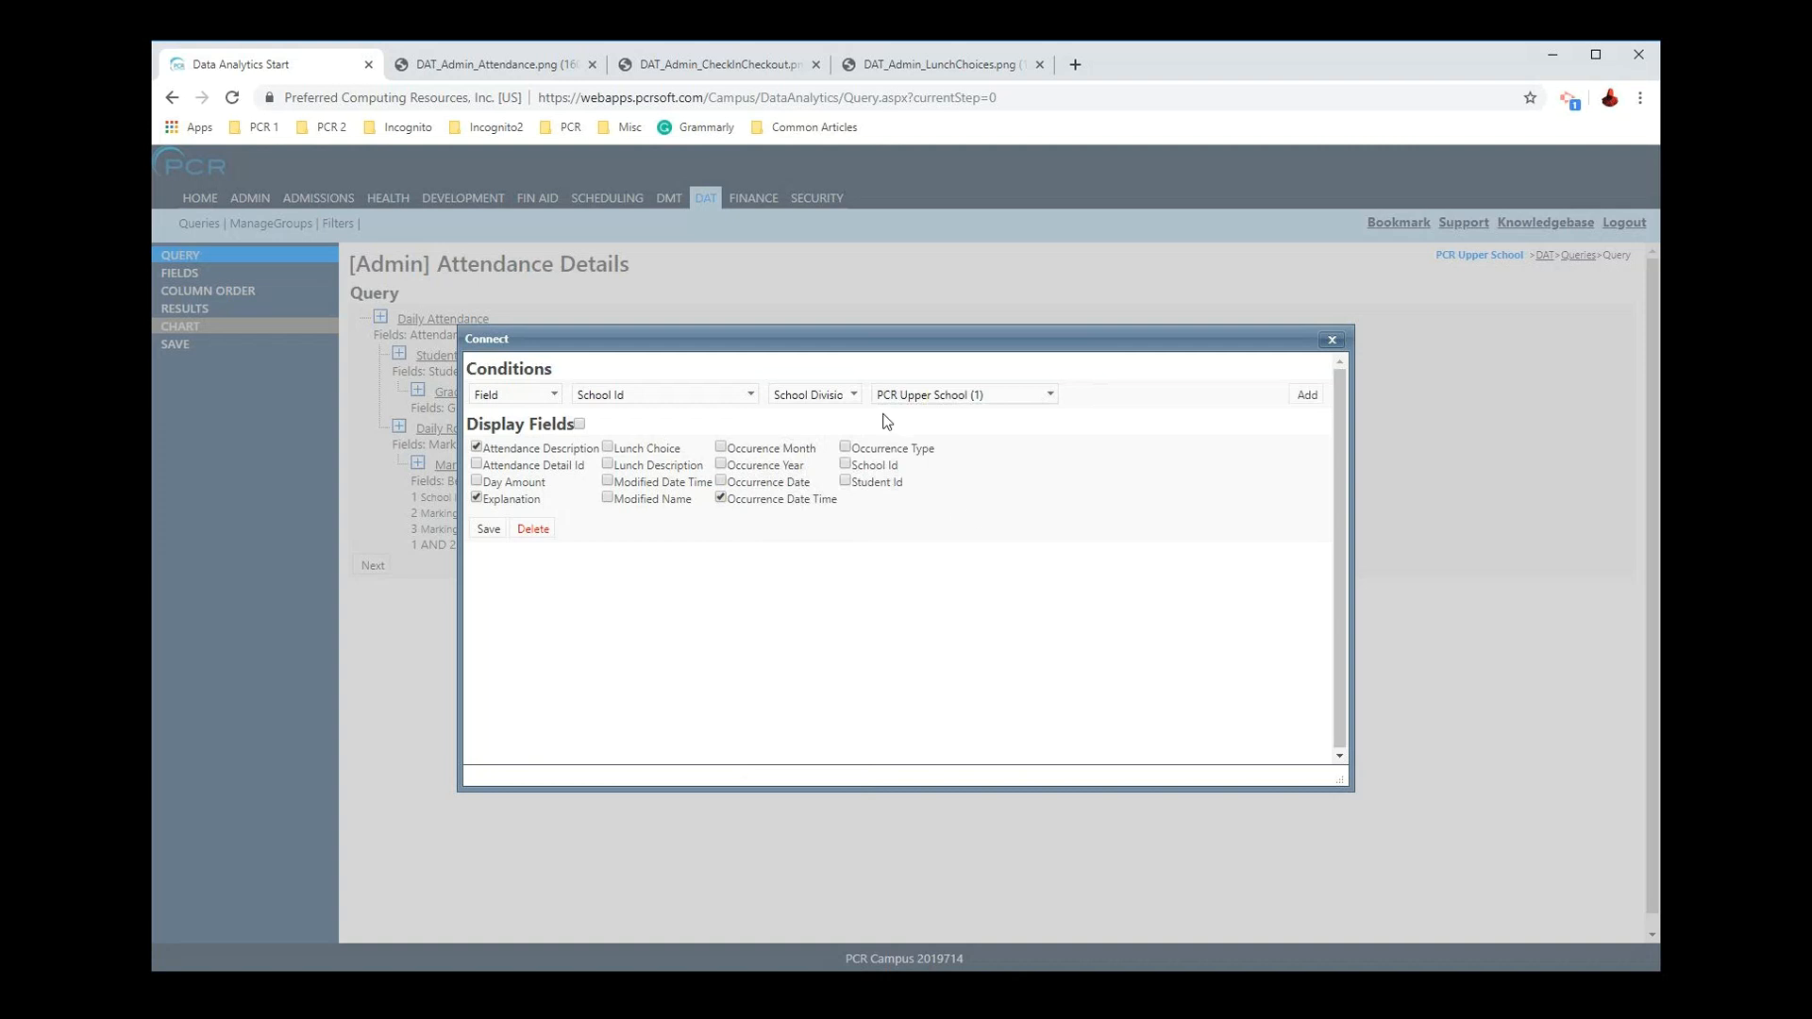
# Step: Add the condition School Id = 1 to Daily Attendance, make it a parameter and save the table settings
pyautogui.click(818, 404)
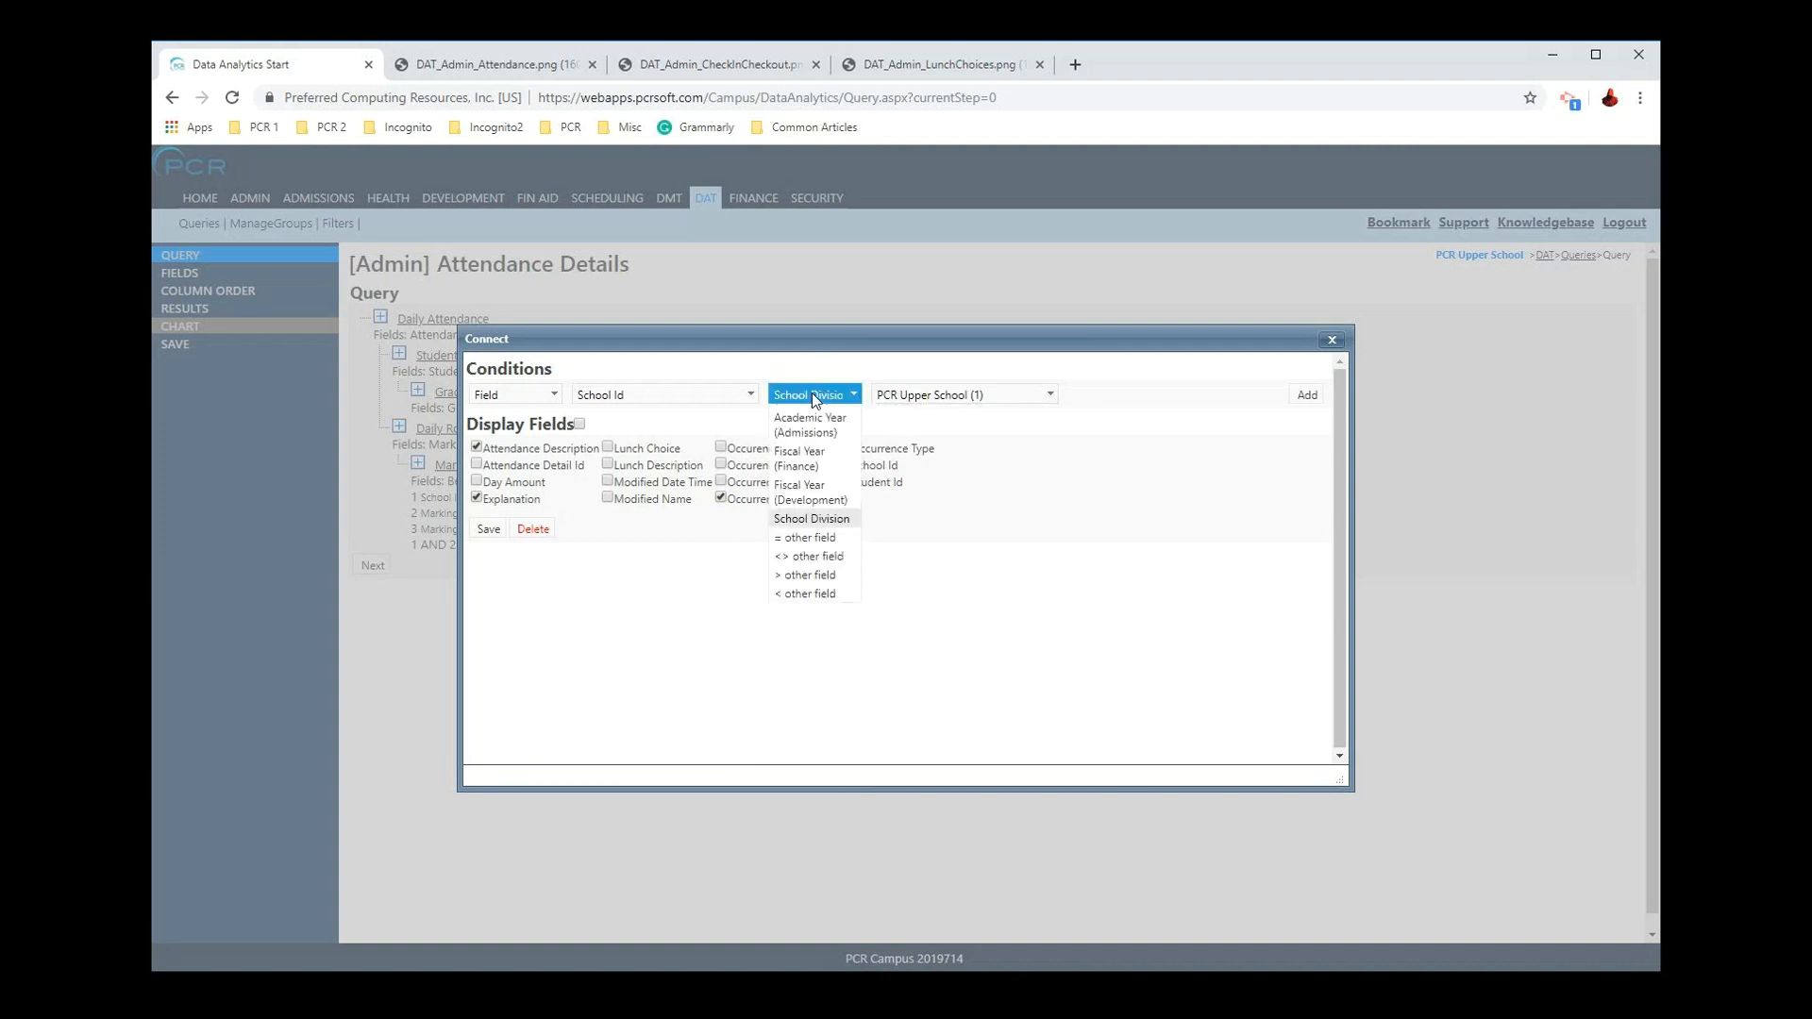
pyautogui.click(801, 415)
pyautogui.click(957, 396)
pyautogui.write('1')
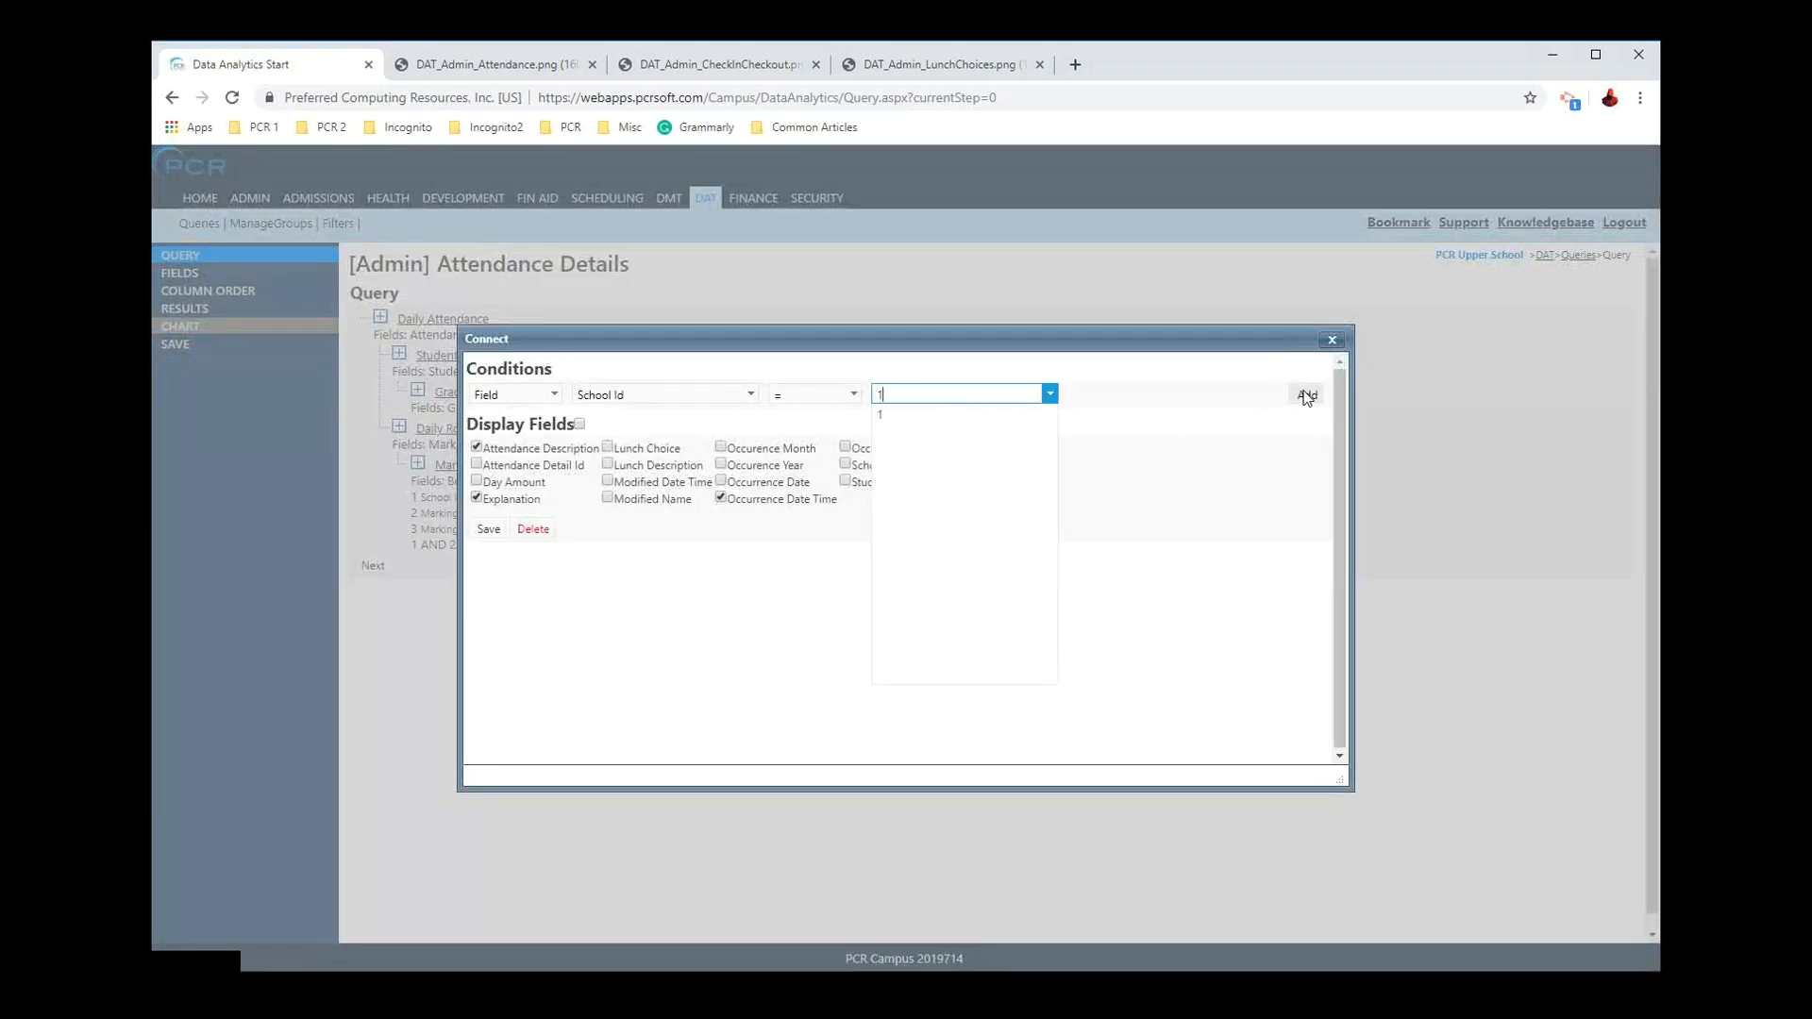
pyautogui.click(1305, 395)
pyautogui.click(1230, 434)
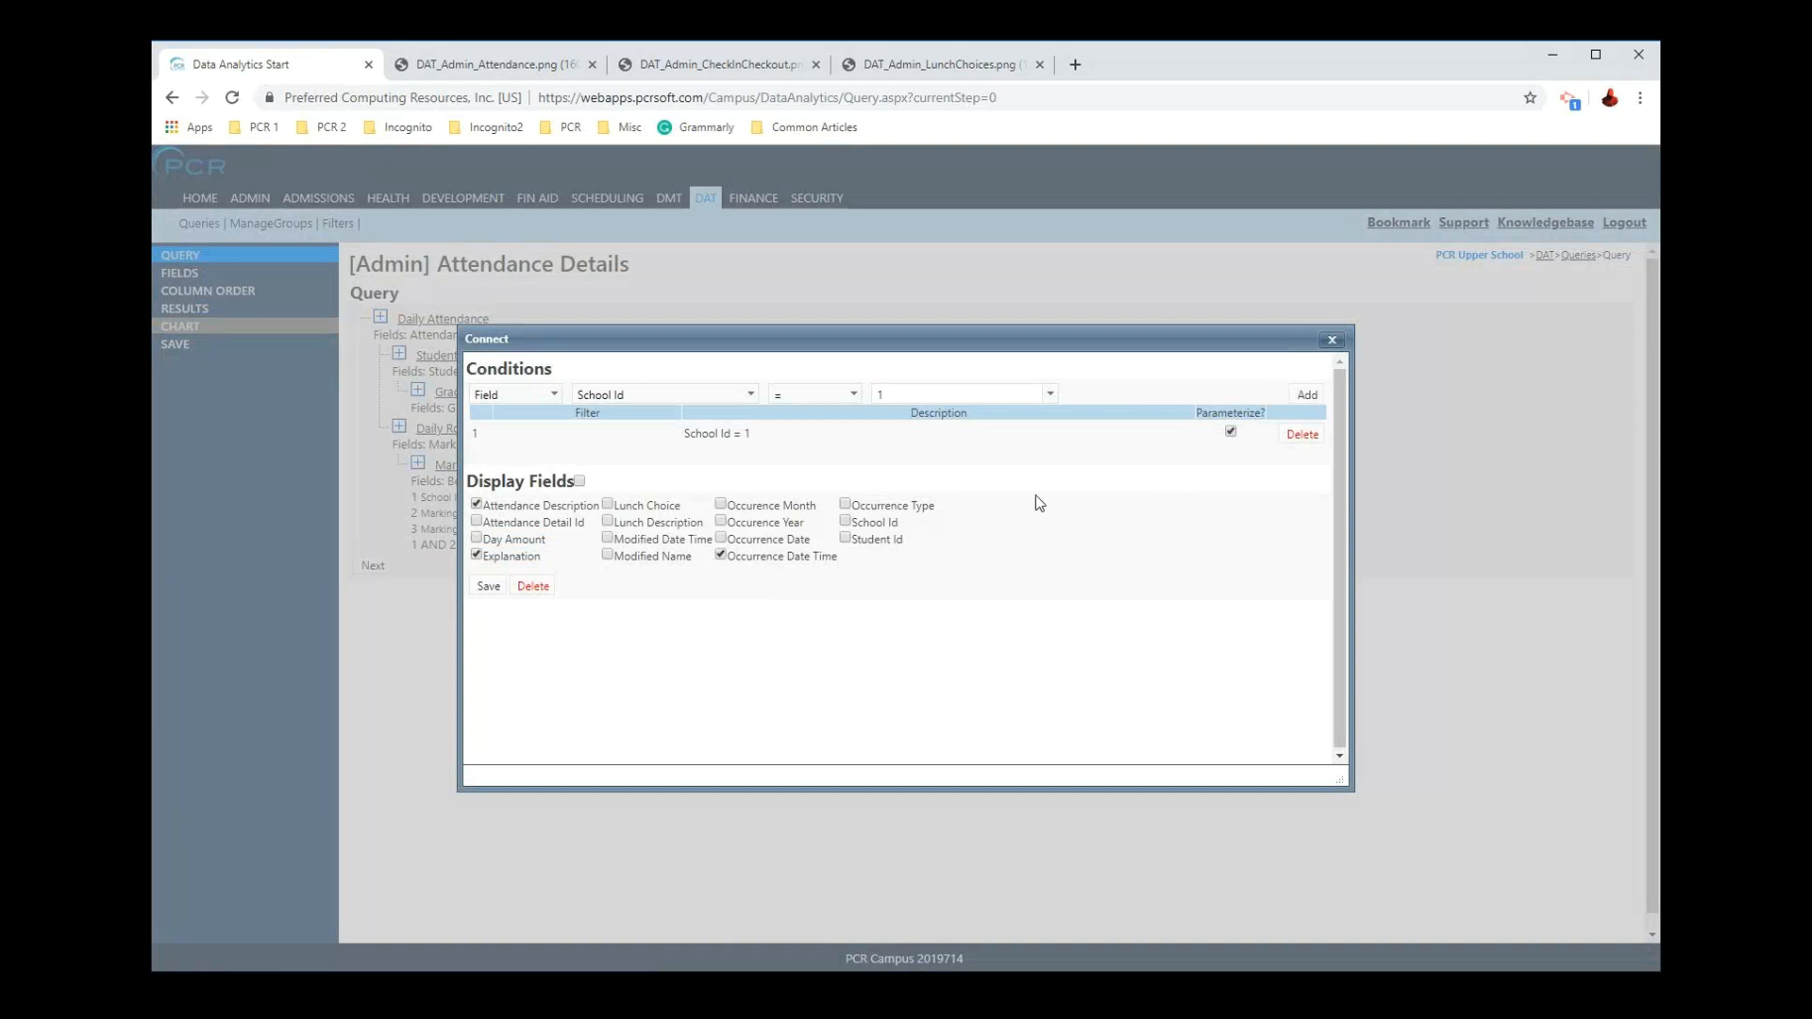
pyautogui.click(487, 586)
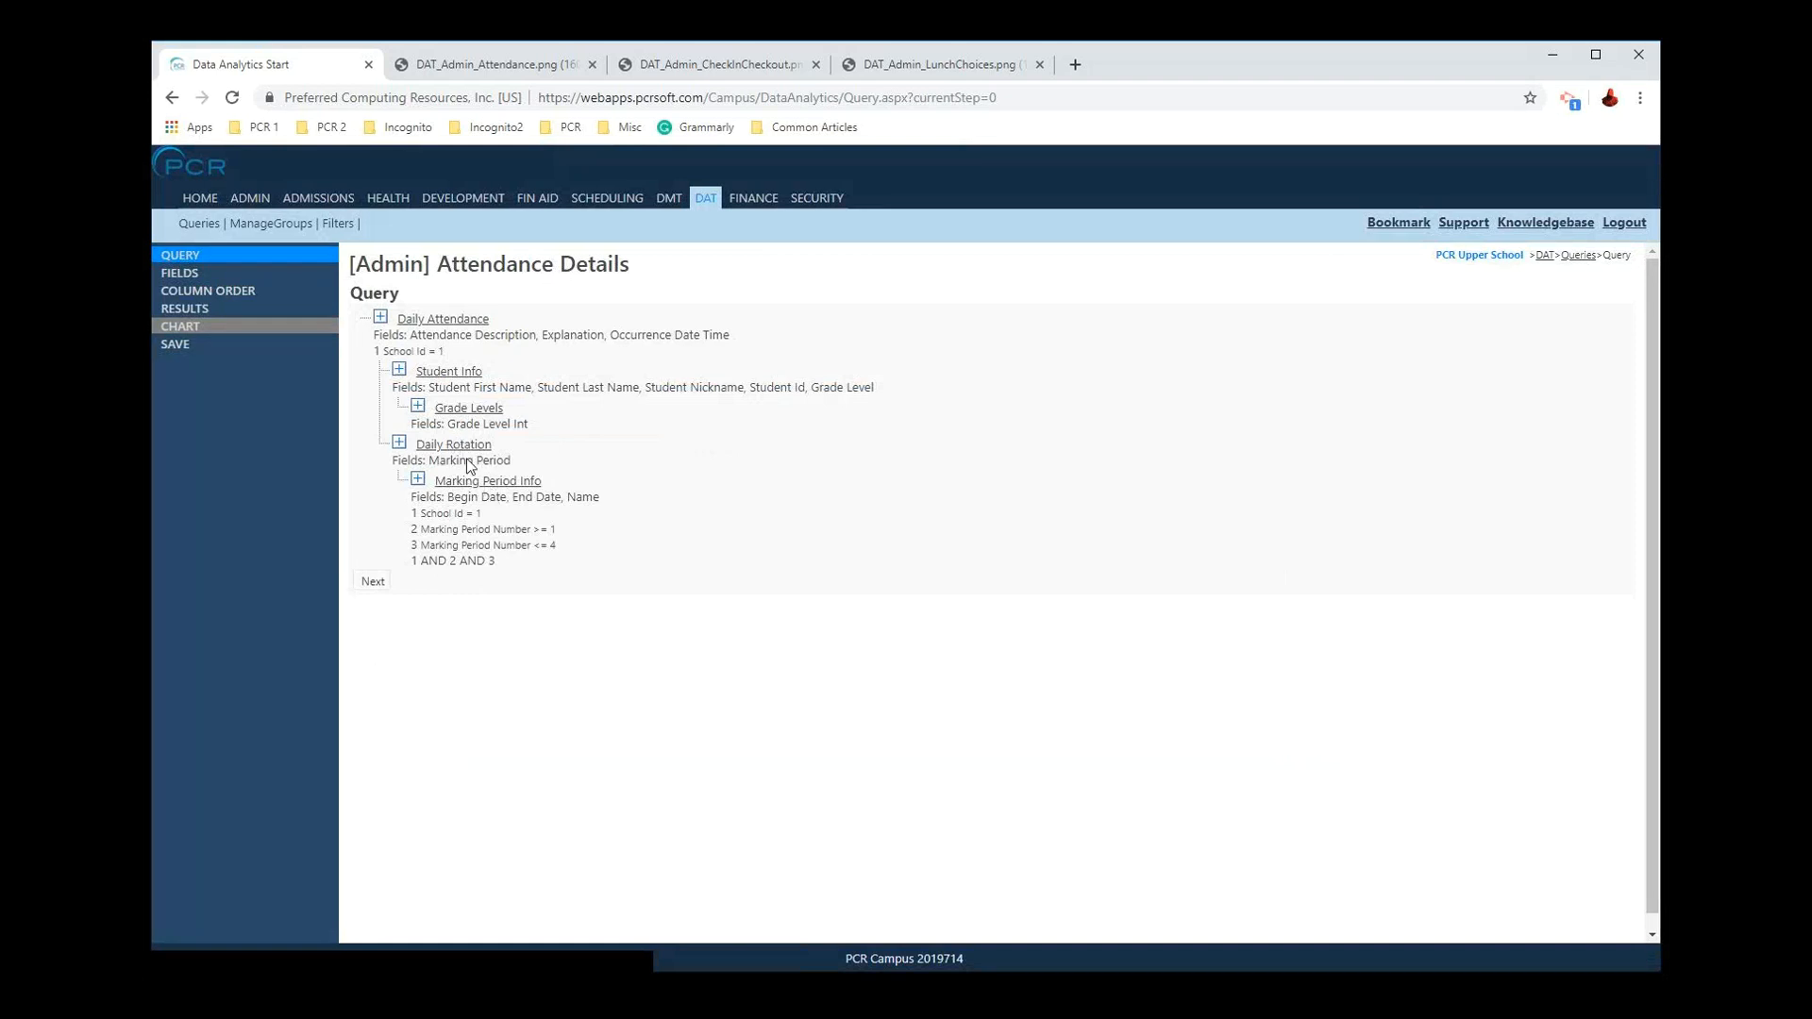
# Step: Delete the Daily Rotation table with its Marking Period Info, check the query results, and delete the Grade Levels table
pyautogui.click(480, 448)
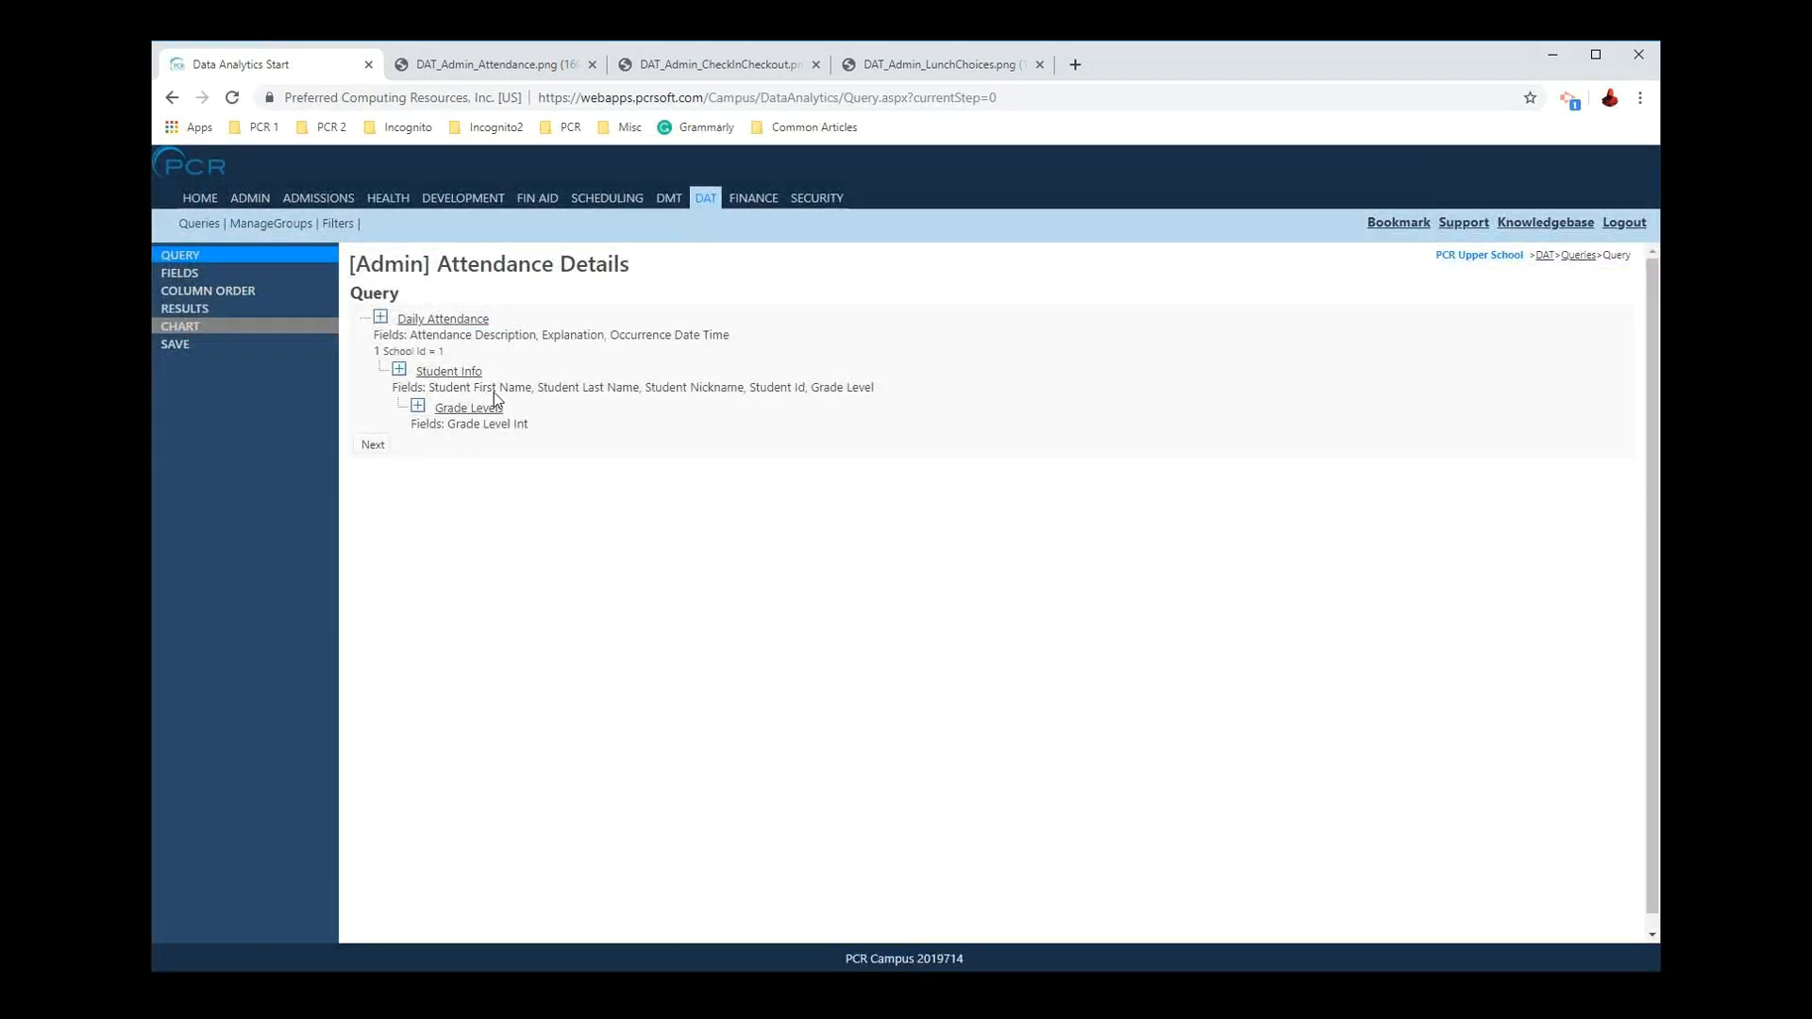
pyautogui.click(256, 316)
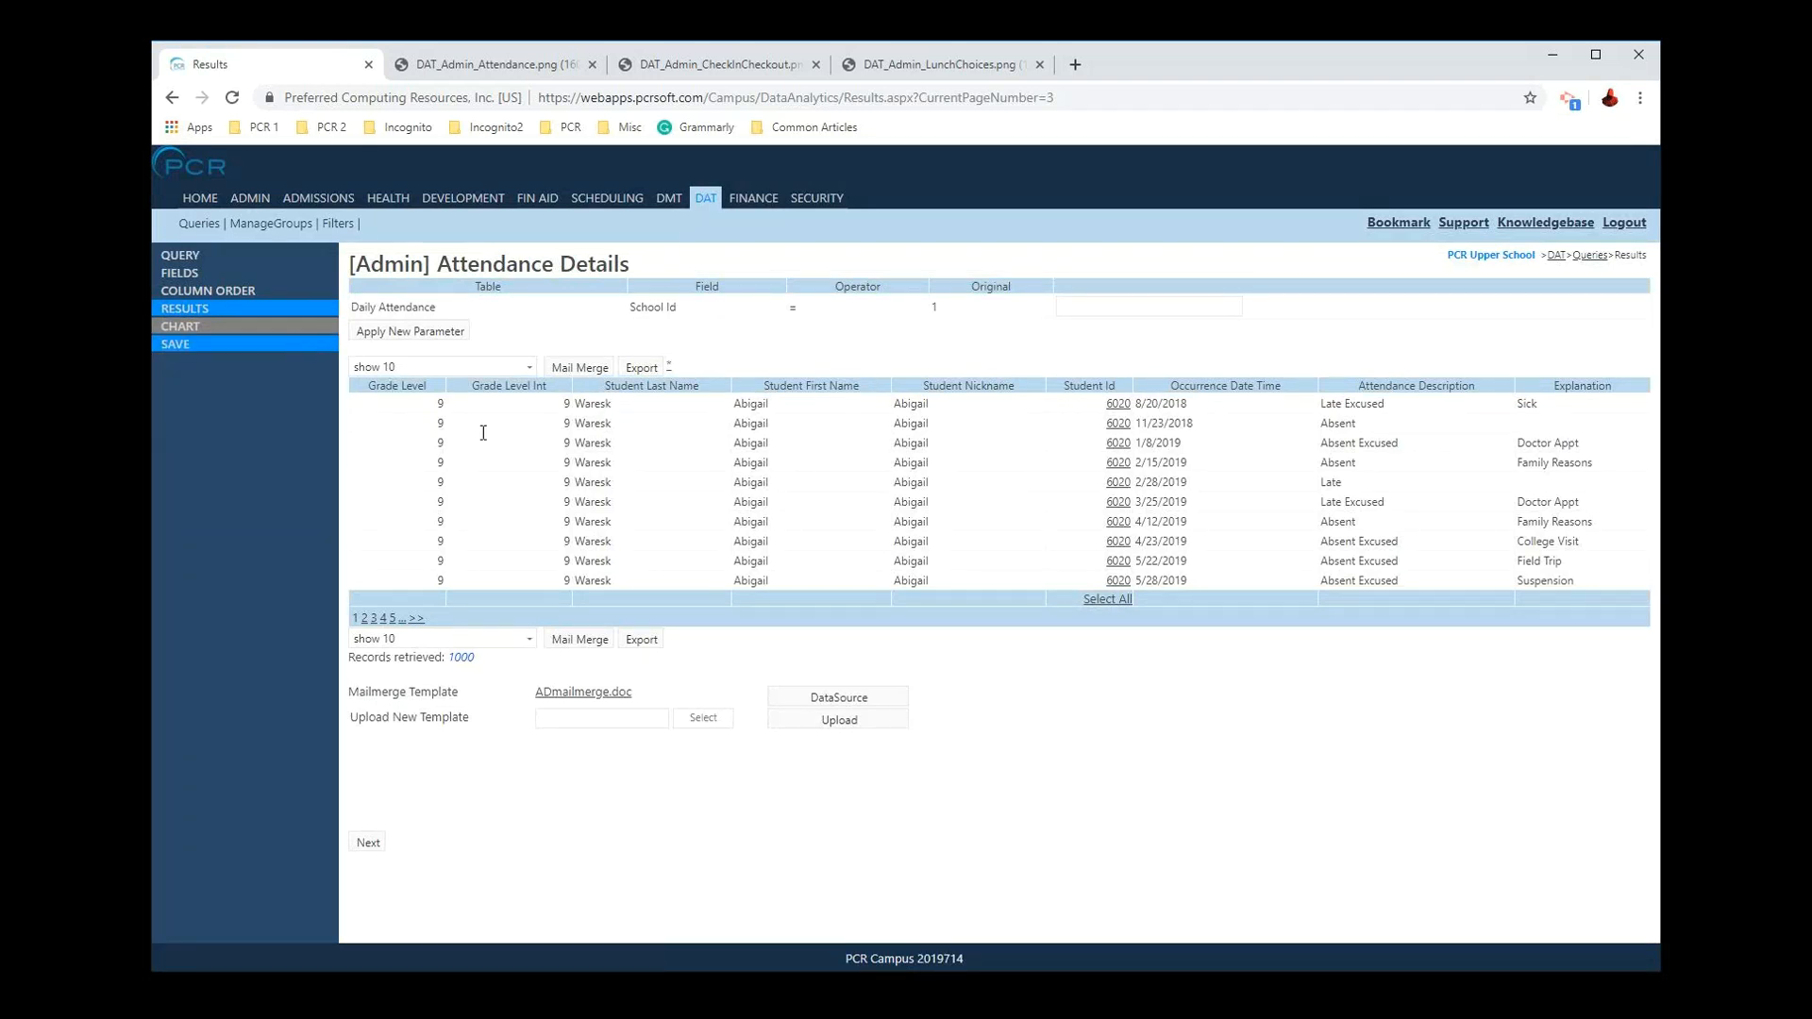
pyautogui.click(251, 262)
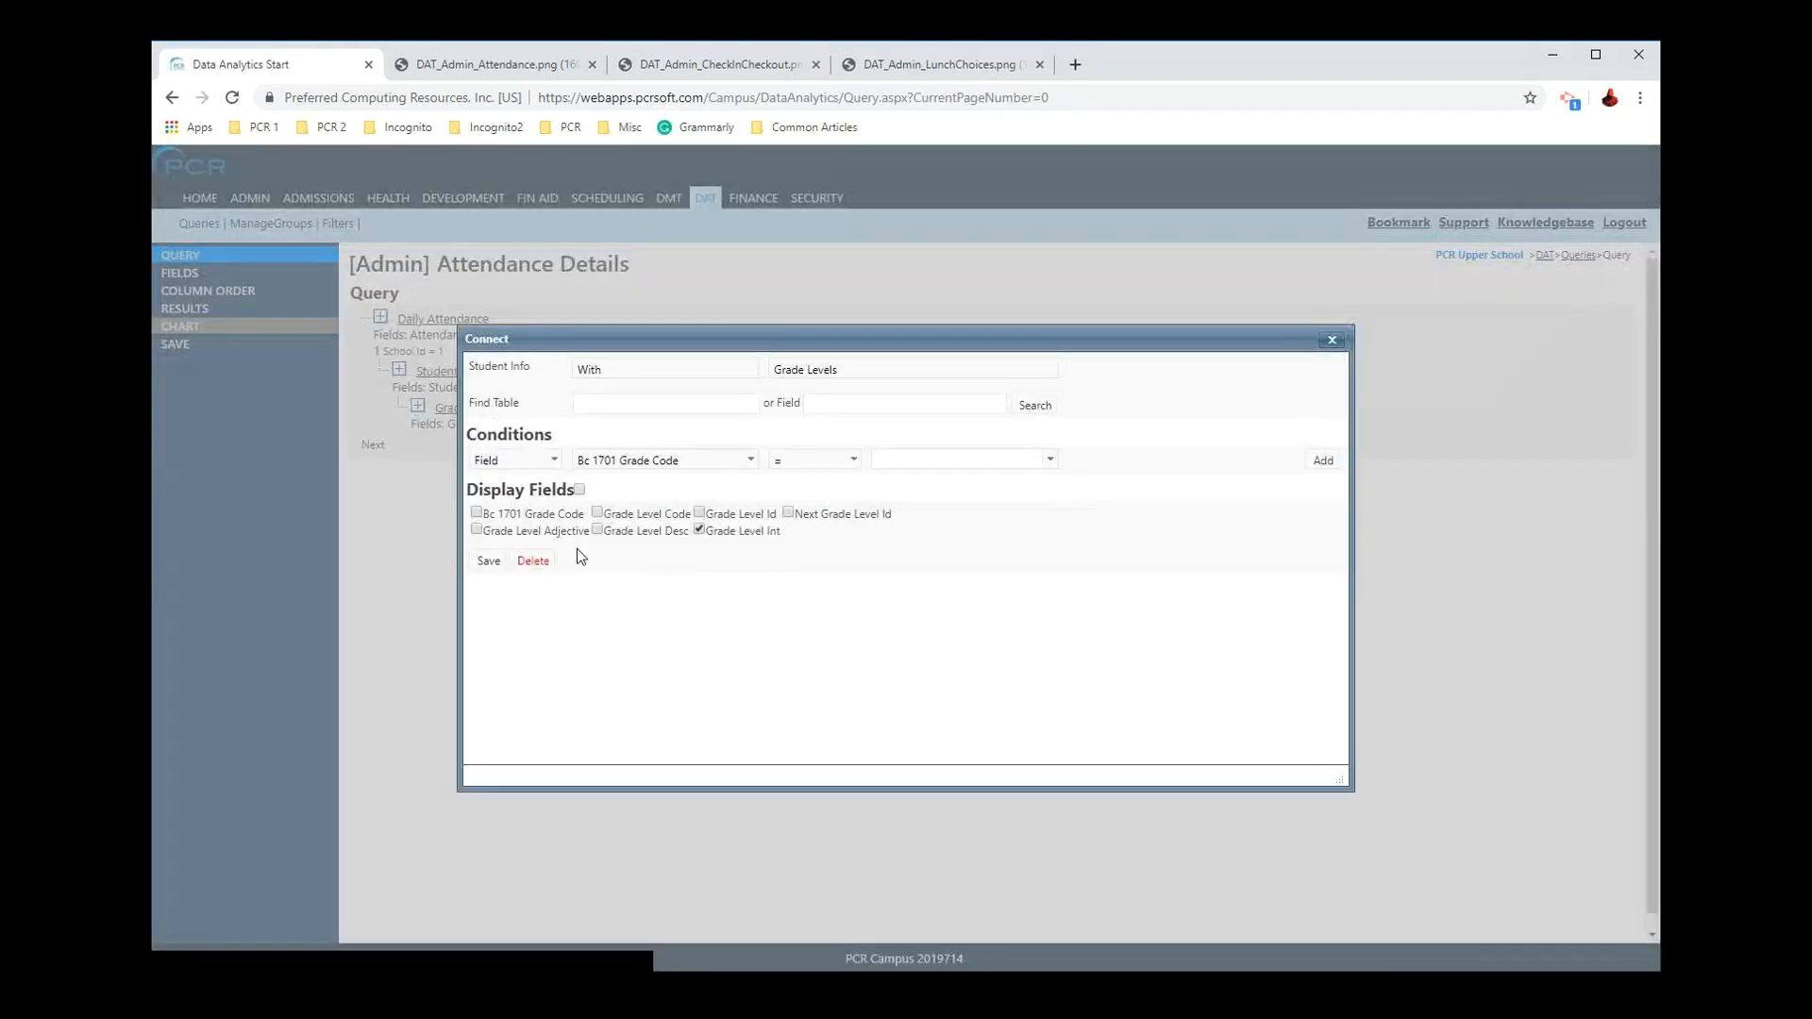
pyautogui.click(533, 559)
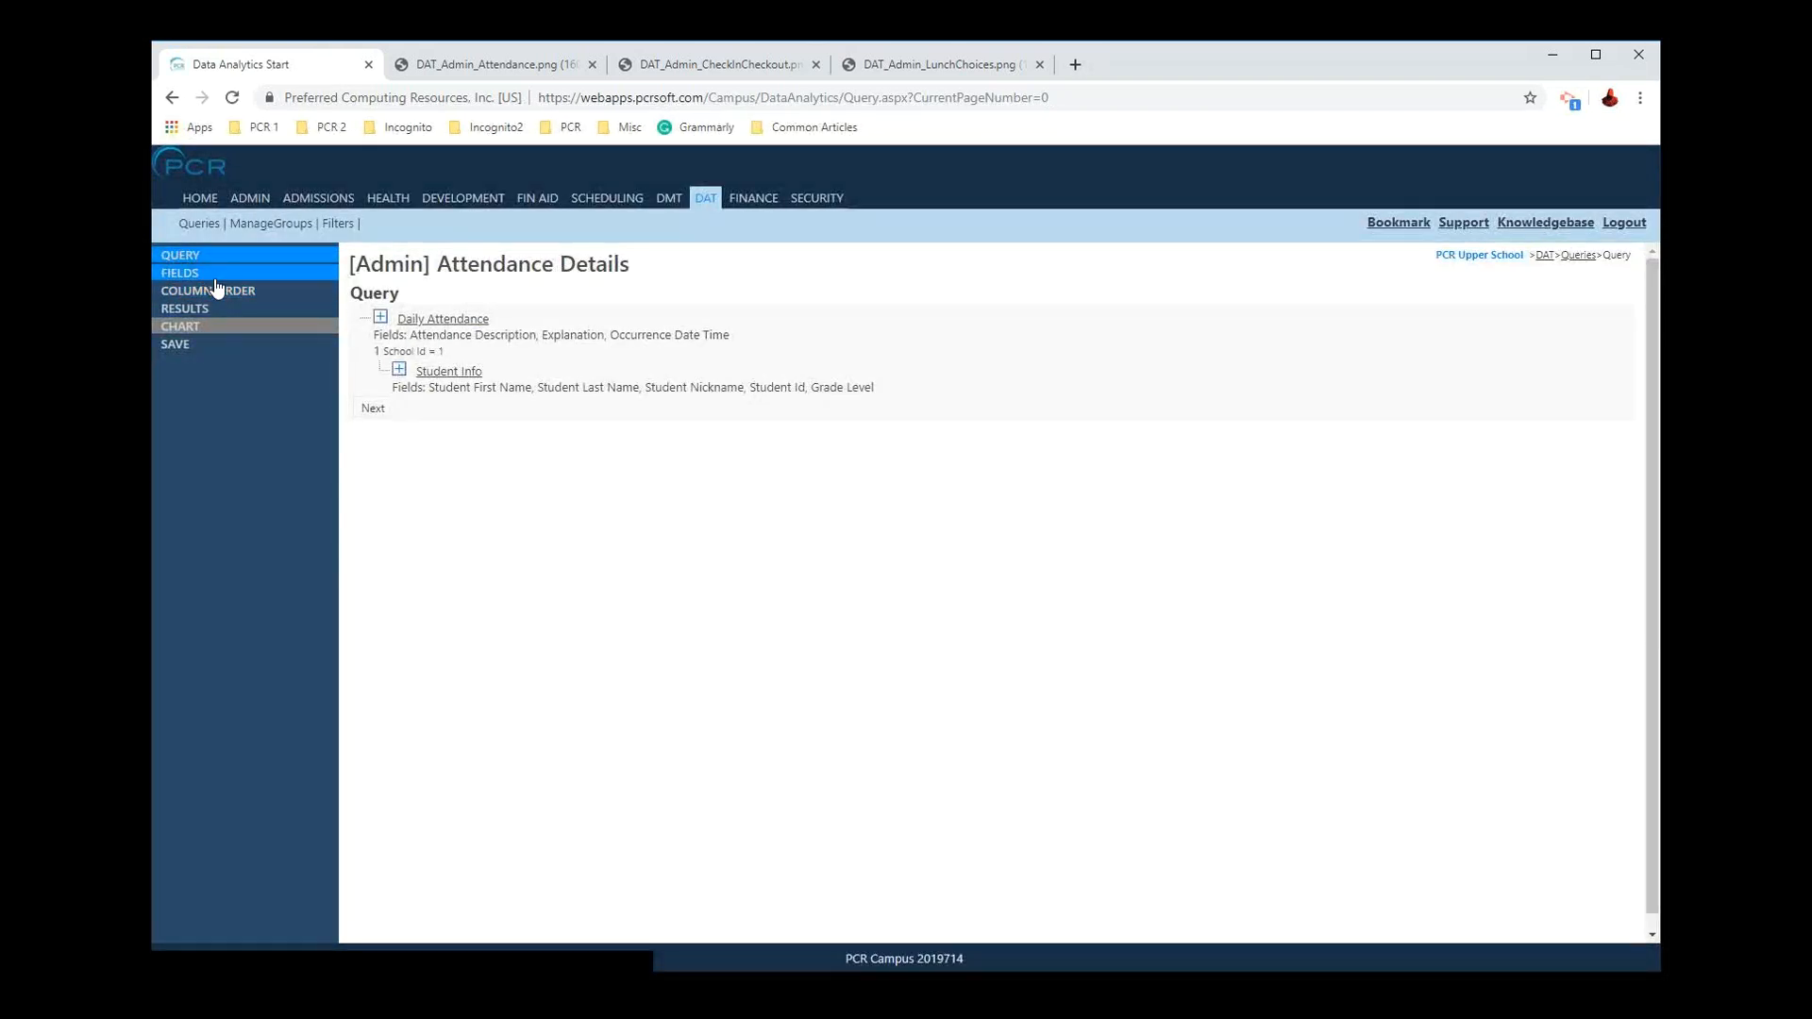
# Step: Reorder the query's field sorting to start with Student Last Name, Student First Name, Student Id and Occurrence Date Time
pyautogui.click(373, 319)
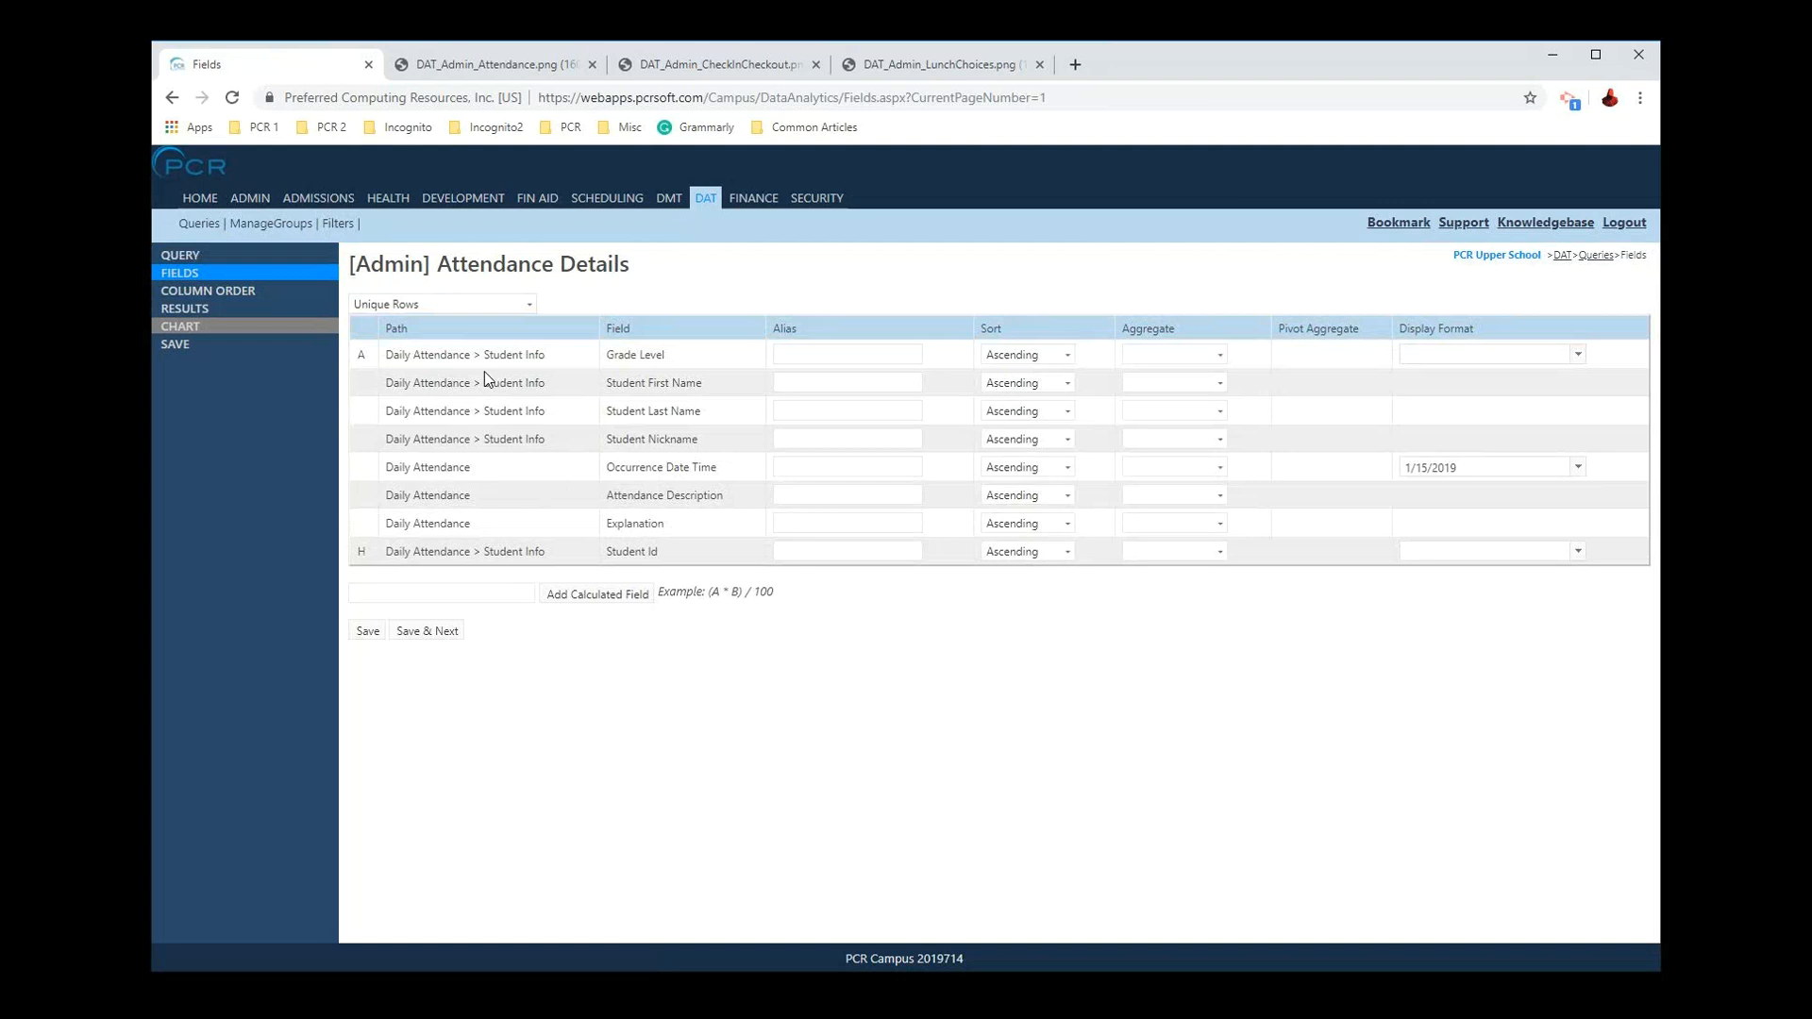
pyautogui.moveTo(481, 412)
pyautogui.mouseDown()
pyautogui.moveTo(477, 353)
pyautogui.moveTo(491, 382)
pyautogui.mouseUp()
pyautogui.moveTo(451, 466); pyautogui.dragTo(470, 398)
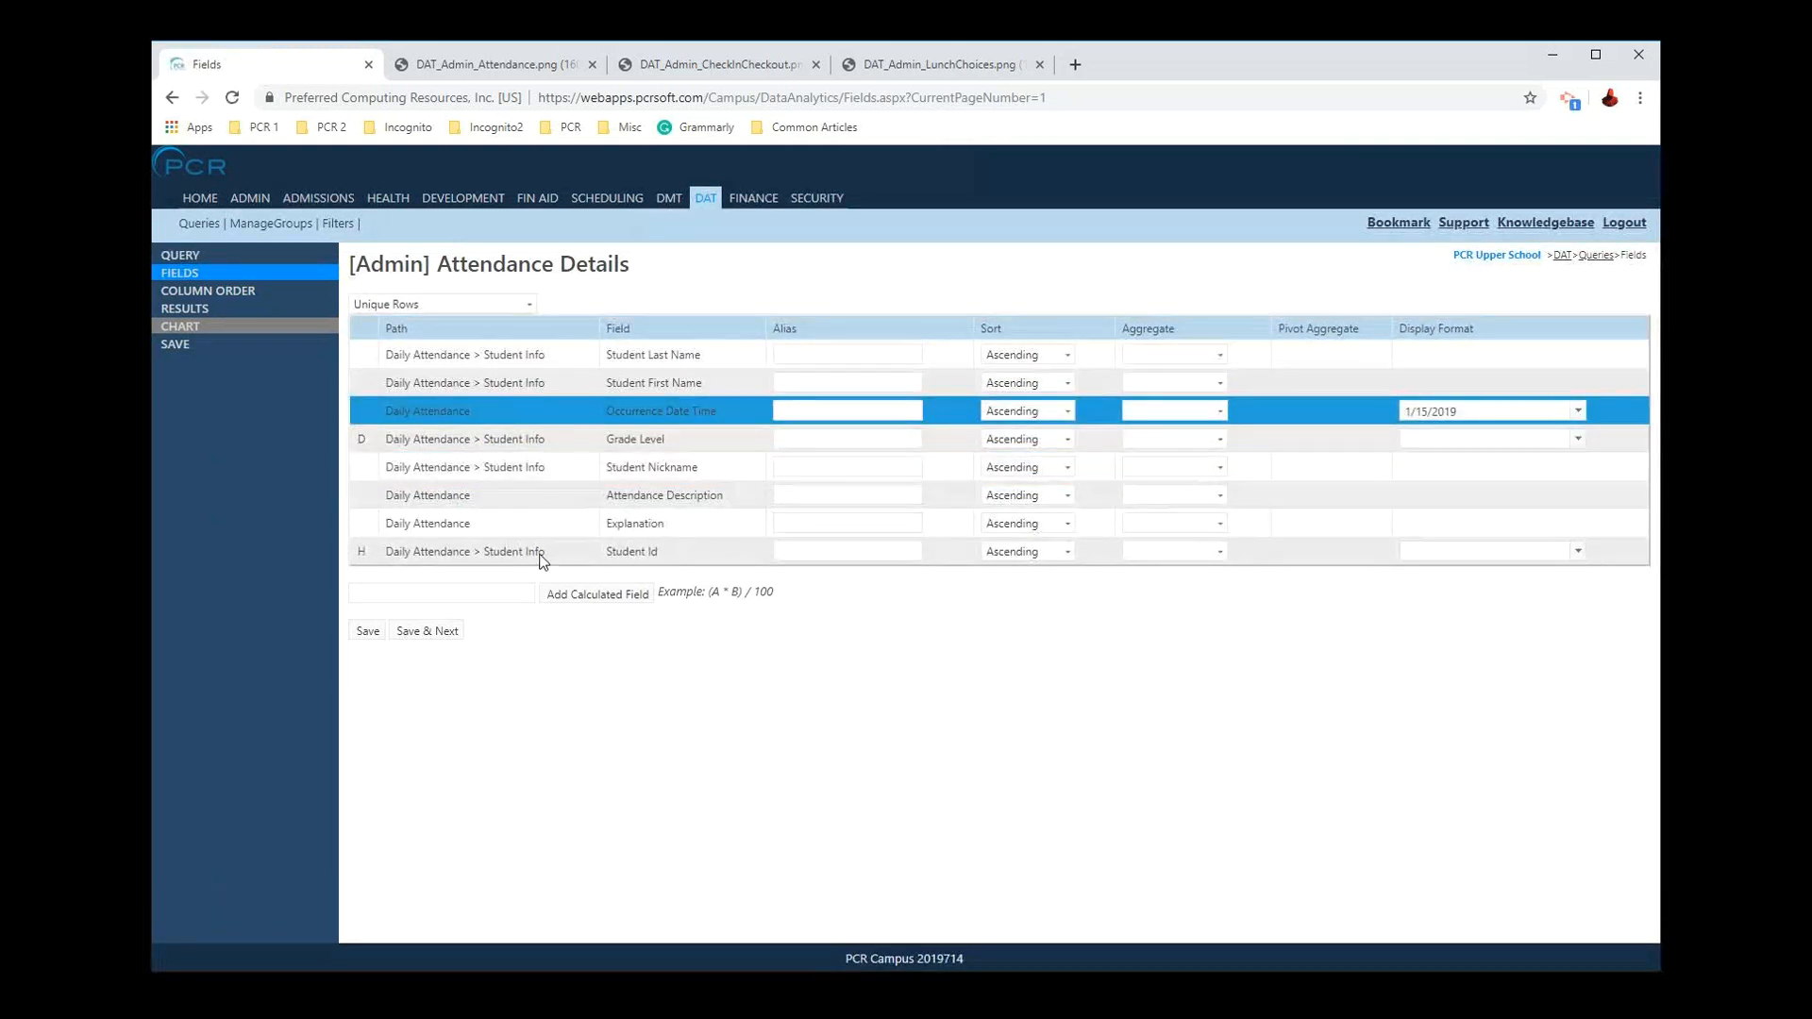
pyautogui.moveTo(630, 547); pyautogui.dragTo(587, 402)
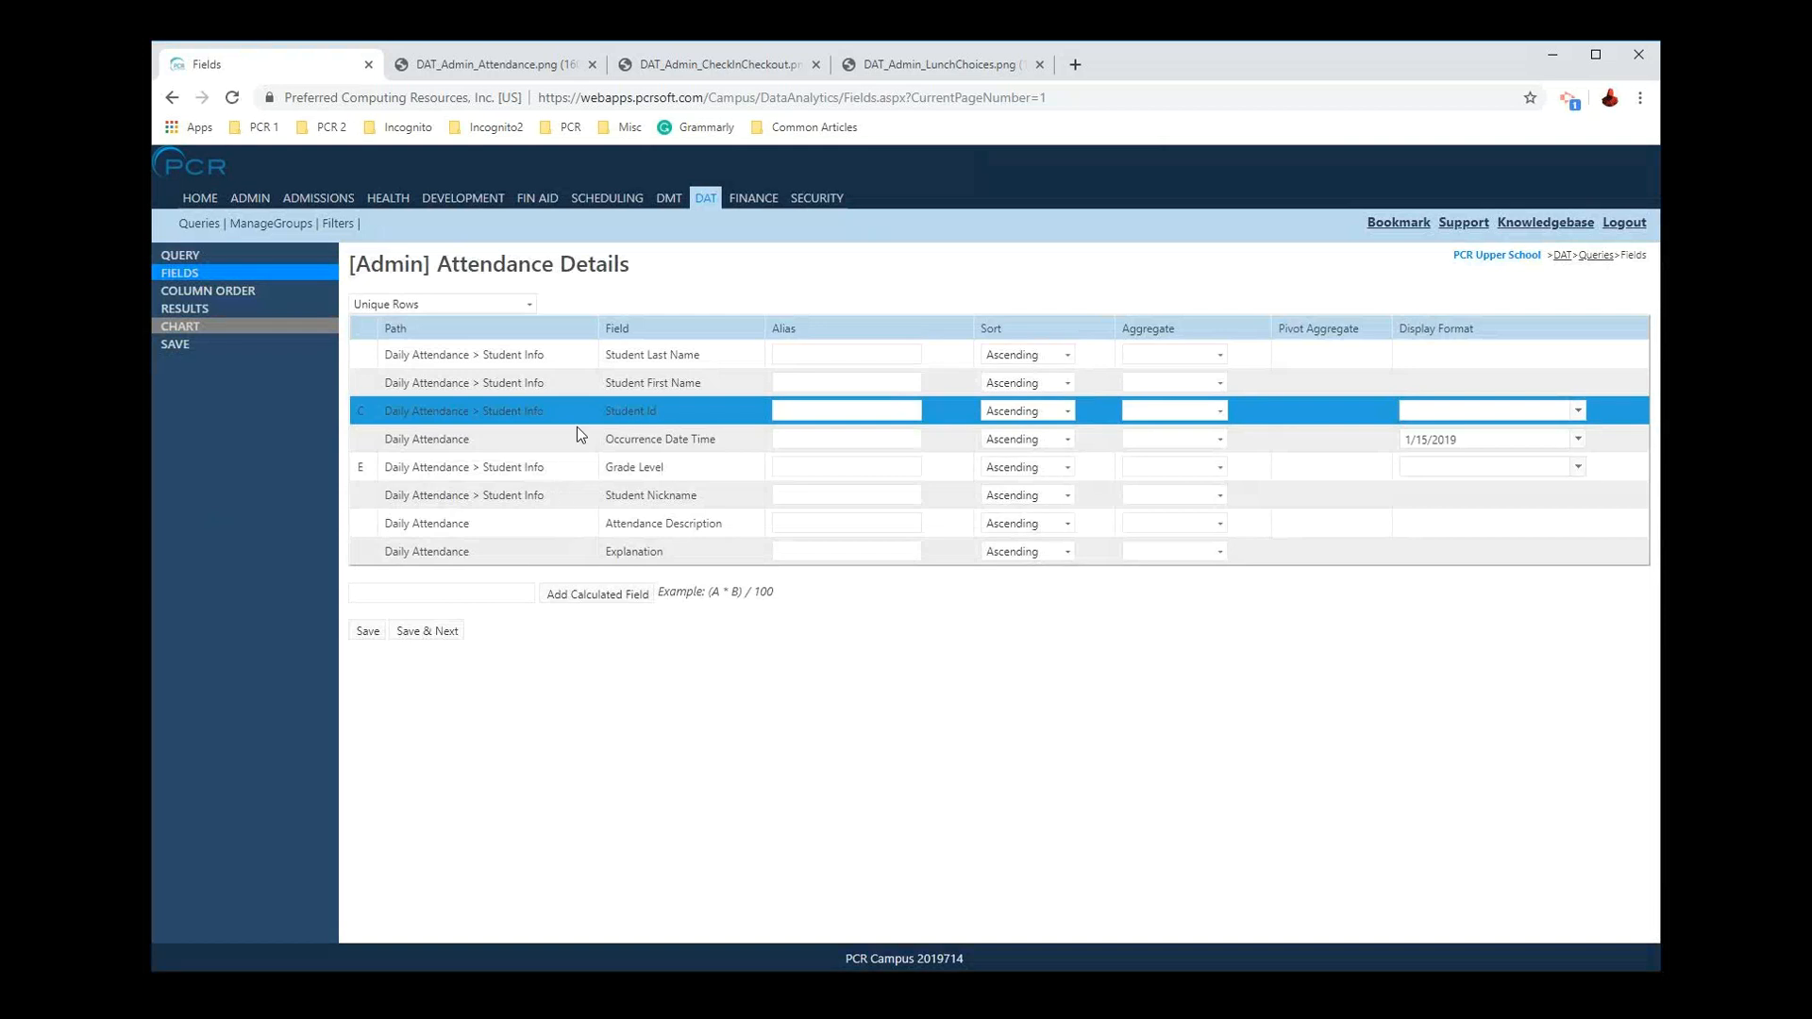
# Step: Arrange the output columns to begin with Student Last Name, Student First Name, Student Id and Occurrence Date Time
pyautogui.click(229, 301)
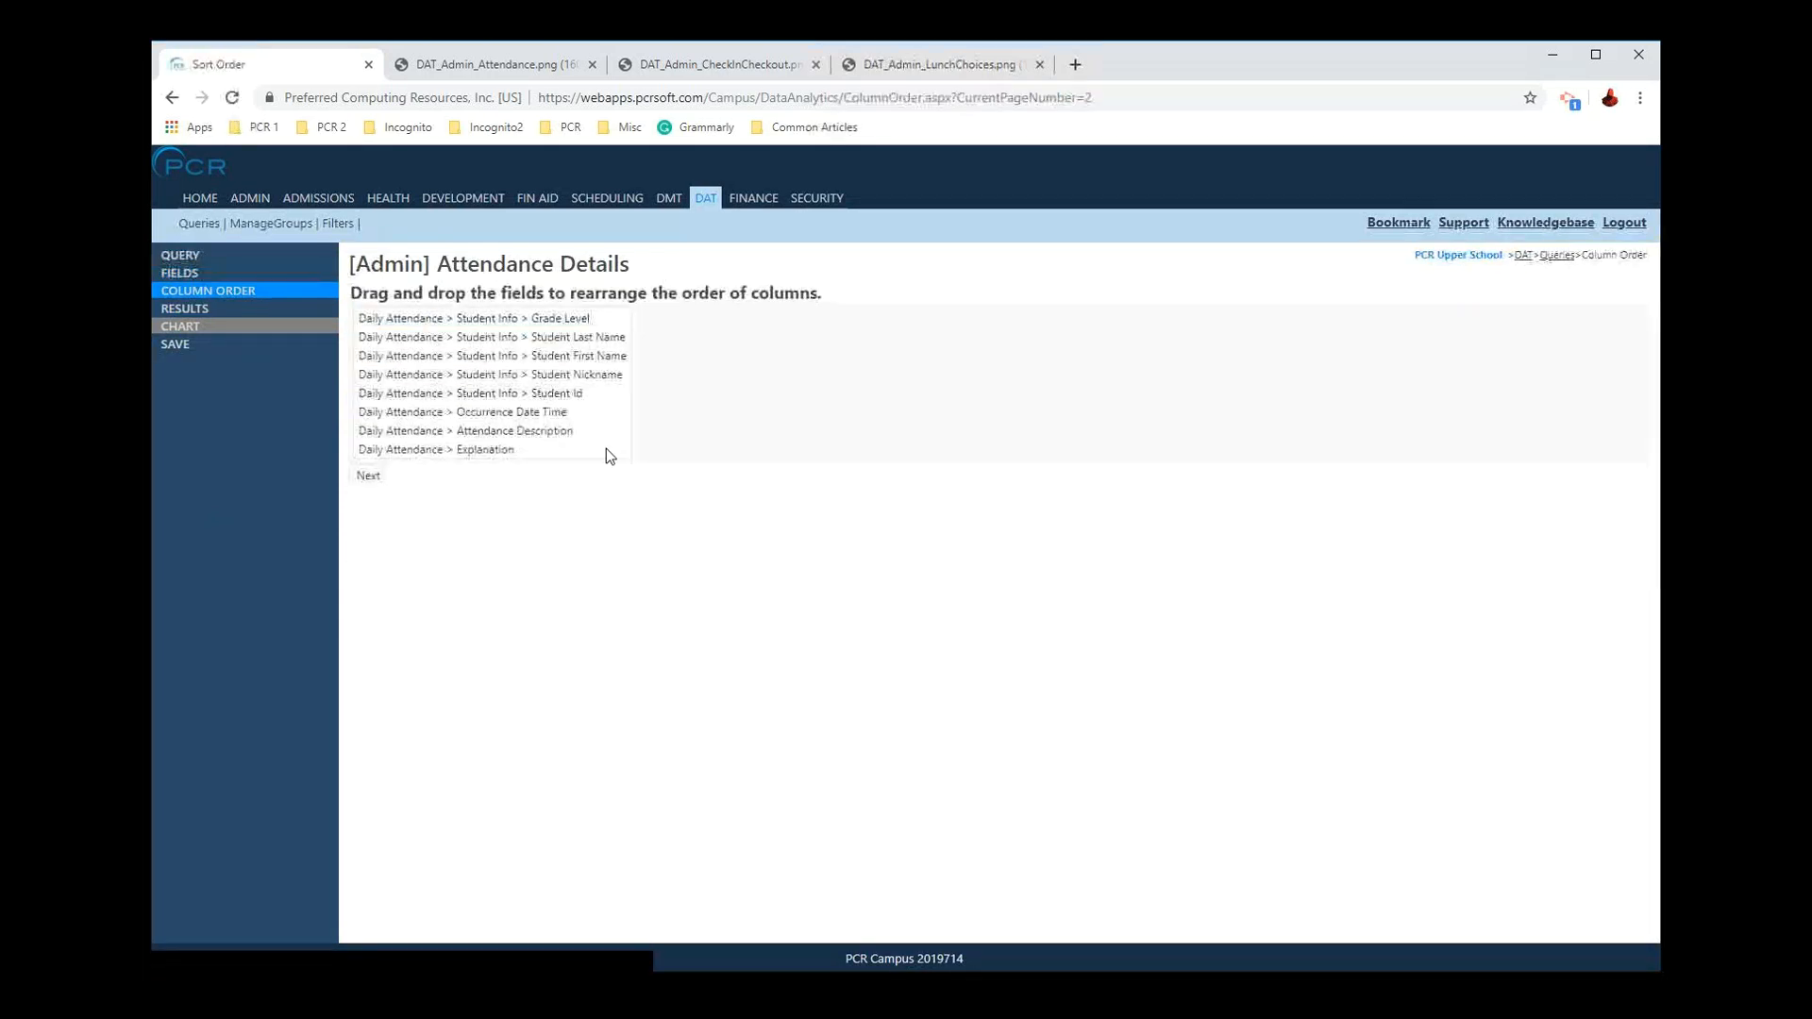
pyautogui.moveTo(583, 337)
pyautogui.mouseDown()
pyautogui.moveTo(577, 314)
pyautogui.moveTo(577, 339)
pyautogui.mouseUp()
pyautogui.moveTo(572, 401); pyautogui.dragTo(570, 348)
pyautogui.moveTo(561, 420); pyautogui.dragTo(572, 378)
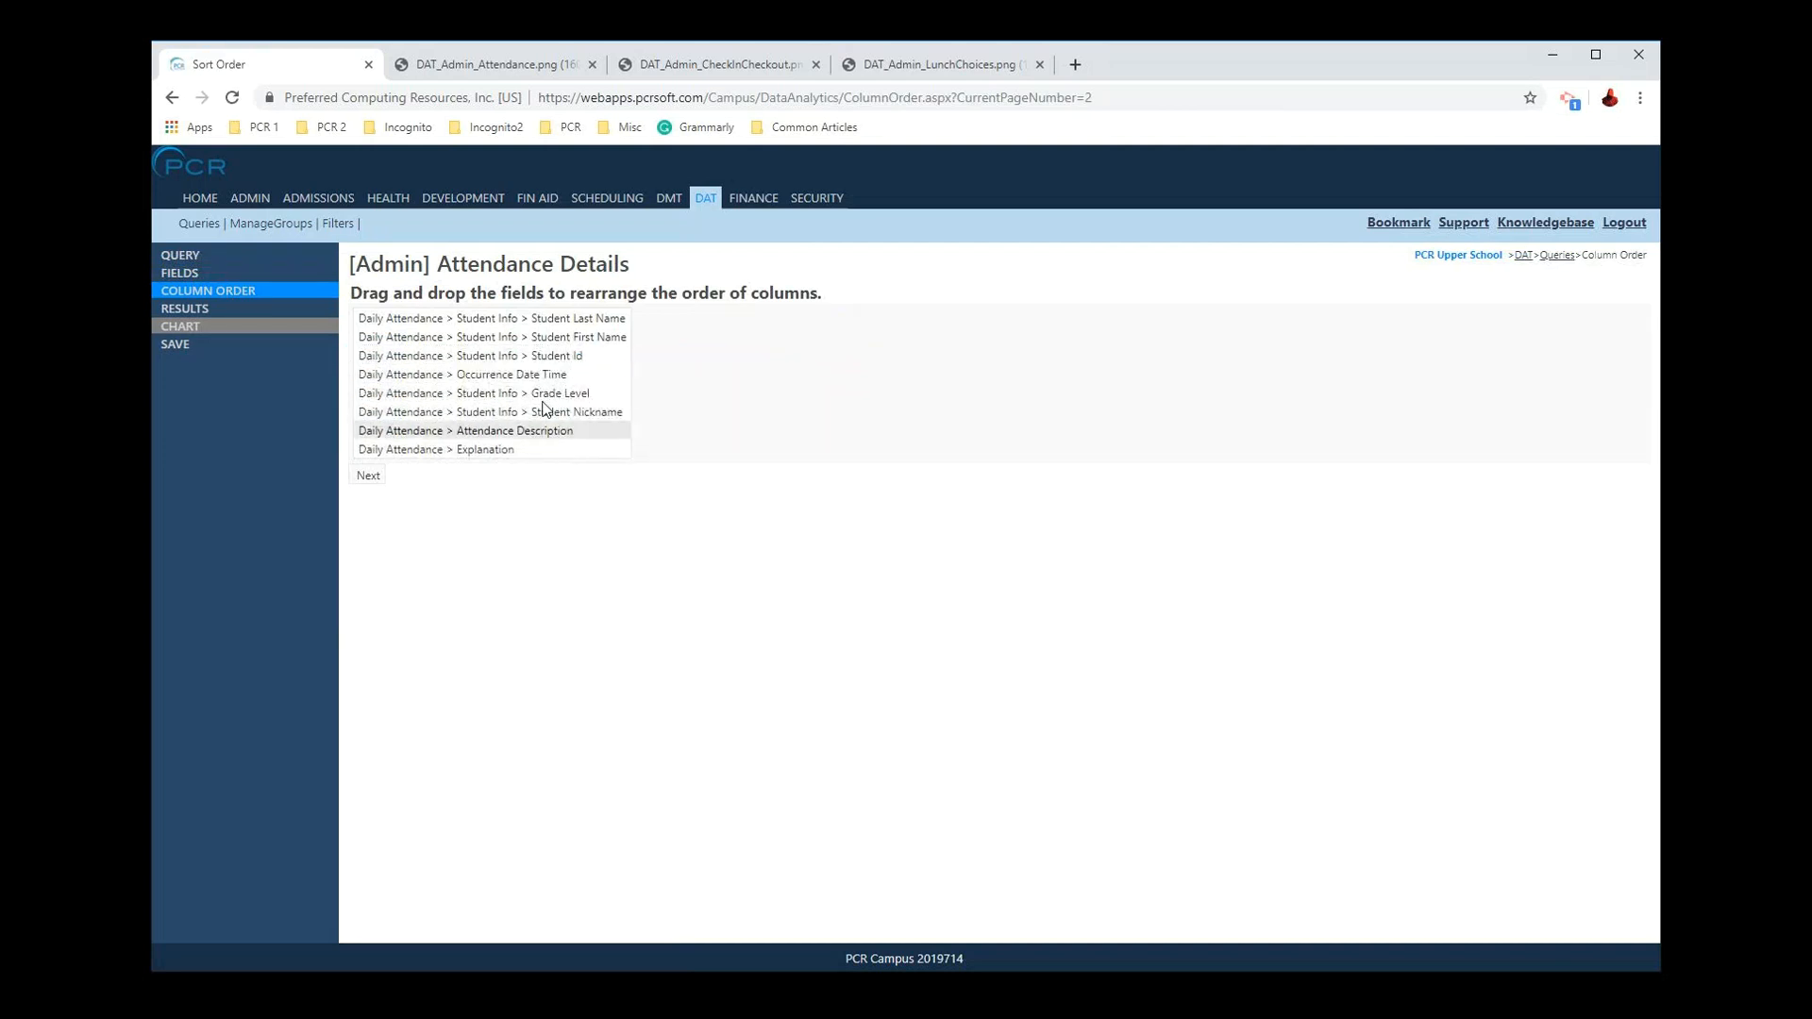
# Step: Remove Grade Level from the displayed fields of the Student Info table and save the table settings
pyautogui.click(229, 265)
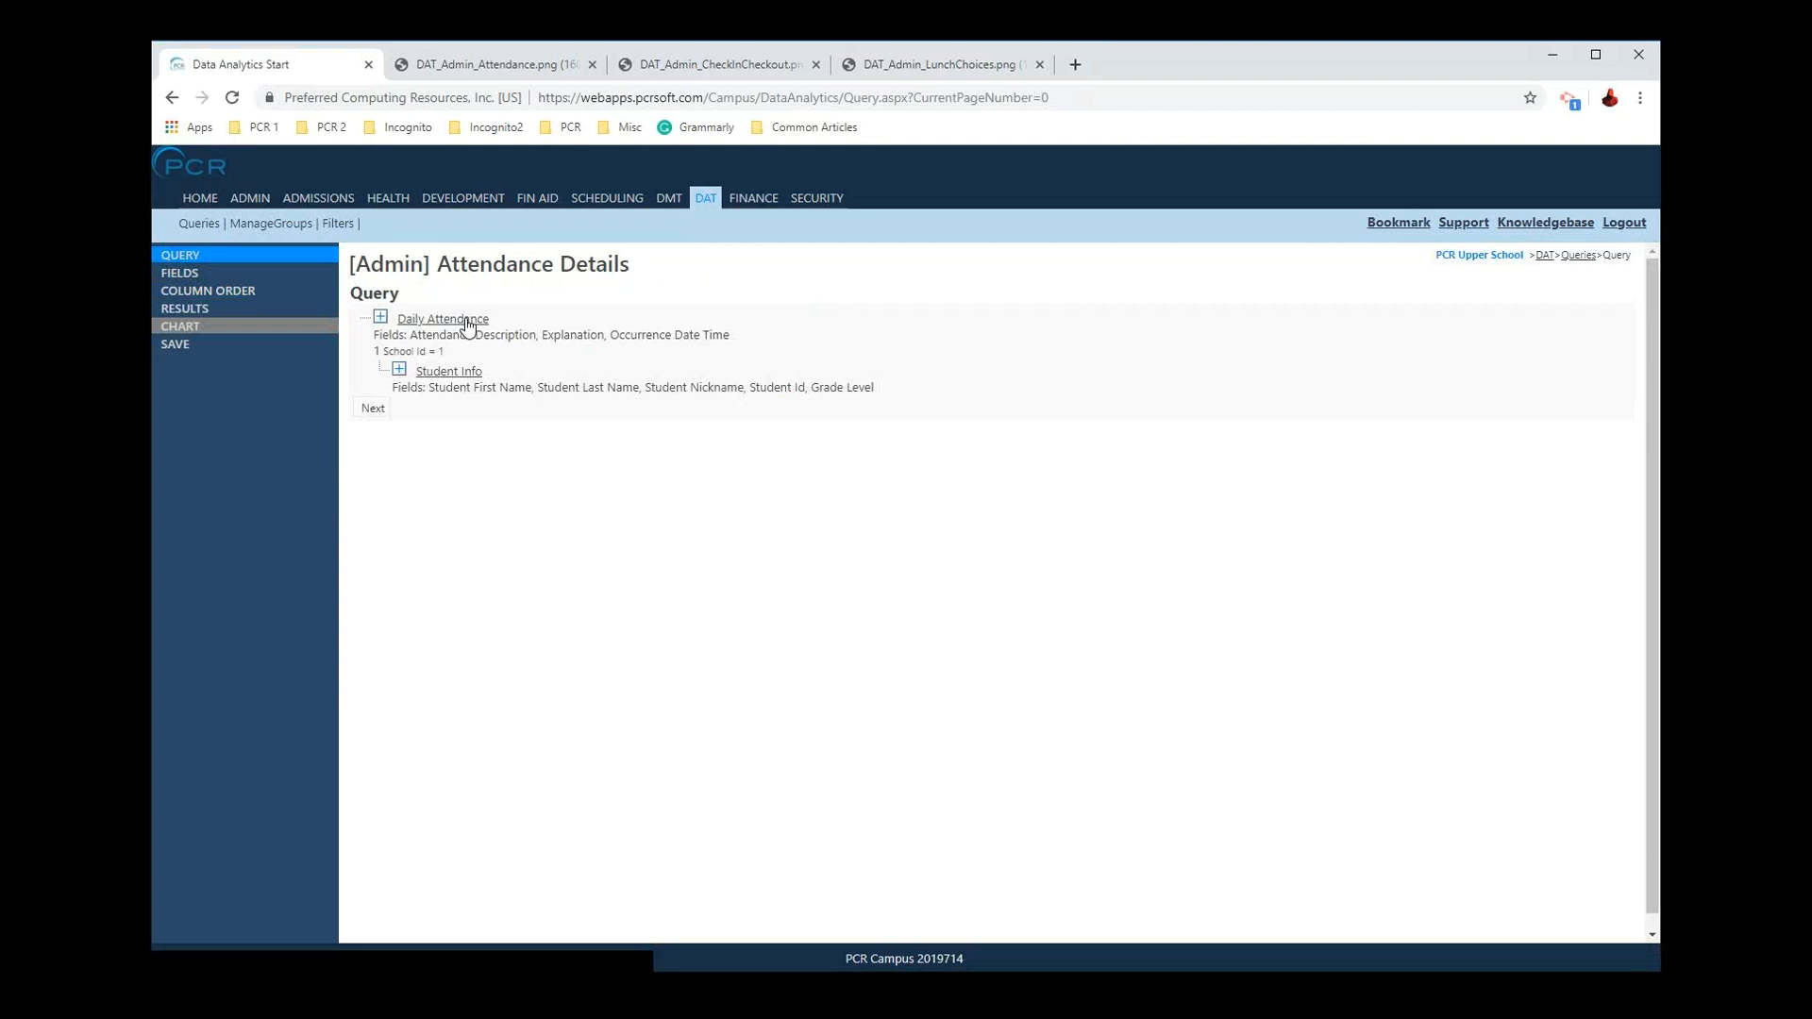
pyautogui.click(451, 373)
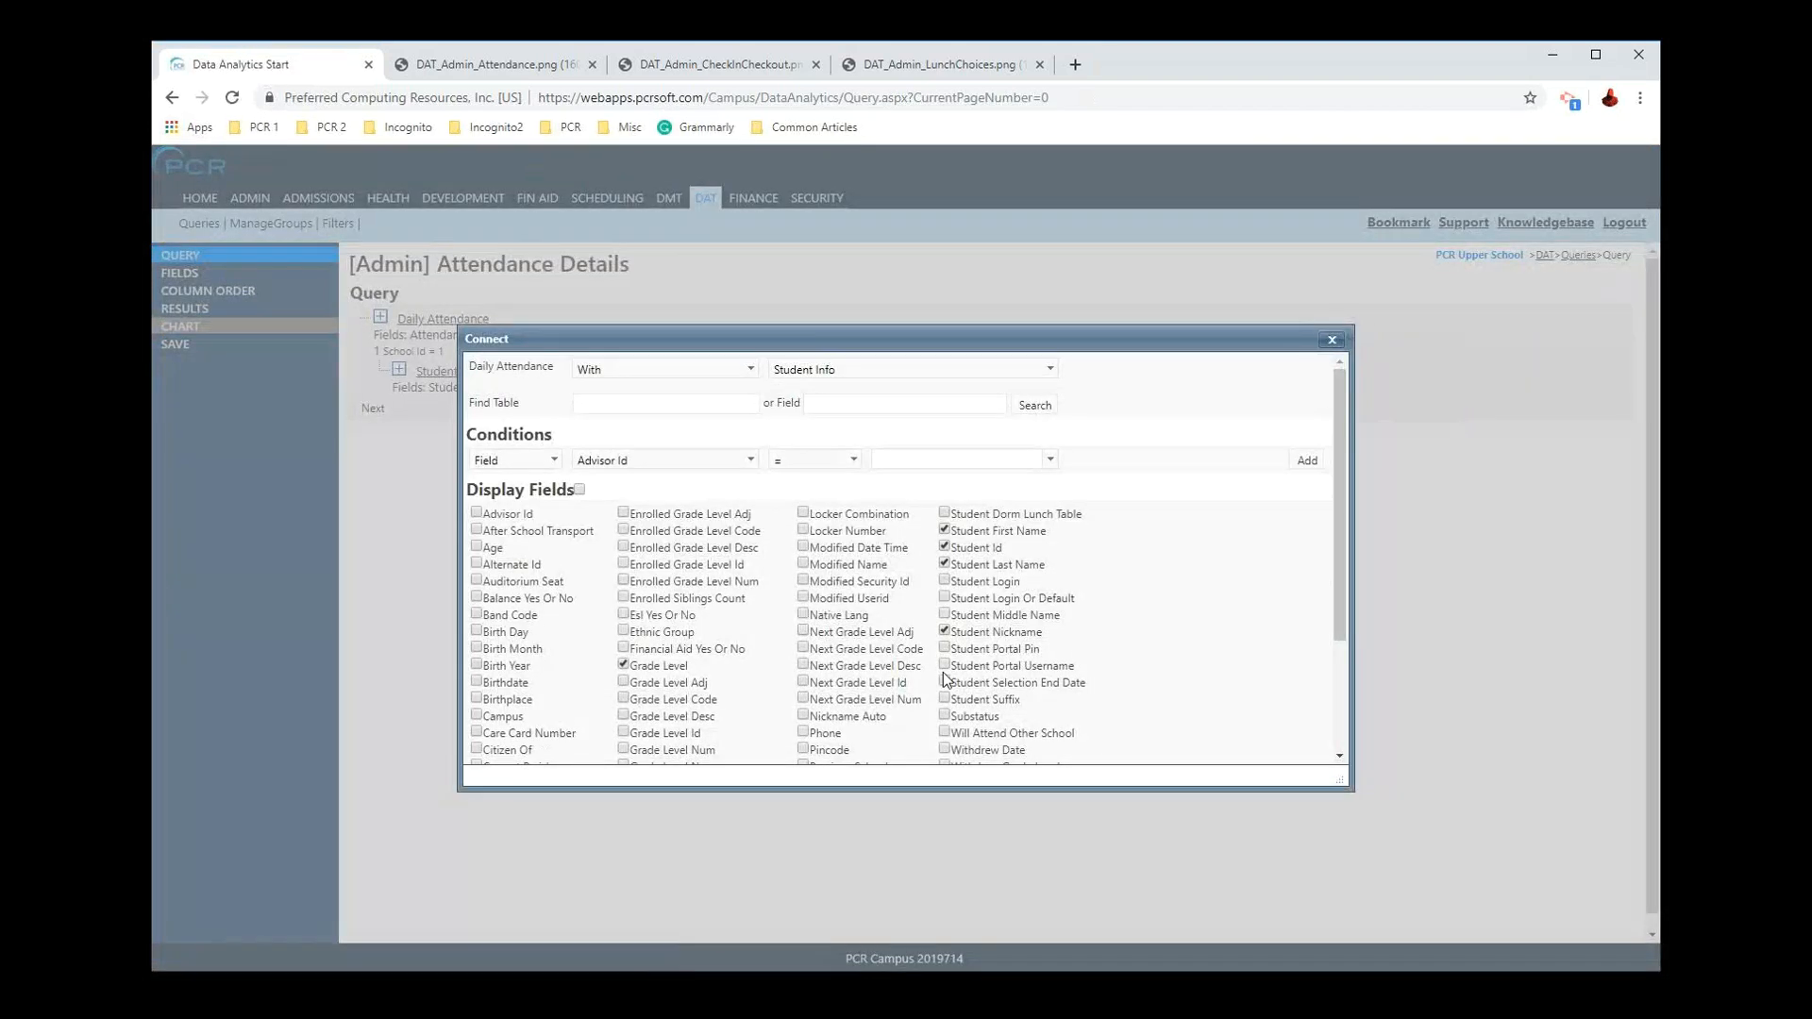
pyautogui.click(623, 665)
pyautogui.scroll(-2, 632, 675)
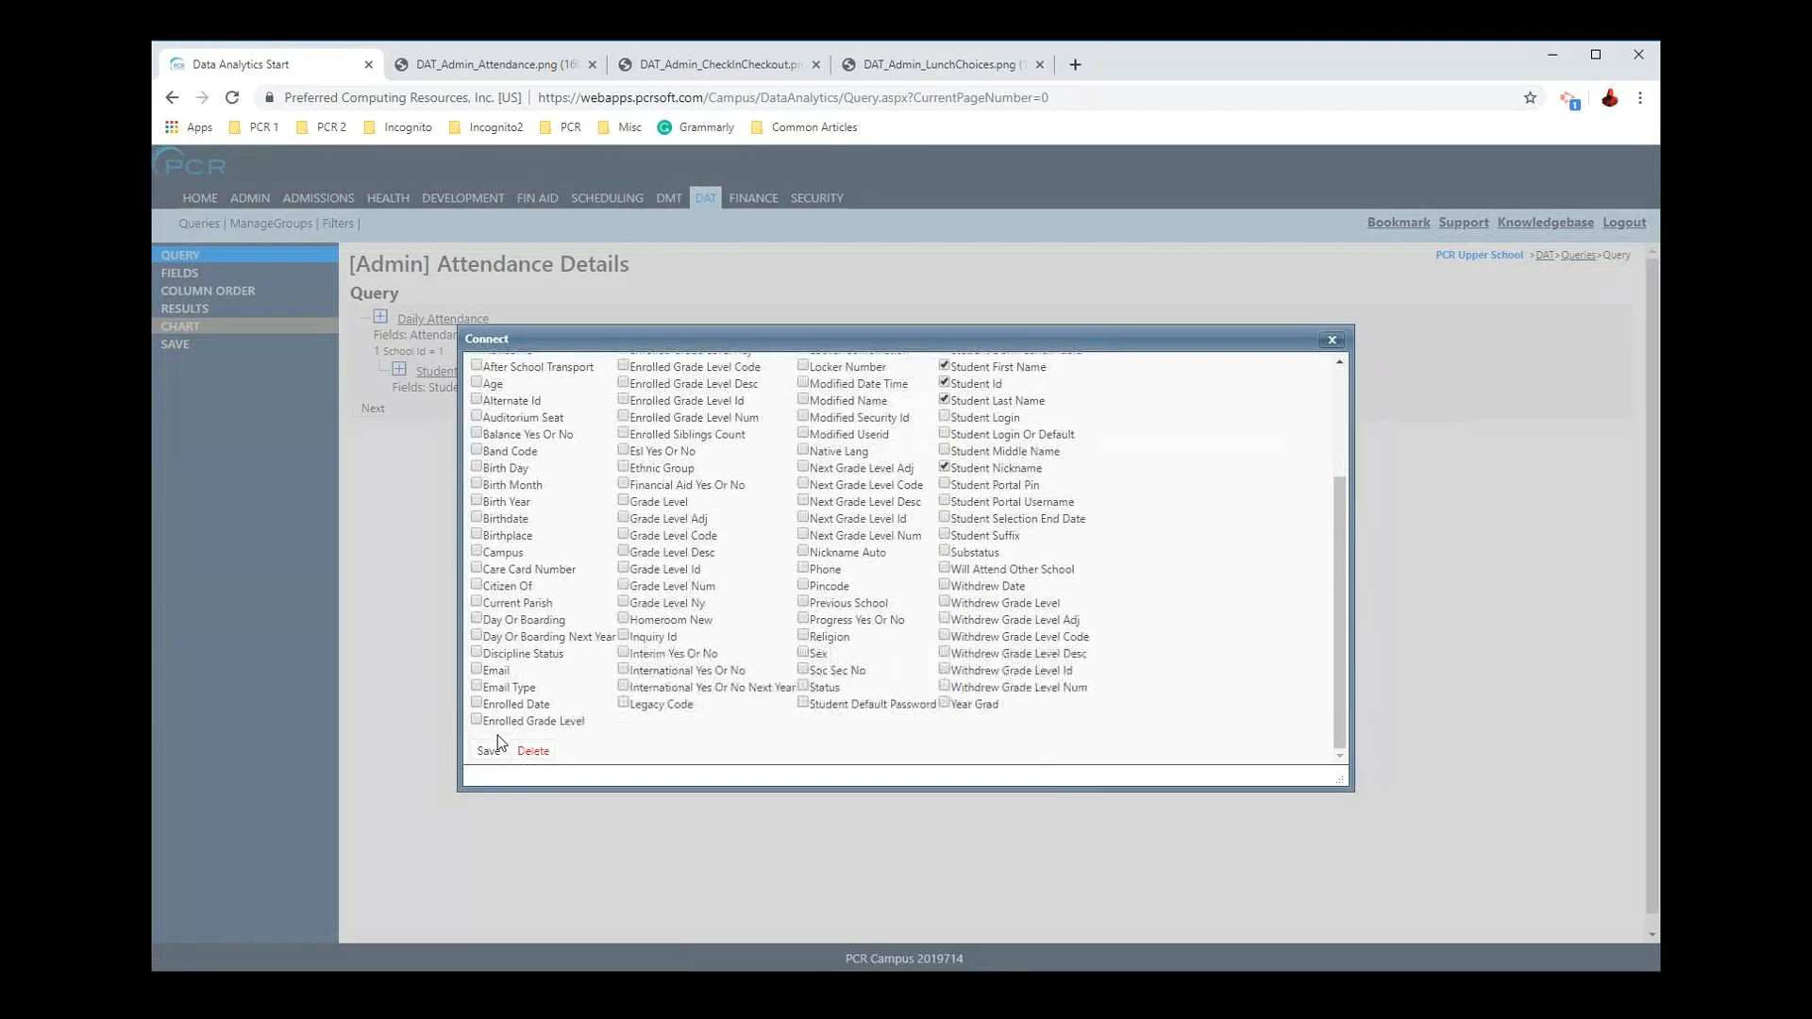
pyautogui.click(489, 747)
# Step: Run the query, page through the attendance records and the record count, and return to the first results page
pyautogui.click(205, 310)
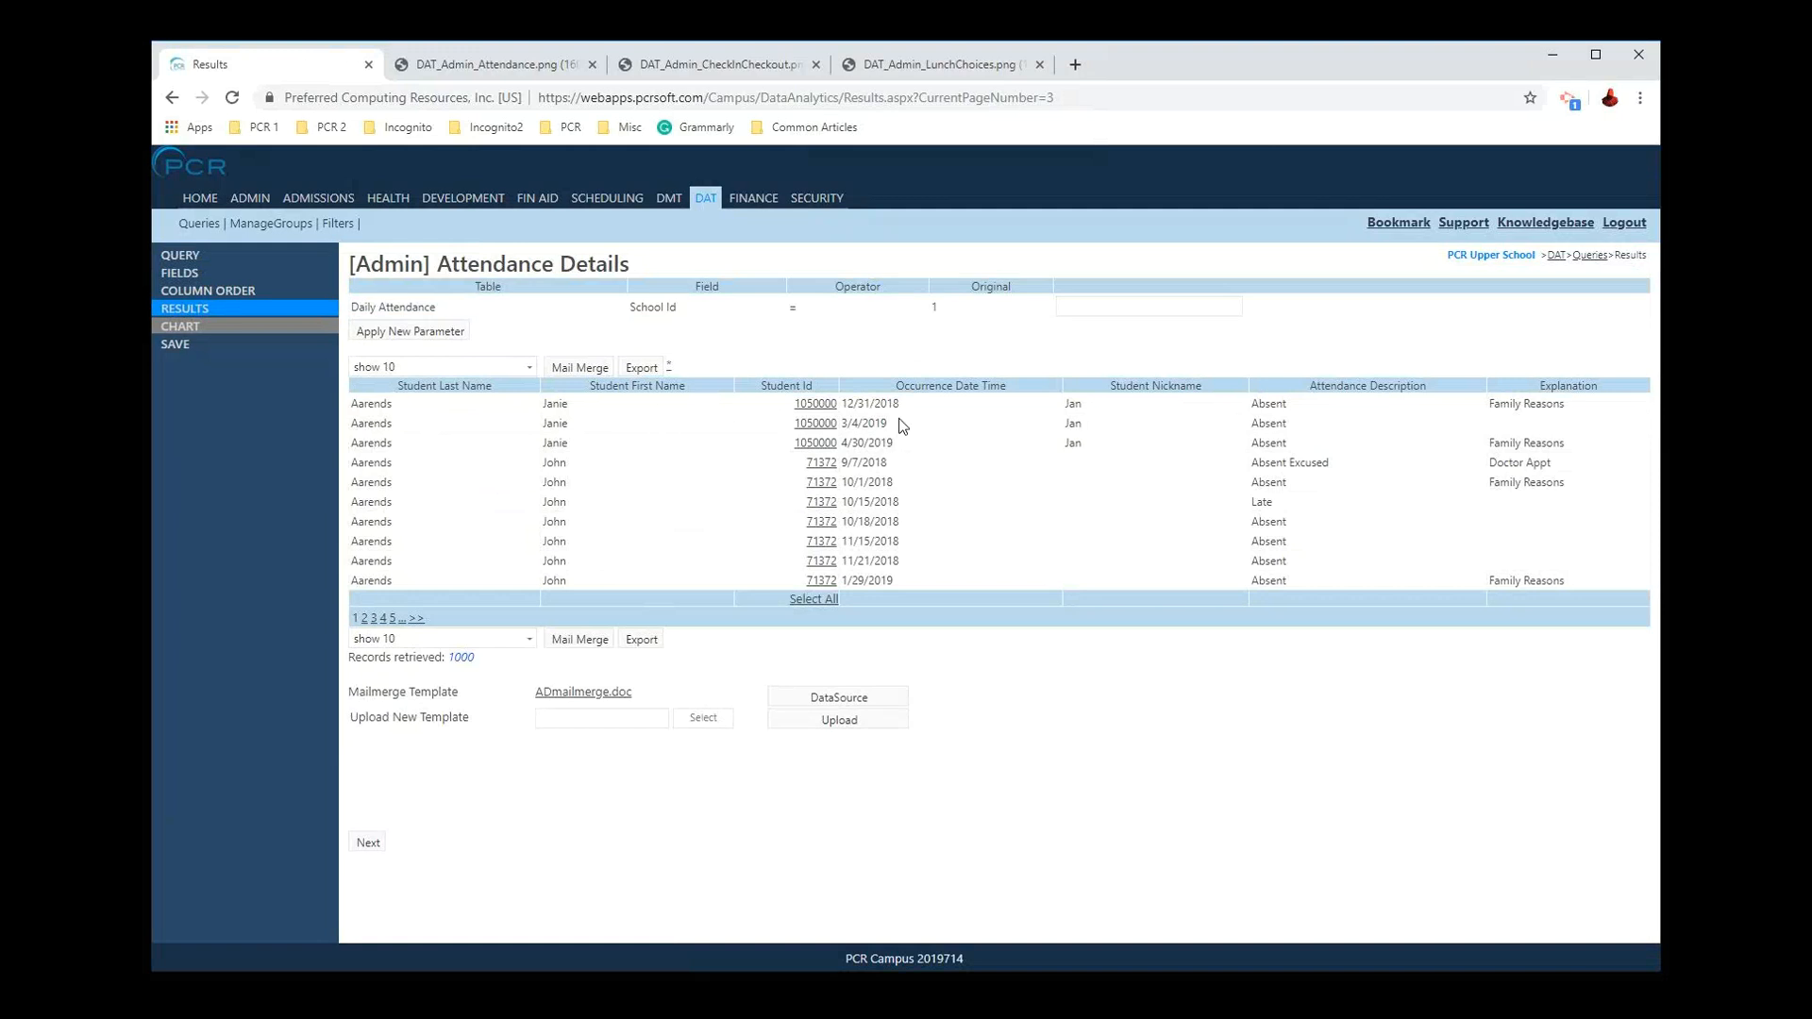
pyautogui.click(374, 618)
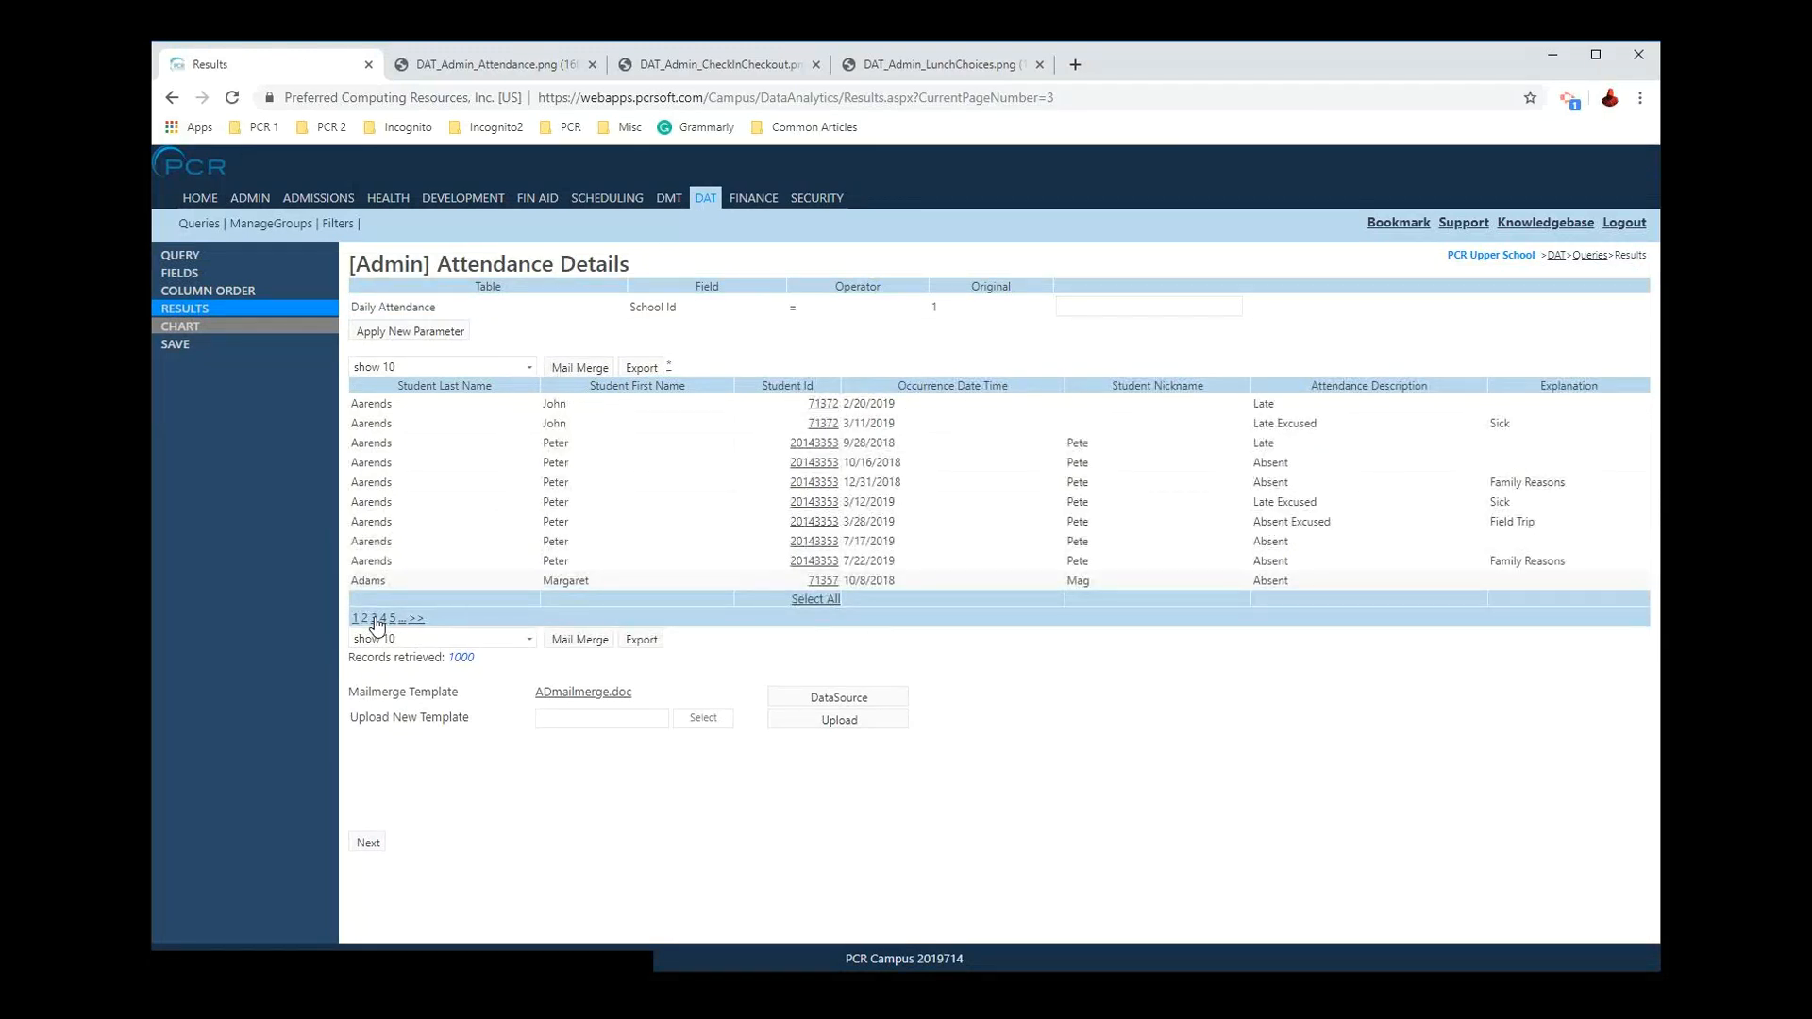
pyautogui.click(382, 618)
pyautogui.moveTo(454, 656); pyautogui.dragTo(483, 671)
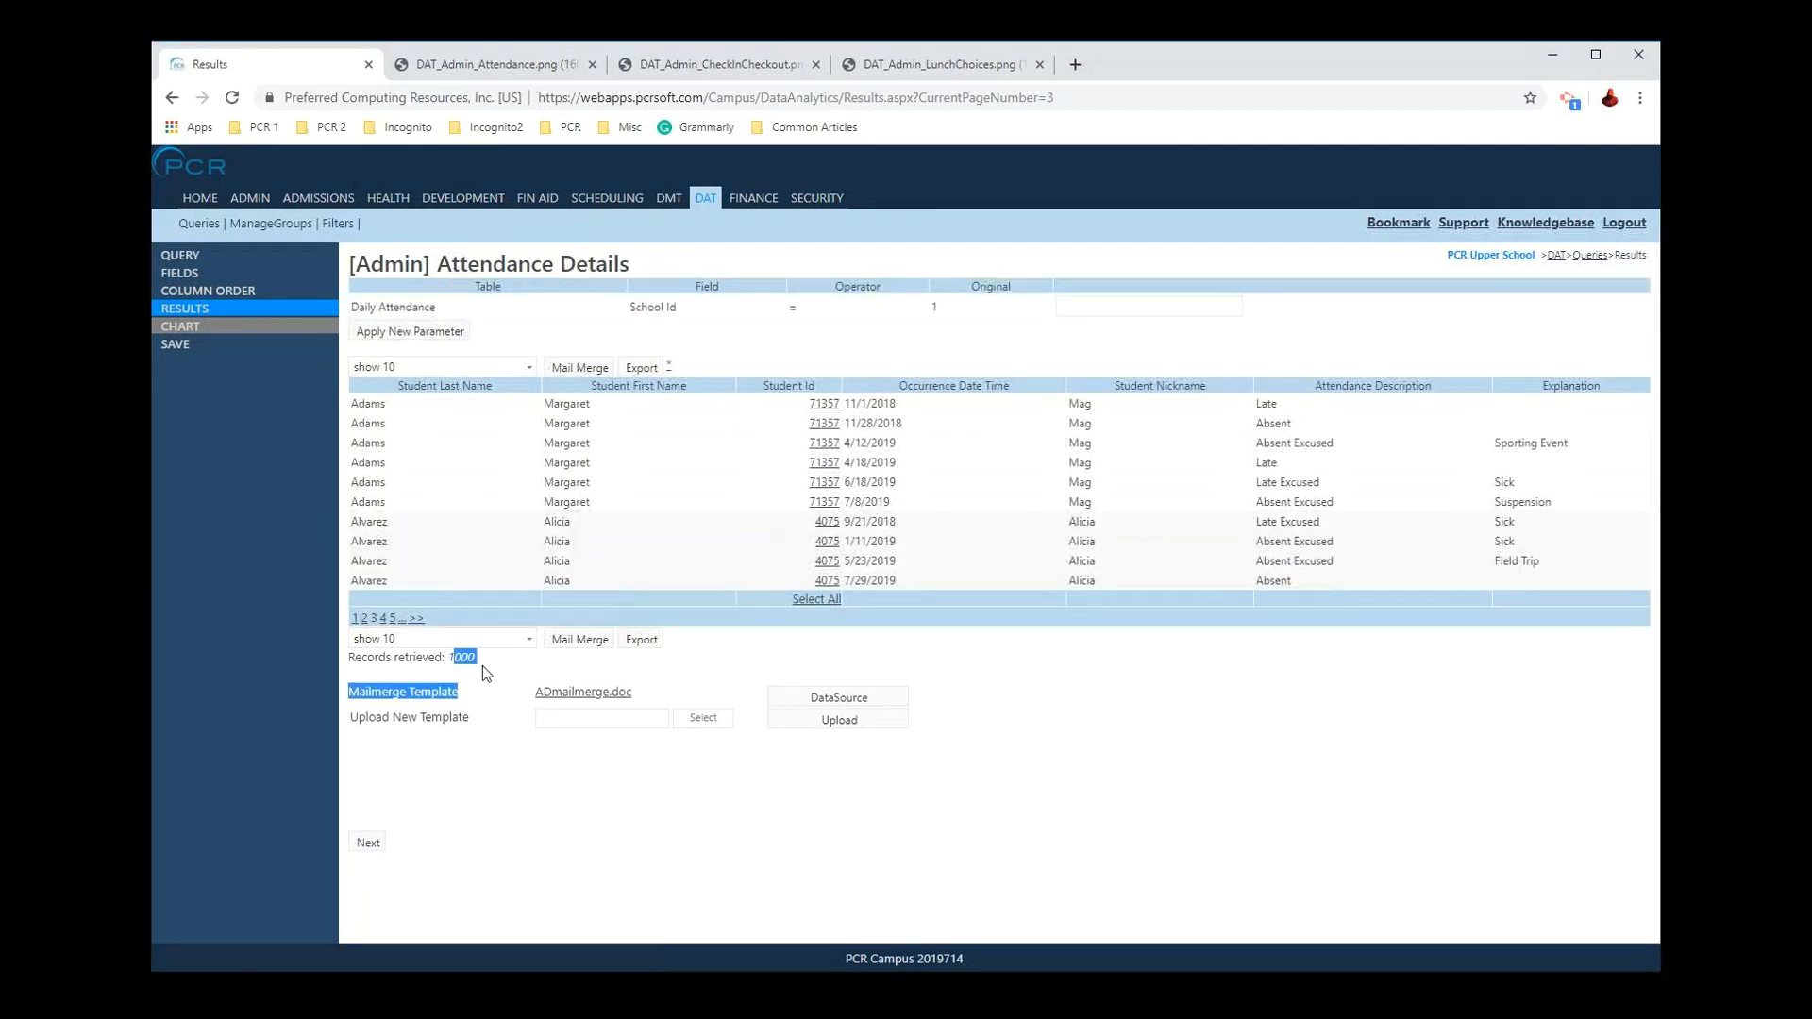
pyautogui.click(356, 618)
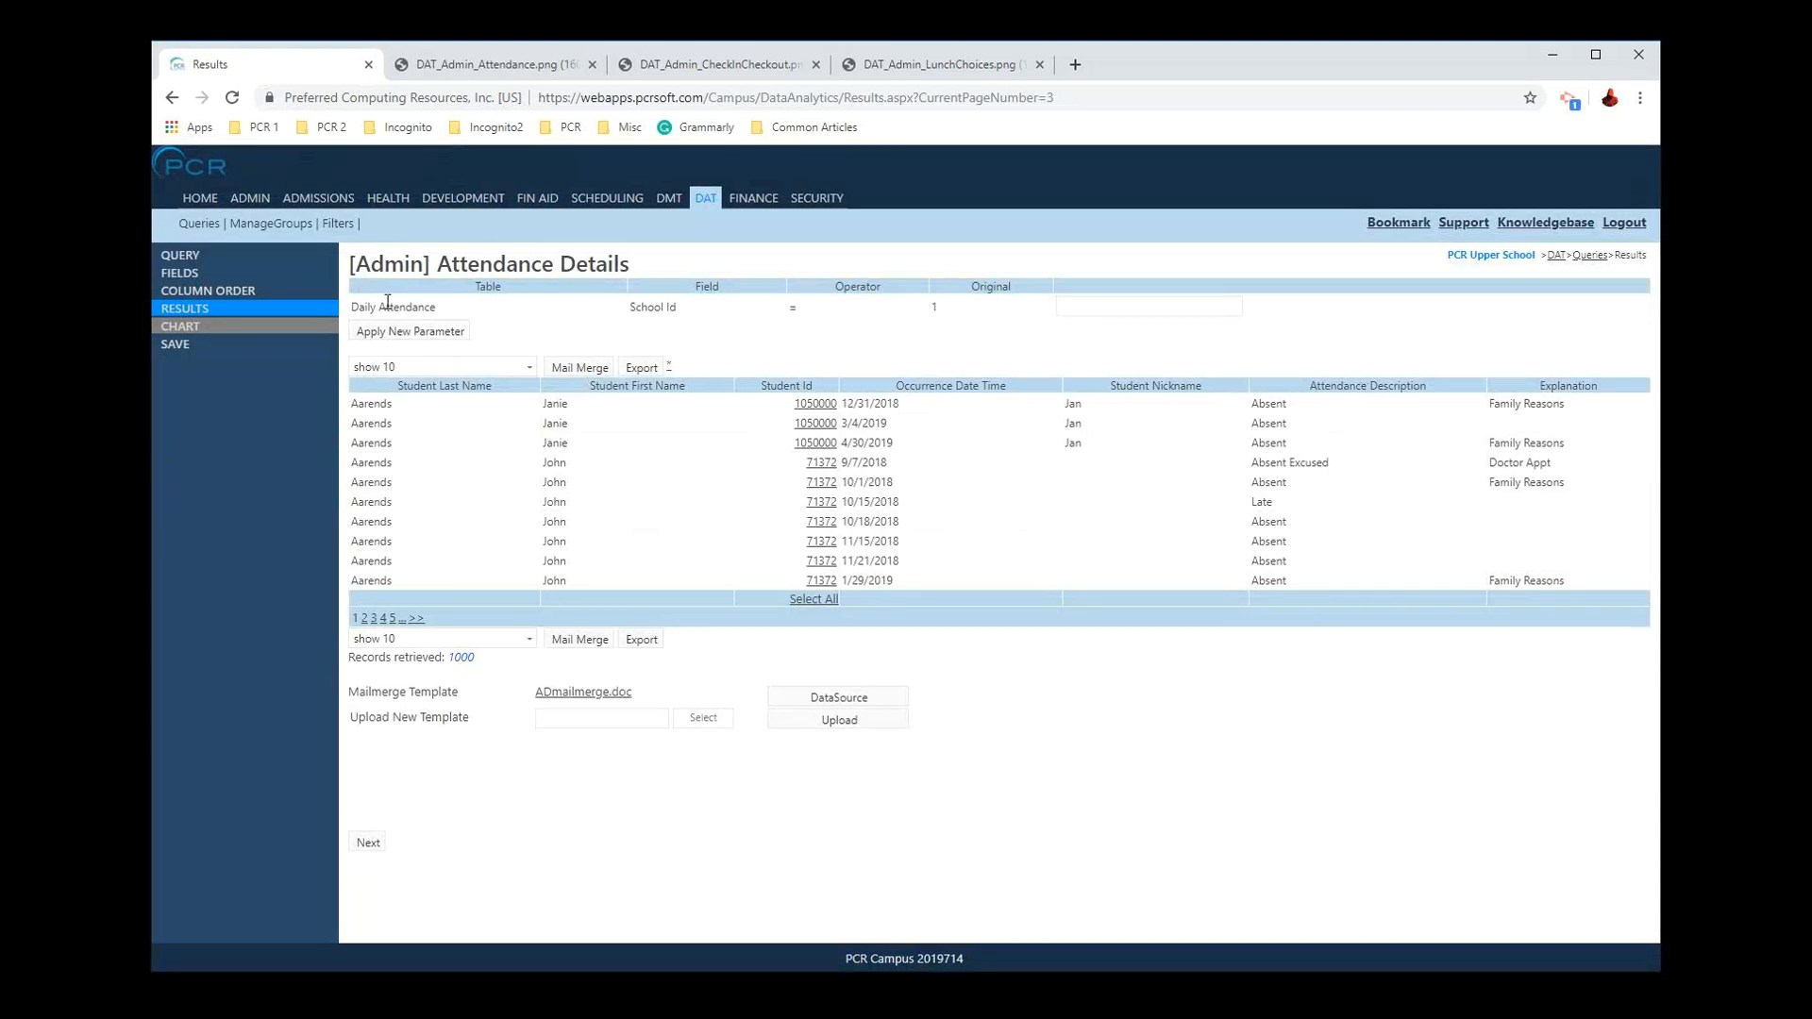
# Step: Test the School Id parameter on the results by applying 2 and then 1
pyautogui.moveTo(620, 298); pyautogui.dragTo(1009, 312)
pyautogui.click(1008, 312)
pyautogui.click(1095, 304)
pyautogui.write('2')
pyautogui.click(394, 334)
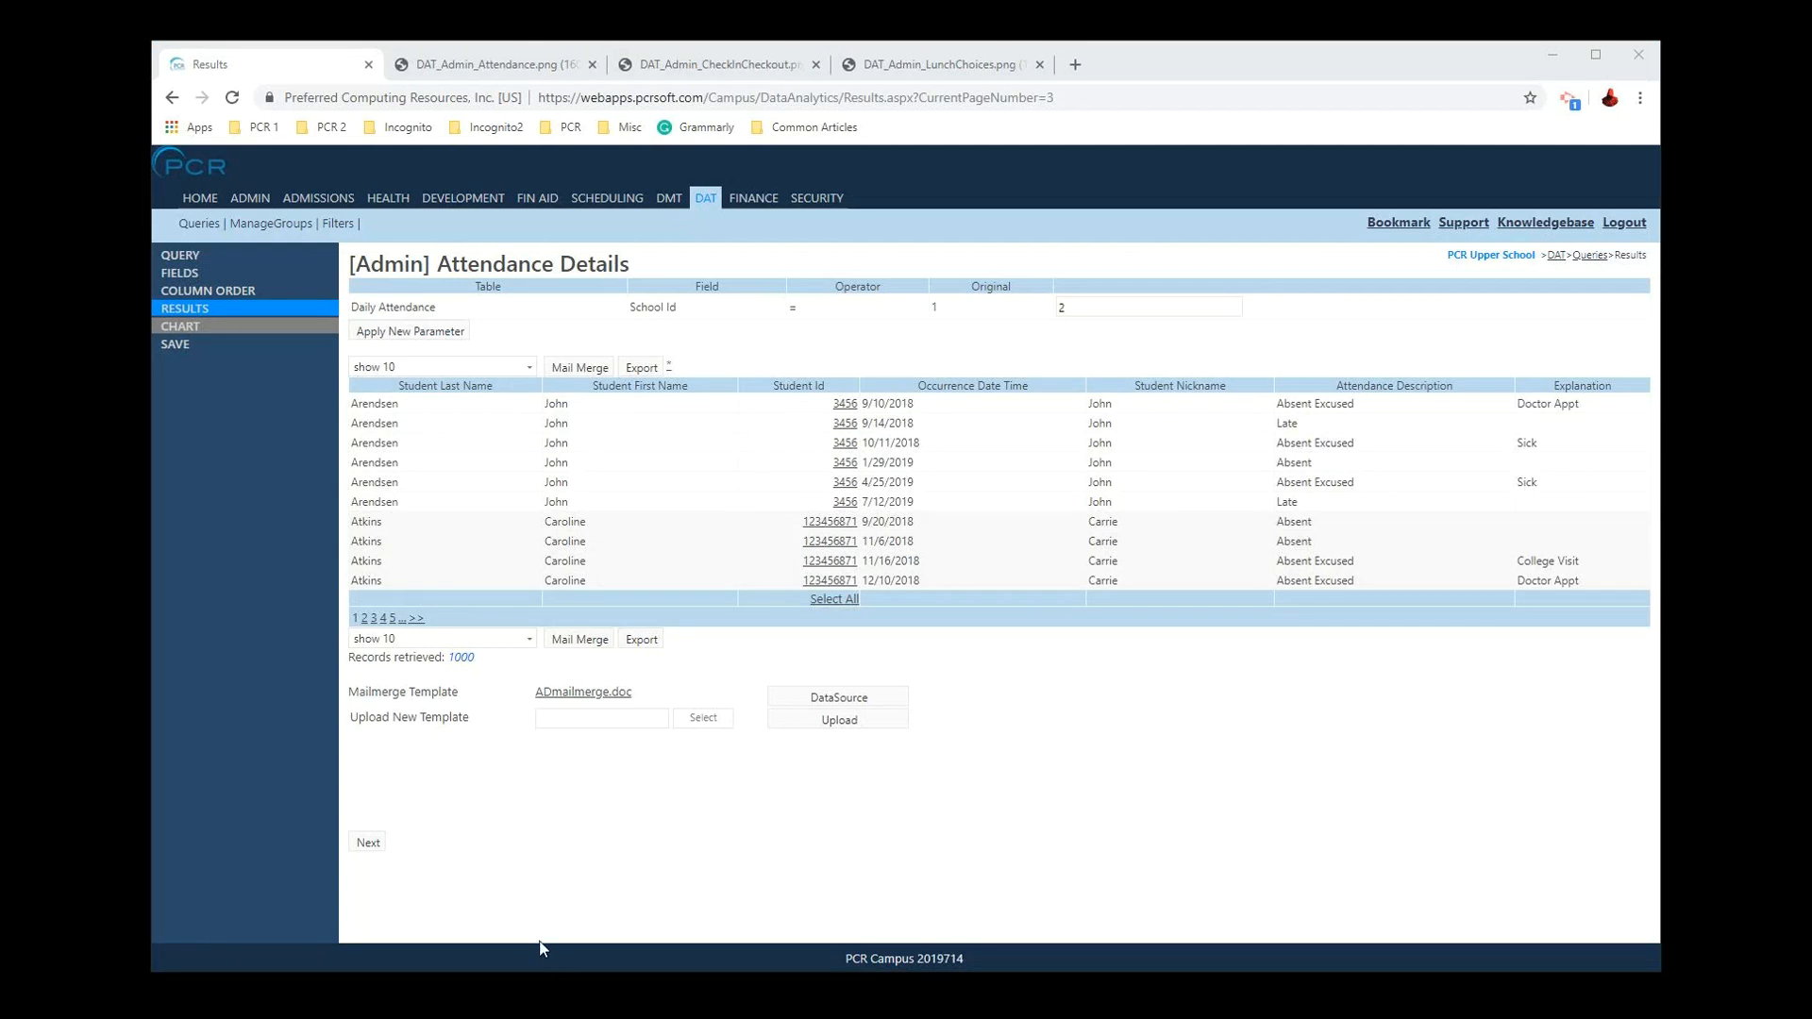
pyautogui.doubleClick(1132, 308)
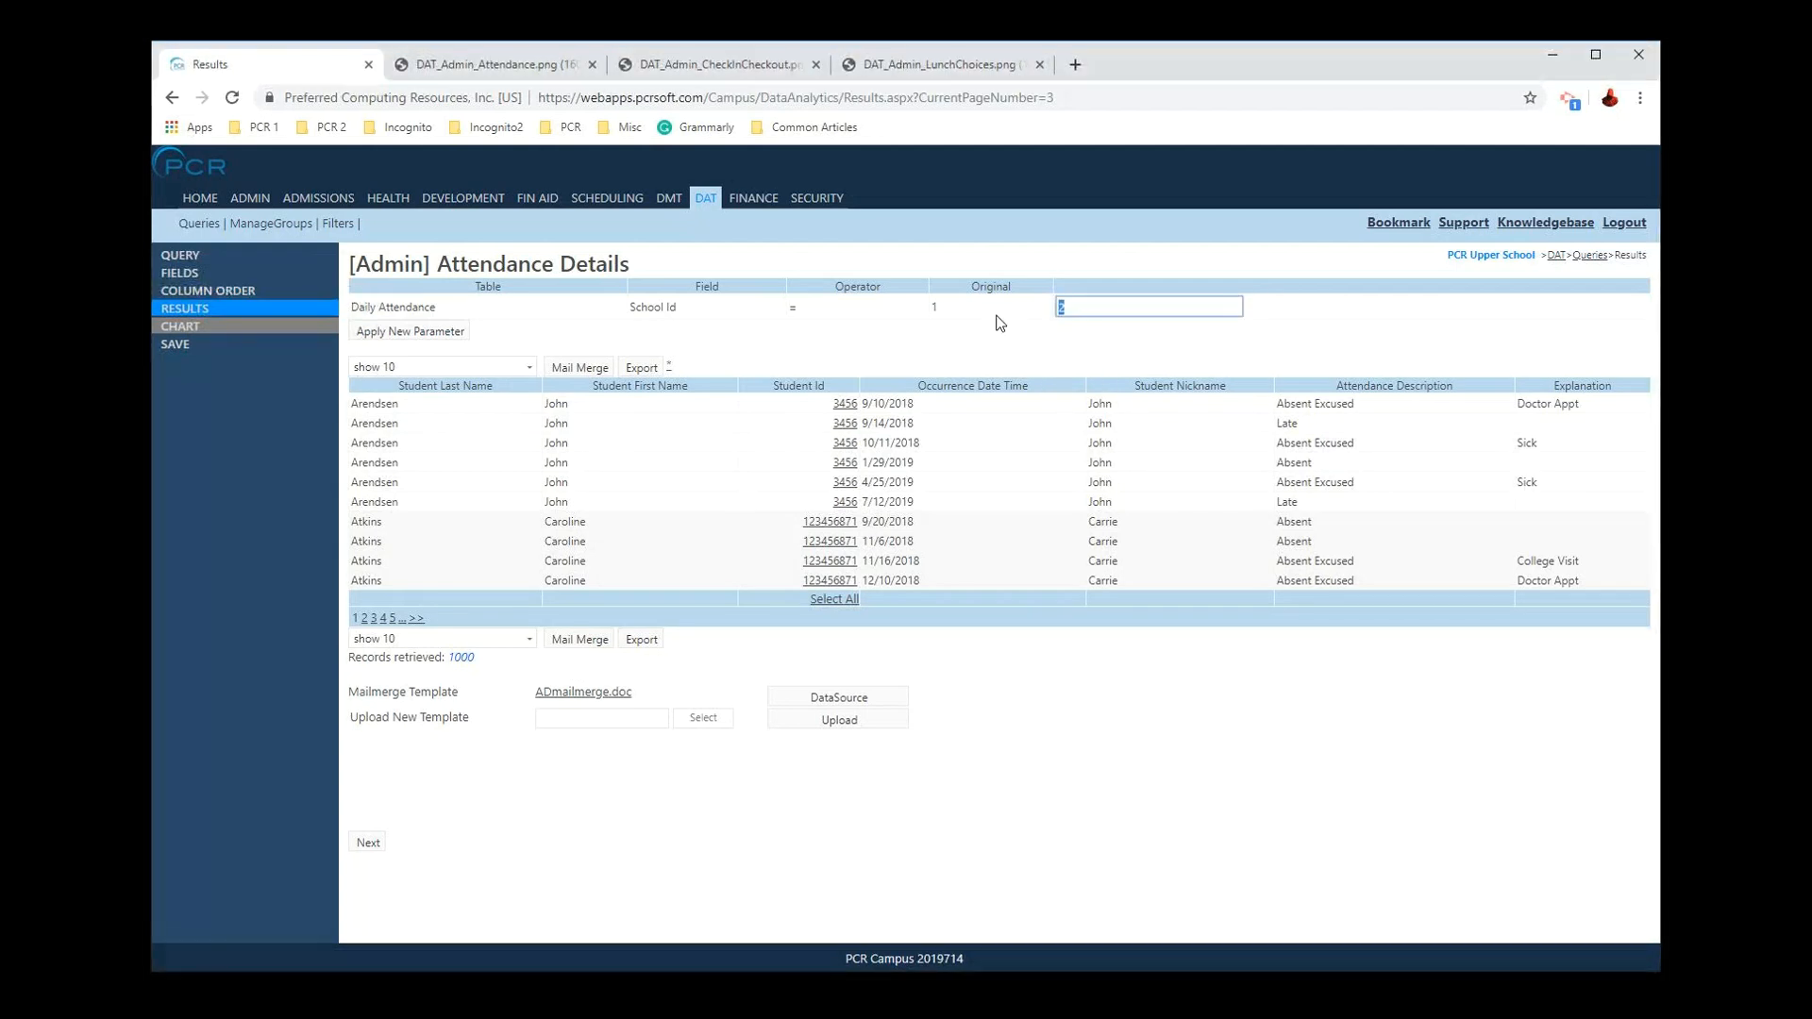
pyautogui.click(444, 330)
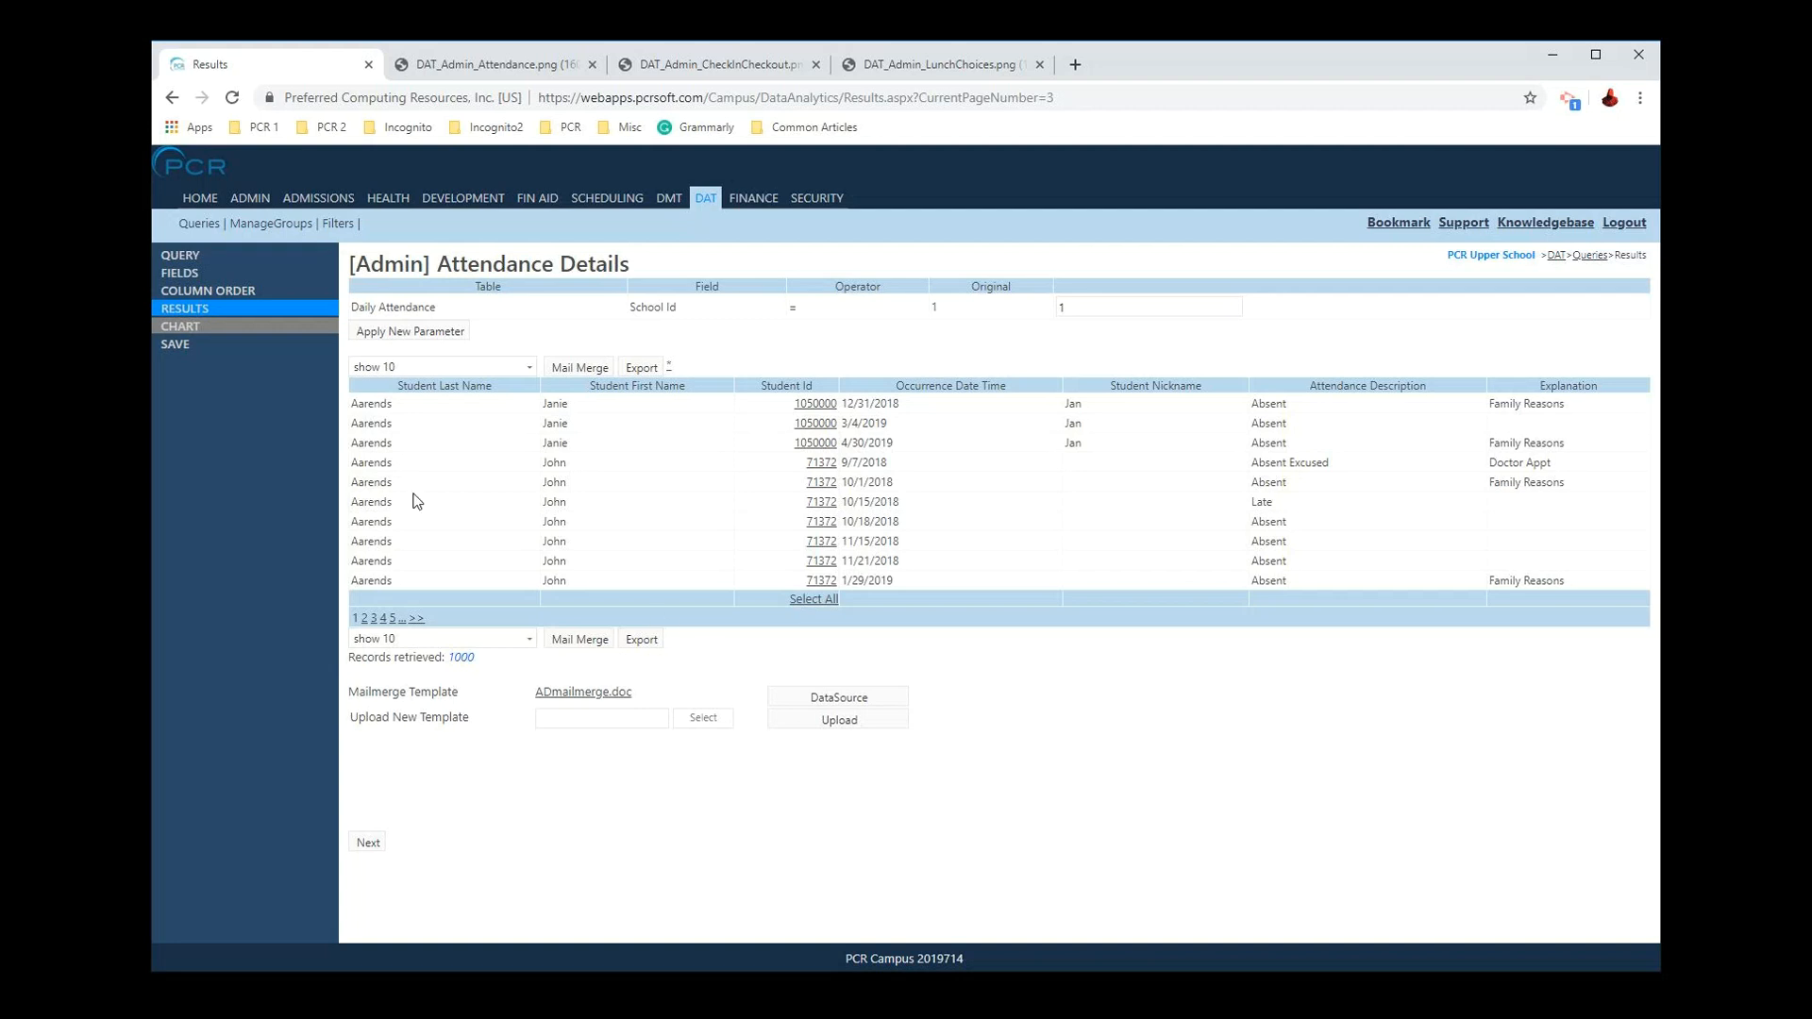
# Step: Add a Daily Attendance condition limiting Occurrence Date Time to The Last 7 days and save the table settings
pyautogui.click(278, 257)
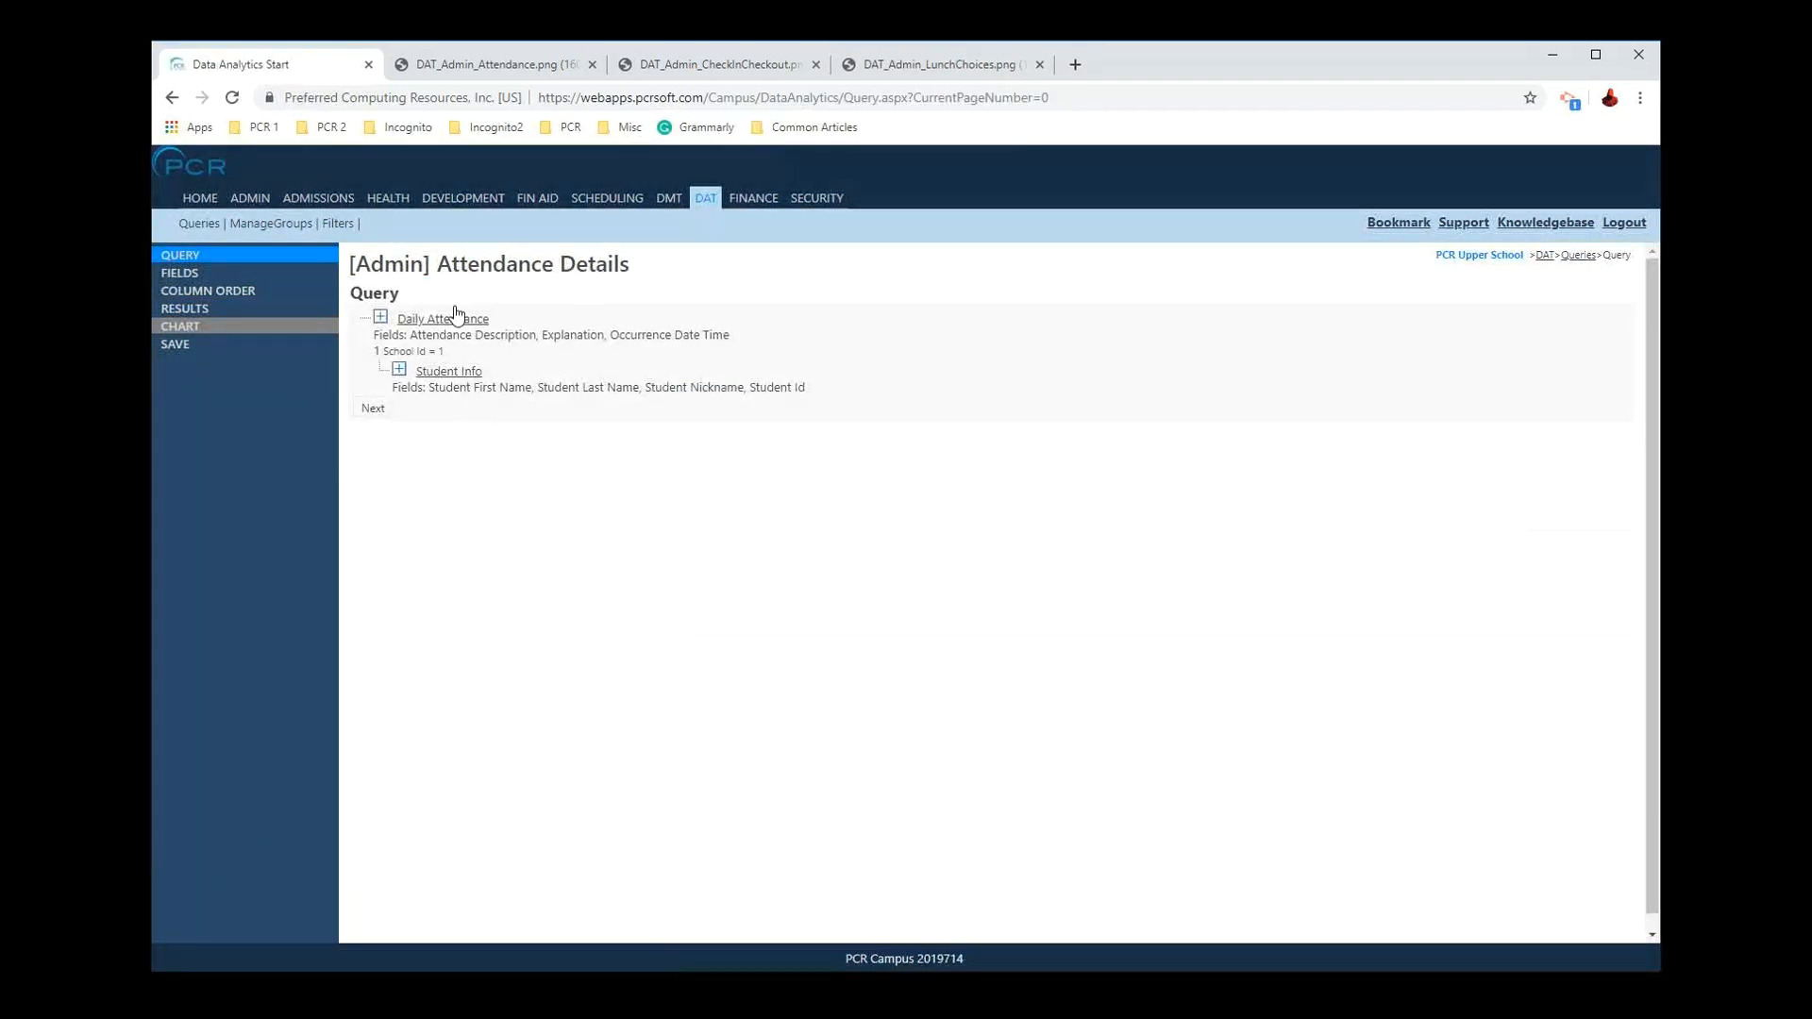
pyautogui.click(460, 326)
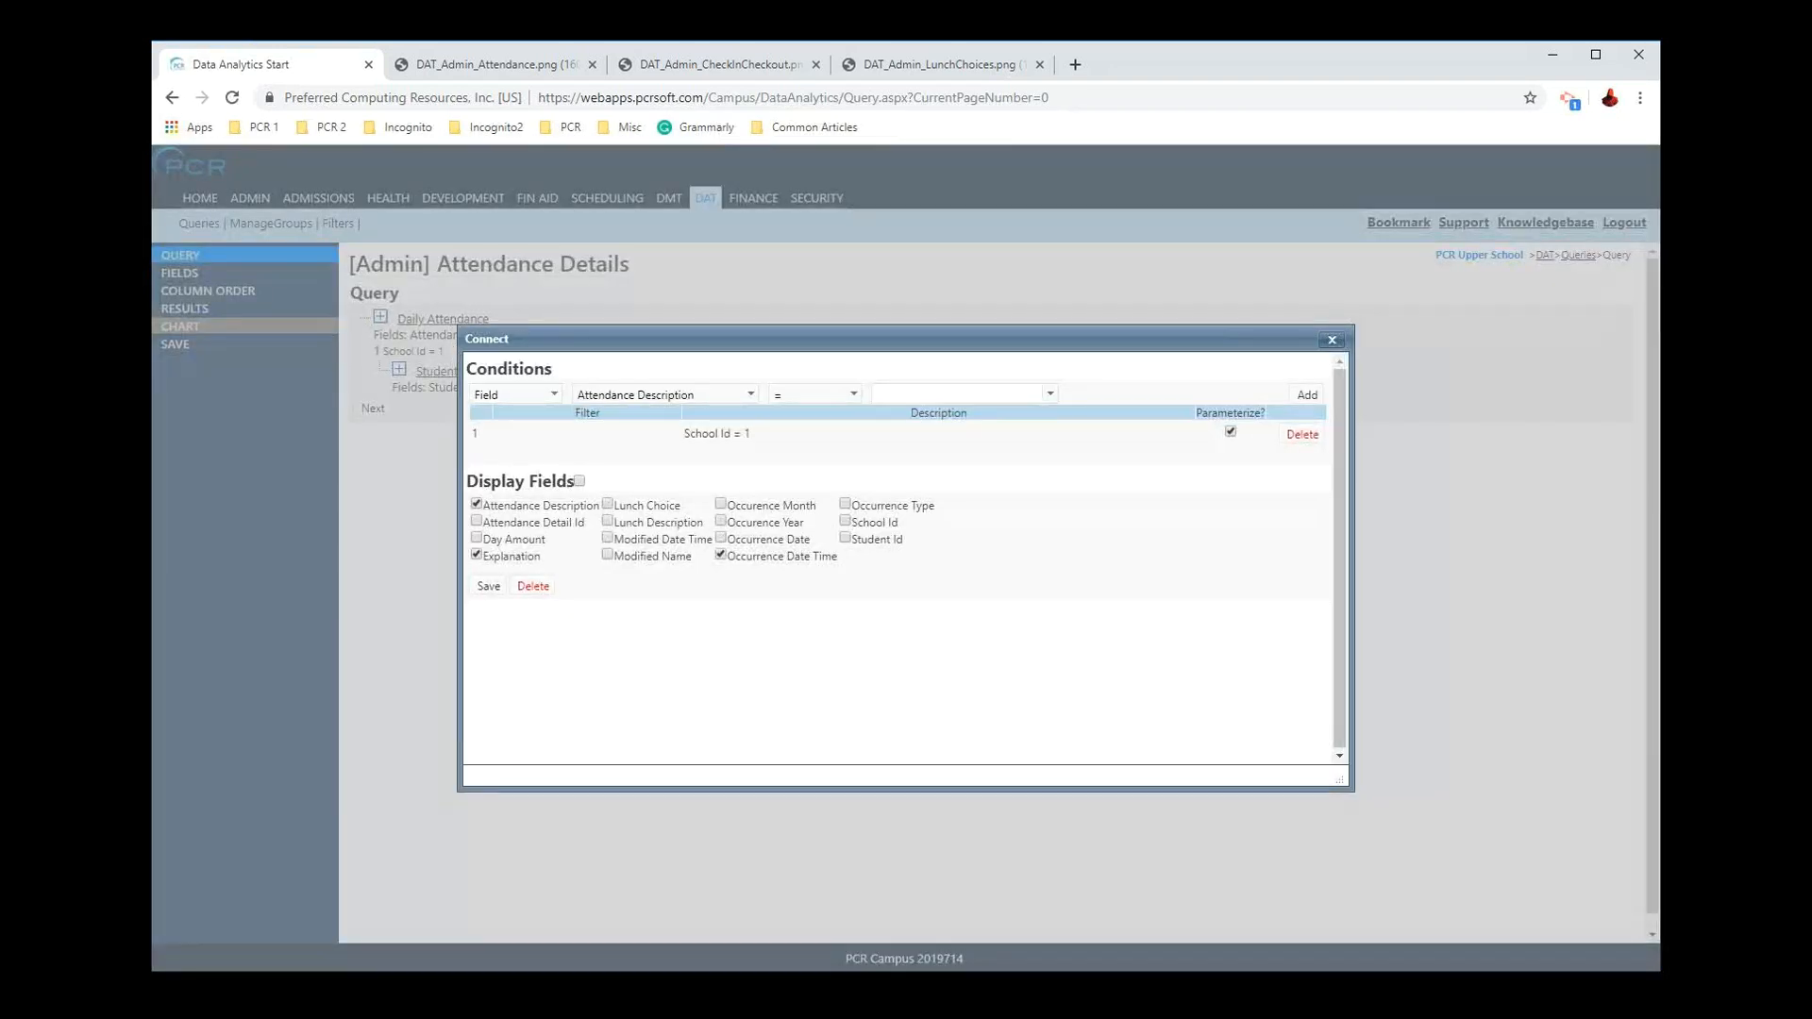
pyautogui.click(722, 398)
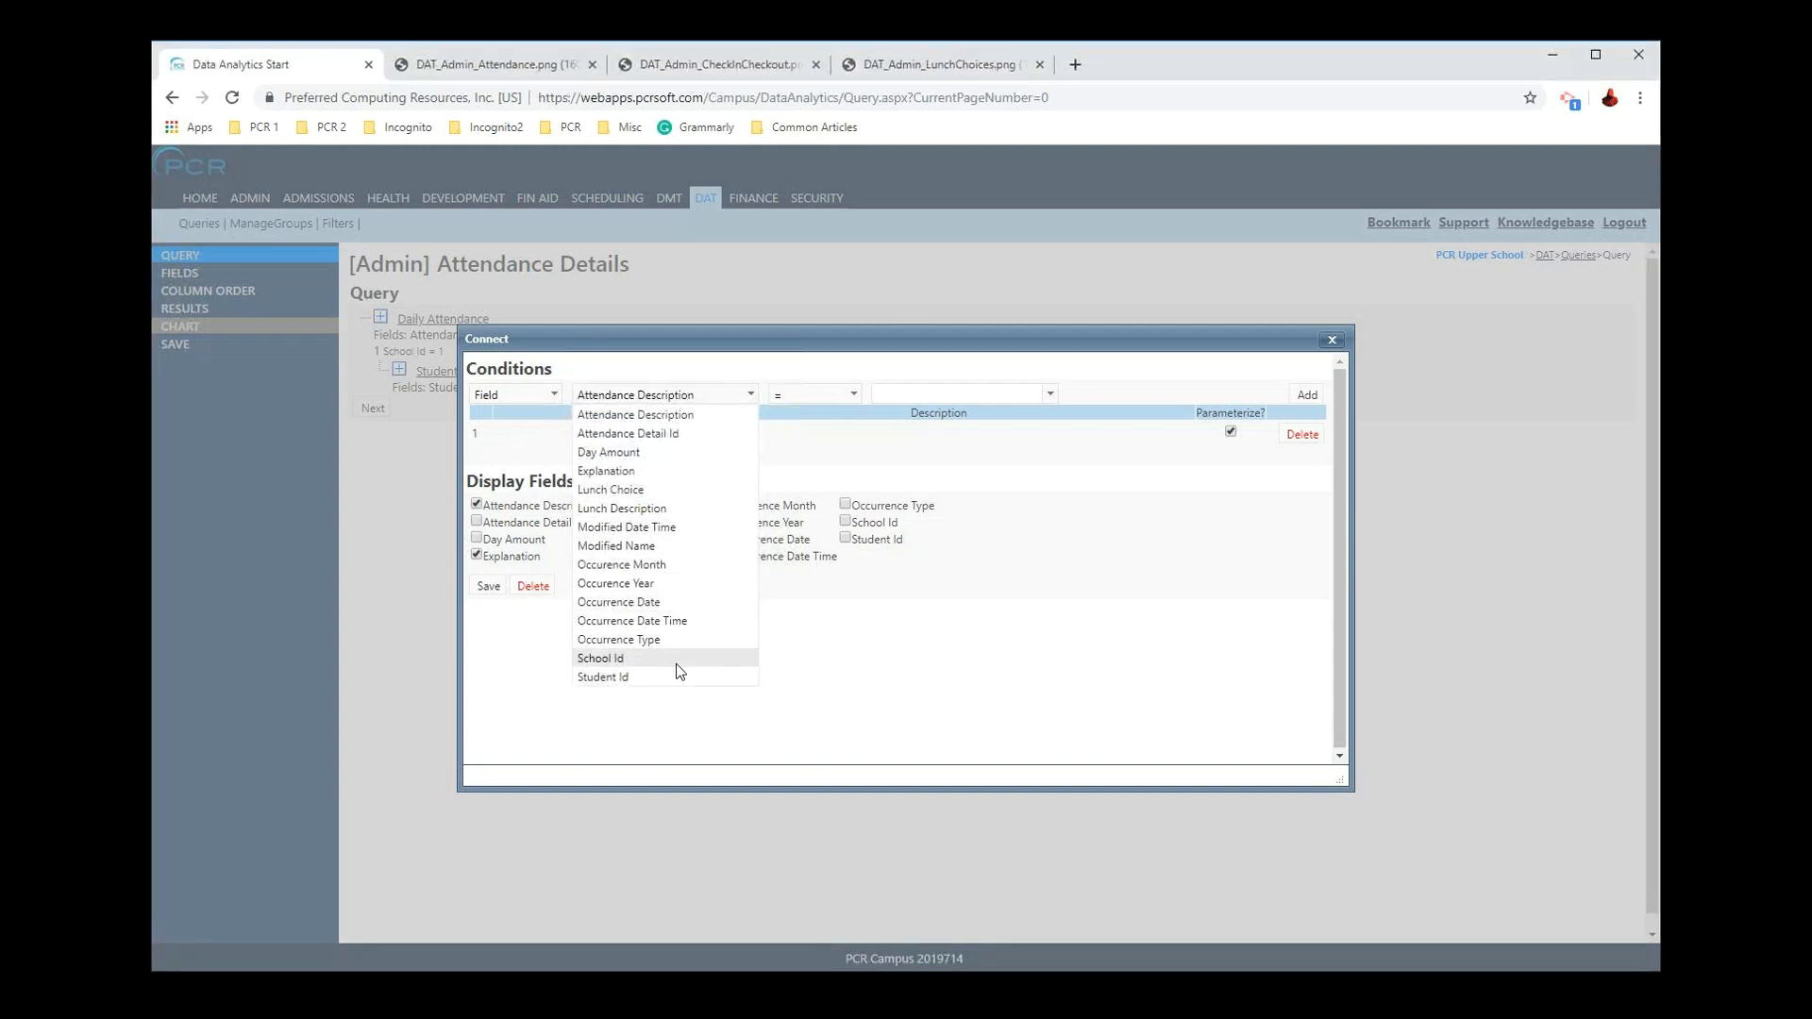
pyautogui.click(687, 620)
pyautogui.click(812, 396)
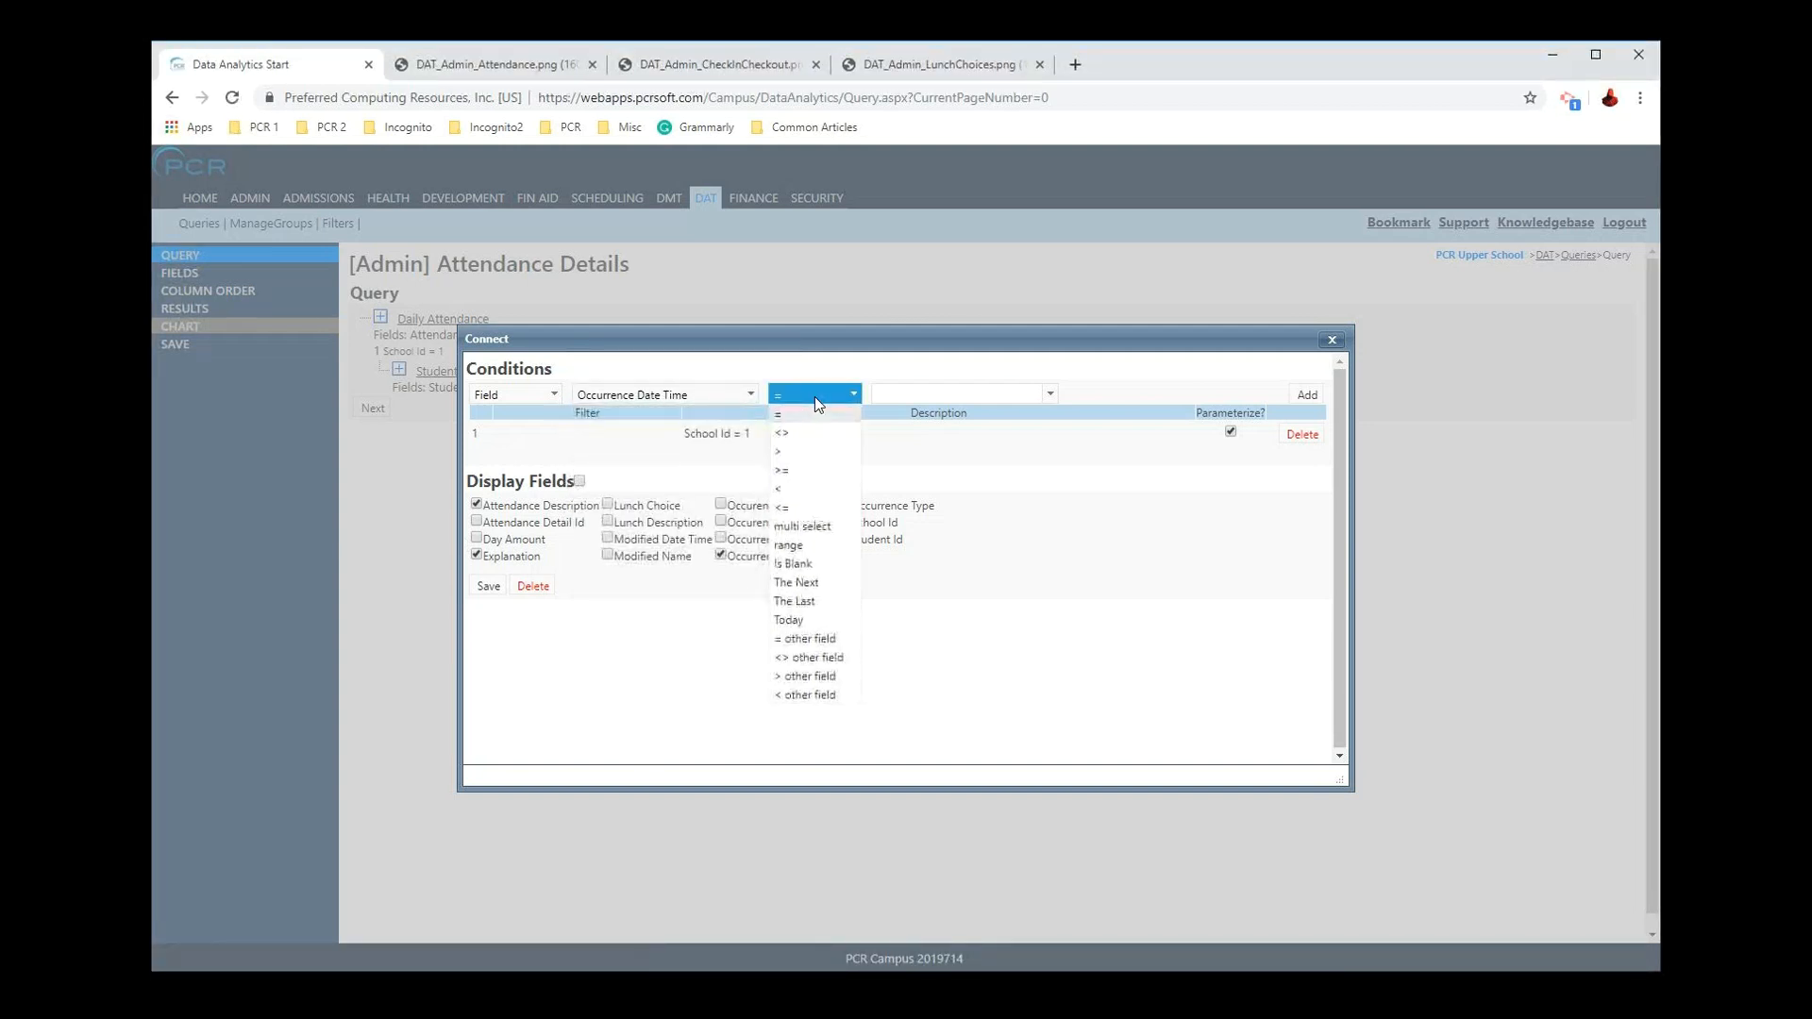
pyautogui.click(811, 602)
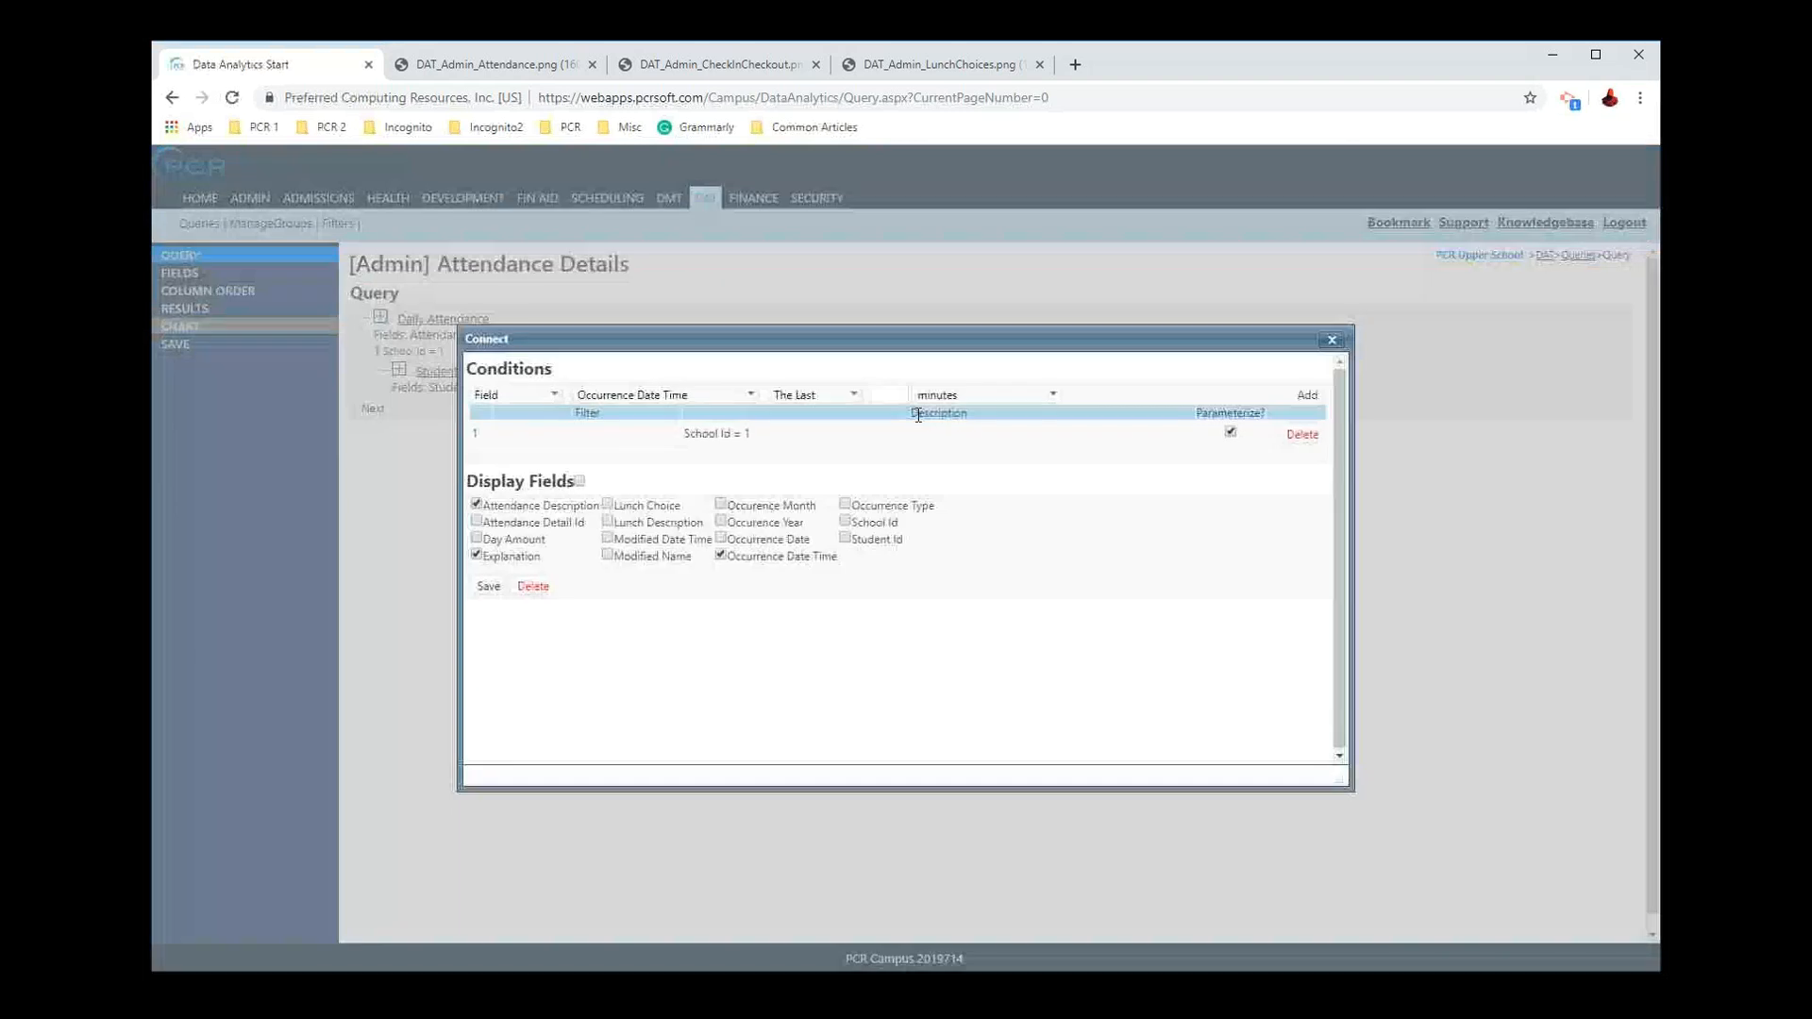
pyautogui.click(894, 390)
pyautogui.write('7')
pyautogui.press('Tab')
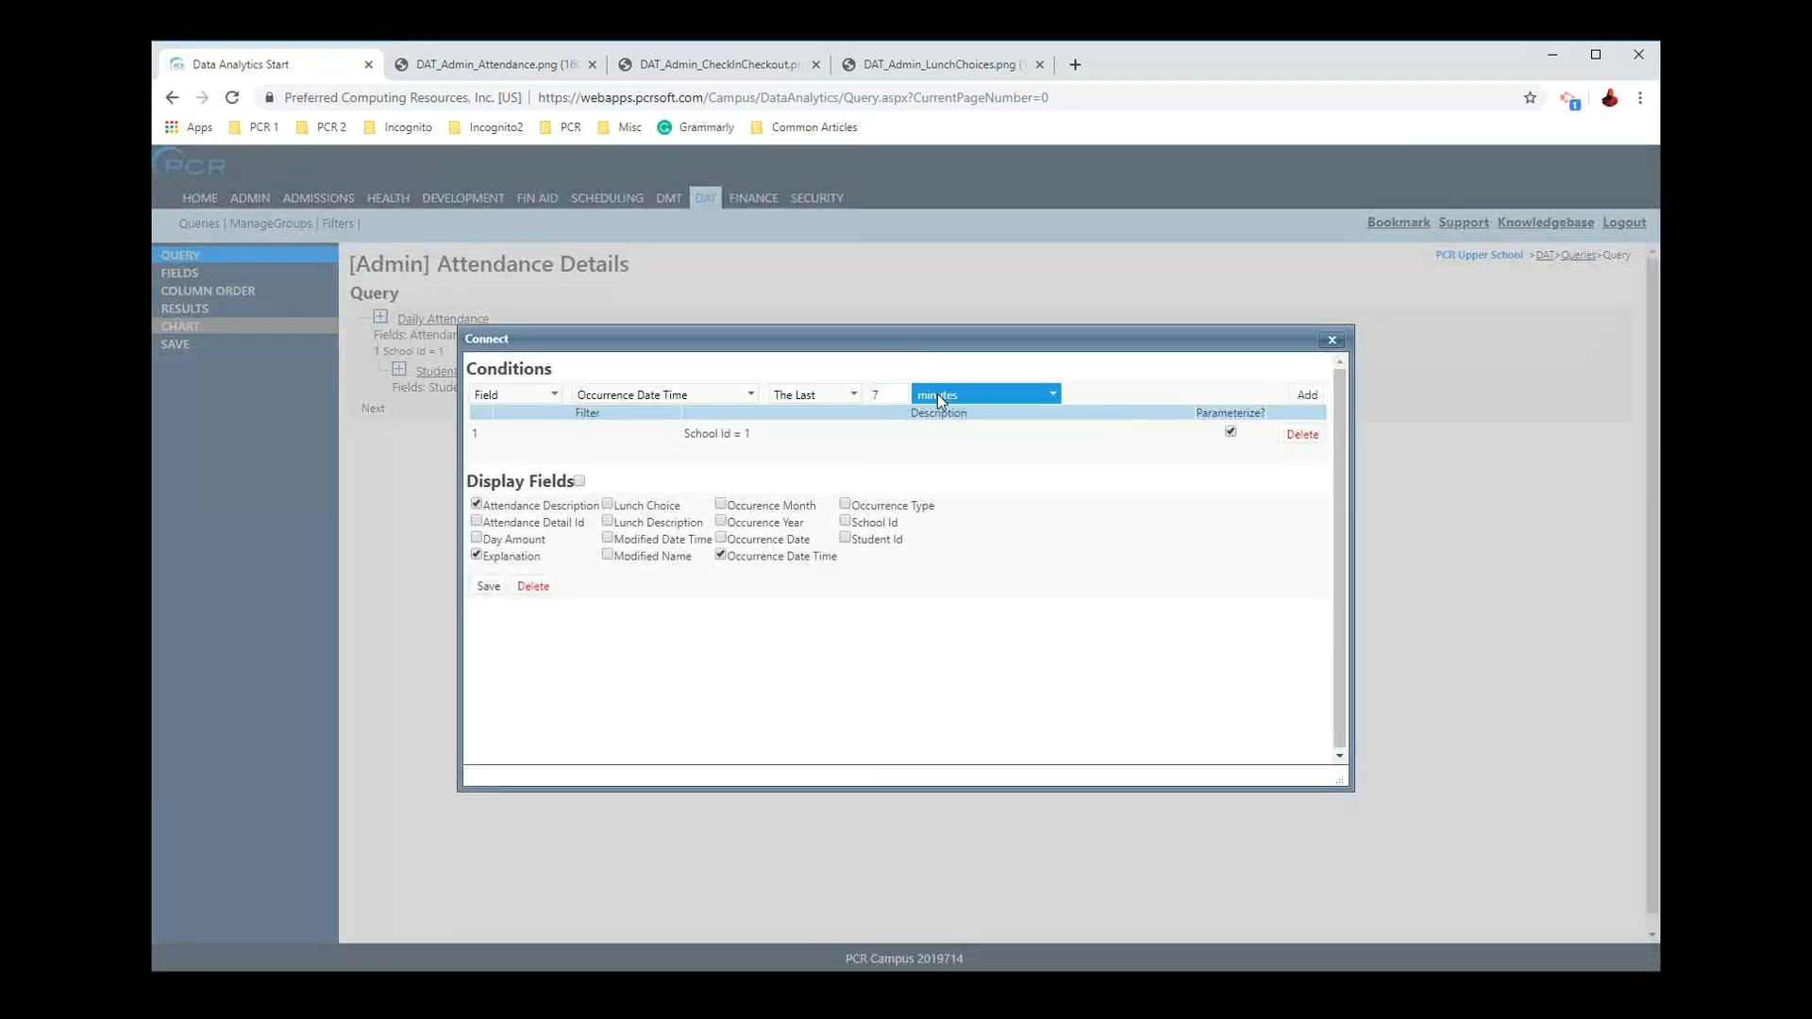
pyautogui.click(937, 393)
pyautogui.click(949, 451)
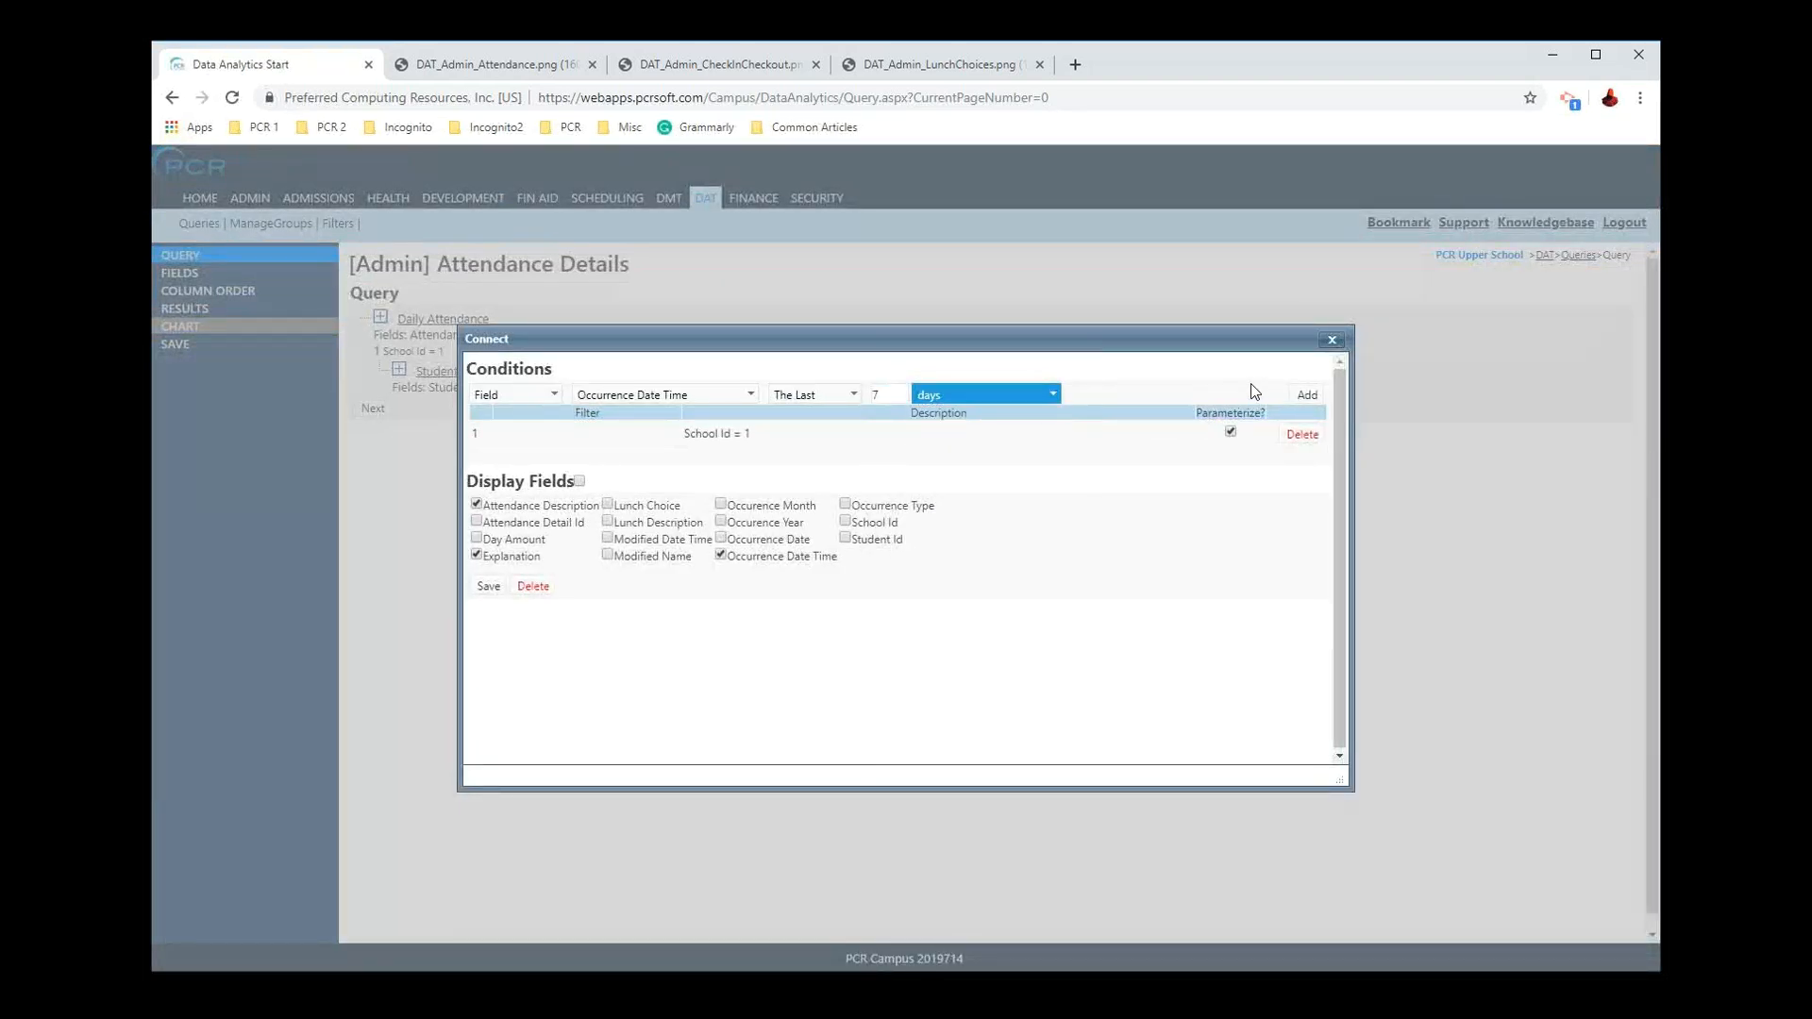
pyautogui.click(1307, 394)
pyautogui.click(488, 632)
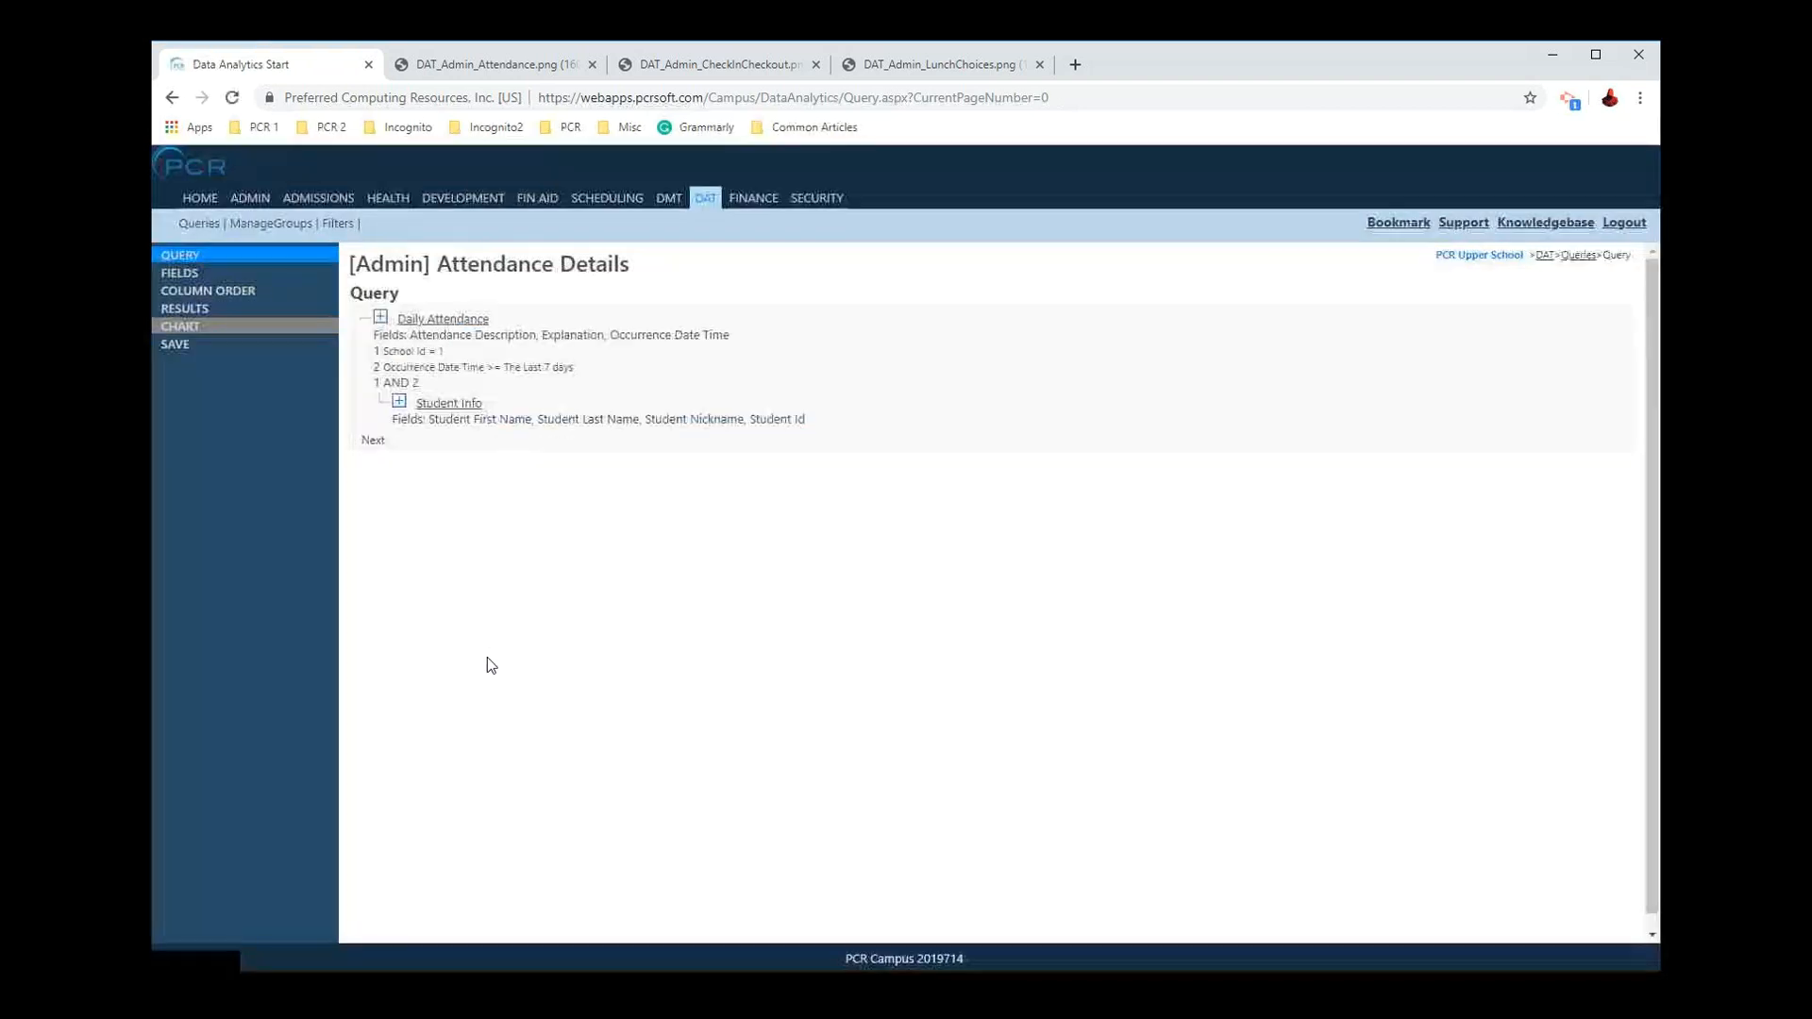
# Step: Run the query and examine the occurrence dates in the results
pyautogui.click(222, 310)
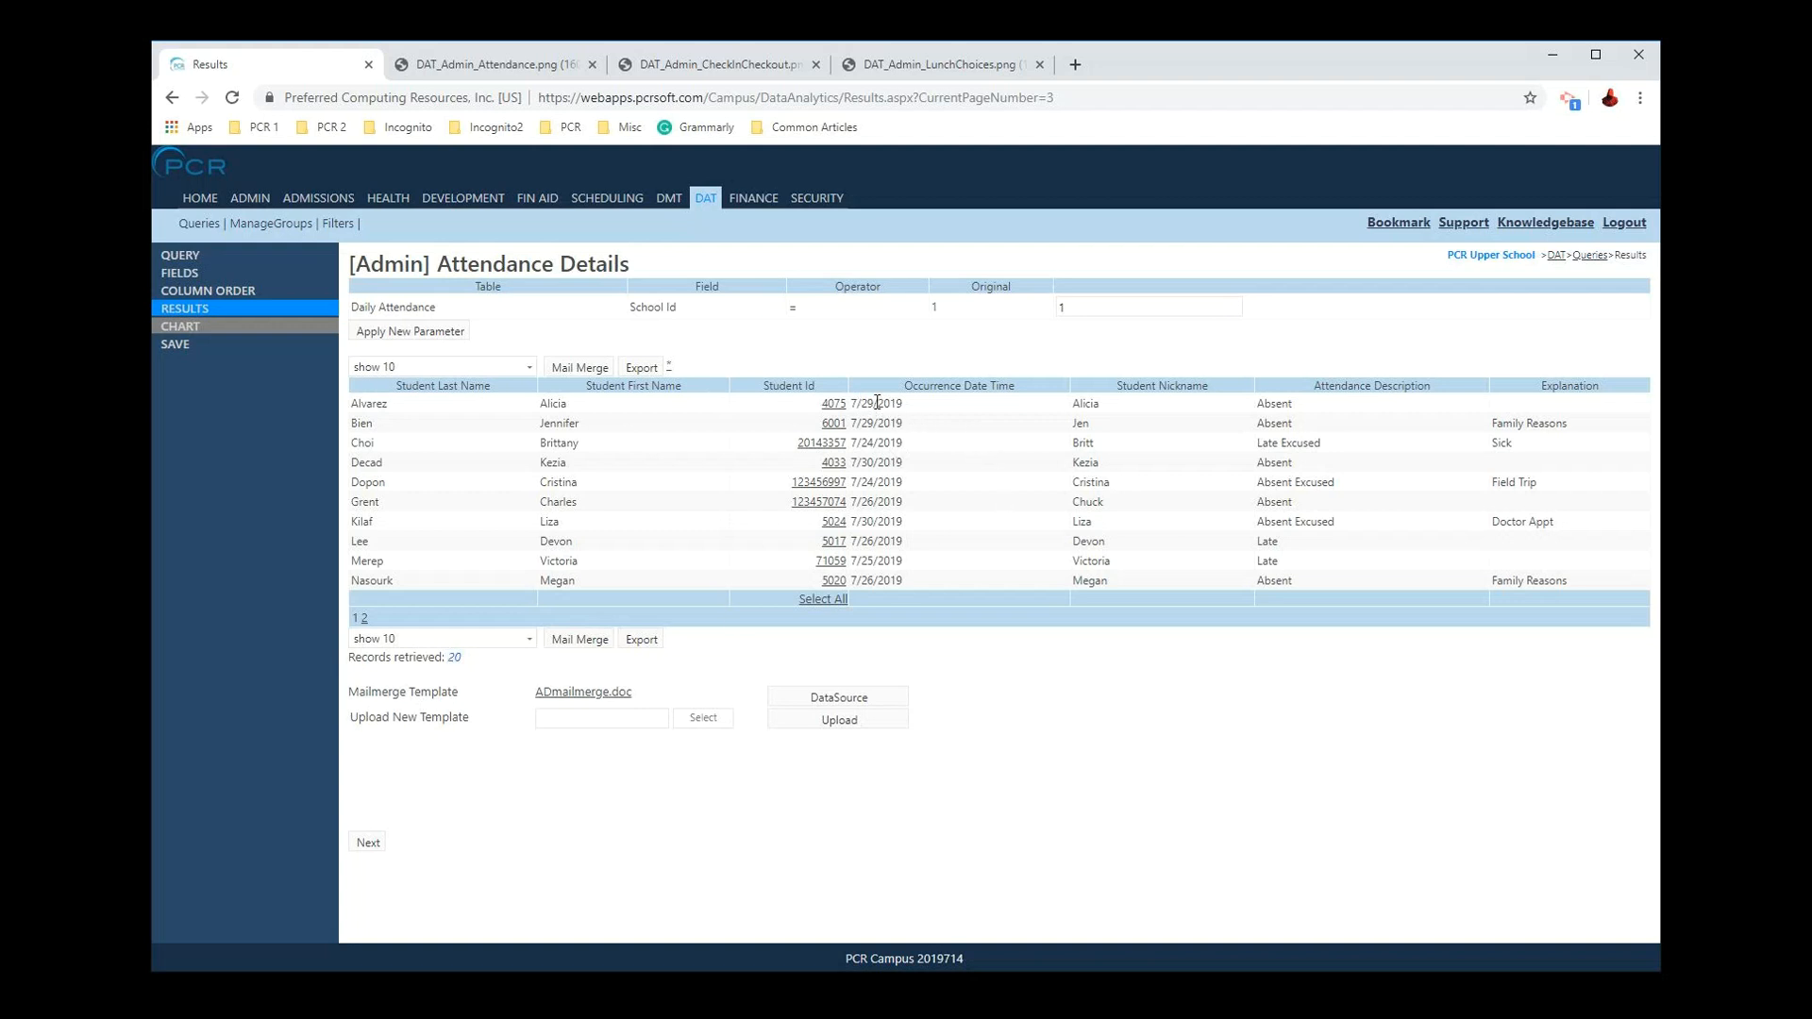
pyautogui.moveTo(860, 403); pyautogui.dragTo(888, 462)
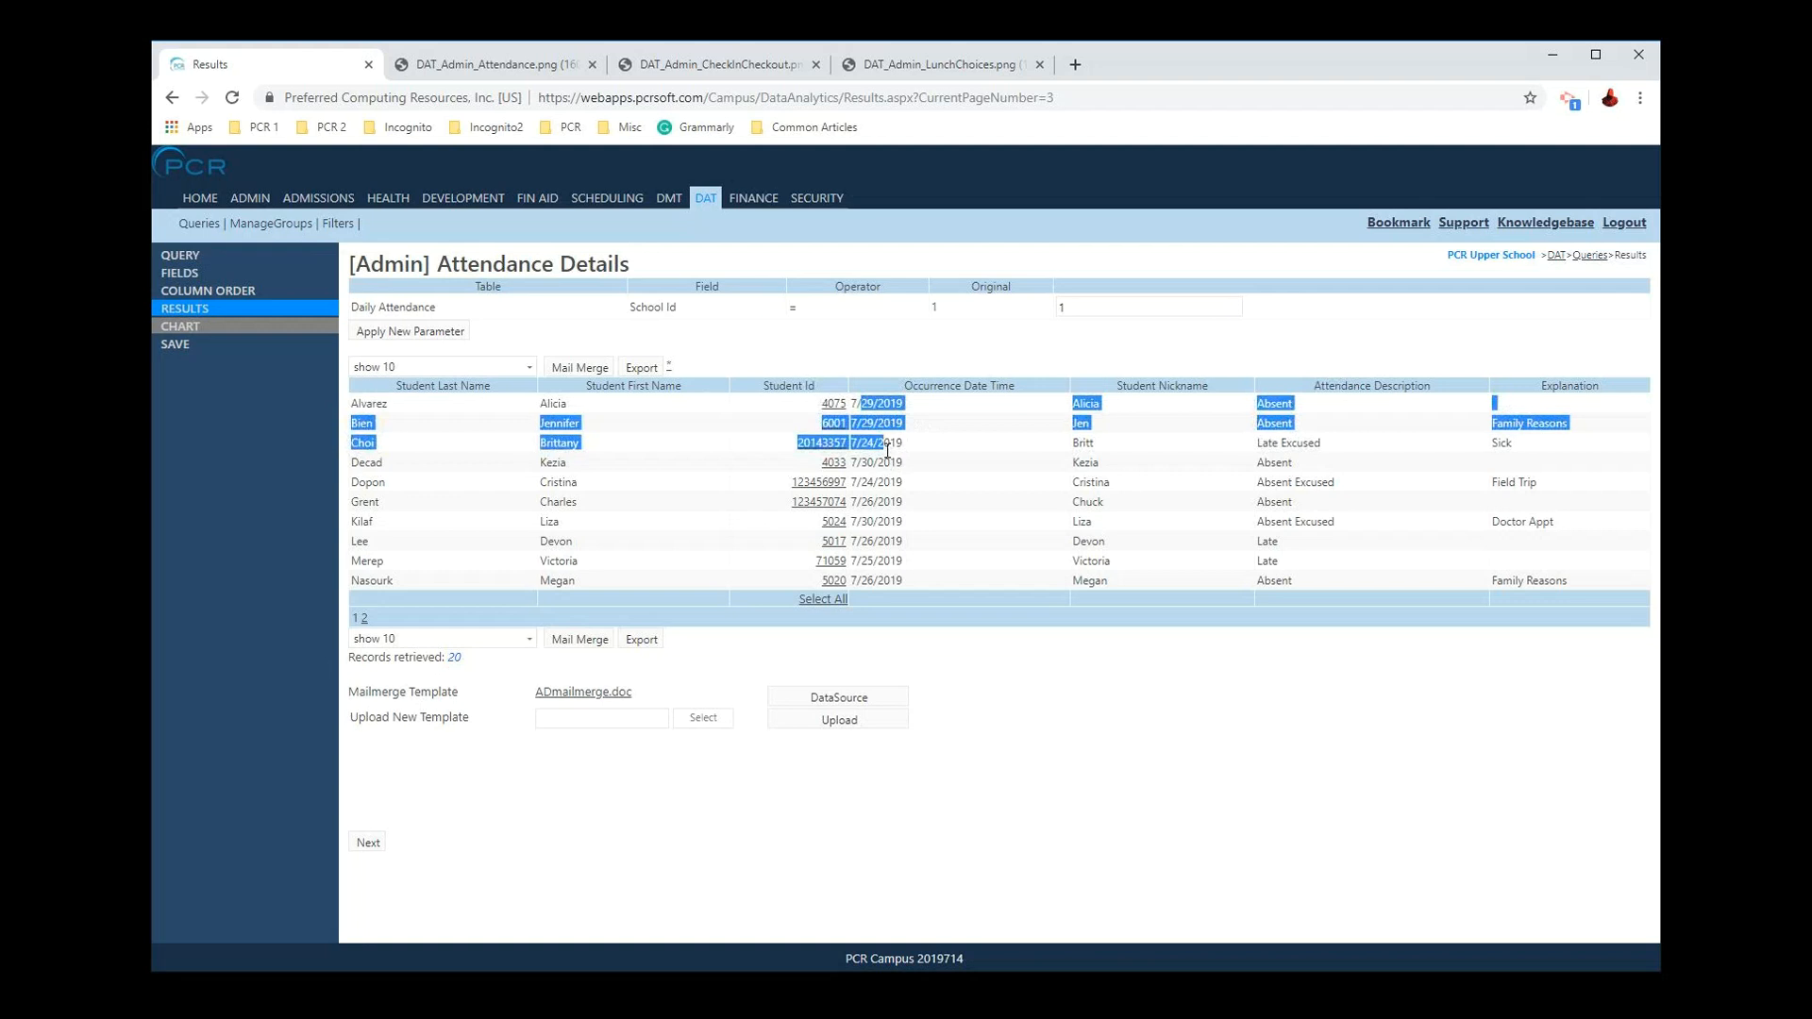
pyautogui.moveTo(1084, 561); pyautogui.dragTo(1072, 543)
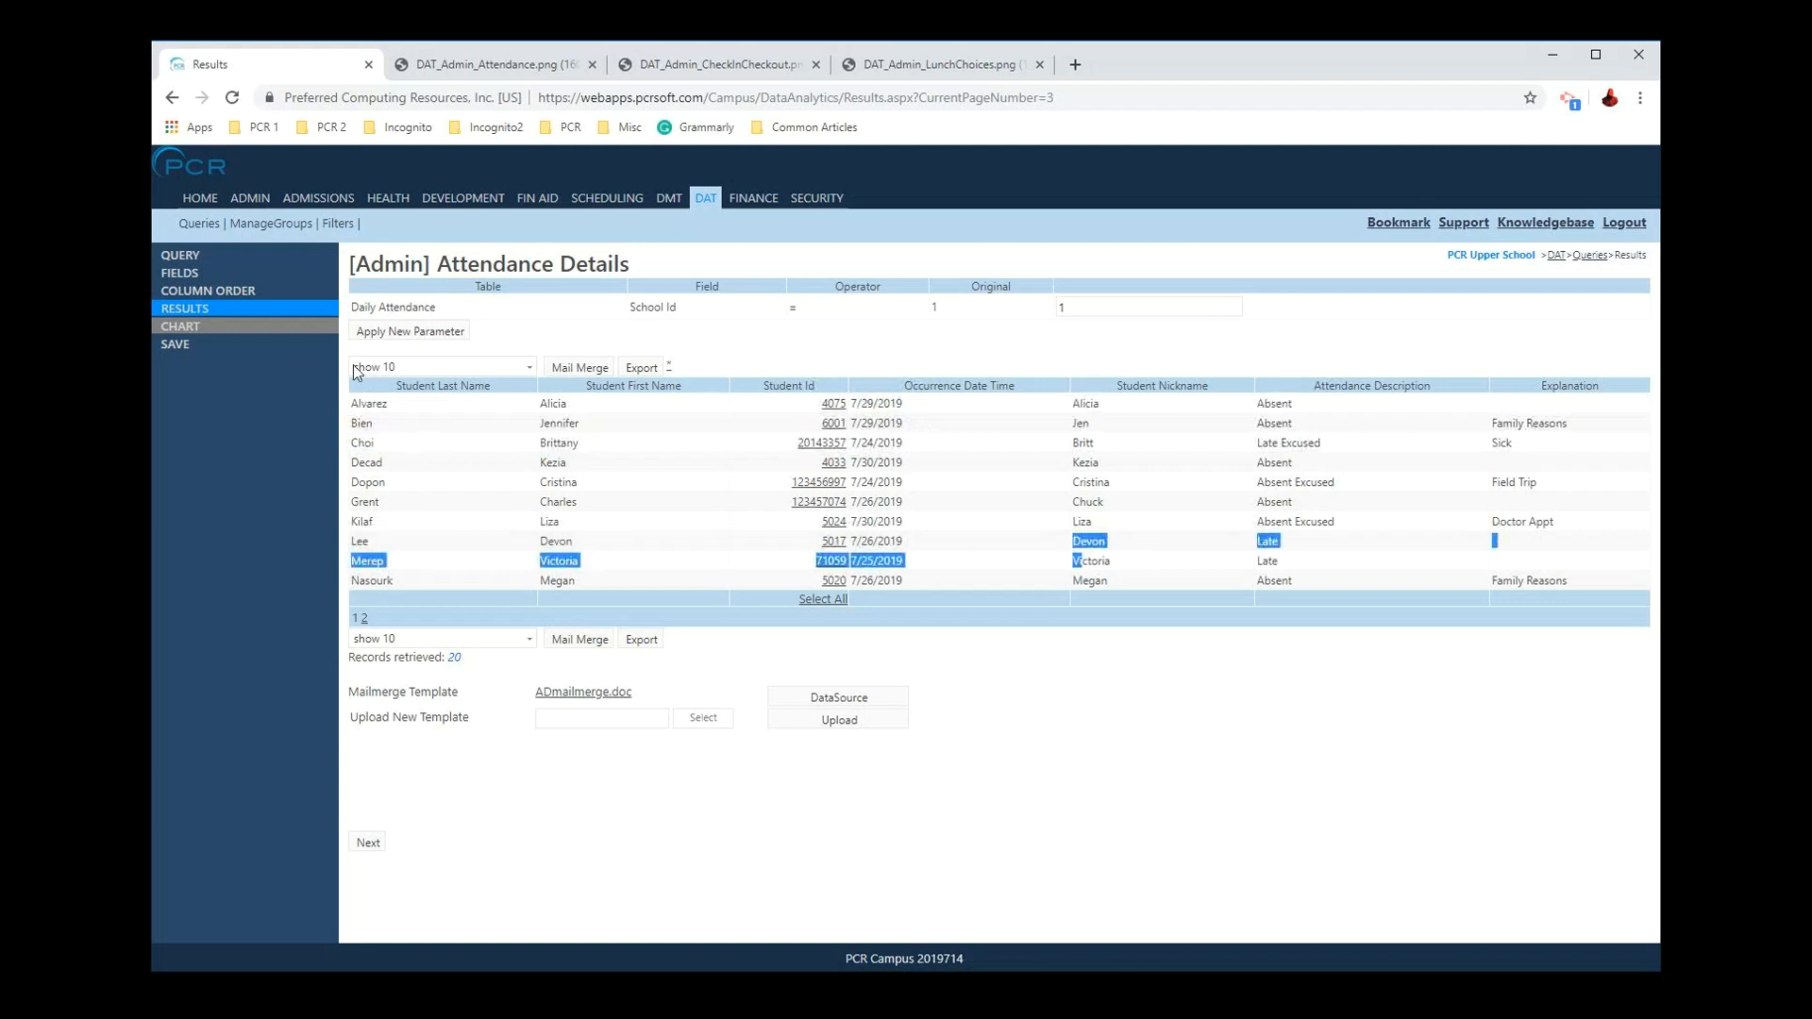
pyautogui.click(1159, 517)
# Step: Move Occurrence Date Time to first place in both the column order and the field sorting
pyautogui.click(246, 302)
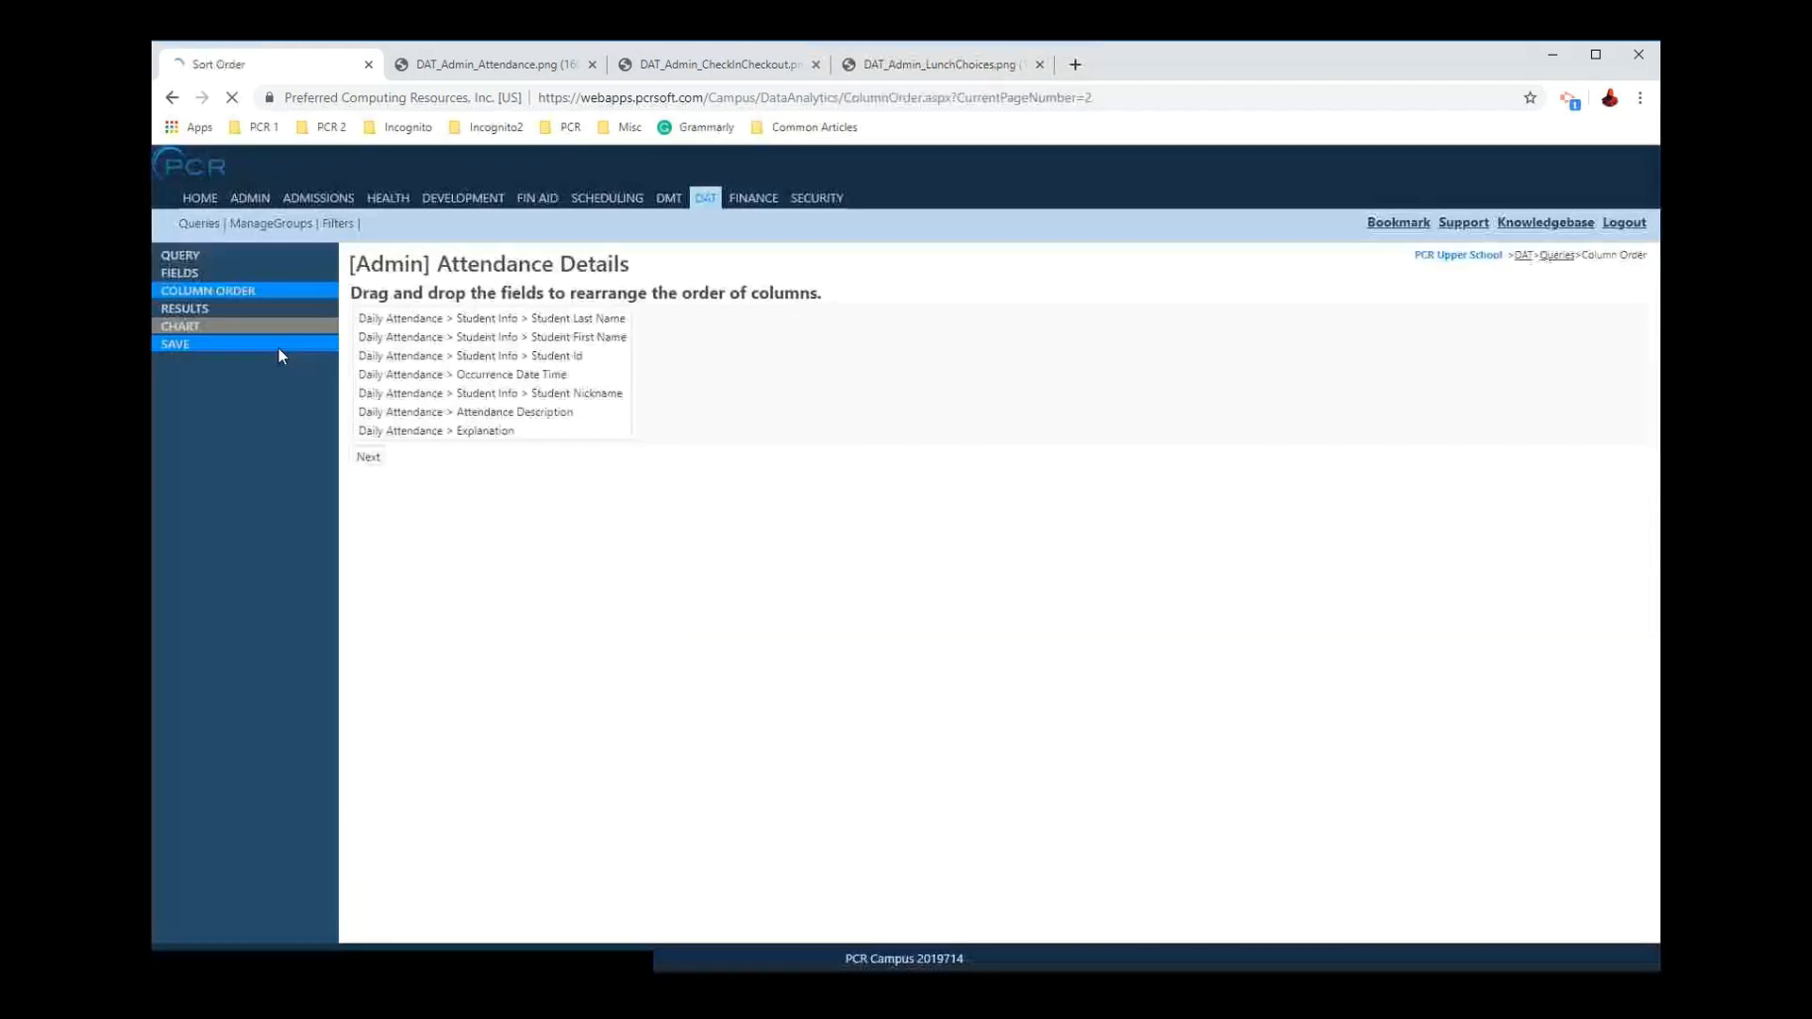
pyautogui.moveTo(525, 378); pyautogui.dragTo(524, 316)
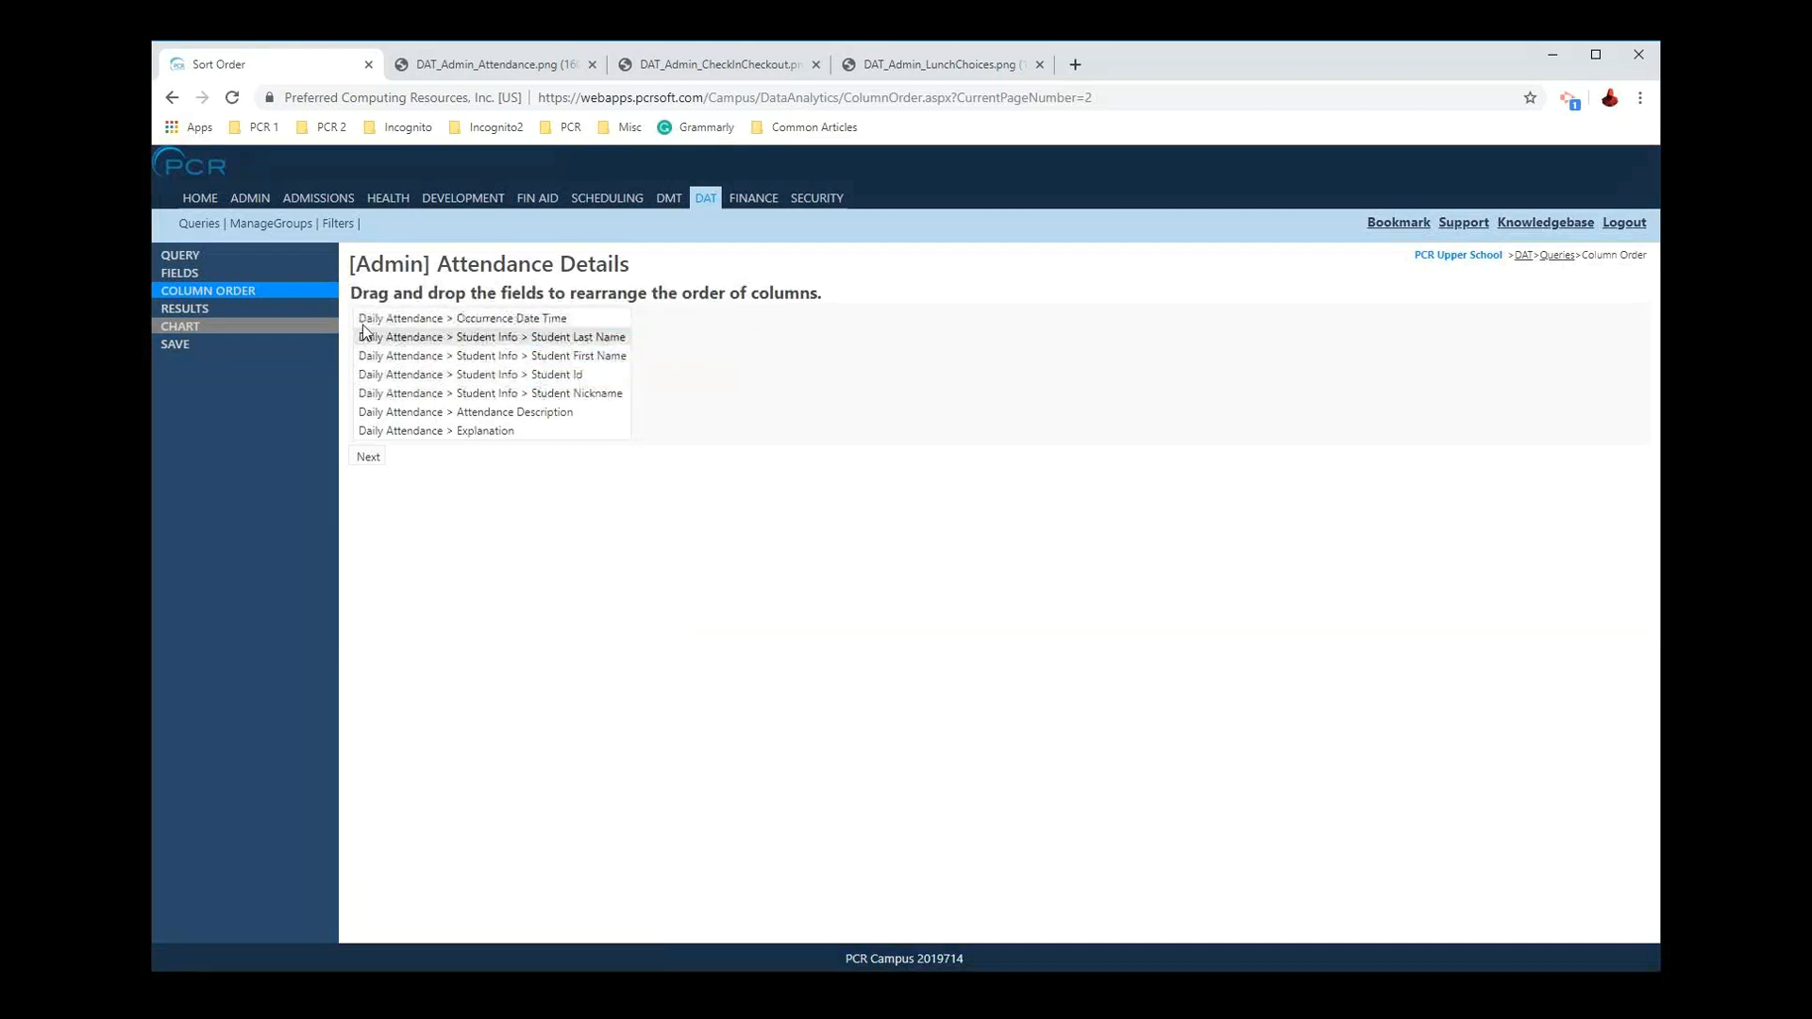
pyautogui.click(240, 273)
pyautogui.moveTo(579, 438); pyautogui.dragTo(566, 354)
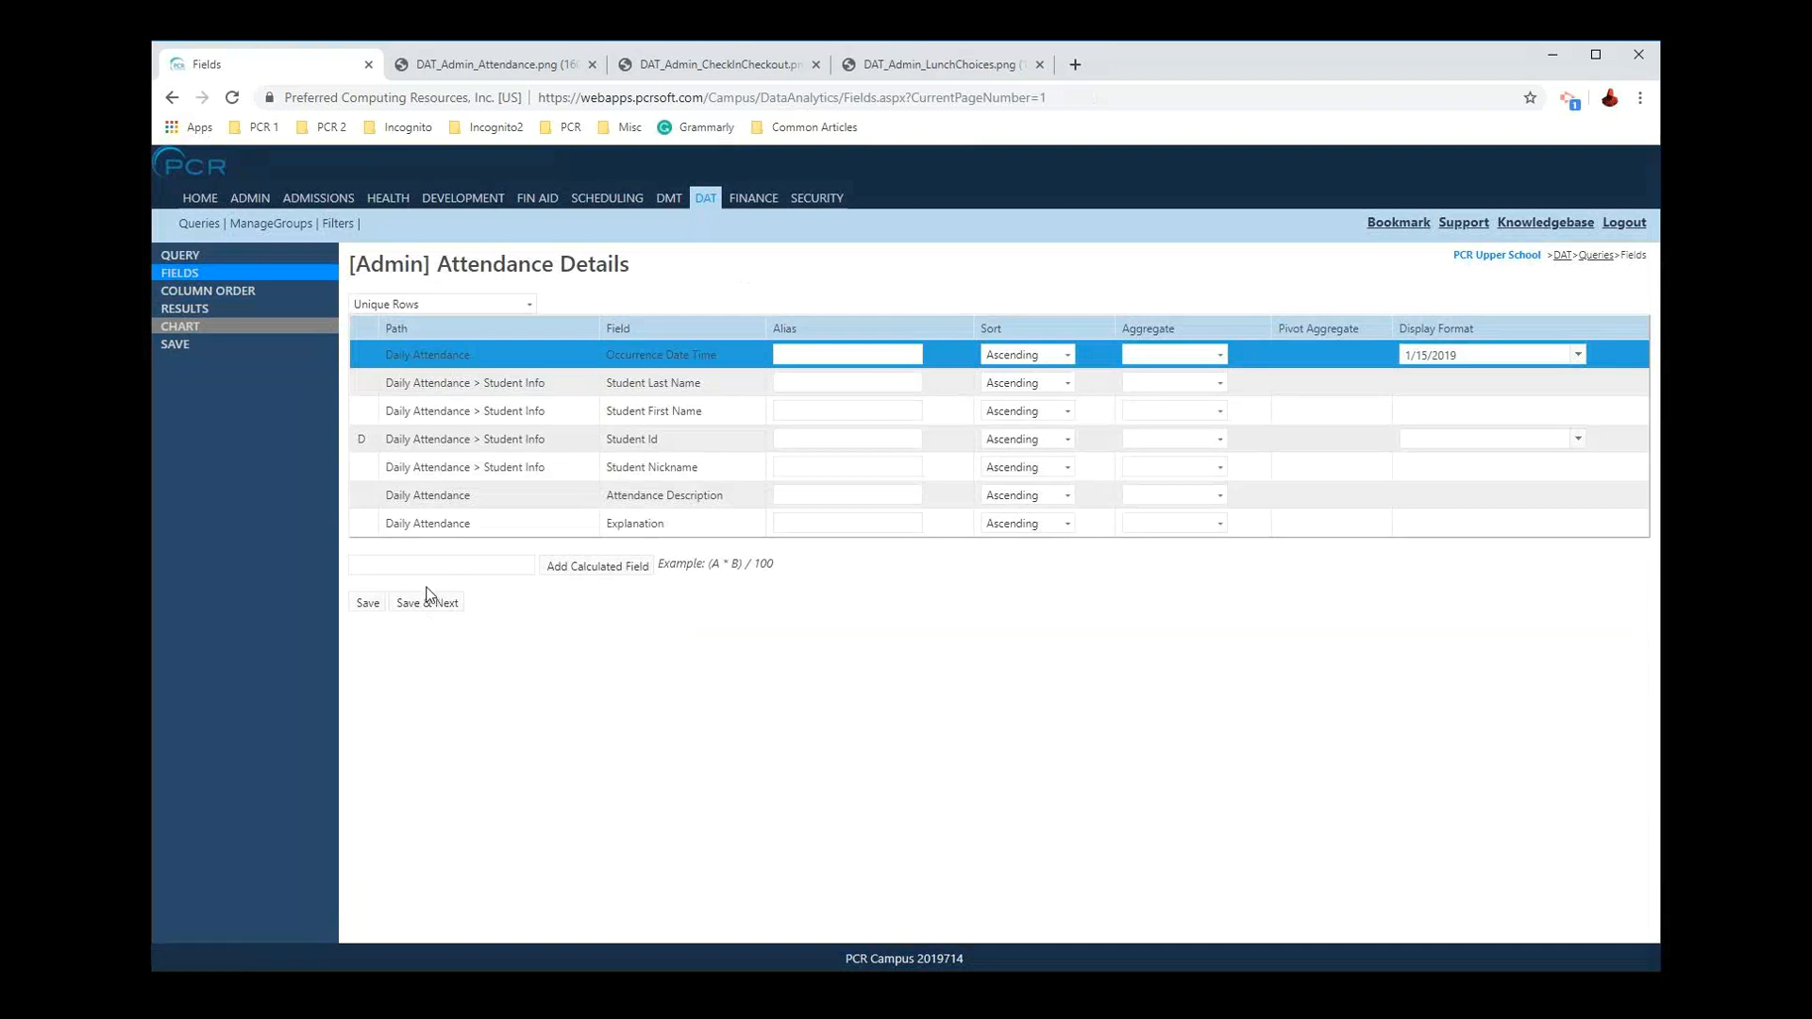
# Step: Run the reordered query and show 25 records per page in the results
pyautogui.click(230, 310)
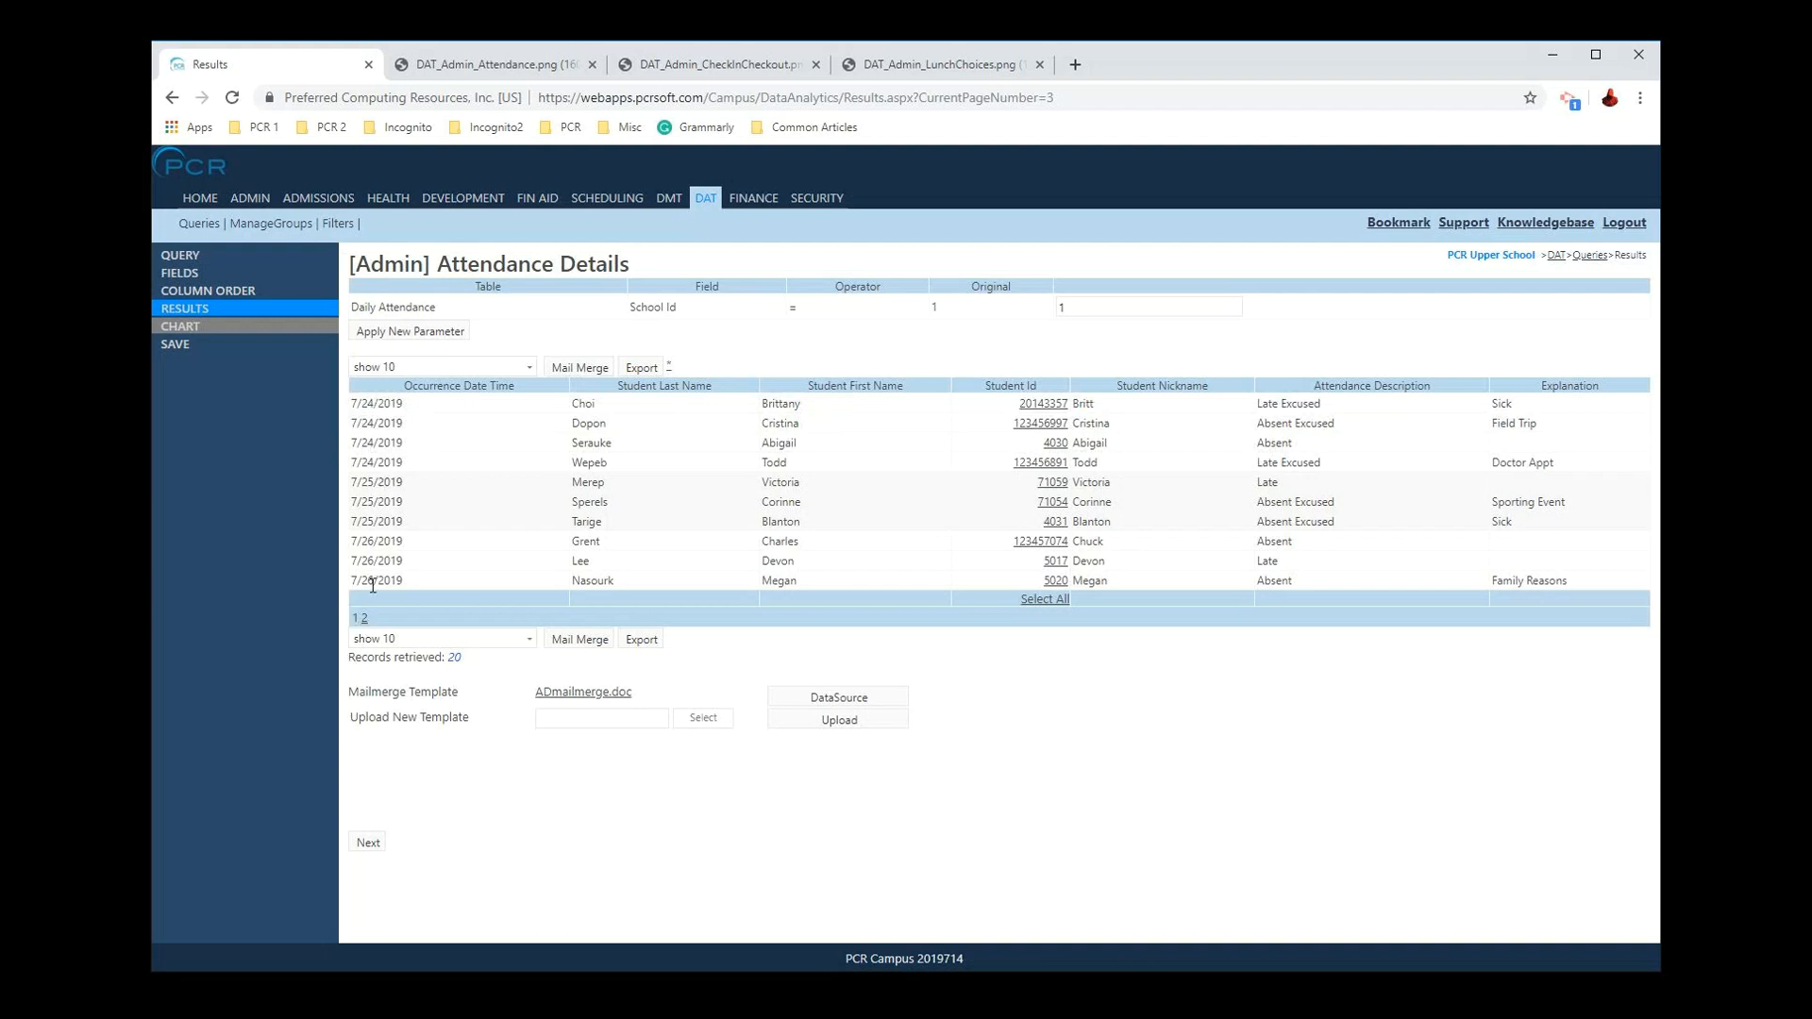
pyautogui.click(379, 640)
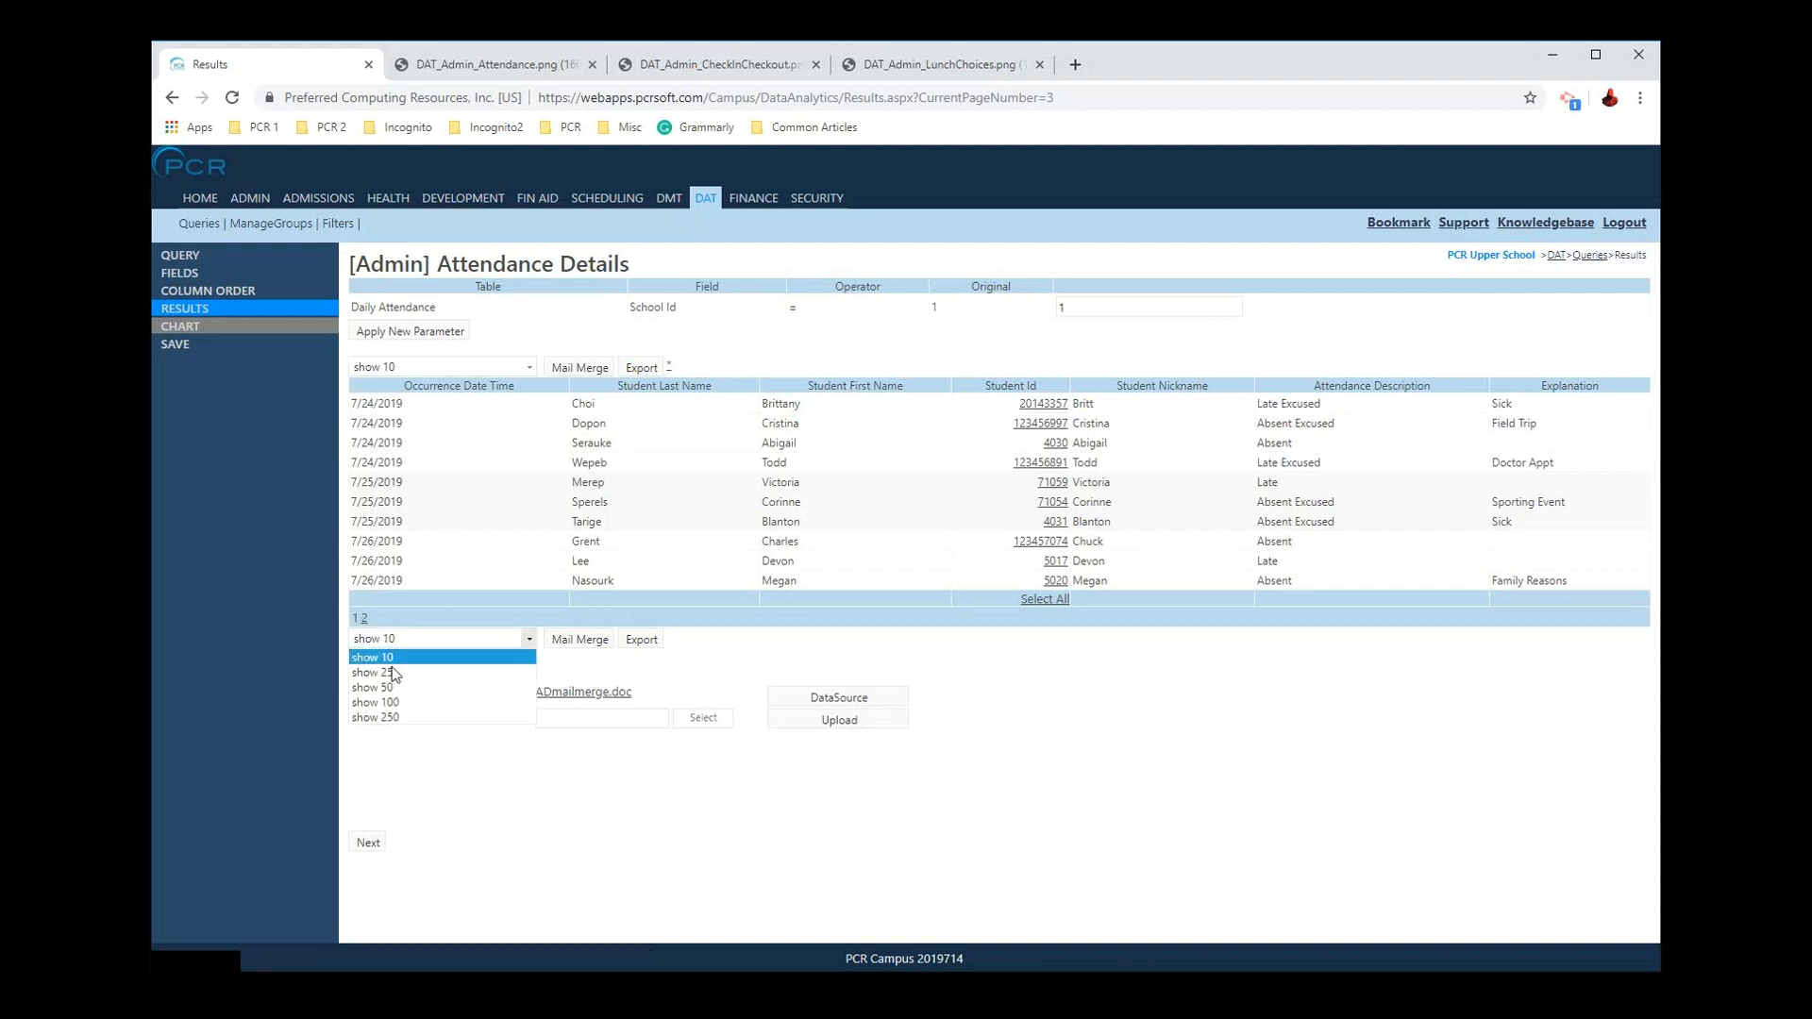
pyautogui.click(690, 853)
pyautogui.click(421, 641)
pyautogui.click(421, 672)
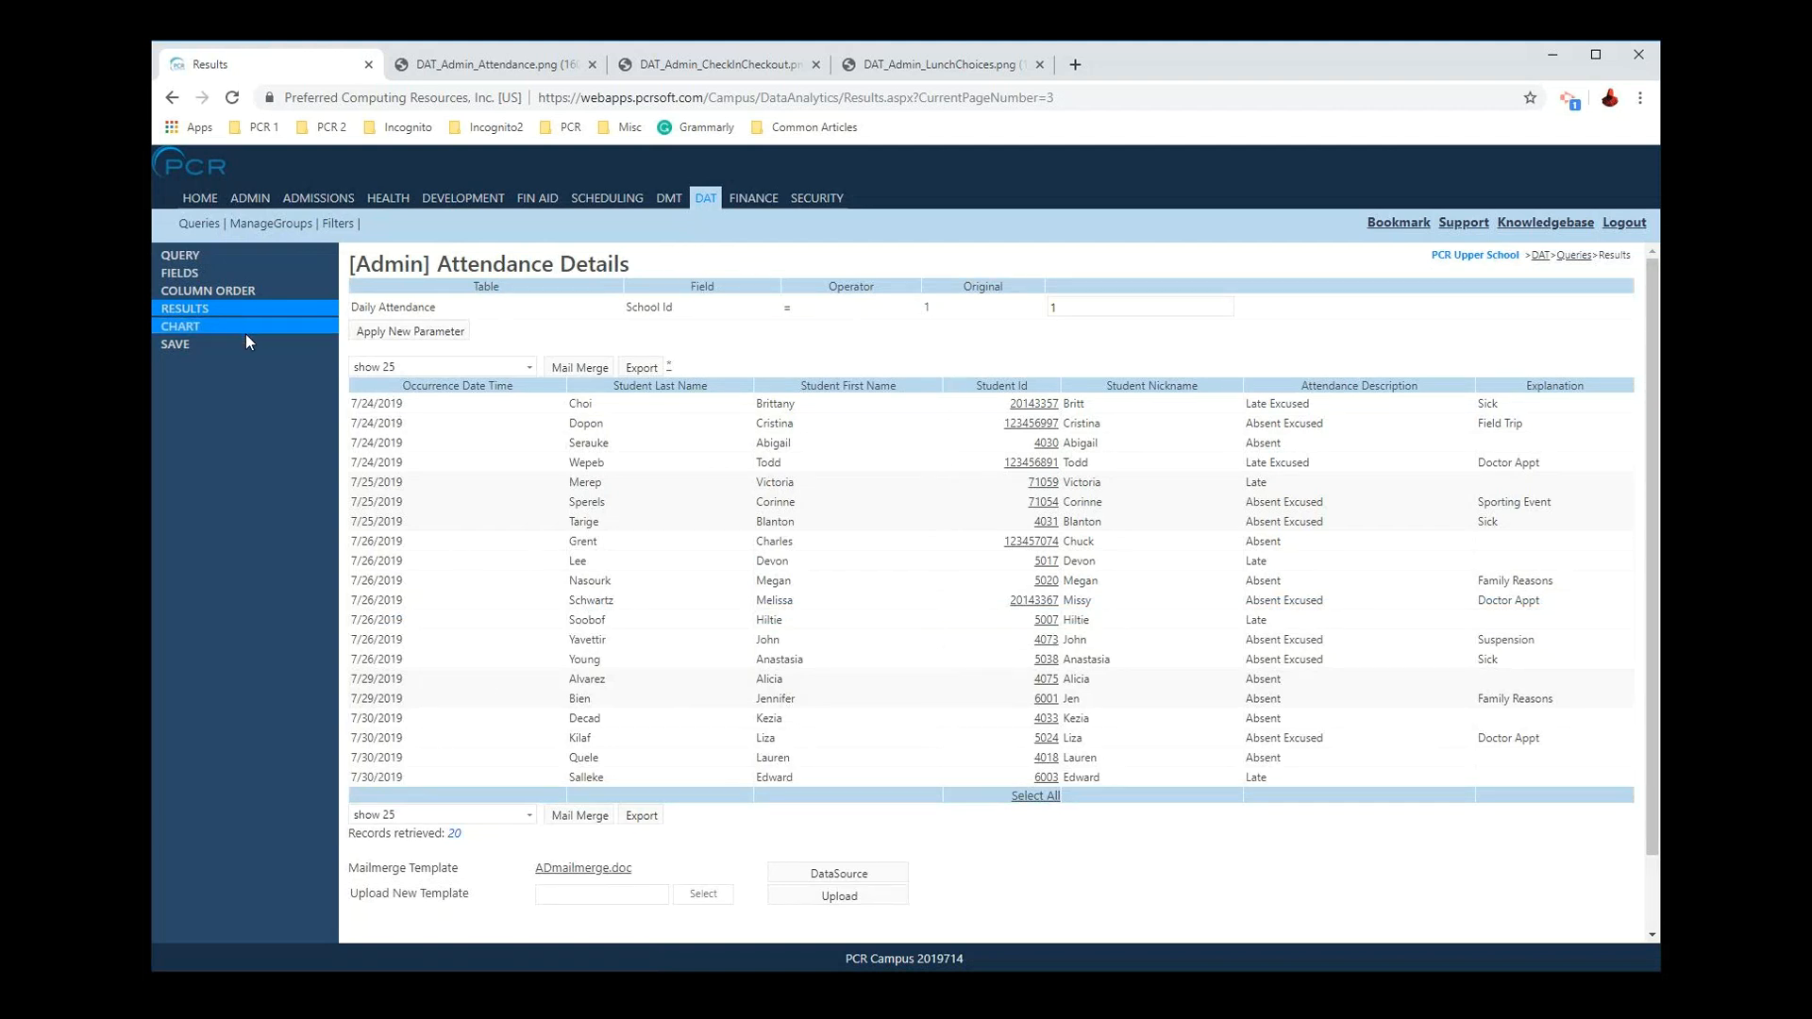
# Step: Open the query's save settings and assign it to the Attendance query group
pyautogui.click(188, 345)
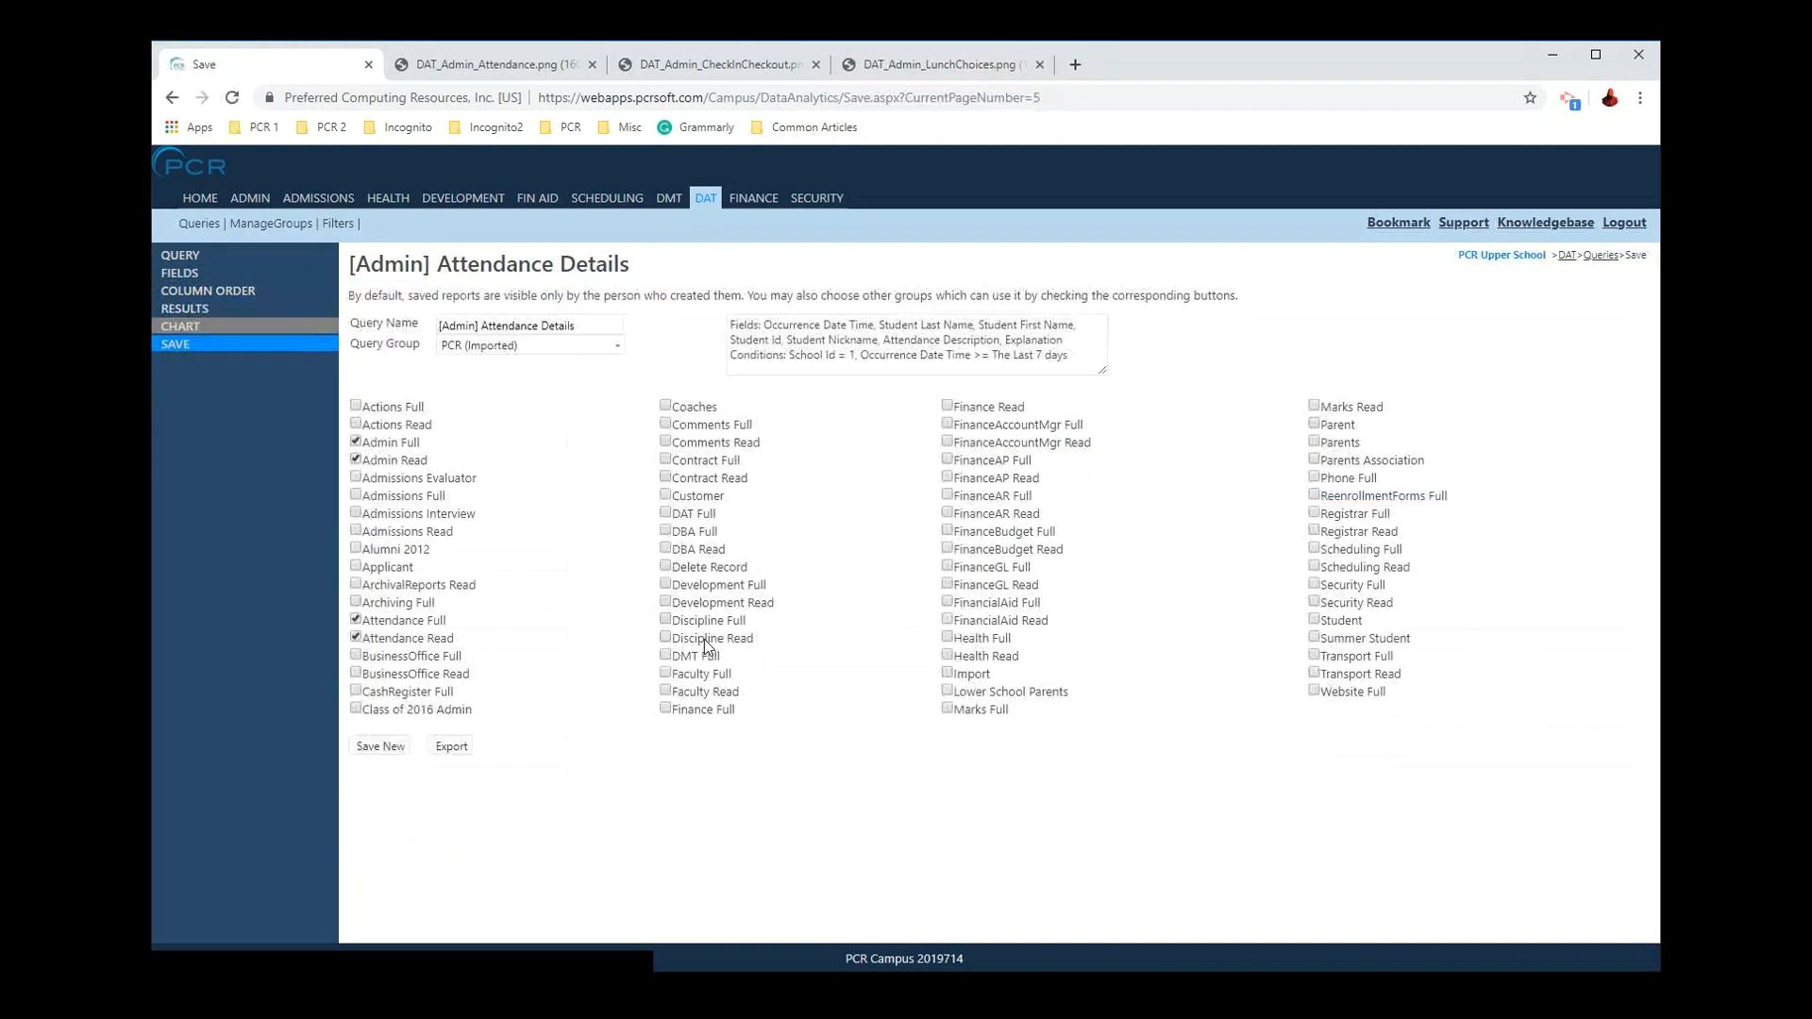
pyautogui.click(521, 350)
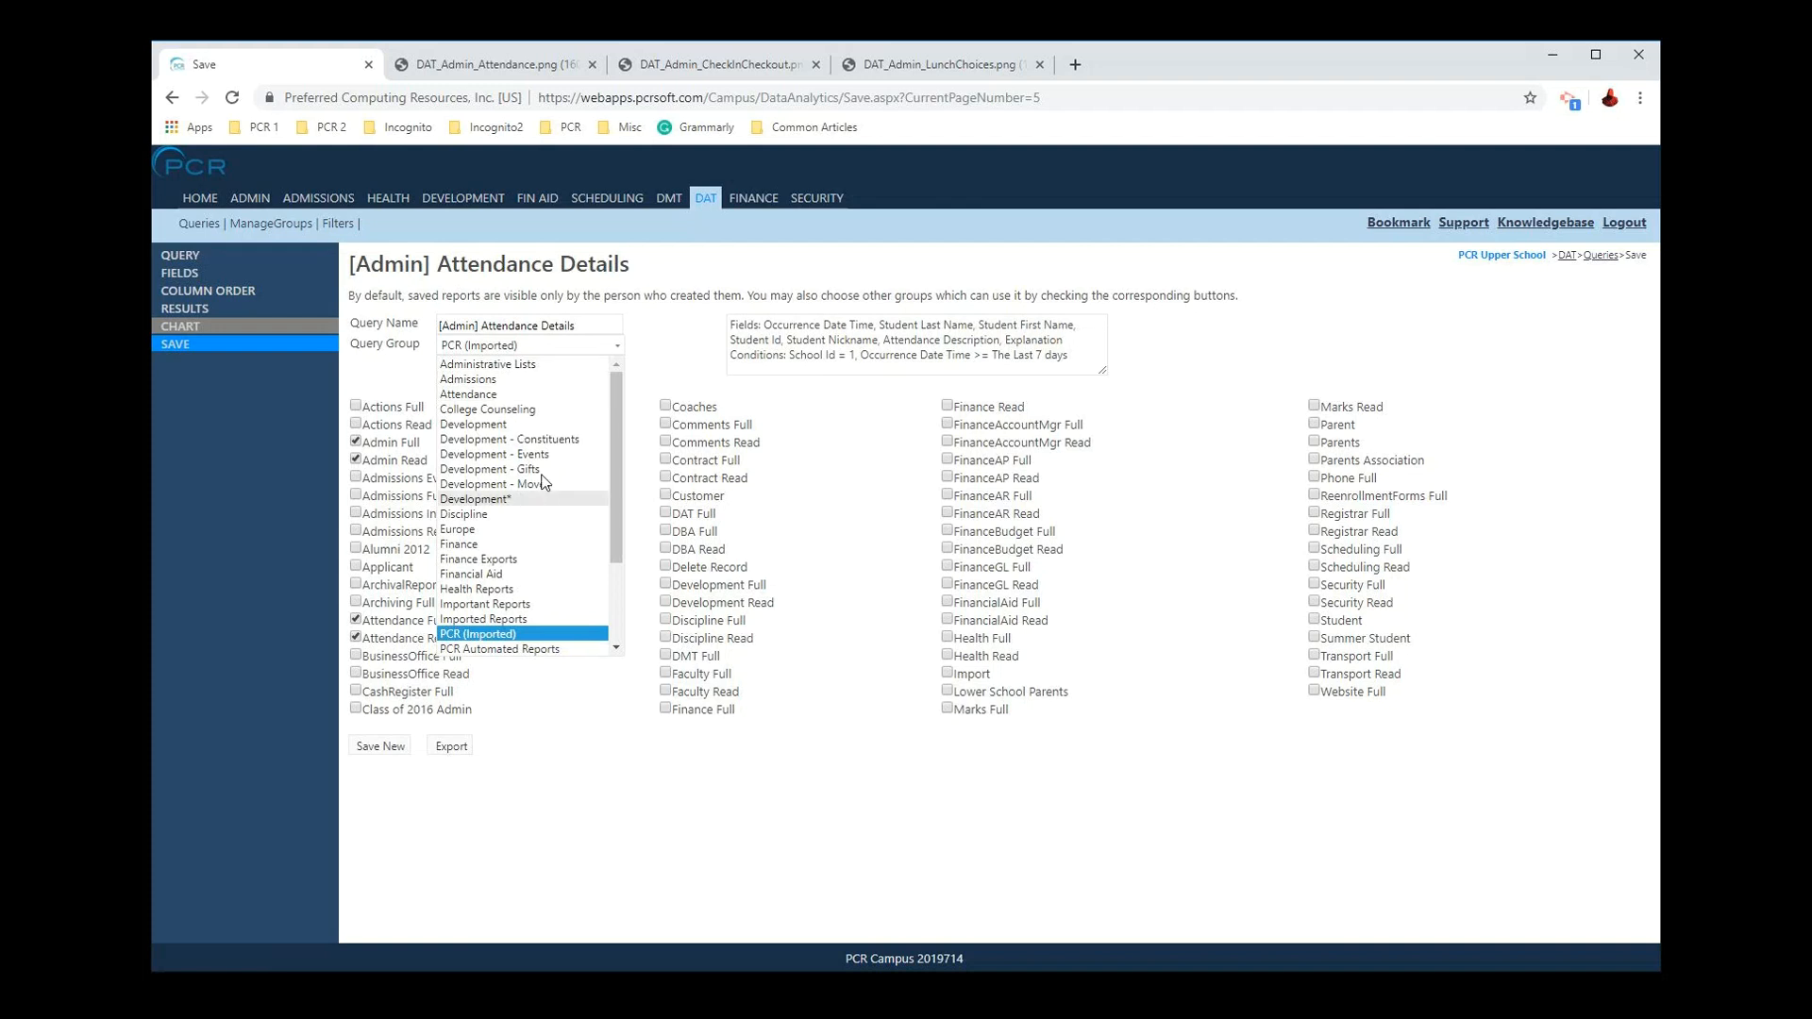
pyautogui.click(518, 401)
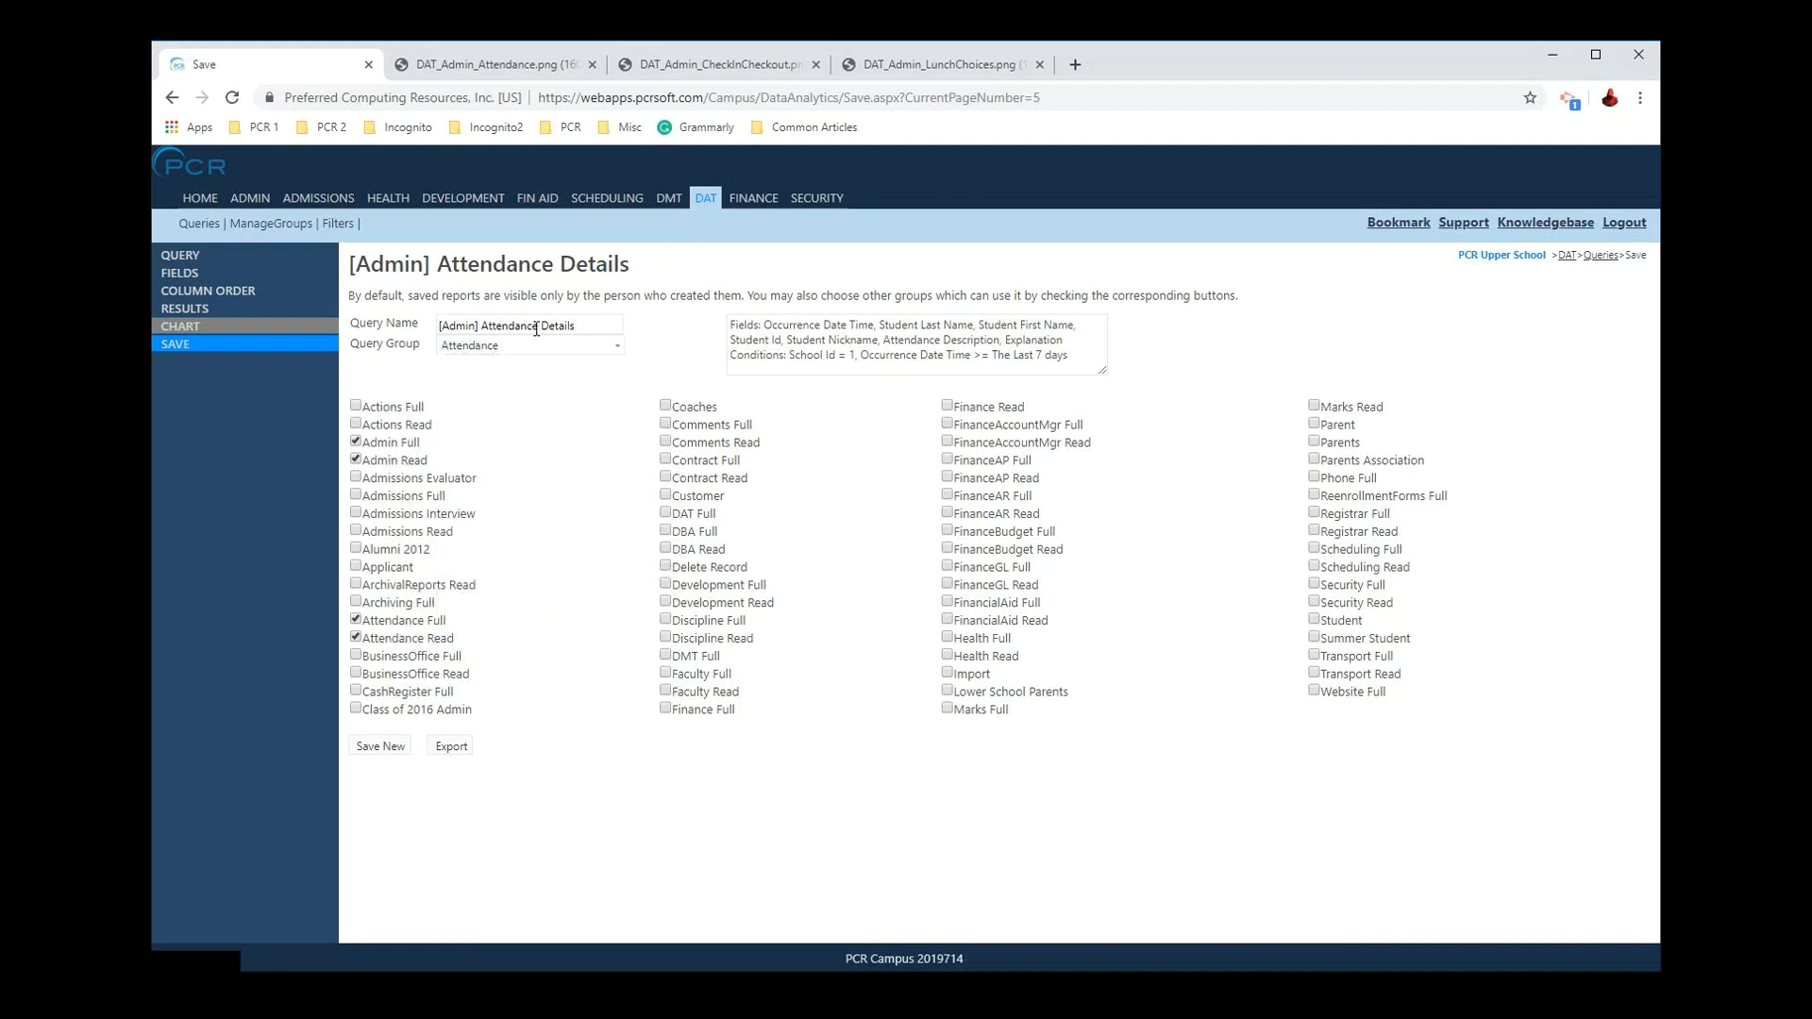
# Step: Rename the query as "Daily Attendance in the past 7 days"
pyautogui.tripleClick(583, 324)
pyautogui.press('Home')
pyautogui.hotkey('ctrl', 'shift', 'Right')
pyautogui.hotkey('ctrl', 'shift', 'Right')
pyautogui.hotkey('ctrl', 'shift', 'Left')
pyautogui.press('Delete')
pyautogui.press('End')
pyautogui.hotkey('ctrl', 'shift', 'Left')
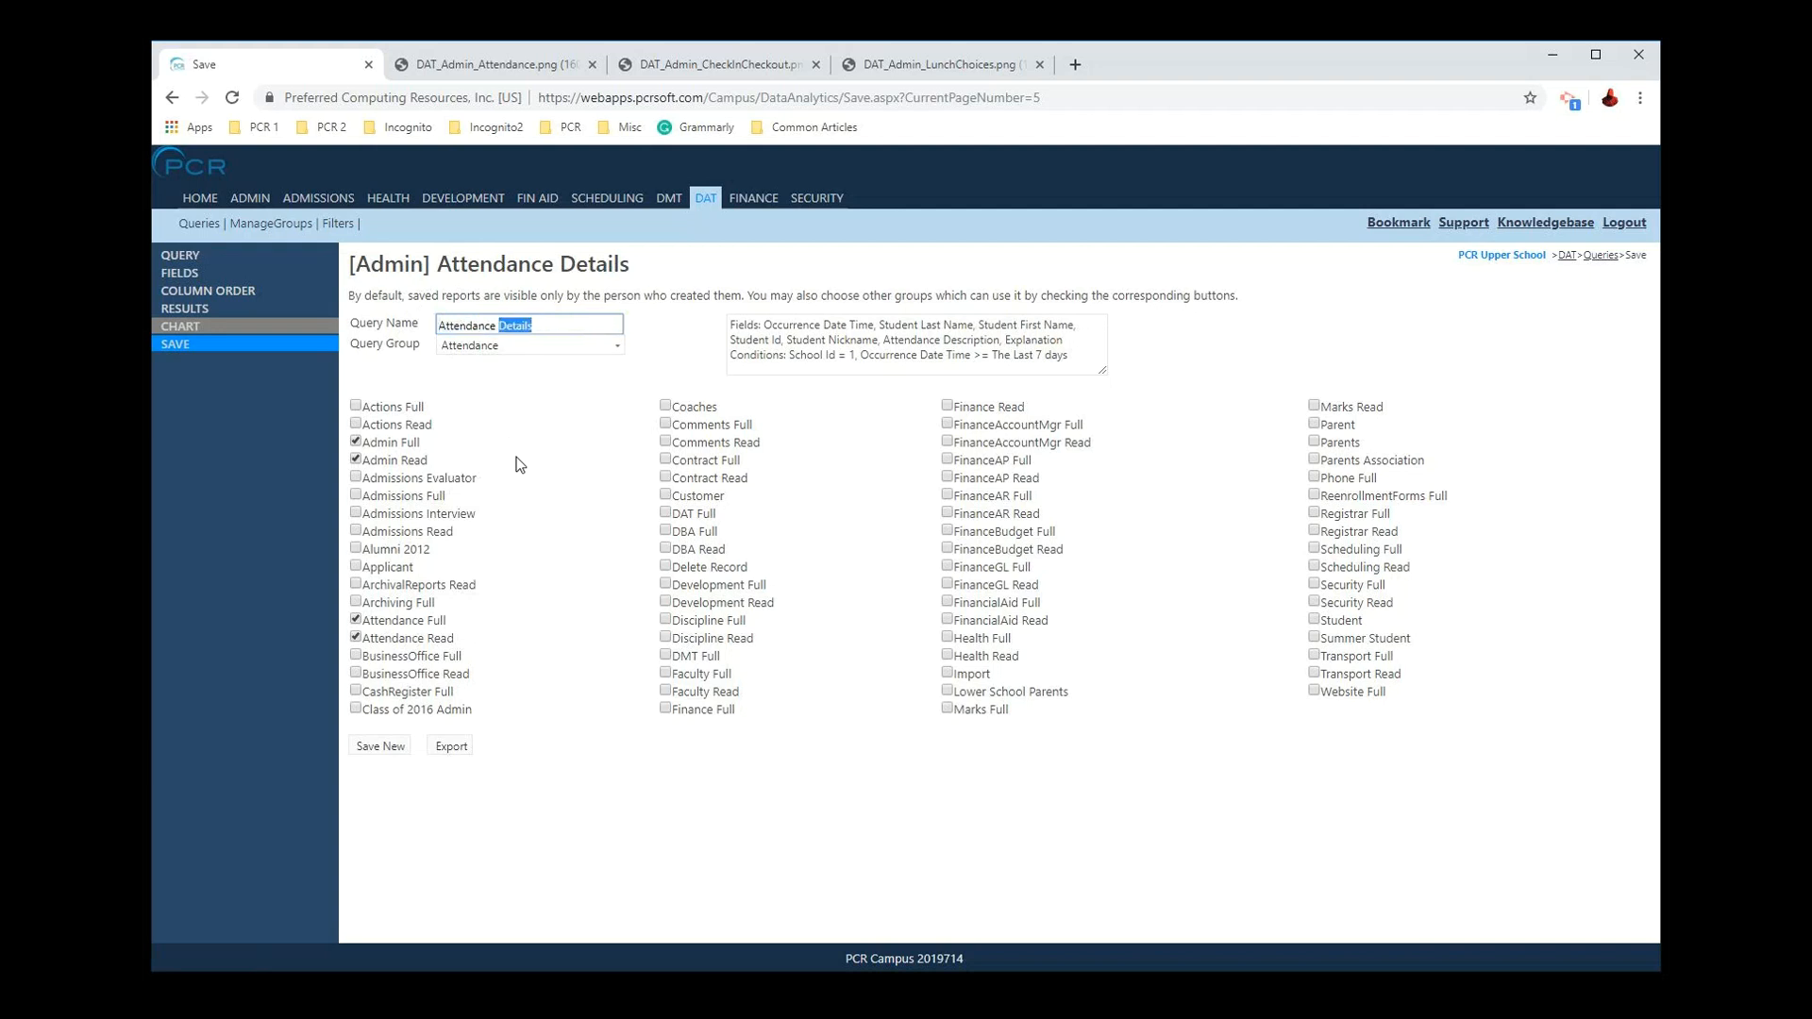
pyautogui.press('Delete')
pyautogui.write('Daily in the past 7 days7')
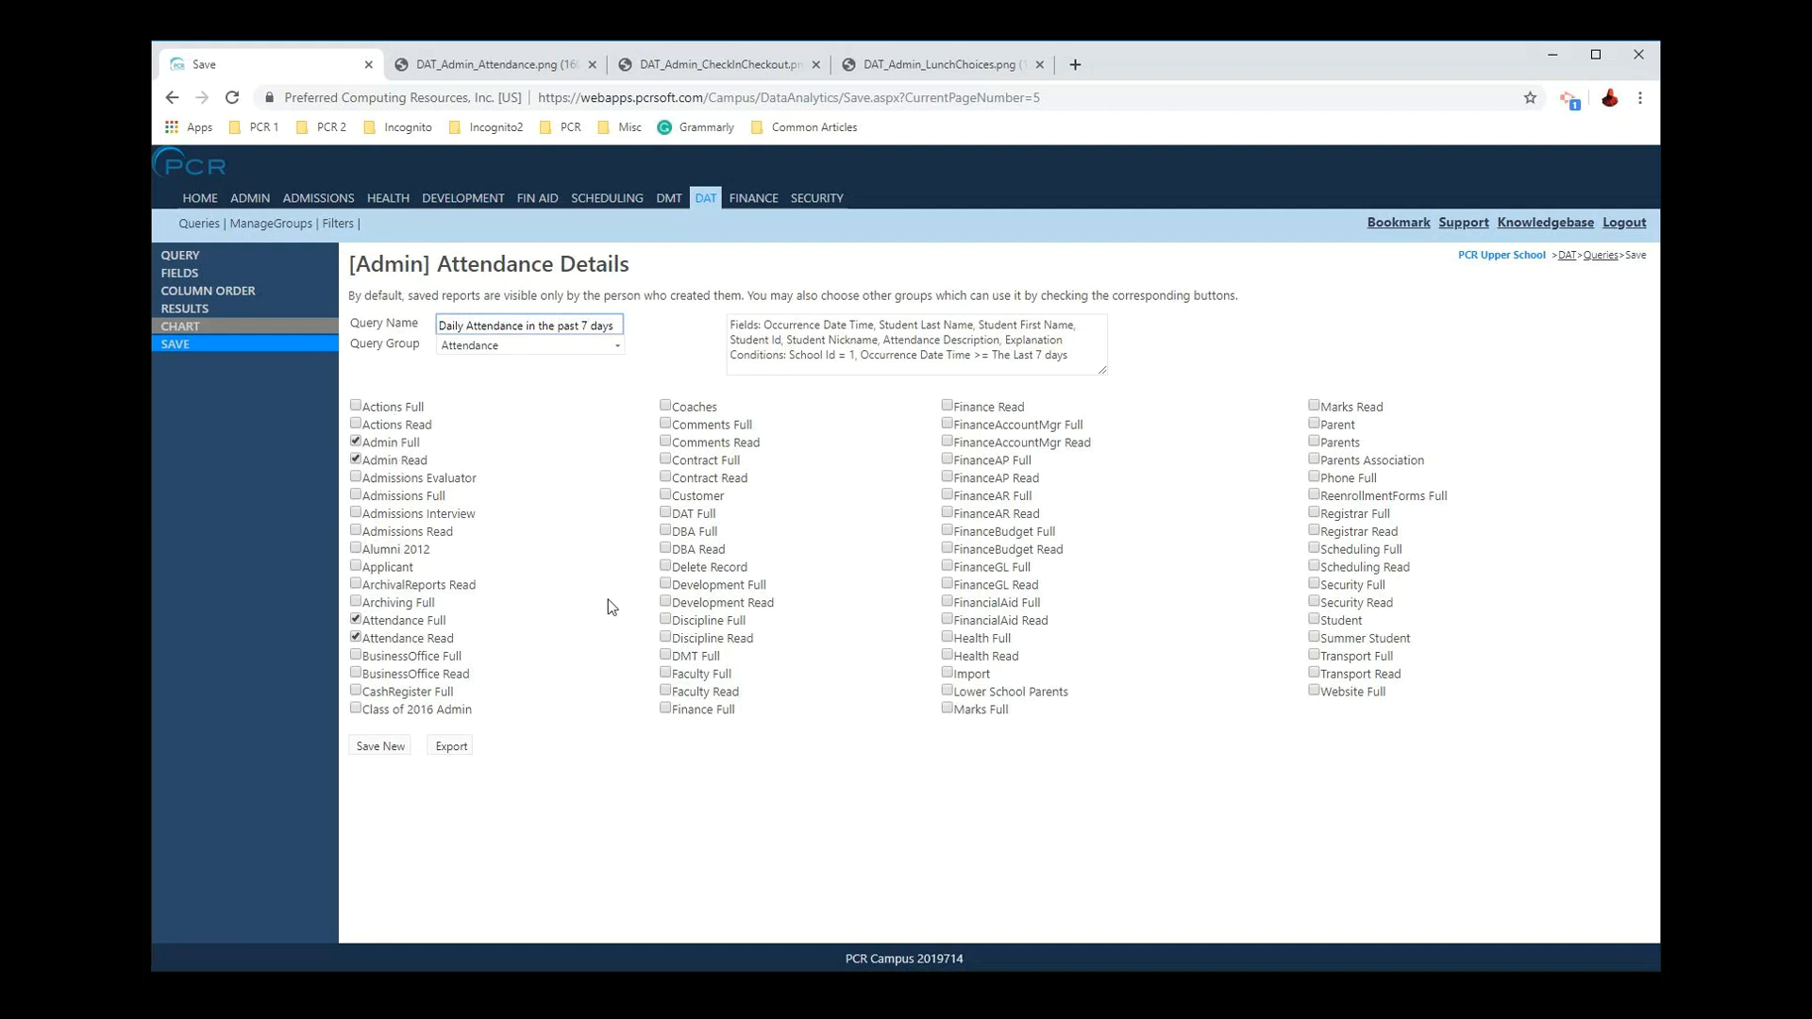
pyautogui.click(887, 932)
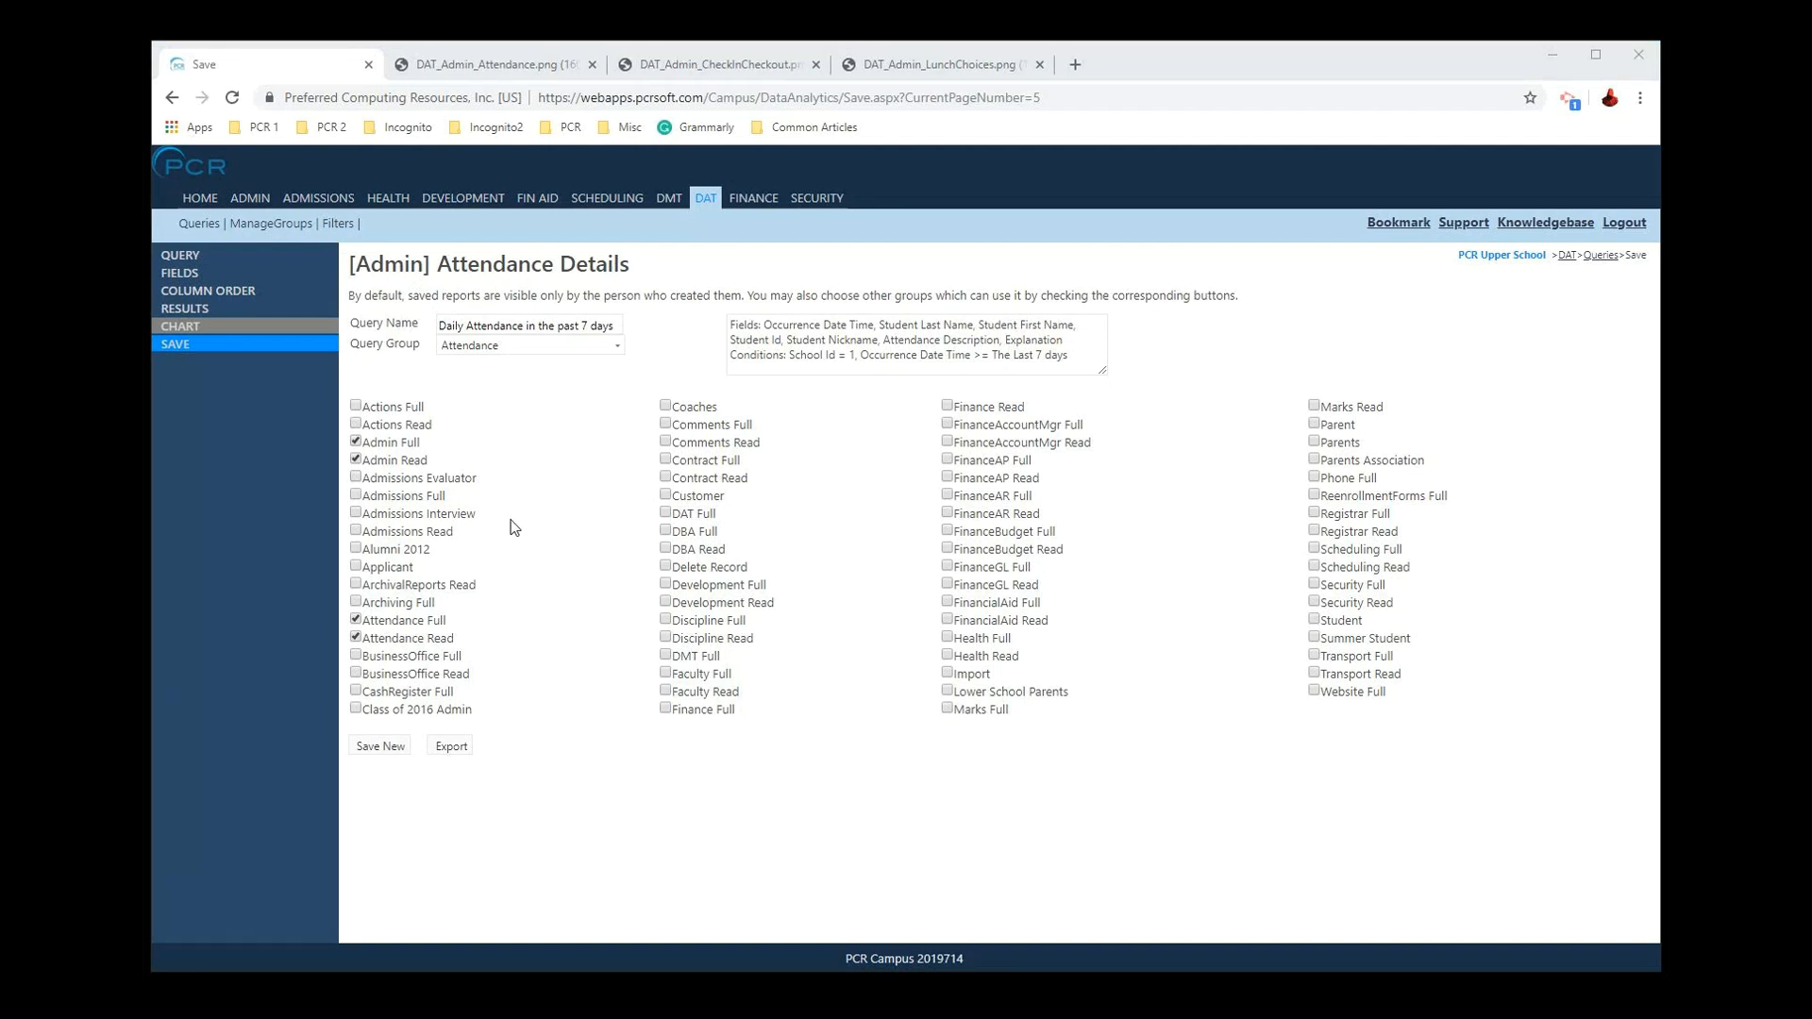
# Step: Find the [Admin] Period Attendance Not Taken query in the saved queries list and open it
pyautogui.click(191, 224)
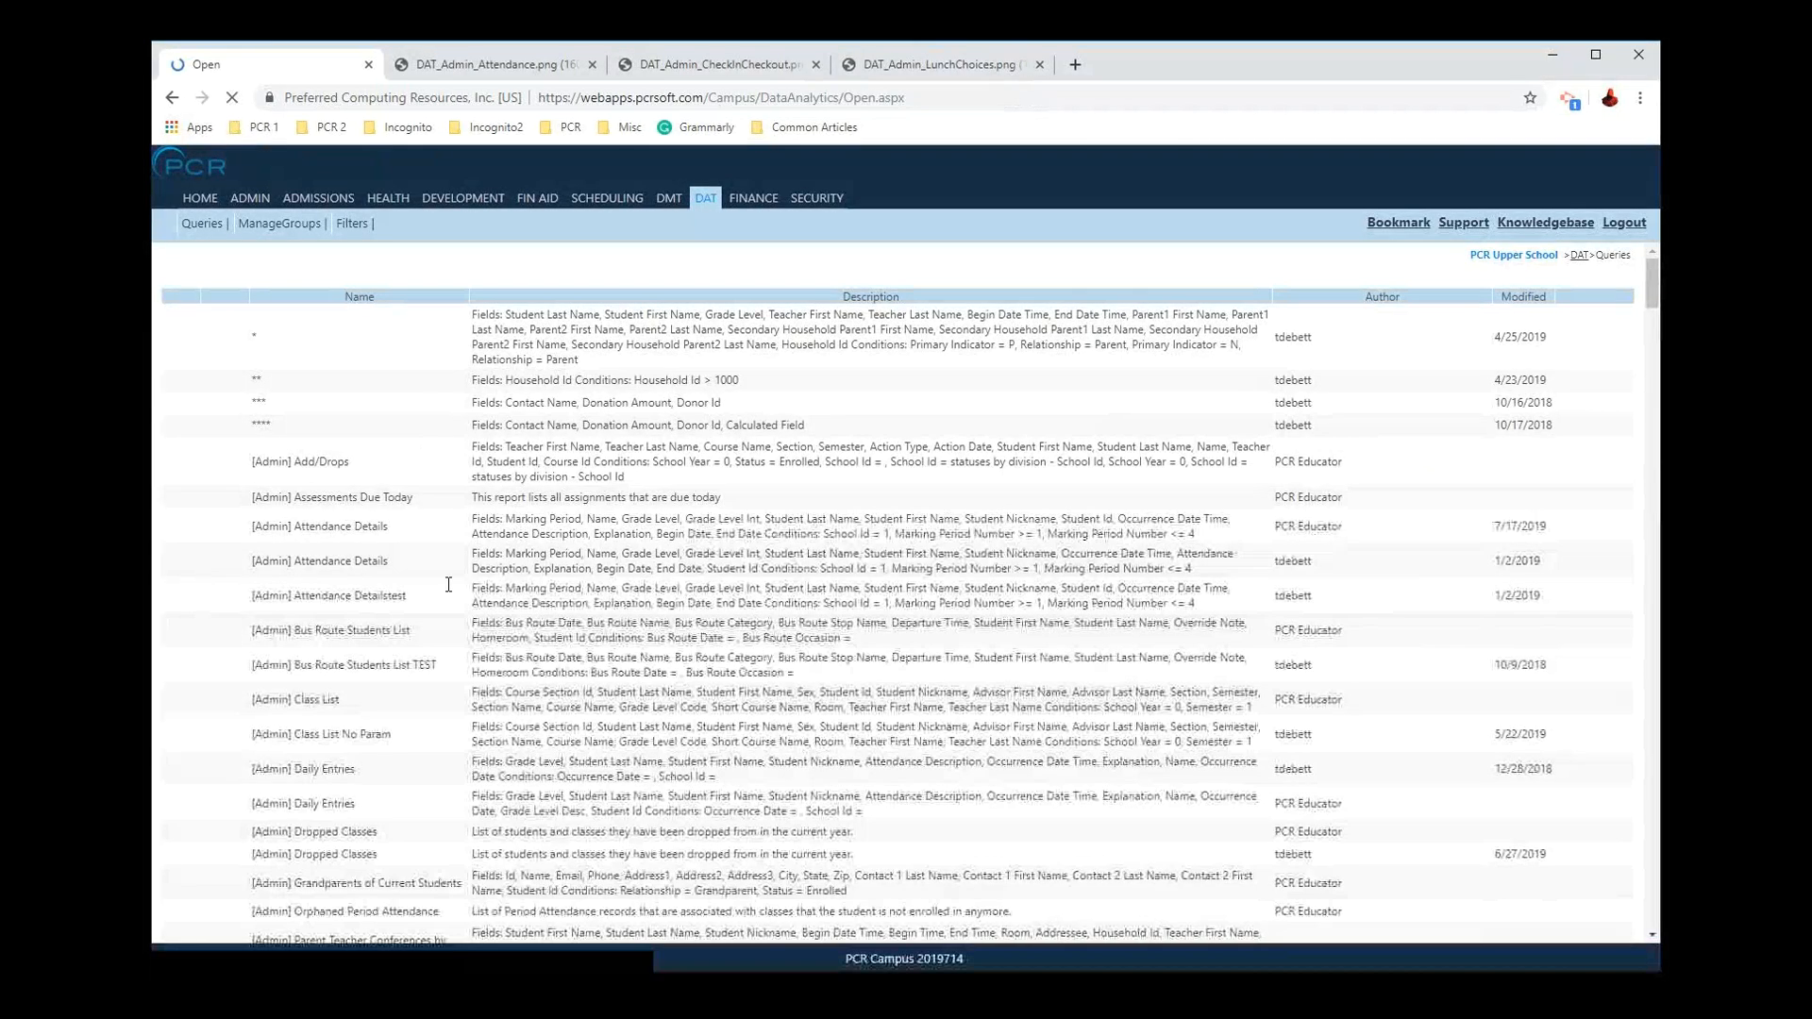
pyautogui.click(198, 279)
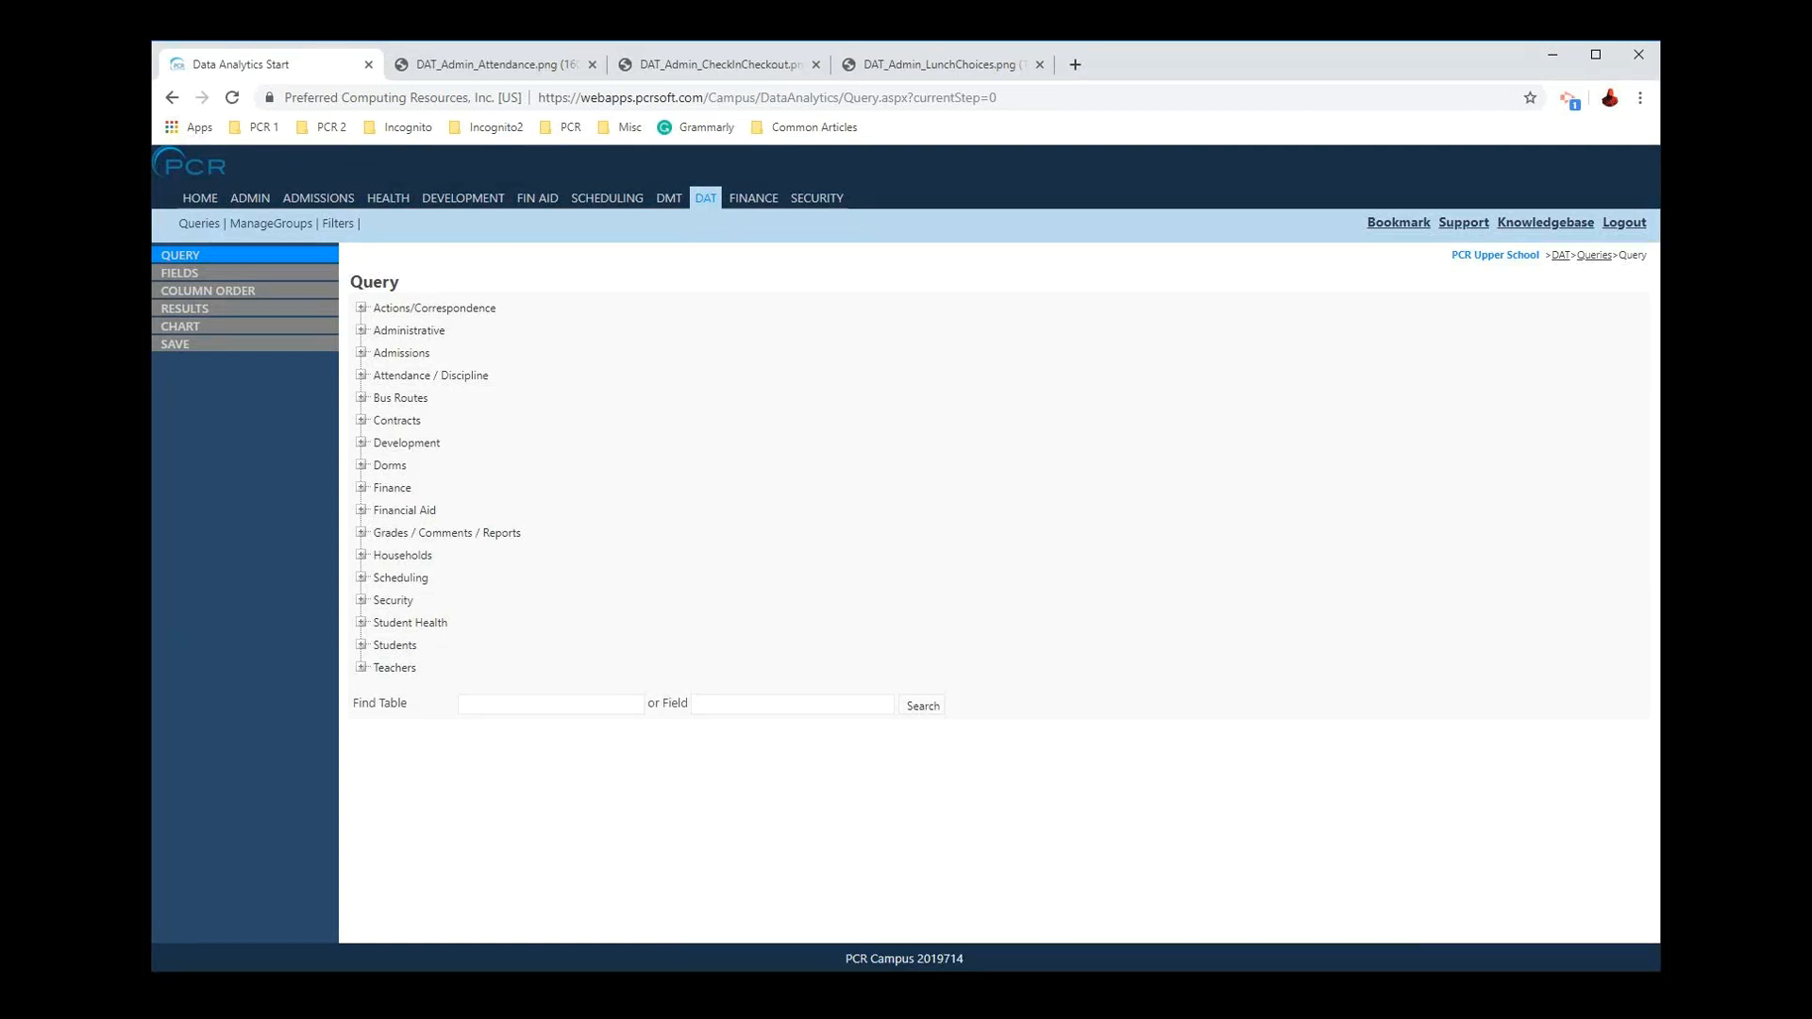
pyautogui.click(199, 223)
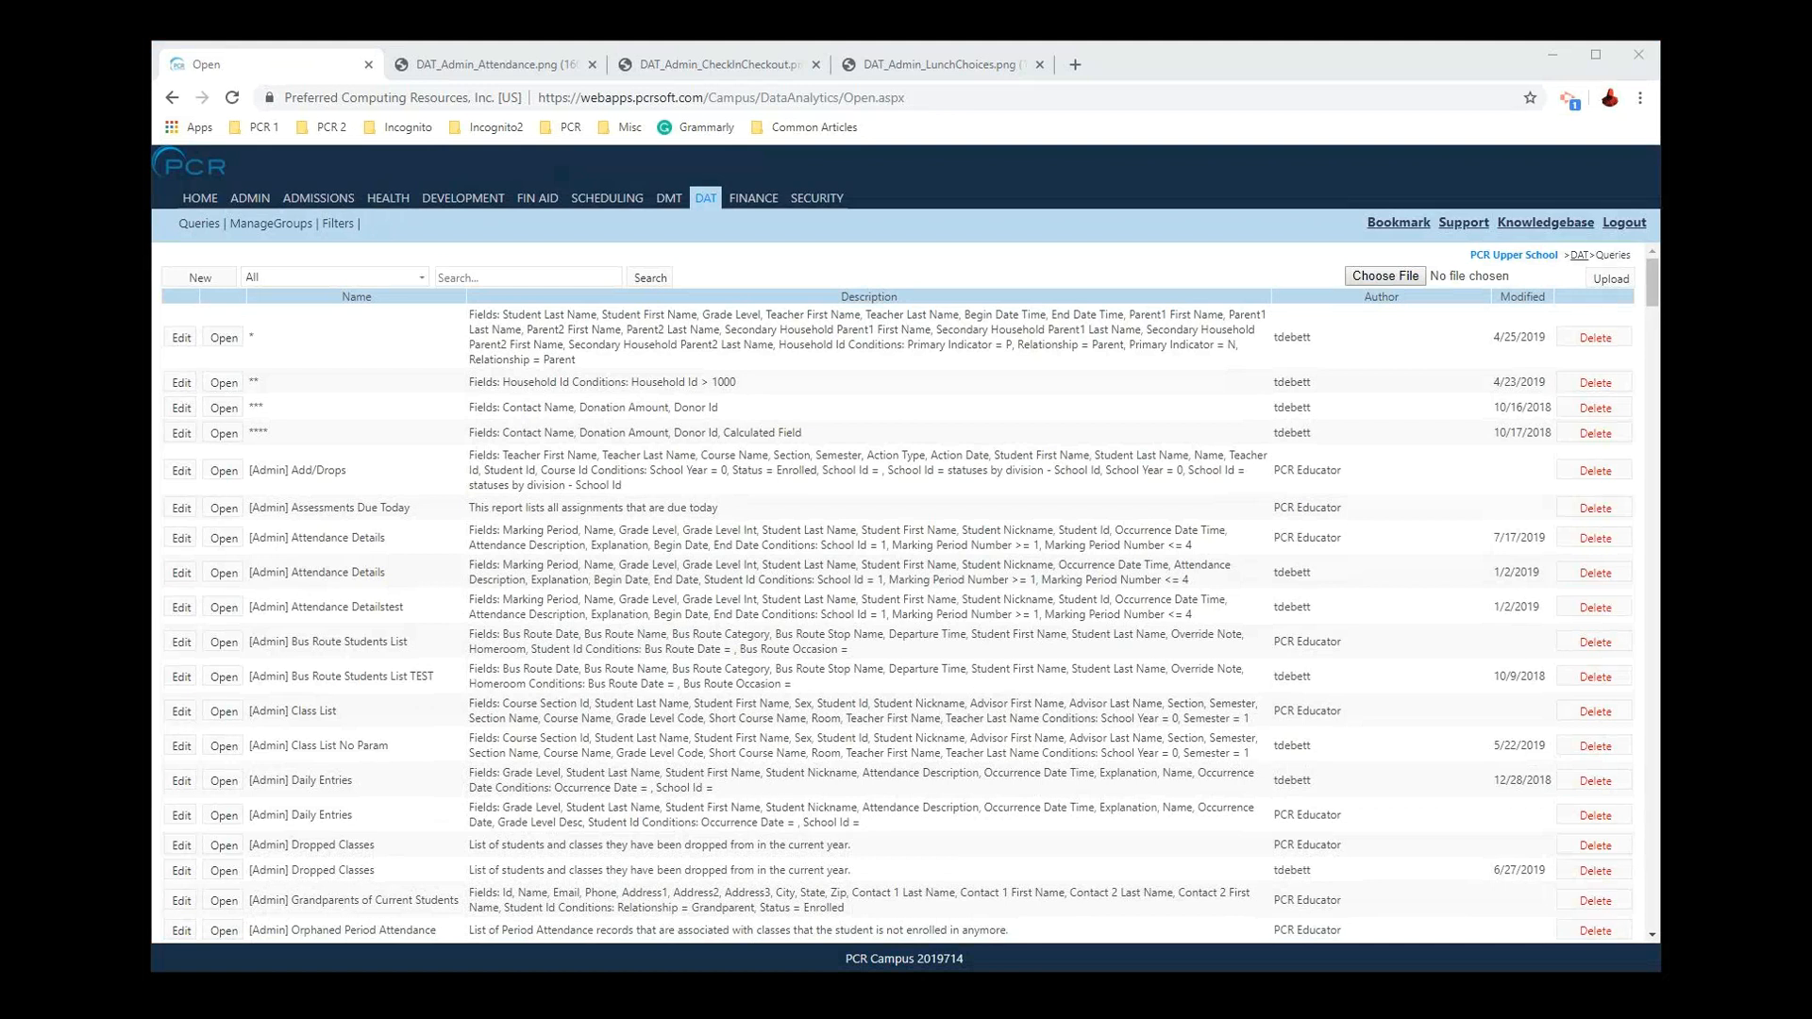
pyautogui.hotkey('ctrl', 'f')
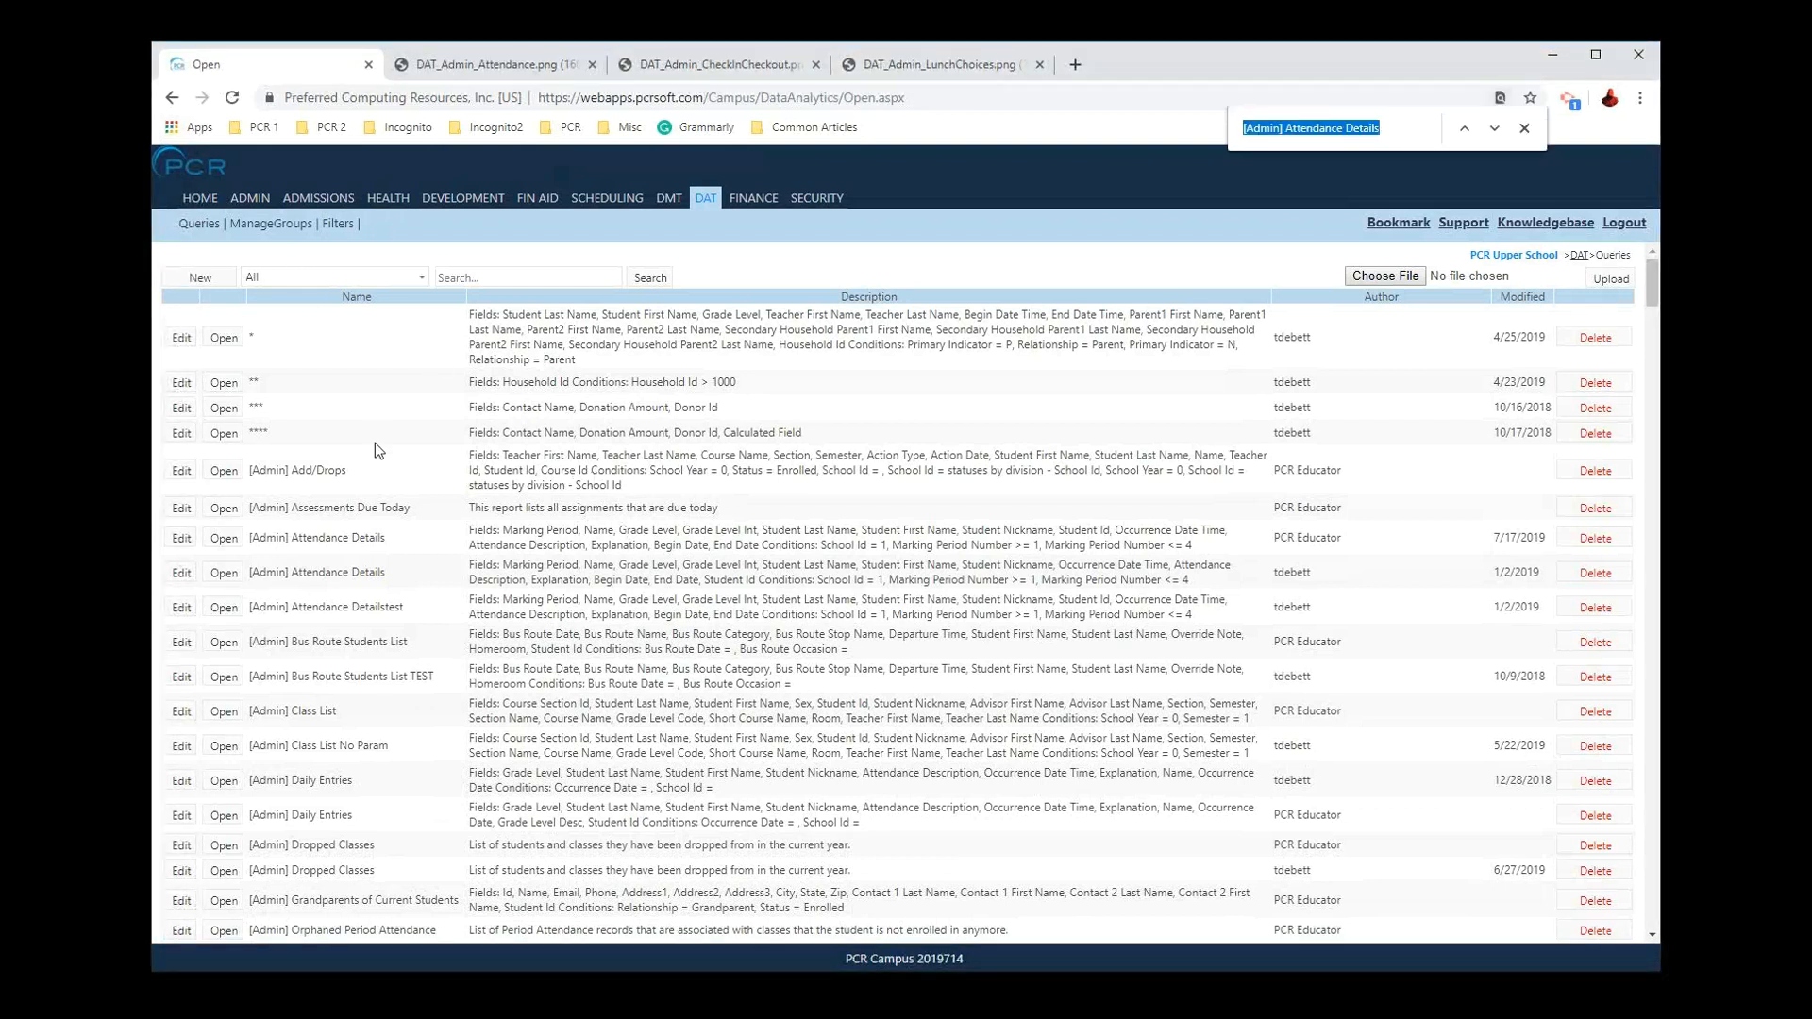
pyautogui.write('[Admin] Period Attendance Not Taken')
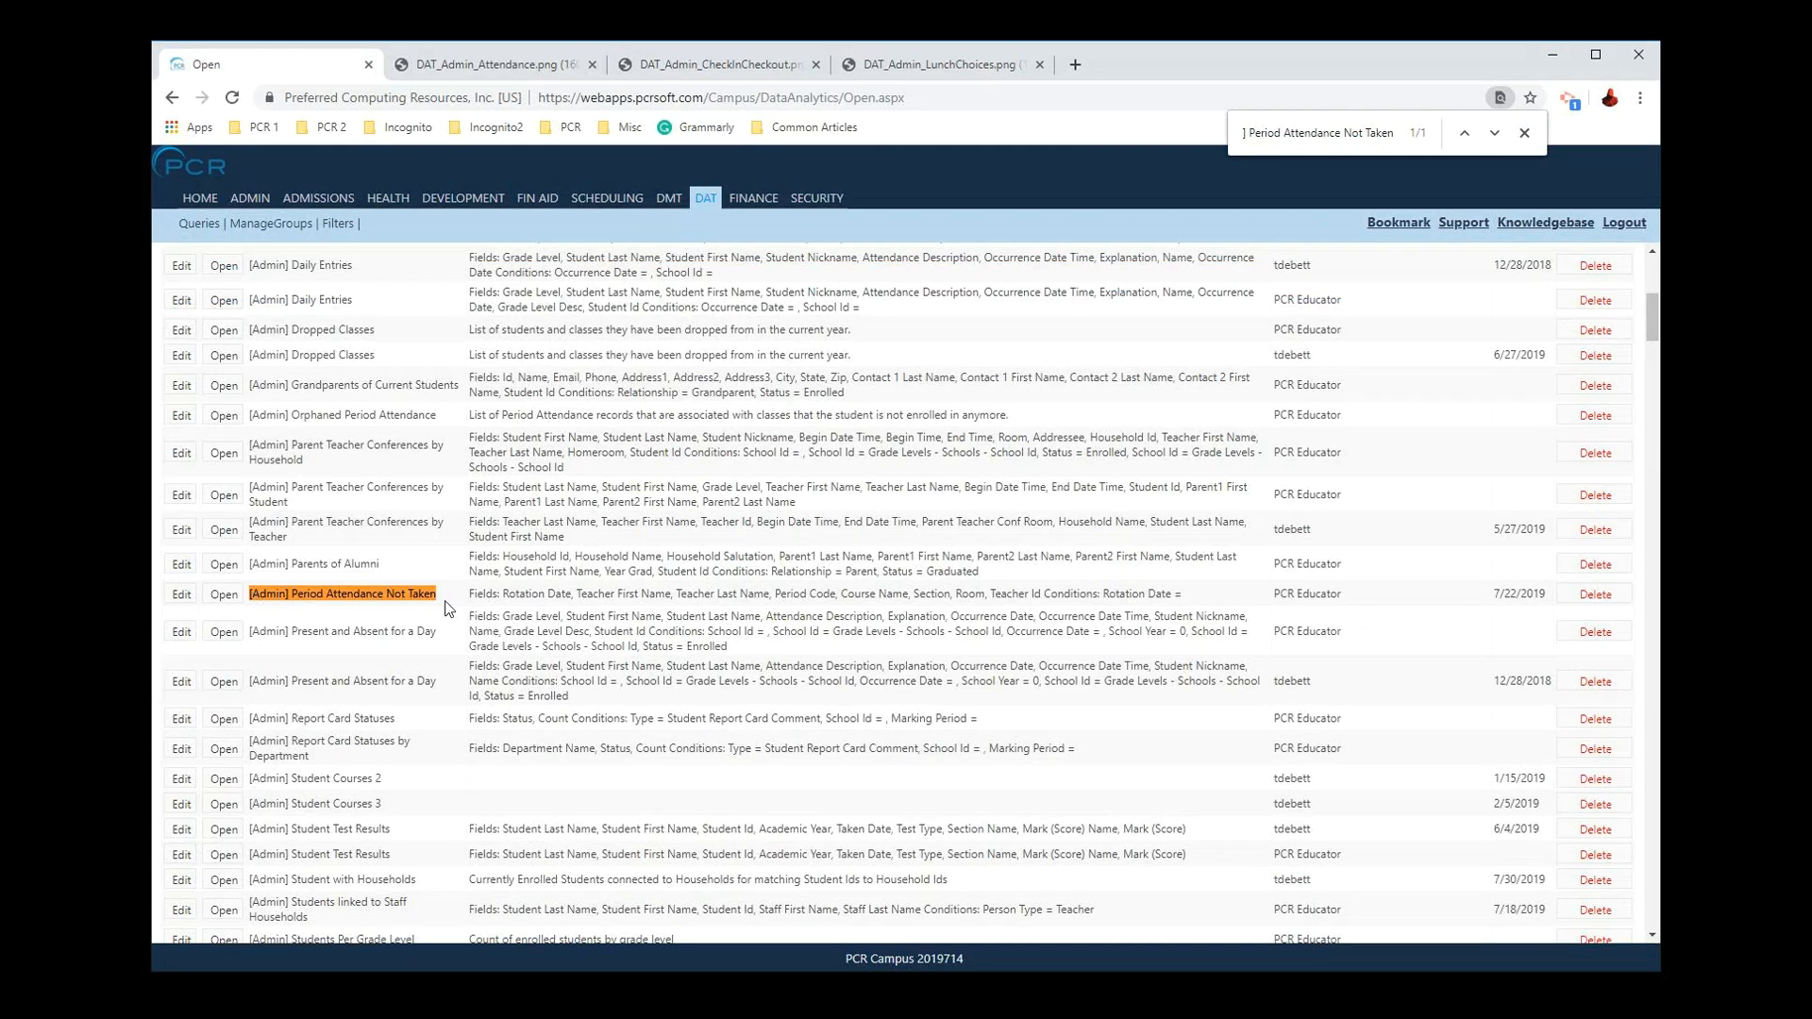
pyautogui.click(217, 598)
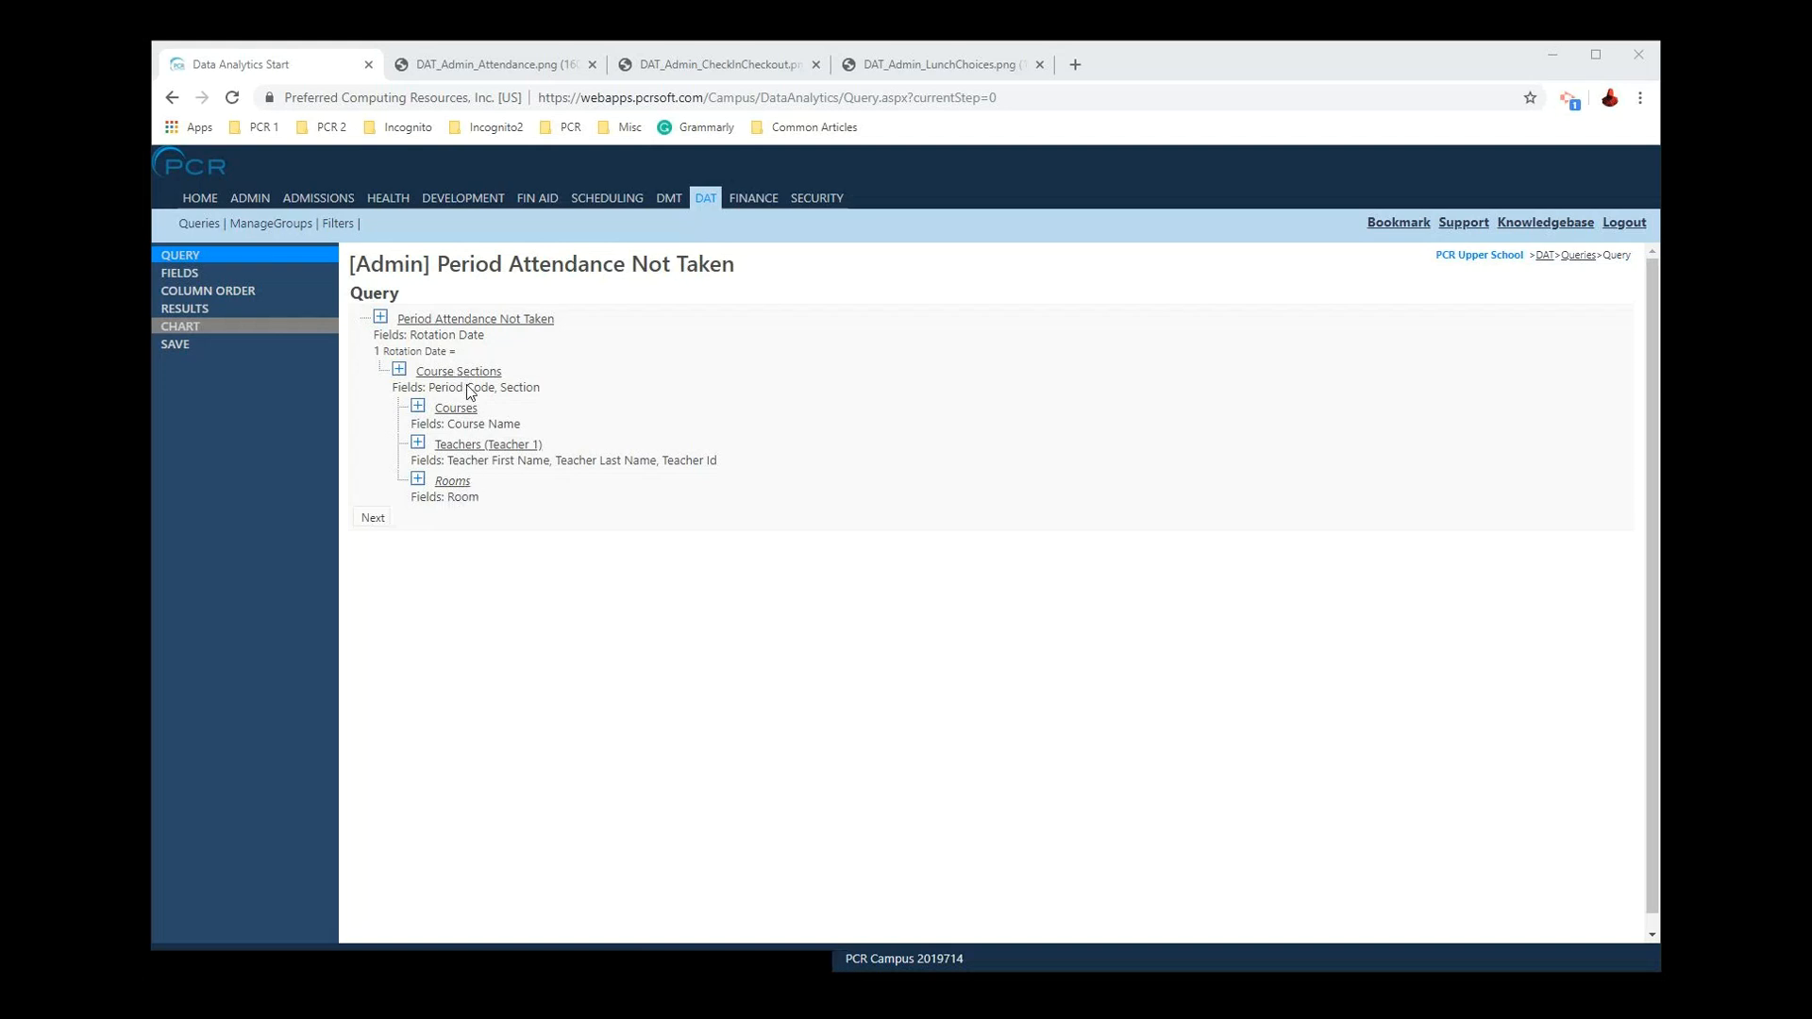
# Step: Inspect the connection settings and display fields of the Teachers (Teacher 1) and Rooms tables without changing them
pyautogui.click(464, 445)
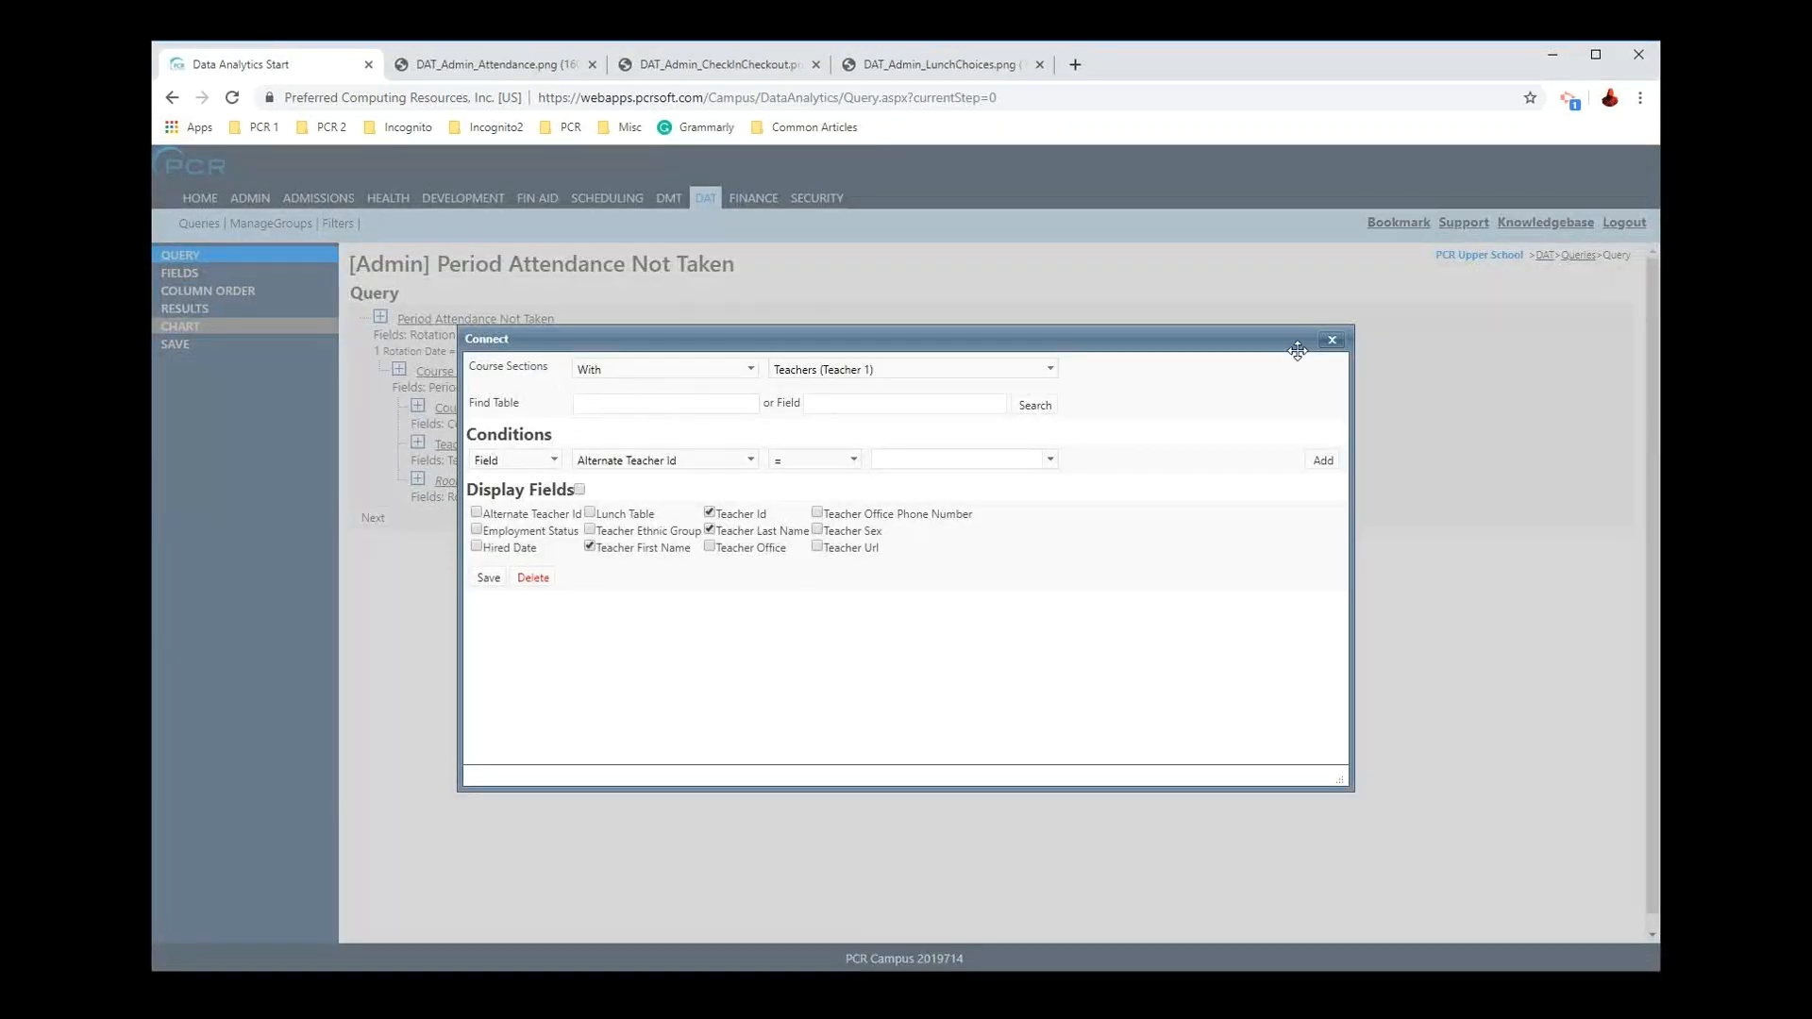
pyautogui.click(952, 372)
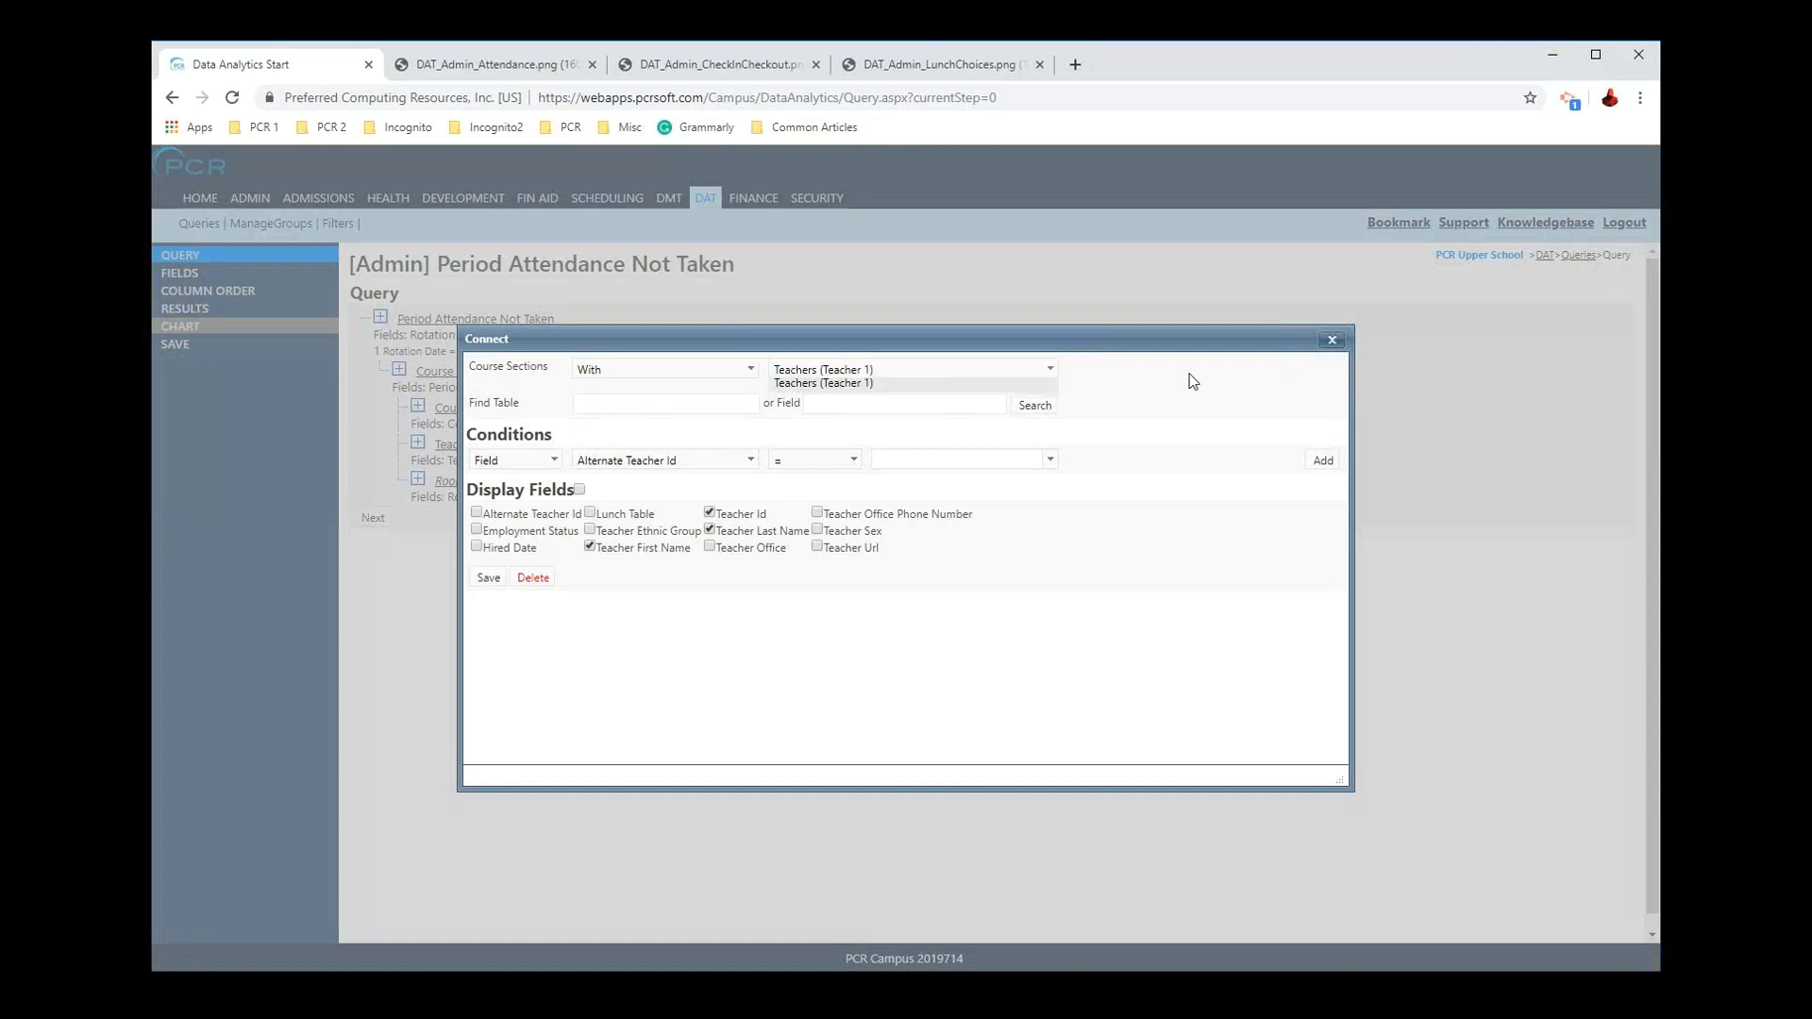
pyautogui.click(1331, 339)
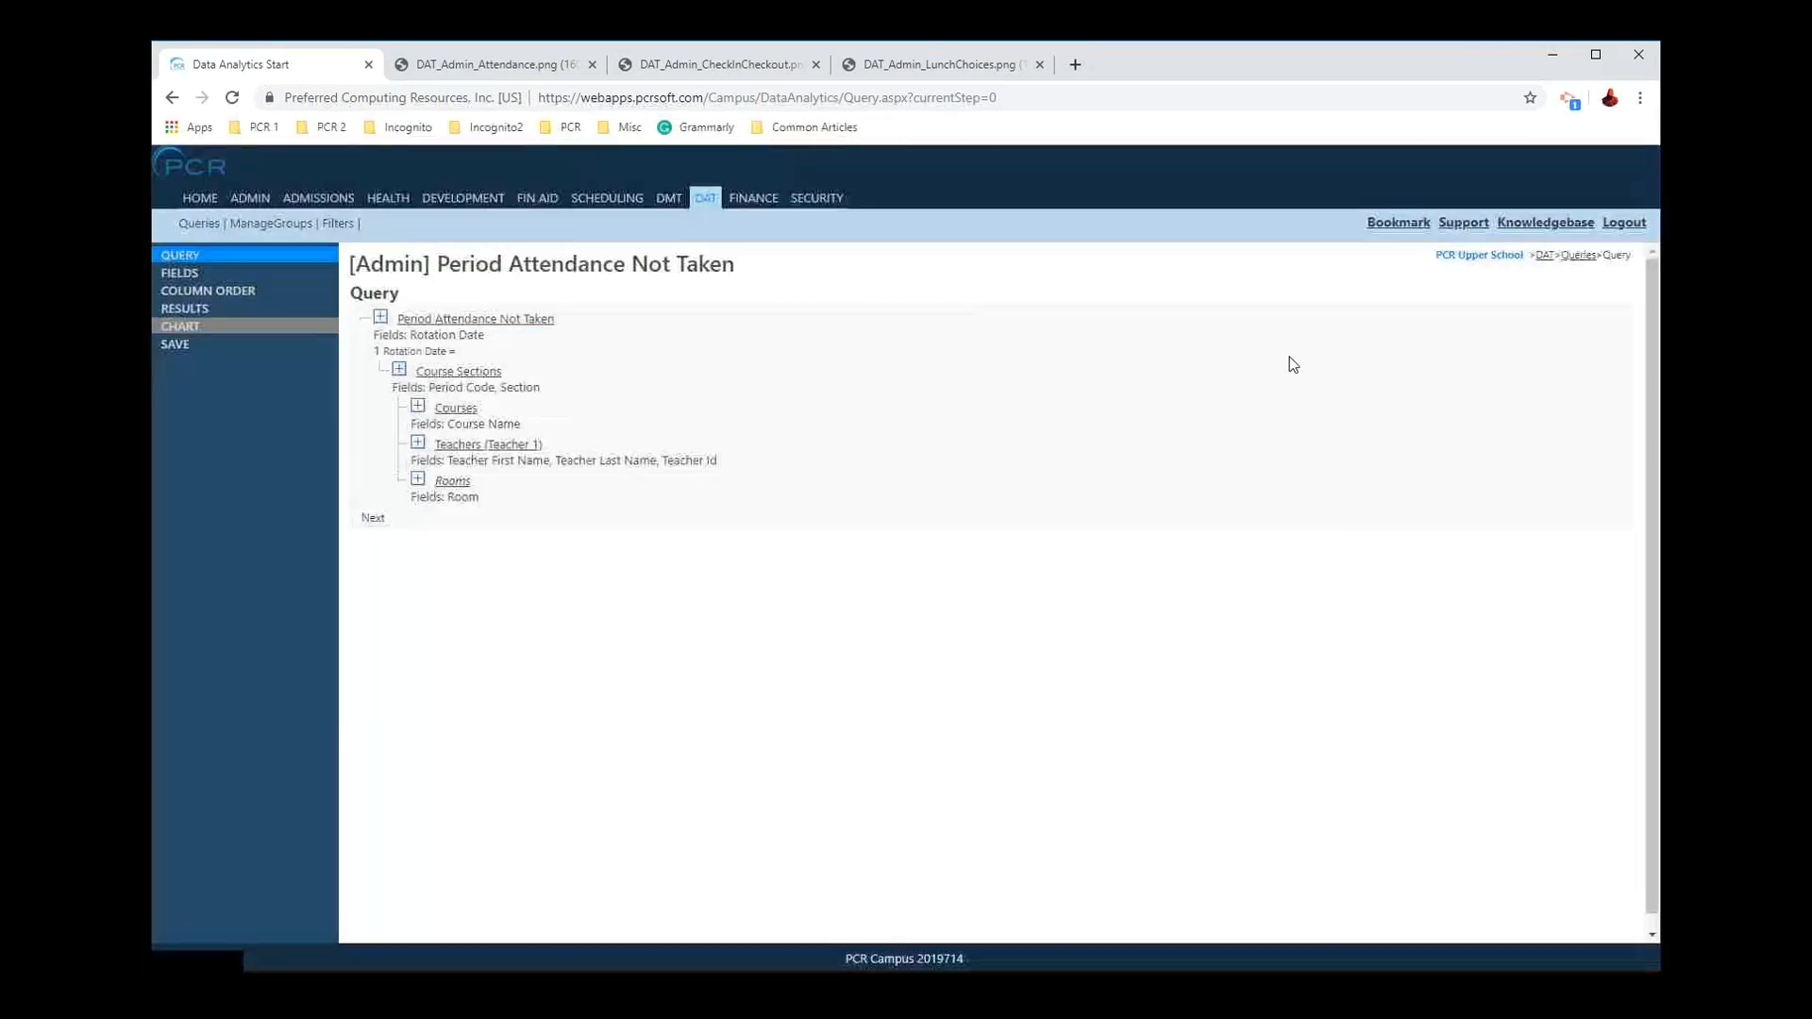
pyautogui.click(457, 483)
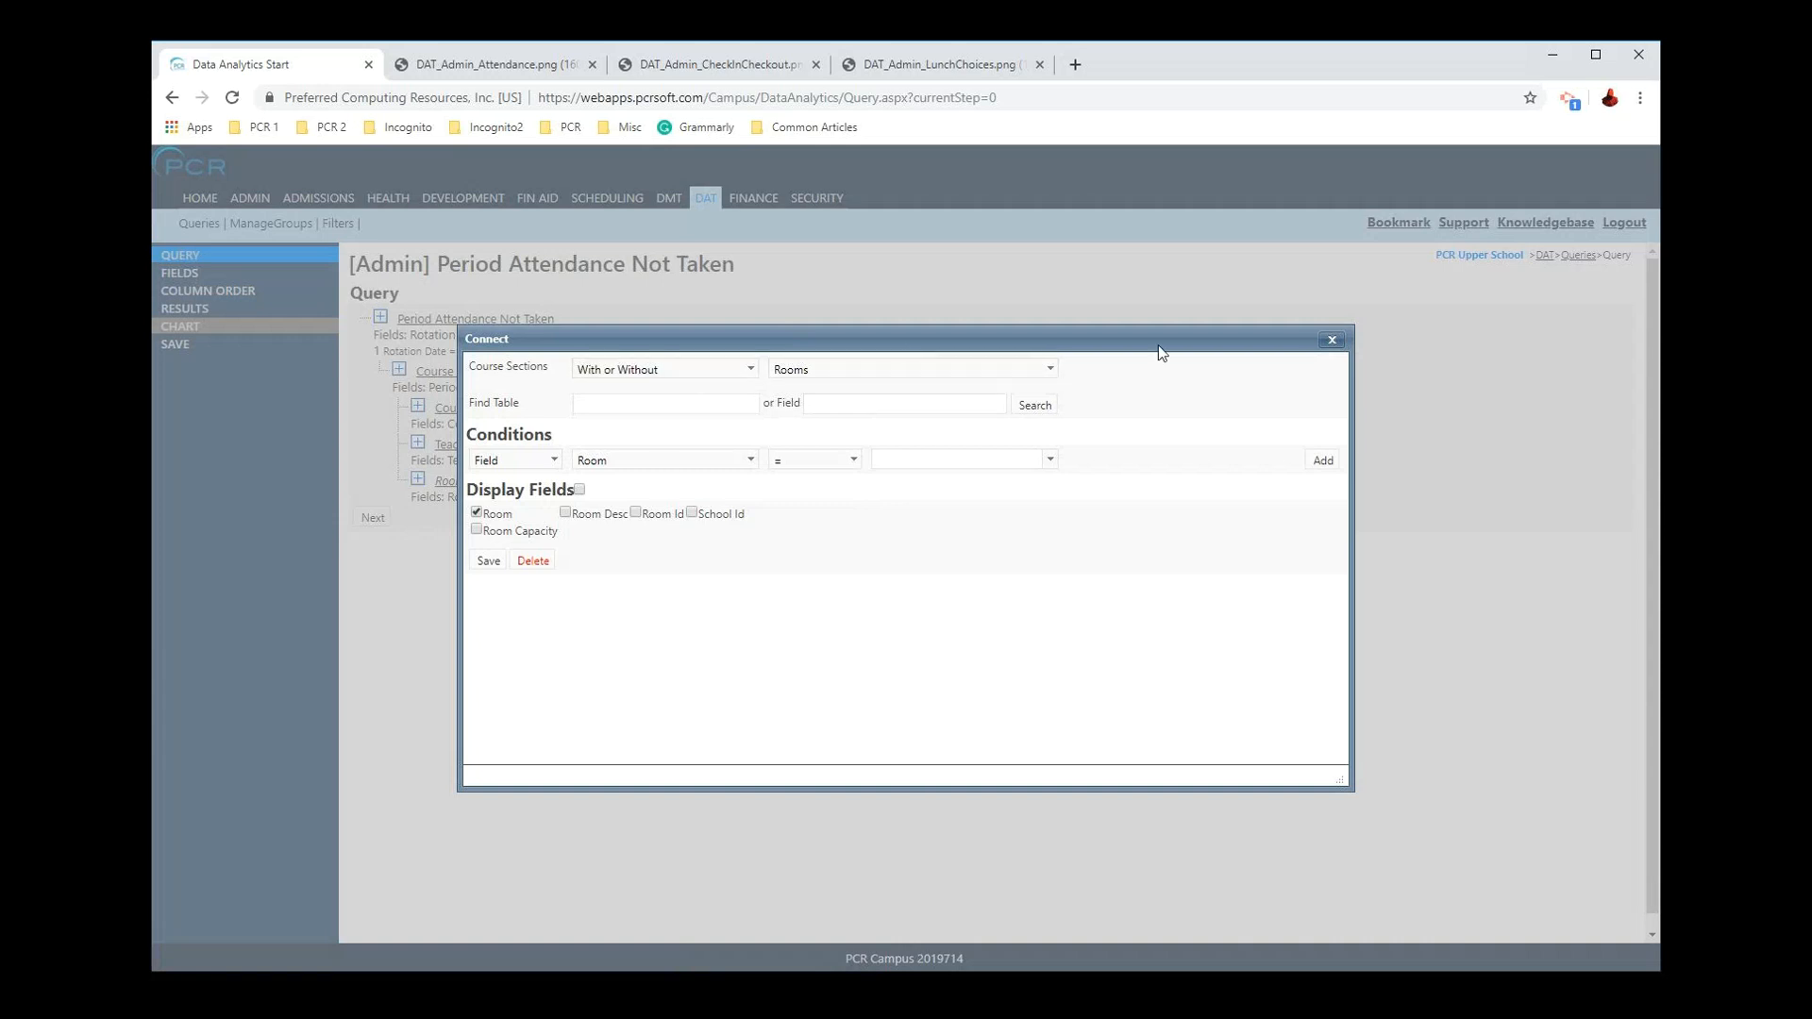
pyautogui.click(1331, 340)
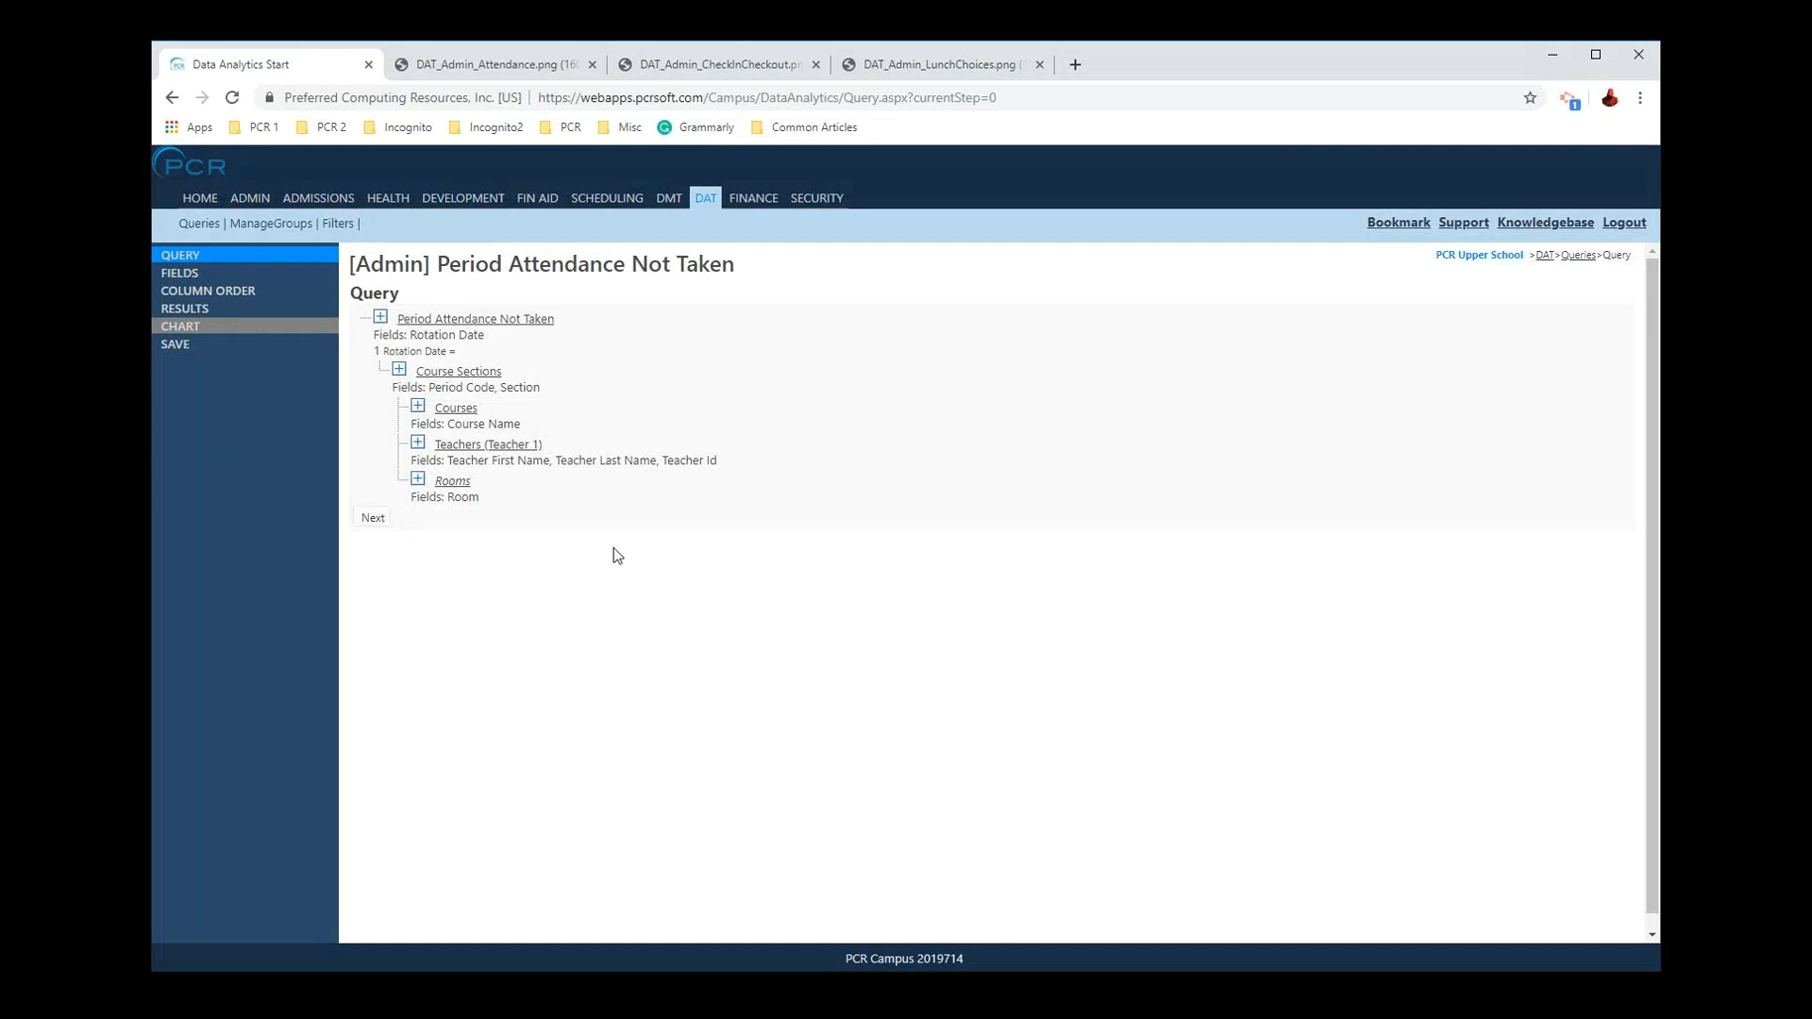
# Step: Open the query results and enter 7/22/2019 12:00 AM as the Rotation Date parameter
pyautogui.click(273, 311)
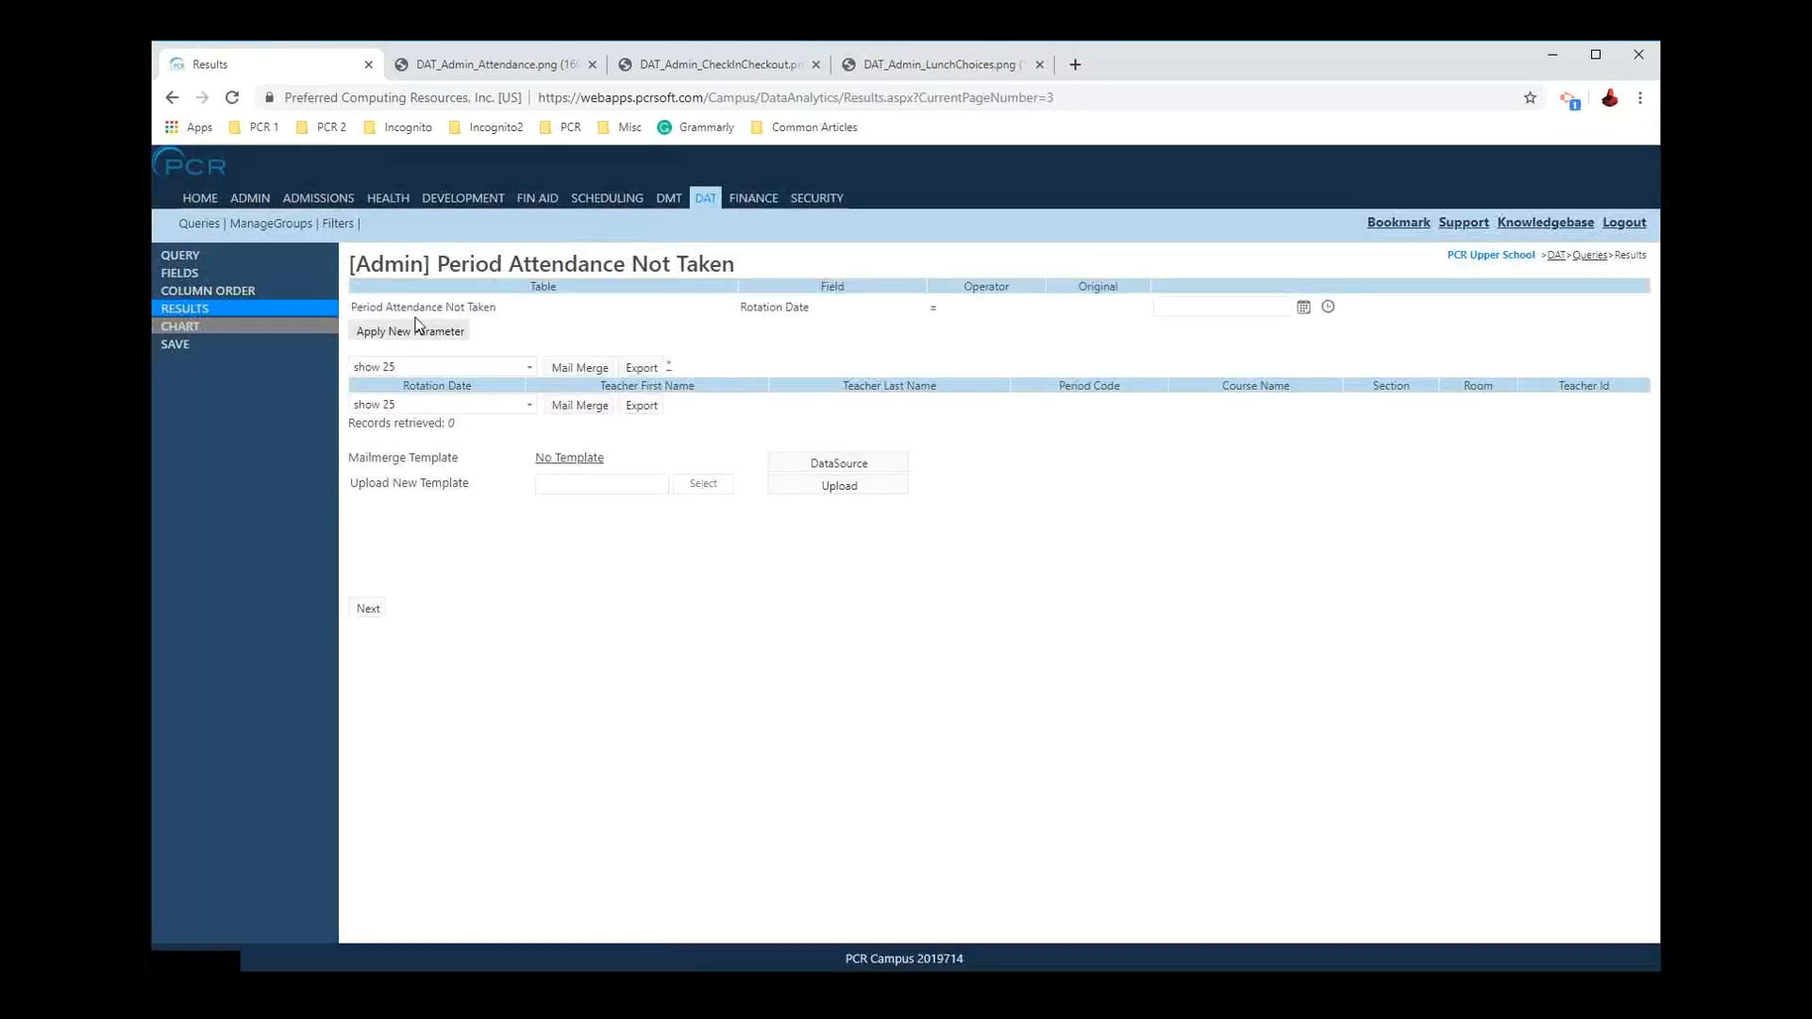
pyautogui.click(1178, 305)
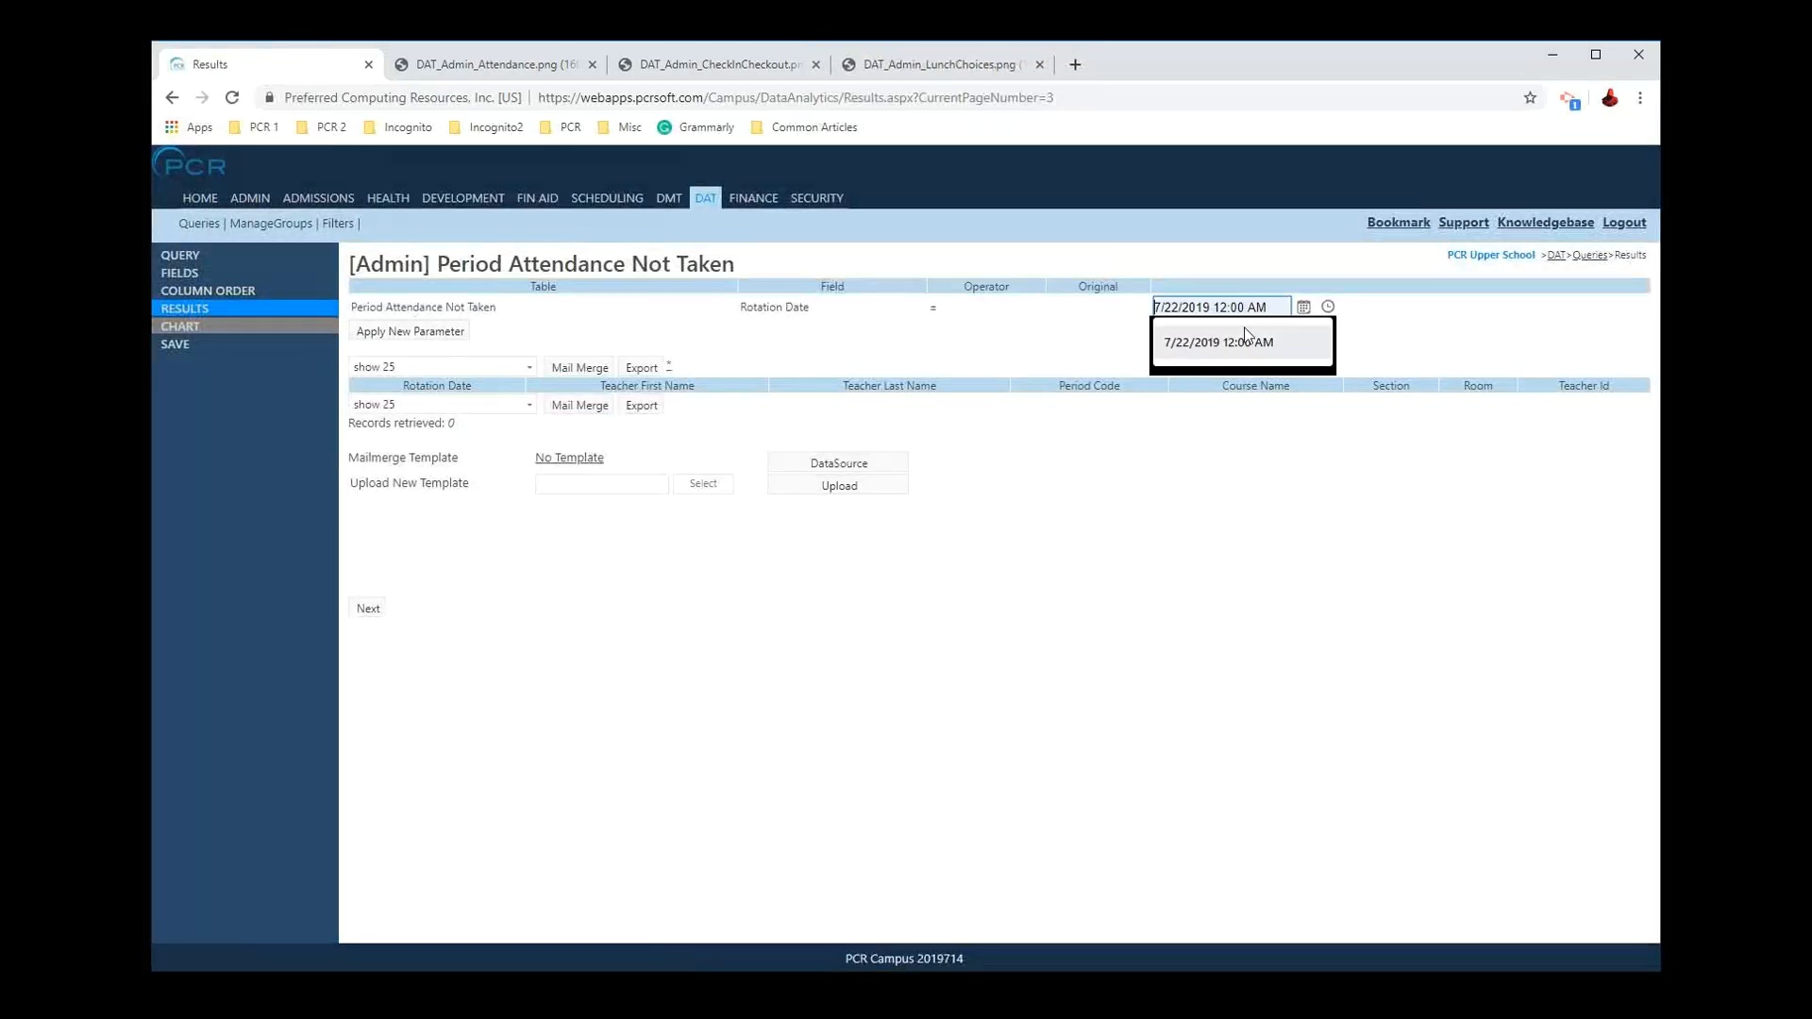
pyautogui.click(1217, 343)
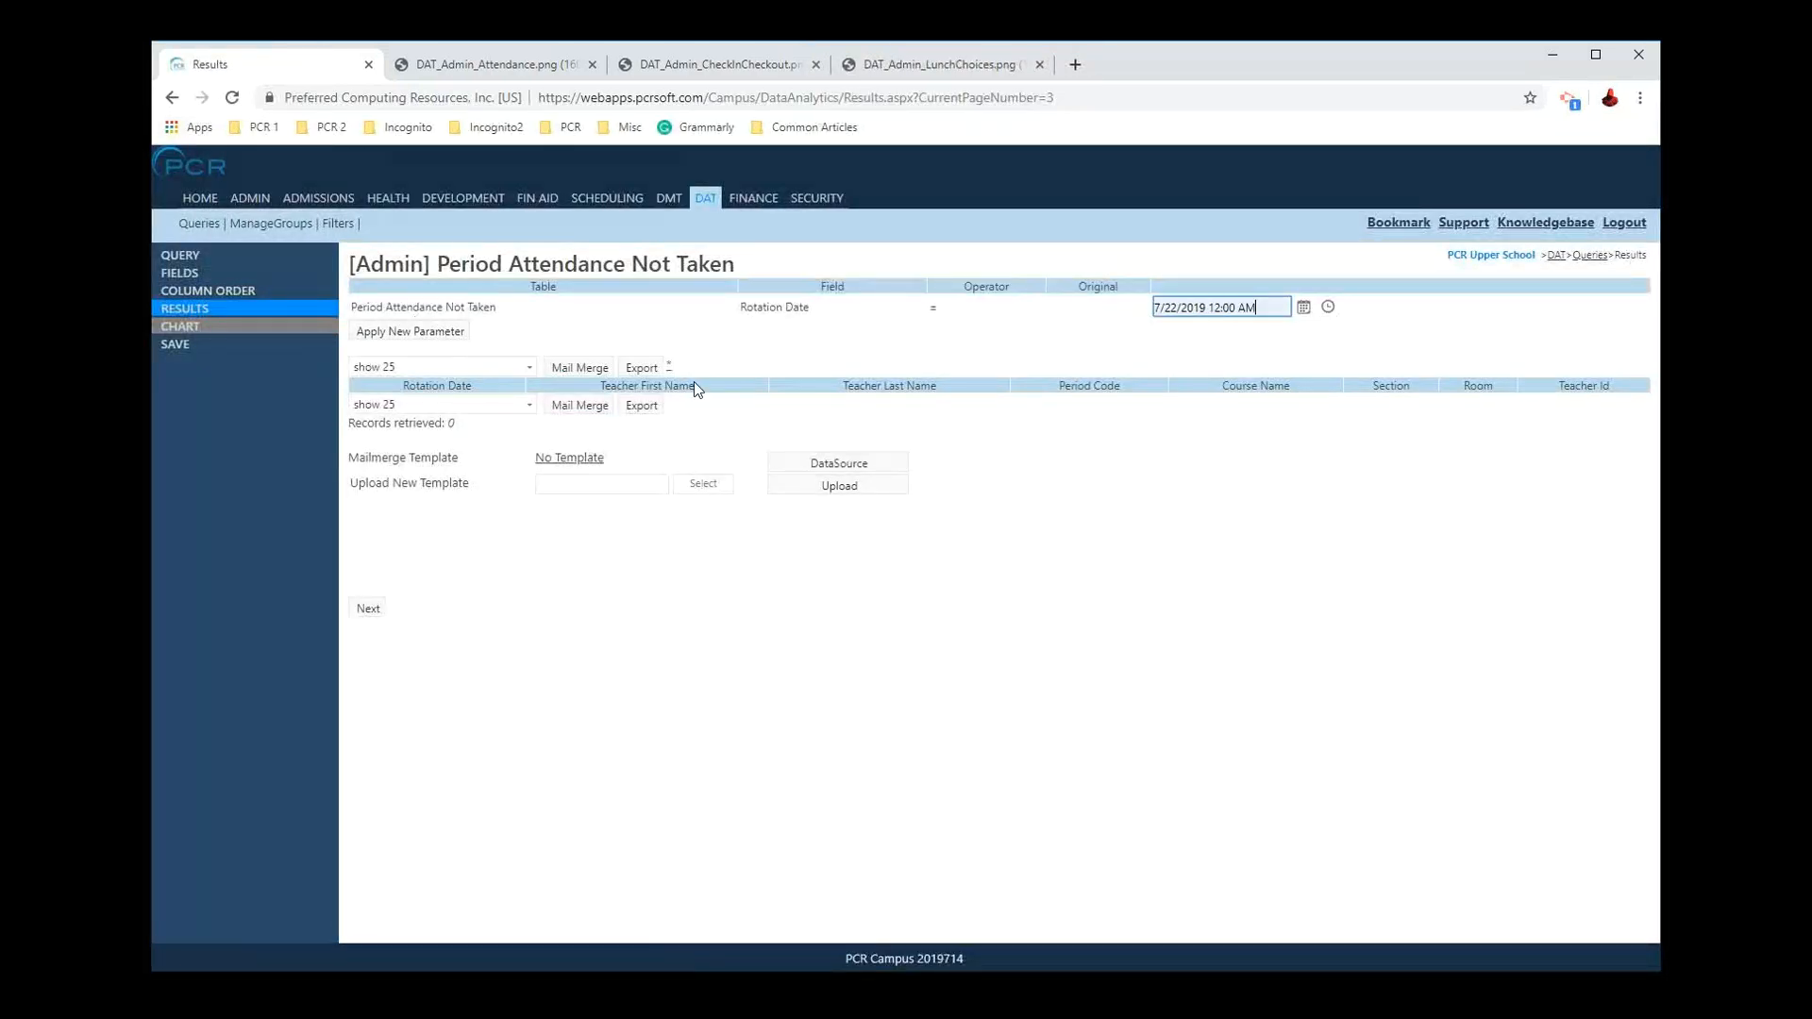
# Step: Delete the Rotation Date condition from the Period Attendance Not Taken table, save the table settings and run the query
pyautogui.click(179, 255)
pyautogui.click(449, 322)
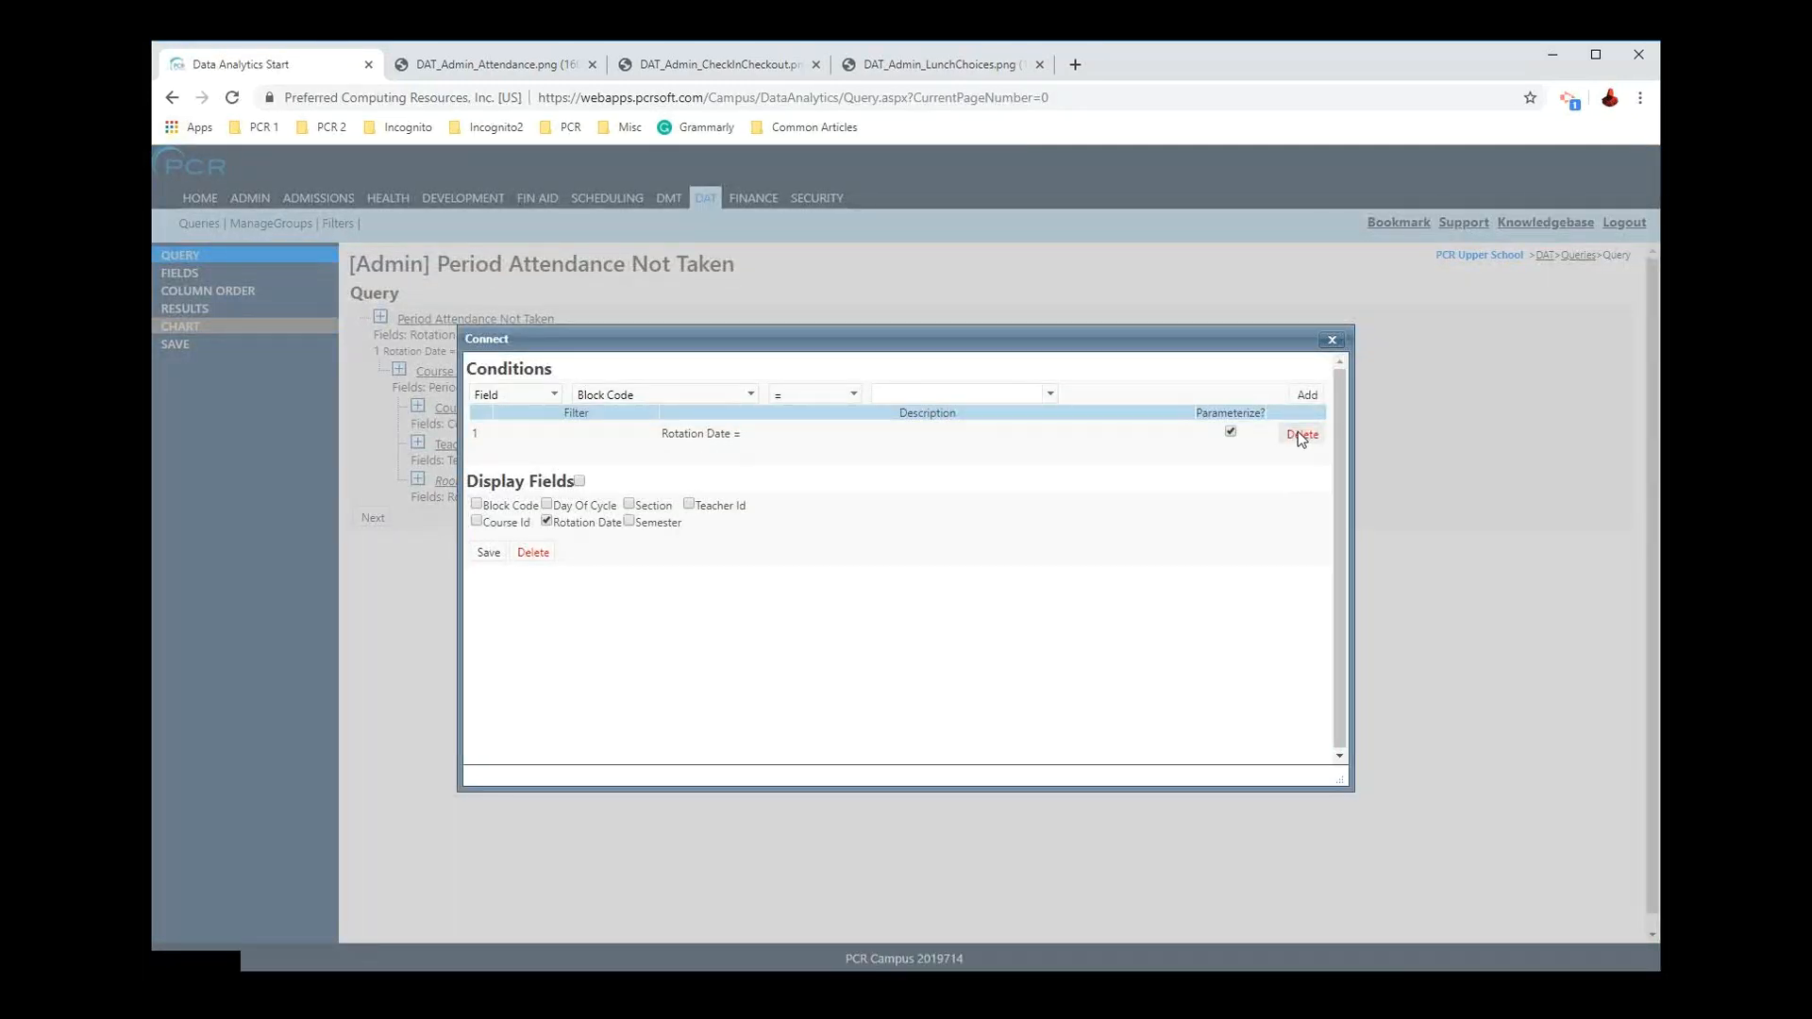
pyautogui.click(1300, 435)
pyautogui.click(488, 494)
pyautogui.click(228, 312)
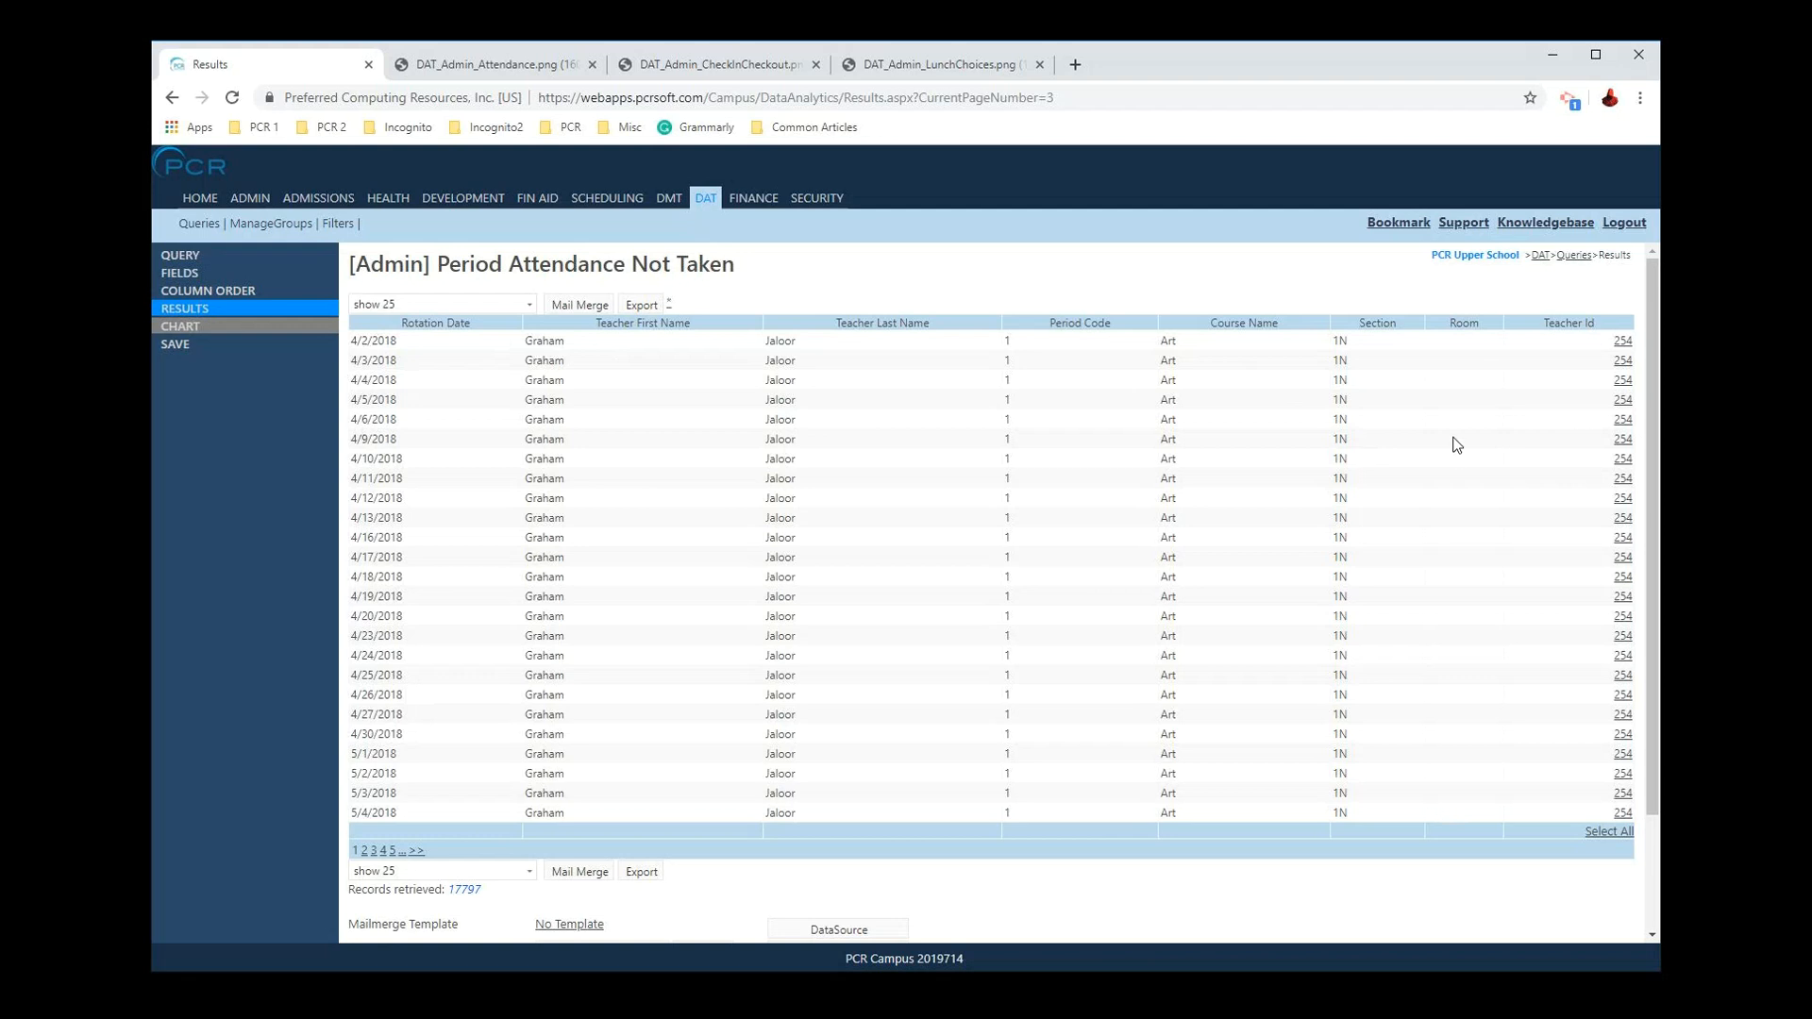
# Step: Compare the query's table structure with the table relationships in the DAT_Admin_Attendance.png diagram, ending on the query structure
pyautogui.click(219, 259)
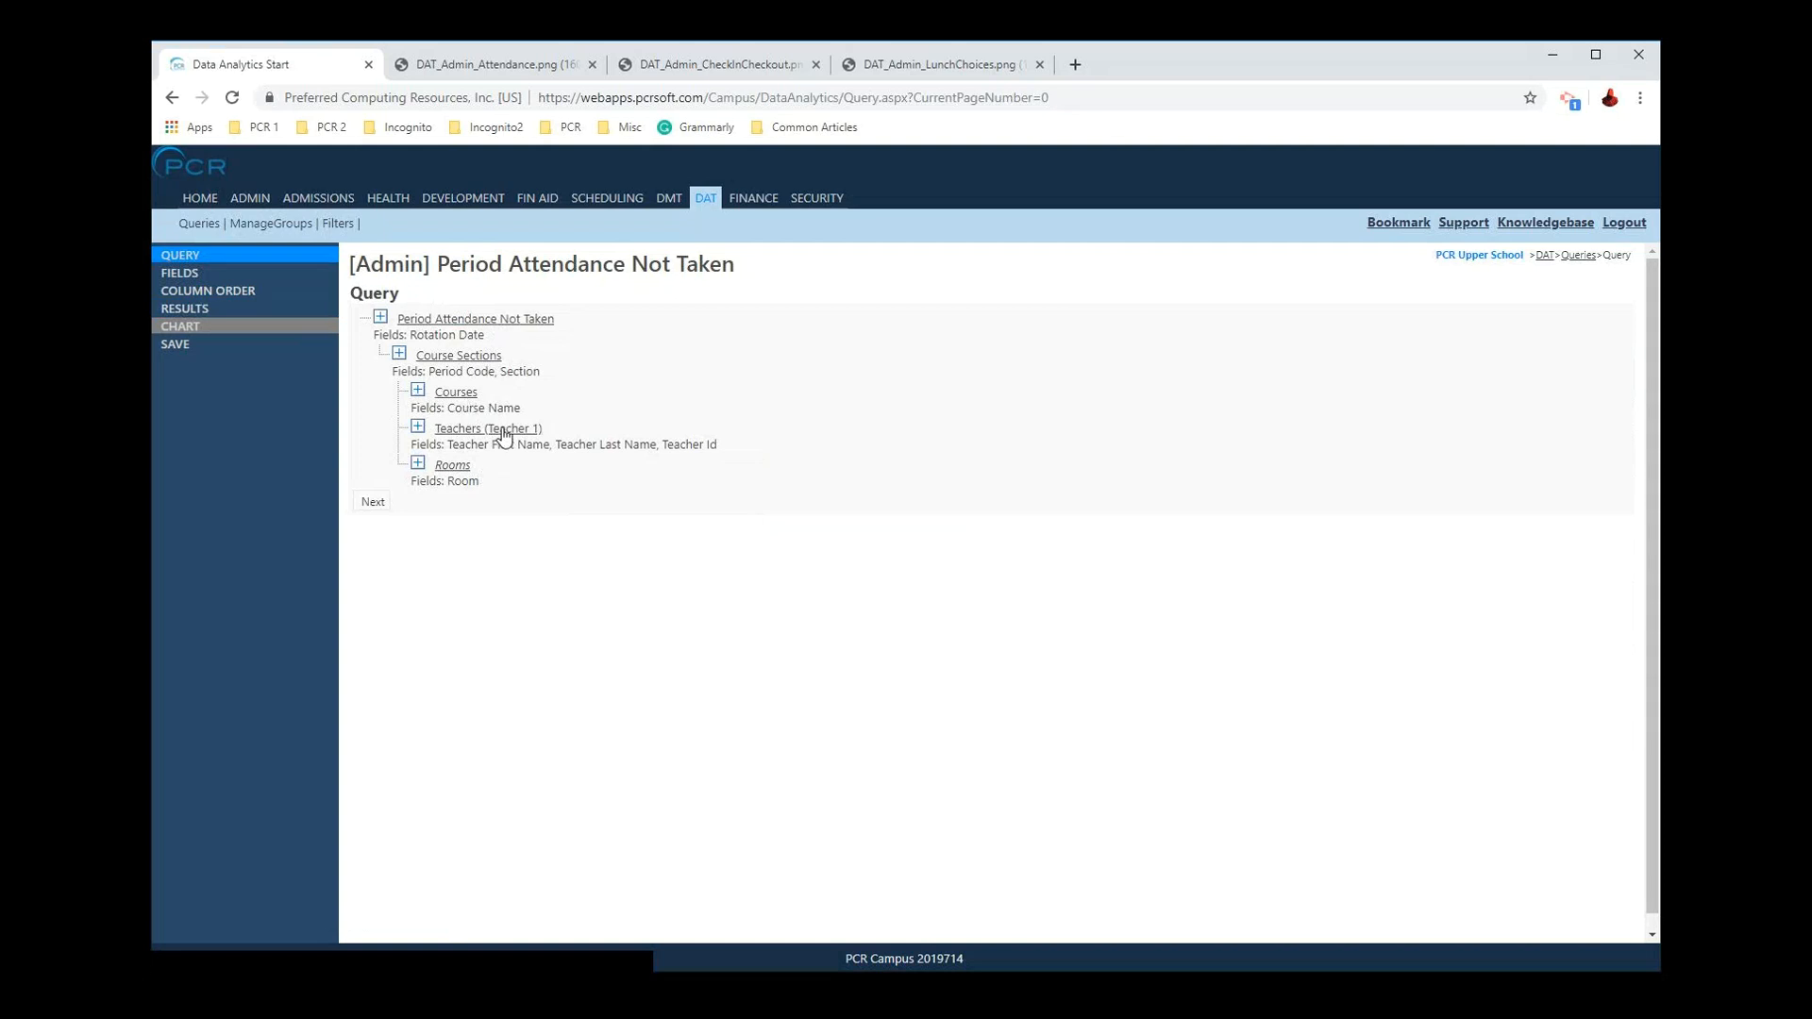
pyautogui.click(472, 63)
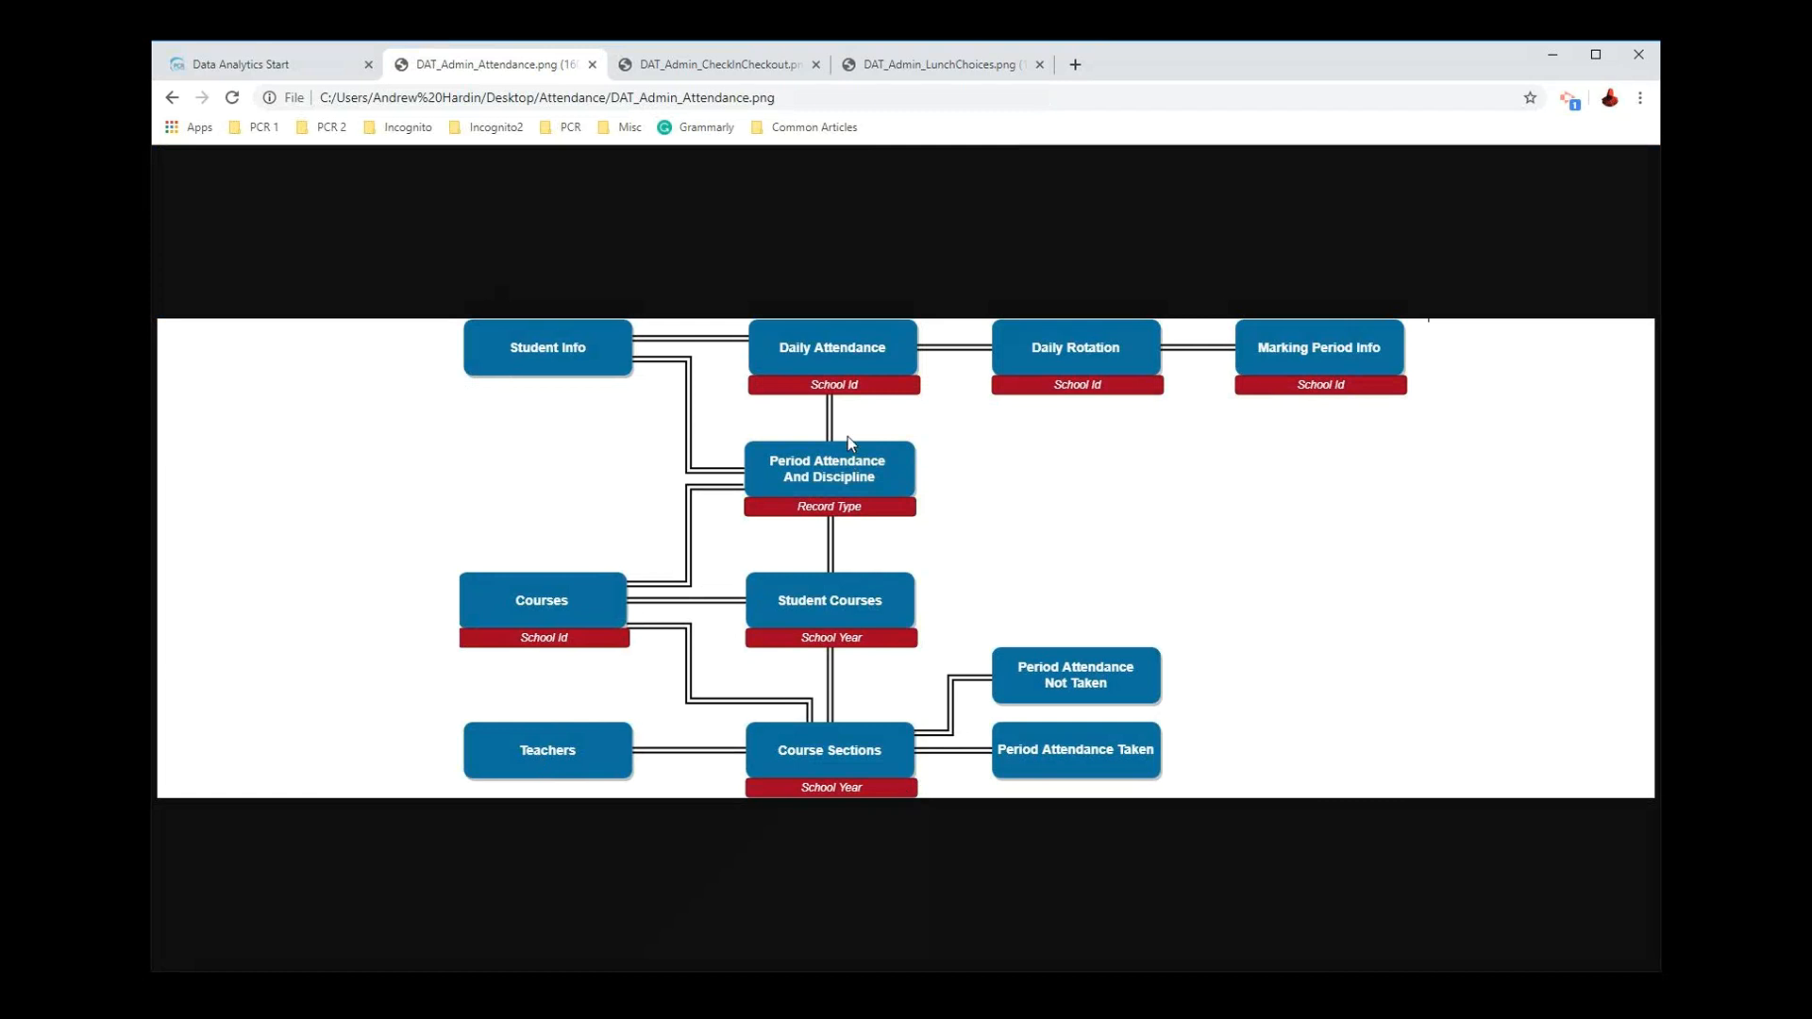
pyautogui.click(224, 71)
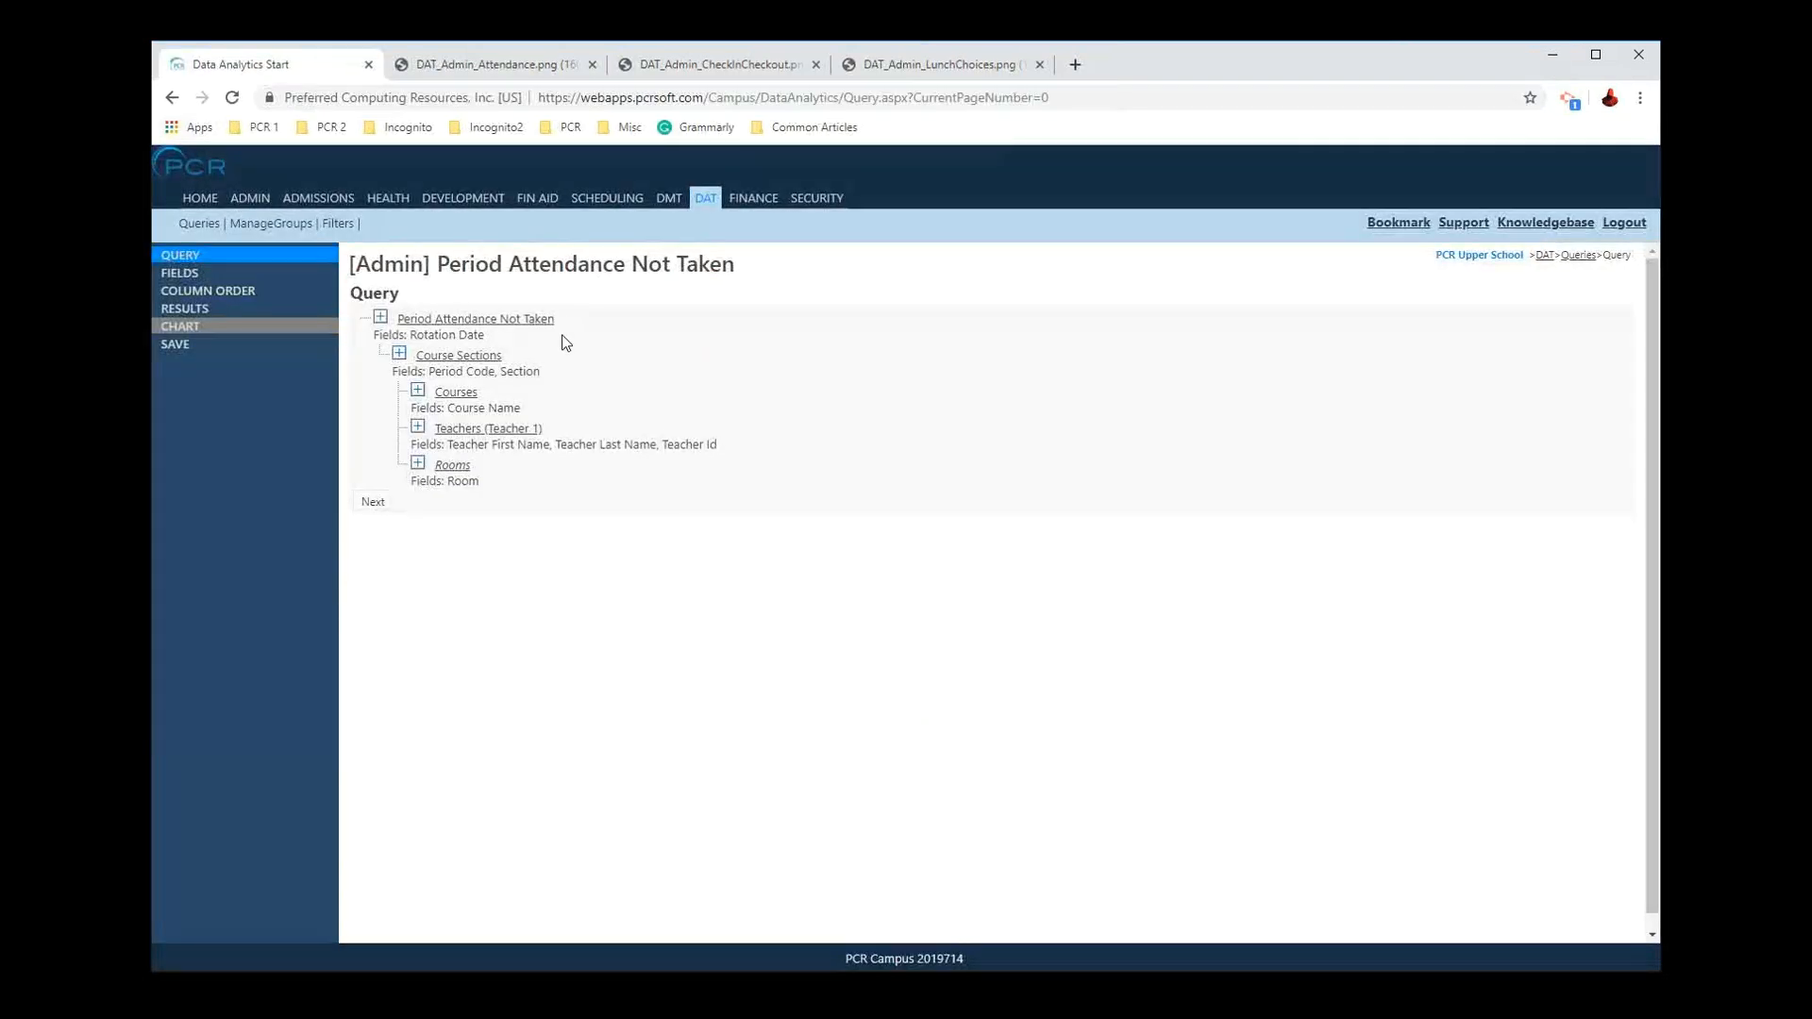
pyautogui.click(530, 70)
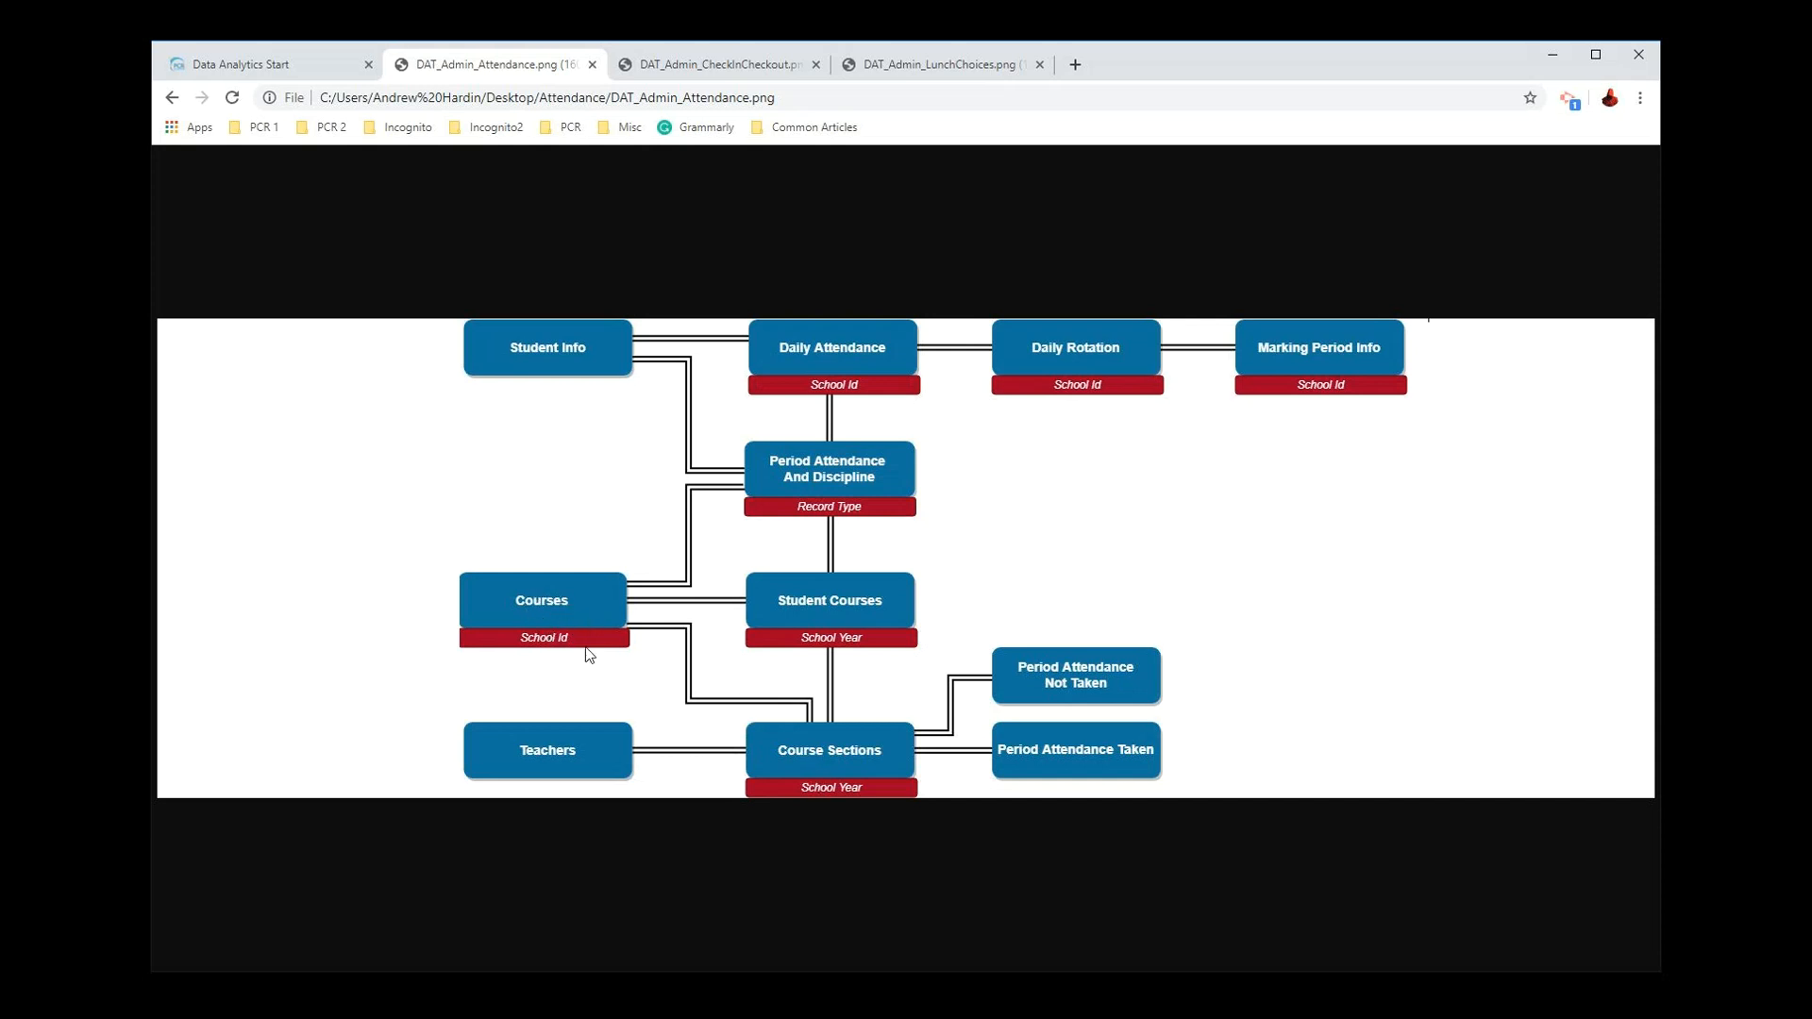
pyautogui.click(280, 71)
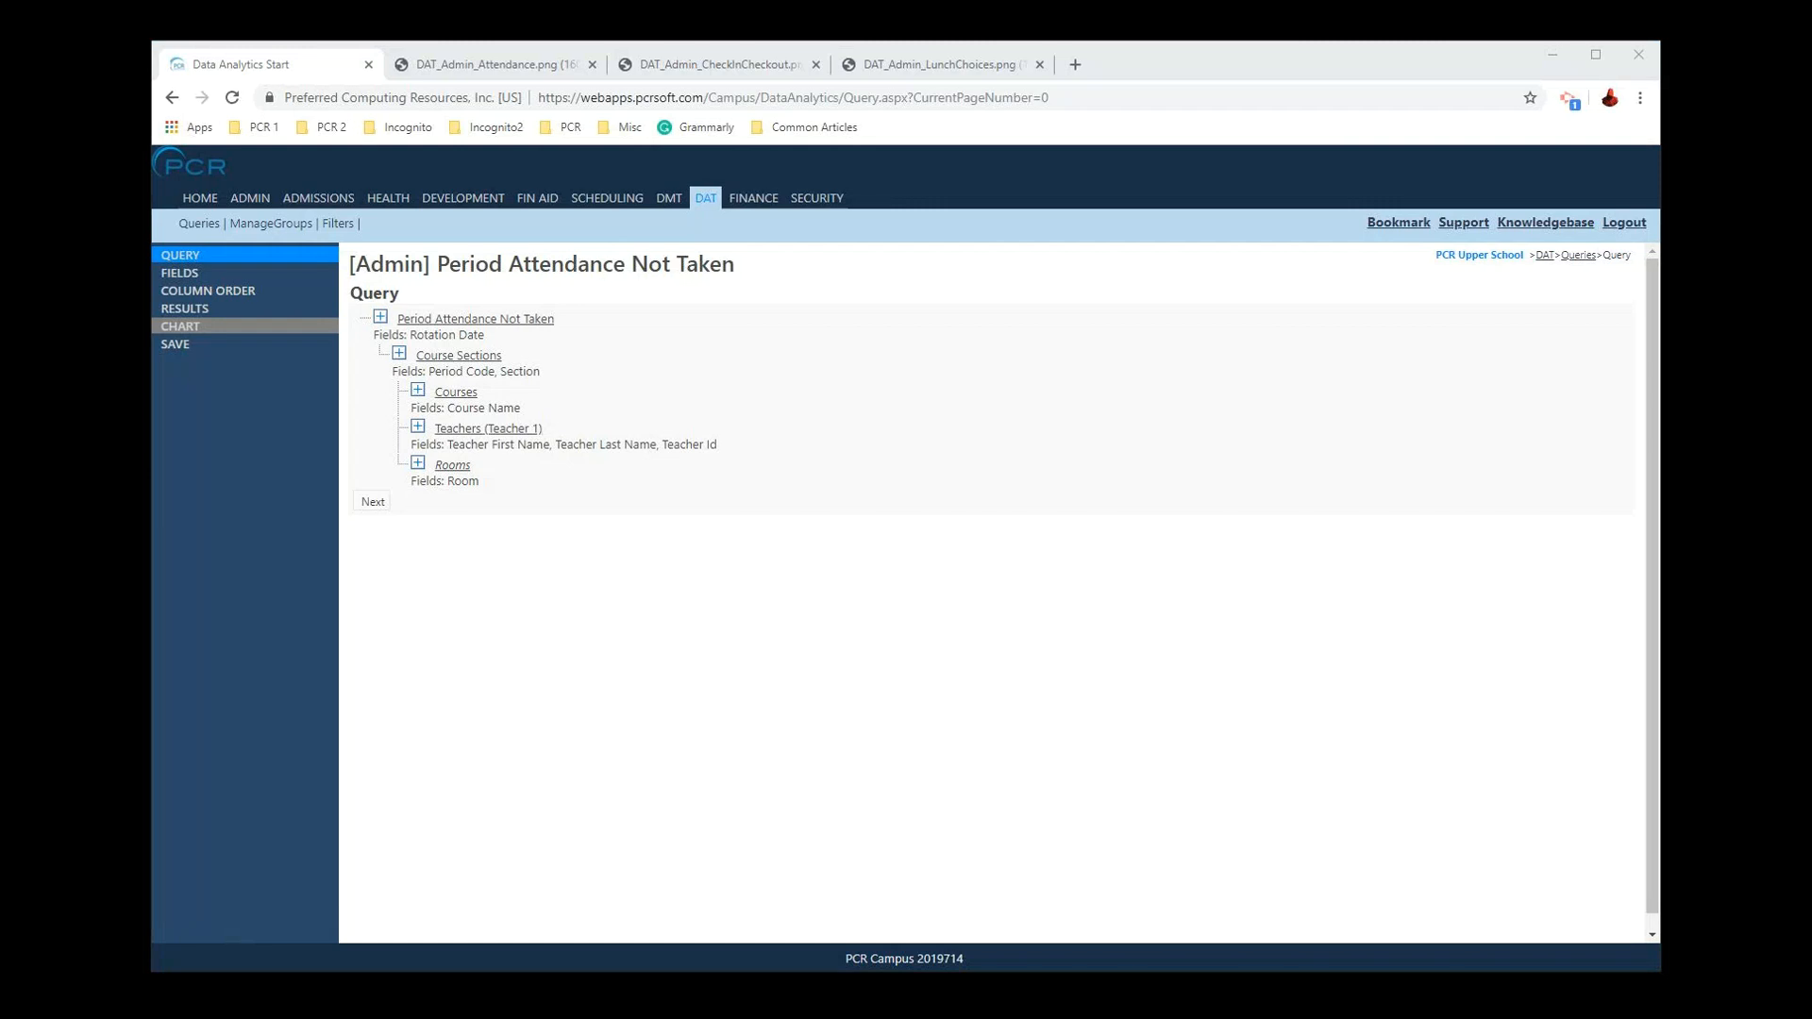
# Step: Add and save a condition on the Courses table limiting School Id to School Division PCR Upper School (1)
pyautogui.click(455, 393)
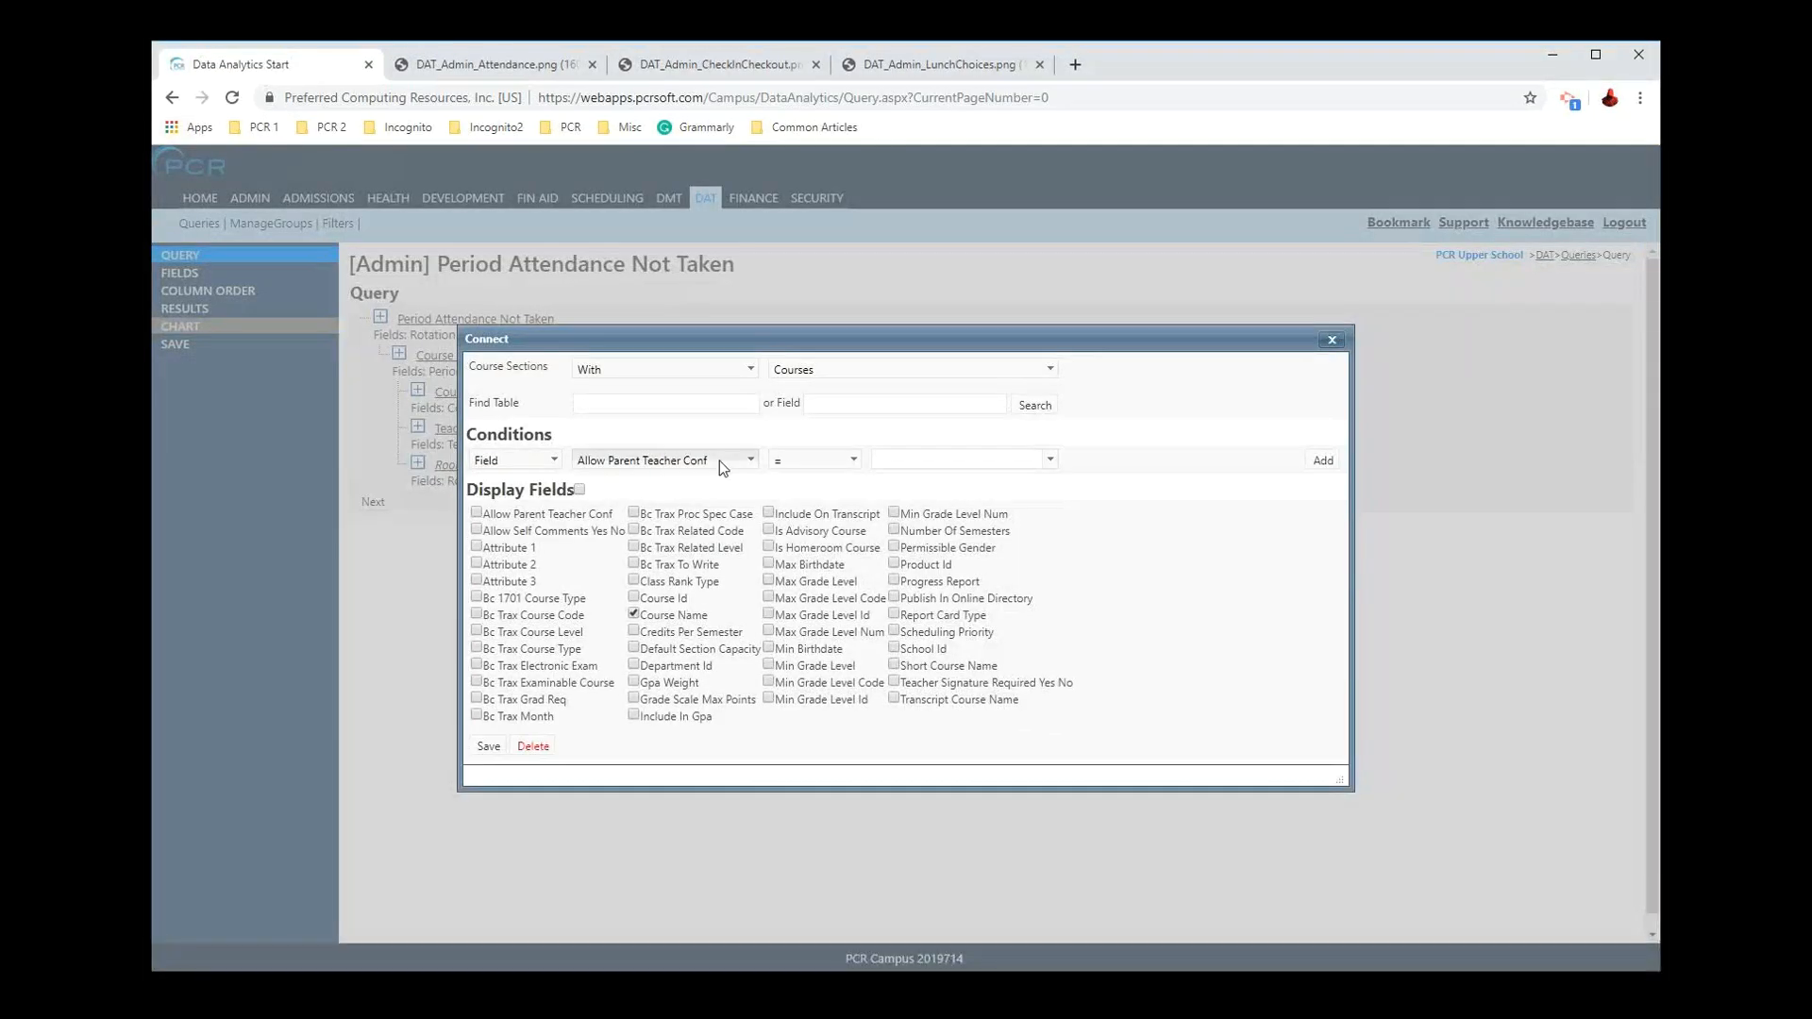
pyautogui.click(717, 461)
pyautogui.scroll(-5, 667, 789)
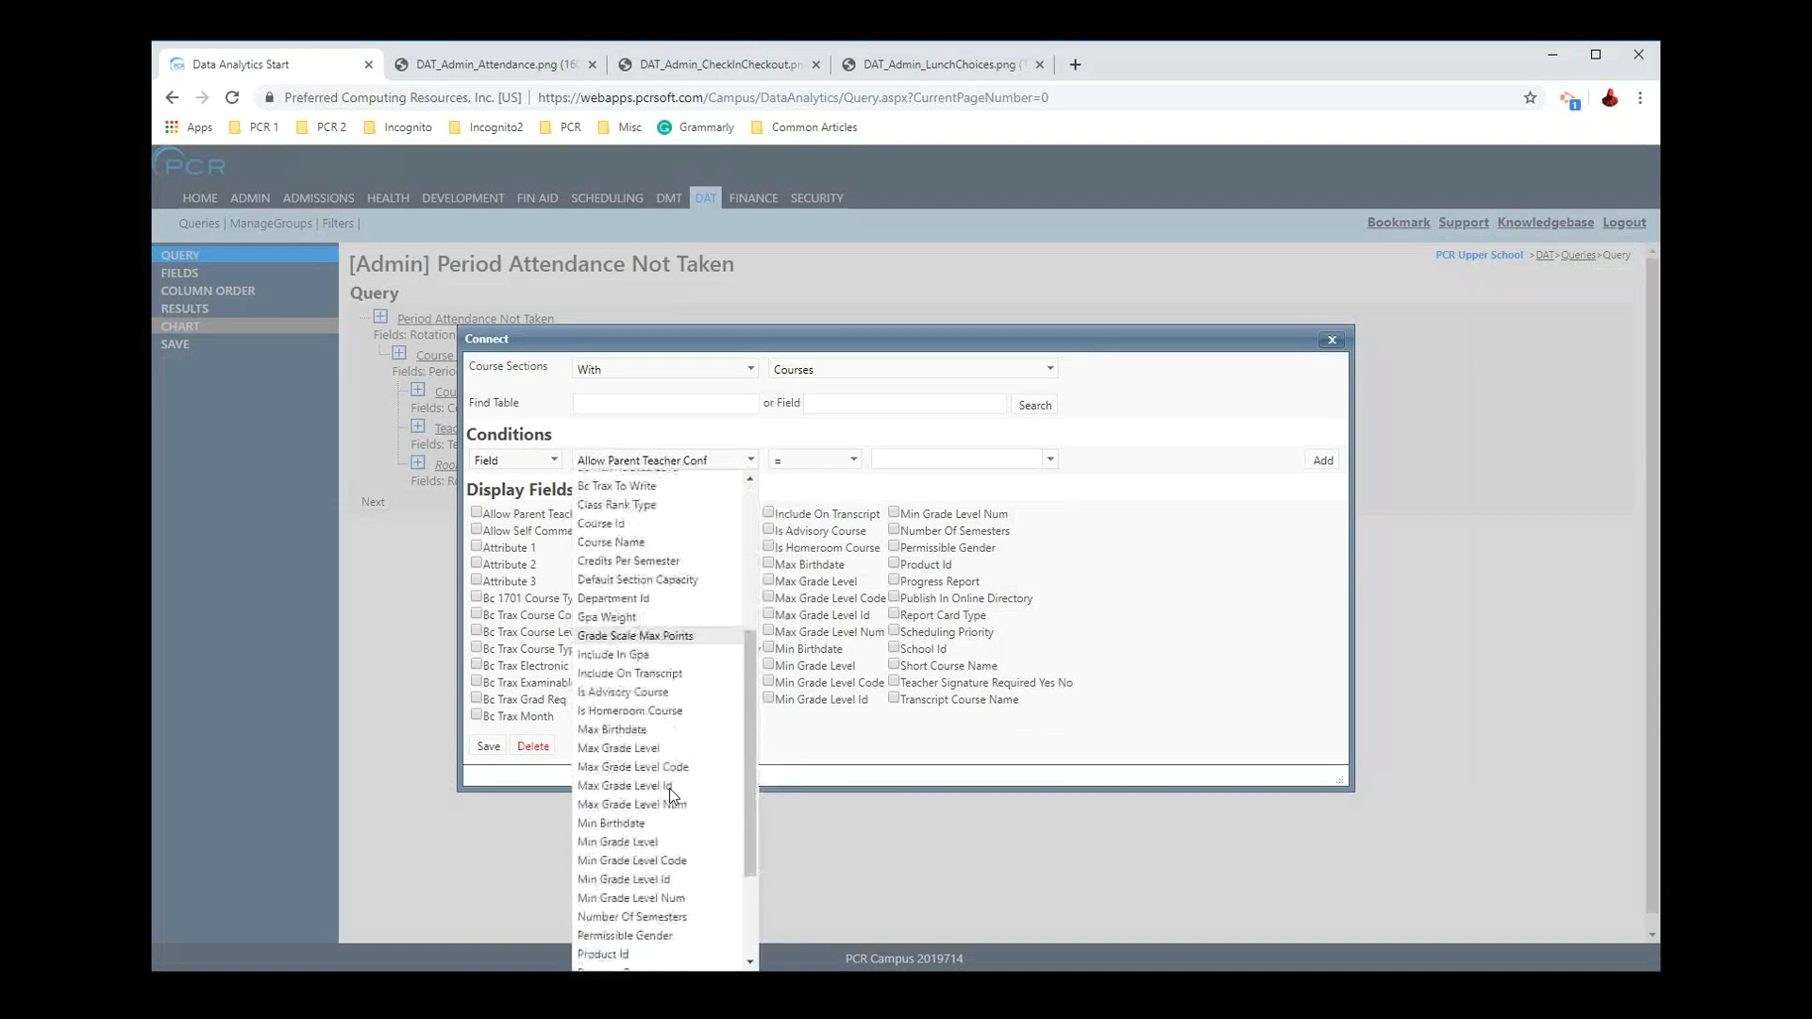
pyautogui.click(642, 891)
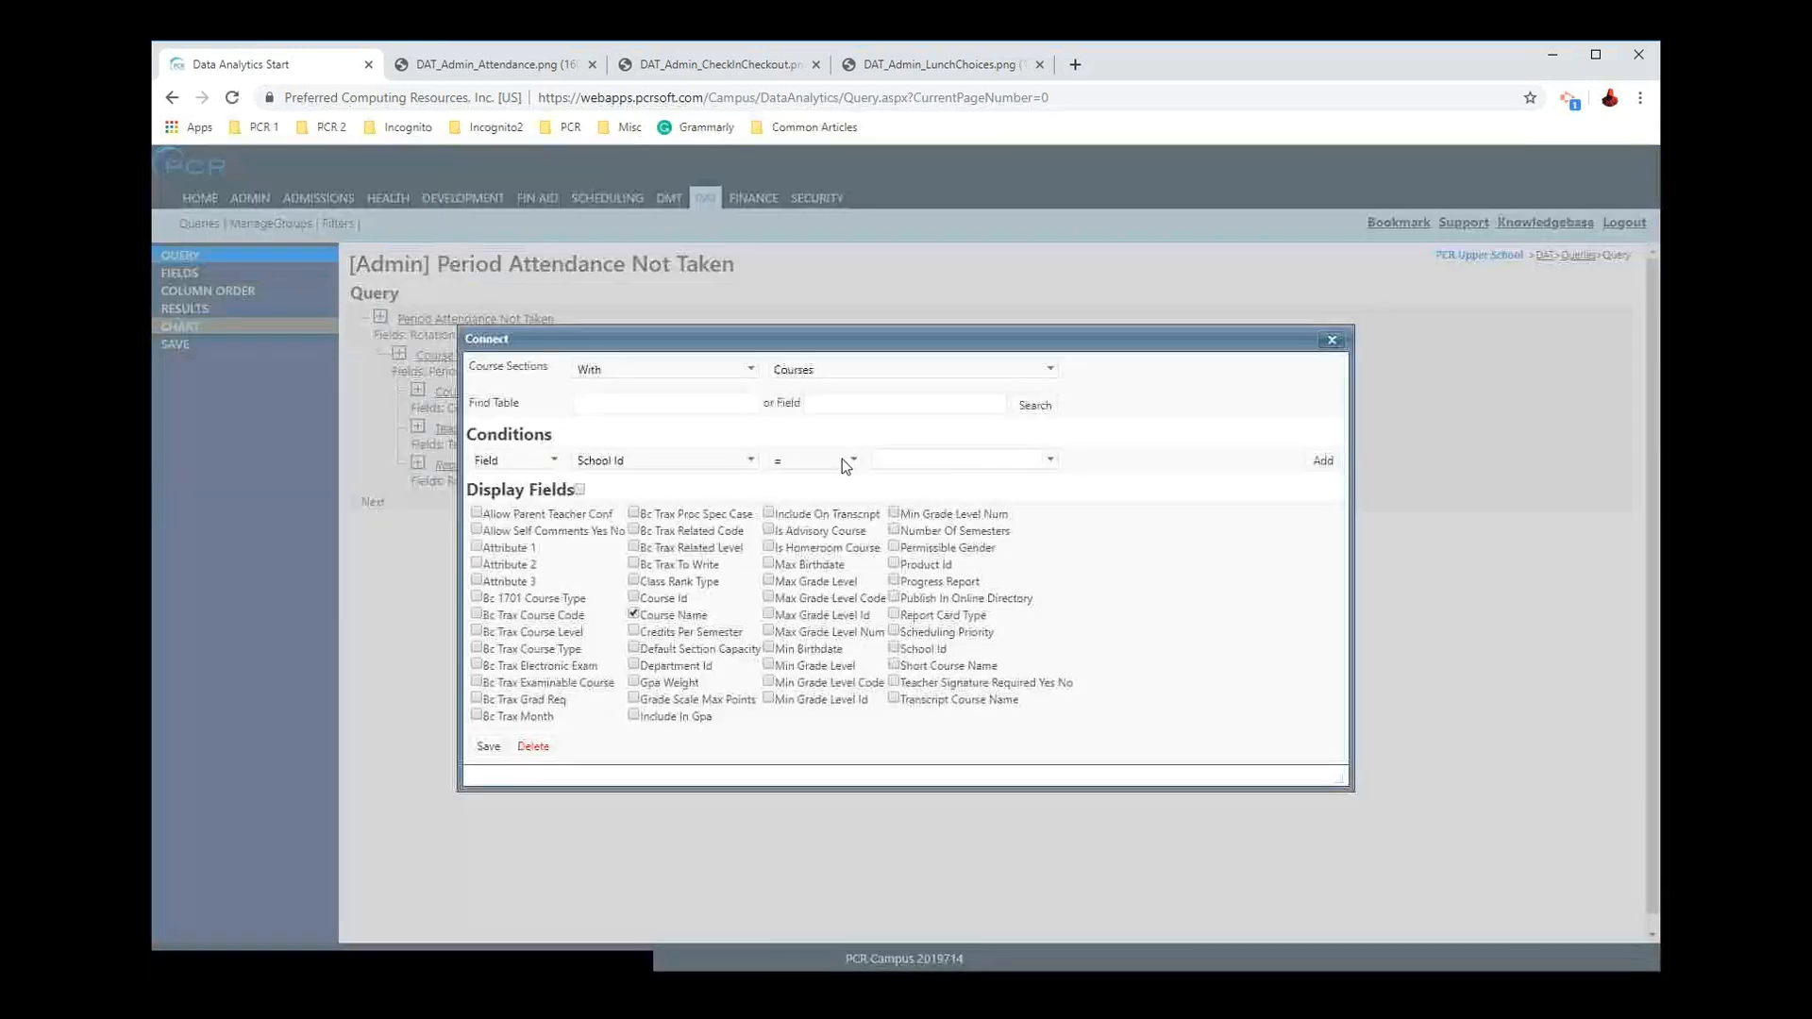
pyautogui.click(842, 459)
pyautogui.click(811, 749)
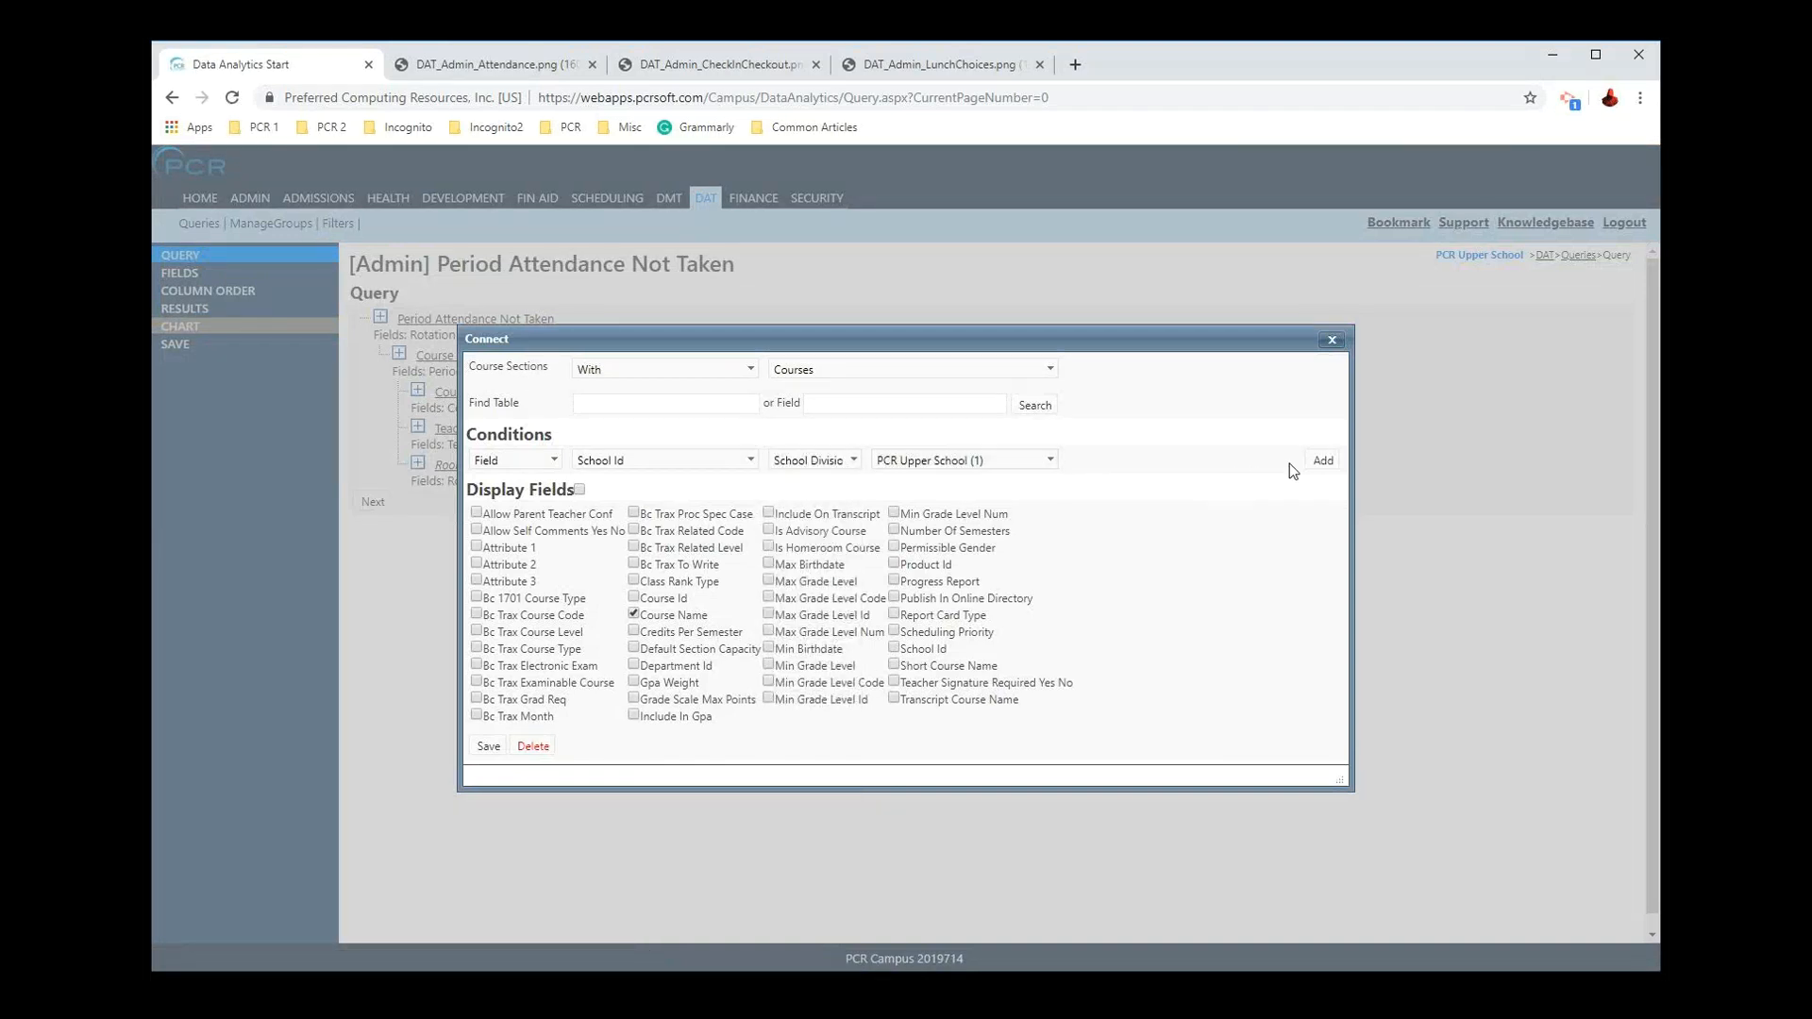
pyautogui.click(1324, 460)
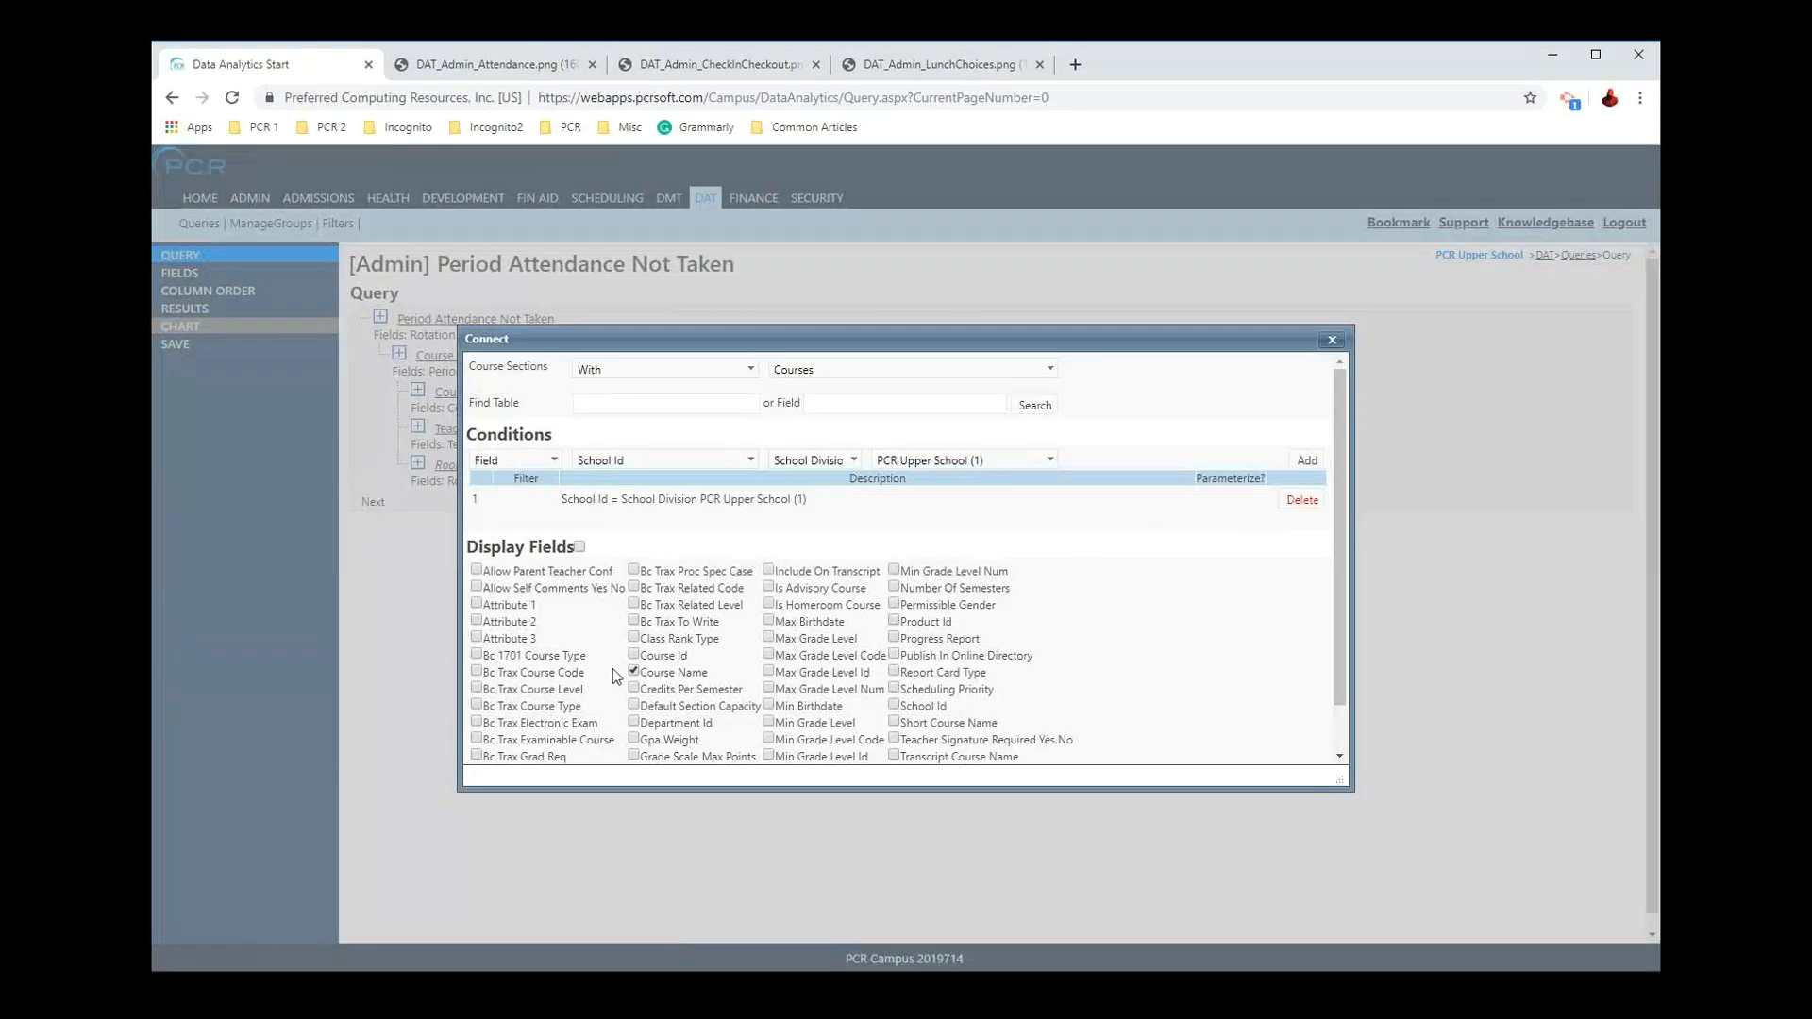
pyautogui.scroll(-1, 567, 708)
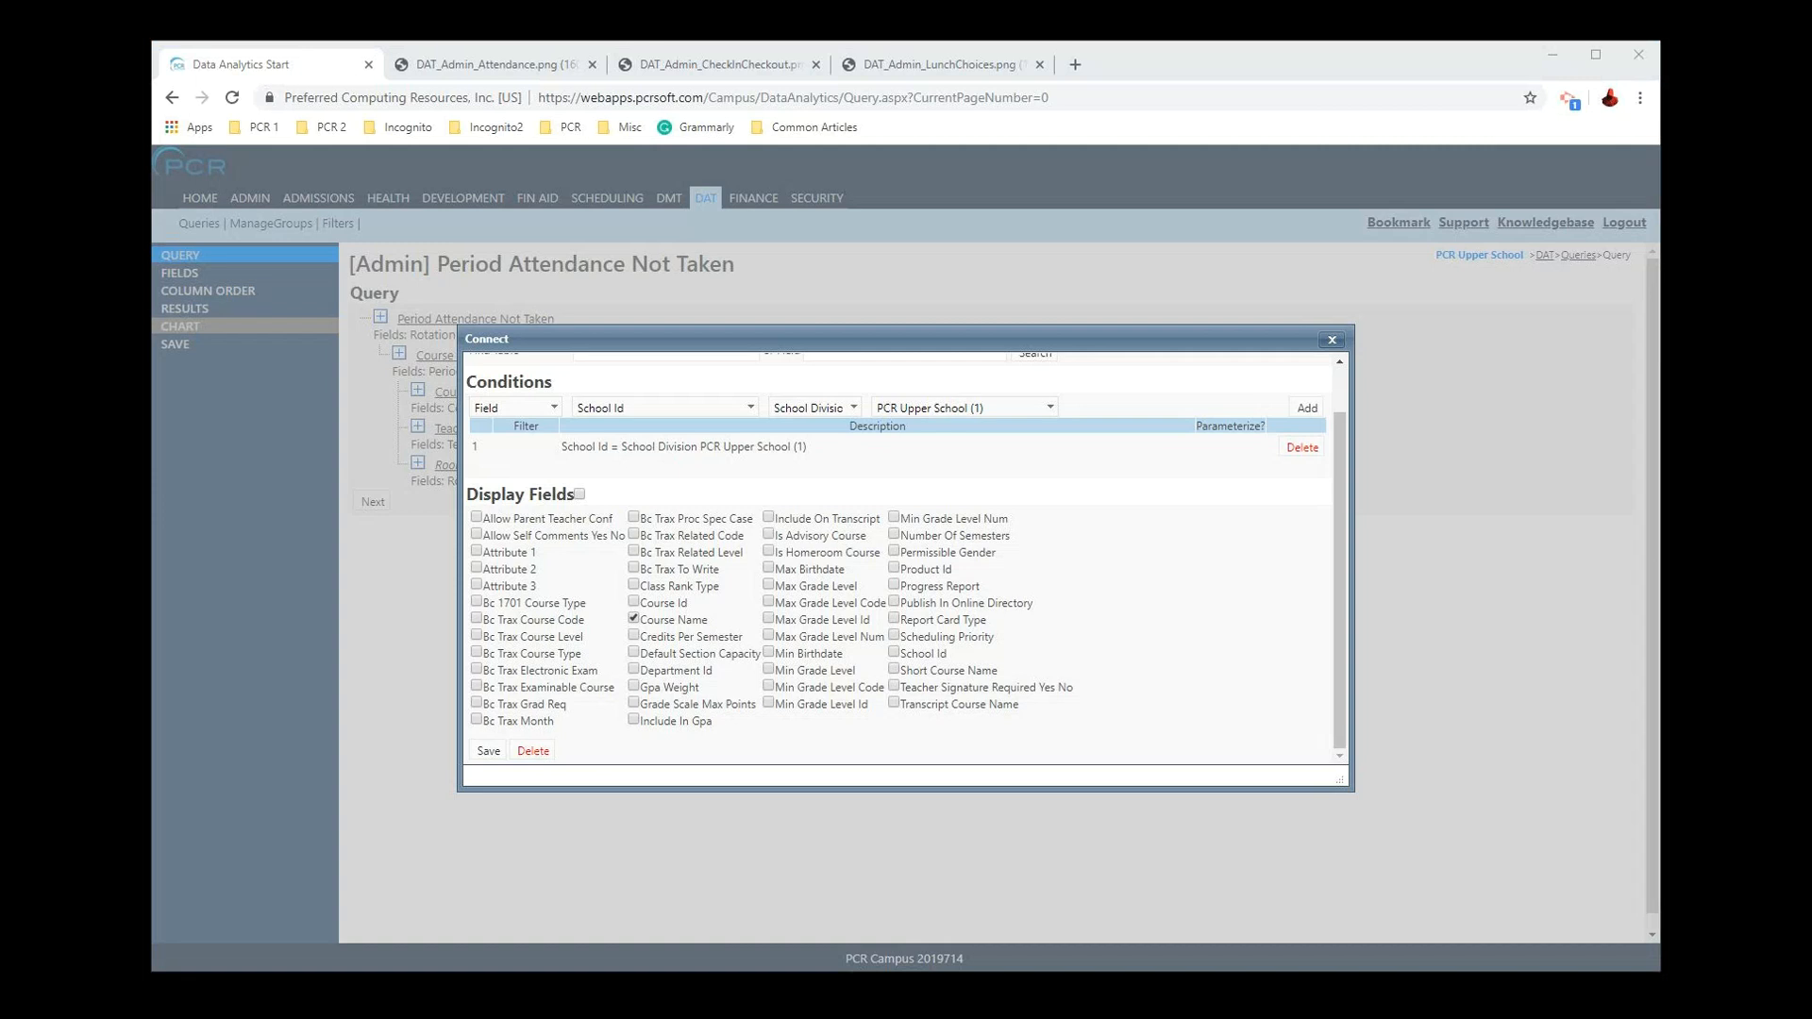
pyautogui.click(487, 751)
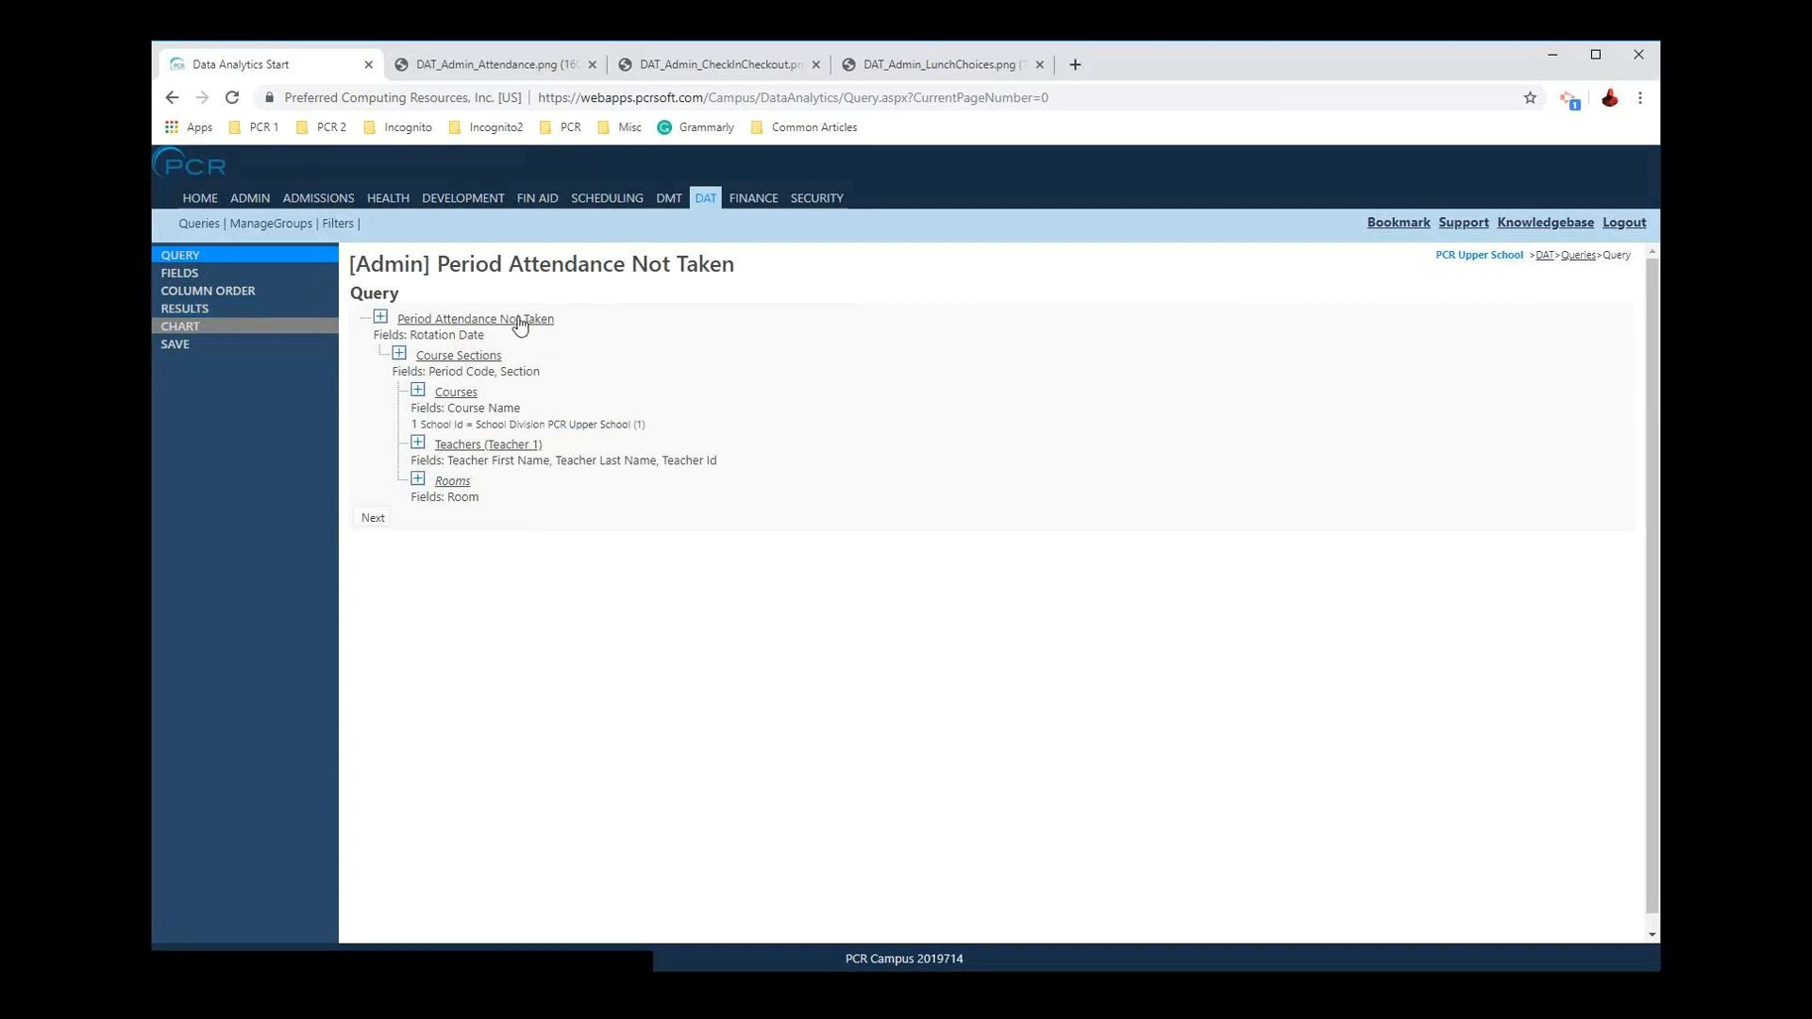
# Step: Add and save a condition on the Period Attendance Not Taken table setting Rotation Date to Today
pyautogui.click(464, 322)
pyautogui.click(682, 392)
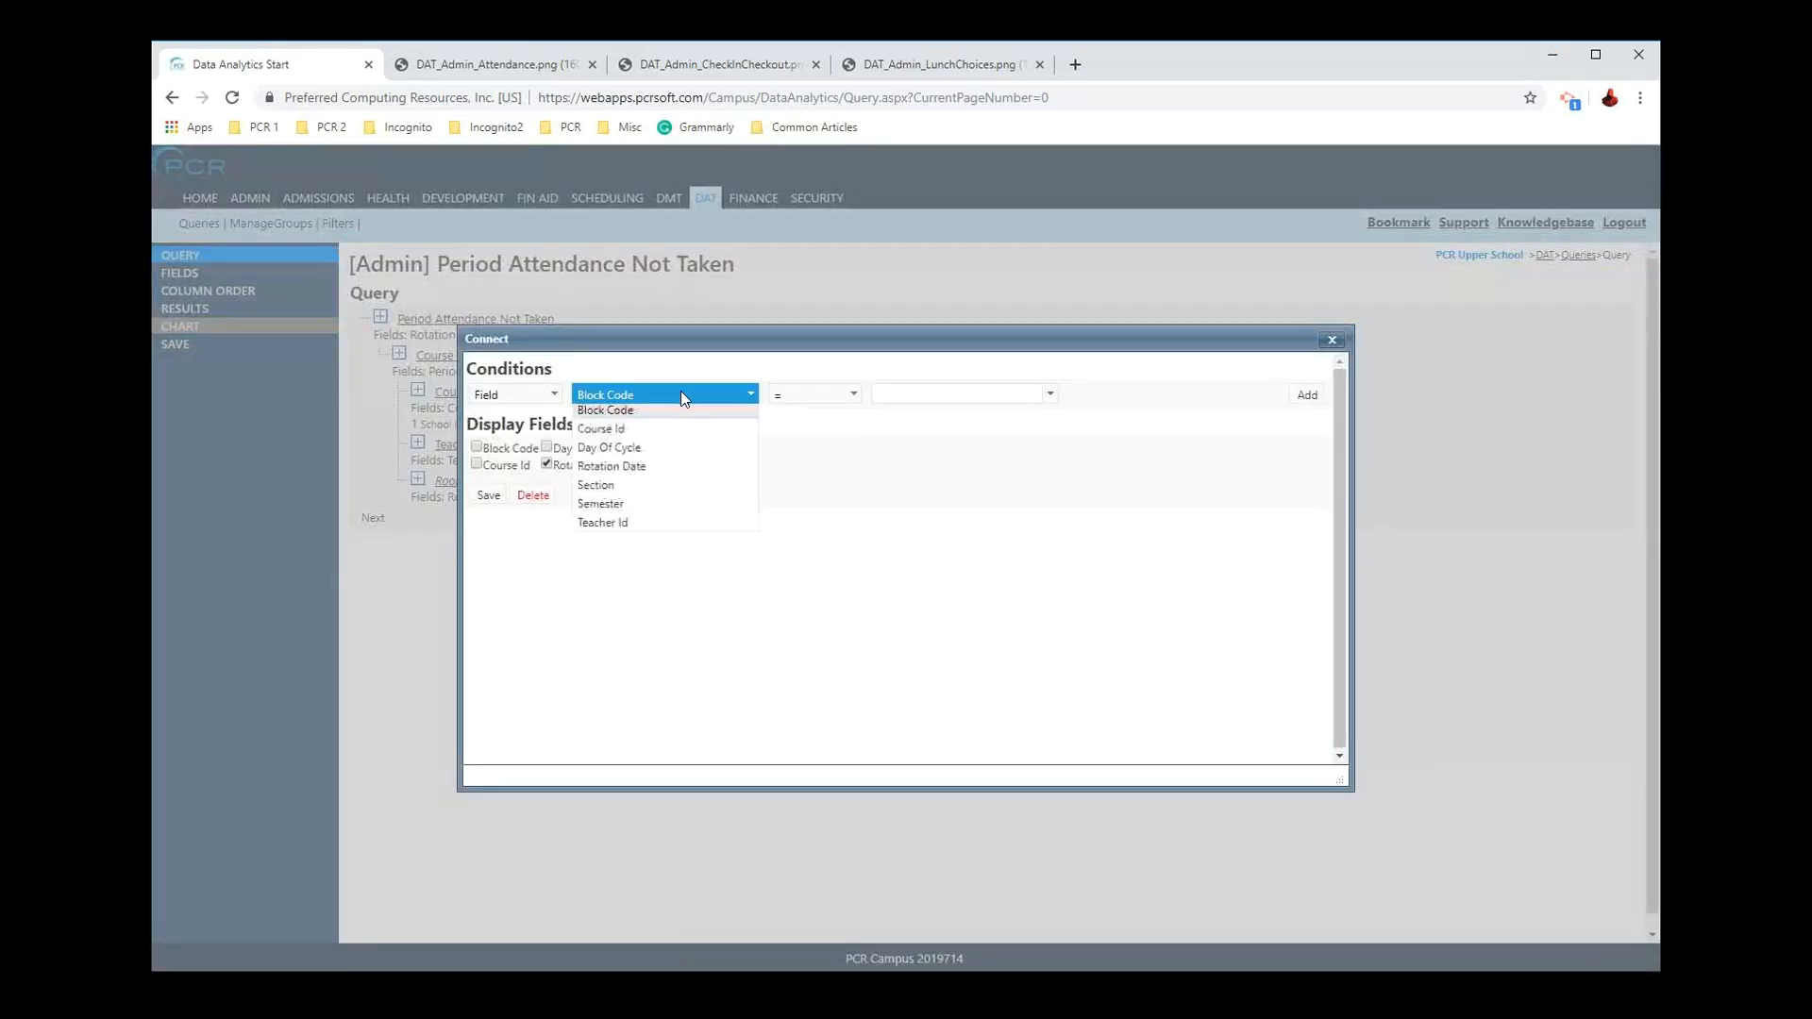
pyautogui.click(649, 475)
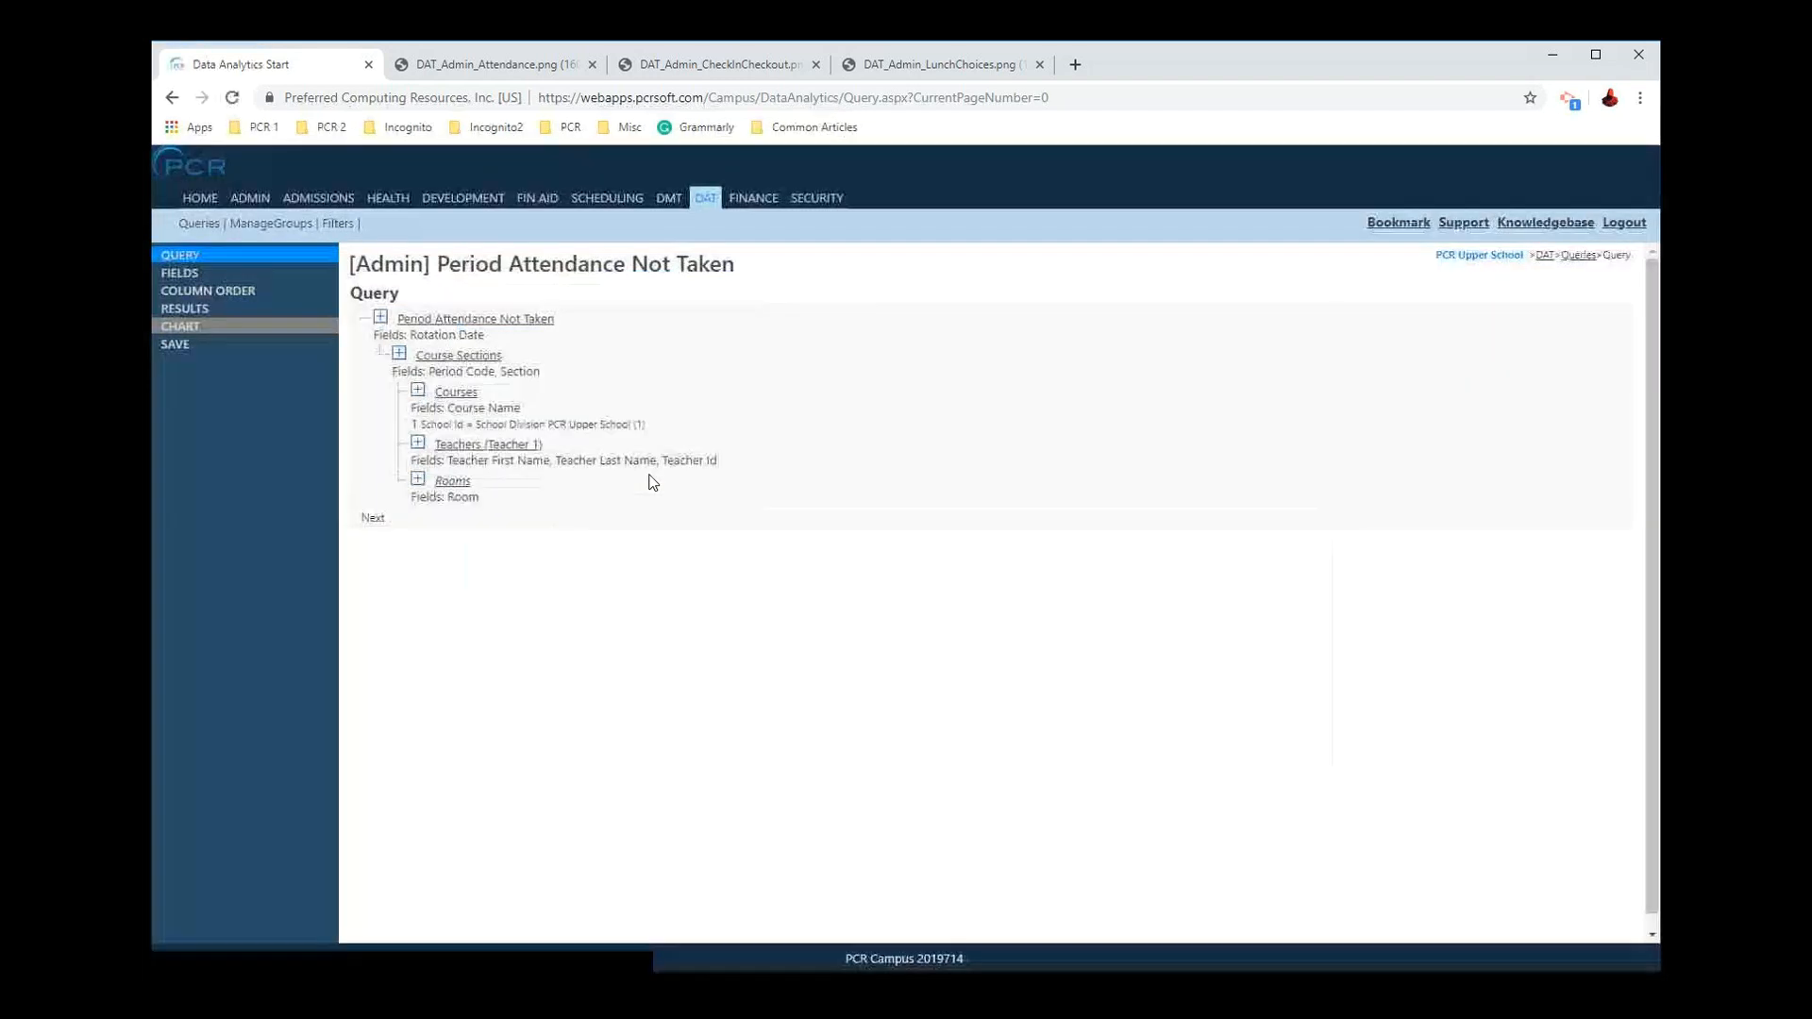
pyautogui.click(842, 396)
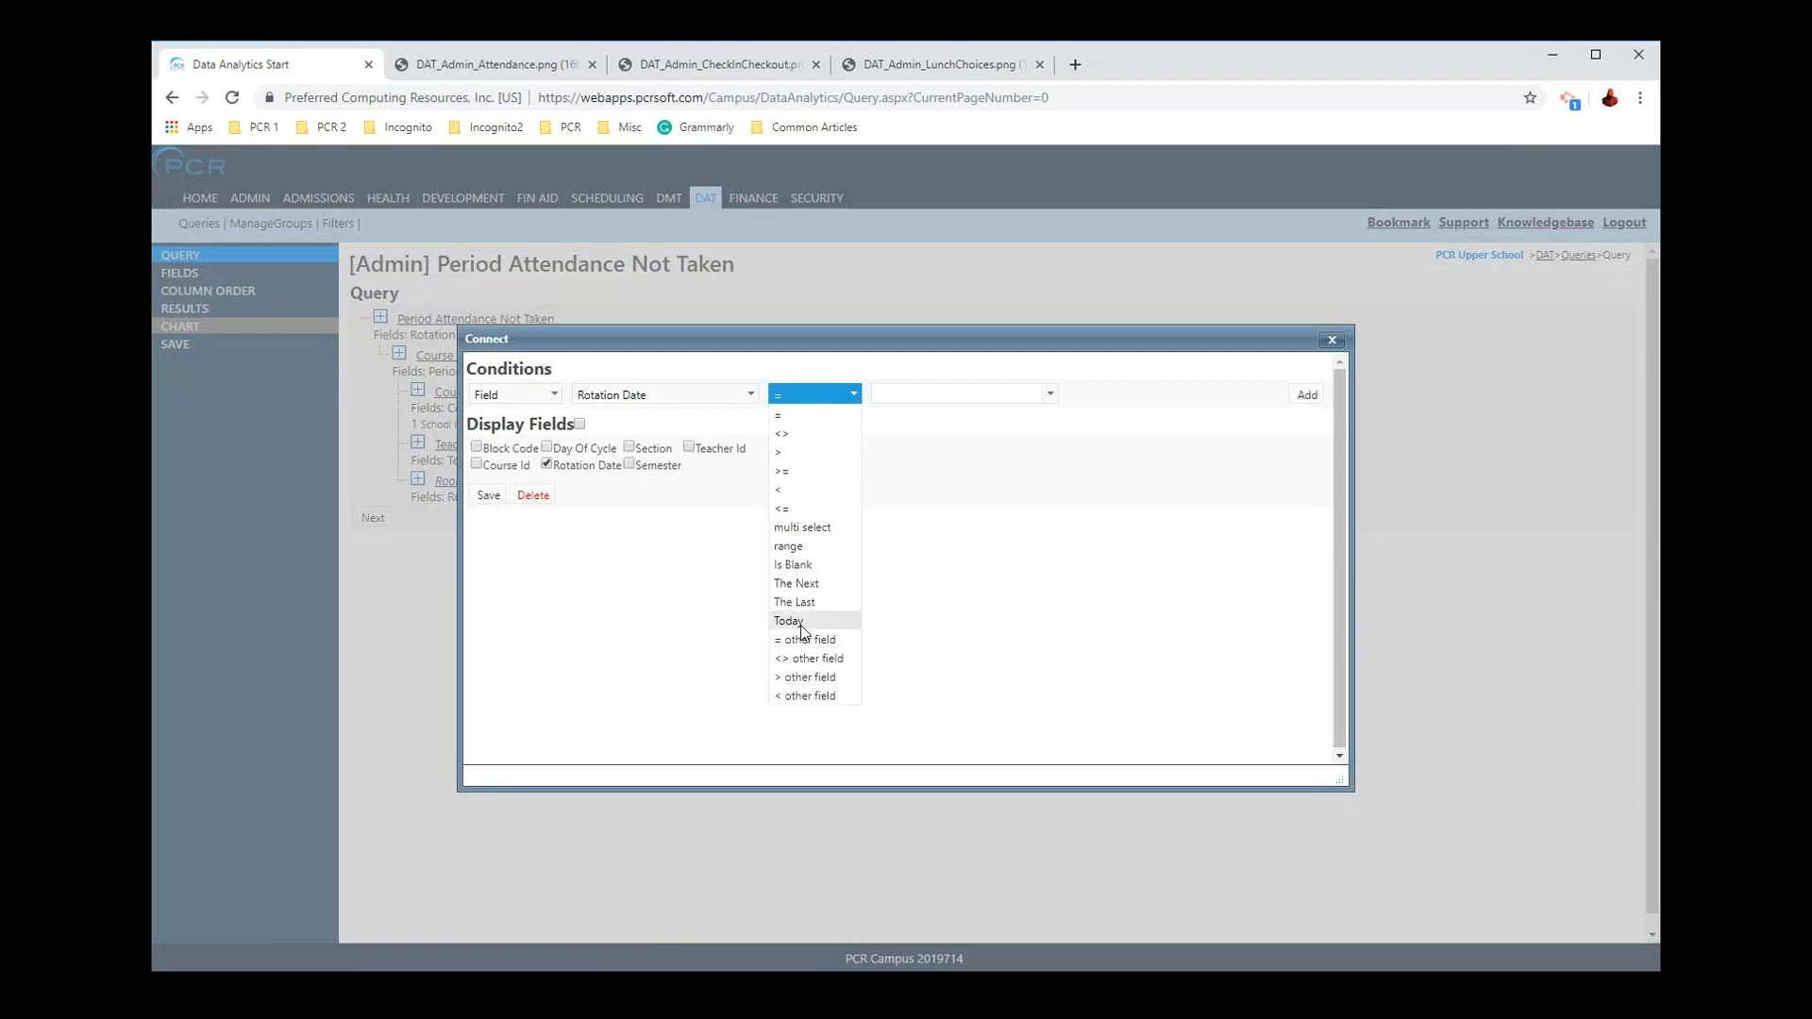
pyautogui.click(794, 622)
pyautogui.click(834, 390)
pyautogui.click(807, 623)
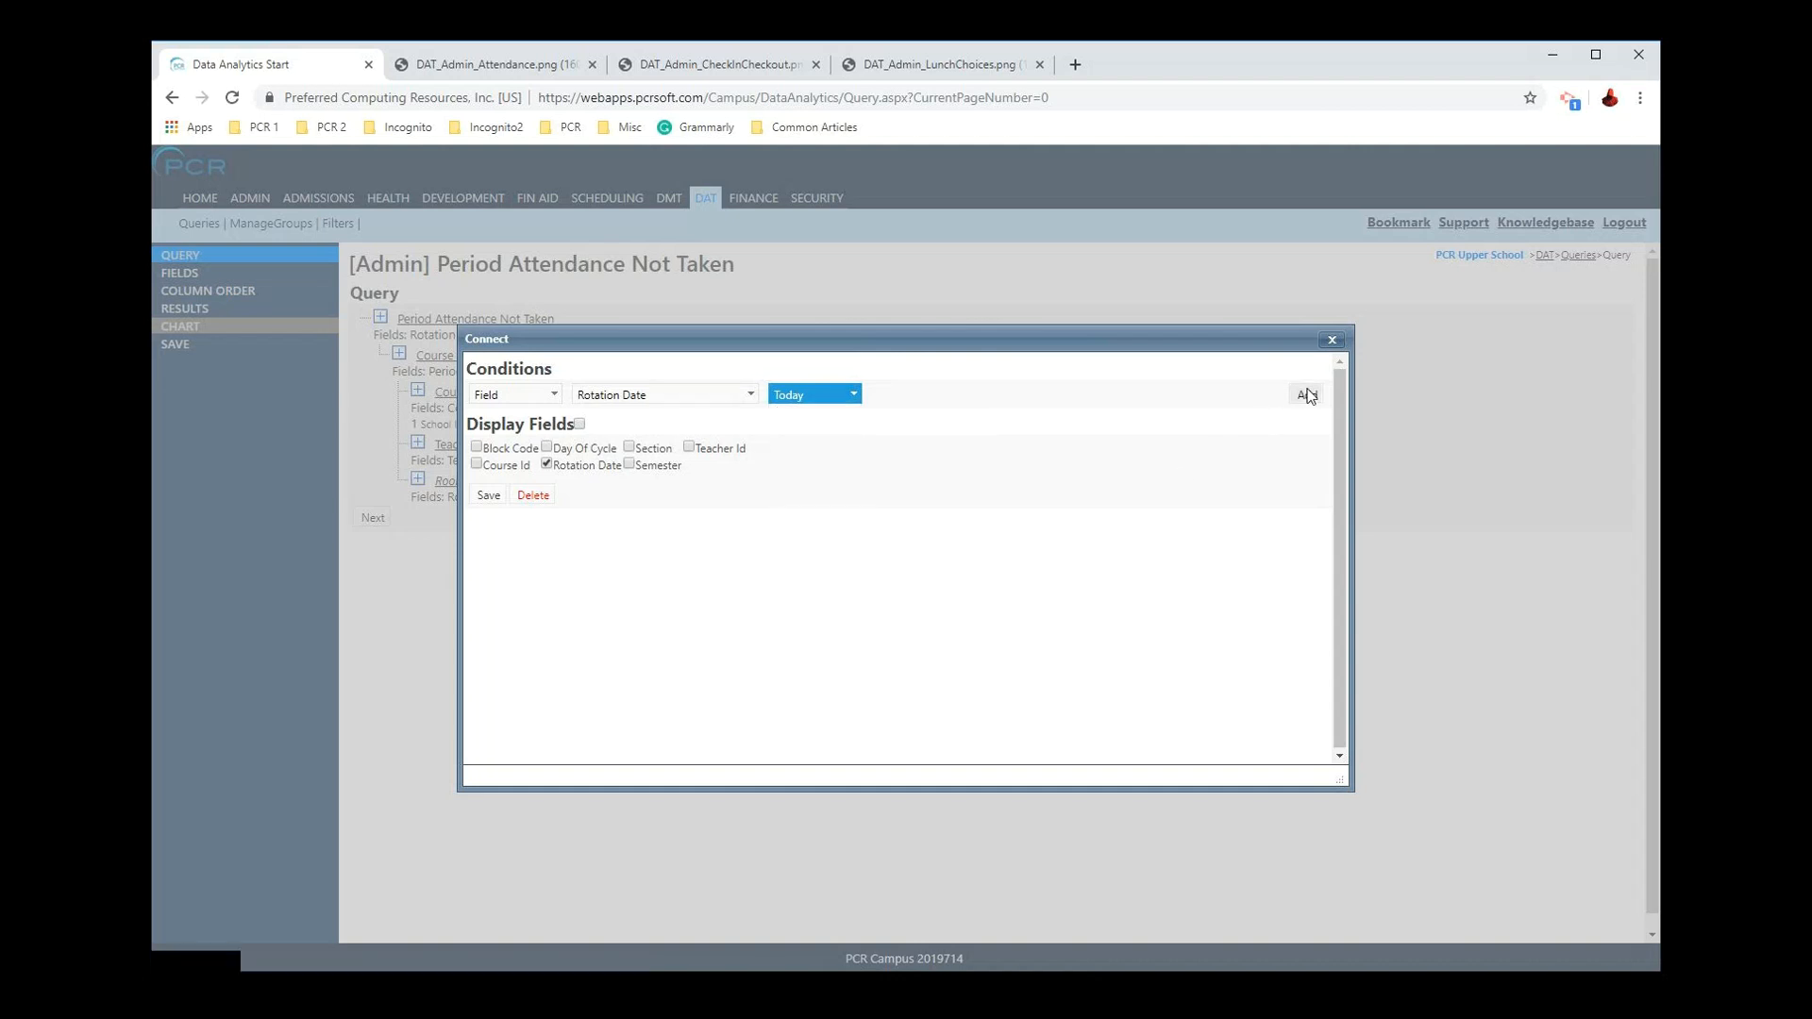
pyautogui.click(1307, 394)
pyautogui.click(491, 553)
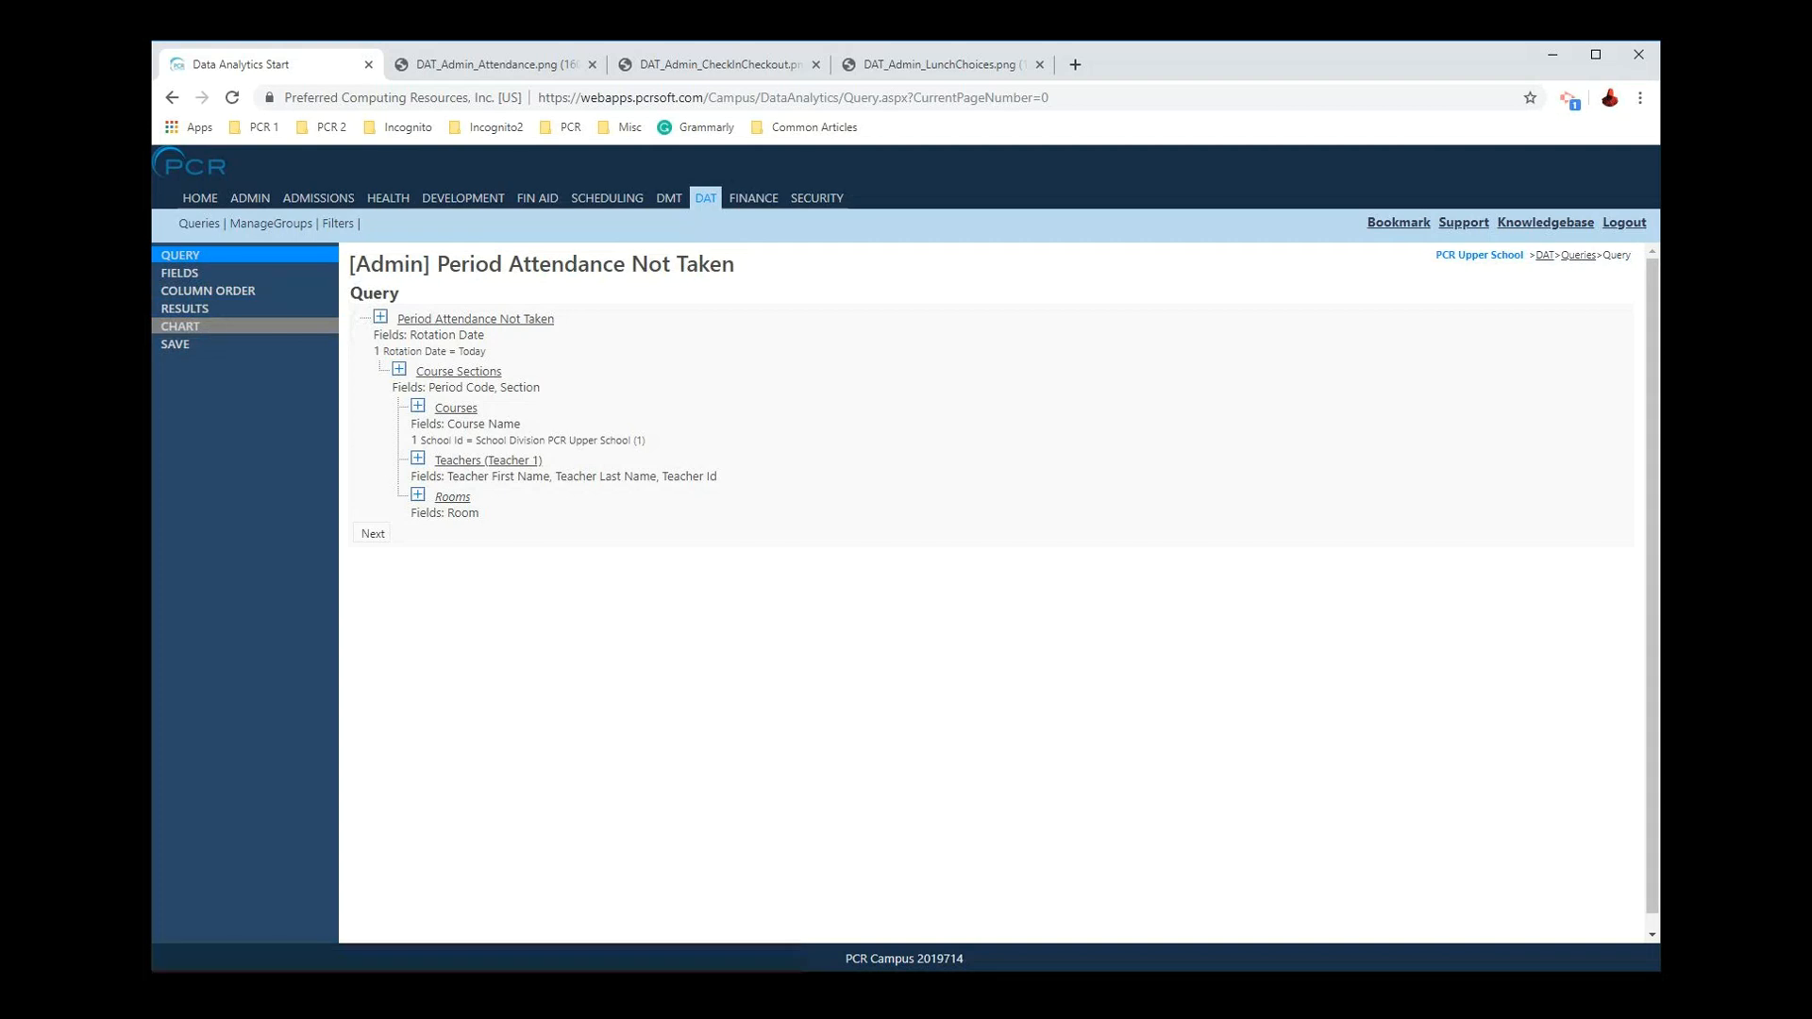
# Step: Run the filtered query and highlight the result rows to check their rotation dates
pyautogui.click(184, 310)
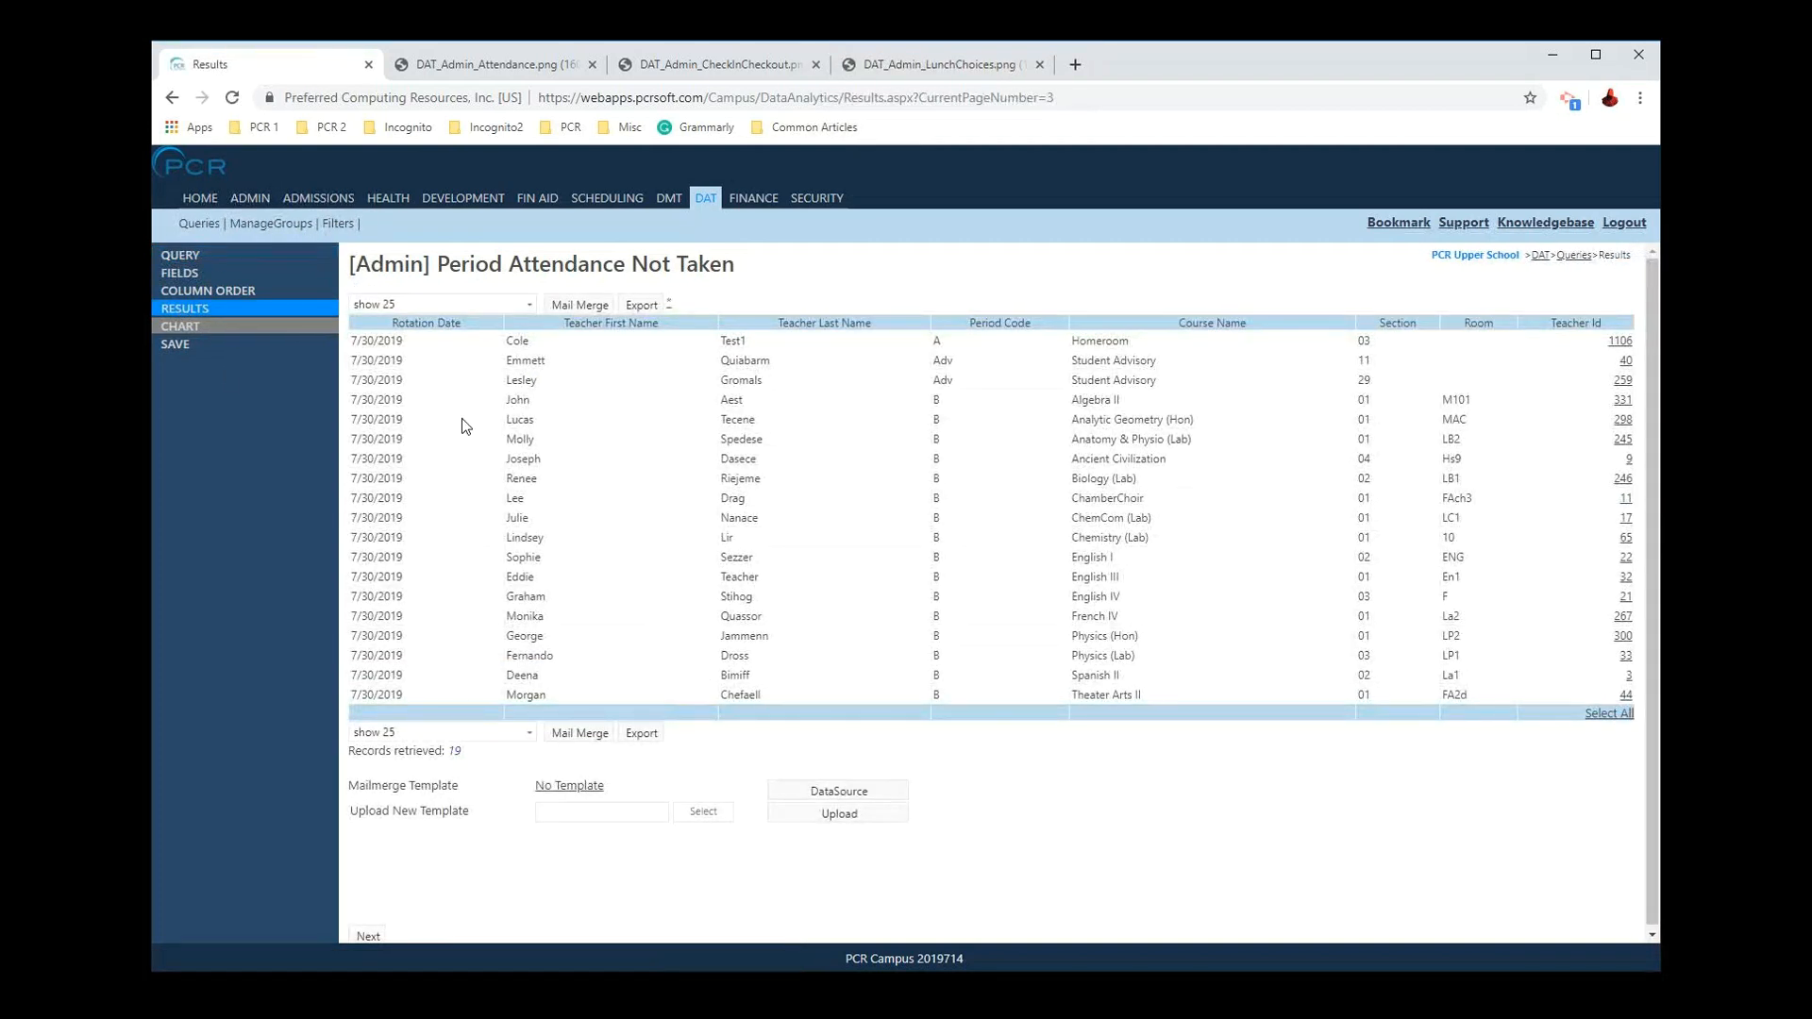
pyautogui.moveTo(352, 337); pyautogui.dragTo(437, 698)
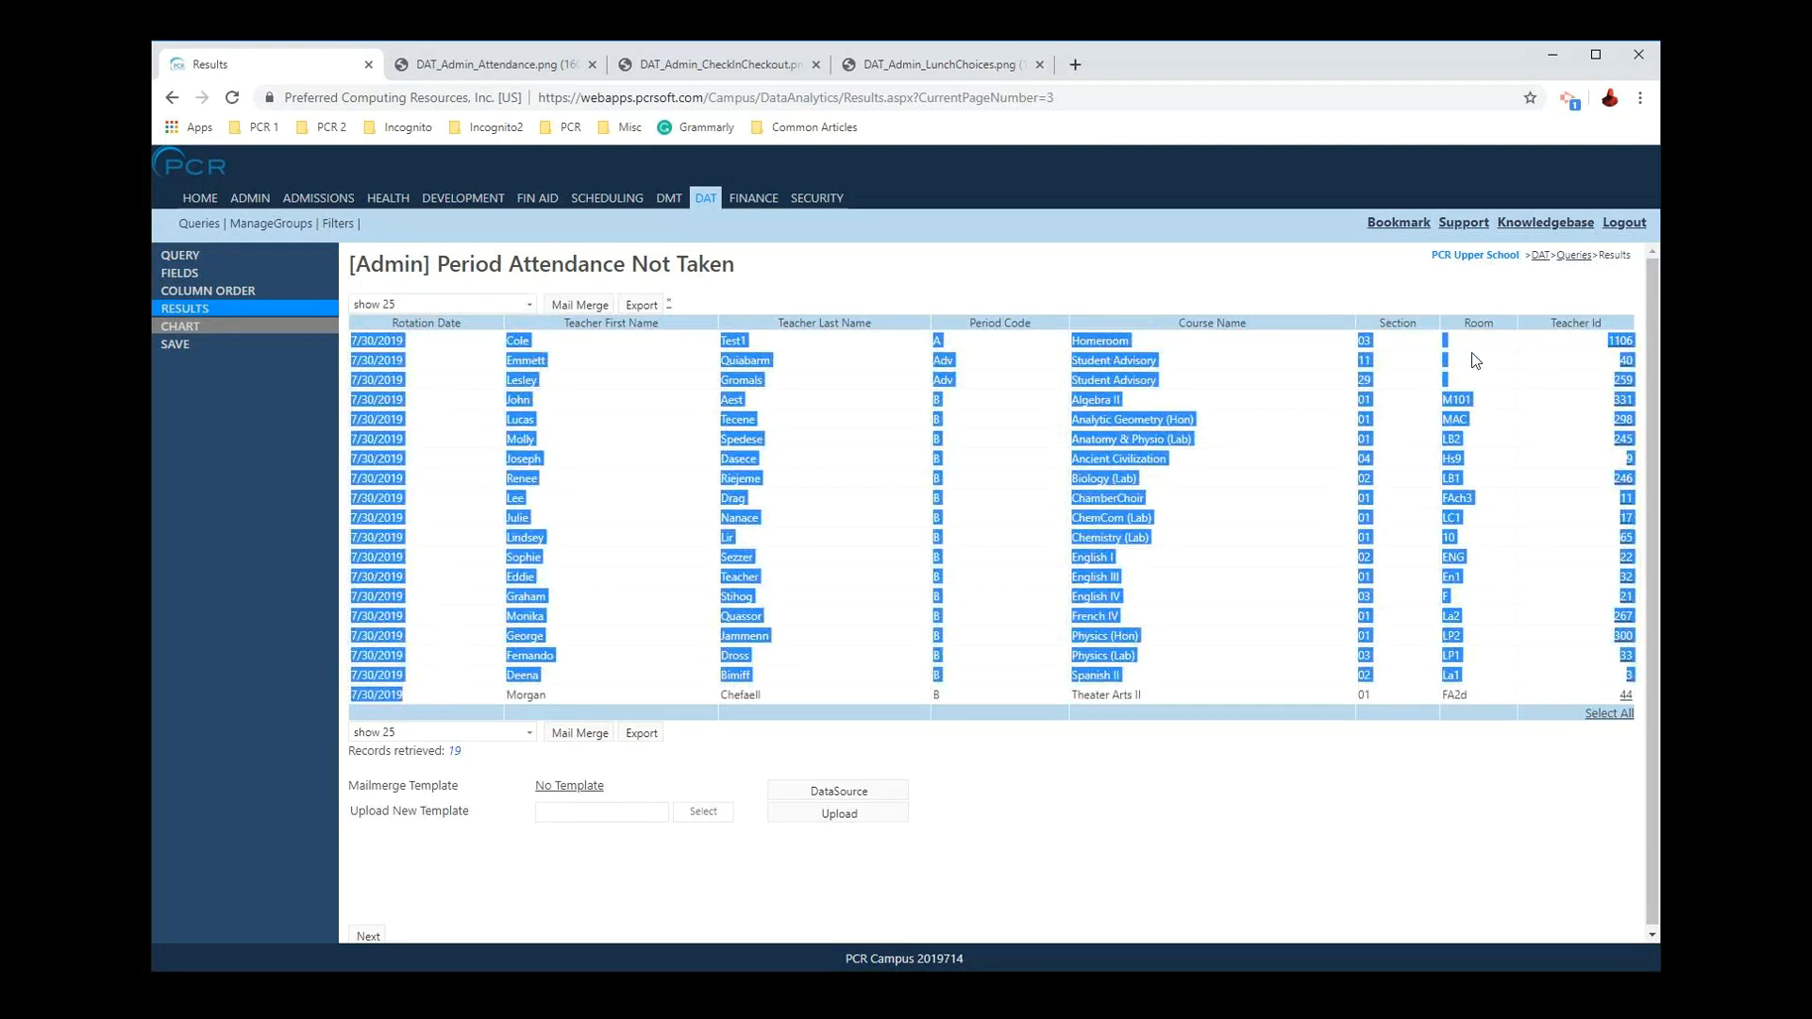
# Step: Set the Rotation Date field's display format to 15-Jan-19, save it, and rerun the query results
pyautogui.click(1370, 363)
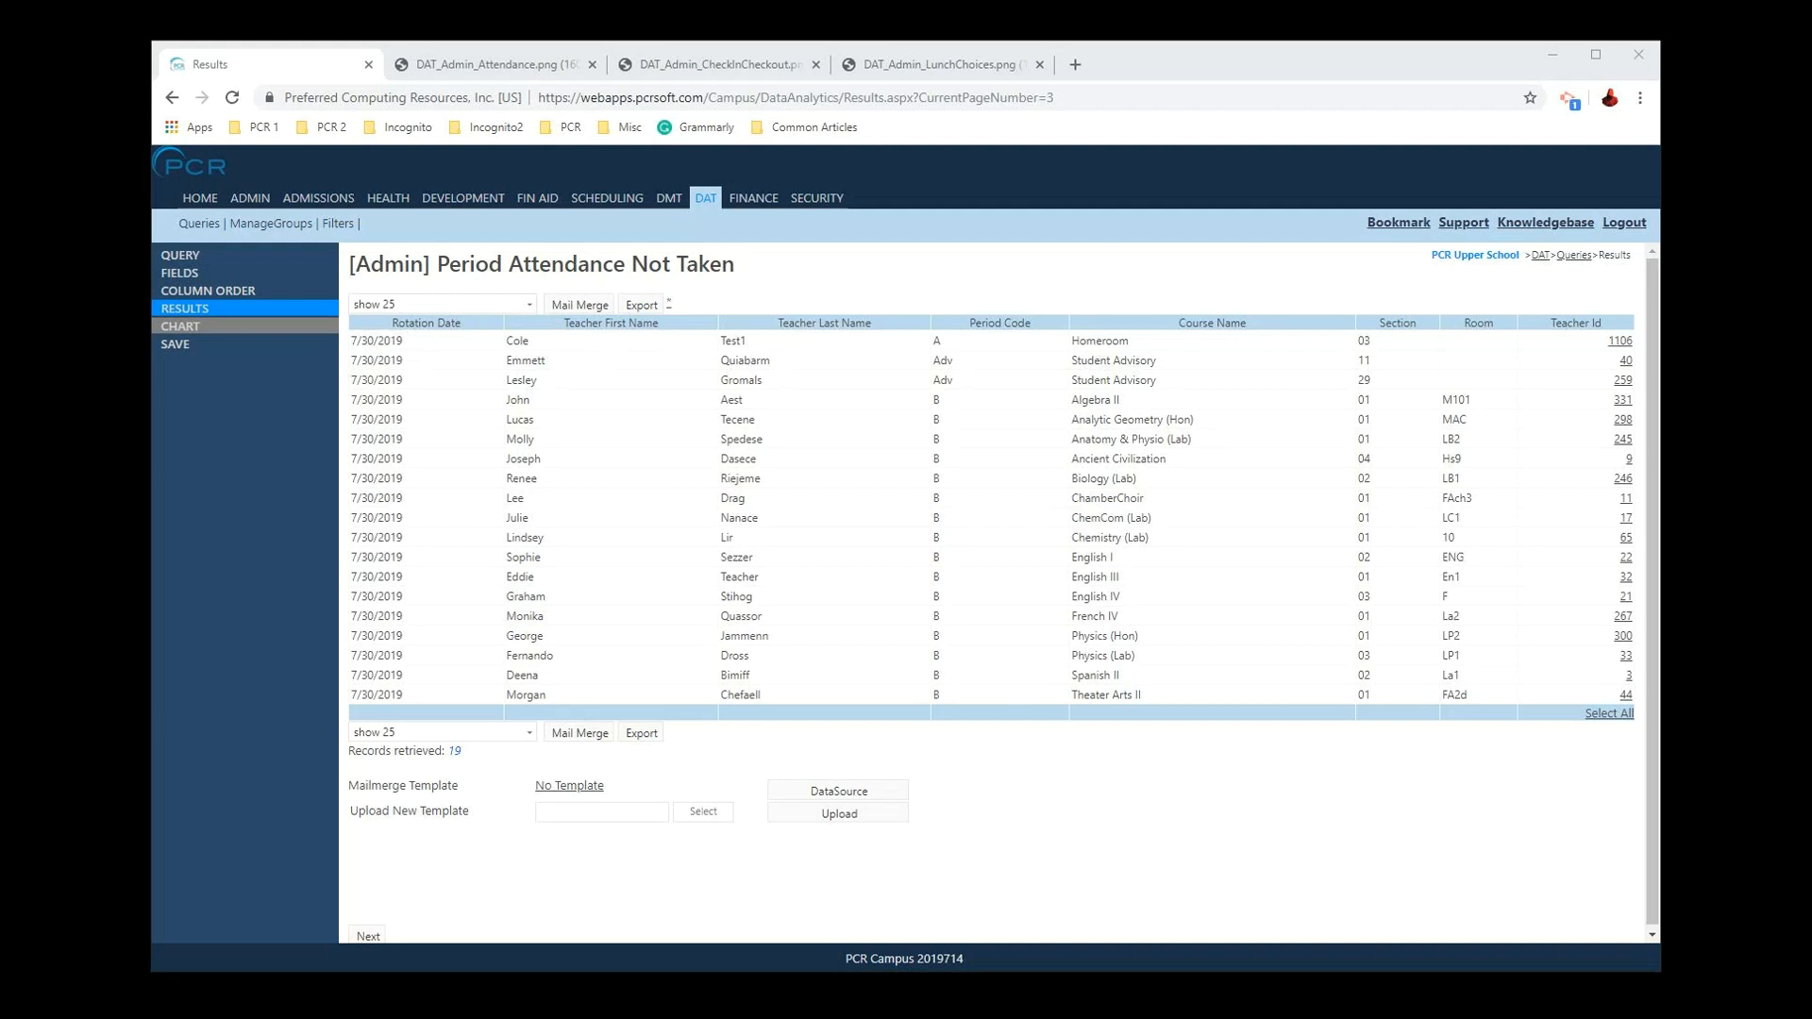
pyautogui.click(184, 274)
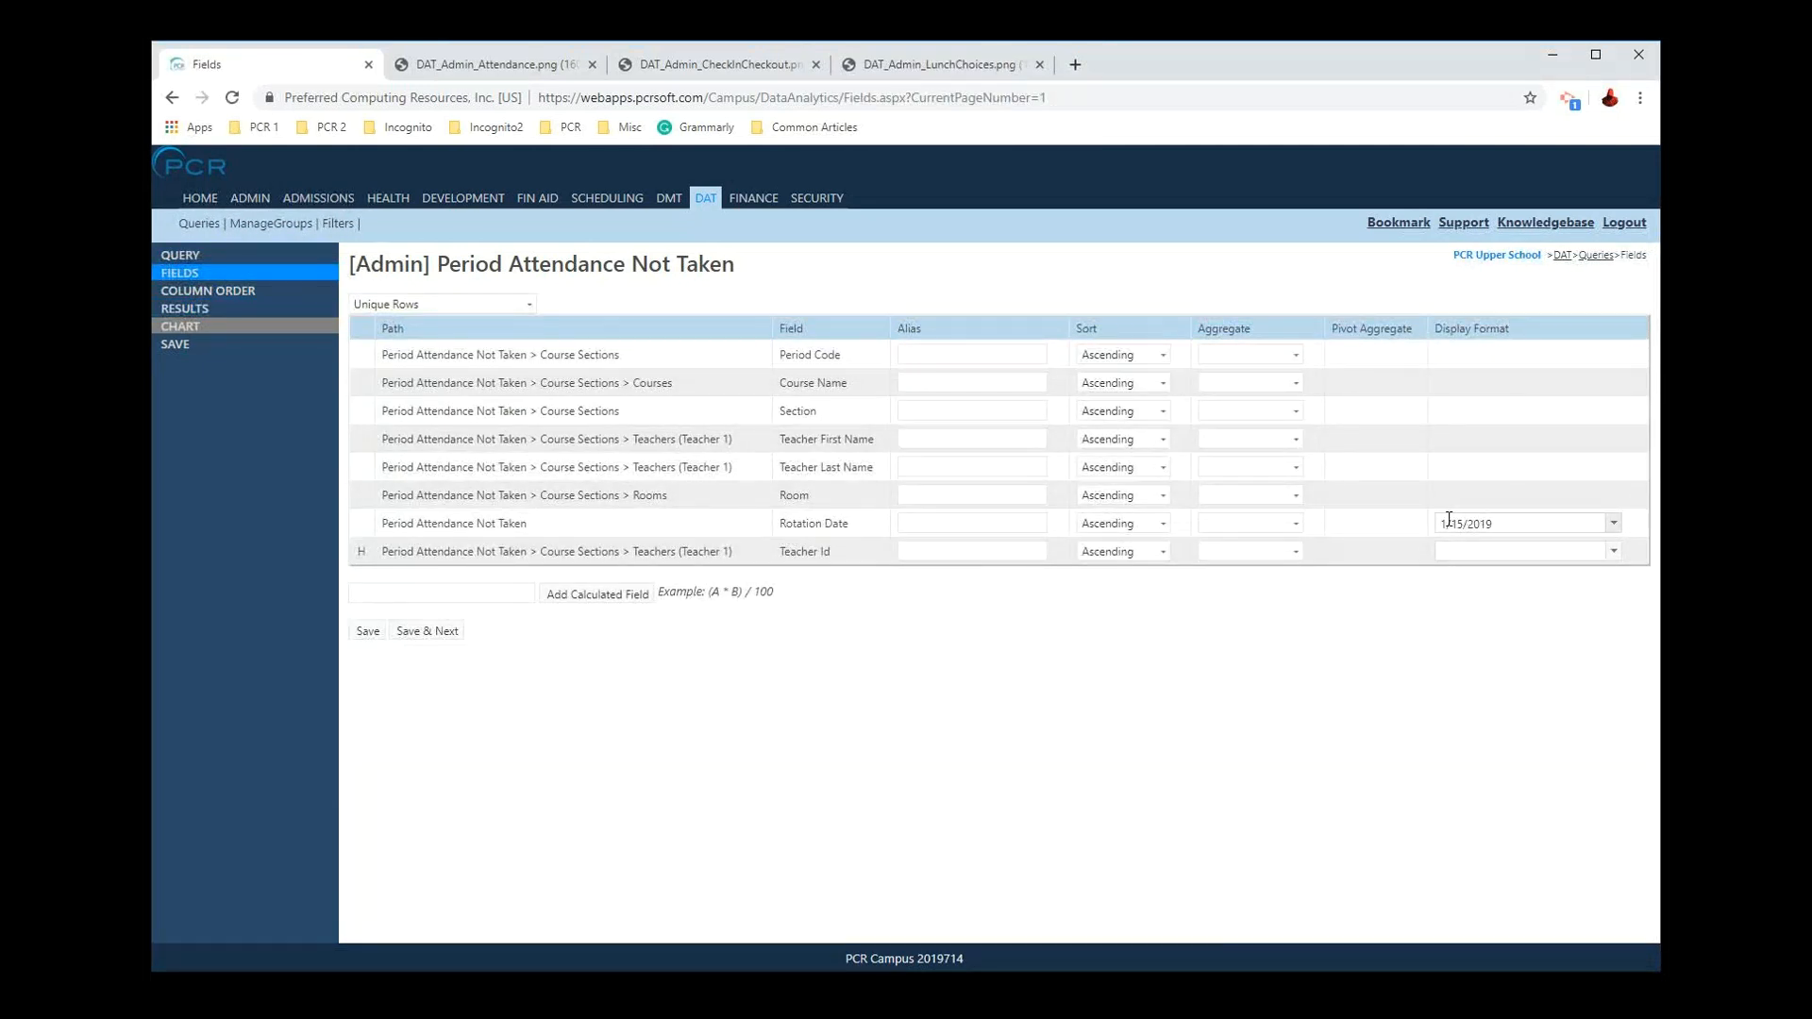
pyautogui.click(1522, 527)
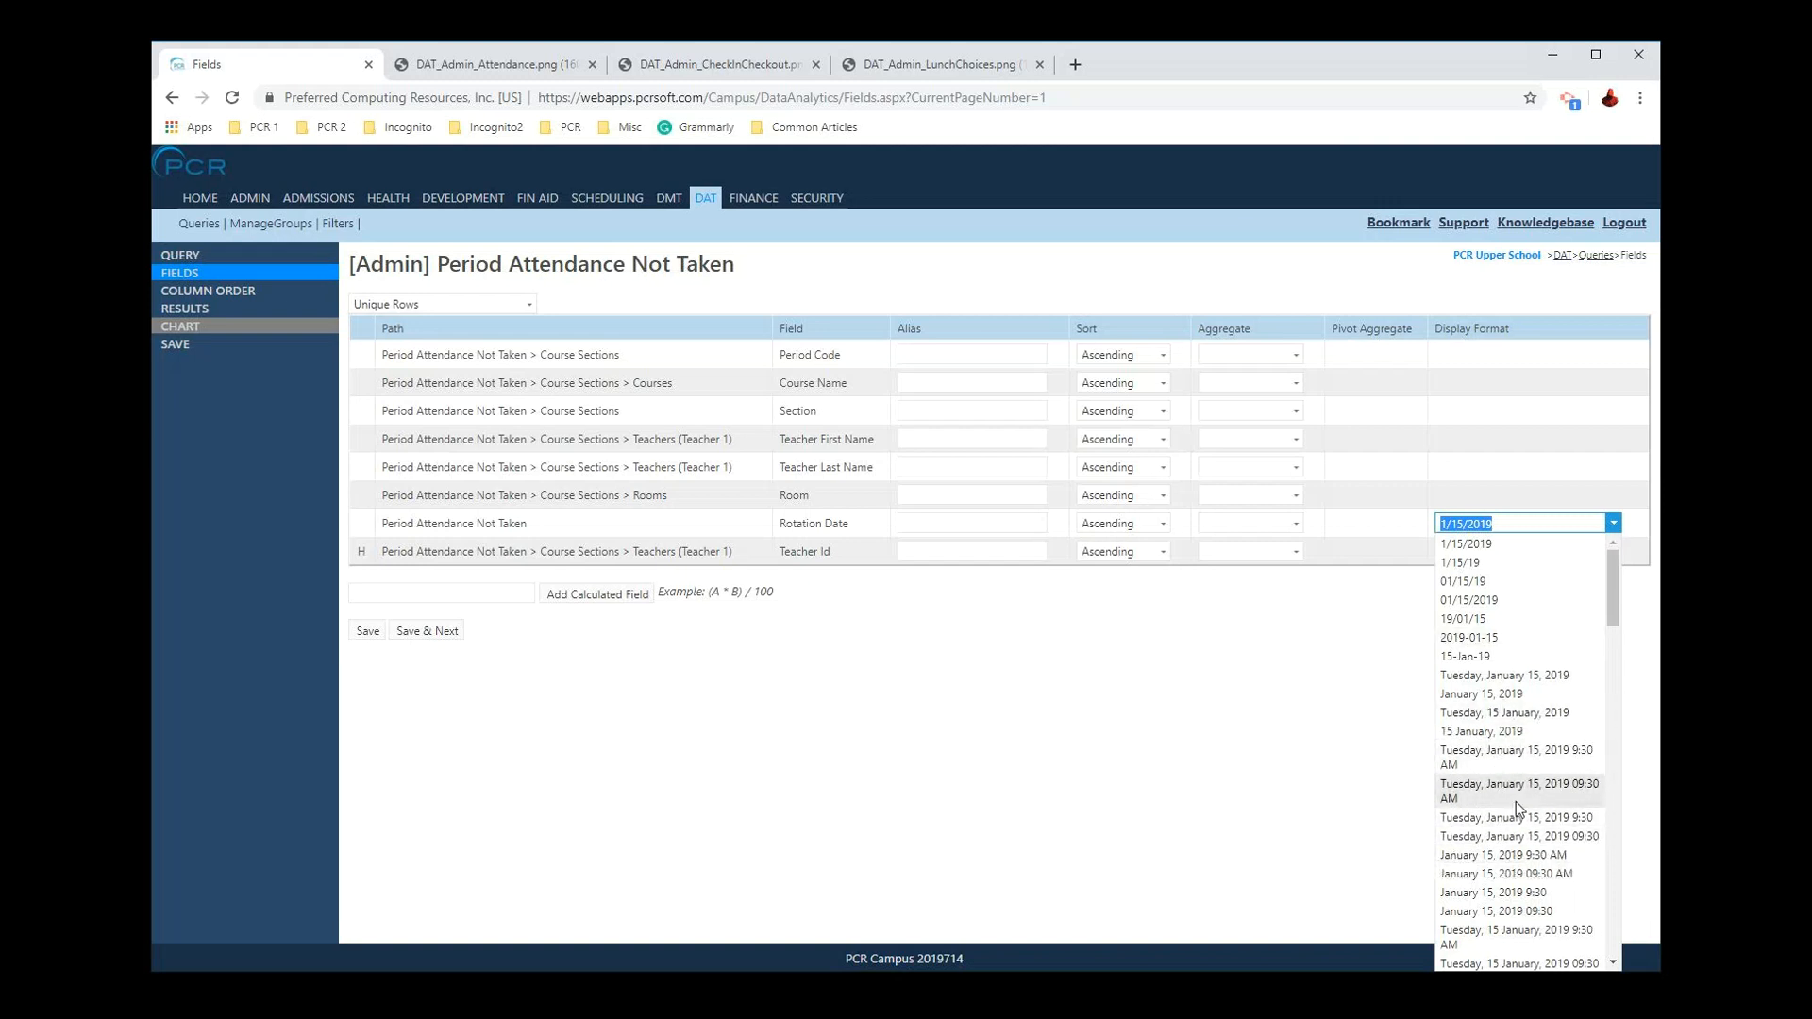
pyautogui.click(1486, 655)
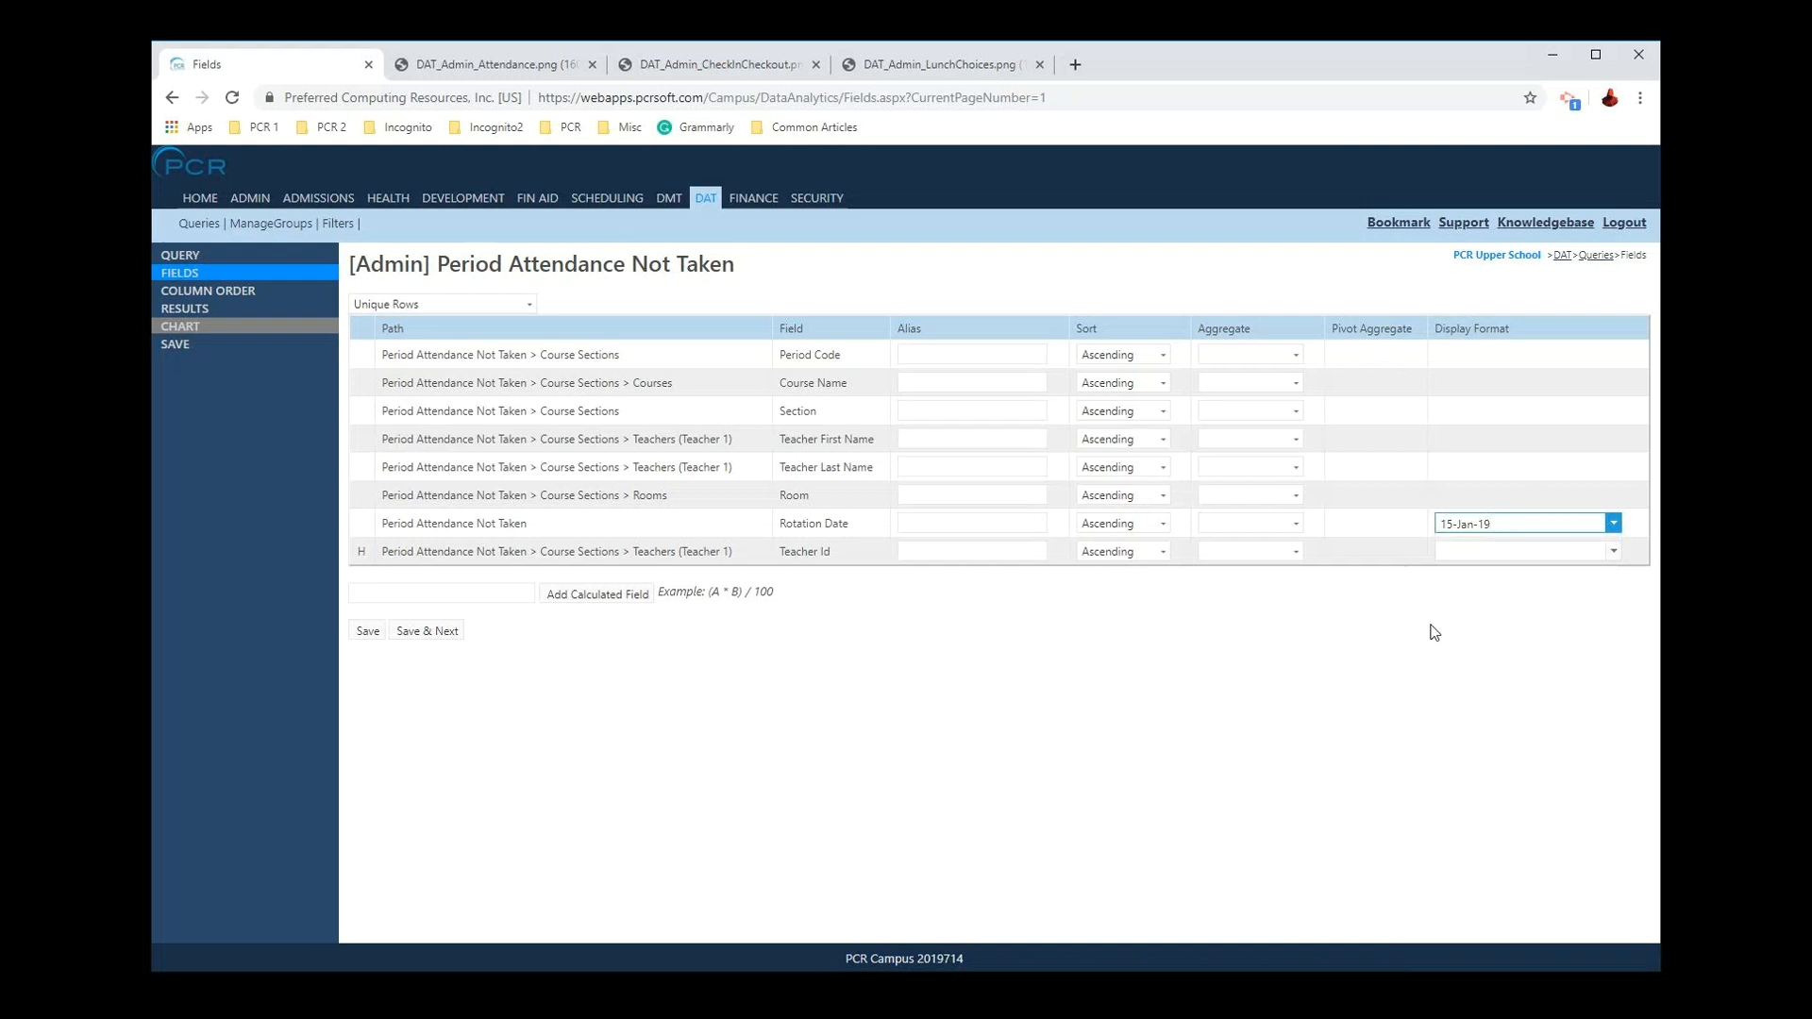
pyautogui.click(427, 630)
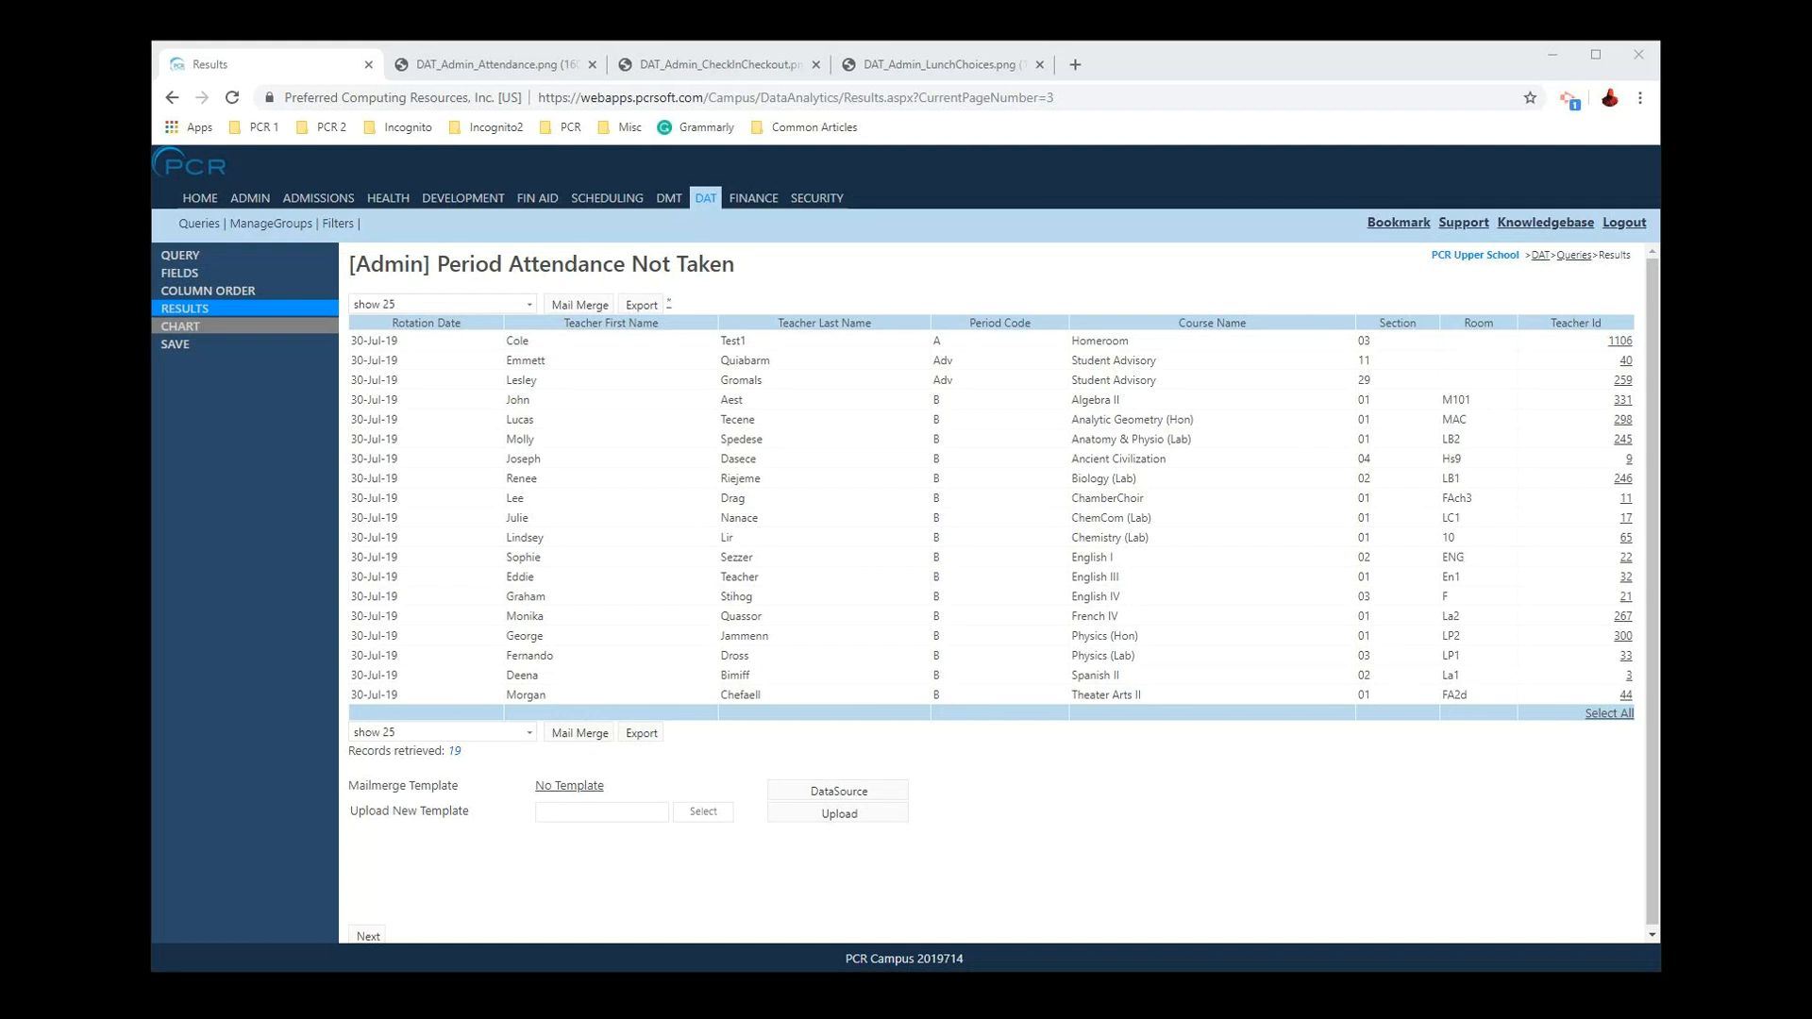
# Step: In the query's save settings, remove access for Admin Full and Admin Read and name the query Attendance Not Taken Today
pyautogui.click(217, 352)
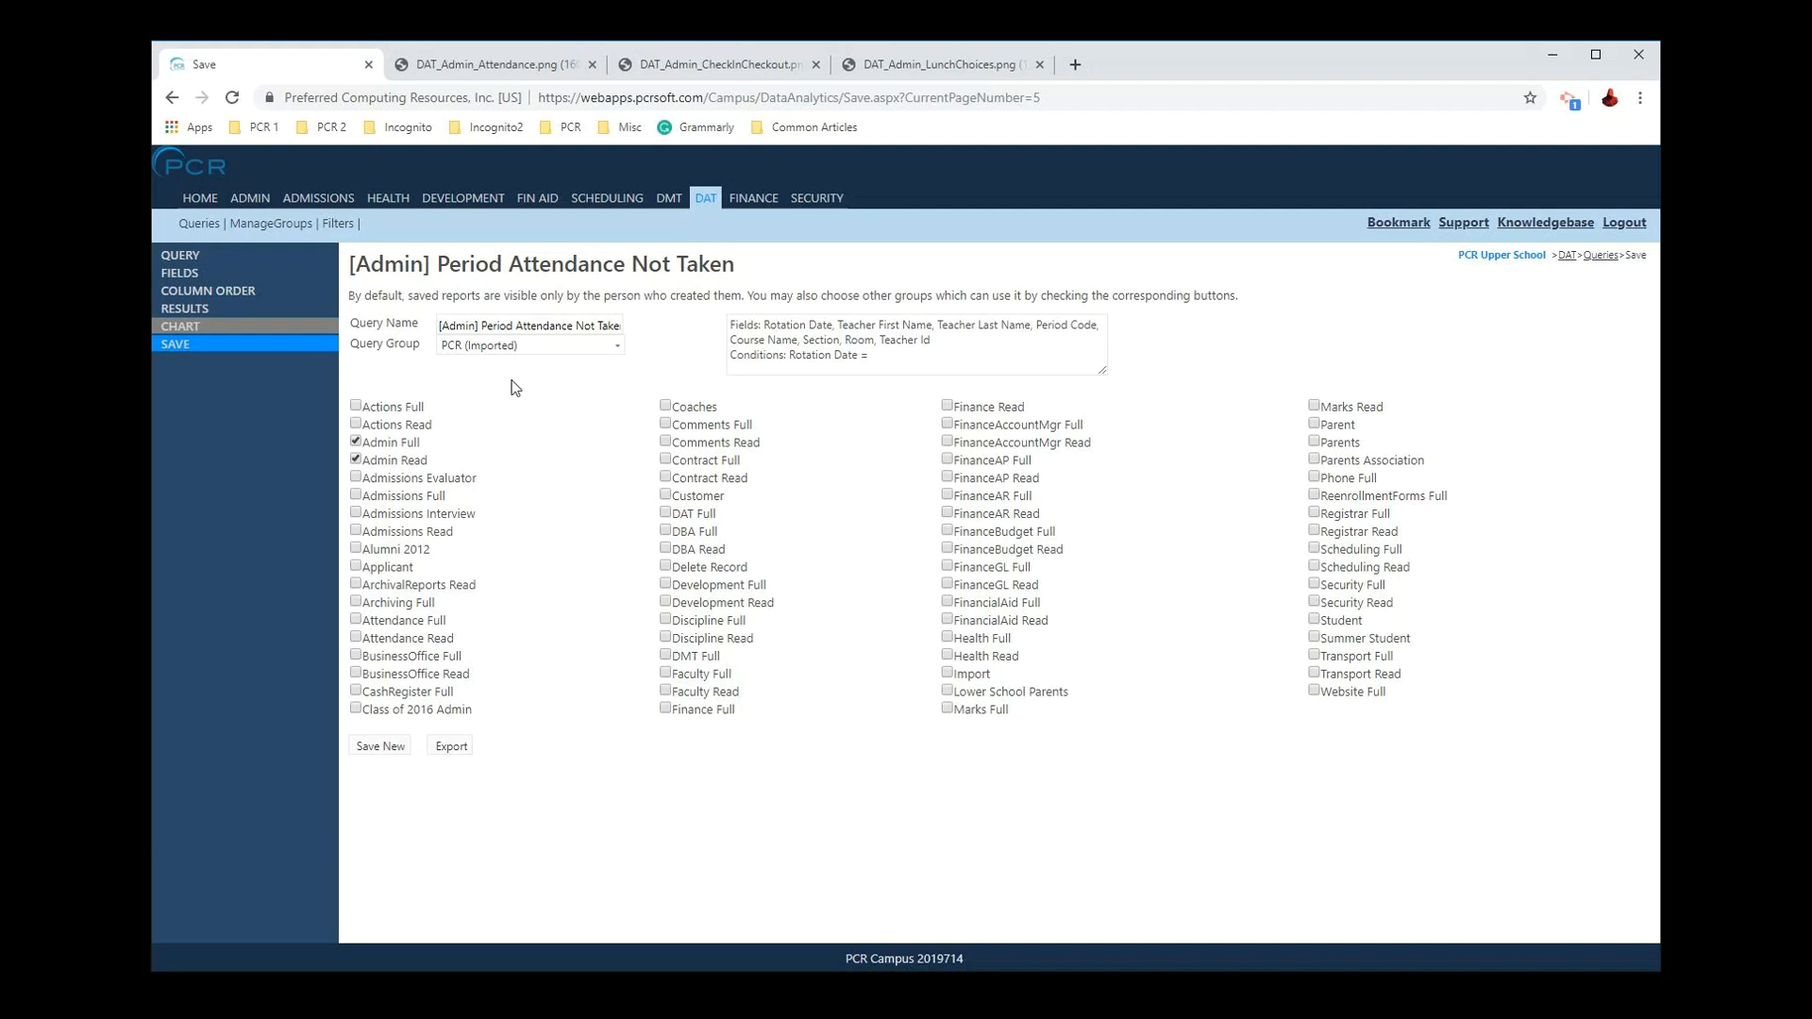
pyautogui.click(499, 328)
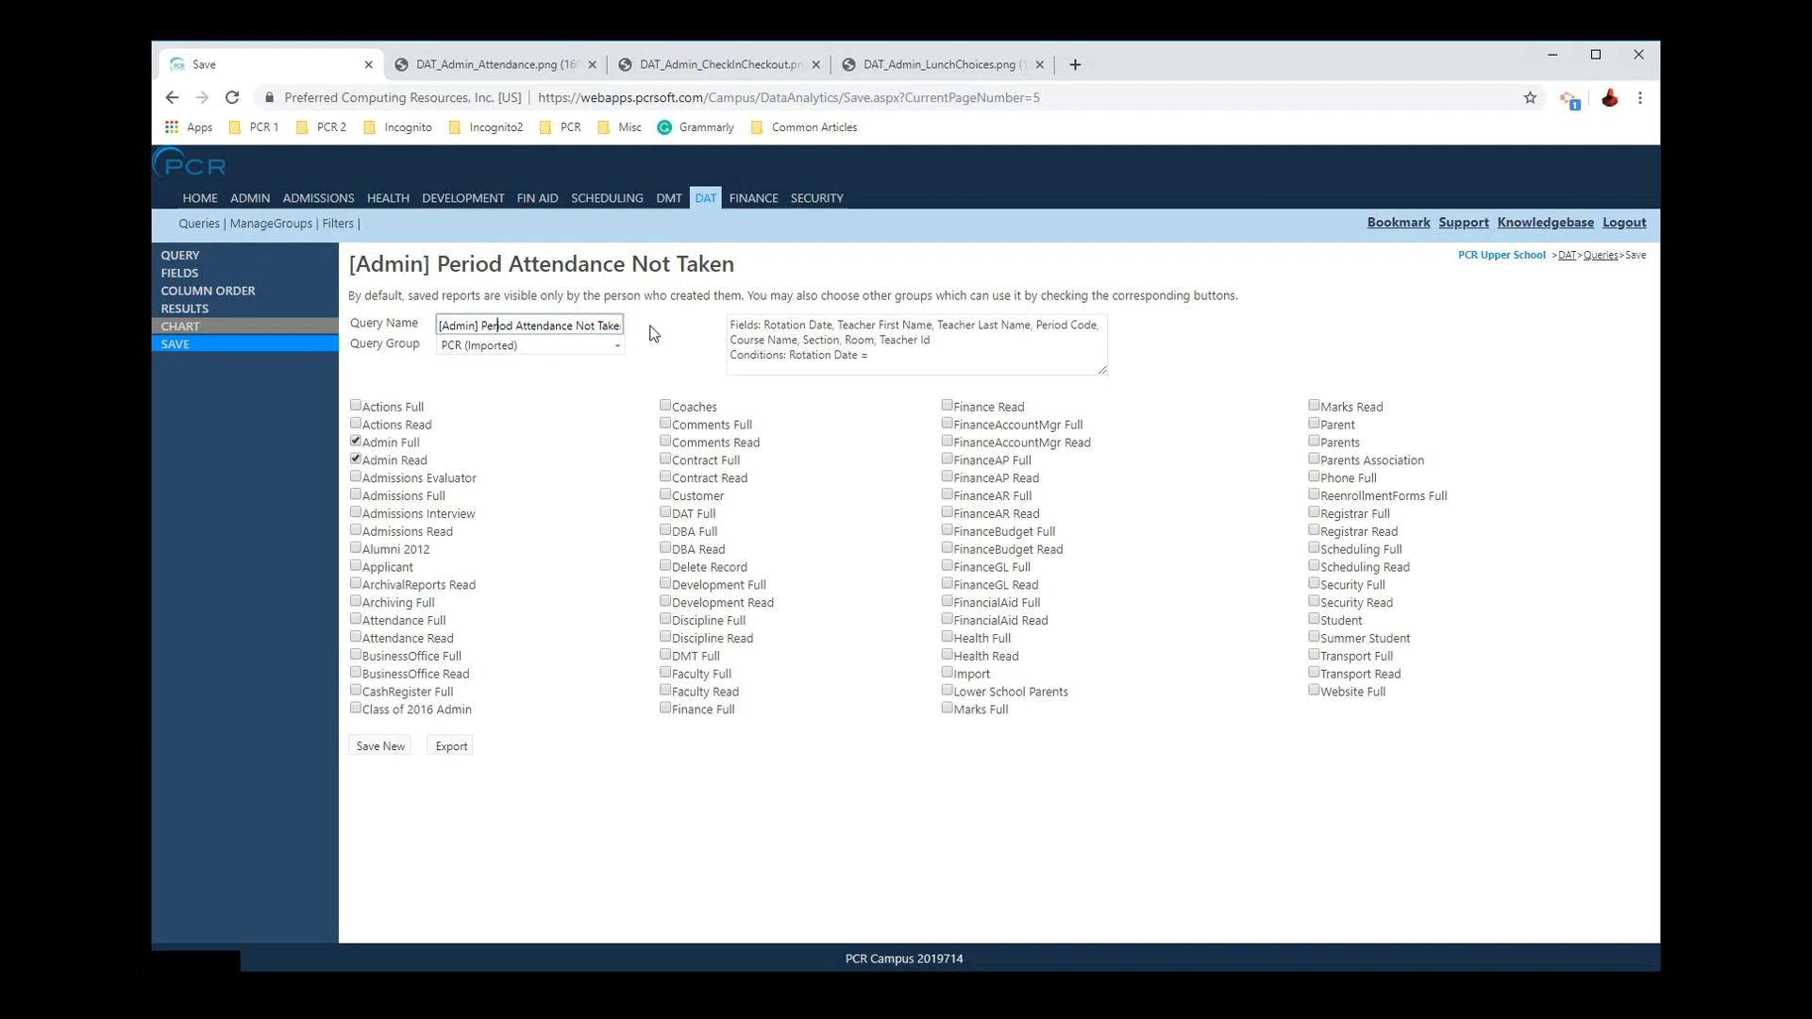
pyautogui.click(356, 459)
pyautogui.click(458, 327)
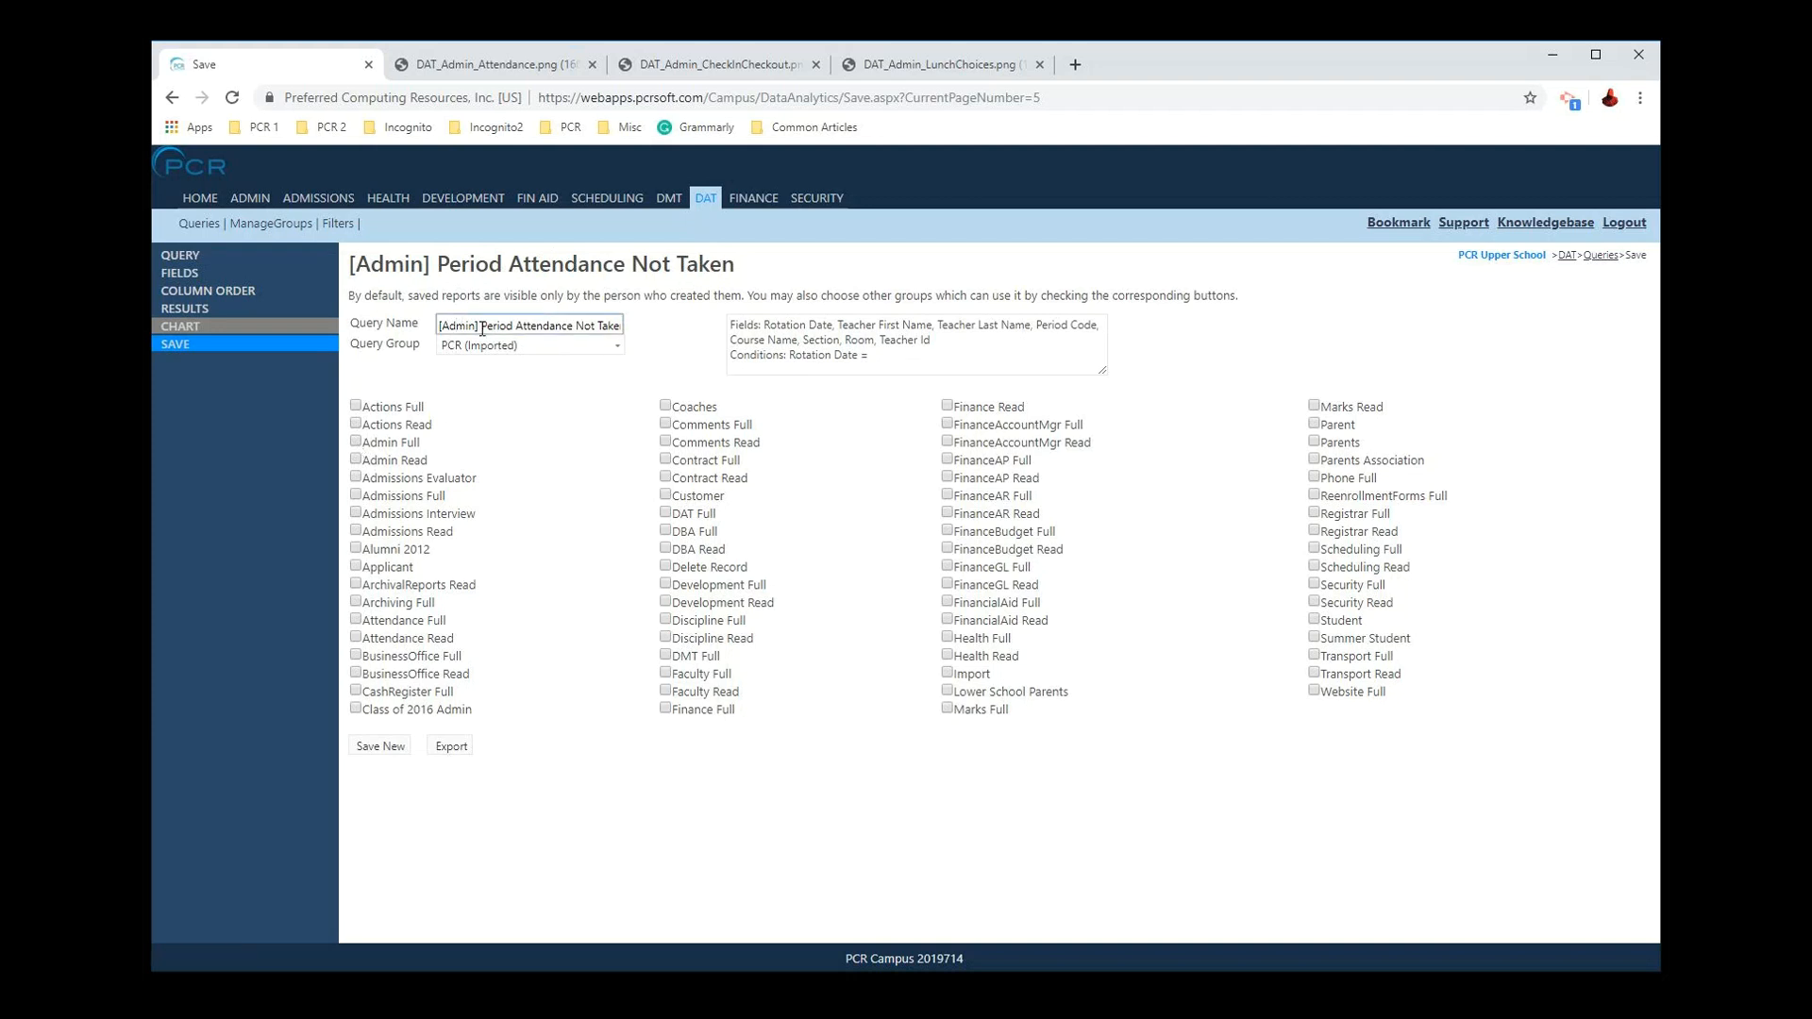
pyautogui.tripleClick(482, 326)
pyautogui.write('Attendance Not Taken Todayt')
# Step: Assign the query to the Attendance query group and save it as a new report
pyautogui.click(503, 345)
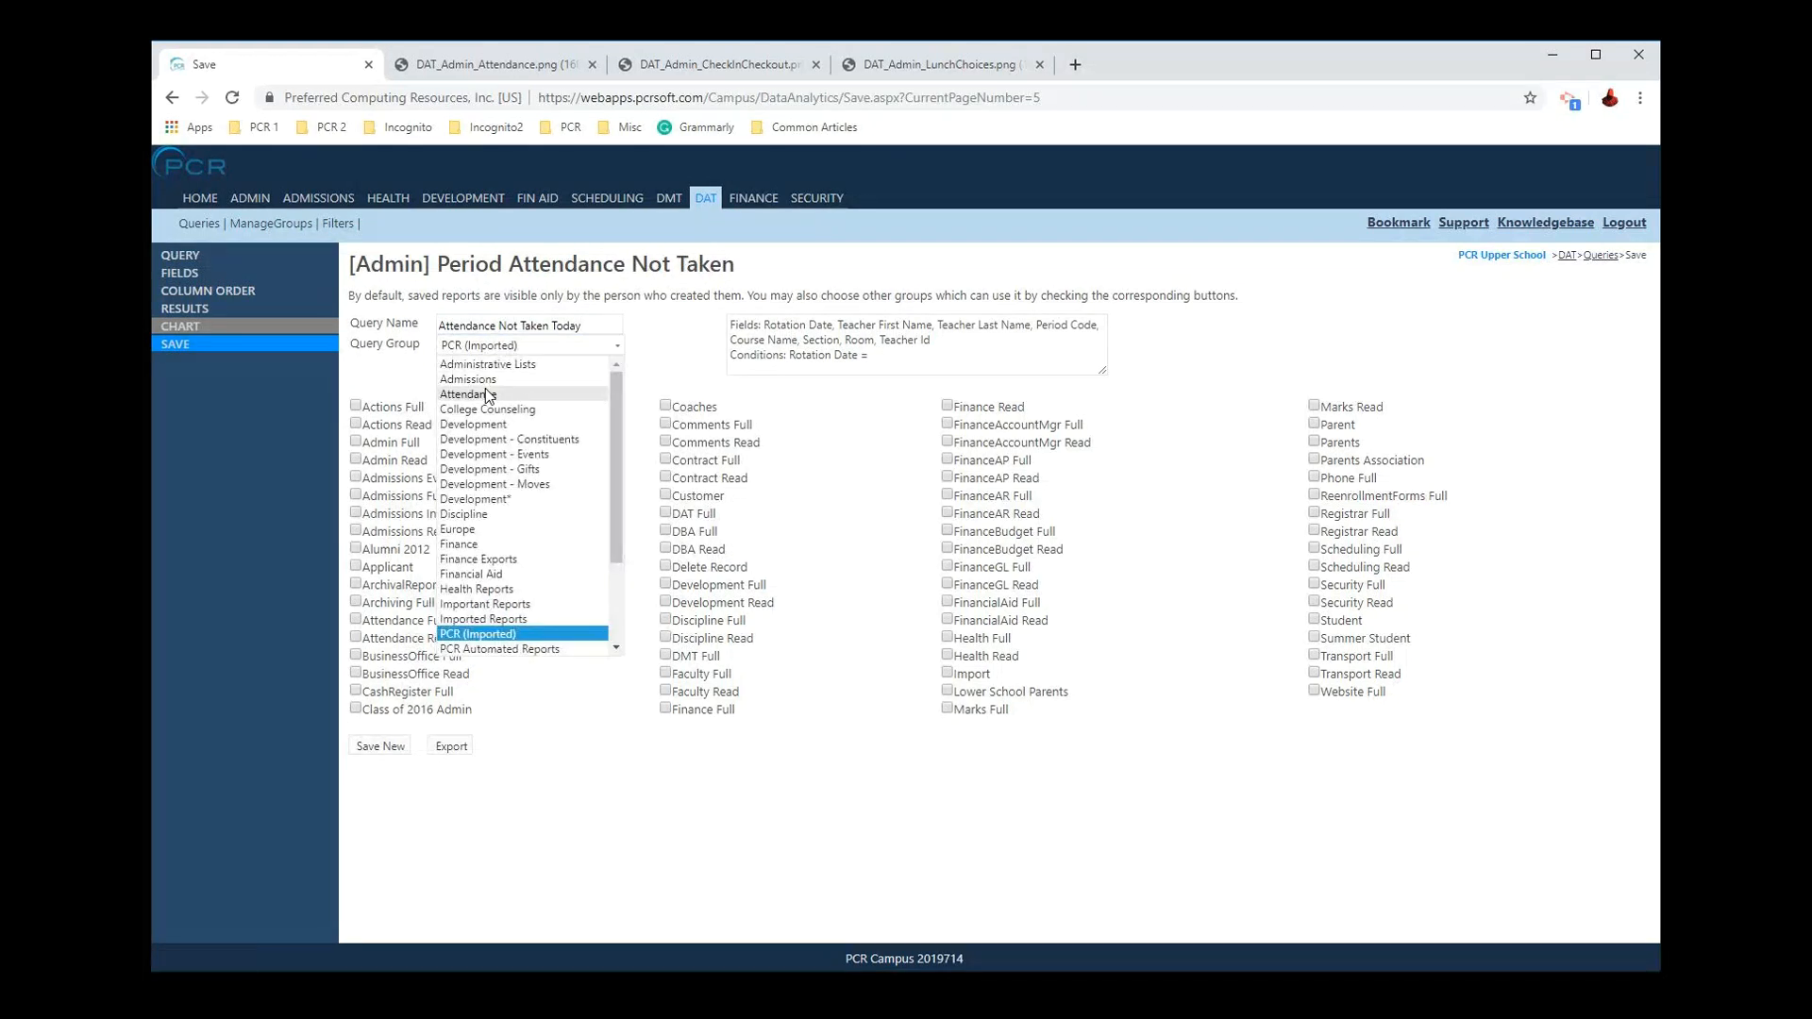
pyautogui.click(557, 636)
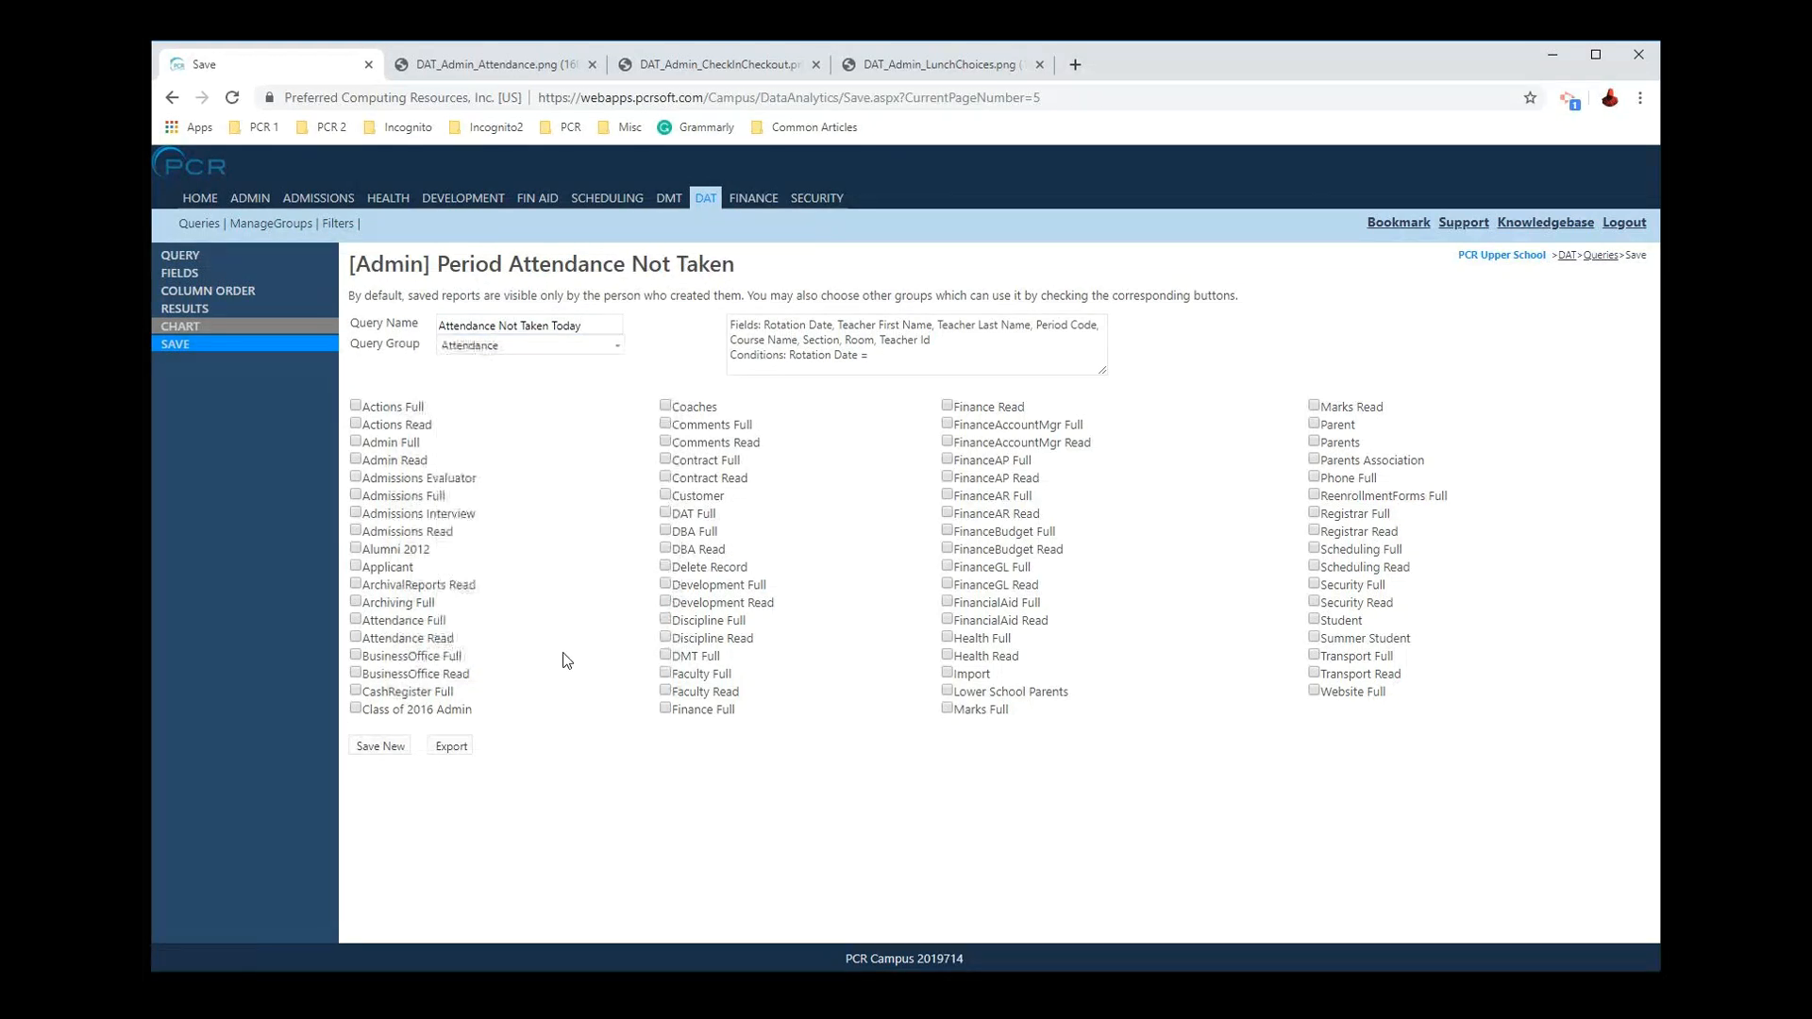
pyautogui.click(378, 747)
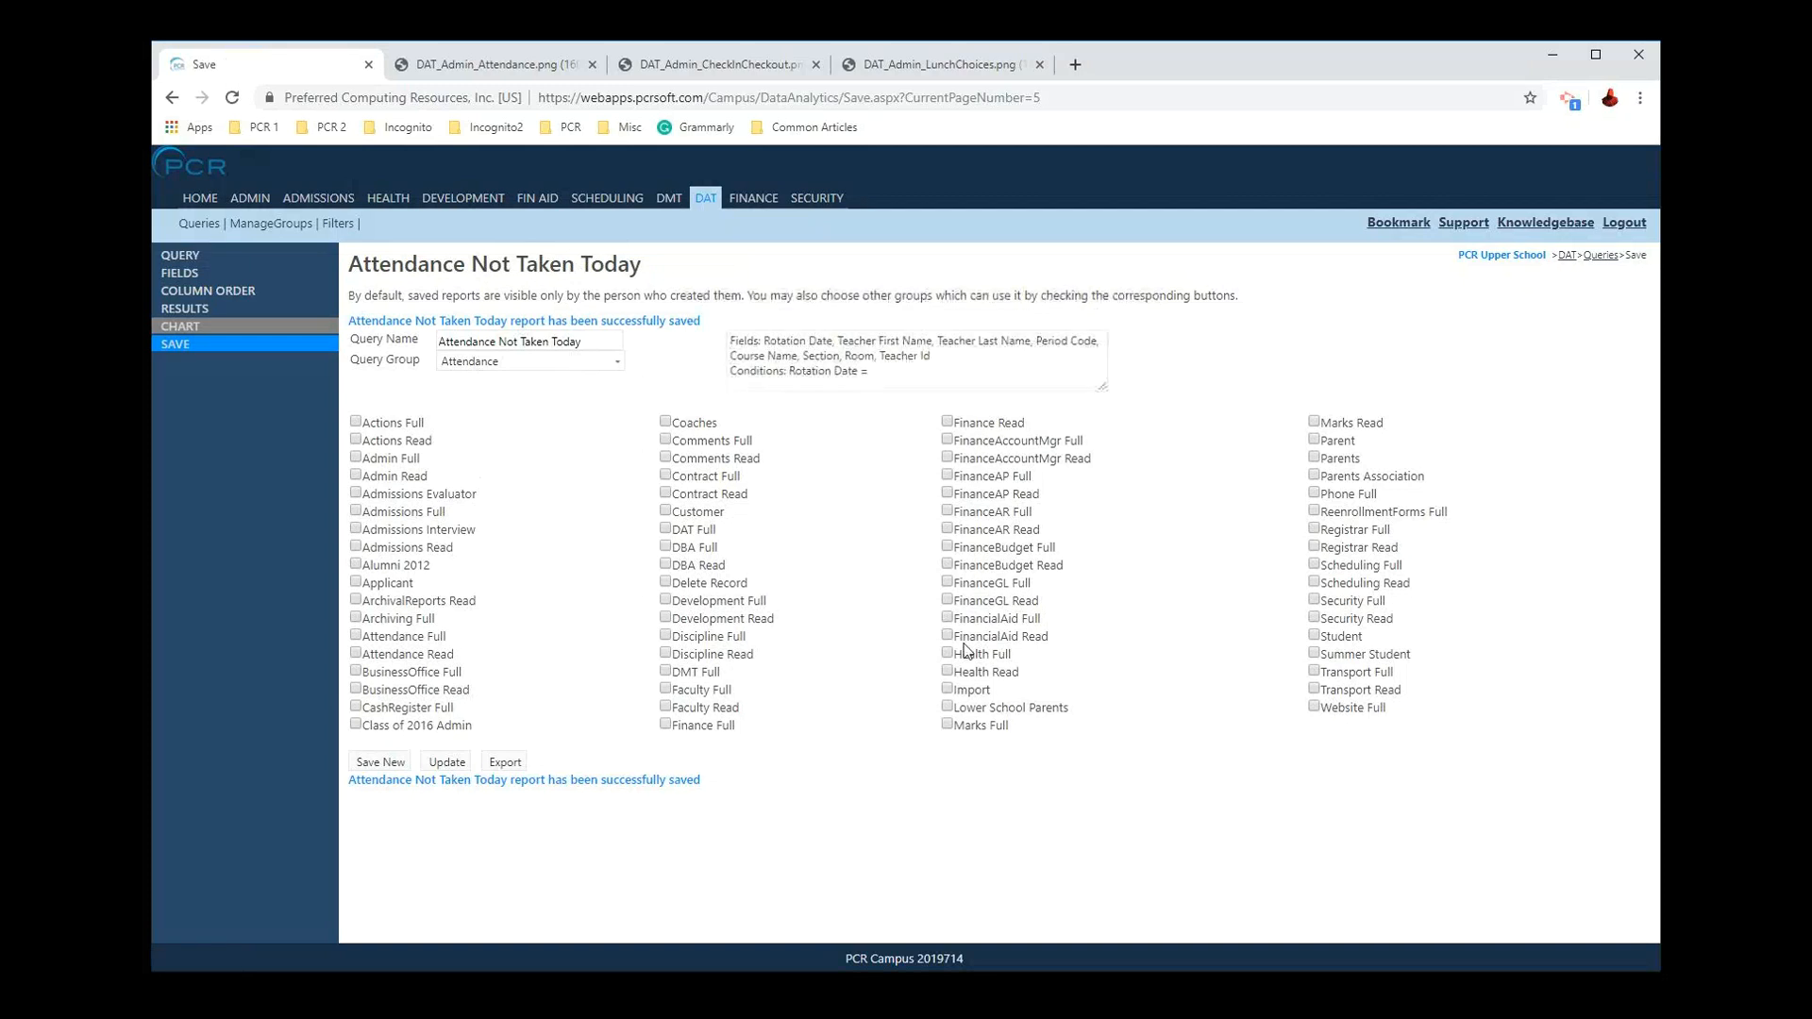
pyautogui.moveTo(953, 377); pyautogui.dragTo(724, 316)
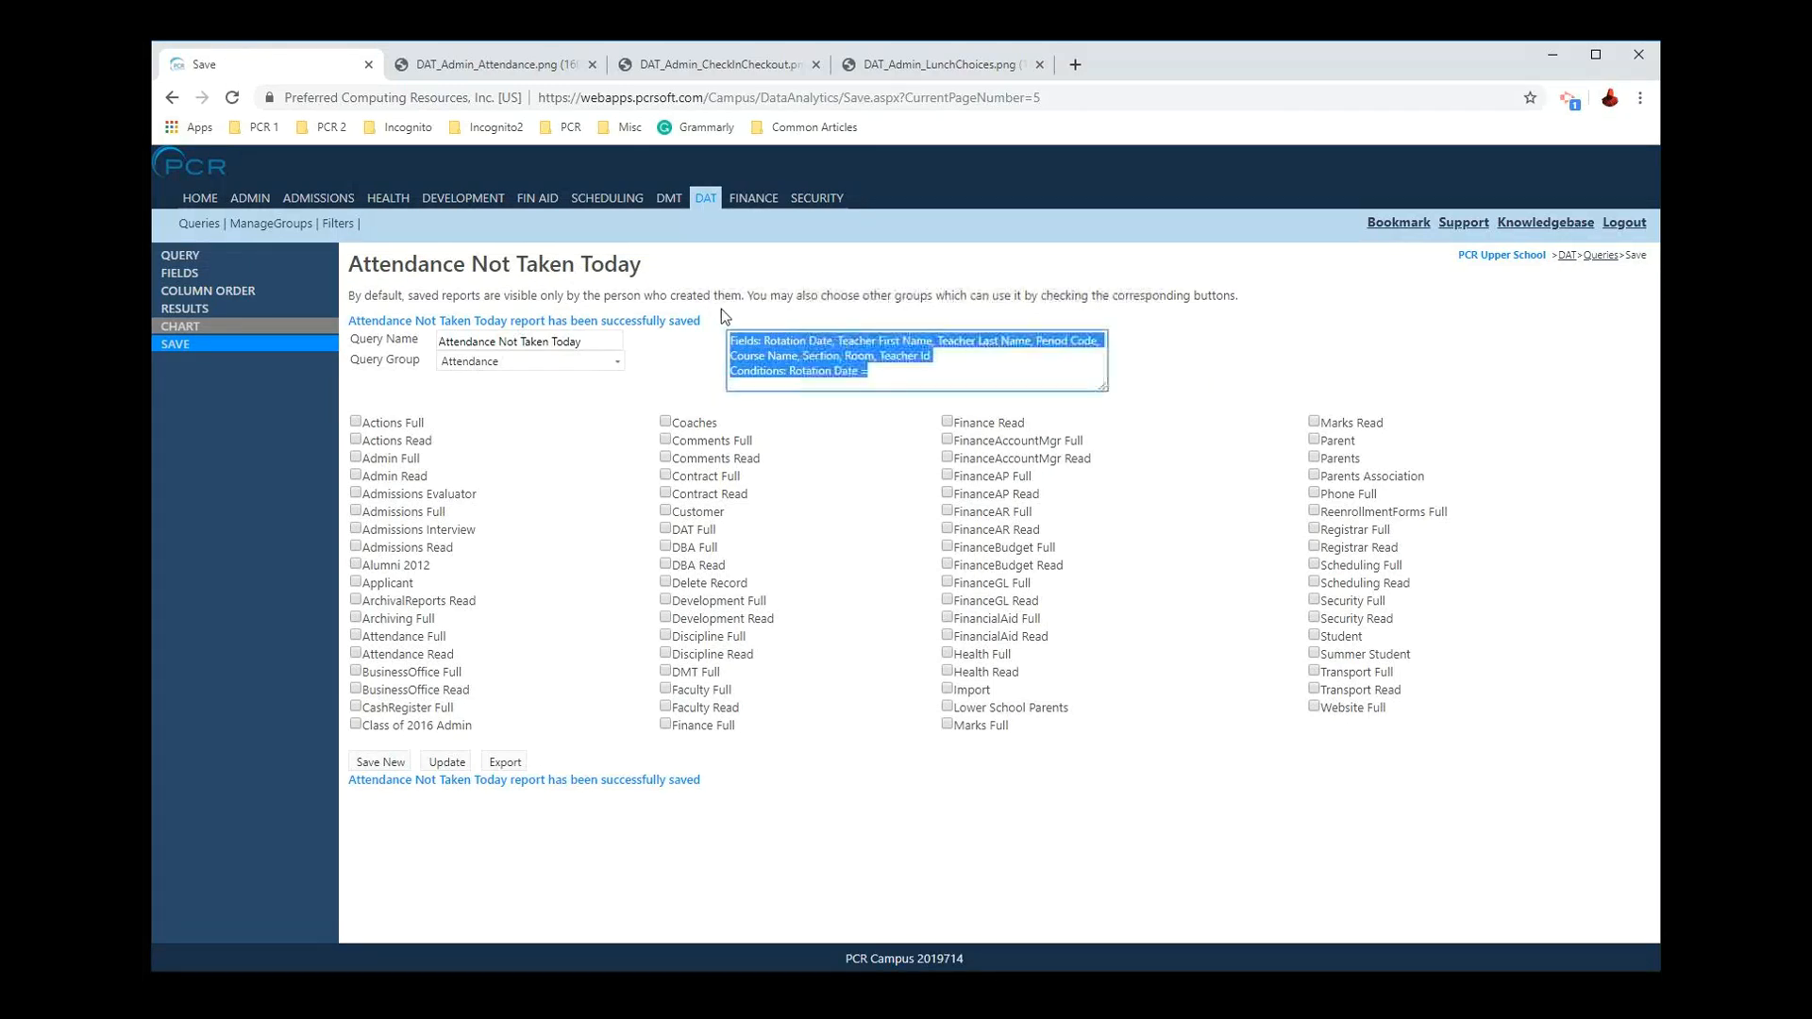
pyautogui.click(707, 352)
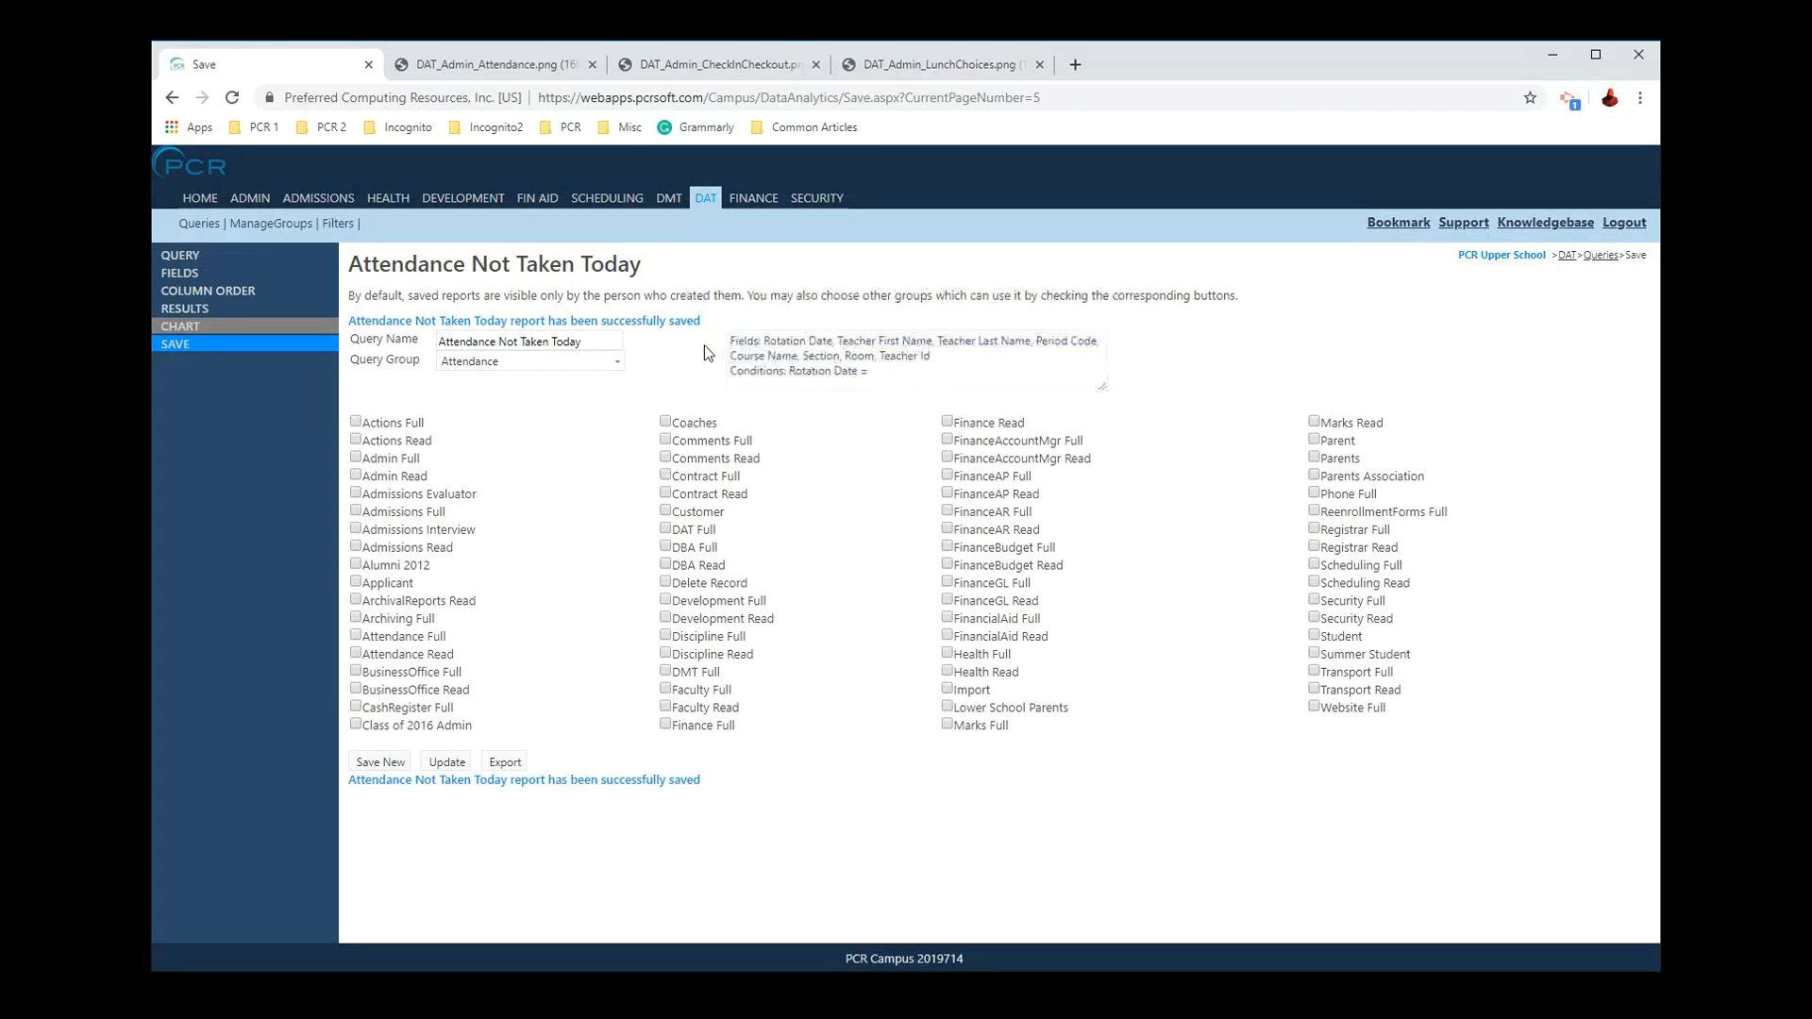
# Step: Add a Data Analytics Grid widget to the ACH dashboard in the Admin module
pyautogui.click(253, 200)
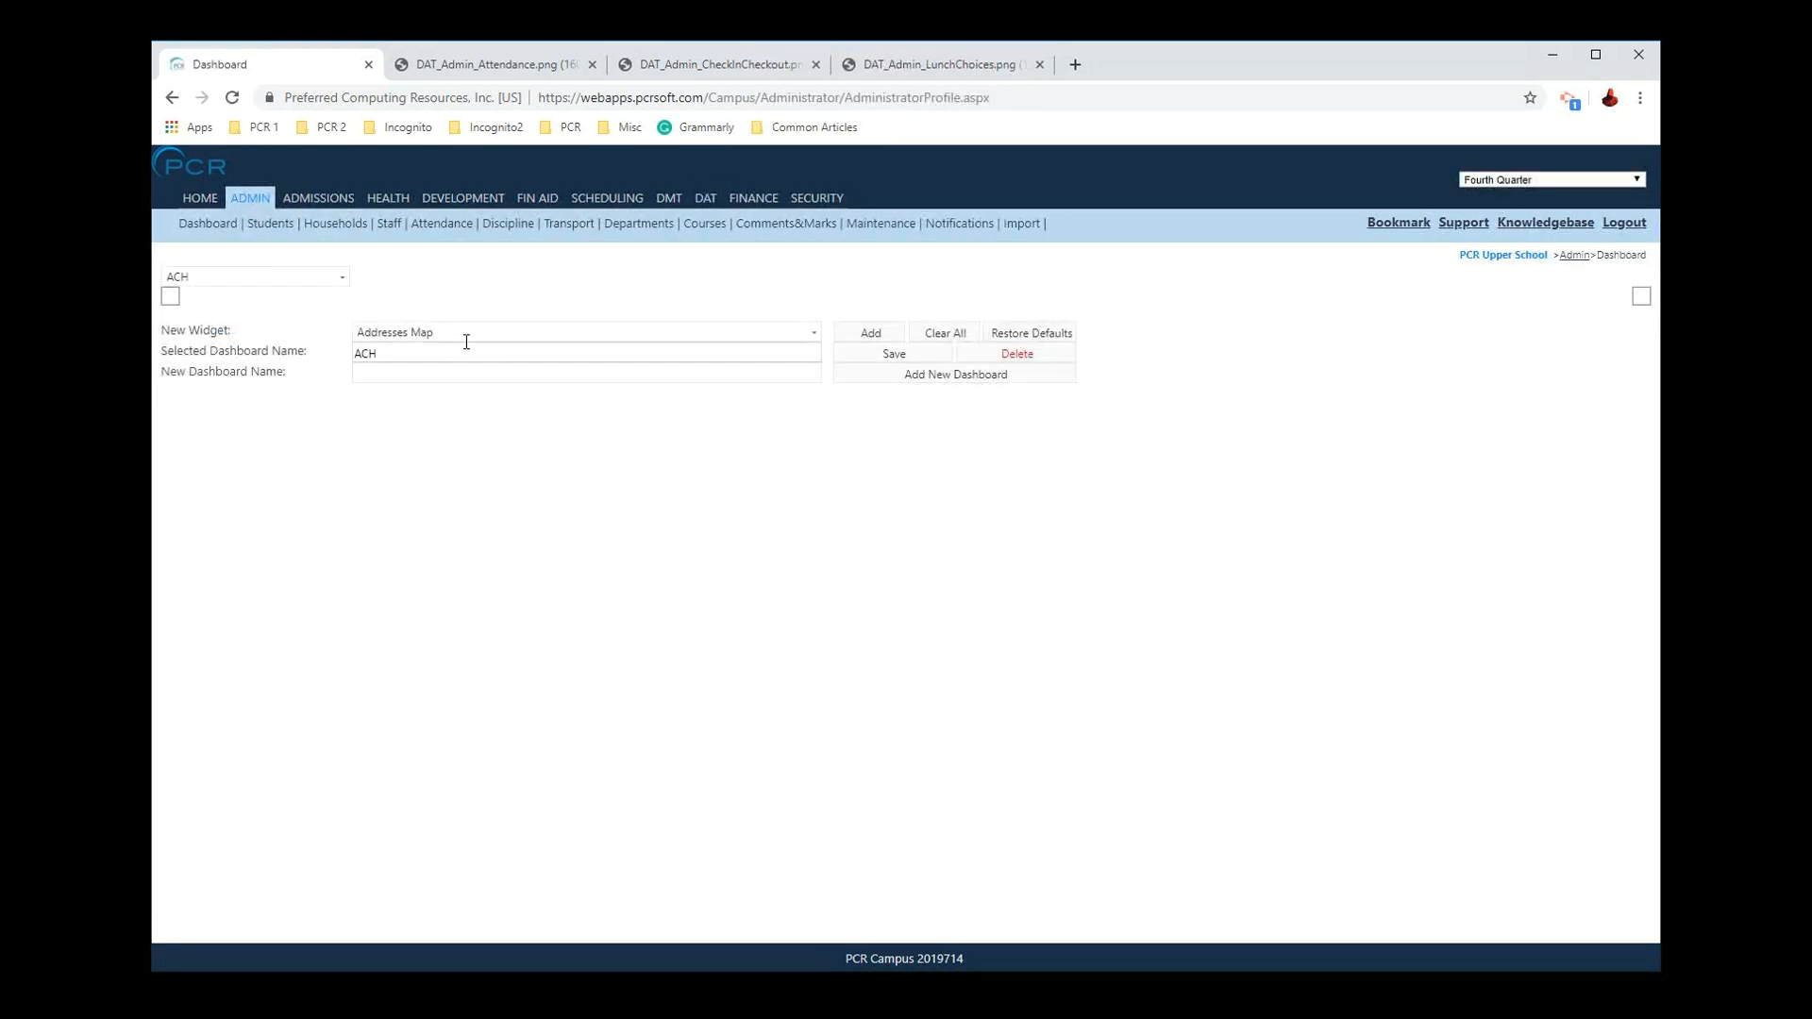
pyautogui.click(479, 332)
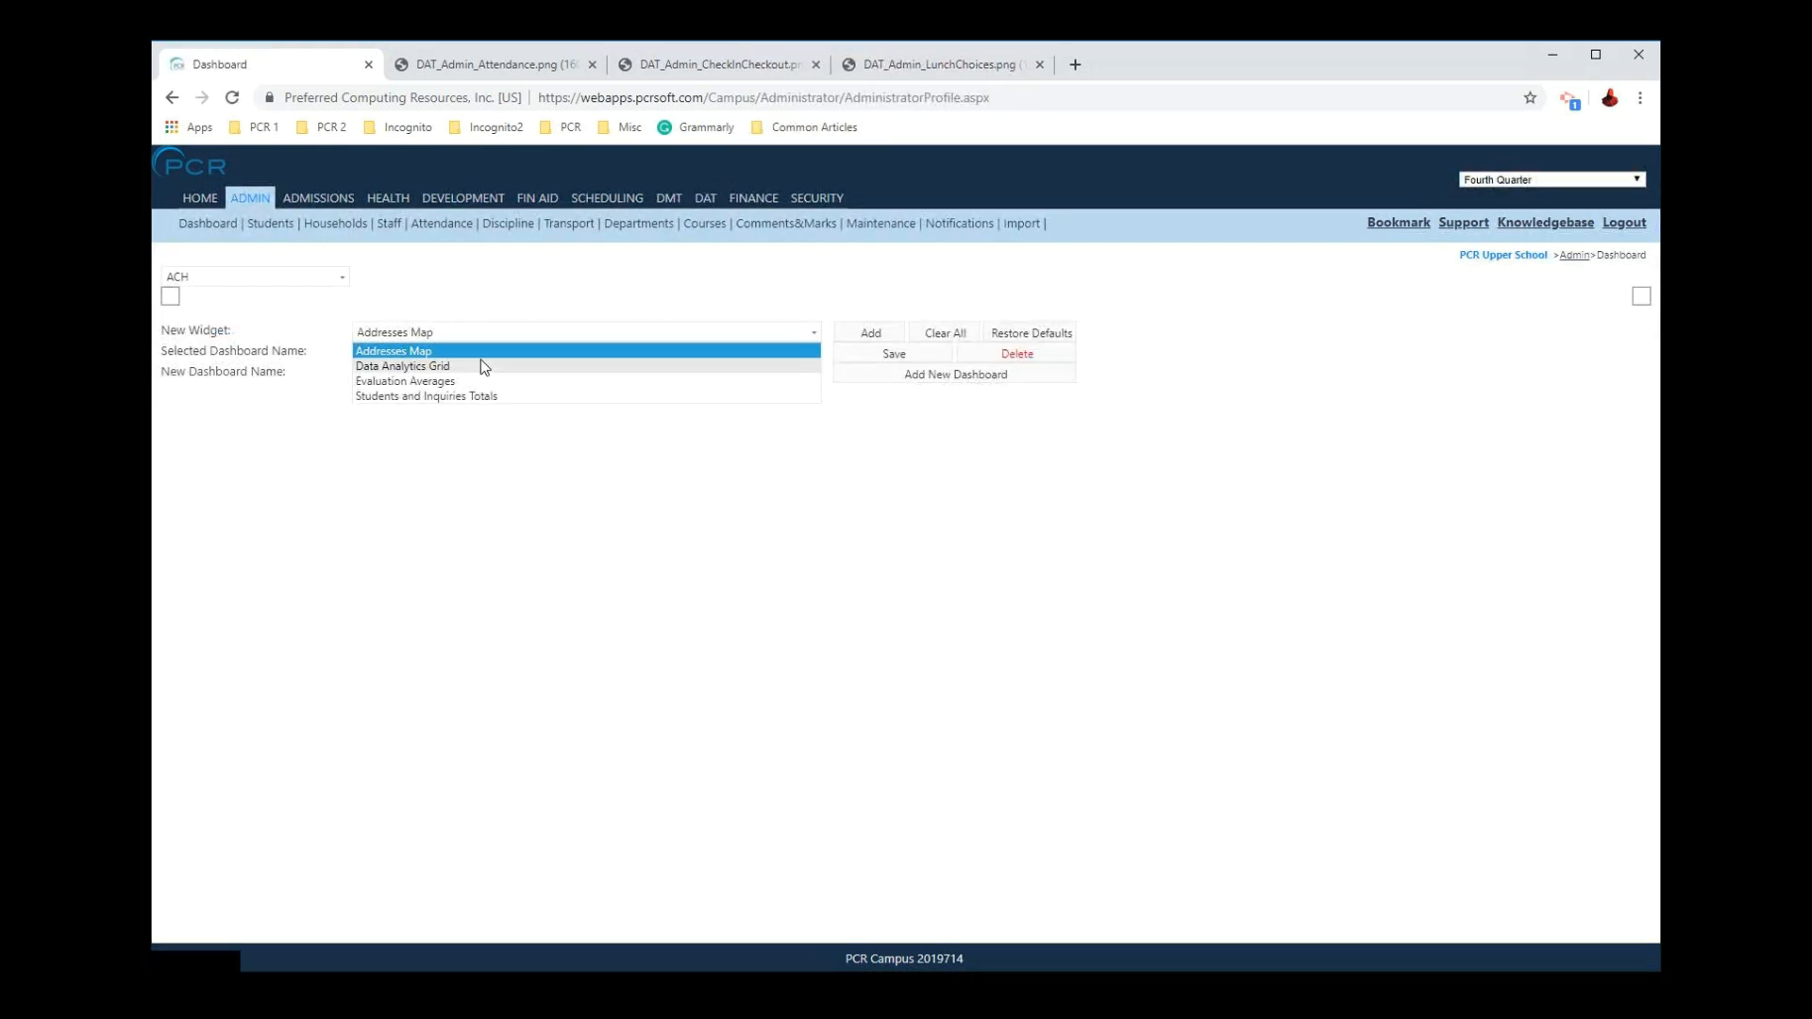
pyautogui.click(483, 366)
pyautogui.click(847, 334)
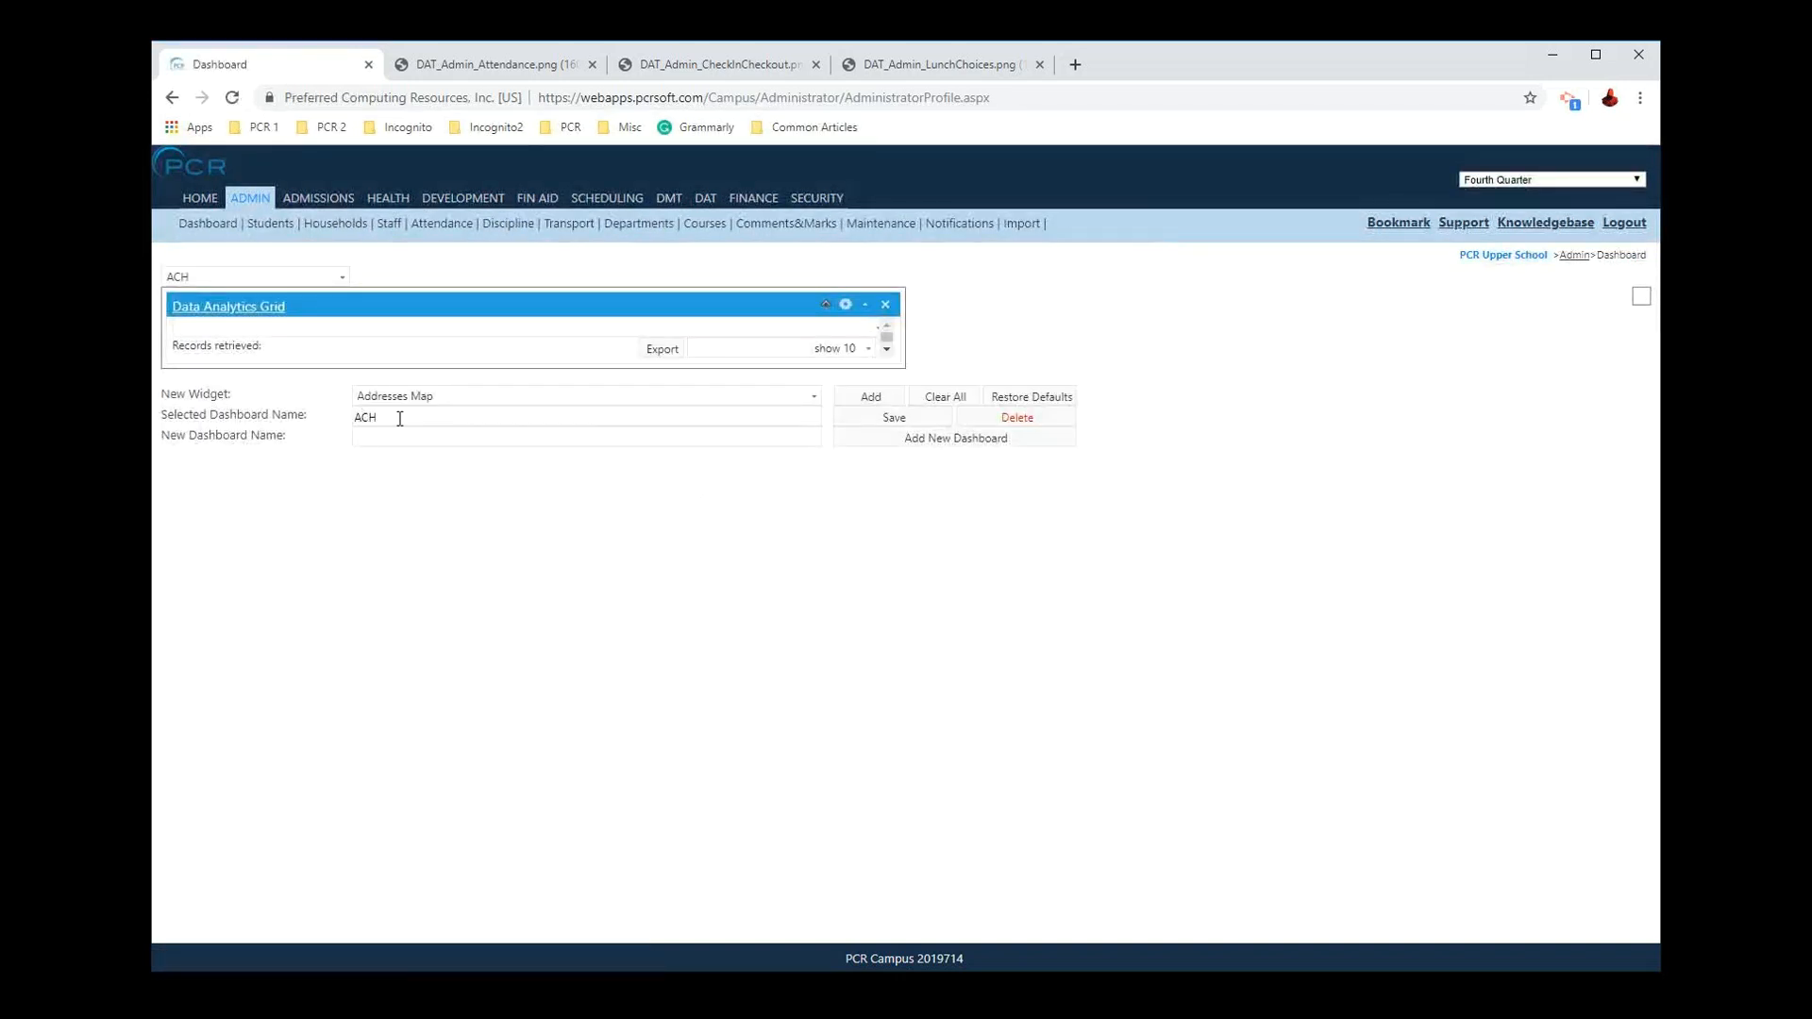
# Step: Set the dashboard's Data Analytics Grid widget to show the Attendance - Attendance Not Taken Today report
pyautogui.click(397, 327)
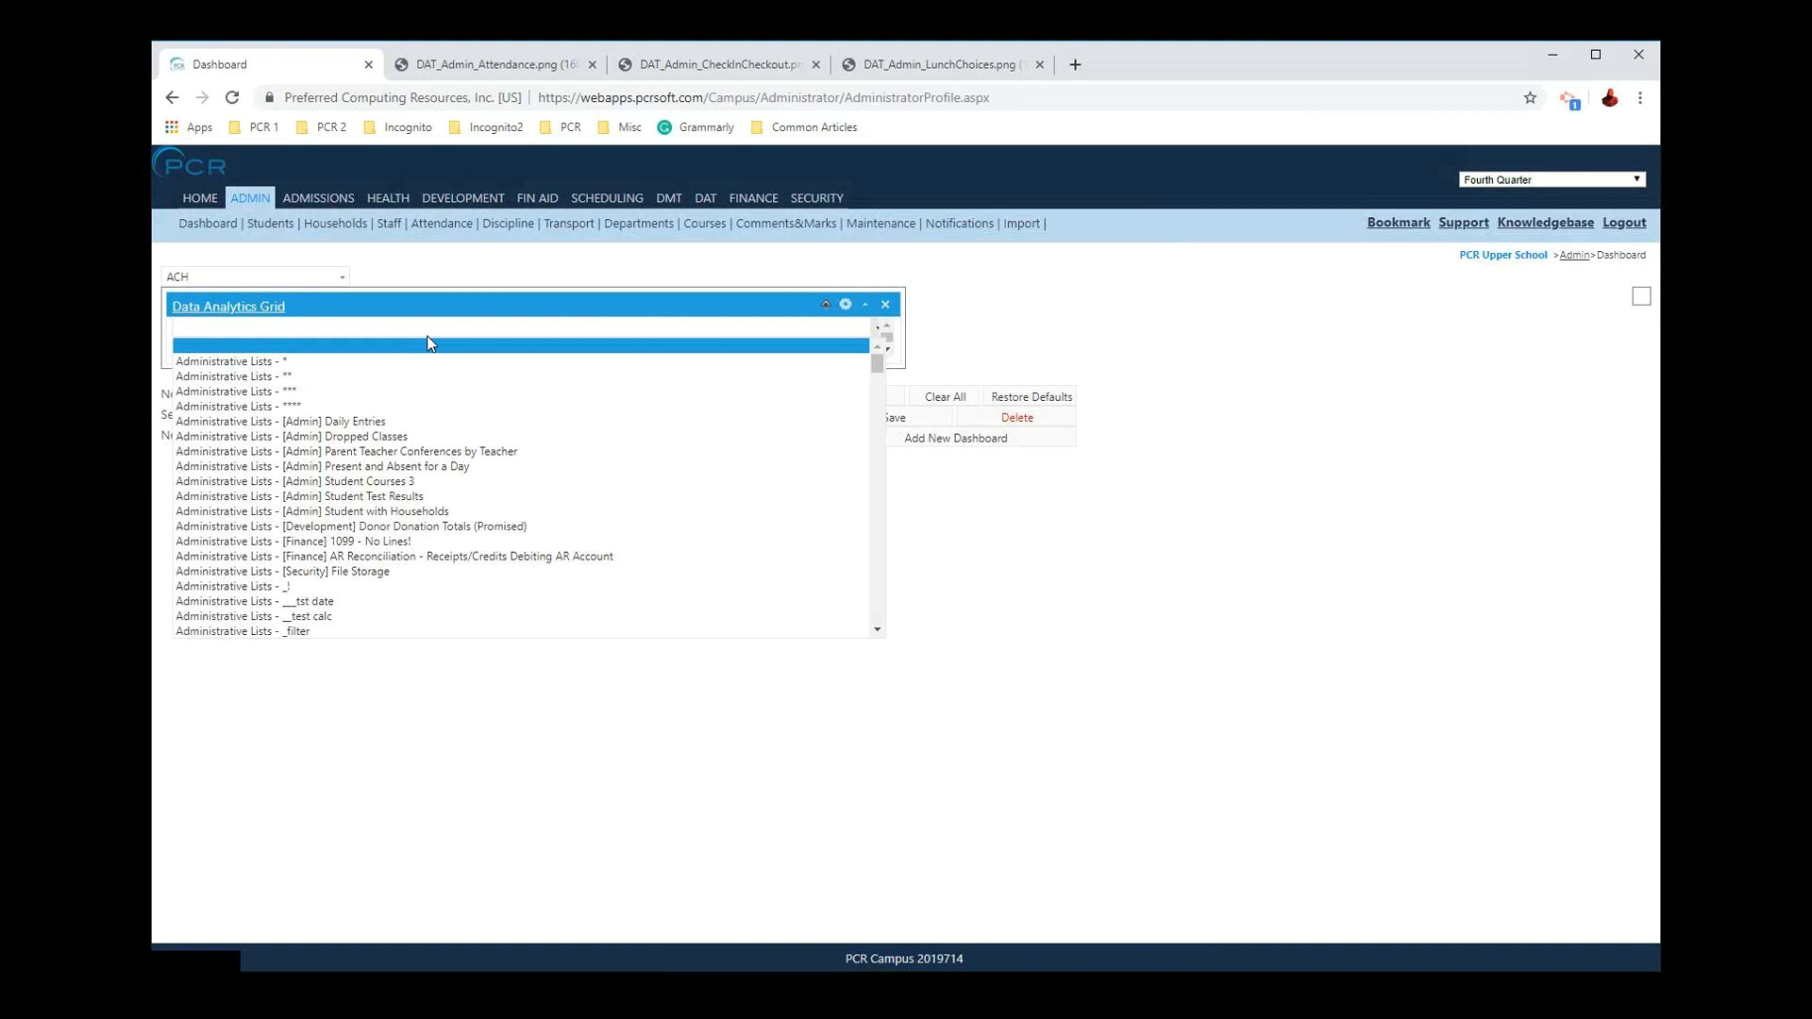
pyautogui.scroll(-10, 462, 438)
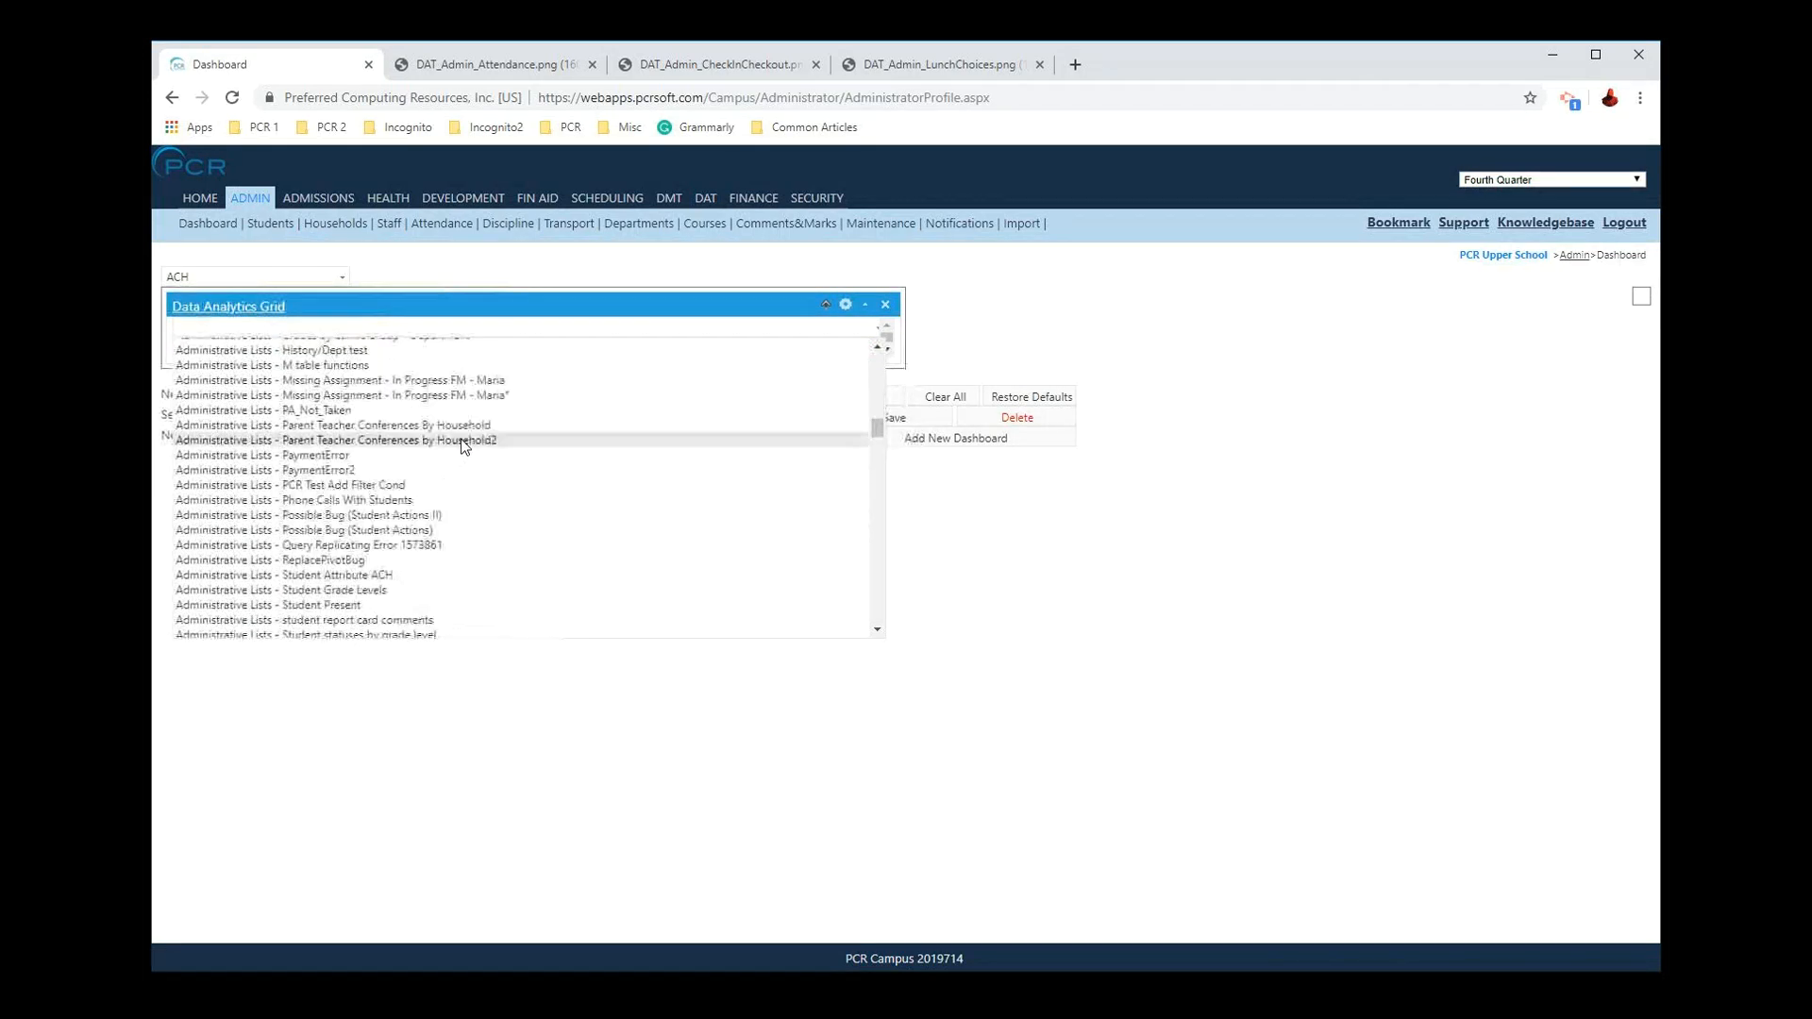
pyautogui.scroll(-8, 461, 440)
pyautogui.scroll(6, 385, 489)
pyautogui.scroll(-10, 385, 489)
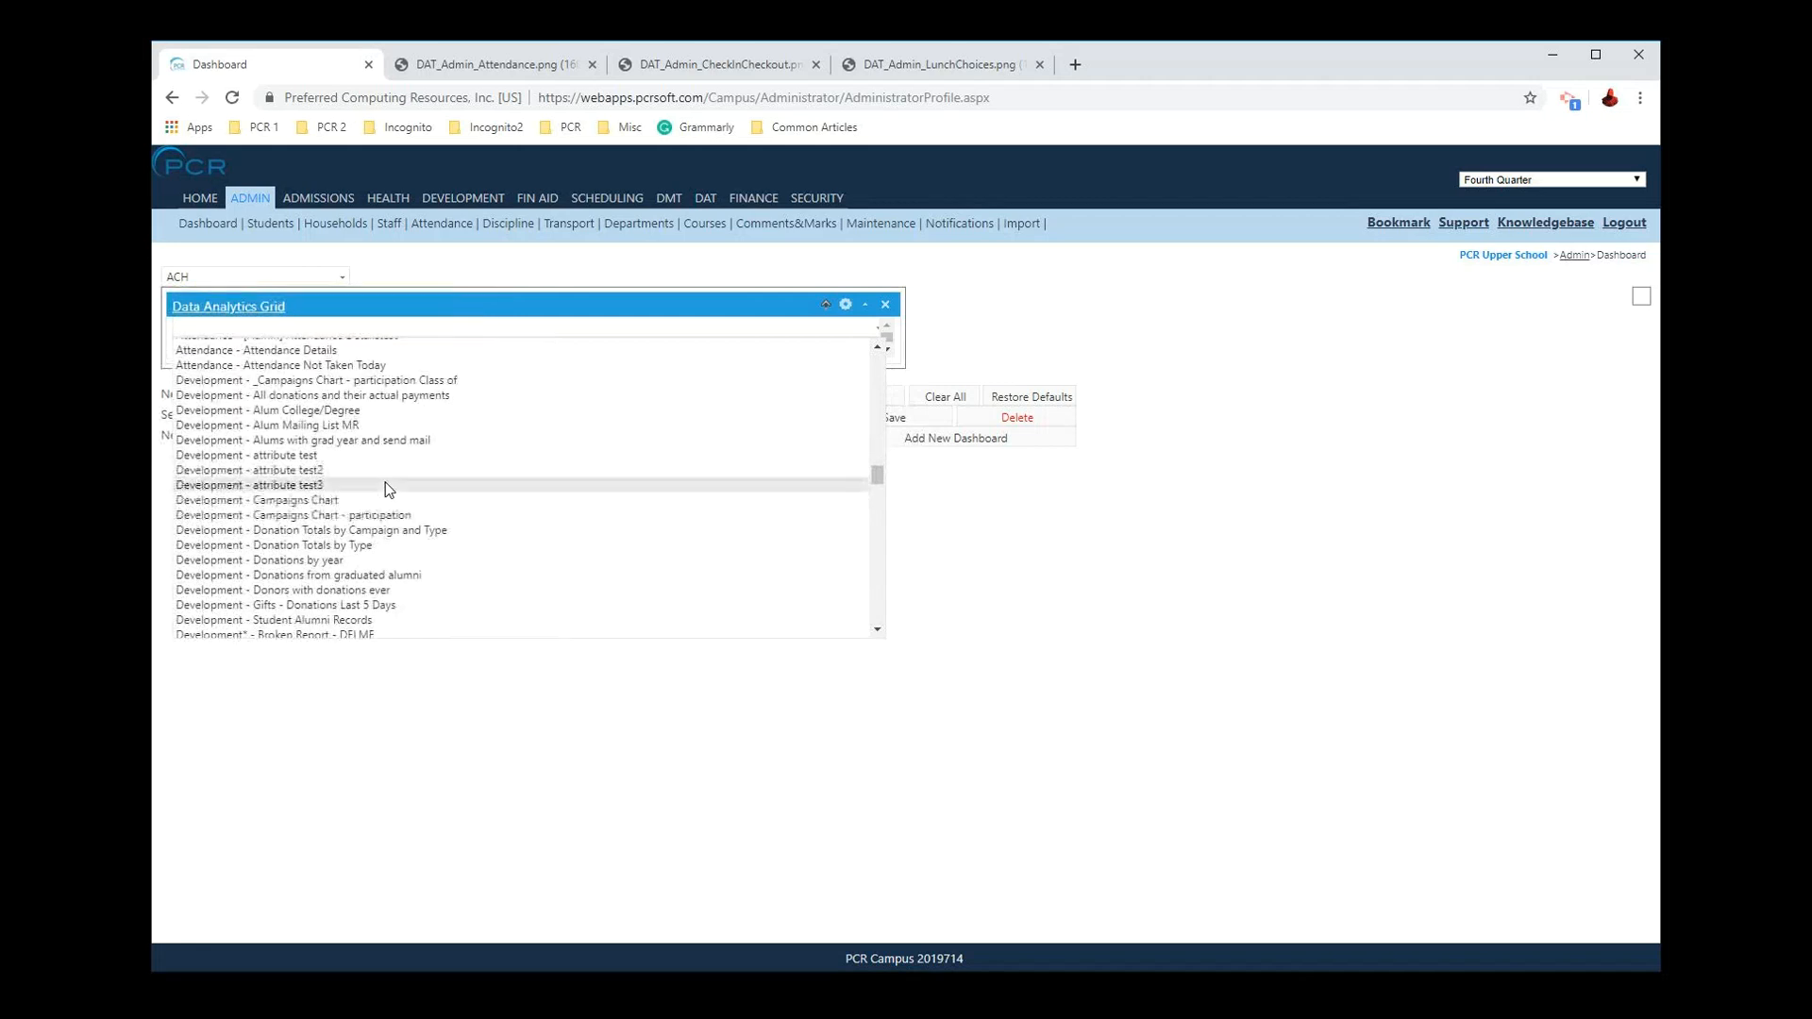
pyautogui.scroll(2, 385, 488)
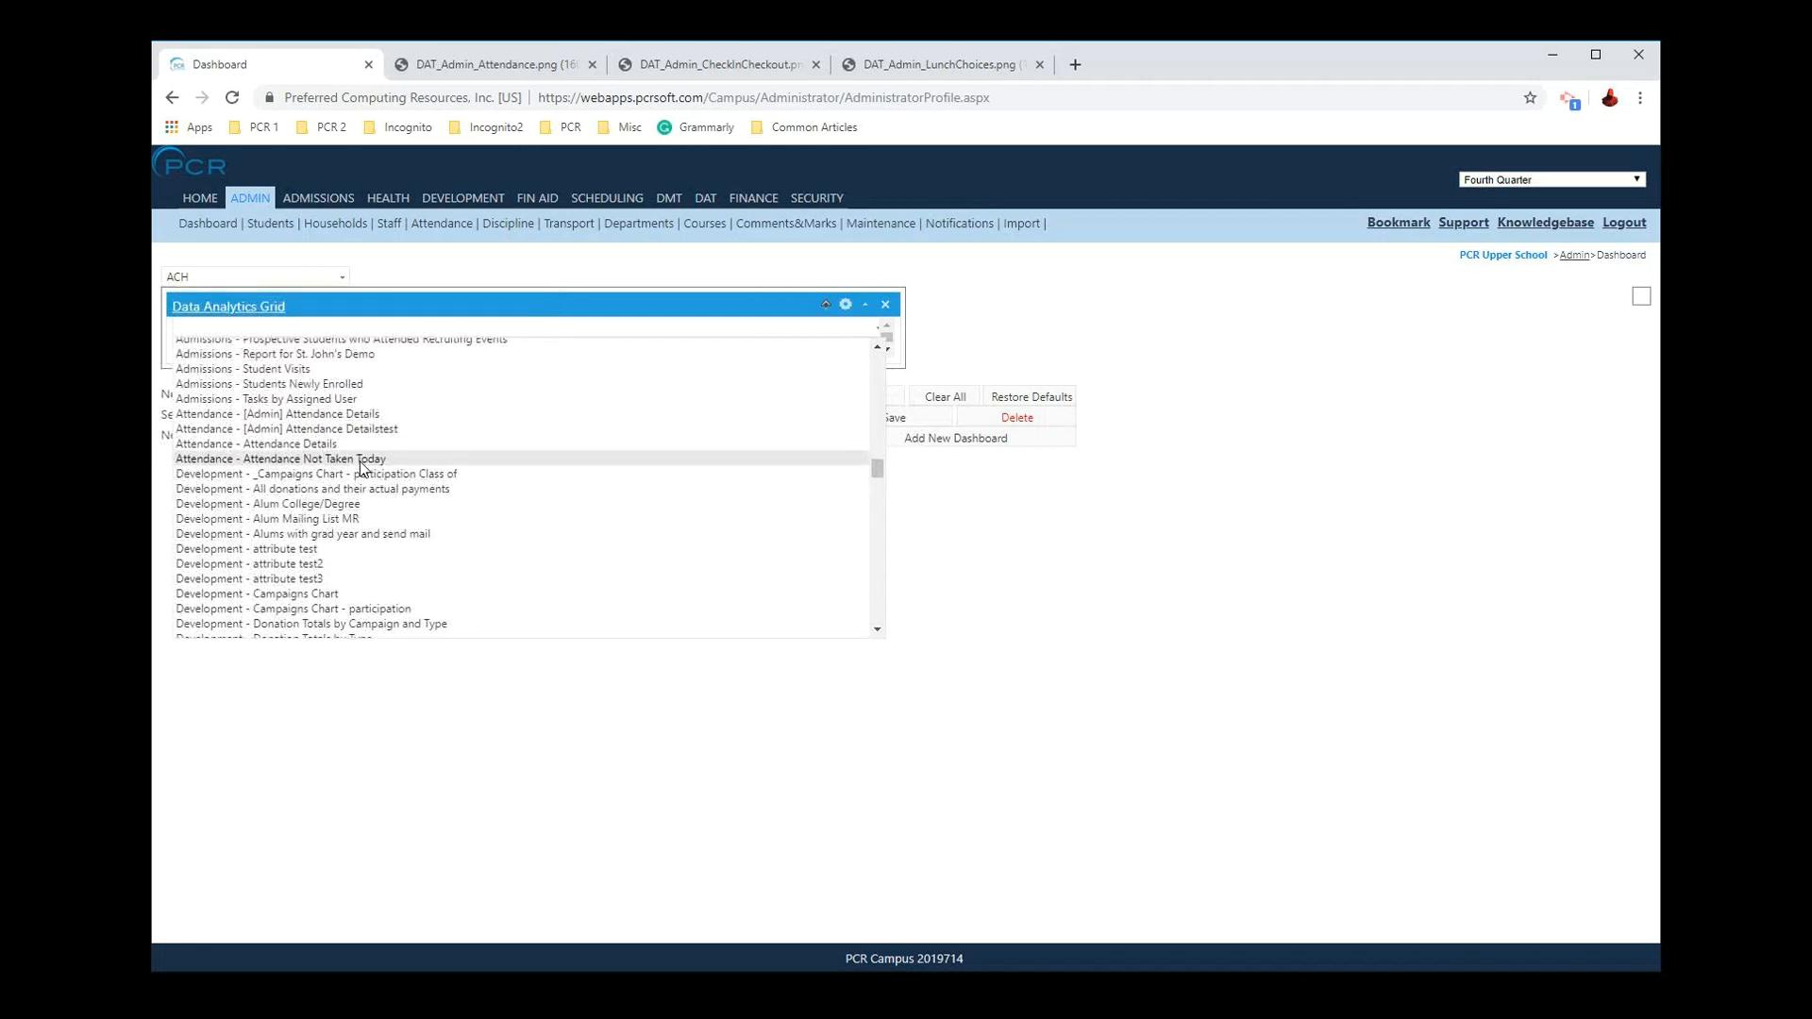
pyautogui.click(361, 460)
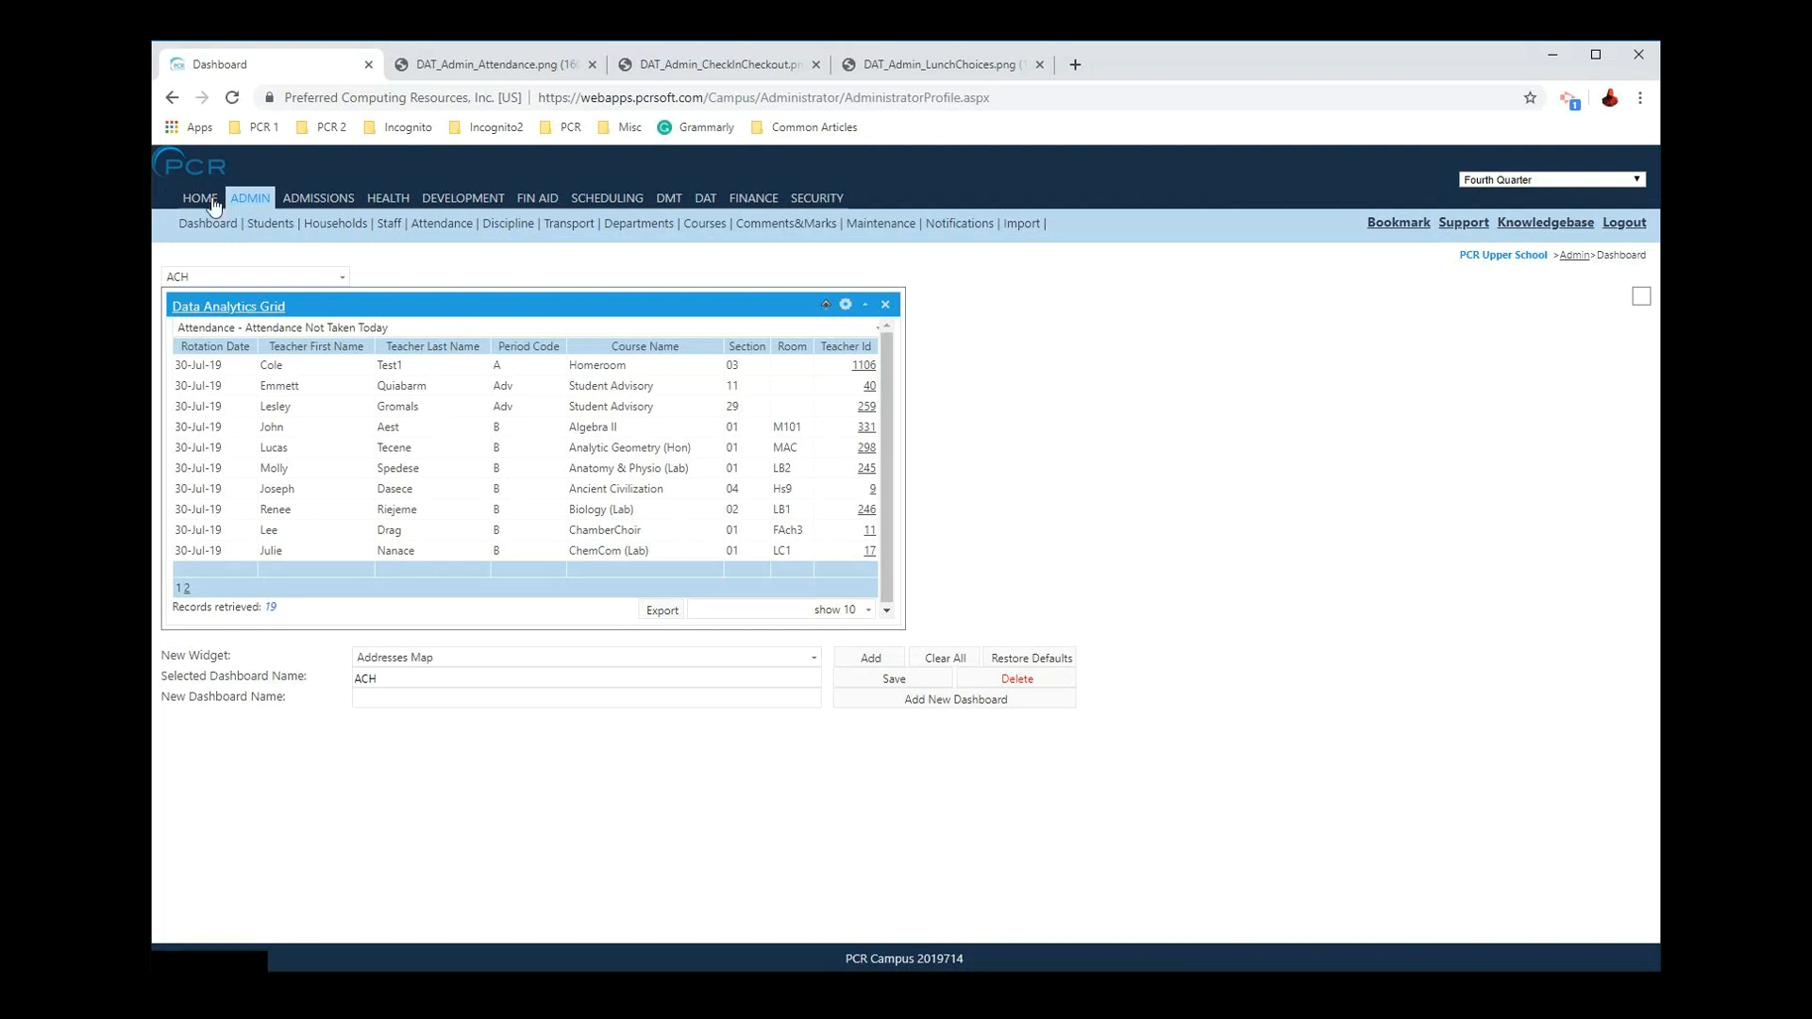
pyautogui.click(276, 225)
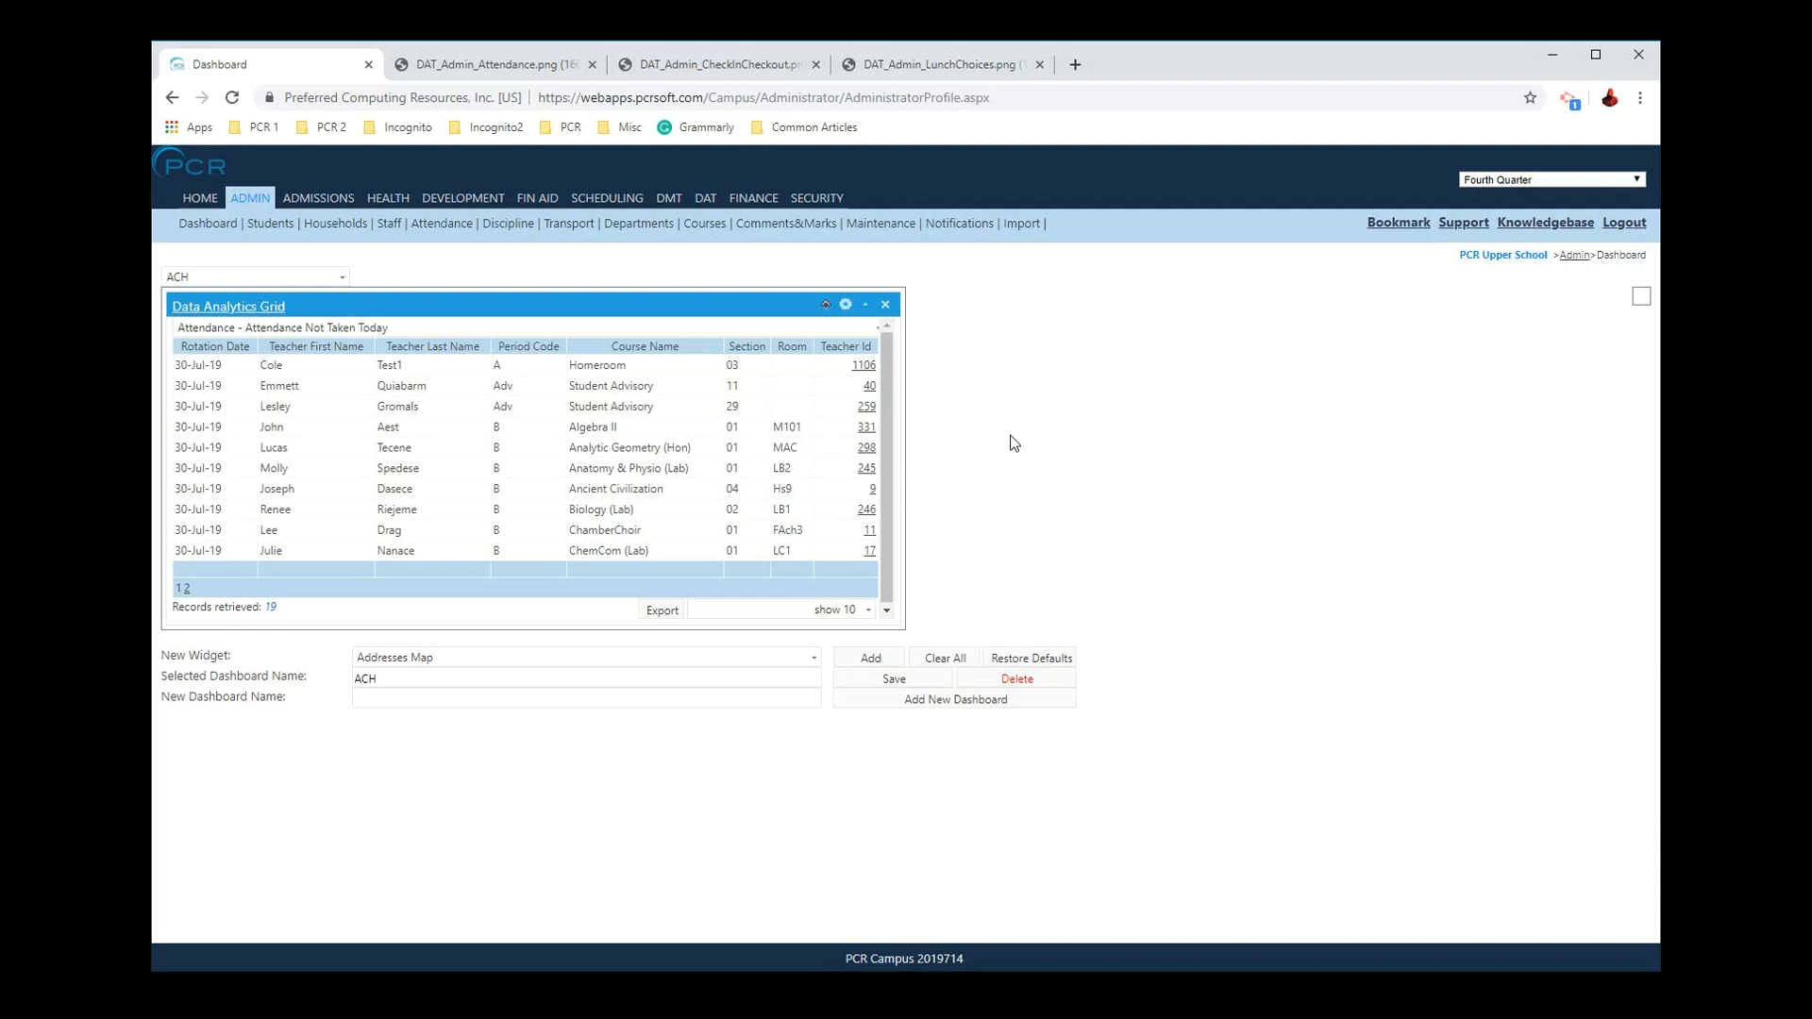
pyautogui.click(451, 661)
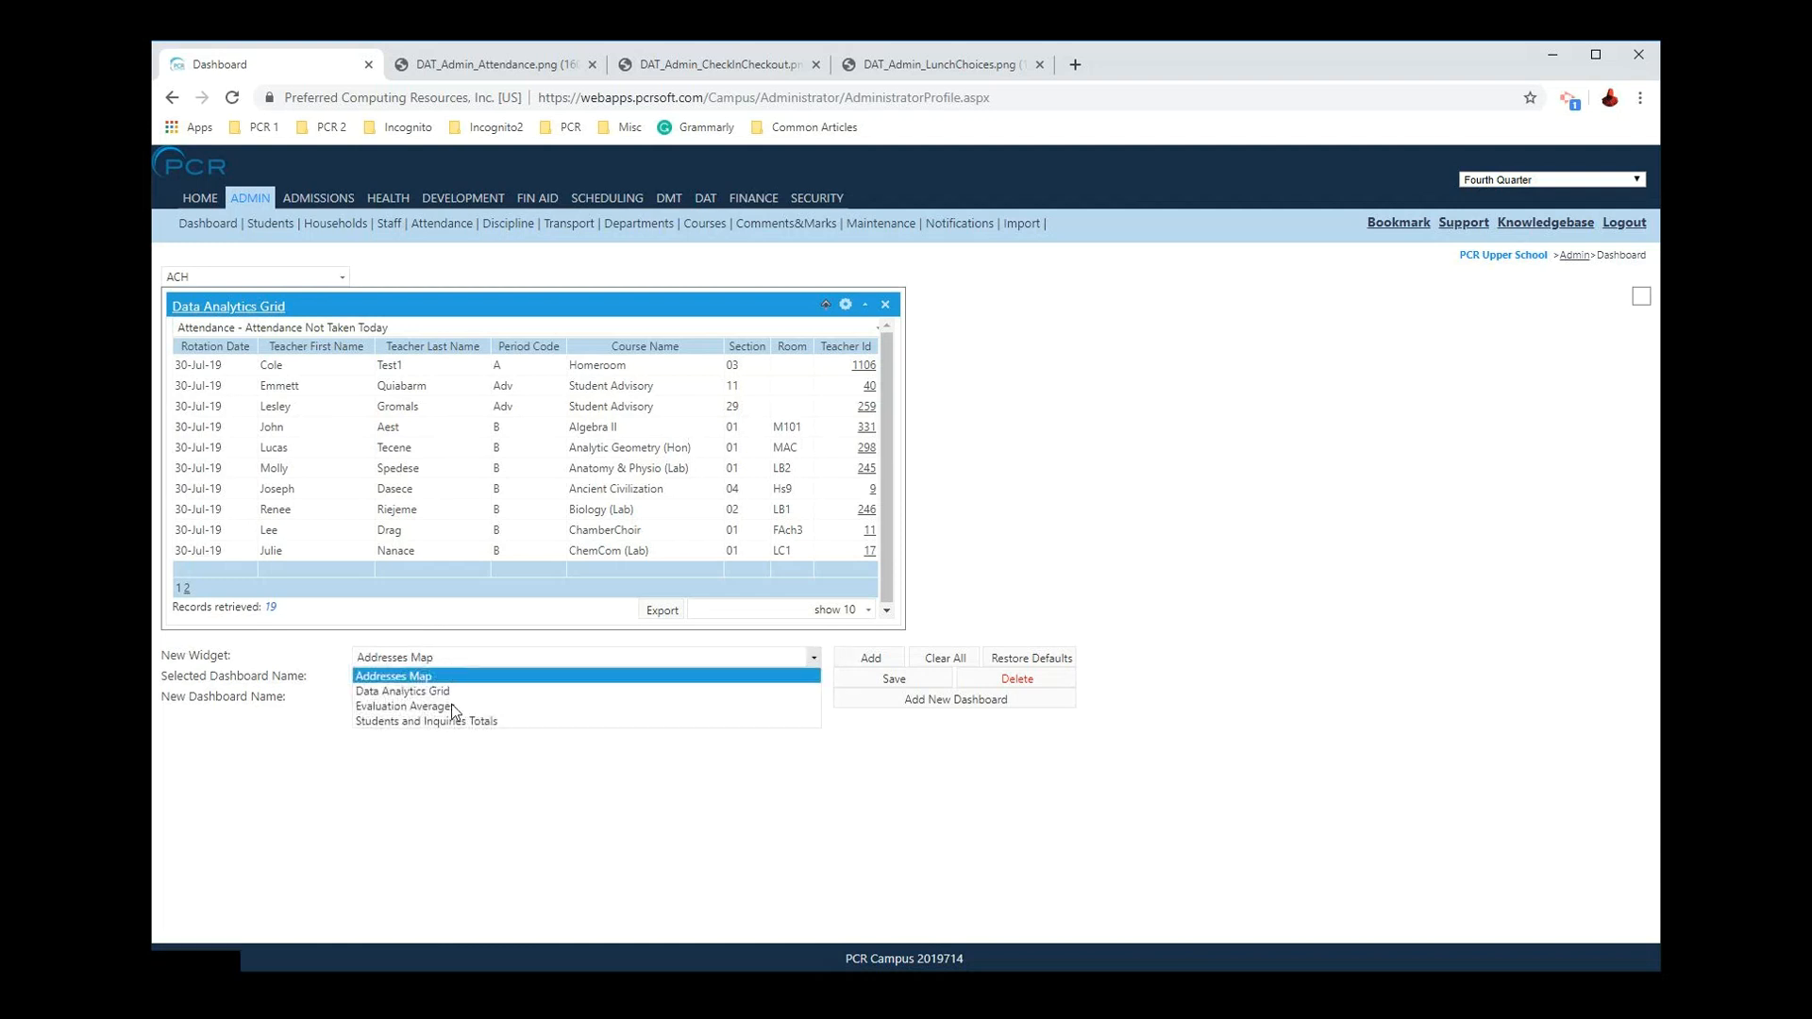
pyautogui.click(449, 692)
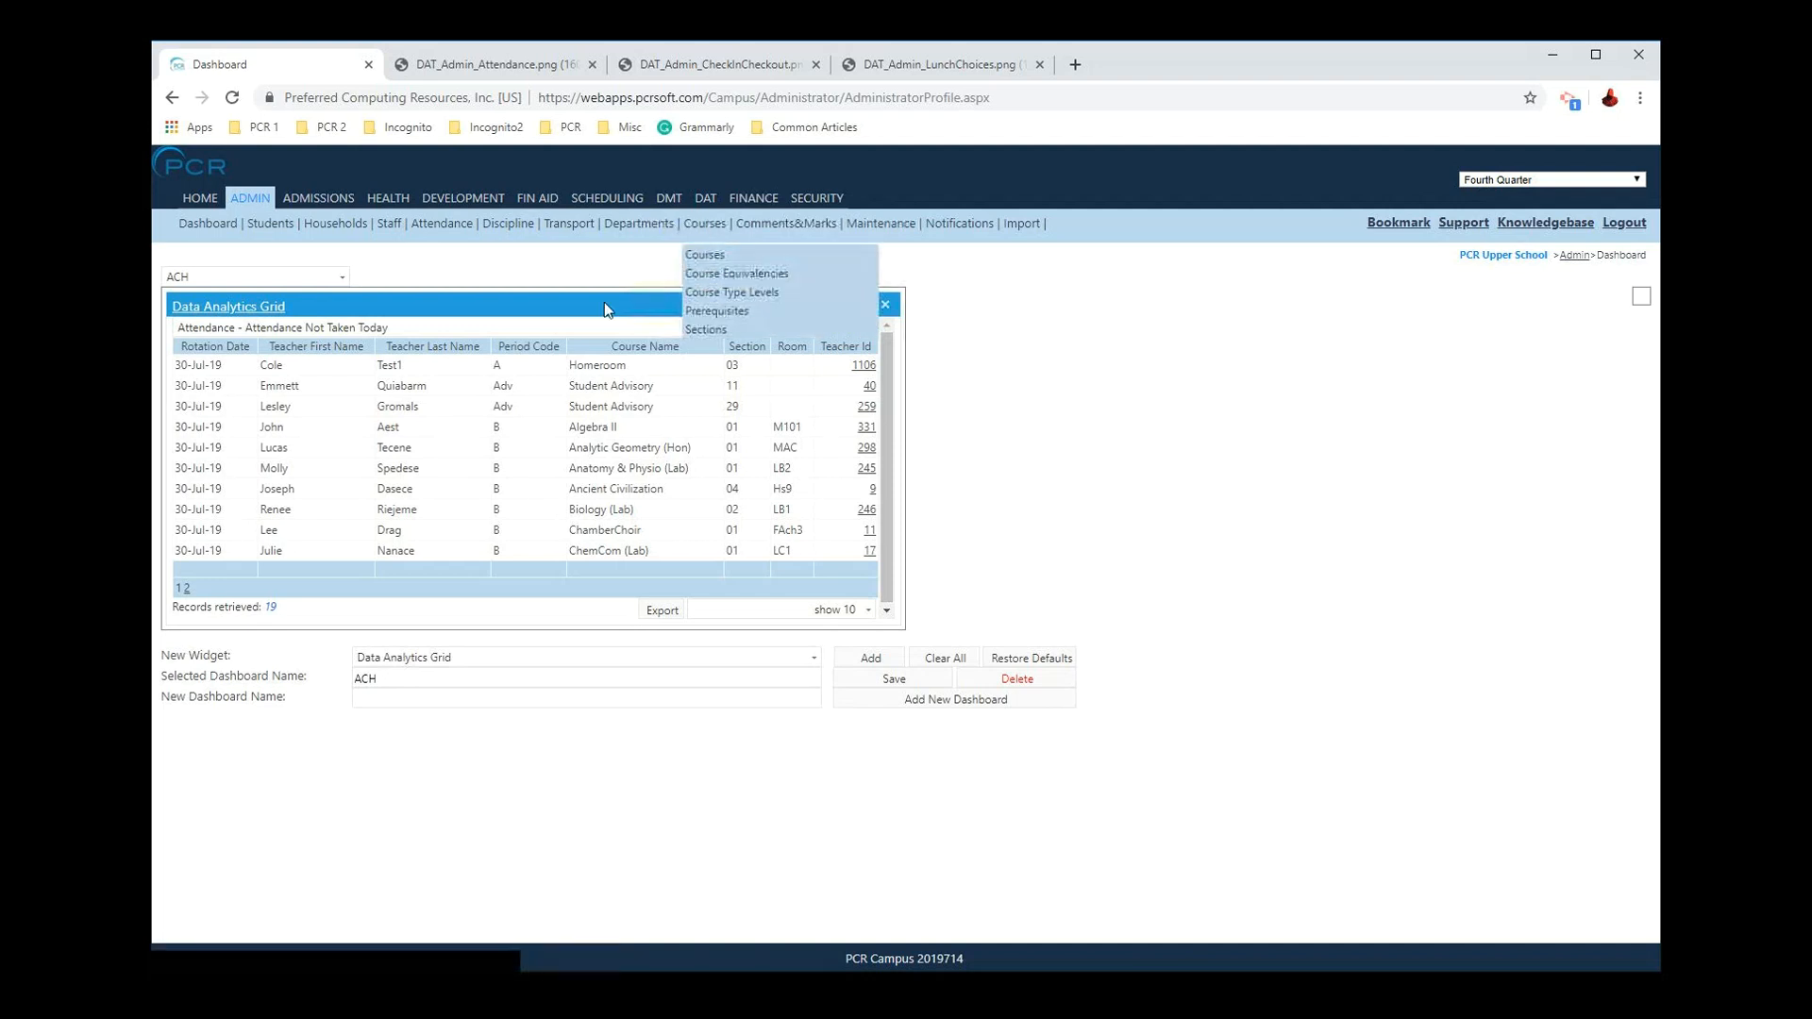
# Step: Search the Data Analytics query list for "attendance not" and open the Attendance Not Taken Today query for editing
pyautogui.click(705, 200)
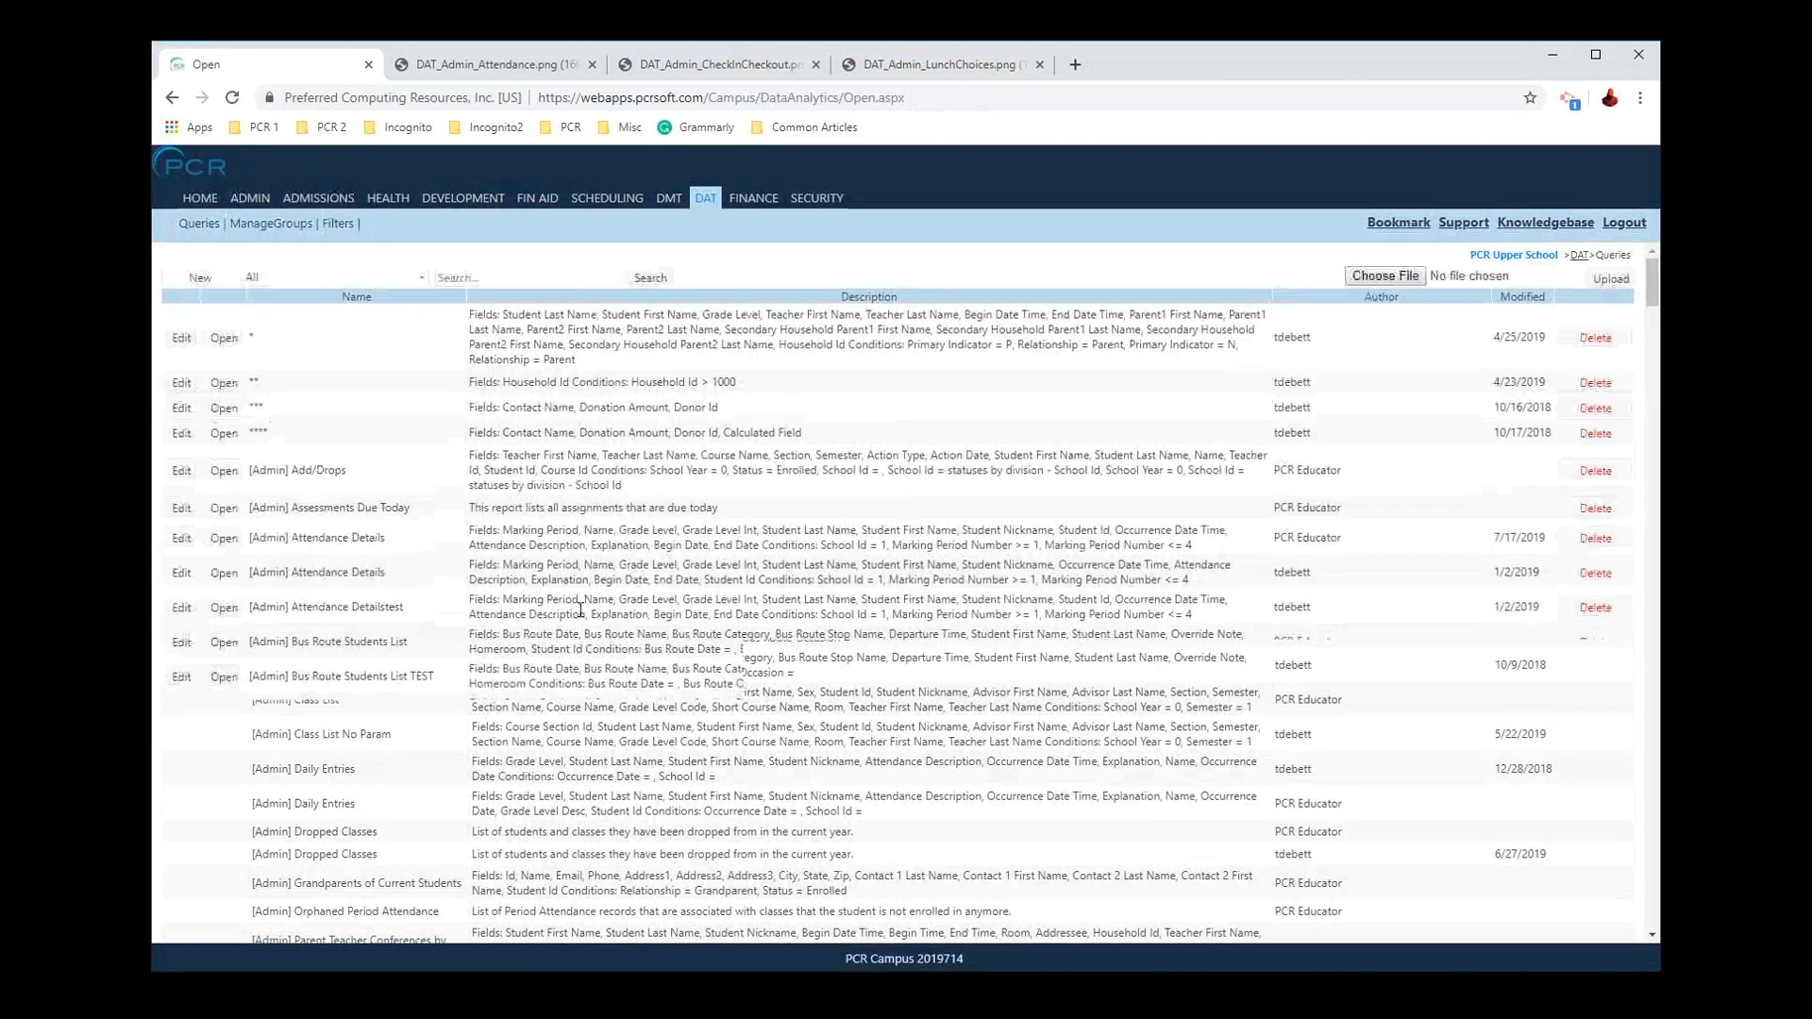
pyautogui.hotkey('ctrl', 'f')
pyautogui.write('attendance not')
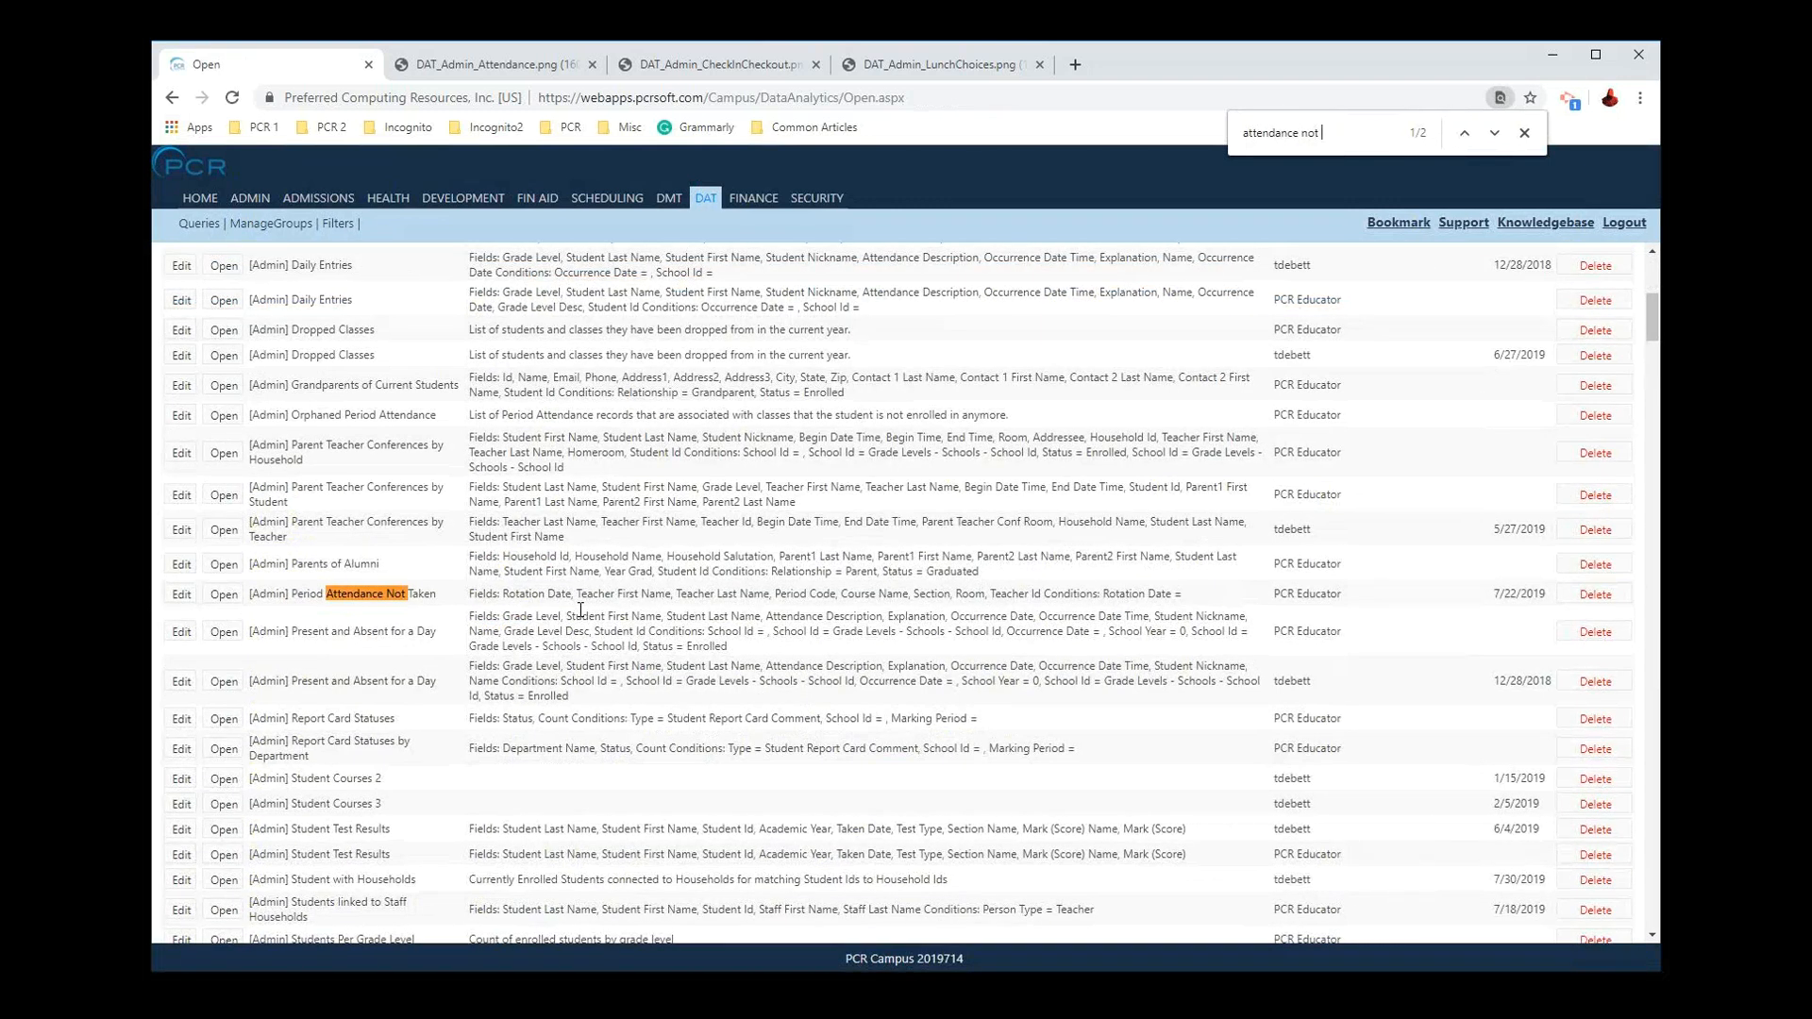
pyautogui.press('Return')
pyautogui.click(191, 594)
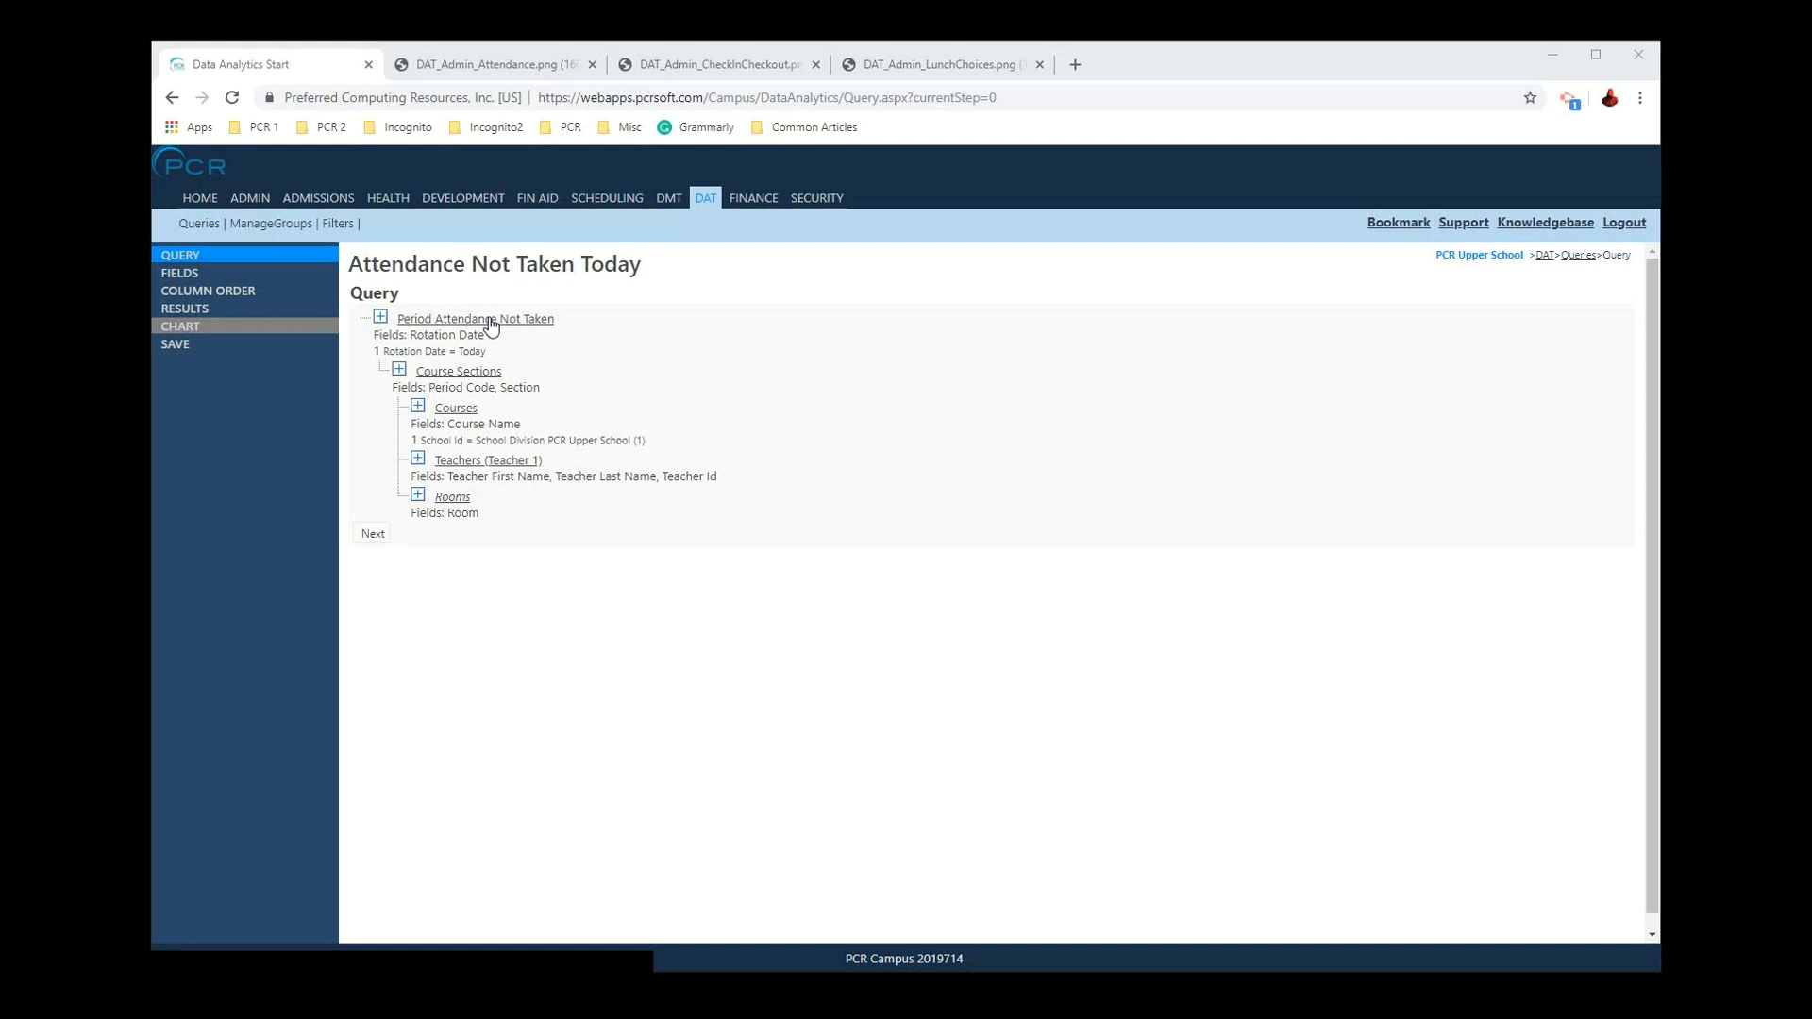
# Step: Replace the Today condition on the Period Attendance Not Taken table with Rotation Date within The Next 0 days, and save the table's settings
pyautogui.click(457, 321)
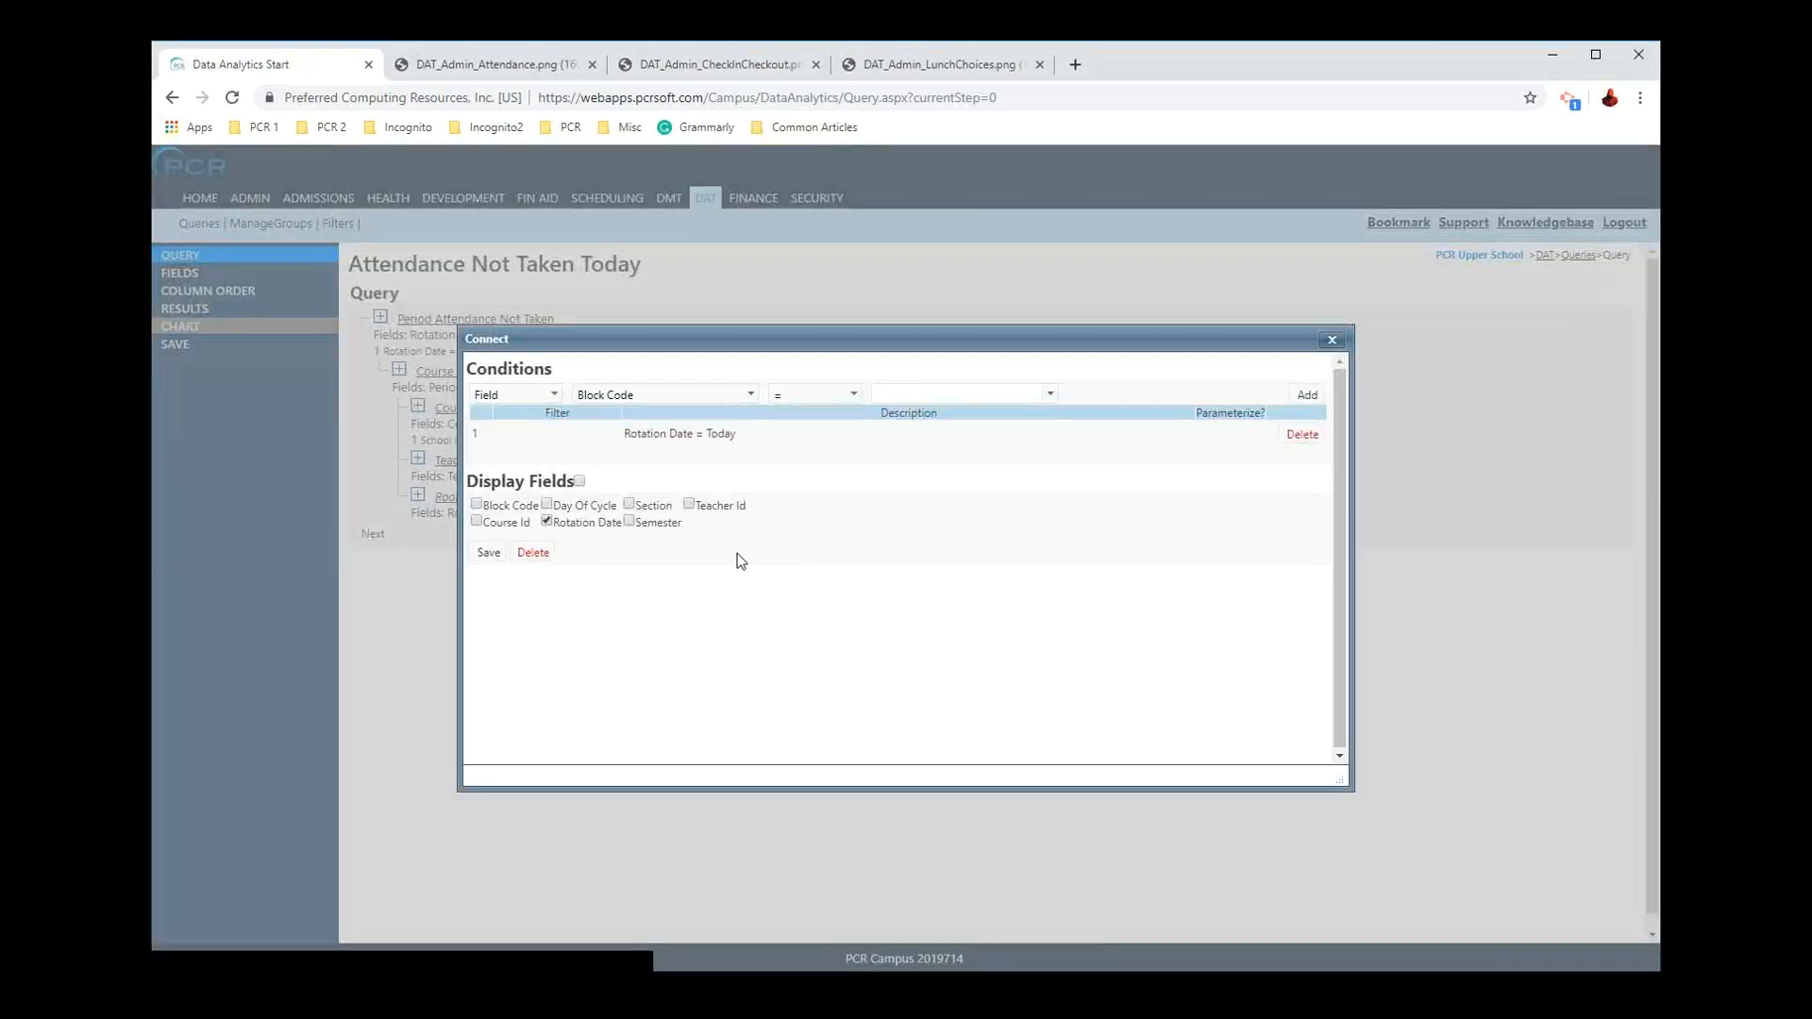
pyautogui.click(1301, 435)
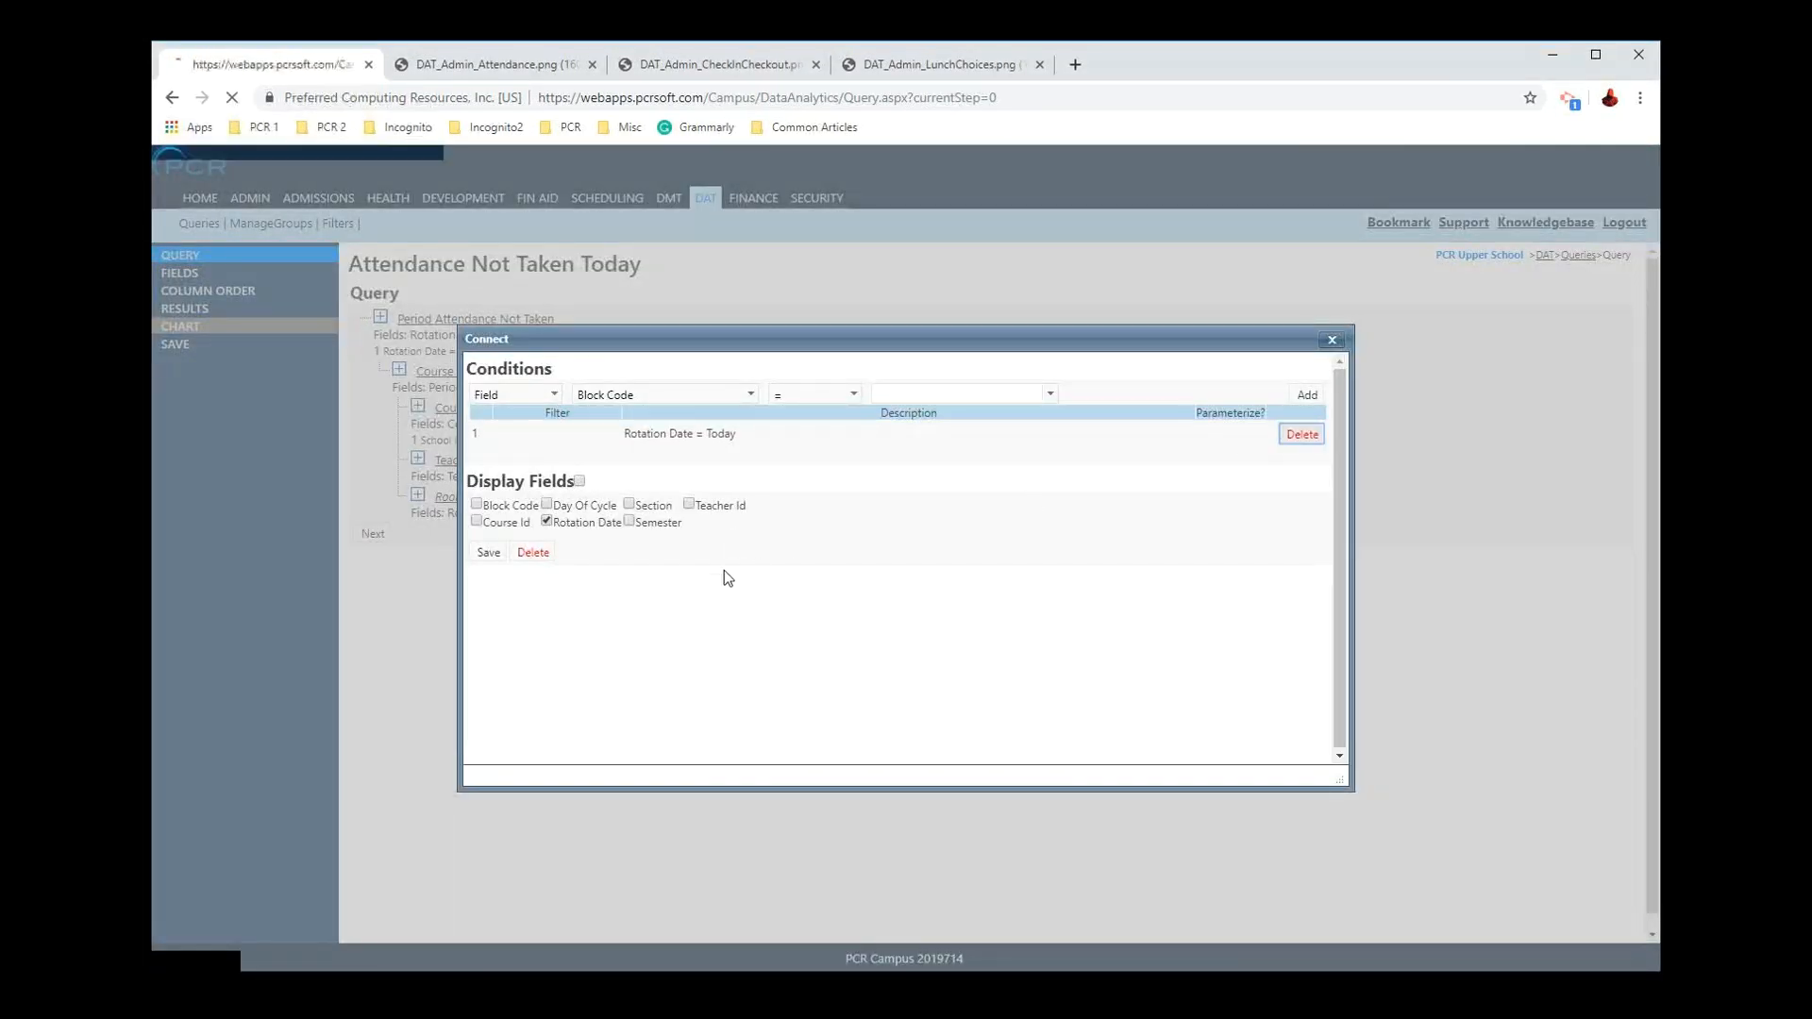
pyautogui.click(673, 400)
pyautogui.click(644, 471)
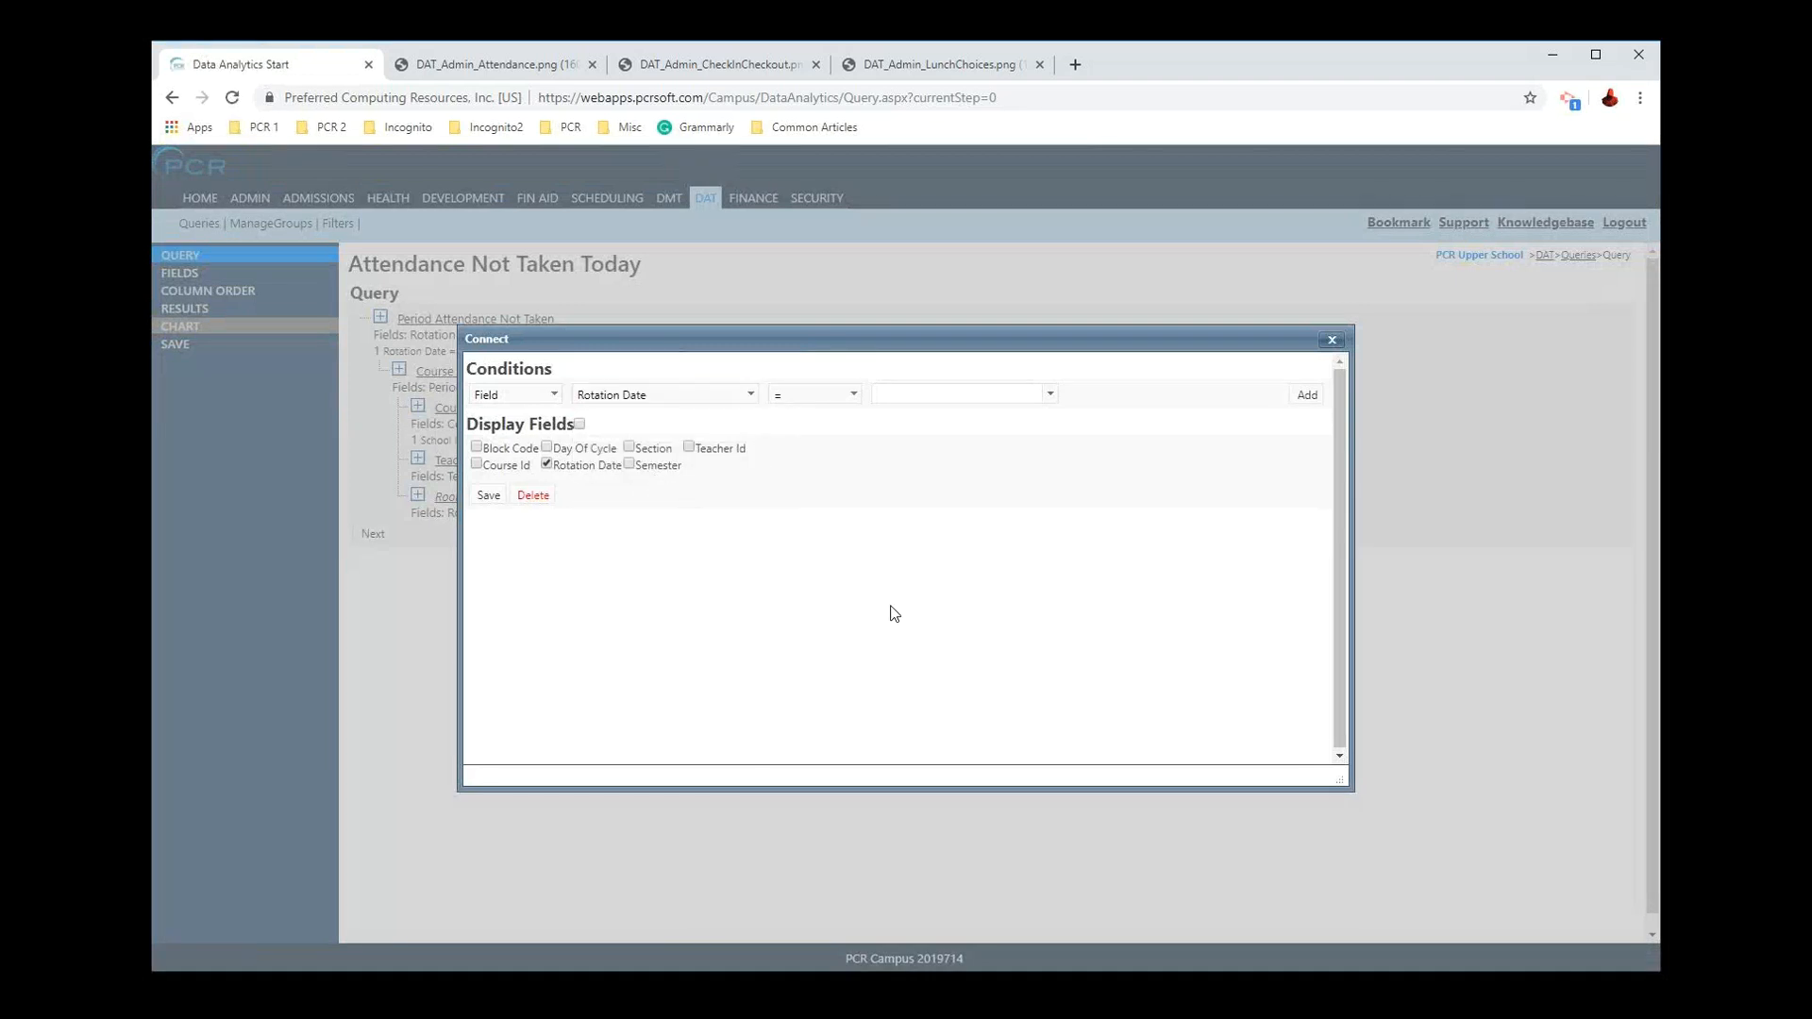
pyautogui.click(813, 397)
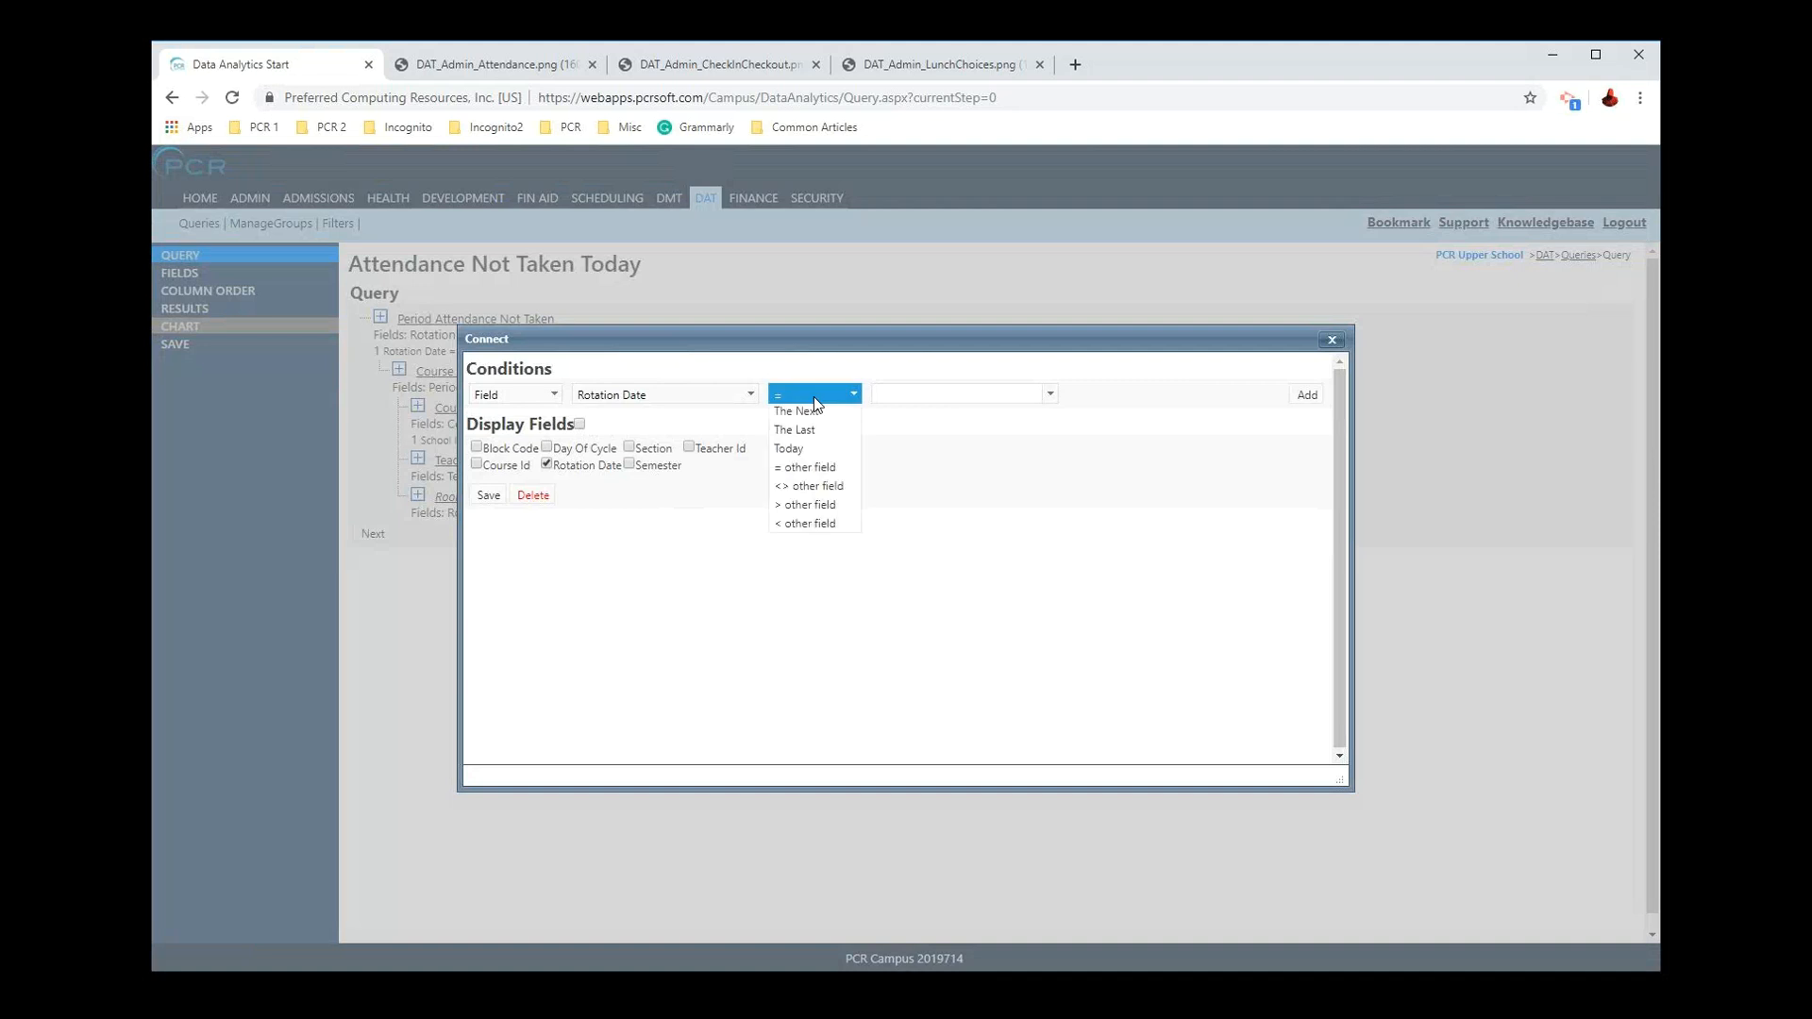
pyautogui.click(823, 585)
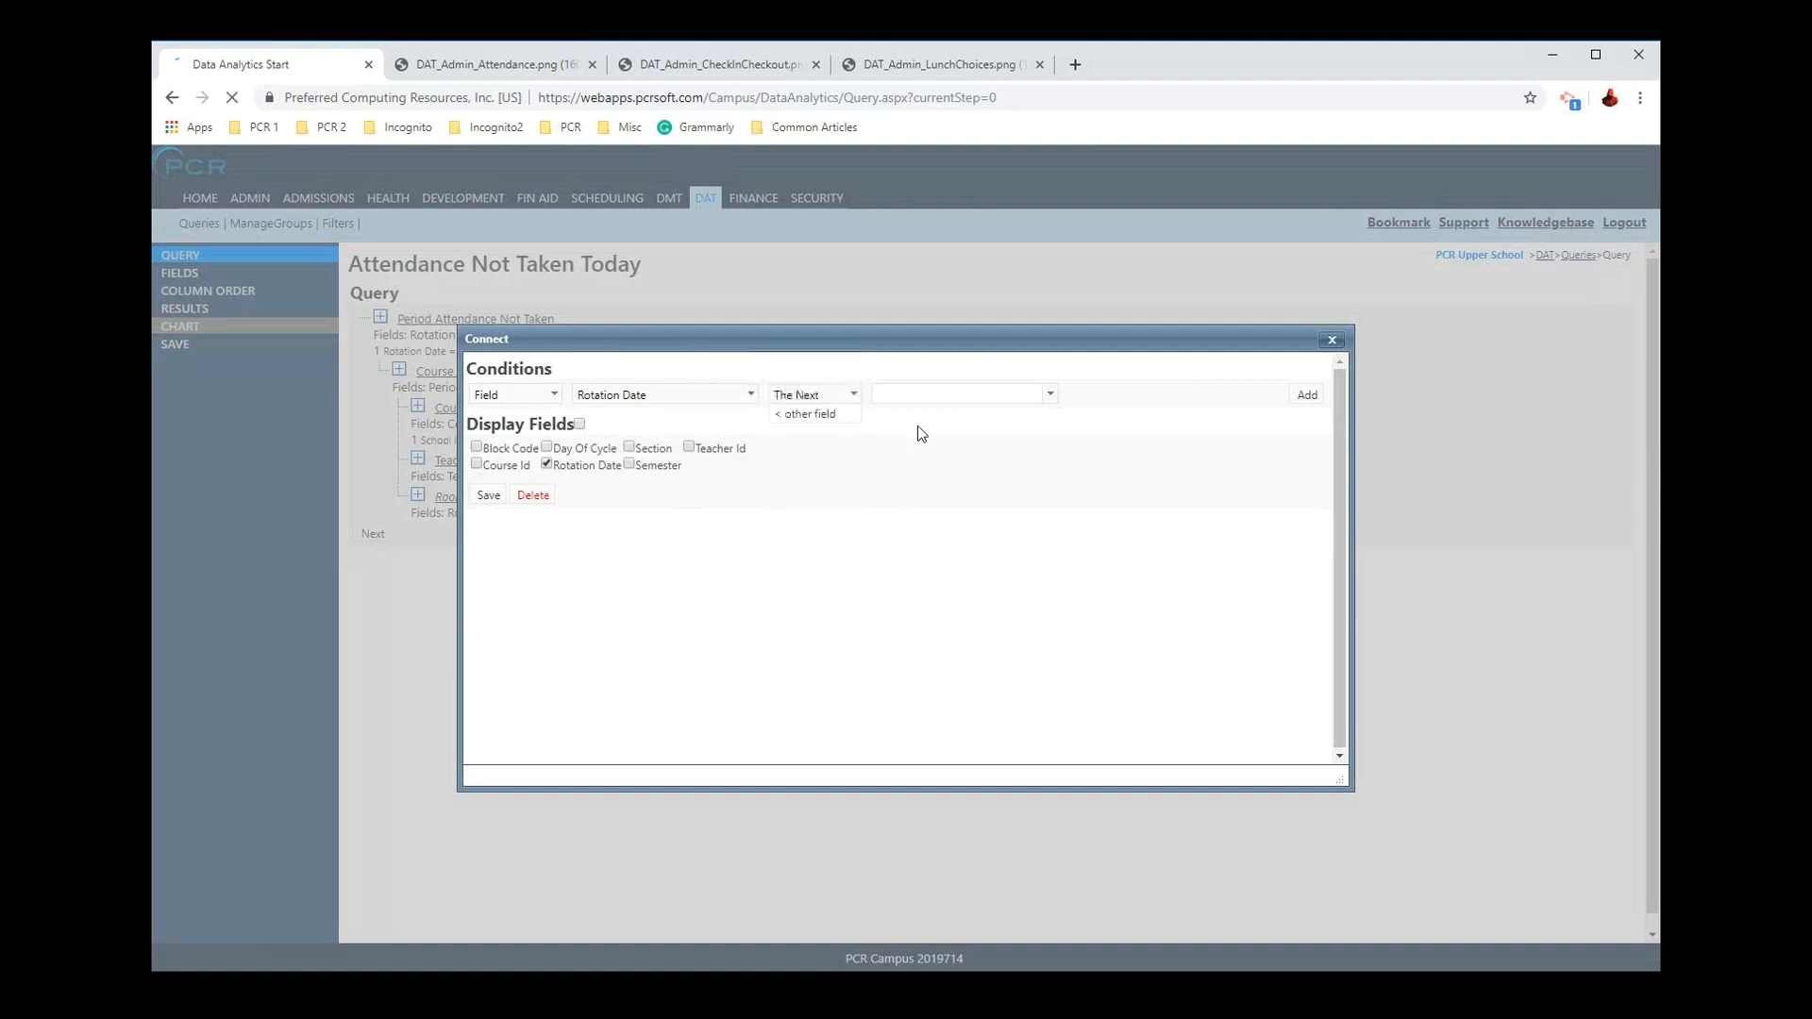
pyautogui.click(887, 396)
pyautogui.click(885, 429)
pyautogui.click(1021, 392)
pyautogui.click(970, 454)
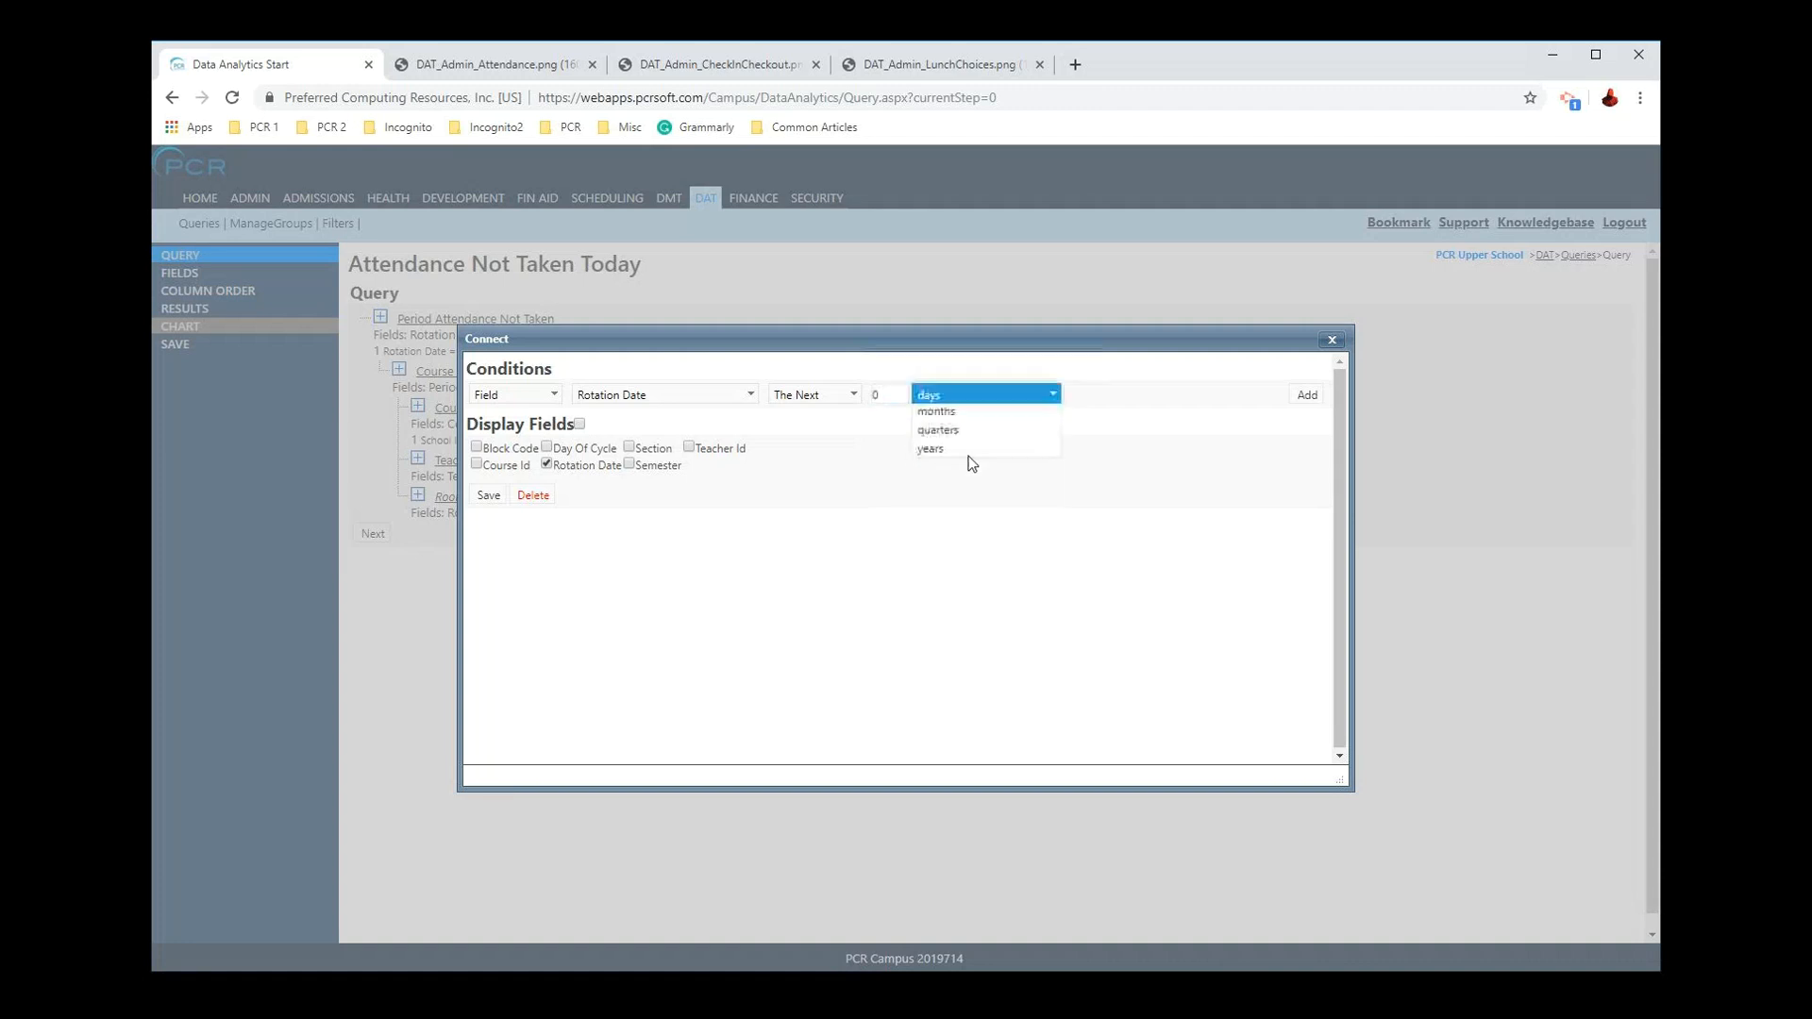
pyautogui.click(1307, 394)
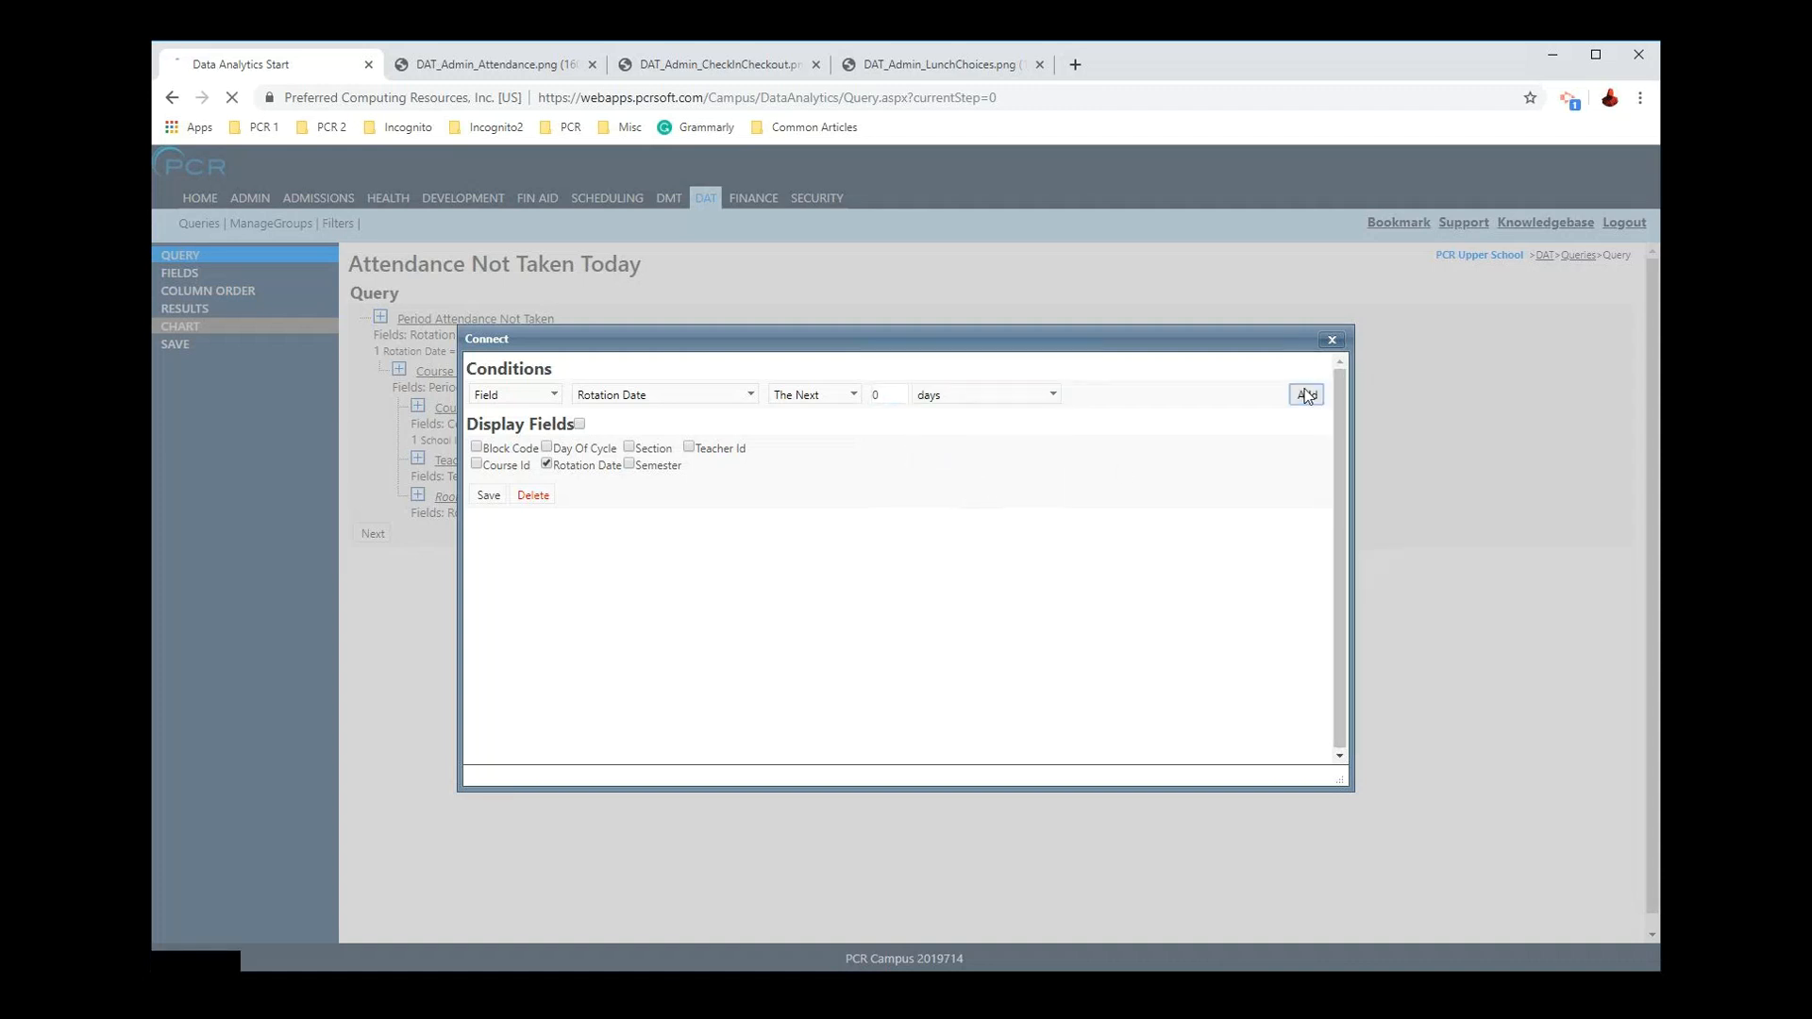
pyautogui.click(488, 552)
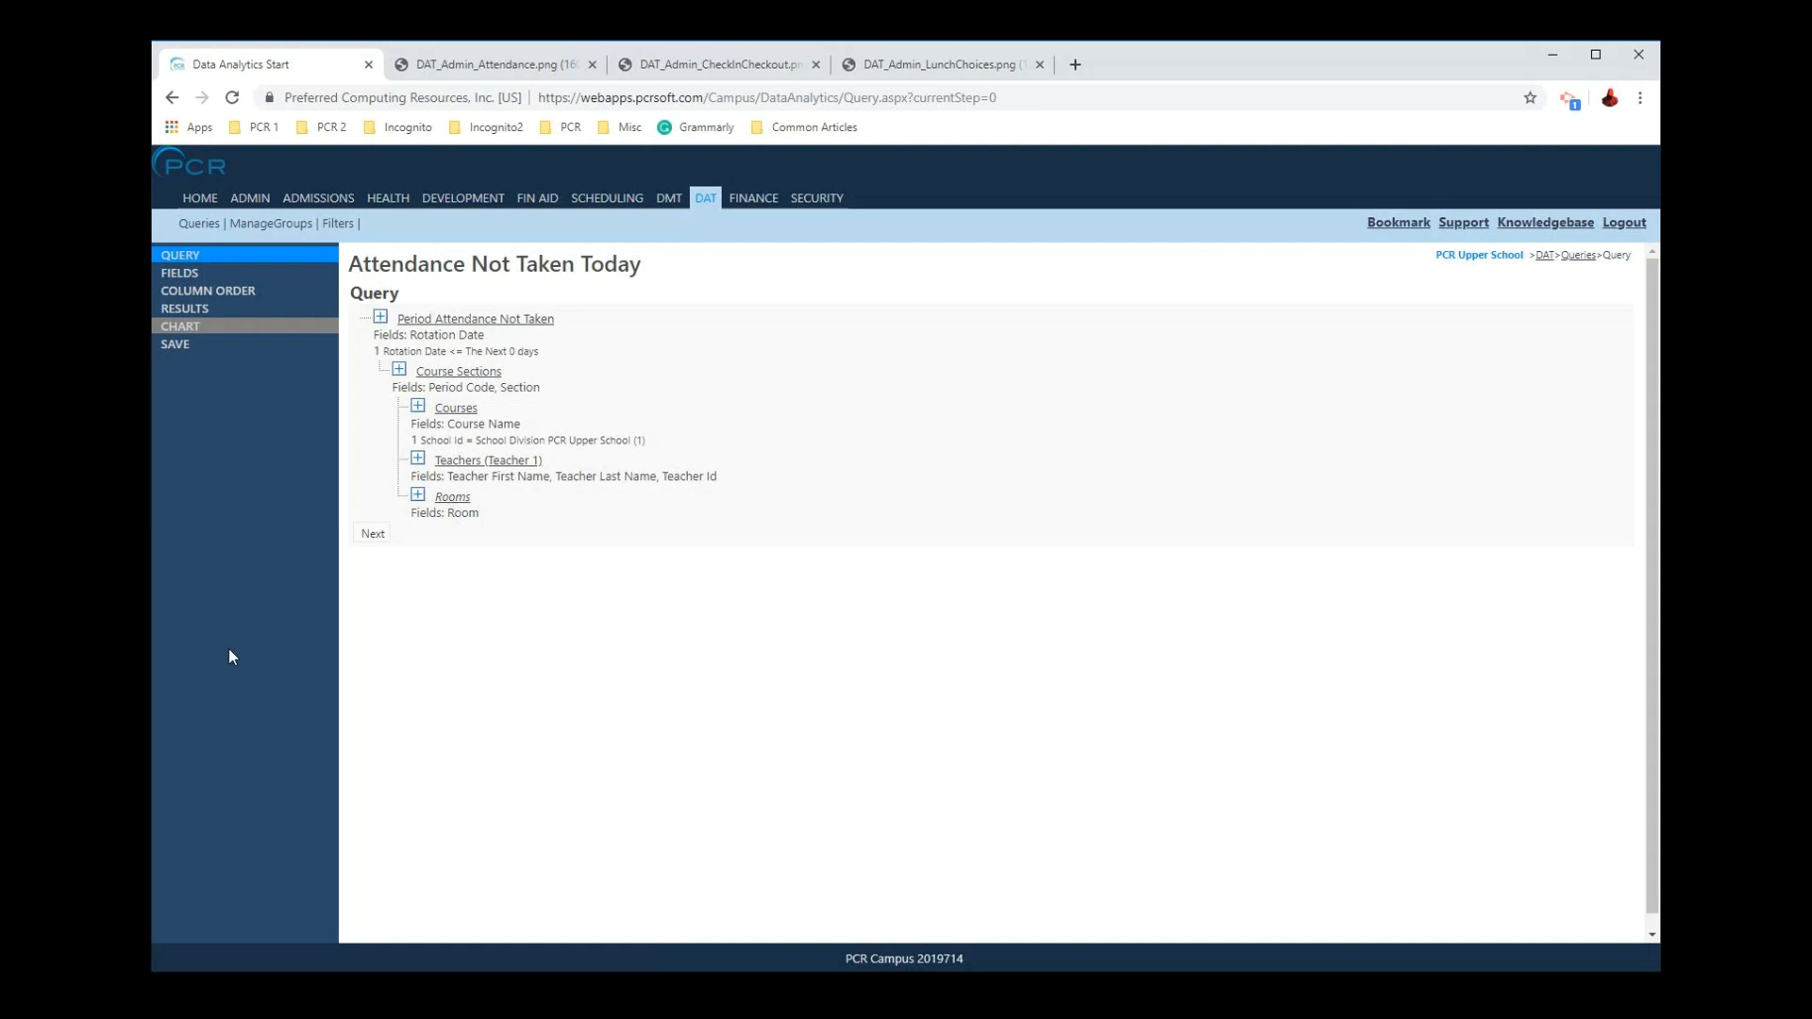
# Step: Delete the Rooms table from the query and remove Course Name from the Courses table's display fields
pyautogui.click(457, 500)
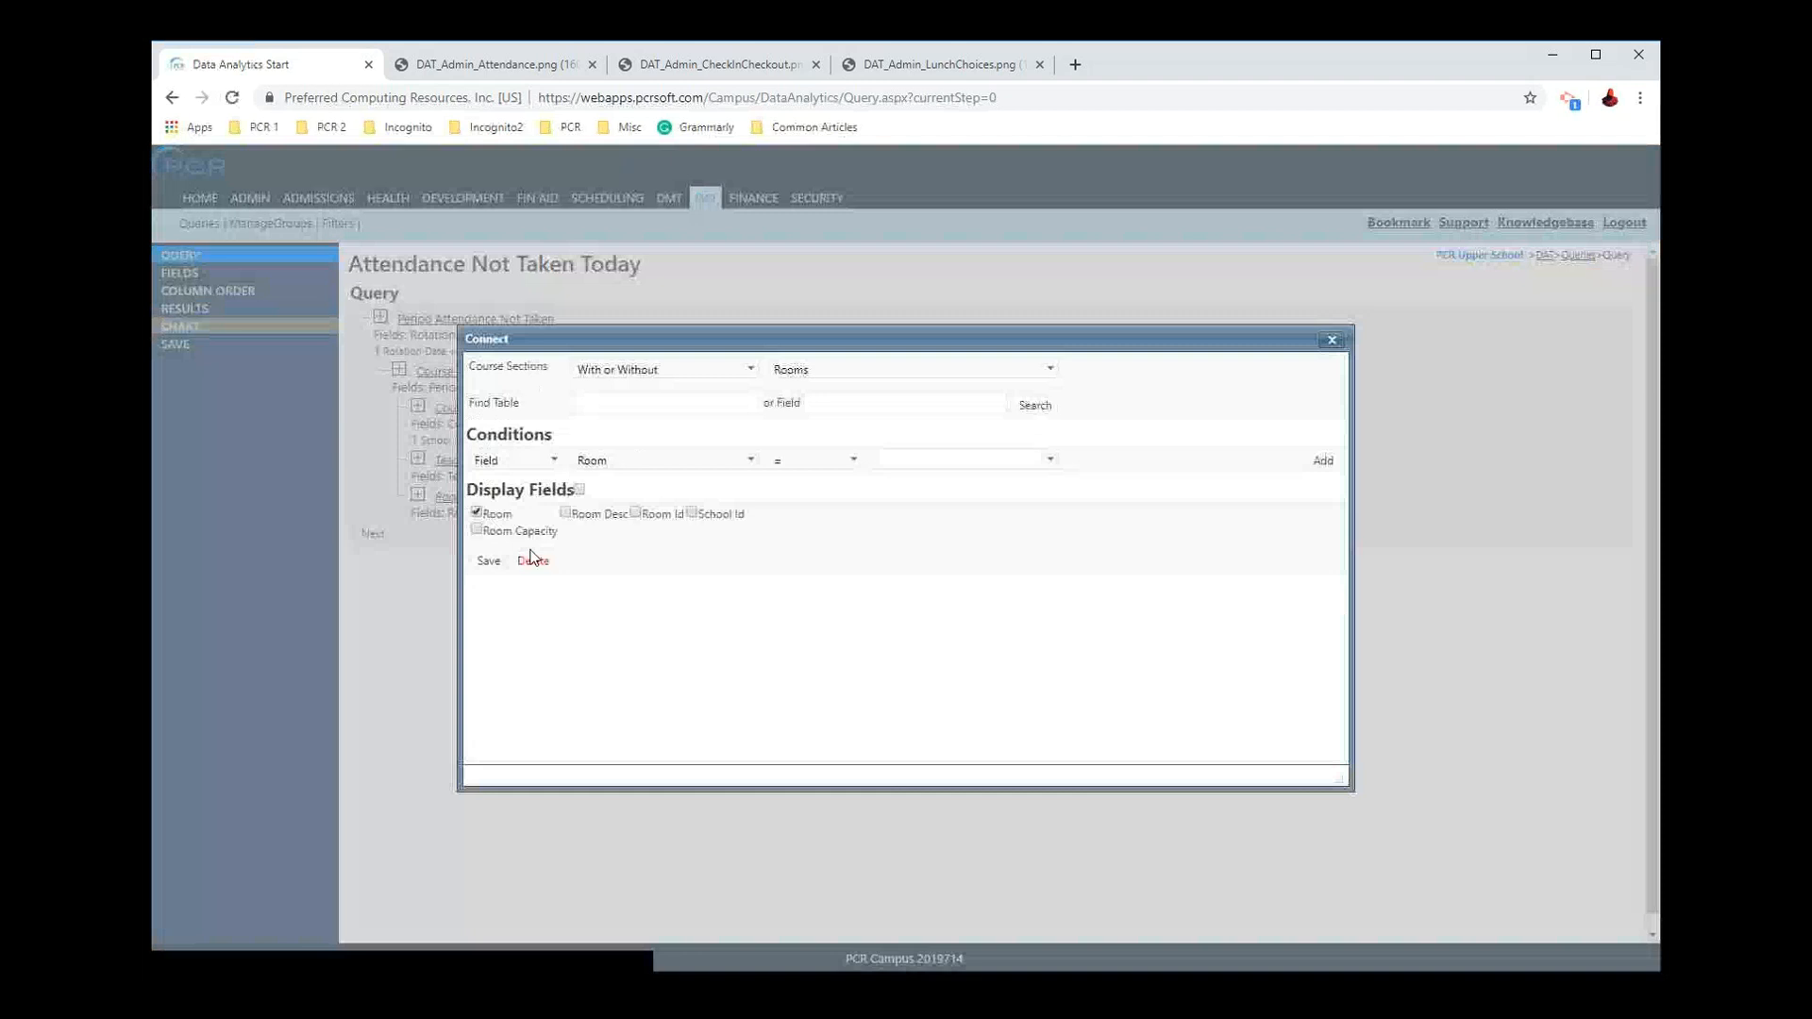
pyautogui.click(551, 560)
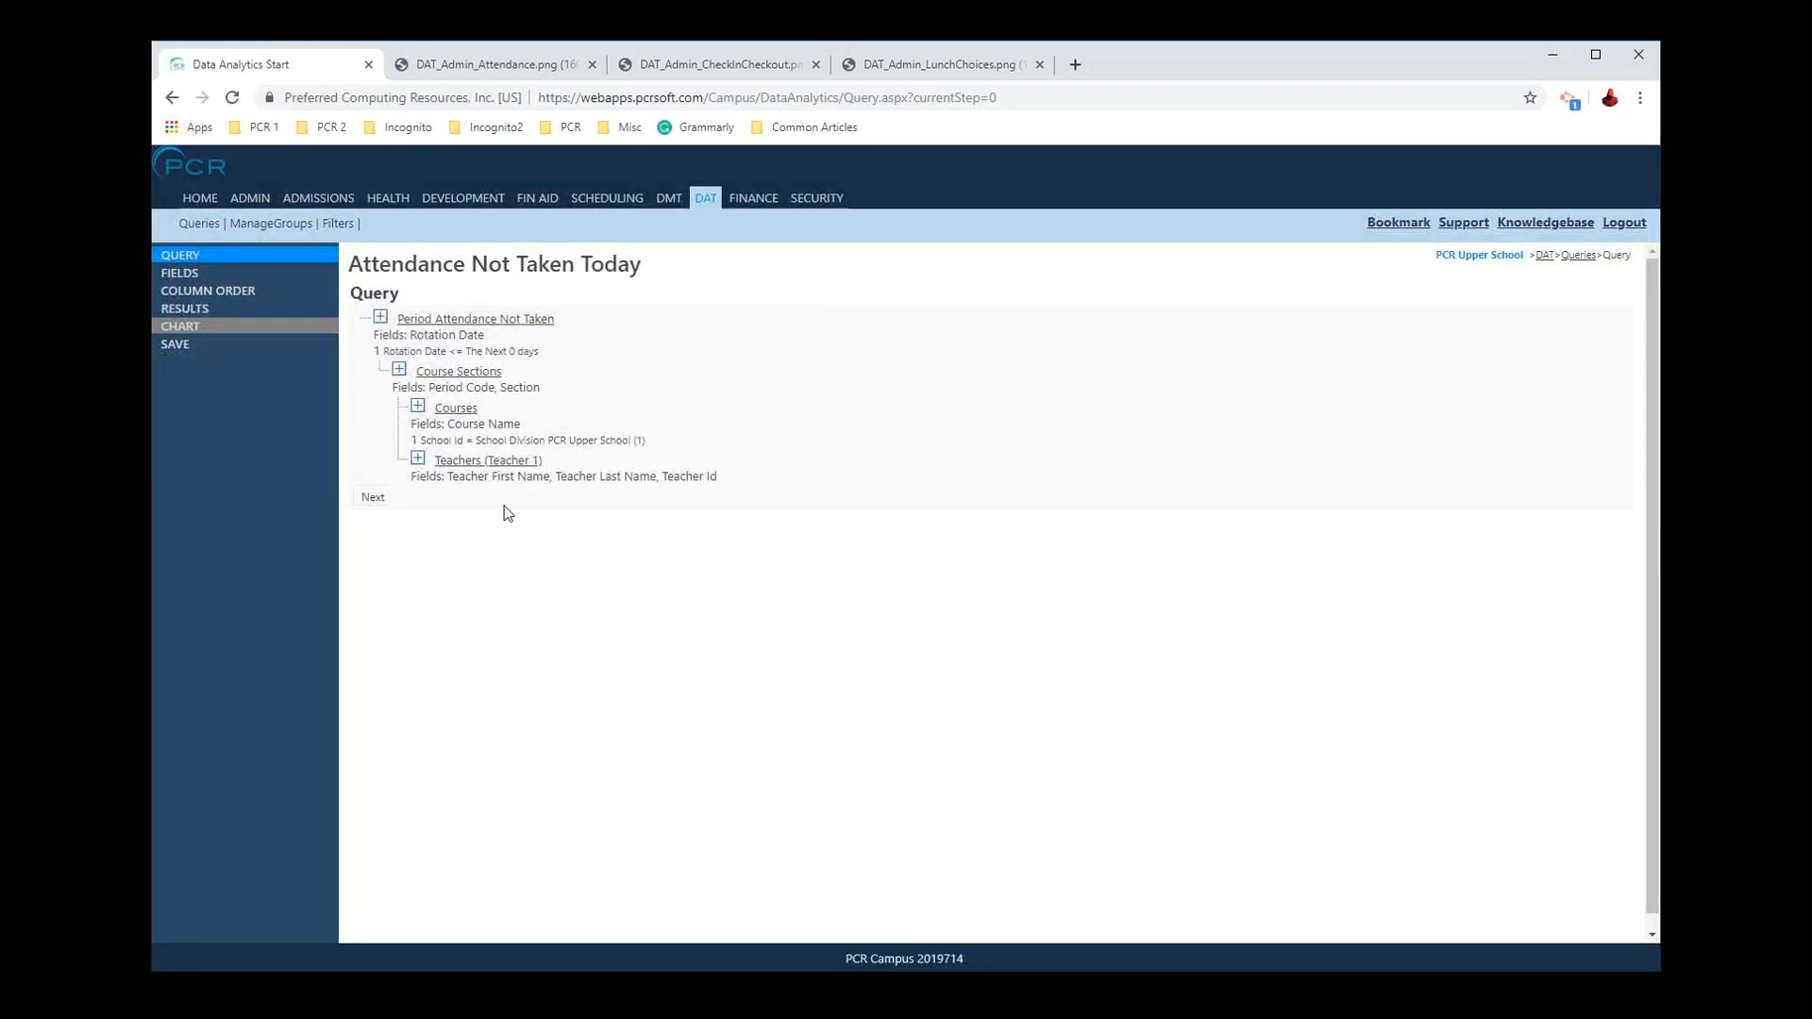
pyautogui.click(455, 411)
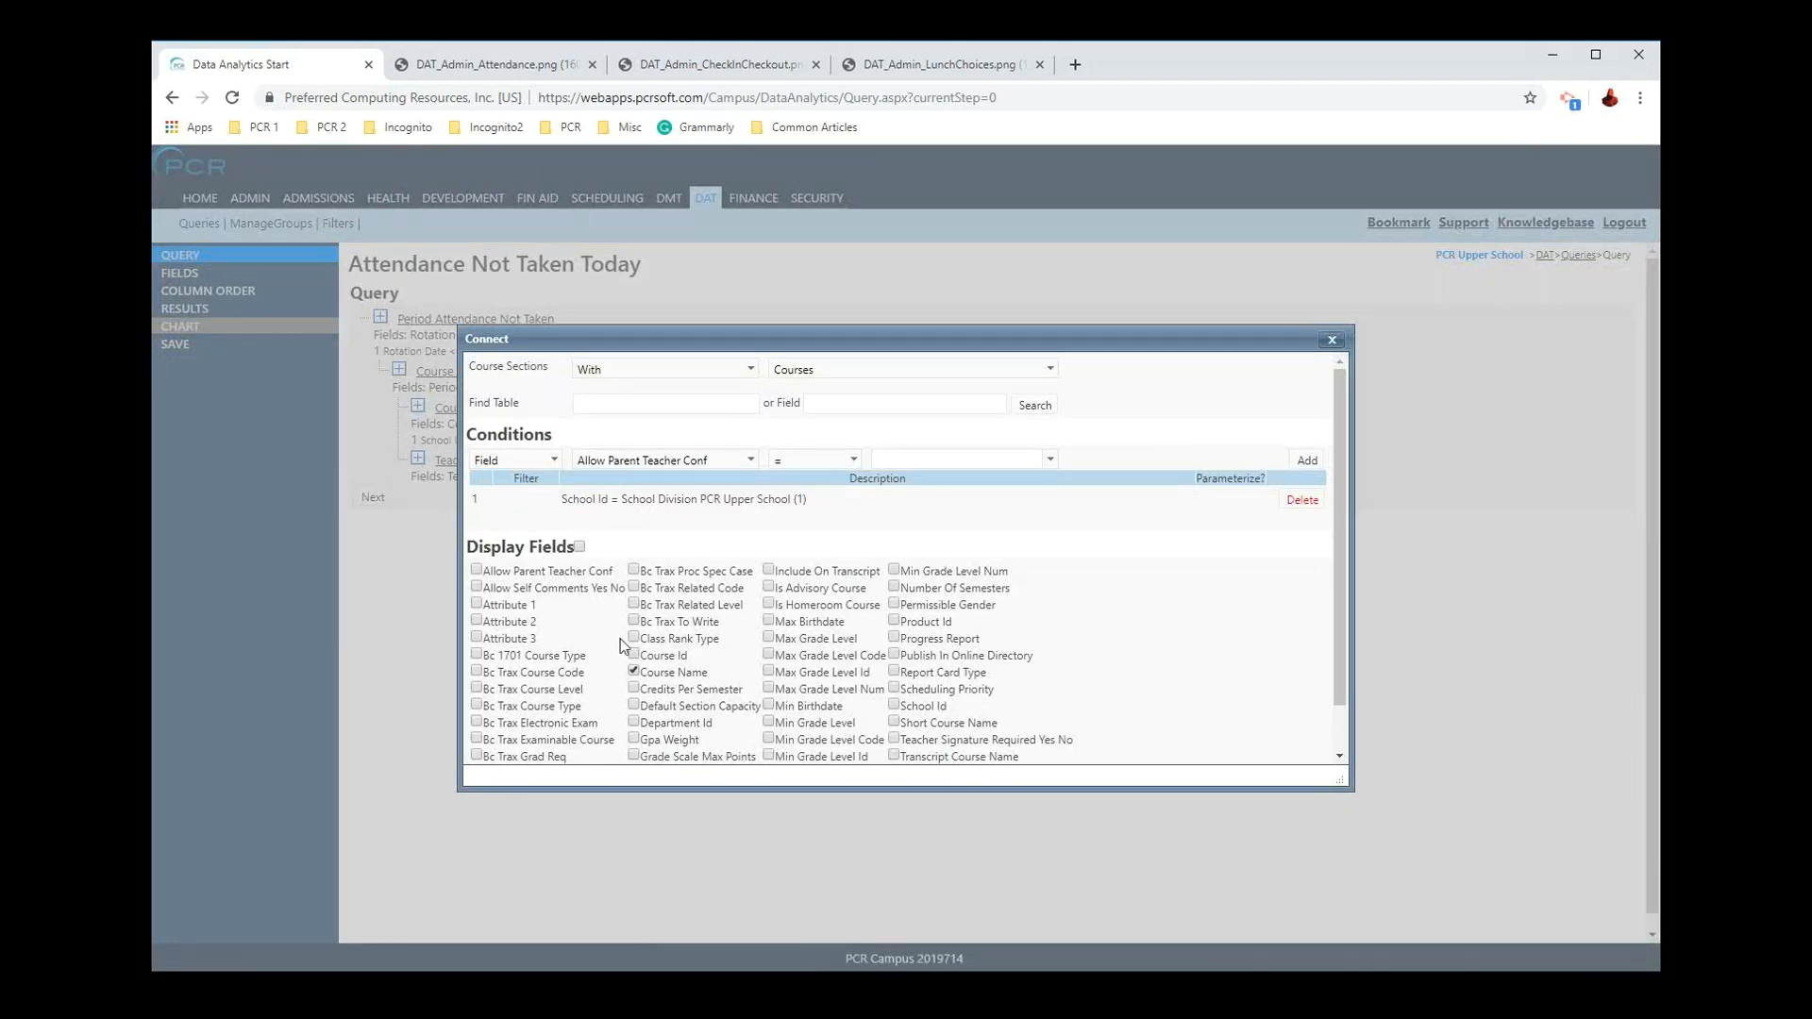
pyautogui.click(634, 672)
pyautogui.scroll(-1, 566, 717)
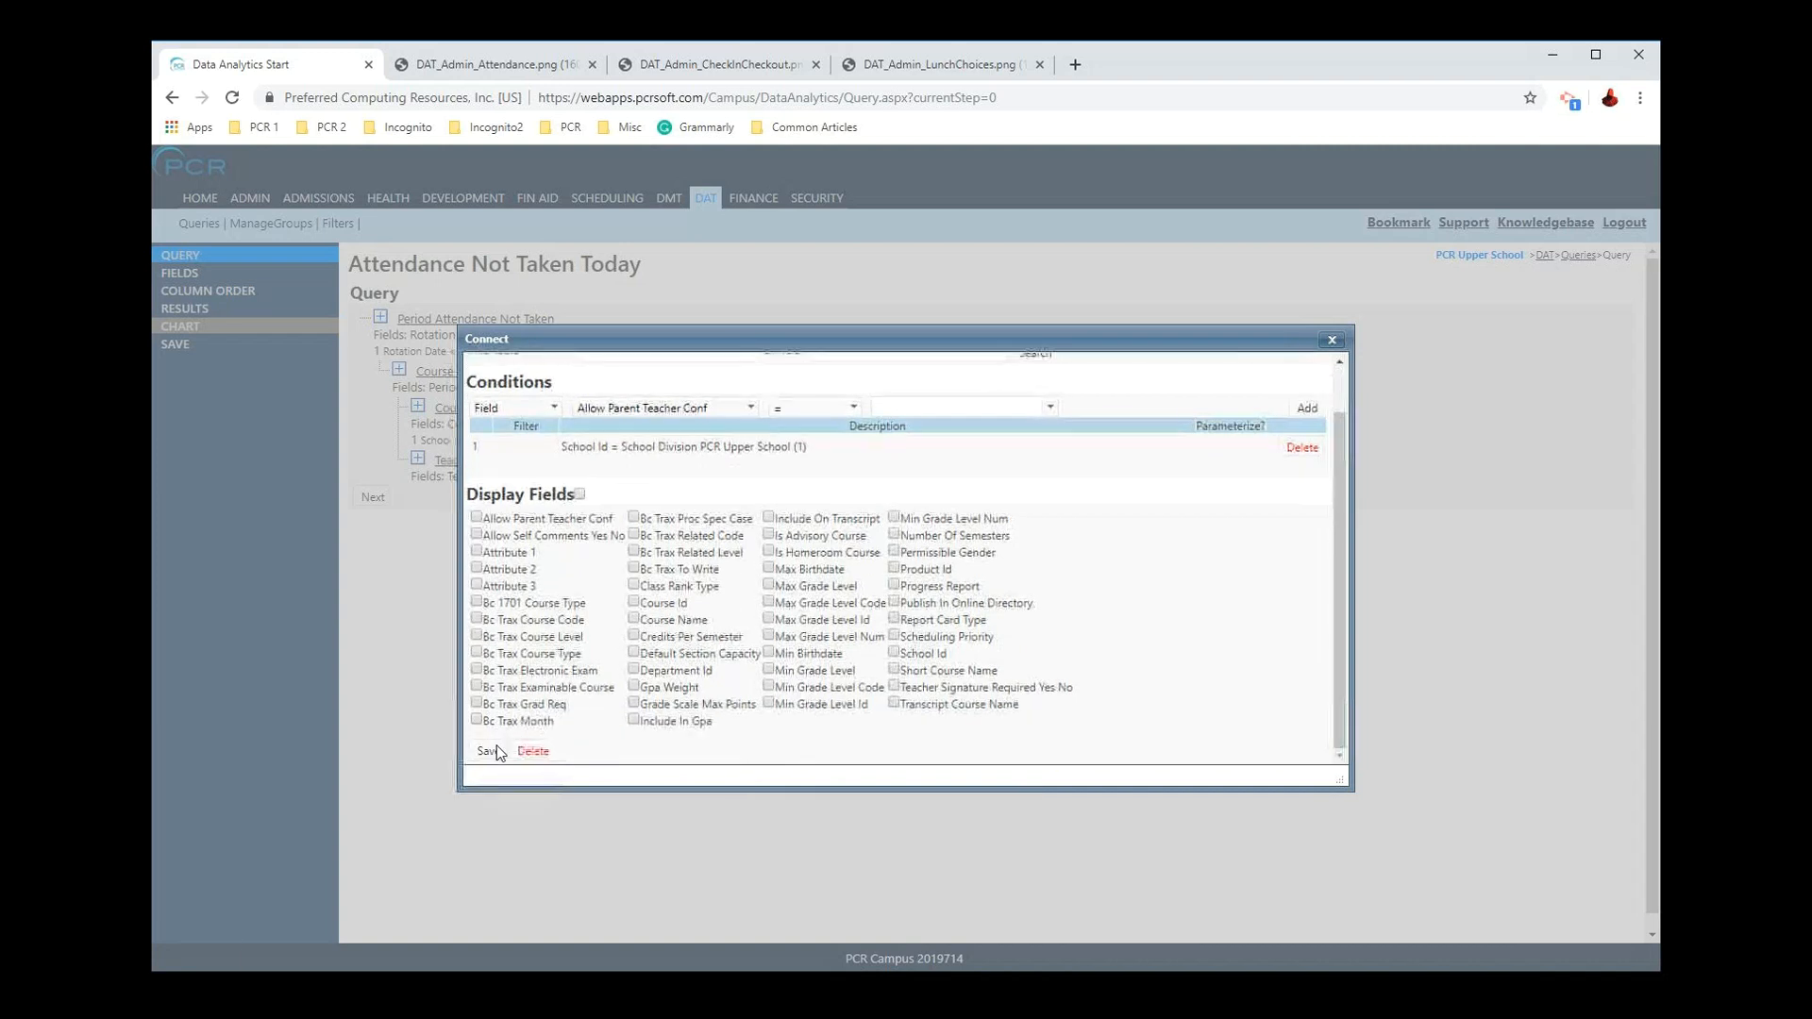
pyautogui.click(497, 750)
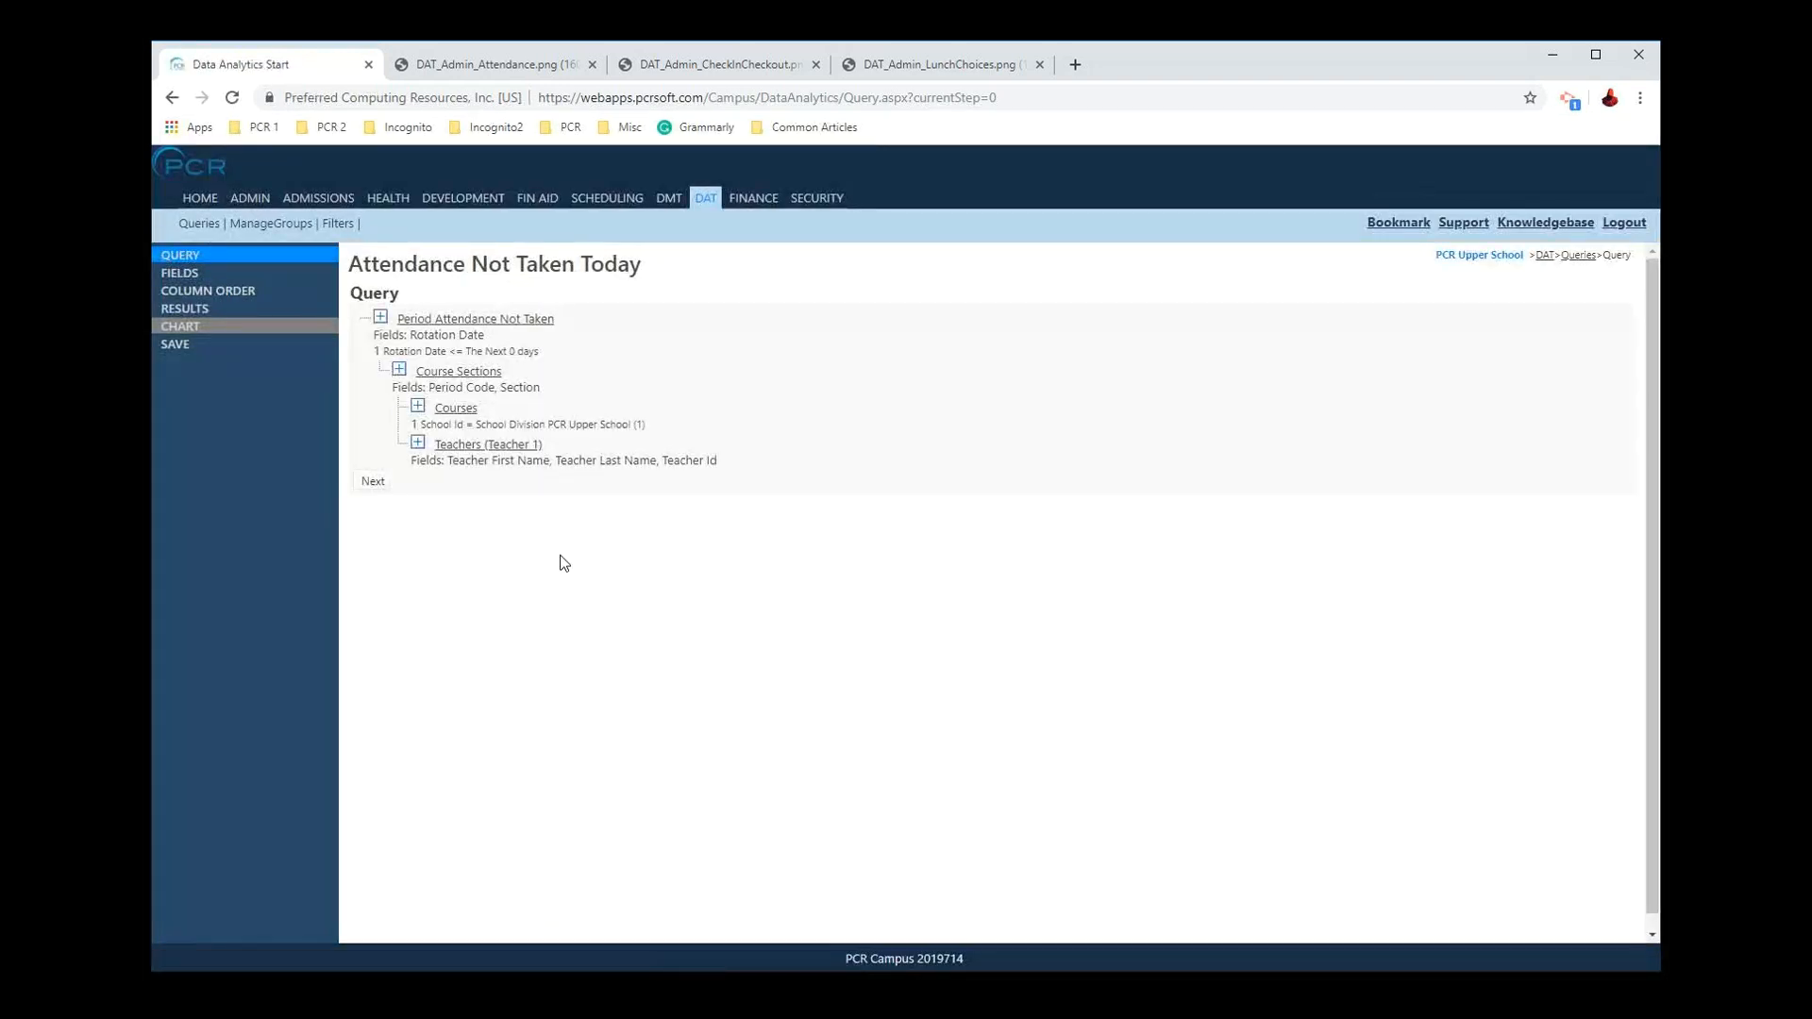
# Step: Remove Period Code and Section from the Course Sections table's display fields and save the table's settings
pyautogui.click(459, 371)
pyautogui.click(478, 547)
pyautogui.click(649, 512)
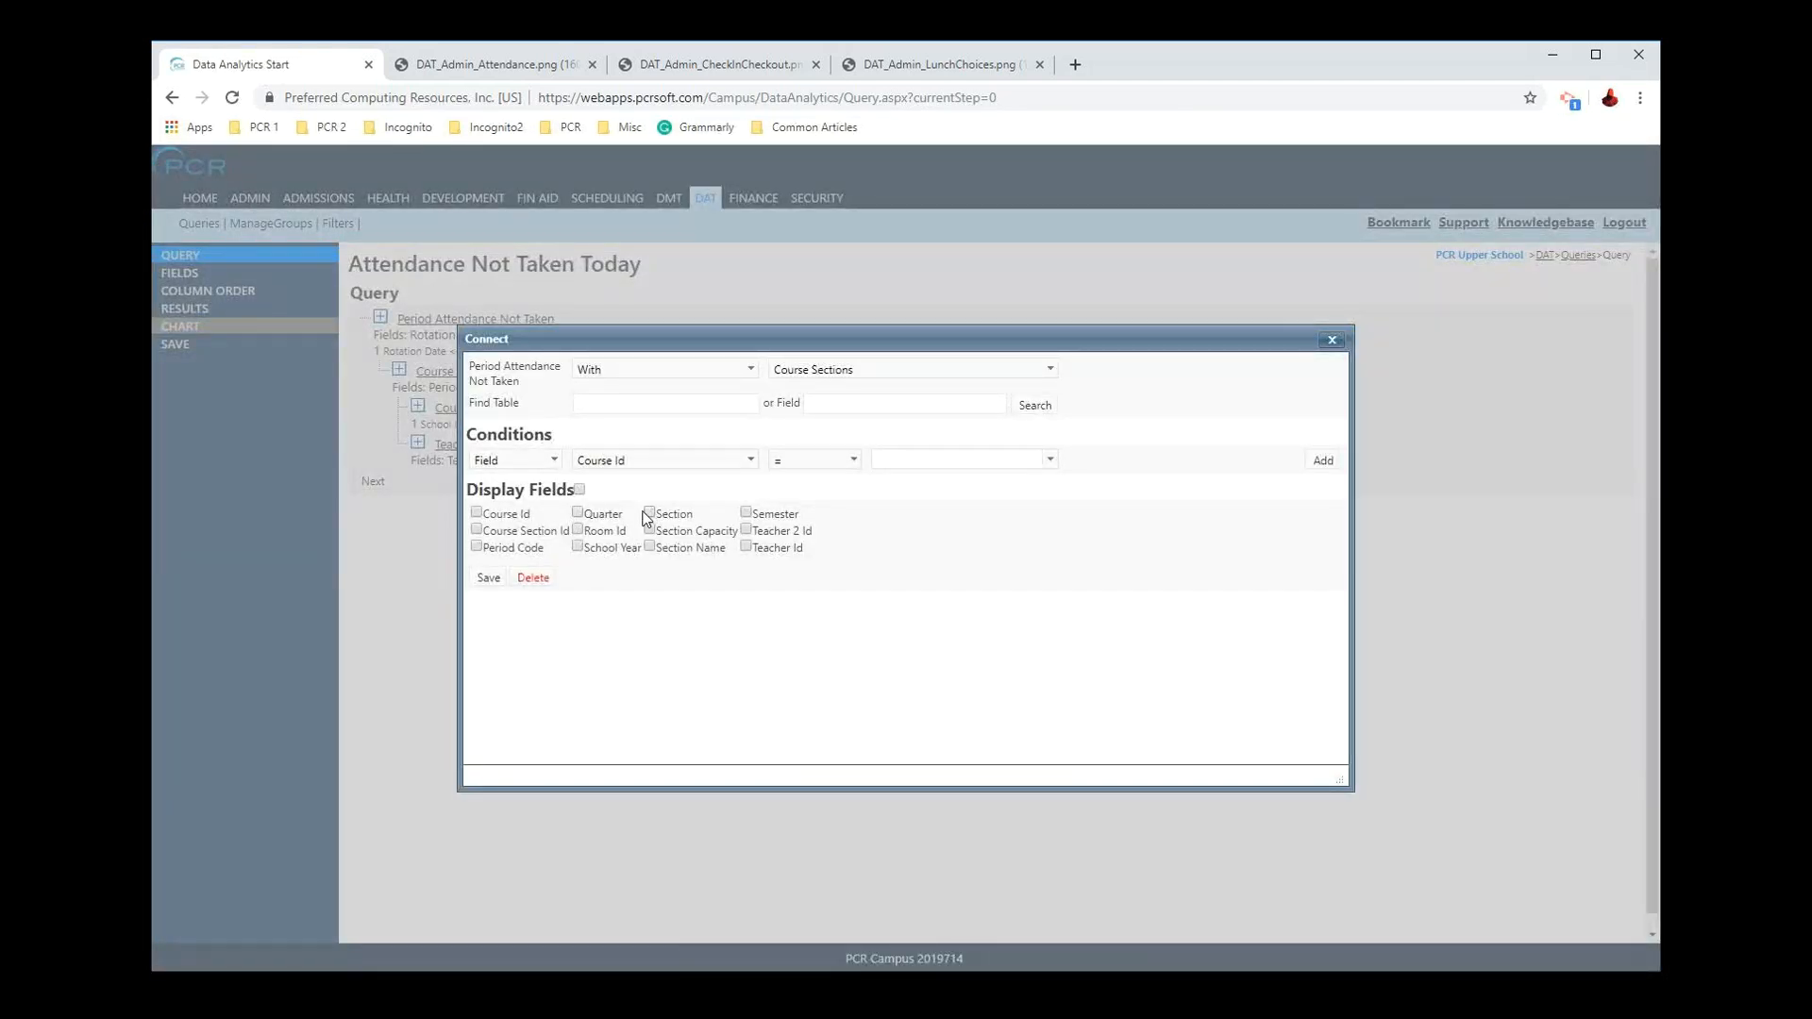
pyautogui.click(490, 577)
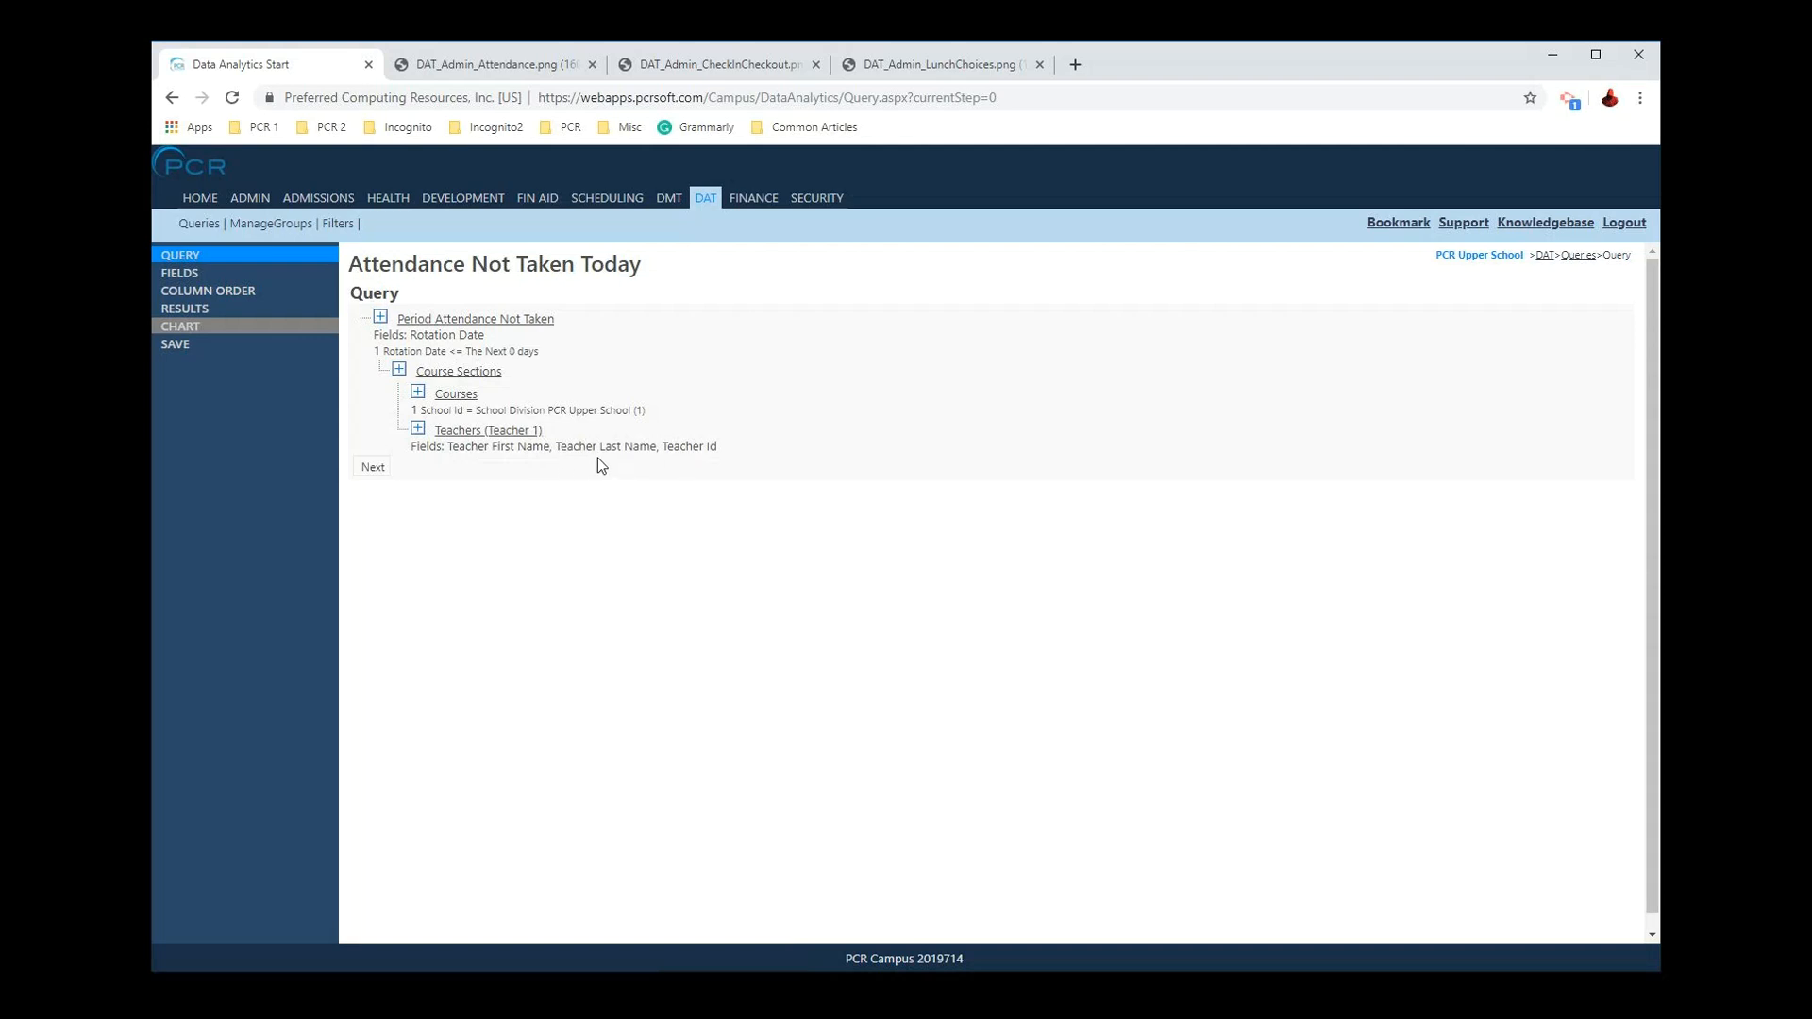
# Step: Run the query and examine the repeated teacher rows, their rotation dates and the number of records retrieved
pyautogui.click(263, 290)
pyautogui.click(255, 312)
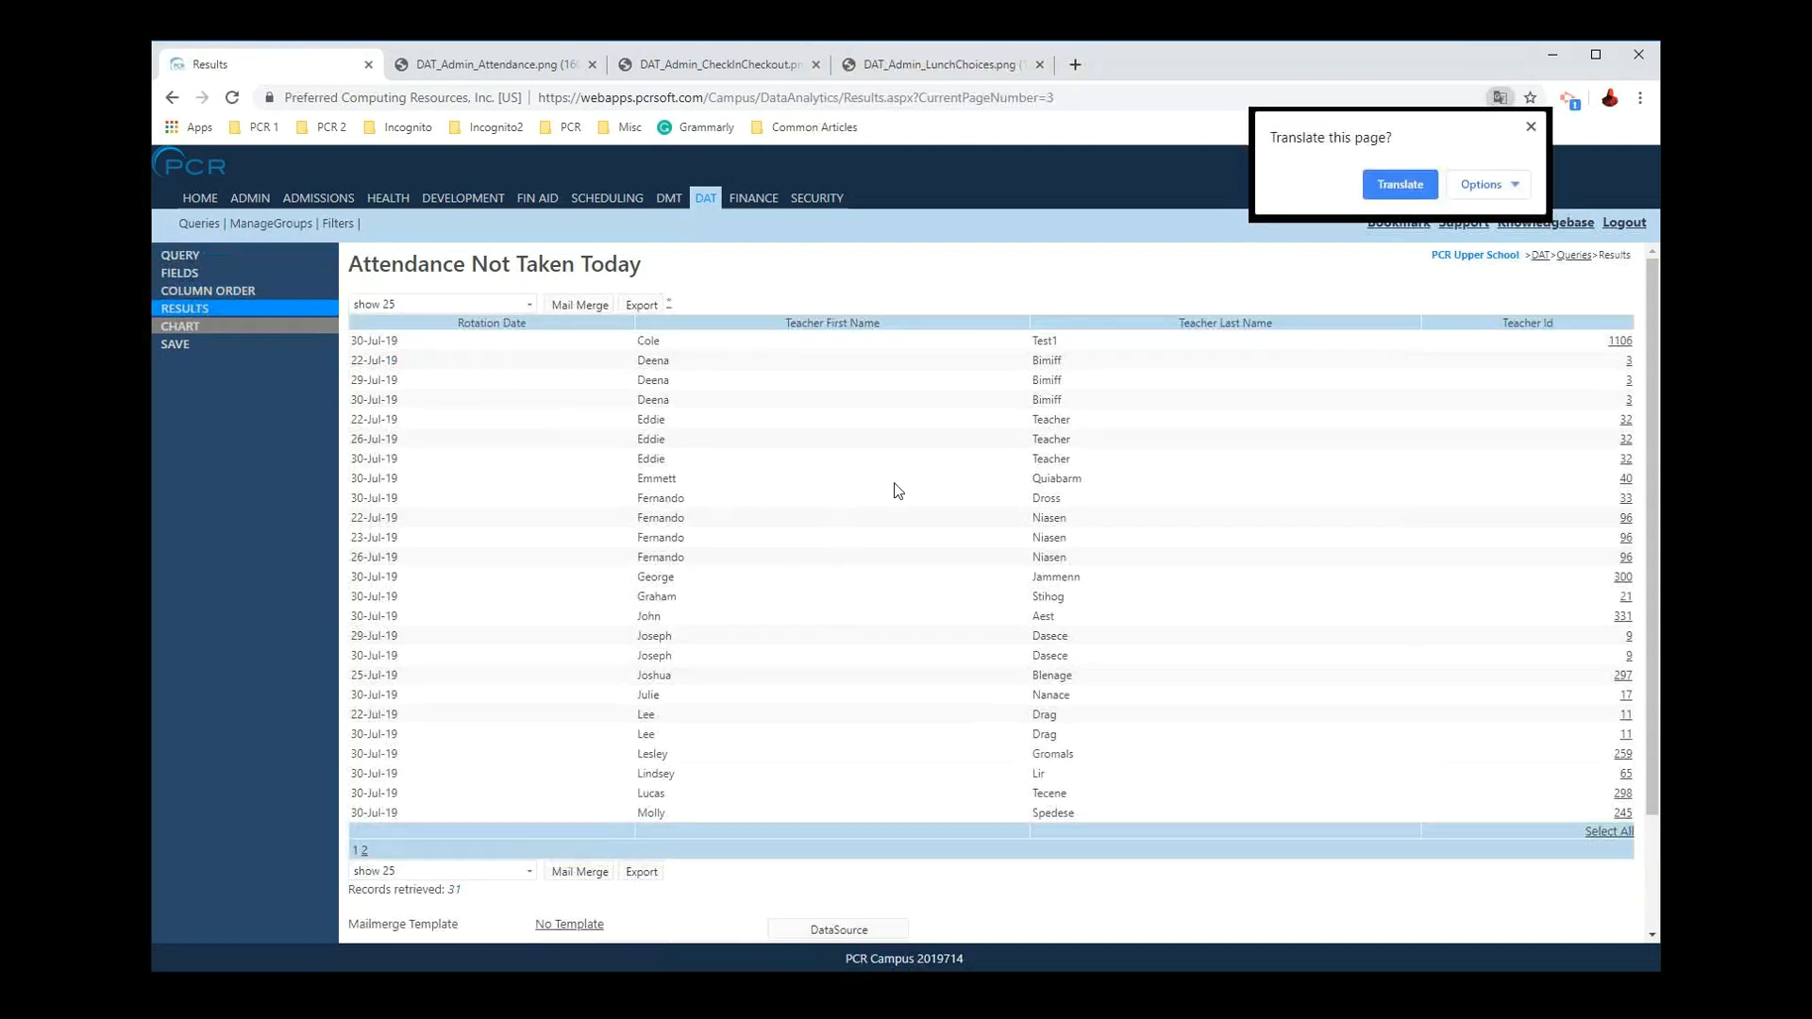
pyautogui.click(1531, 126)
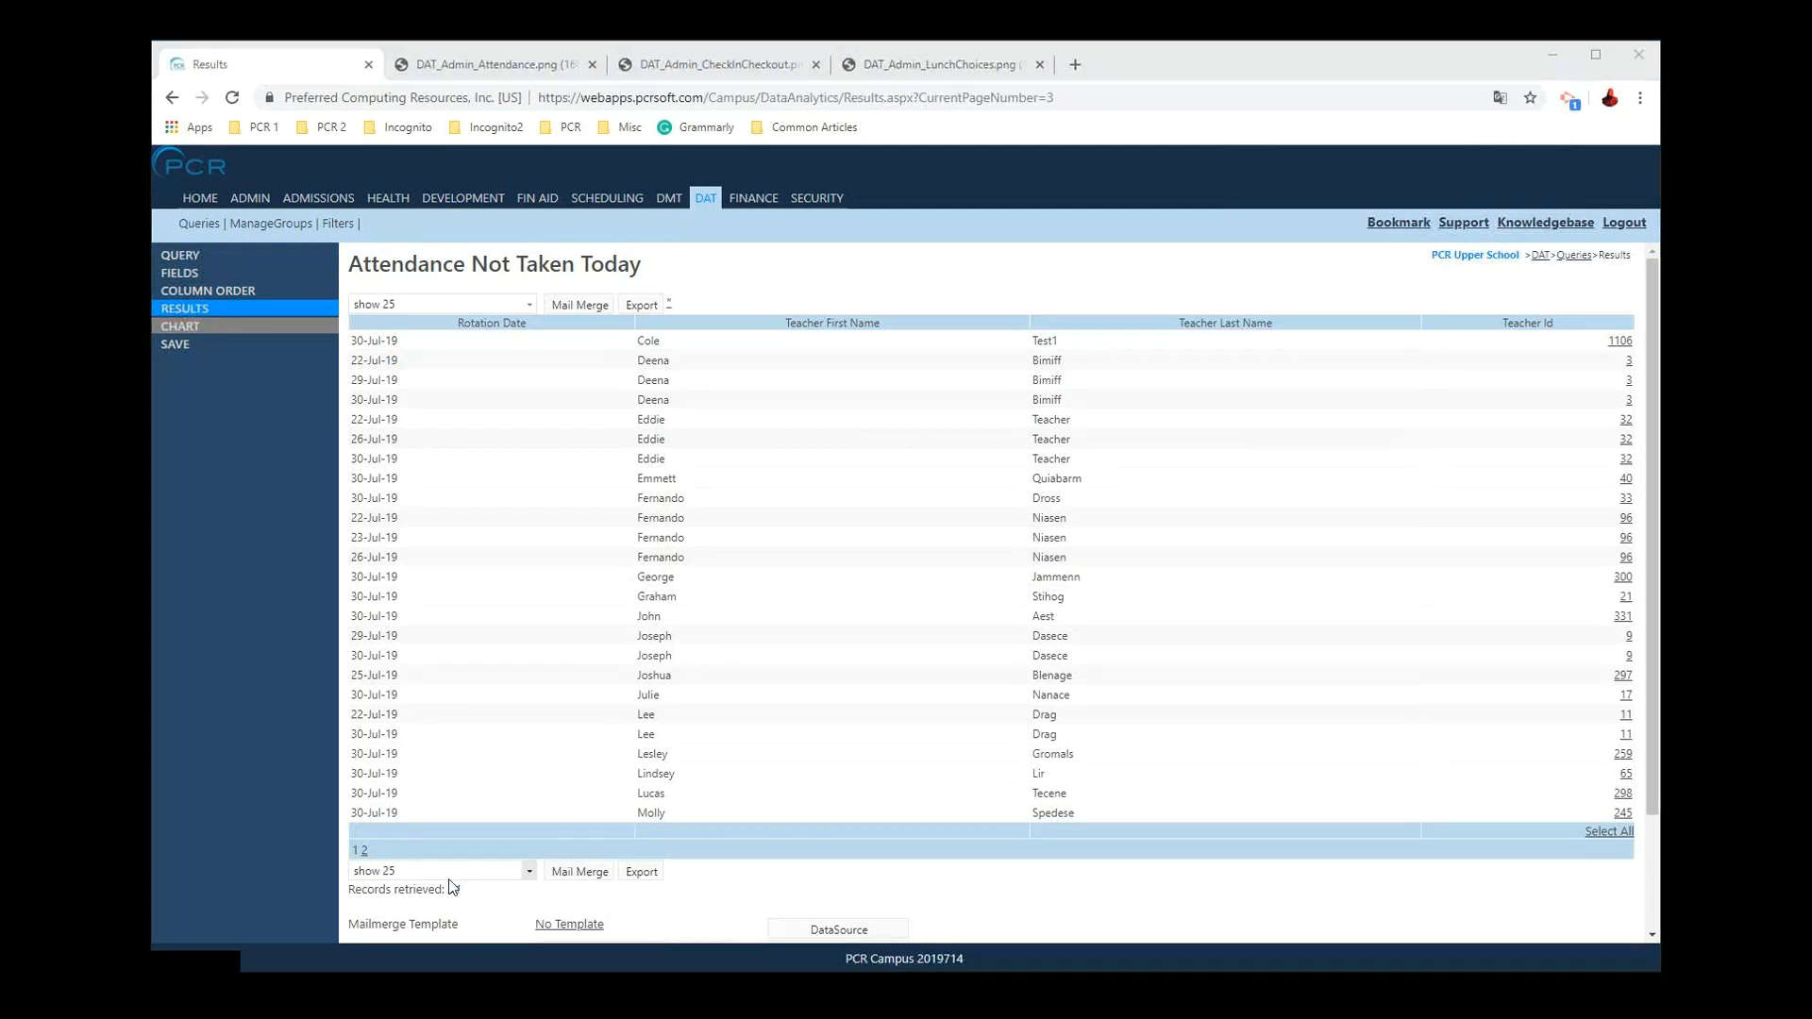
pyautogui.moveTo(436, 887); pyautogui.dragTo(463, 886)
pyautogui.click(475, 909)
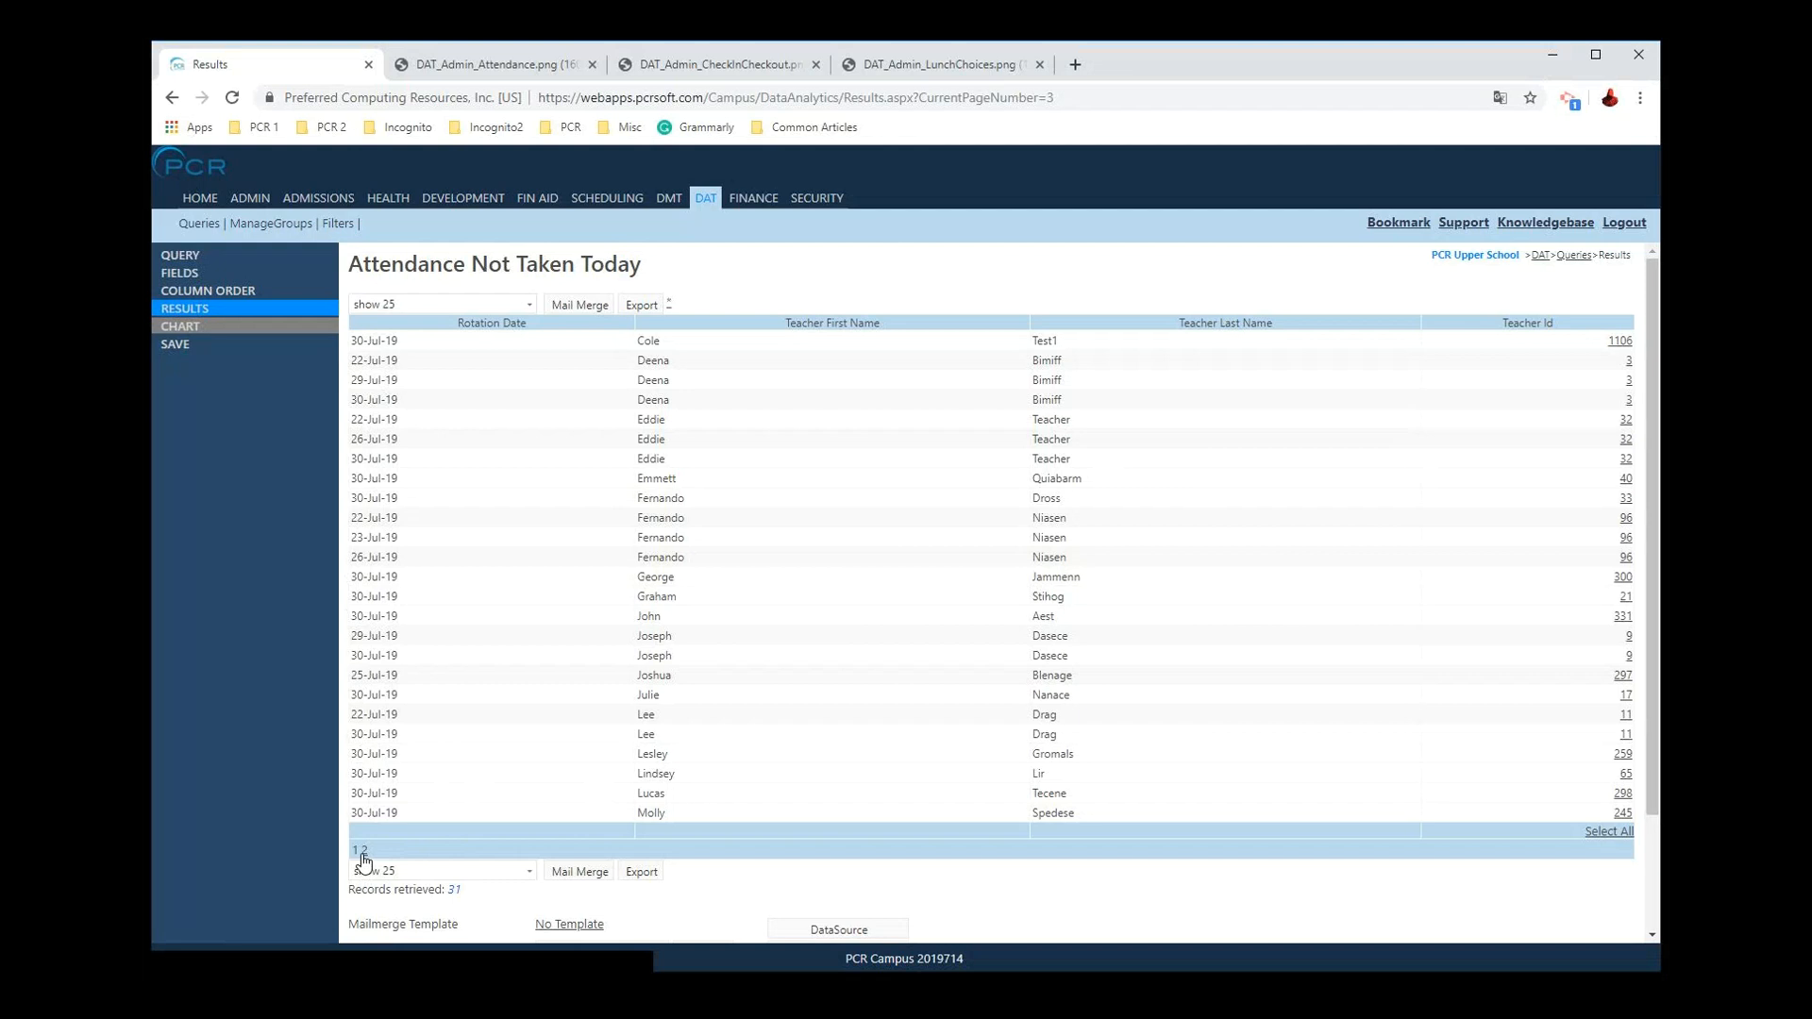
pyautogui.moveTo(353, 517); pyautogui.dragTo(357, 557)
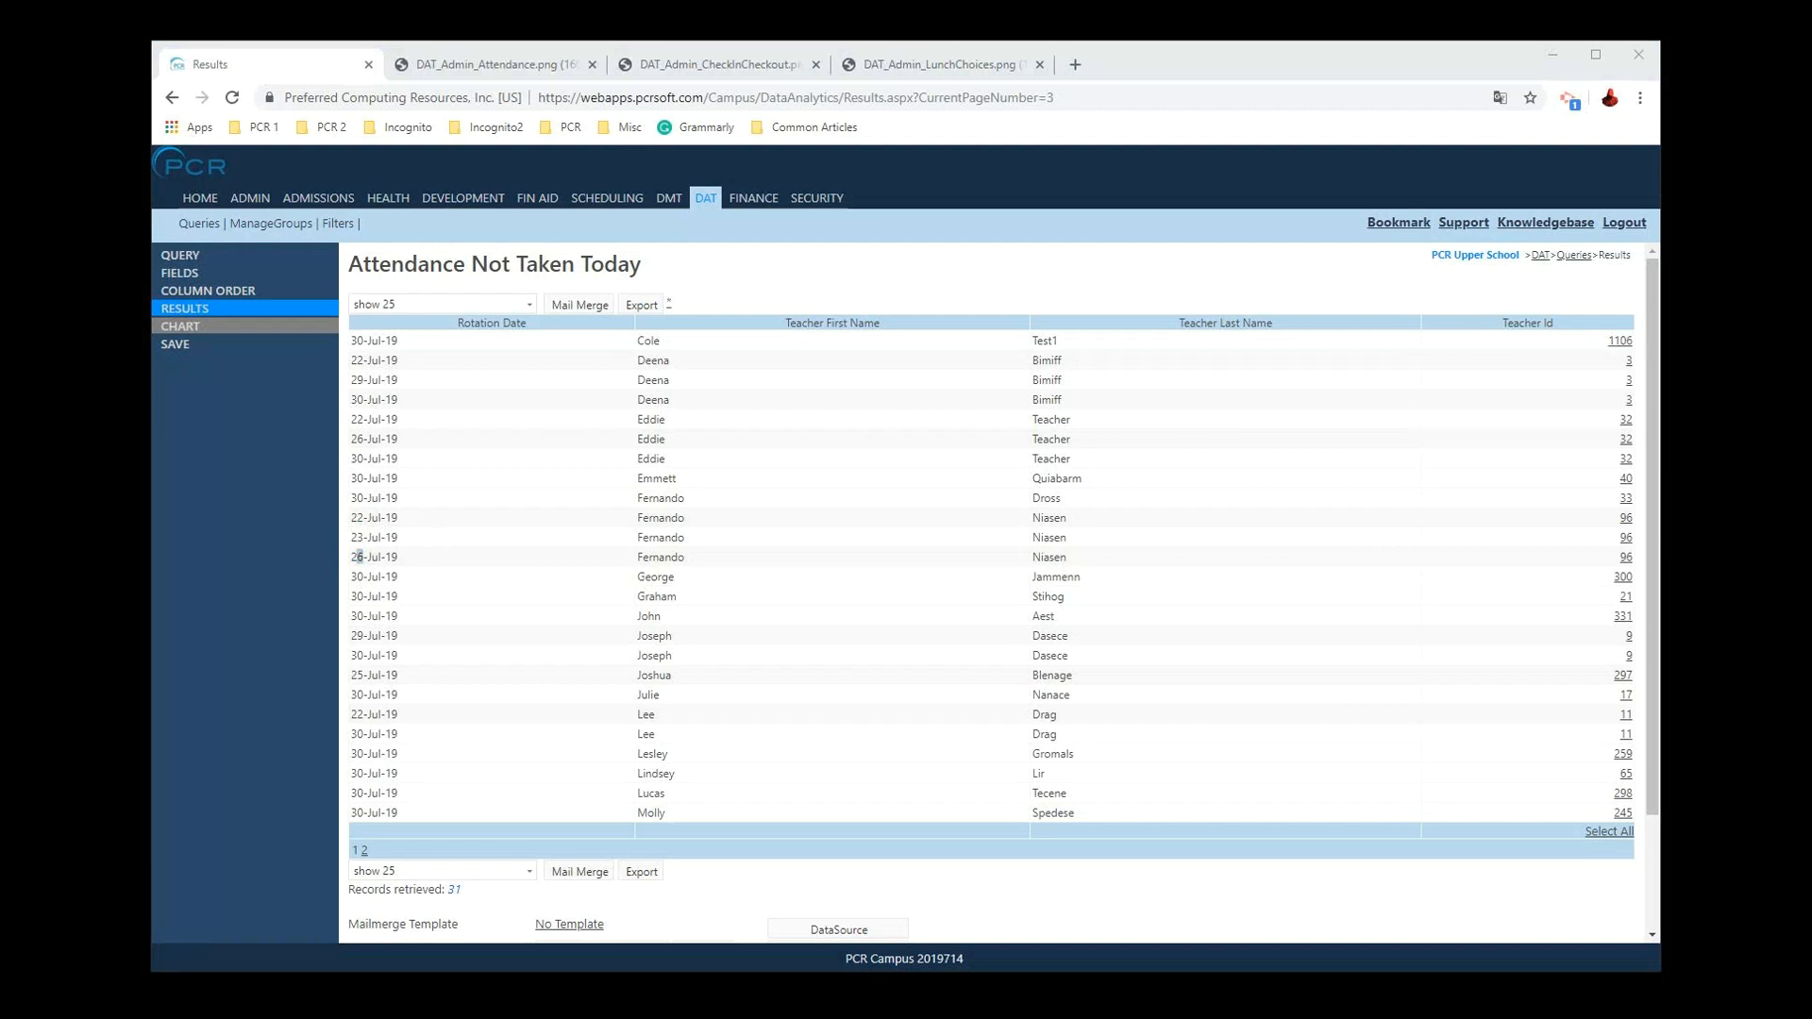
pyautogui.click(718, 648)
# Step: Set the Rotation Date field's aggregate to Distinct Count with the alias Total, and save the field settings
pyautogui.click(213, 290)
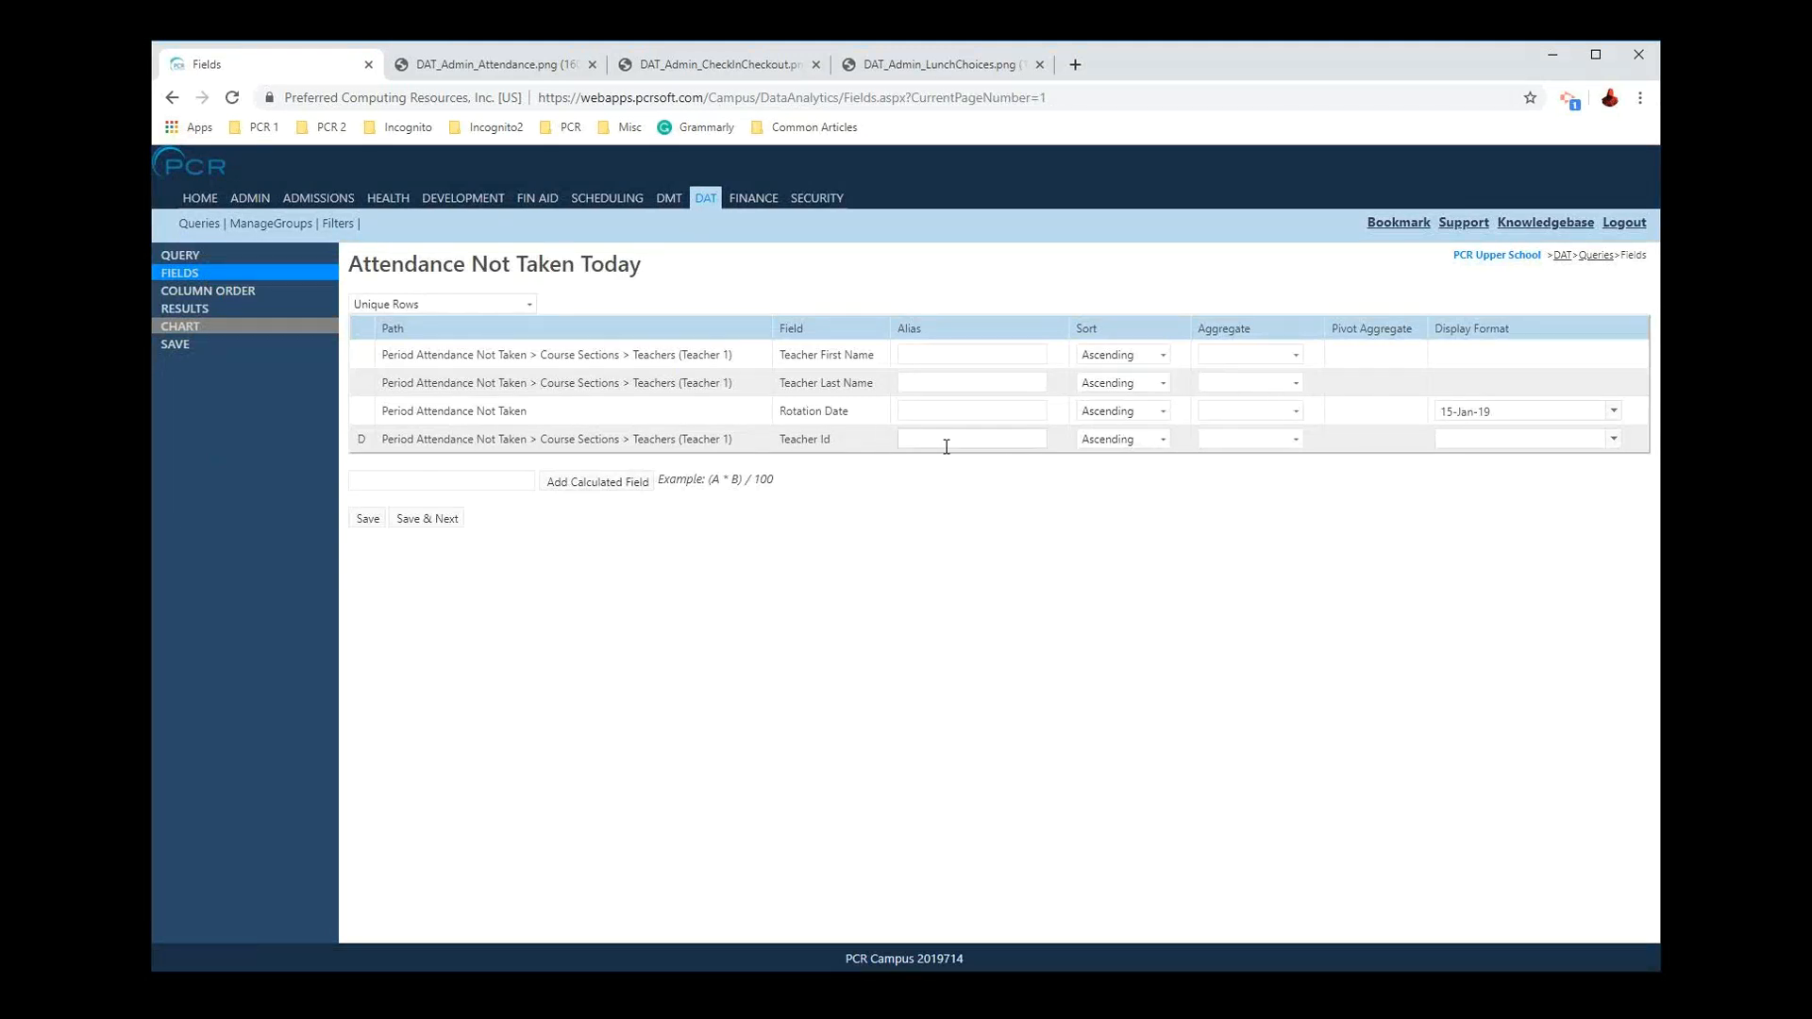
pyautogui.click(1293, 412)
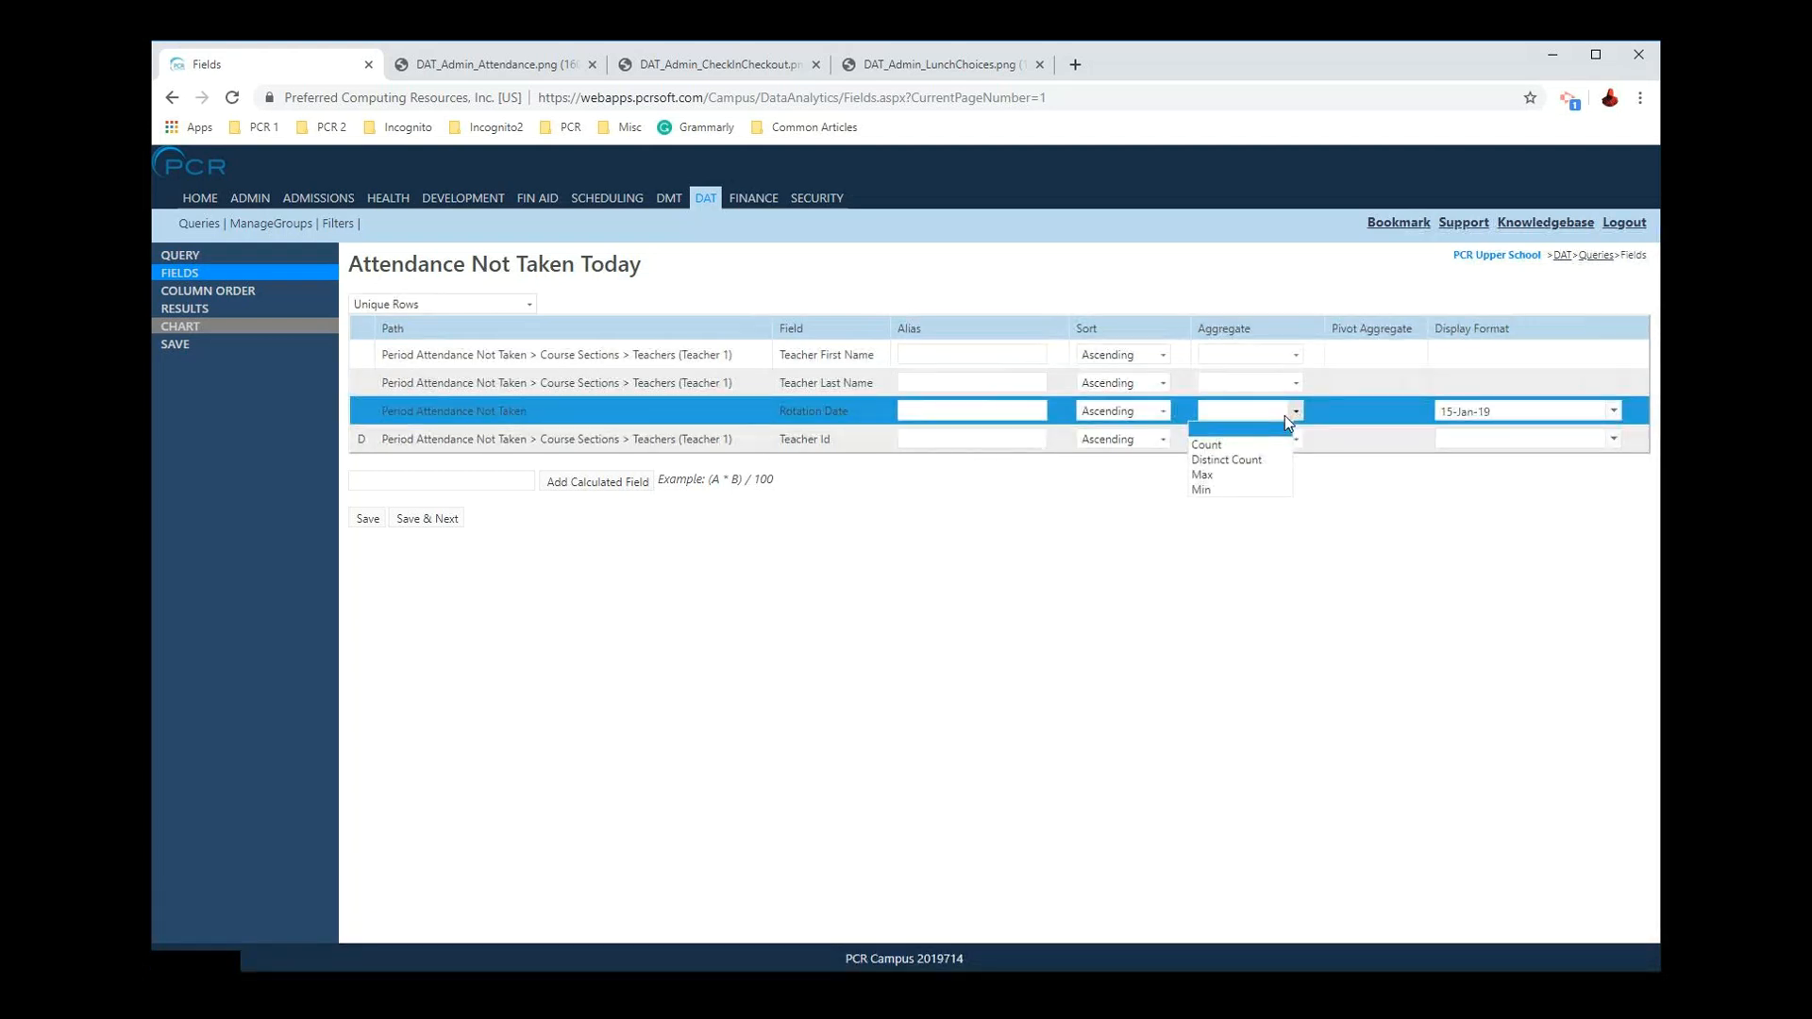
pyautogui.click(1244, 461)
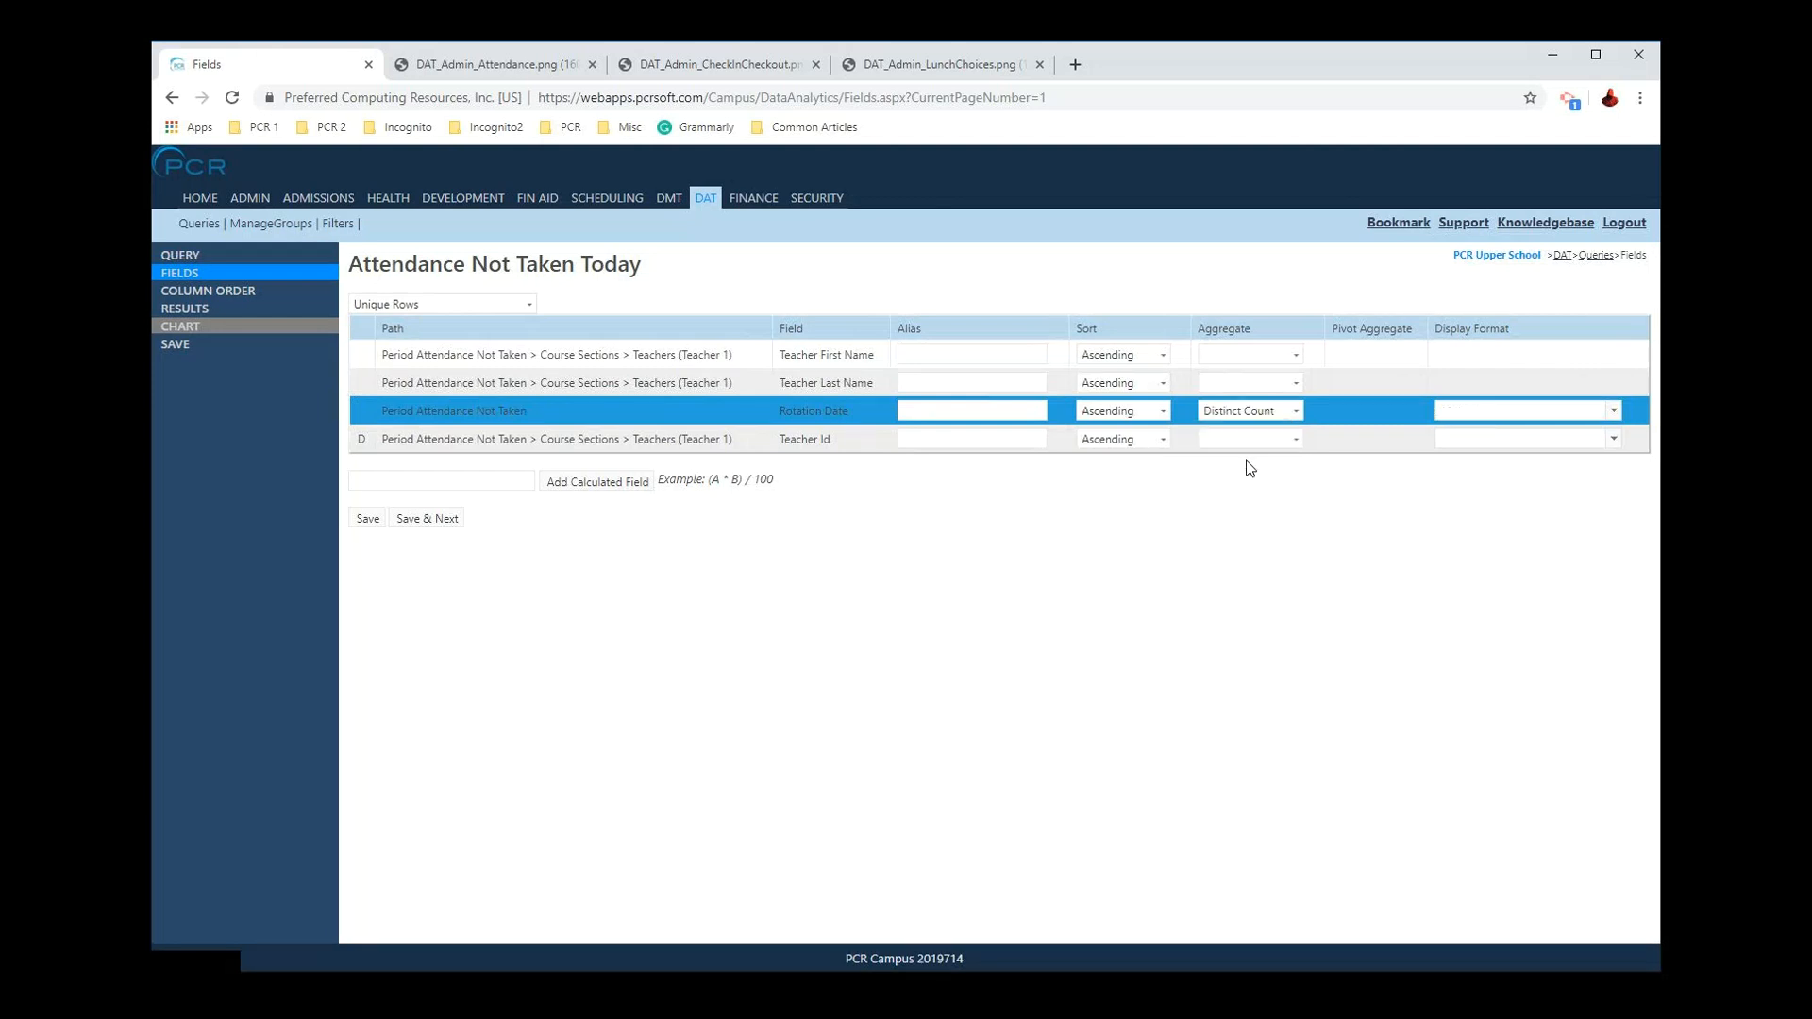
pyautogui.click(977, 407)
pyautogui.write('Total')
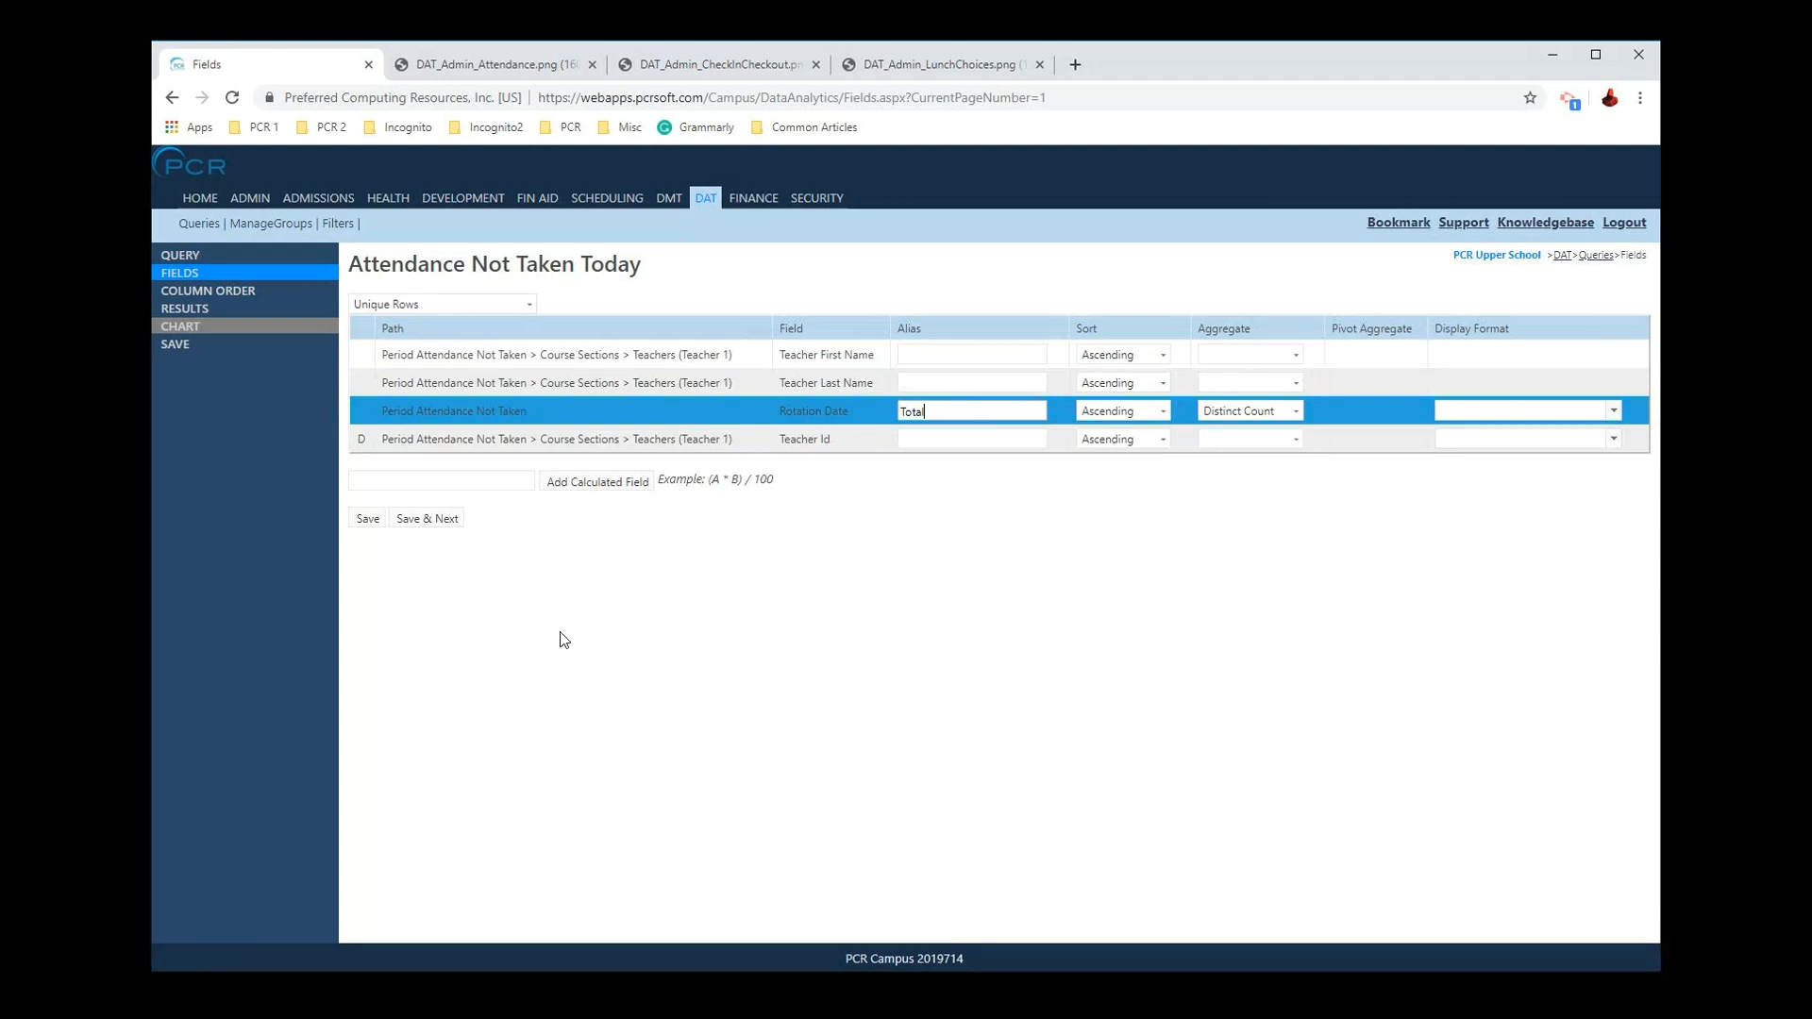
pyautogui.click(427, 518)
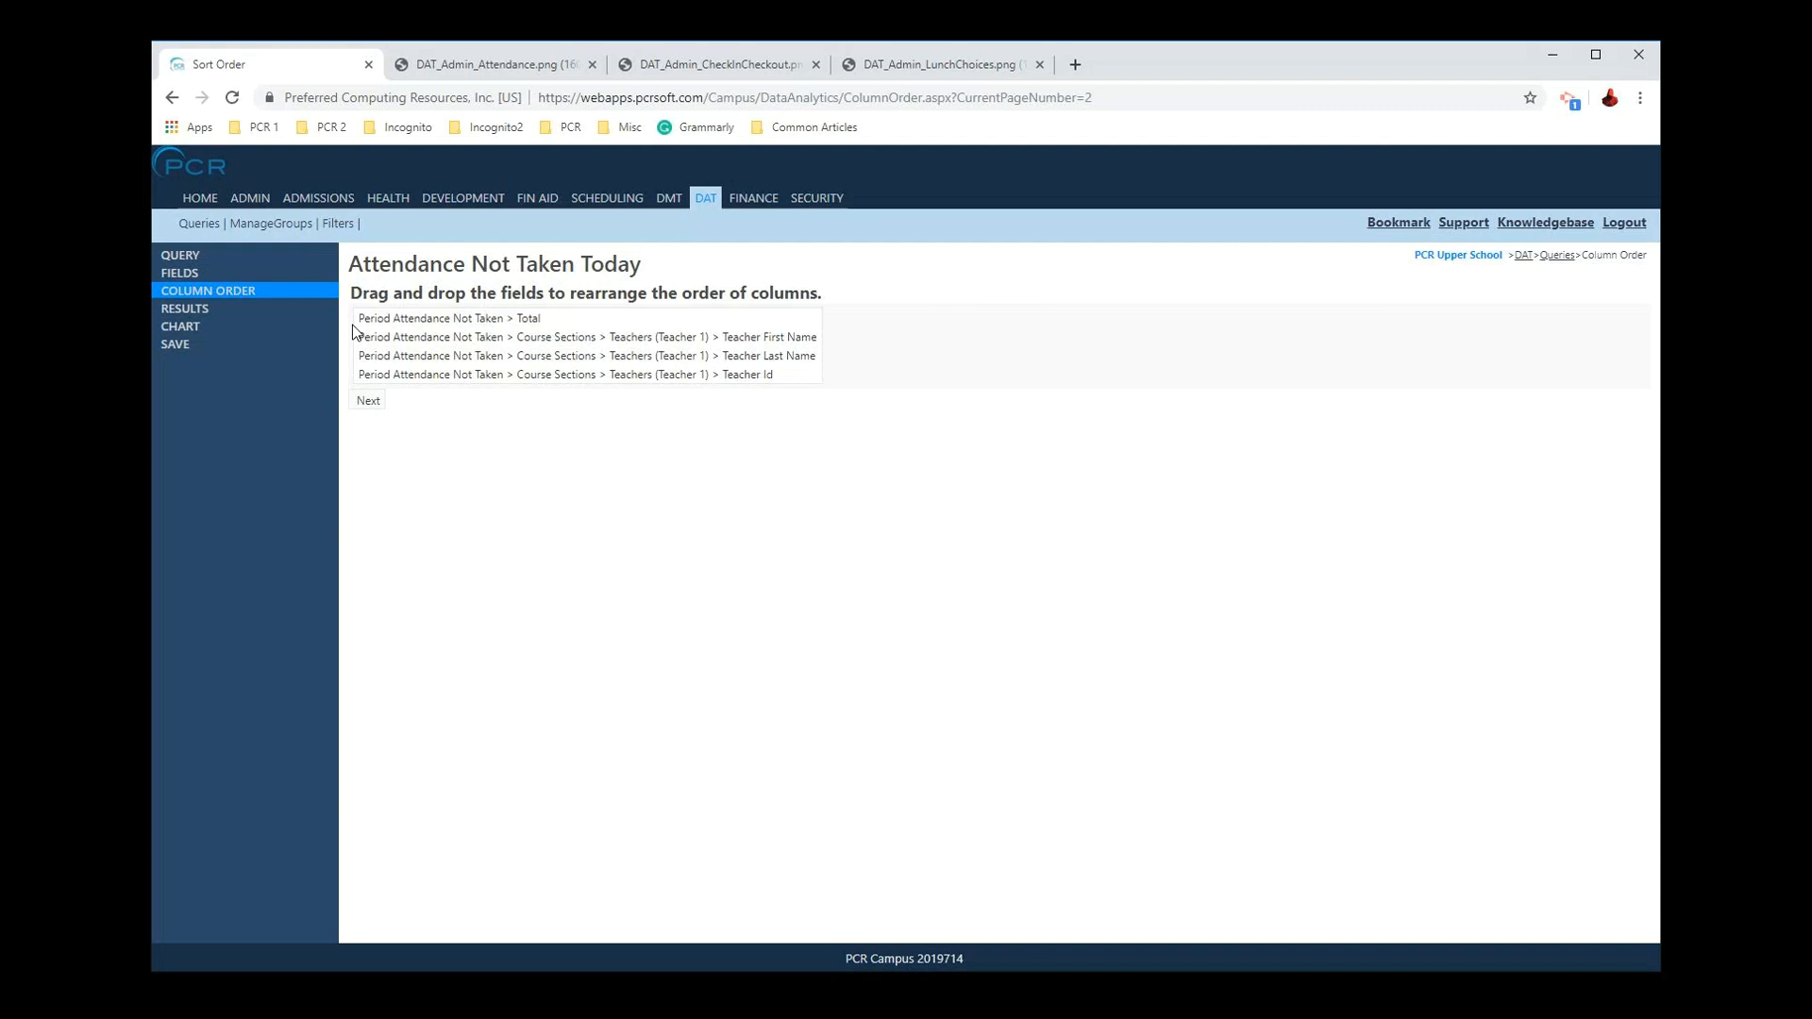
# Step: Move the Total field above the teacher fields, sort it Descending, save the fields and run the query
pyautogui.click(238, 273)
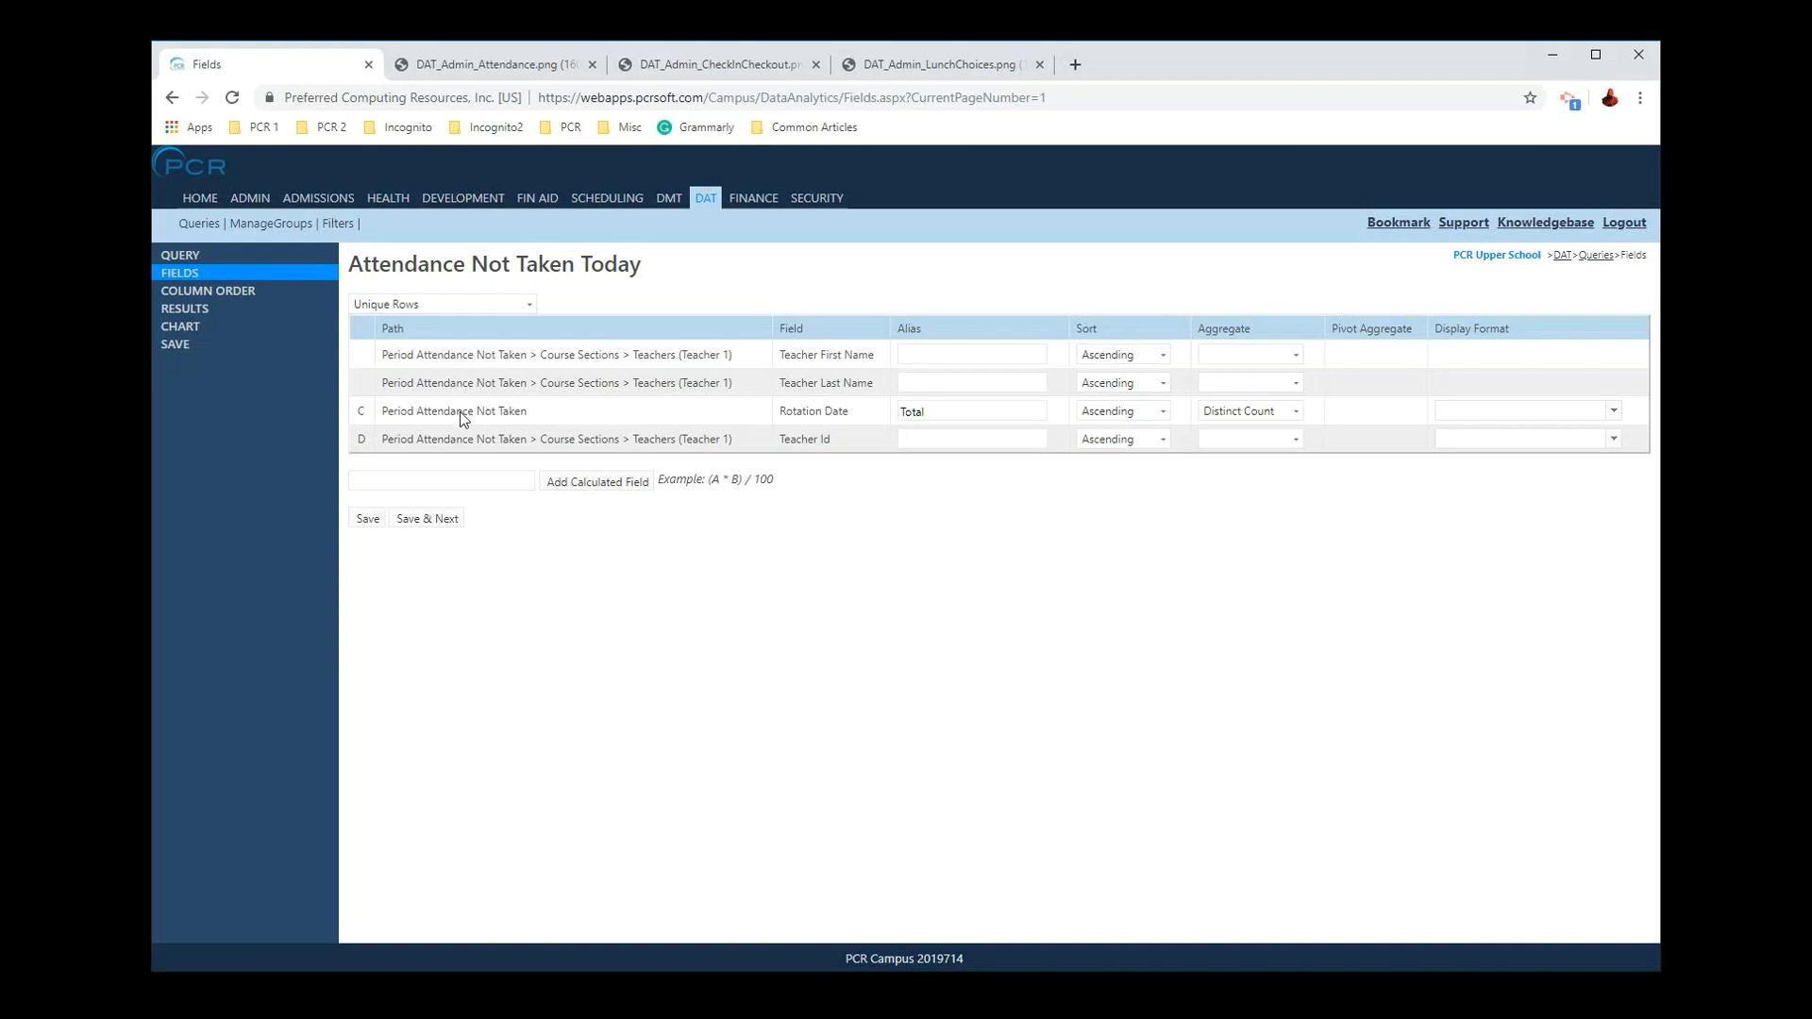
pyautogui.moveTo(461, 412); pyautogui.dragTo(463, 355)
pyautogui.click(1162, 355)
pyautogui.click(1123, 388)
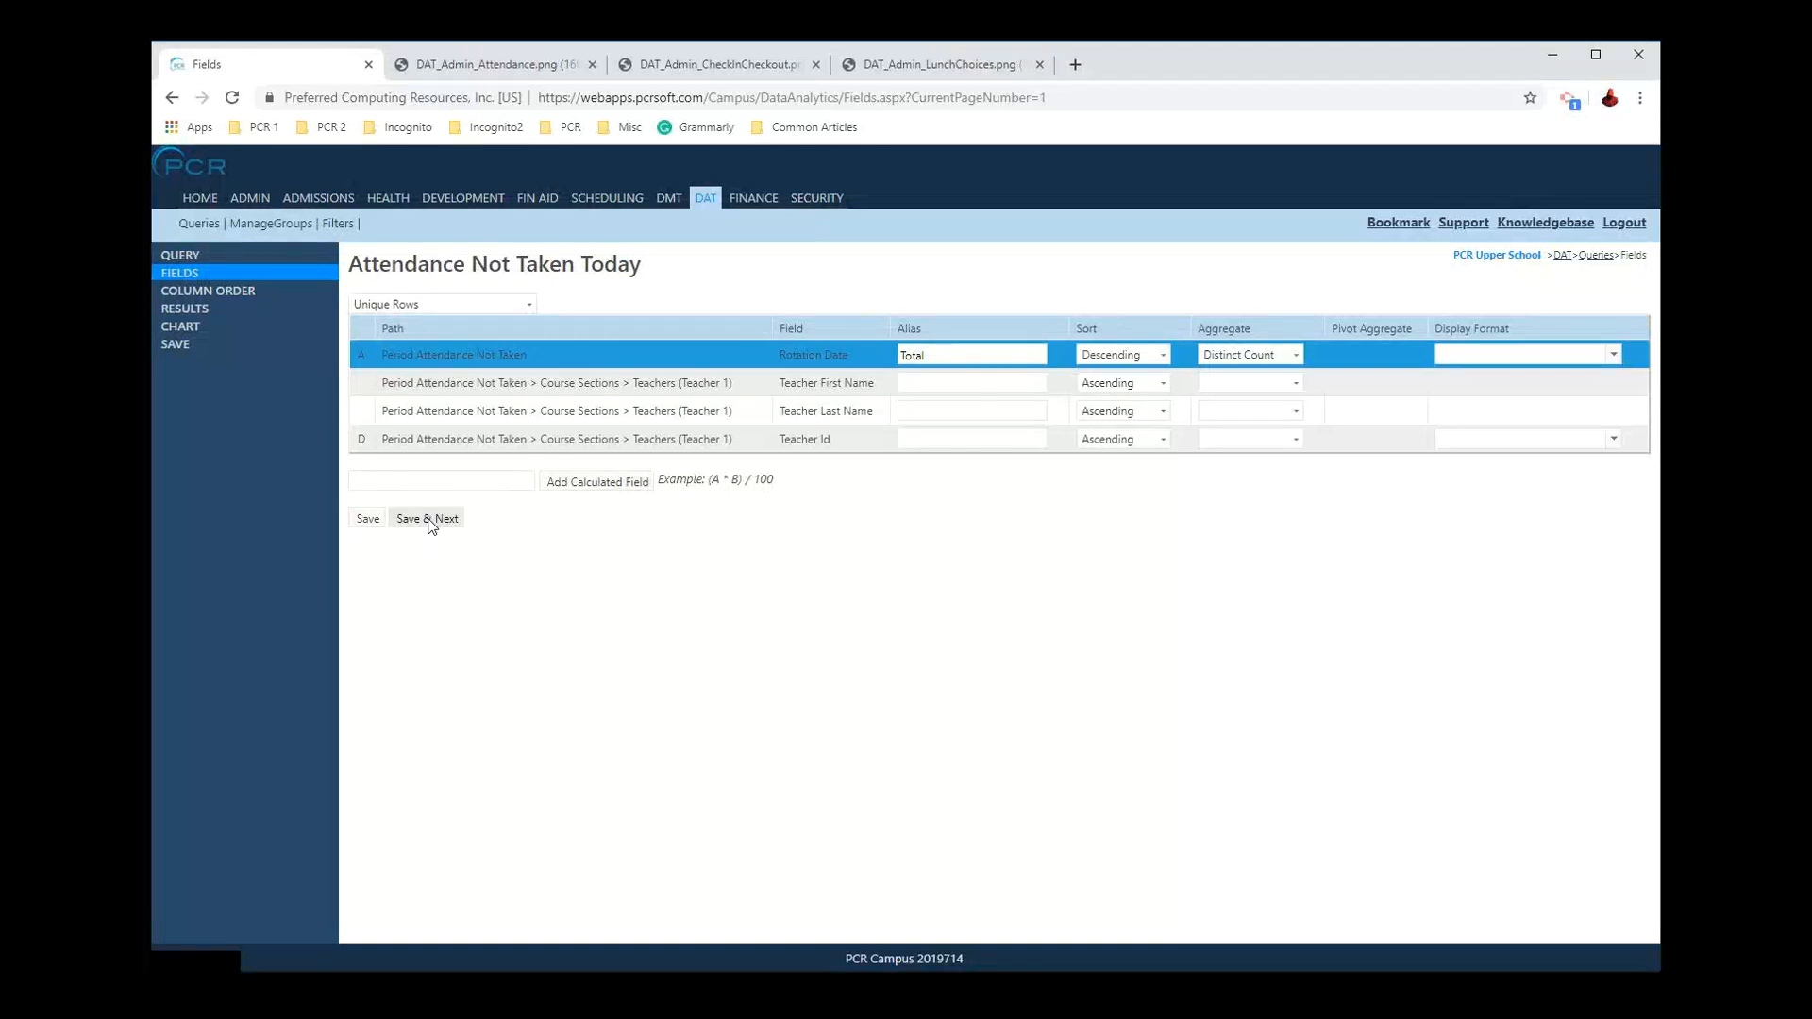
pyautogui.click(426, 519)
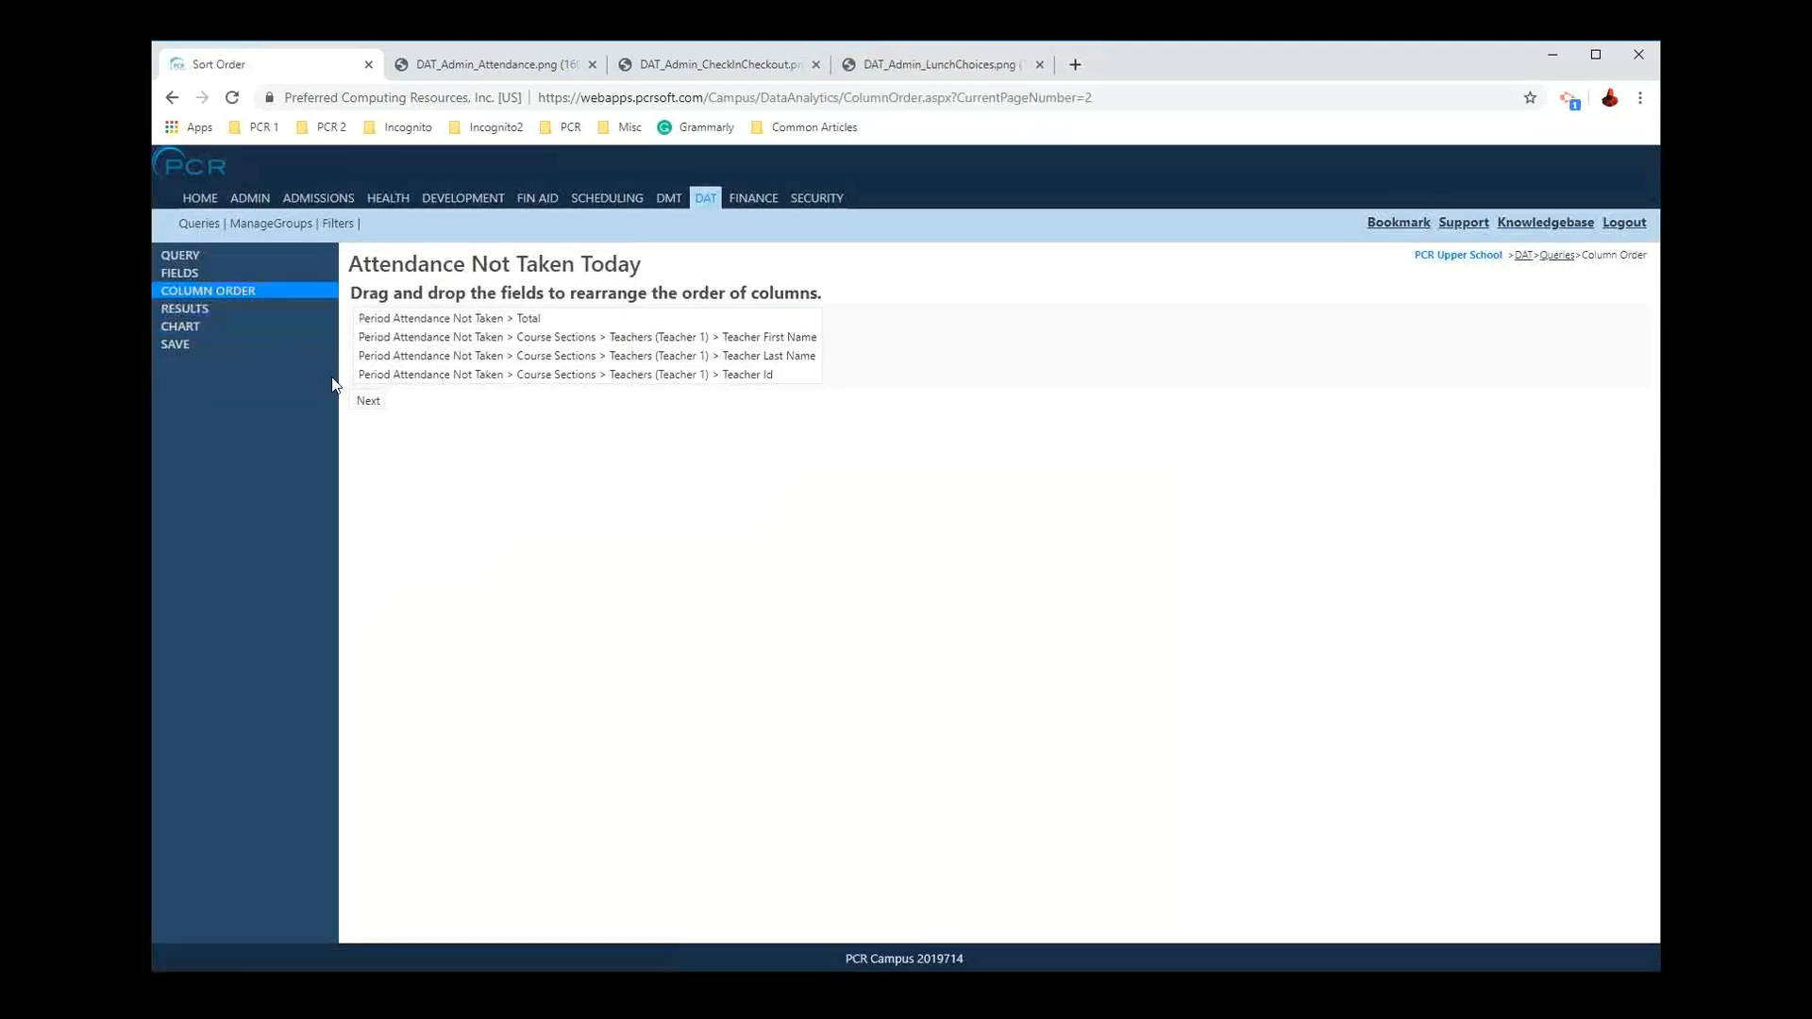
pyautogui.click(368, 400)
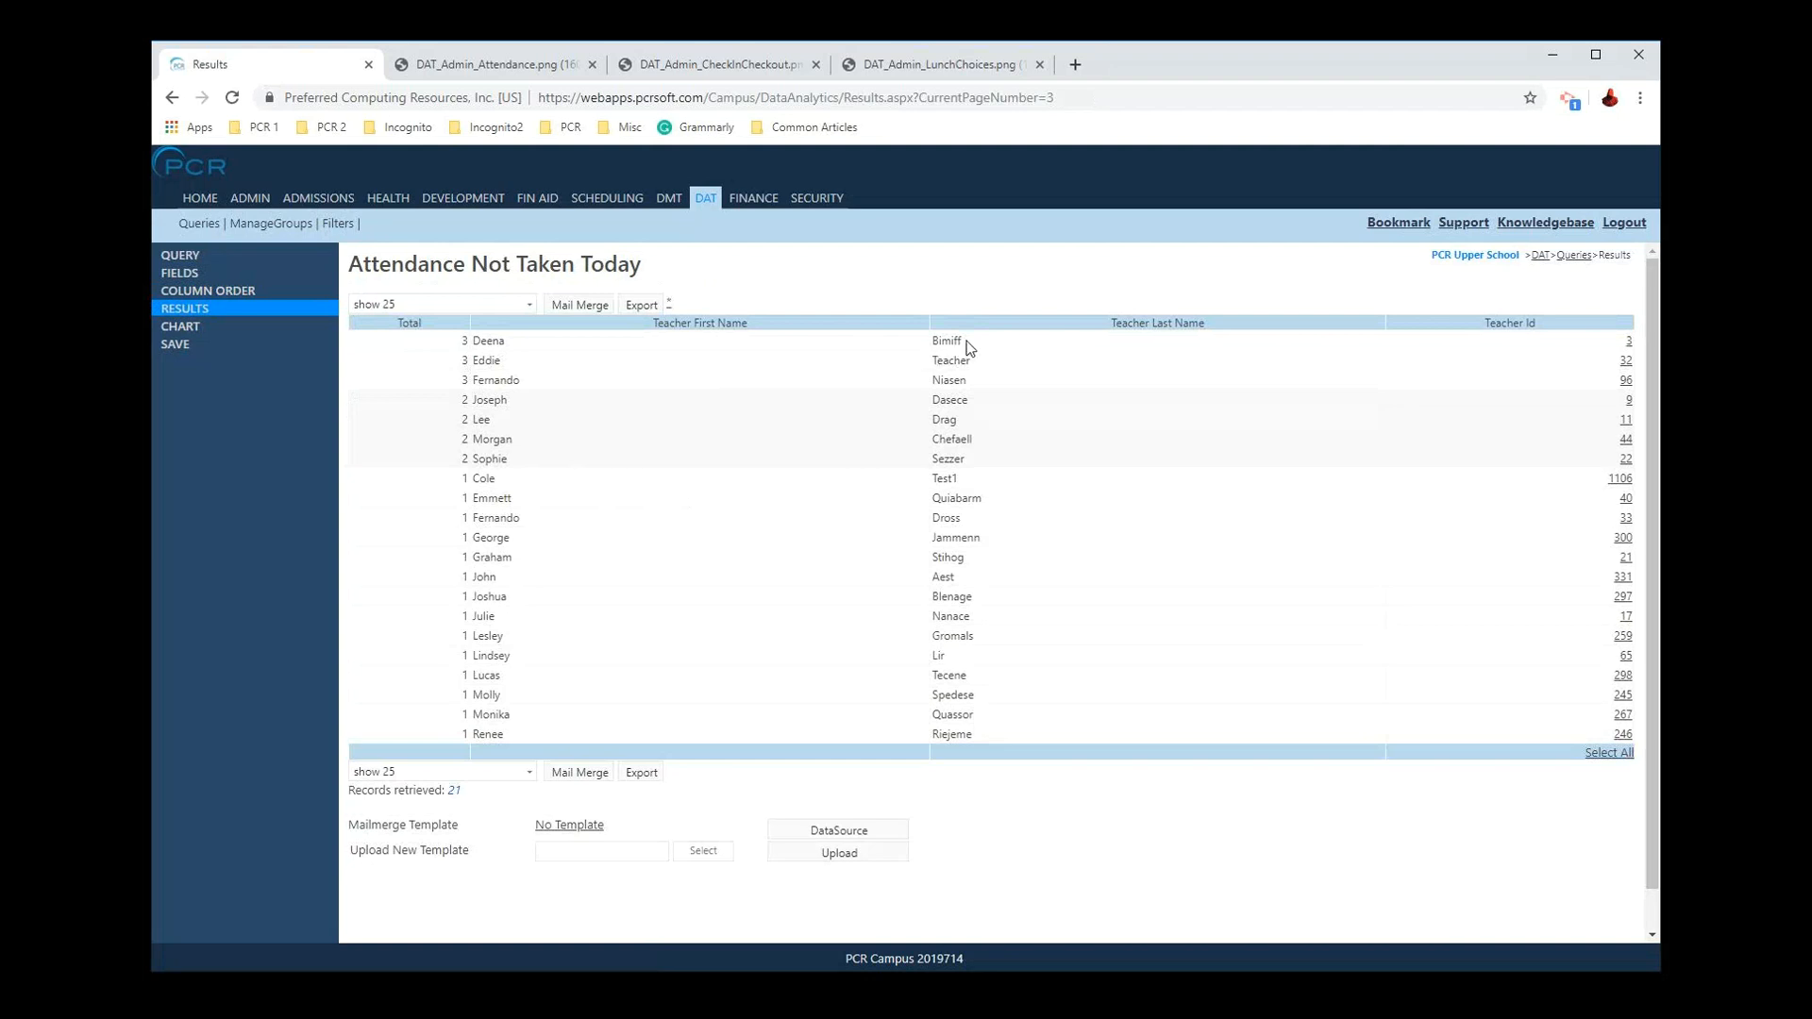
# Step: Examine the missed-attendance totals of the first teachers in the results
pyautogui.moveTo(932, 340); pyautogui.dragTo(957, 341)
pyautogui.click(505, 338)
pyautogui.doubleClick(465, 342)
pyautogui.doubleClick(465, 381)
pyautogui.click(535, 421)
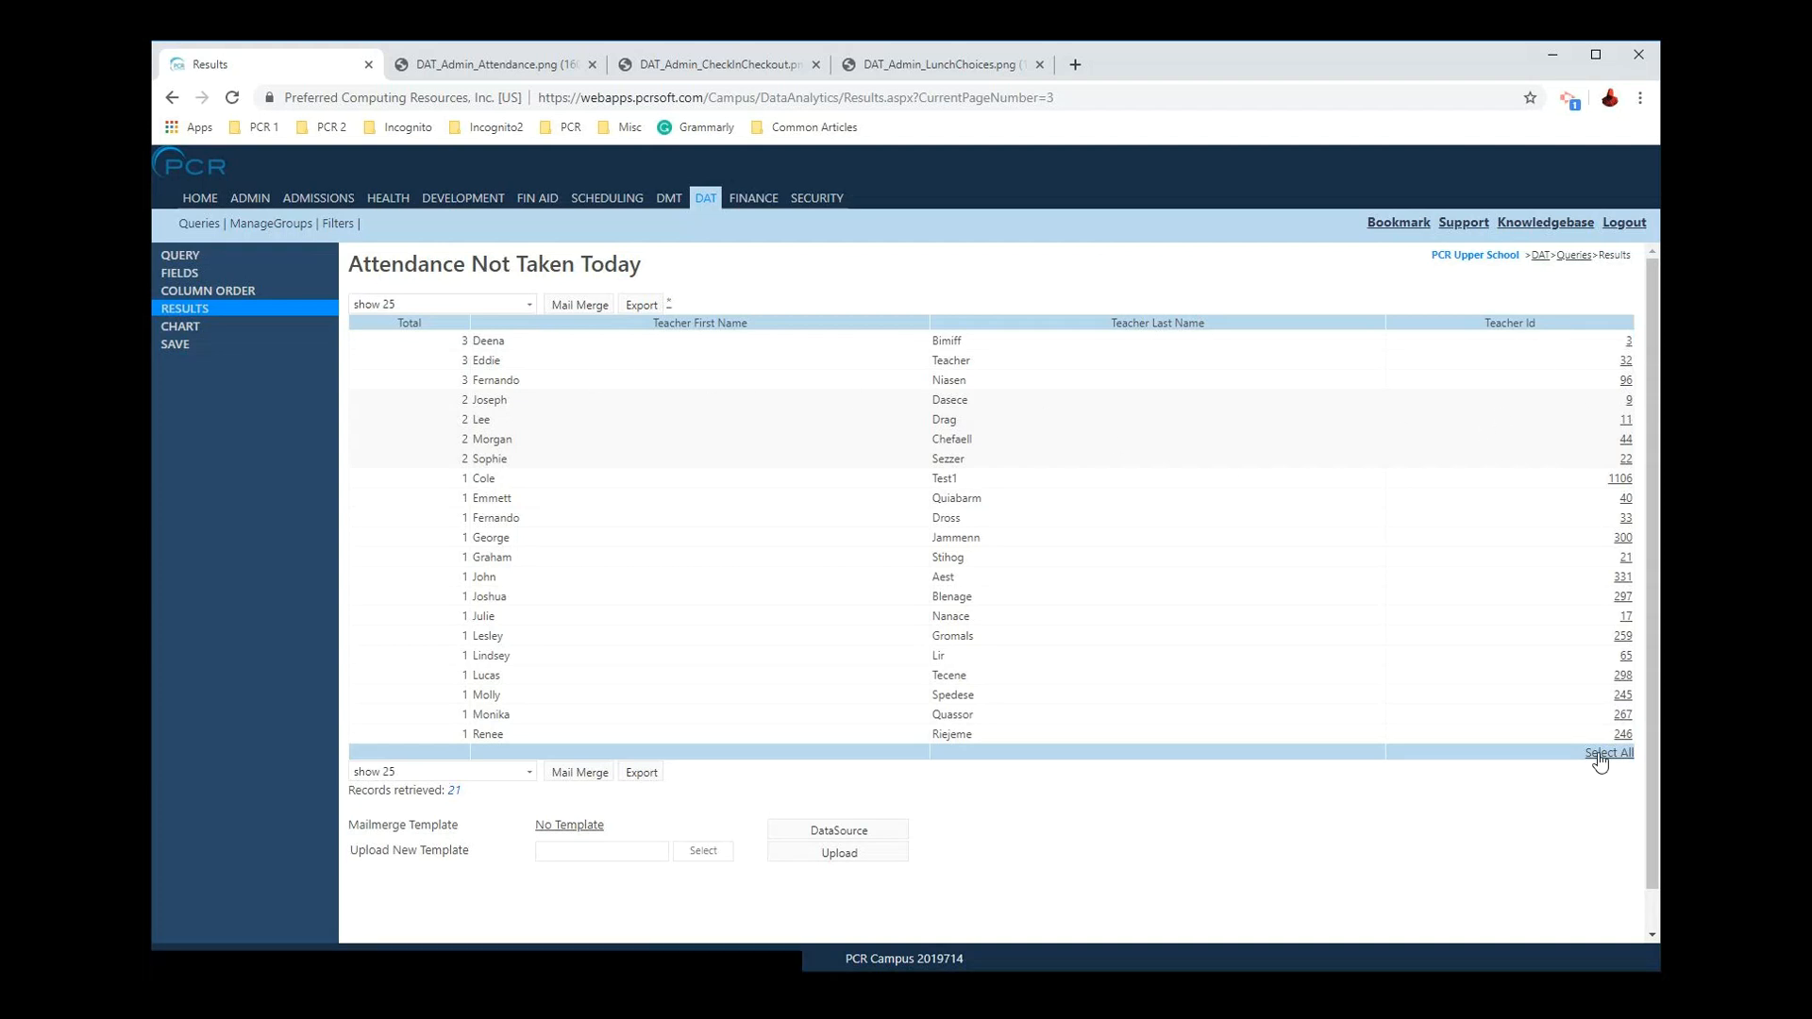
# Step: View the Teacher Dashboards of the second and first teachers in the results through their Teacher Id links
pyautogui.keyDown('ctrl'); pyautogui.click(1625, 368); pyautogui.keyUp('ctrl')
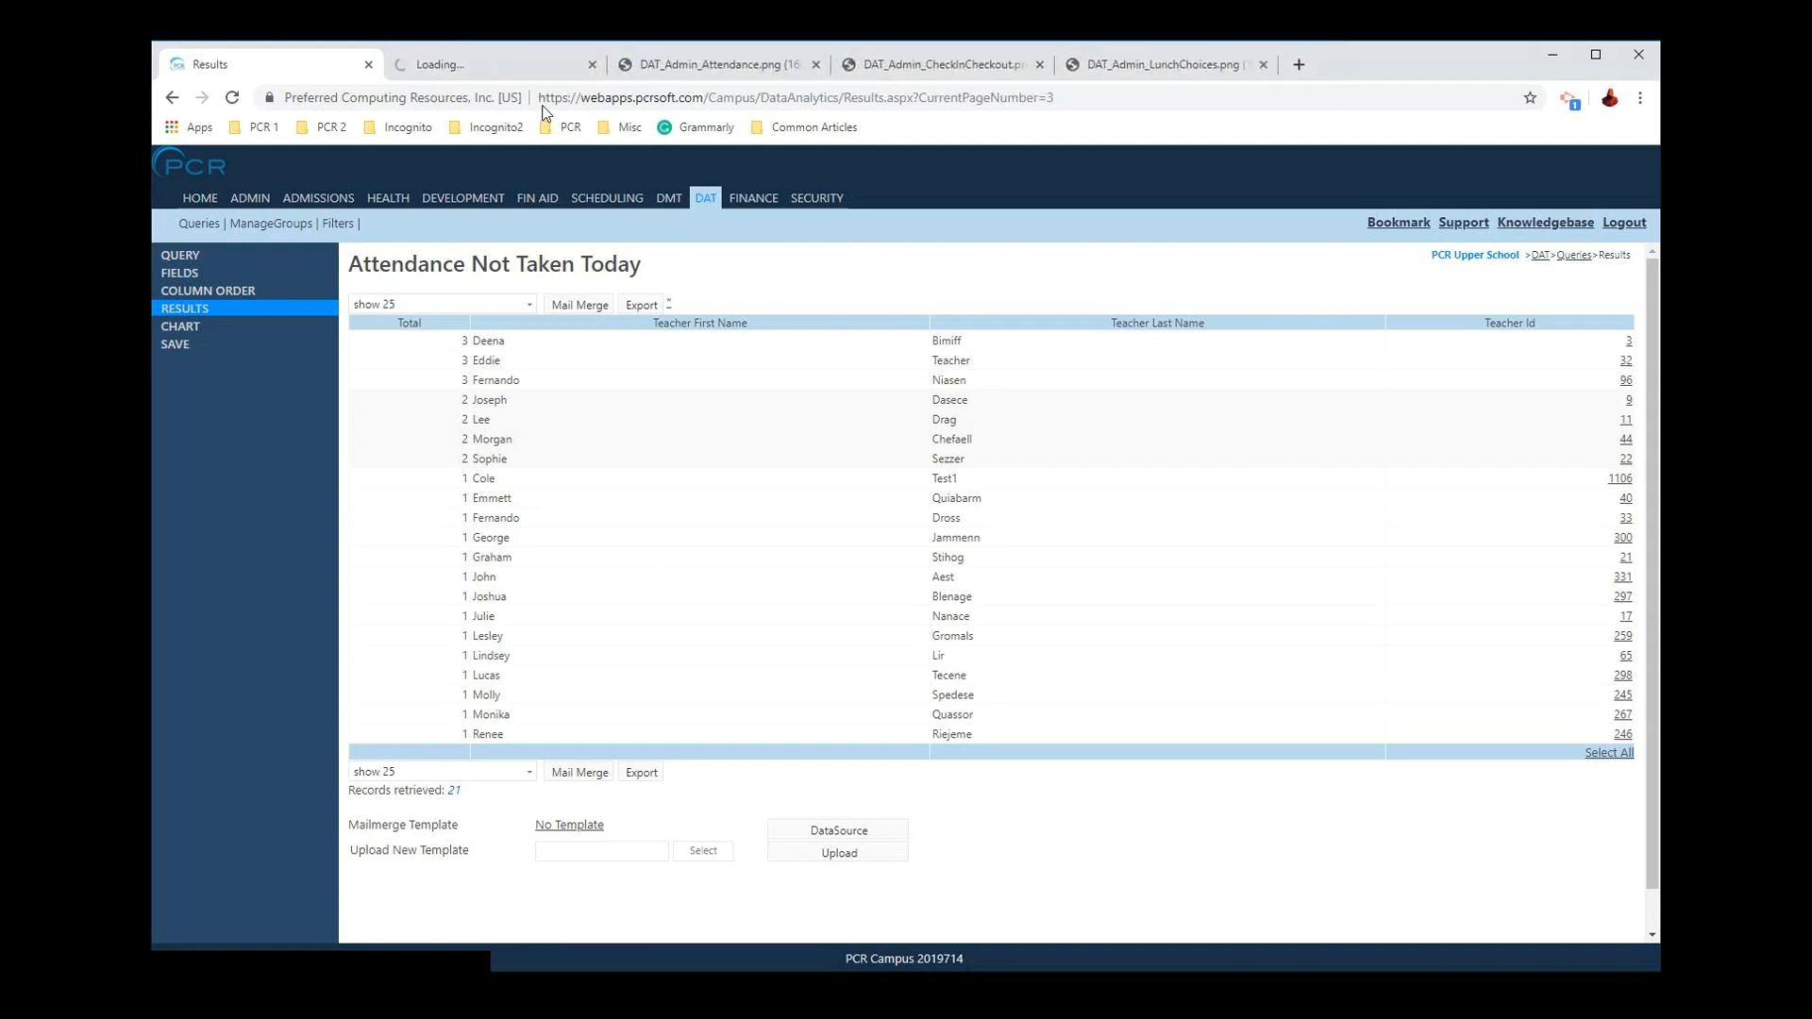
pyautogui.click(501, 68)
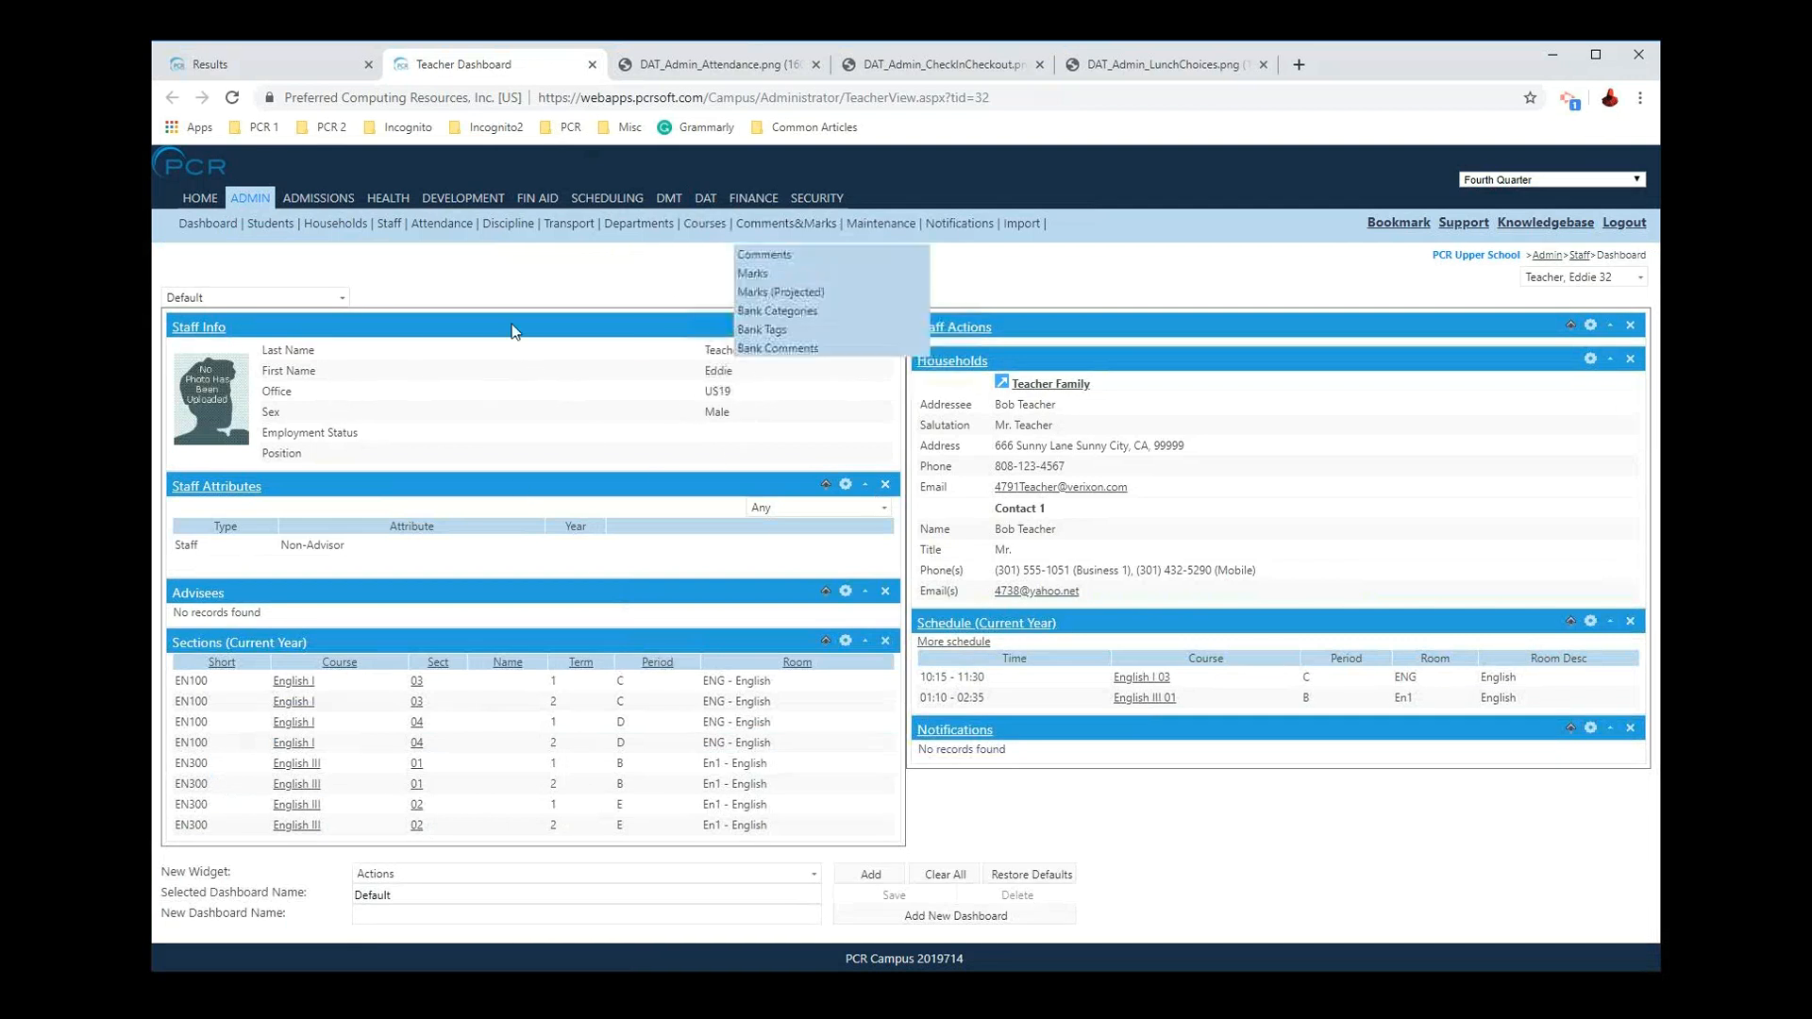
pyautogui.click(592, 65)
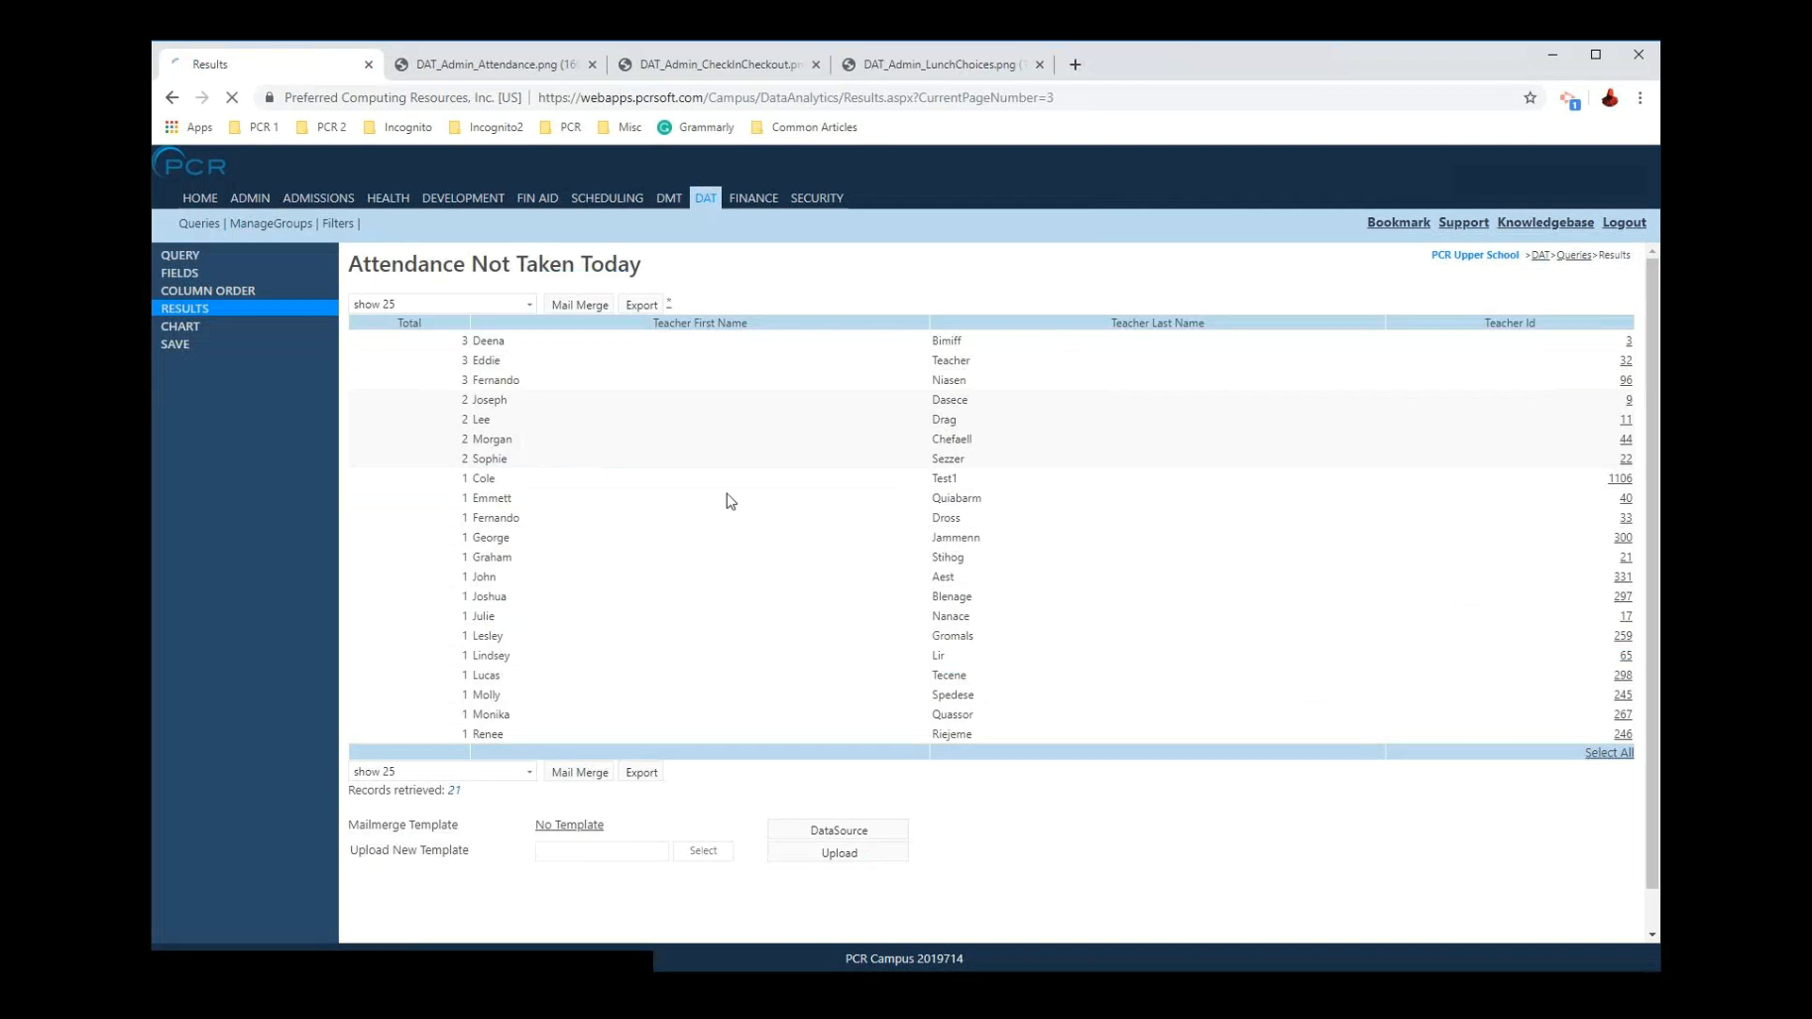
pyautogui.click(296, 225)
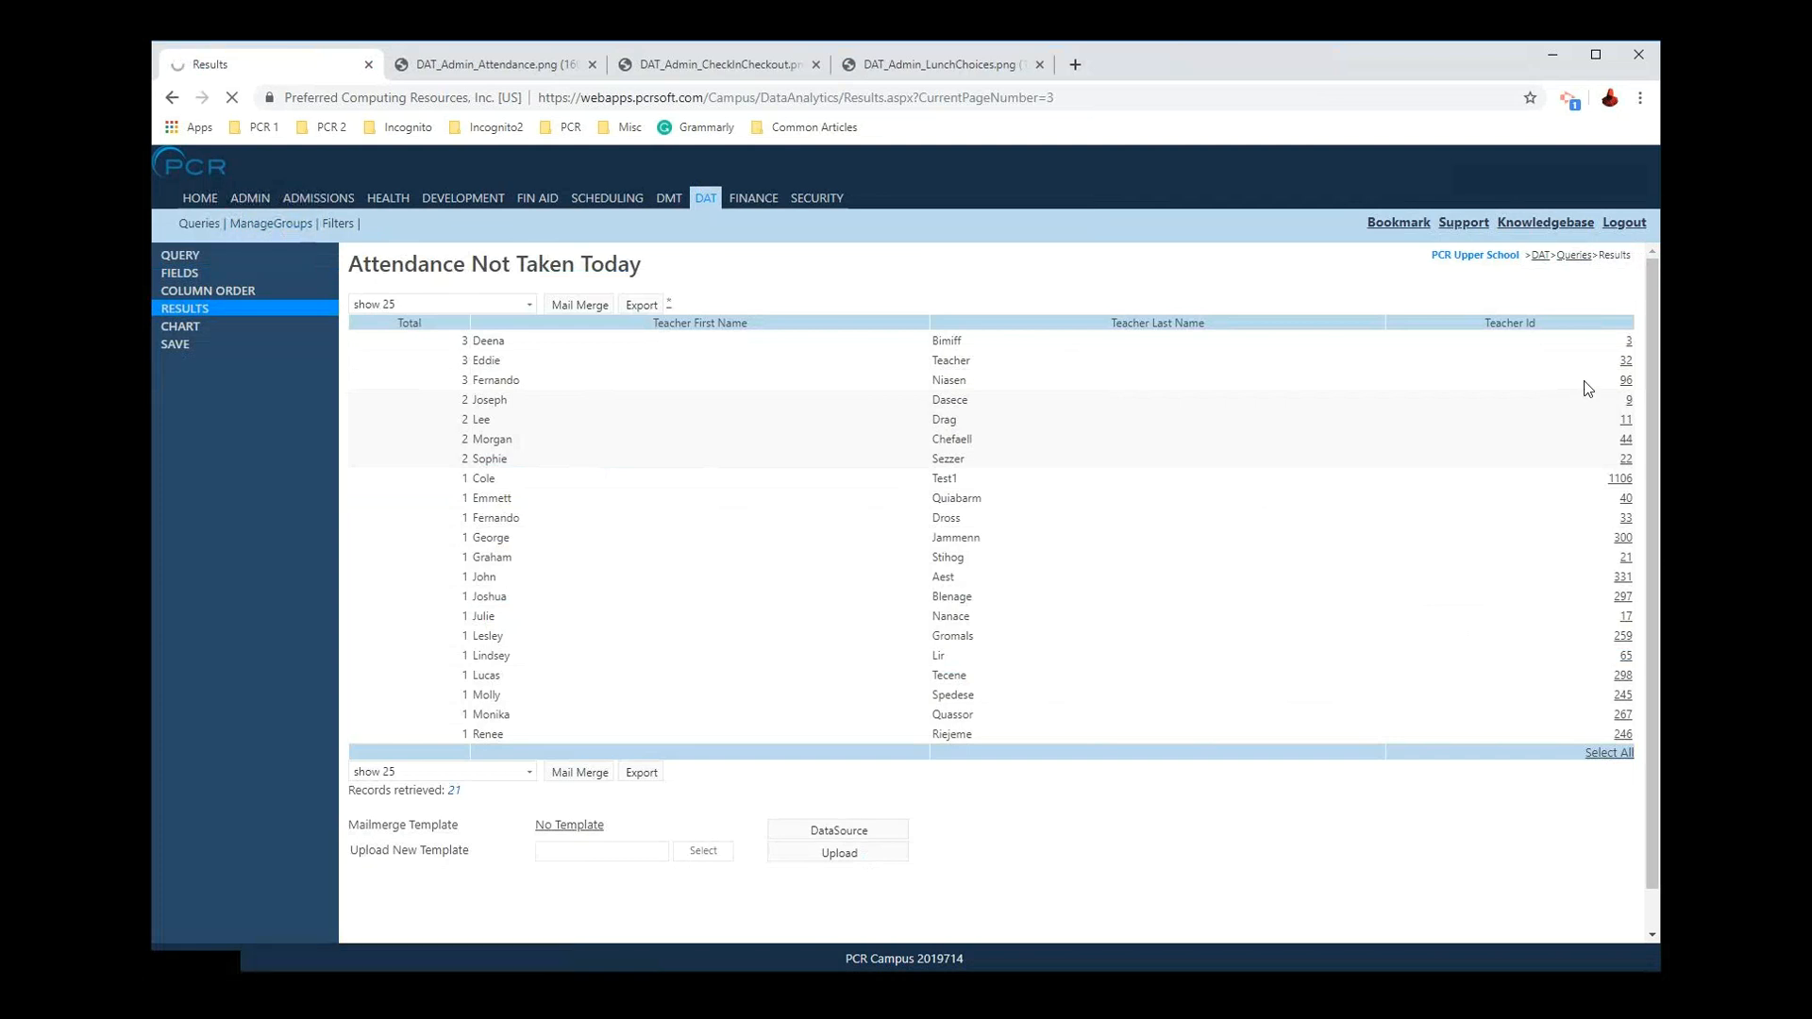
pyautogui.click(1627, 341)
pyautogui.click(497, 75)
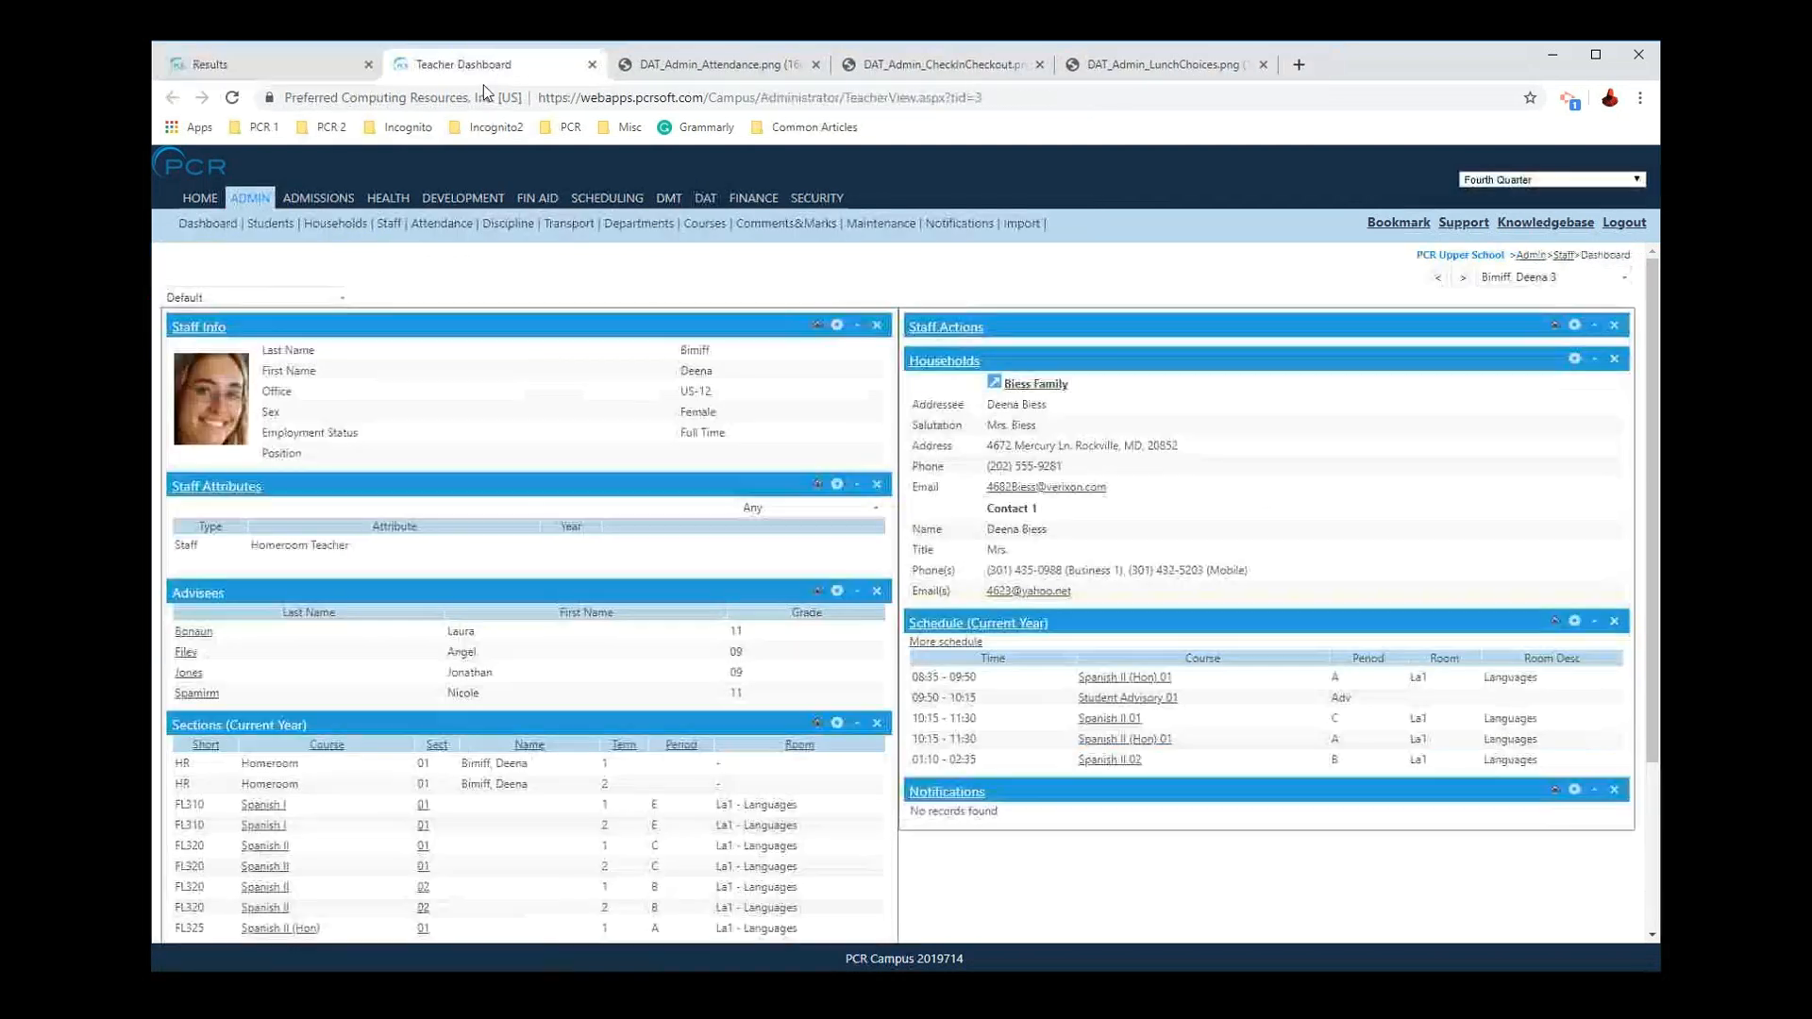
# Step: Check the multi actions available for the query's teachers in the Staff list, clear the selection and return to the results
pyautogui.moveTo(641, 248)
pyautogui.click(388, 224)
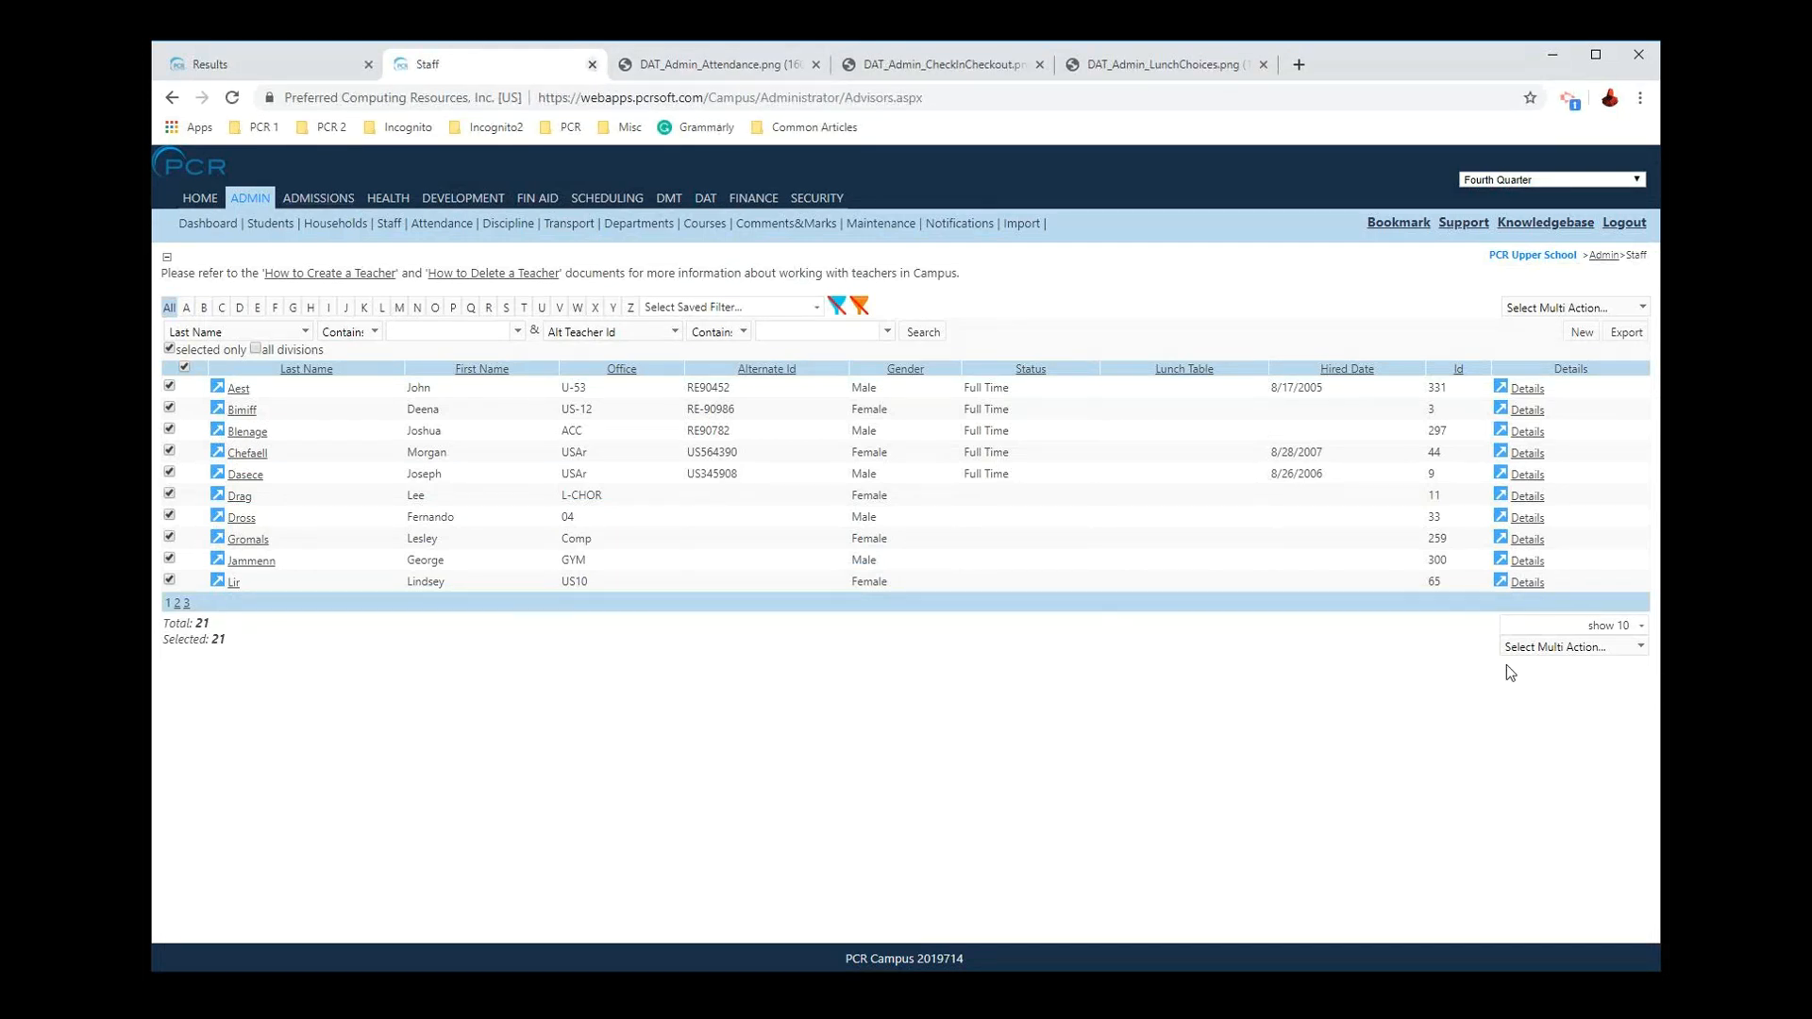
pyautogui.click(1565, 646)
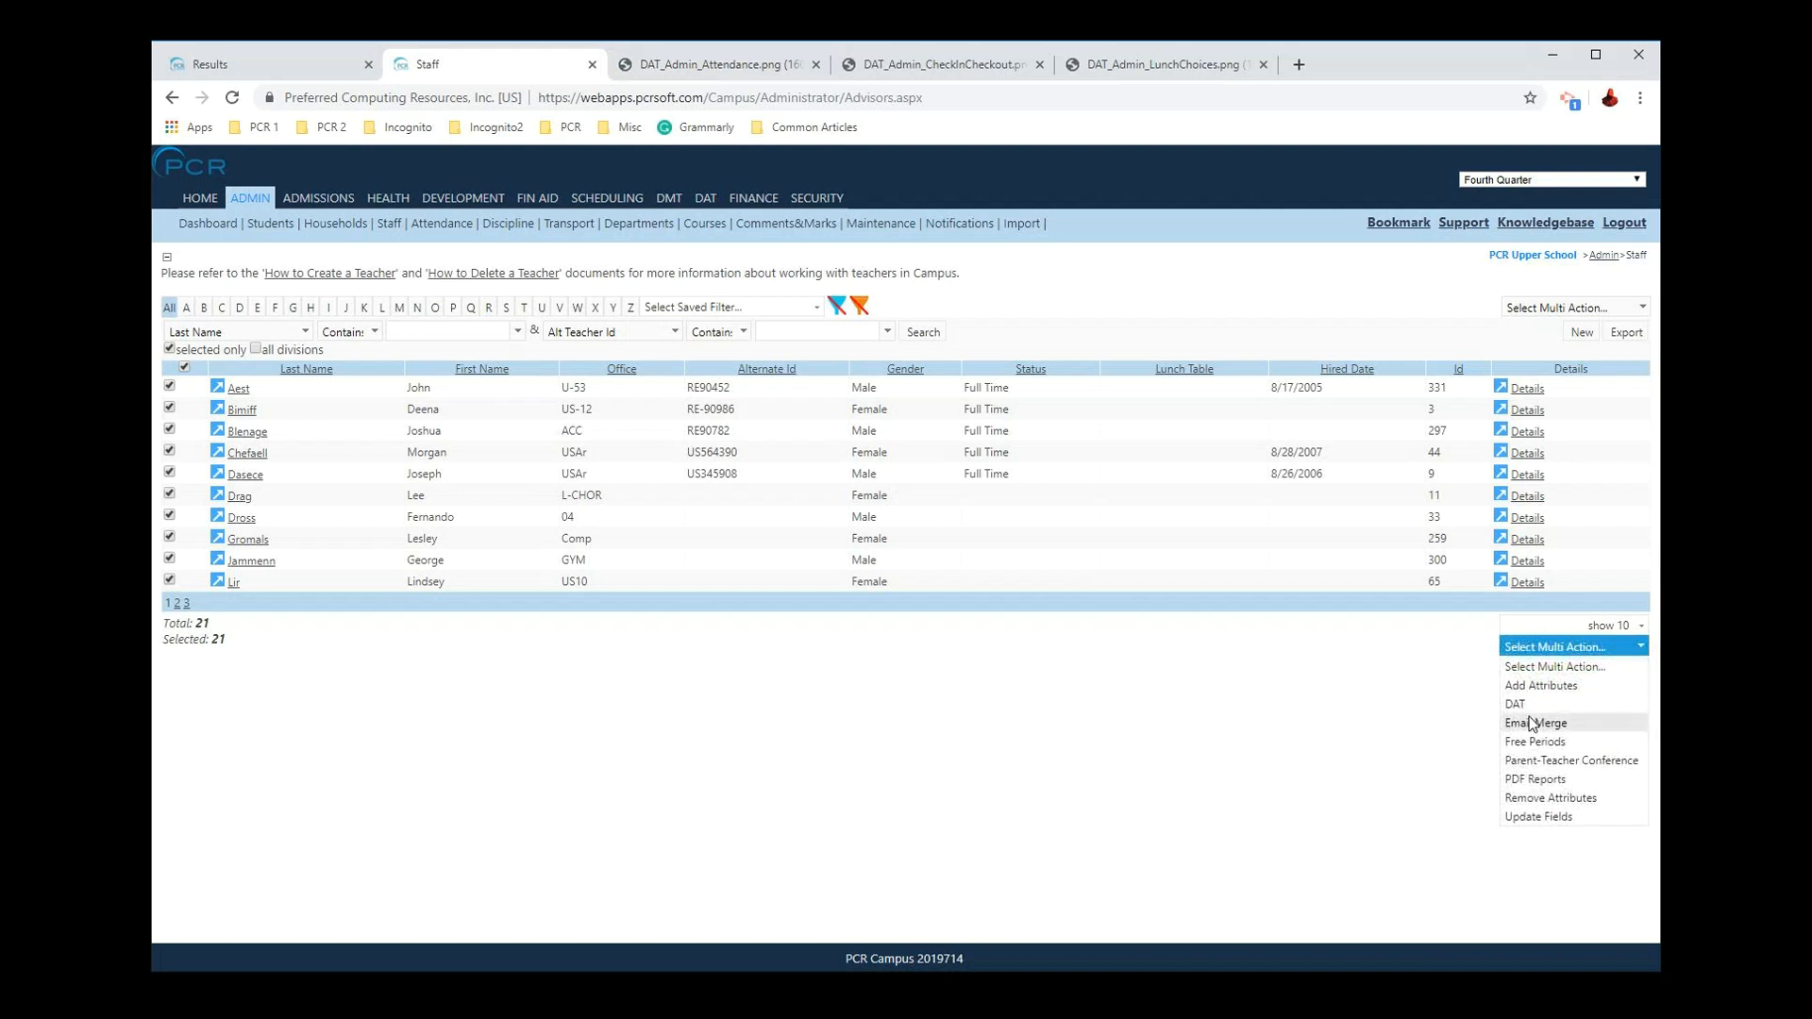
pyautogui.click(512, 478)
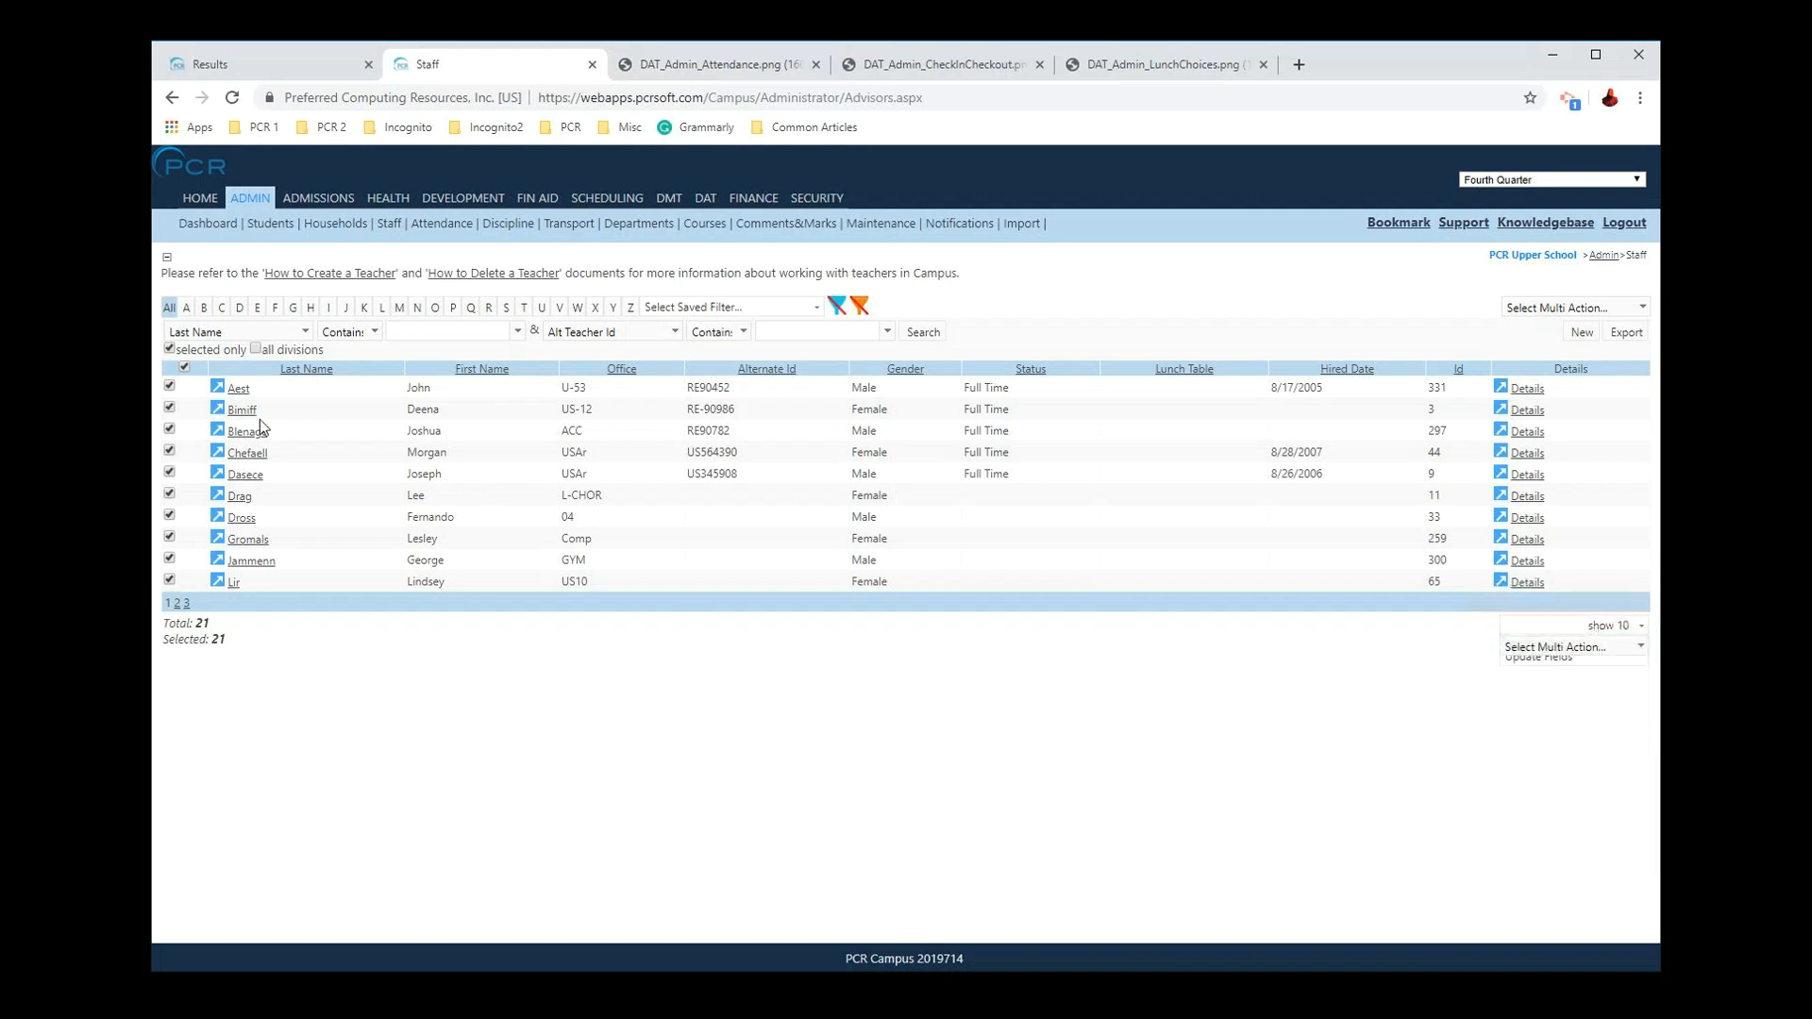
pyautogui.click(184, 368)
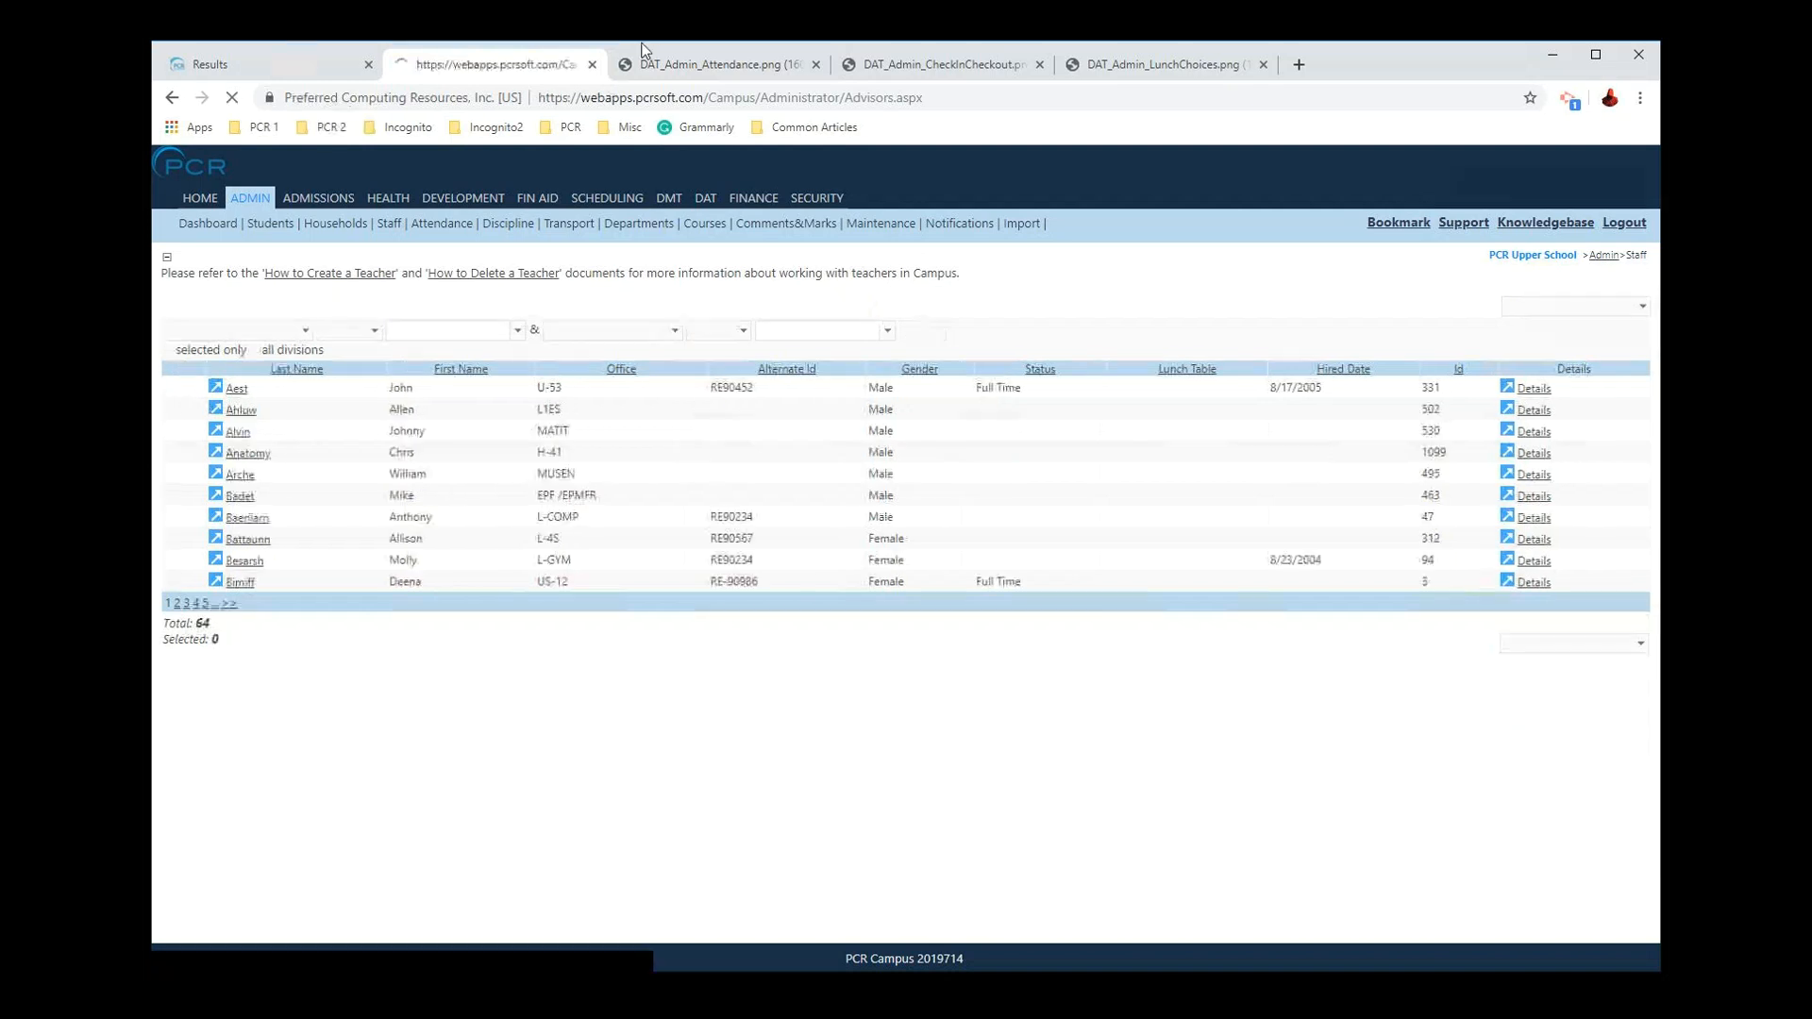
pyautogui.click(592, 64)
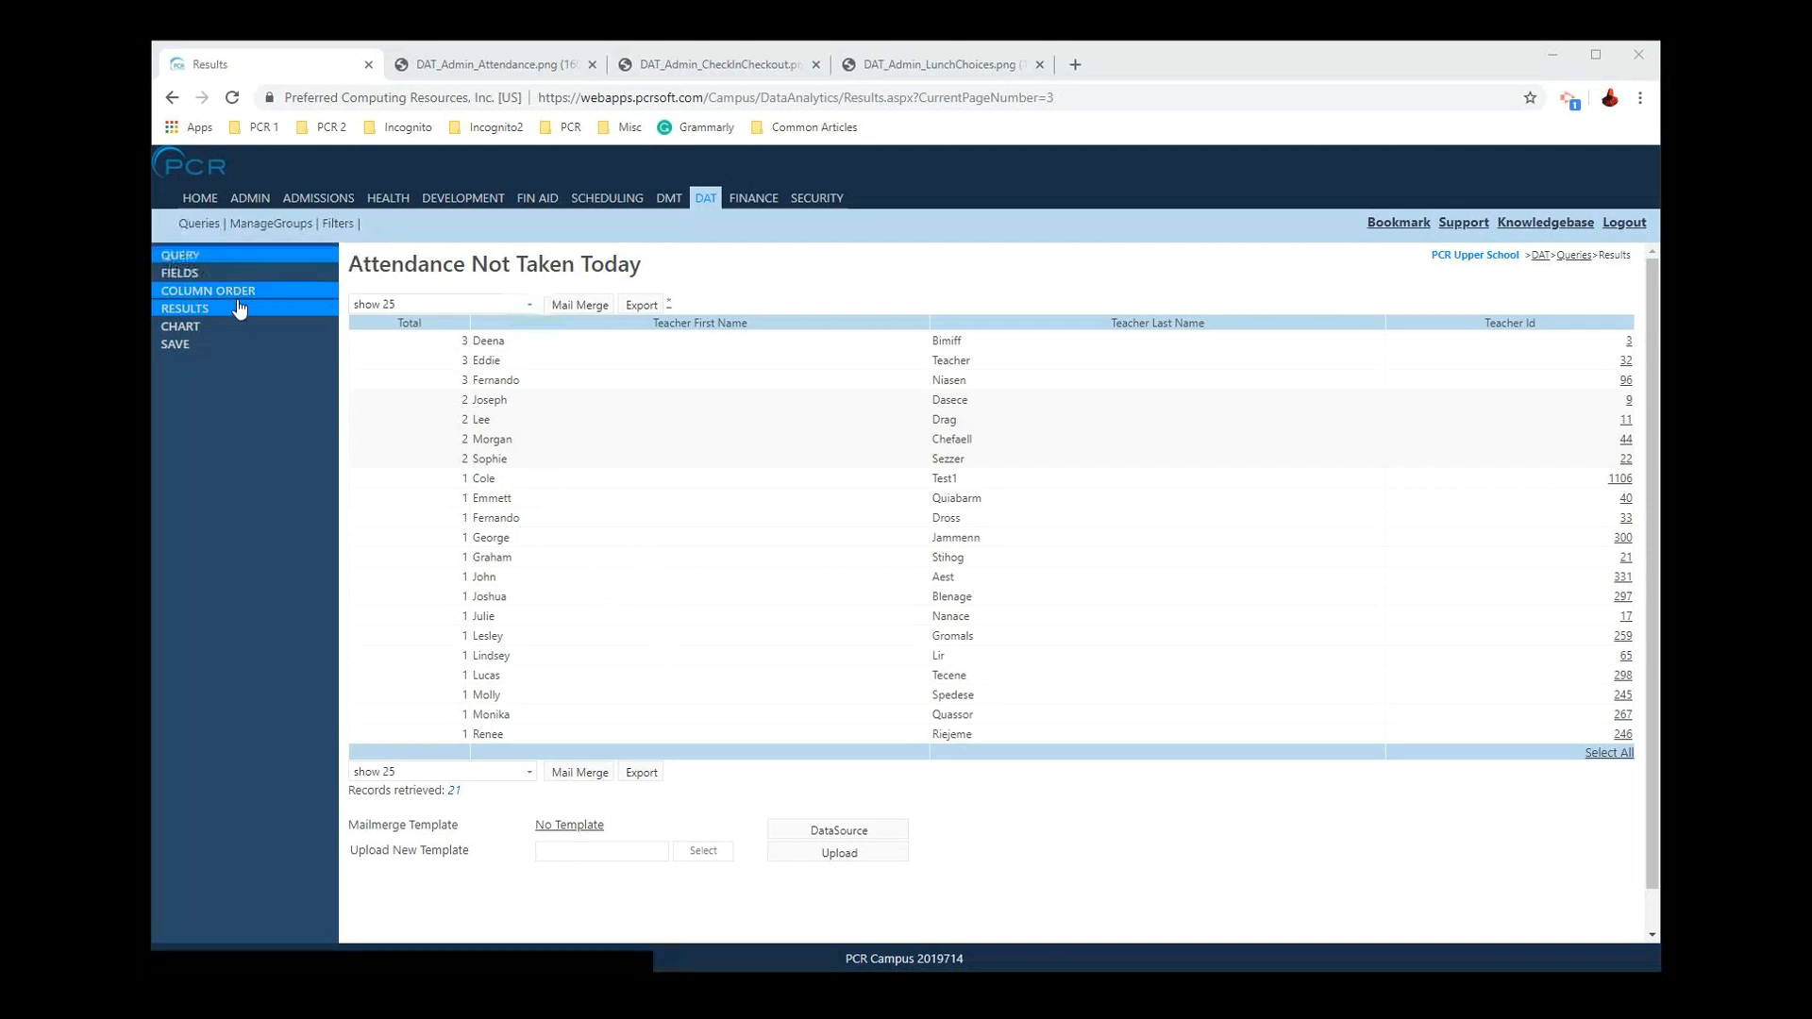
# Step: Reorder the result columns to Teacher Last Name, Teacher First Name, Teacher Id, Total, and check the Total column in the results
pyautogui.click(211, 277)
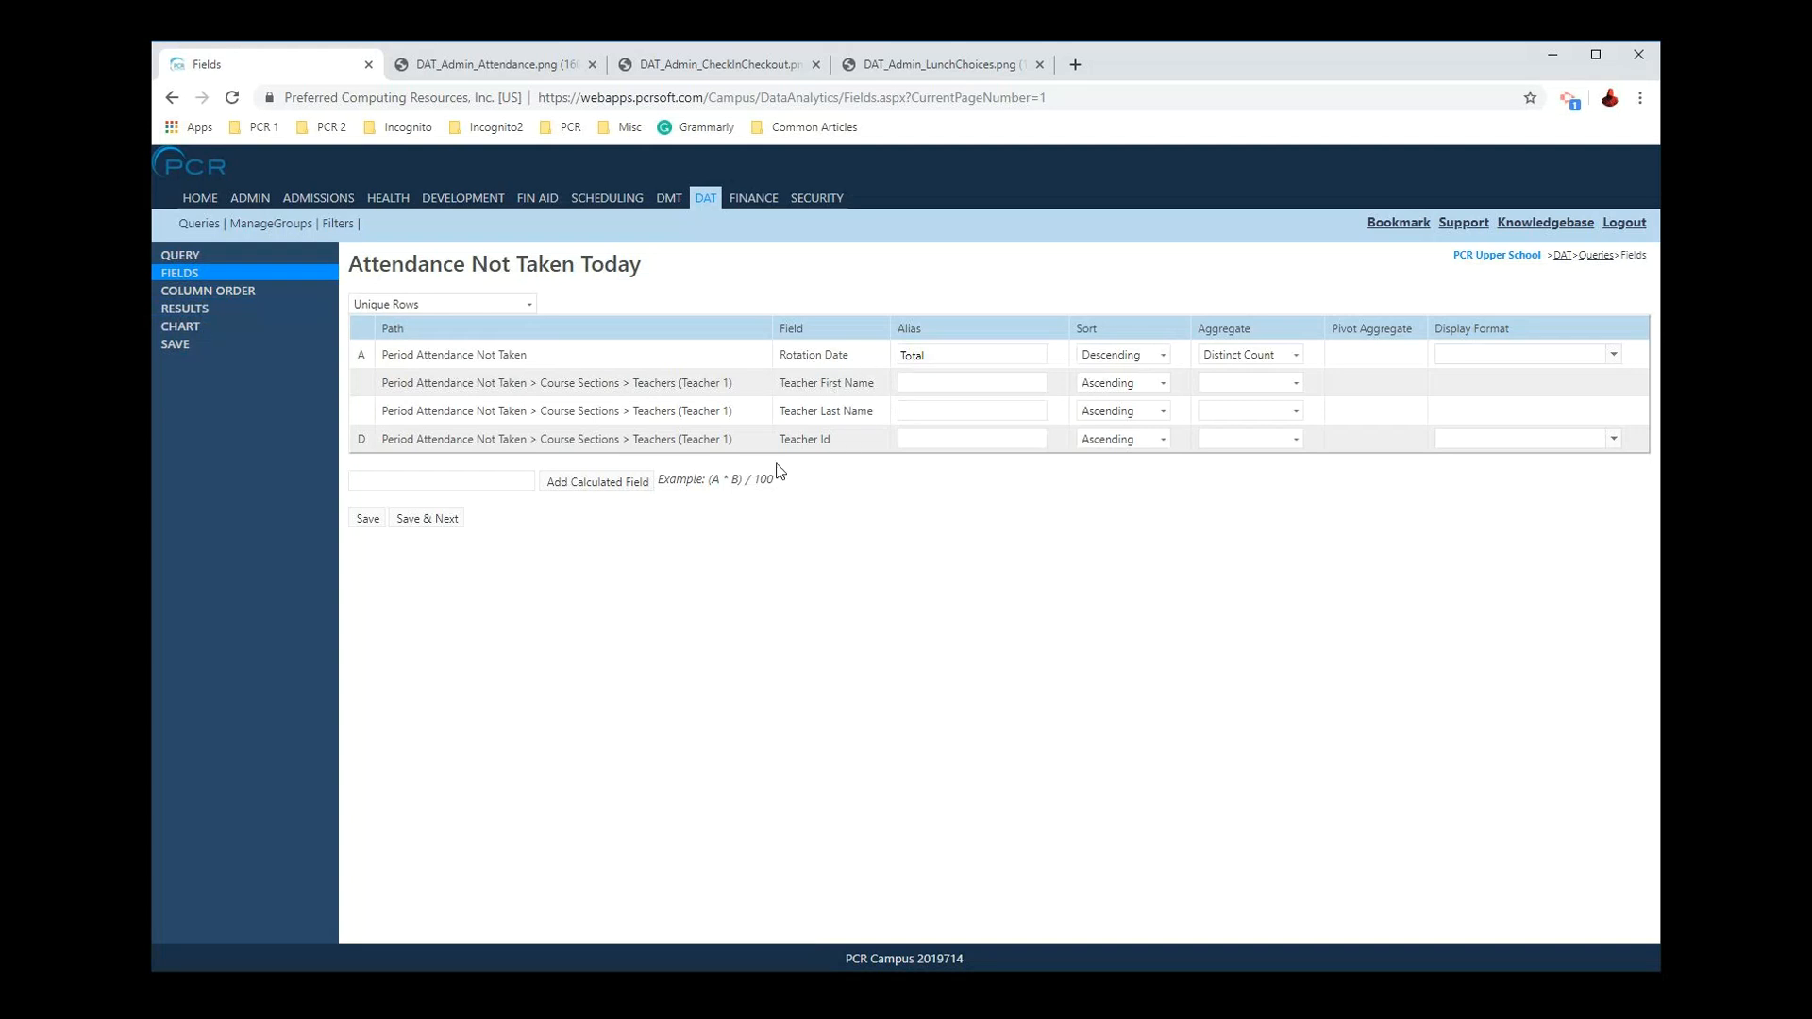
pyautogui.click(440, 520)
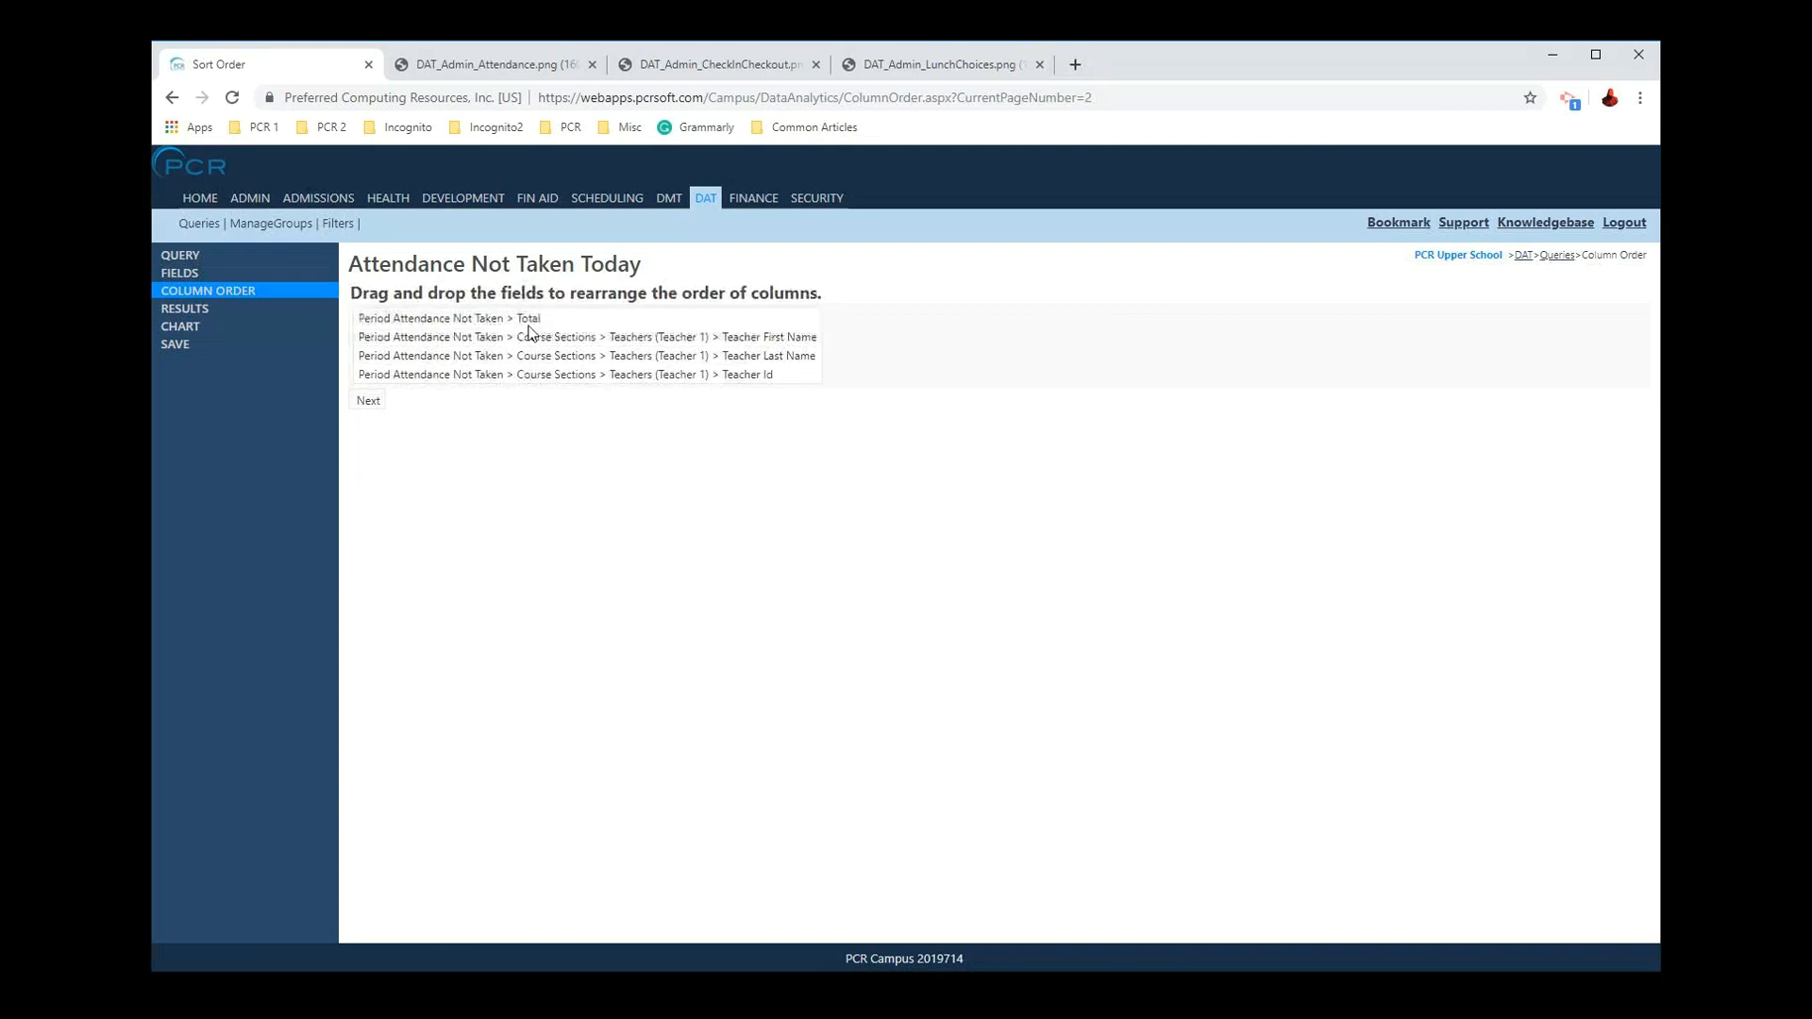
pyautogui.moveTo(593, 368)
pyautogui.mouseDown()
pyautogui.moveTo(592, 314)
pyautogui.moveTo(625, 354)
pyautogui.mouseUp()
pyautogui.click(369, 400)
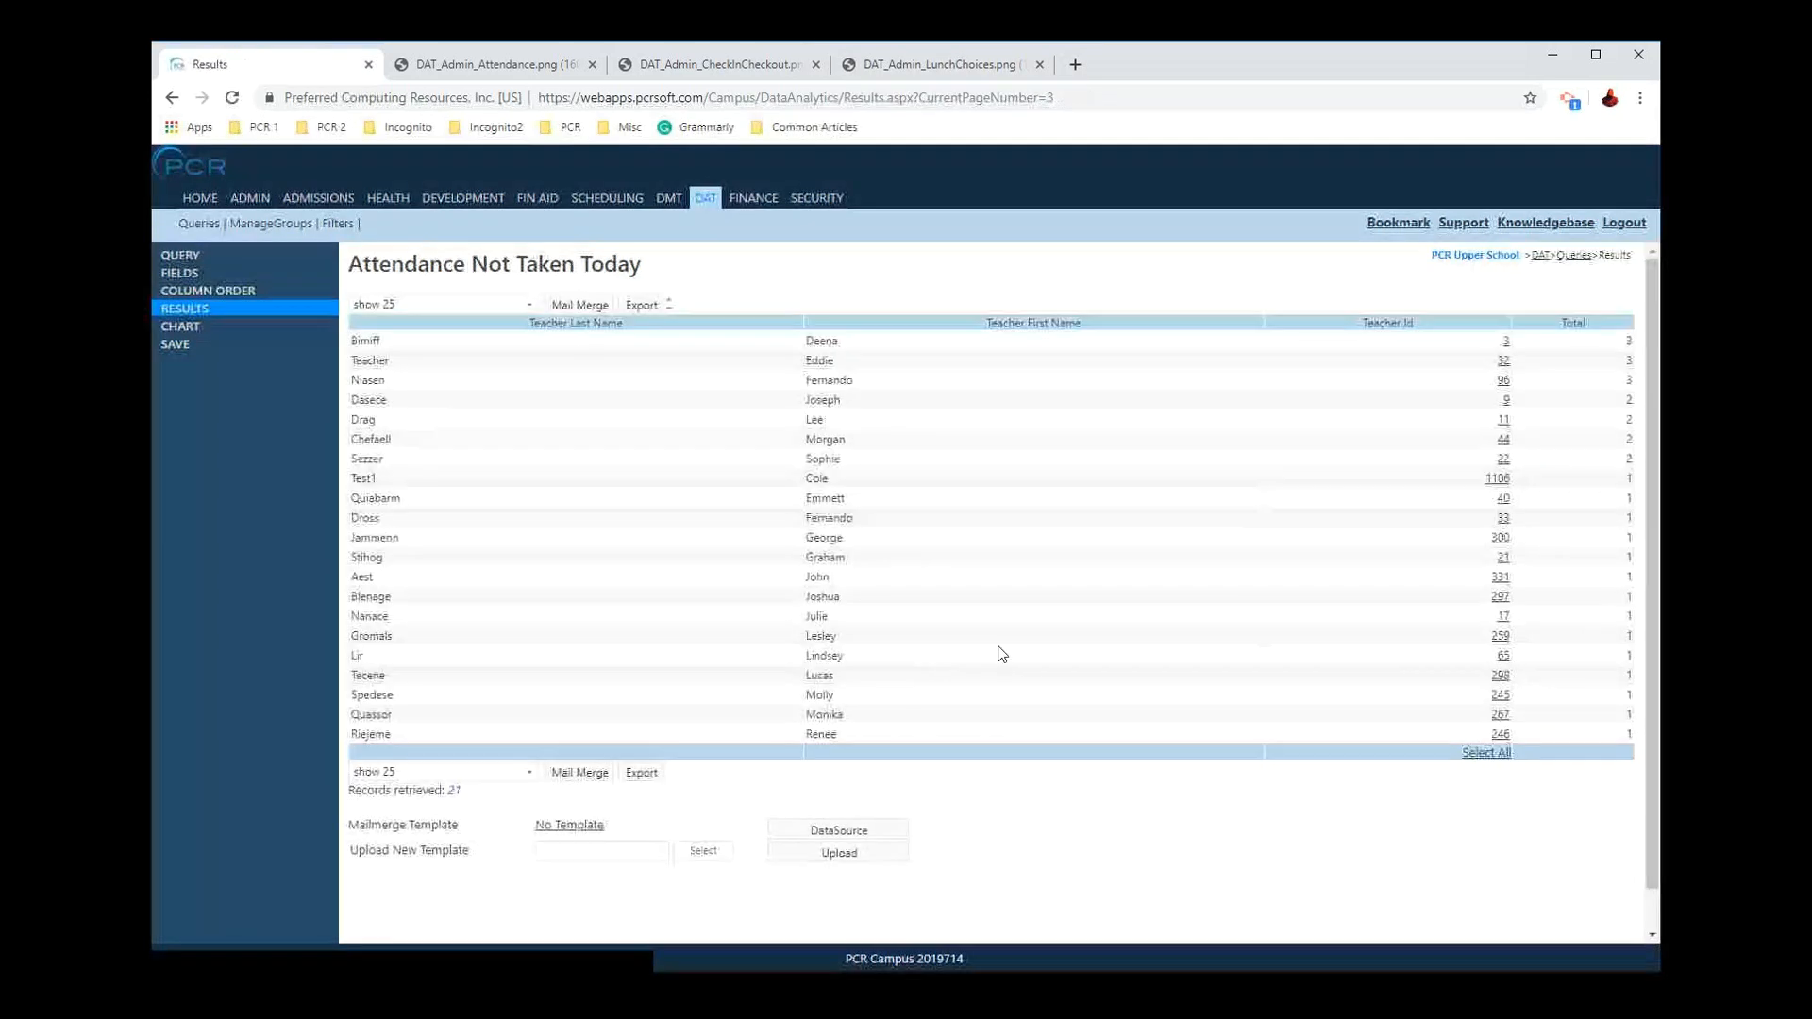
pyautogui.moveTo(1624, 338); pyautogui.dragTo(1631, 383)
pyautogui.click(1612, 451)
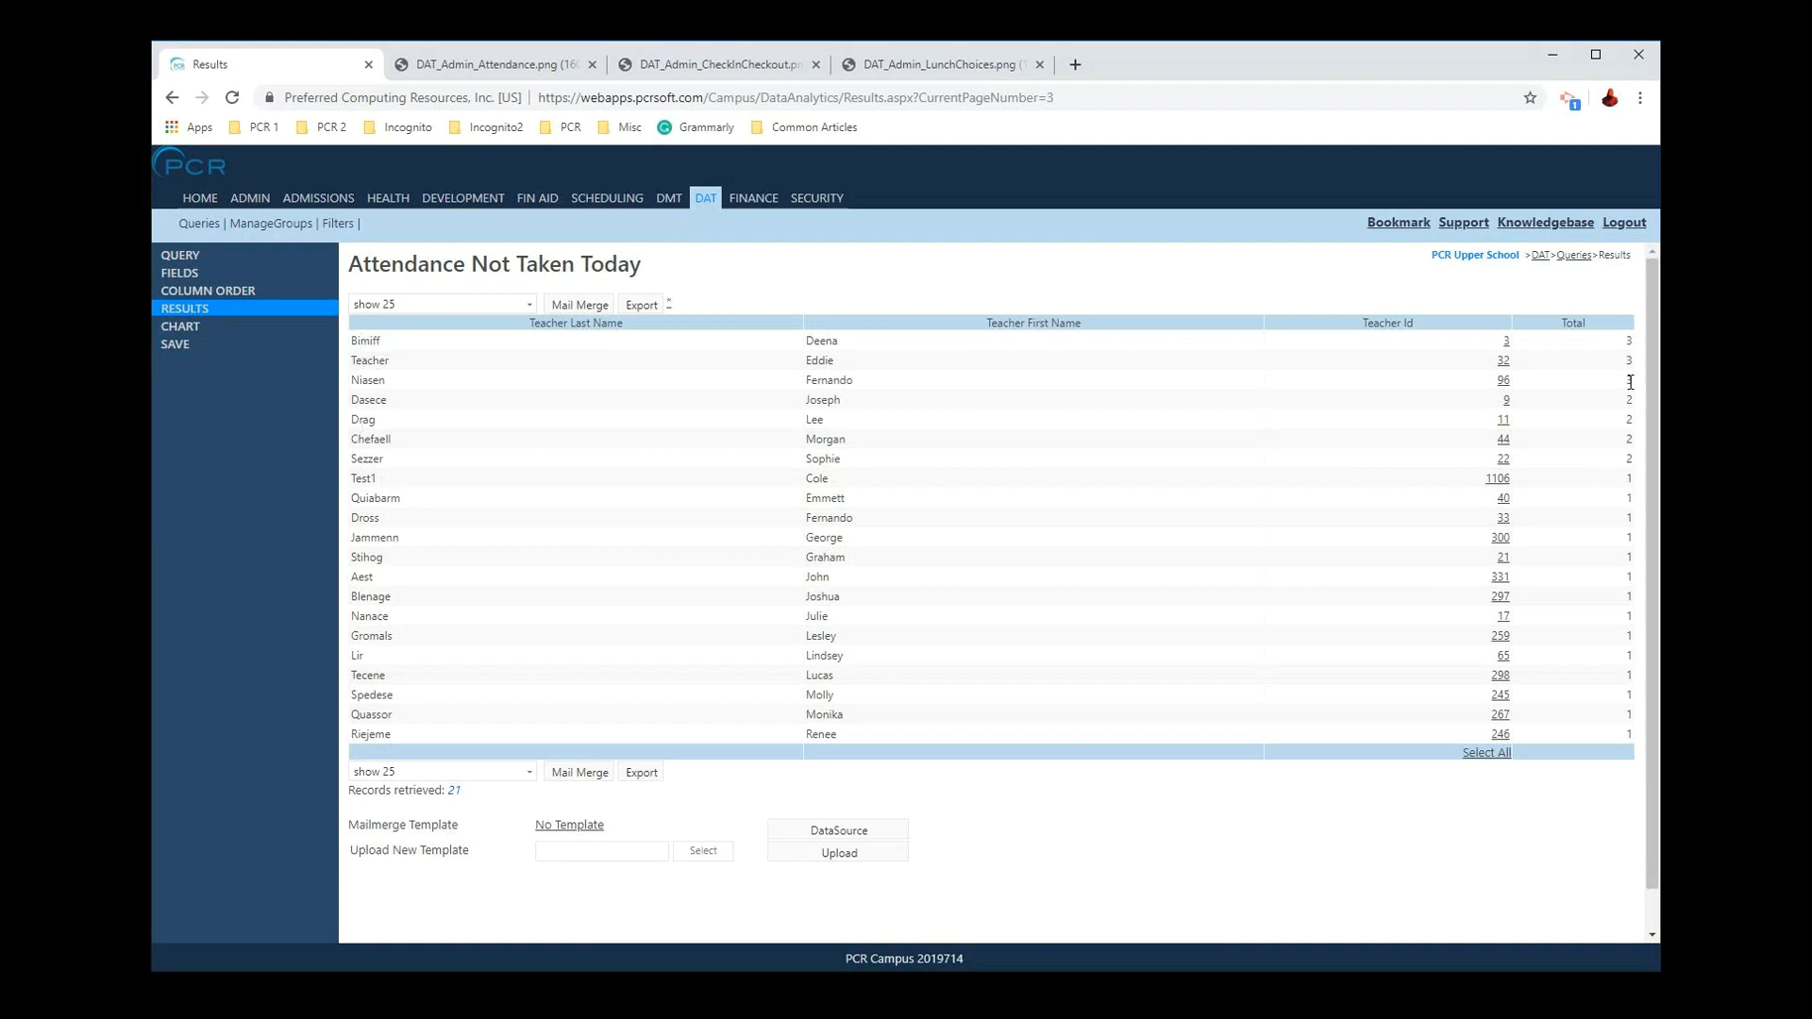
# Step: Move Teacher Last Name above Teacher First Name in the query's sort order, save it, and check the teachers with tied totals
pyautogui.moveTo(1640, 336); pyautogui.dragTo(1631, 337)
pyautogui.click(1626, 337)
pyautogui.click(211, 293)
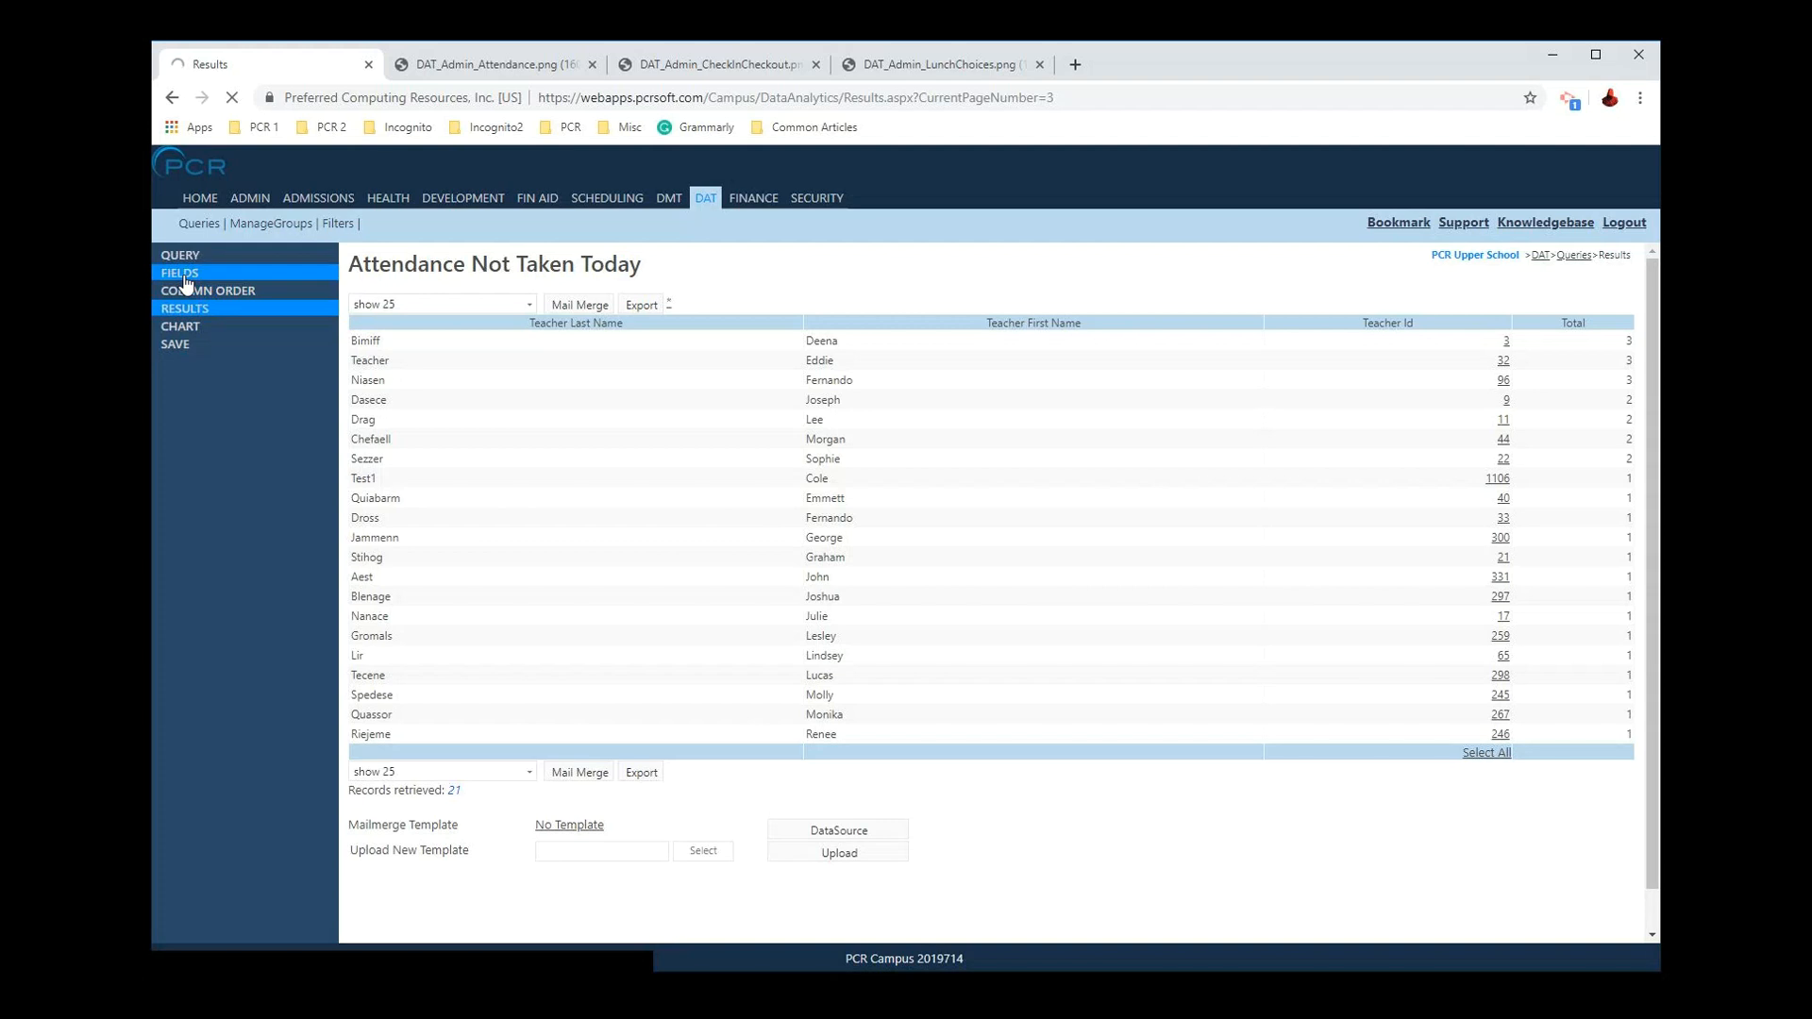
pyautogui.click(186, 279)
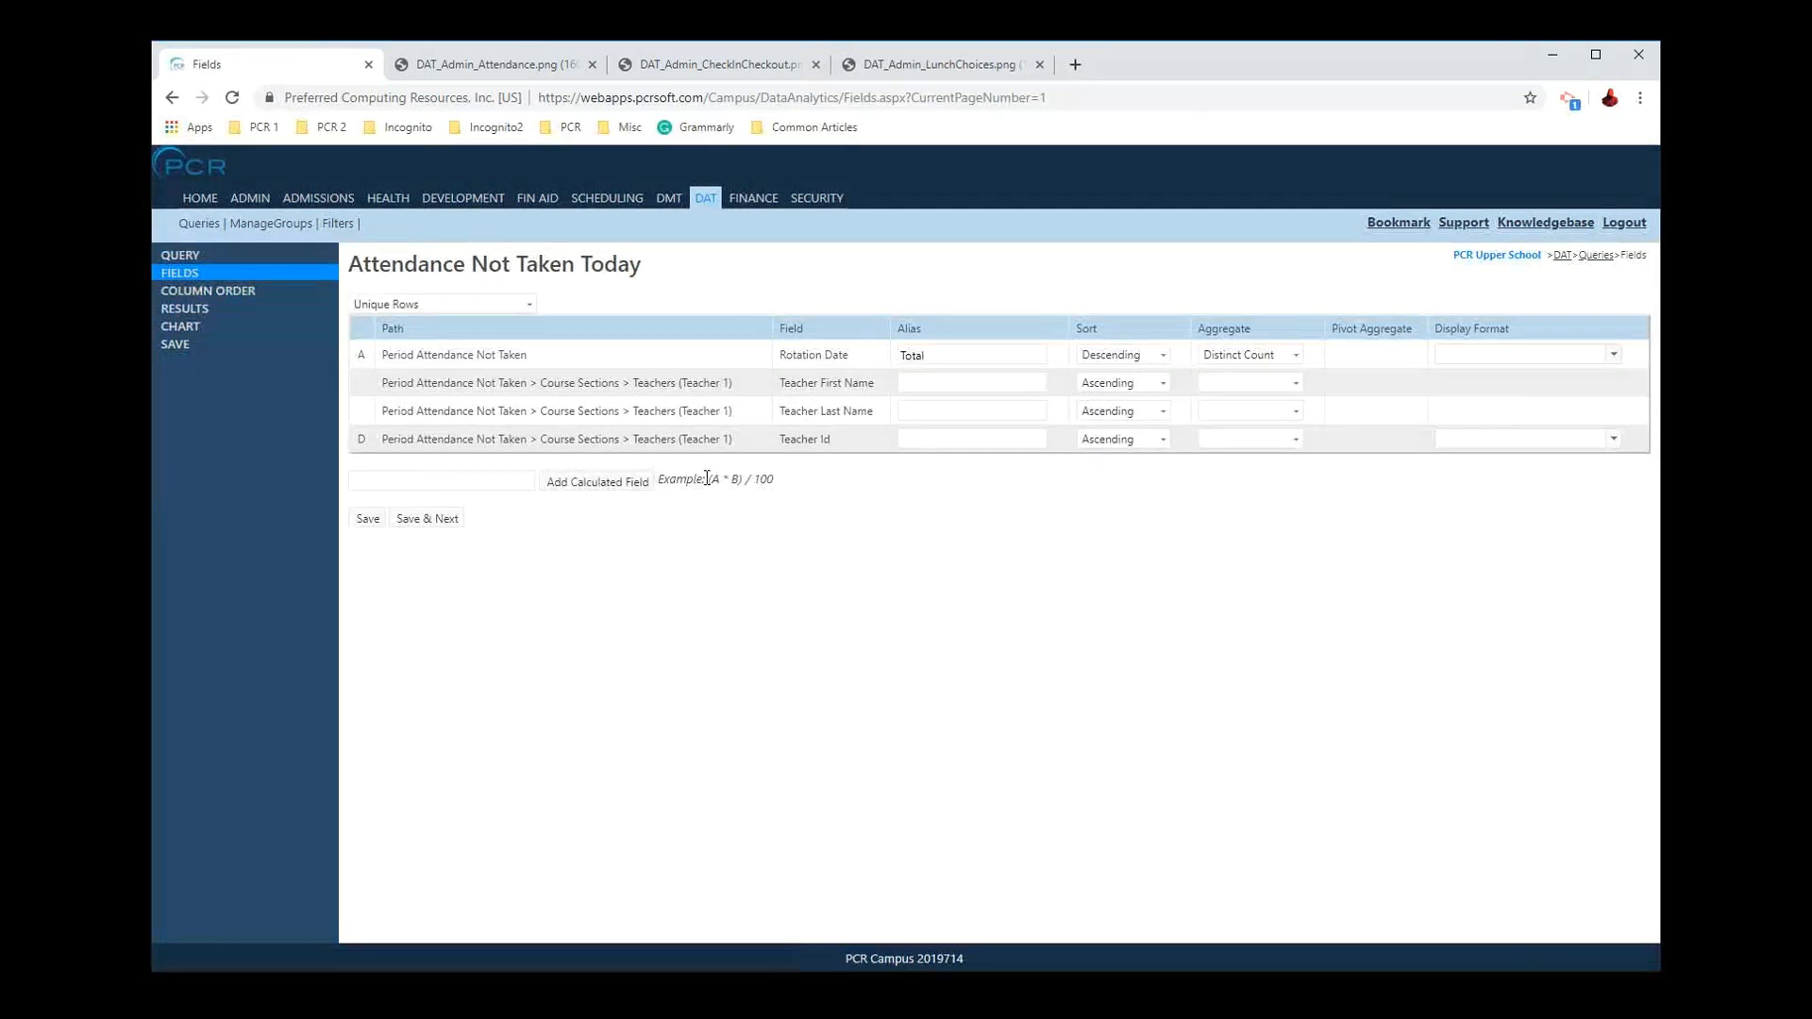
pyautogui.moveTo(353, 412); pyautogui.dragTo(359, 380)
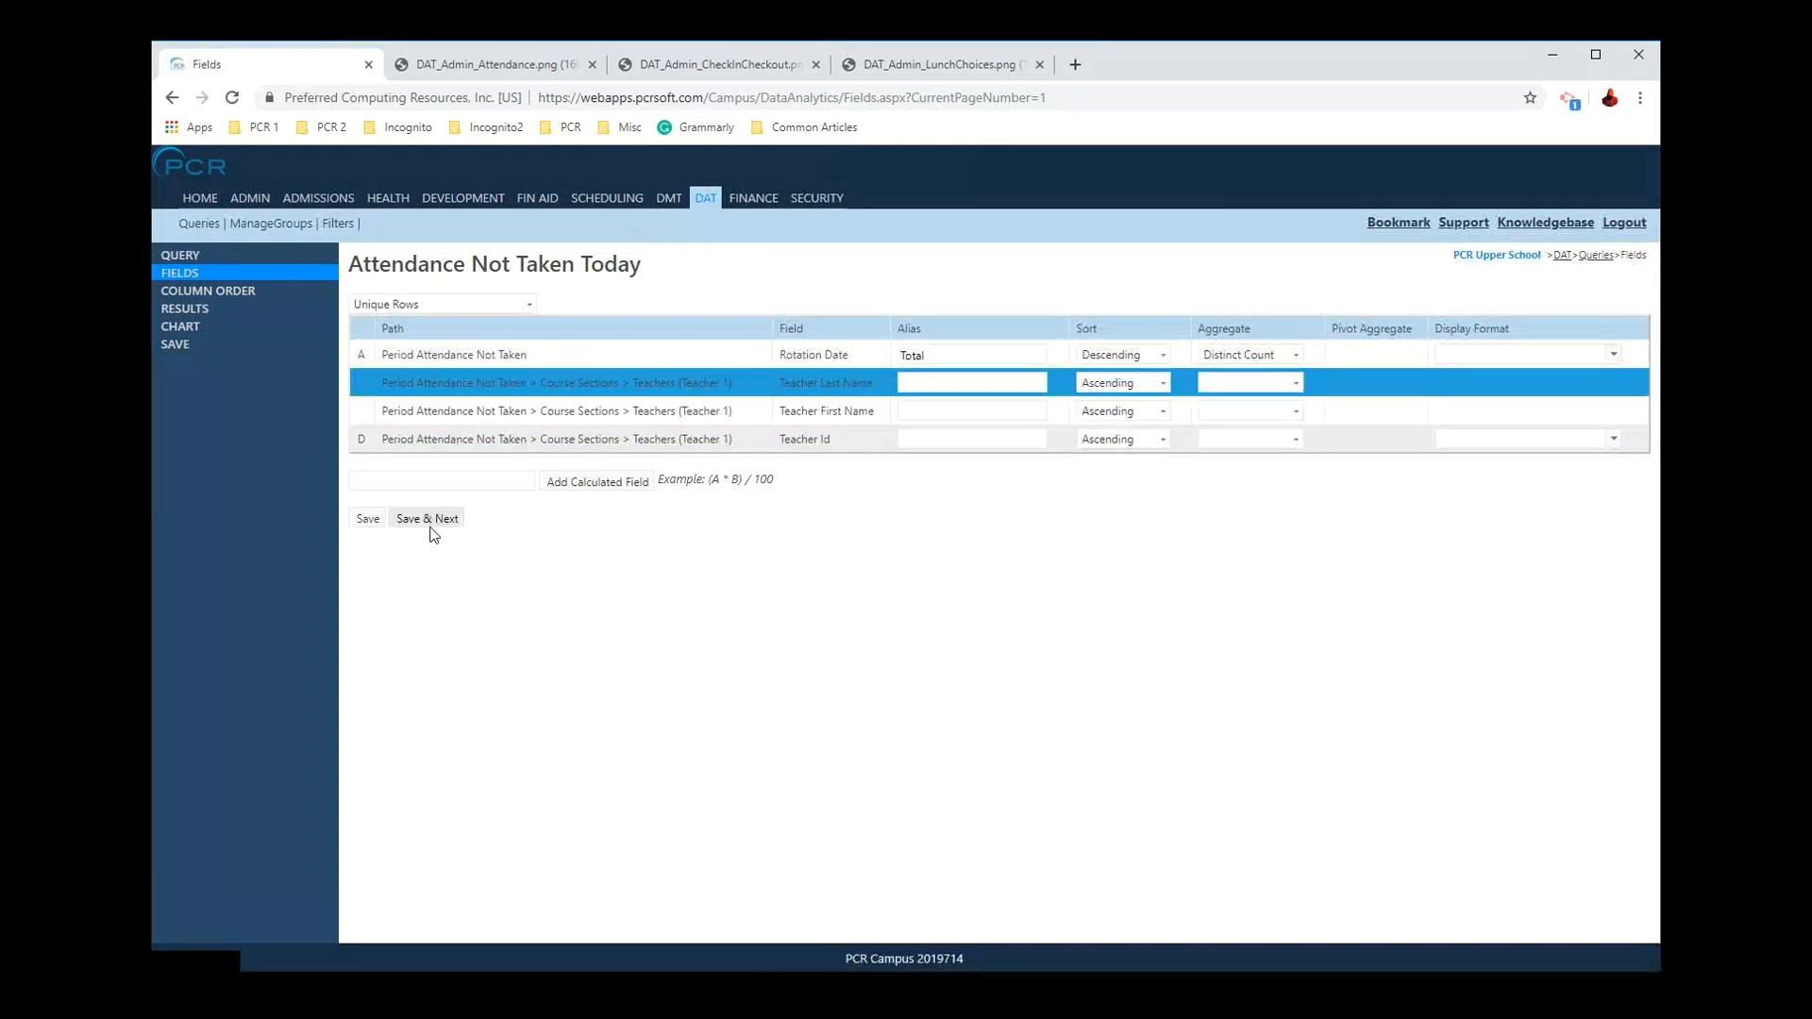
pyautogui.click(447, 521)
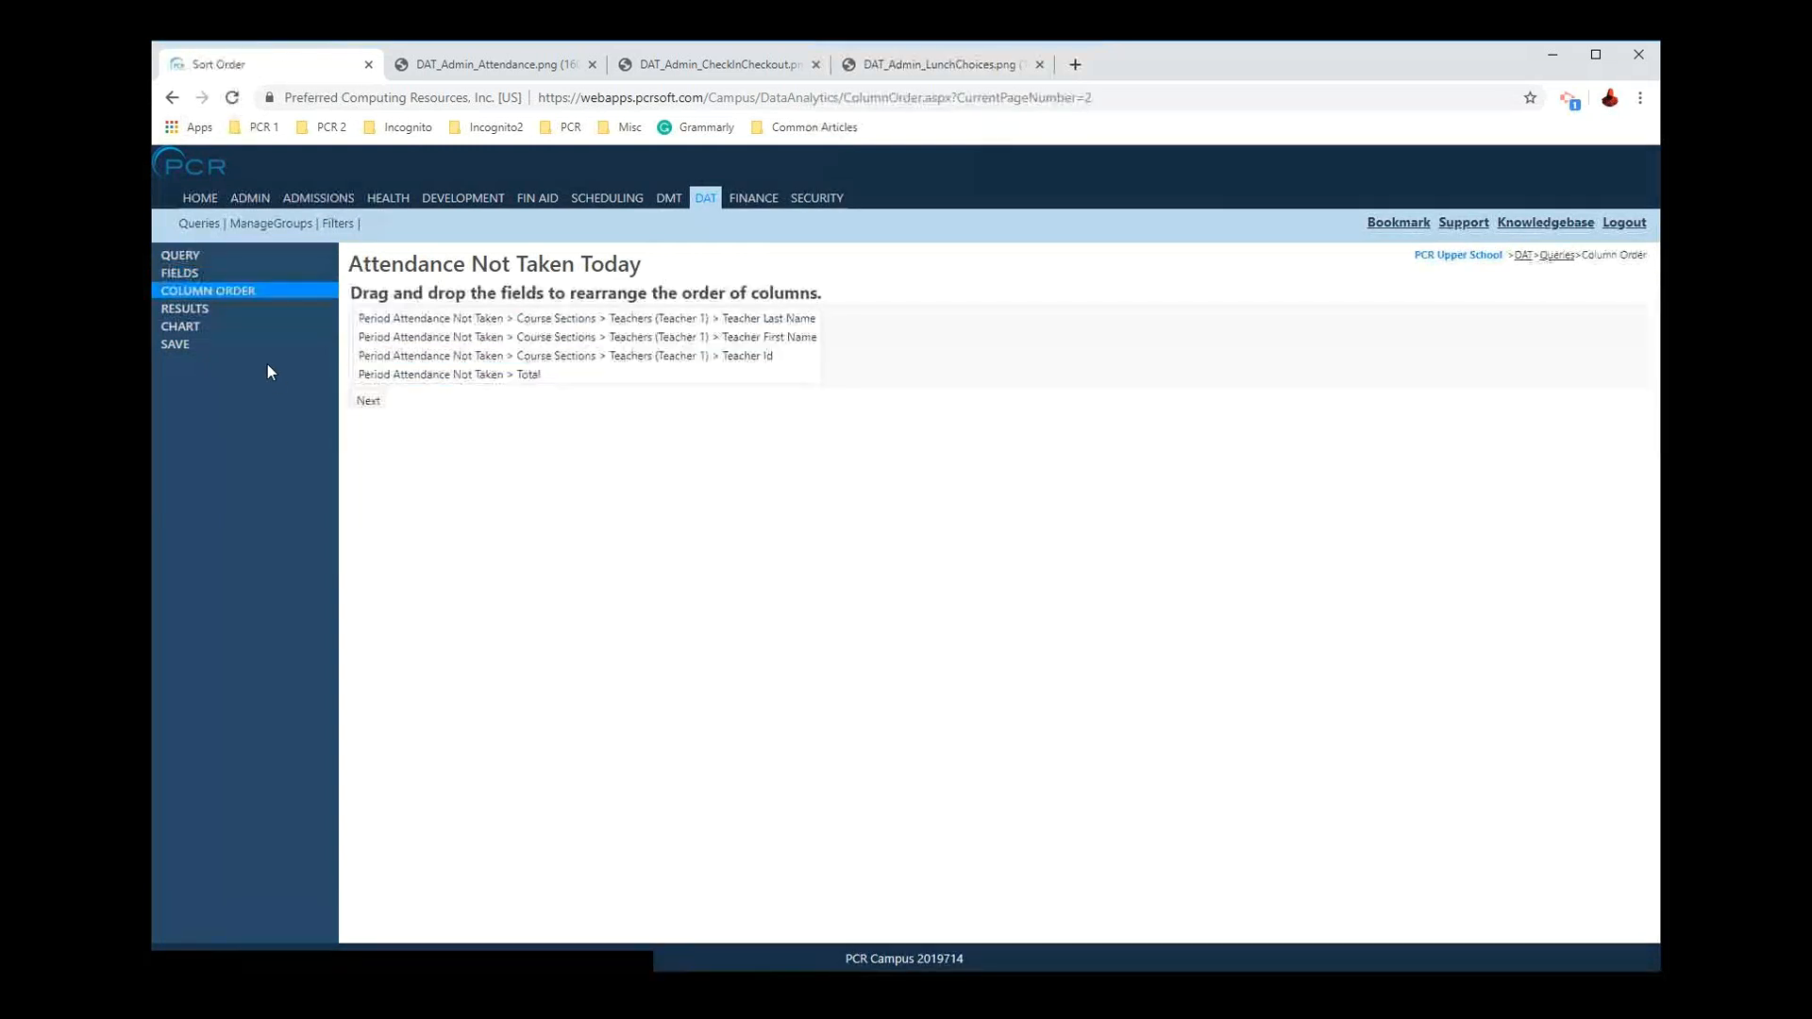
pyautogui.click(235, 313)
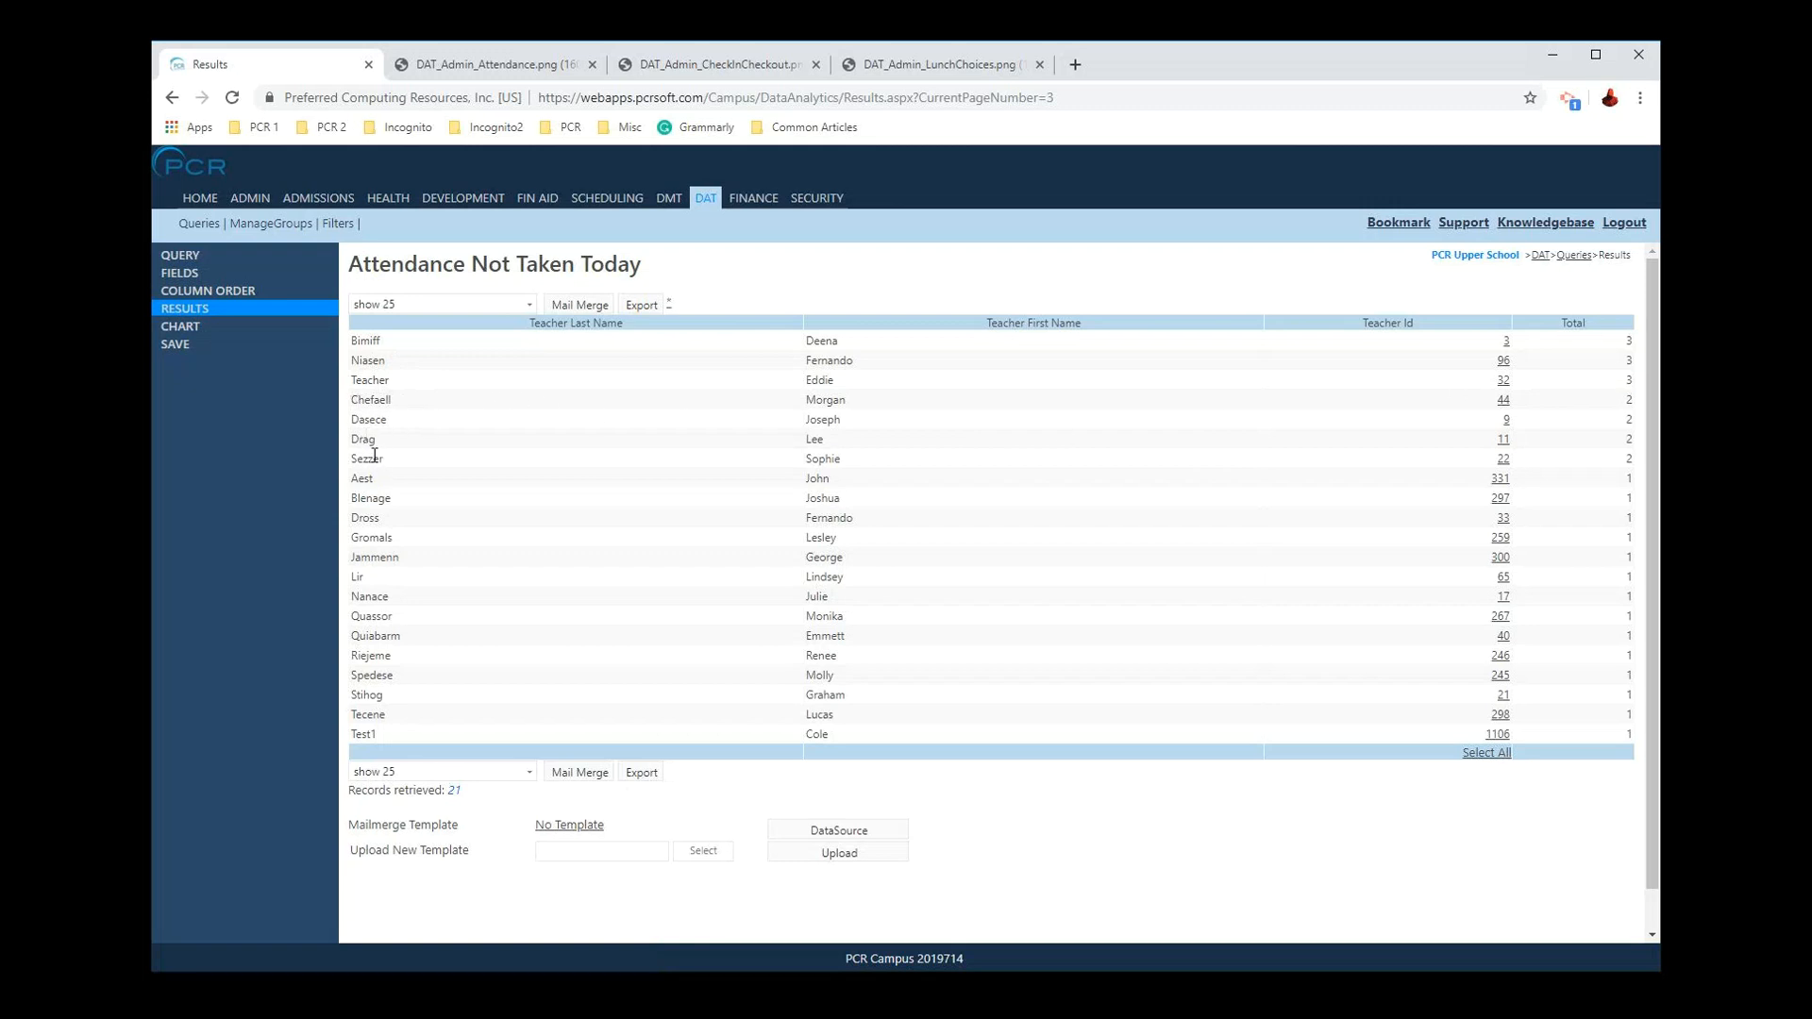
pyautogui.moveTo(1640, 400); pyautogui.dragTo(1621, 457)
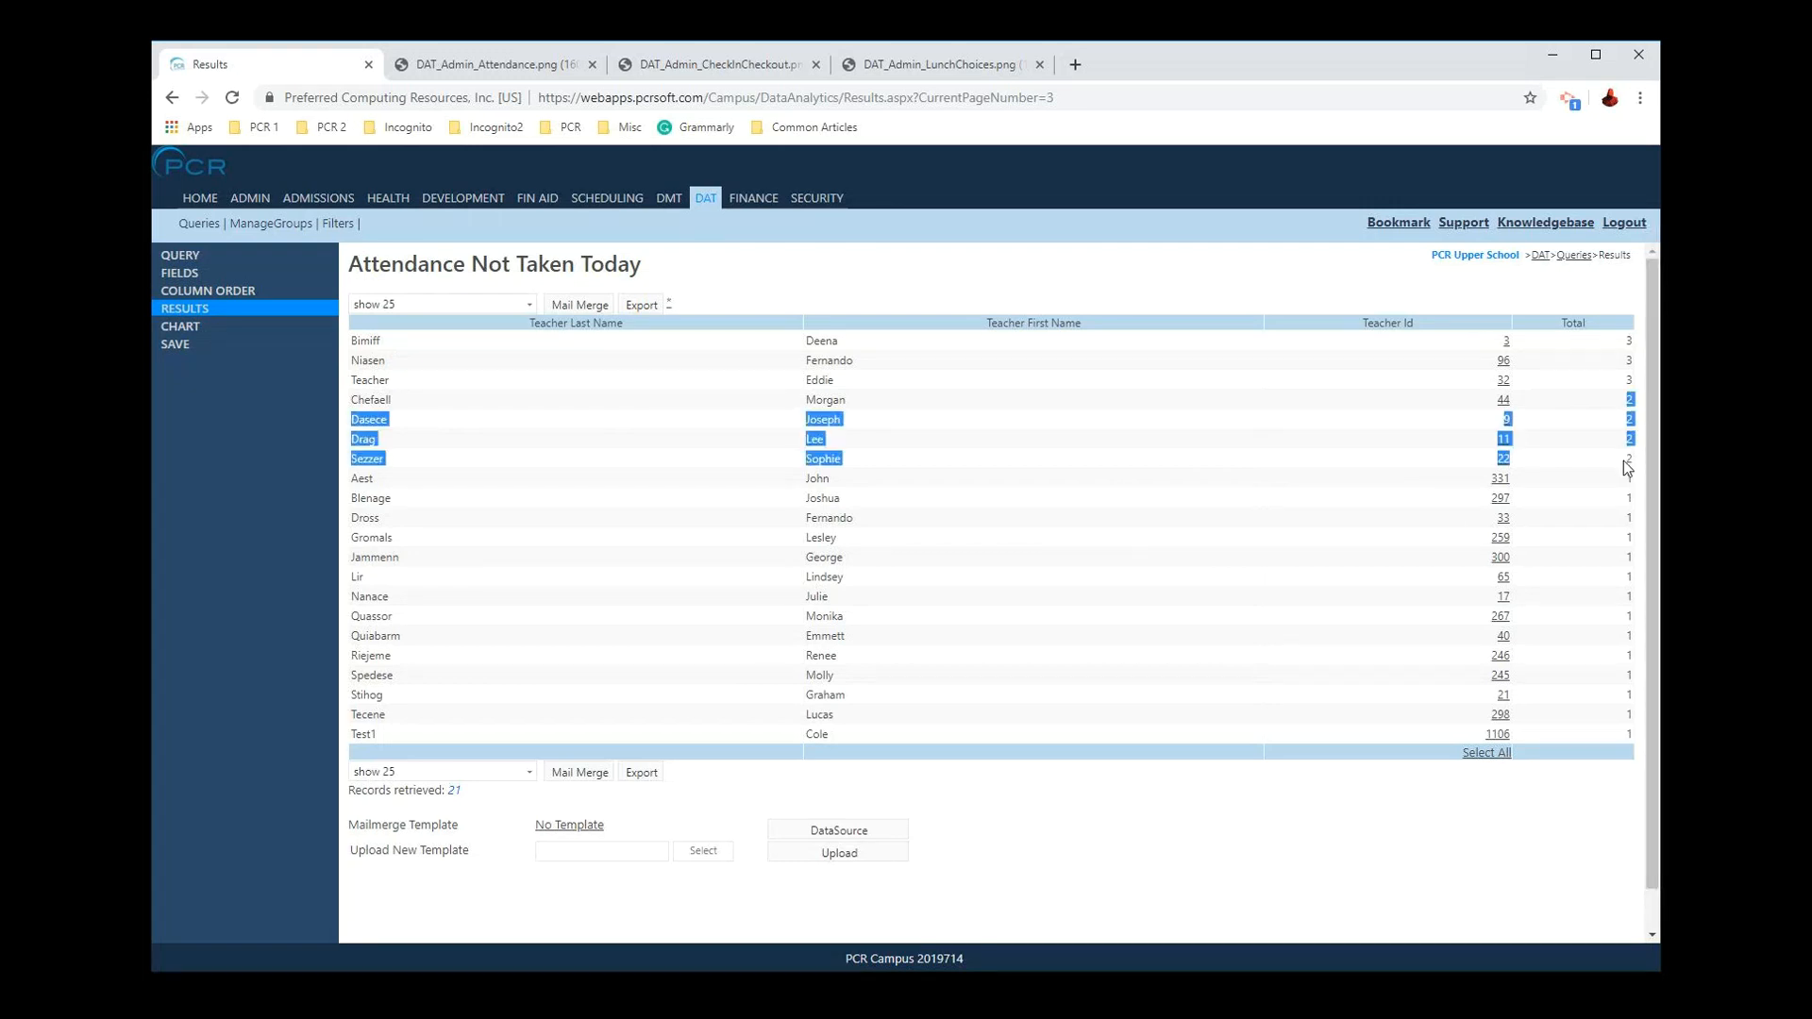
pyautogui.click(1198, 460)
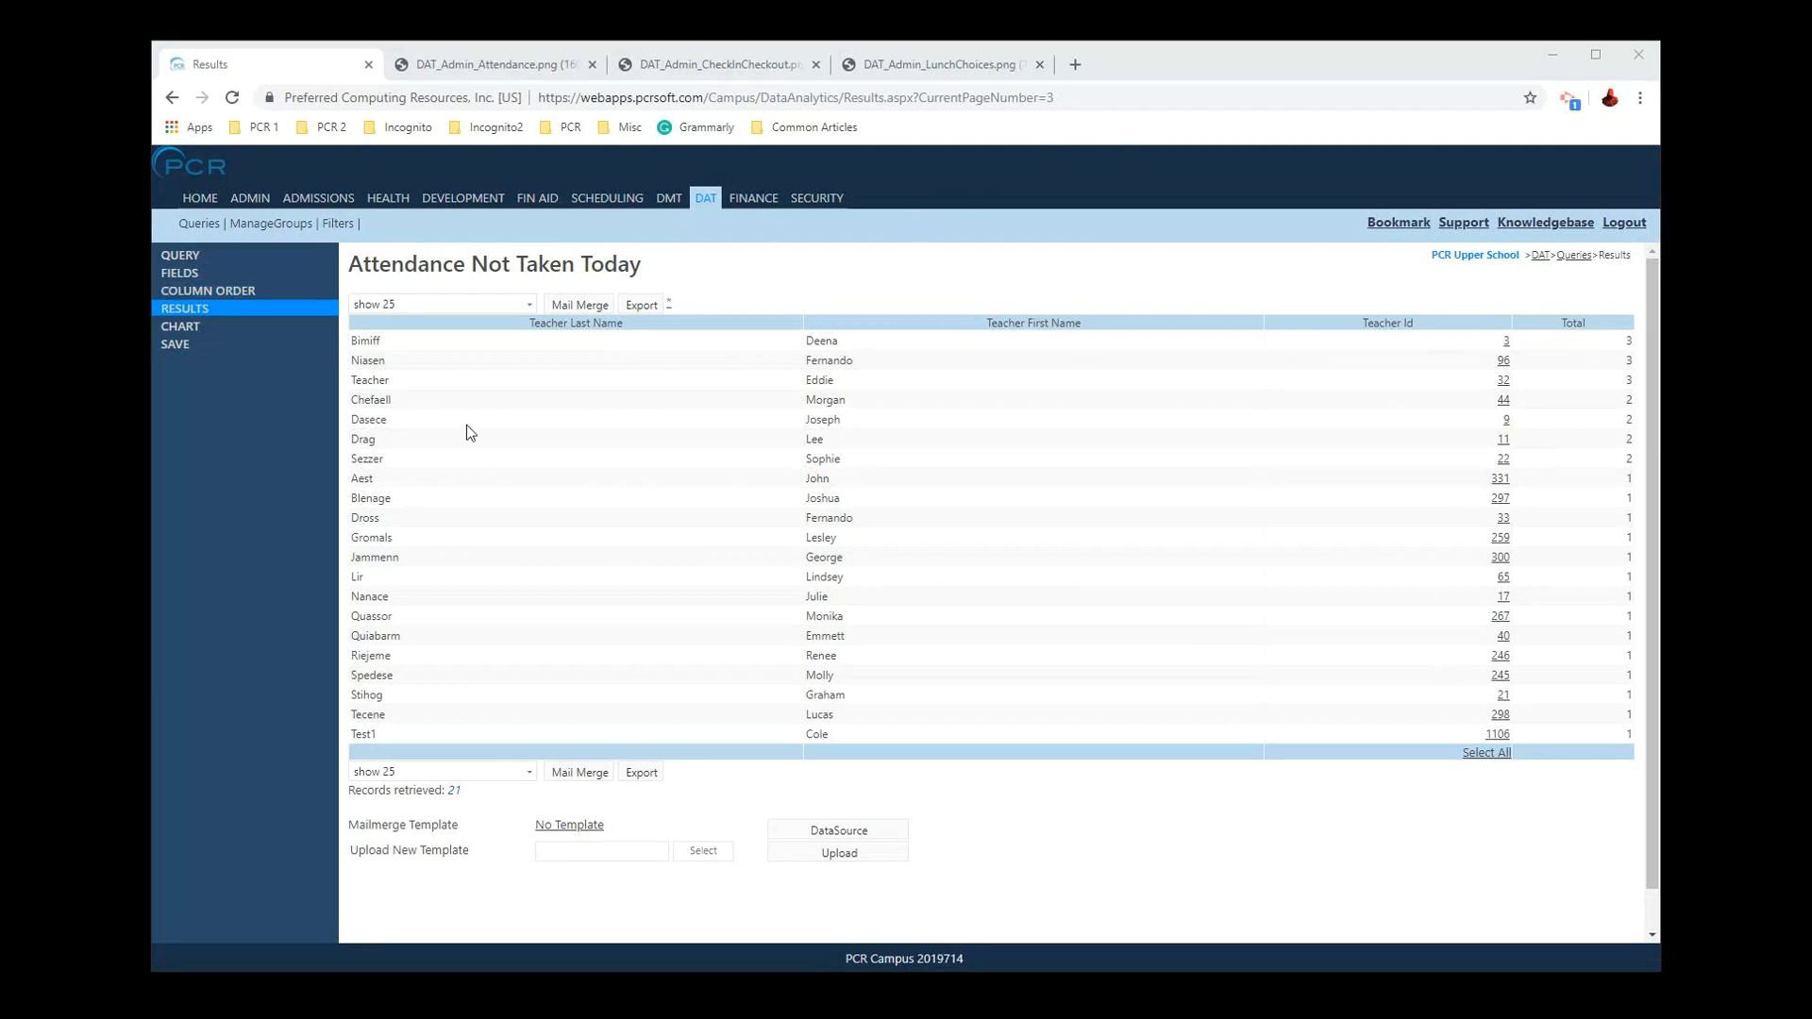
# Step: Update the saved Attendance Not Taken Today query, keeping its name and the Attendance group, and return to its results
pyautogui.click(223, 346)
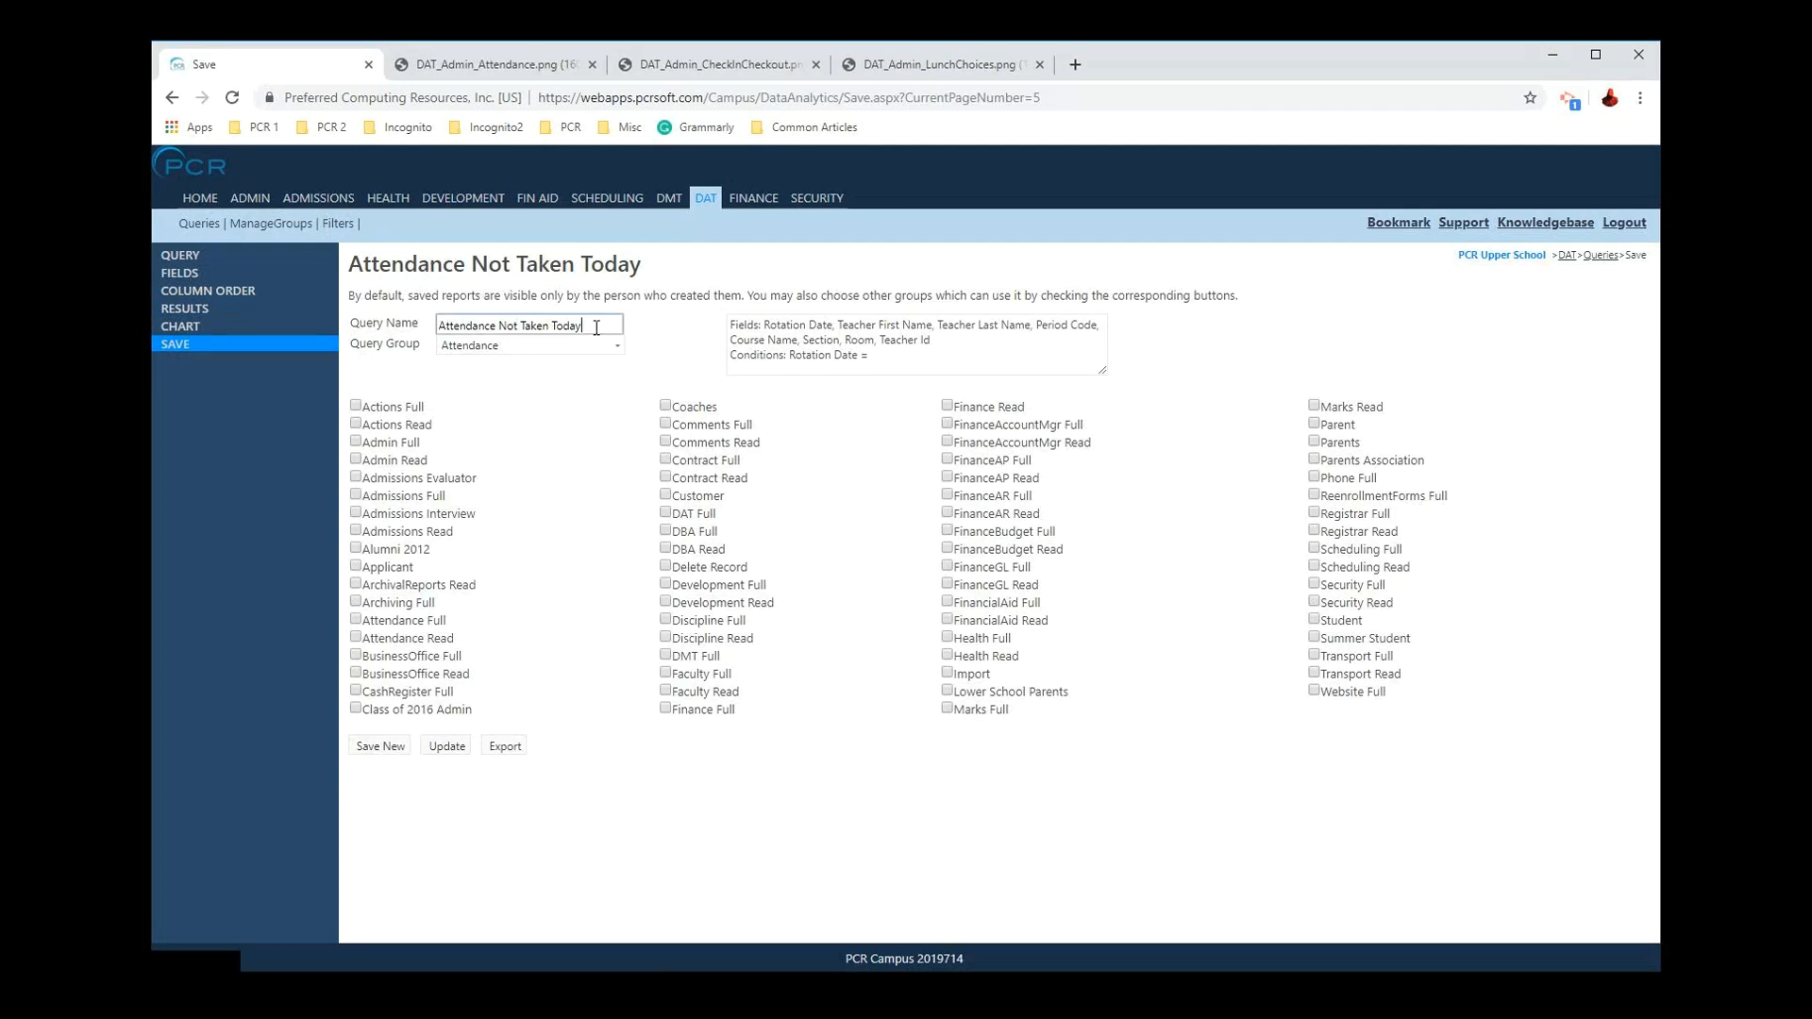
pyautogui.tripleClick(564, 324)
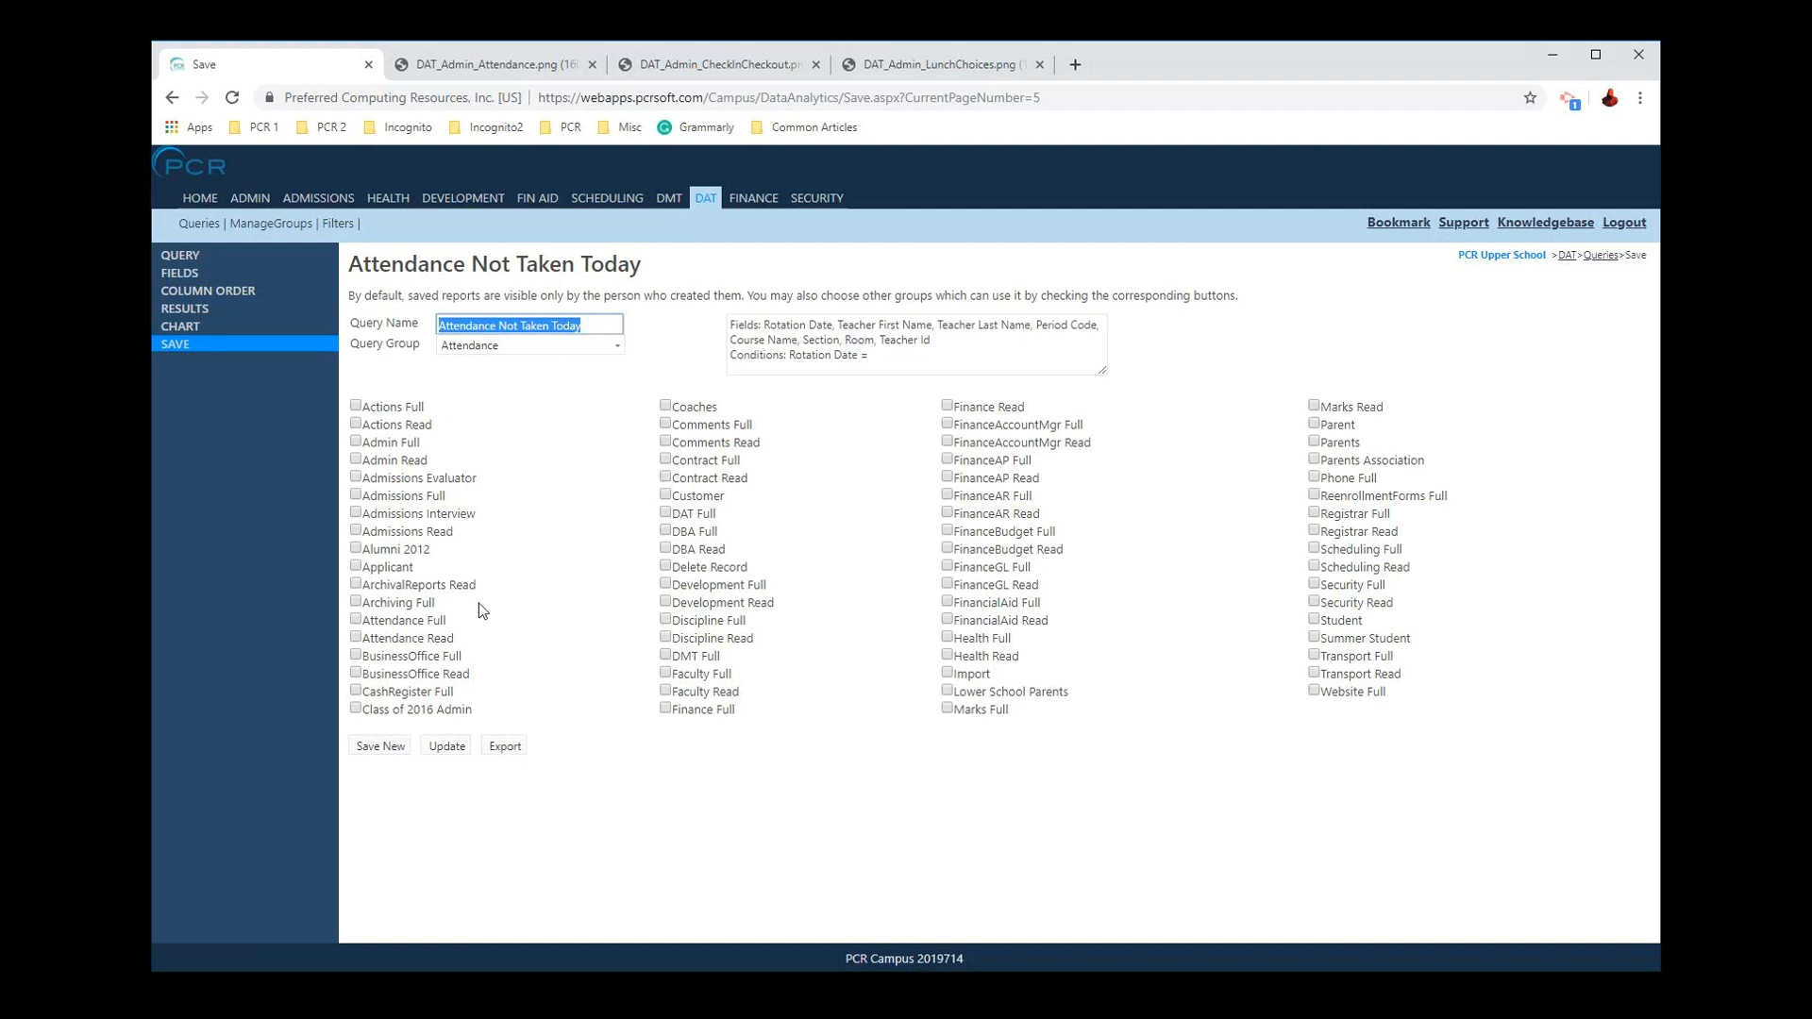
pyautogui.click(694, 935)
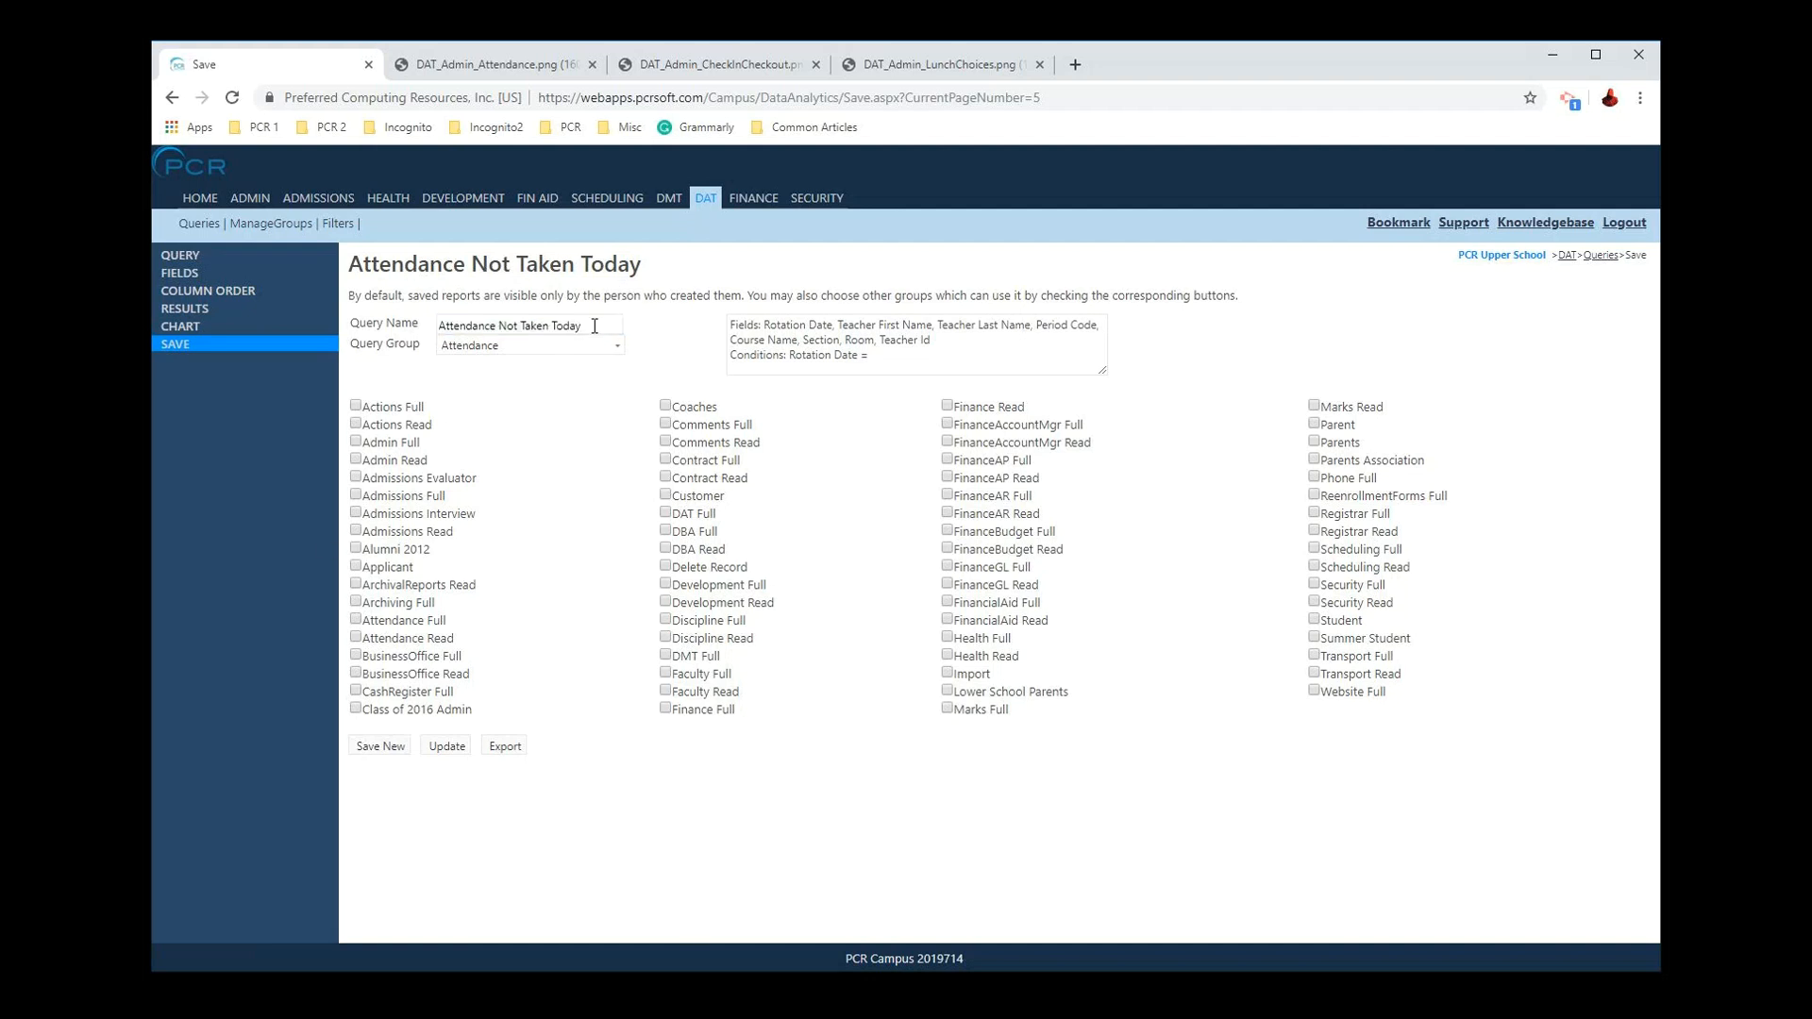
pyautogui.moveTo(595, 326); pyautogui.dragTo(508, 326)
pyautogui.click(845, 852)
pyautogui.click(447, 745)
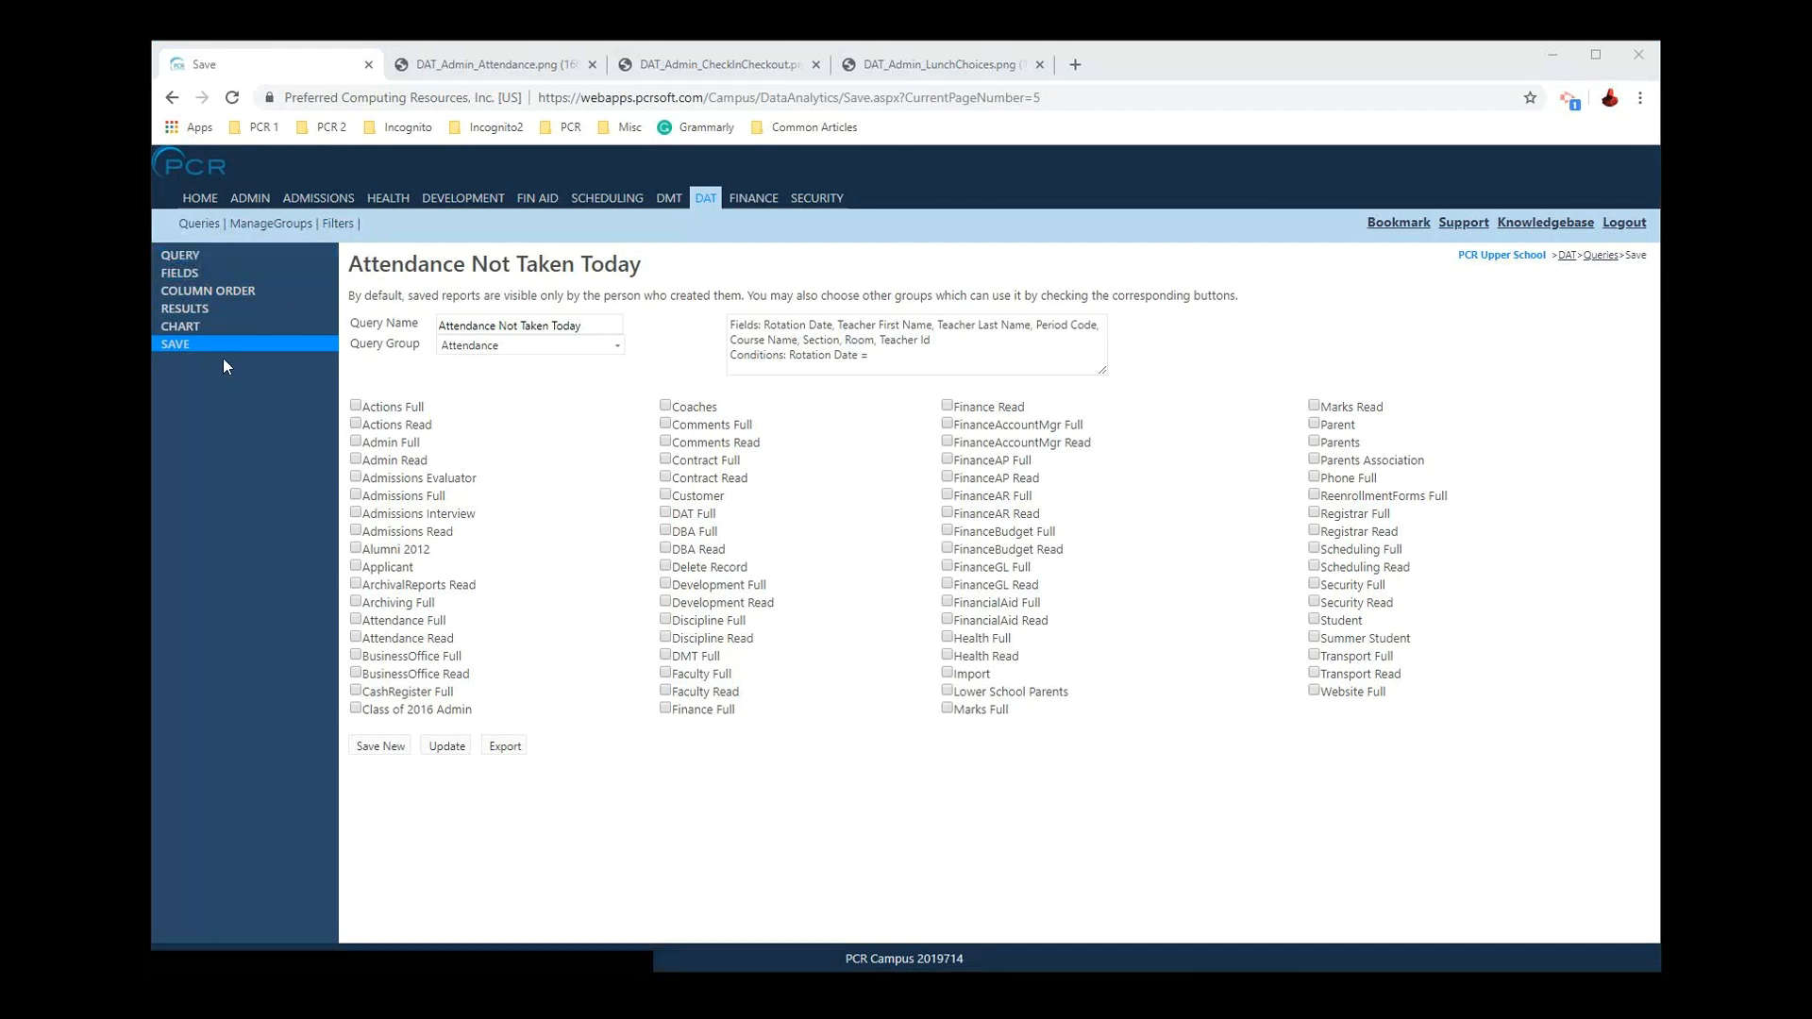
pyautogui.click(202, 310)
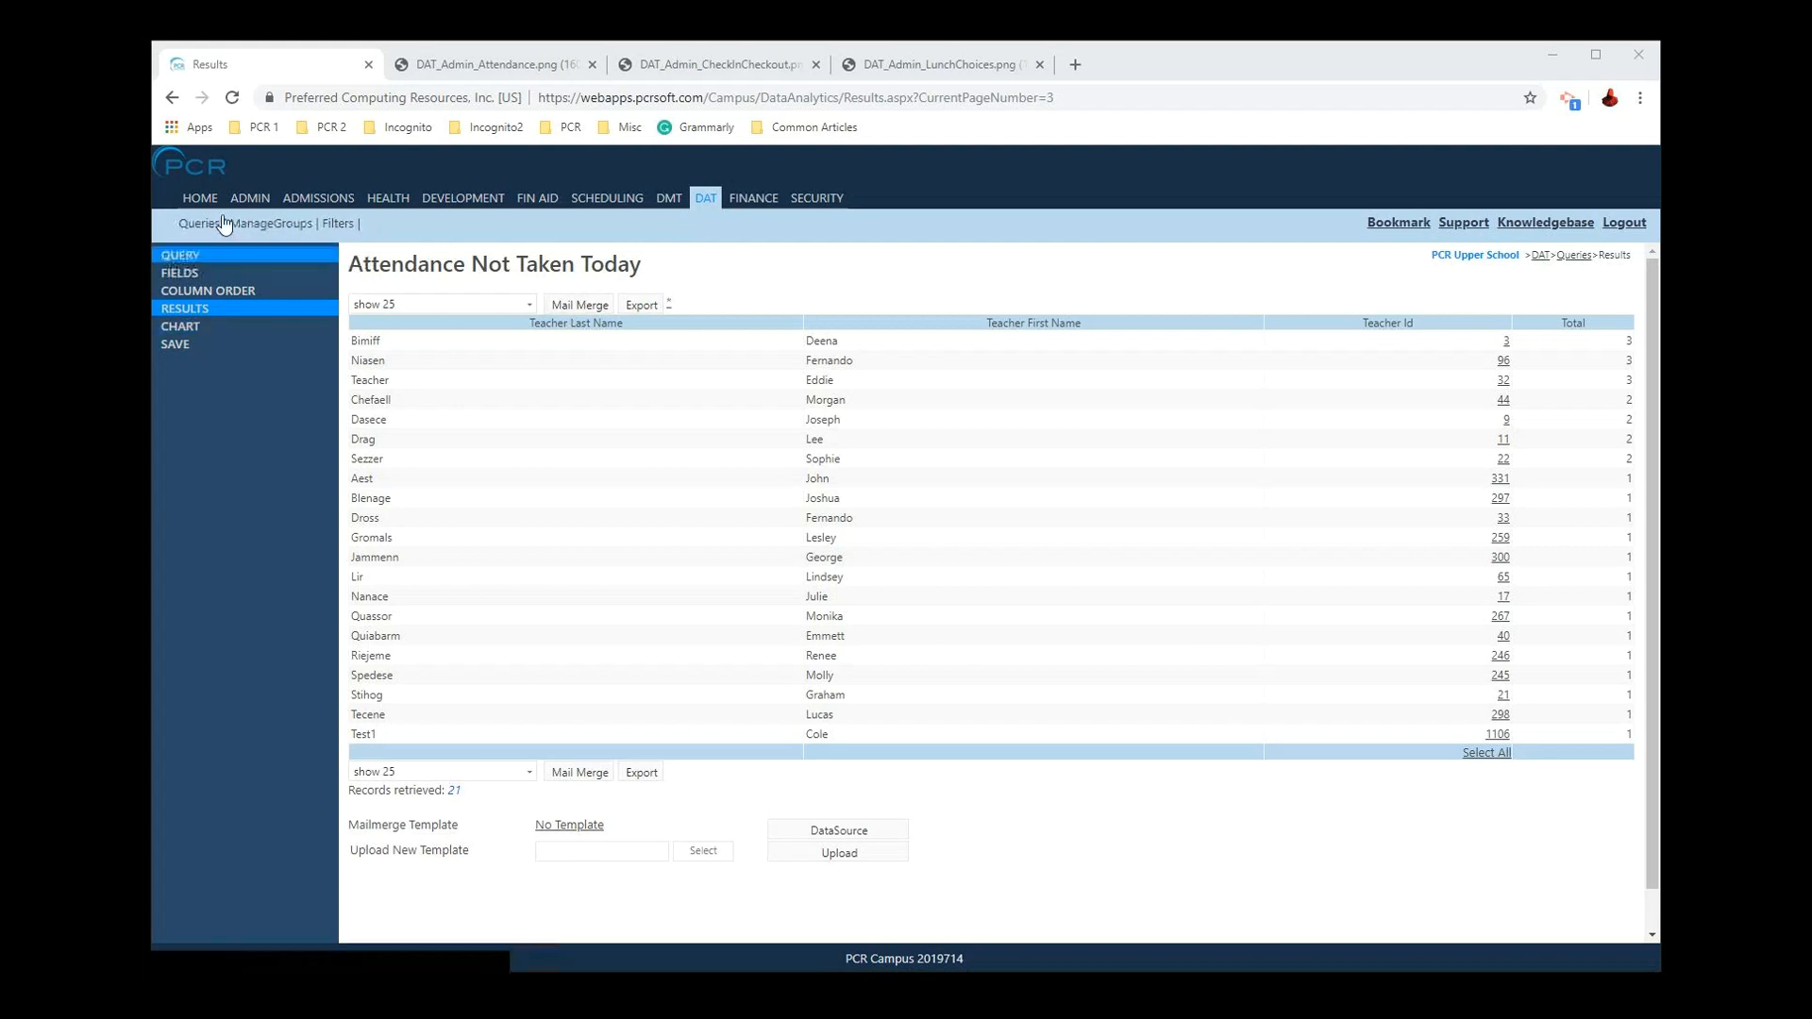
# Step: Start a new query, consult the DAT_Admin_Attendance.png table diagram, and return to the empty query
pyautogui.click(185, 226)
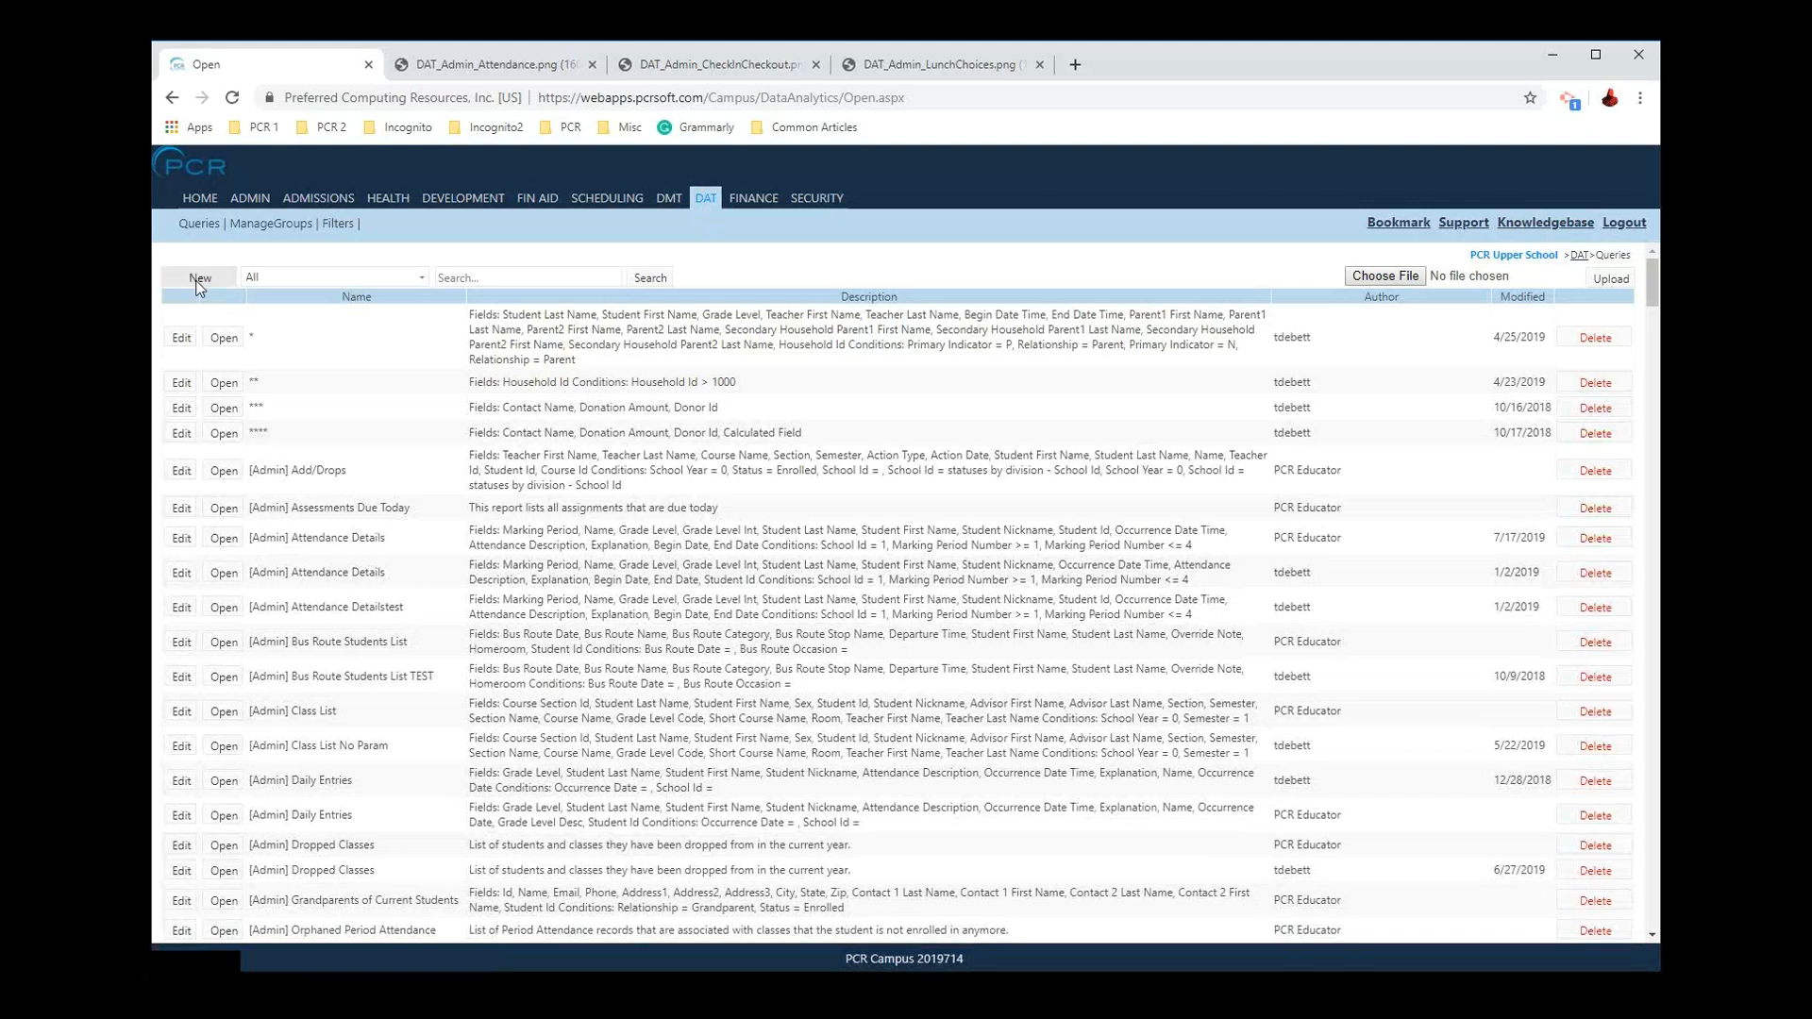
pyautogui.click(197, 281)
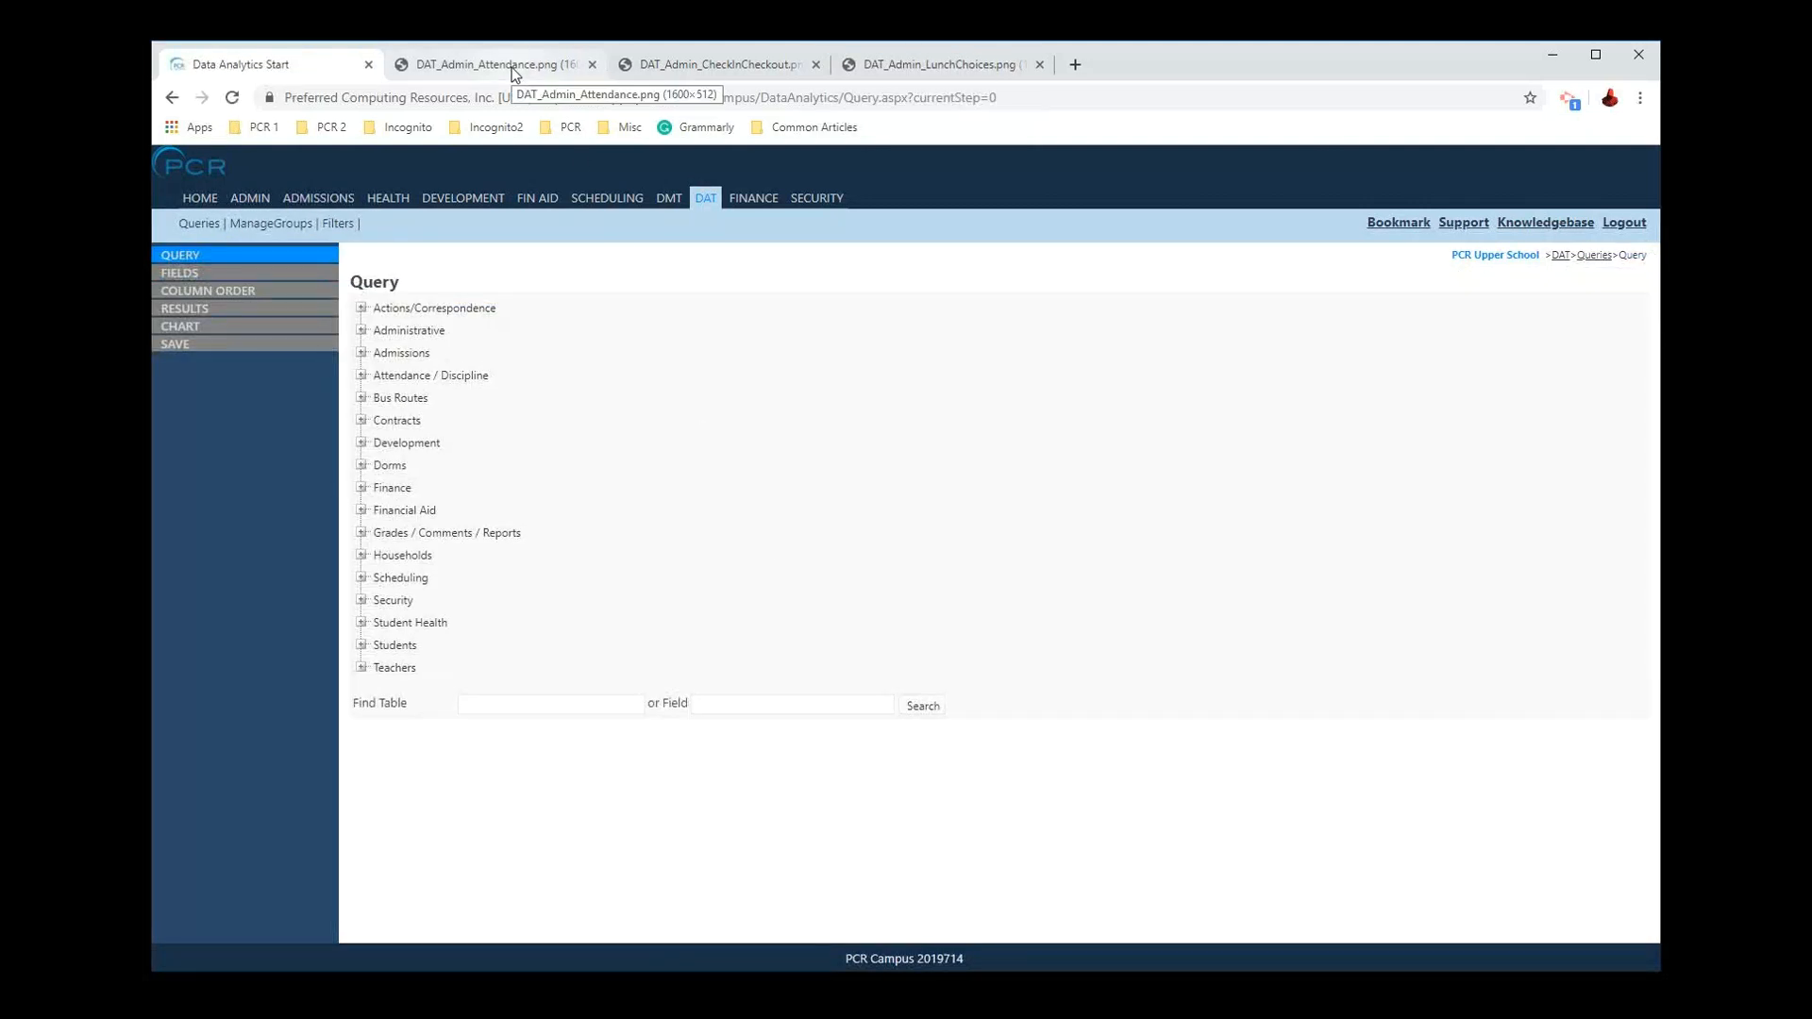
pyautogui.click(511, 66)
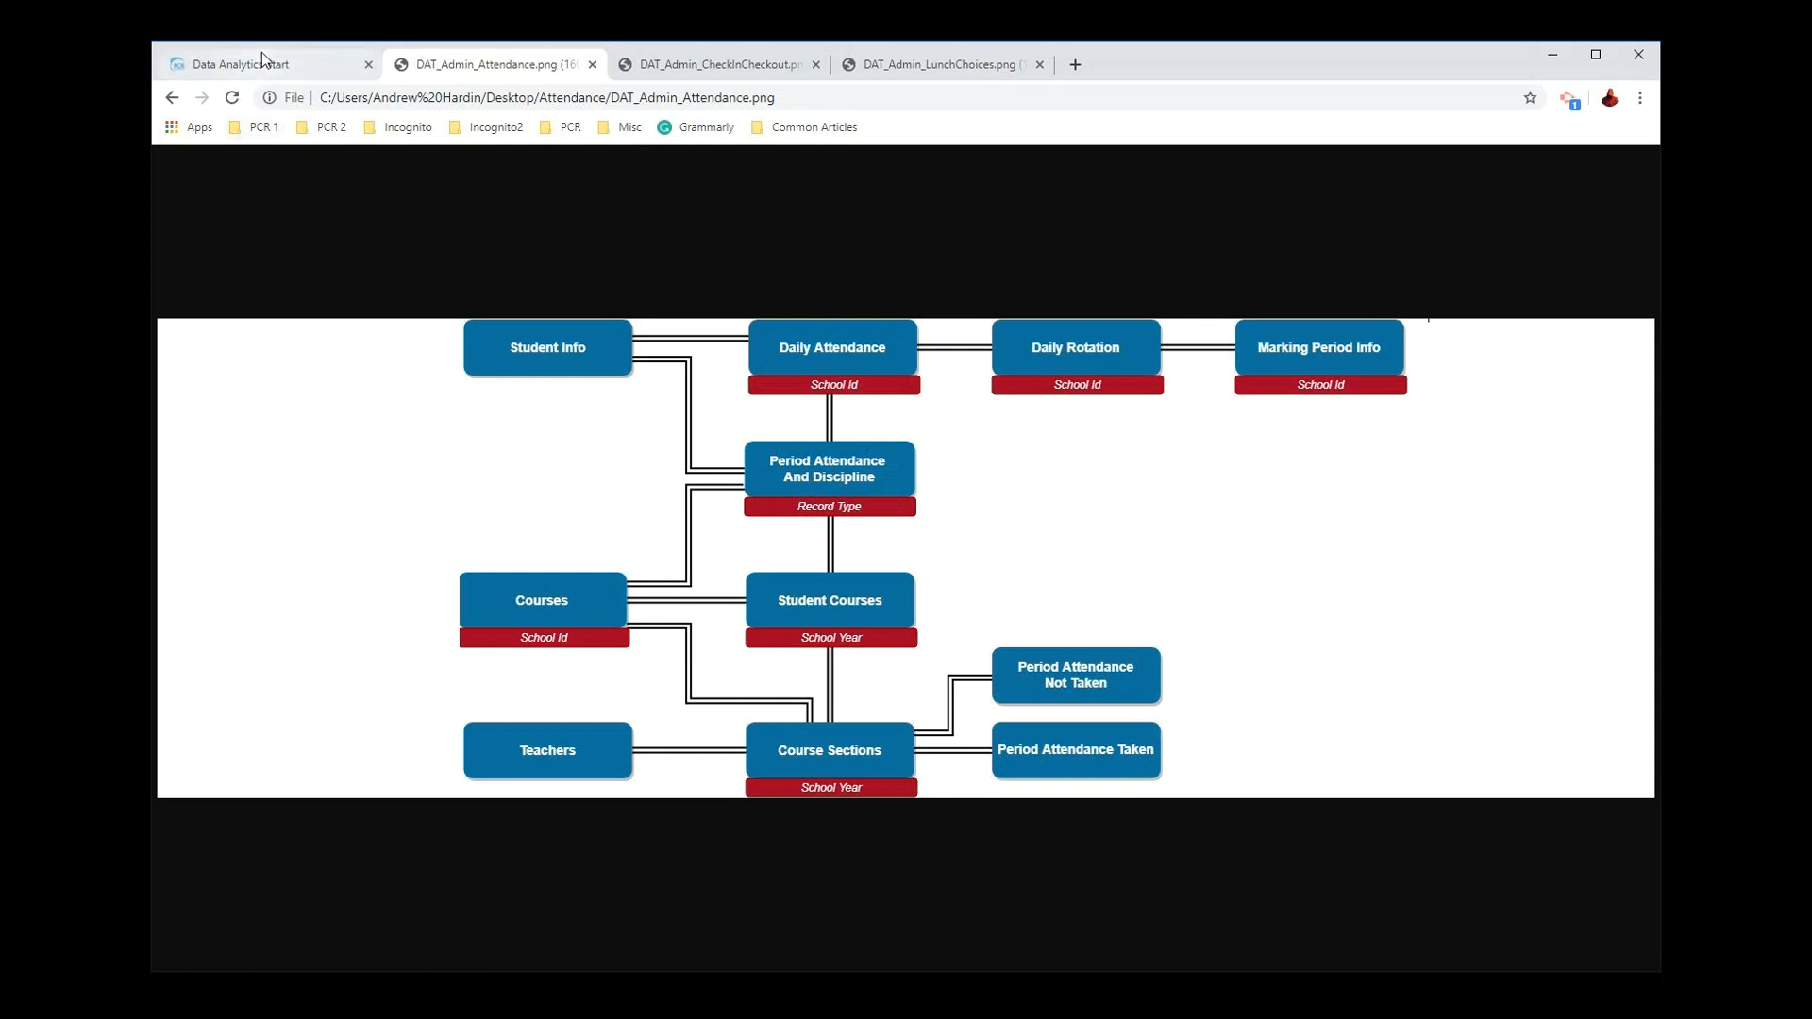
pyautogui.click(291, 70)
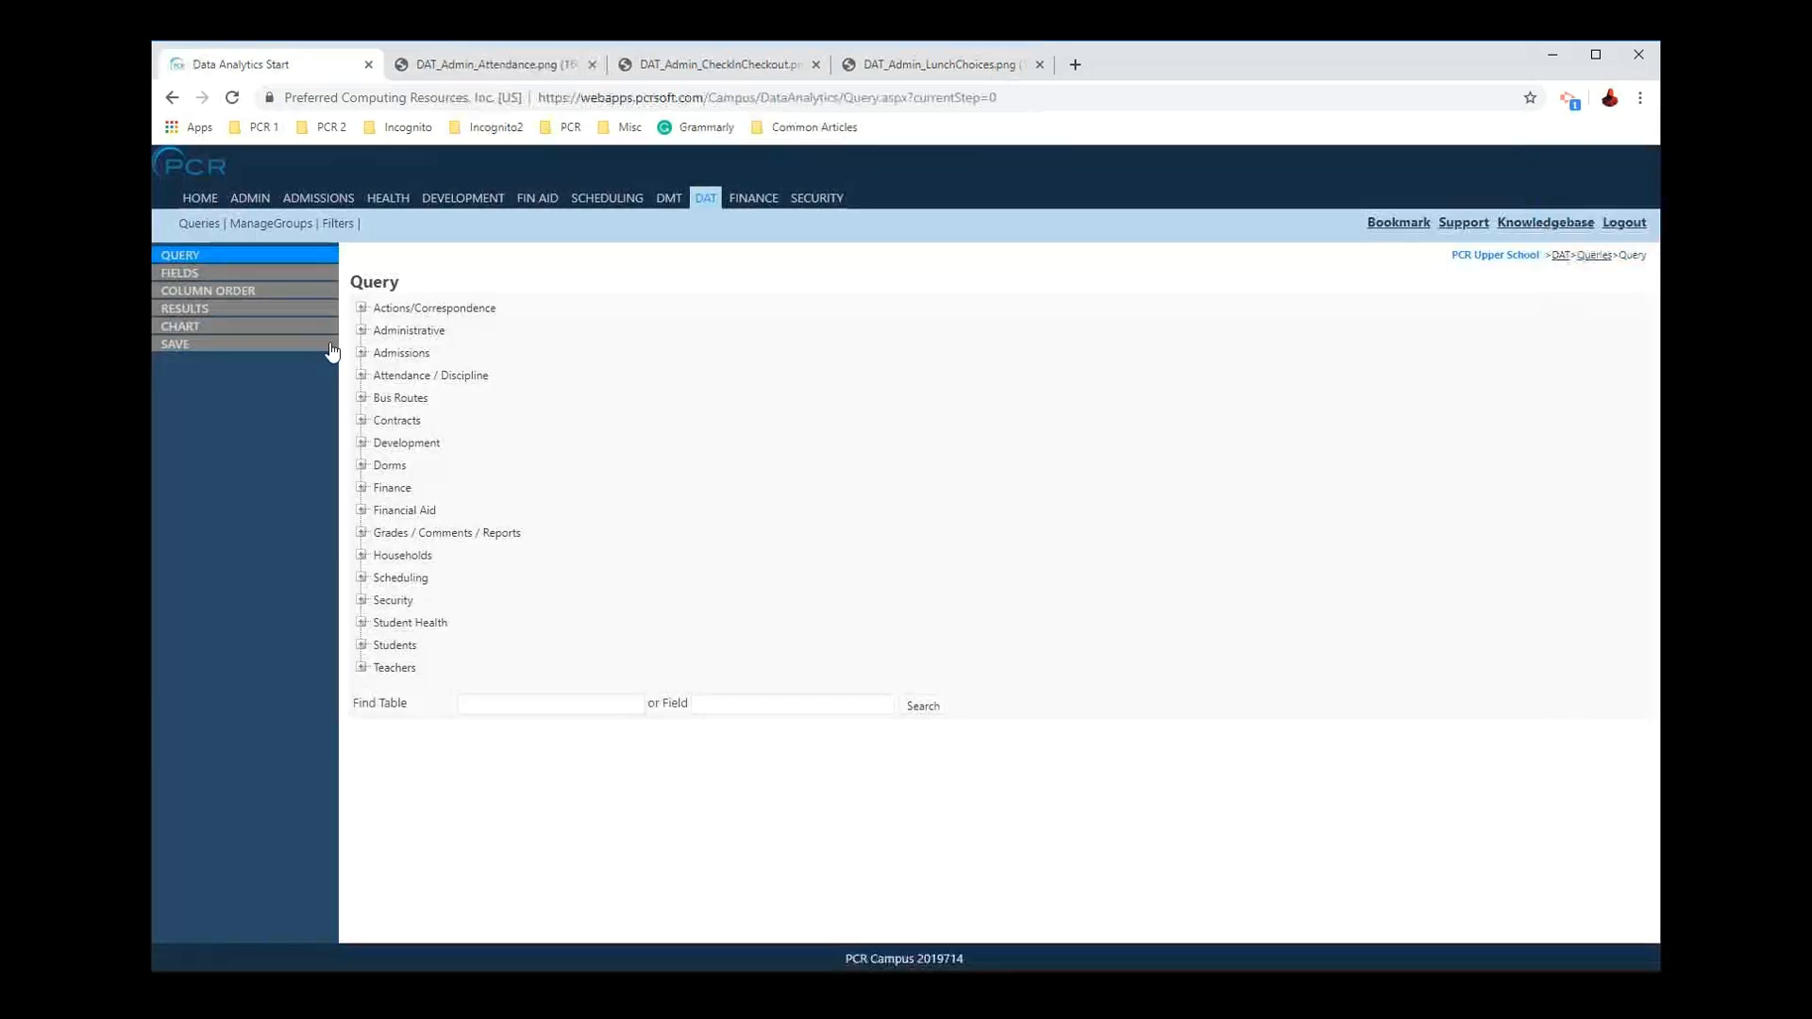
# Step: Base the new query on Student Info with the display fields Student First Name, Student Id and Student Last Name
pyautogui.click(362, 645)
pyautogui.click(422, 826)
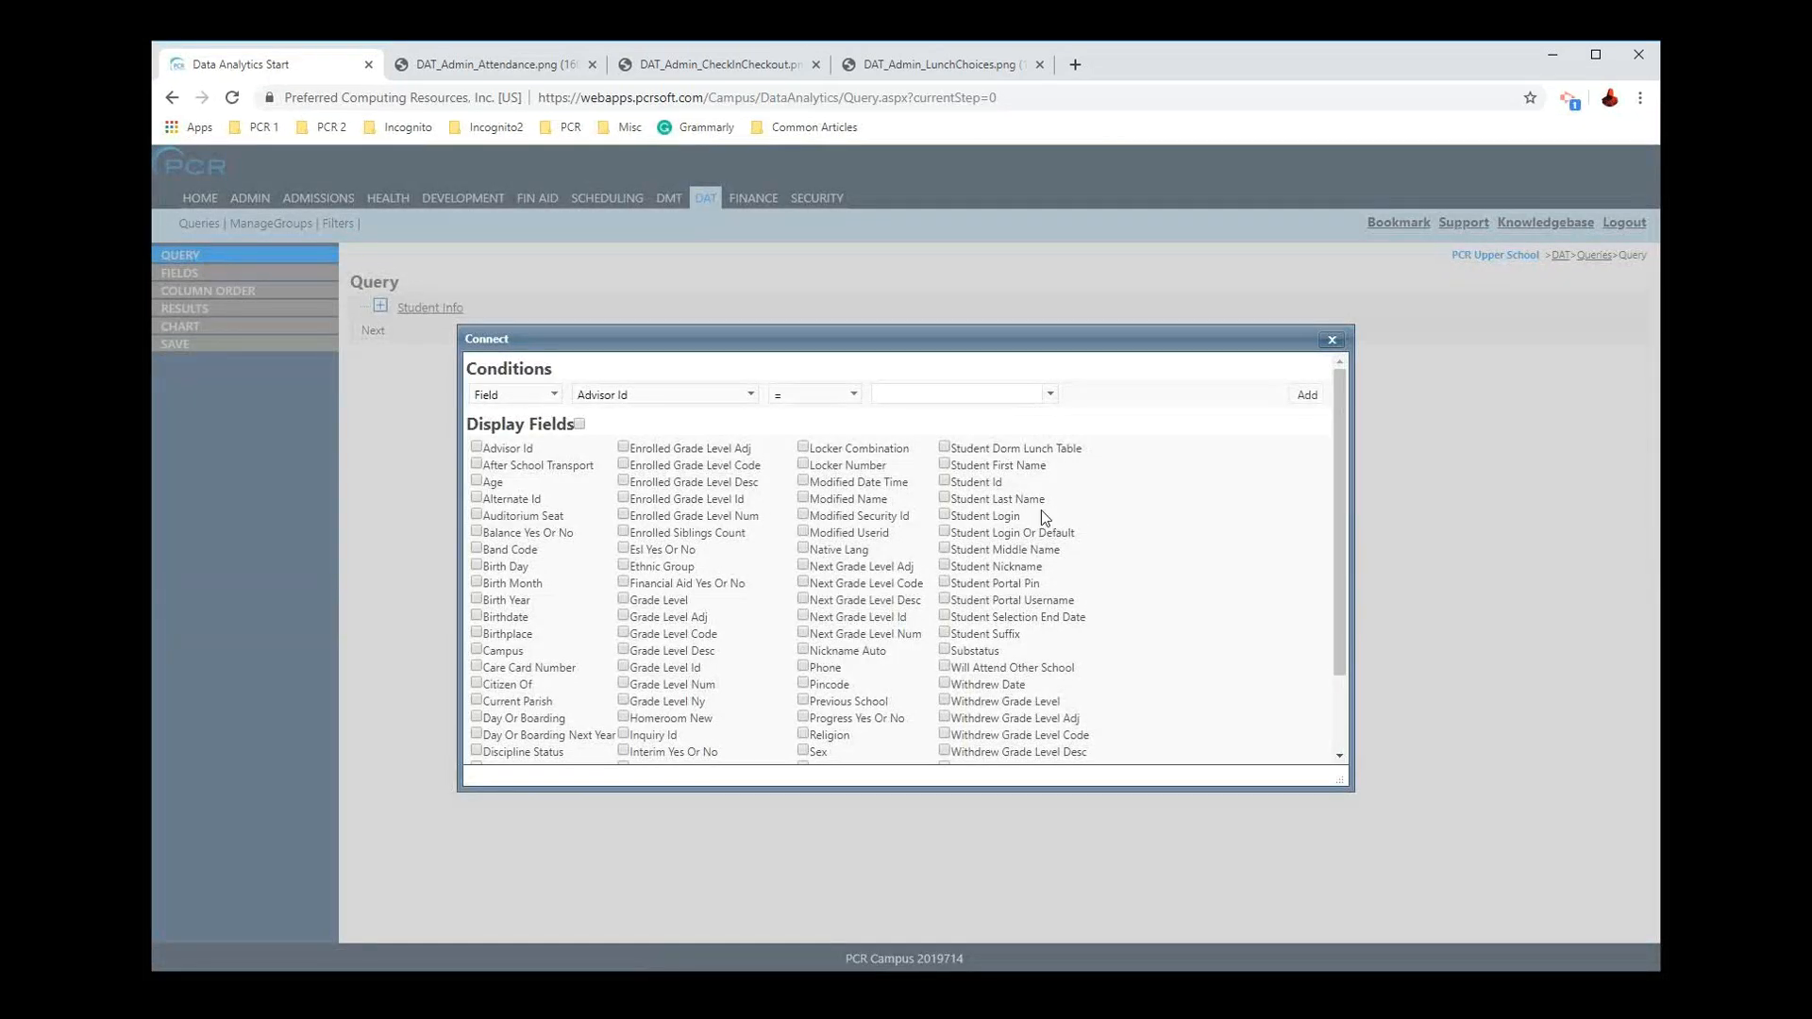
pyautogui.click(981, 465)
pyautogui.click(976, 482)
pyautogui.scroll(-2, 905, 566)
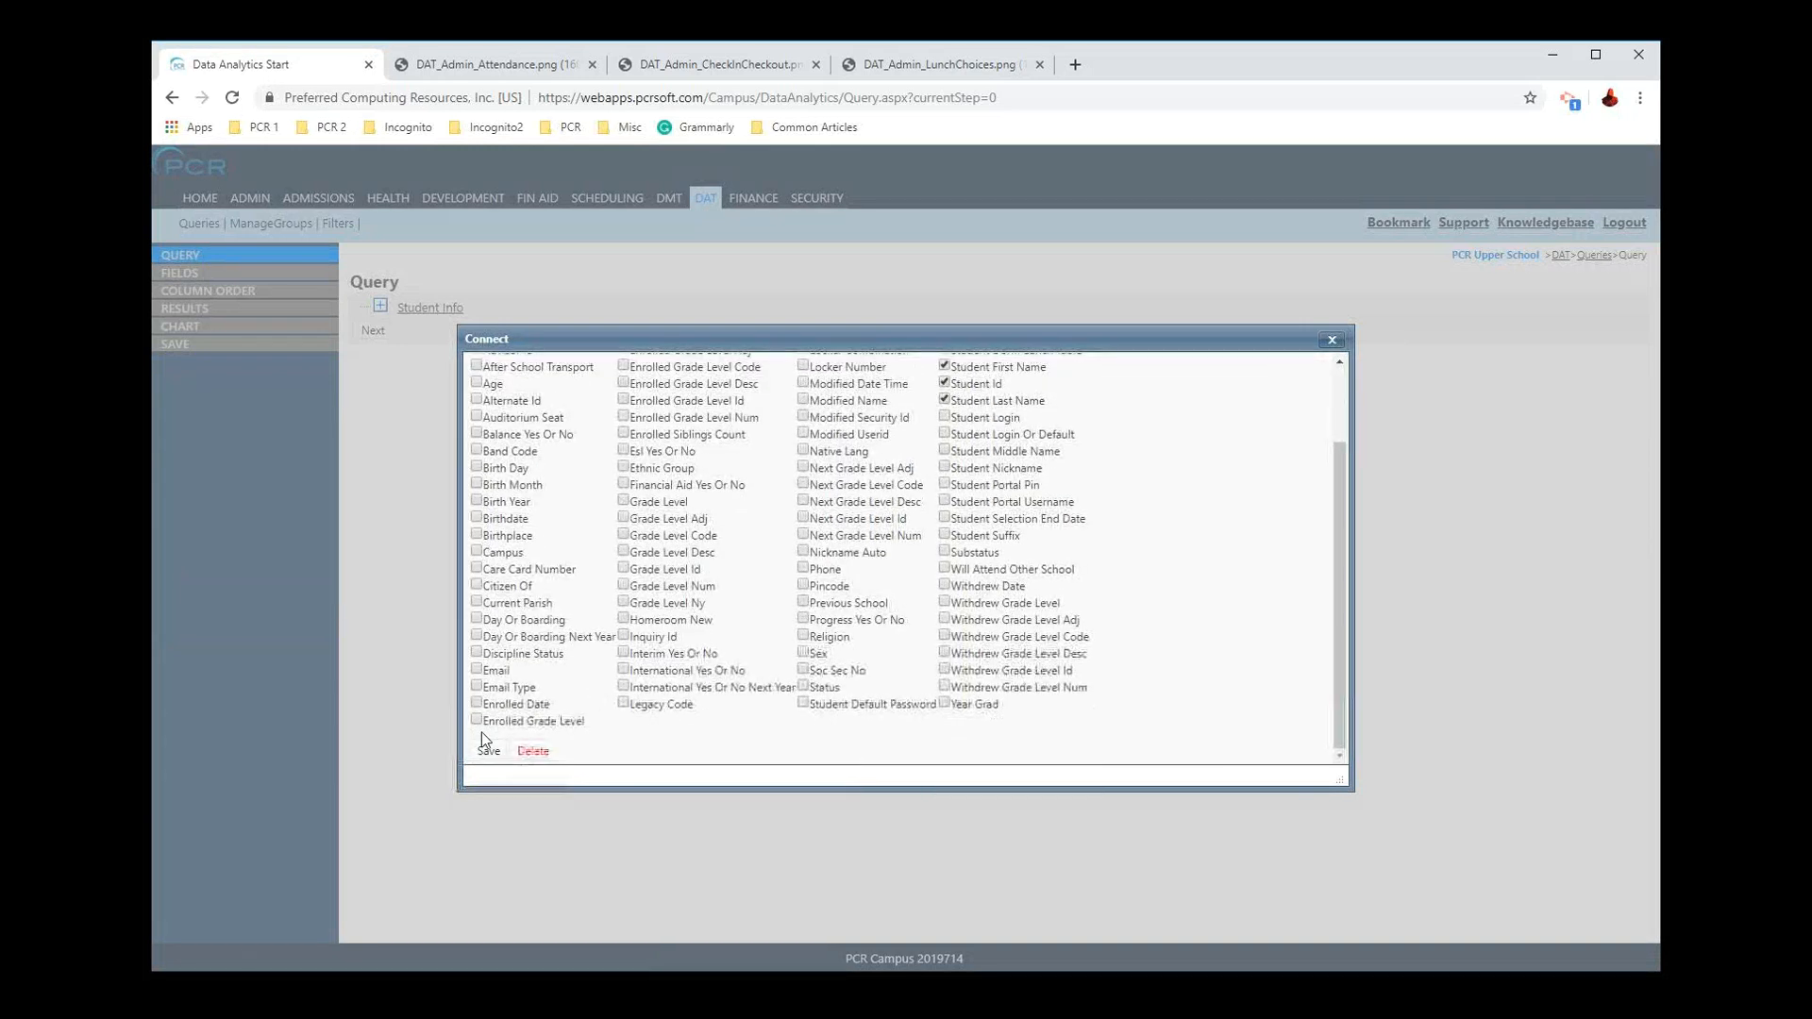
pyautogui.click(483, 746)
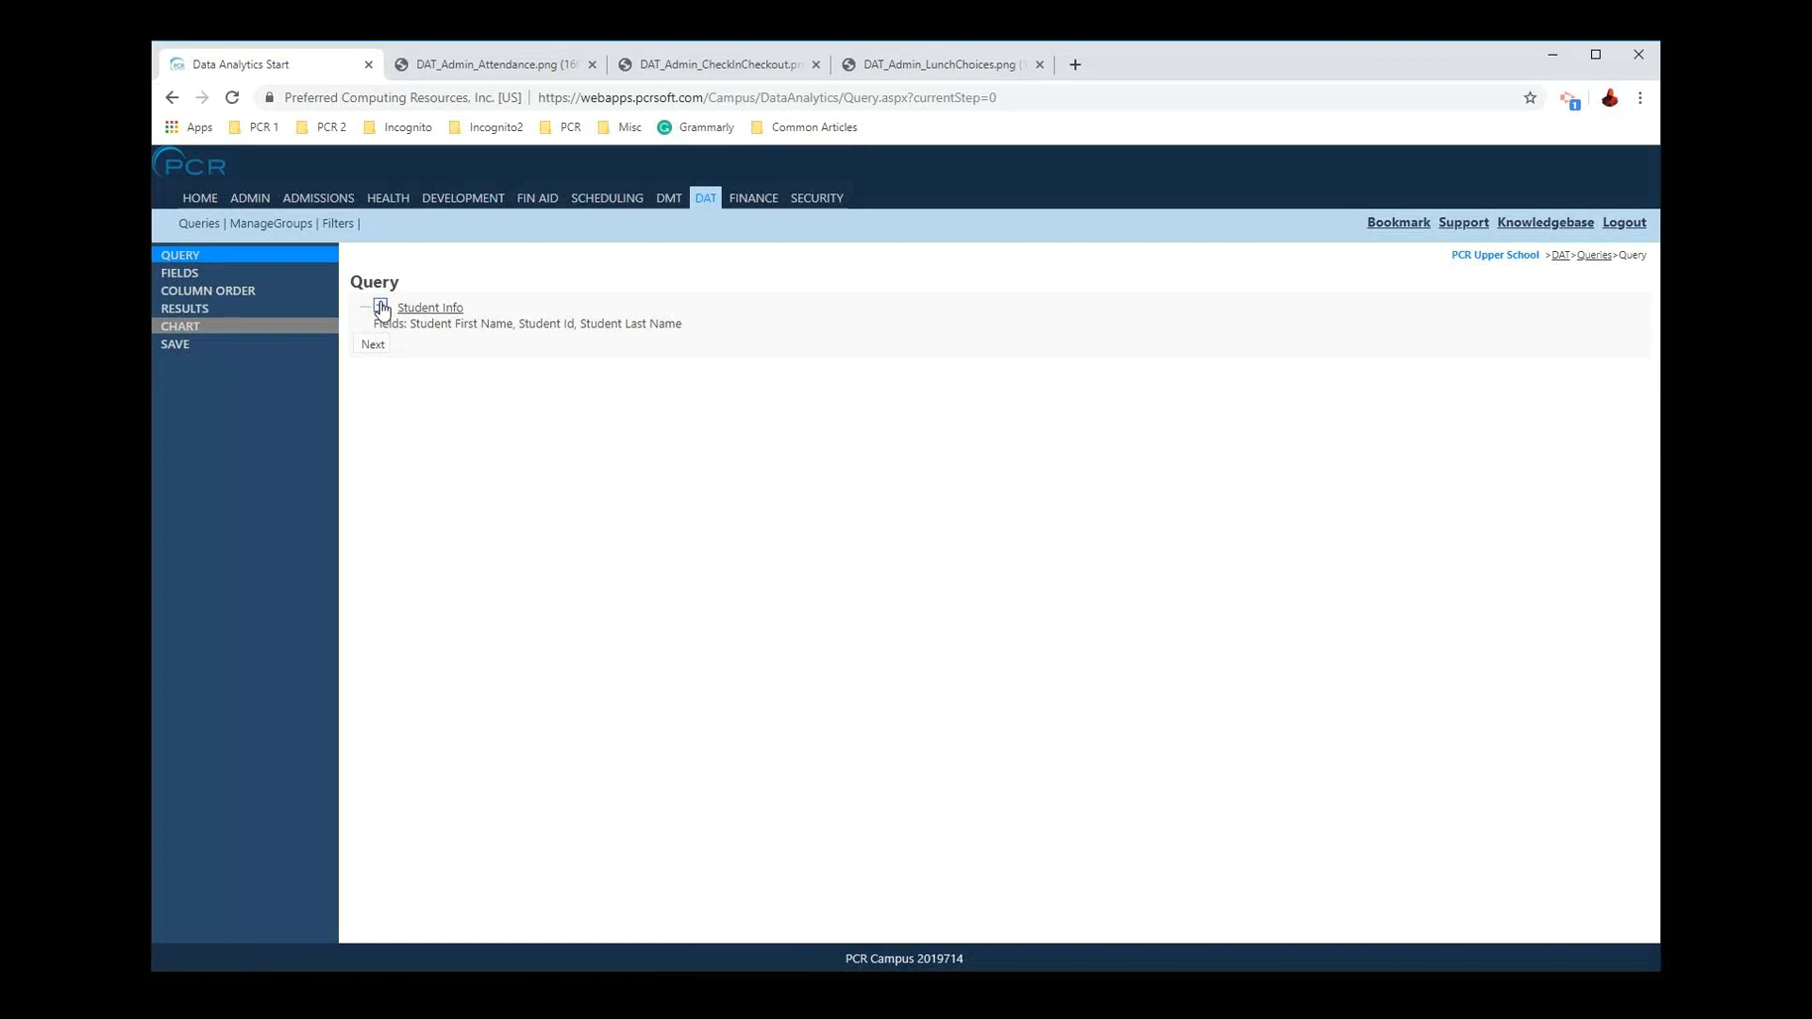
# Step: Connect Student Info with Period Attendance And Discipline, displaying Attendance Description, Discipline Points, Explanation and Record Type
pyautogui.click(381, 307)
pyautogui.click(845, 368)
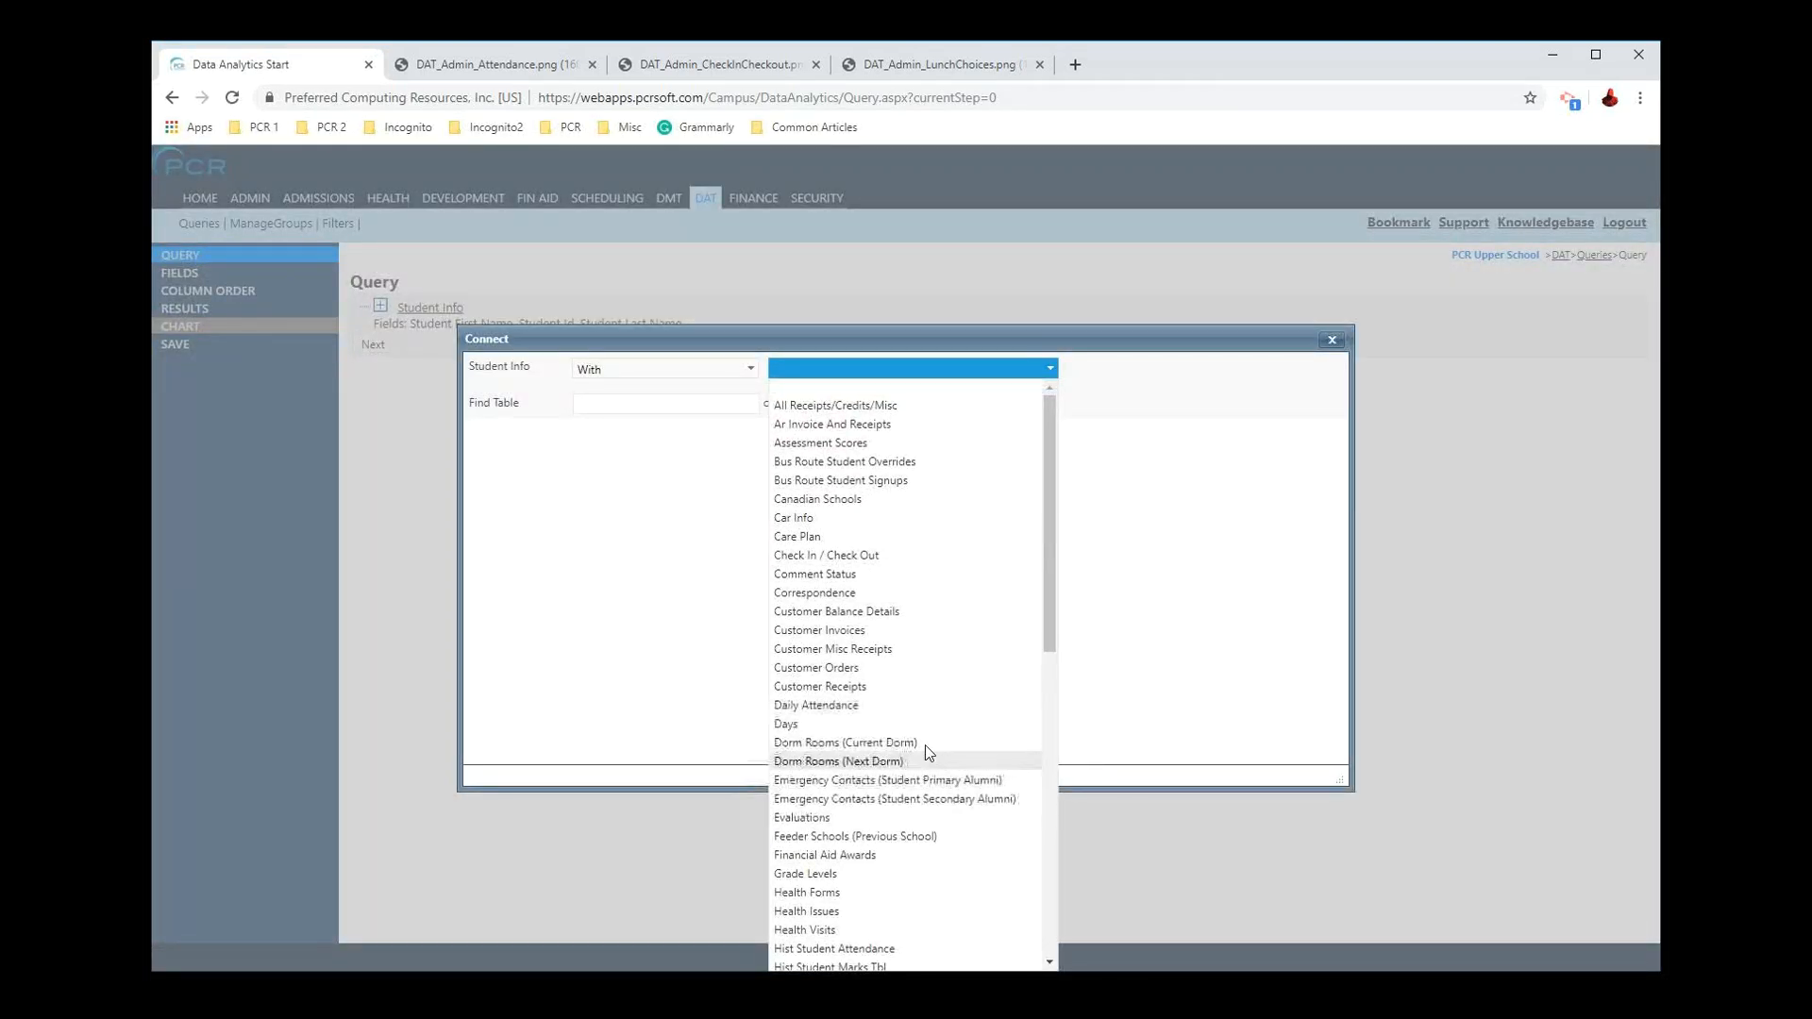
pyautogui.scroll(-5, 913, 720)
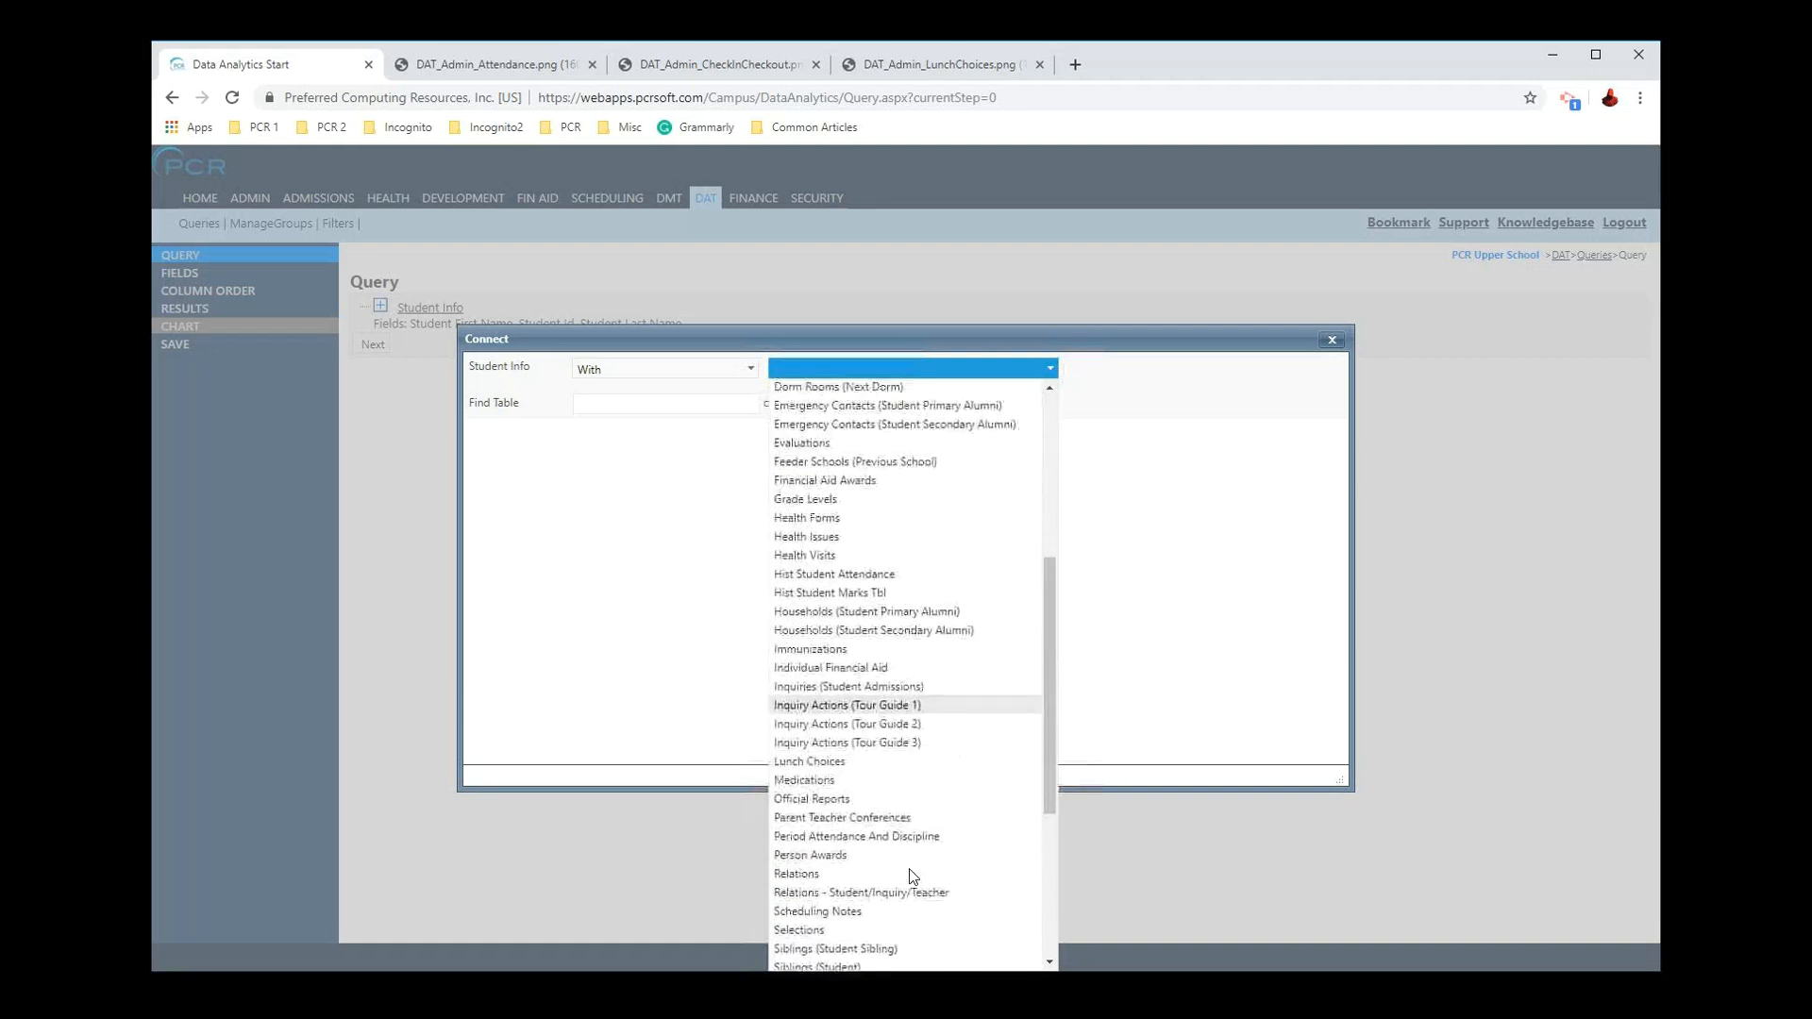
pyautogui.click(883, 837)
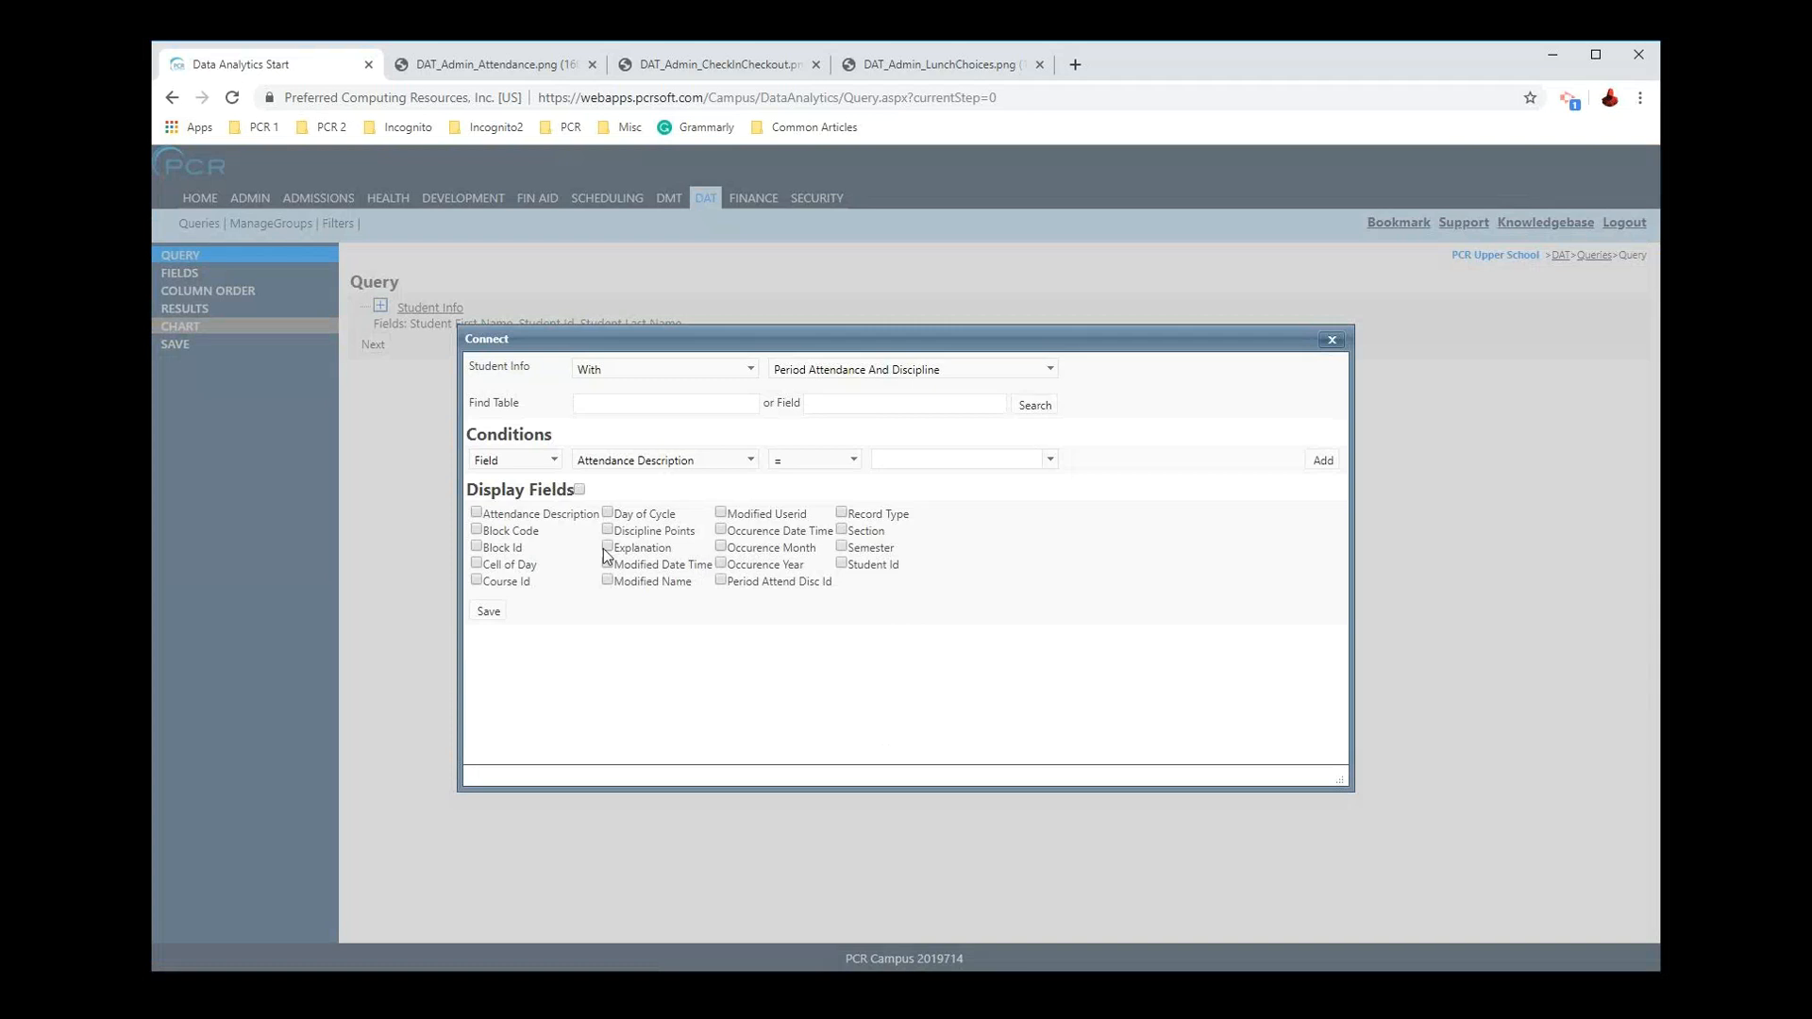
pyautogui.click(539, 518)
pyautogui.click(841, 512)
pyautogui.click(609, 548)
pyautogui.click(608, 529)
pyautogui.click(489, 612)
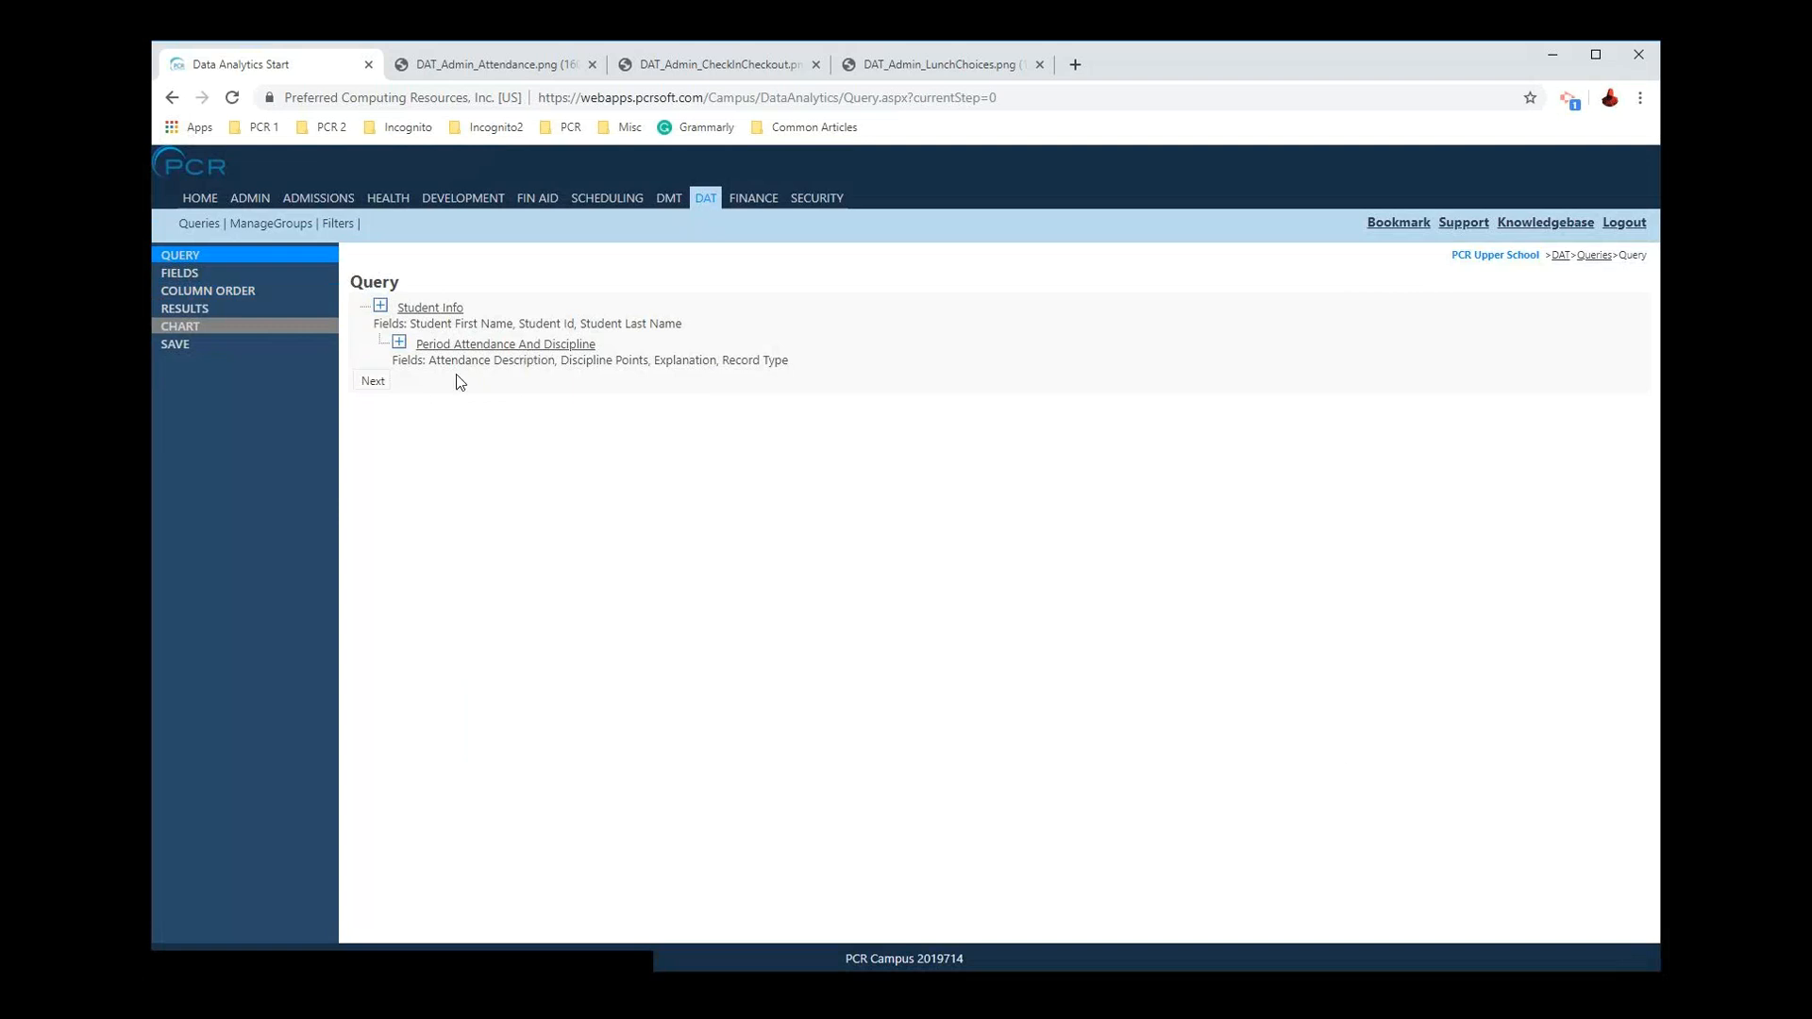
# Step: Review the query's results, set the Discipline Points aggregate to Sum, save, and show the results again
pyautogui.click(241, 309)
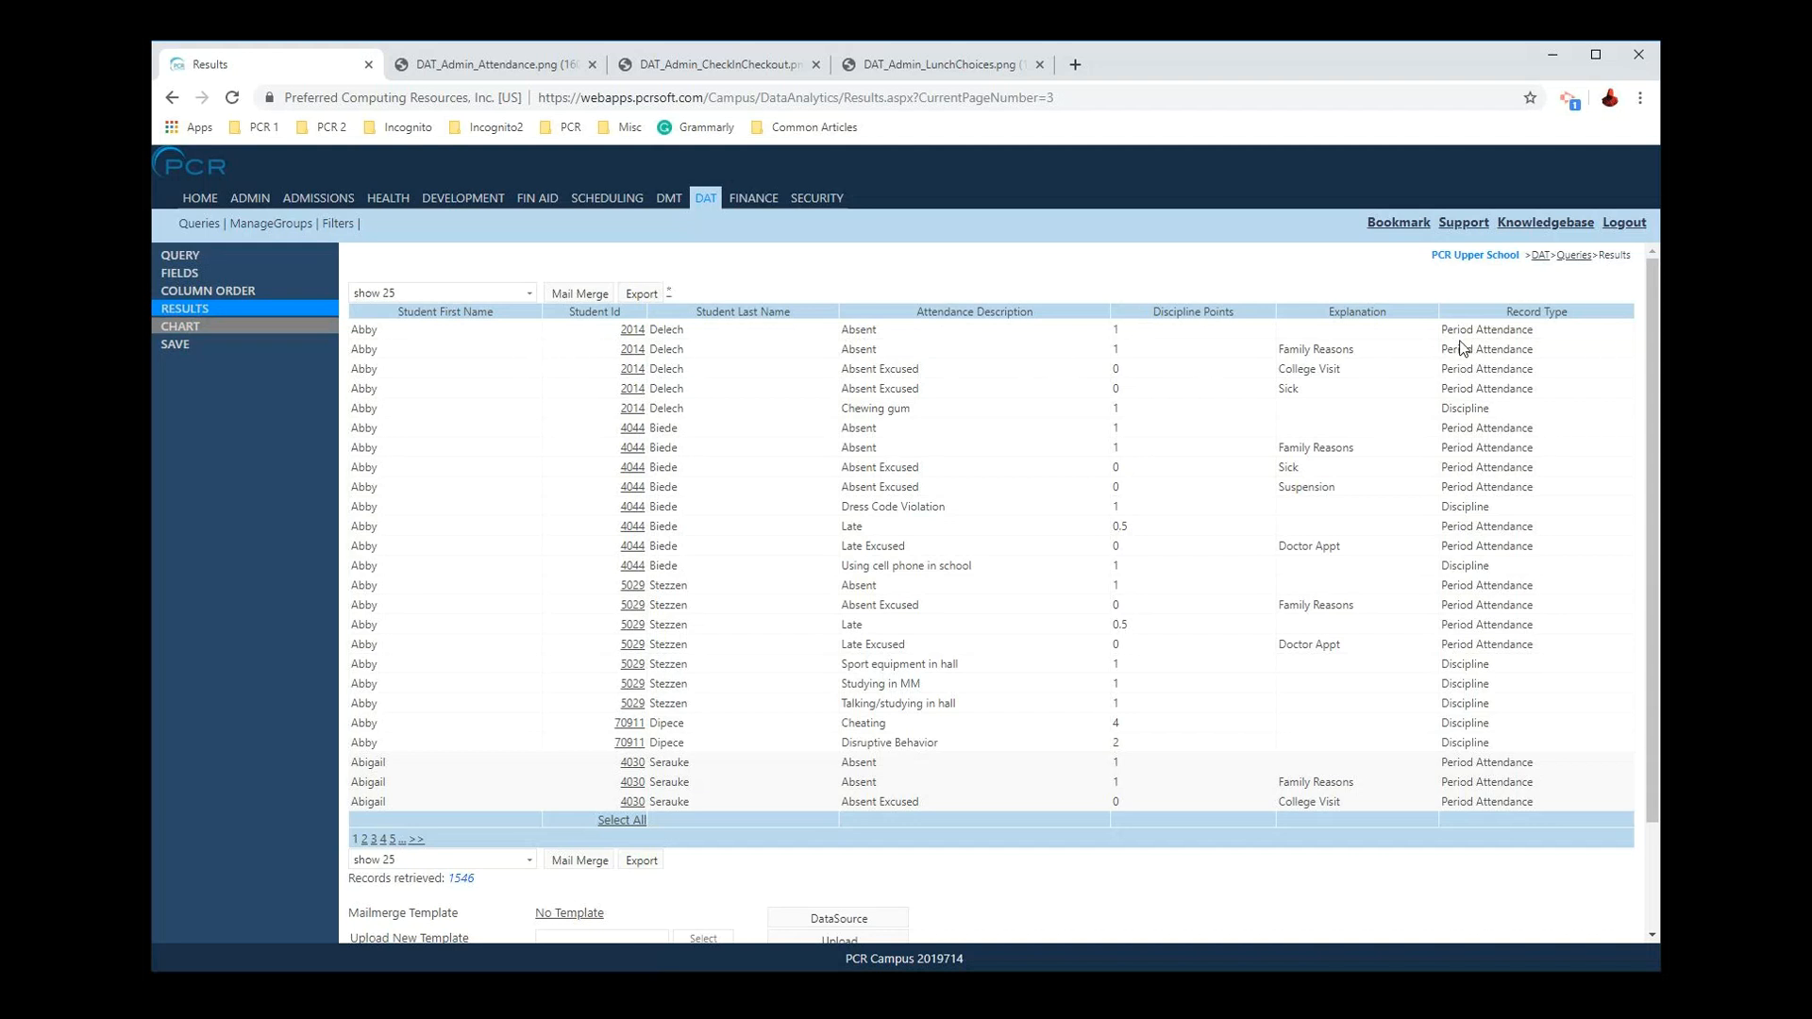
pyautogui.click(220, 276)
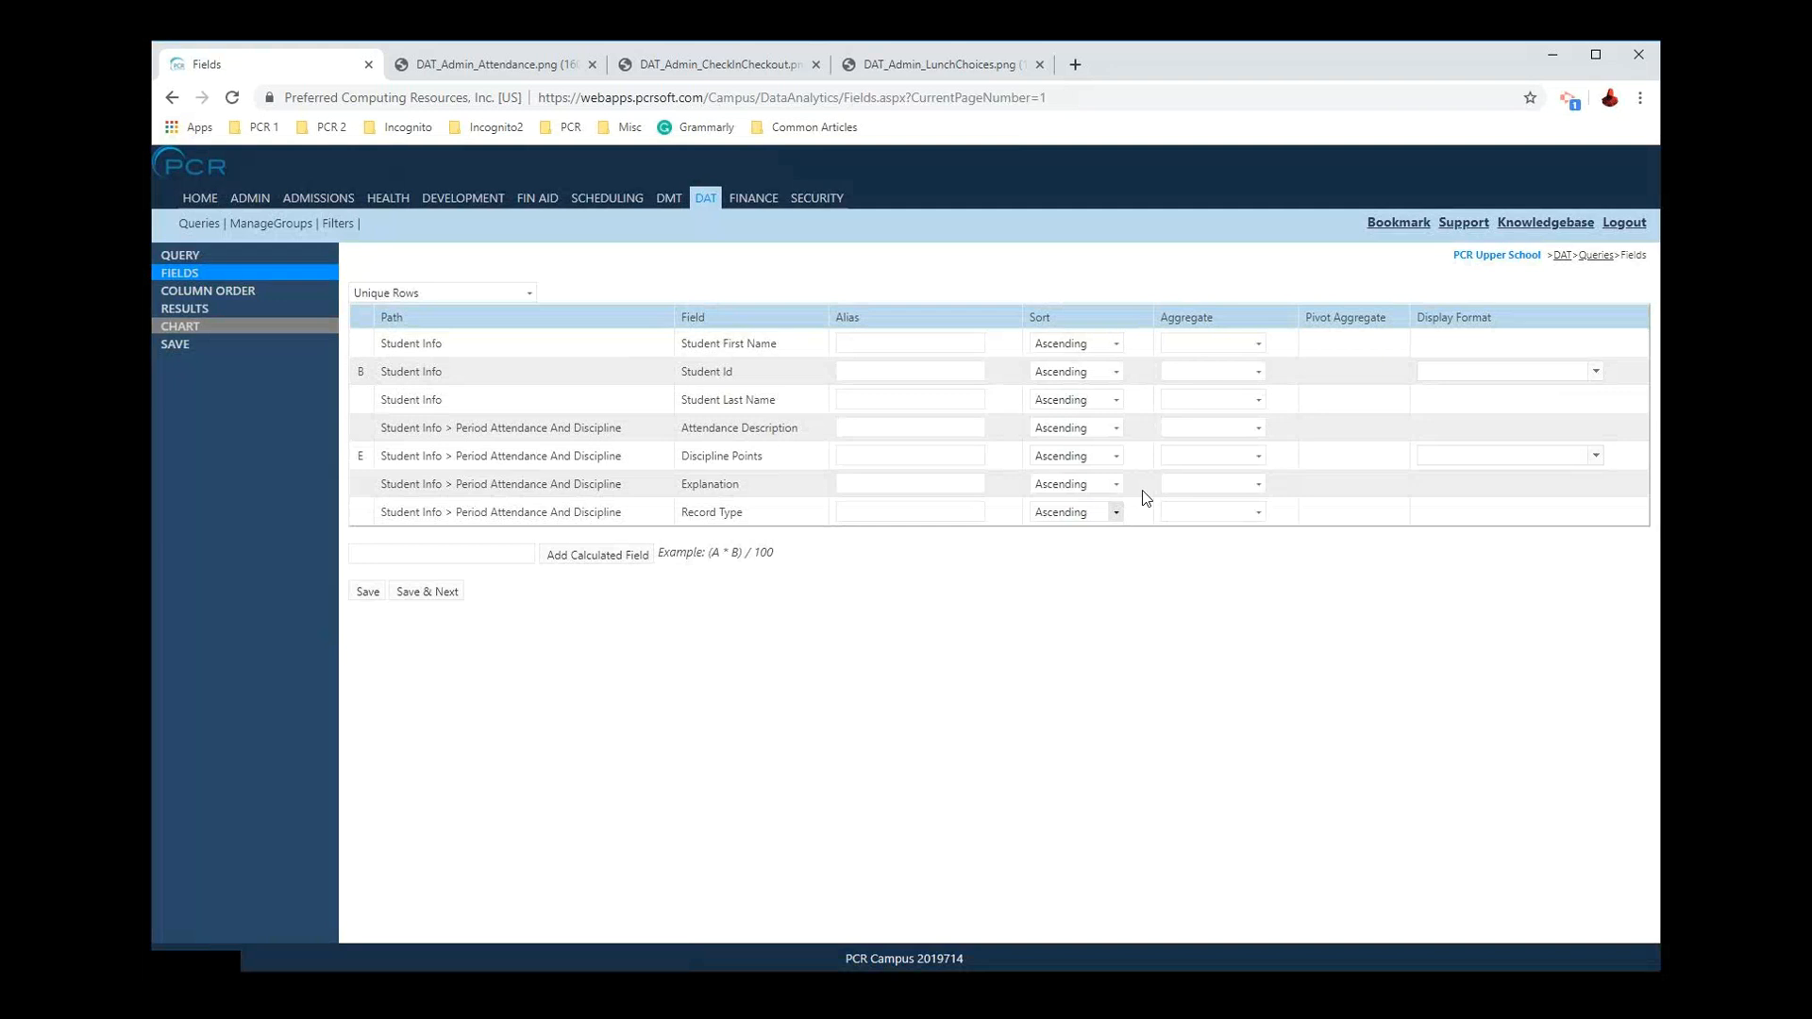
pyautogui.click(1183, 459)
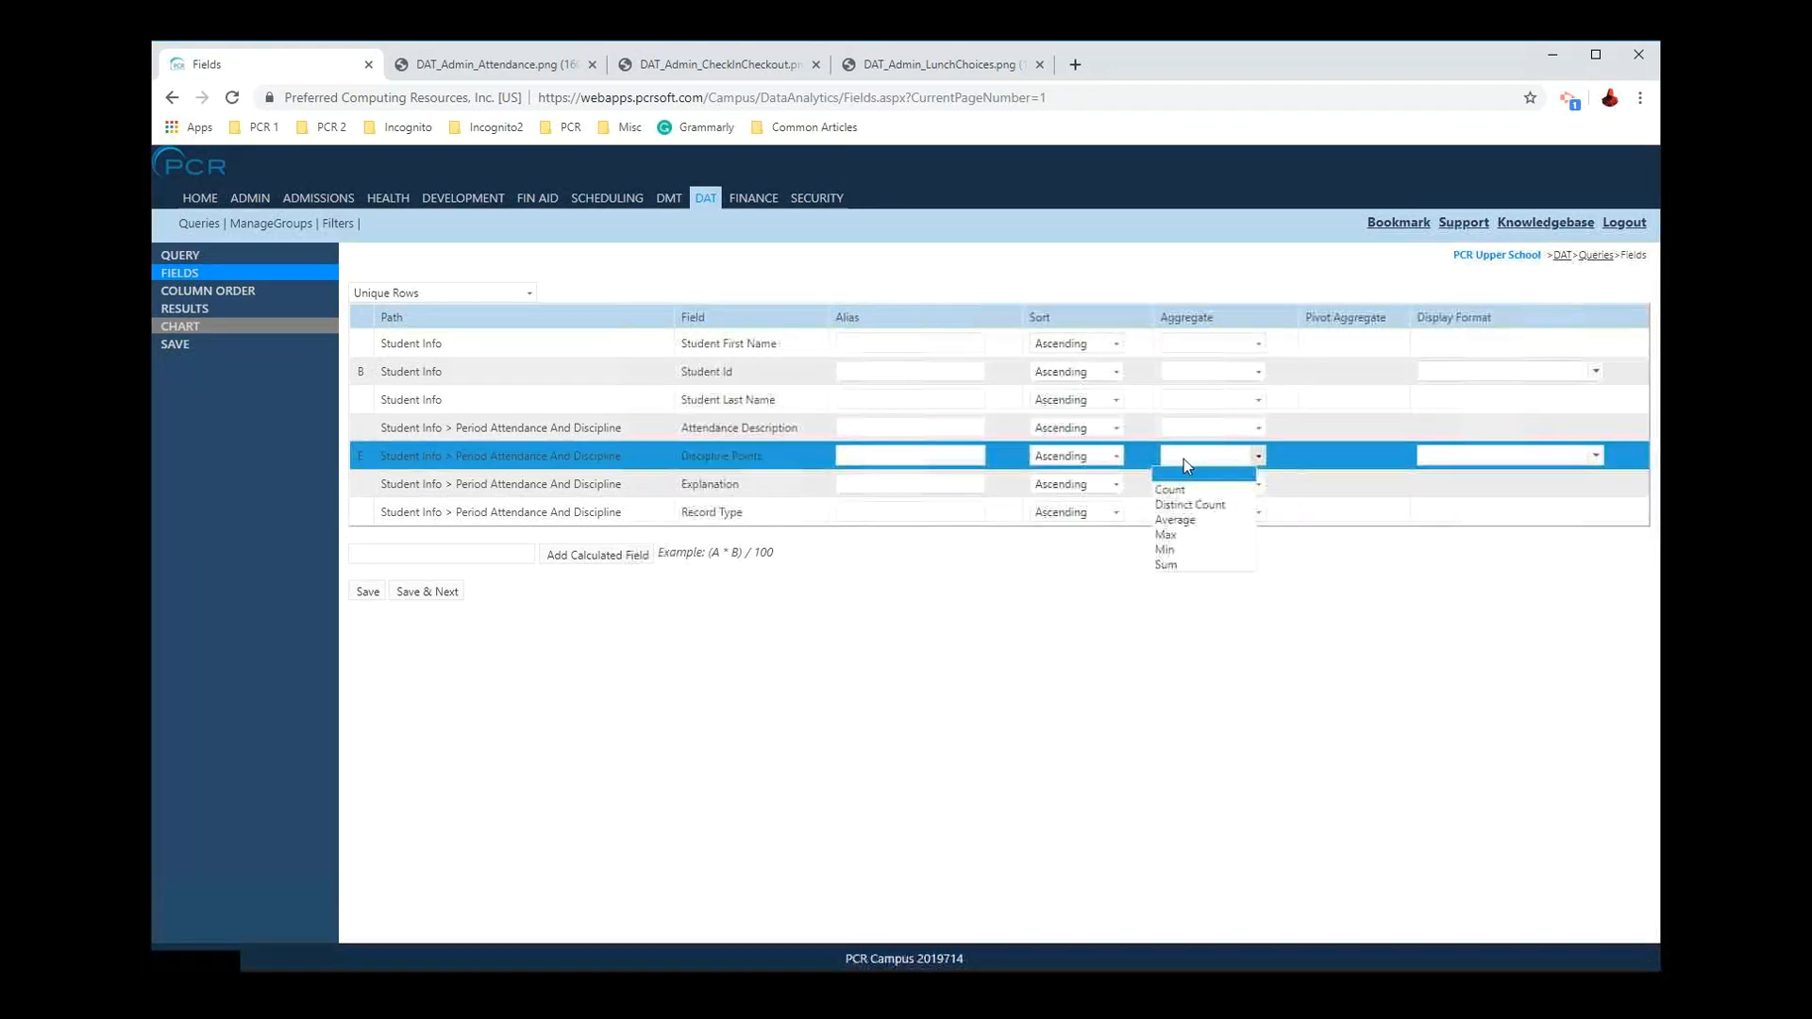
pyautogui.click(1187, 563)
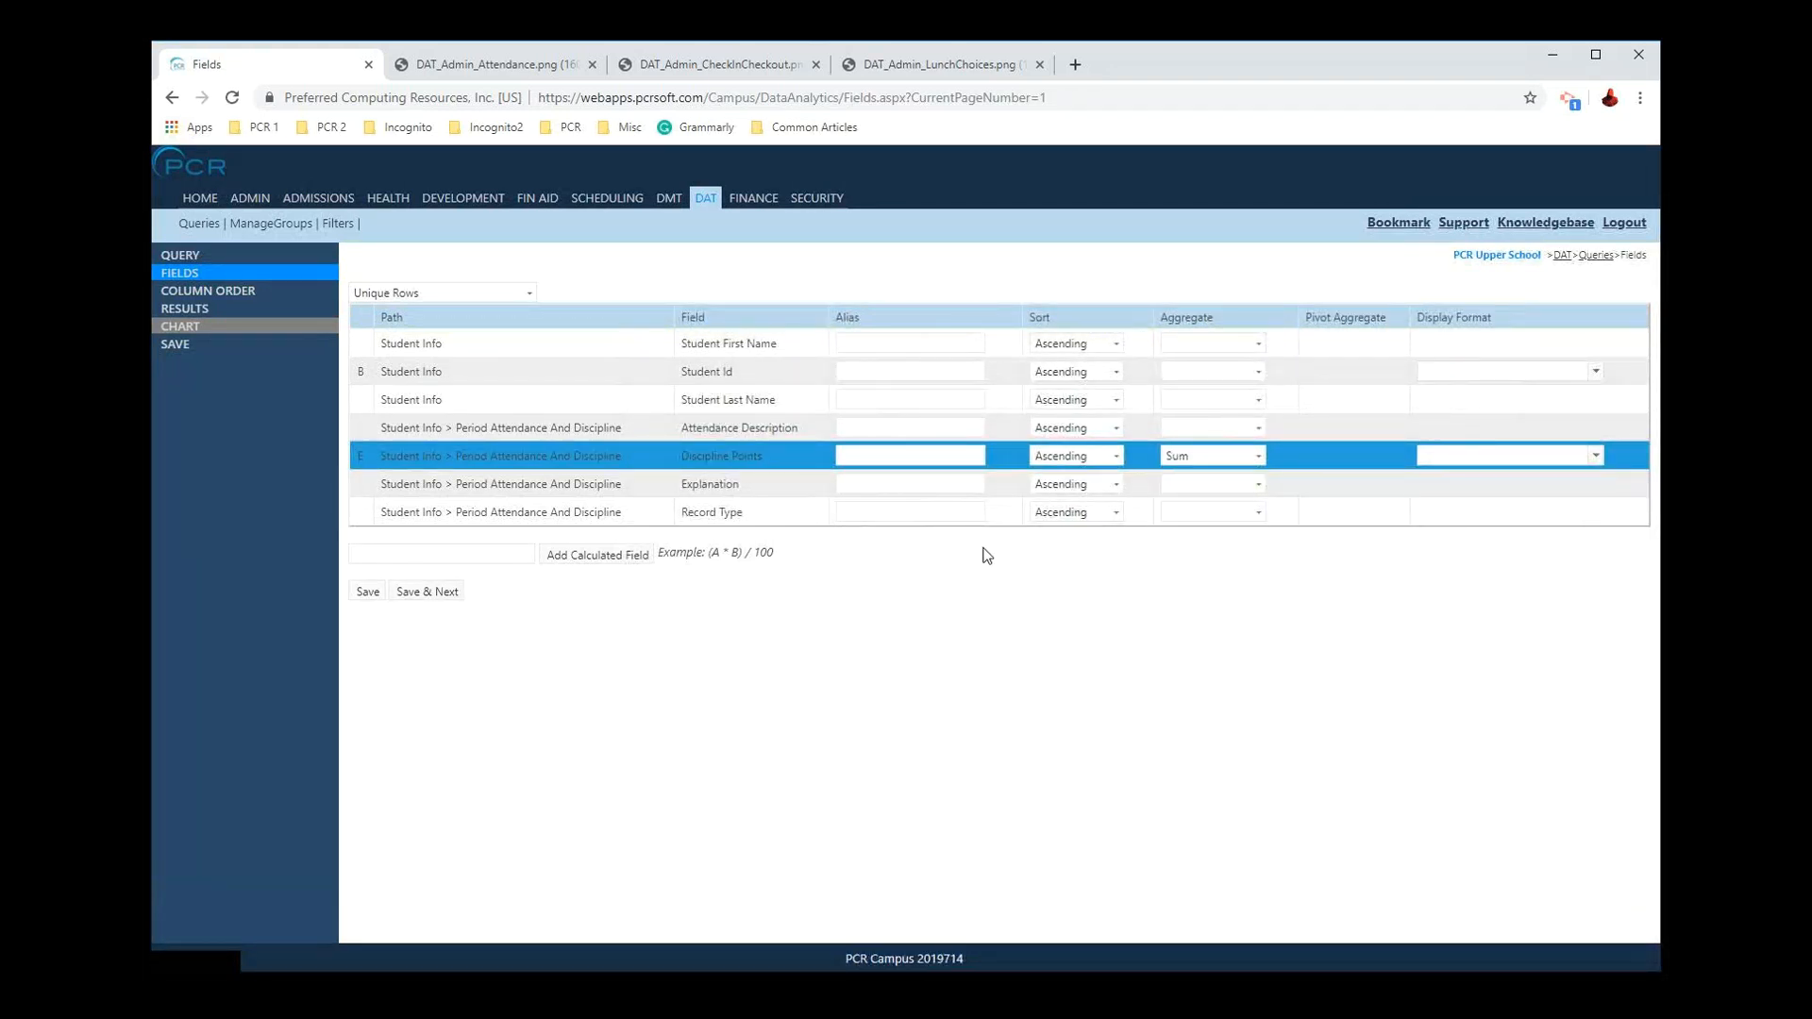
pyautogui.click(444, 592)
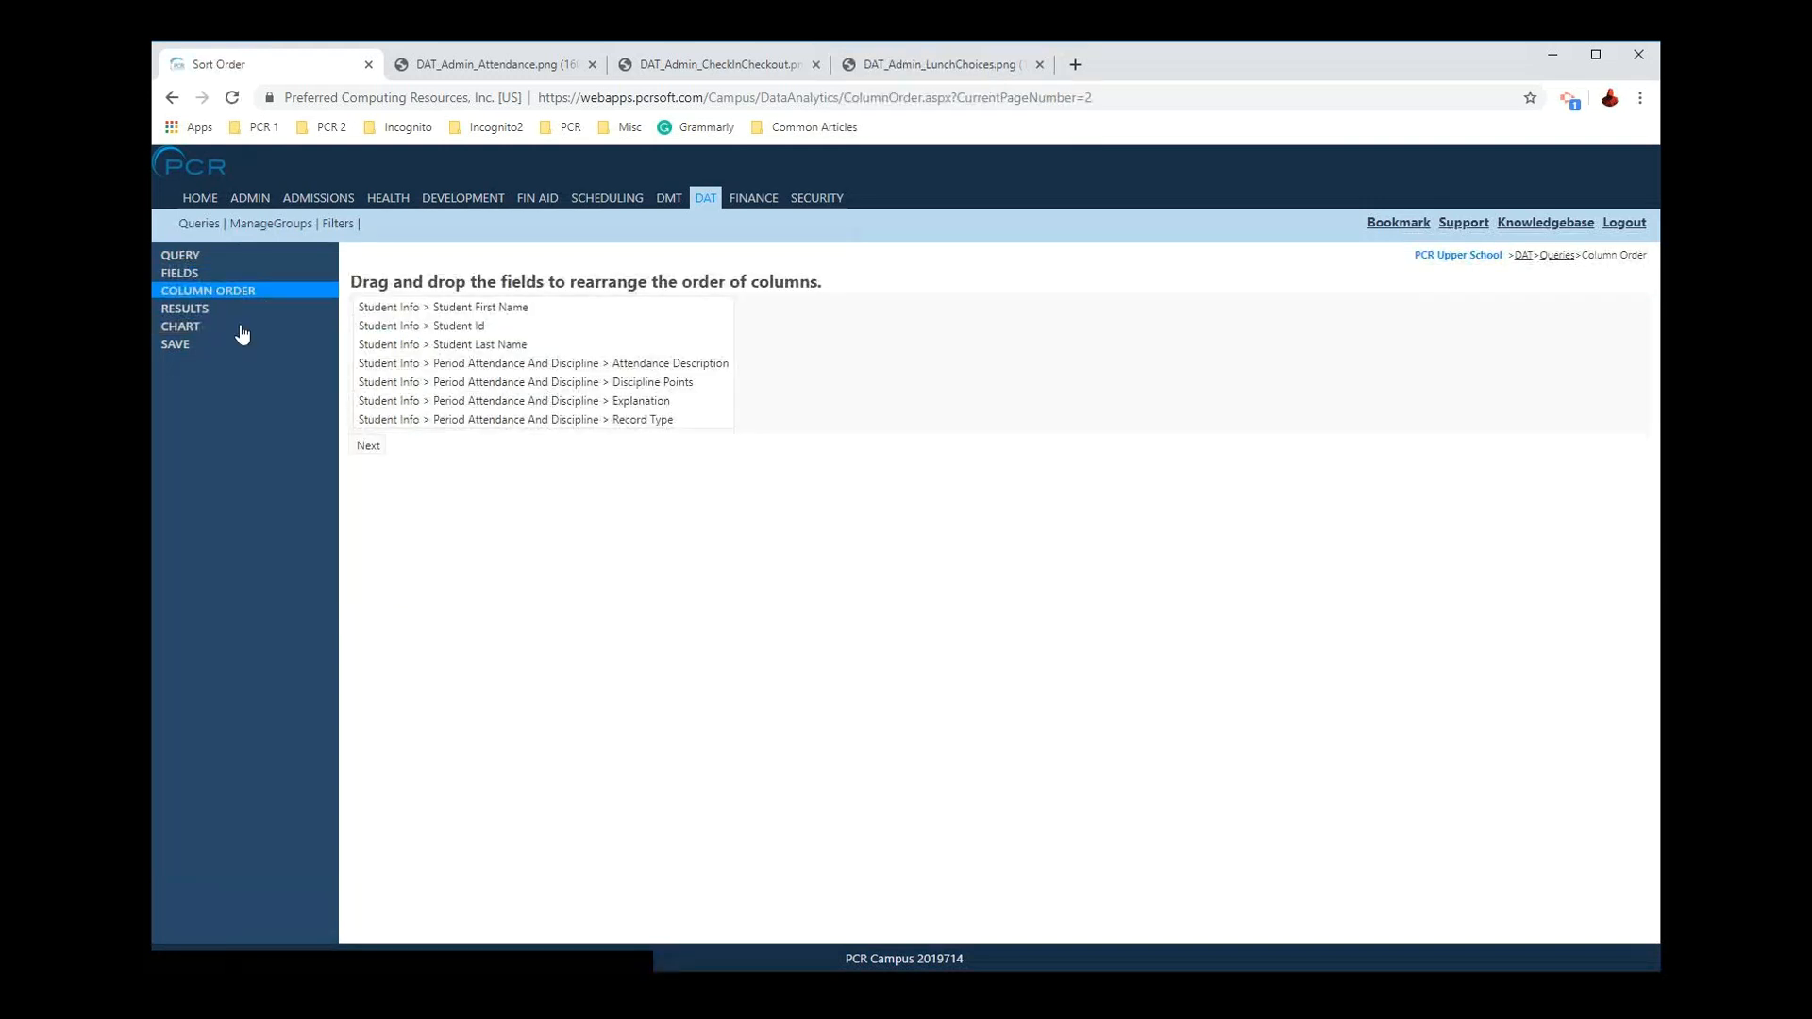
pyautogui.click(238, 312)
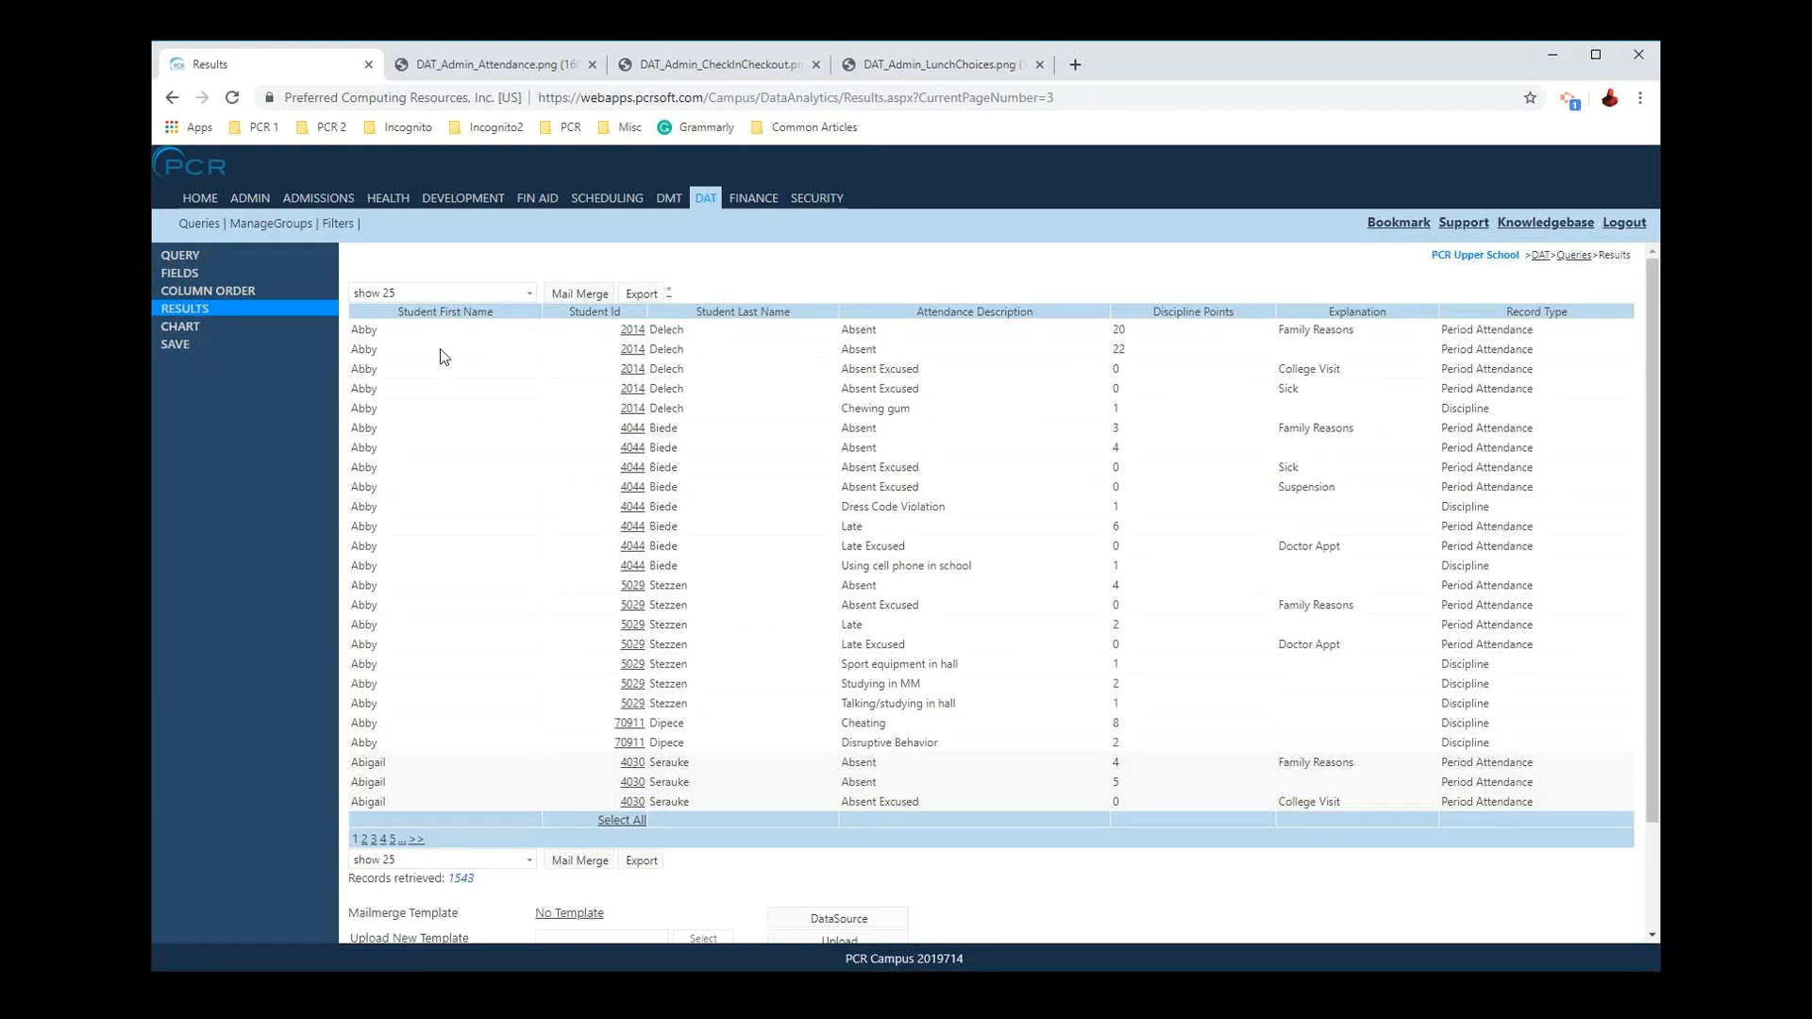
# Step: Examine how the first student's Absent records are grouped by Explanation and summed in Discipline Points
pyautogui.moveTo(841, 330); pyautogui.dragTo(870, 335)
pyautogui.moveTo(1119, 329); pyautogui.dragTo(1142, 343)
pyautogui.moveTo(1291, 330); pyautogui.dragTo(1360, 340)
pyautogui.click(1365, 340)
pyautogui.moveTo(1111, 330); pyautogui.dragTo(1125, 329)
pyautogui.click(1150, 339)
# Step: Clear the Sum aggregate from the Discipline Points field
pyautogui.click(204, 277)
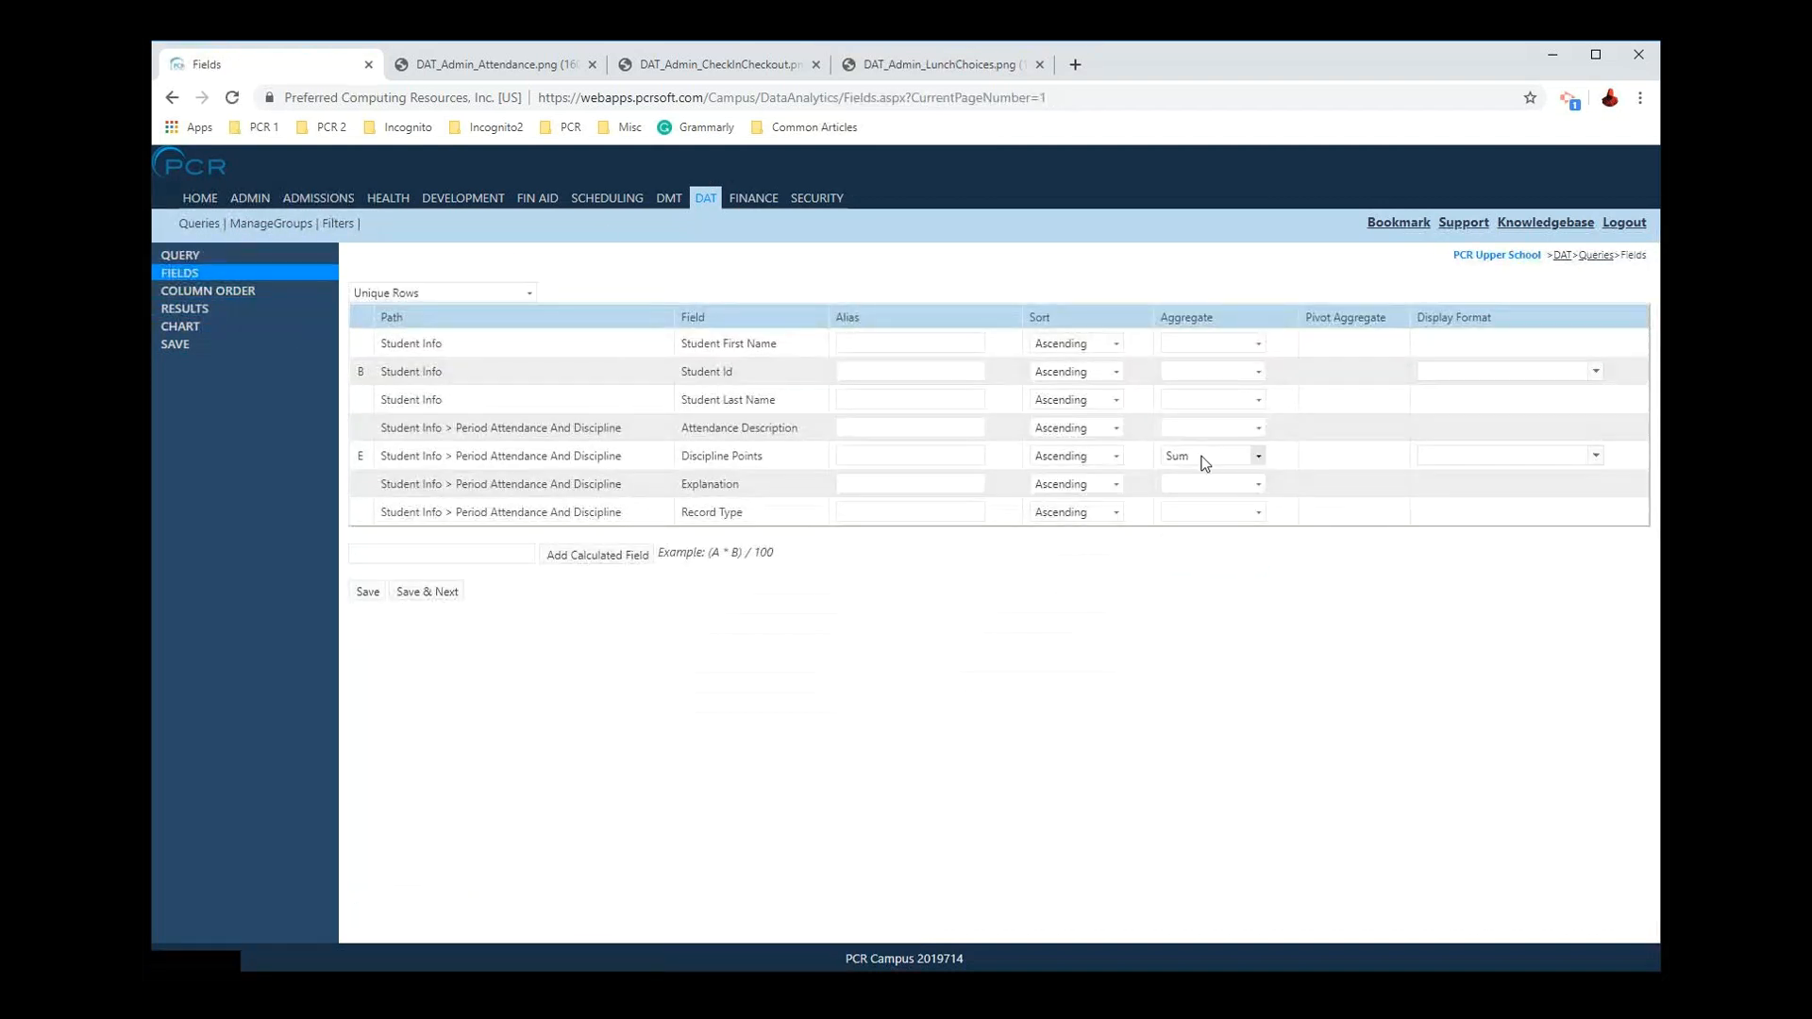
pyautogui.click(1202, 457)
pyautogui.click(1200, 476)
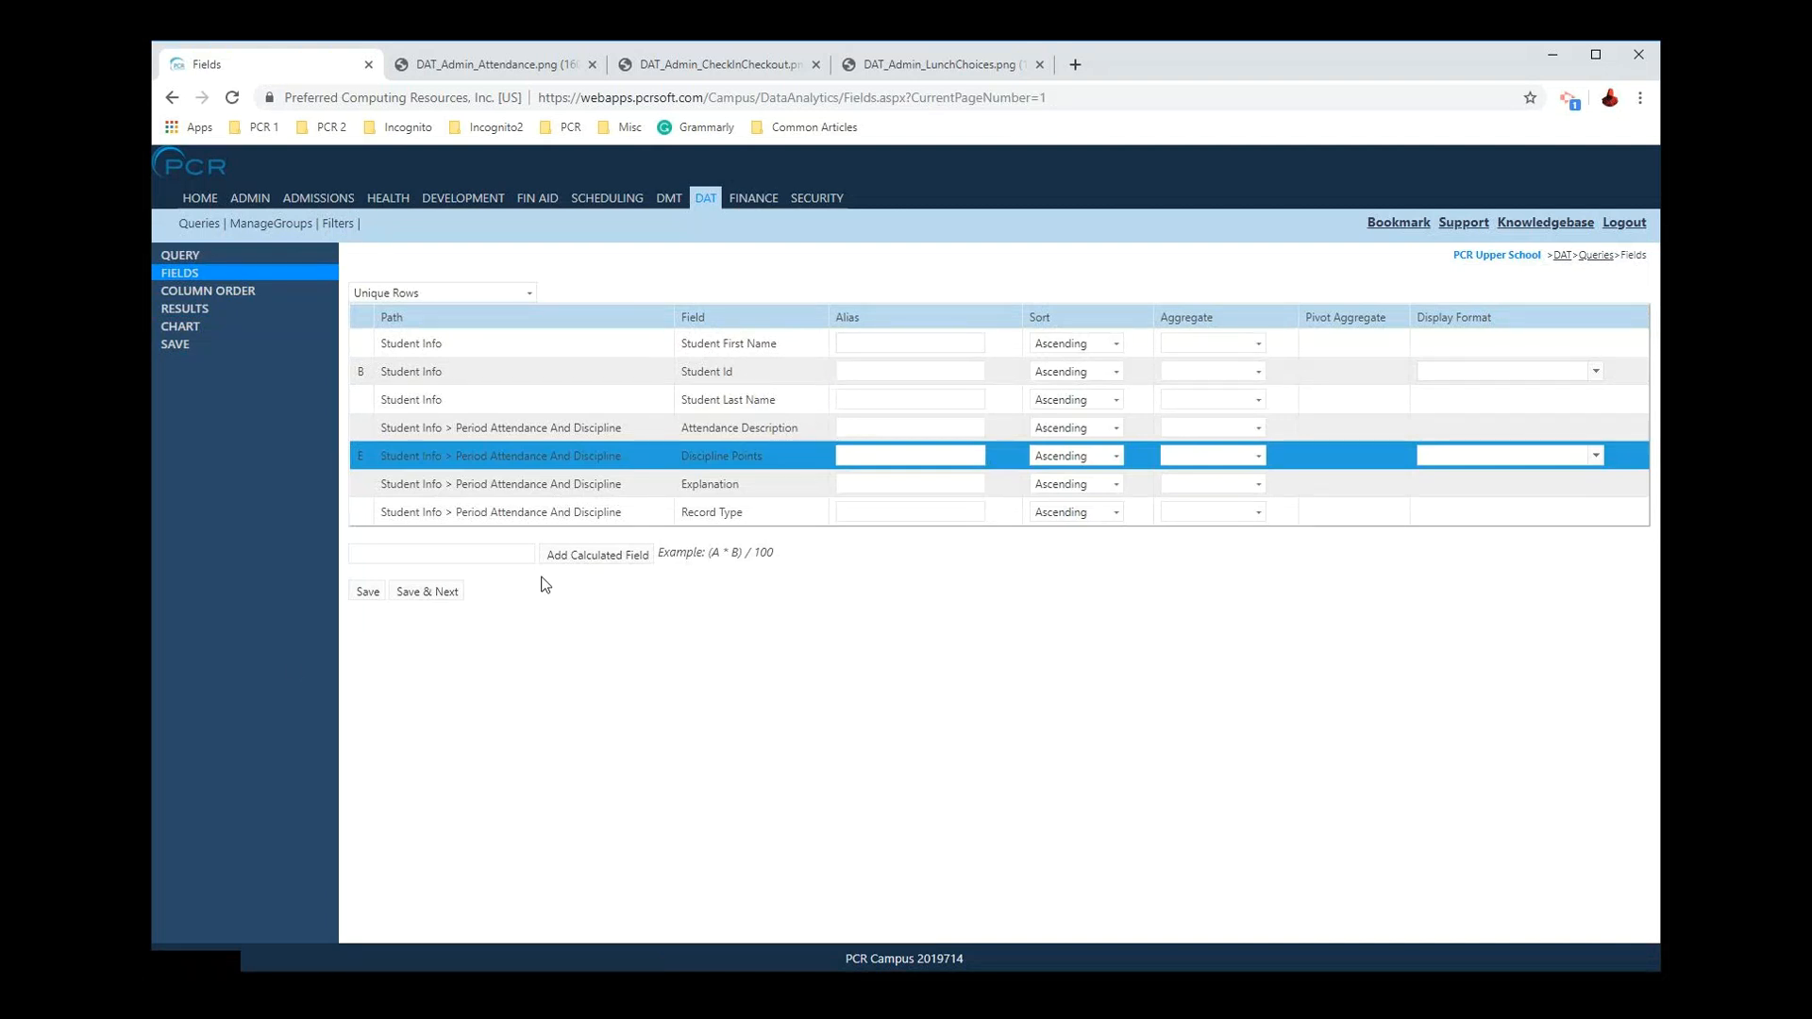
# Step: Edit the query's Period Attendance And Discipline connection to display only the Discipline Points field and save it
pyautogui.click(452, 592)
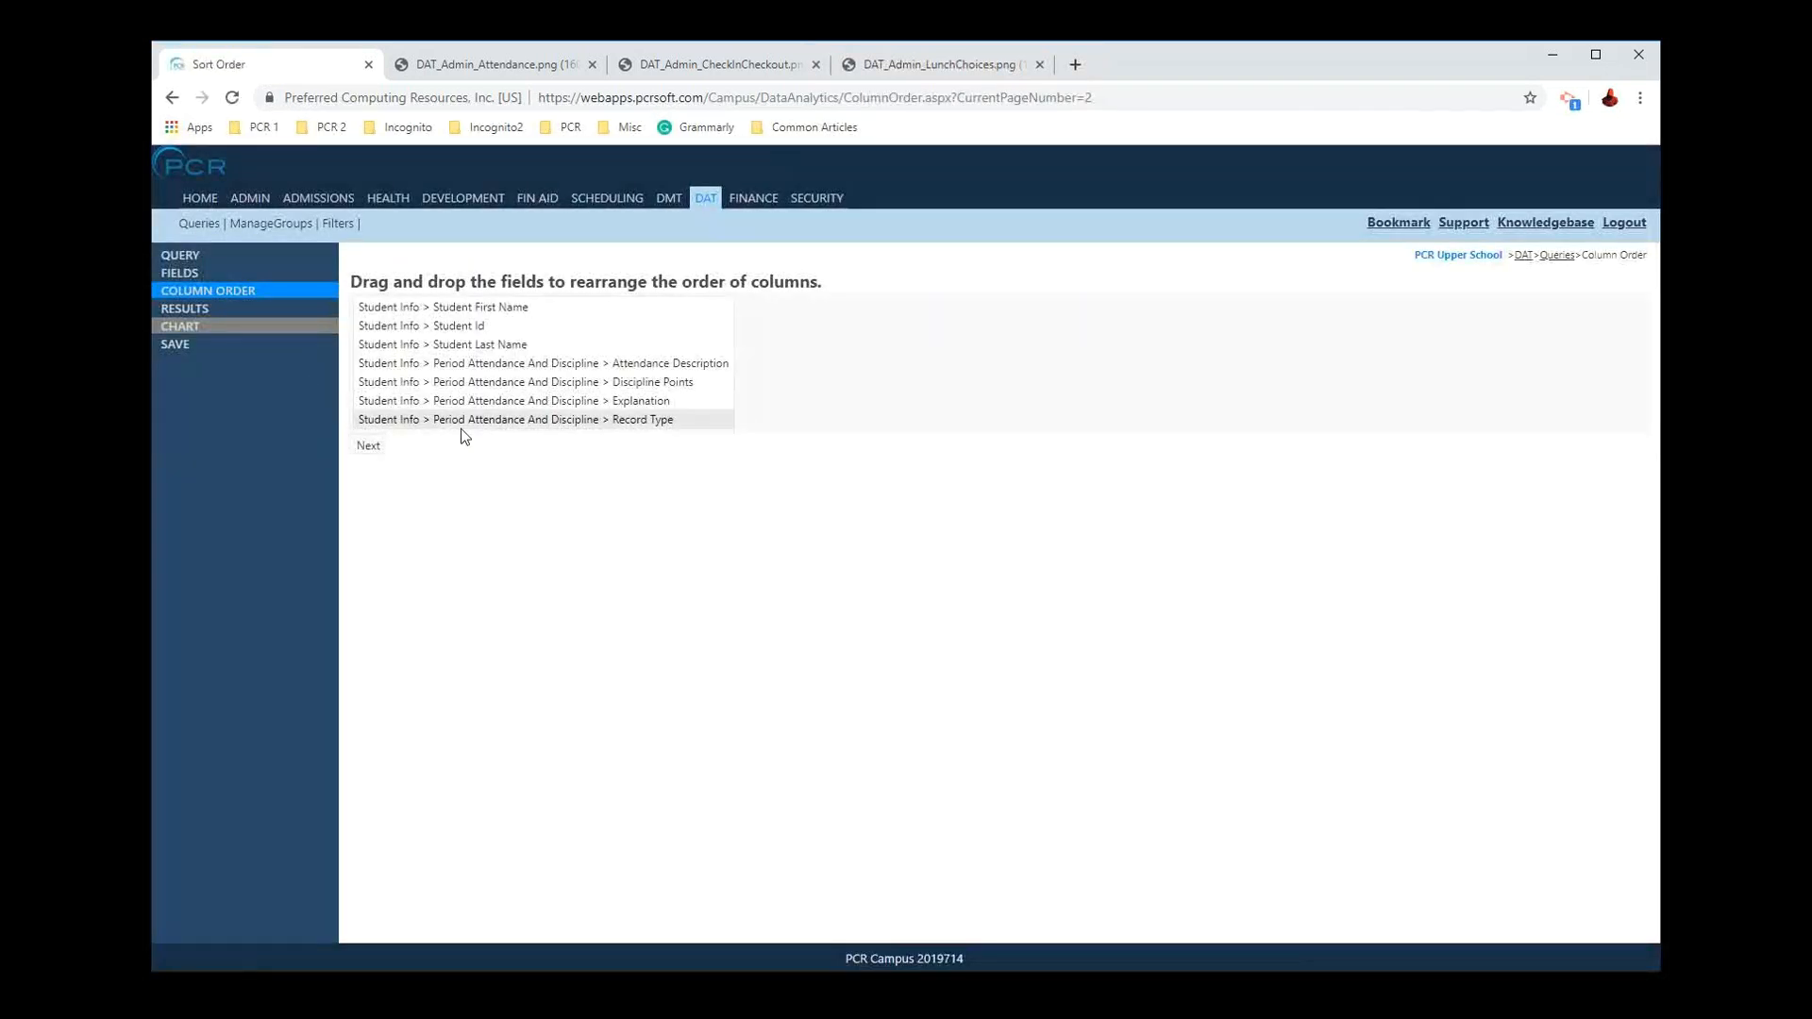
pyautogui.click(180, 262)
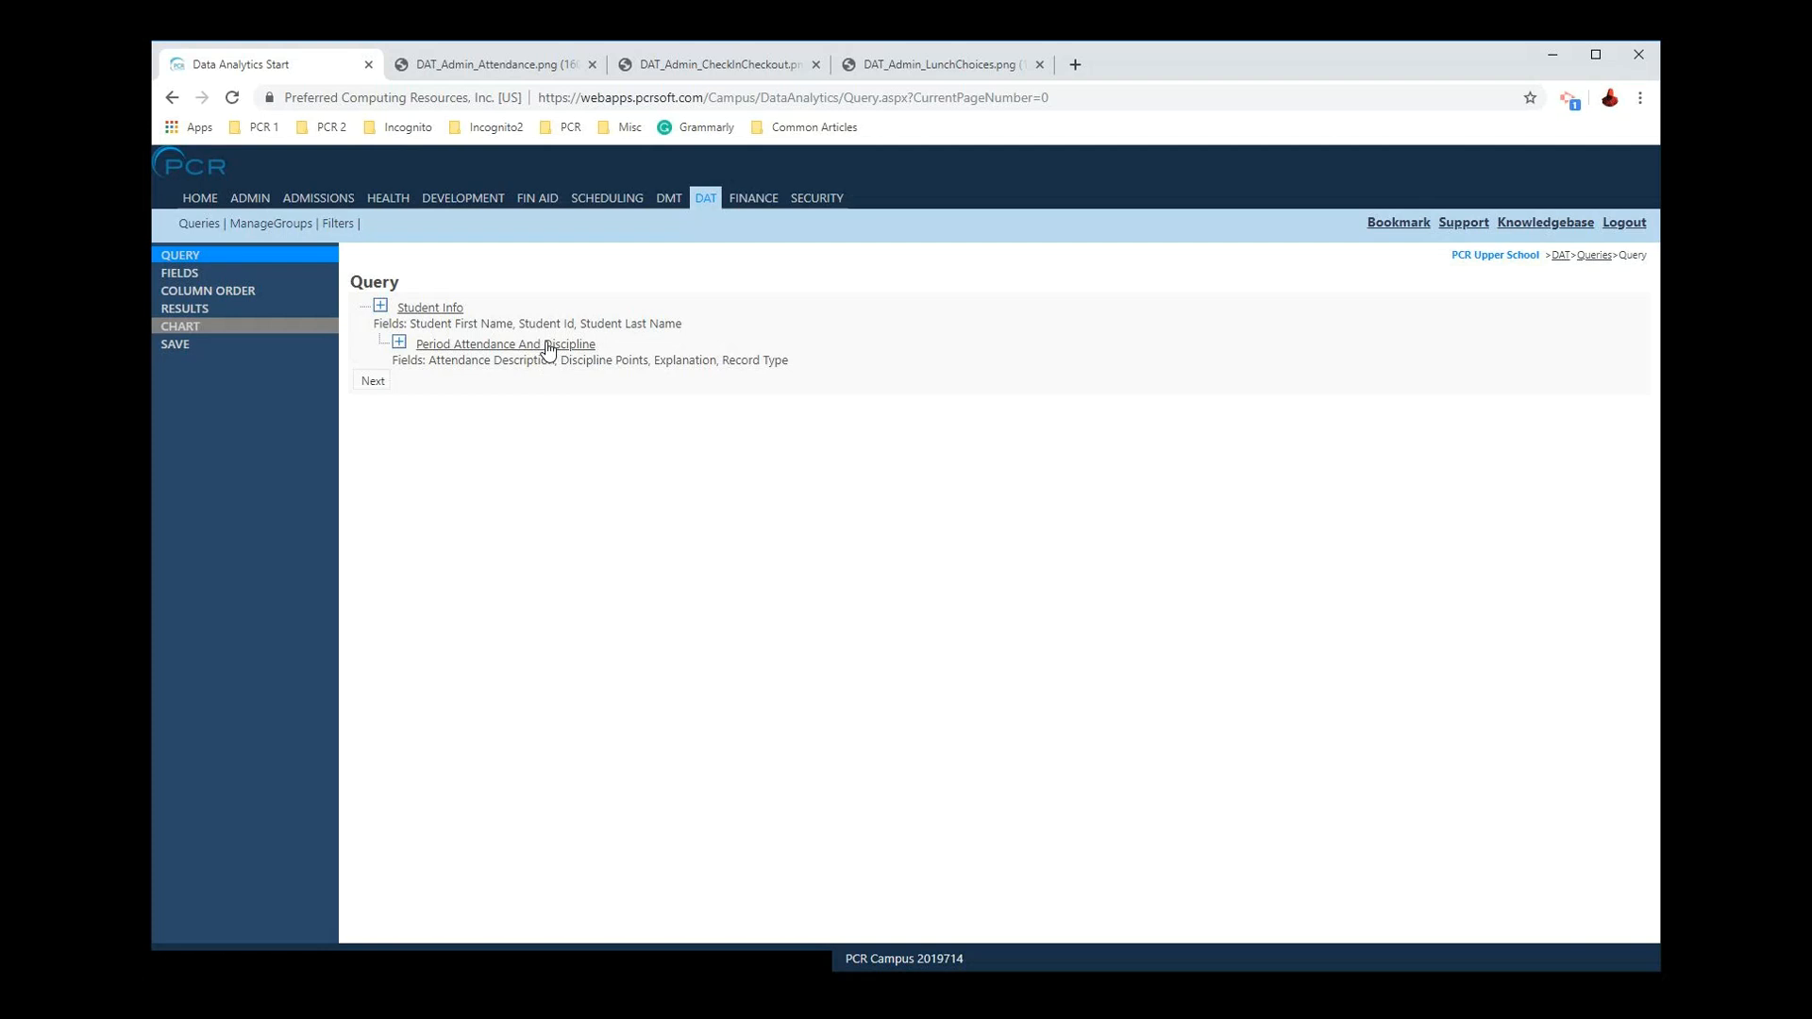
pyautogui.click(546, 345)
pyautogui.click(477, 512)
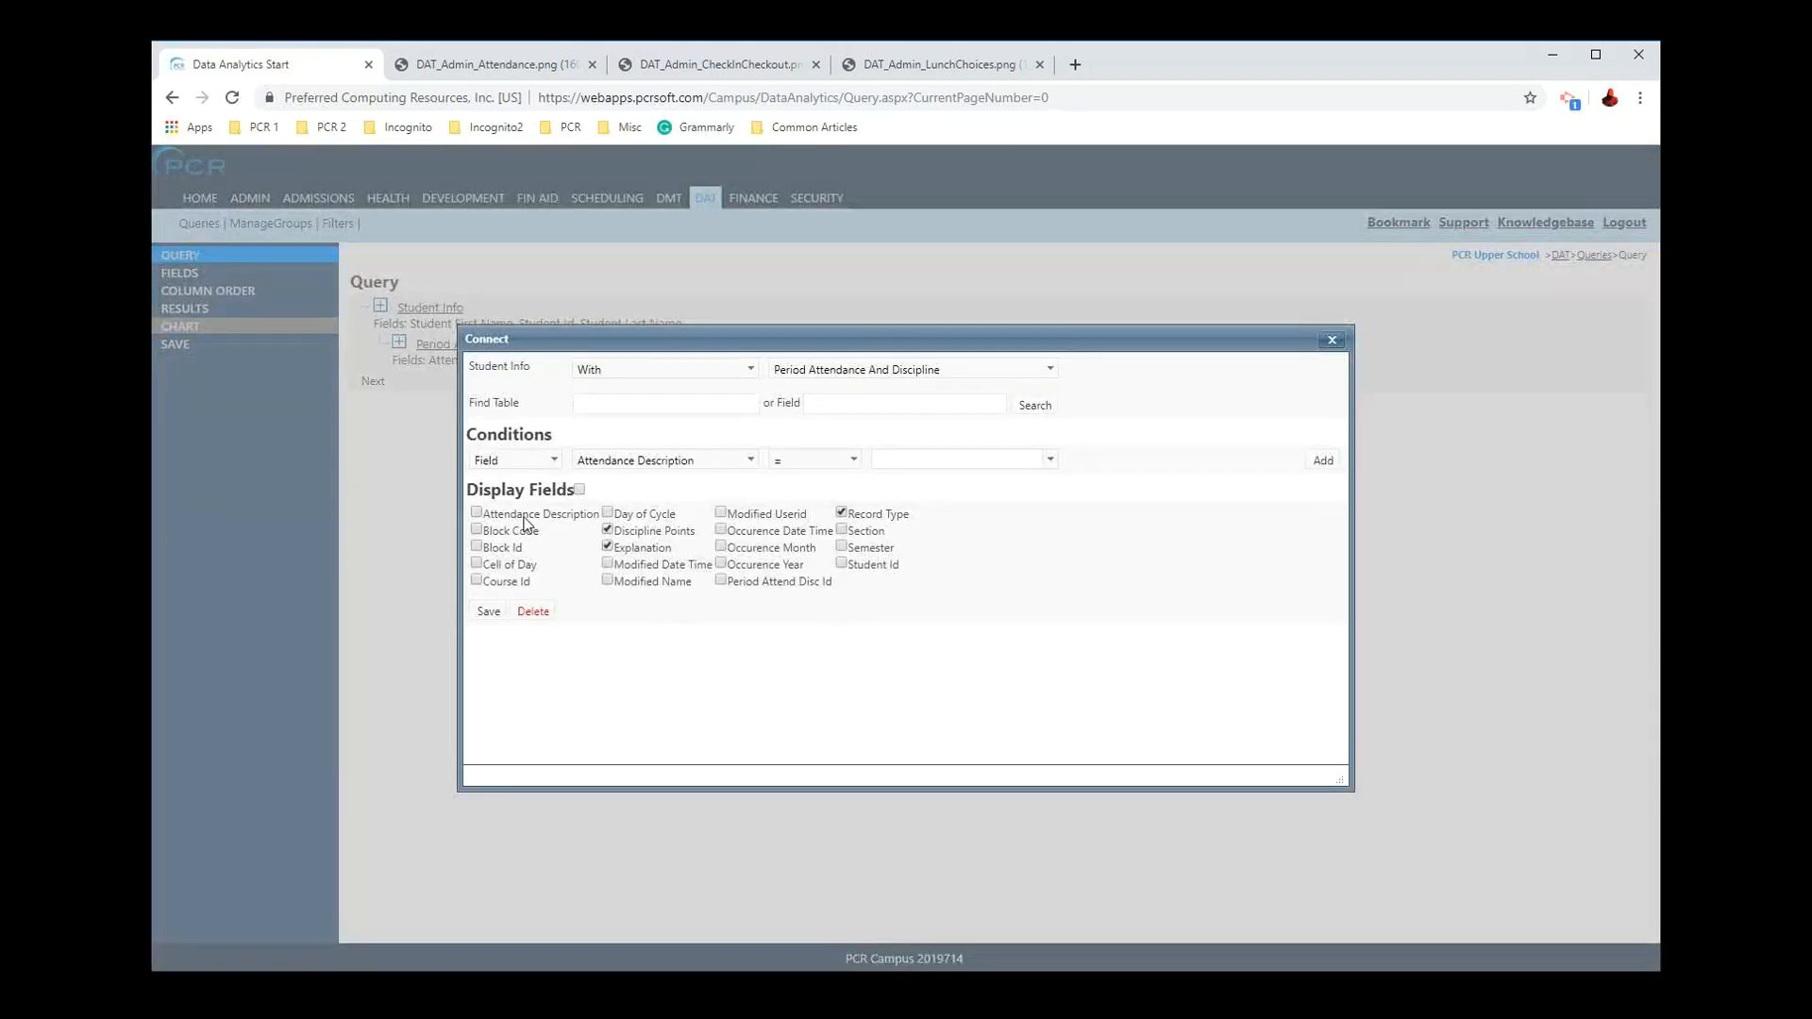
pyautogui.click(887, 514)
pyautogui.click(486, 612)
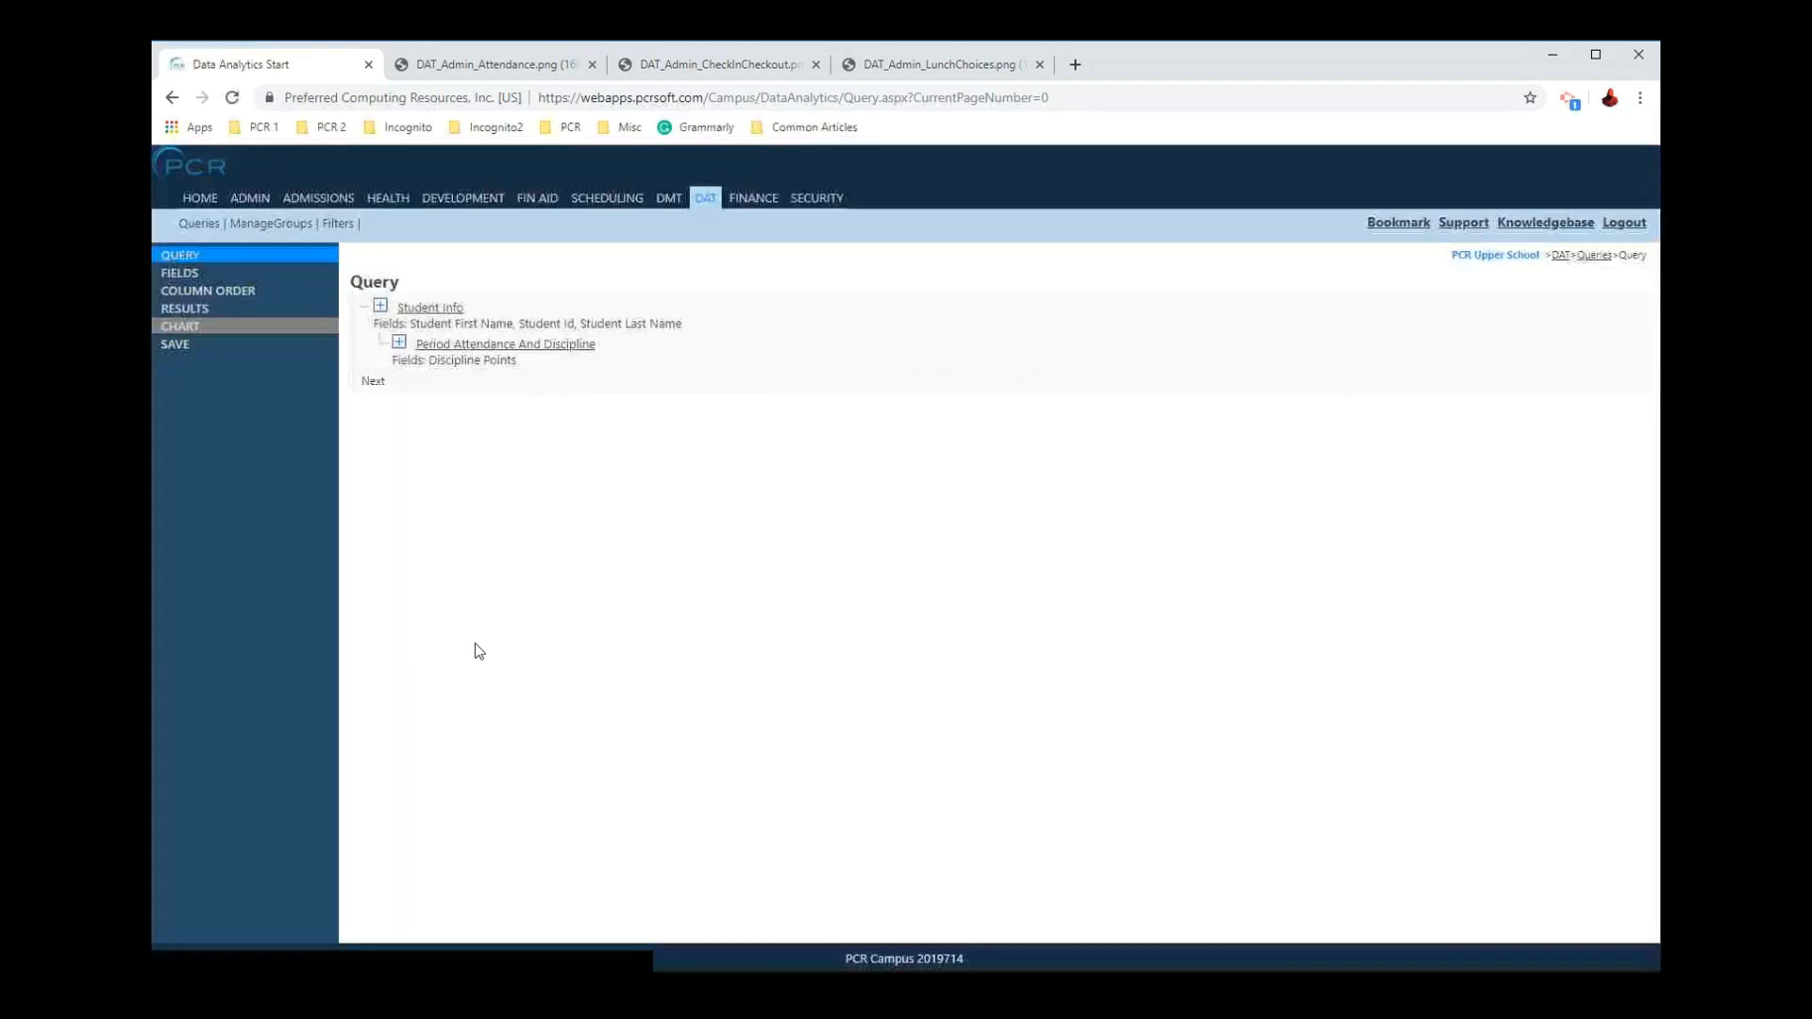
# Step: Proceed to the query's field settings and set the aggregate of Discipline Points to Sum
pyautogui.click(371, 380)
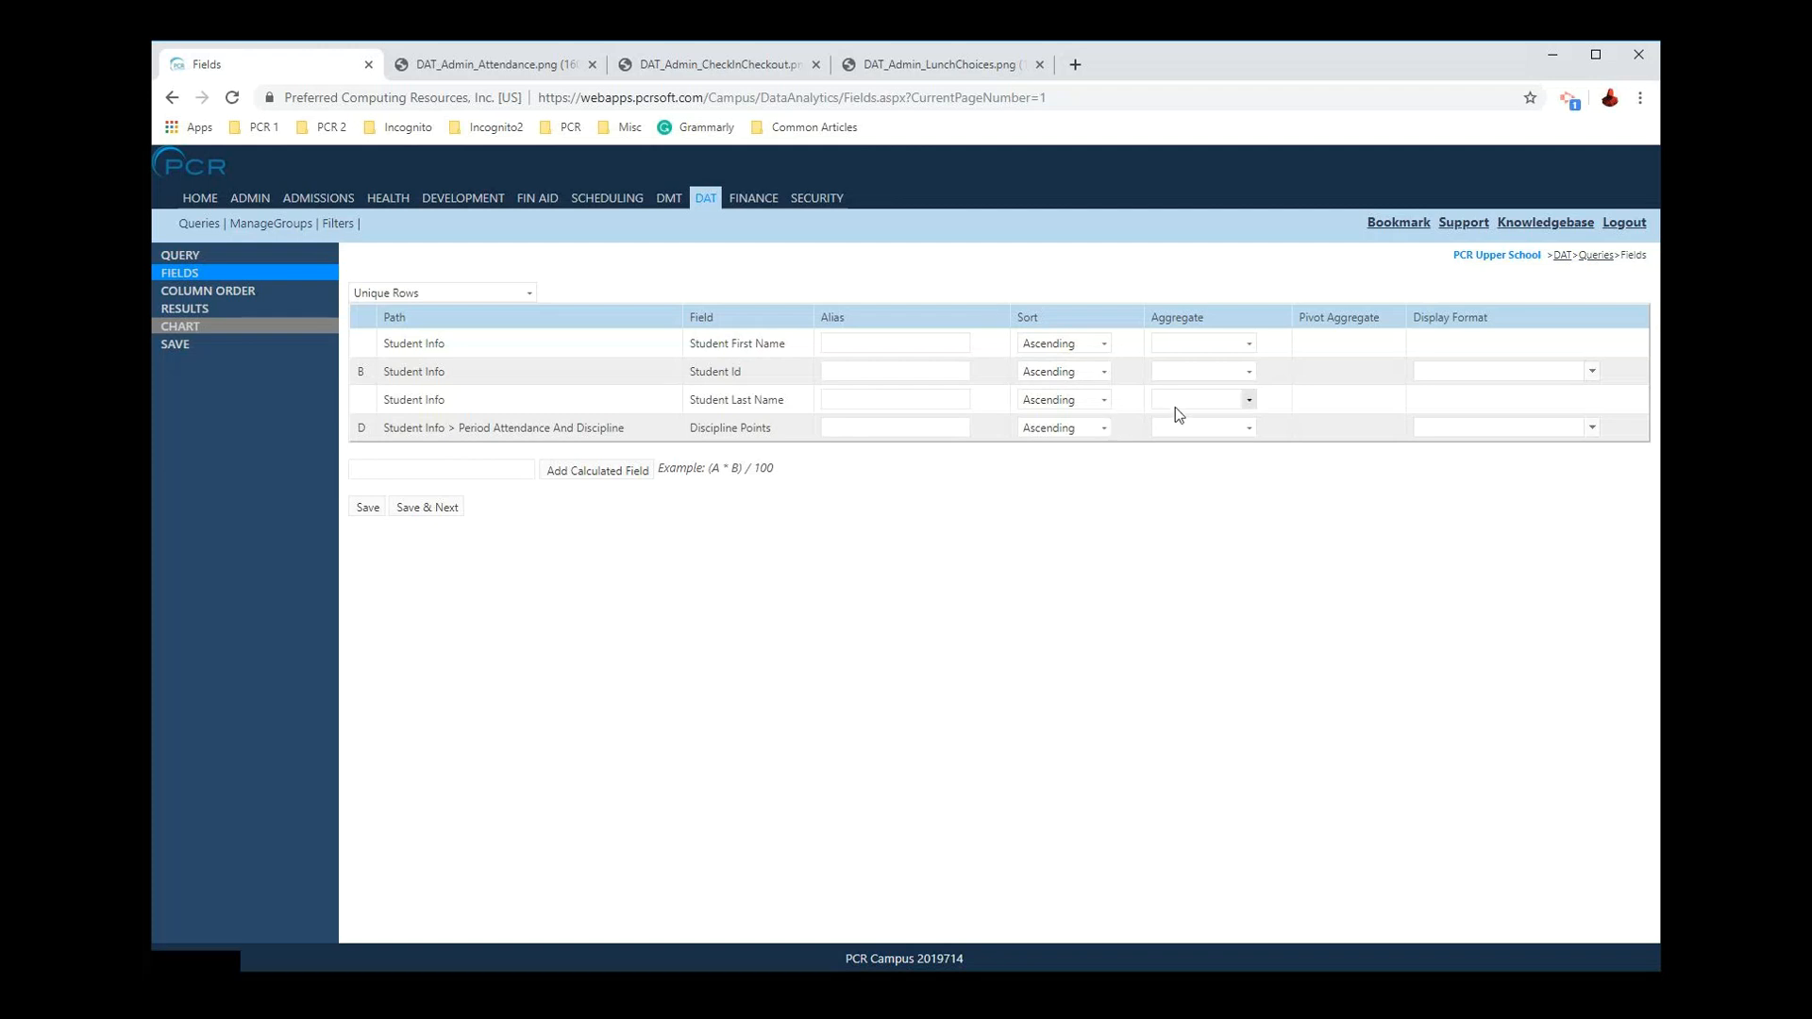
pyautogui.click(1202, 431)
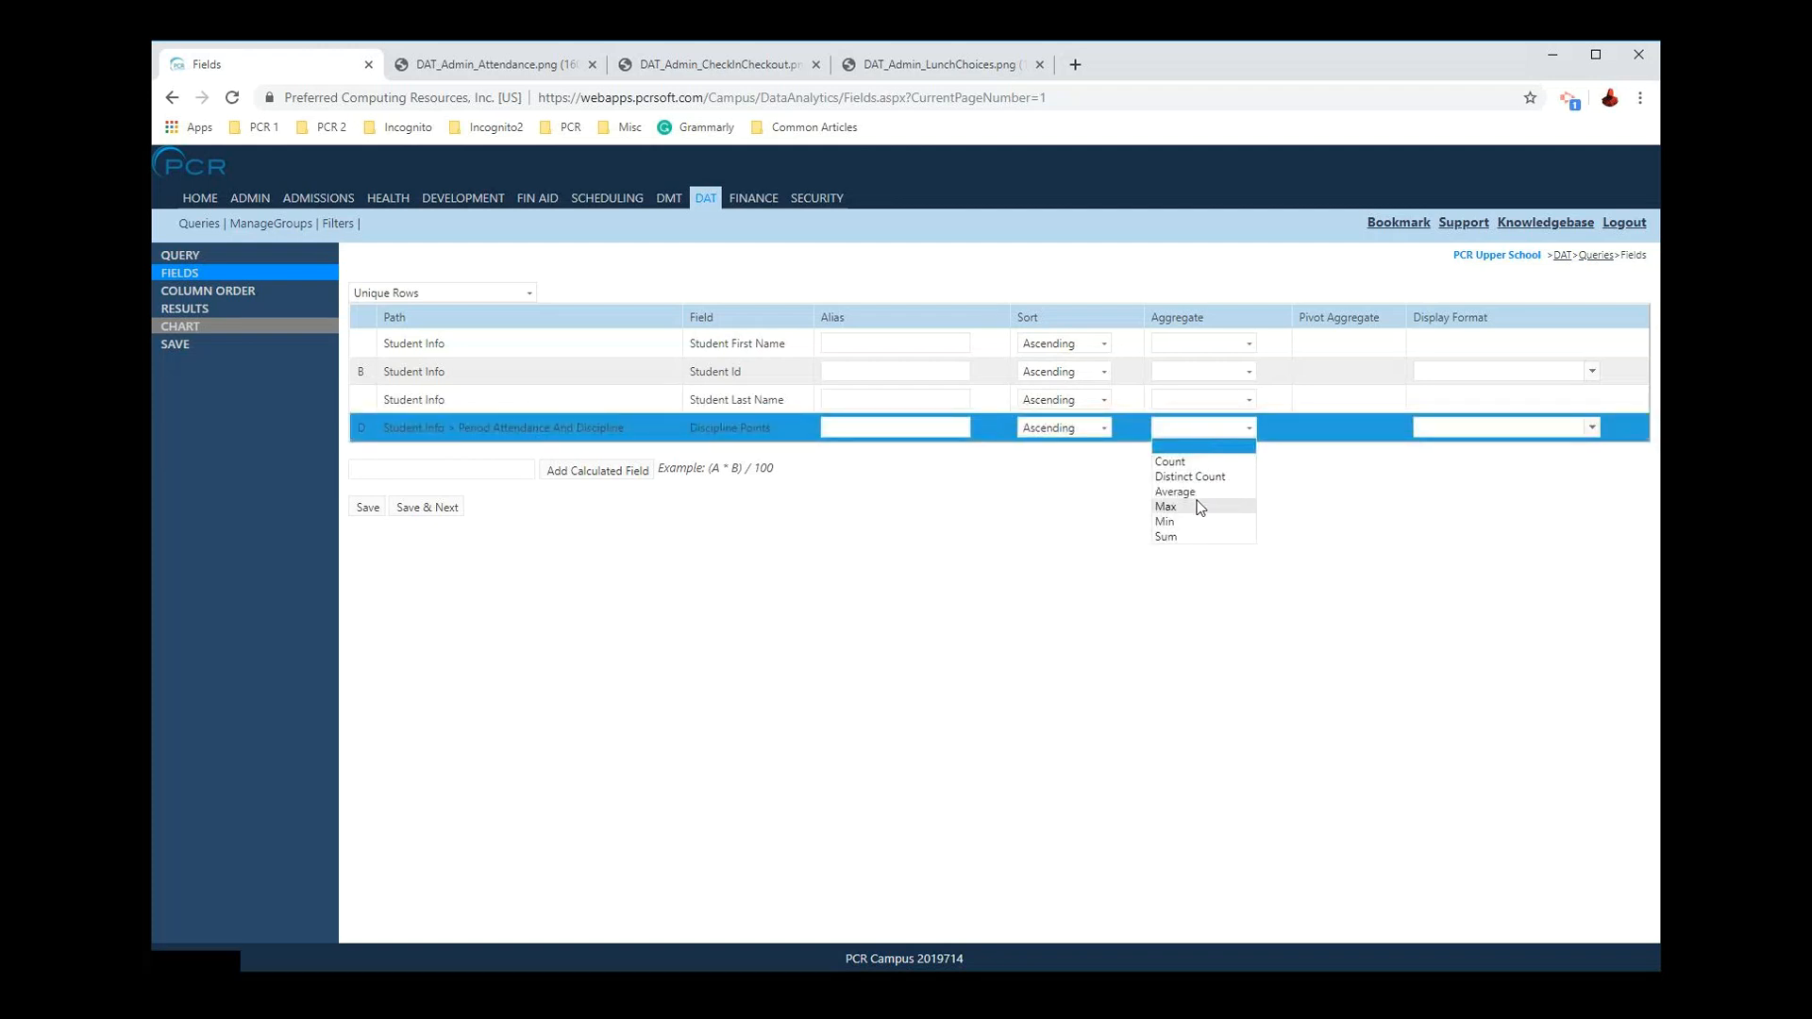
pyautogui.click(1167, 537)
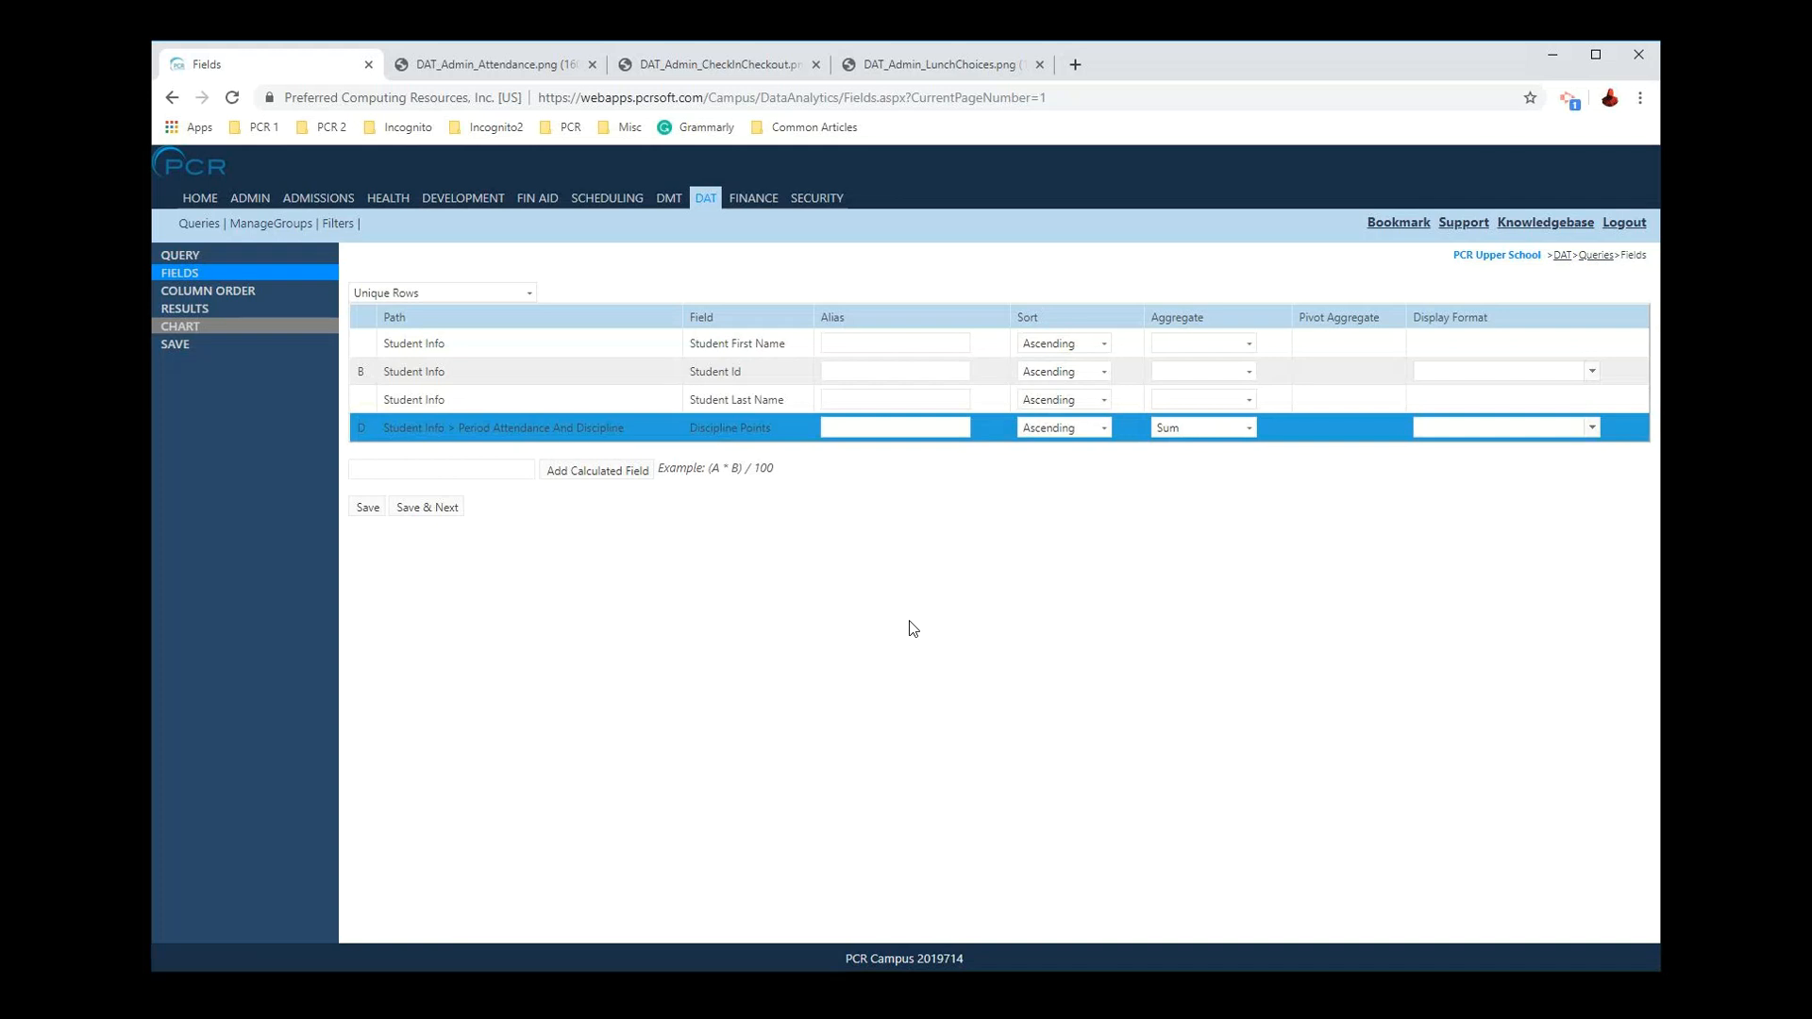
# Step: Move Discipline Points to the first row of the field list, set its sort to Descending, and save the fields
pyautogui.moveTo(481, 428); pyautogui.dragTo(466, 341)
pyautogui.click(1167, 339)
pyautogui.click(1186, 455)
pyautogui.click(1103, 344)
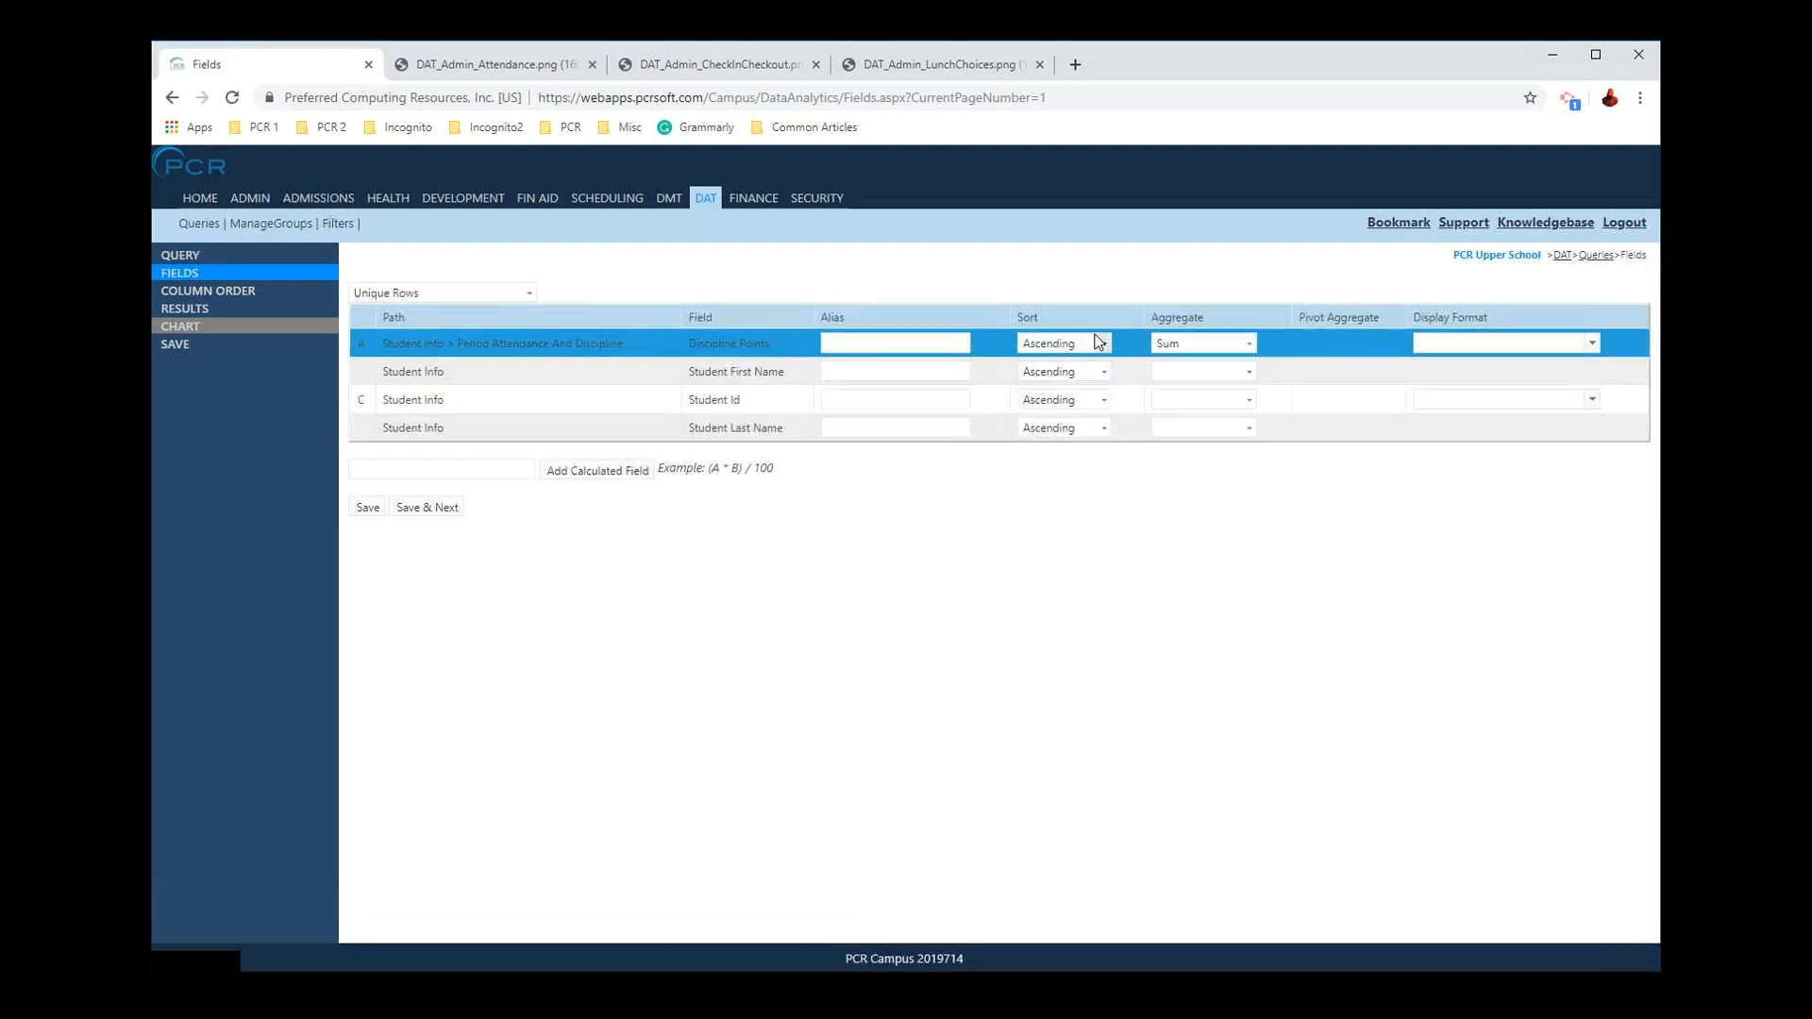
pyautogui.click(1049, 380)
pyautogui.click(435, 507)
# Step: Order the output columns as Discipline Points, Student Last Name, Student First Name, Student Id
pyautogui.moveTo(499, 365); pyautogui.dragTo(483, 303)
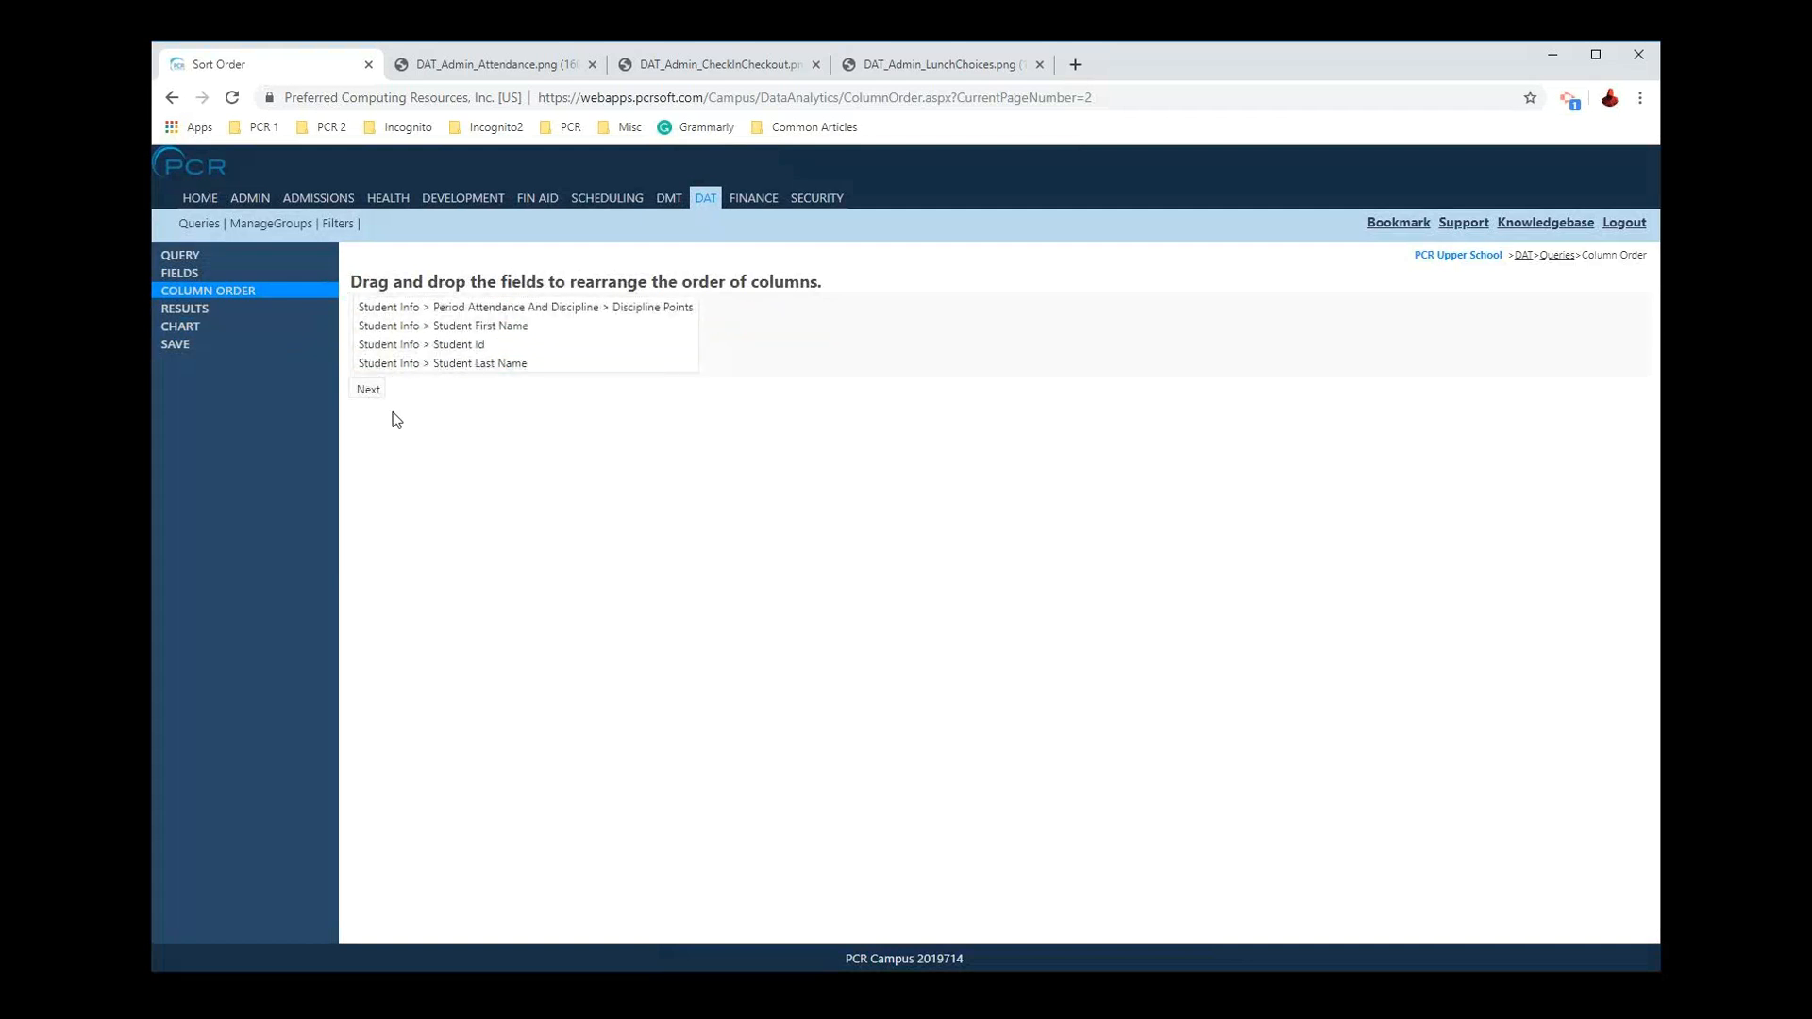
pyautogui.moveTo(492, 365); pyautogui.dragTo(480, 327)
# Step: Place Student Last Name directly below Discipline Points in the field list, save it, and run the query to show its results
pyautogui.click(244, 276)
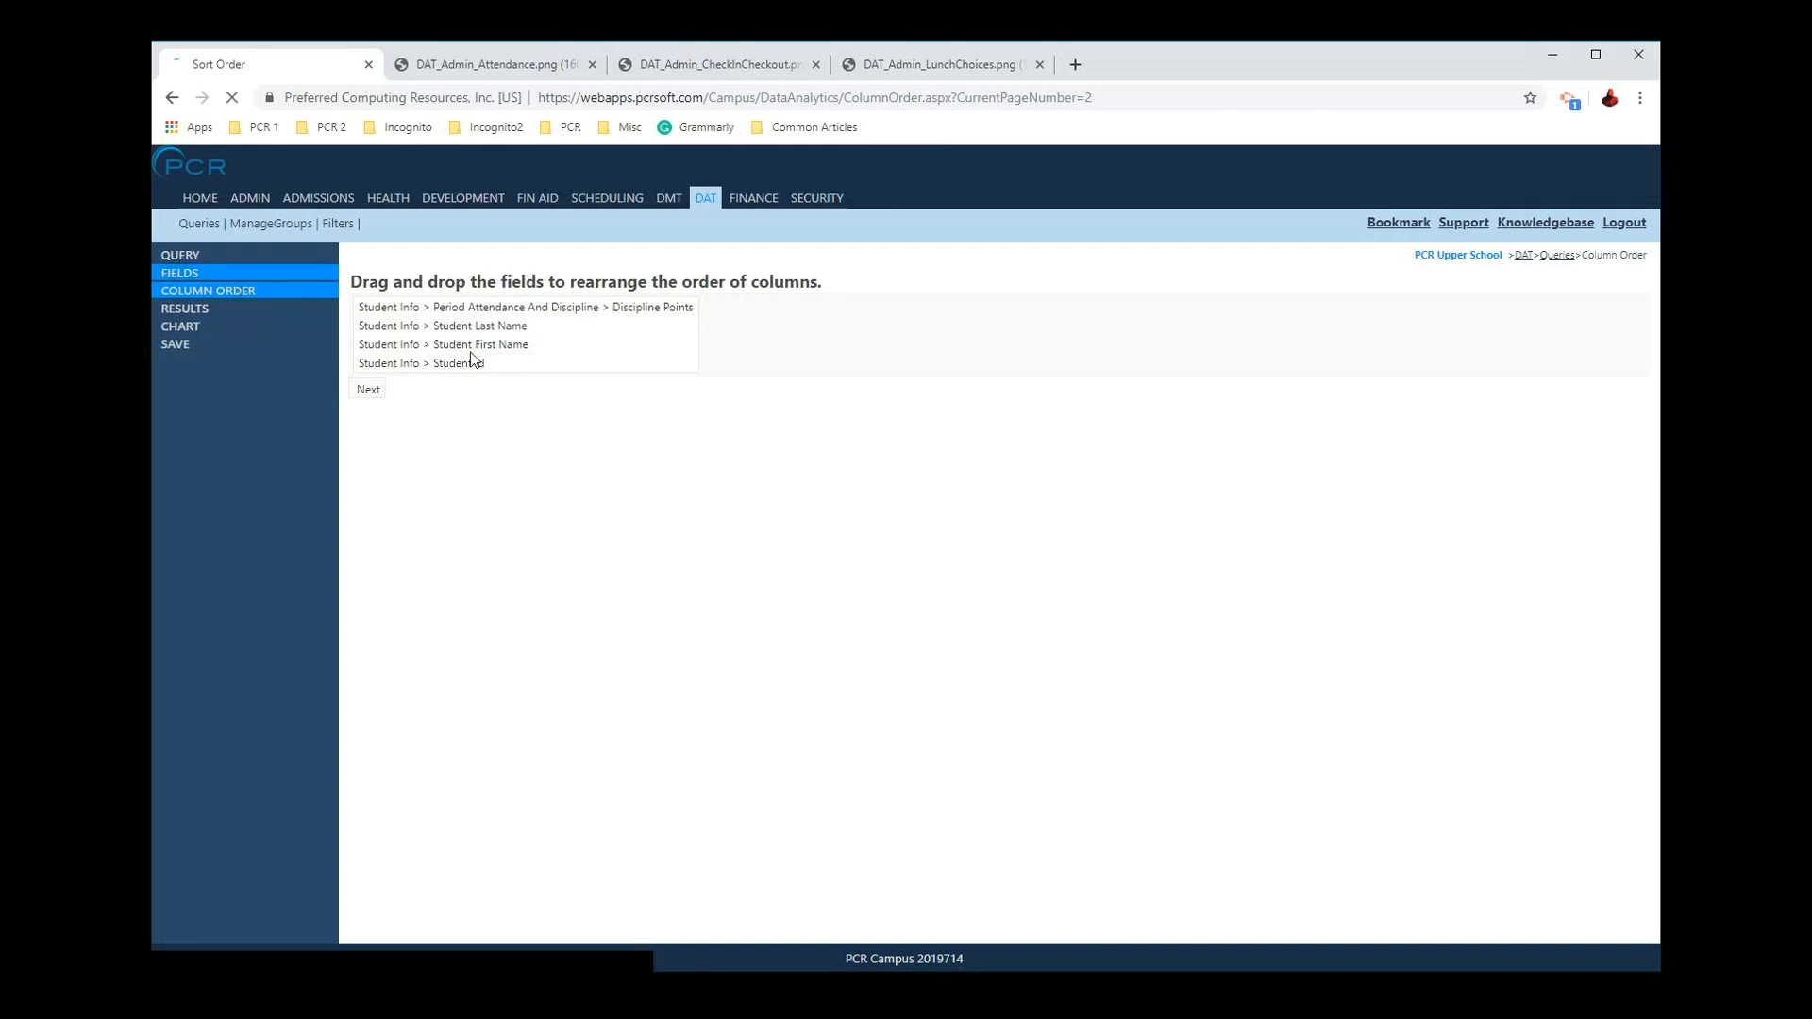
pyautogui.moveTo(690, 432); pyautogui.dragTo(691, 371)
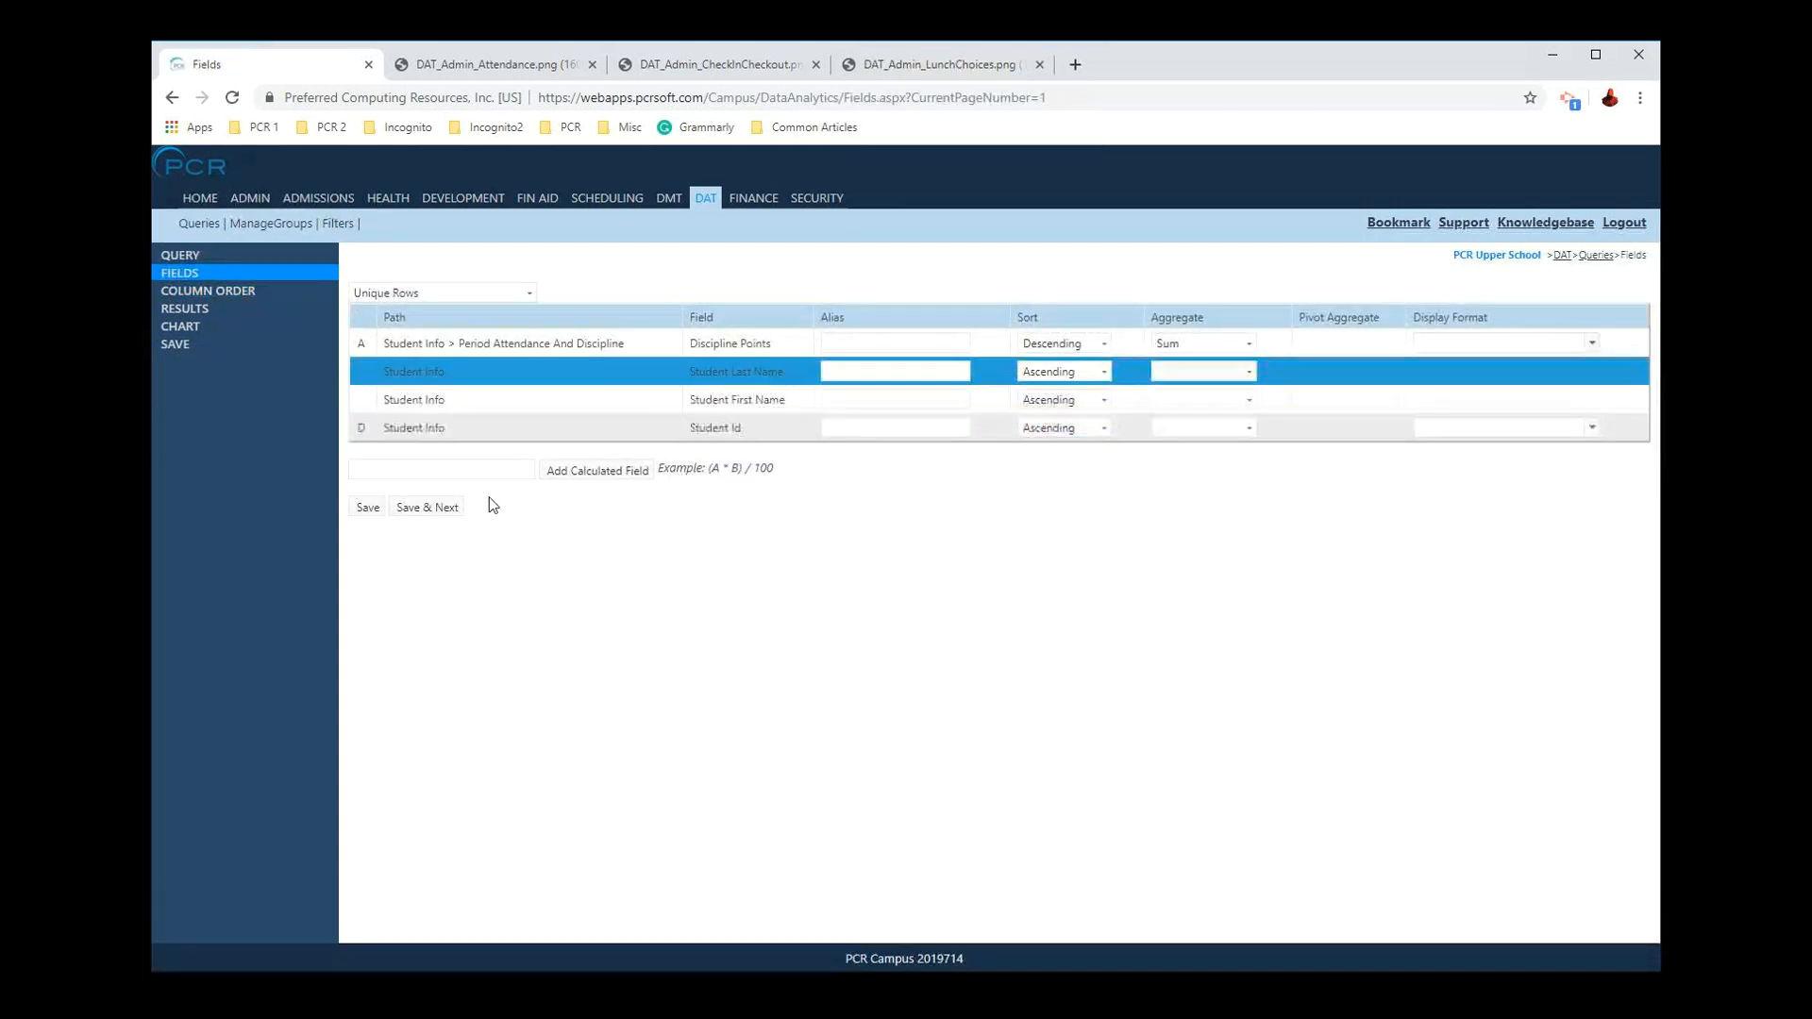
pyautogui.click(454, 509)
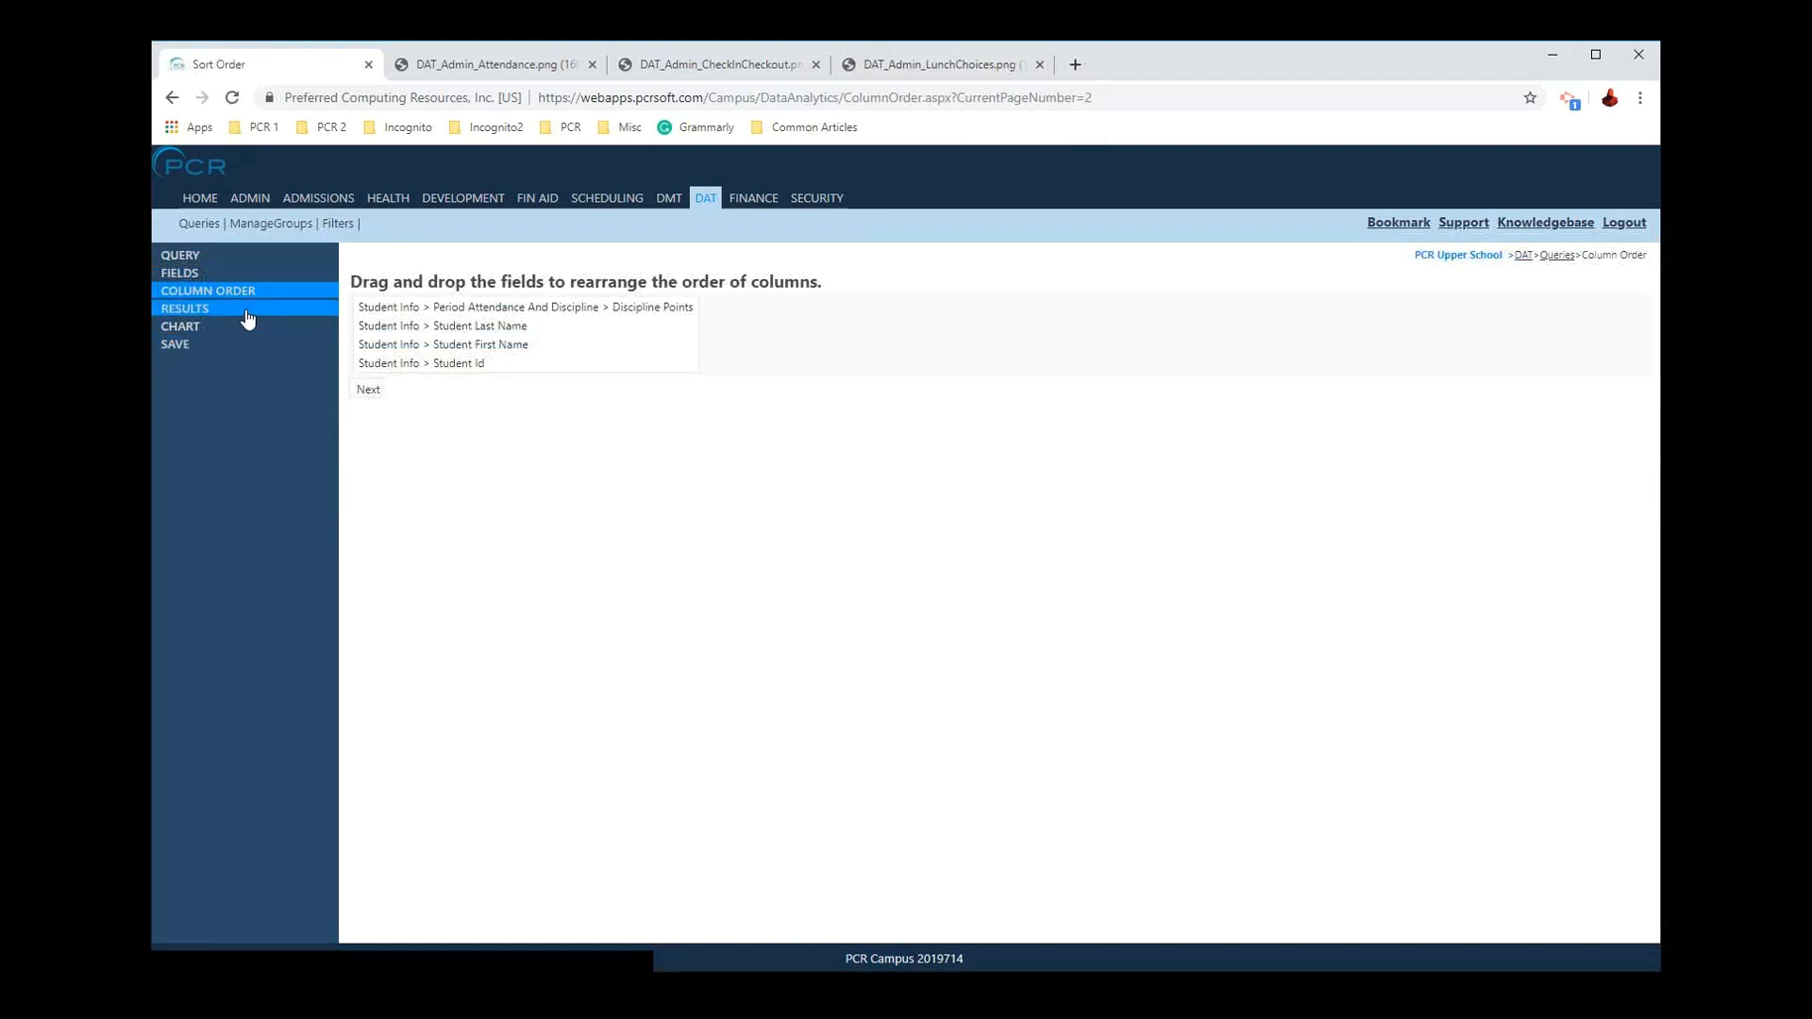
pyautogui.click(253, 317)
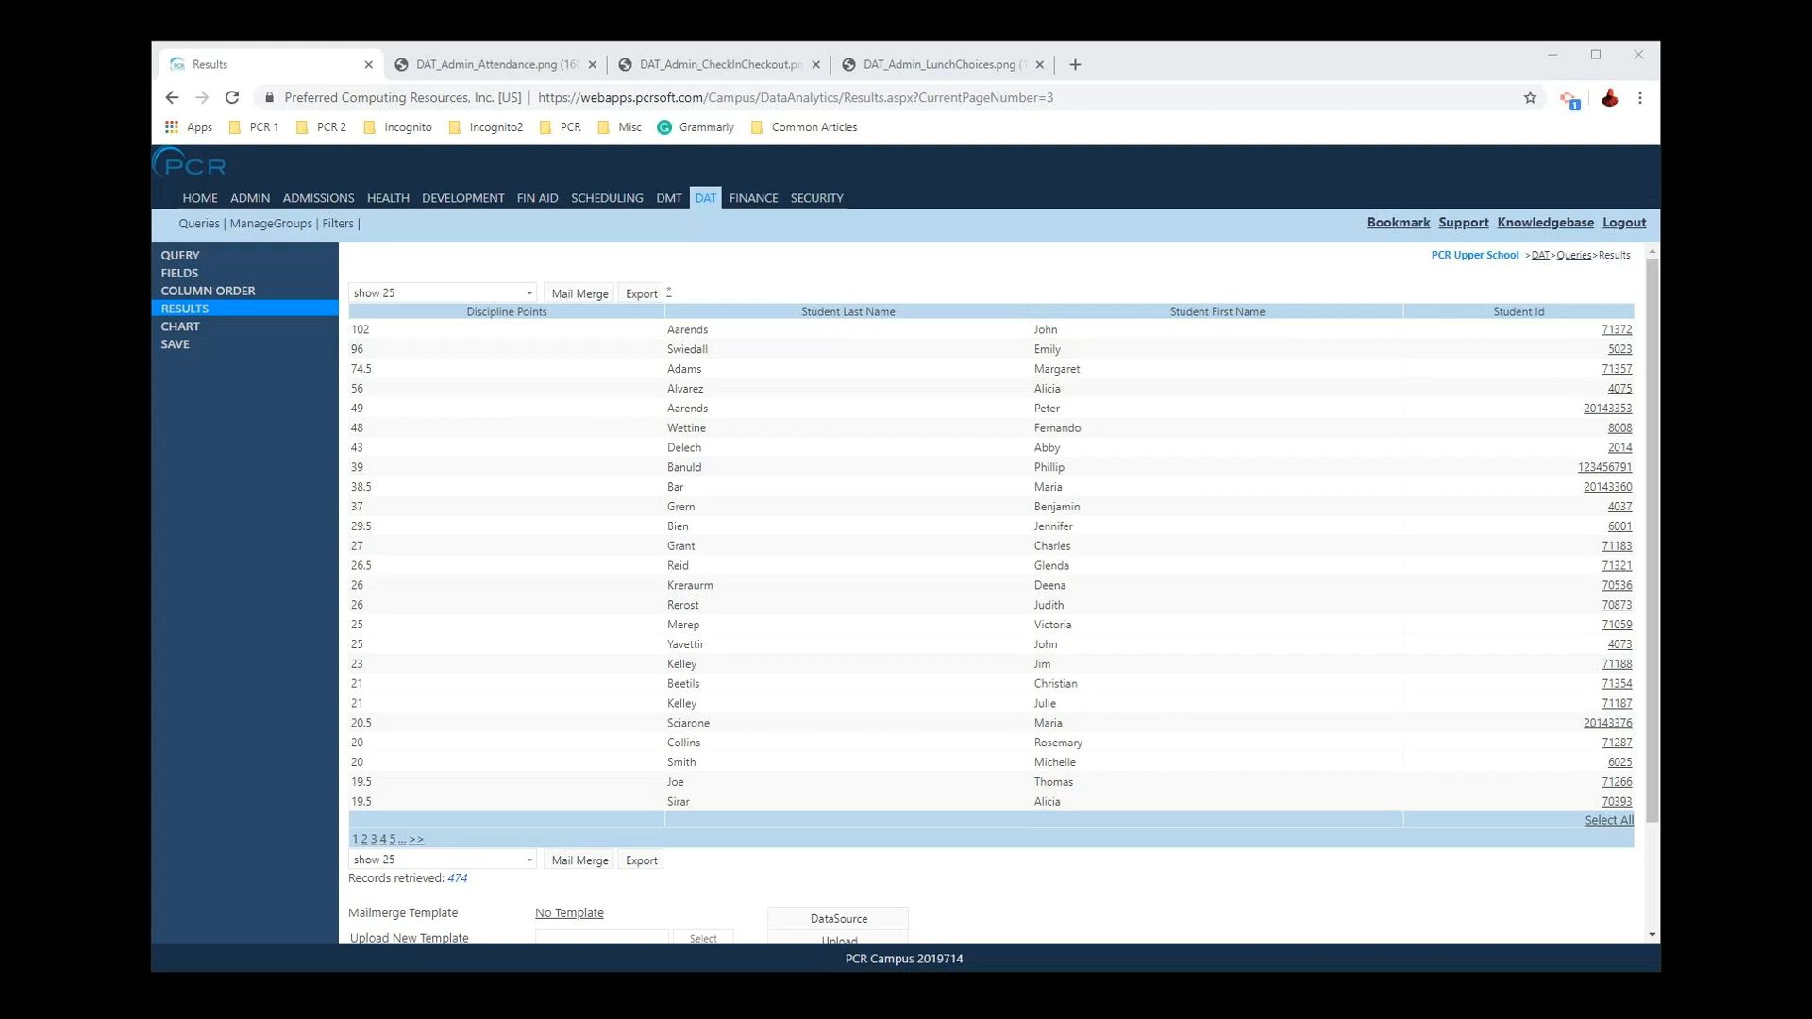
# Step: Read the Student's Status advice in the knowledge base article "DAT Query and DAT Filter Common Mistakes", and close the article
pyautogui.click(187, 256)
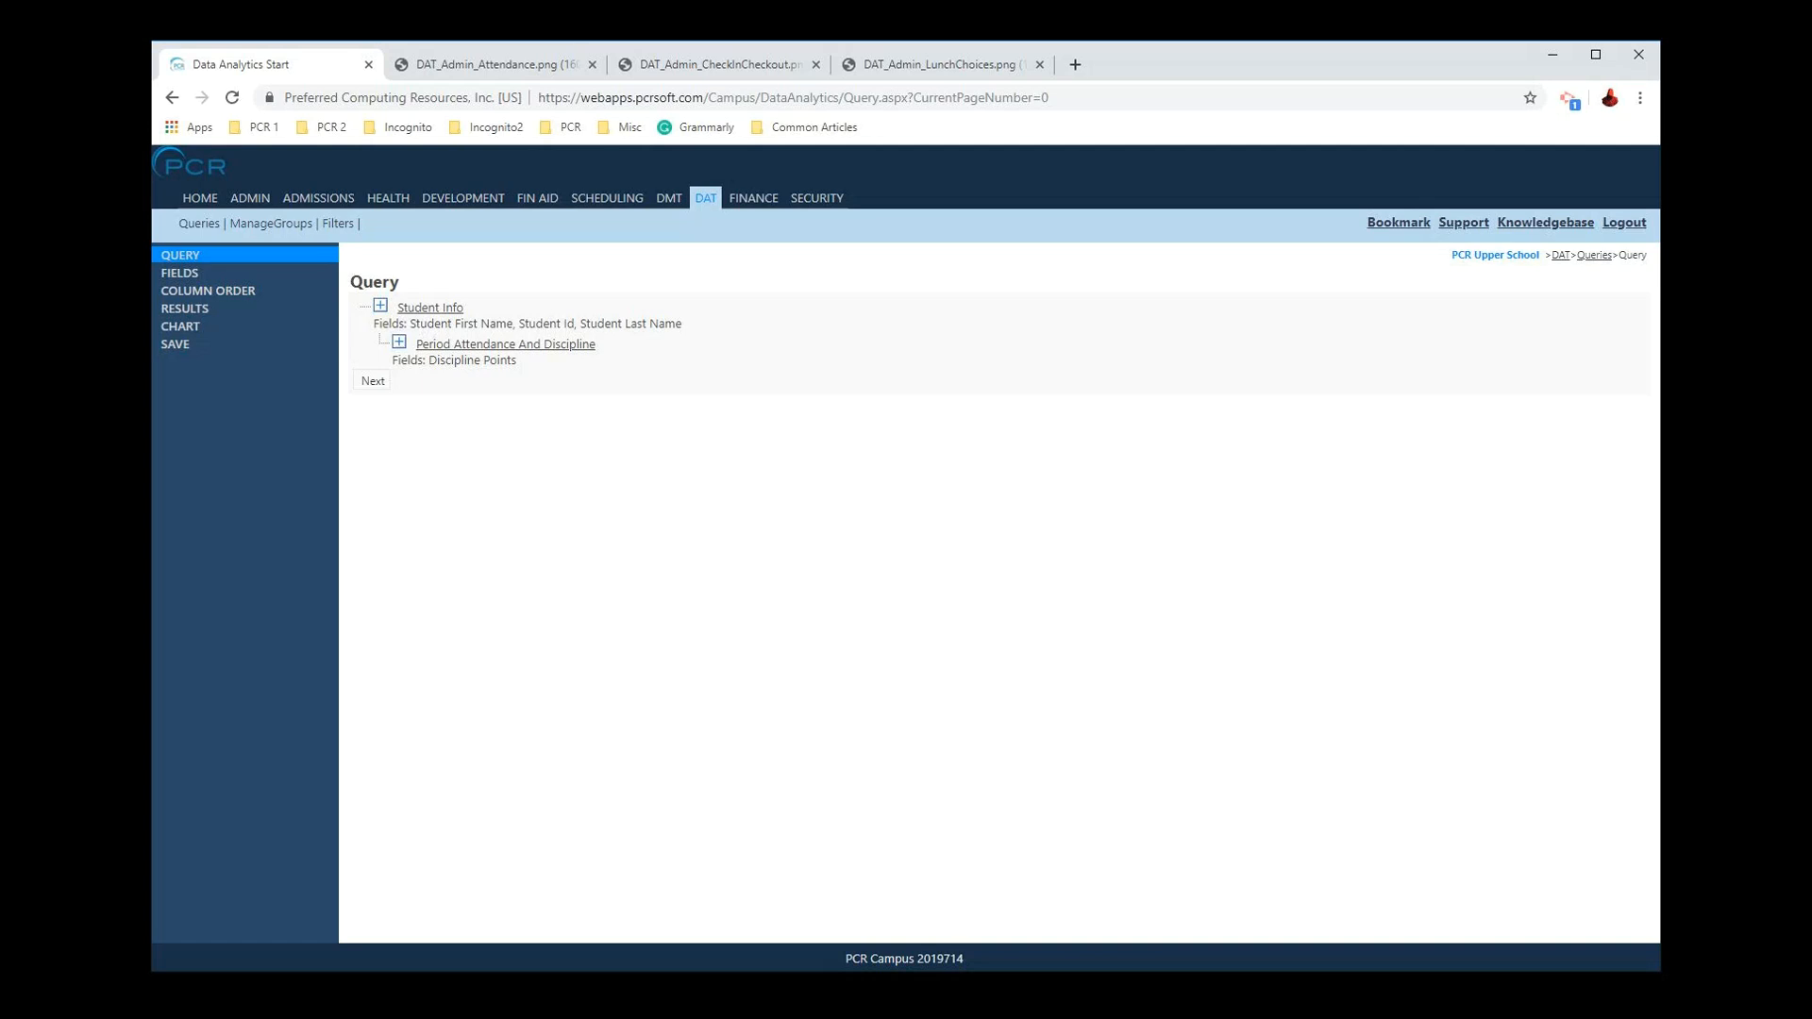
pyautogui.moveTo(663, 330); pyautogui.dragTo(540, 70)
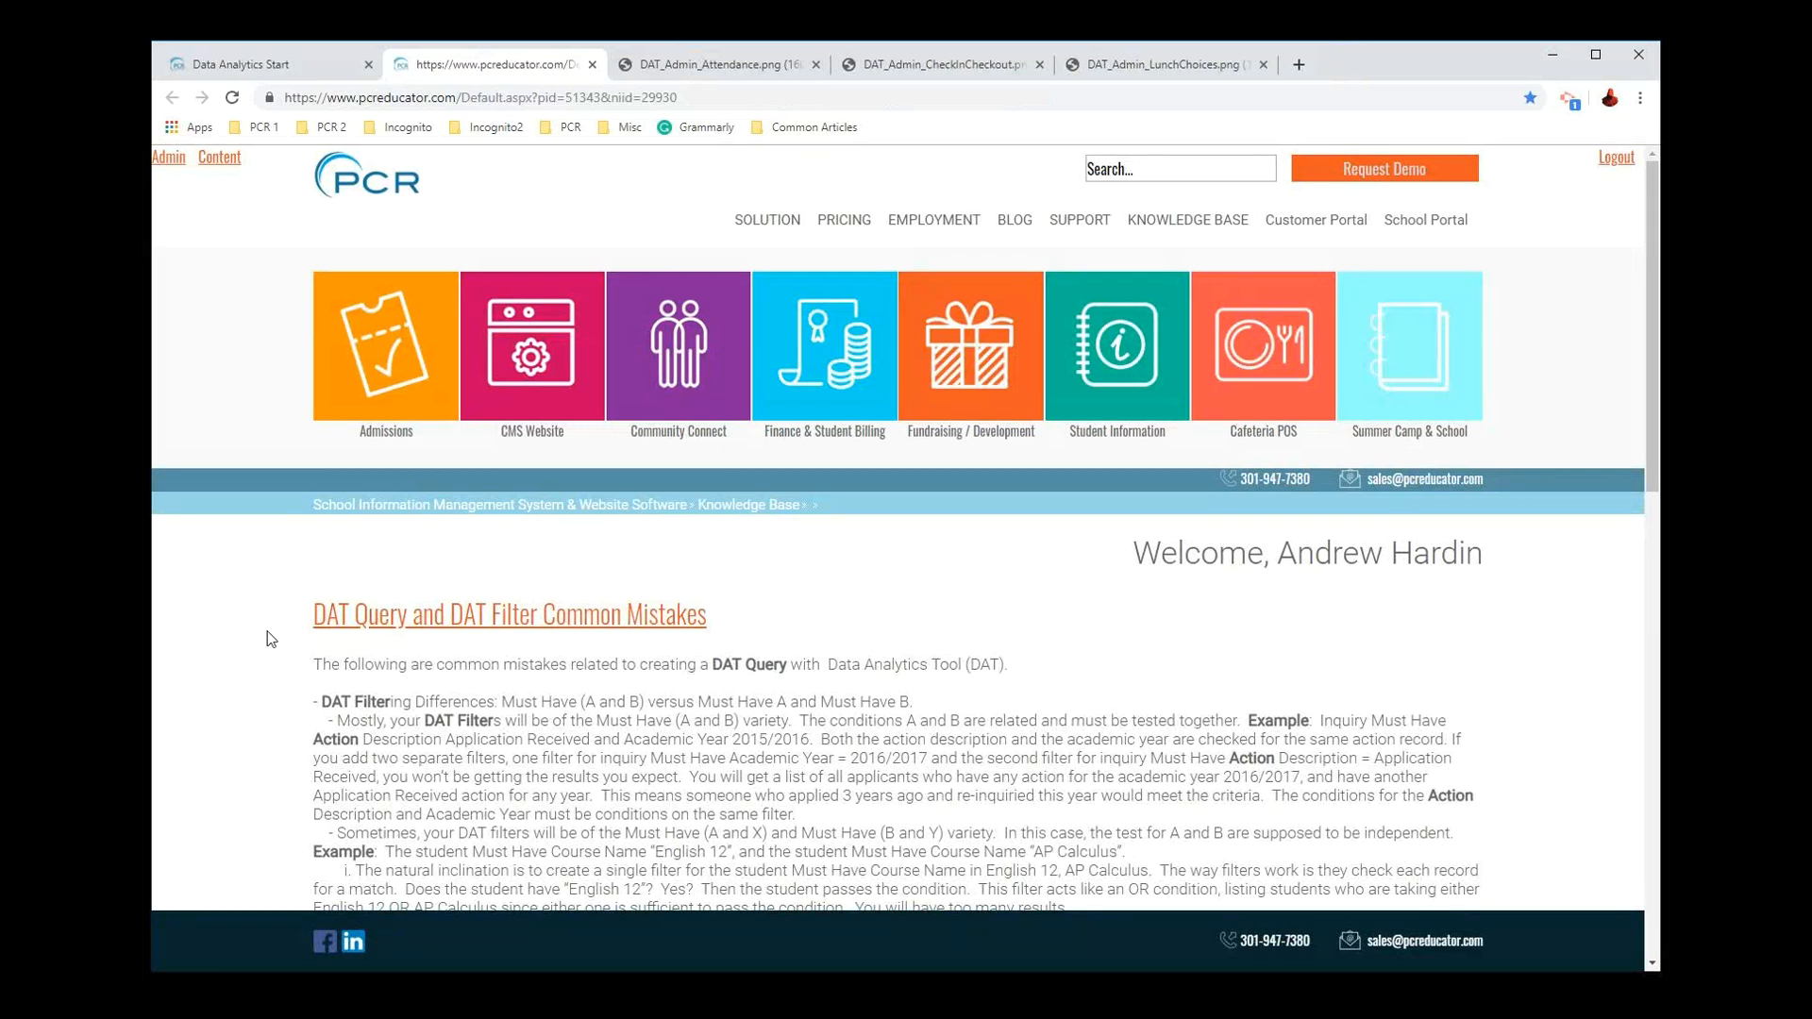
pyautogui.scroll(-2, 682, 649)
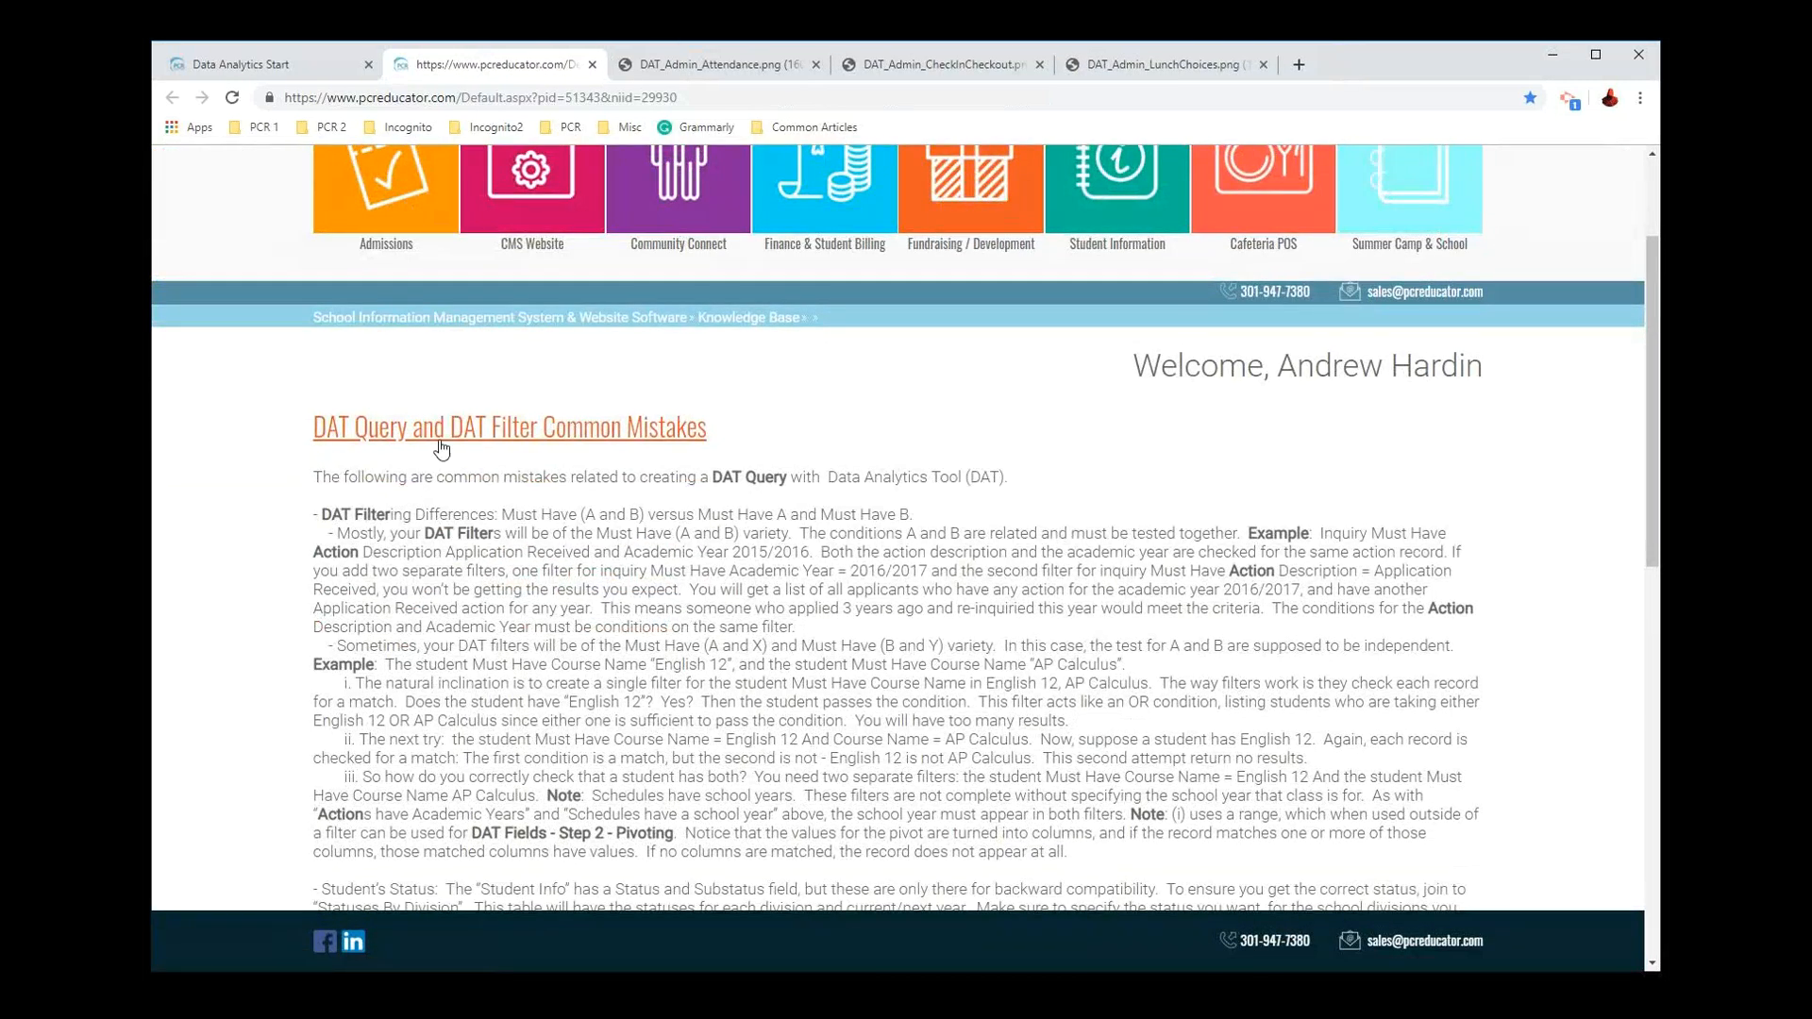
pyautogui.scroll(-3, 729, 698)
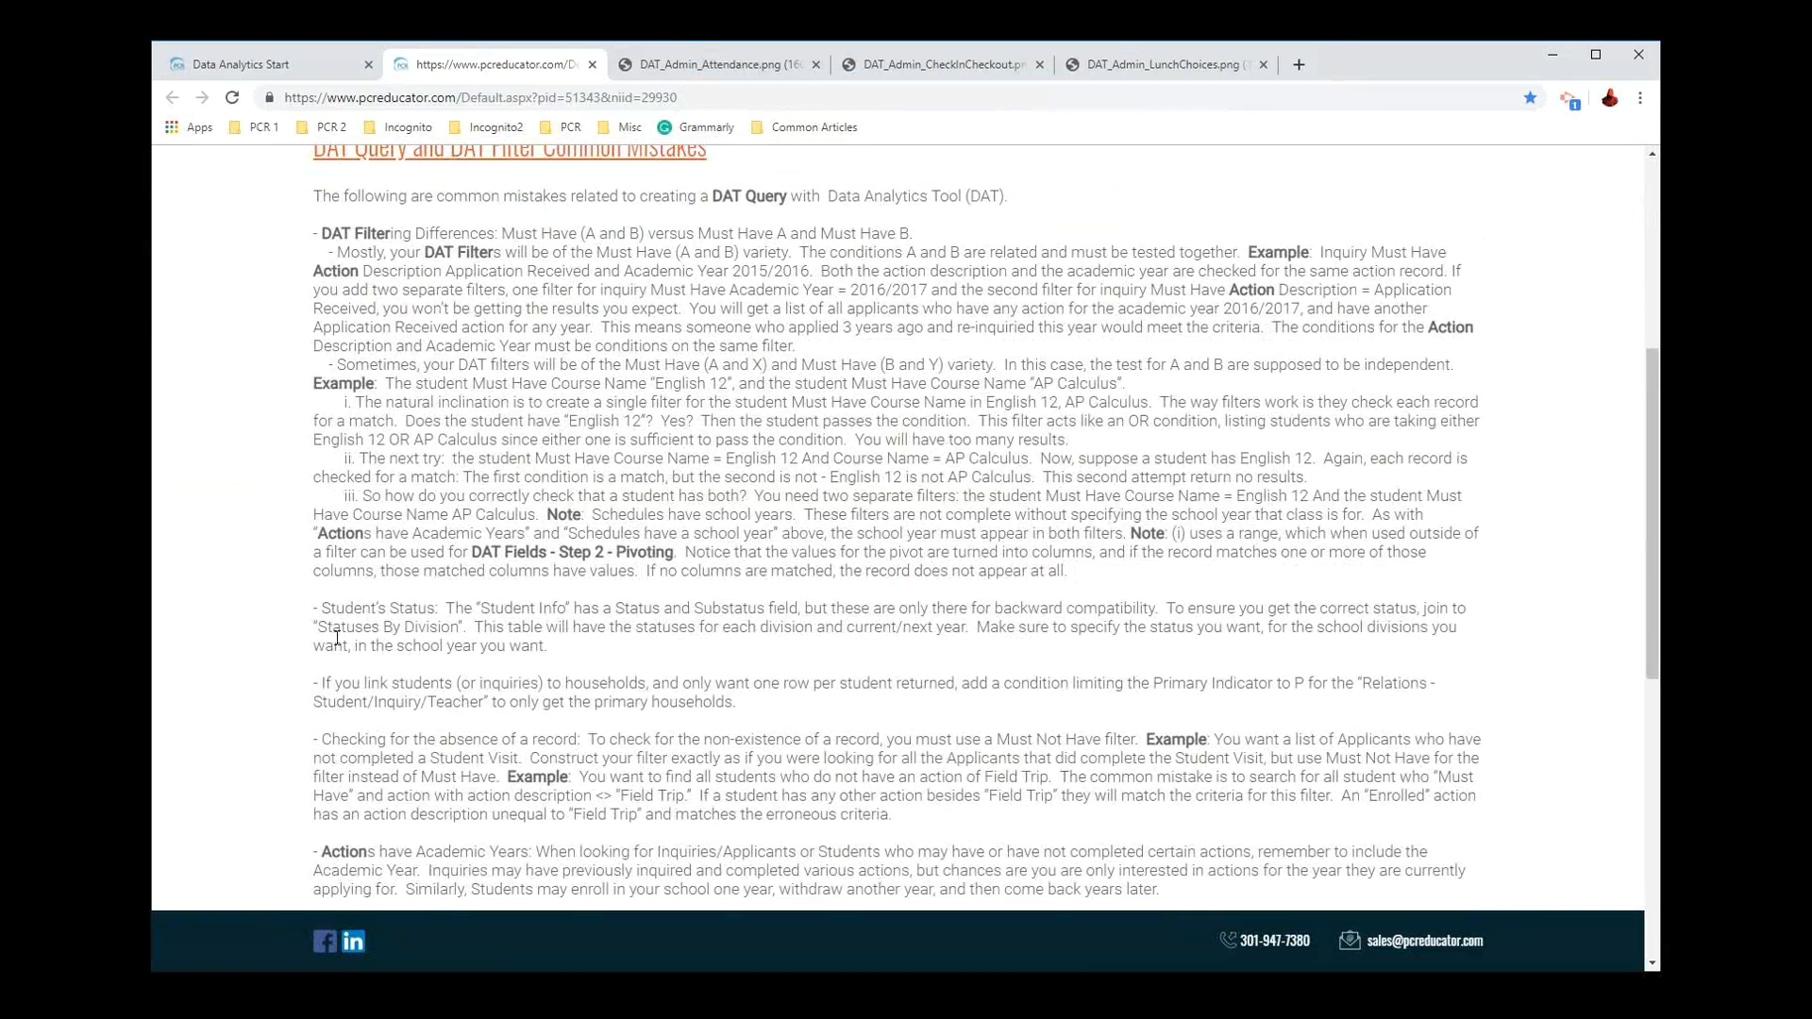
pyautogui.scroll(-1, 377, 698)
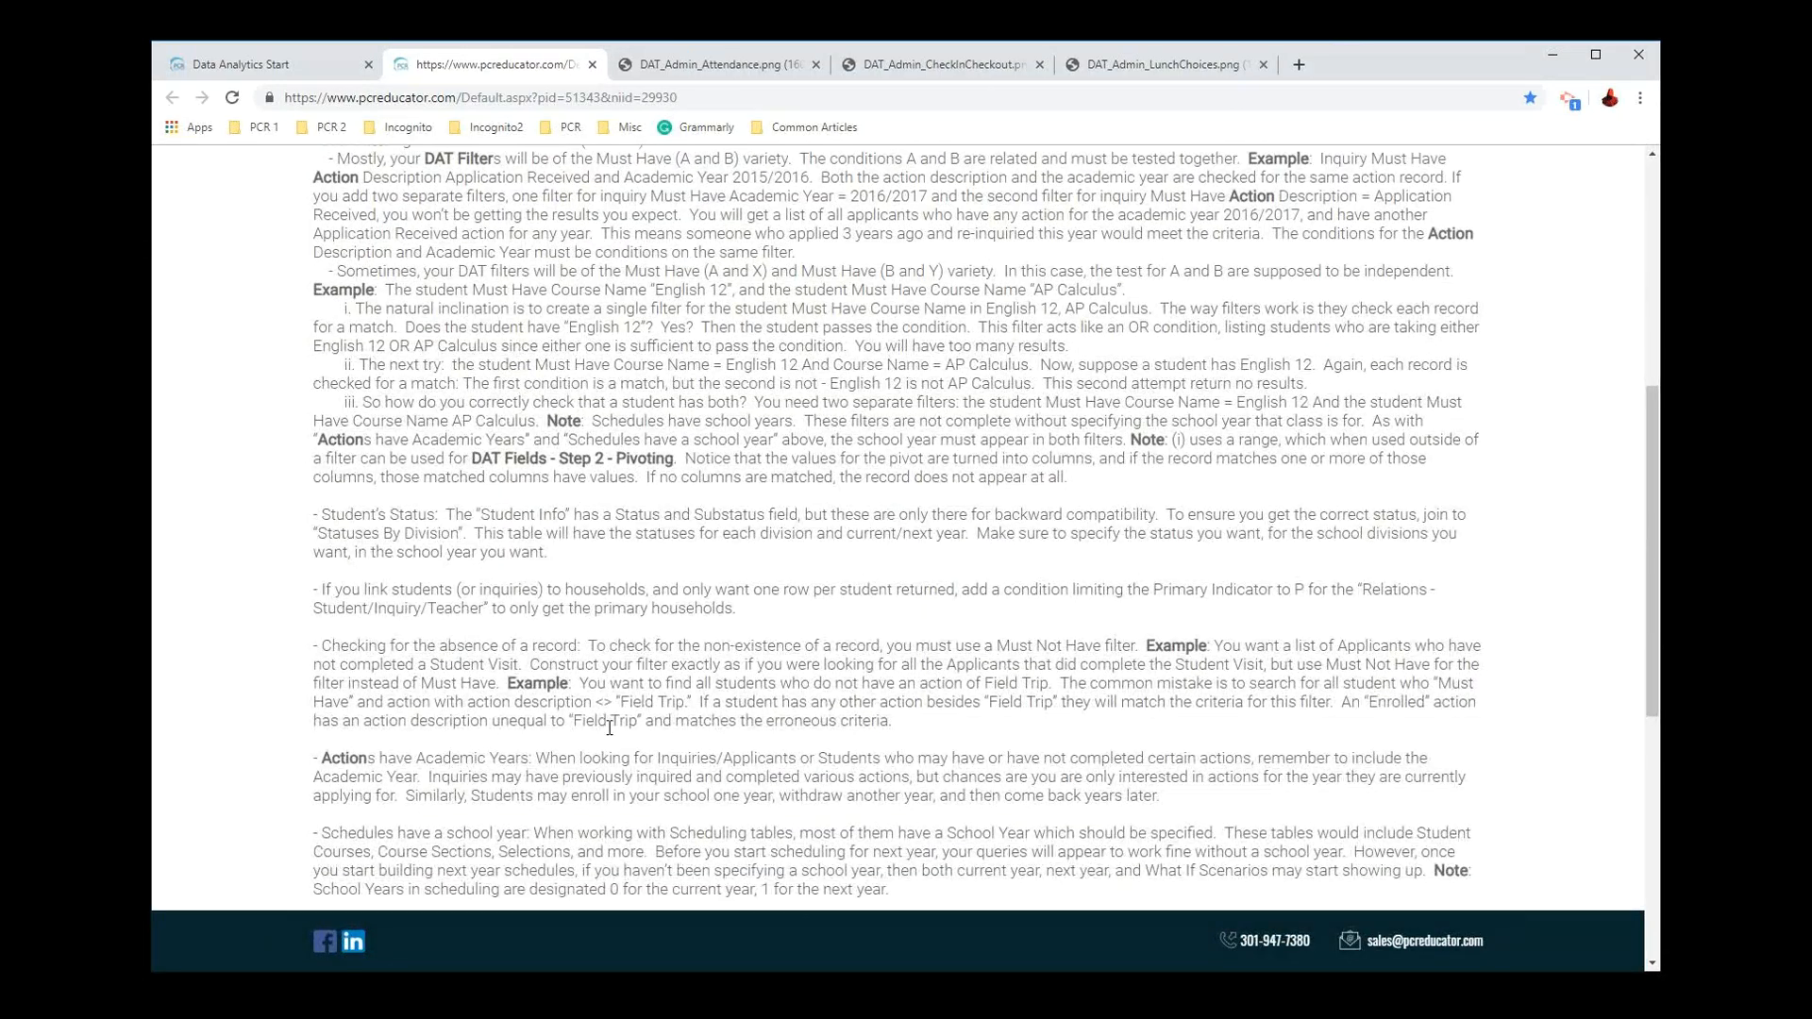
pyautogui.scroll(1, 609, 722)
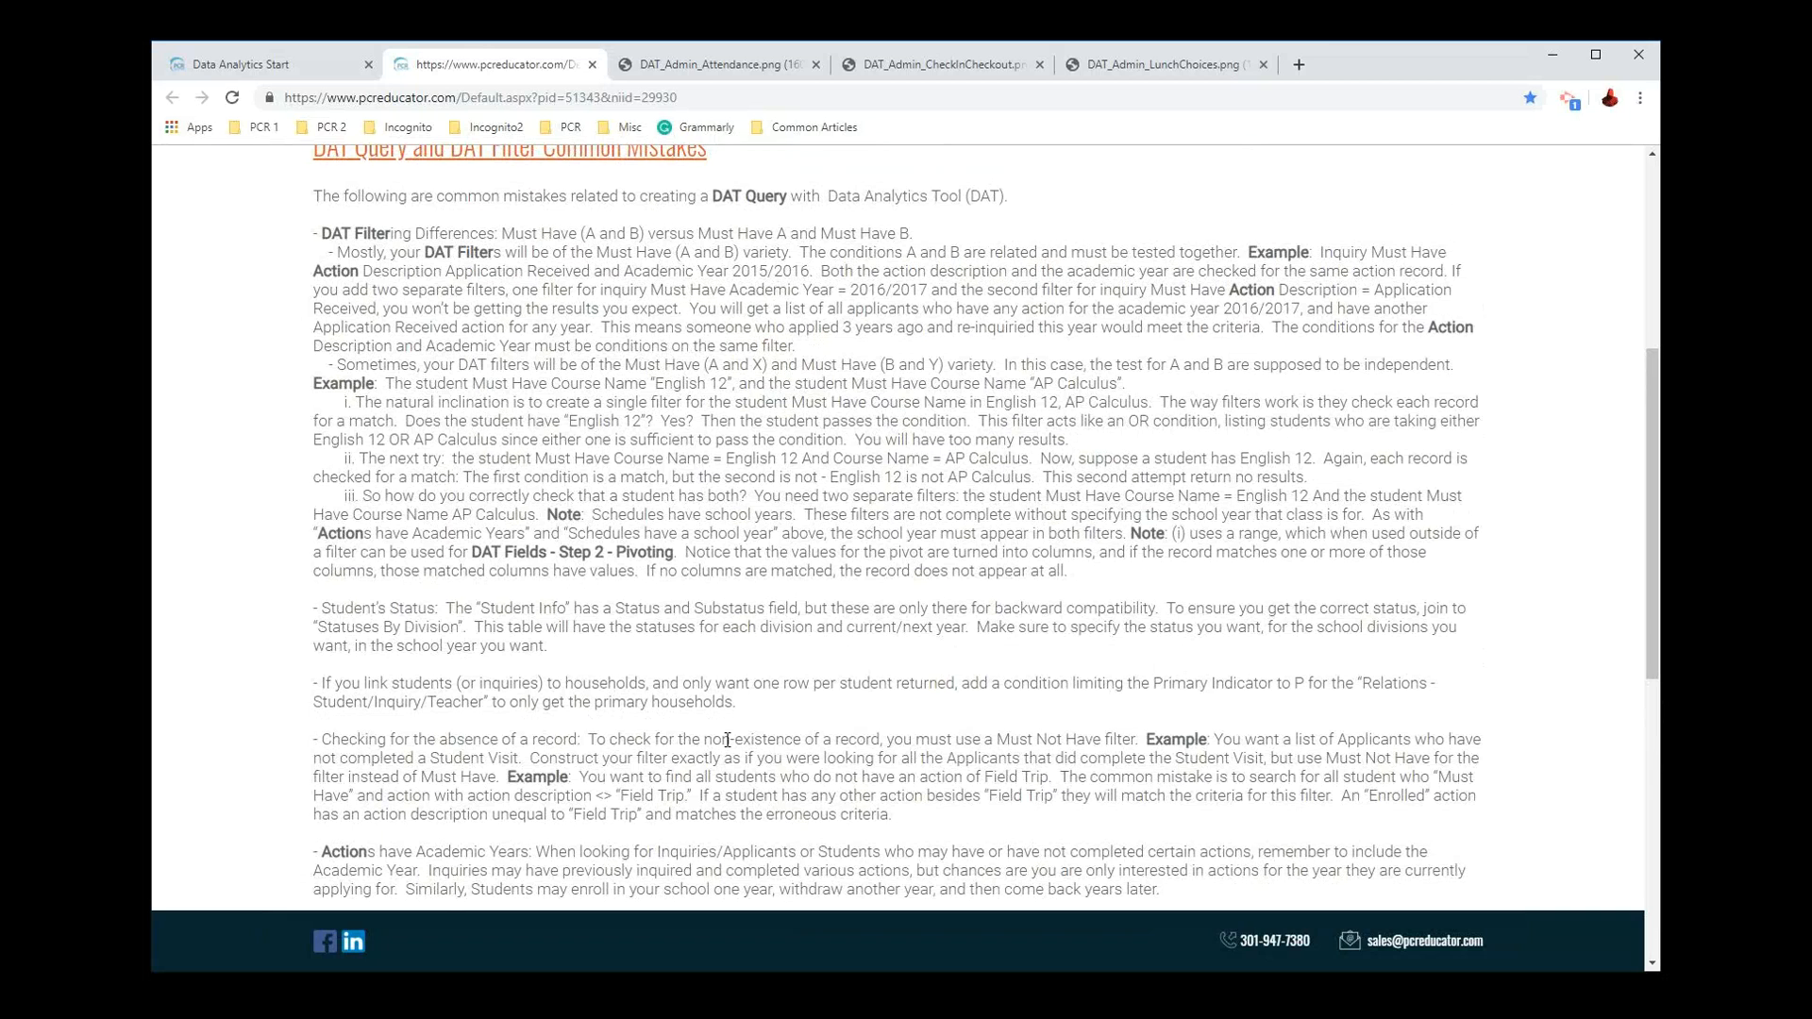
pyautogui.scroll(-1, 721, 757)
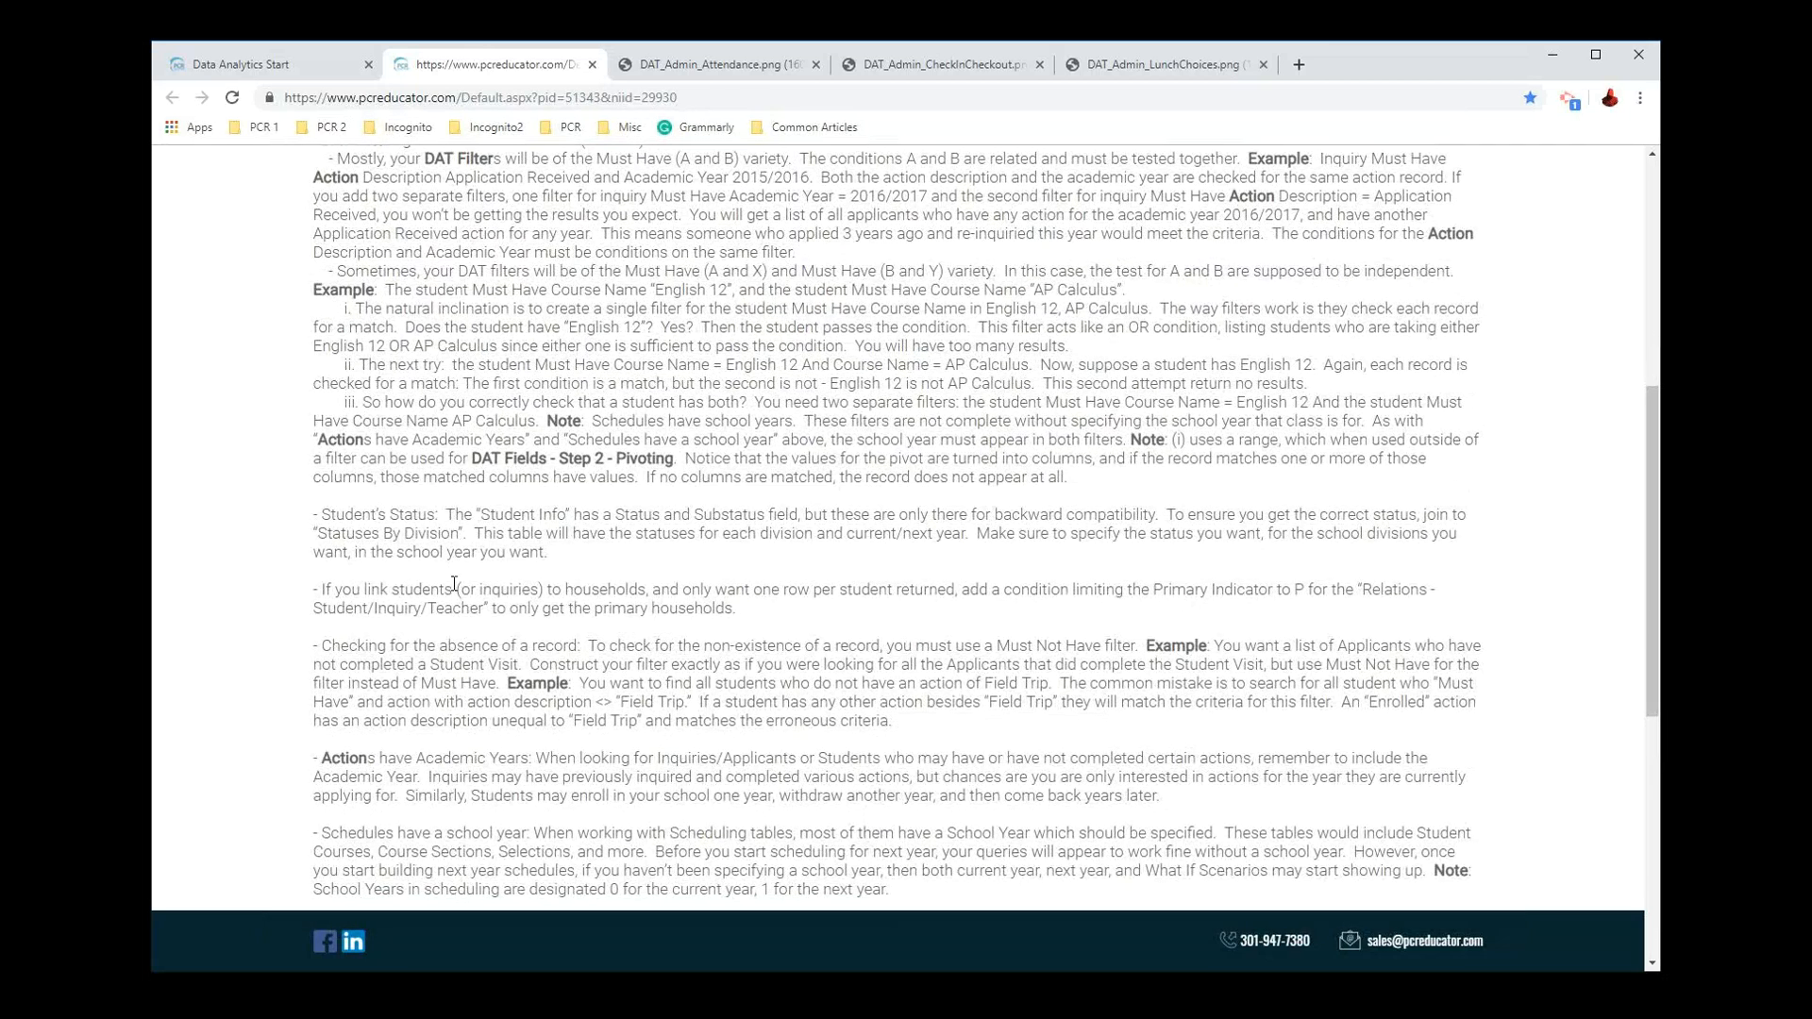
pyautogui.moveTo(318, 516); pyautogui.dragTo(574, 544)
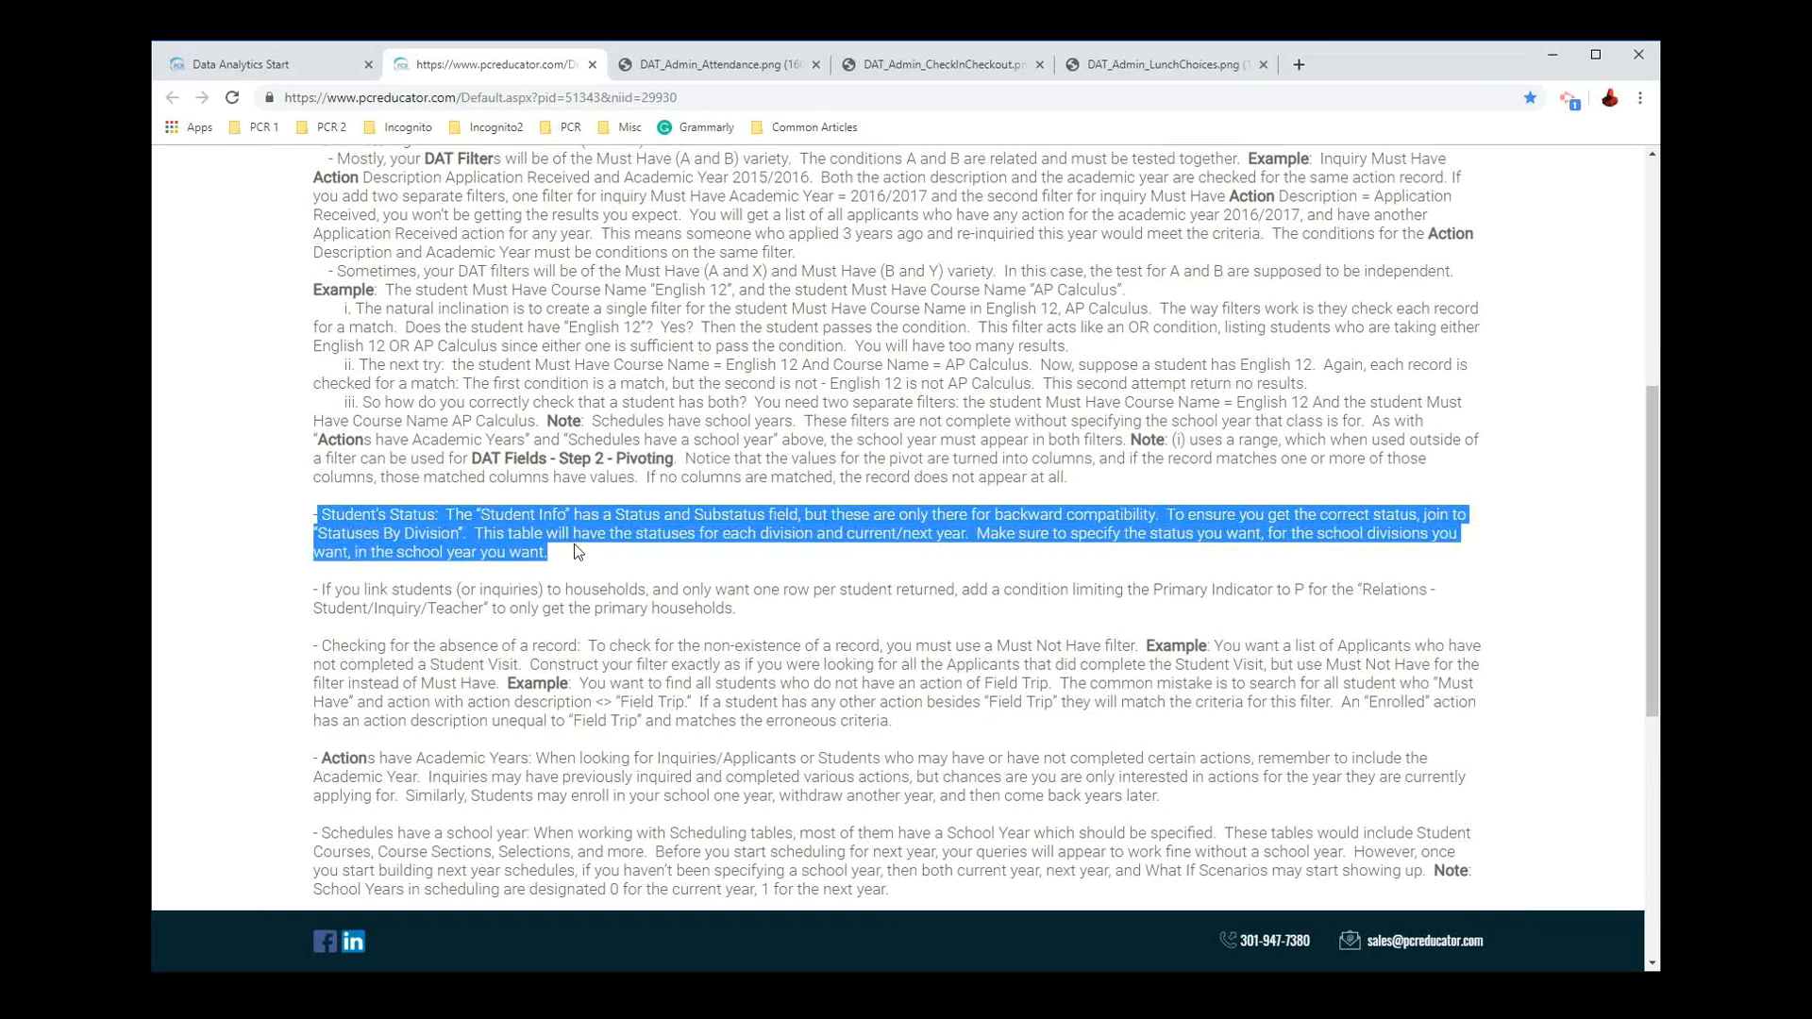
pyautogui.click(573, 544)
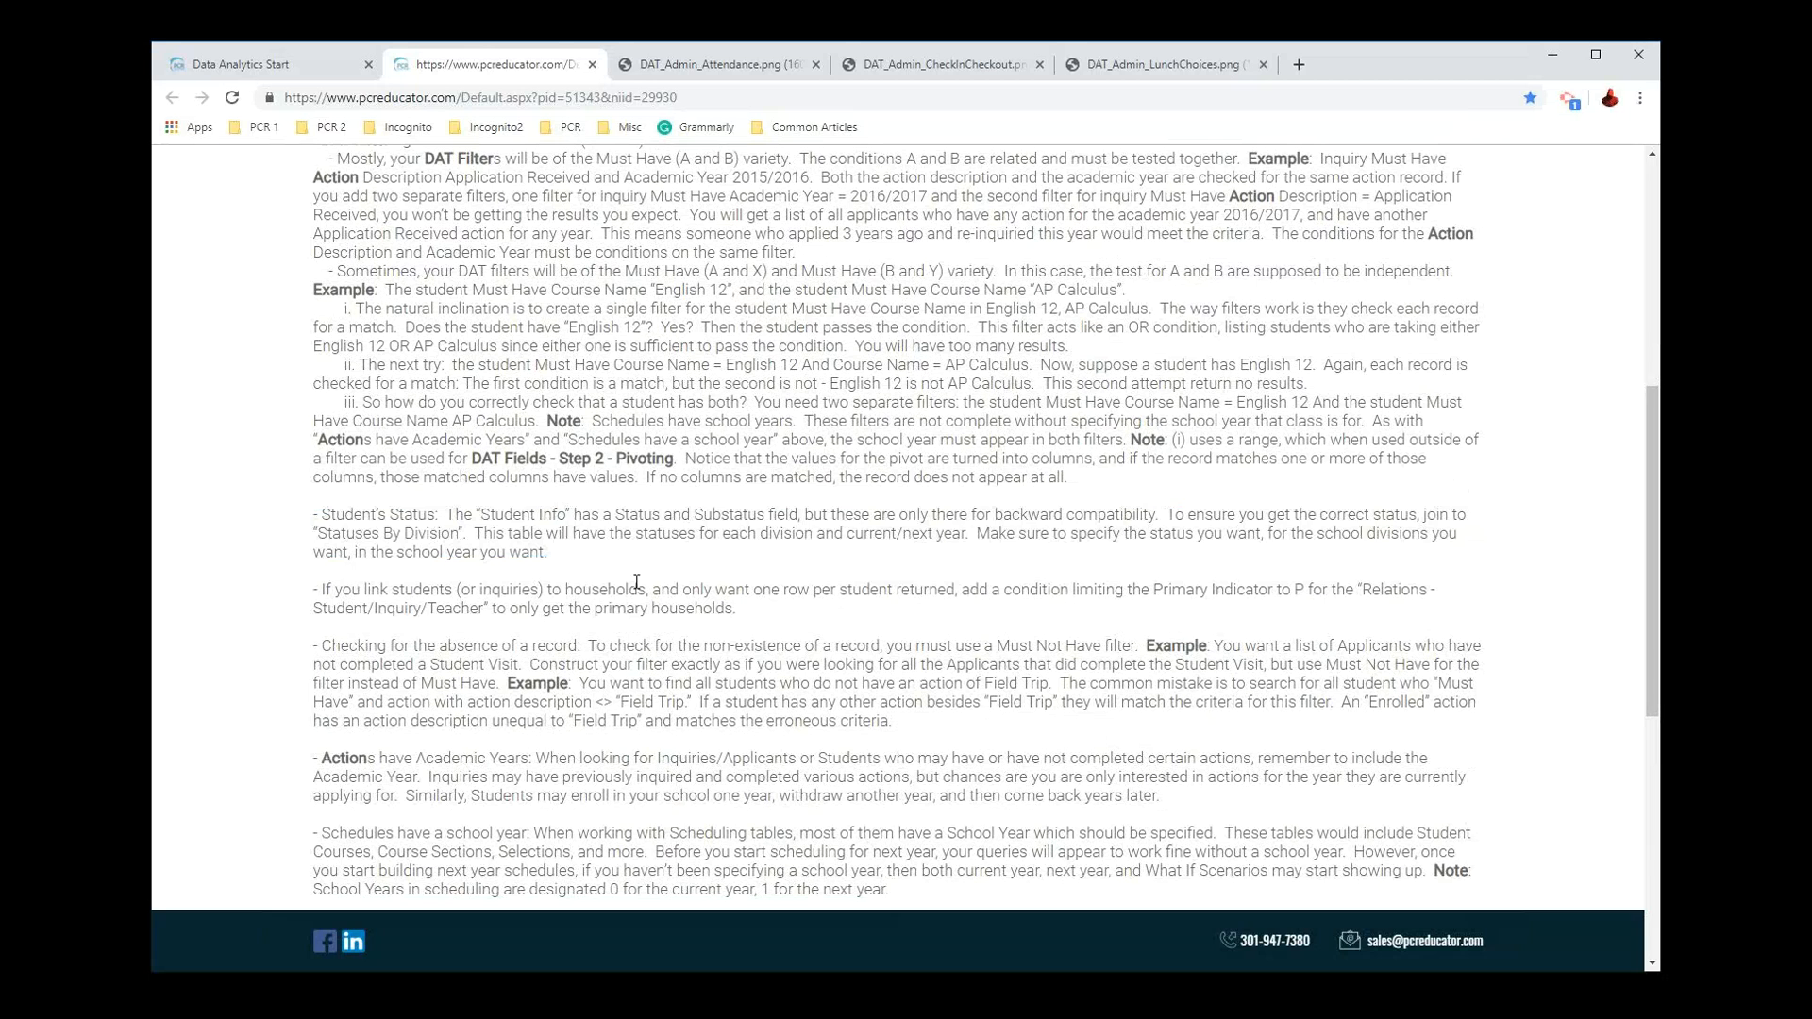
pyautogui.moveTo(328, 534); pyautogui.dragTo(462, 534)
pyautogui.click(736, 512)
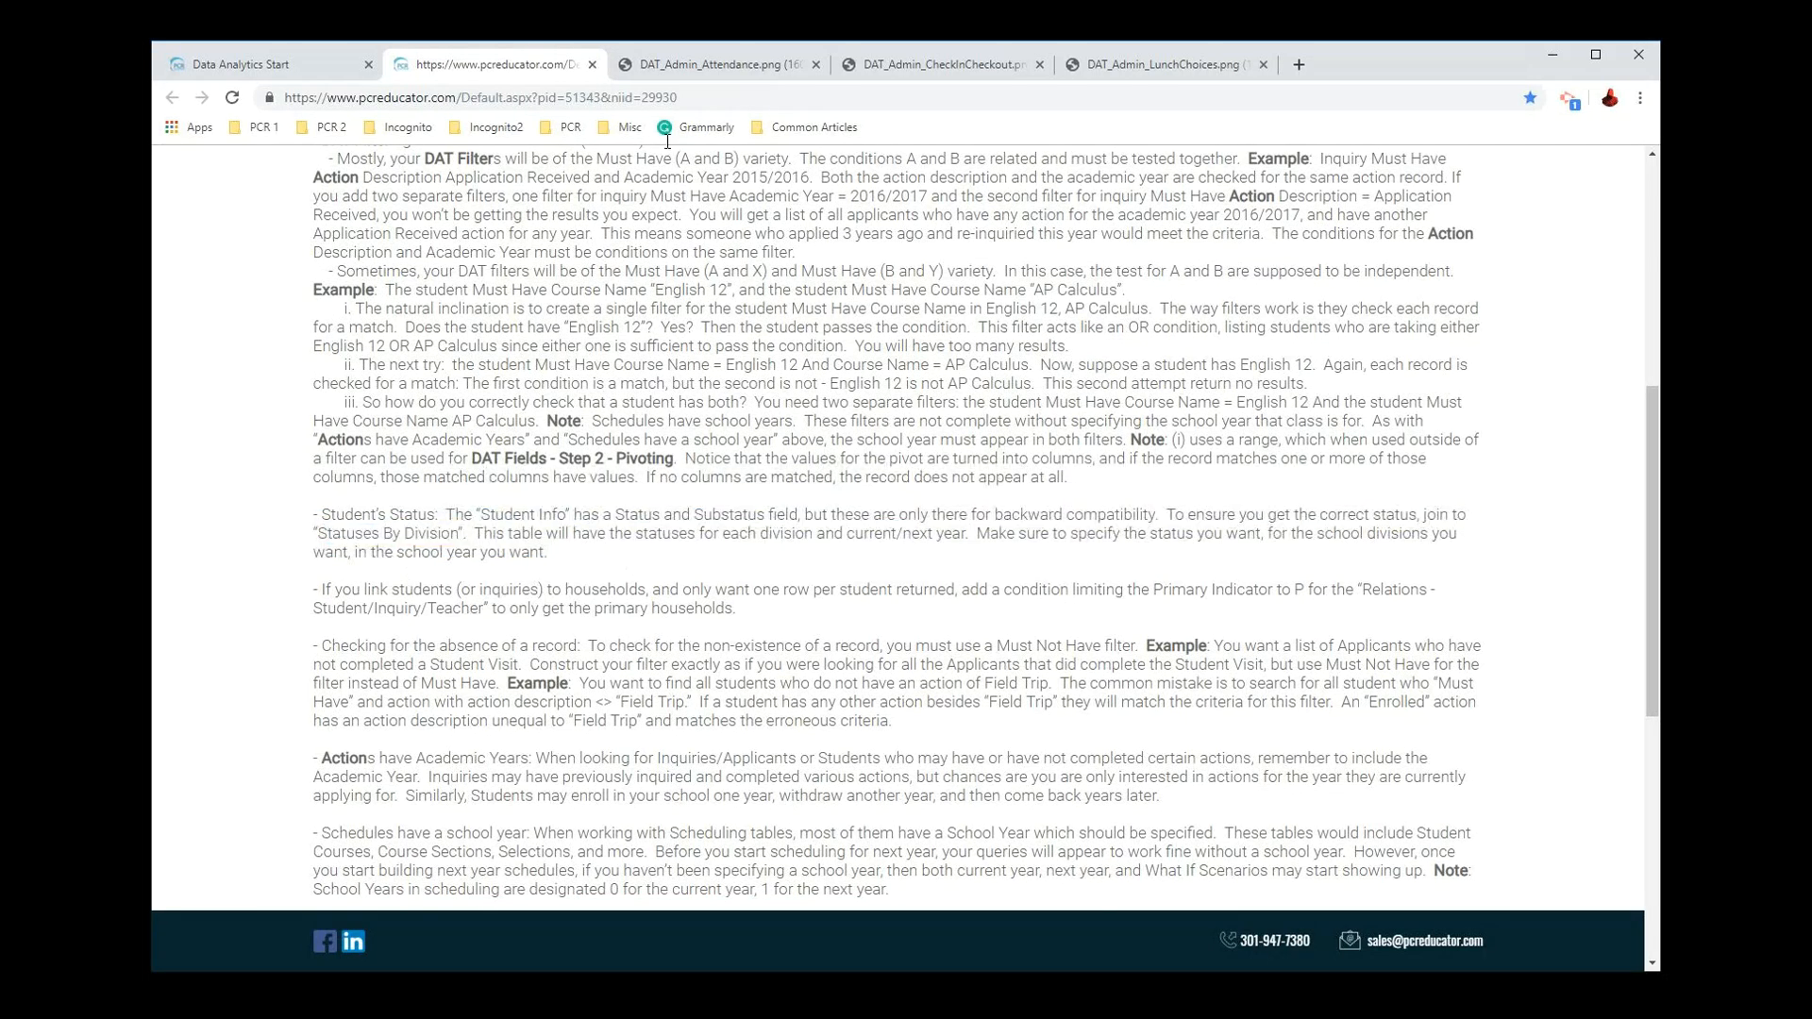
pyautogui.click(592, 64)
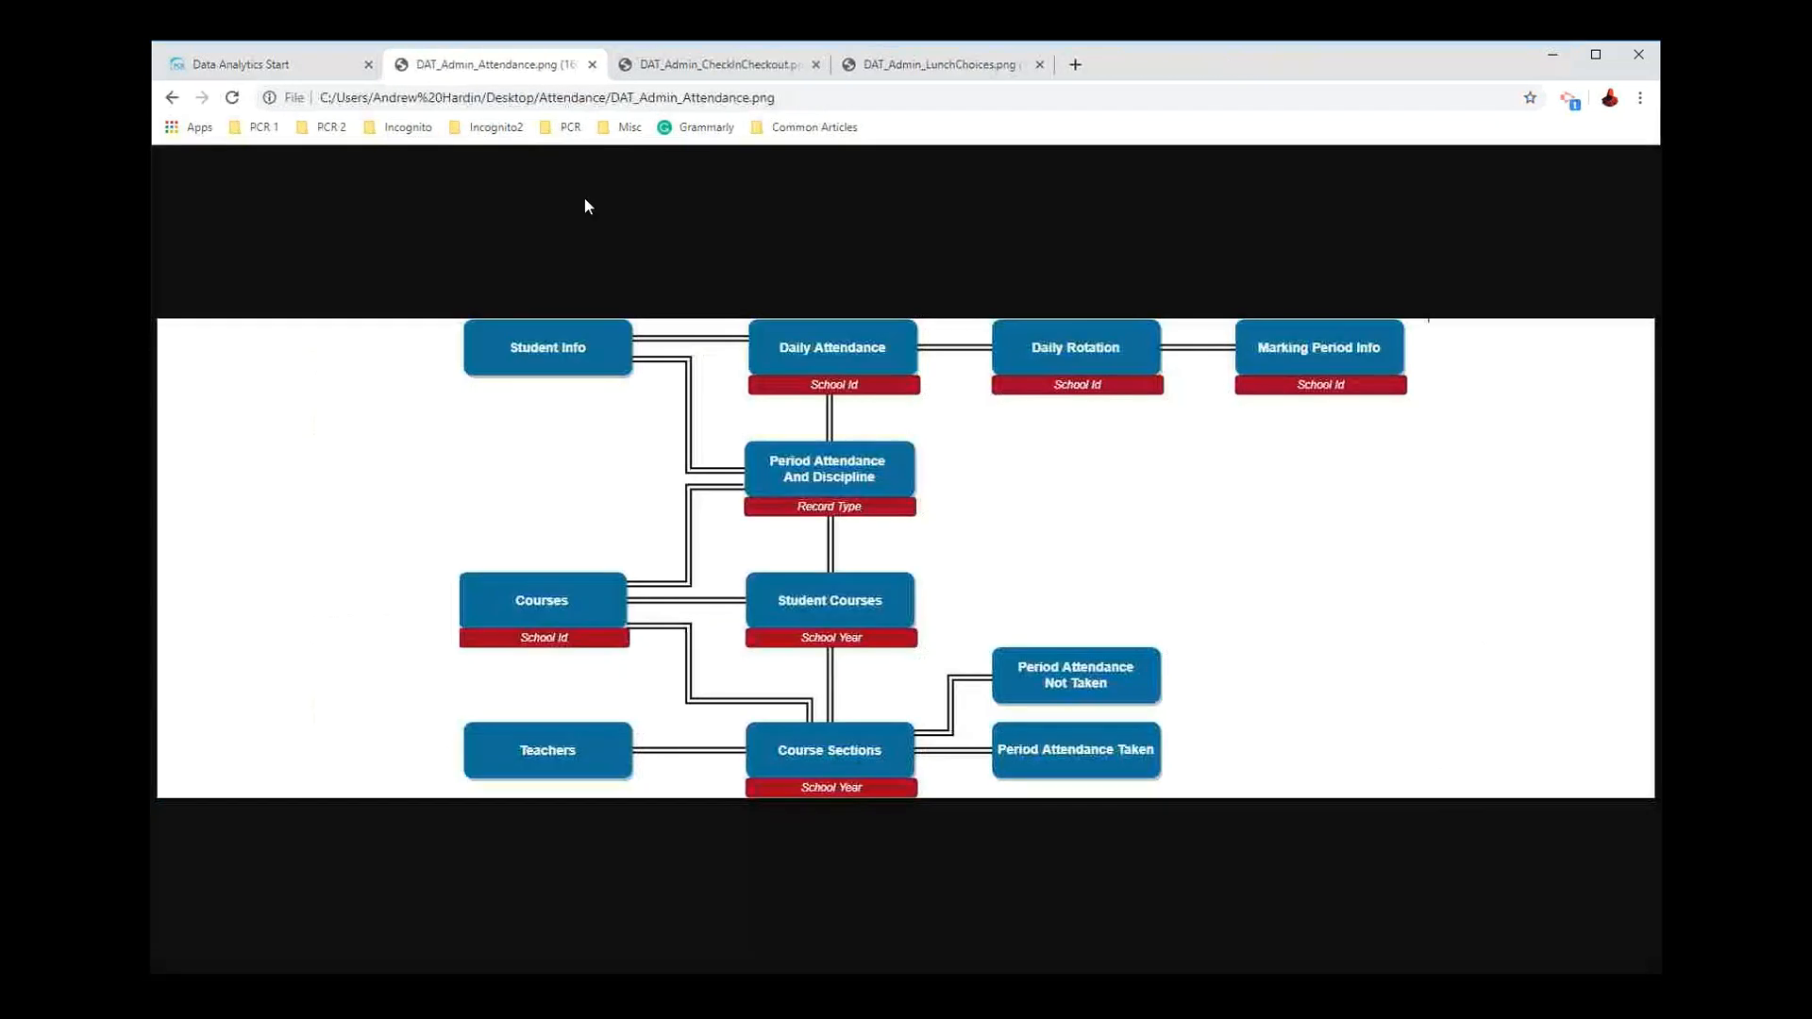
# Step: Return to the query and connect Student Info with the Statuses By Division table
pyautogui.click(256, 66)
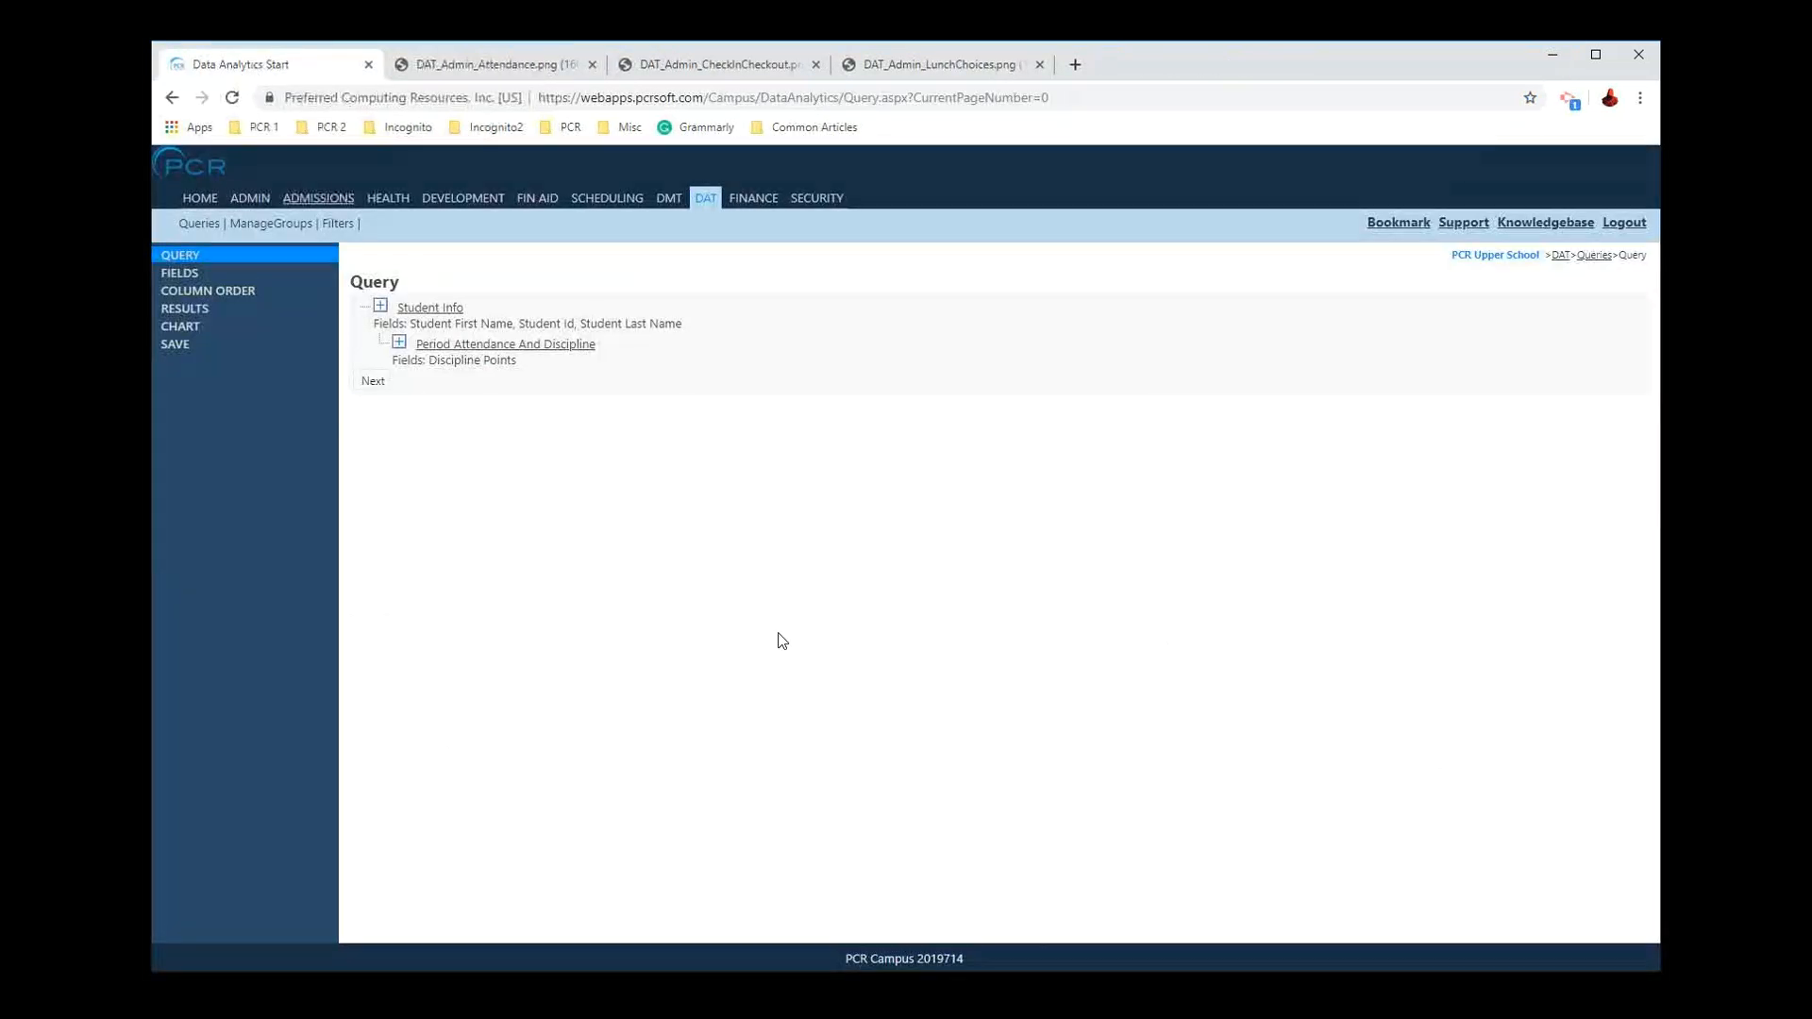
pyautogui.click(381, 307)
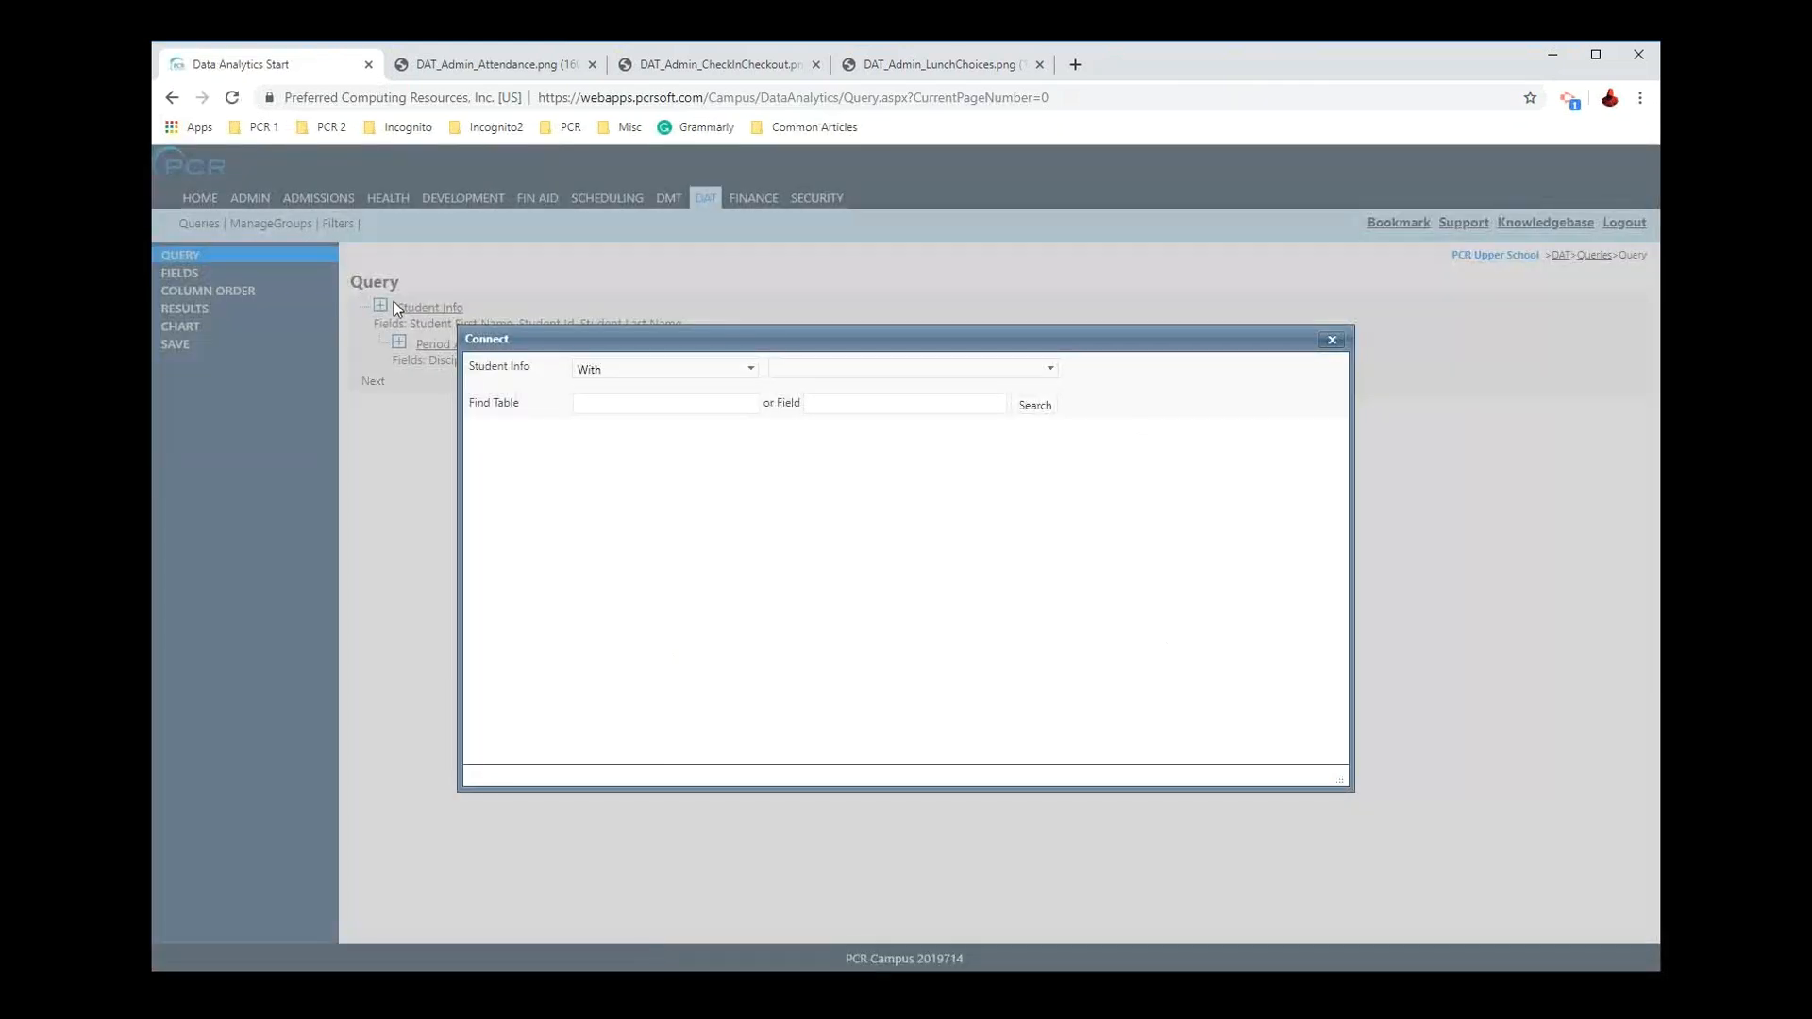
pyautogui.click(795, 367)
pyautogui.scroll(-5, 905, 760)
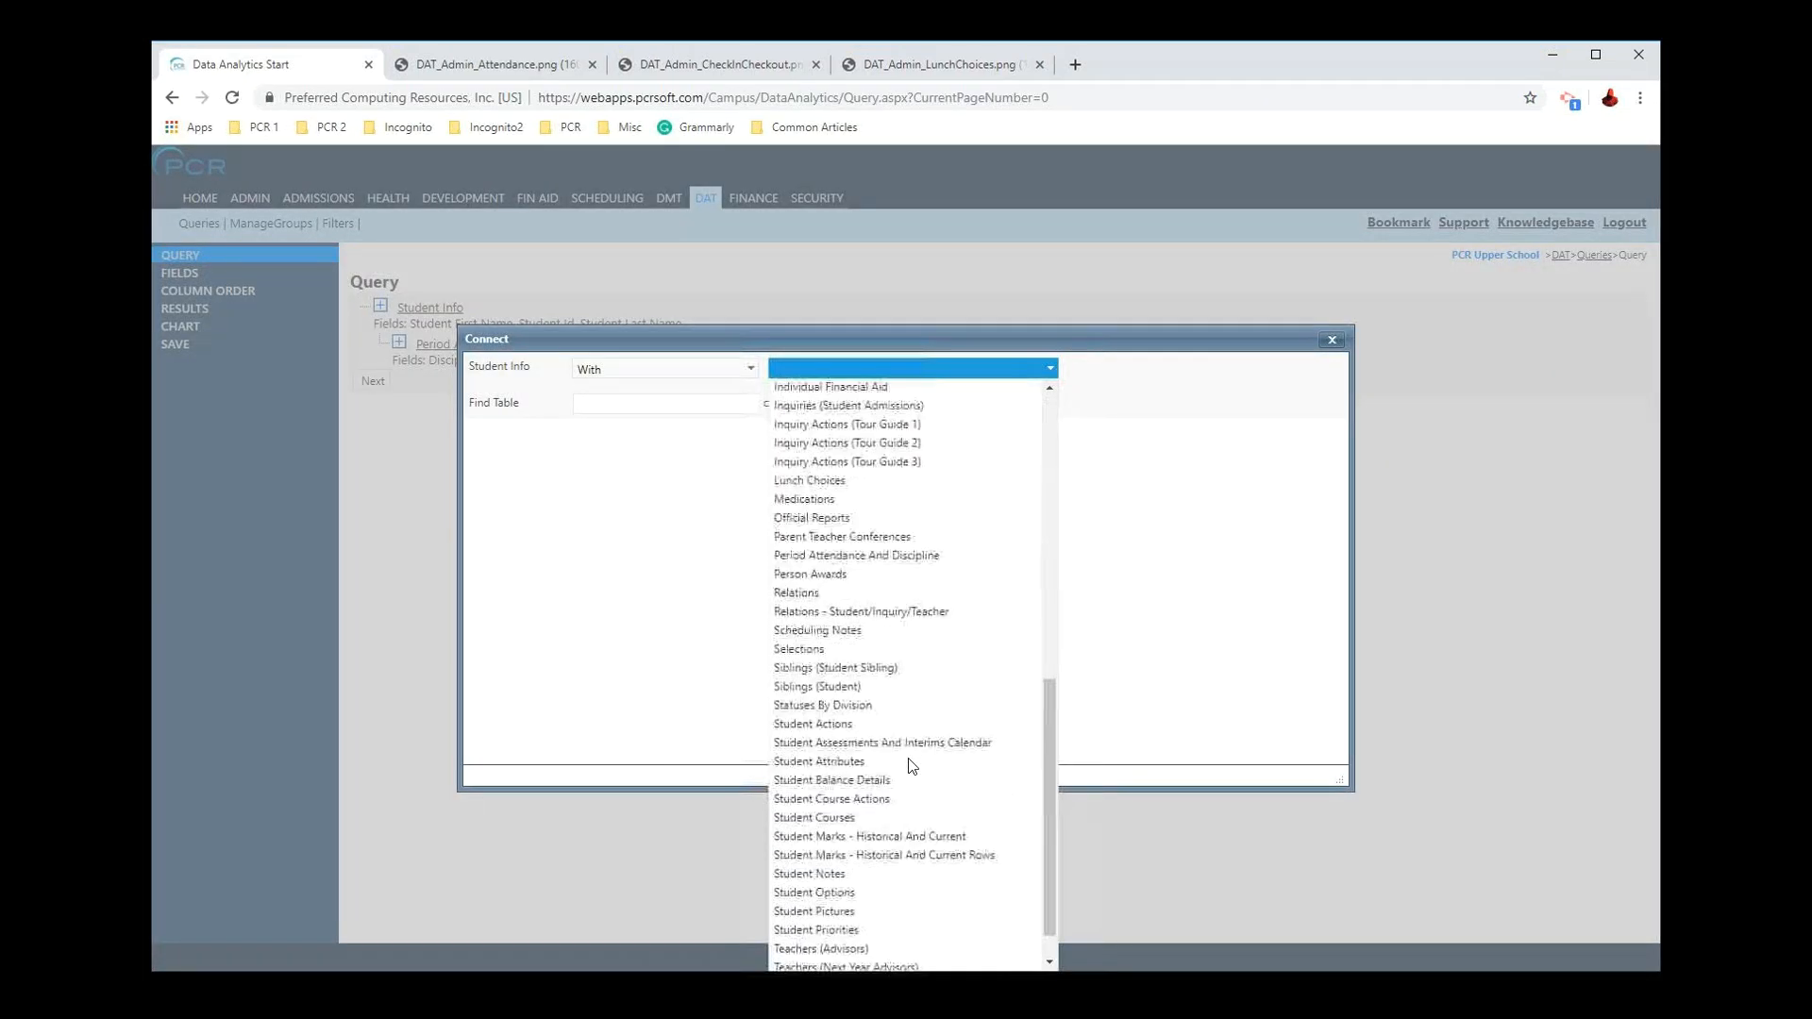
pyautogui.click(859, 706)
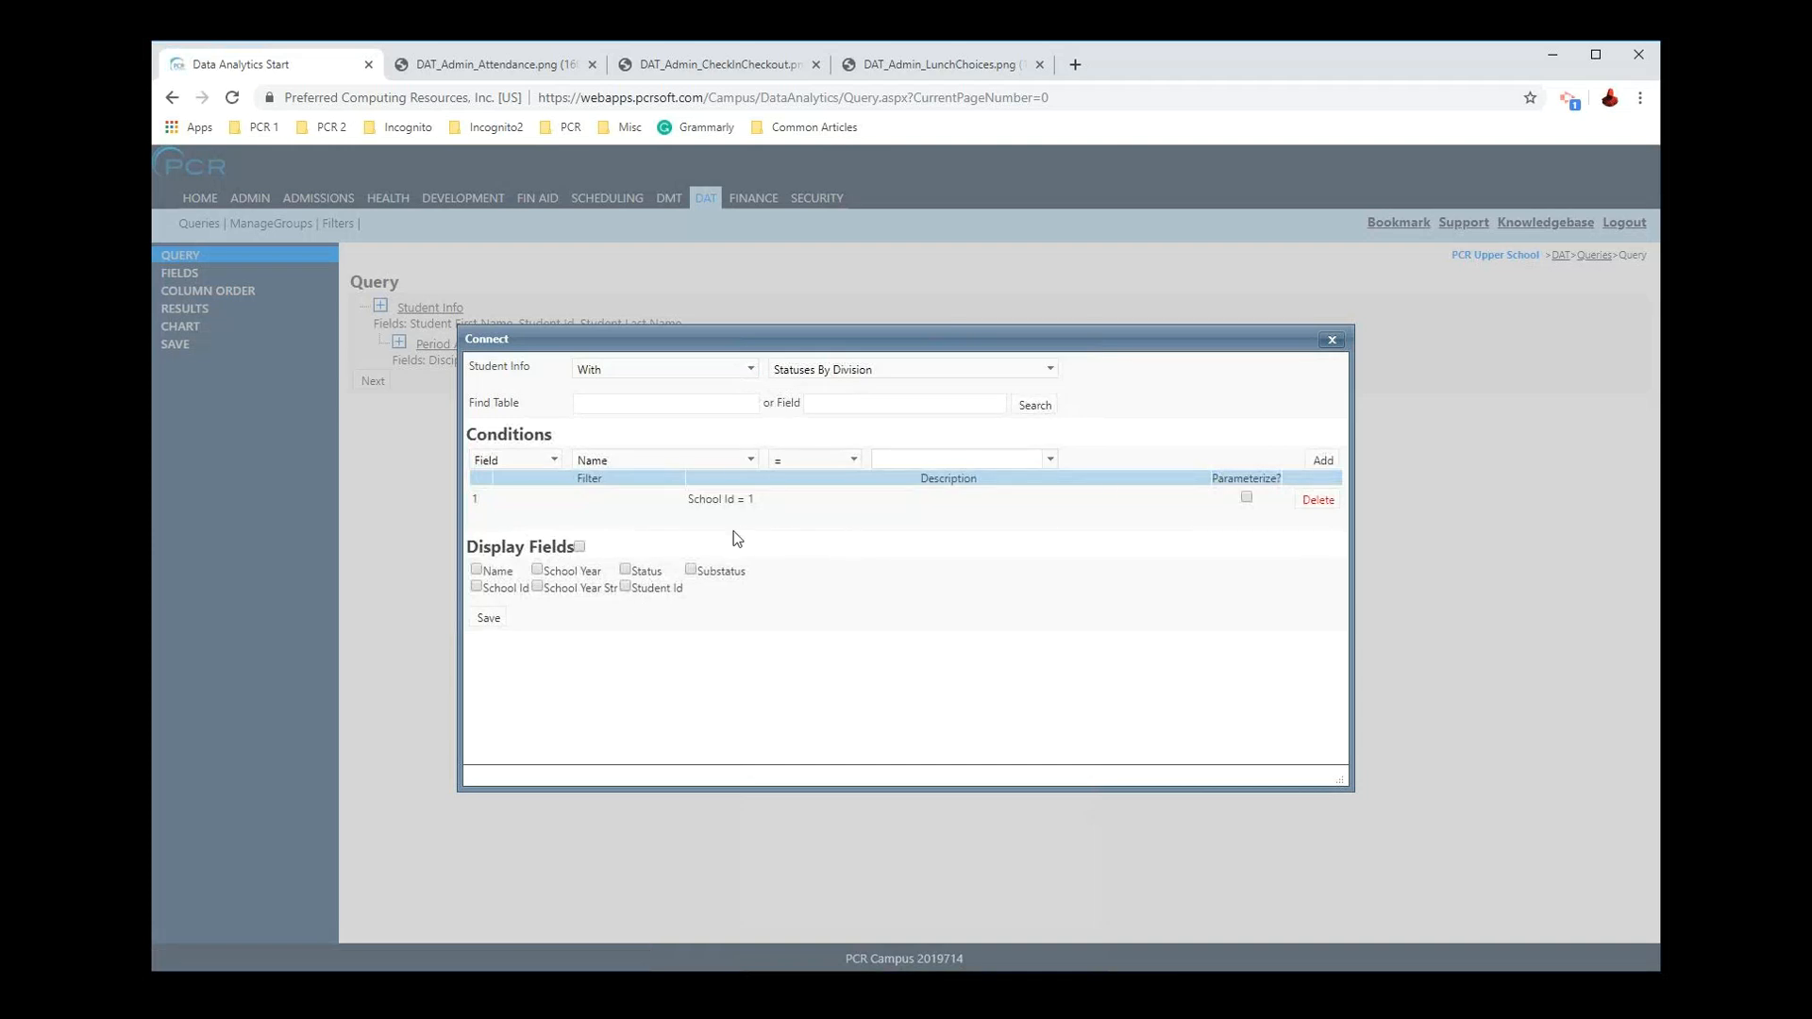
pyautogui.tripleClick(817, 509)
pyautogui.click(761, 500)
# Step: Add the condition Status = Enrolled to the Statuses By Division connection
pyautogui.click(670, 460)
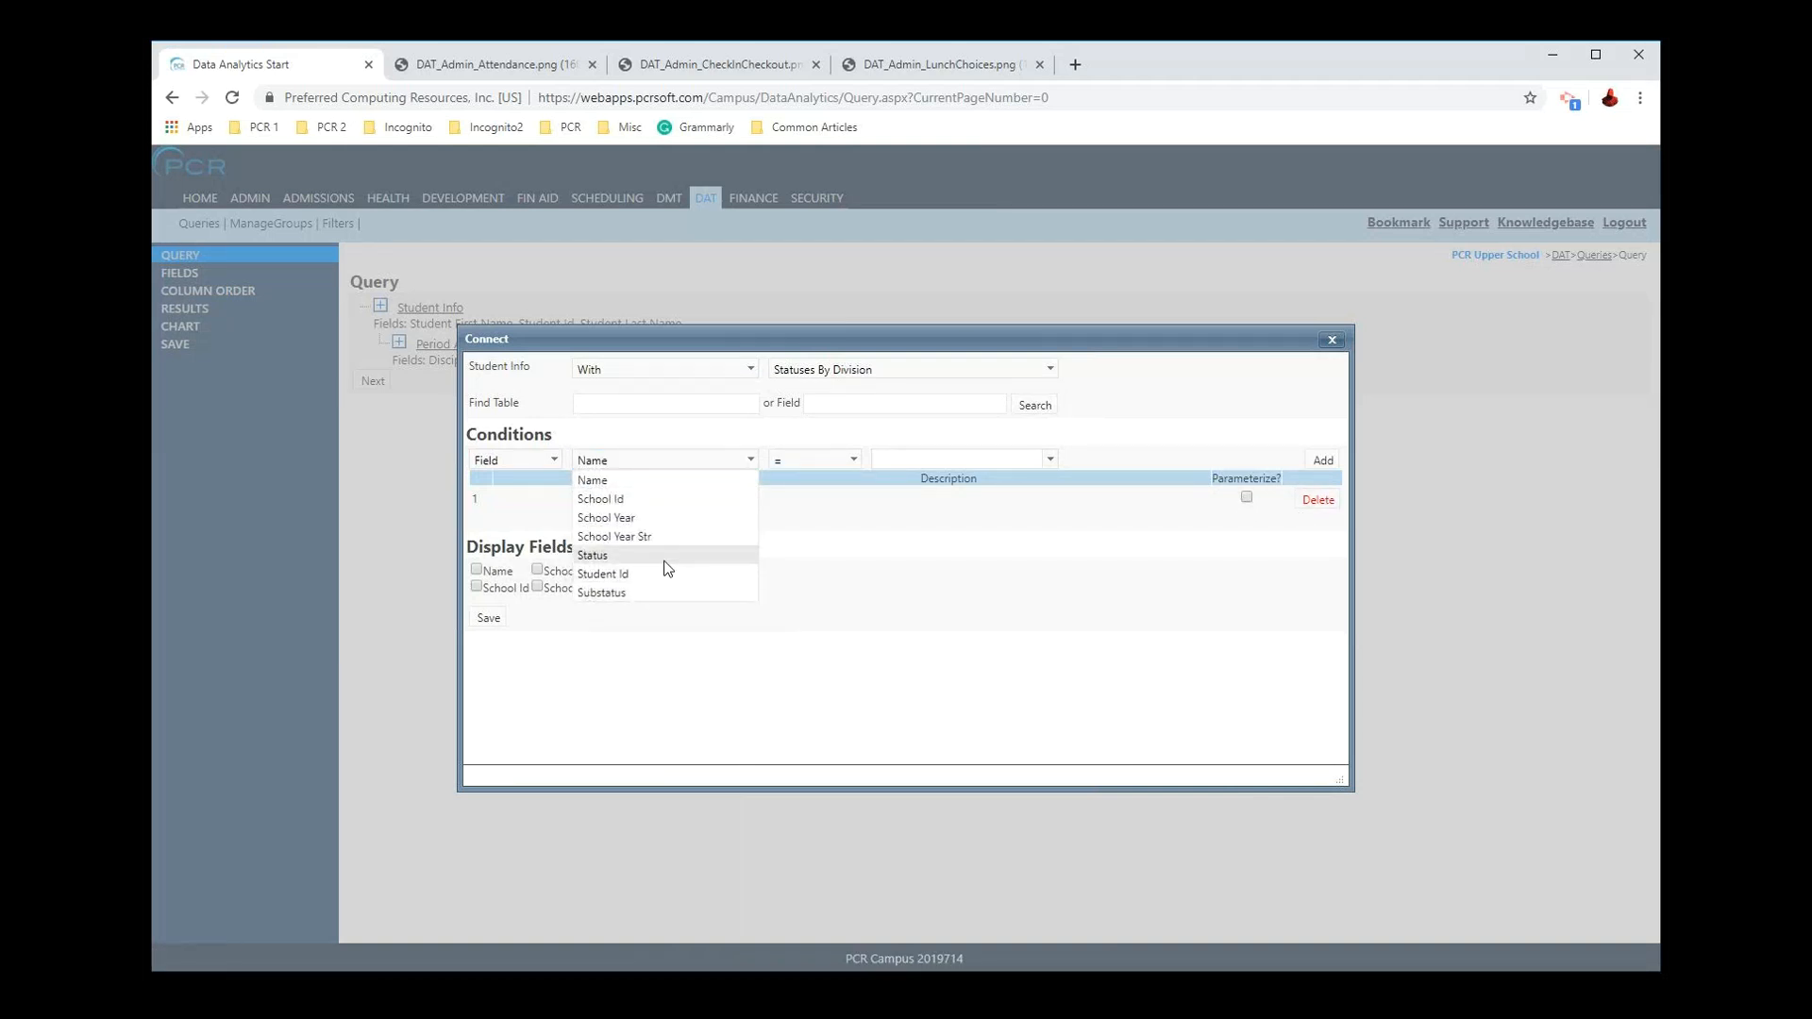
pyautogui.click(665, 562)
pyautogui.click(920, 461)
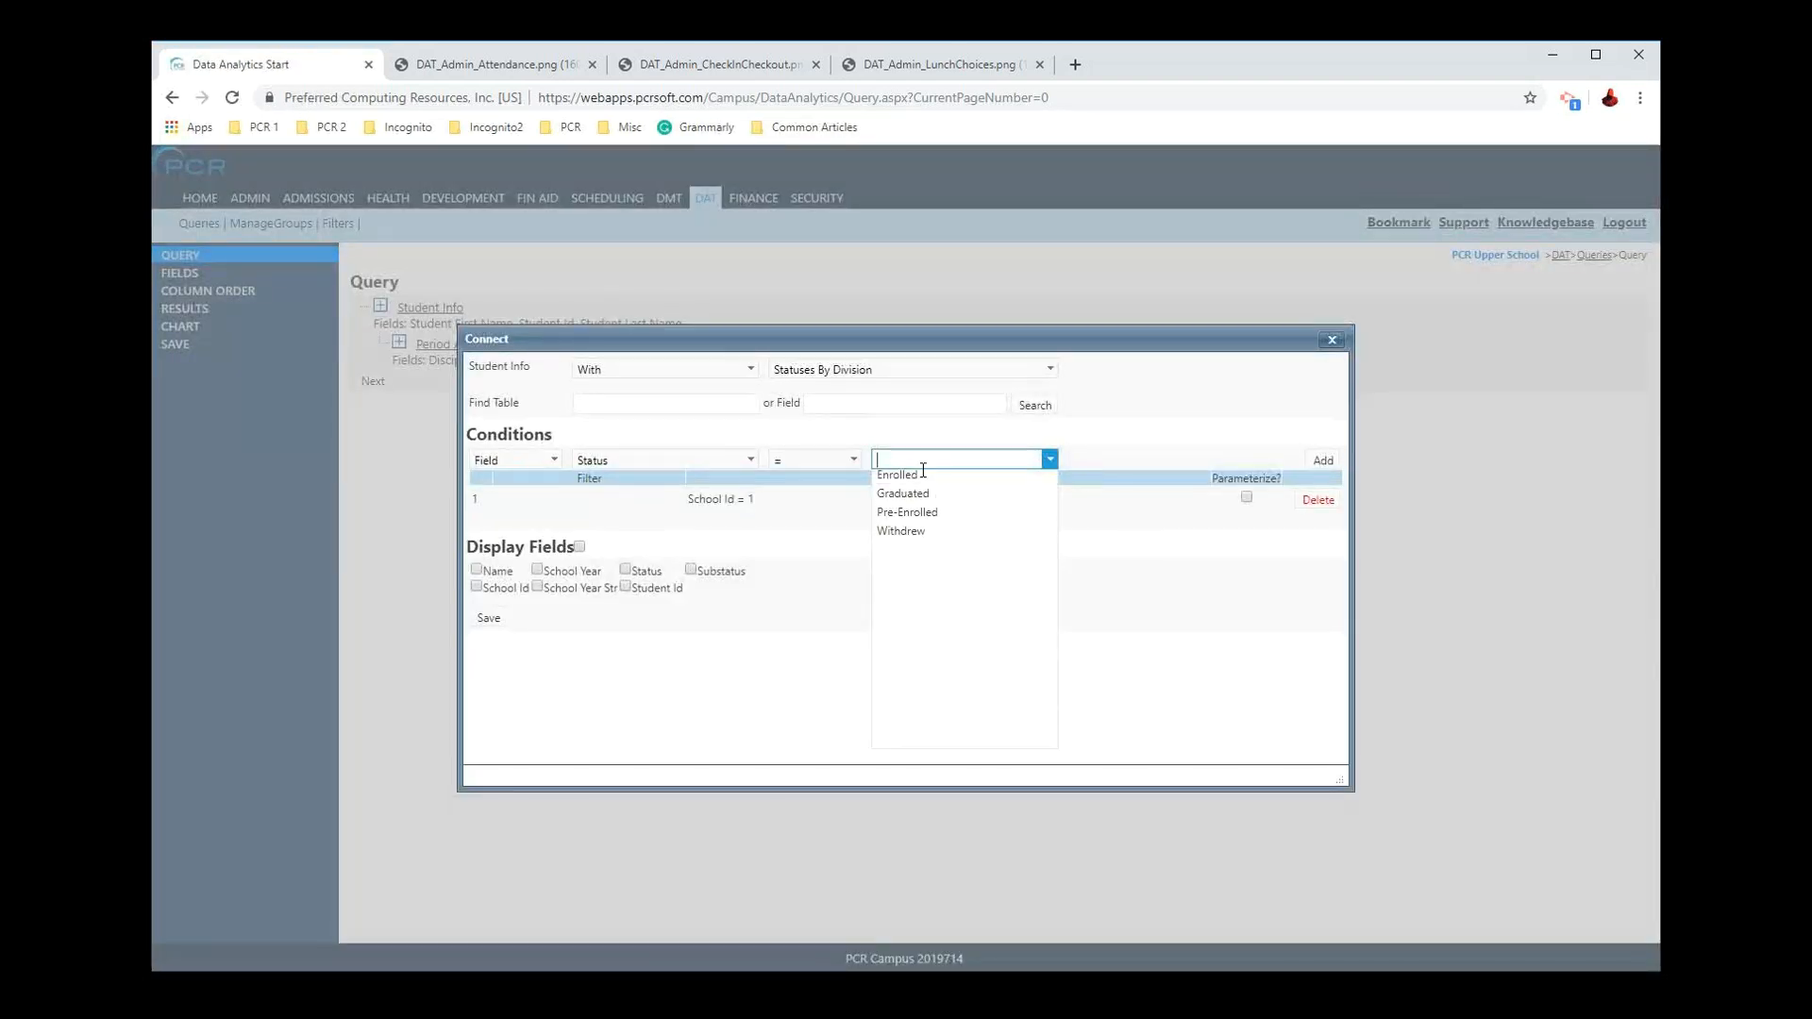
pyautogui.click(898, 475)
pyautogui.click(1322, 460)
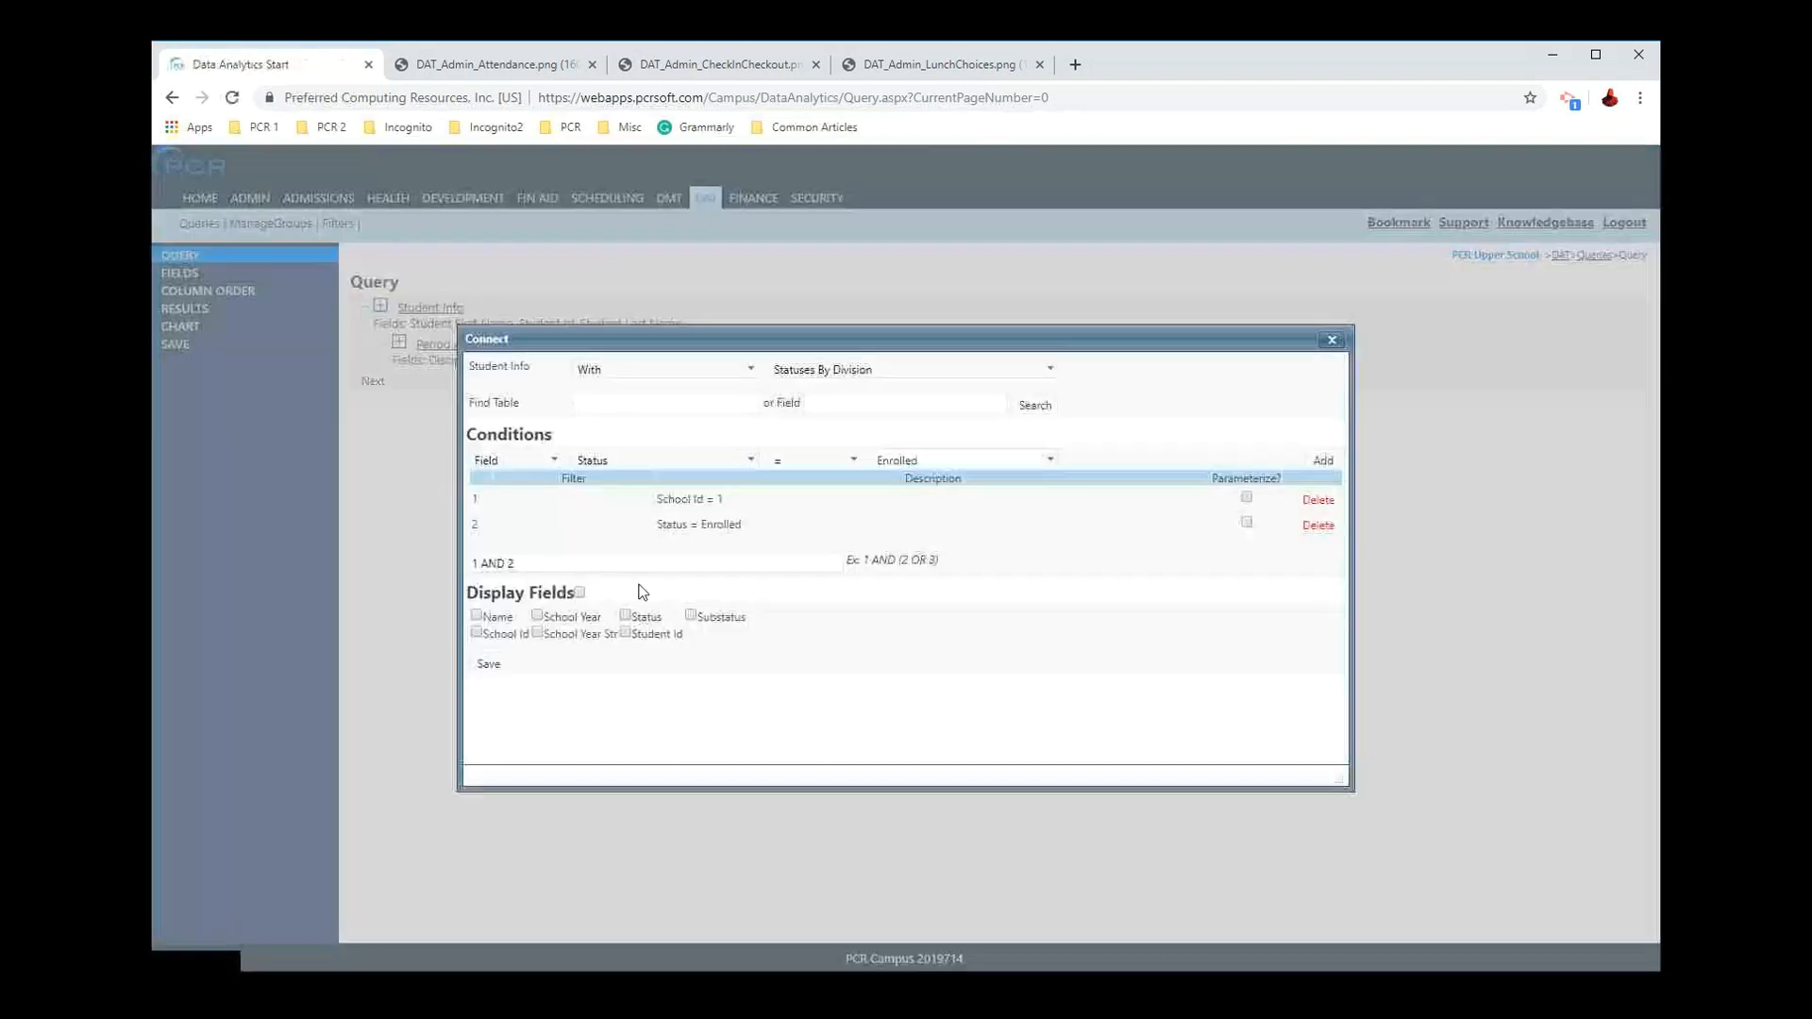
# Step: Add the condition School Year Str = Current Year to the Statuses By Division connection and save the connection
pyautogui.click(641, 459)
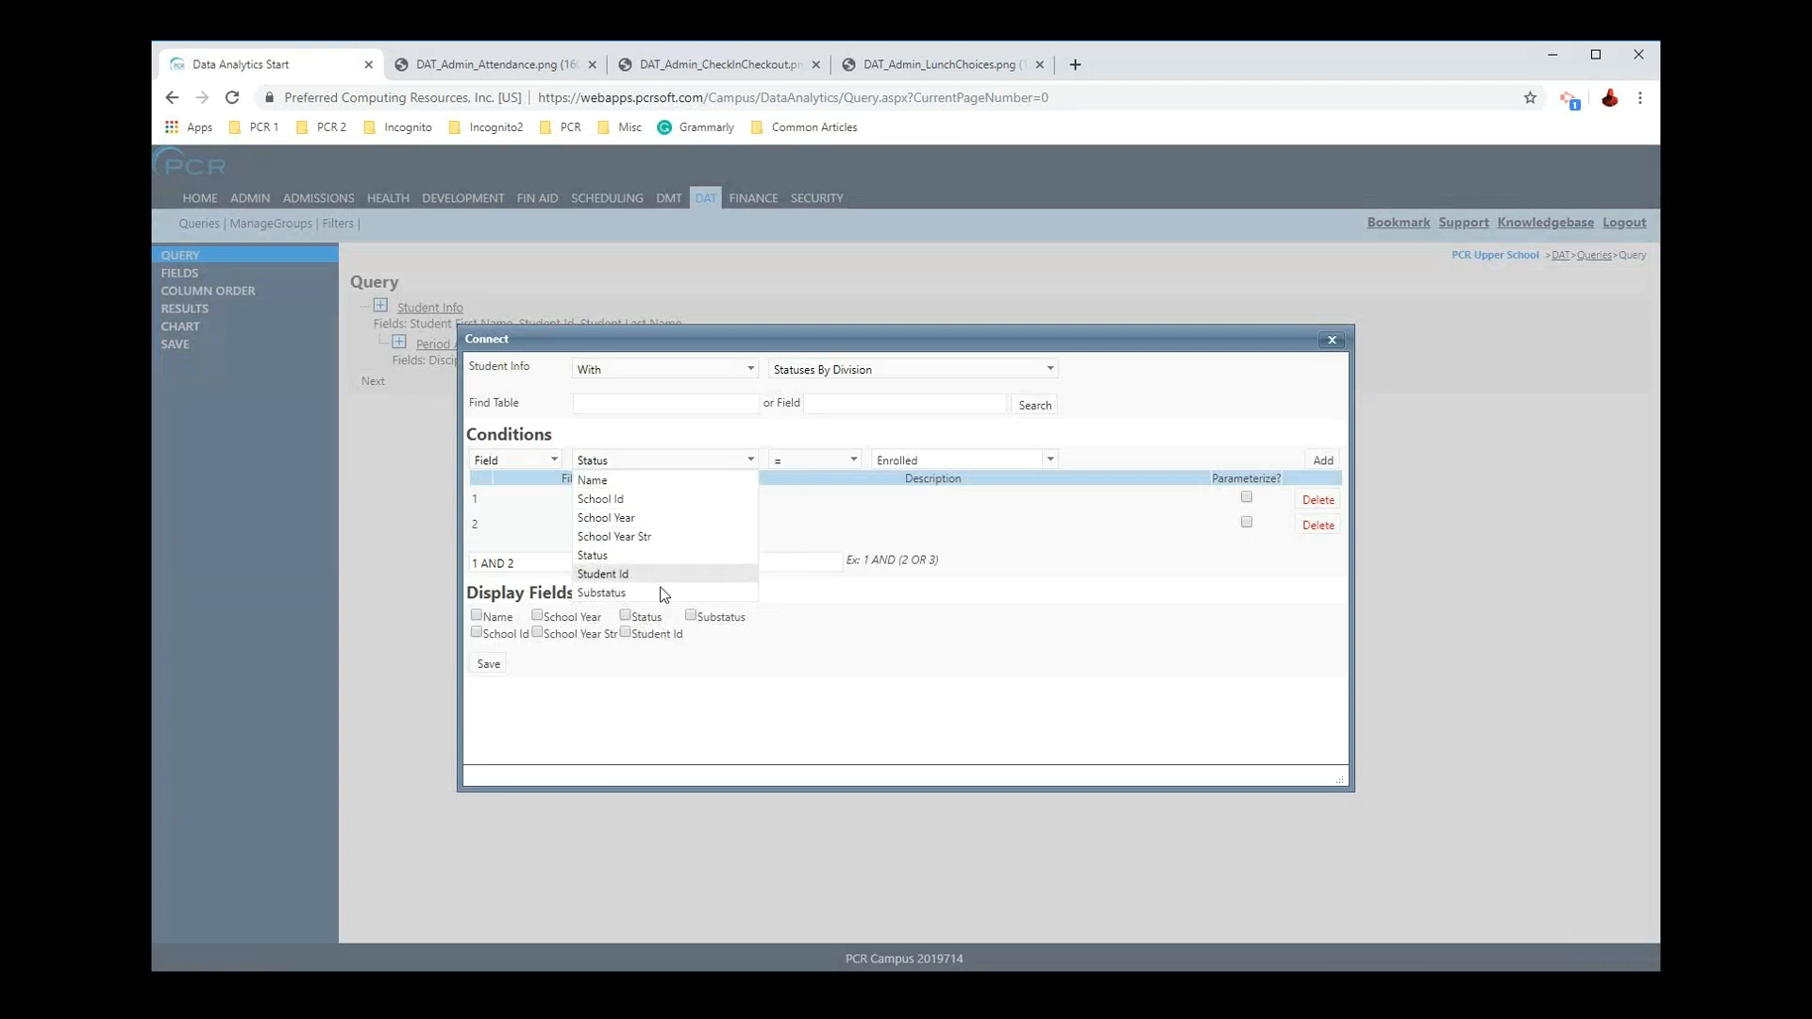
pyautogui.click(648, 535)
pyautogui.click(958, 458)
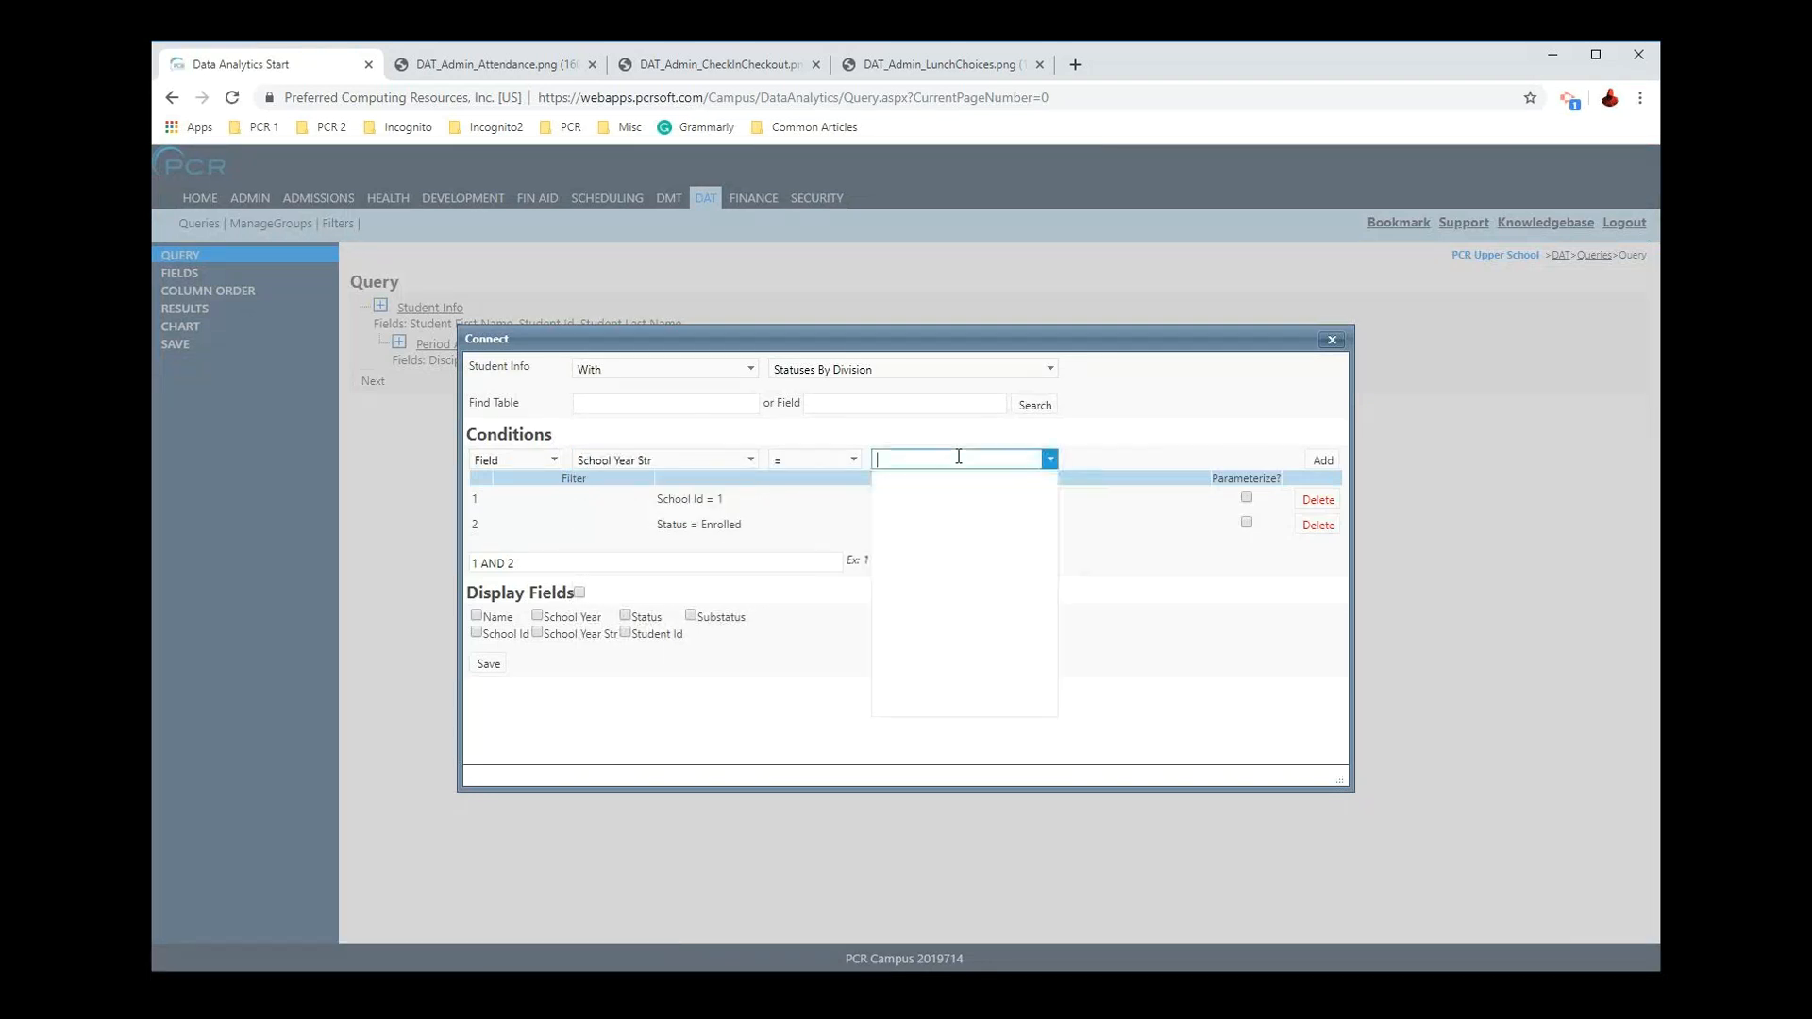
pyautogui.click(920, 476)
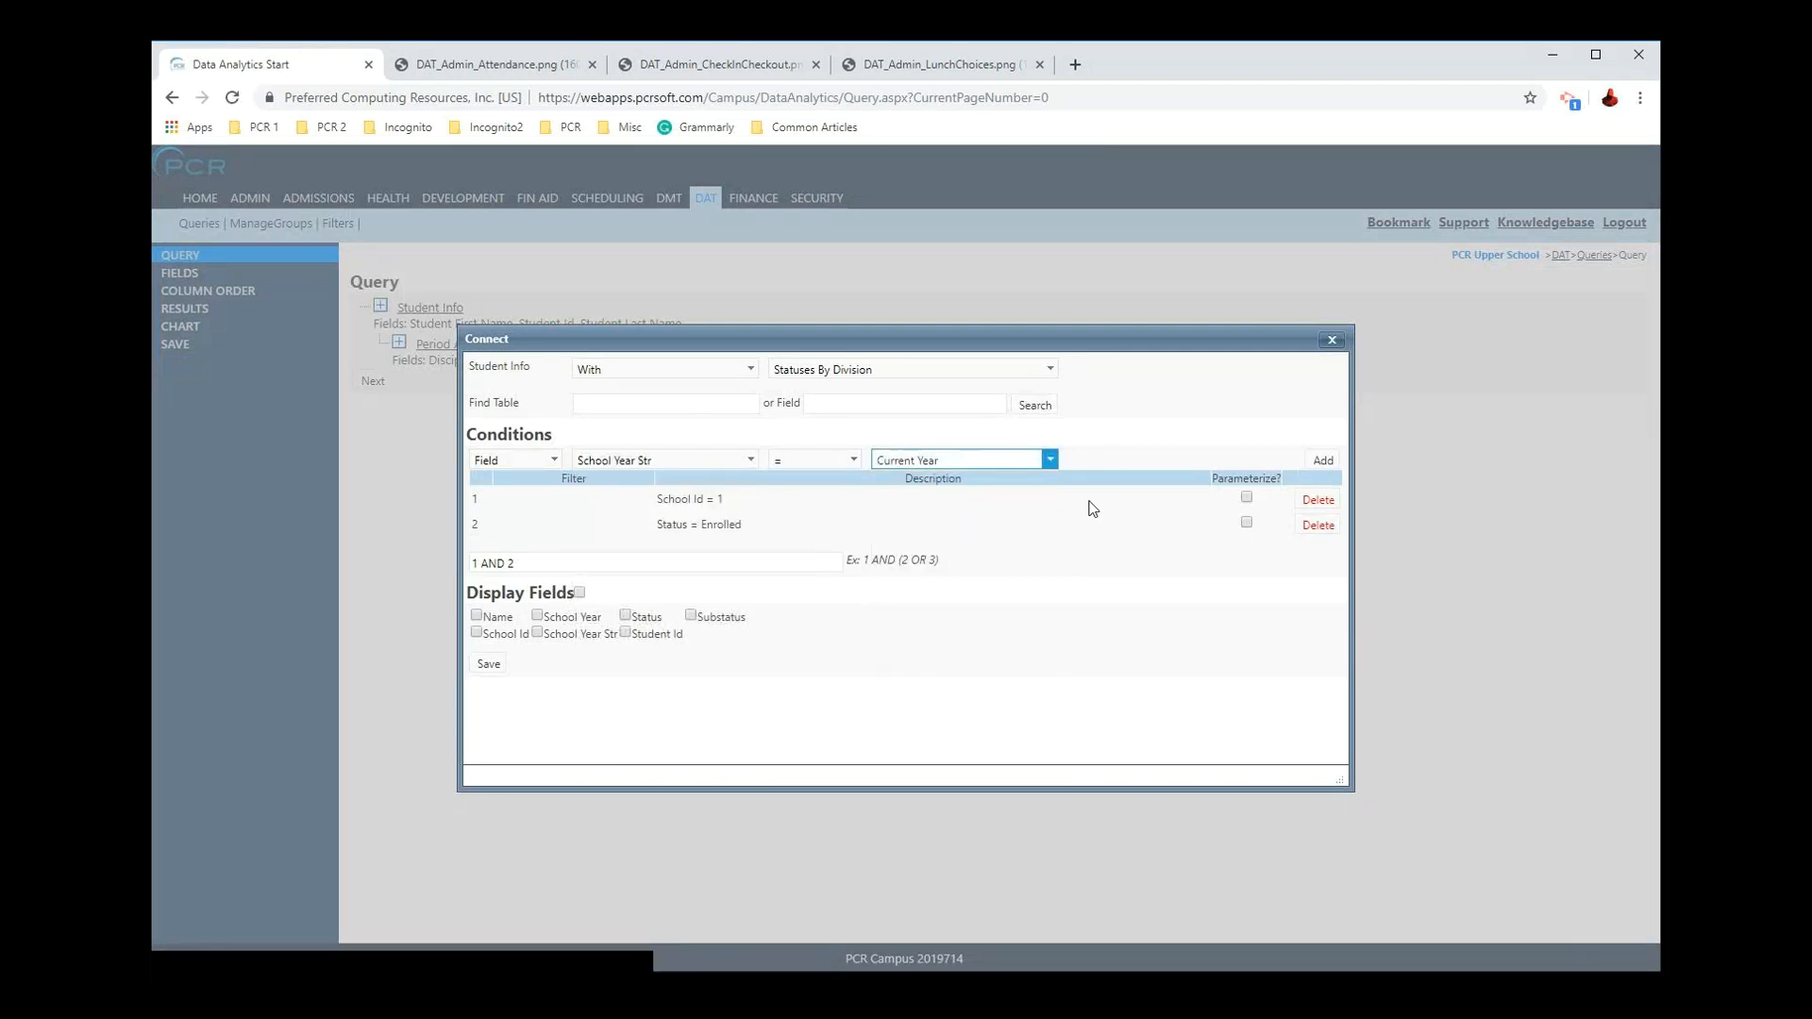
pyautogui.click(489, 689)
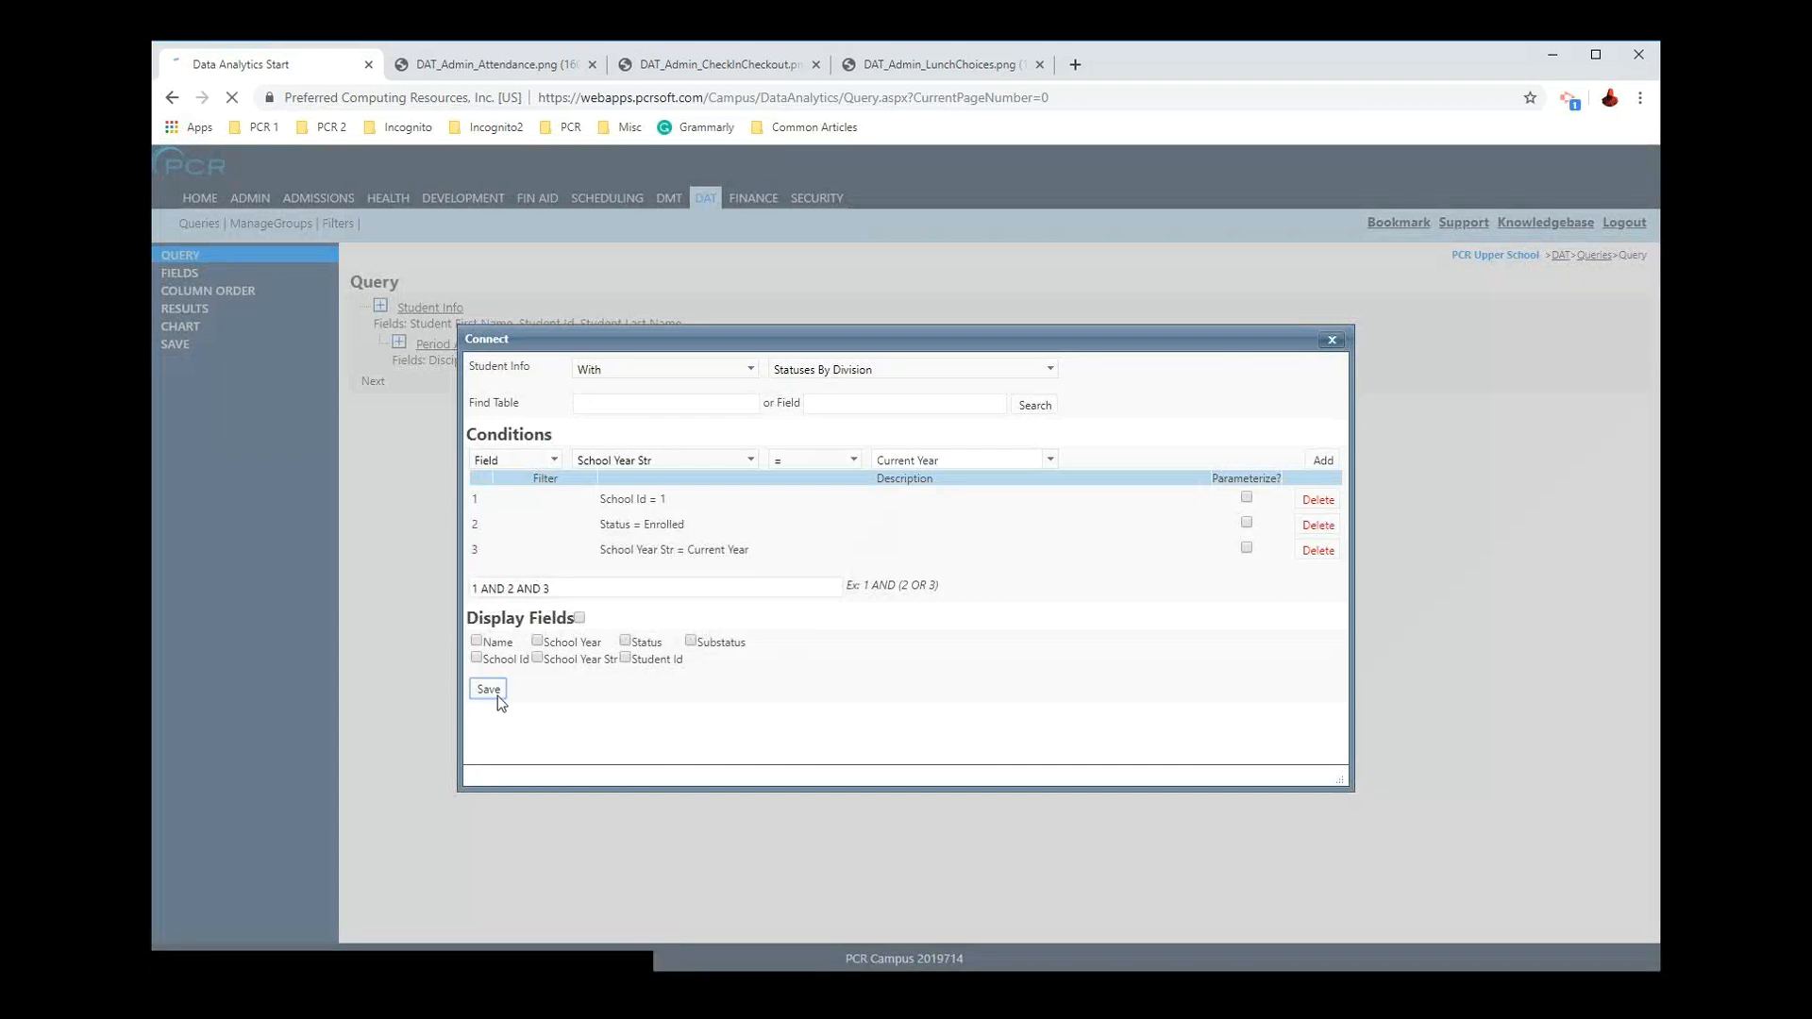
# Step: Run the query and review the discipline point totals for students enrolled in the current year
pyautogui.click(377, 468)
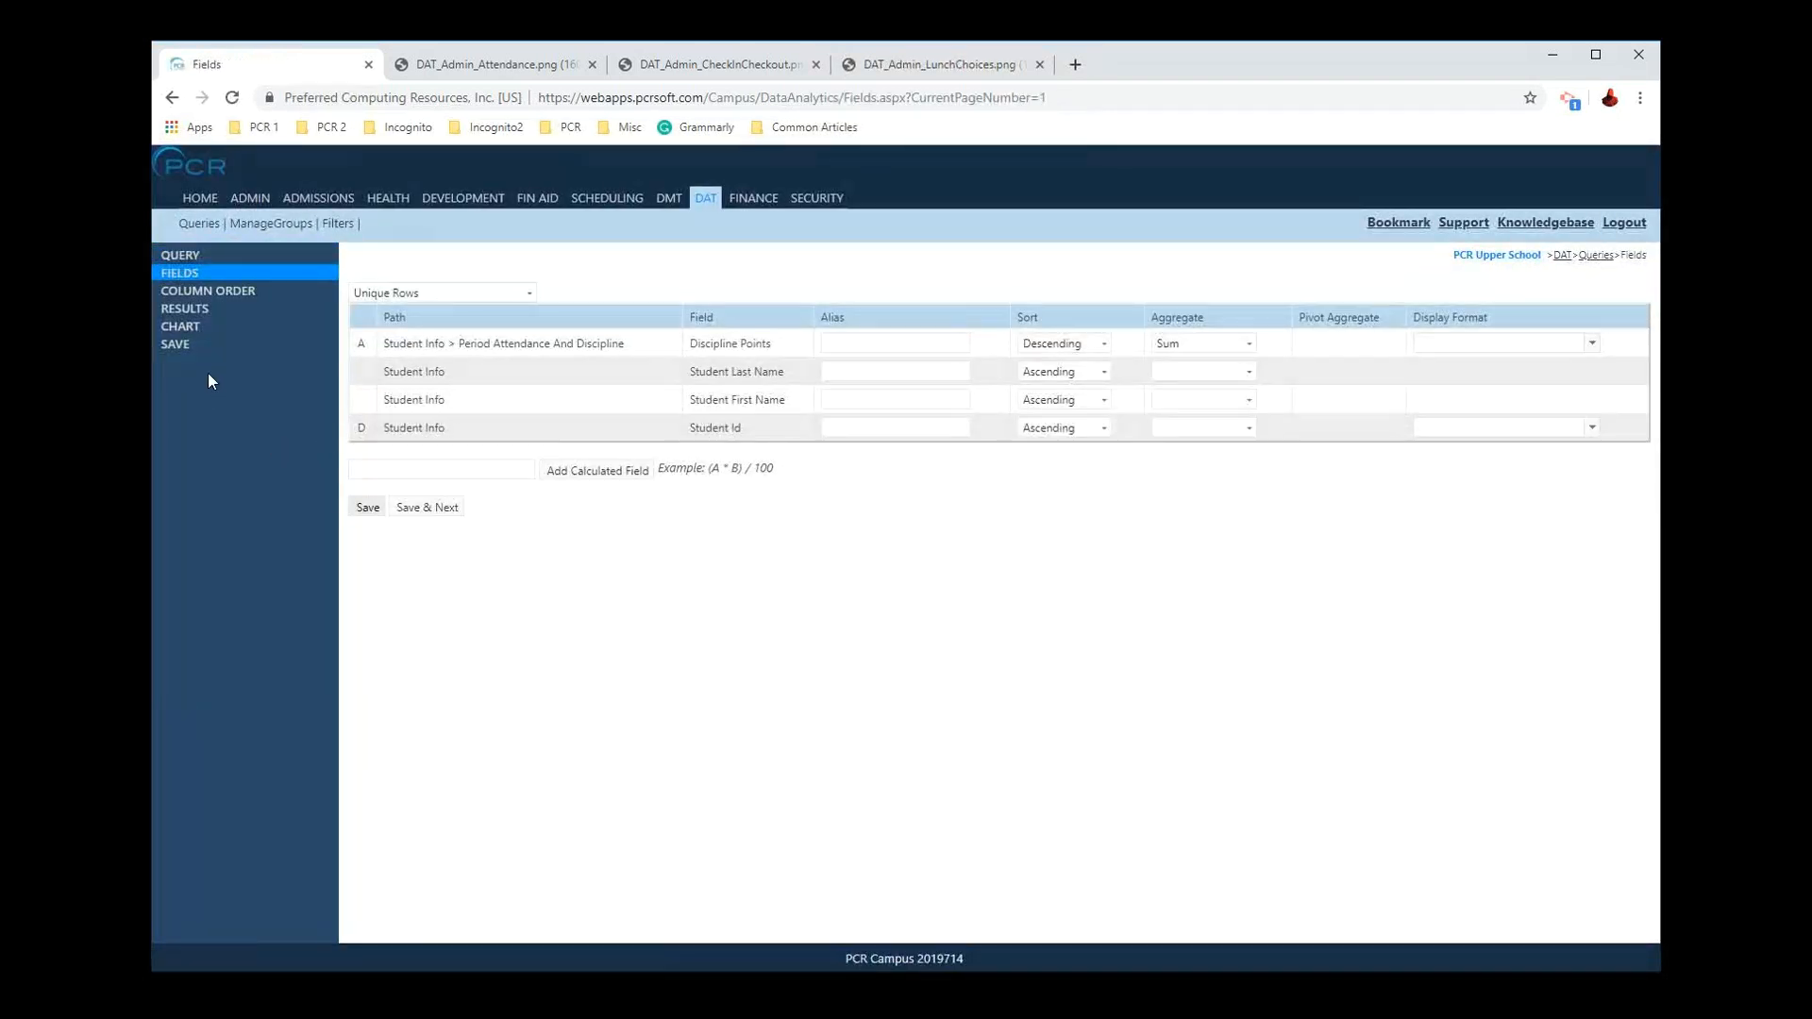
pyautogui.click(195, 312)
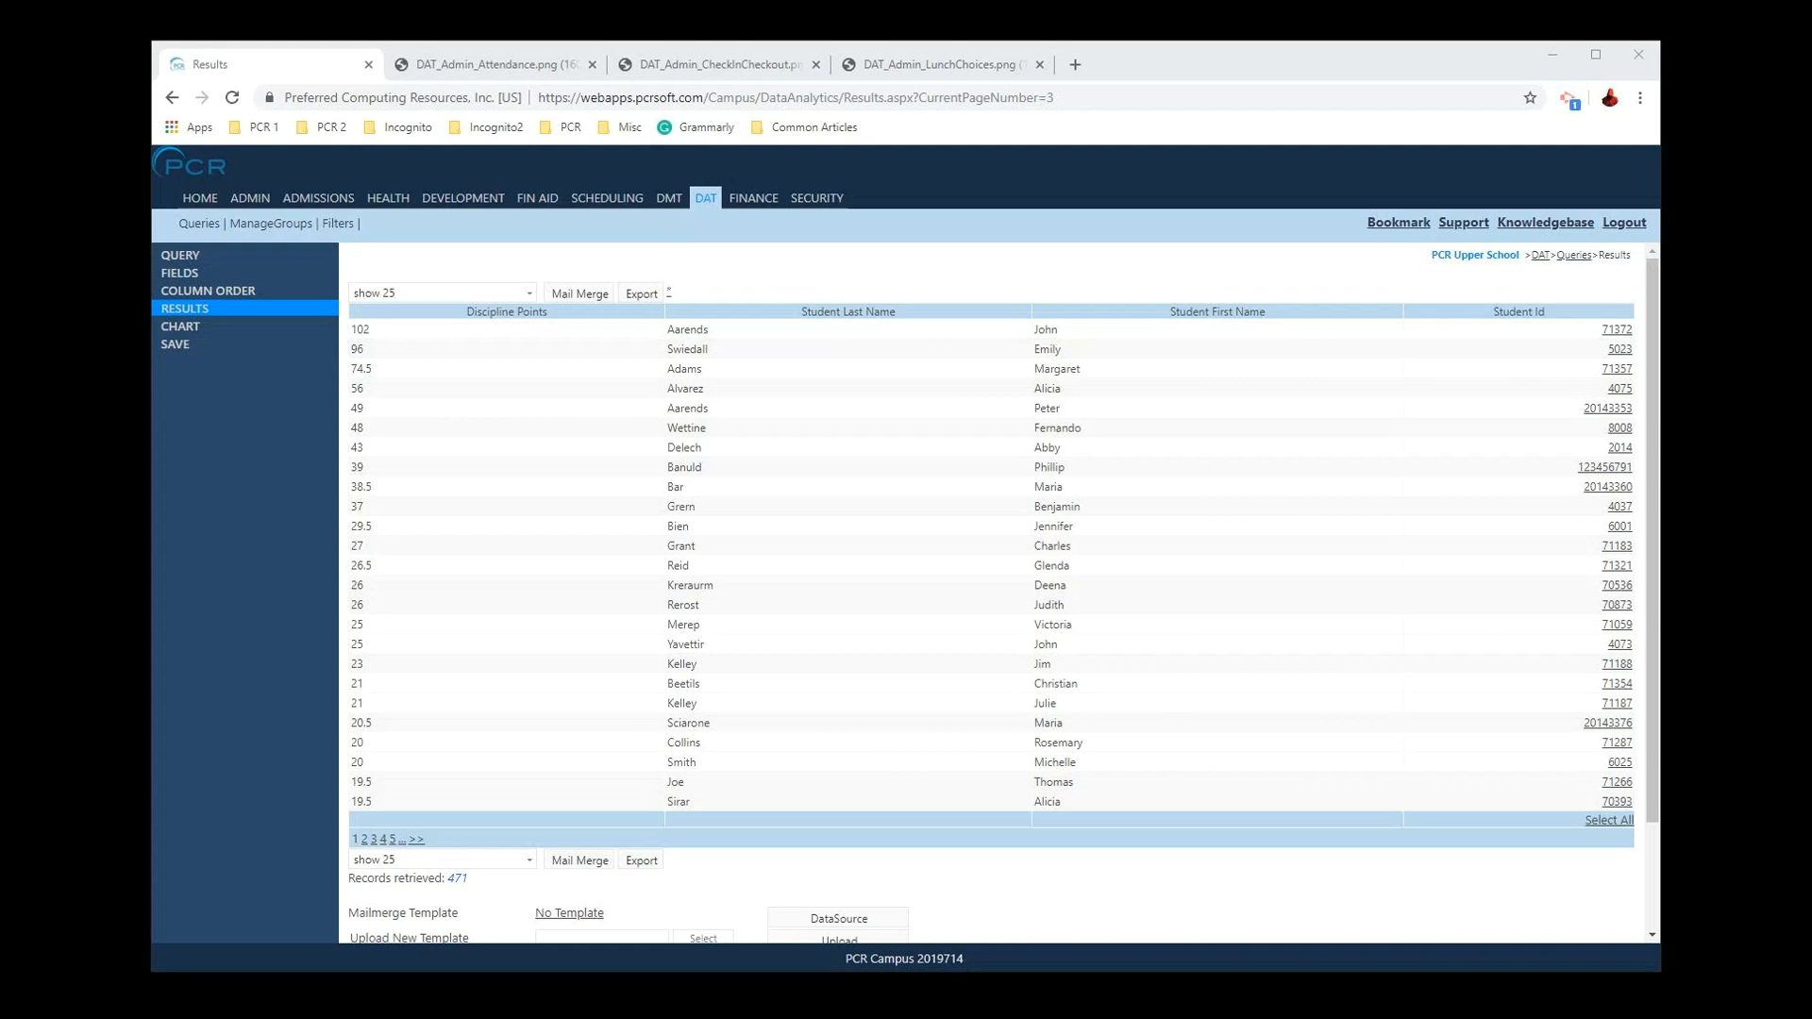
pyautogui.click(622, 606)
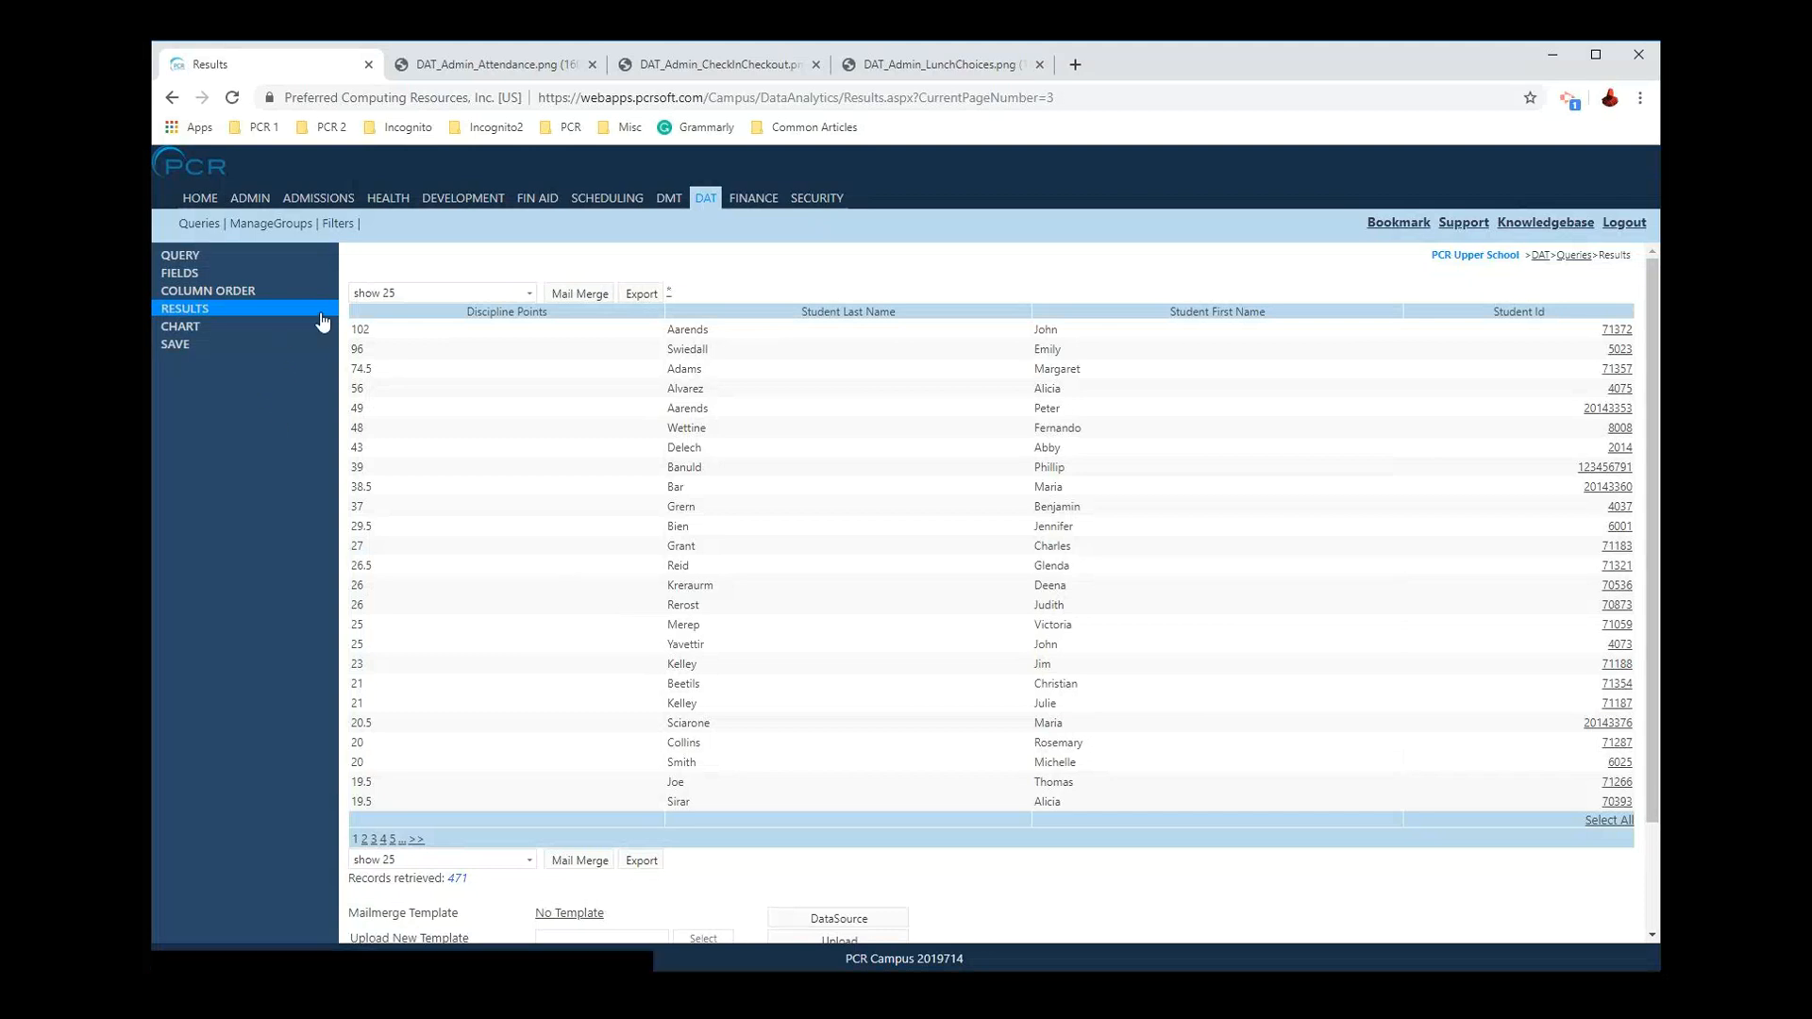
# Step: Start a new query on the Period Attendance And Discipline table, consulting the DAT_Admin_Attendance diagram for the table relationships
pyautogui.click(199, 223)
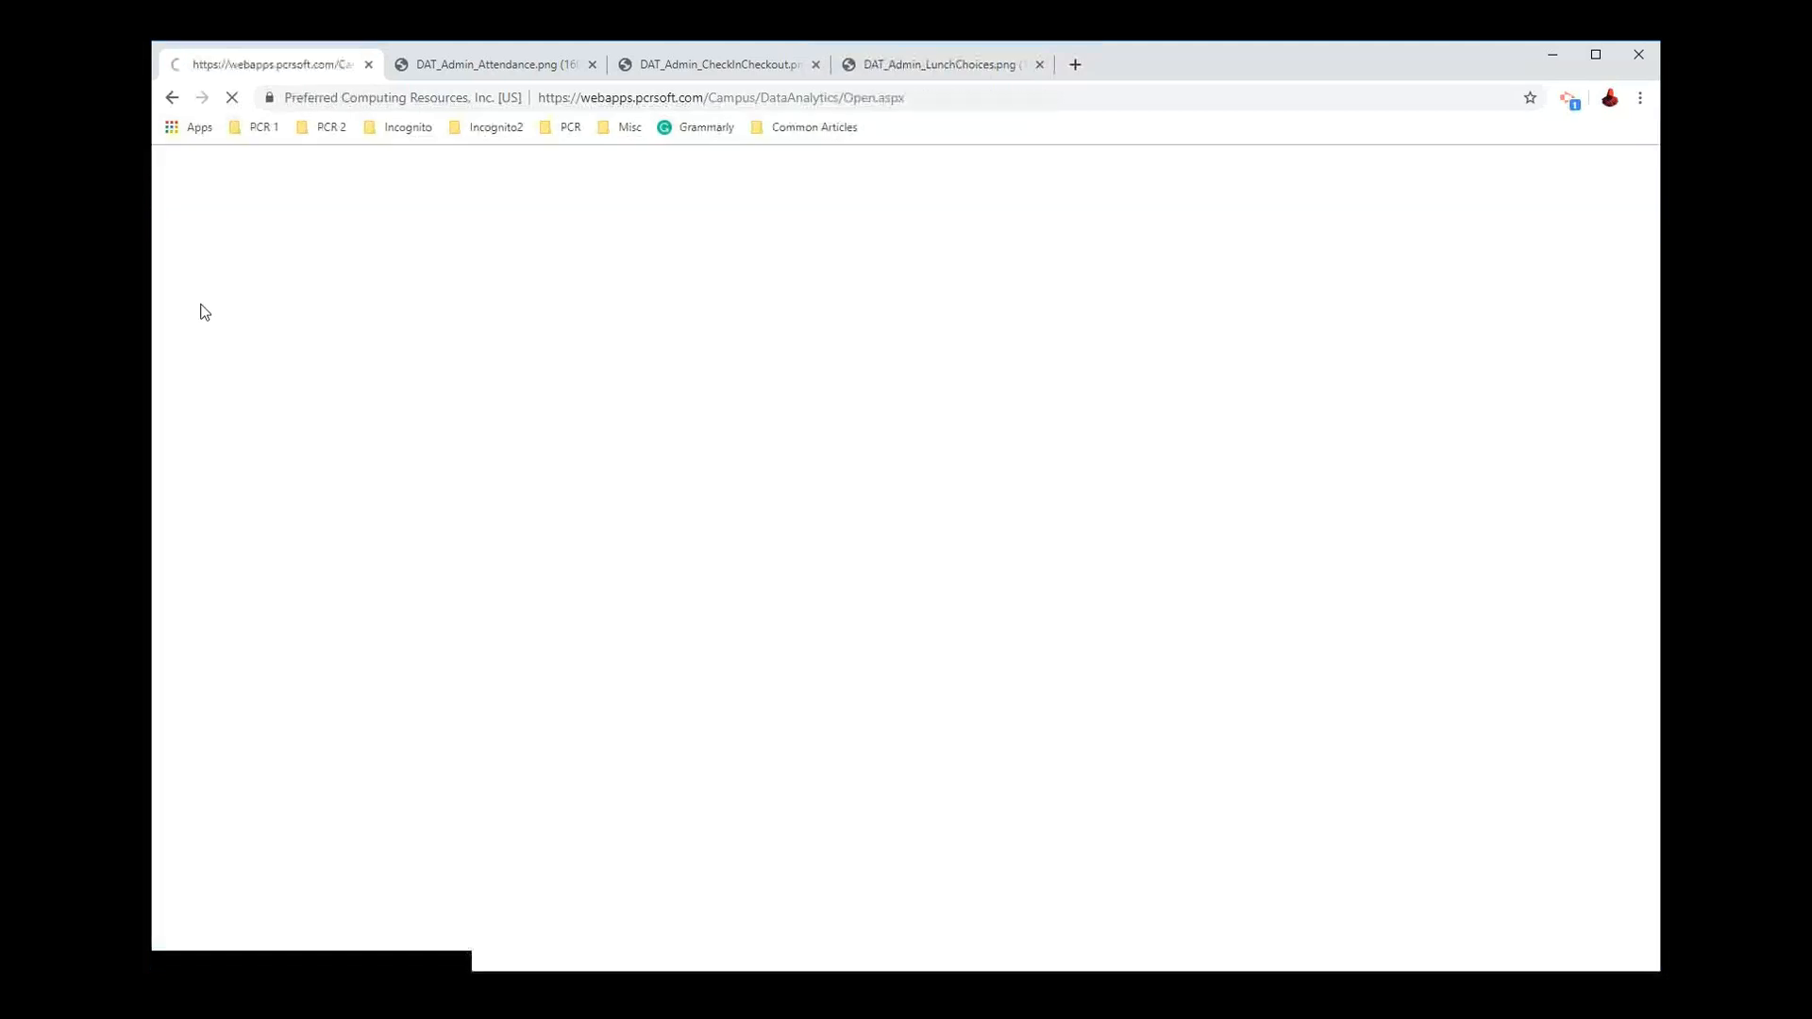
pyautogui.click(180, 281)
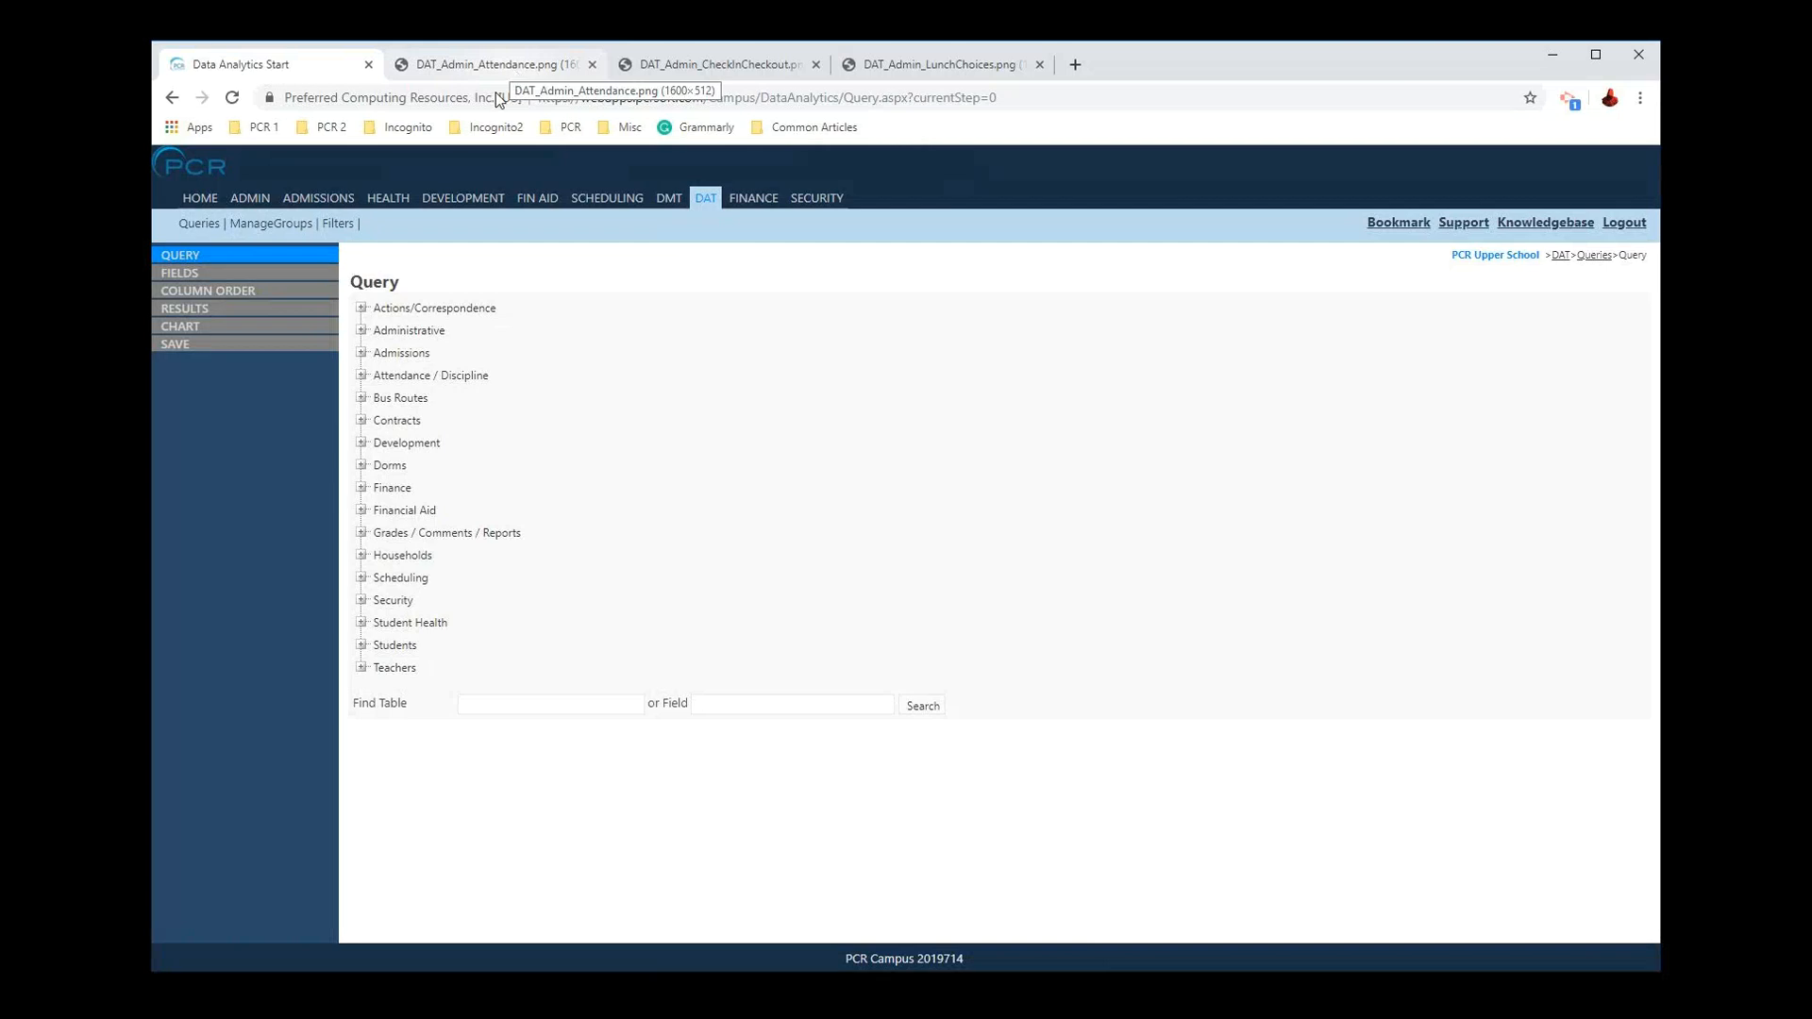
pyautogui.click(500, 62)
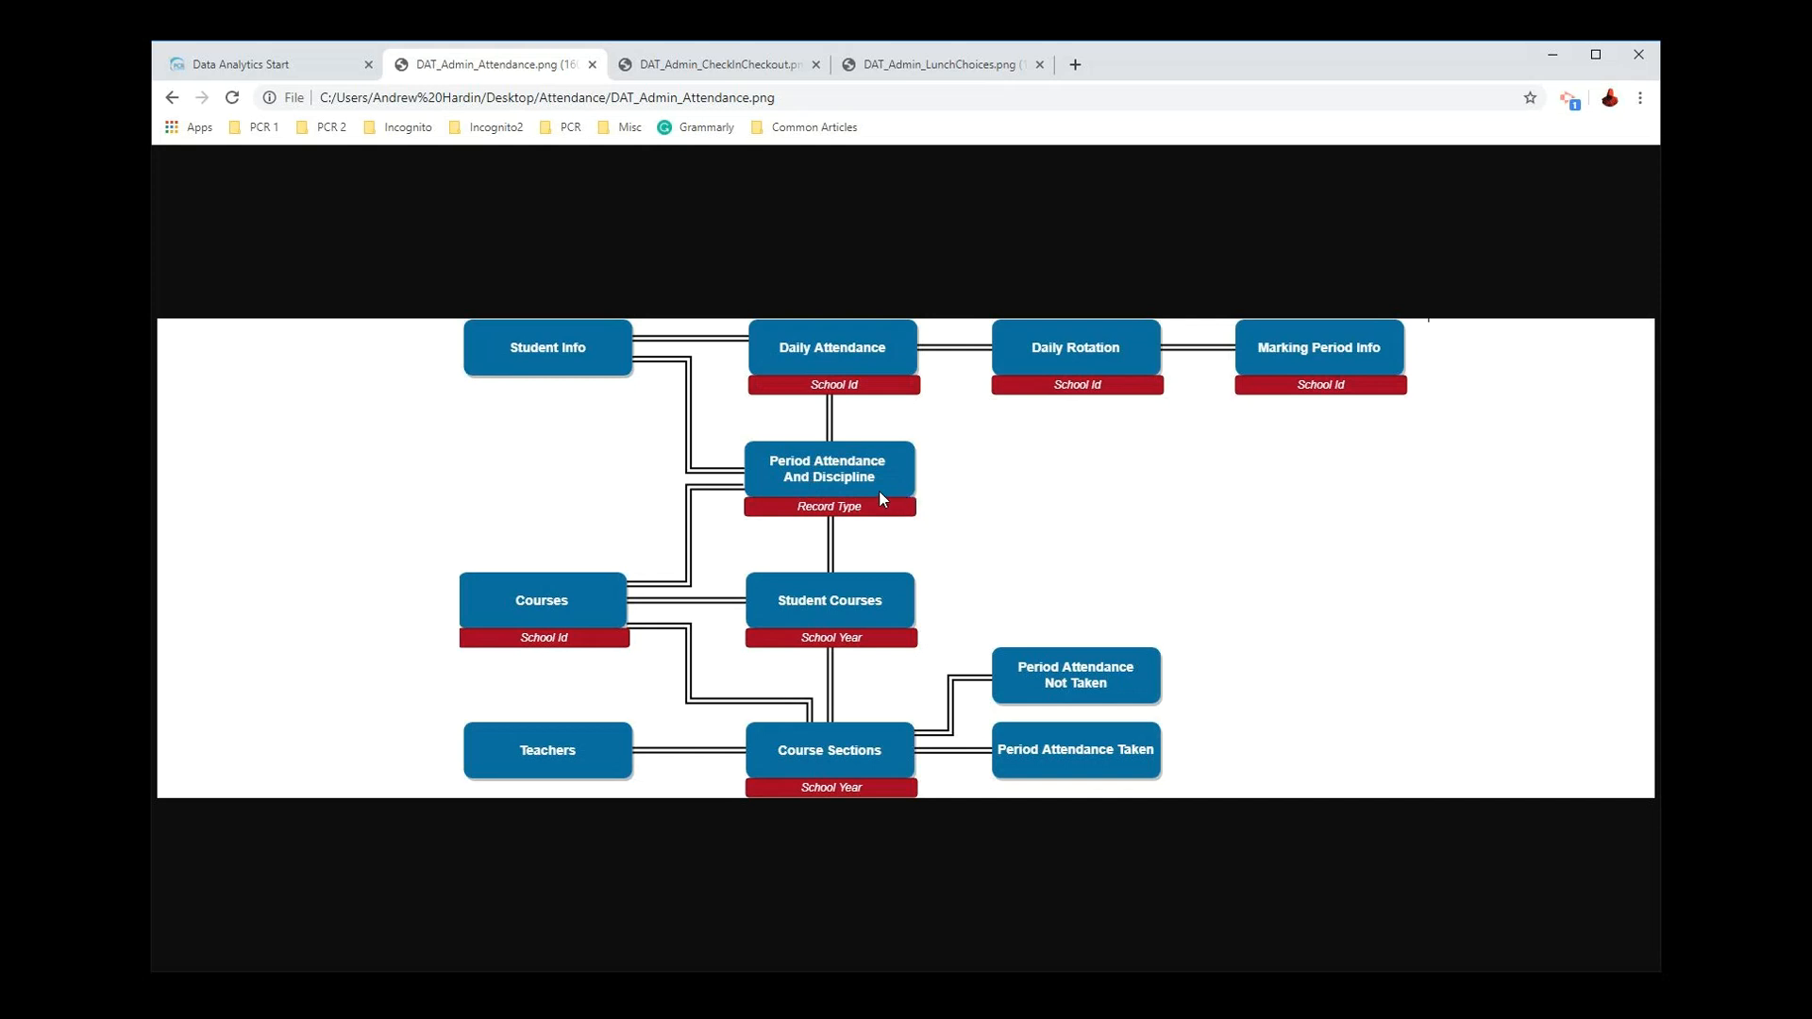
pyautogui.click(311, 64)
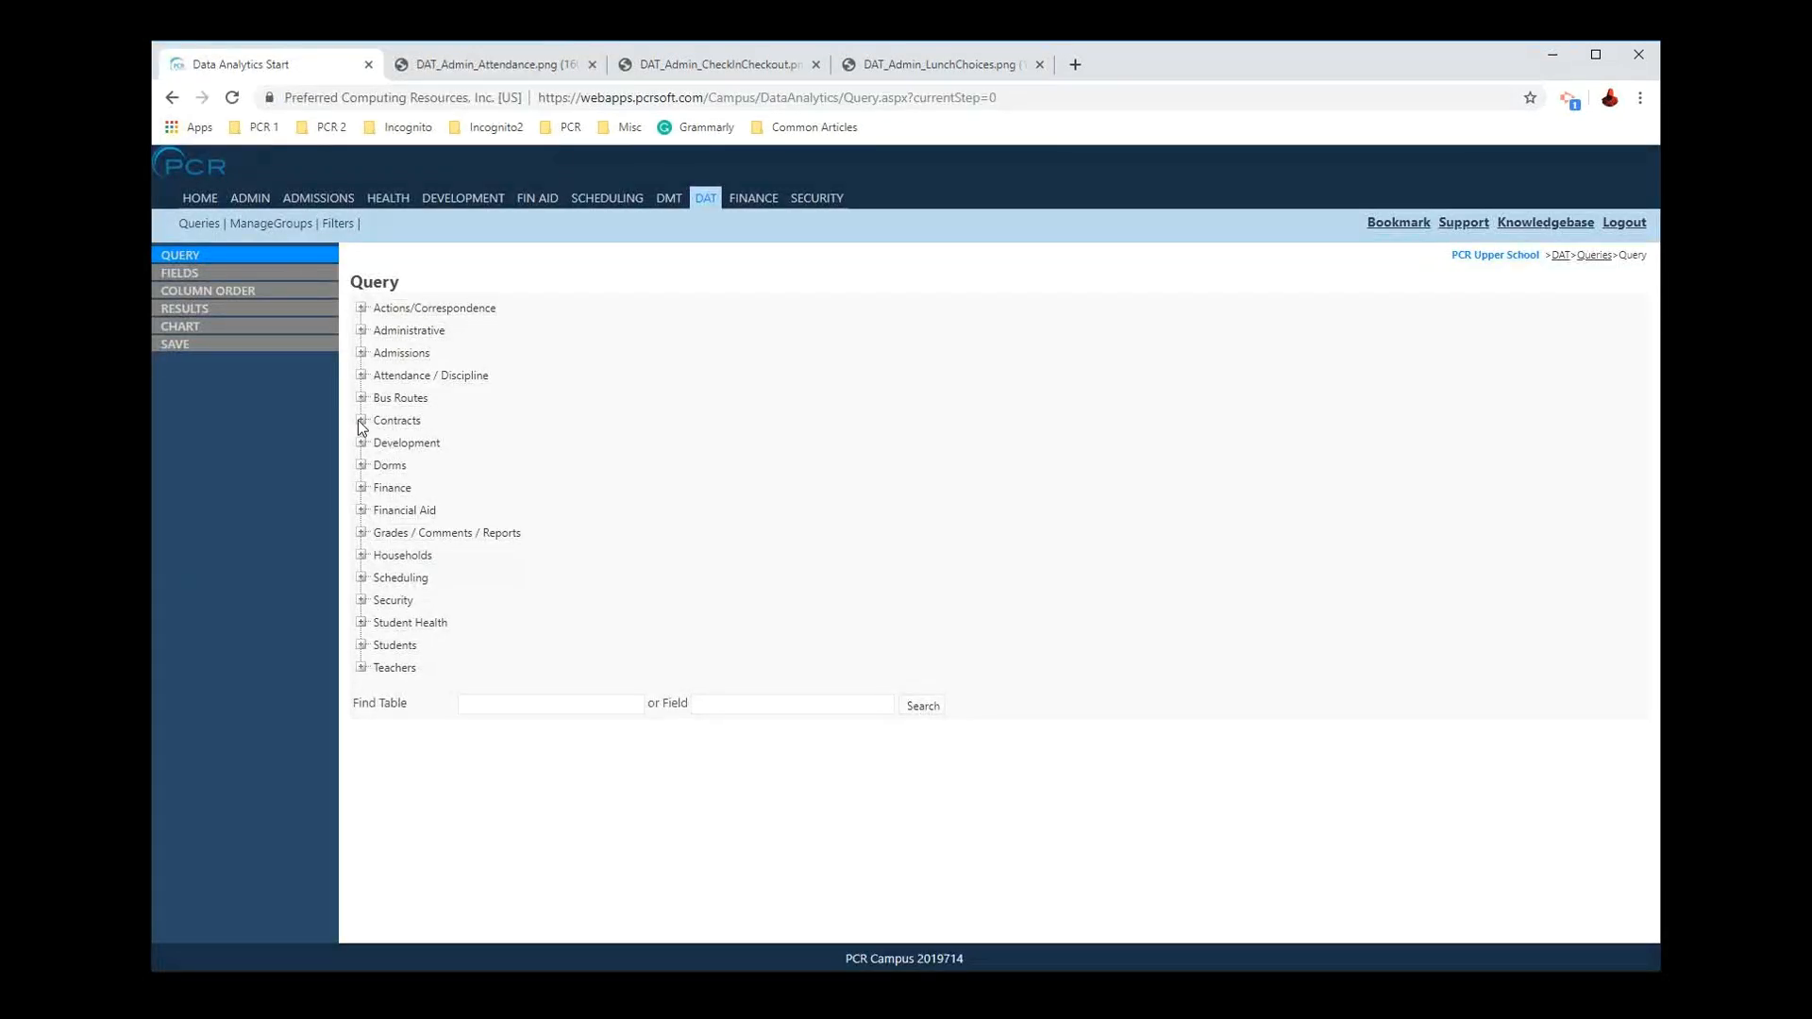
pyautogui.click(360, 374)
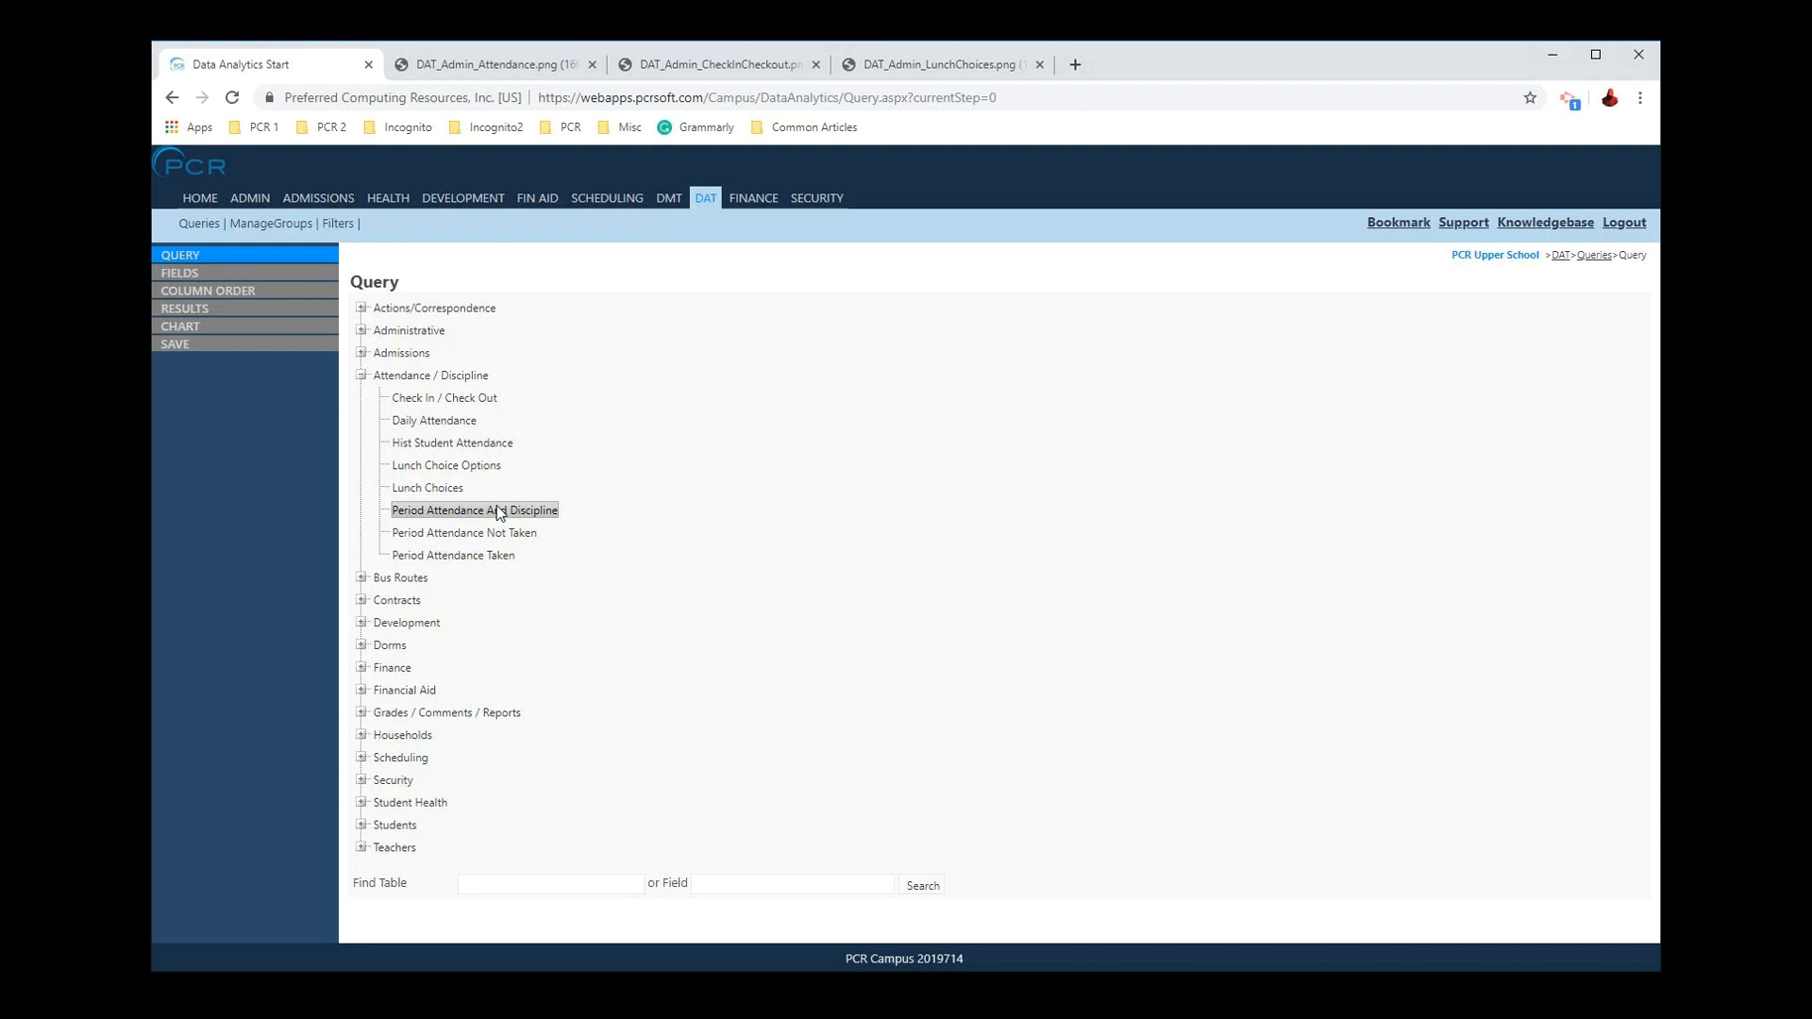
pyautogui.click(500, 512)
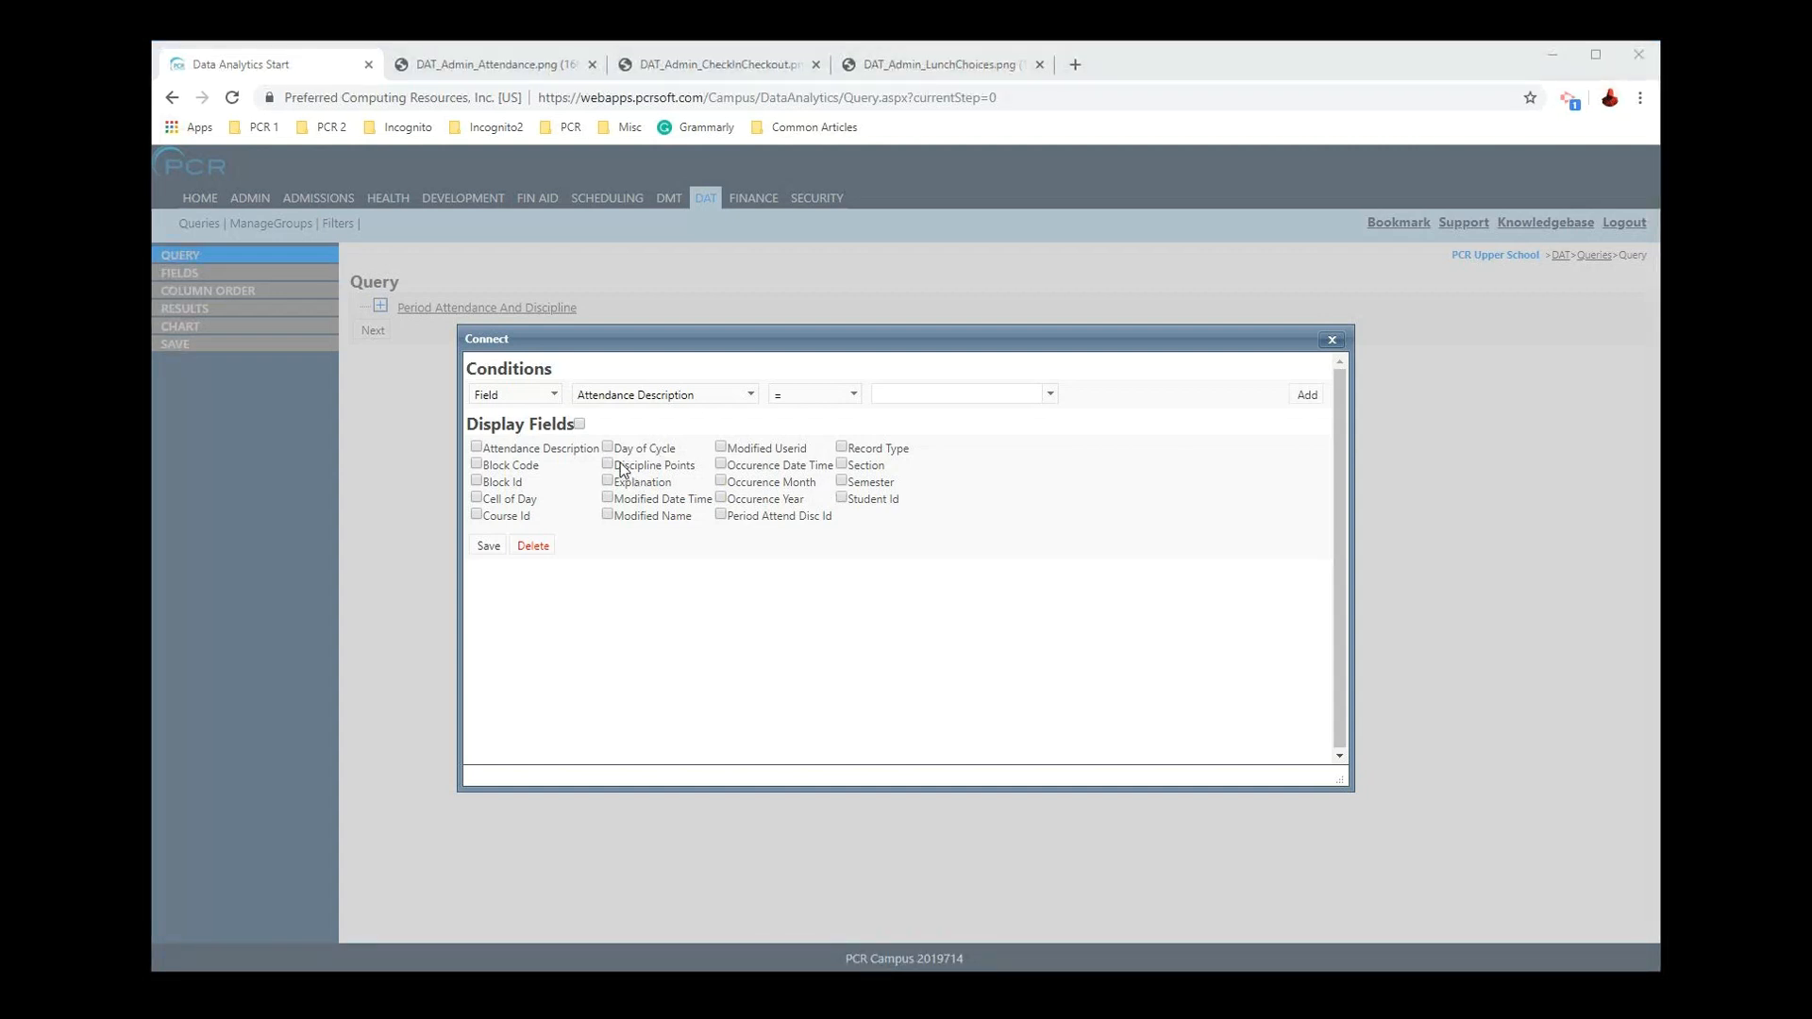
# Step: Display Attendance Description, Discipline Points, Occurence Date Time, Occurence Month and Occurence Year, and save the table settings
pyautogui.click(552, 457)
pyautogui.click(606, 466)
pyautogui.click(750, 469)
pyautogui.click(753, 483)
pyautogui.click(752, 499)
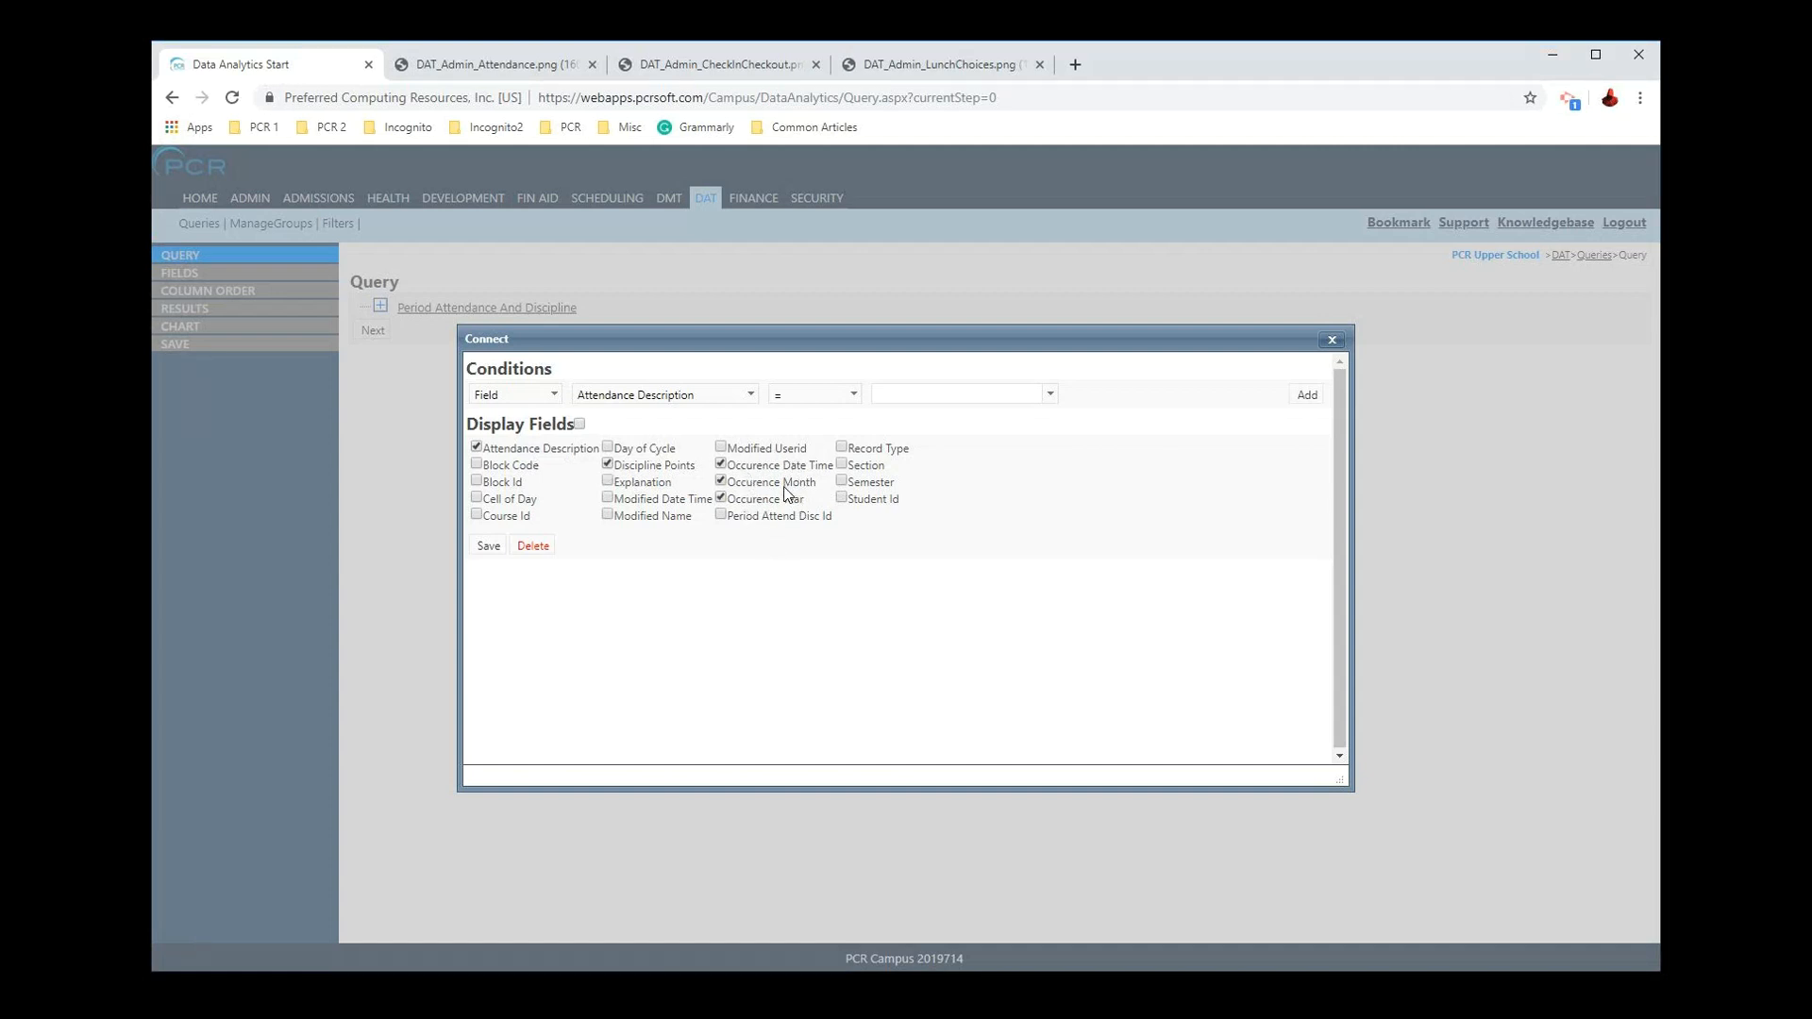
pyautogui.click(479, 547)
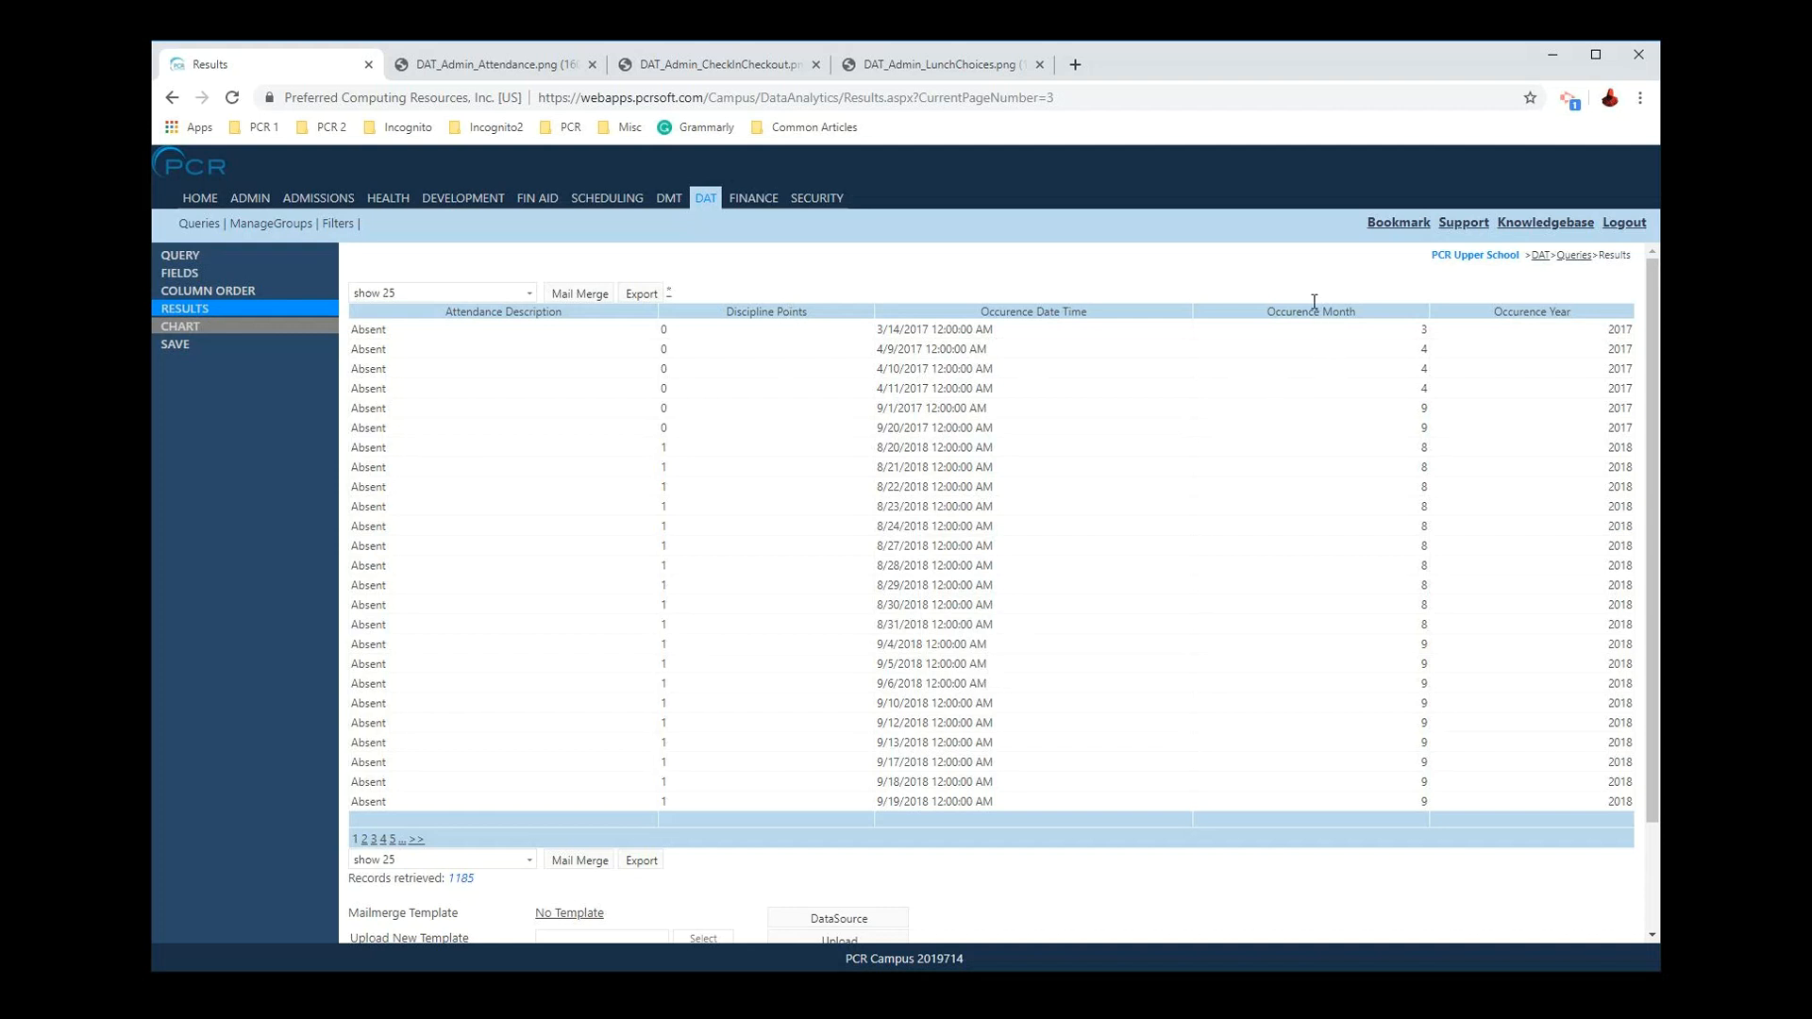
# Step: Examine the Occurence Month, Occurence Date Time and Discipline Points values in the query results
pyautogui.moveTo(1418, 341); pyautogui.dragTo(1425, 336)
pyautogui.click(965, 351)
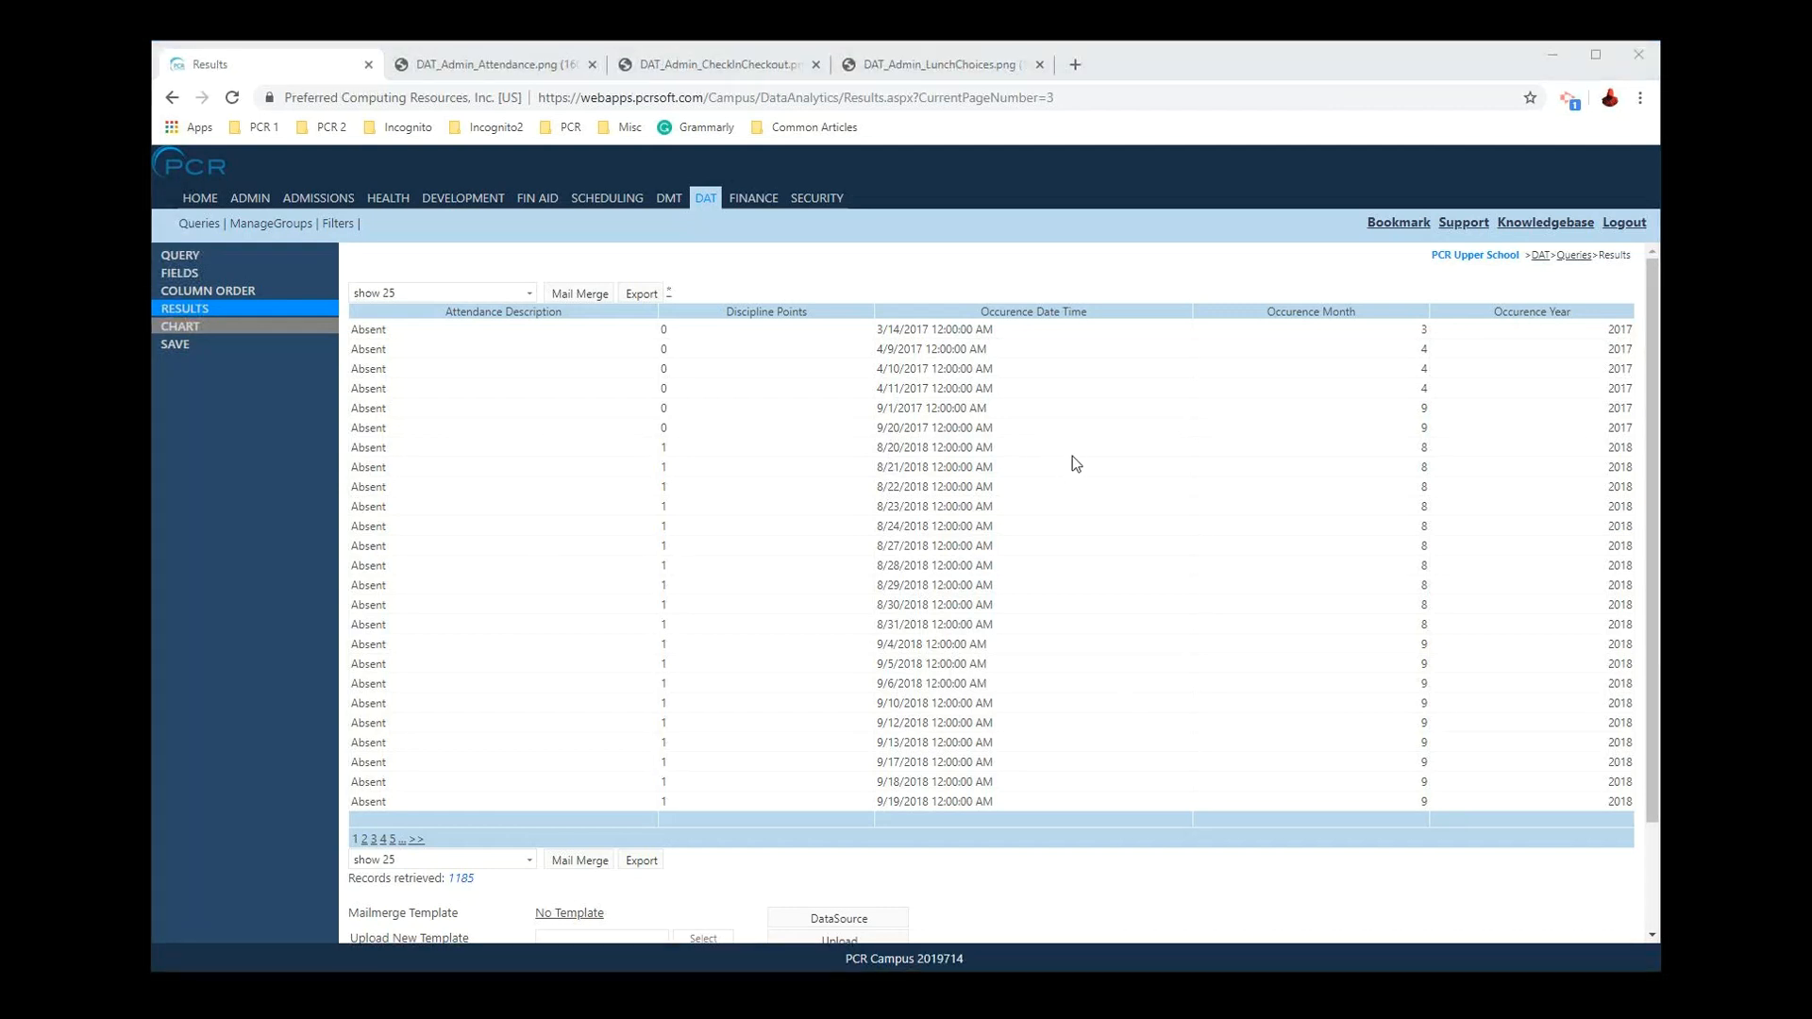
pyautogui.click(790, 406)
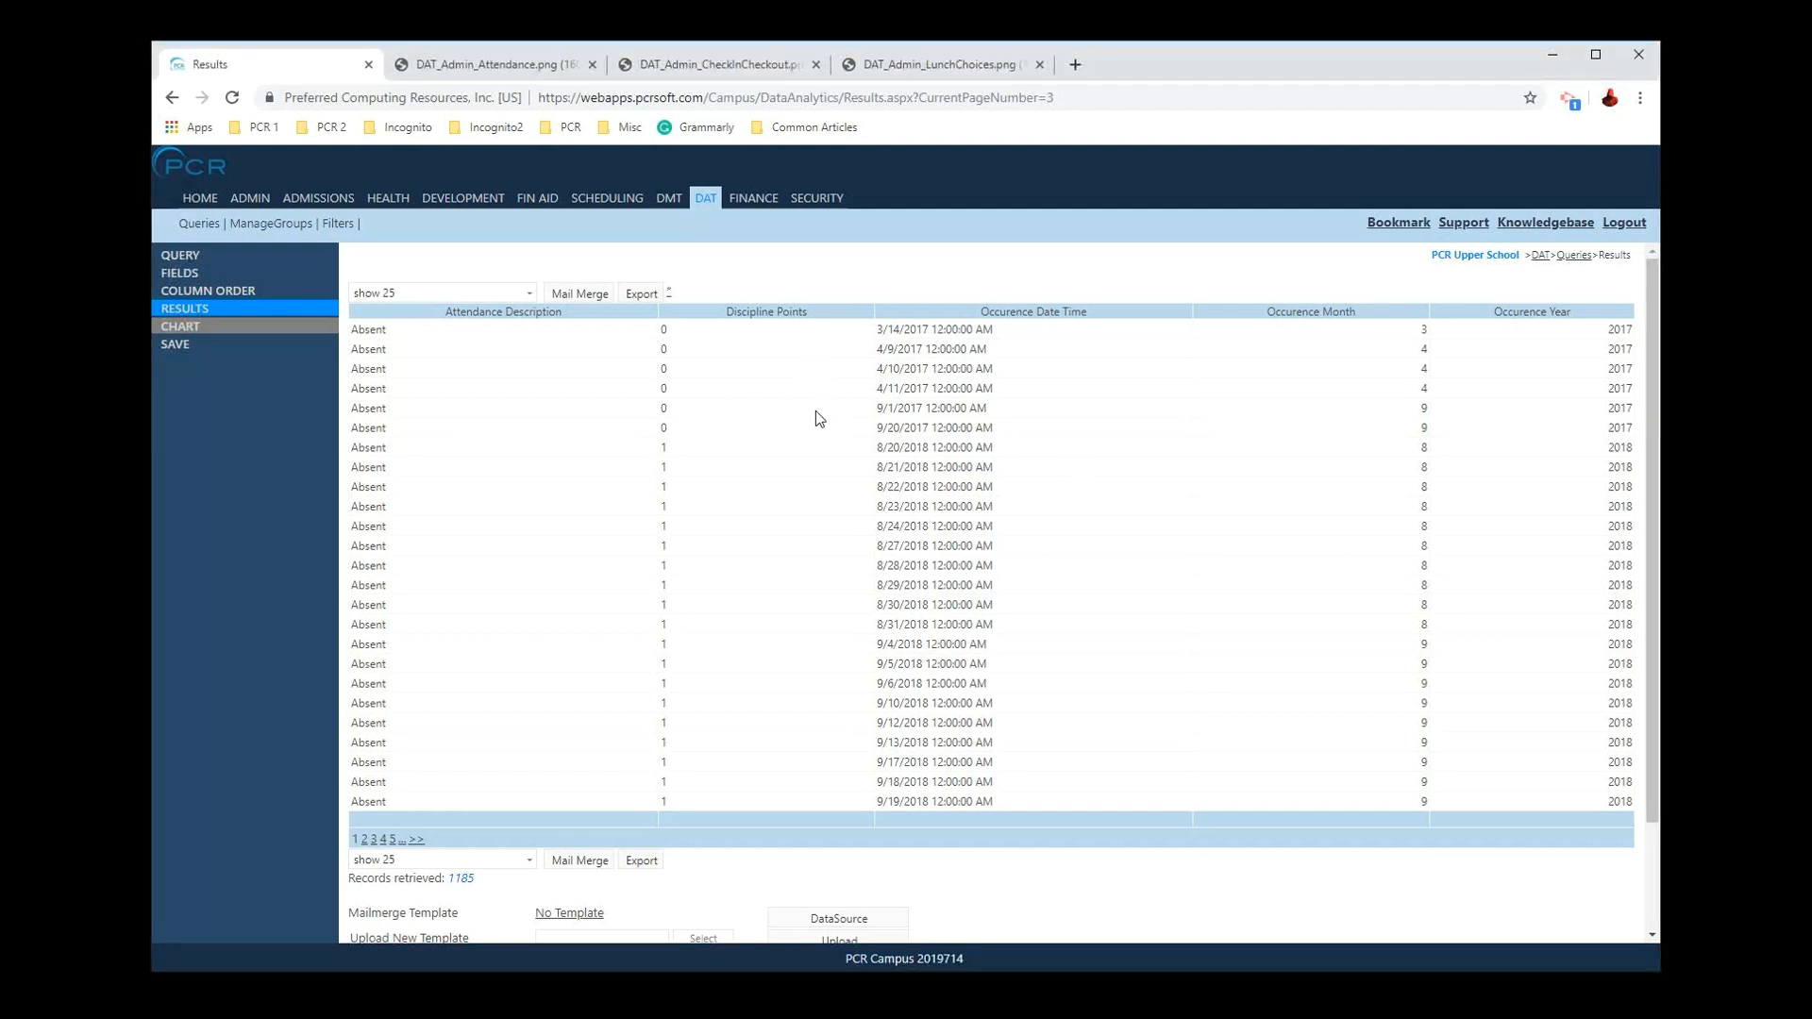
# Step: Inspect the row options in the field settings, and check how many records the results retrieve with Unique Rows
pyautogui.click(235, 274)
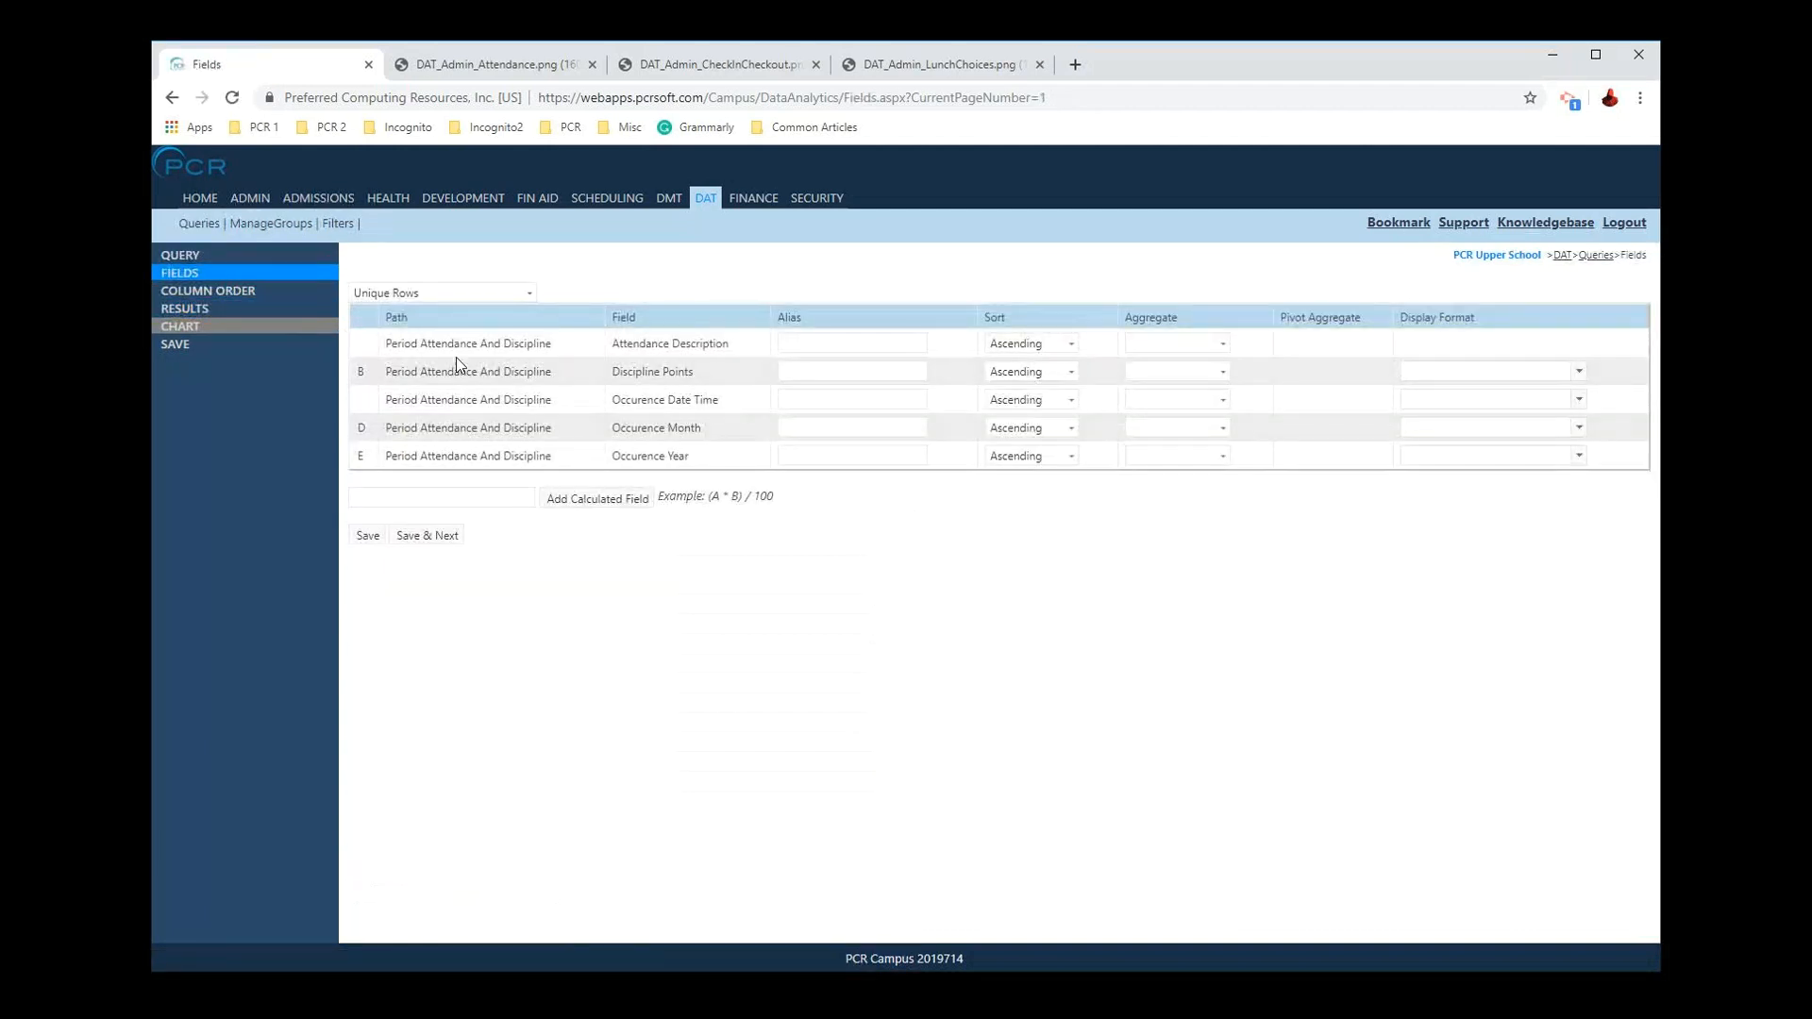
pyautogui.click(437, 298)
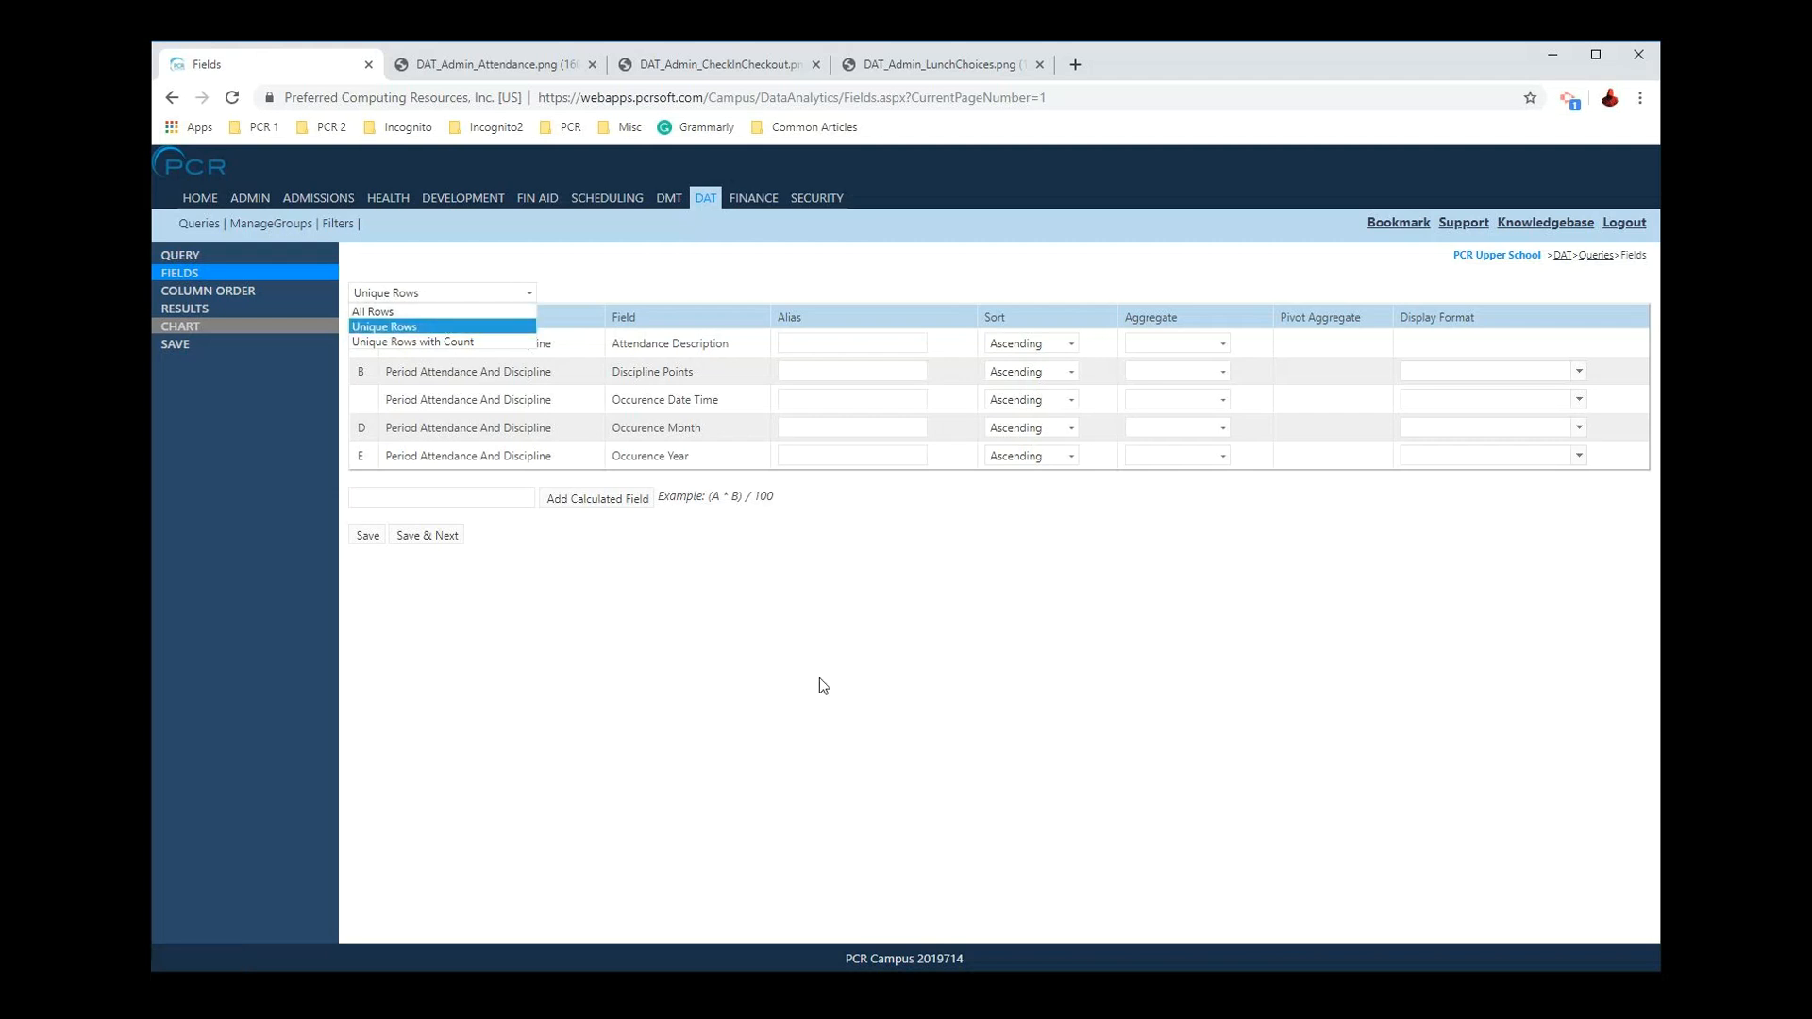
pyautogui.click(823, 686)
pyautogui.click(394, 295)
pyautogui.click(198, 309)
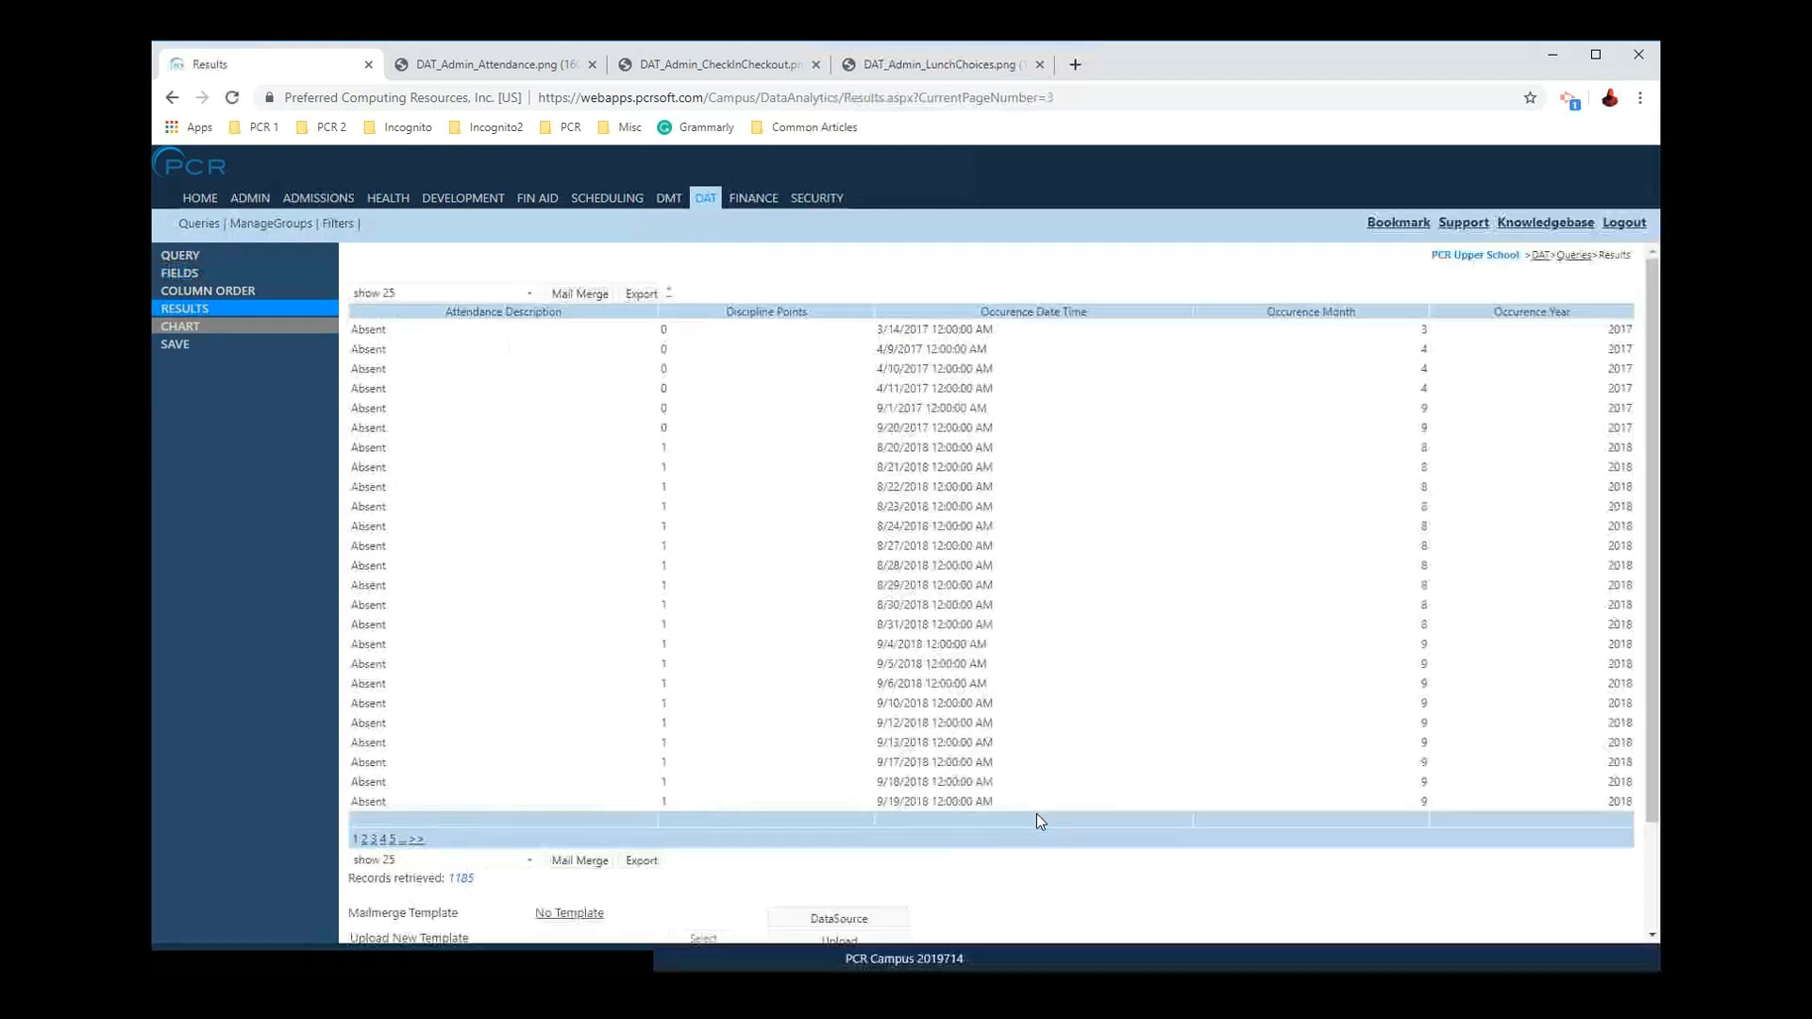
pyautogui.moveTo(442, 879); pyautogui.dragTo(467, 884)
pyautogui.click(481, 883)
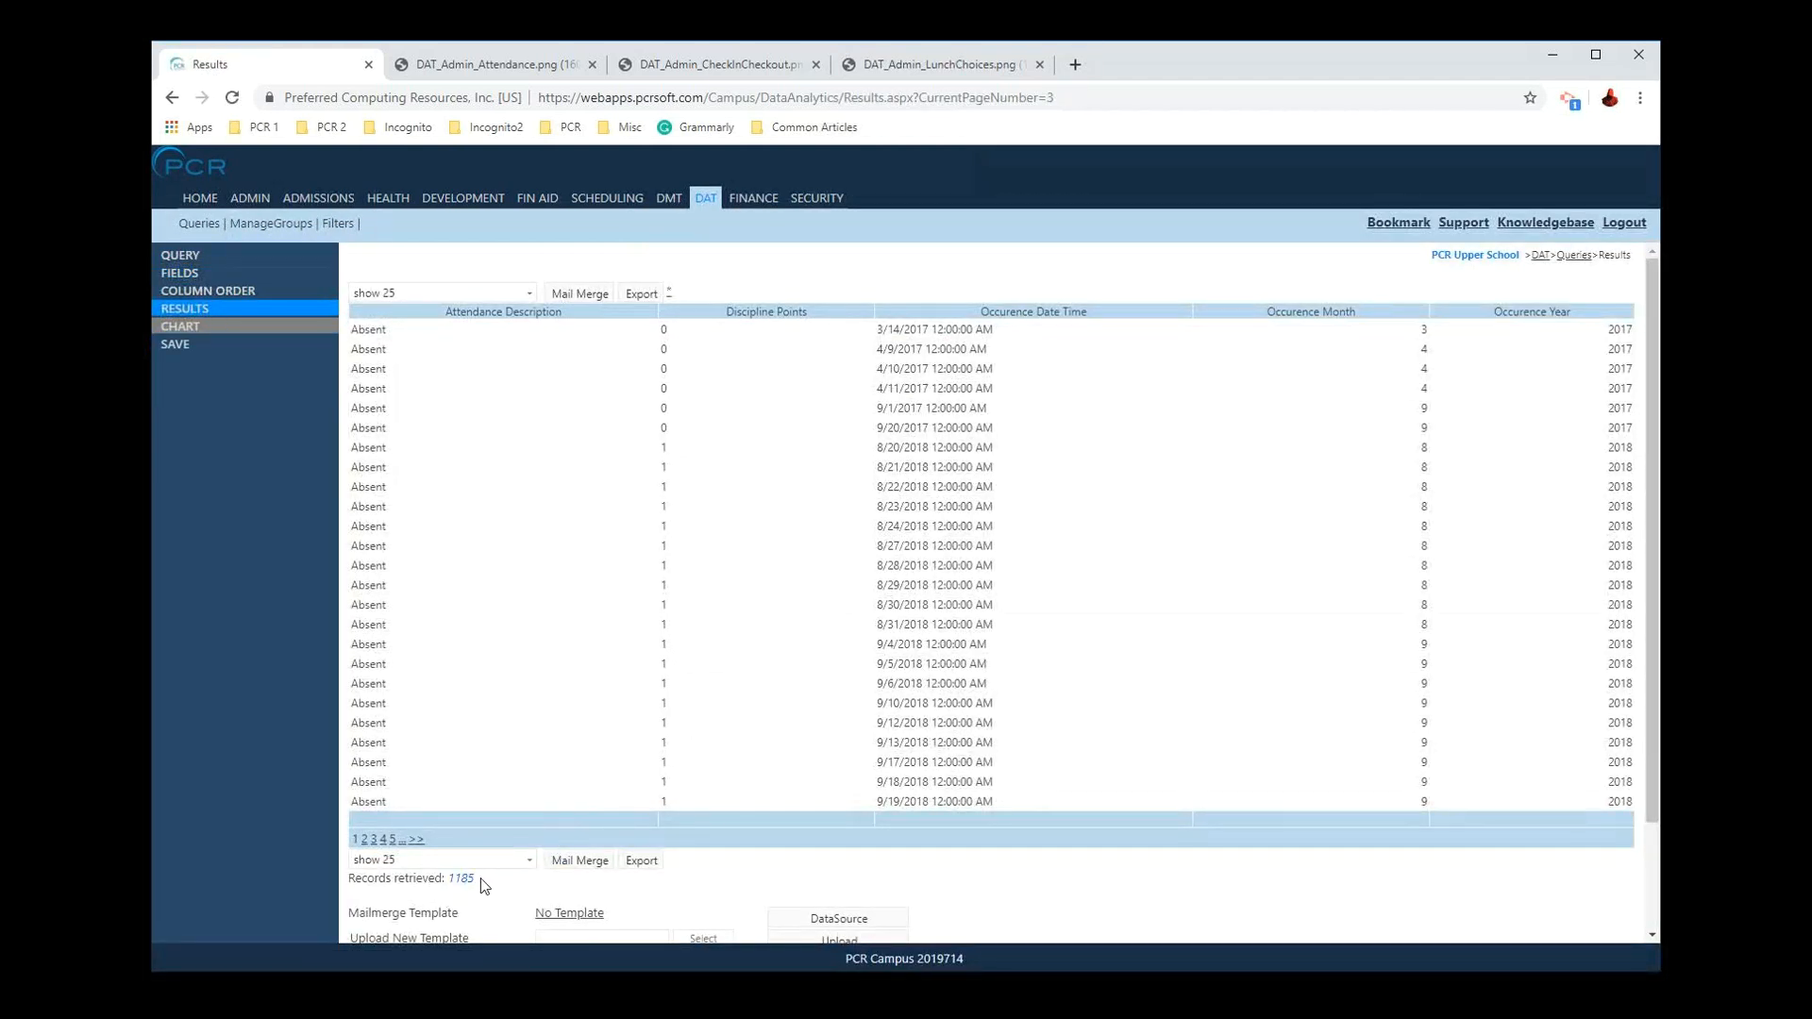
# Step: Set the query to return All Rows, save the field settings and show the results
pyautogui.click(211, 274)
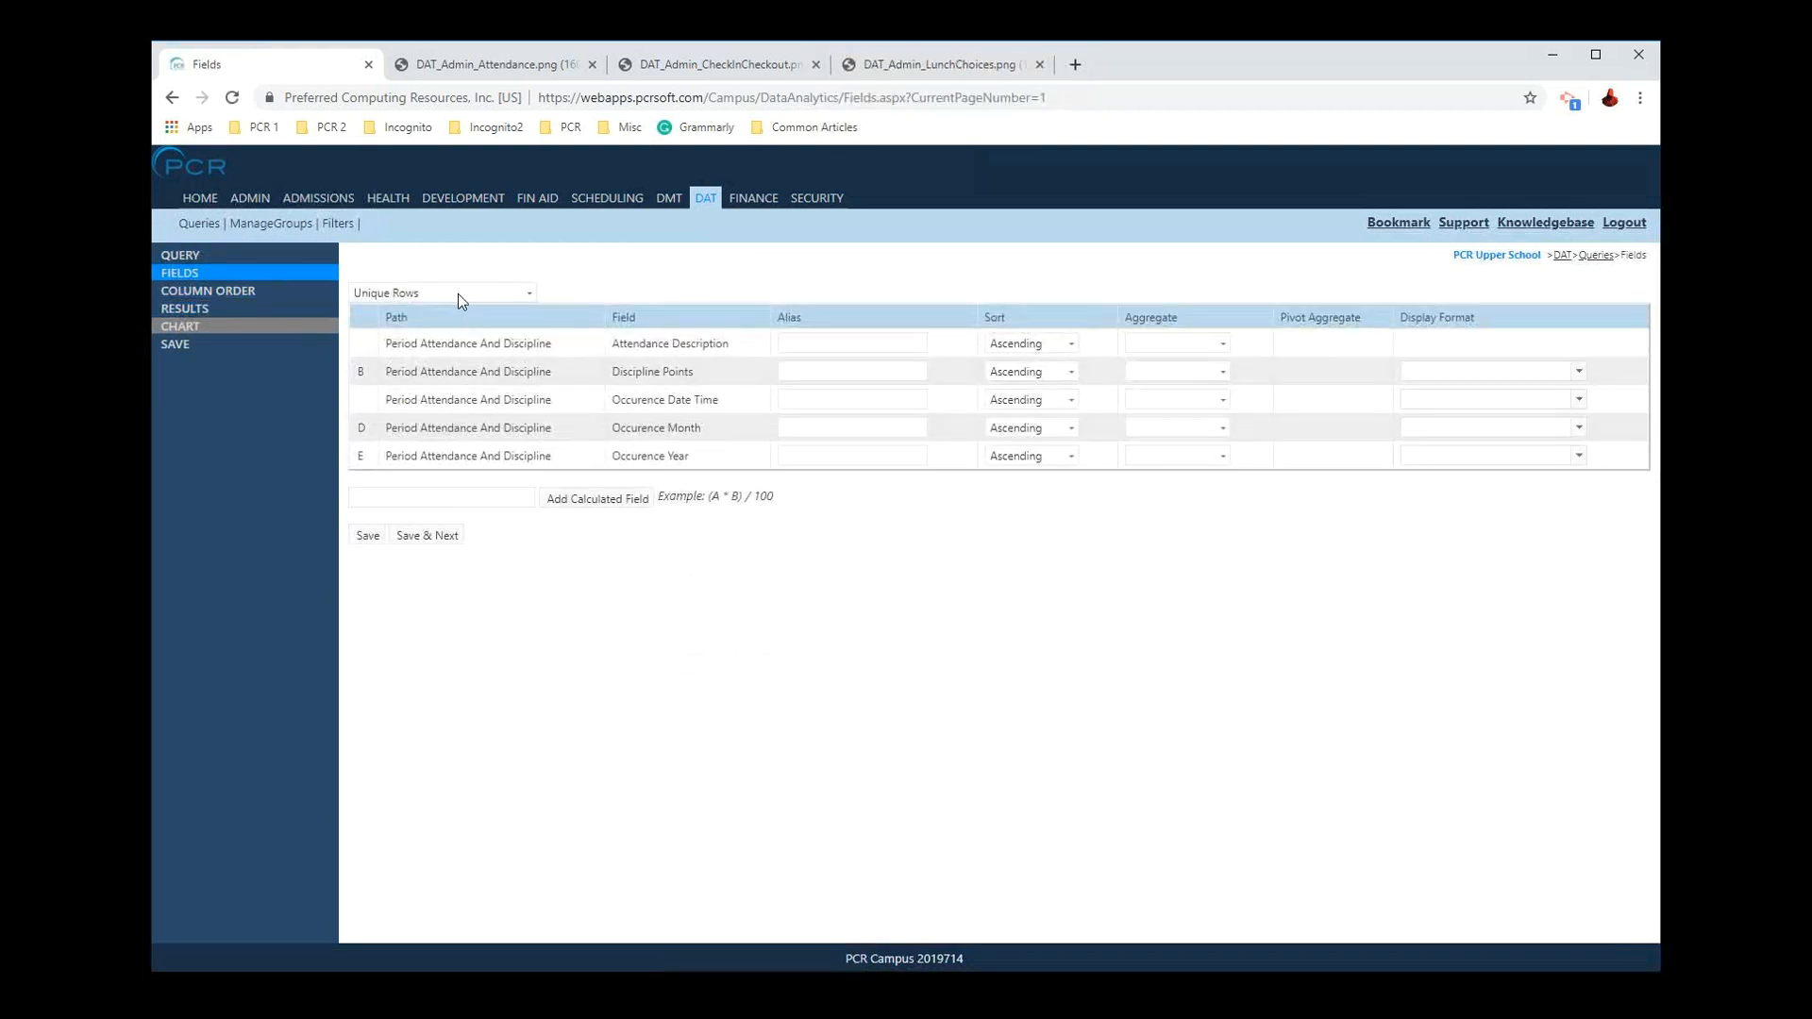
pyautogui.click(457, 293)
pyautogui.click(451, 309)
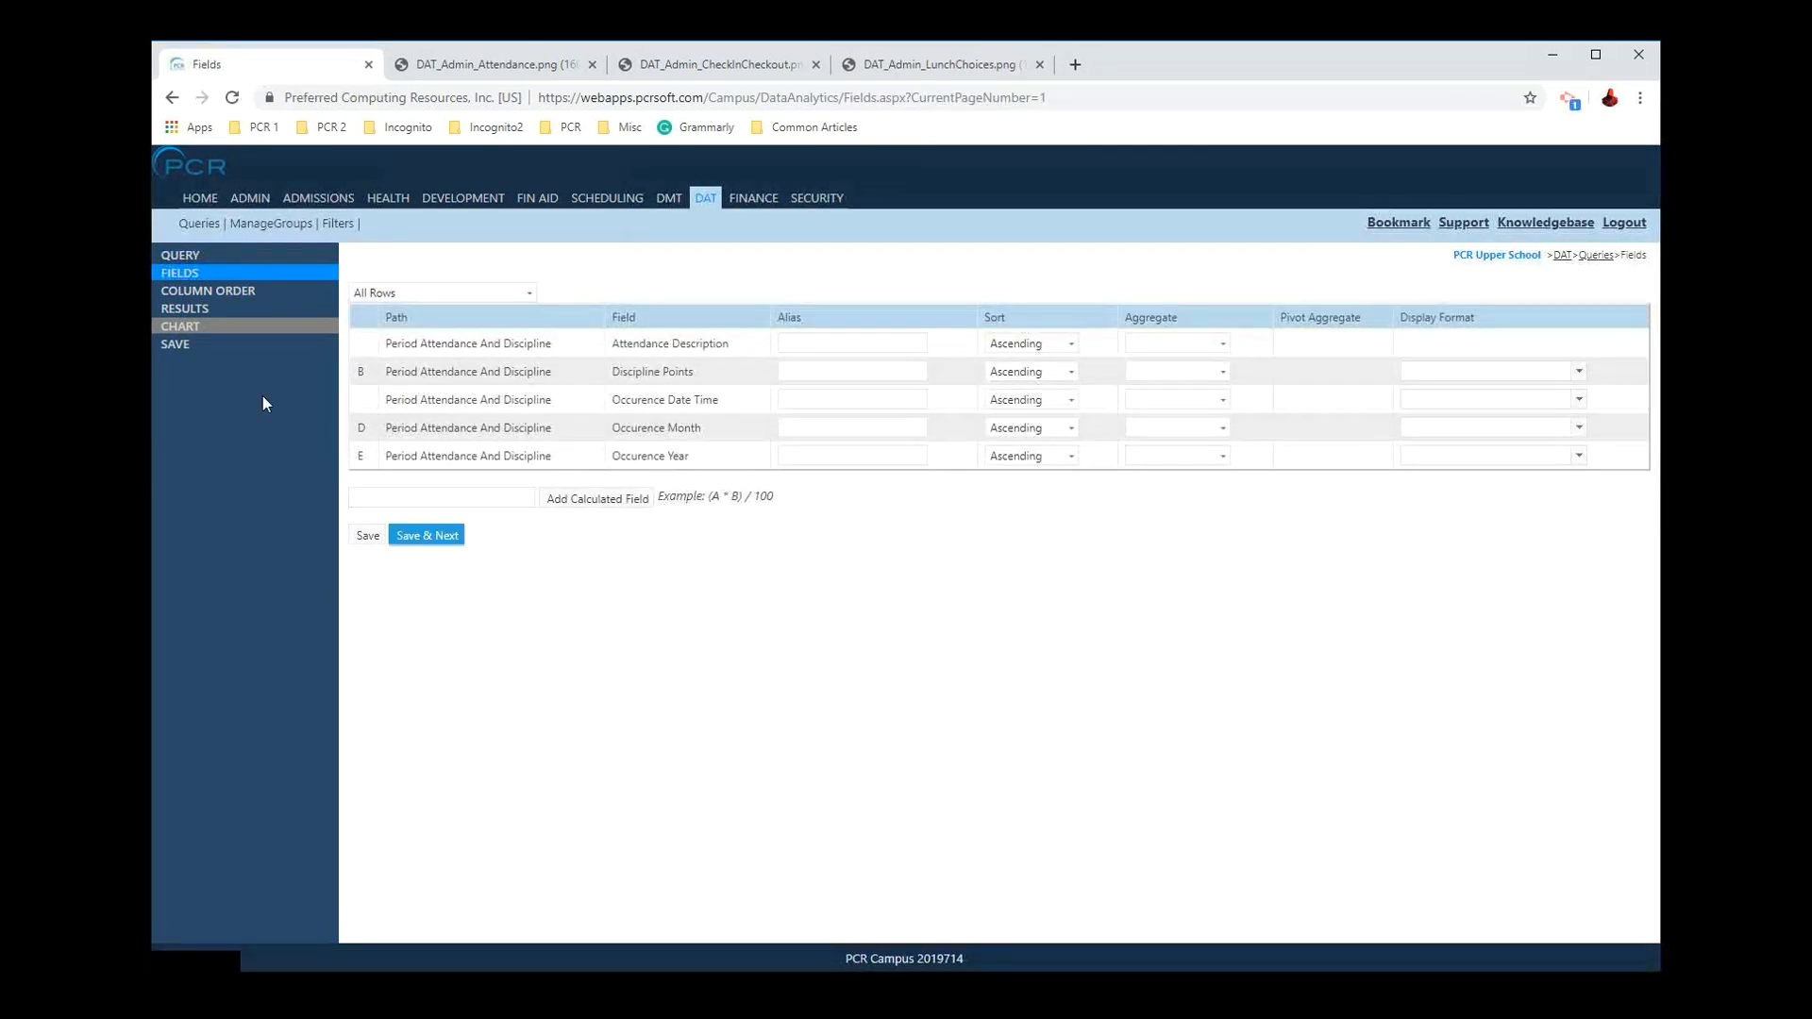
pyautogui.click(215, 290)
pyautogui.click(219, 309)
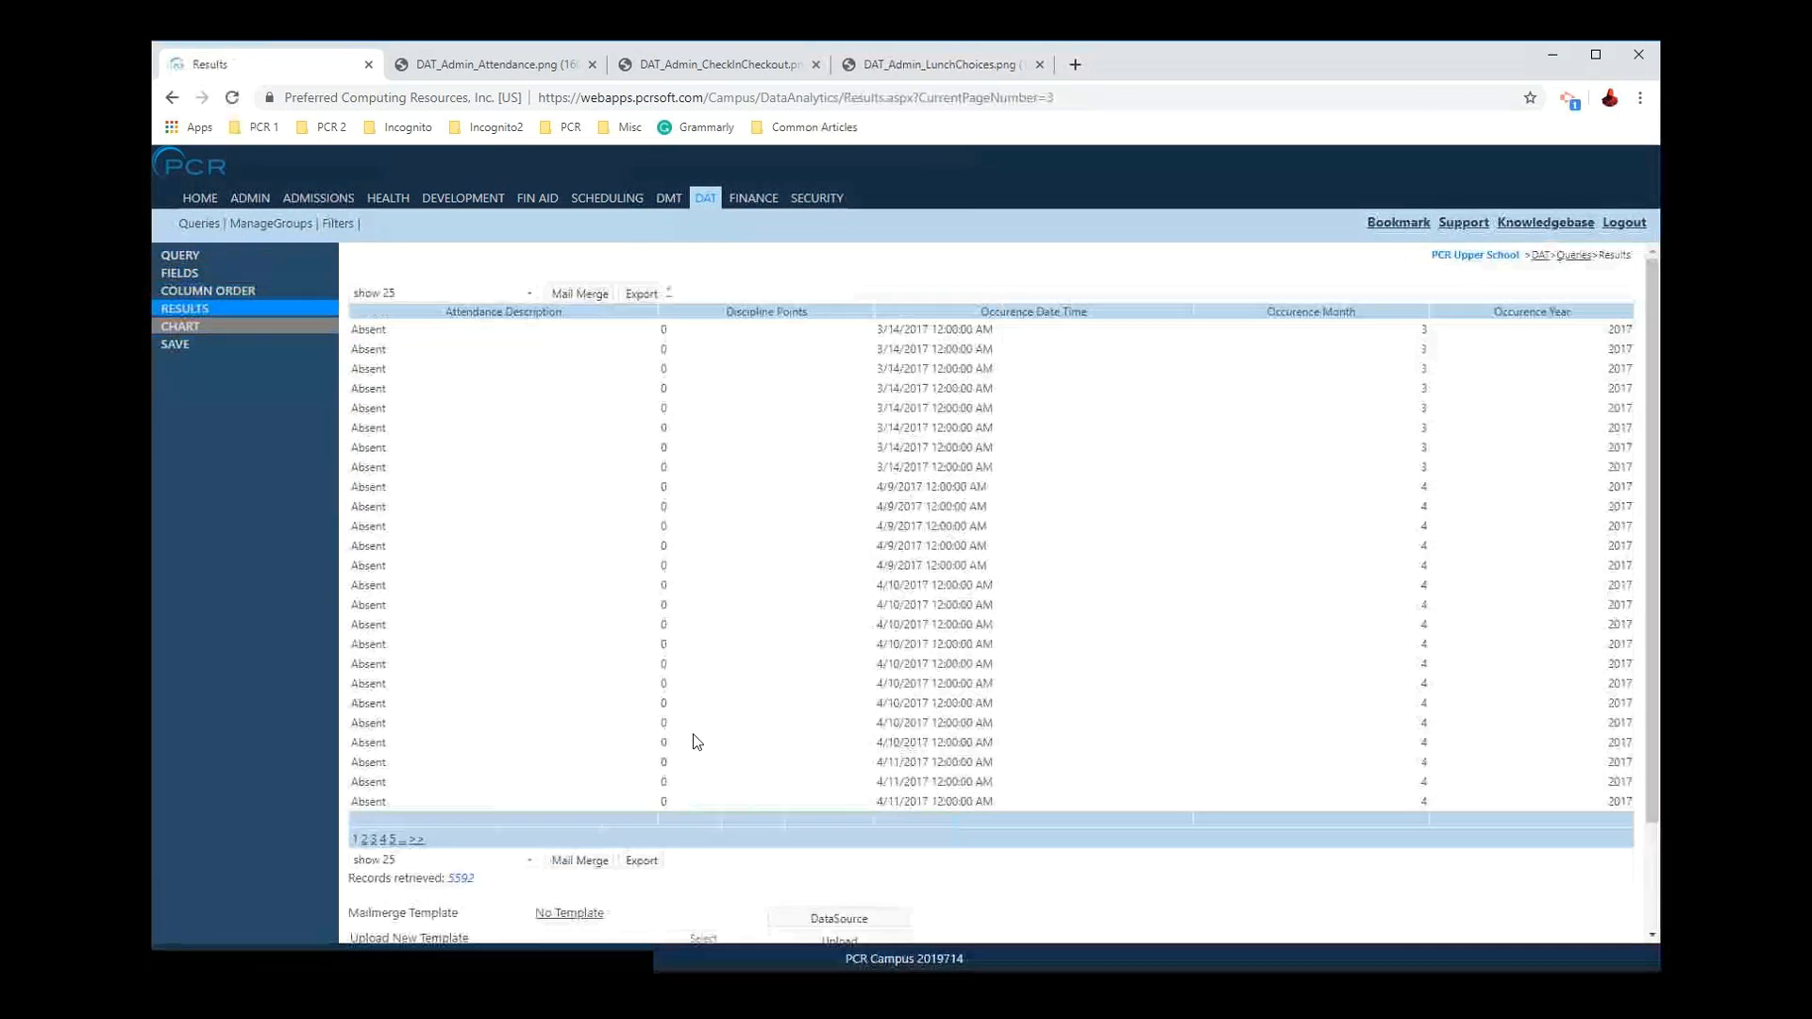
# Step: Check the record count for All Rows and examine the repeated date and discipline point entries
pyautogui.doubleClick(460, 879)
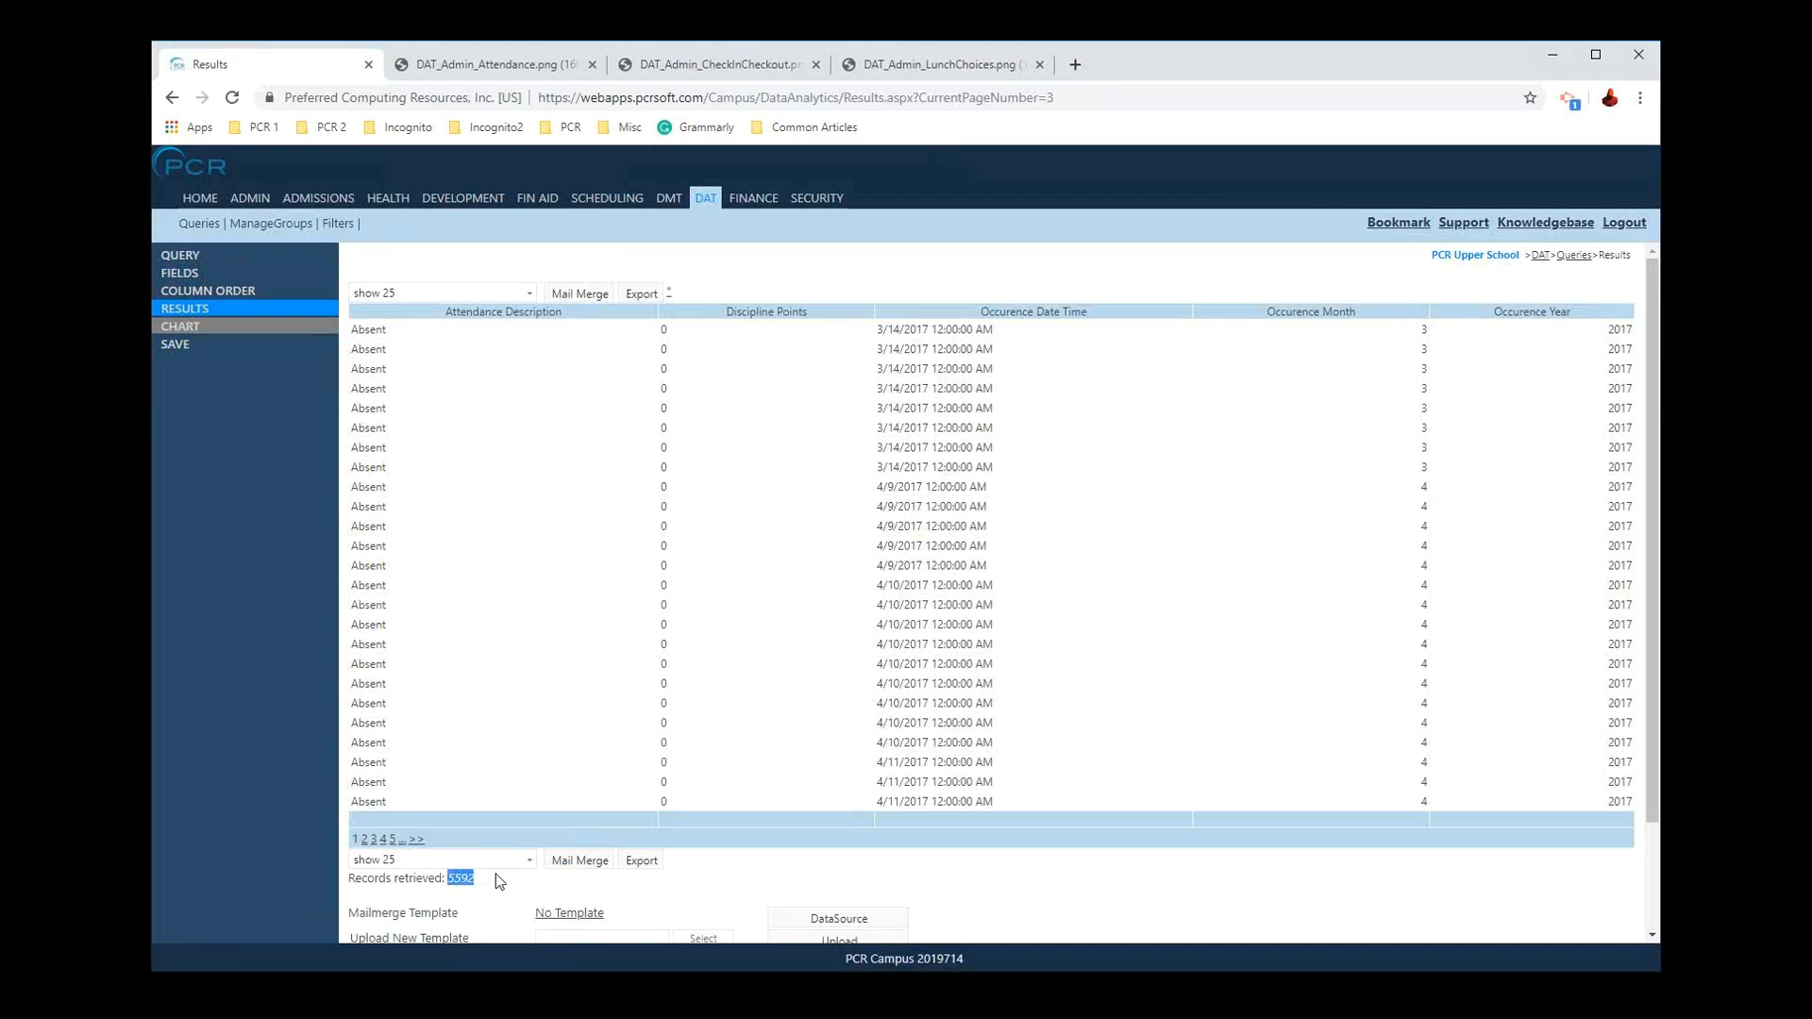
pyautogui.moveTo(881, 324); pyautogui.dragTo(1007, 469)
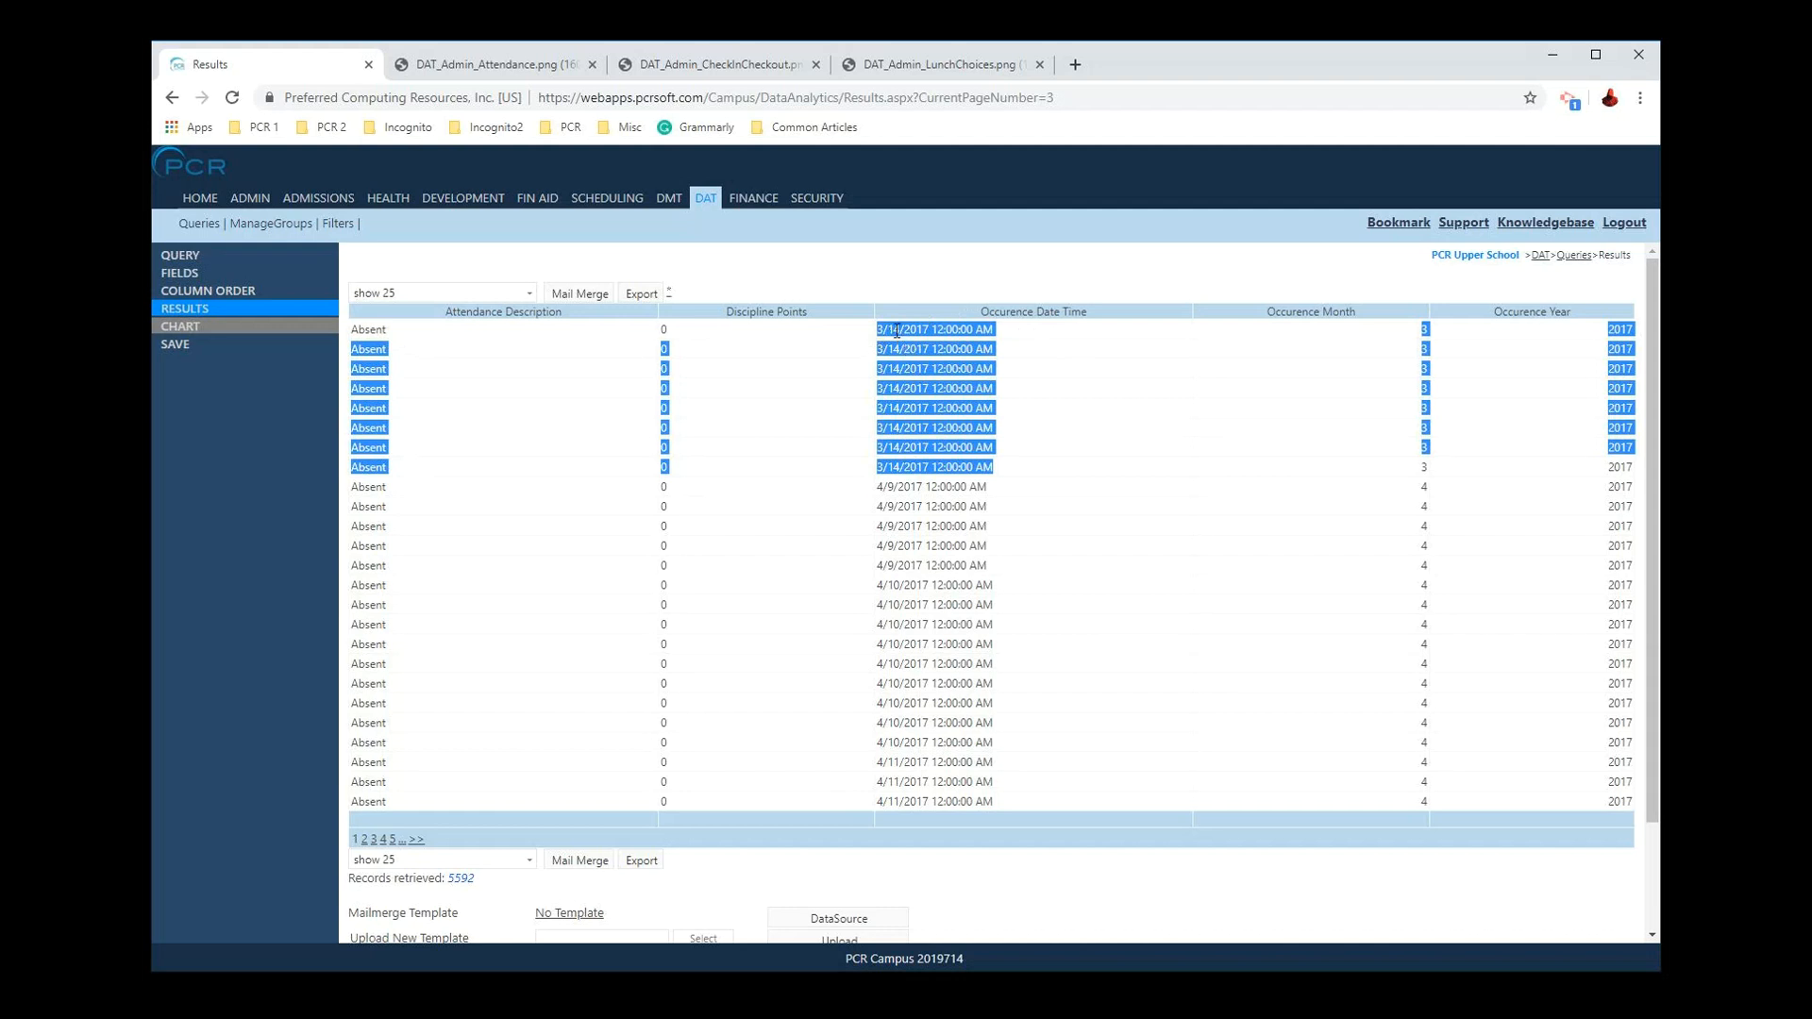
pyautogui.click(688, 331)
pyautogui.moveTo(663, 327); pyautogui.dragTo(719, 485)
pyautogui.click(719, 489)
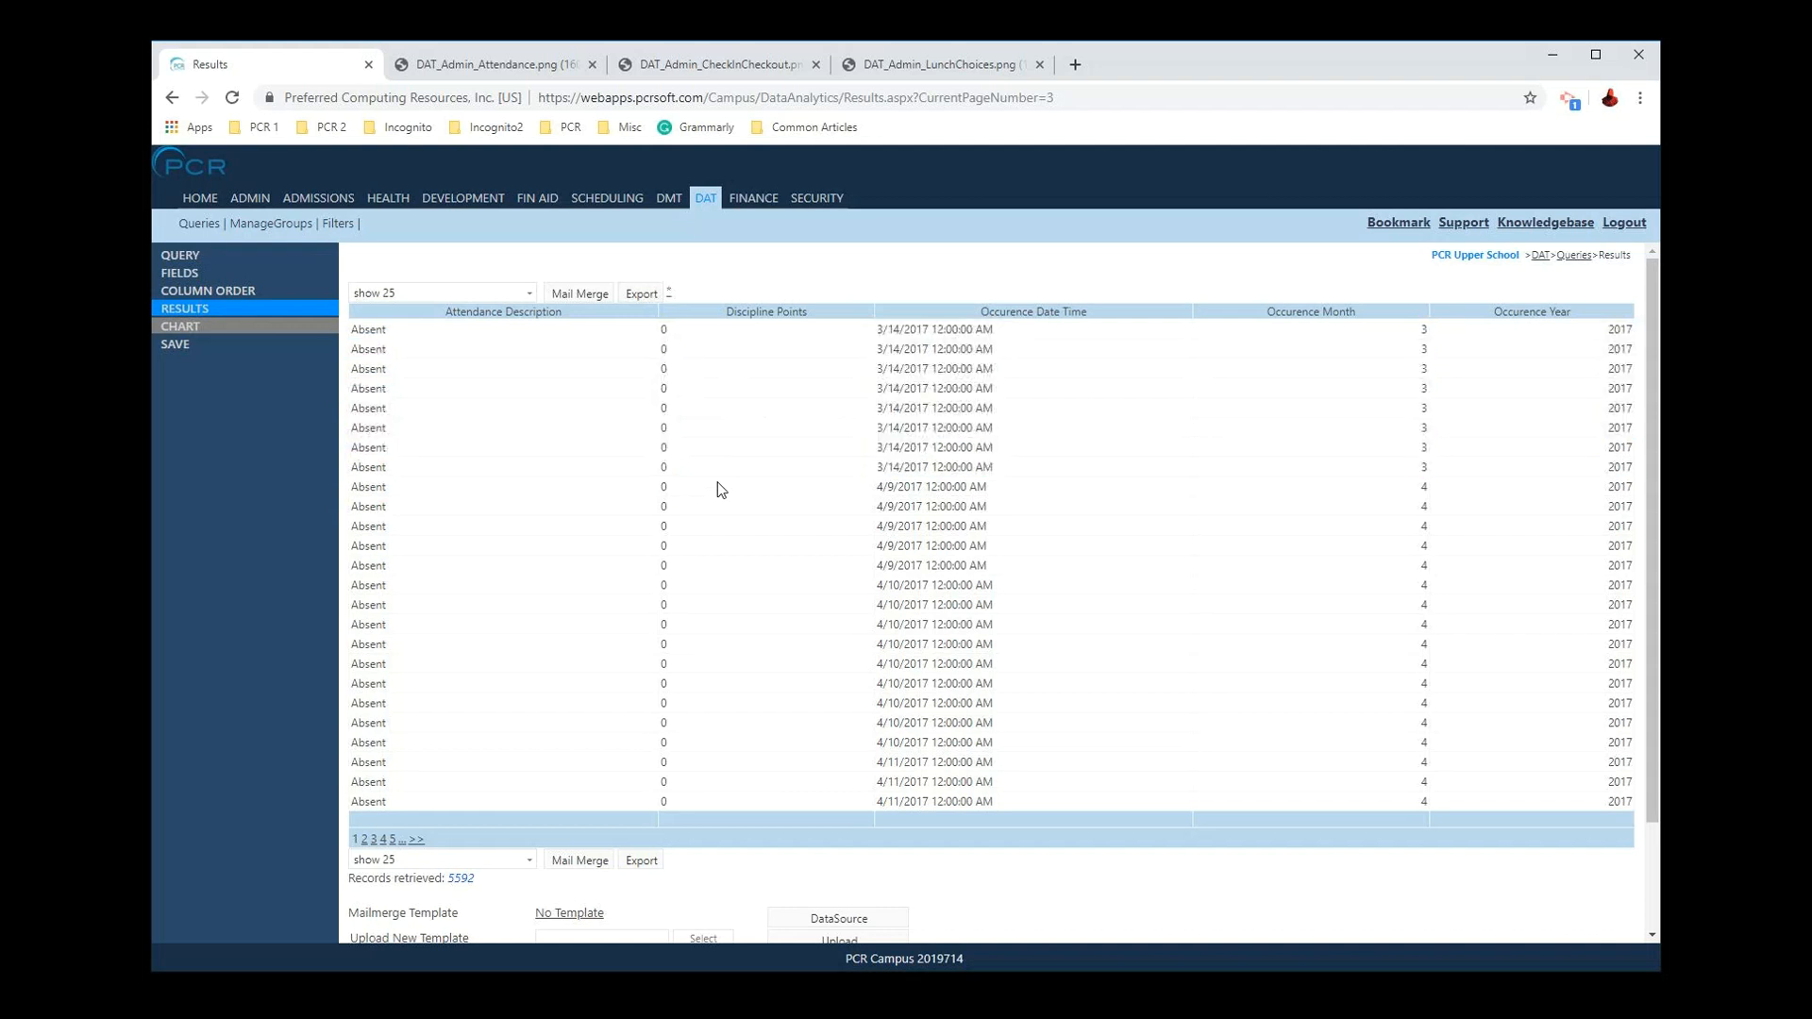
# Step: Return to the field settings and review the row return options without changing the selection
pyautogui.click(179, 273)
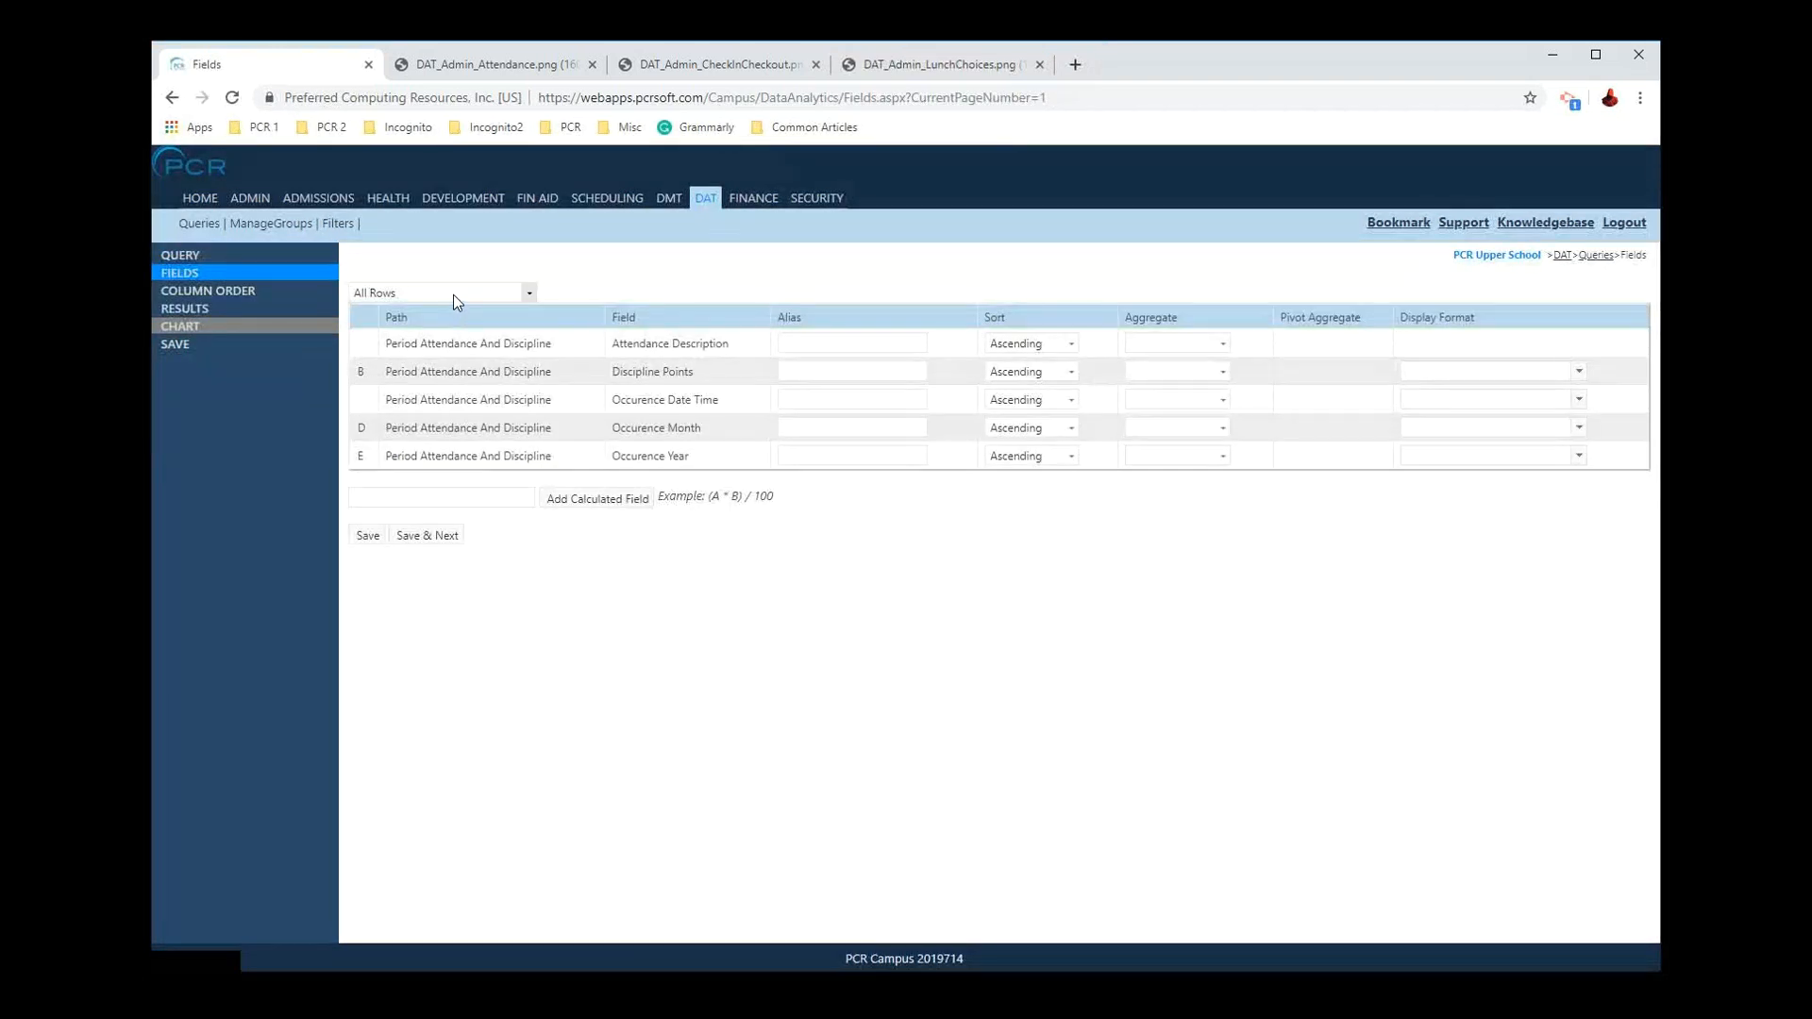
pyautogui.click(453, 295)
pyautogui.click(937, 784)
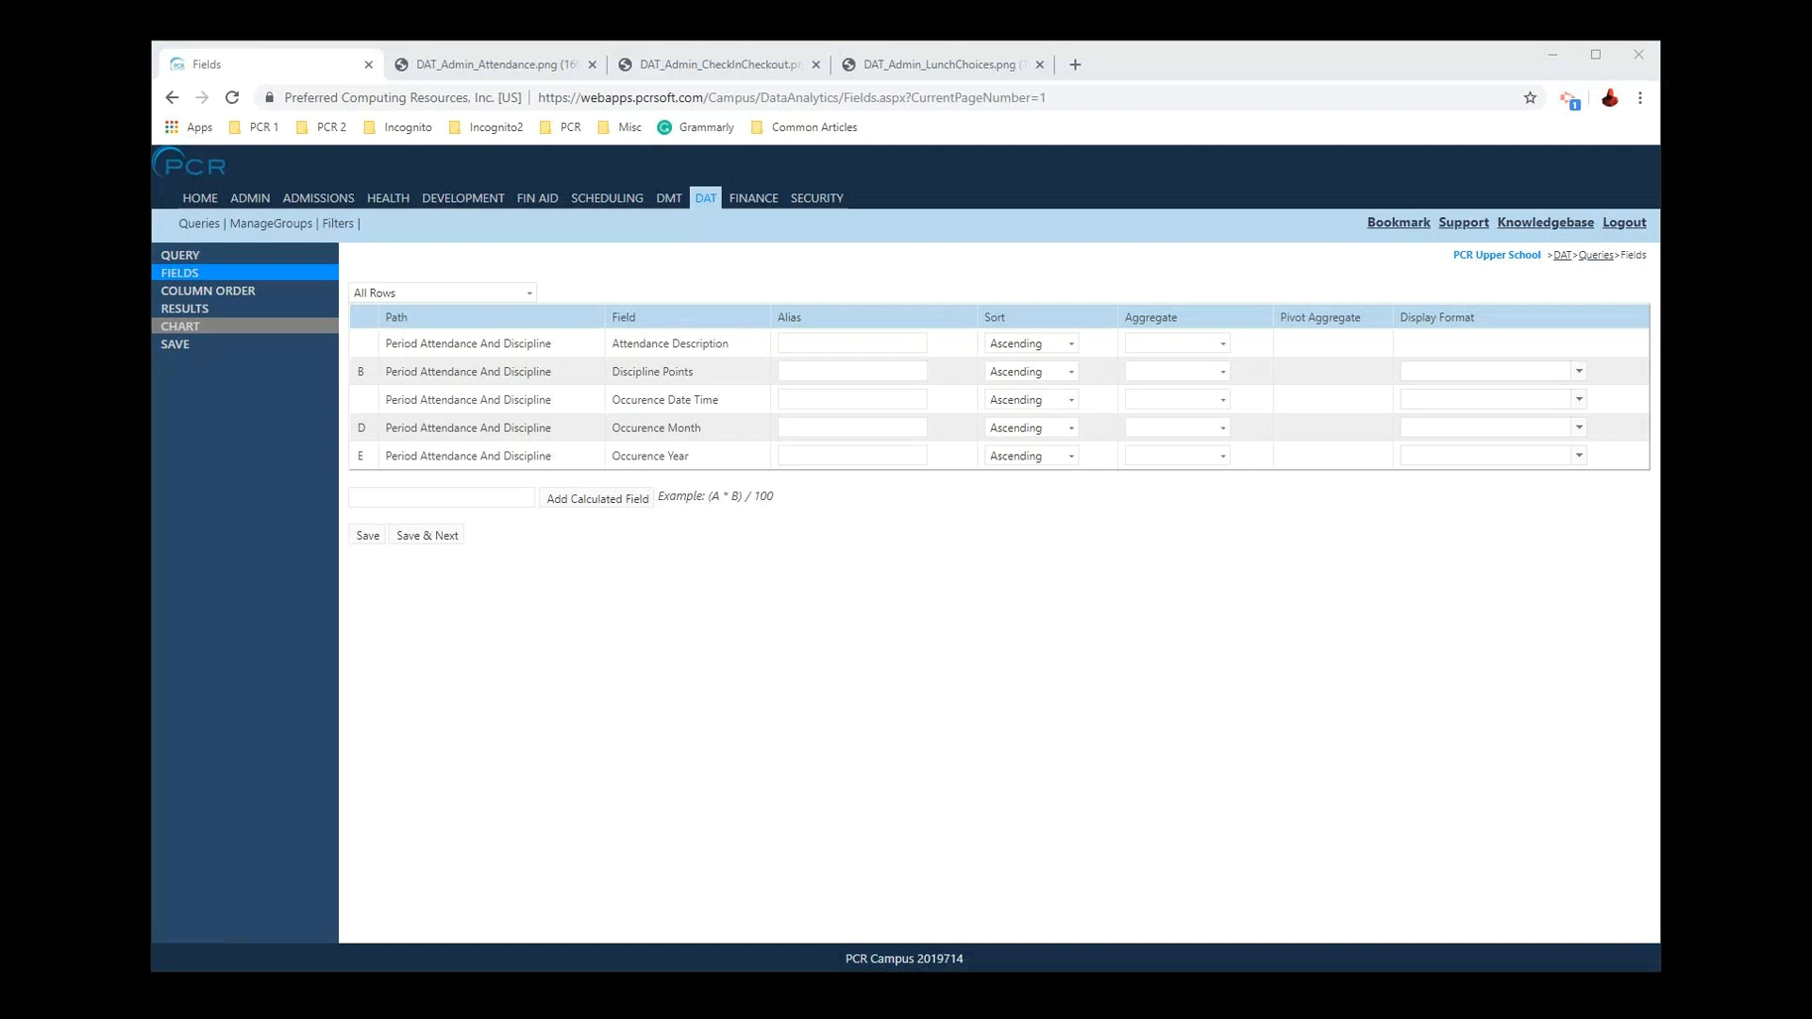
# Step: Reopen the Period Attendance And Discipline settings and set up a multi select condition on Occurence Month
pyautogui.click(235, 264)
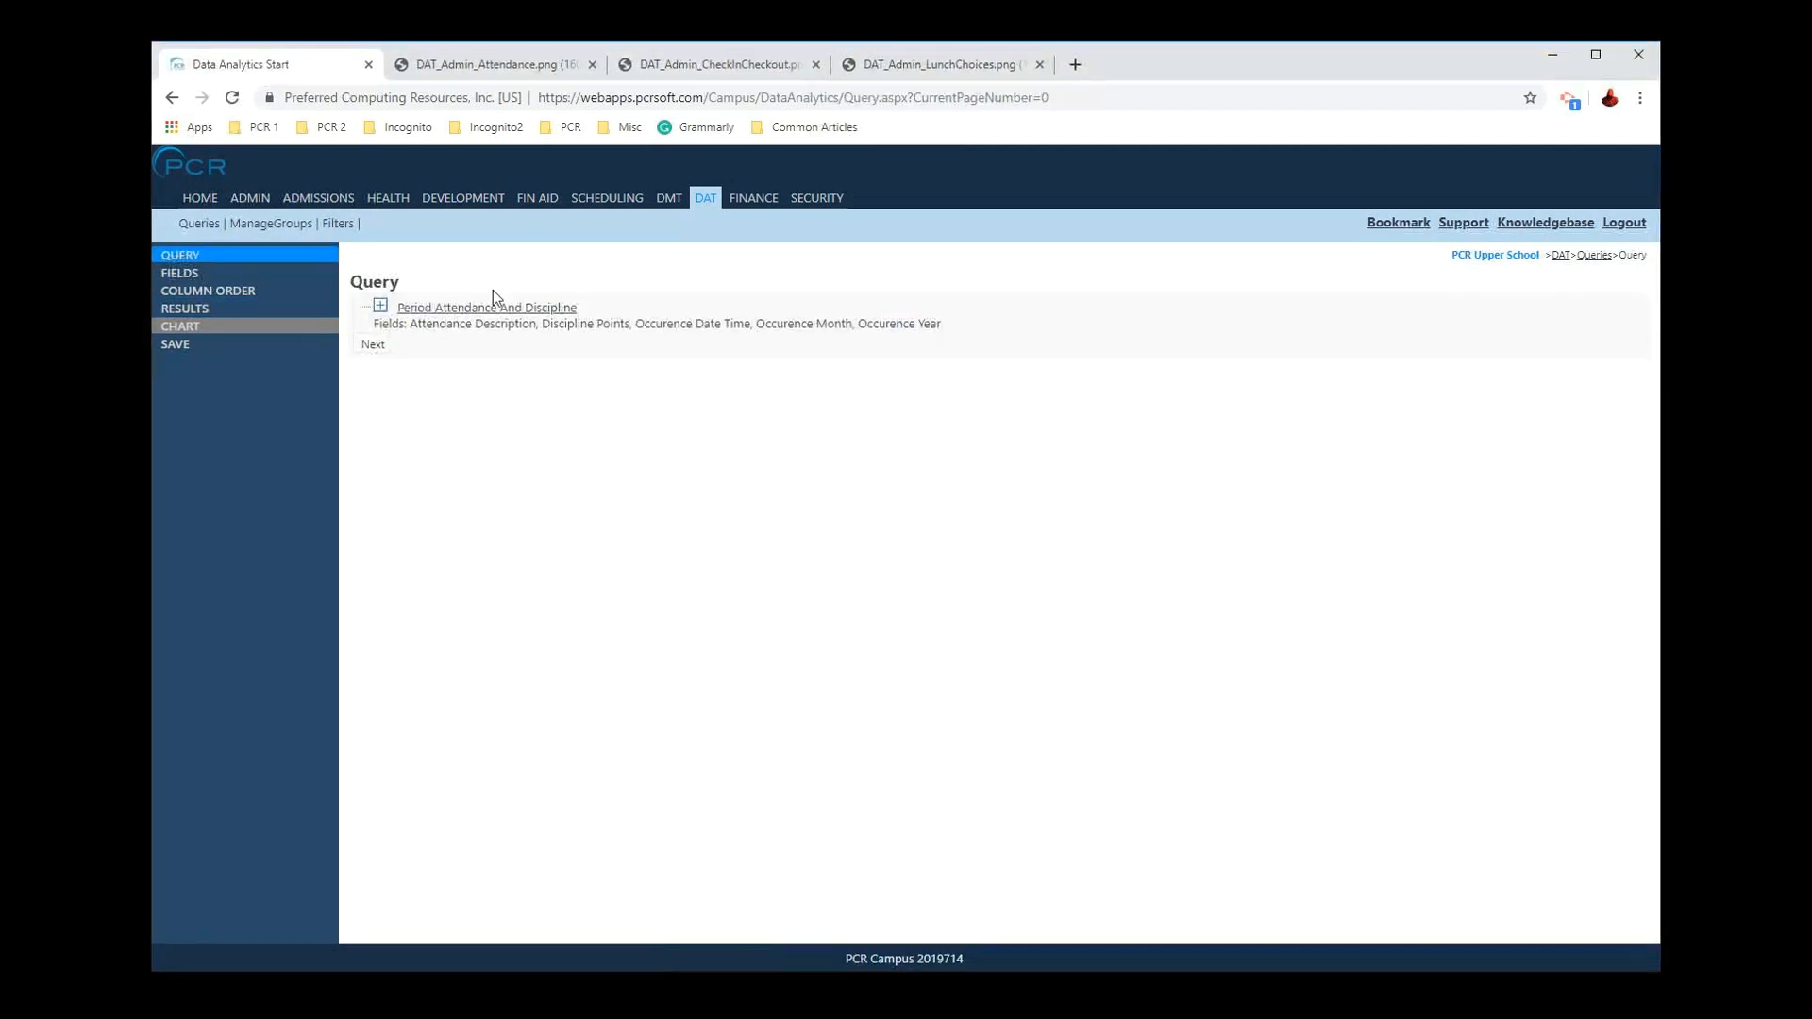
pyautogui.click(495, 307)
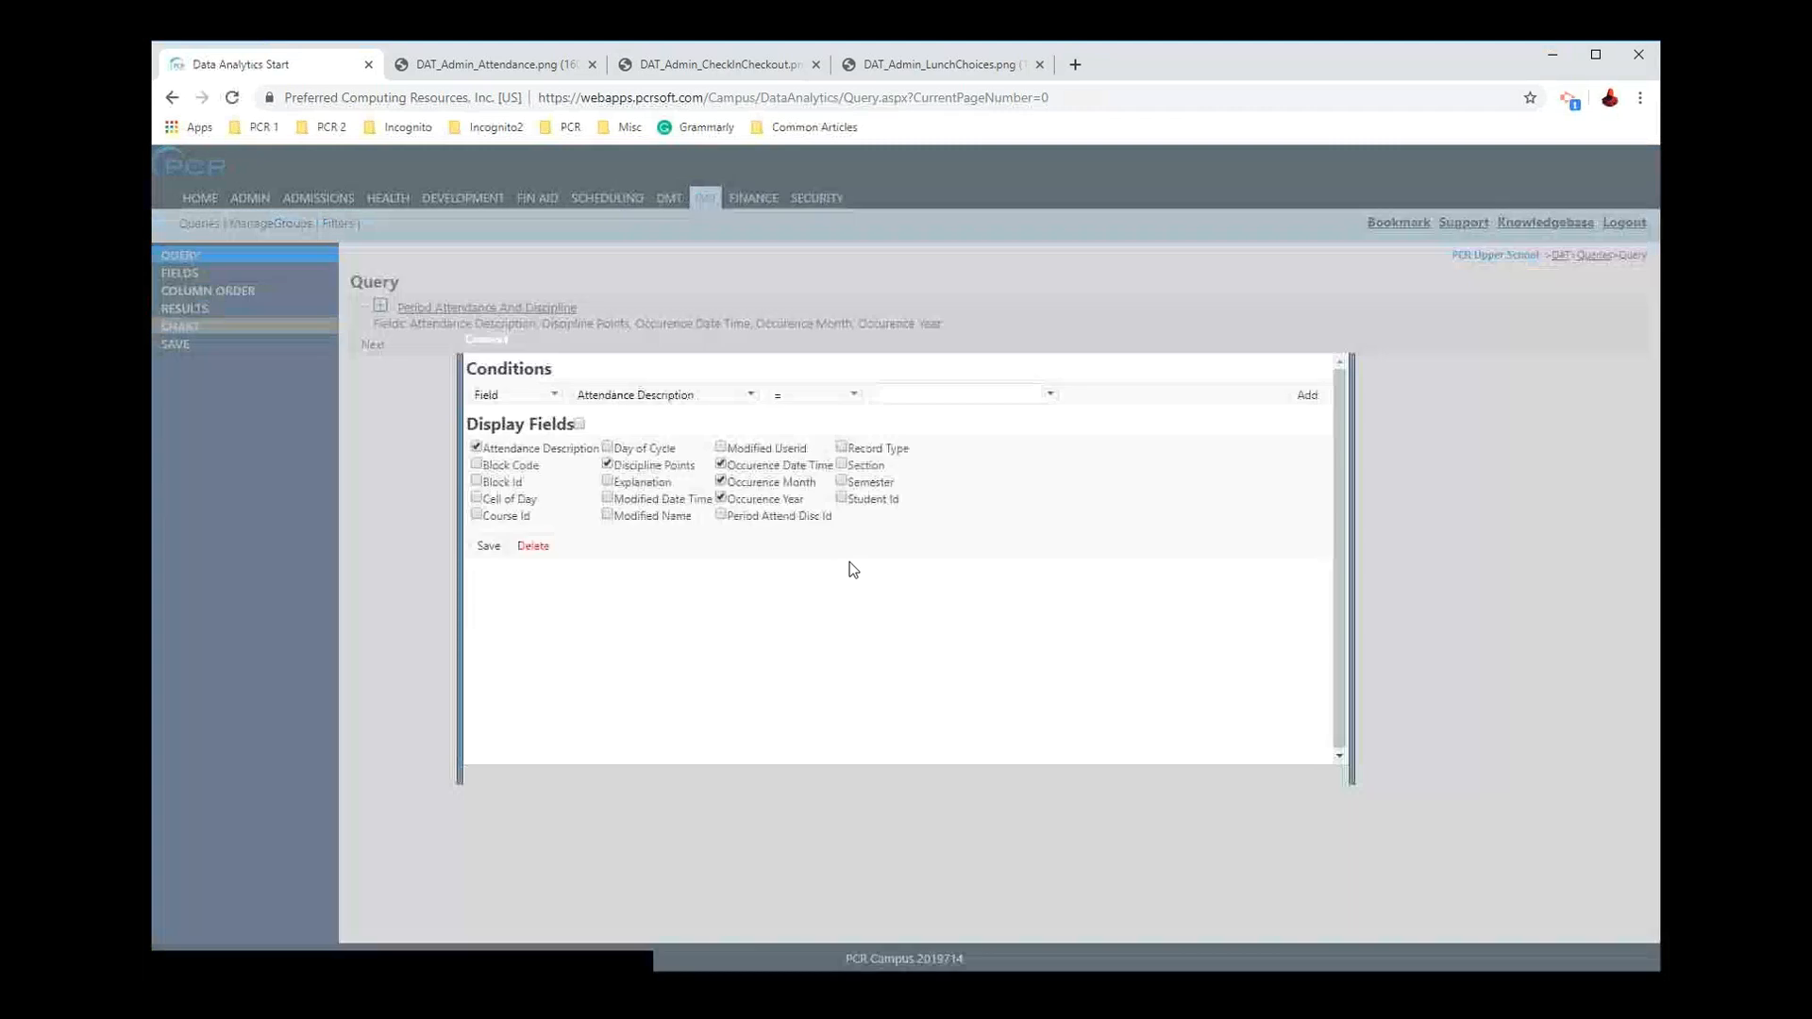
pyautogui.click(660, 396)
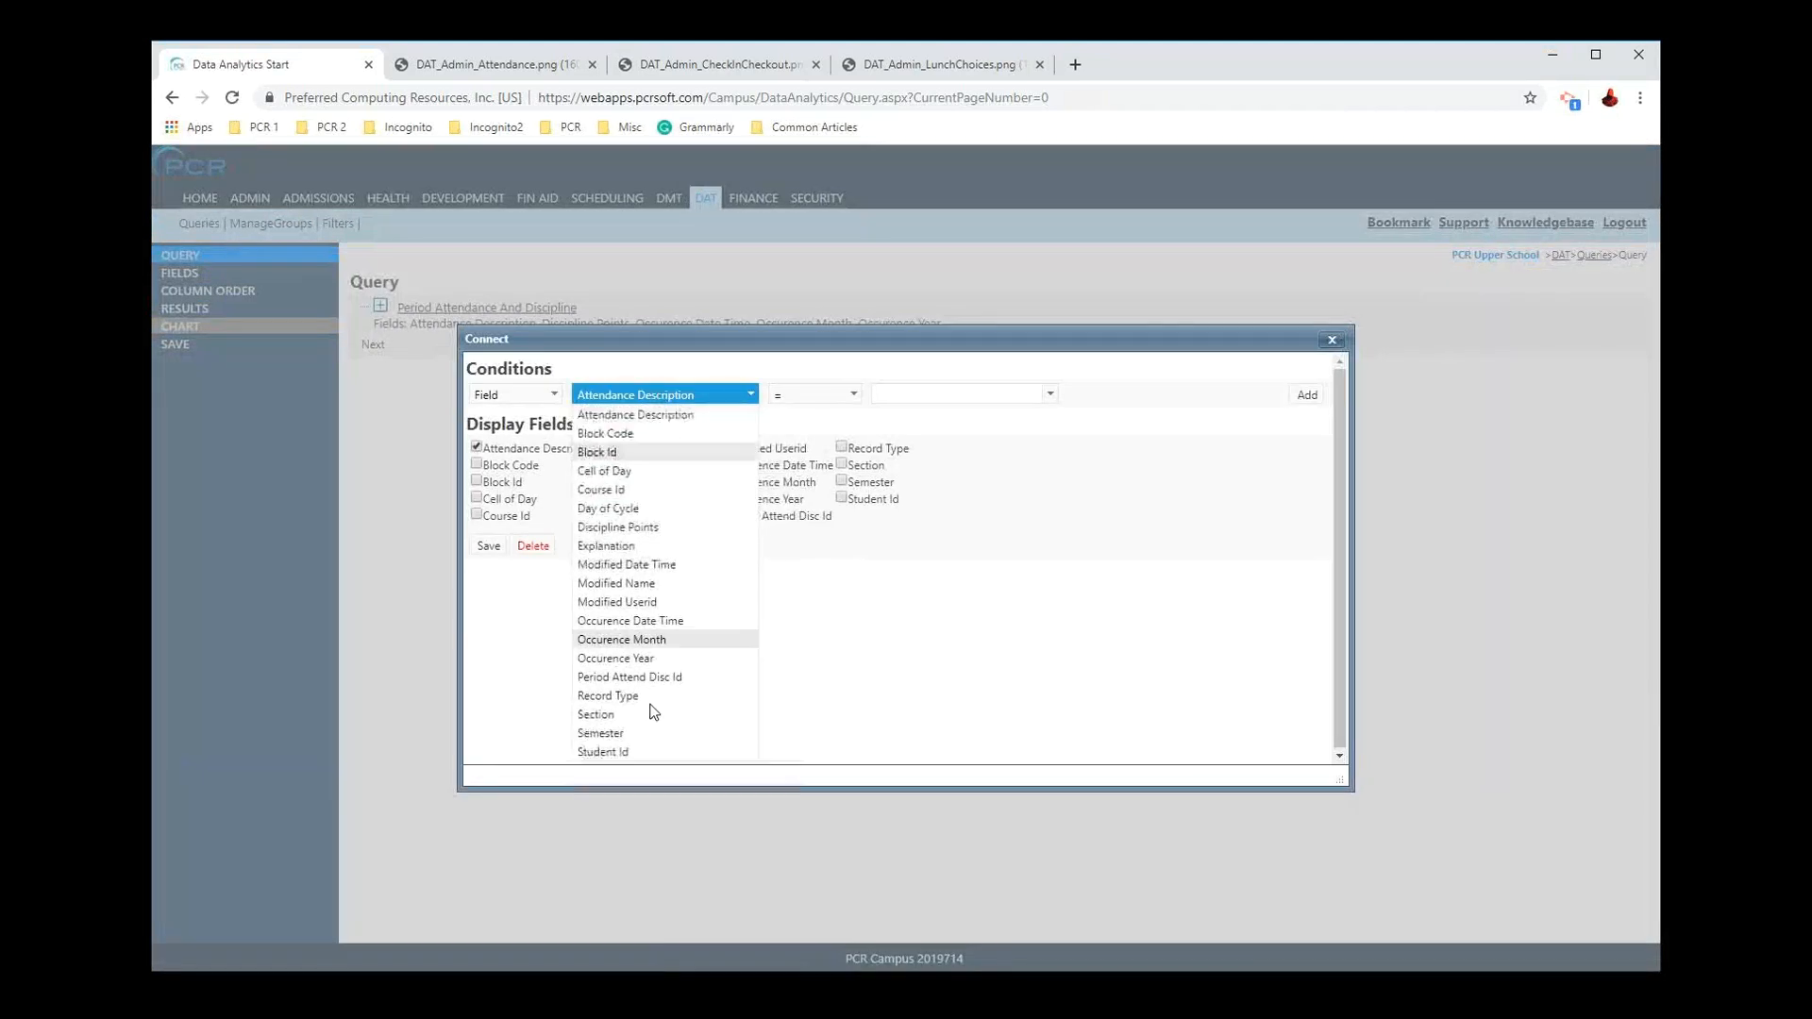
pyautogui.click(663, 640)
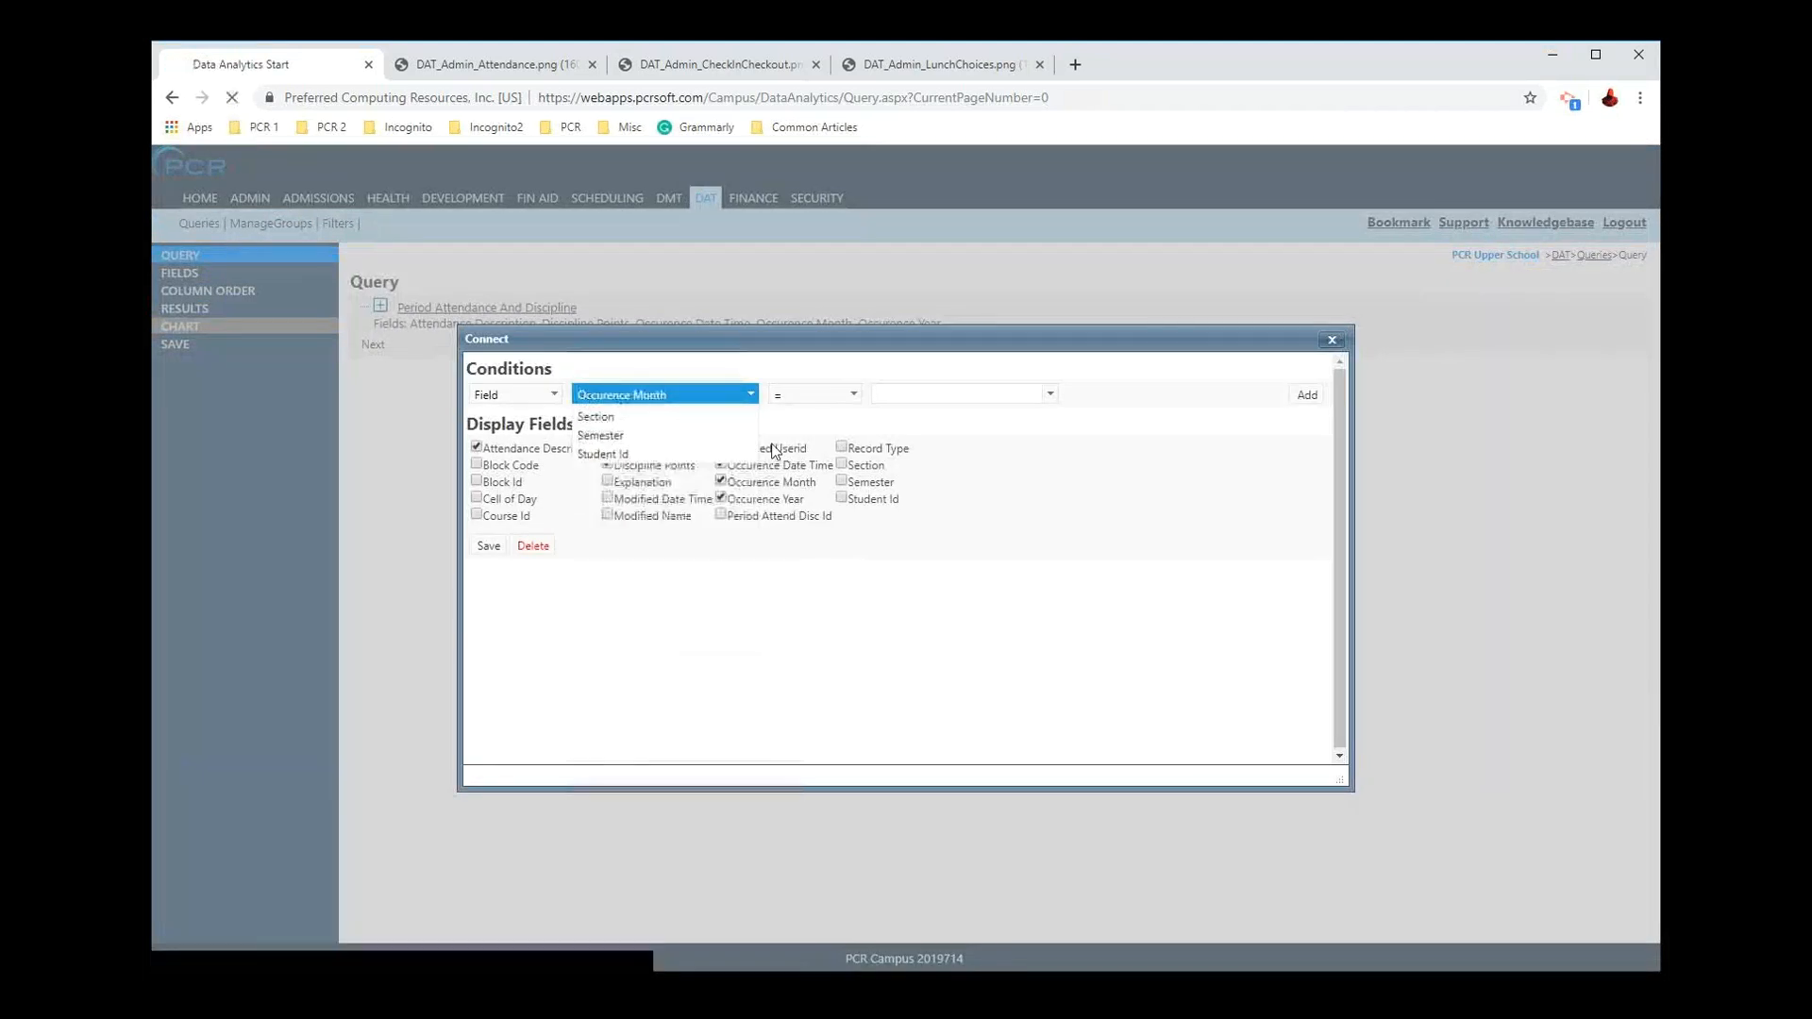
pyautogui.click(813, 394)
pyautogui.click(800, 531)
pyautogui.click(929, 390)
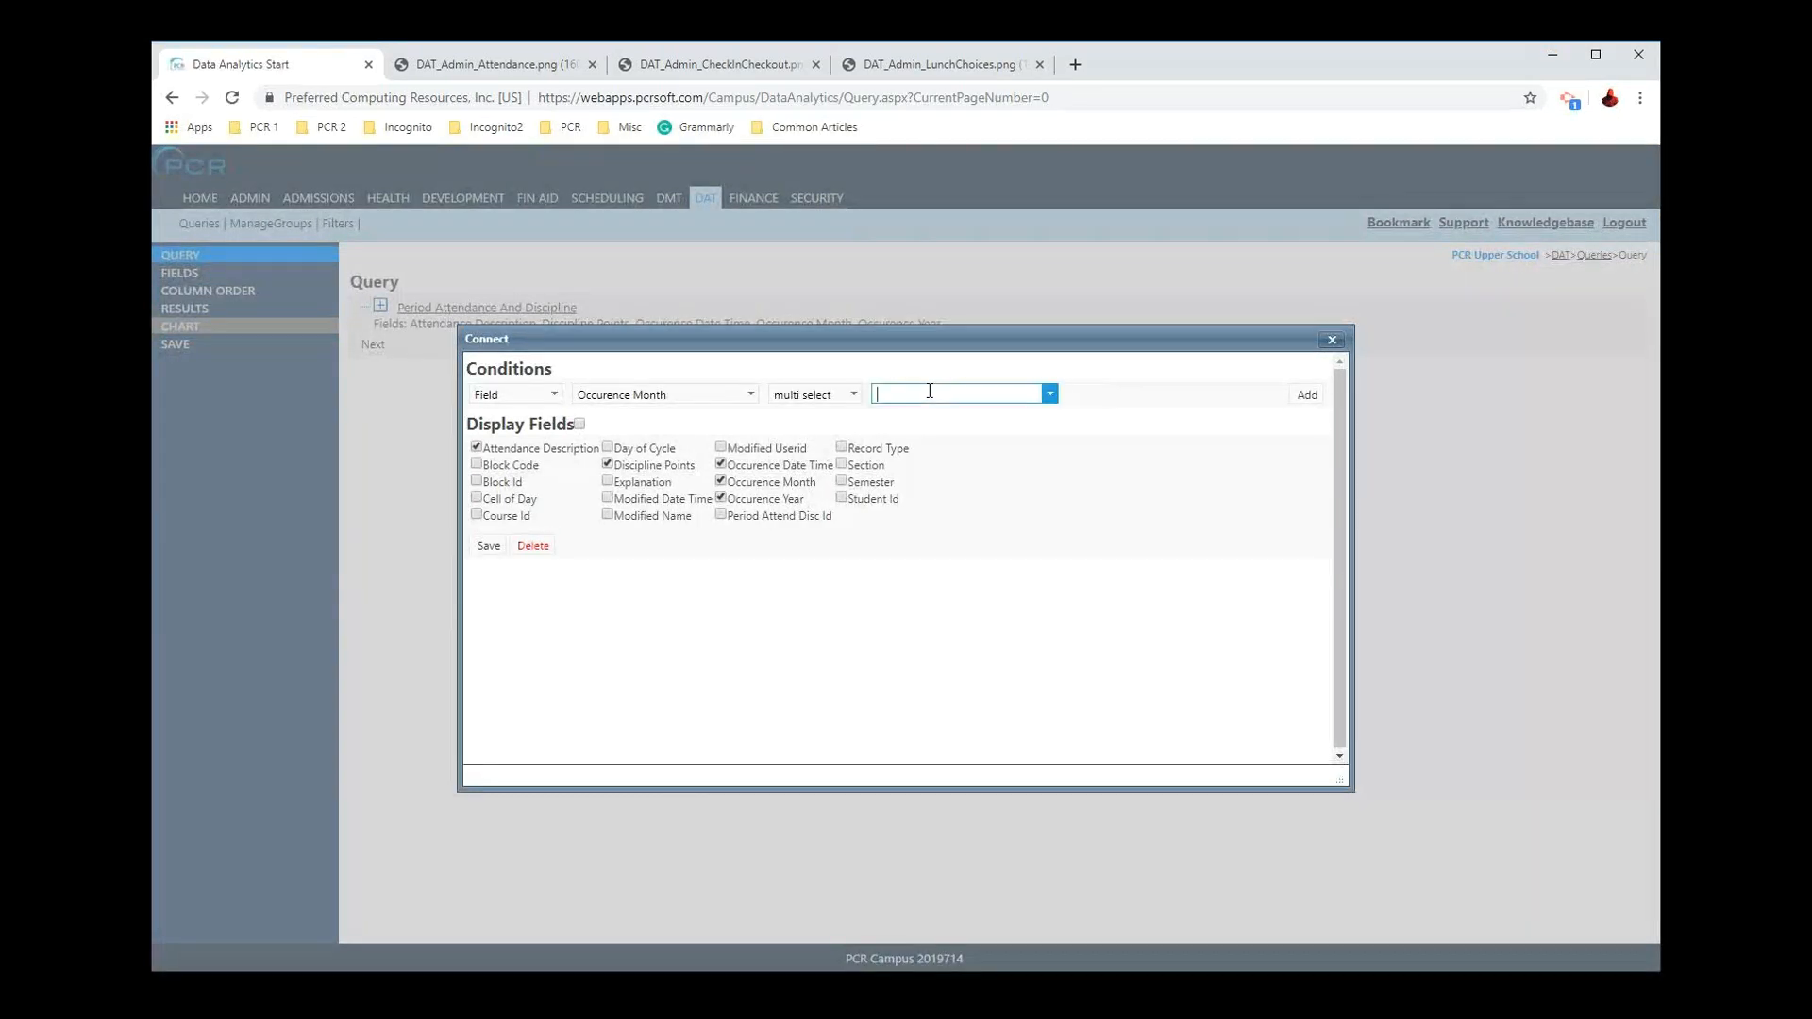
# Step: Choose months 1 through 12 for the Occurence Month condition and add it to the query
pyautogui.click(886, 414)
pyautogui.click(885, 432)
pyautogui.click(886, 451)
pyautogui.click(886, 470)
pyautogui.click(885, 488)
pyautogui.click(886, 507)
pyautogui.click(886, 527)
pyautogui.click(886, 545)
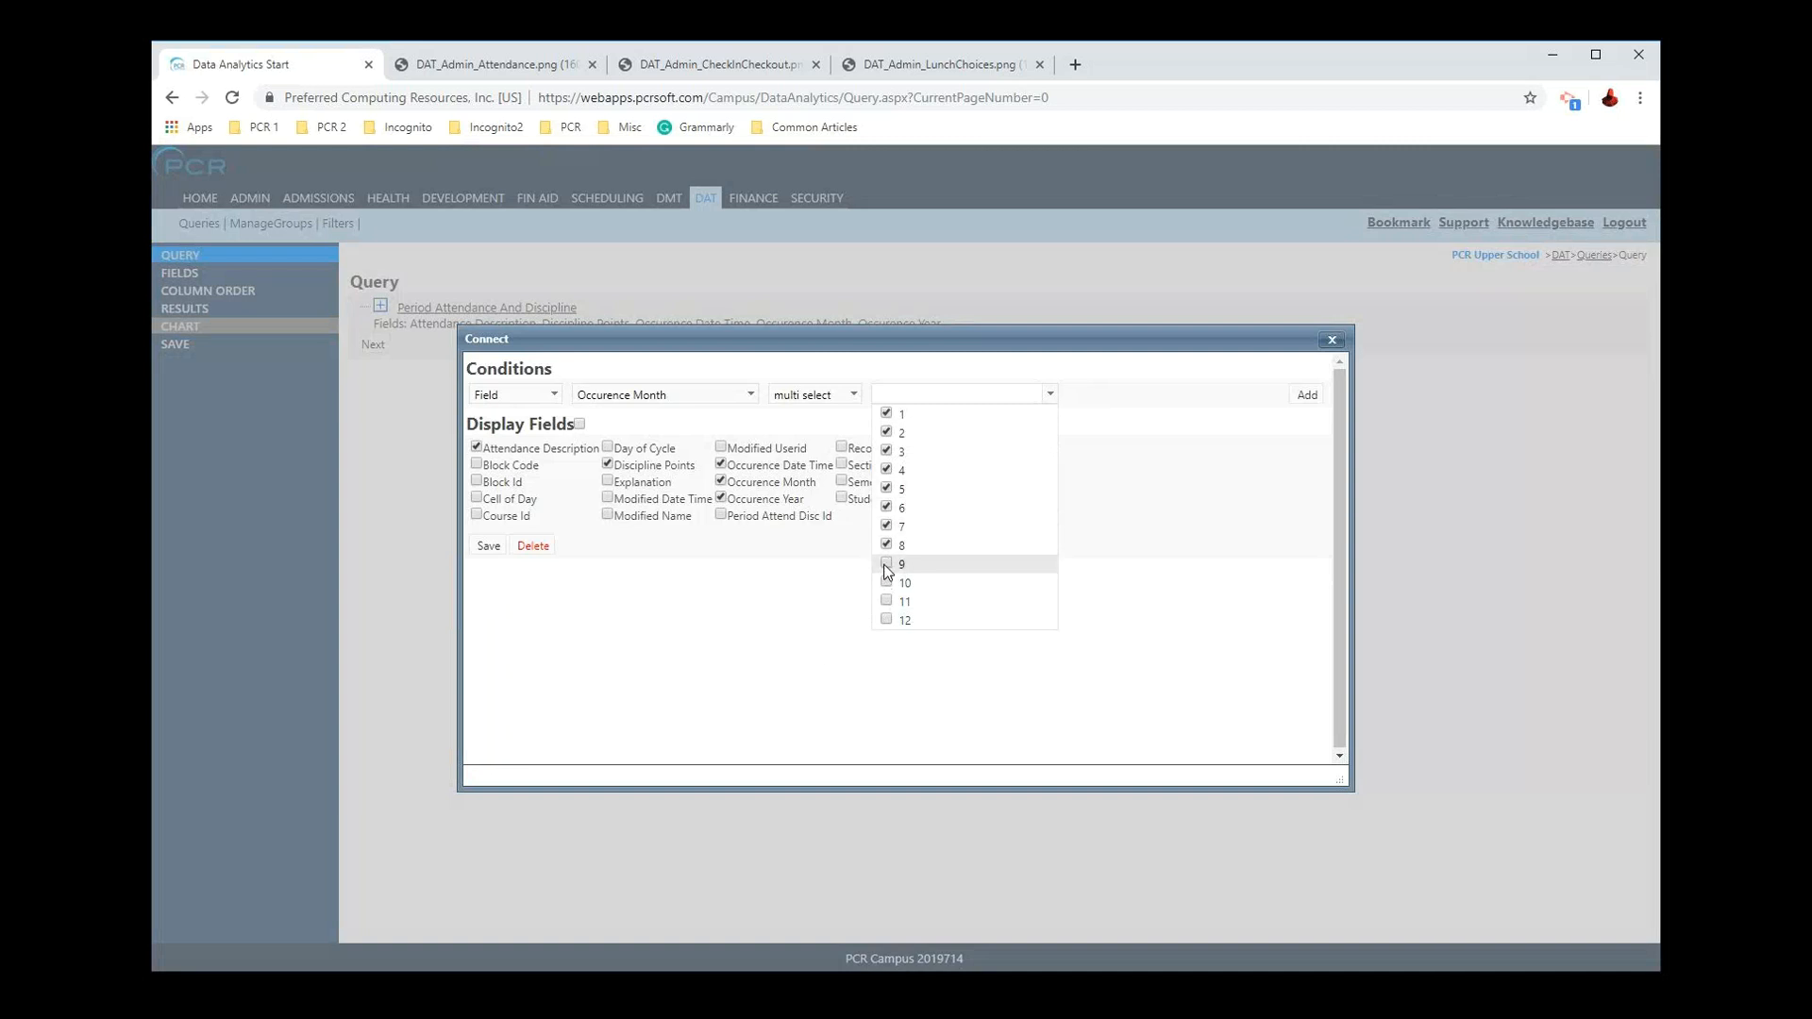
pyautogui.click(886, 564)
pyautogui.click(886, 582)
pyautogui.click(886, 601)
pyautogui.click(886, 620)
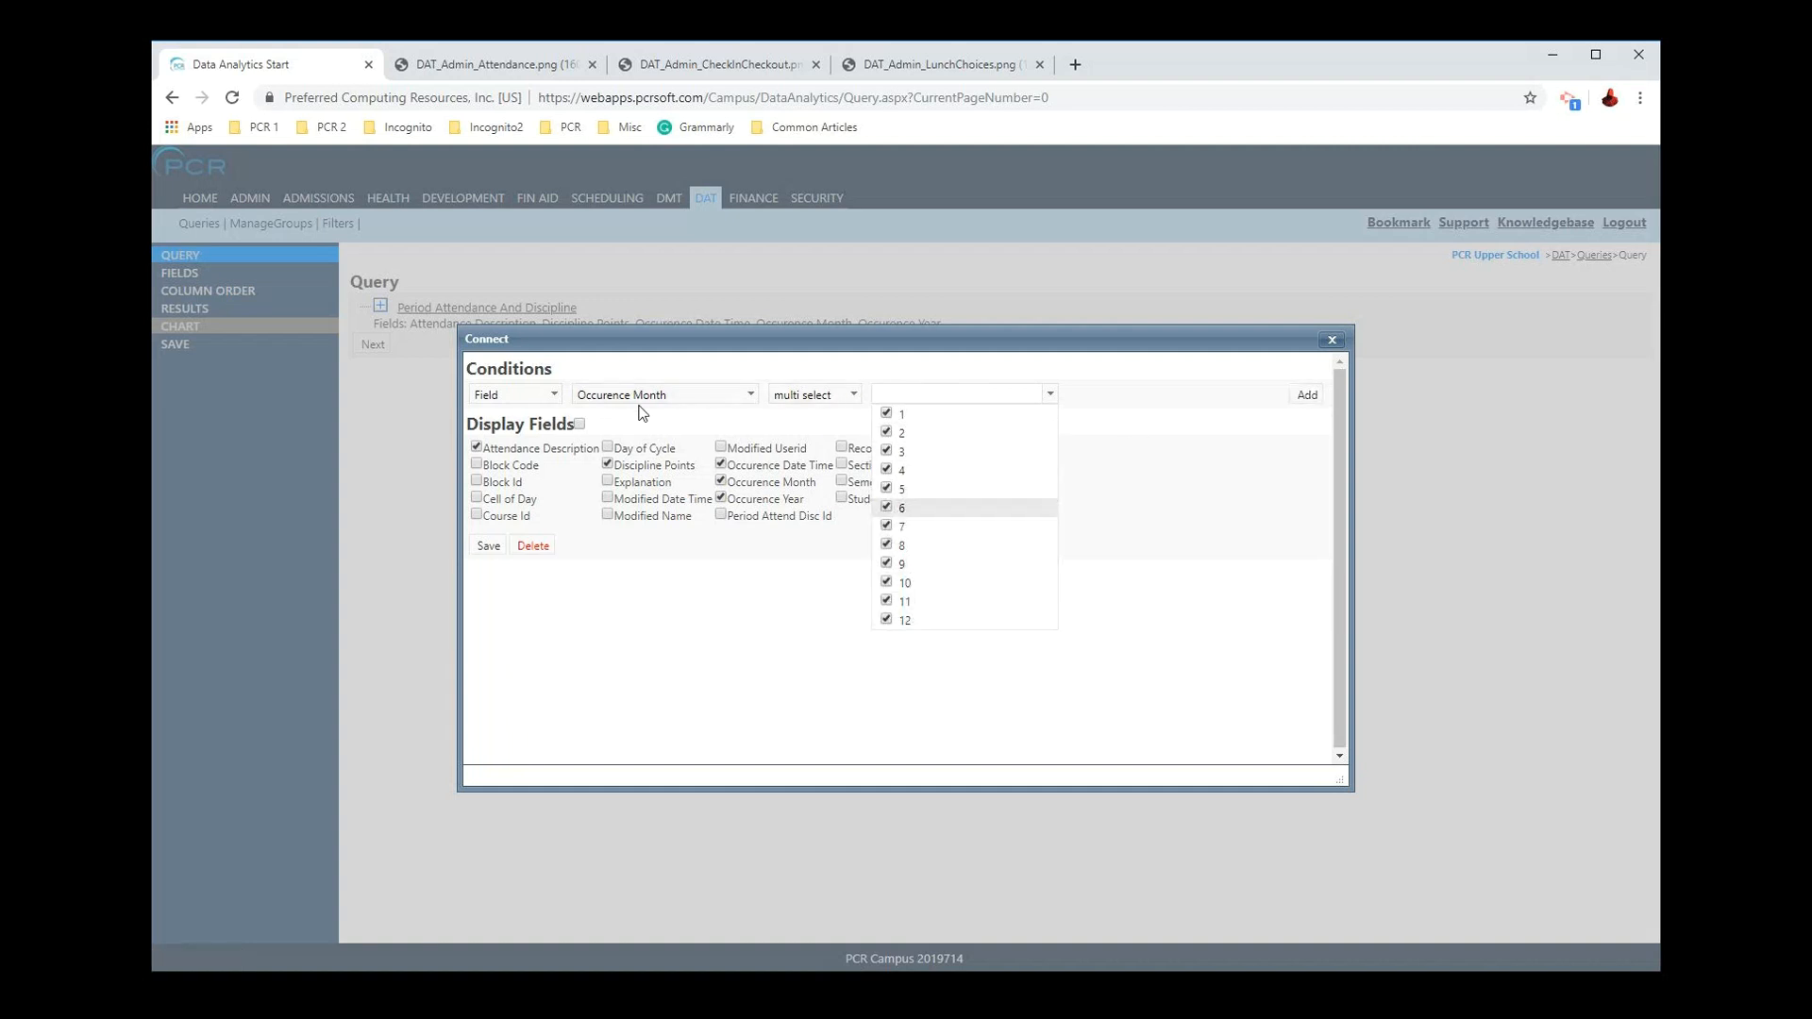
pyautogui.click(1306, 400)
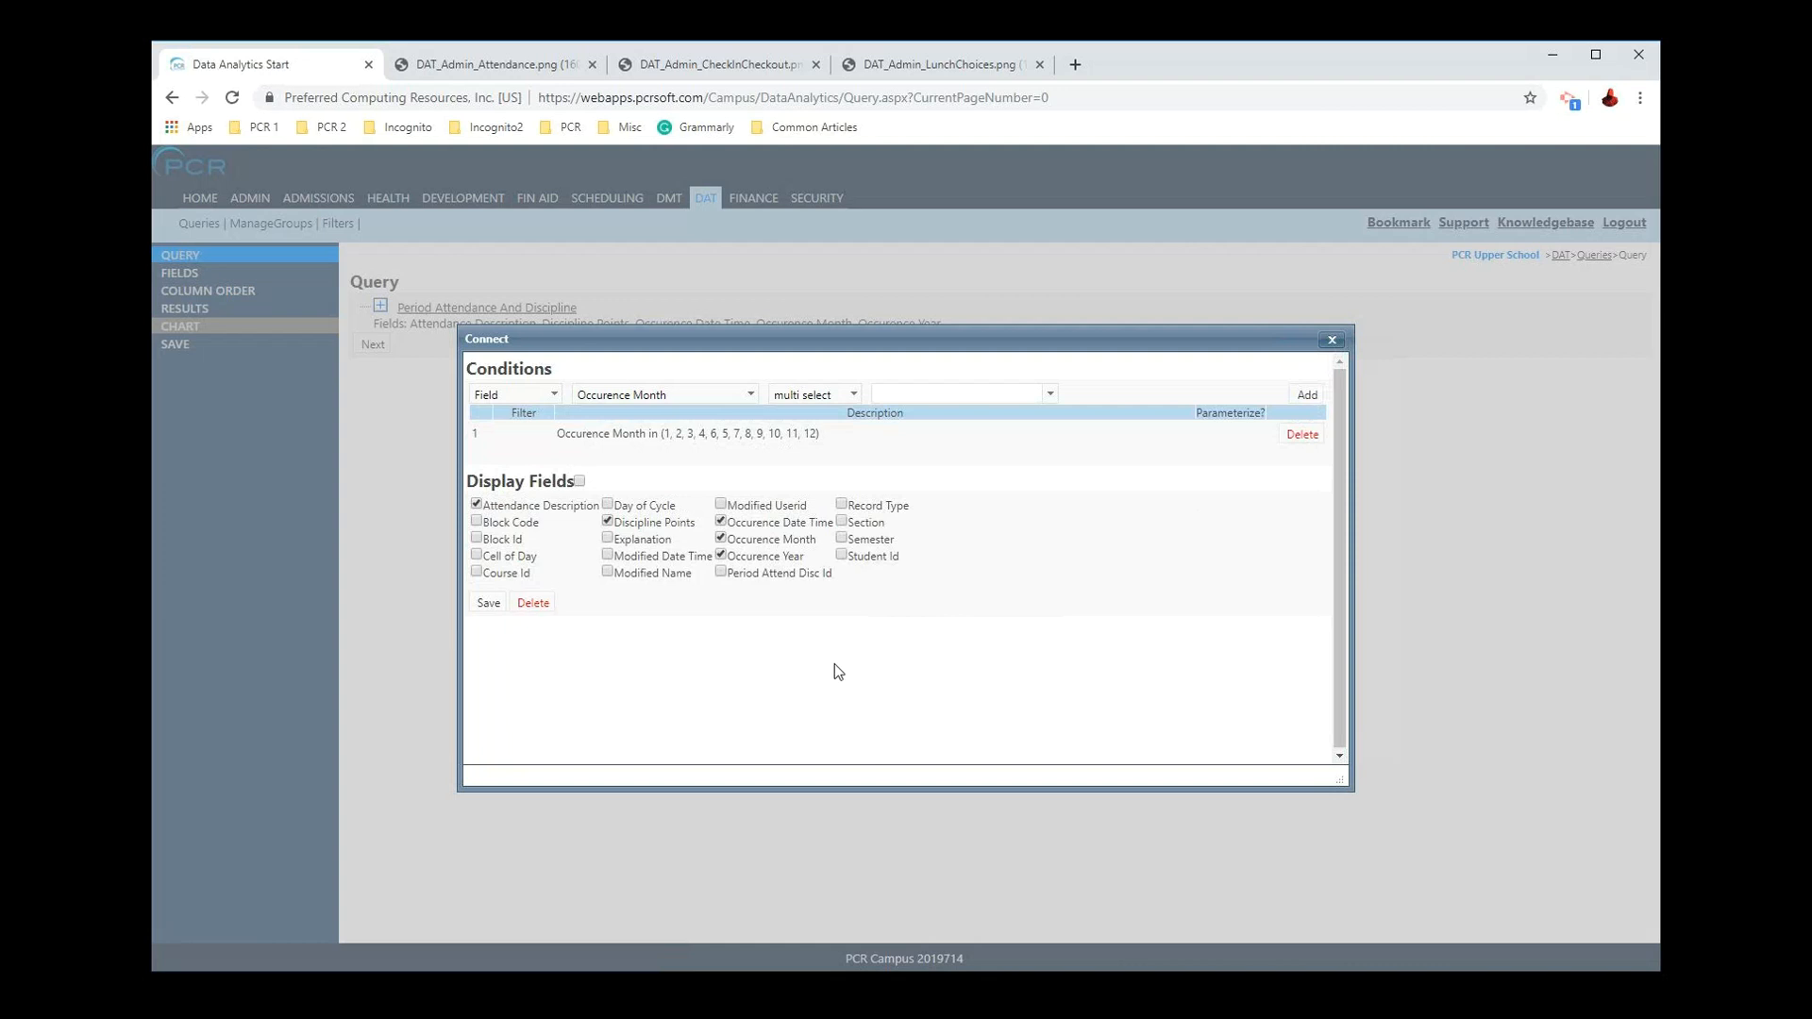
# Step: Add a condition to the Period Attendance And Discipline query so that Discipline Points <> 0
pyautogui.click(692, 394)
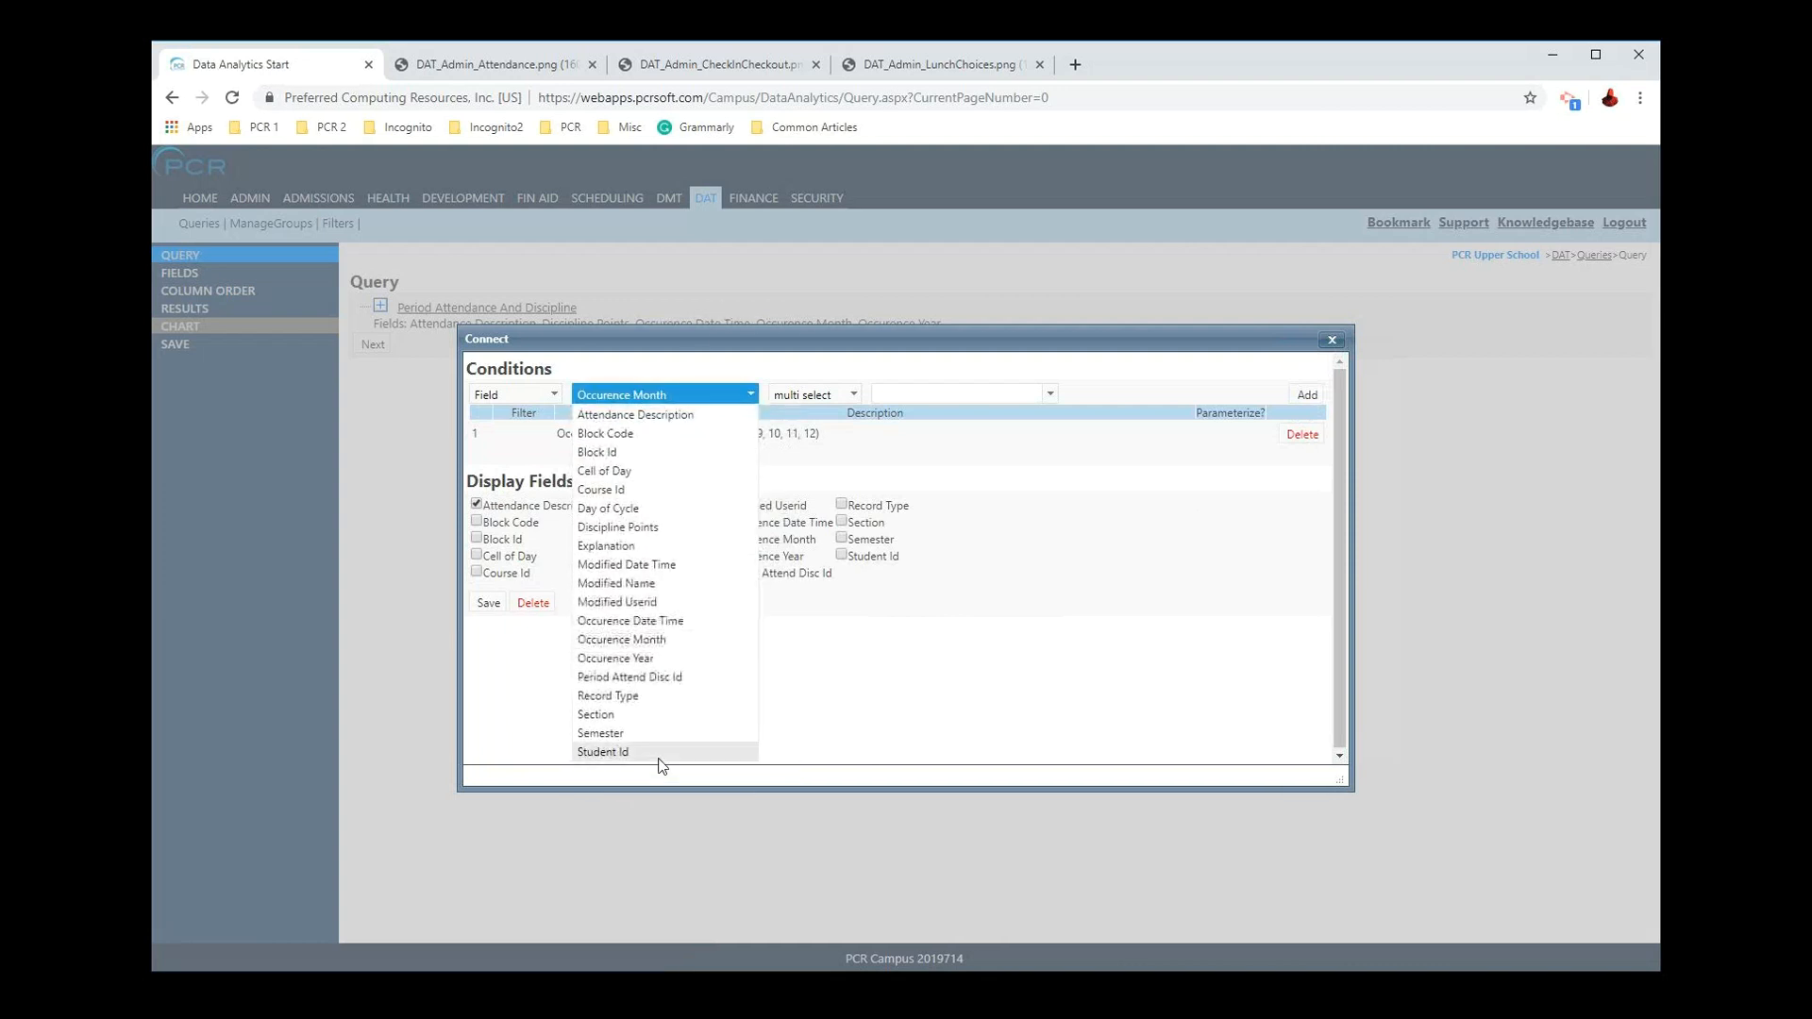
pyautogui.click(679, 528)
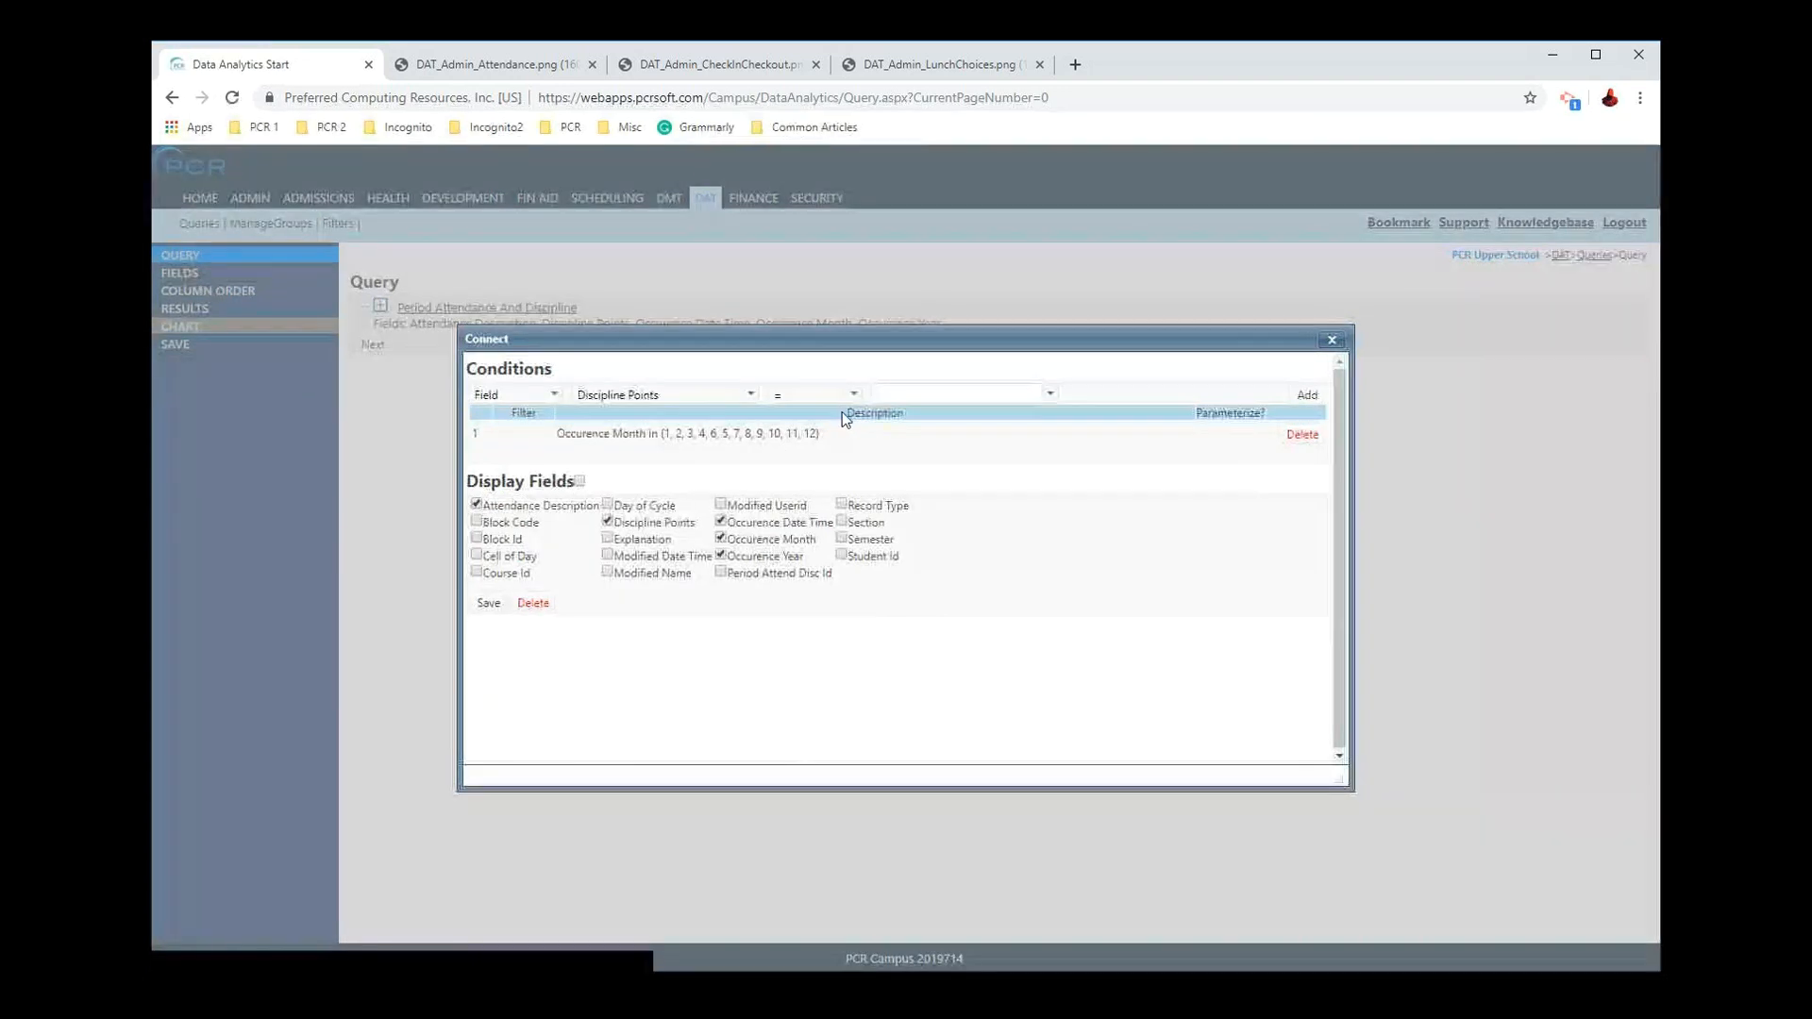
pyautogui.click(823, 392)
pyautogui.click(798, 434)
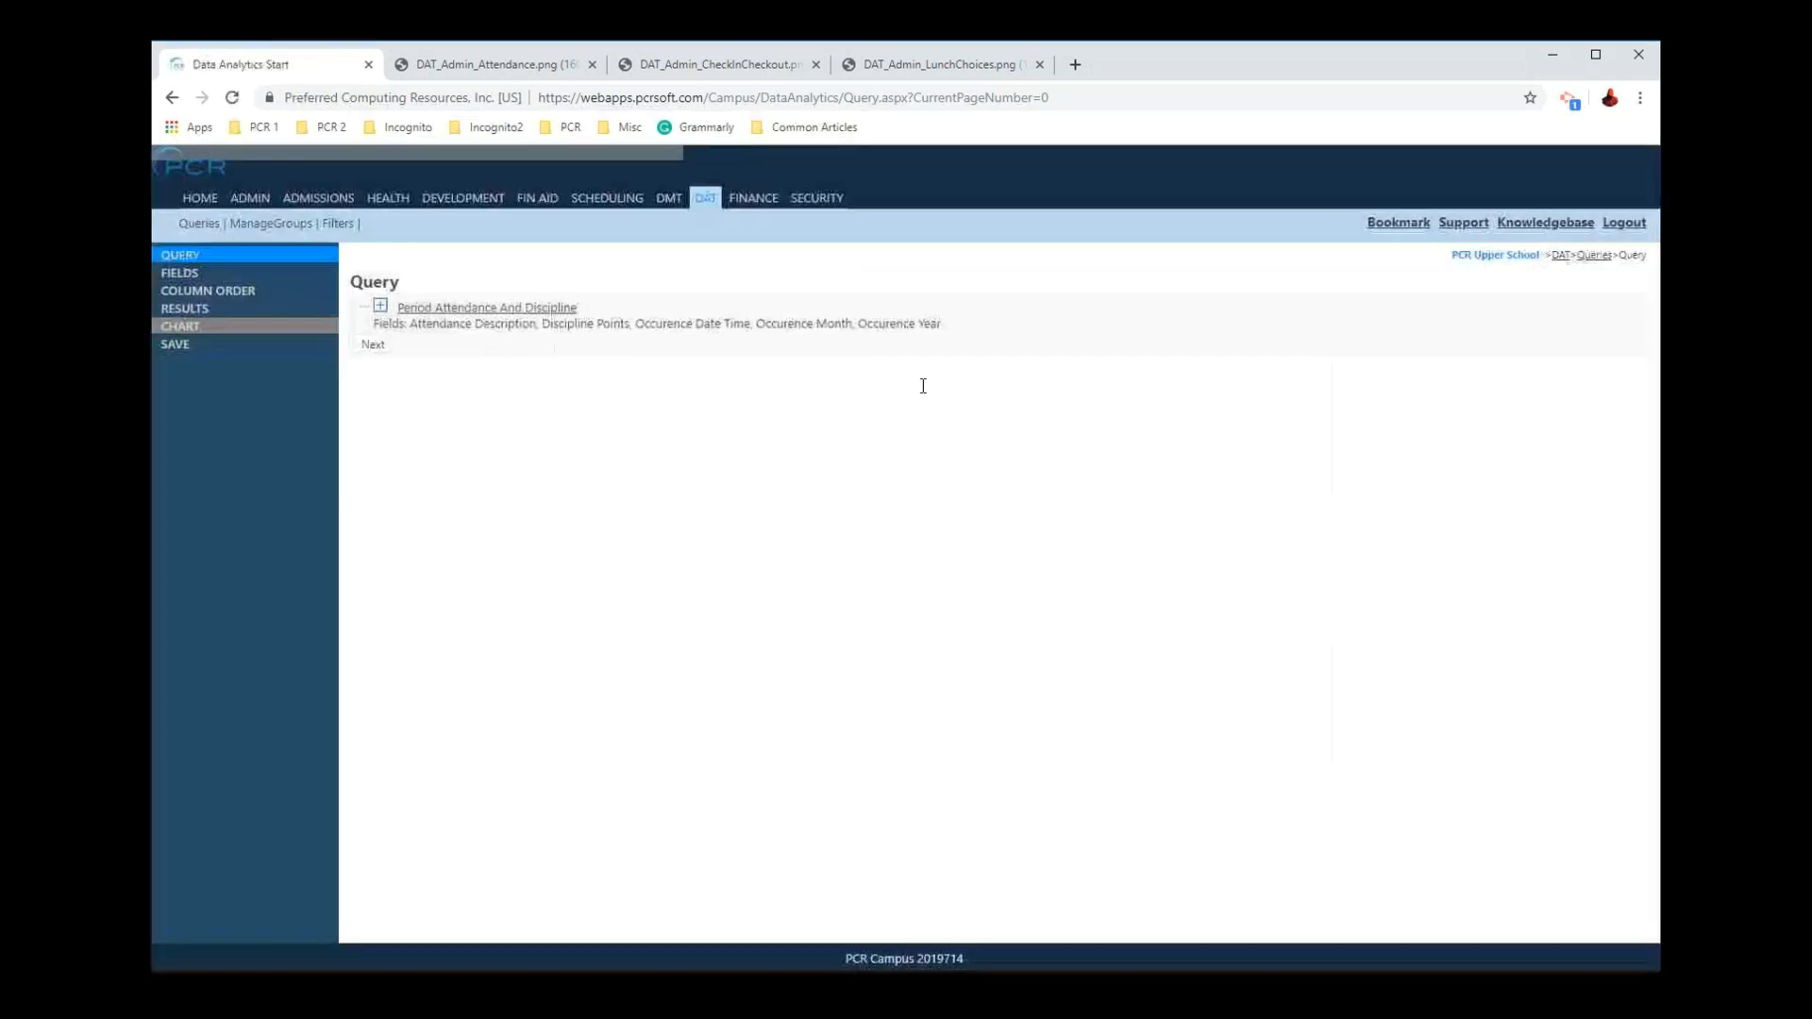
pyautogui.click(930, 391)
pyautogui.write('0')
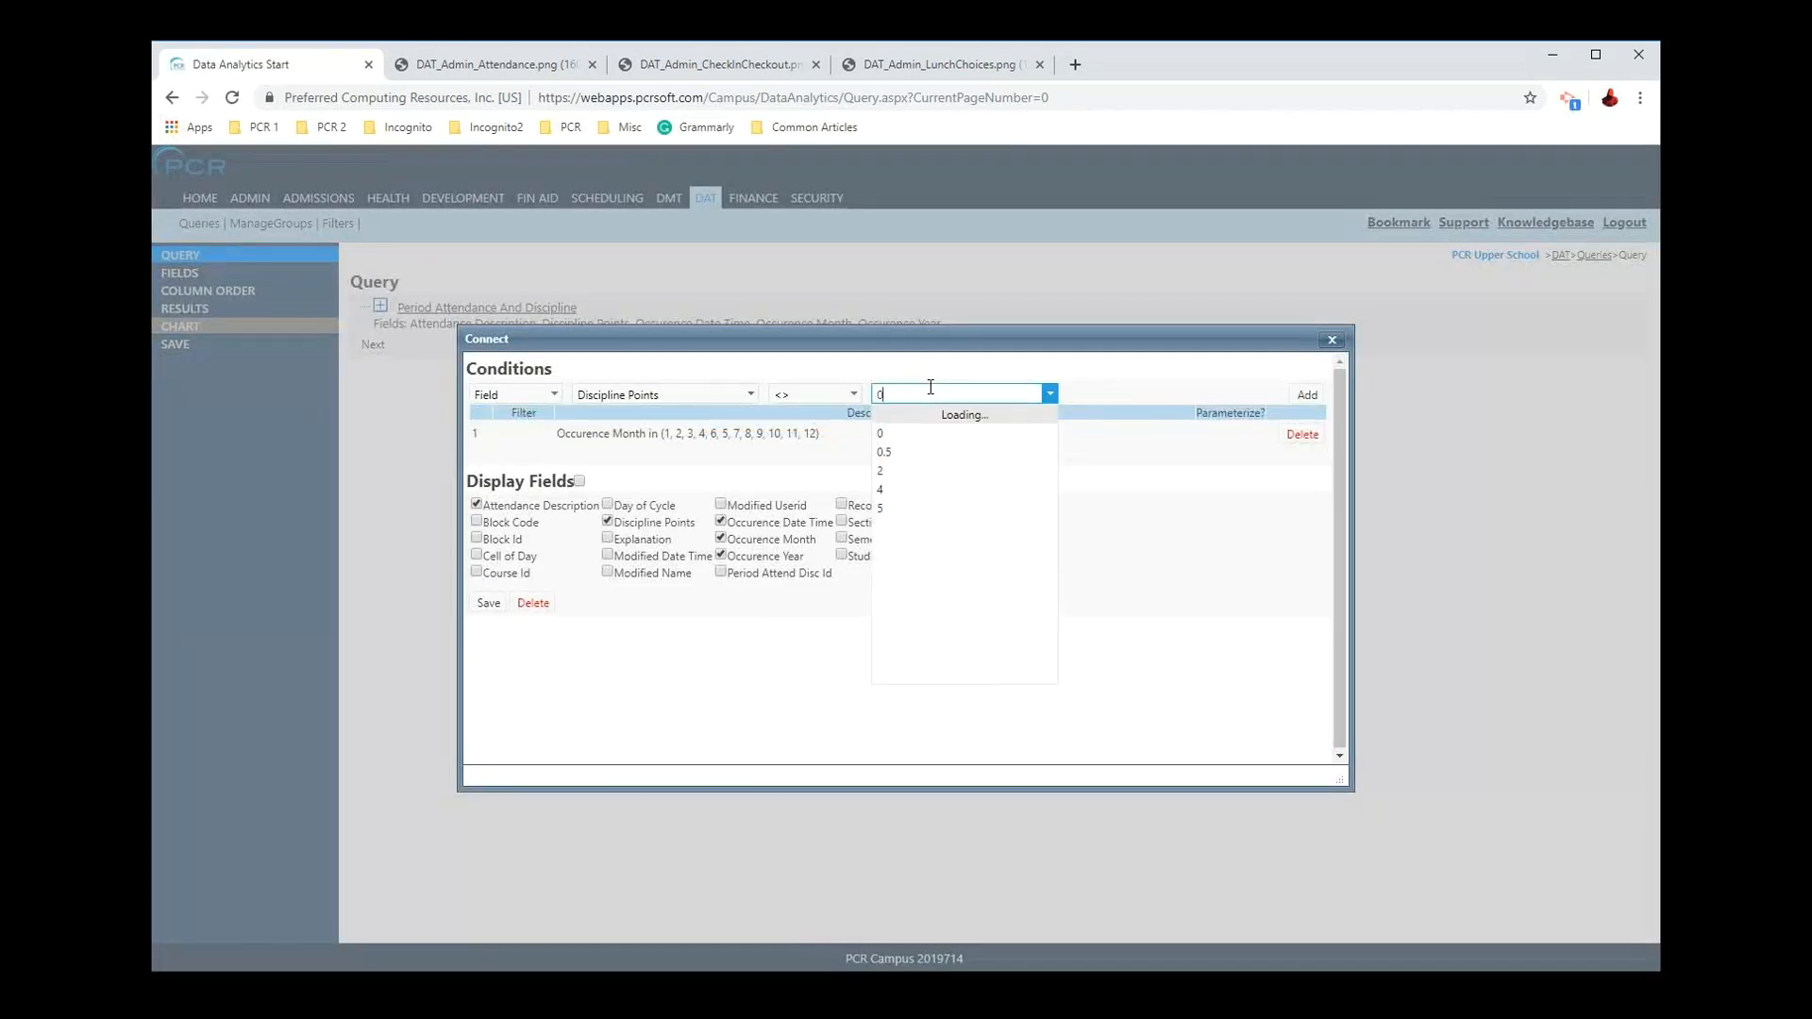
pyautogui.click(1307, 395)
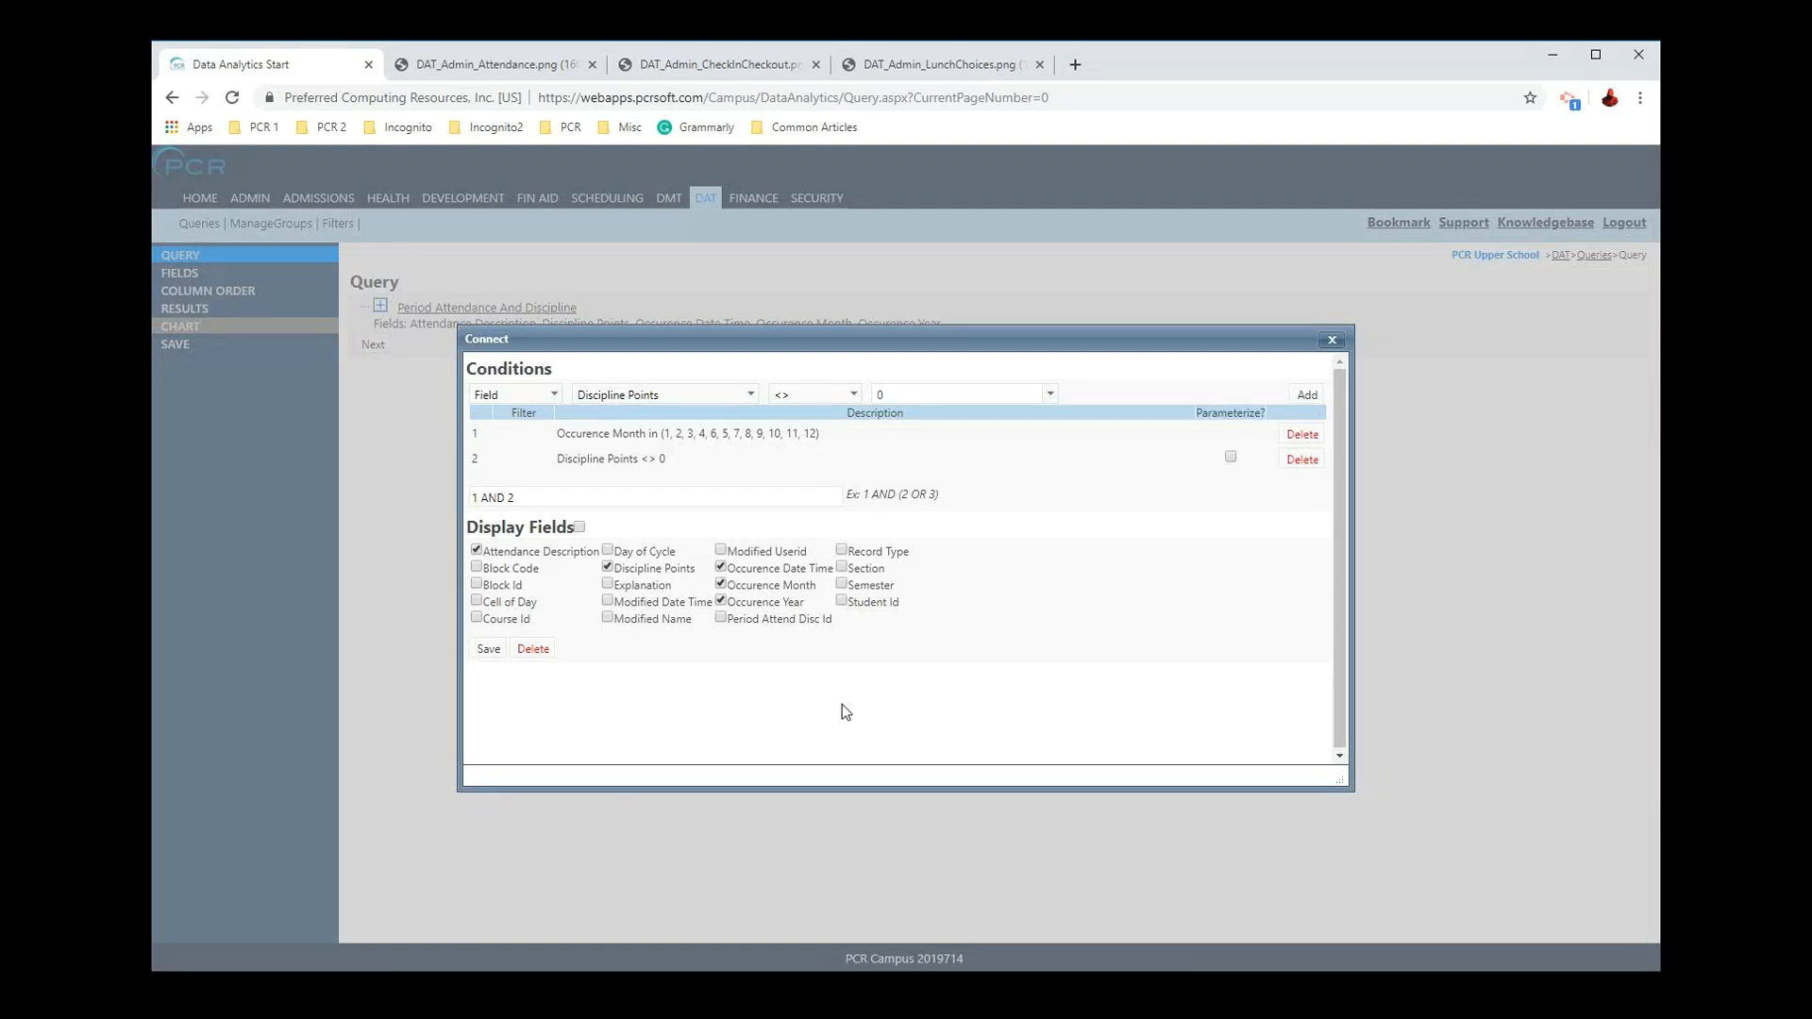
# Step: Remove Occurence Year and Occurence Date Time from the display fields, save, and continue to the field settings
pyautogui.click(721, 601)
pyautogui.click(721, 568)
pyautogui.click(488, 649)
pyautogui.click(370, 391)
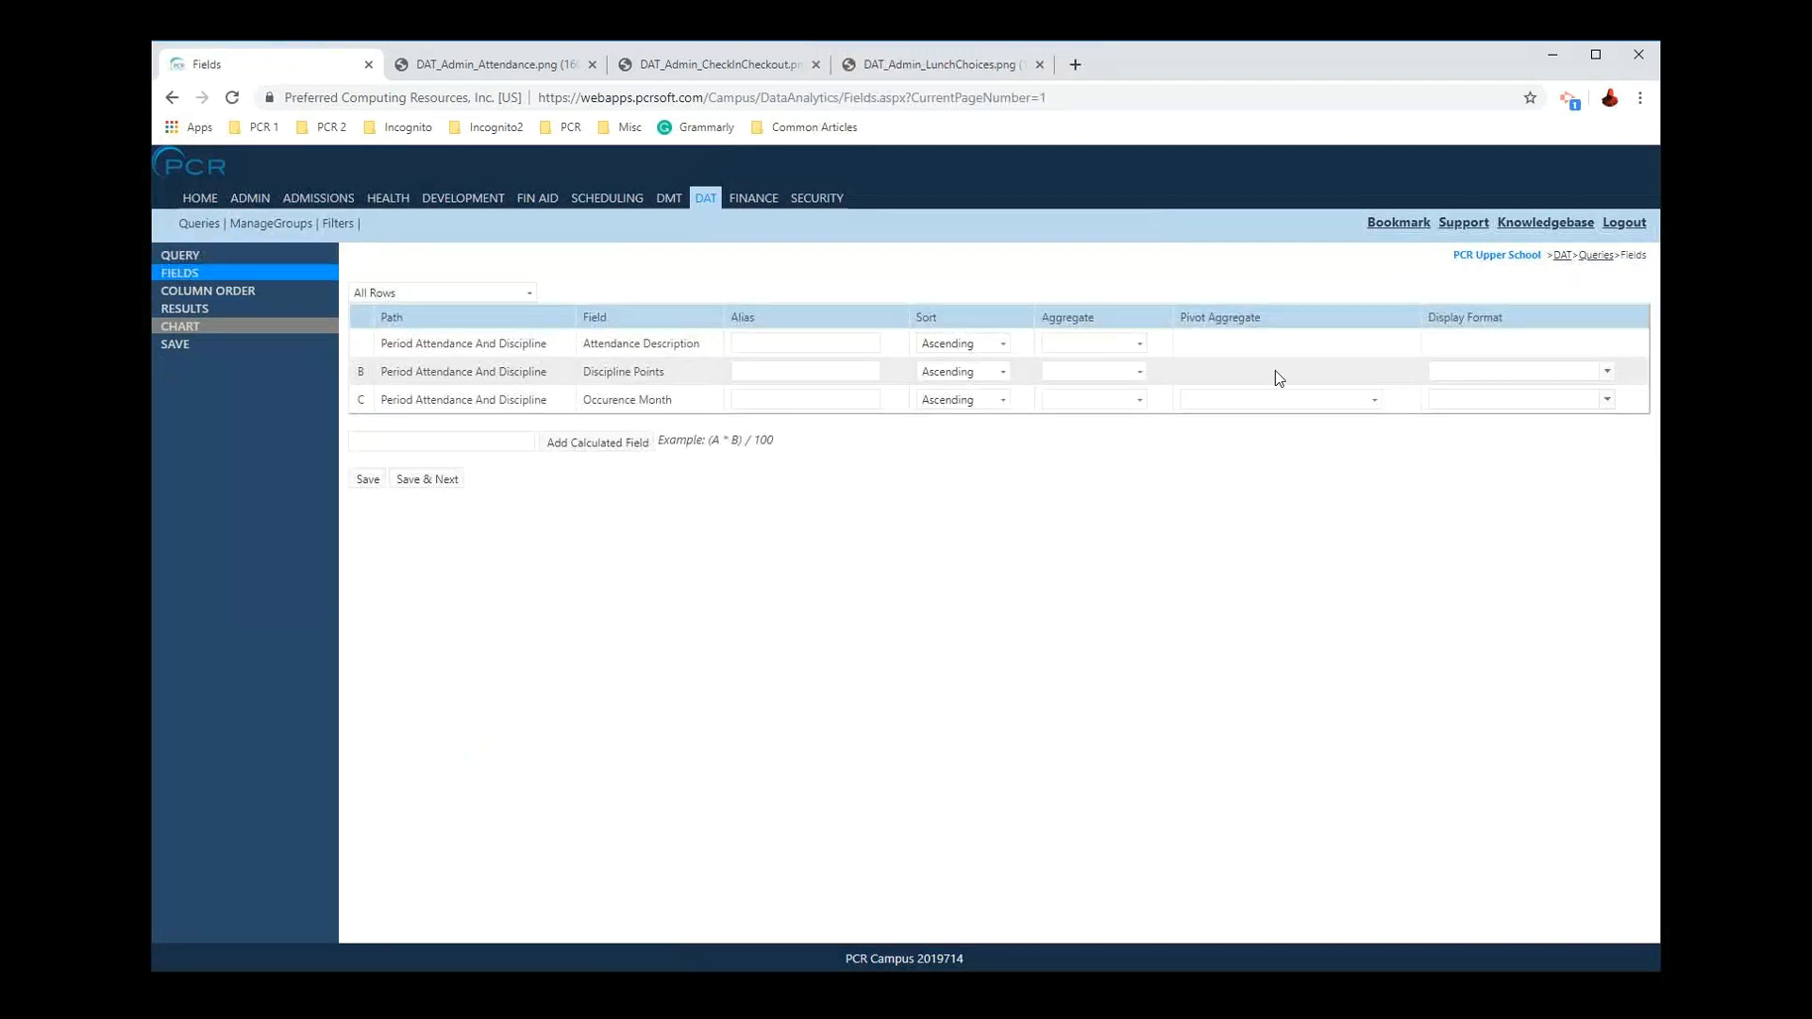
# Step: Set Occurence Month's pivot aggregate to Sum (Discipline Points) with the alias Total, and proceed to the results
pyautogui.click(1255, 402)
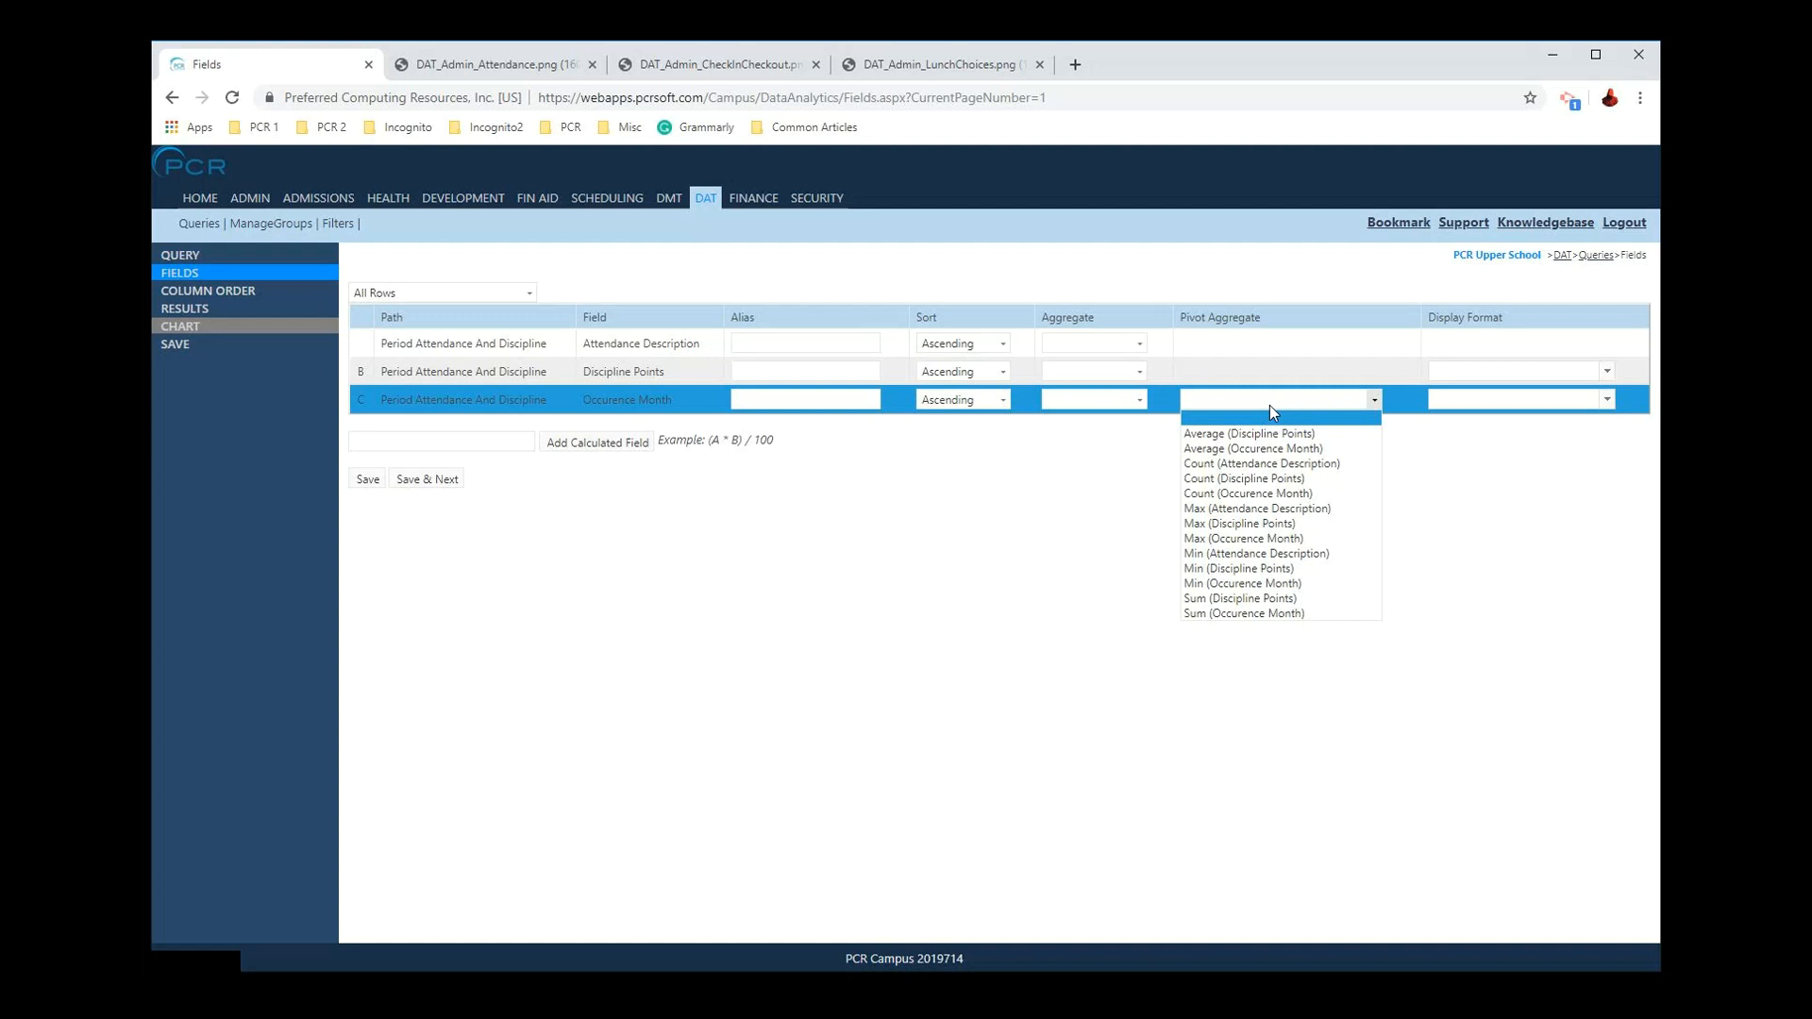
pyautogui.click(1280, 600)
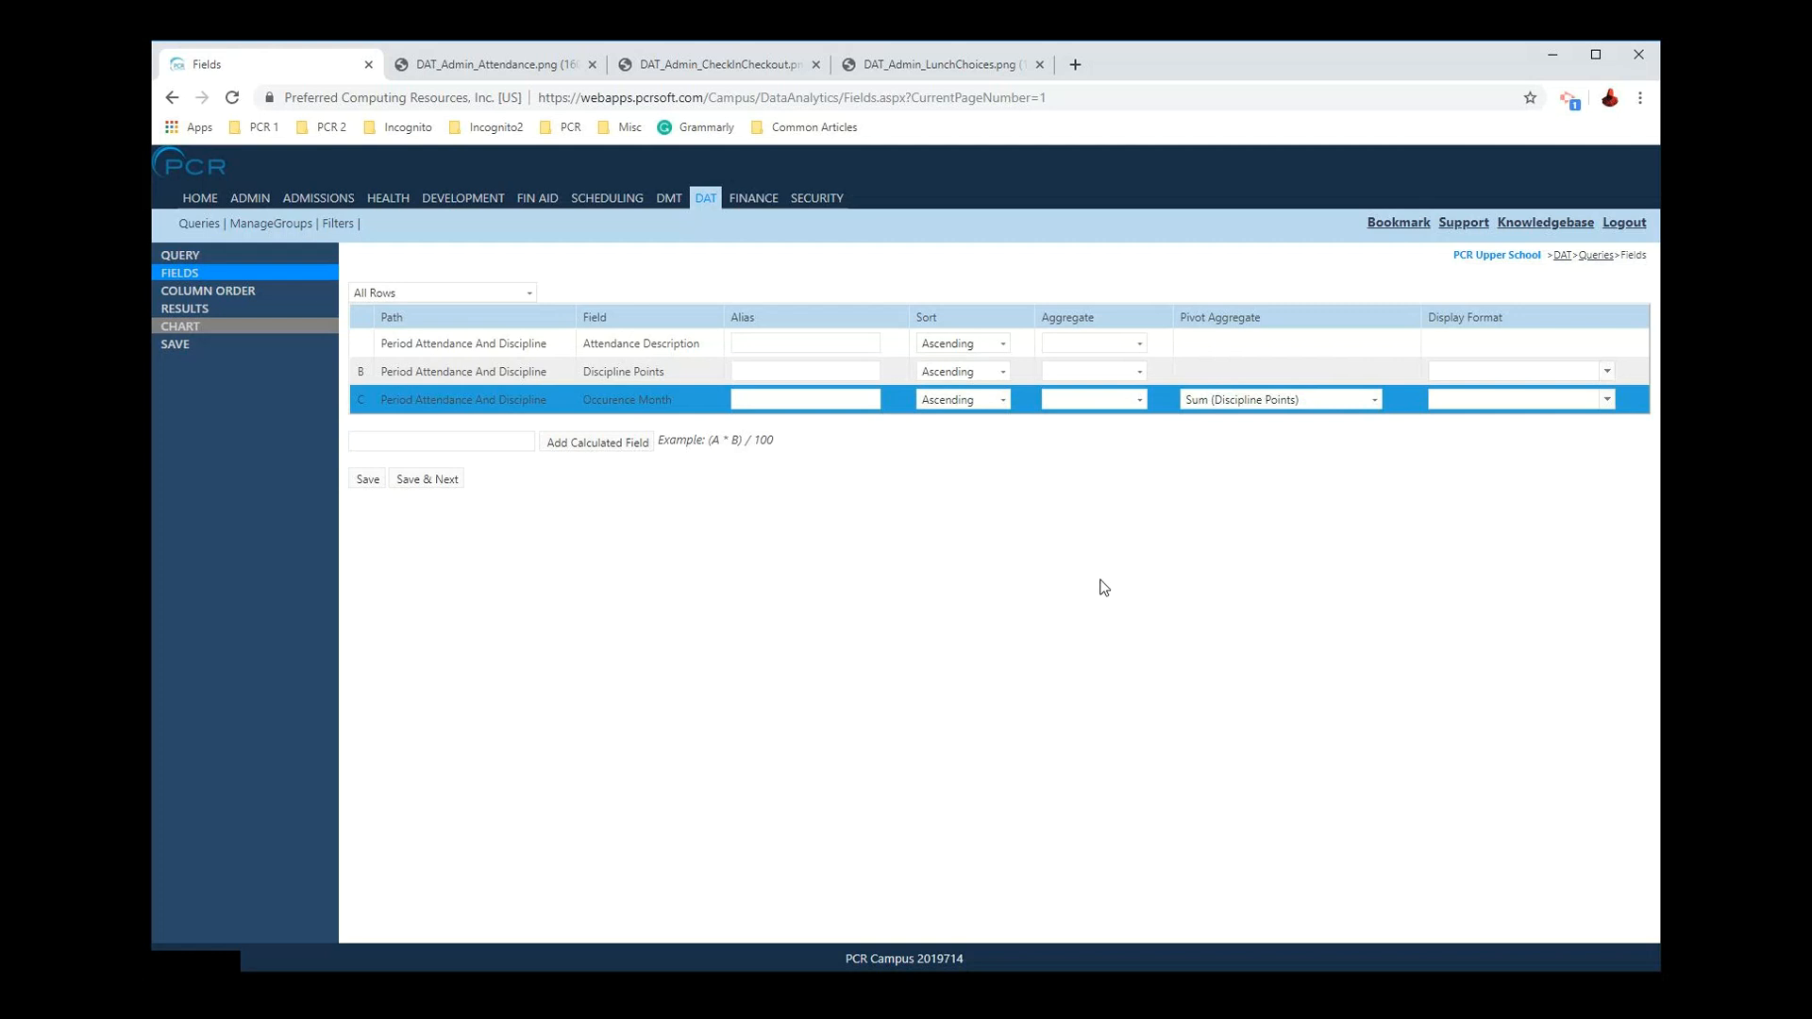
pyautogui.click(777, 400)
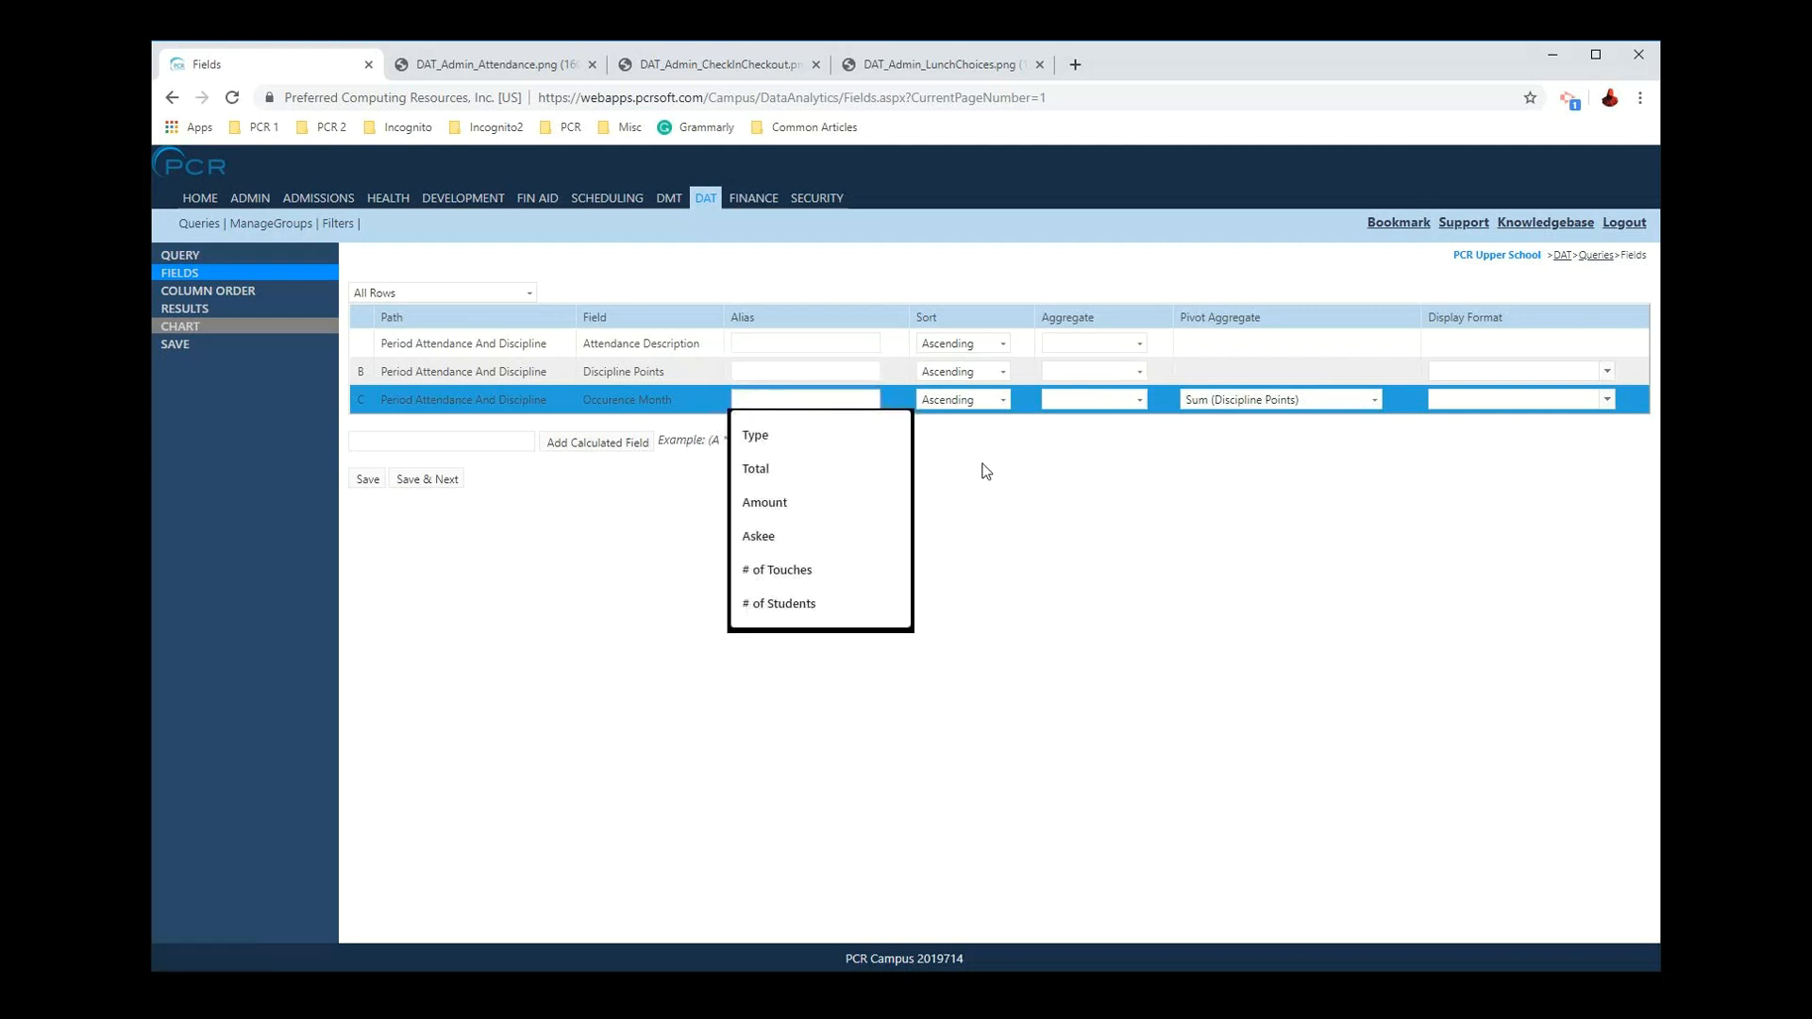
pyautogui.click(1358, 580)
pyautogui.click(453, 483)
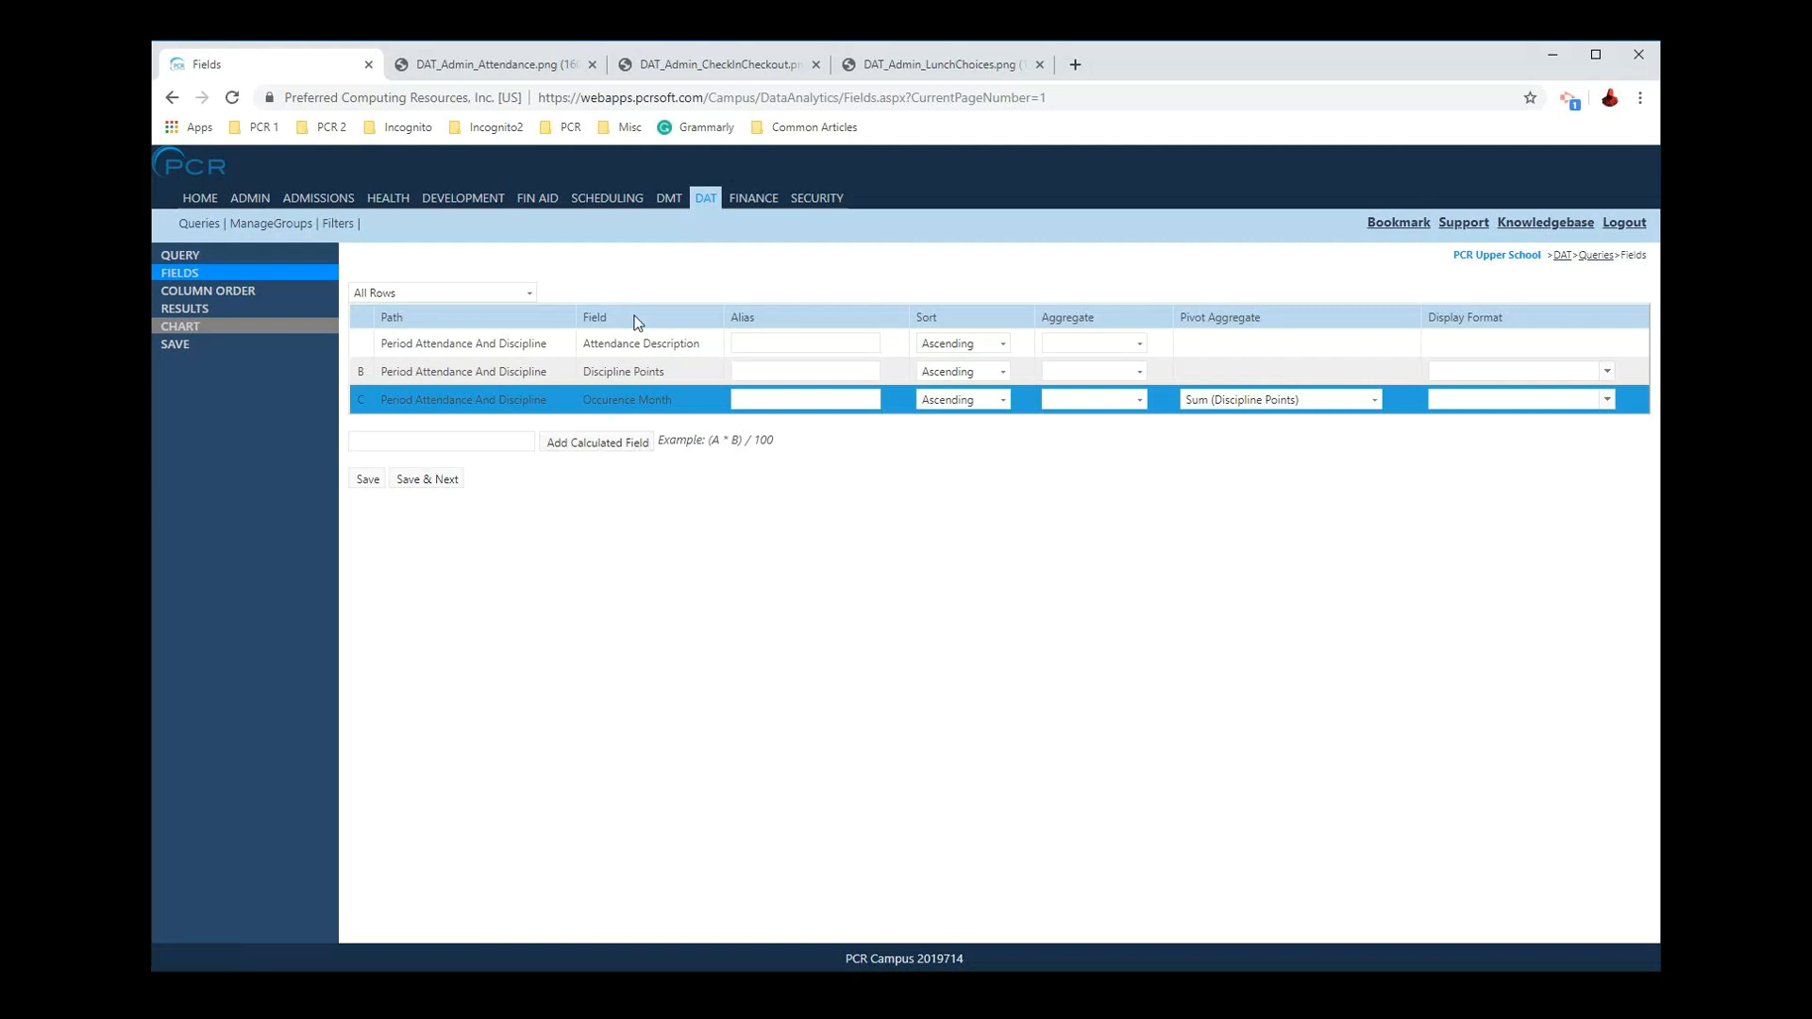
pyautogui.click(757, 400)
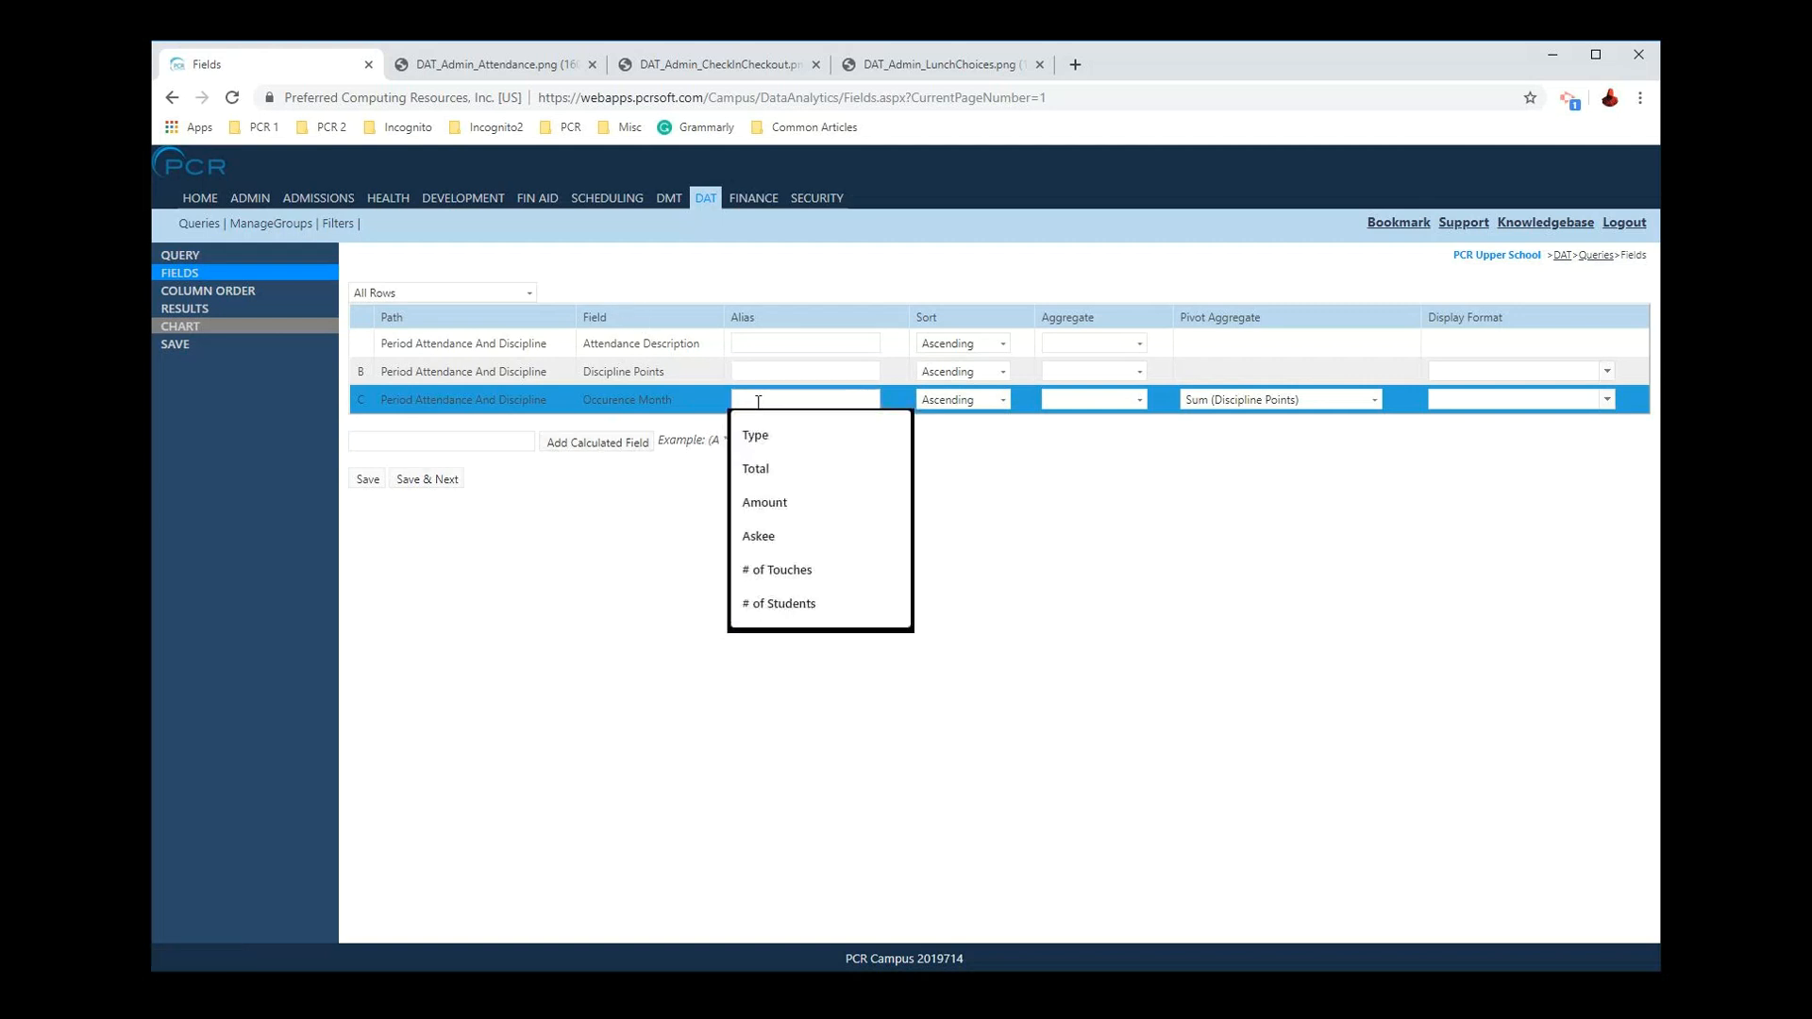
pyautogui.write('Total')
pyautogui.click(426, 479)
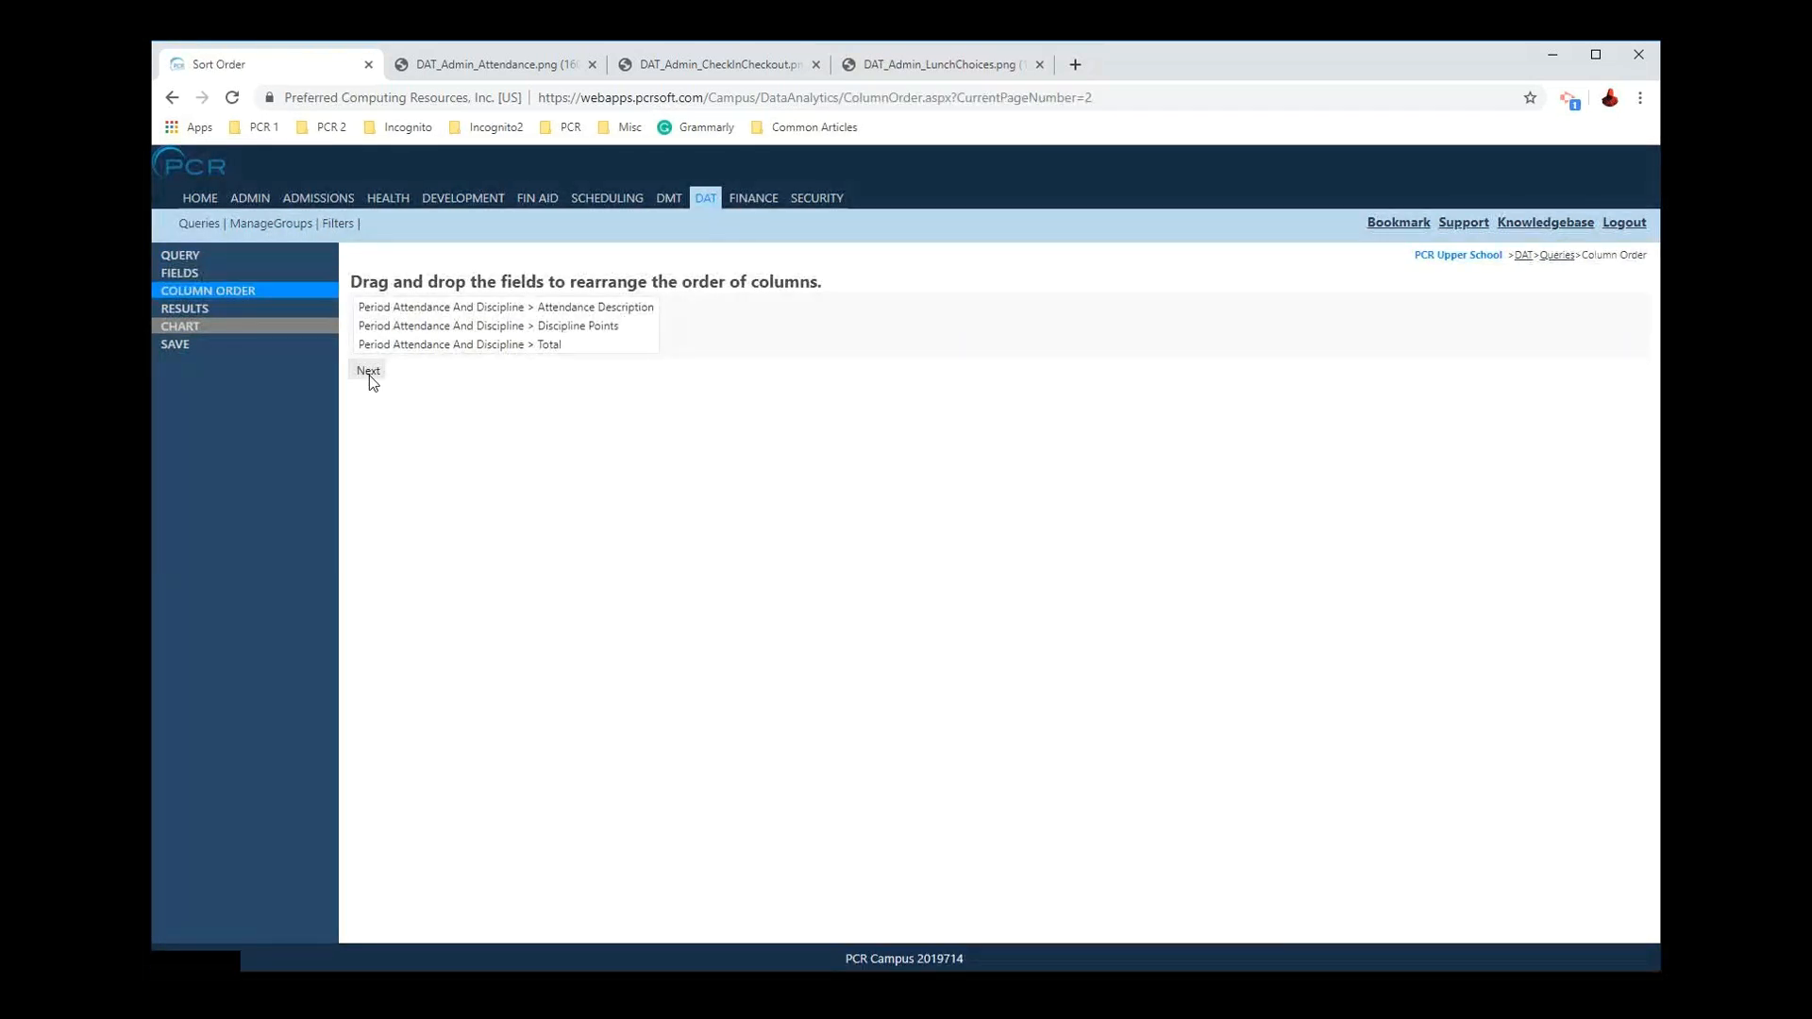
pyautogui.click(369, 374)
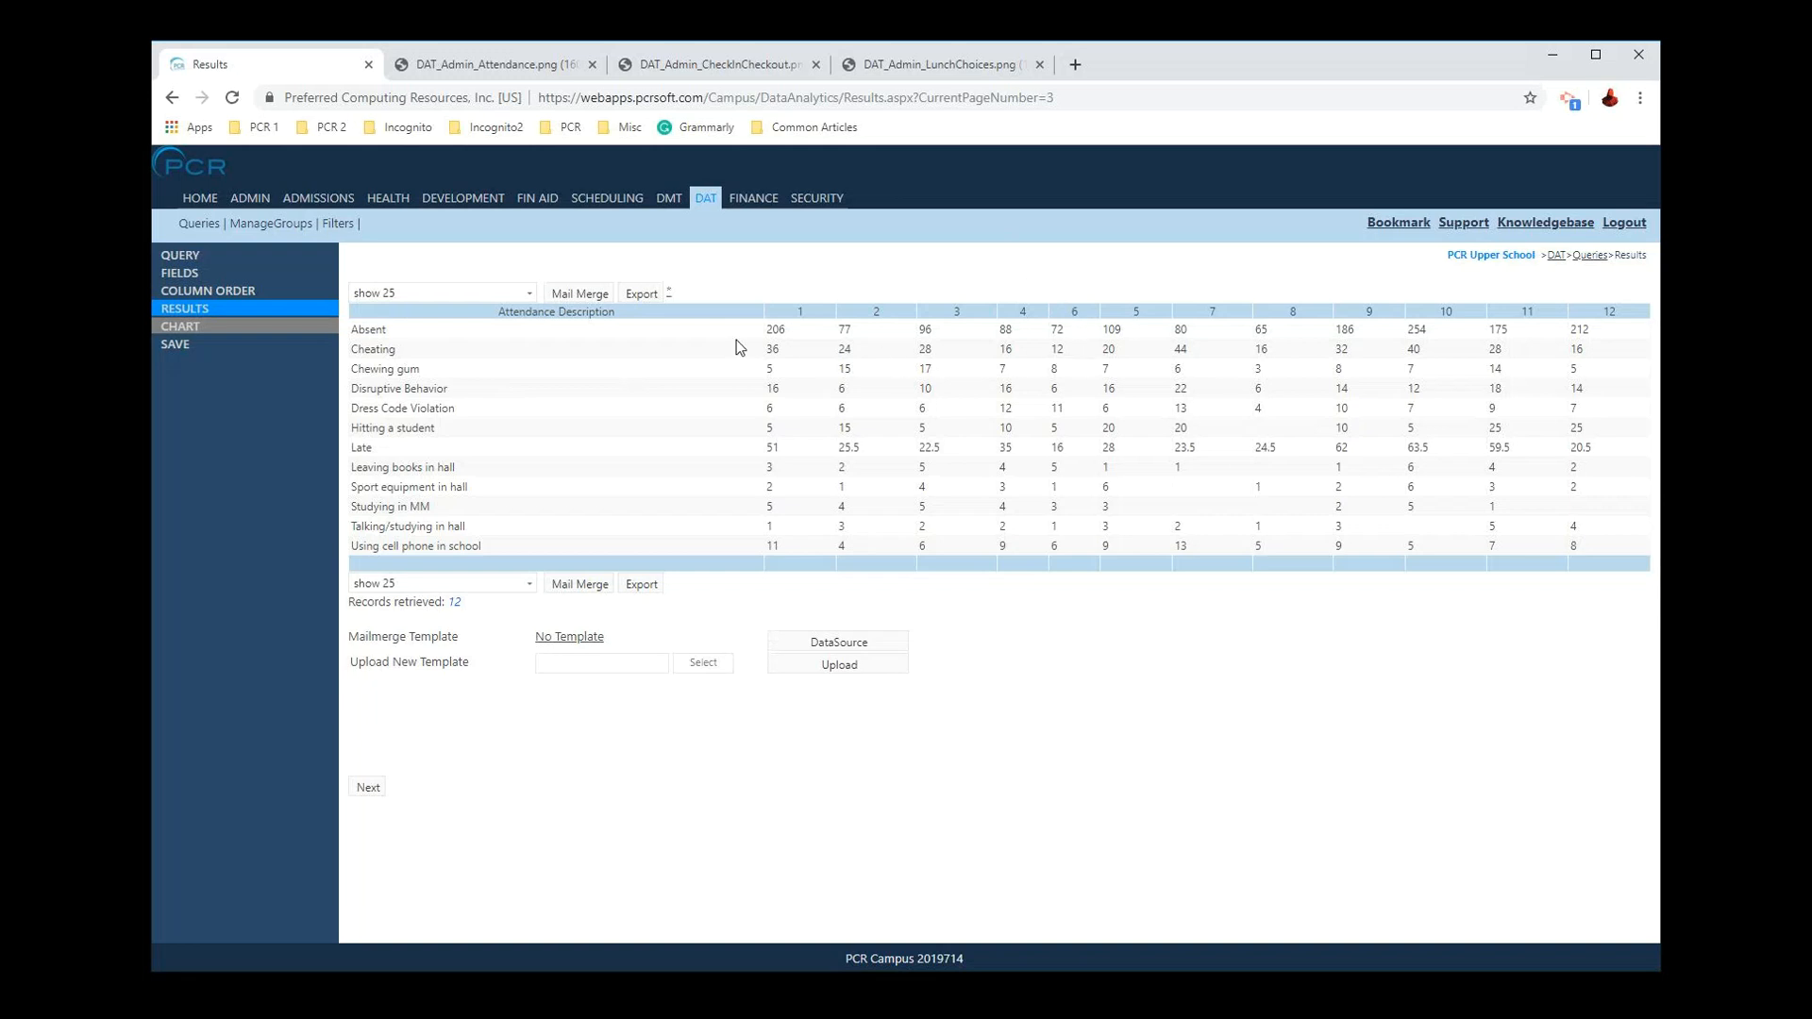
# Step: Examine the pivoted discipline points for each attendance description, such as Absent and Dress Code Violation, across the month columns
pyautogui.doubleClick(374, 330)
pyautogui.doubleClick(775, 333)
pyautogui.moveTo(776, 408); pyautogui.dragTo(1600, 410)
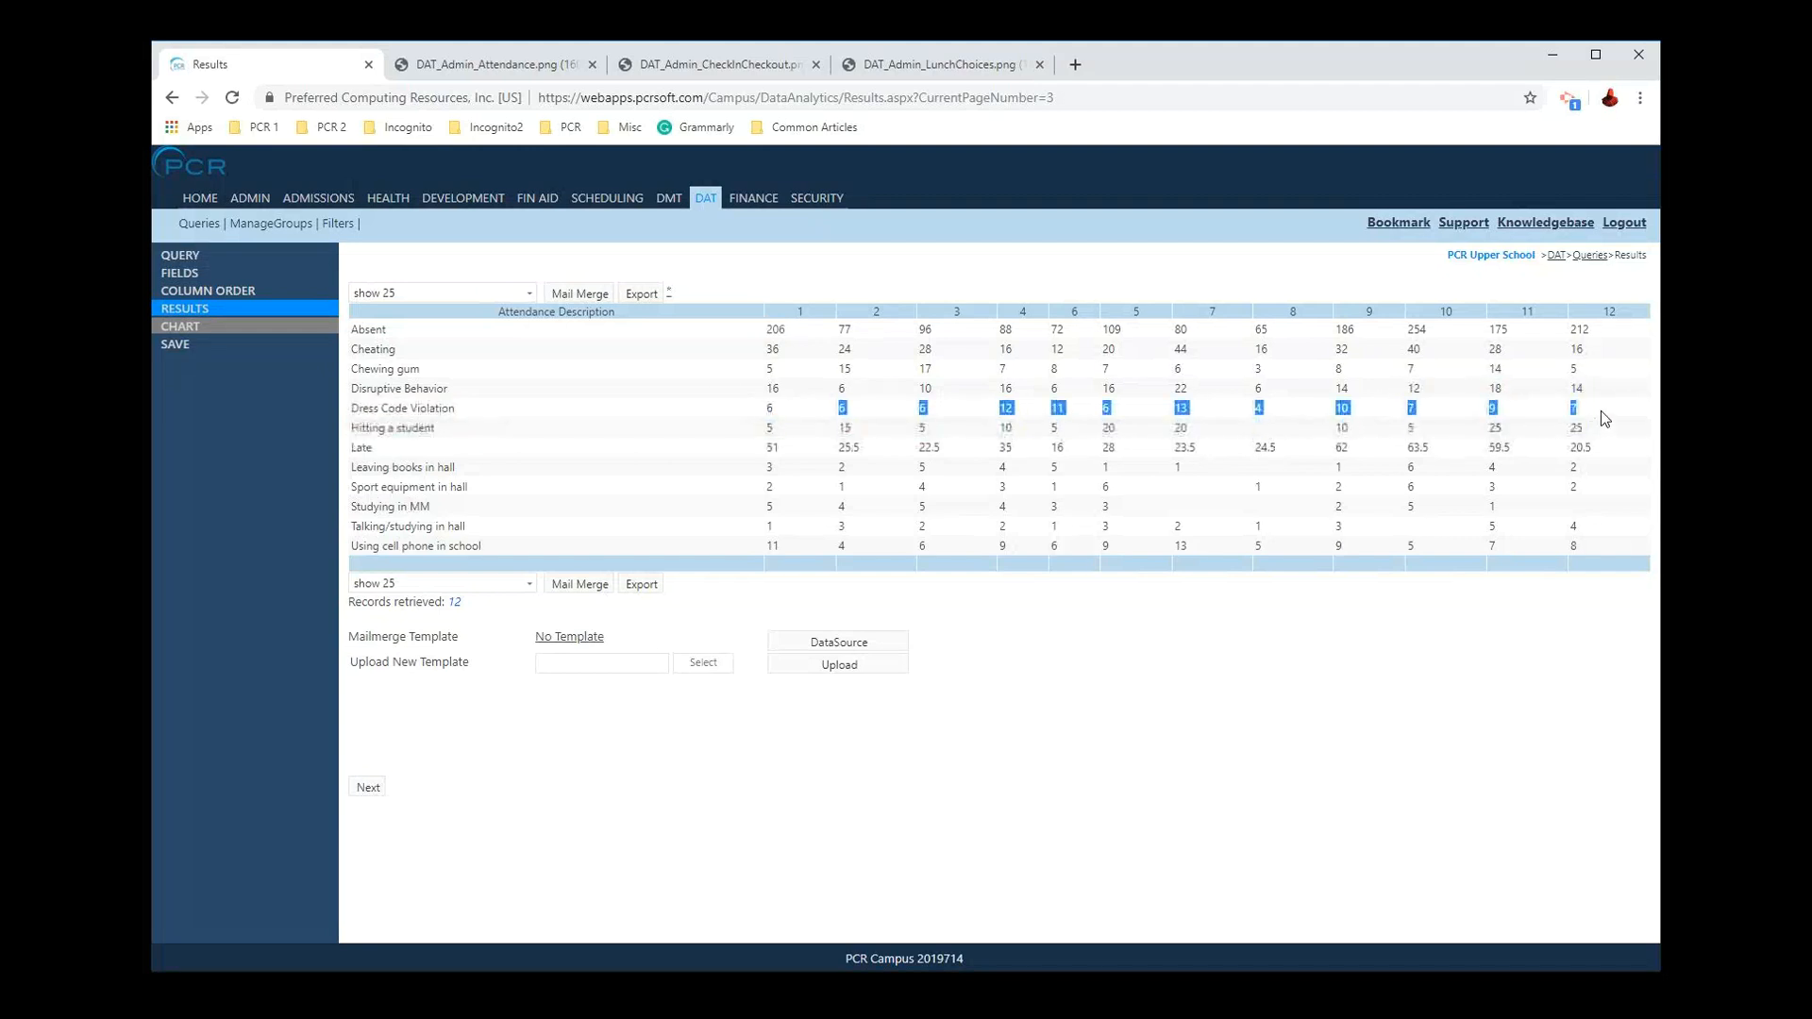
pyautogui.click(355, 486)
pyautogui.moveTo(355, 487); pyautogui.dragTo(543, 506)
pyautogui.click(545, 506)
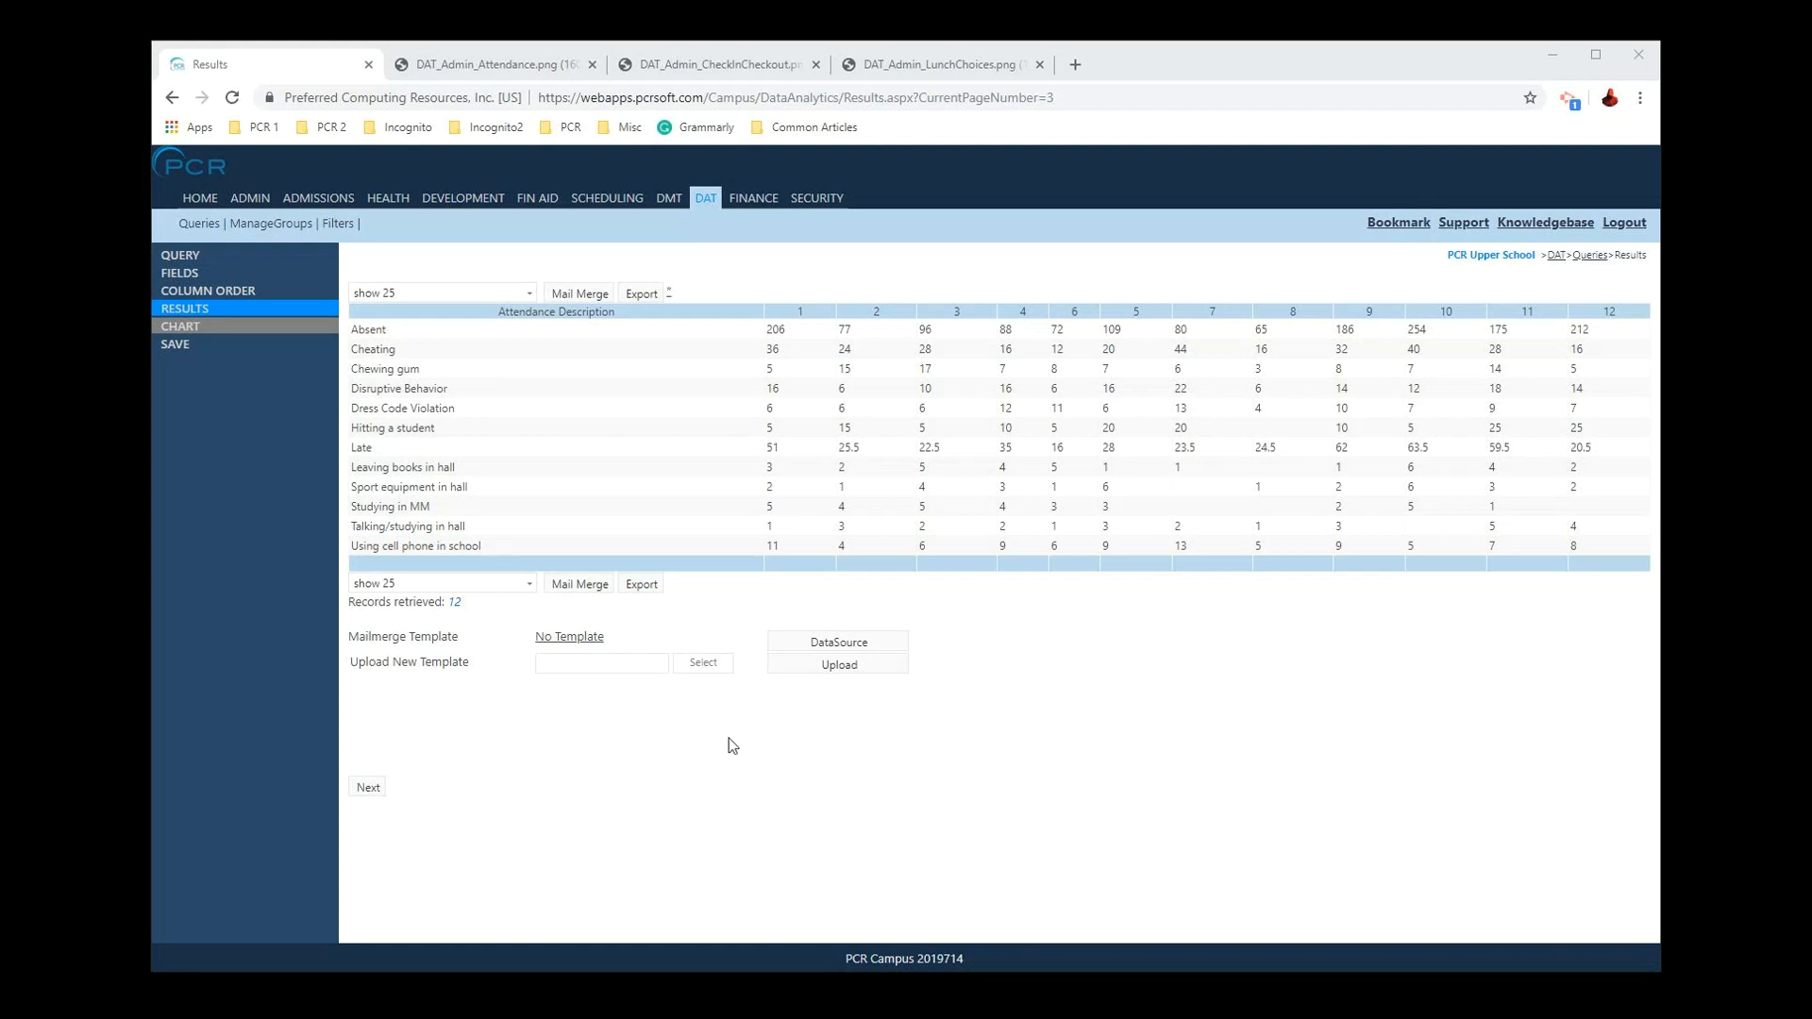
pyautogui.click(546, 349)
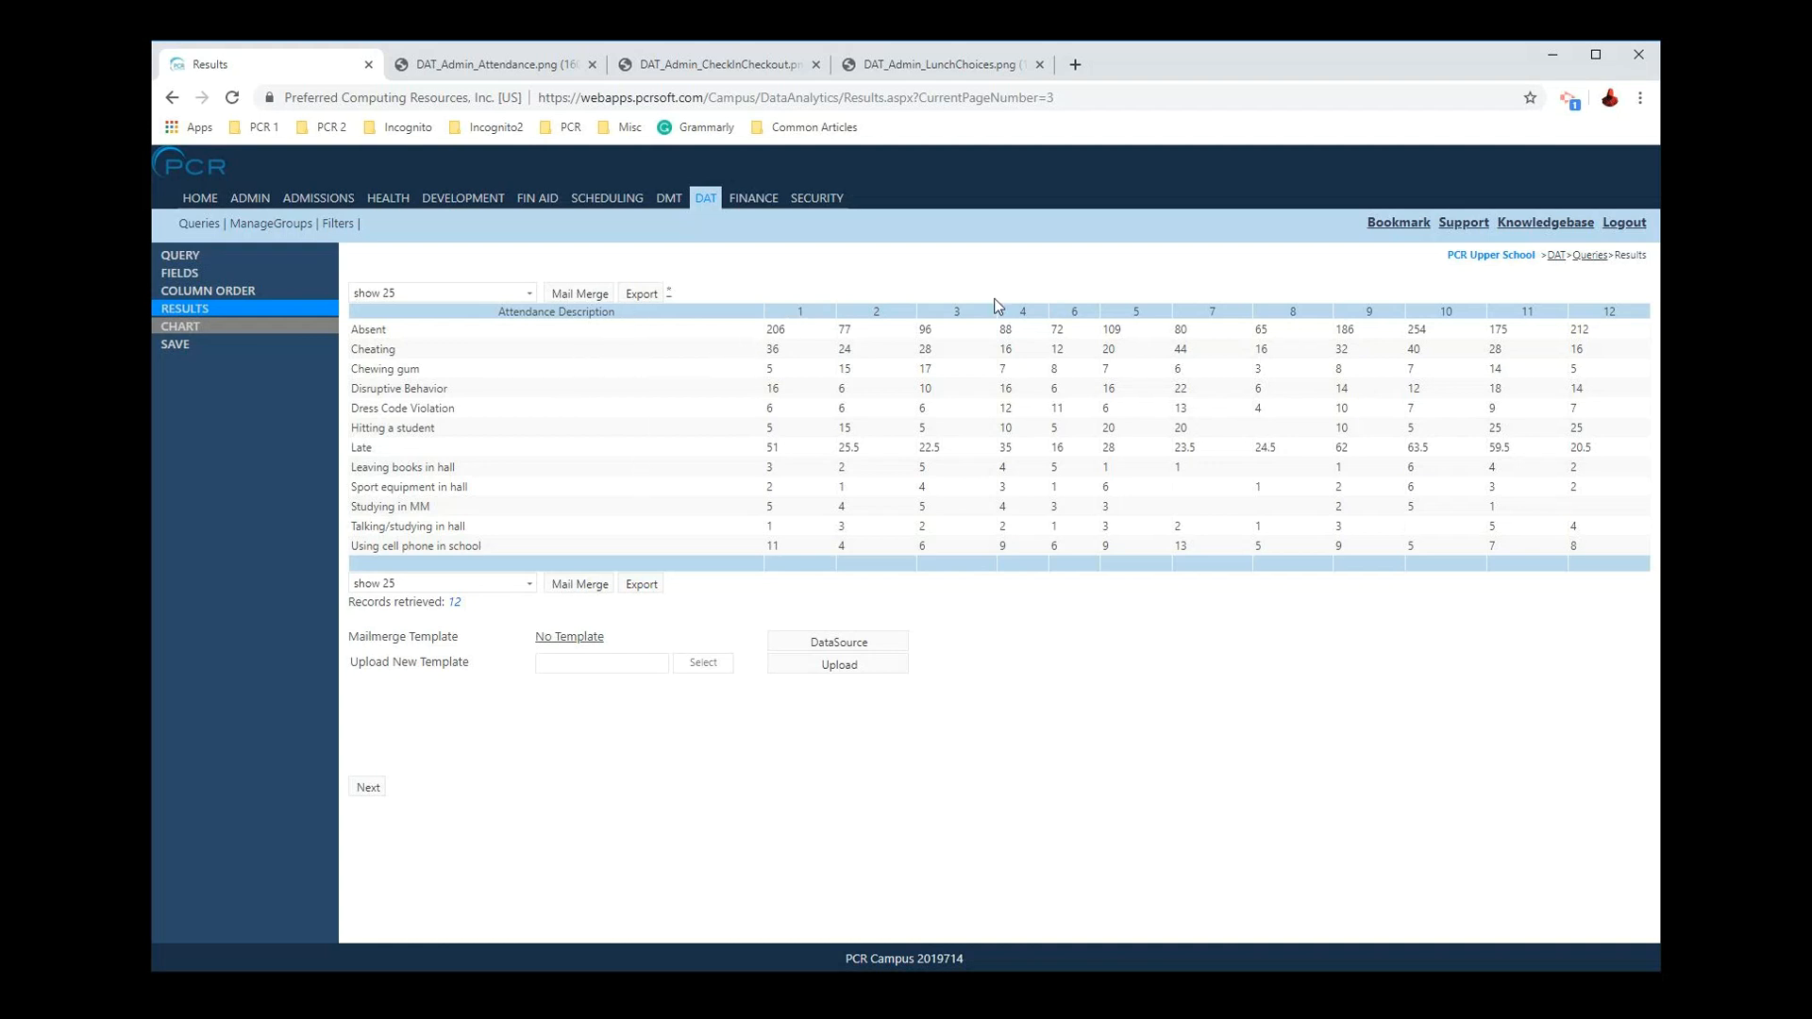
pyautogui.moveTo(781, 319); pyautogui.dragTo(1623, 306)
pyautogui.click(1354, 374)
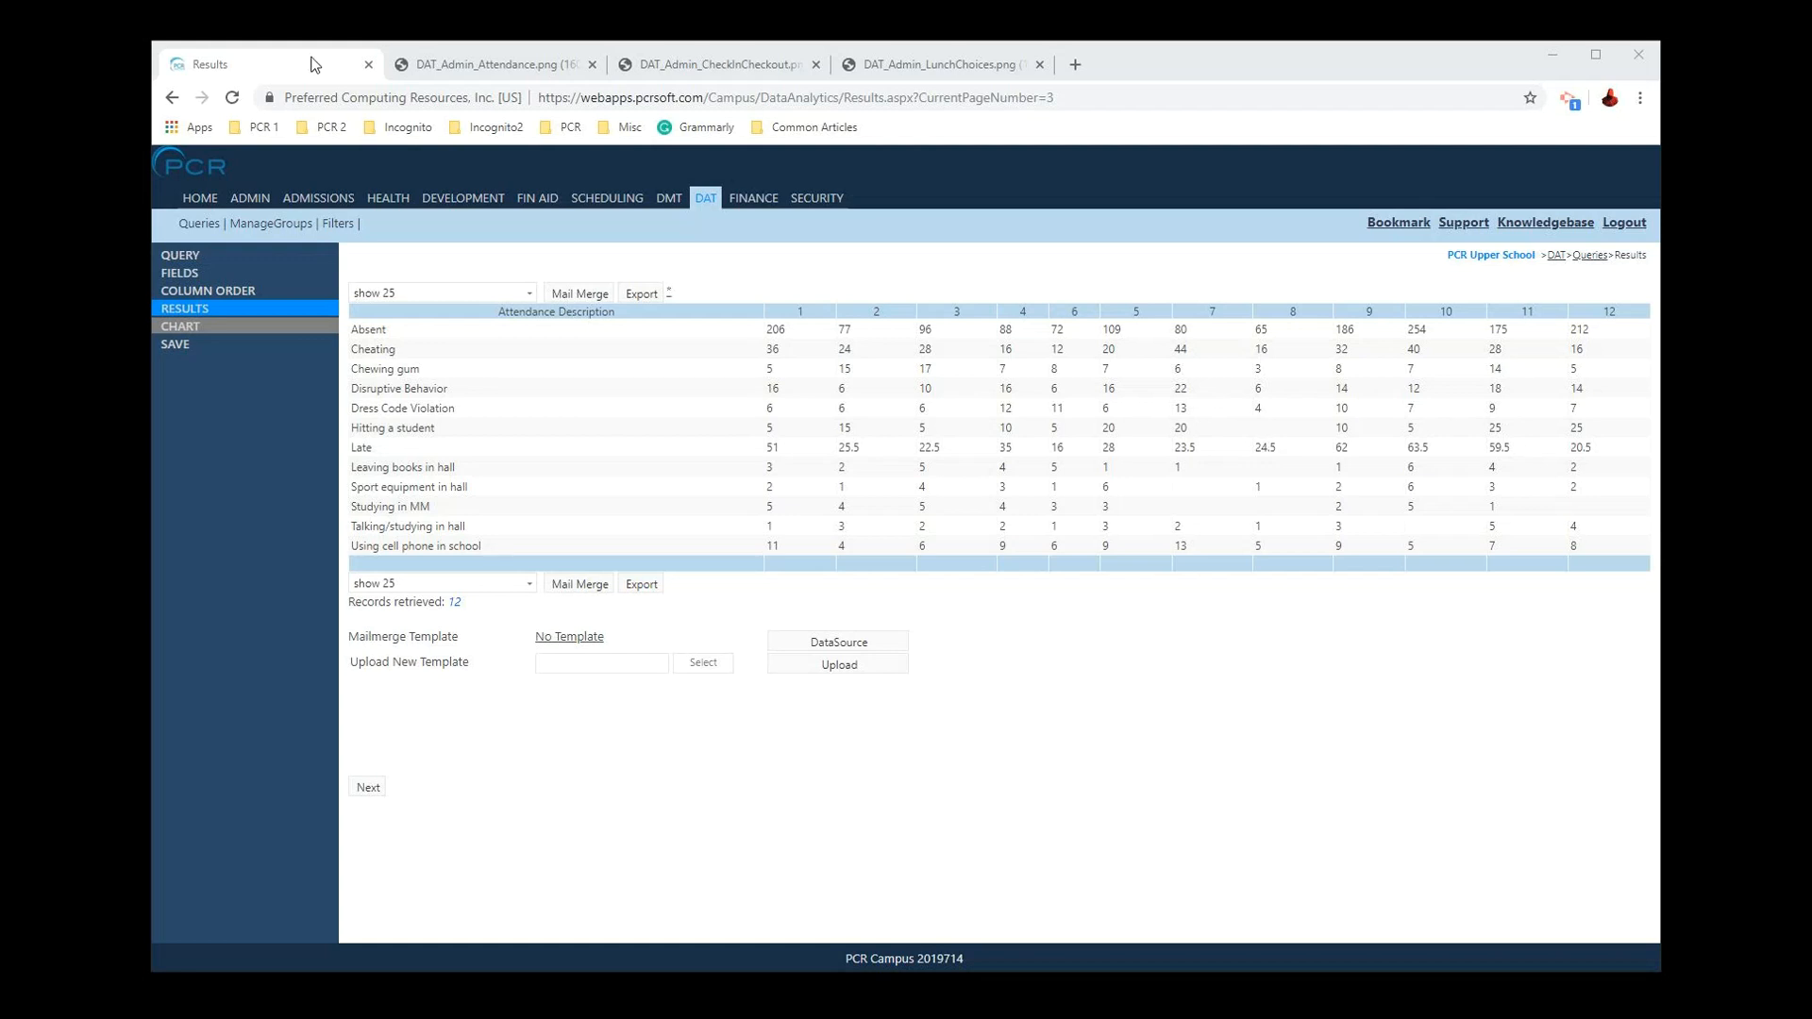
# Step: Close the DAT_Admin_Attendance.png diagram, place DAT_Admin_LunchChoices.png ahead of the CheckInCheckout diagram, and return to the results page
pyautogui.click(596, 65)
pyautogui.click(679, 74)
pyautogui.moveTo(679, 74); pyautogui.dragTo(463, 66)
pyautogui.click(269, 64)
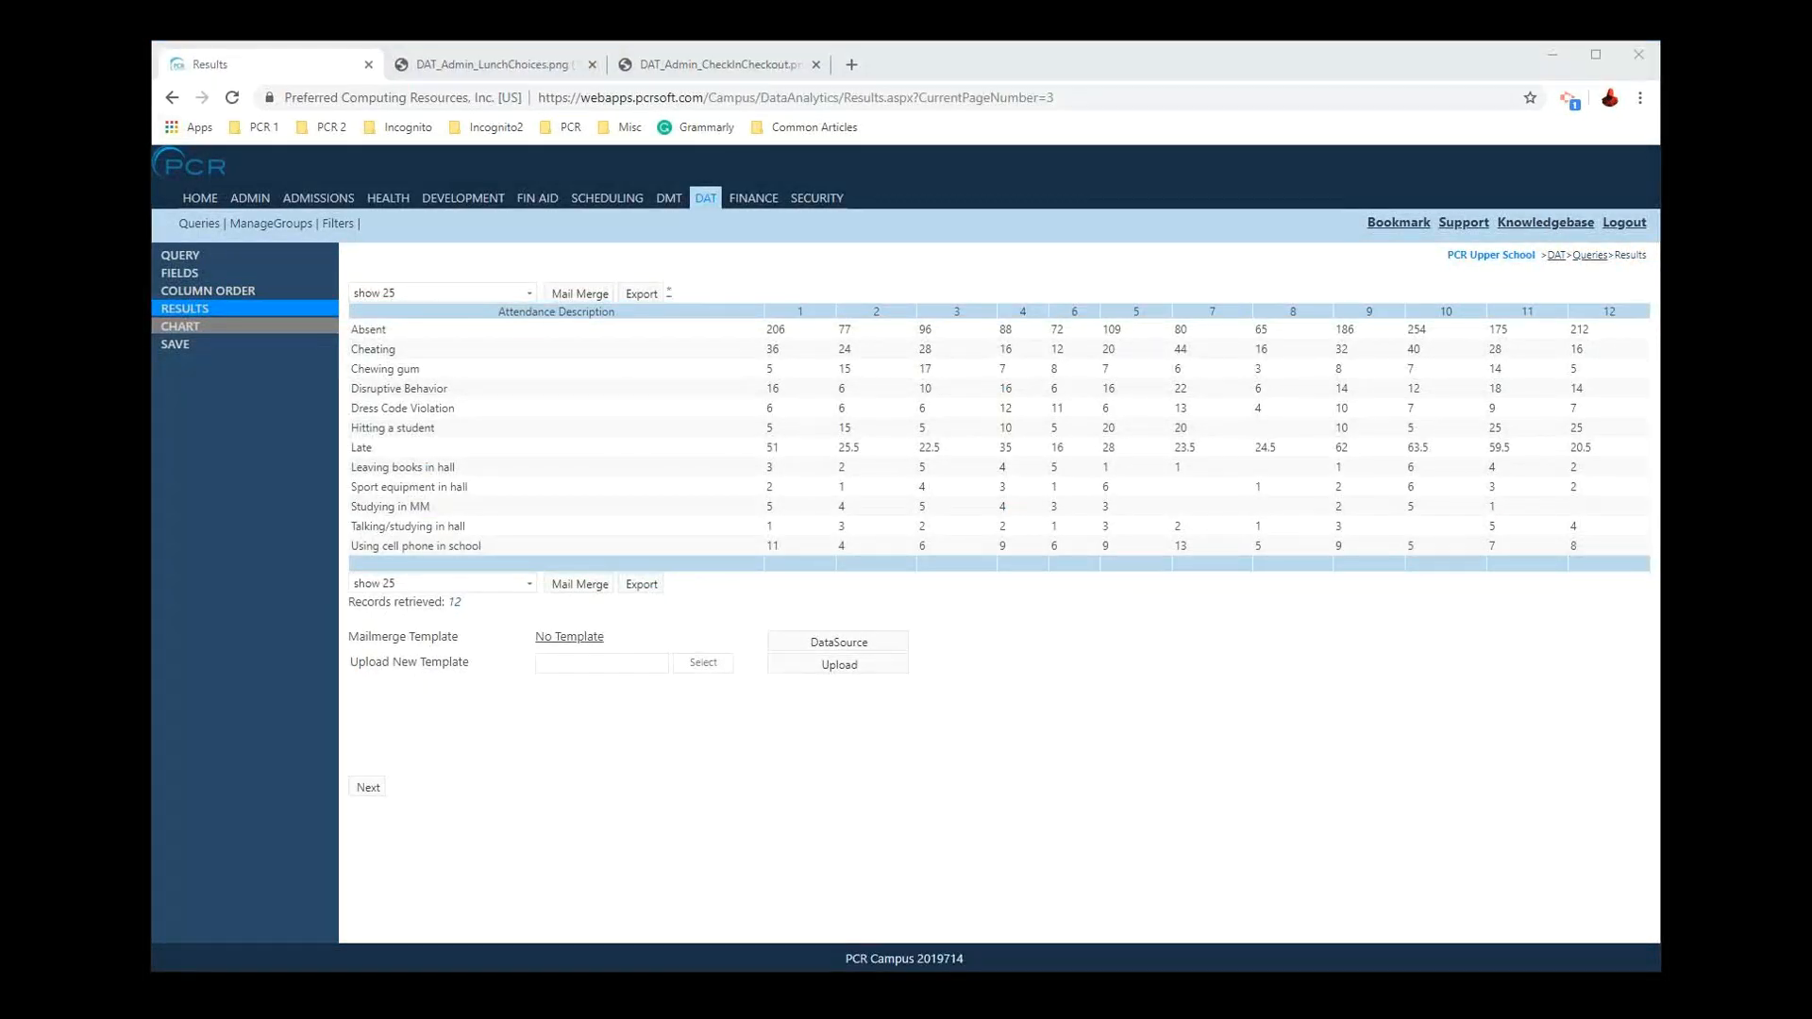
# Step: Start a new query from the queries list, consulting the DAT_Admin_LunchChoices.png diagram for the table connections
pyautogui.click(199, 223)
pyautogui.click(521, 66)
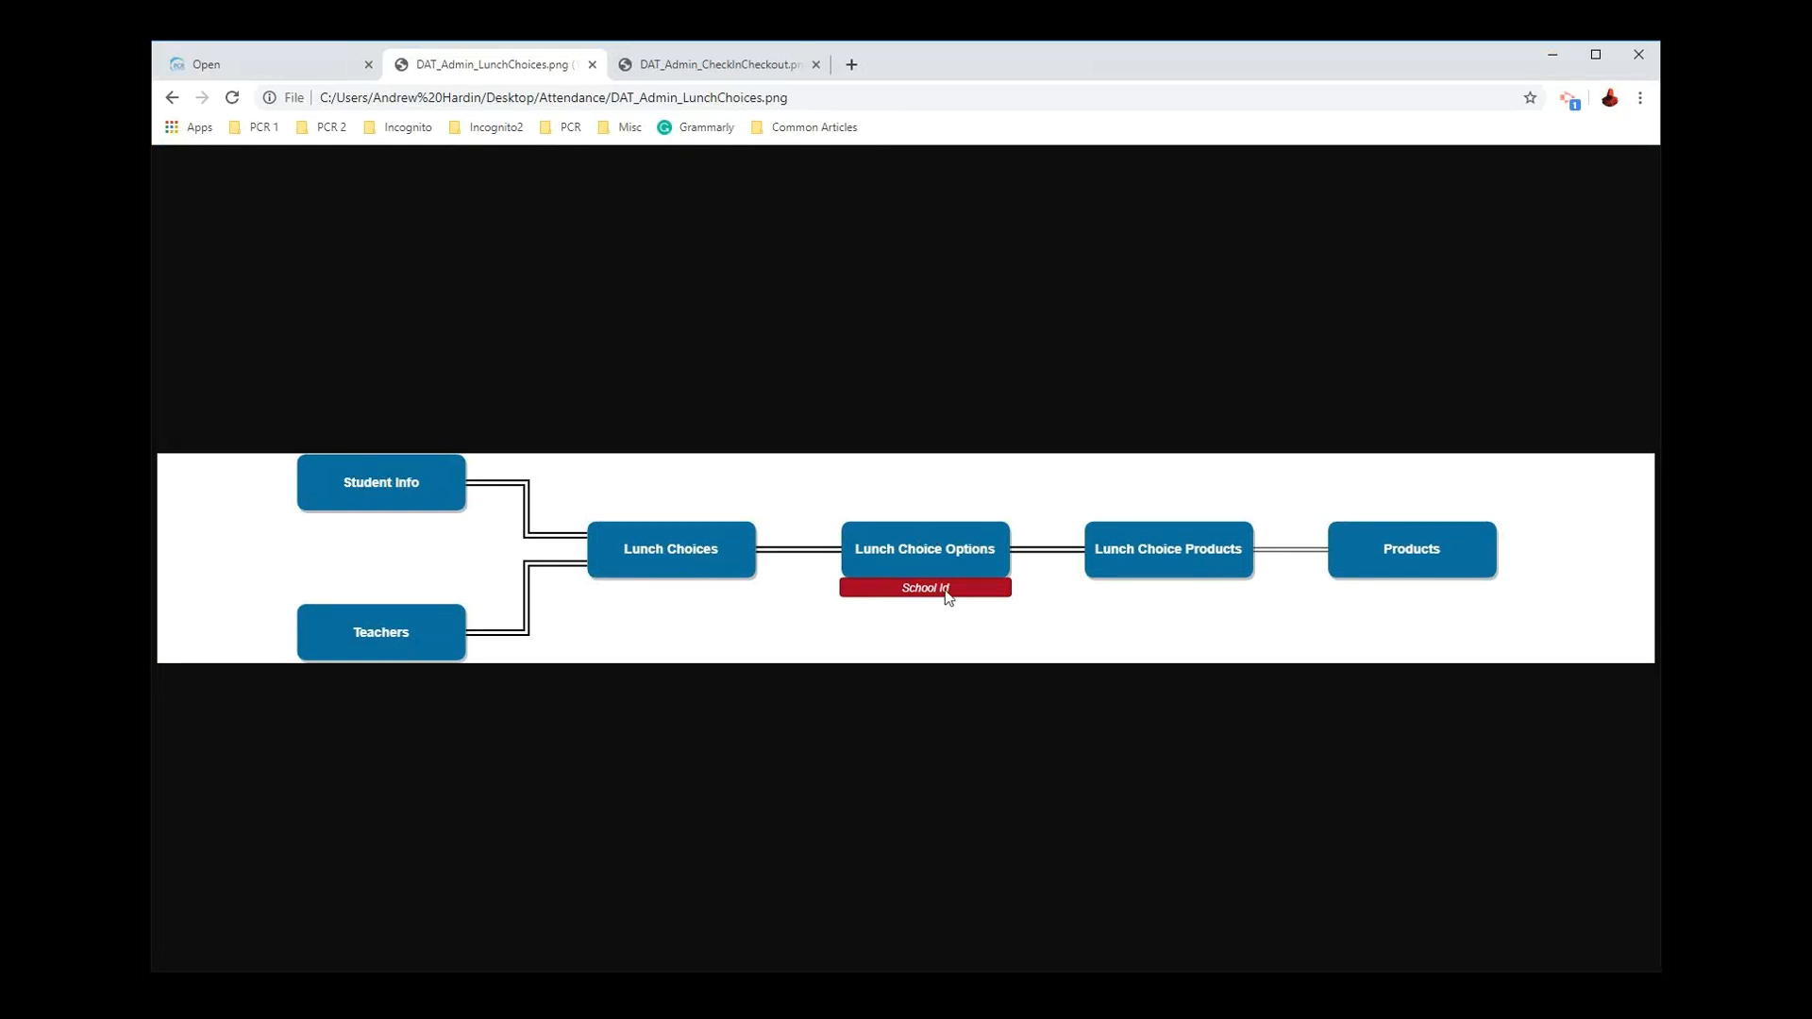
pyautogui.click(259, 59)
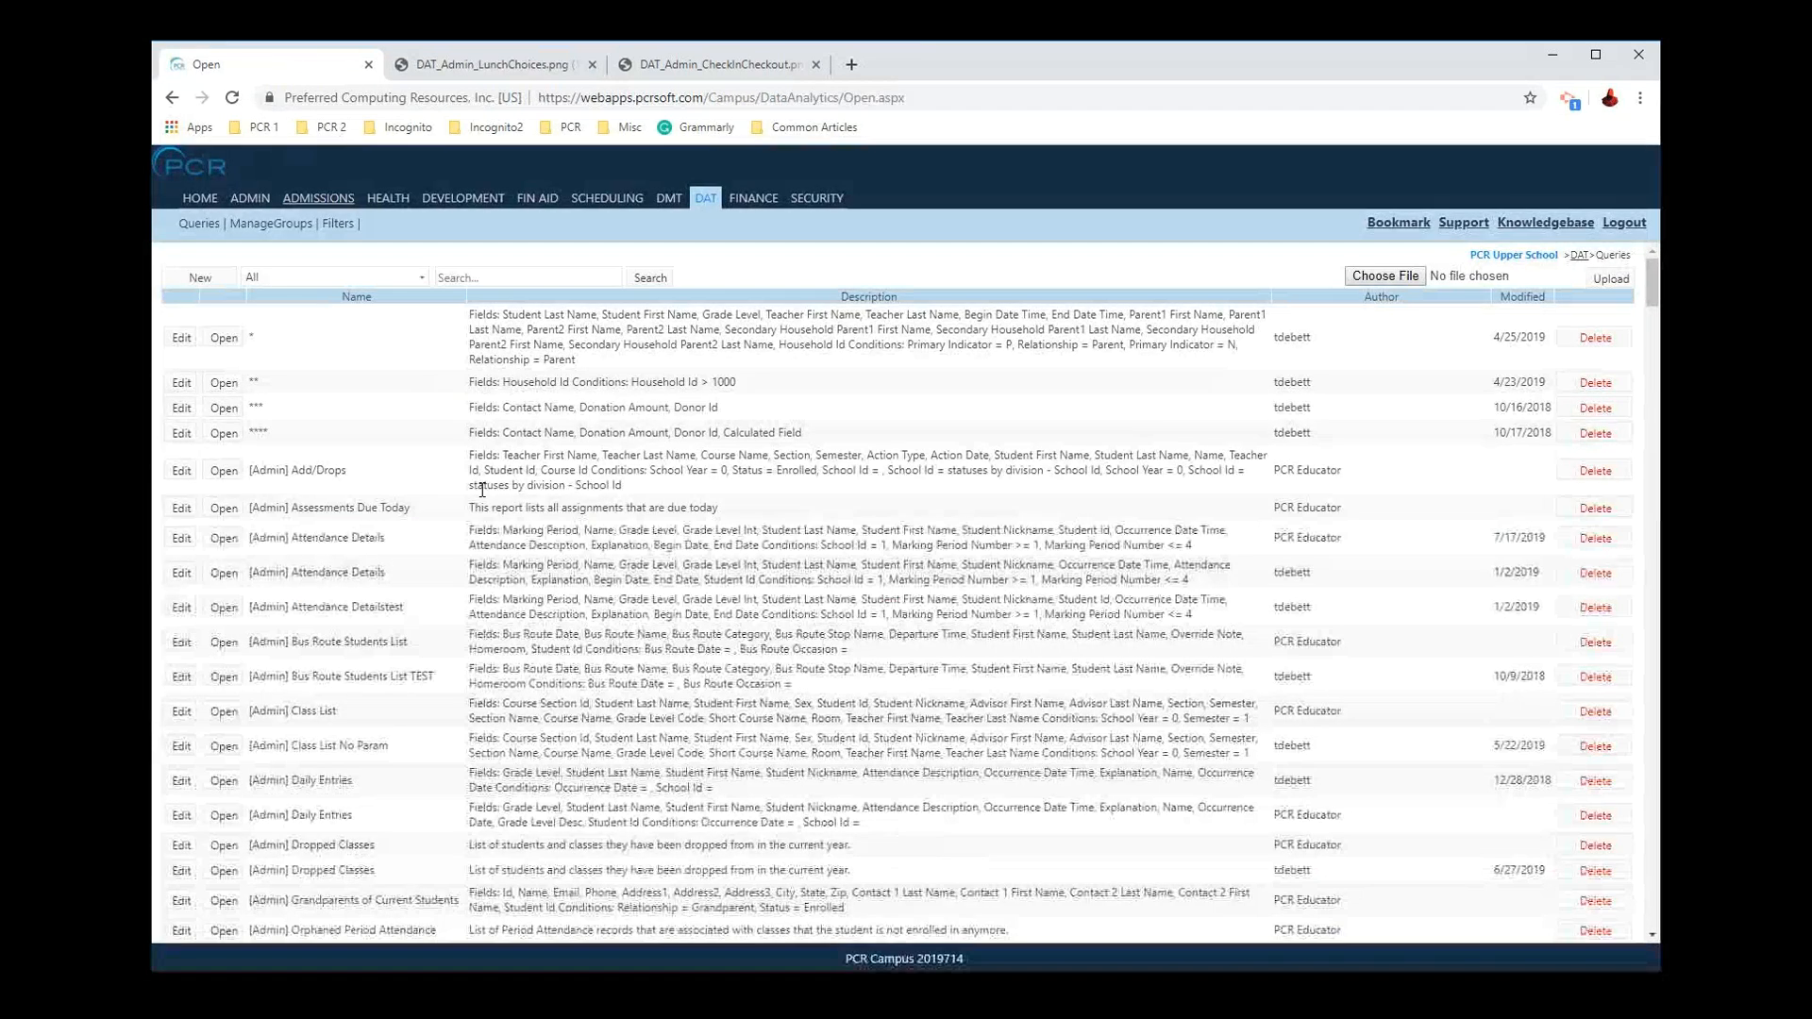
pyautogui.click(200, 278)
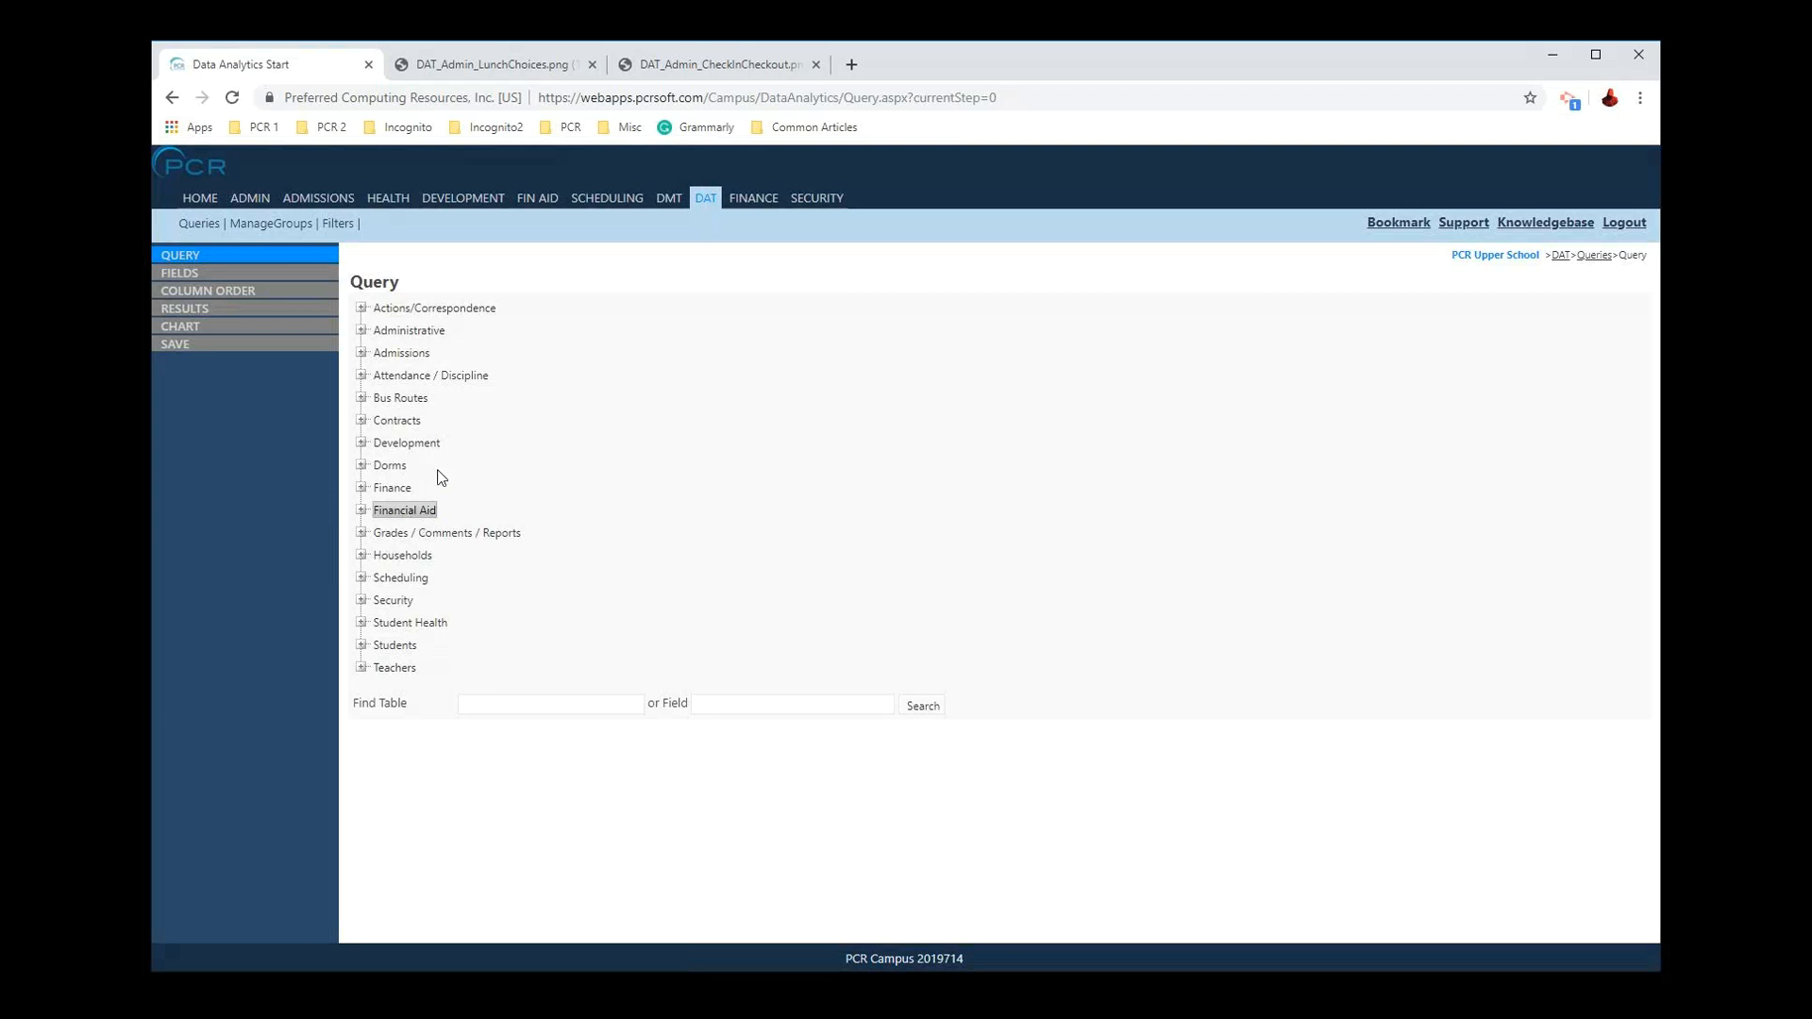
pyautogui.click(521, 64)
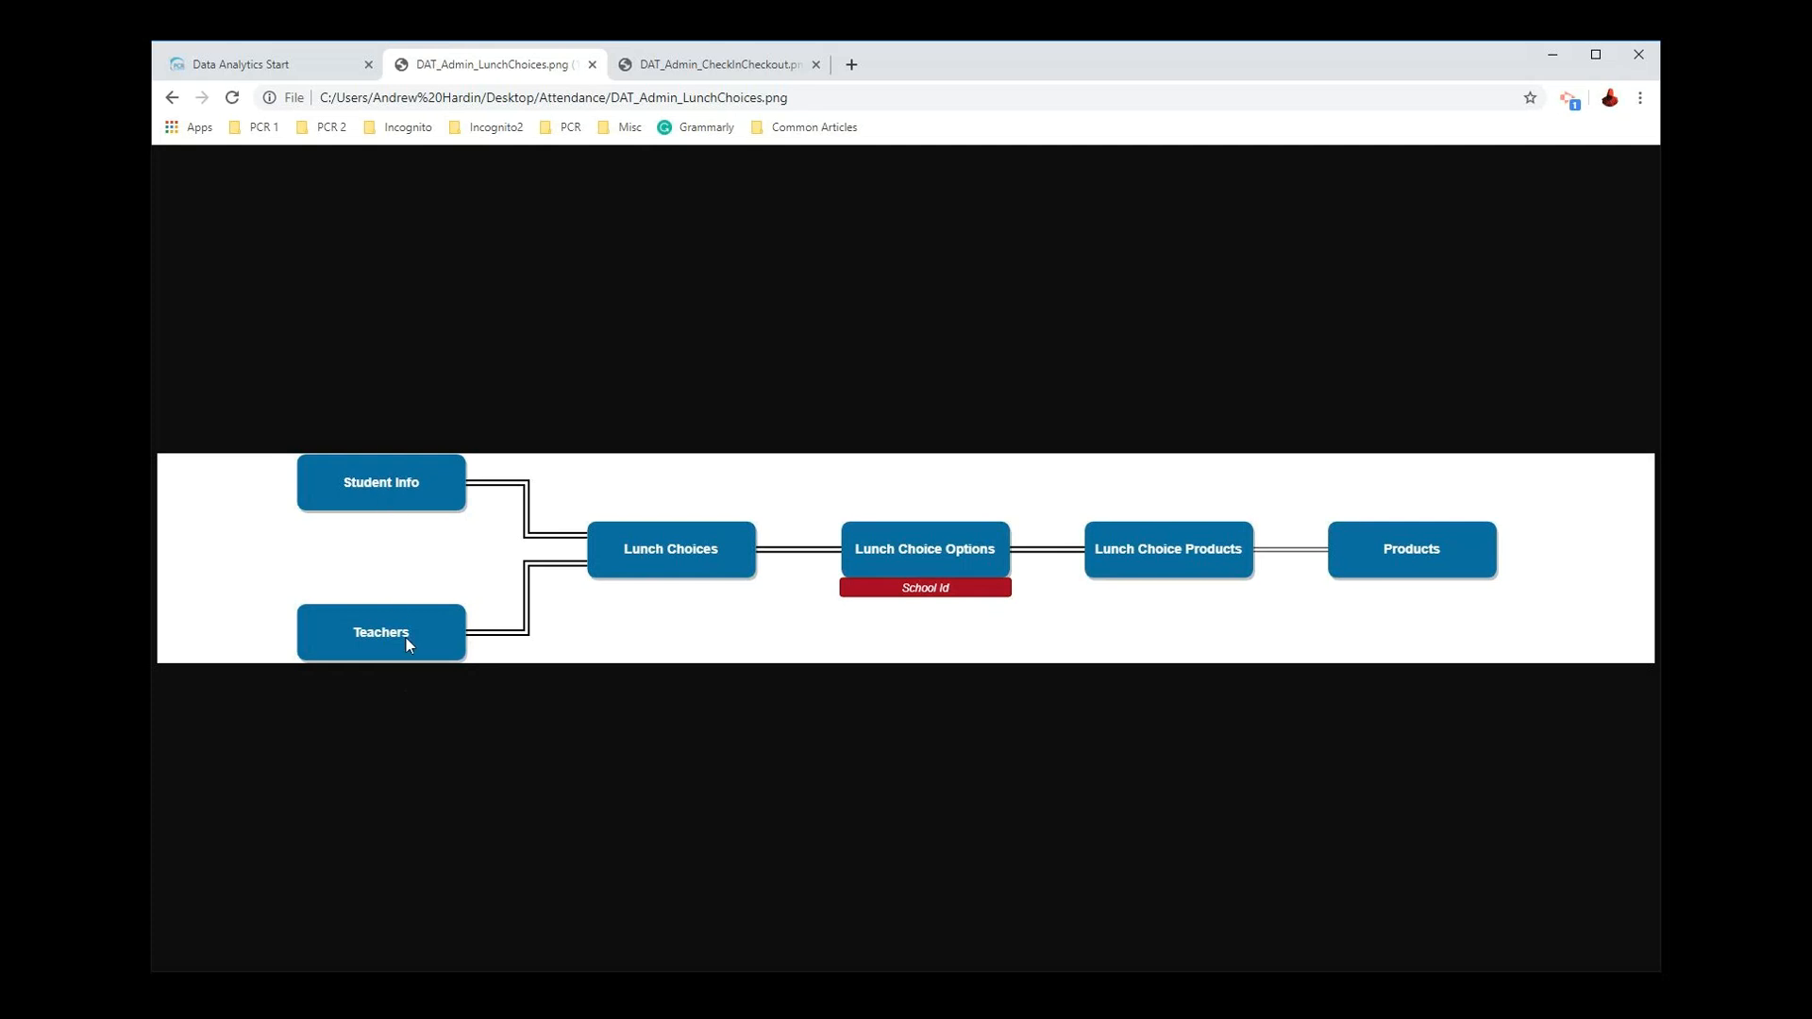
pyautogui.click(287, 68)
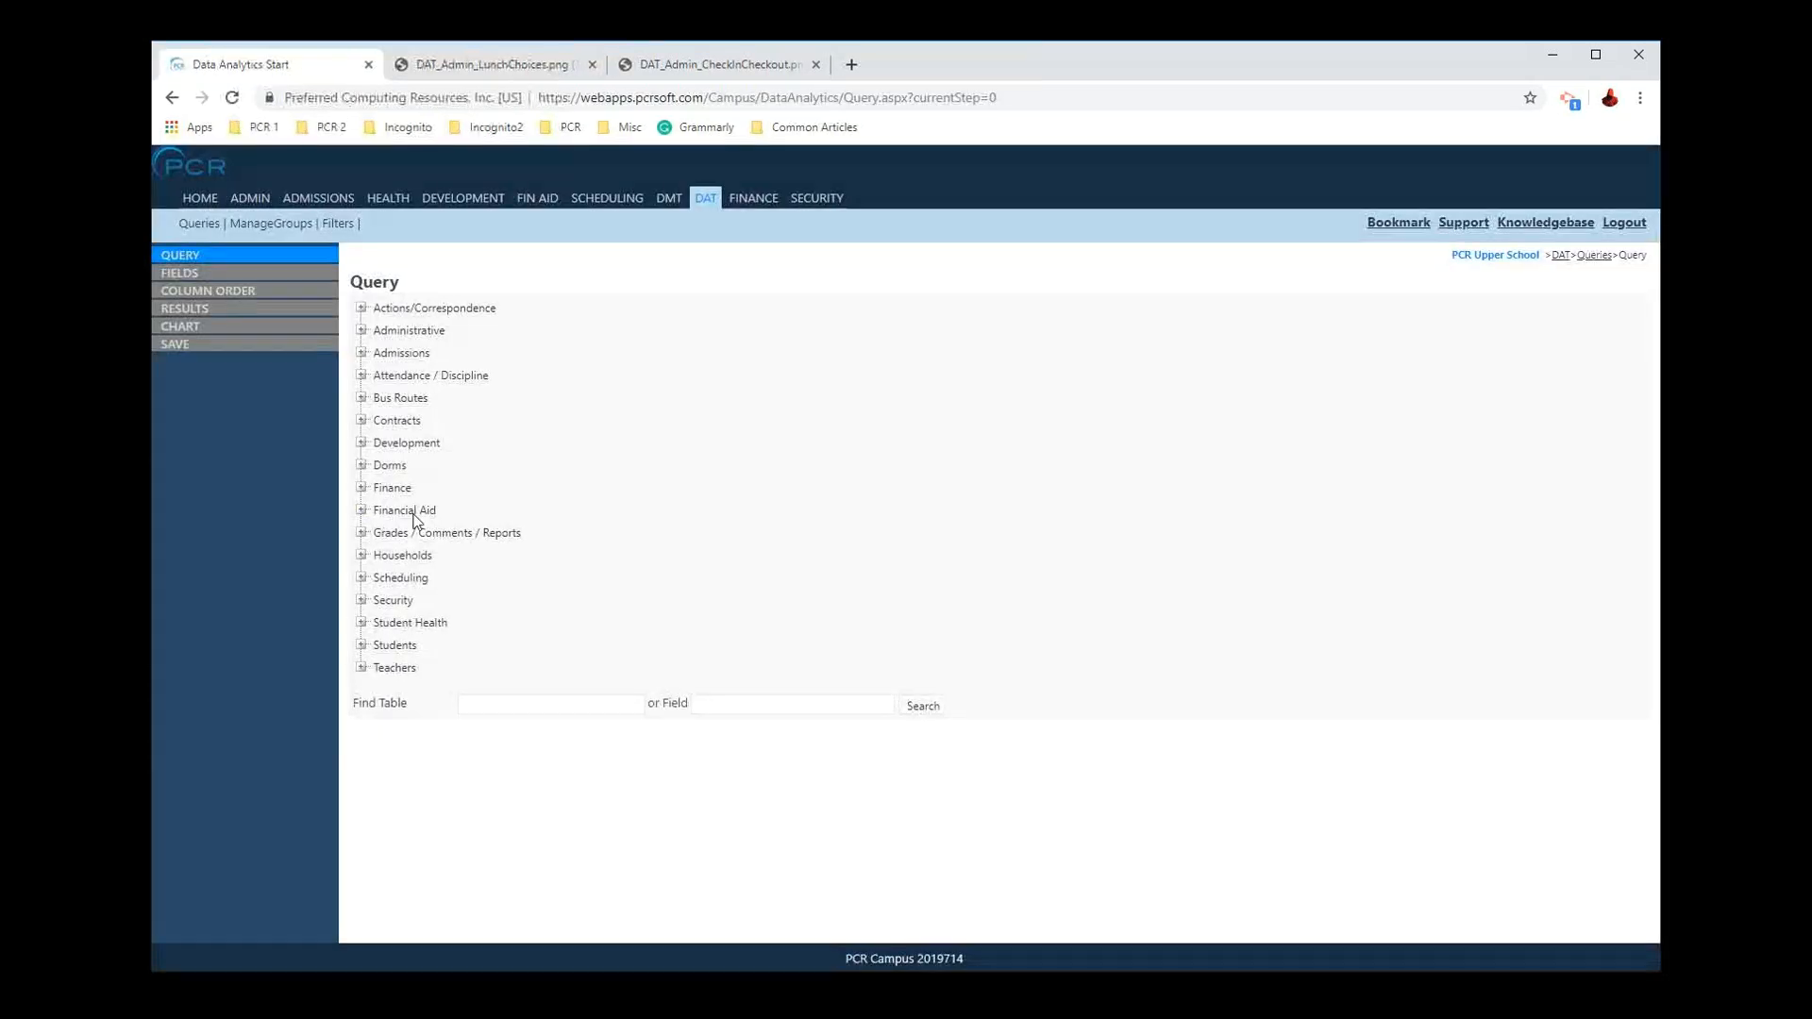
# Step: Base the query on the Attendance / Discipline table Lunch Choices, displaying Lunch Choice Option Id and Lunch Choice Option Date
pyautogui.click(361, 376)
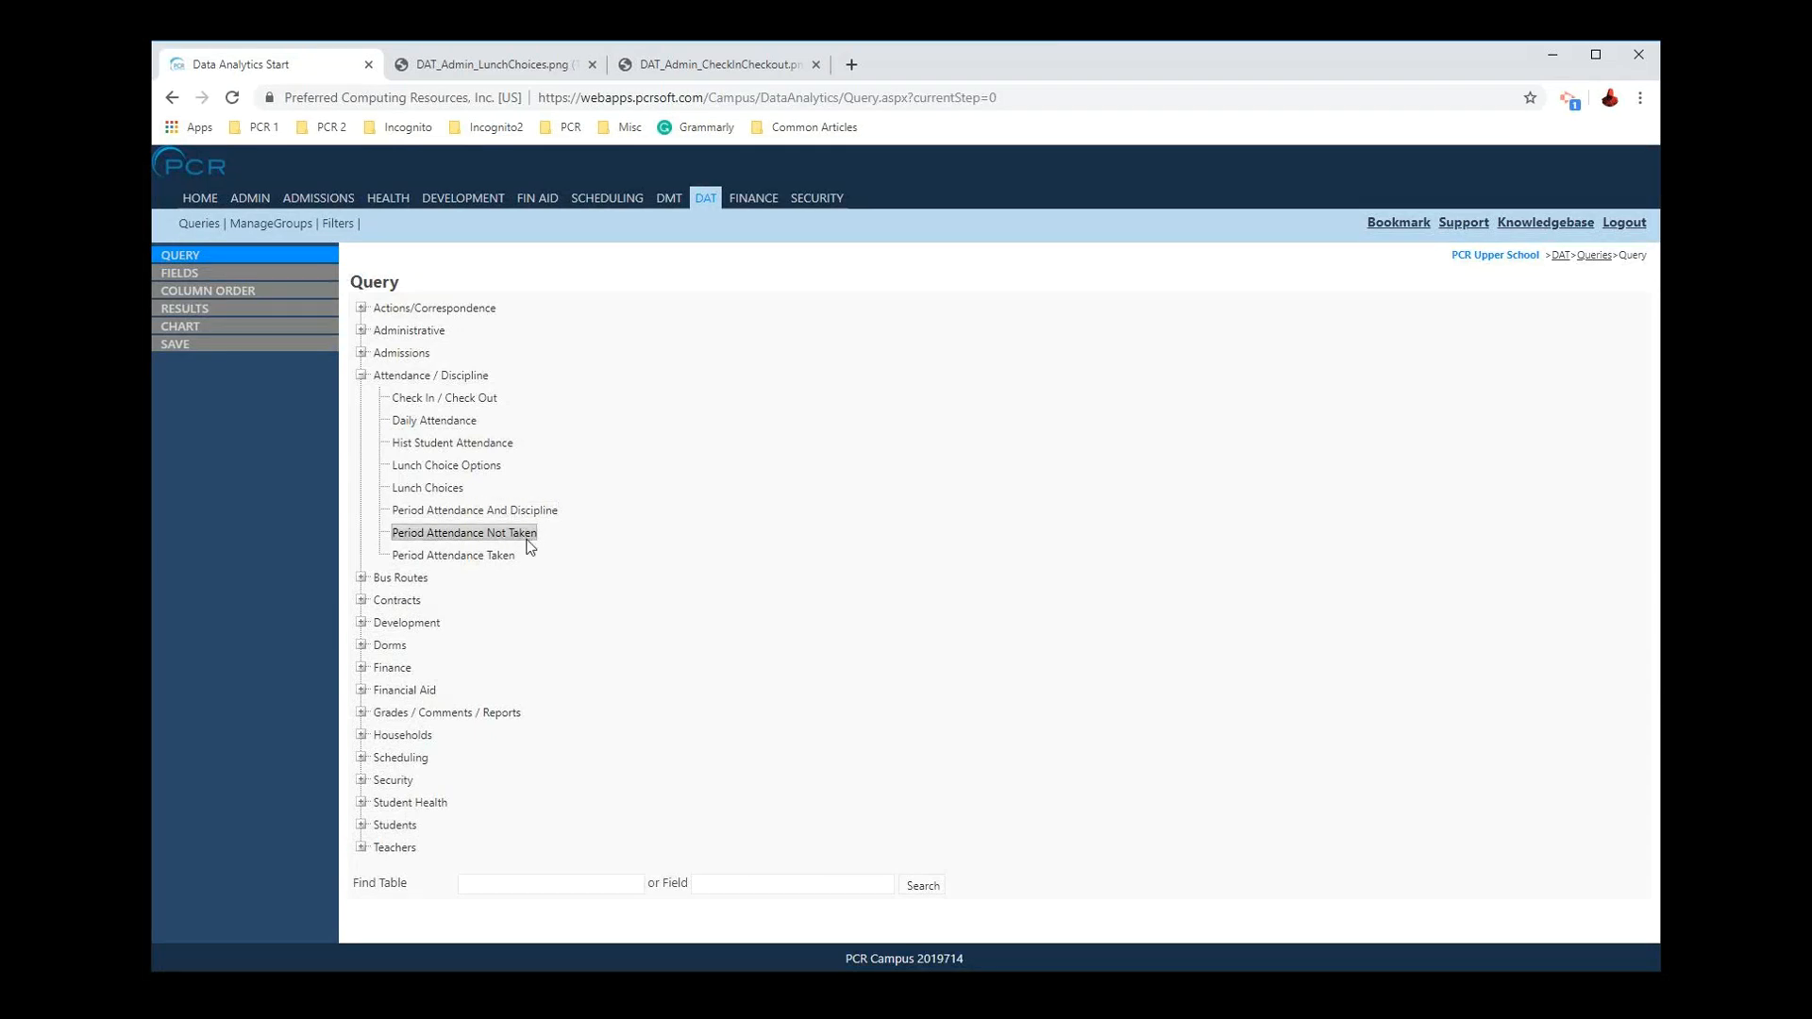
pyautogui.click(434, 488)
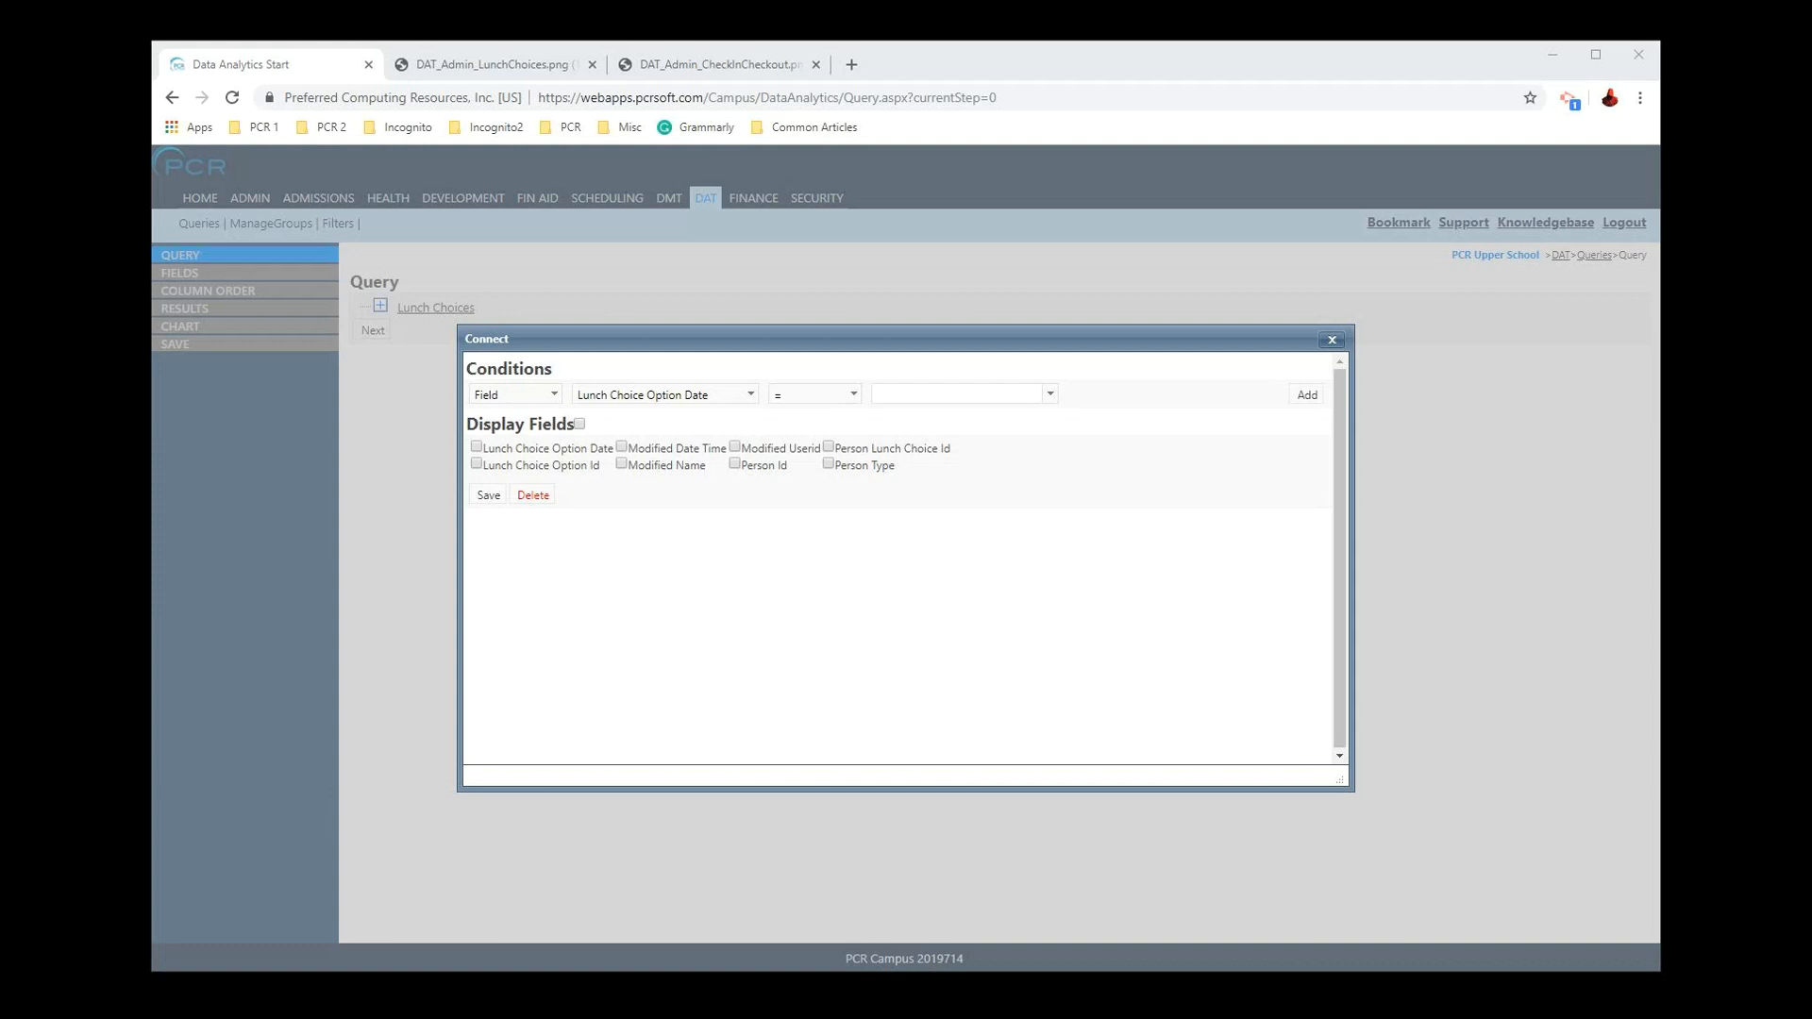
pyautogui.click(577, 467)
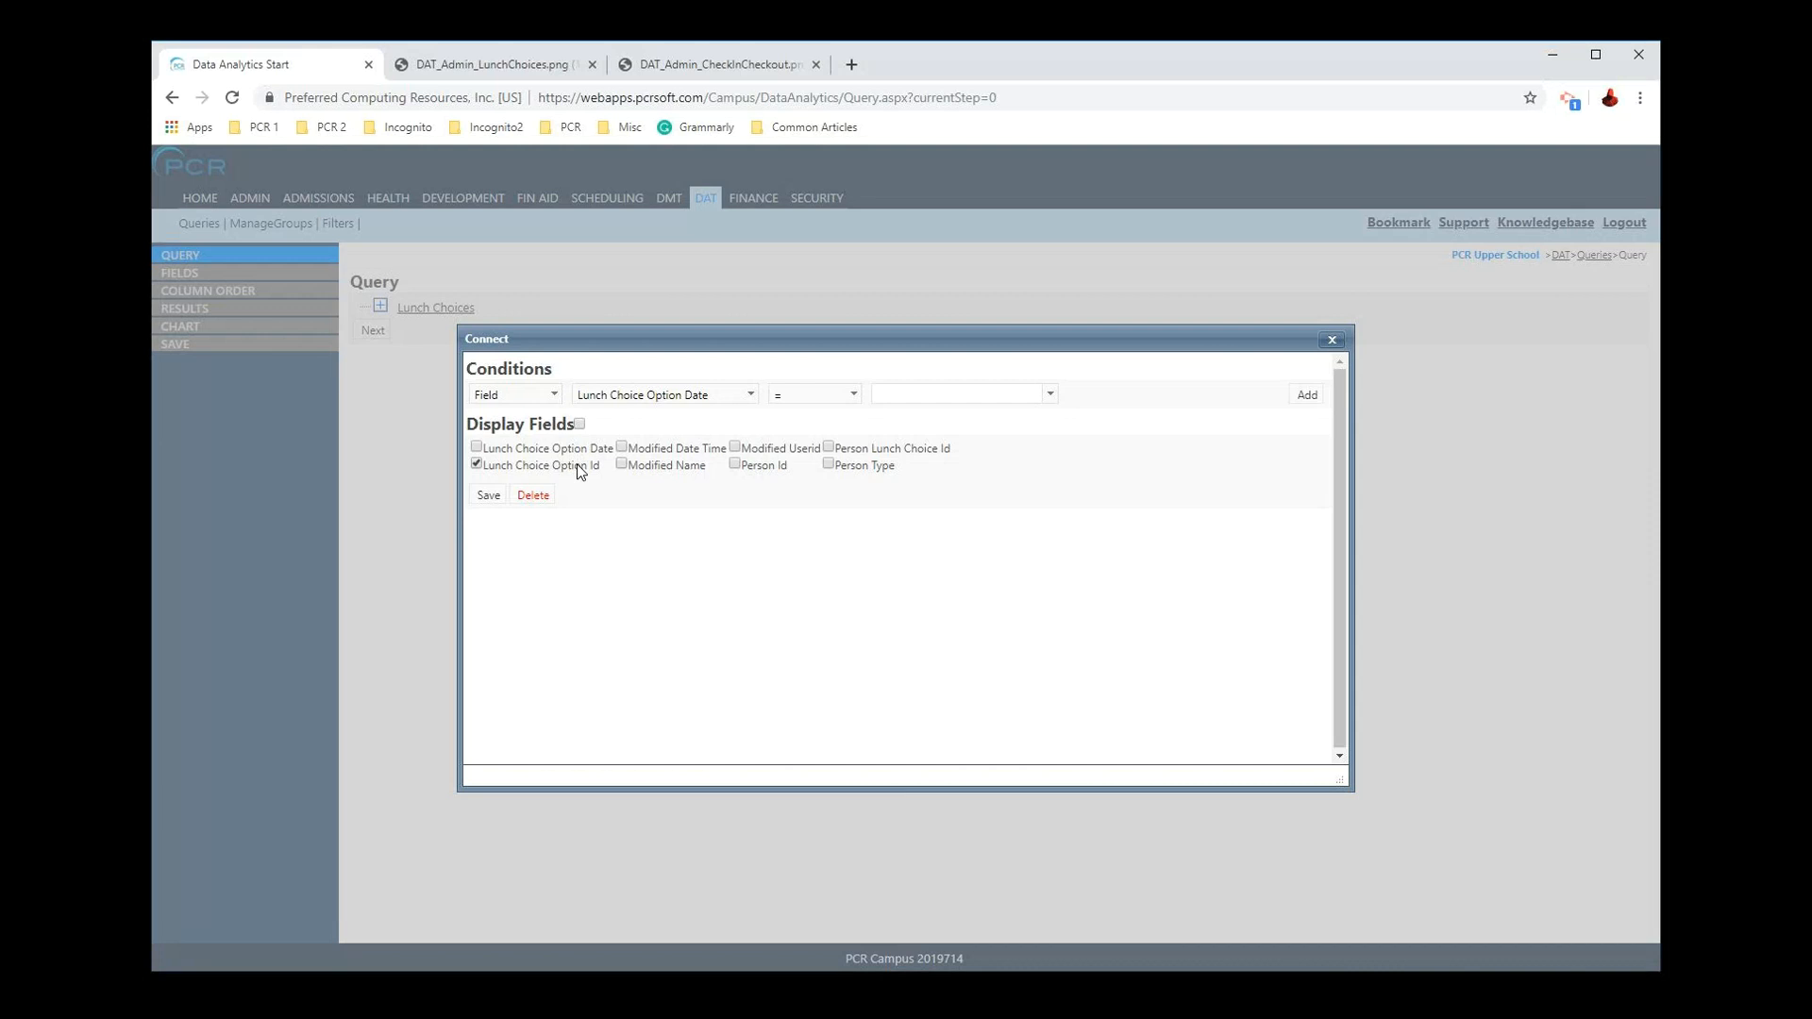
pyautogui.click(602, 450)
# Step: Add the condition Lunch Choice Option Date = Today to Lunch Choices and save the table settings
pyautogui.click(694, 395)
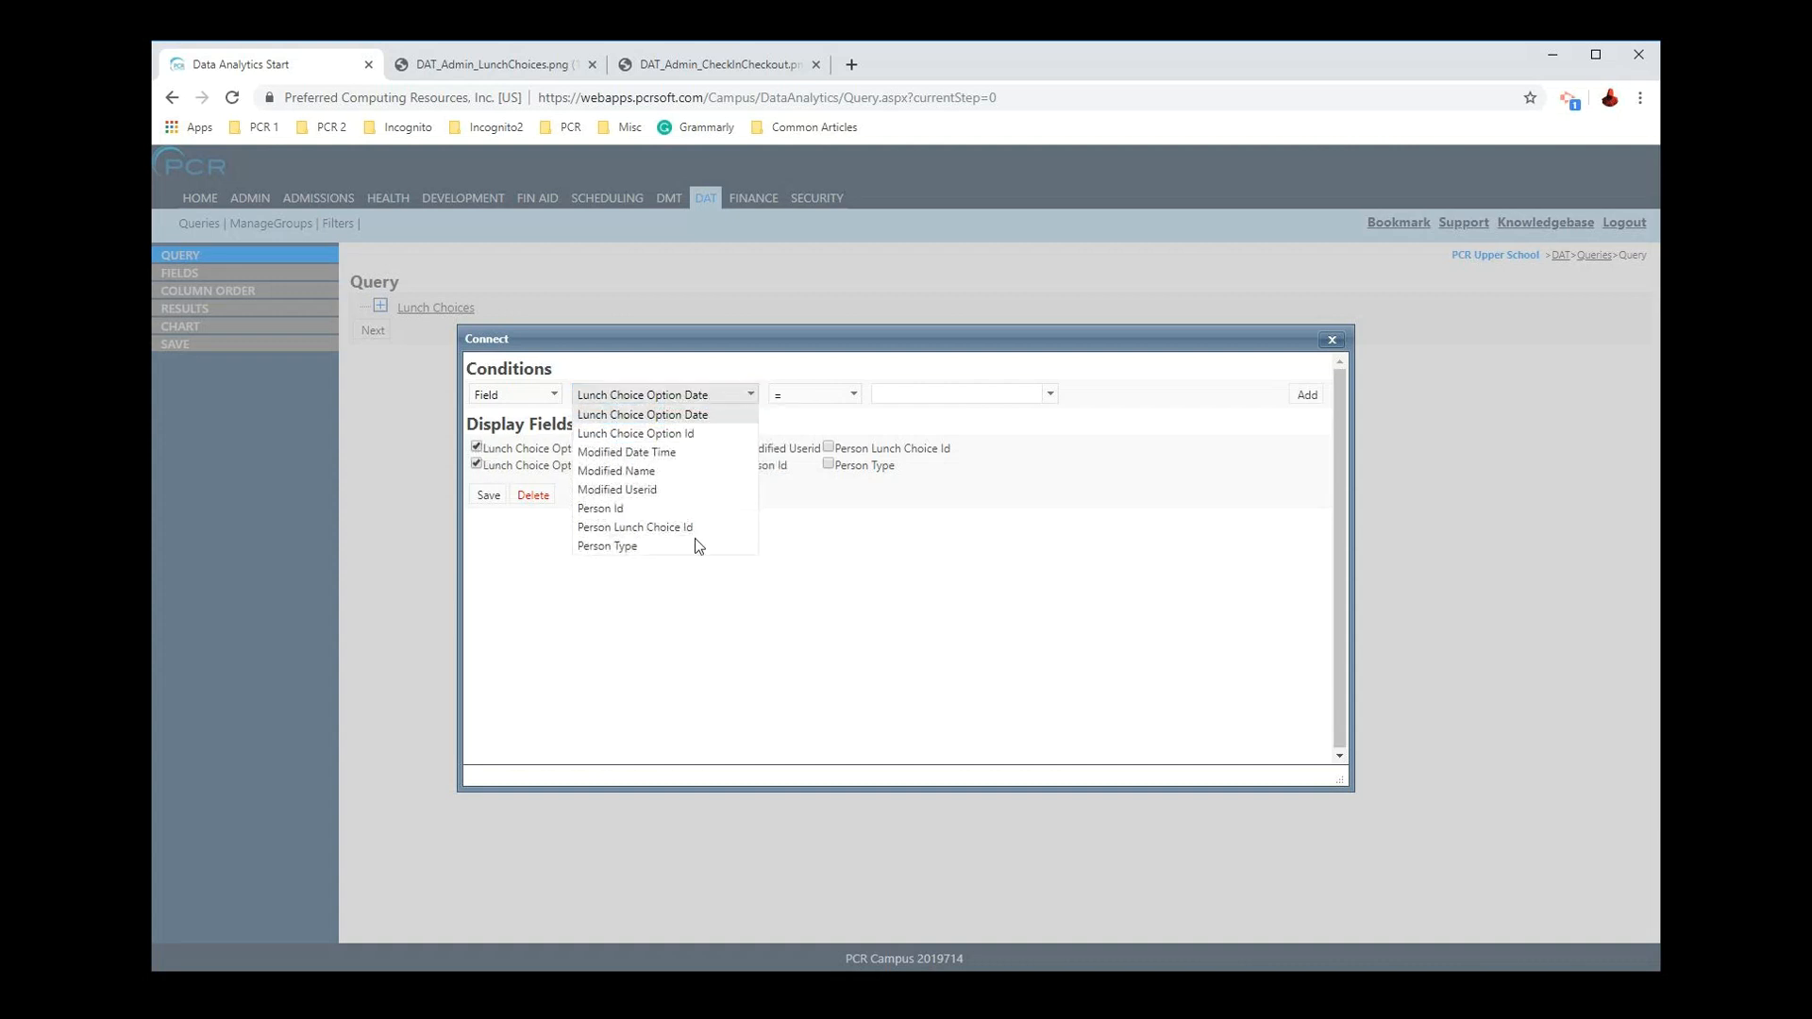
pyautogui.click(801, 393)
pyautogui.click(791, 620)
pyautogui.click(1306, 394)
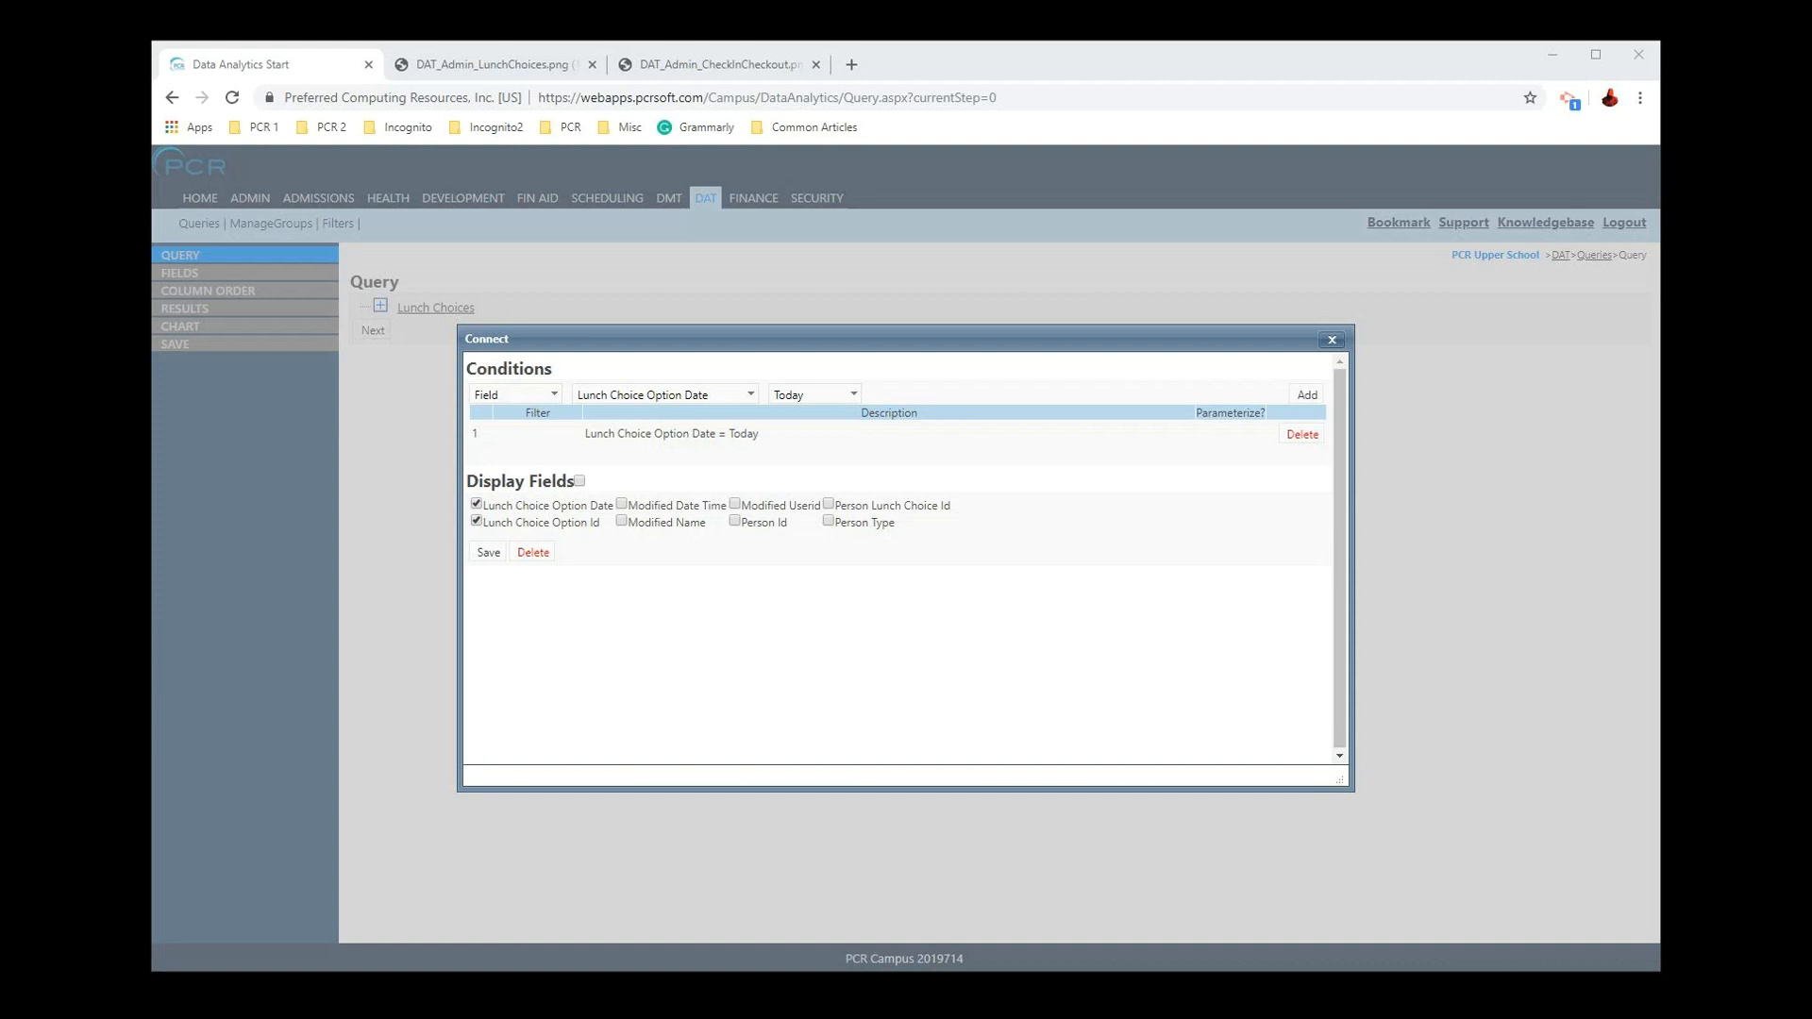
pyautogui.click(487, 553)
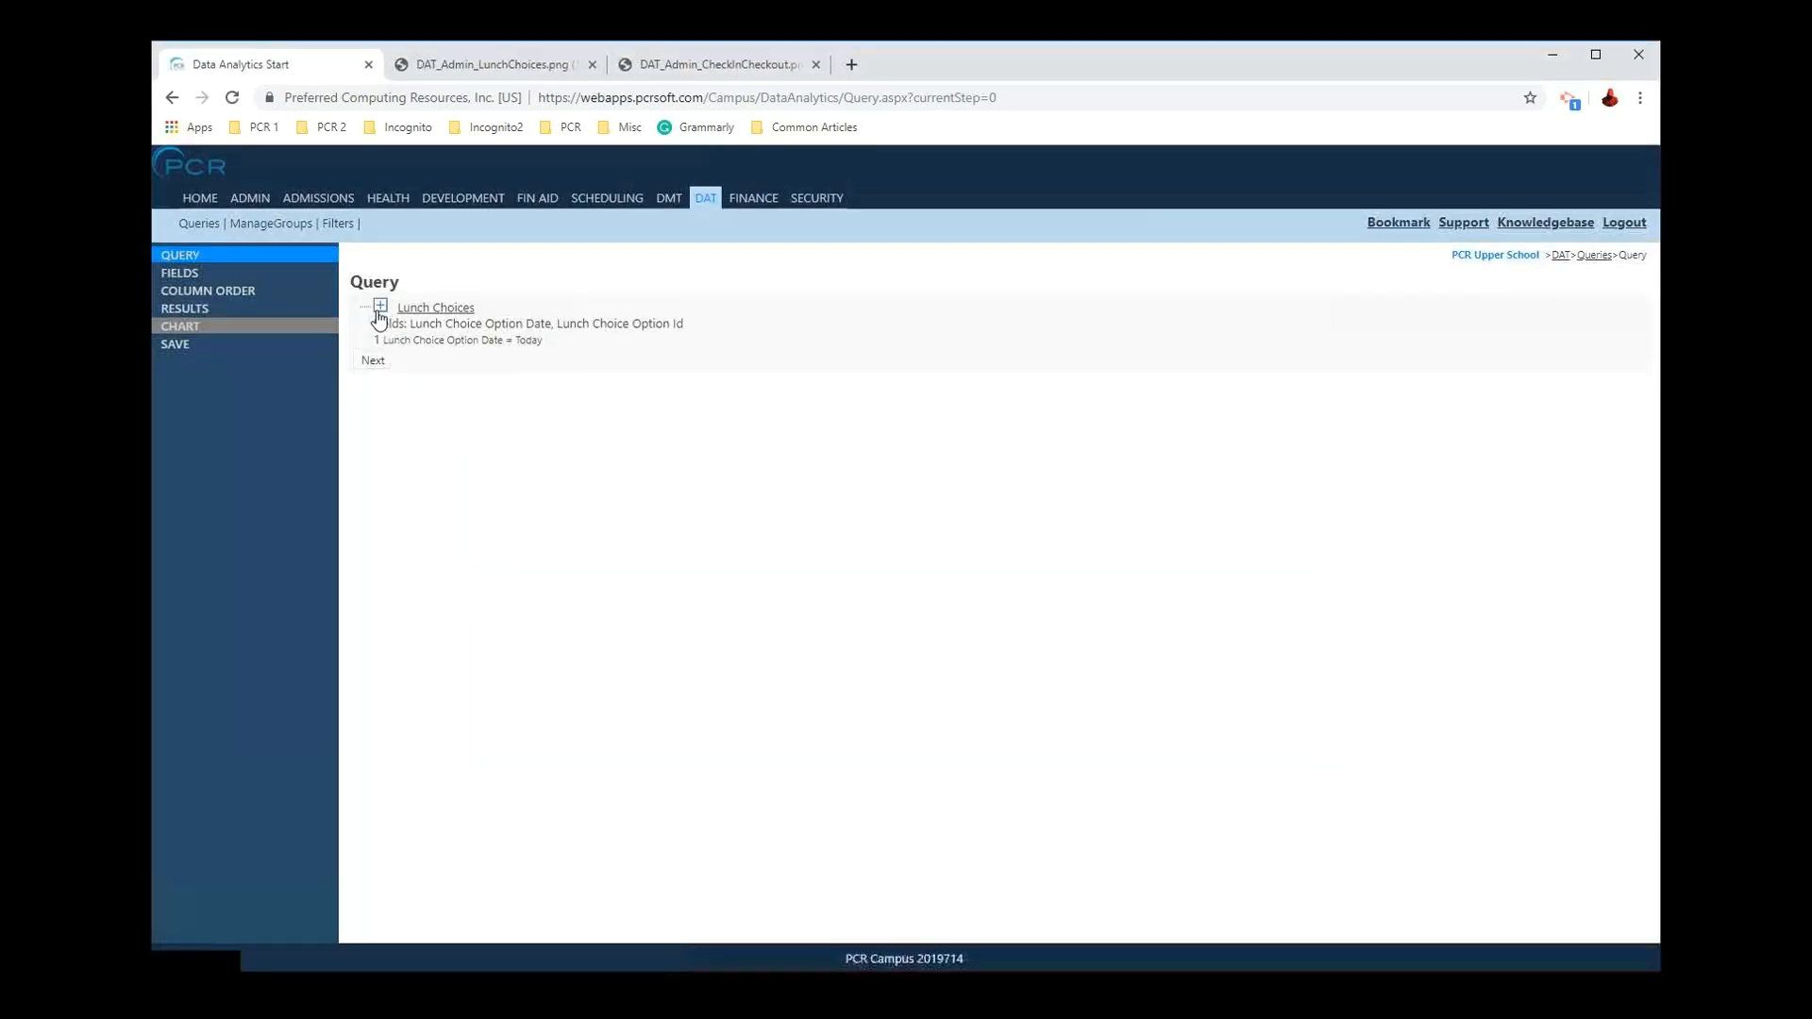
# Step: Connect Lunch Choices with Lunch Choice Options, delete its School Id condition, display Lunch Choice Description, and save the connection
pyautogui.click(380, 306)
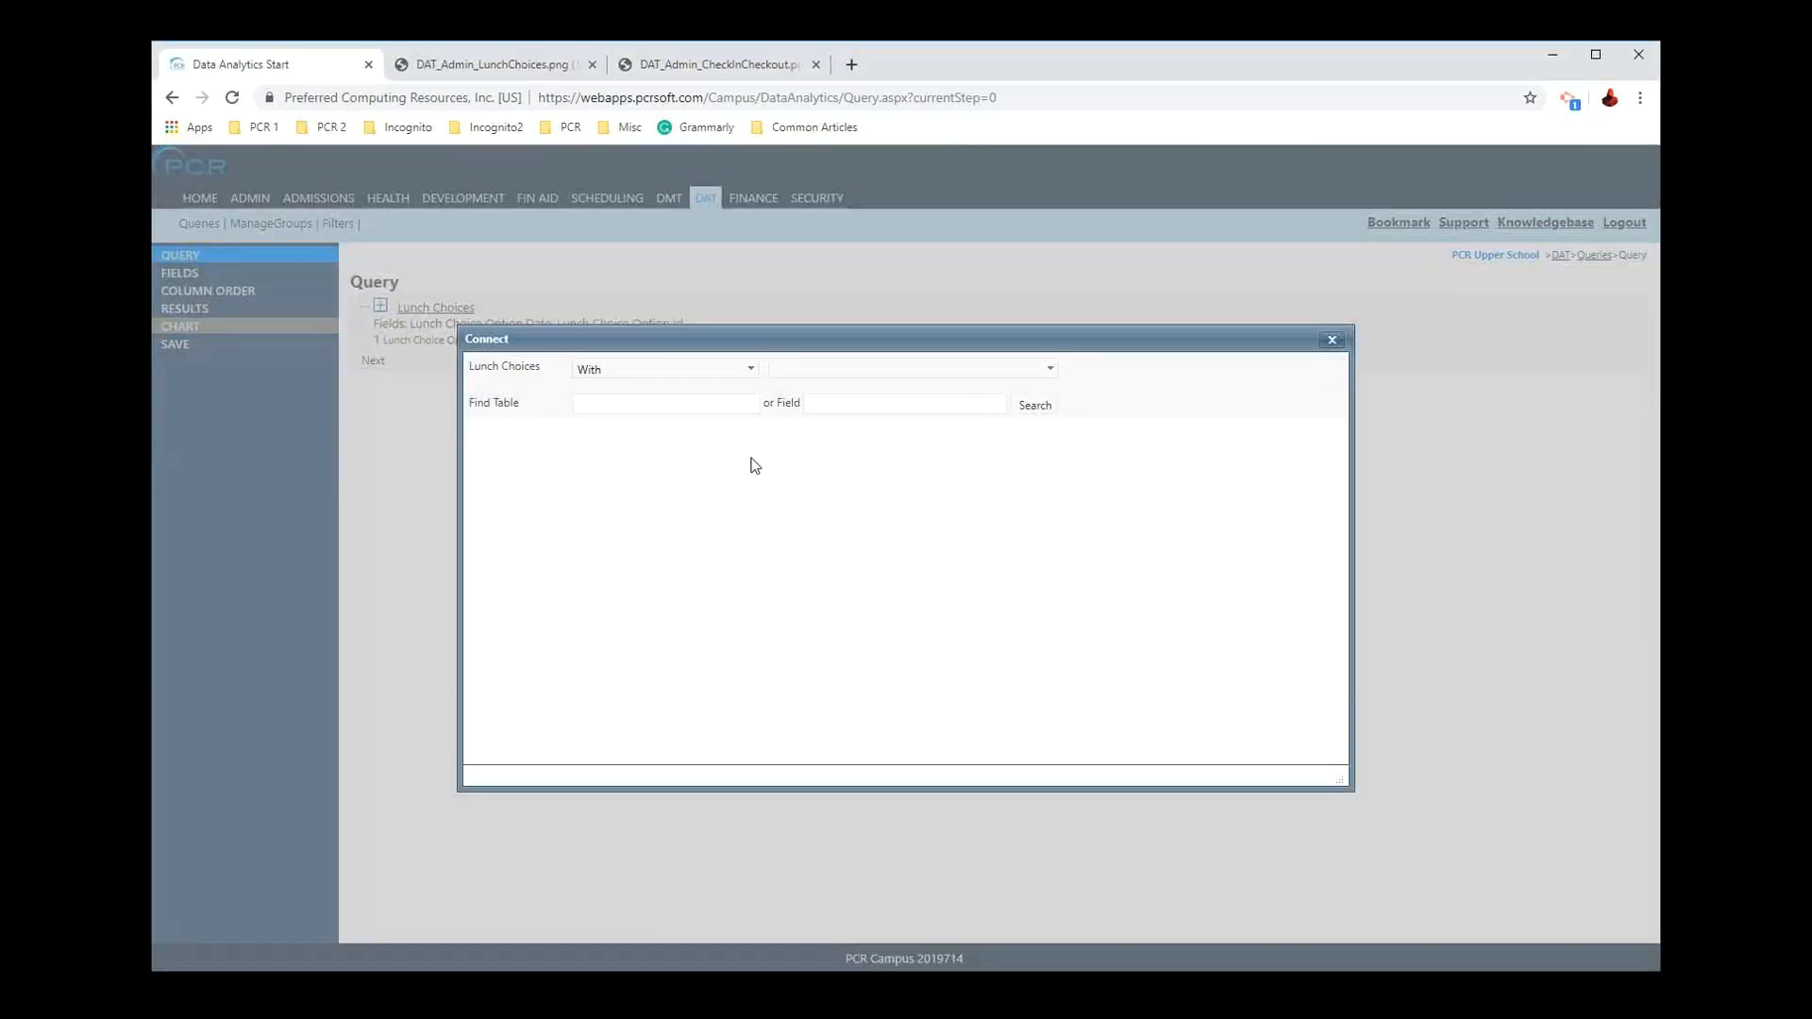
pyautogui.click(872, 371)
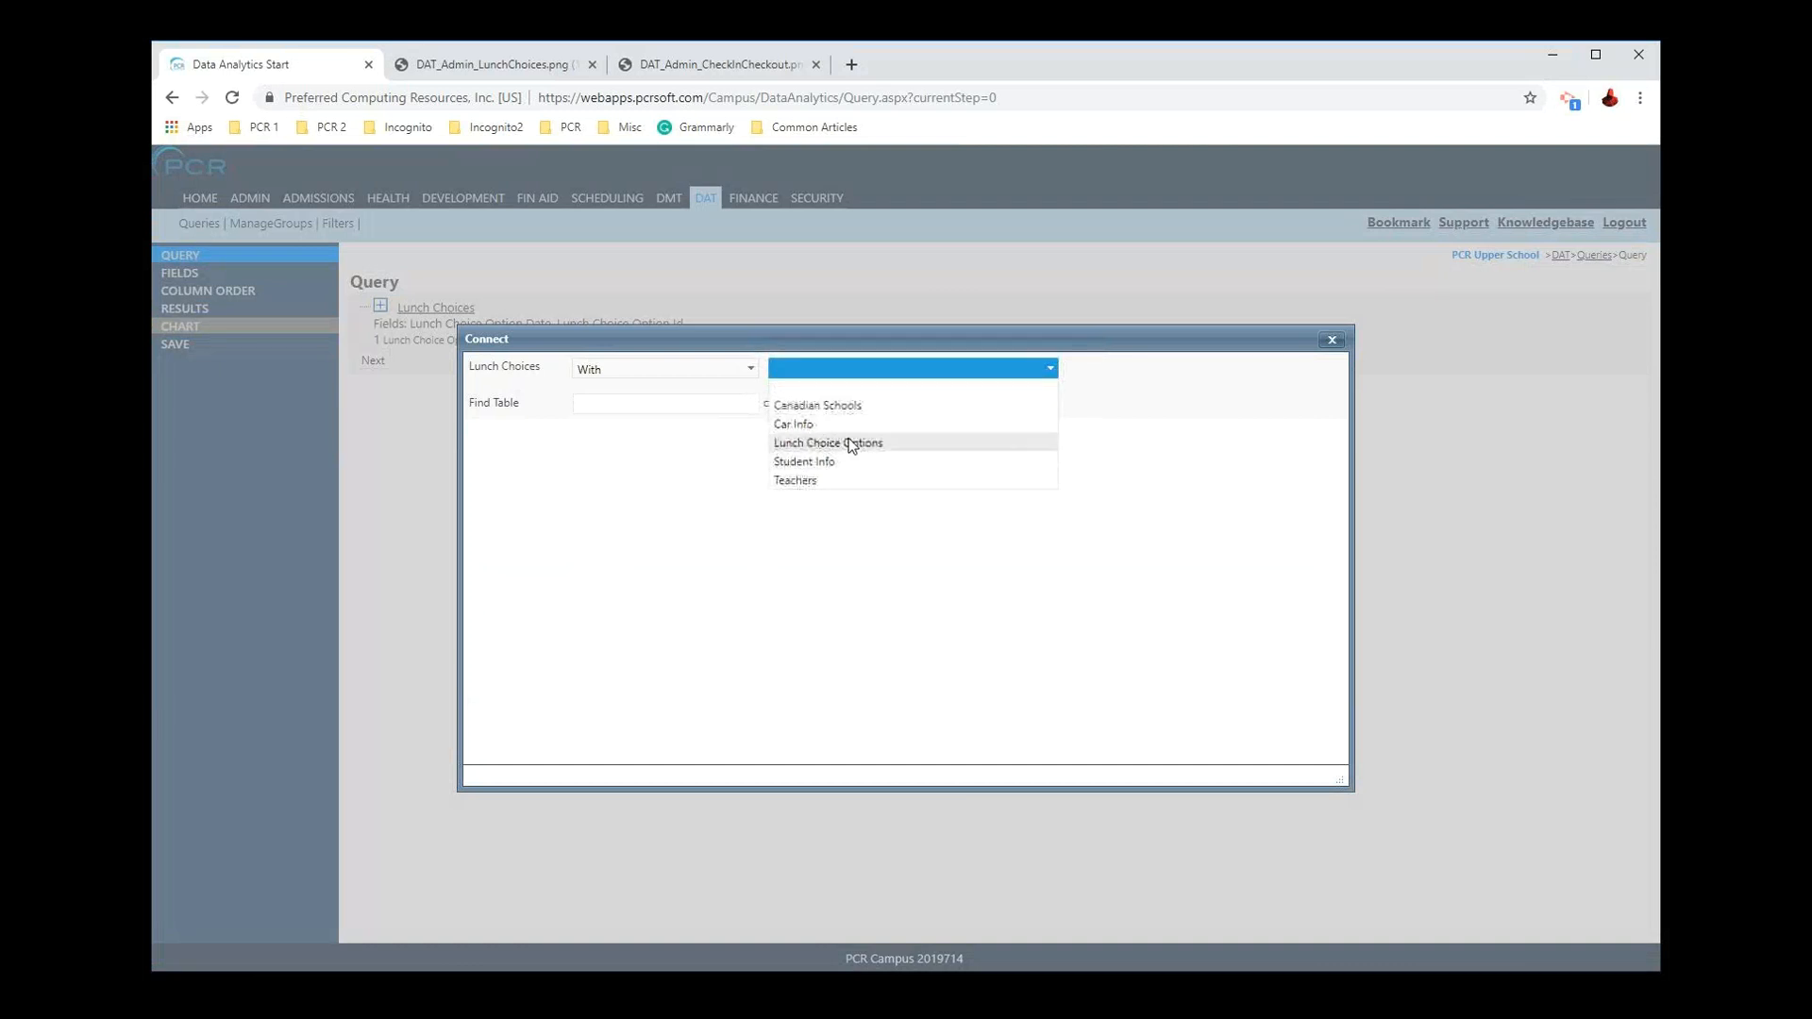
pyautogui.click(847, 439)
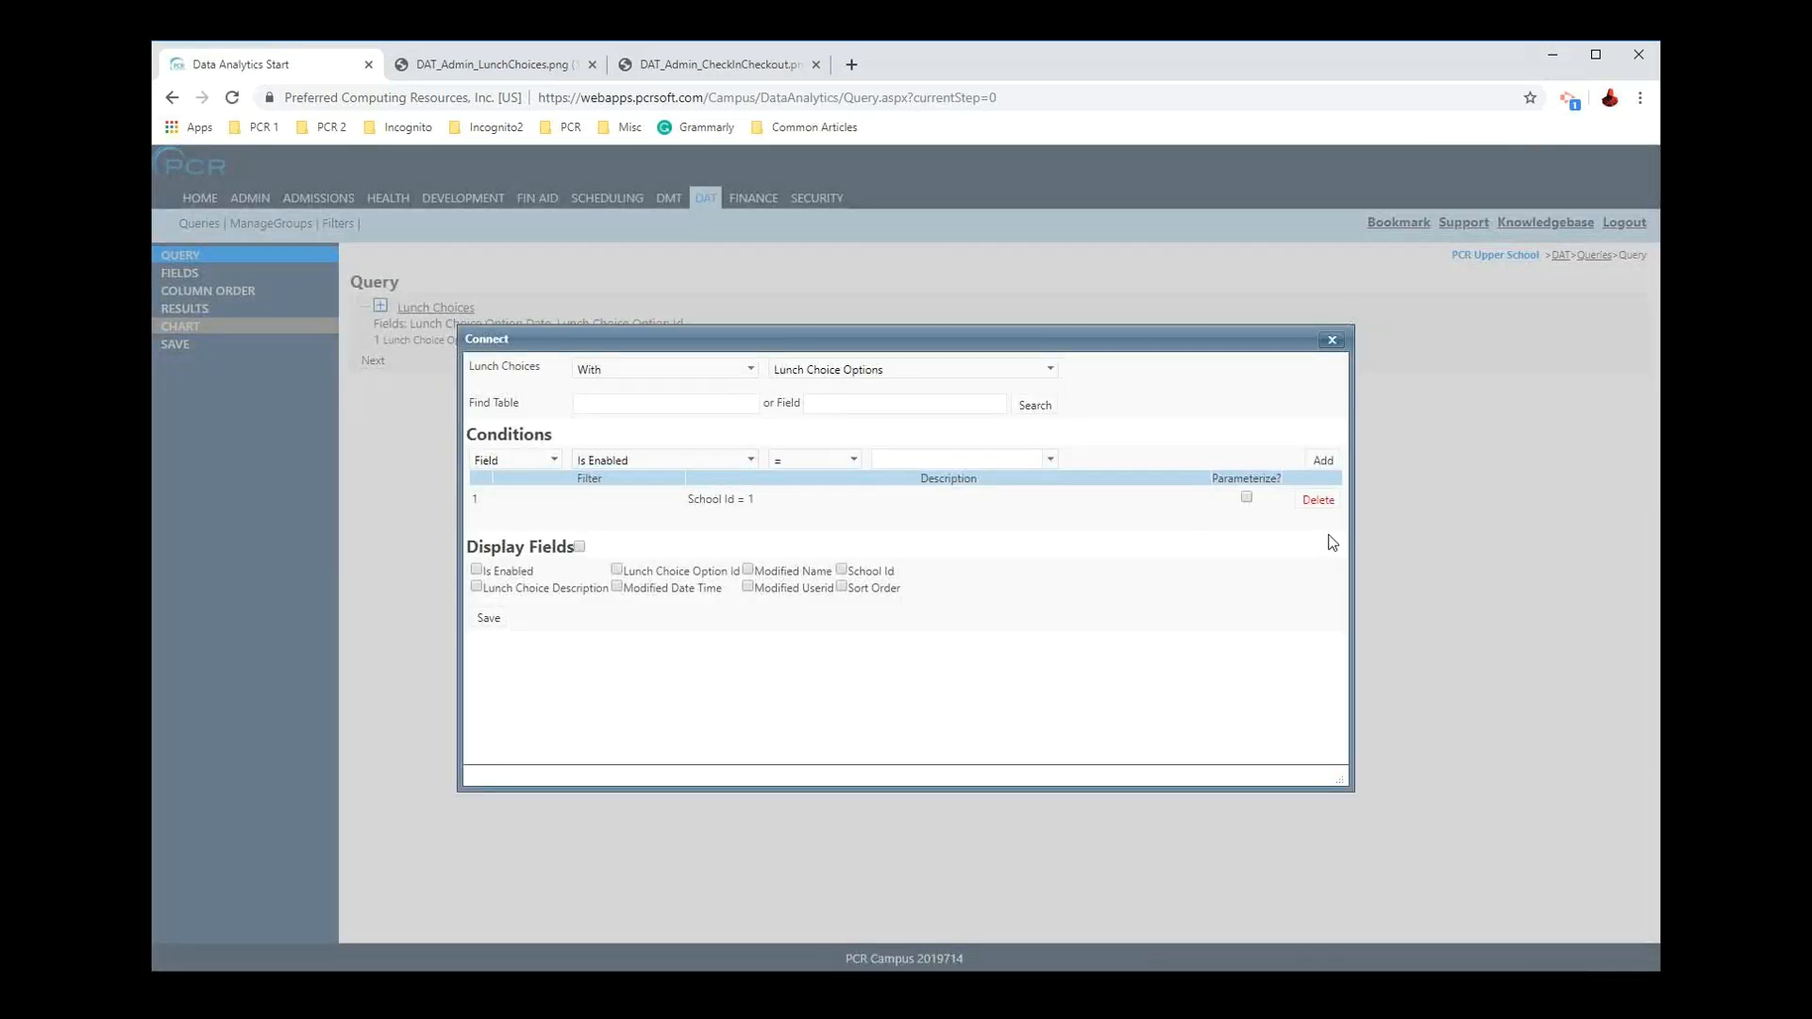
pyautogui.click(1318, 500)
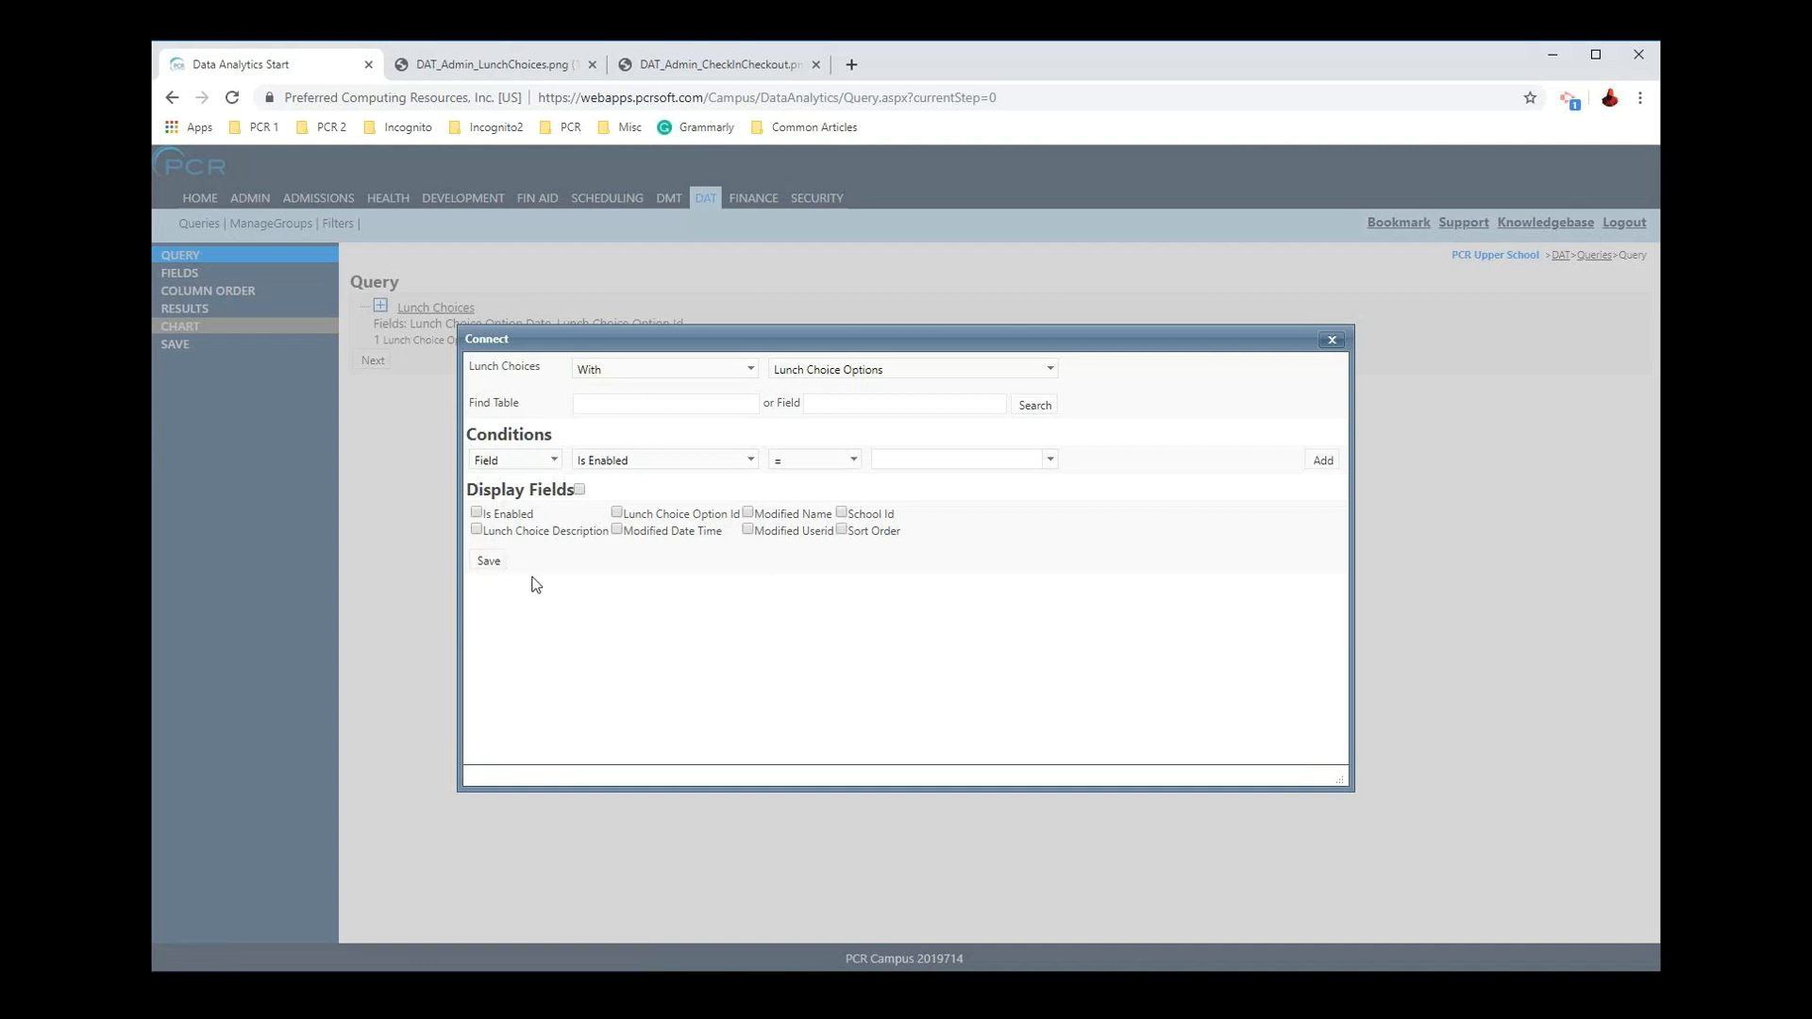
pyautogui.click(557, 532)
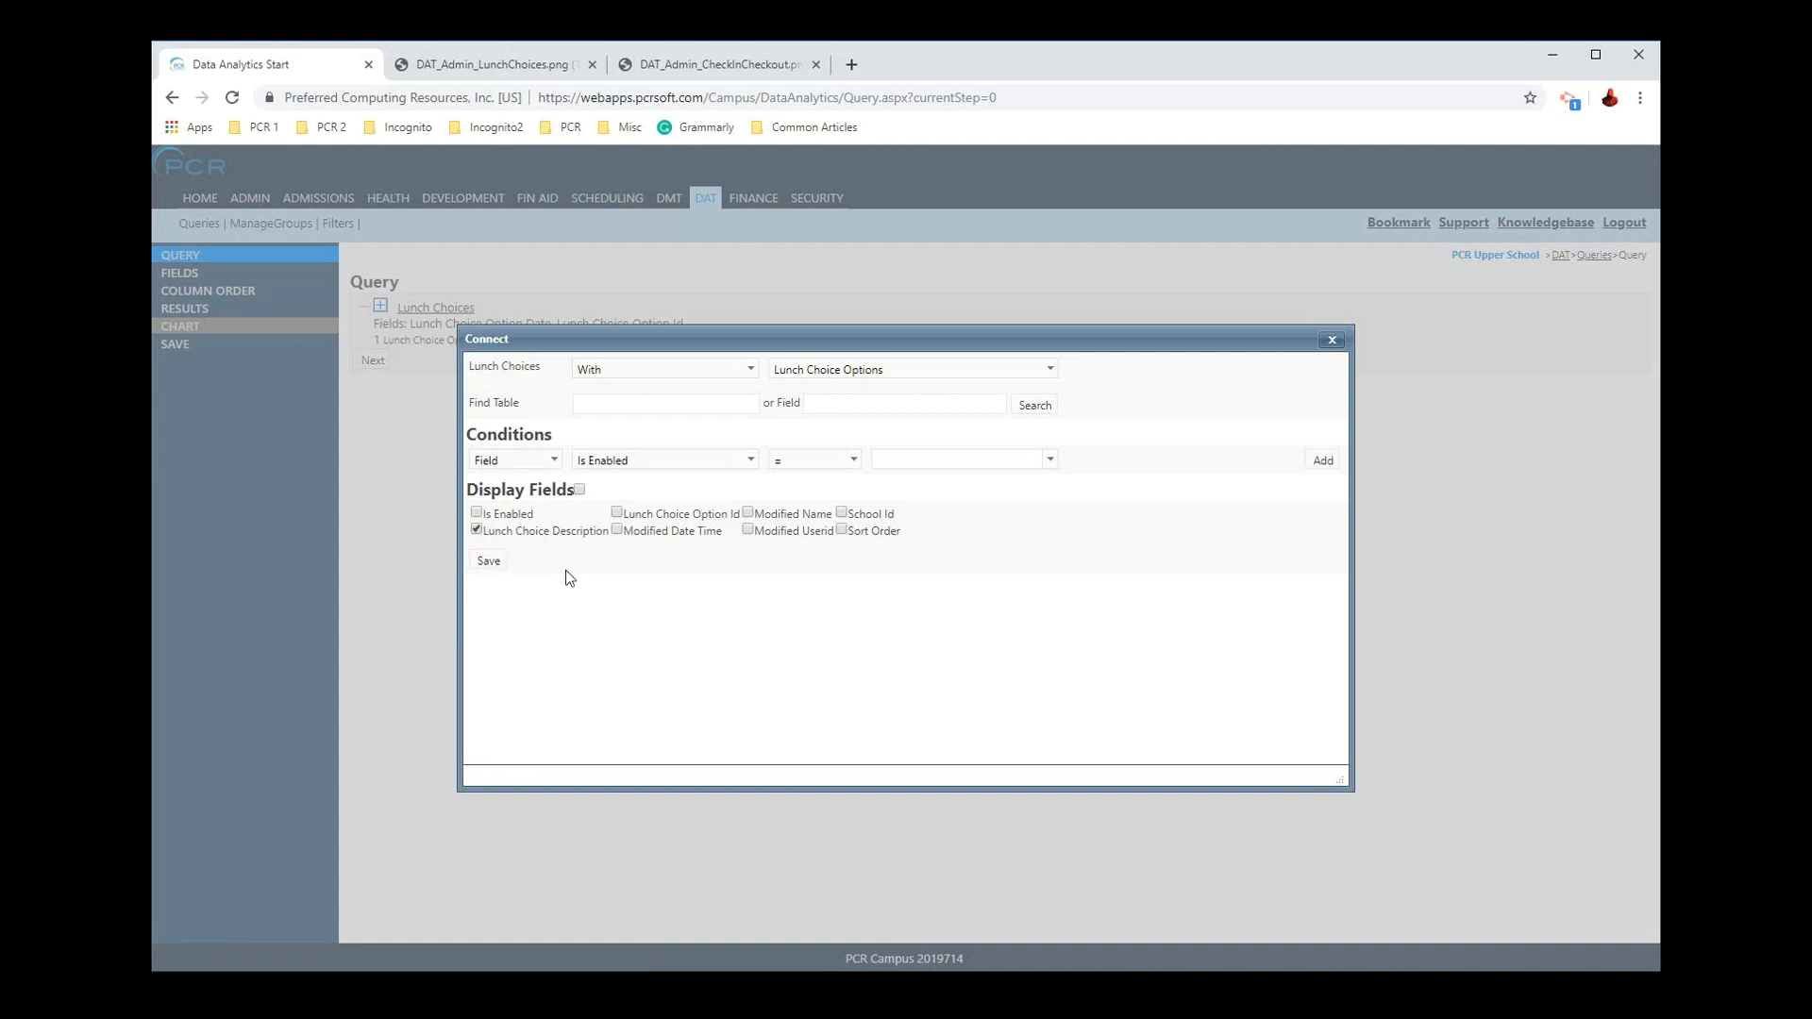
pyautogui.click(500, 557)
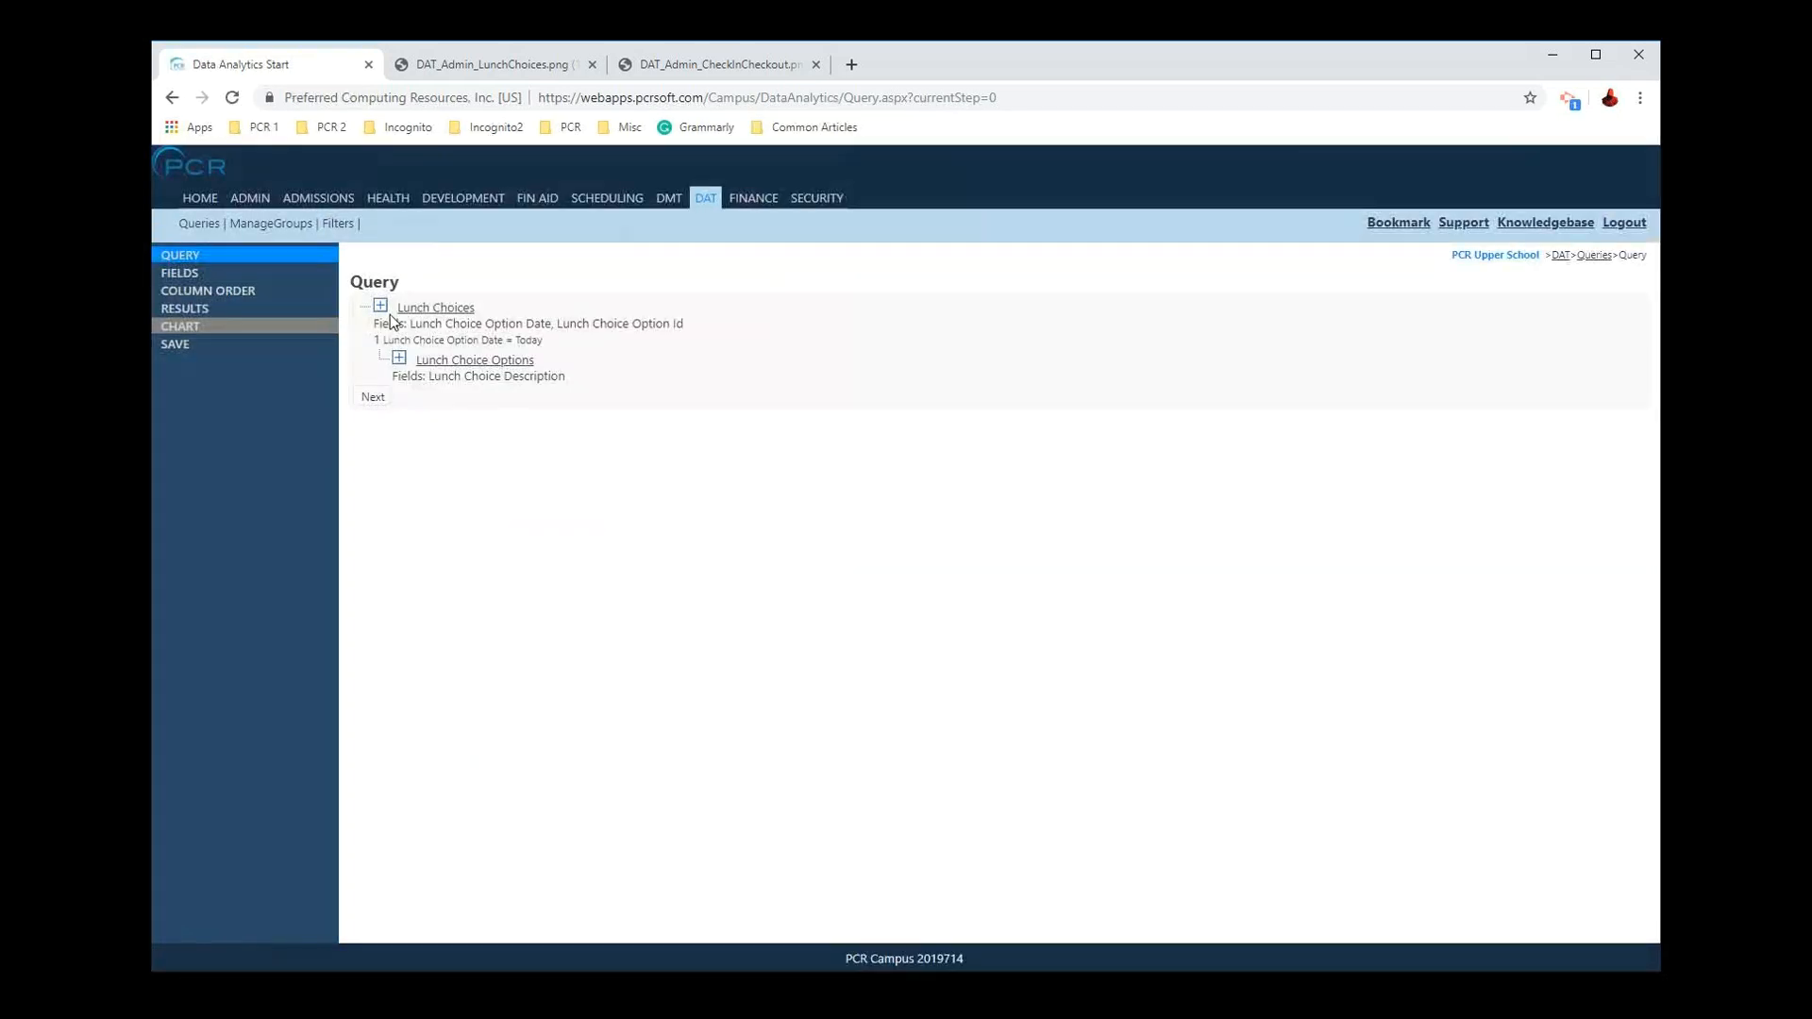
# Step: Connect Lunch Choices with or without Student Info, display Student First Name, Student Id and Student Last Name, and save the connection
pyautogui.click(381, 306)
pyautogui.click(687, 371)
pyautogui.click(680, 406)
pyautogui.click(879, 370)
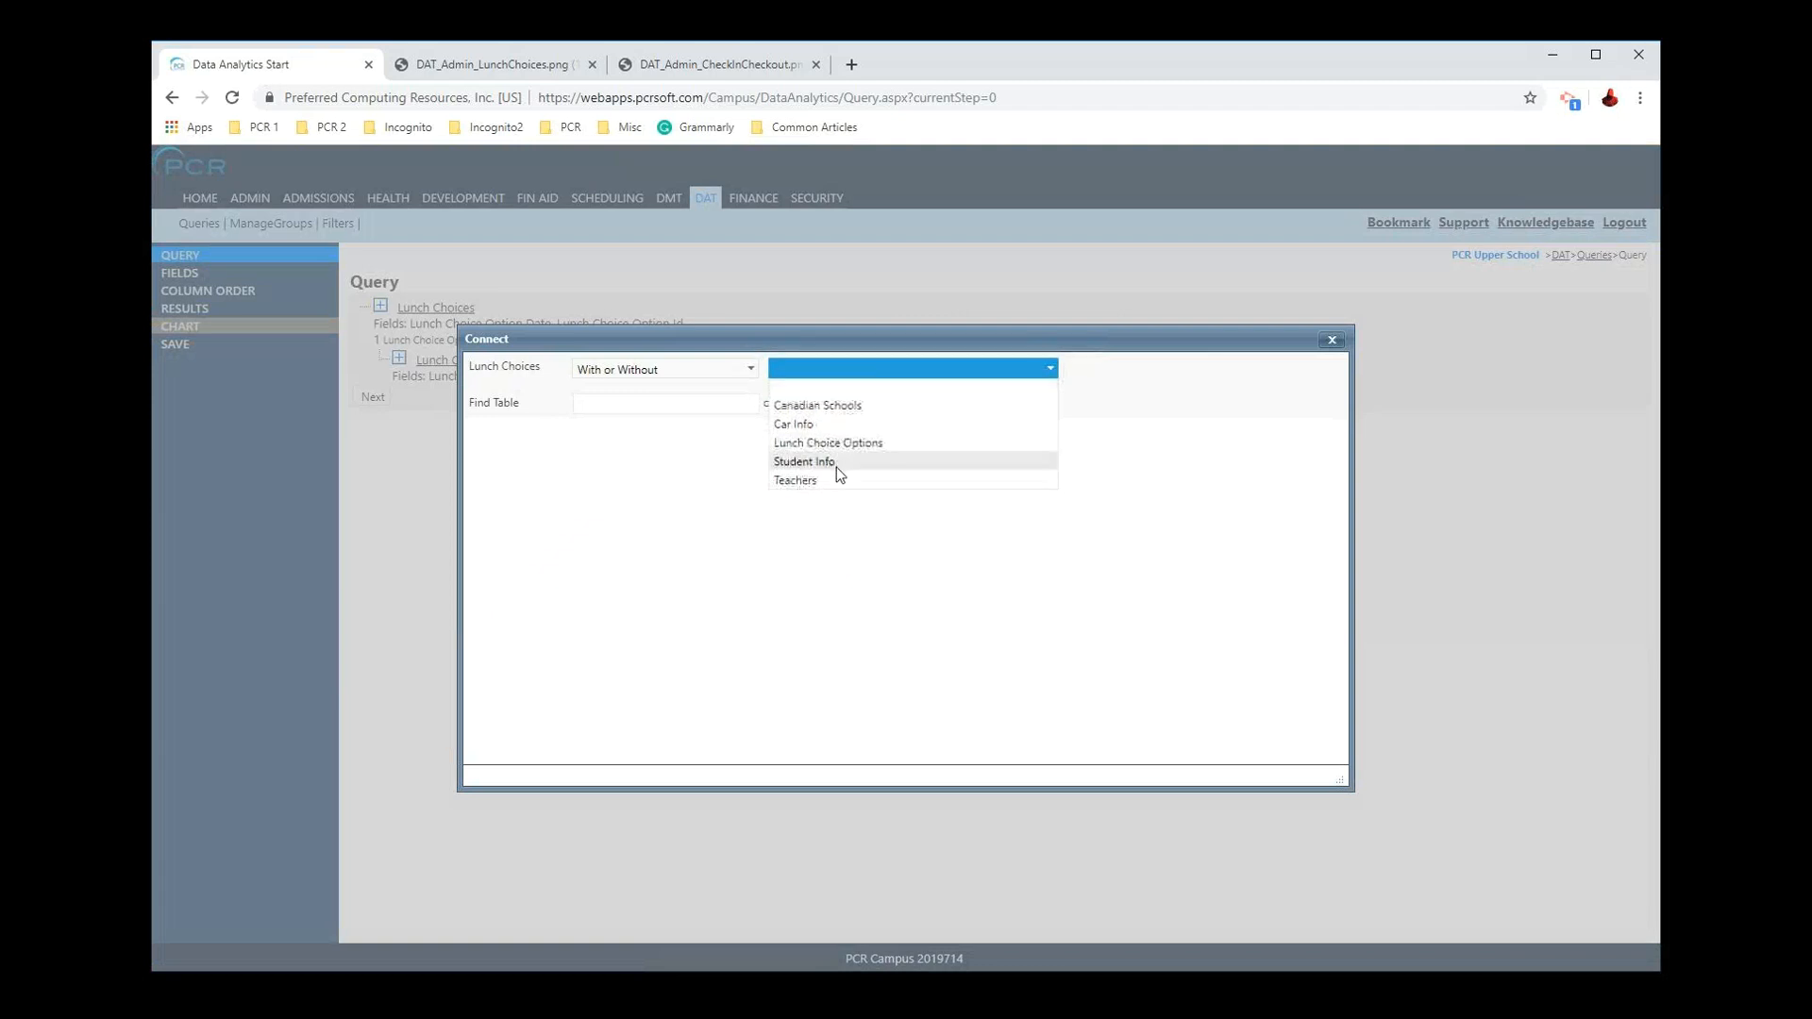
pyautogui.click(834, 464)
pyautogui.click(957, 550)
pyautogui.click(969, 534)
pyautogui.click(969, 565)
pyautogui.scroll(-1, 874, 627)
pyautogui.scroll(-2, 615, 709)
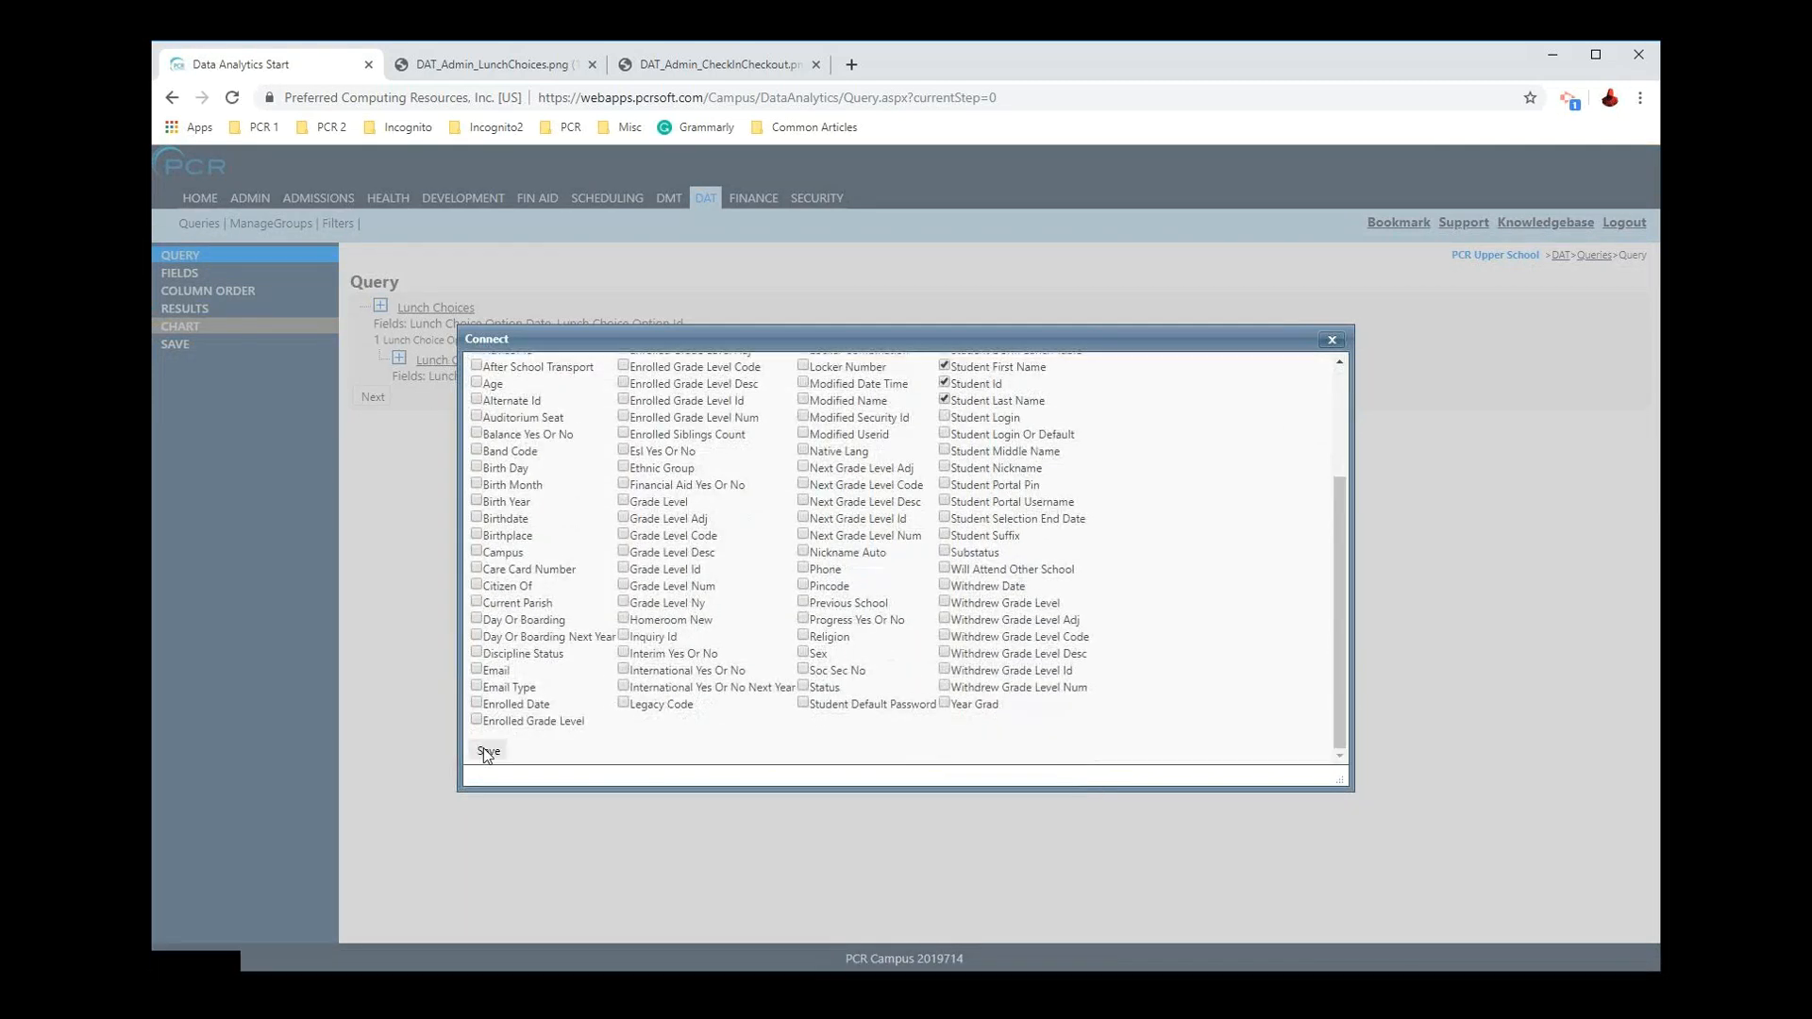
pyautogui.click(487, 752)
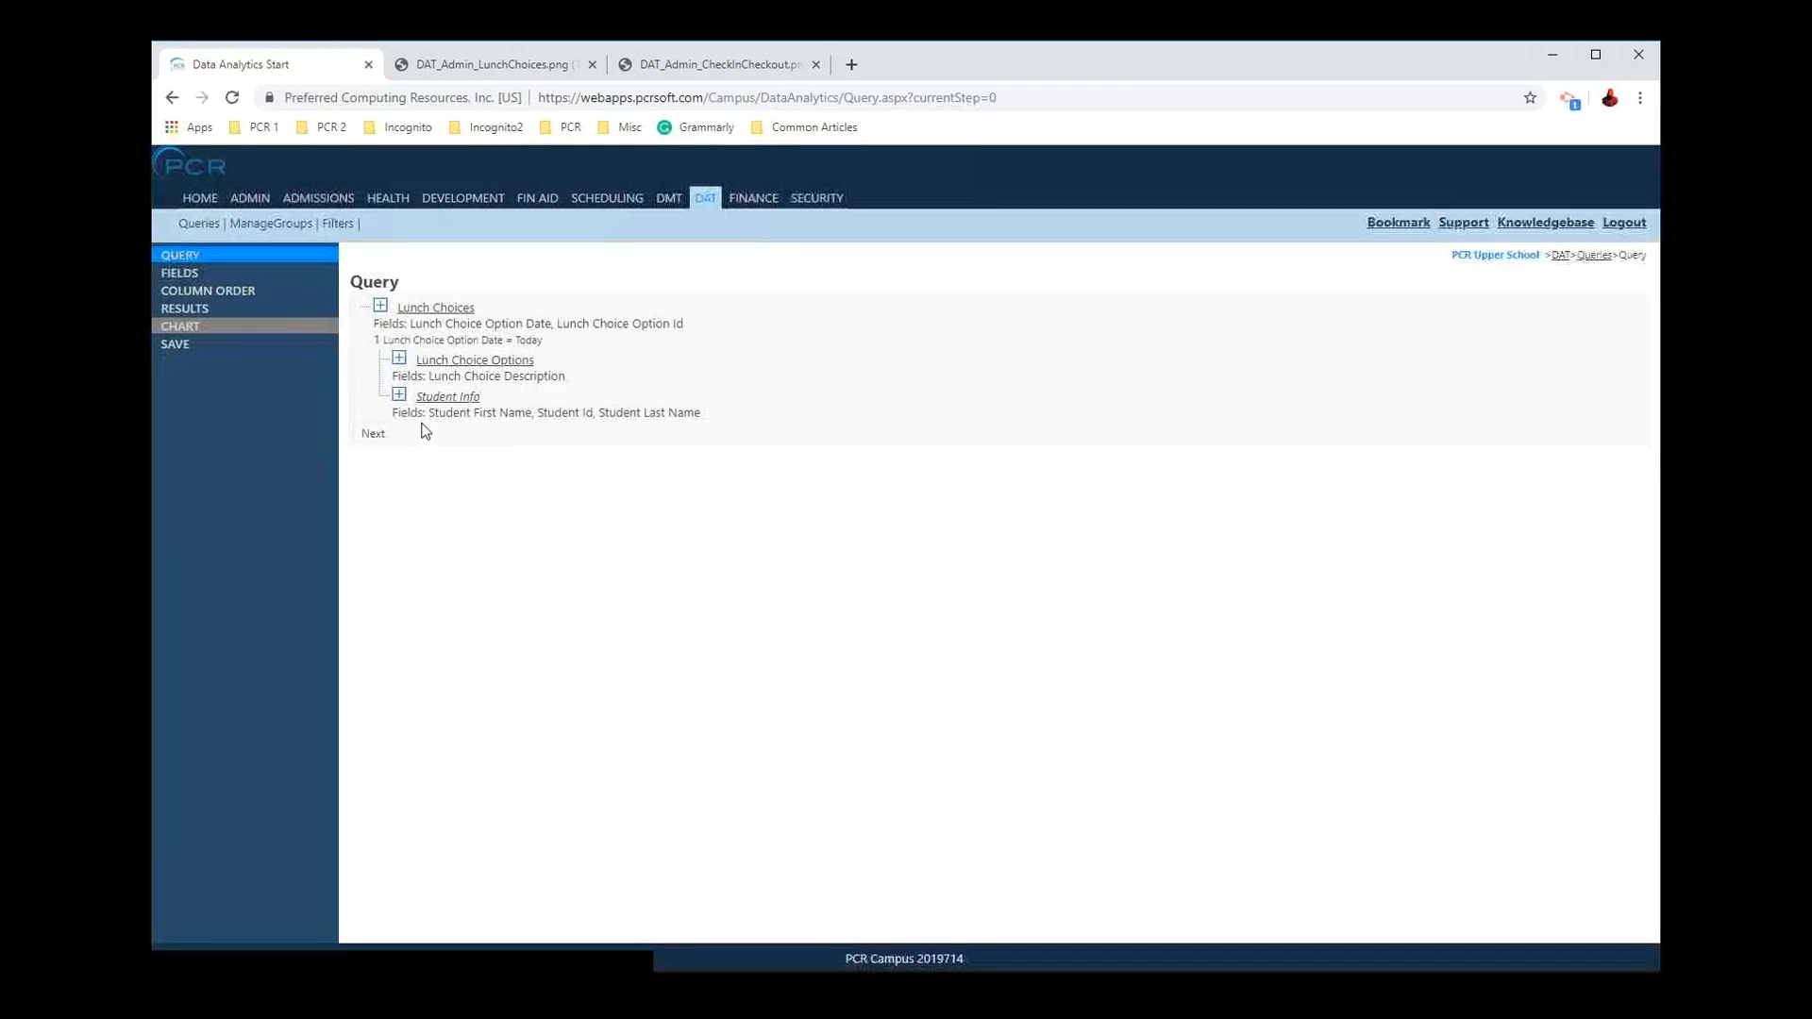
# Step: Connect Lunch Choices with or without Teachers, display Teacher First Name, Teacher Id and Teacher Last Name, and save the connection
pyautogui.click(381, 308)
pyautogui.click(740, 368)
pyautogui.click(685, 411)
pyautogui.click(882, 369)
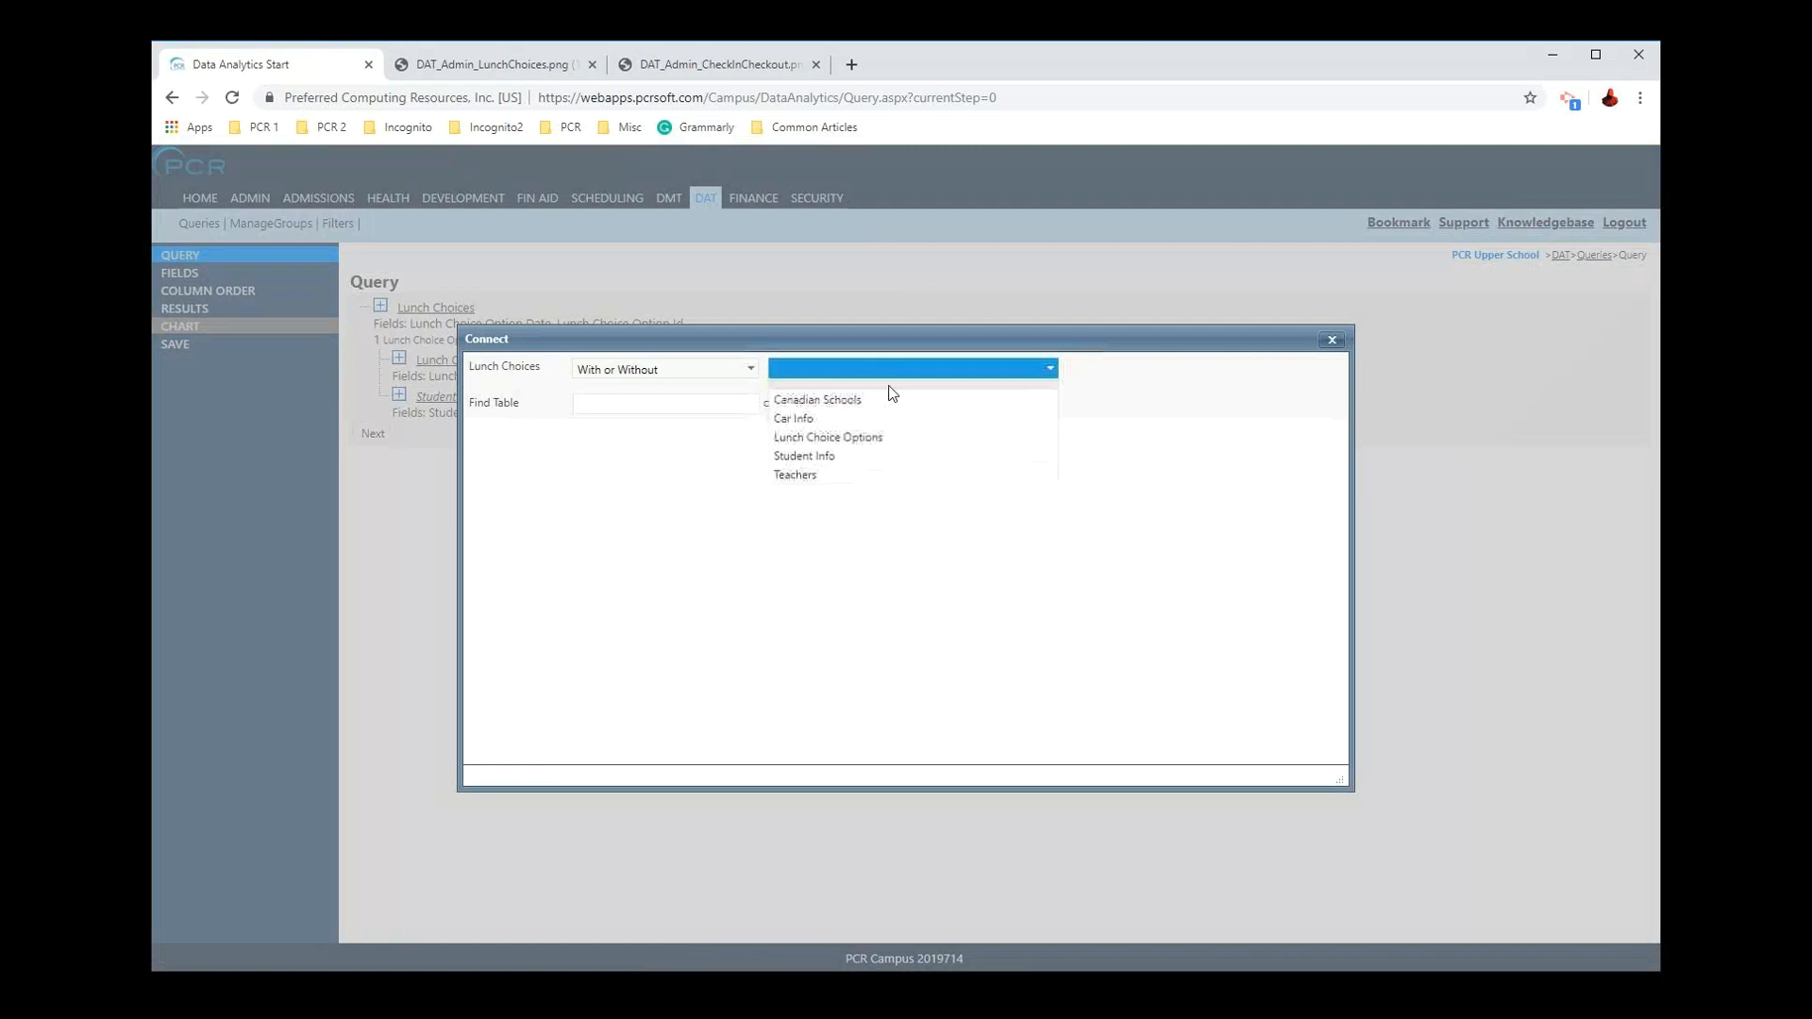
pyautogui.click(861, 480)
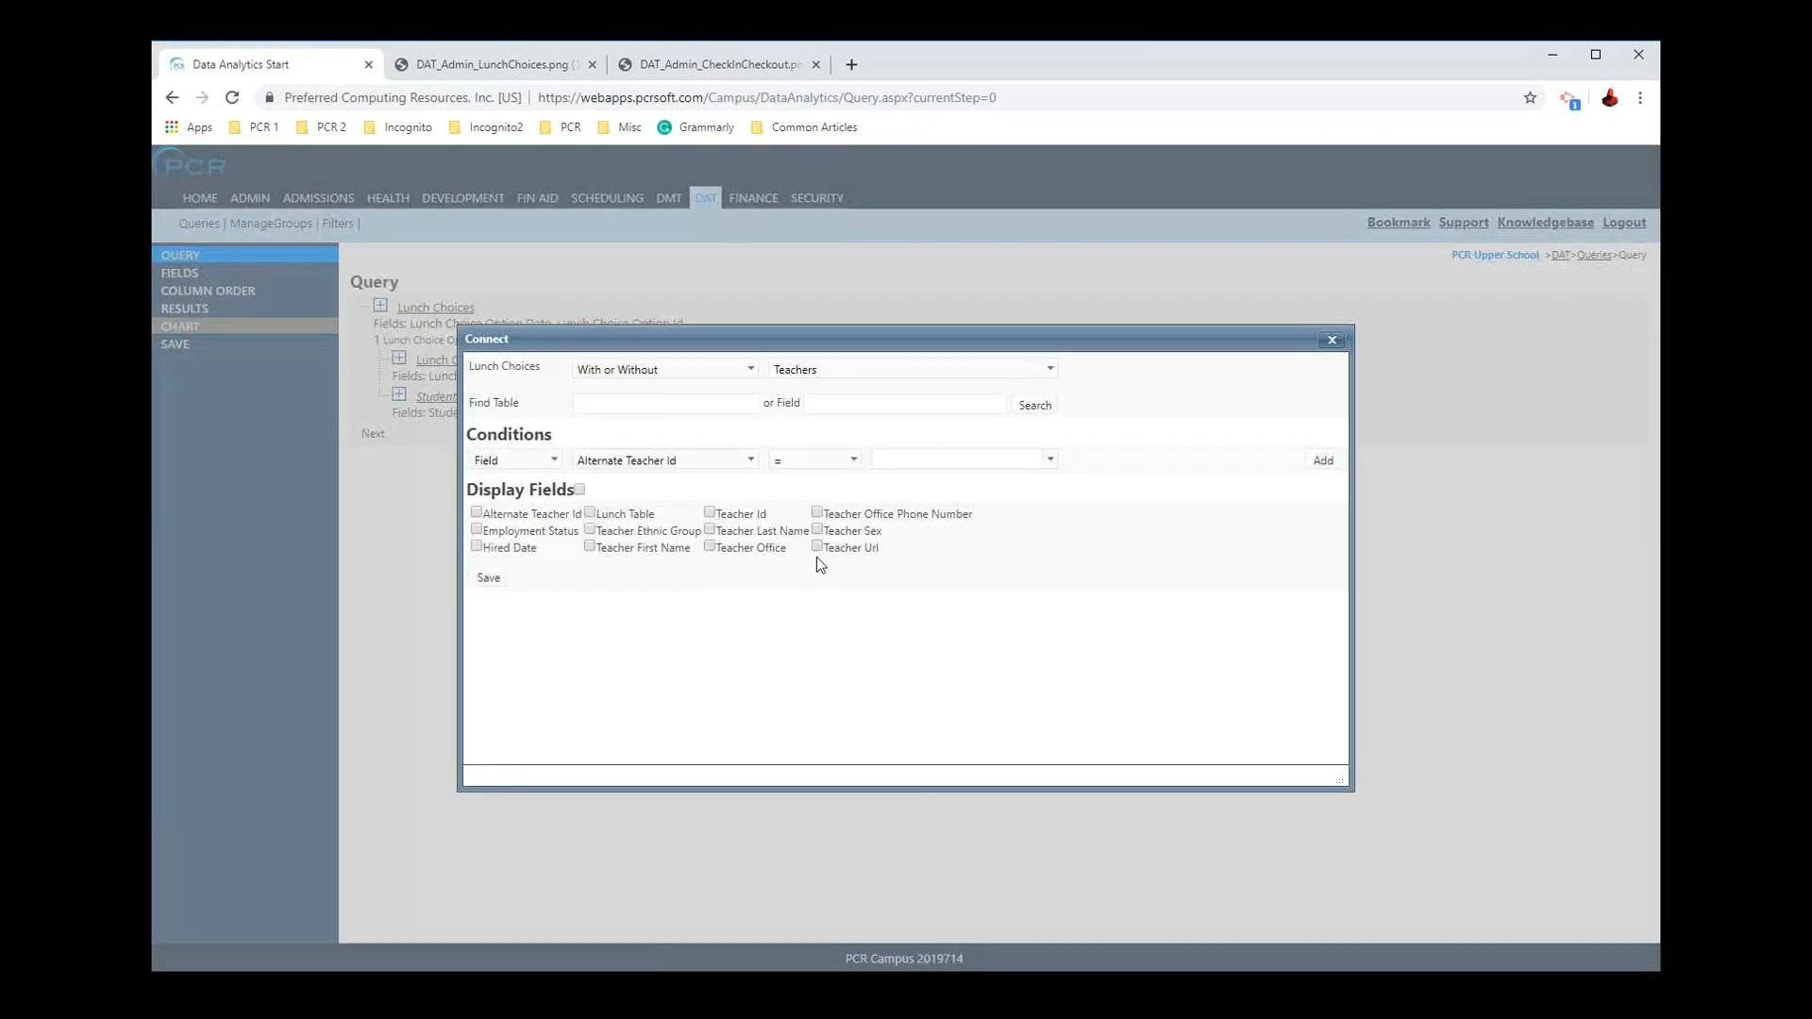
pyautogui.click(742, 531)
pyautogui.click(740, 514)
pyautogui.click(488, 577)
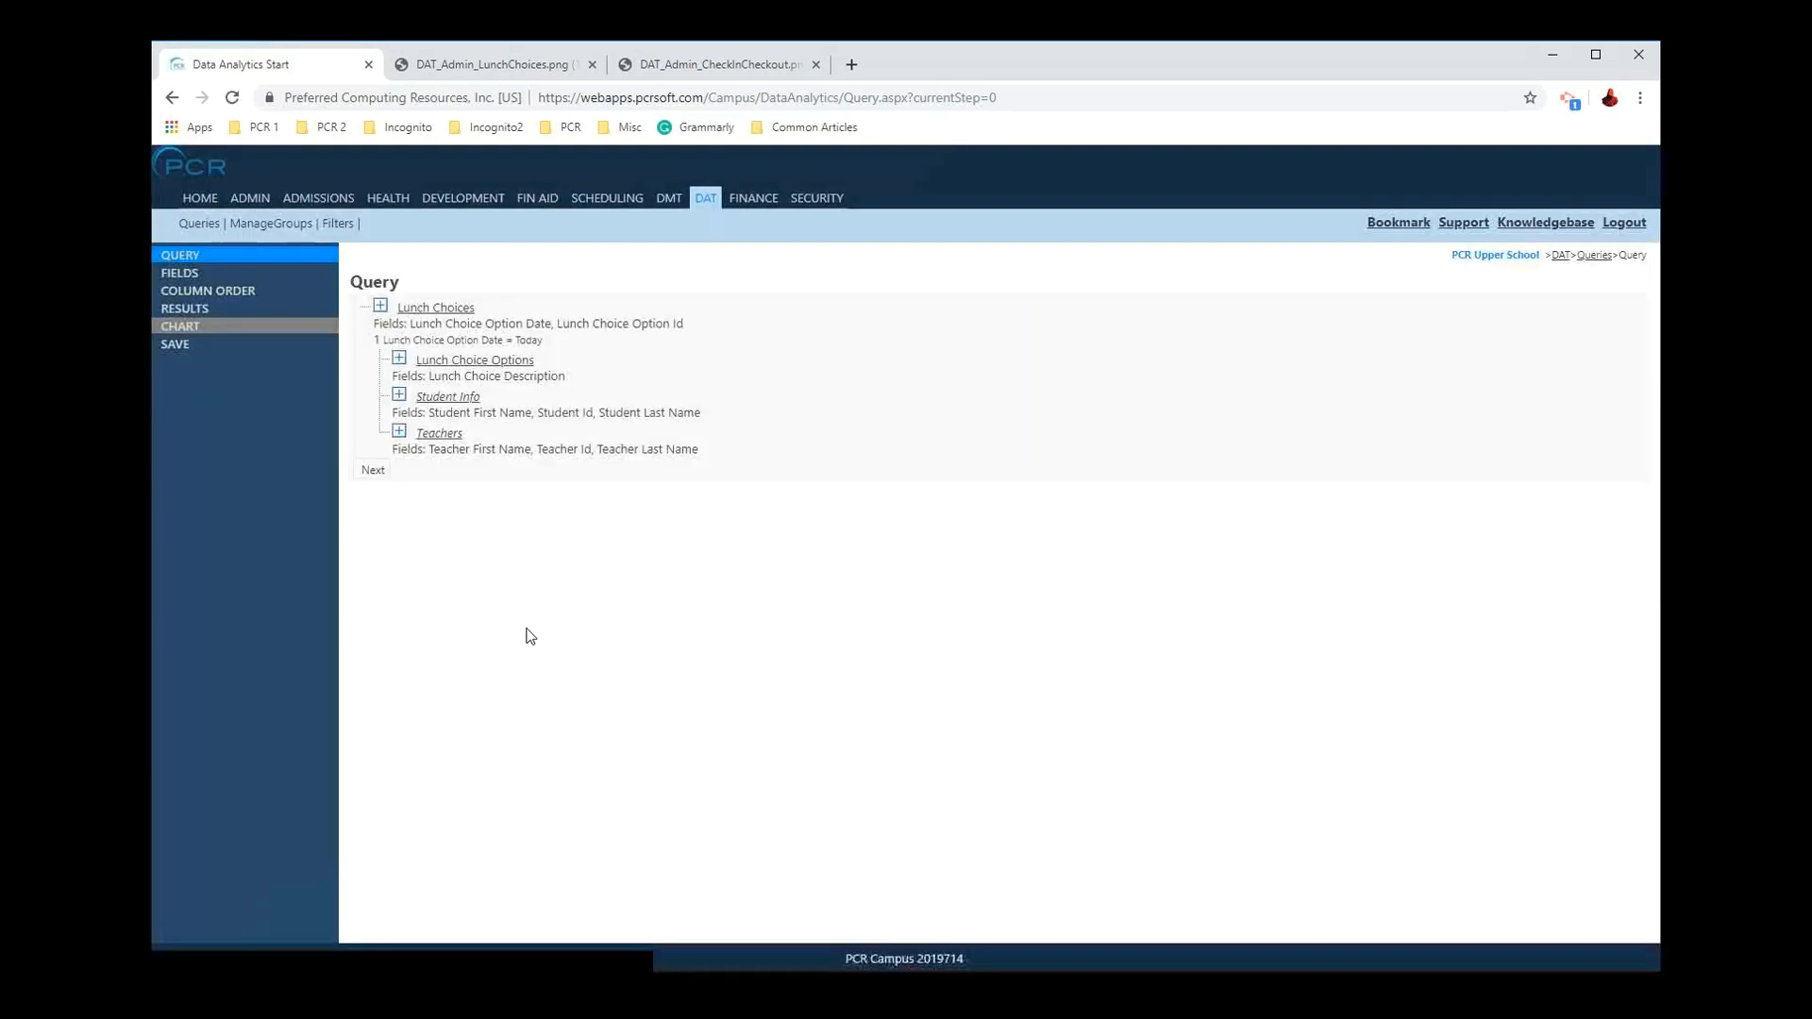
# Step: Run the query and page through the results to review the students' and teachers' lunch choices
pyautogui.click(222, 309)
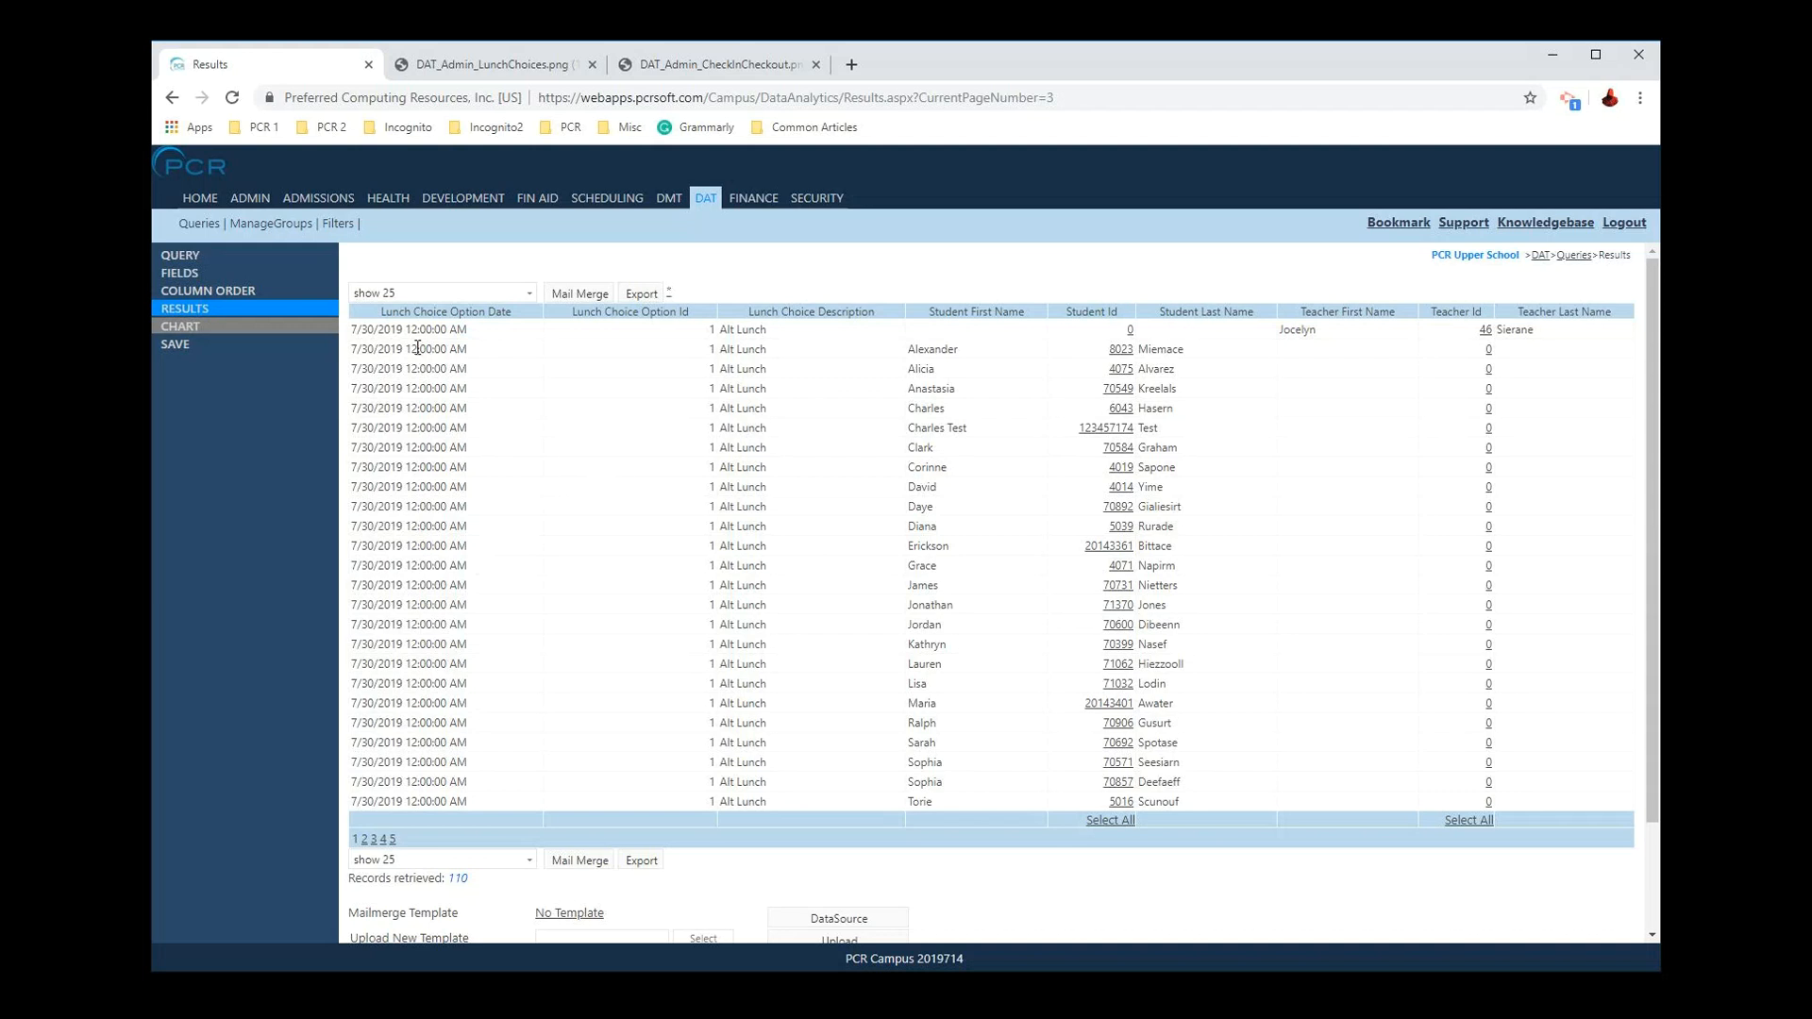
pyautogui.click(392, 839)
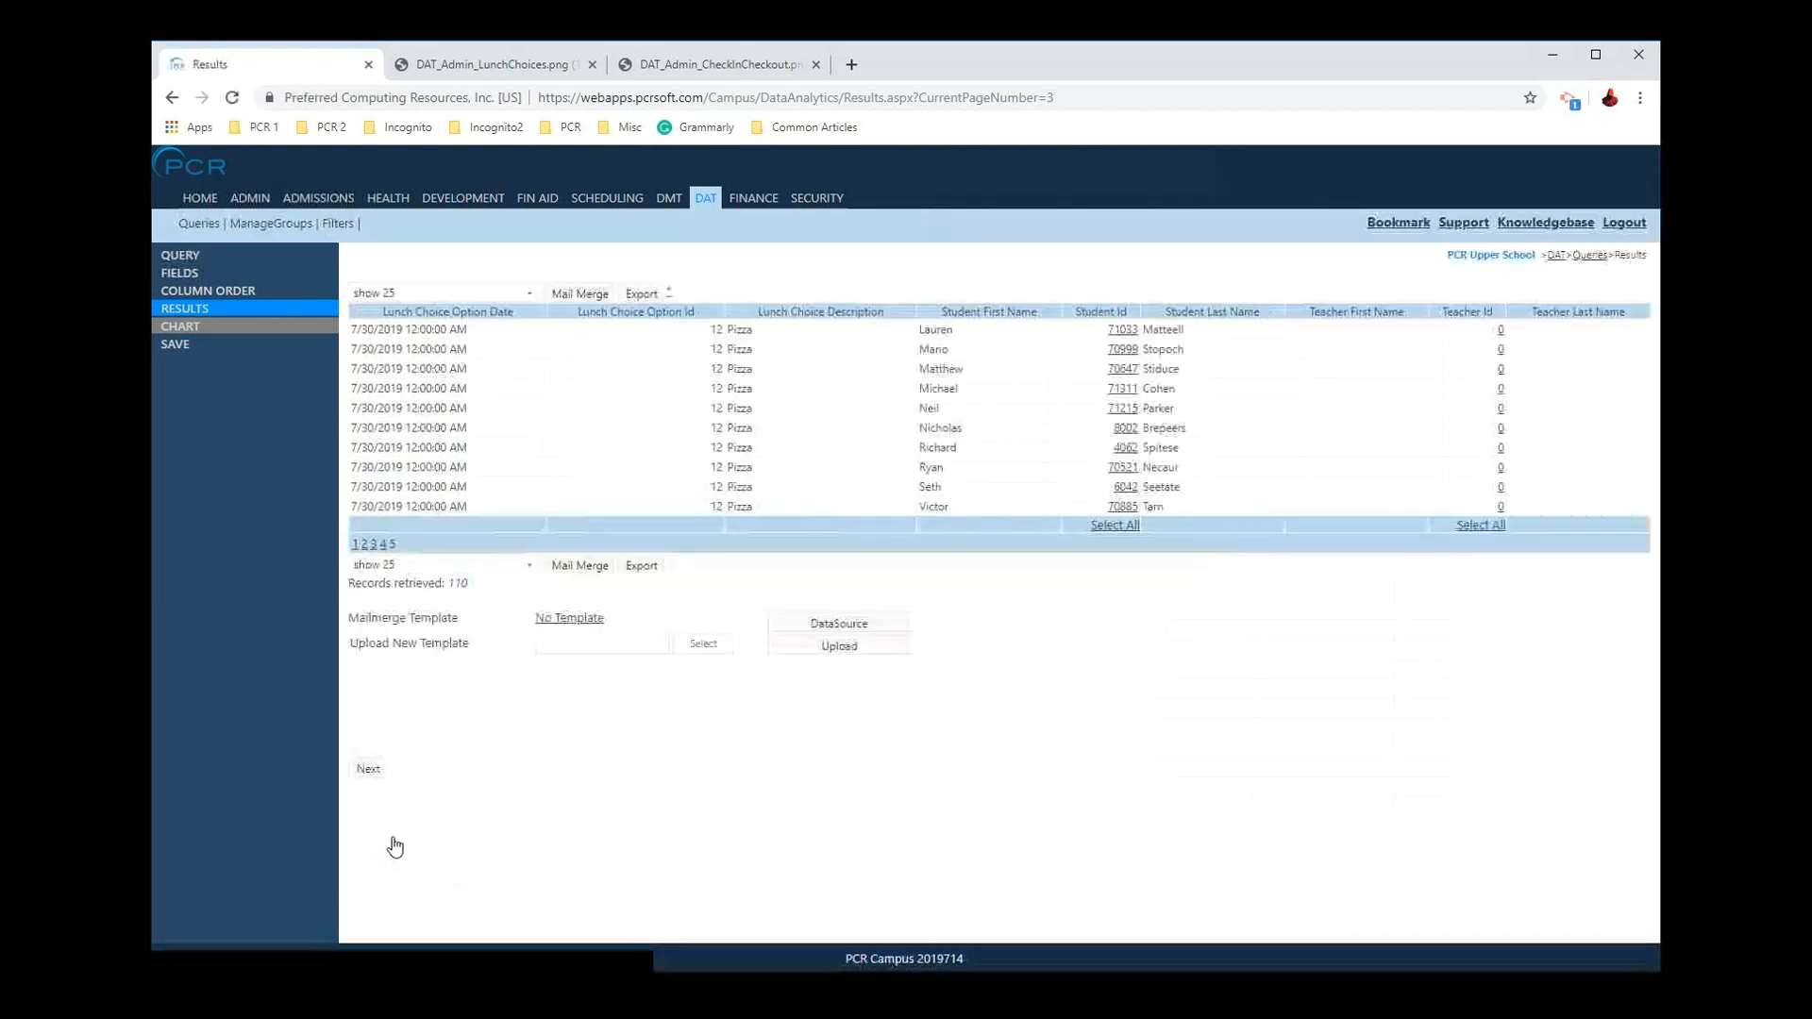
pyautogui.click(357, 546)
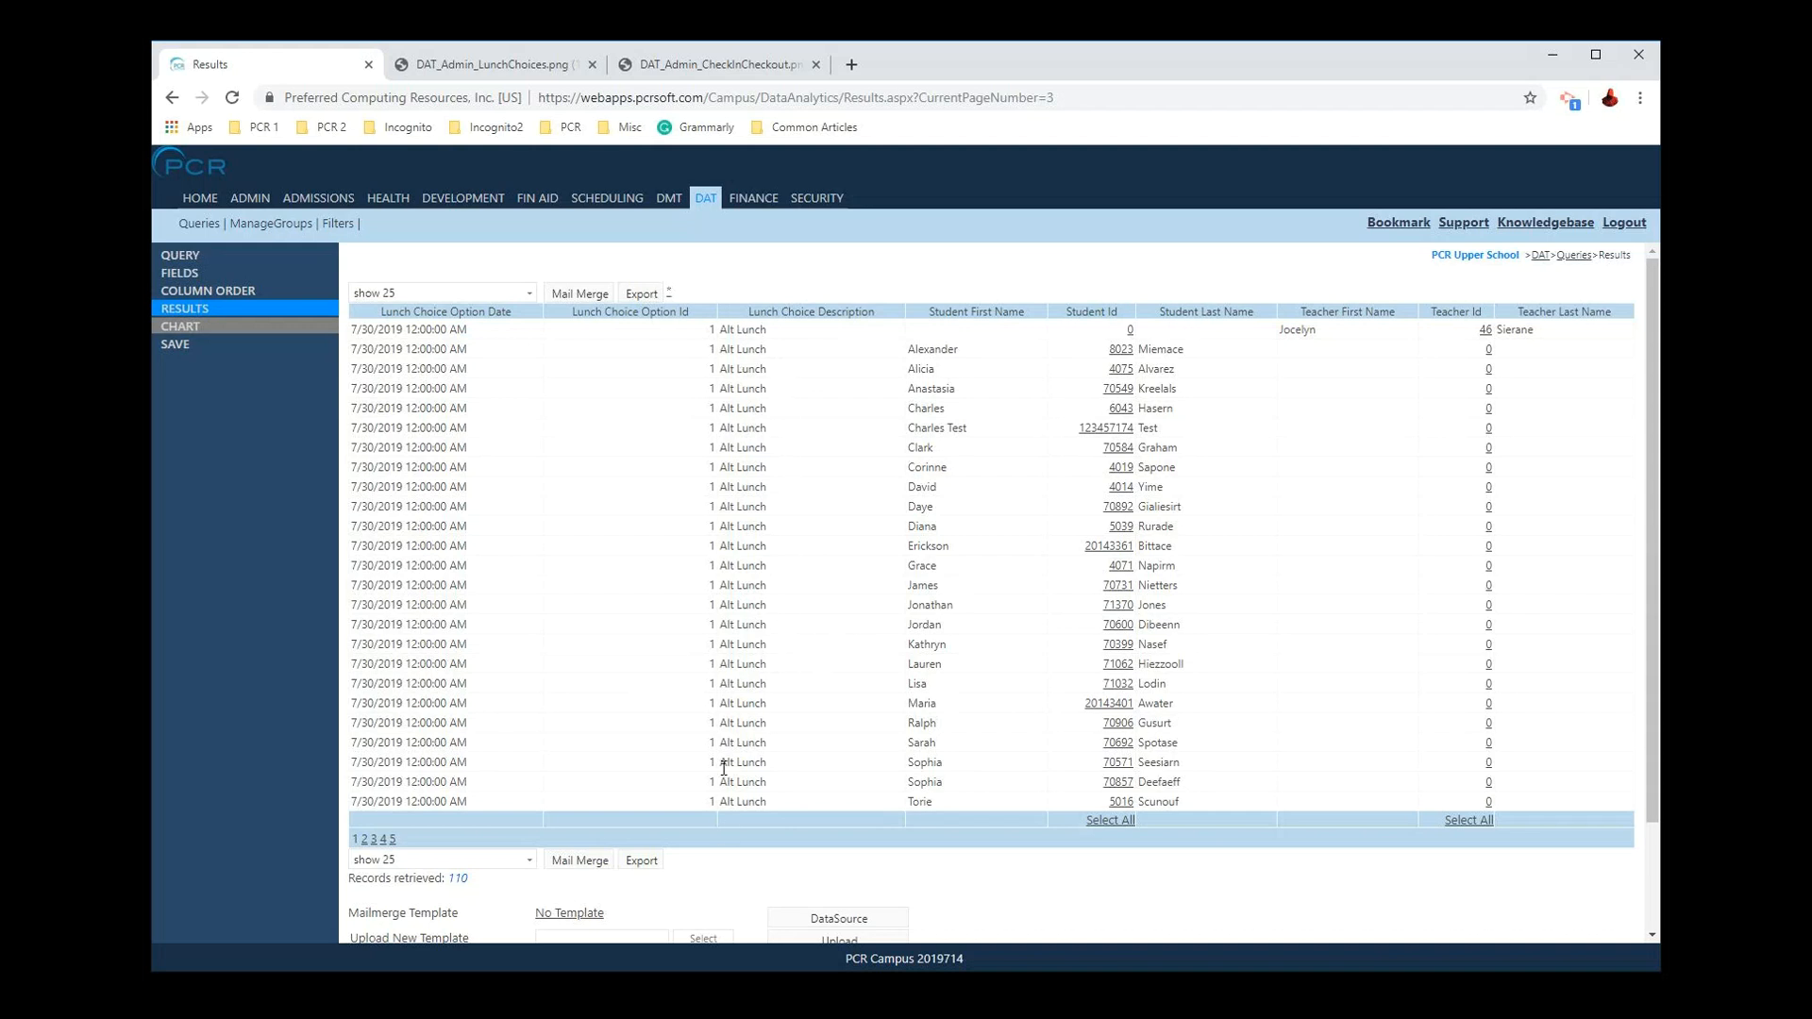
pyautogui.click(365, 842)
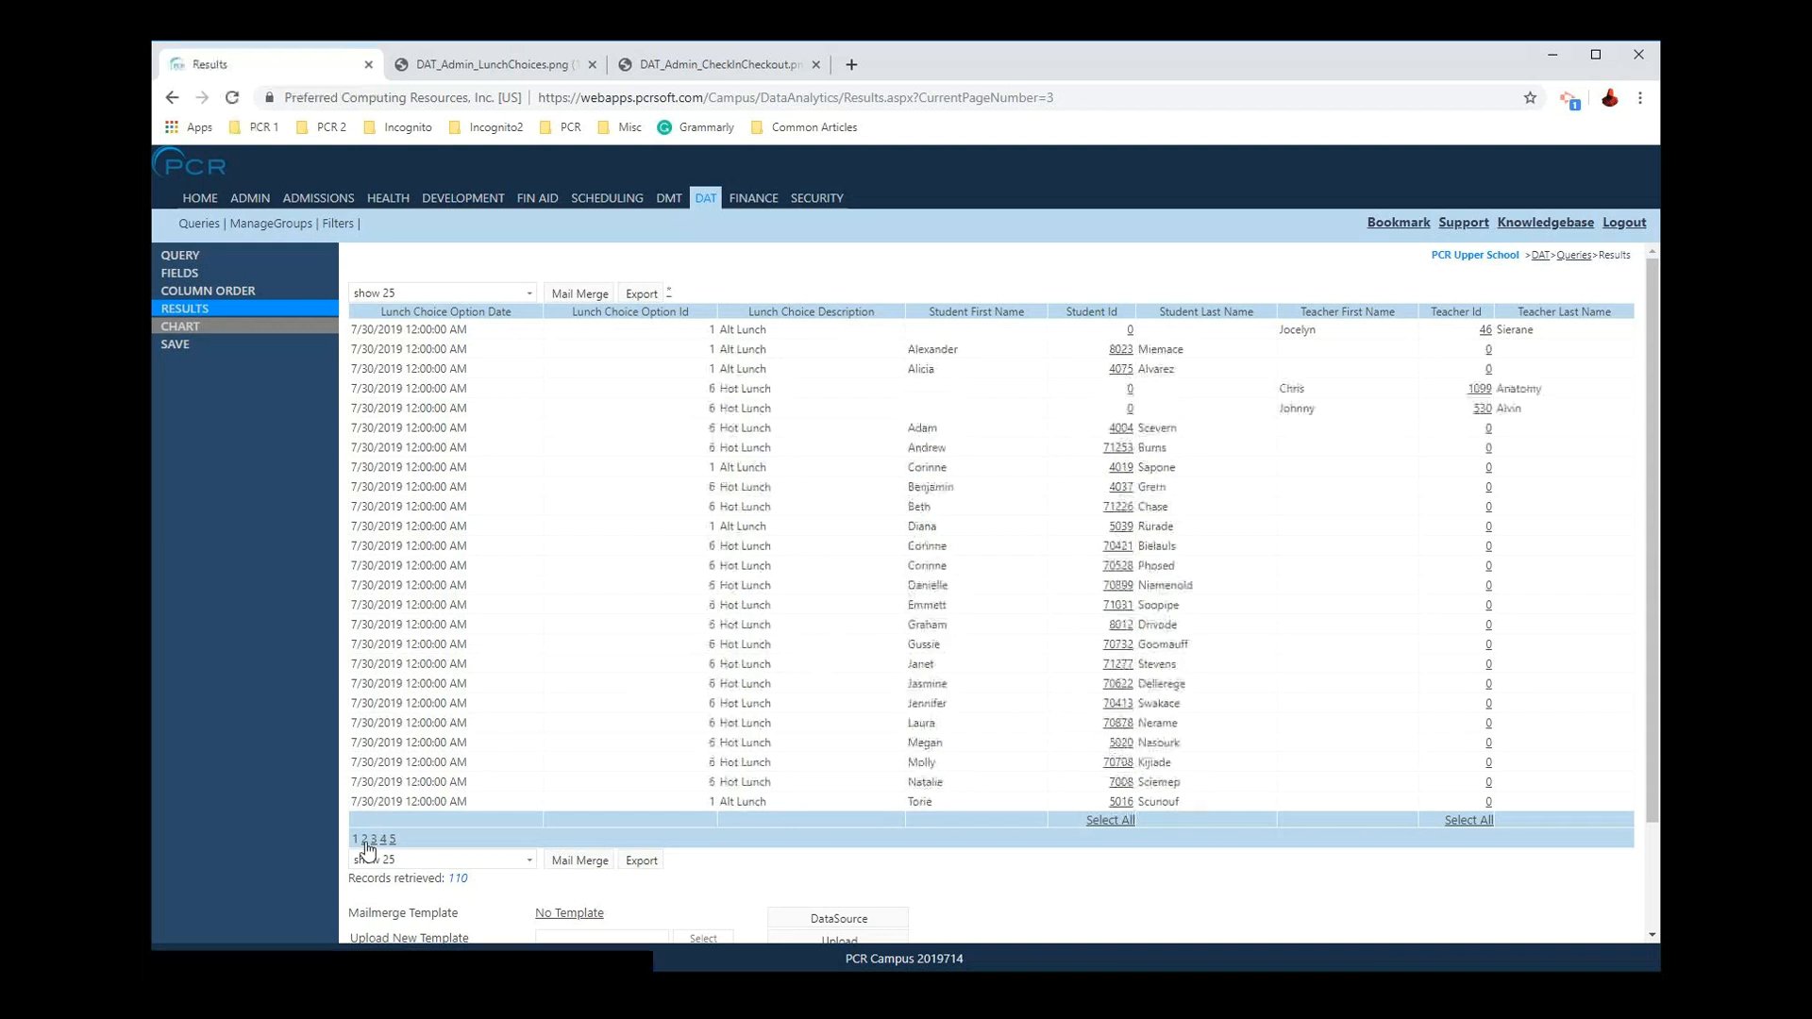
pyautogui.moveTo(767, 486); pyautogui.dragTo(801, 728)
pyautogui.click(800, 727)
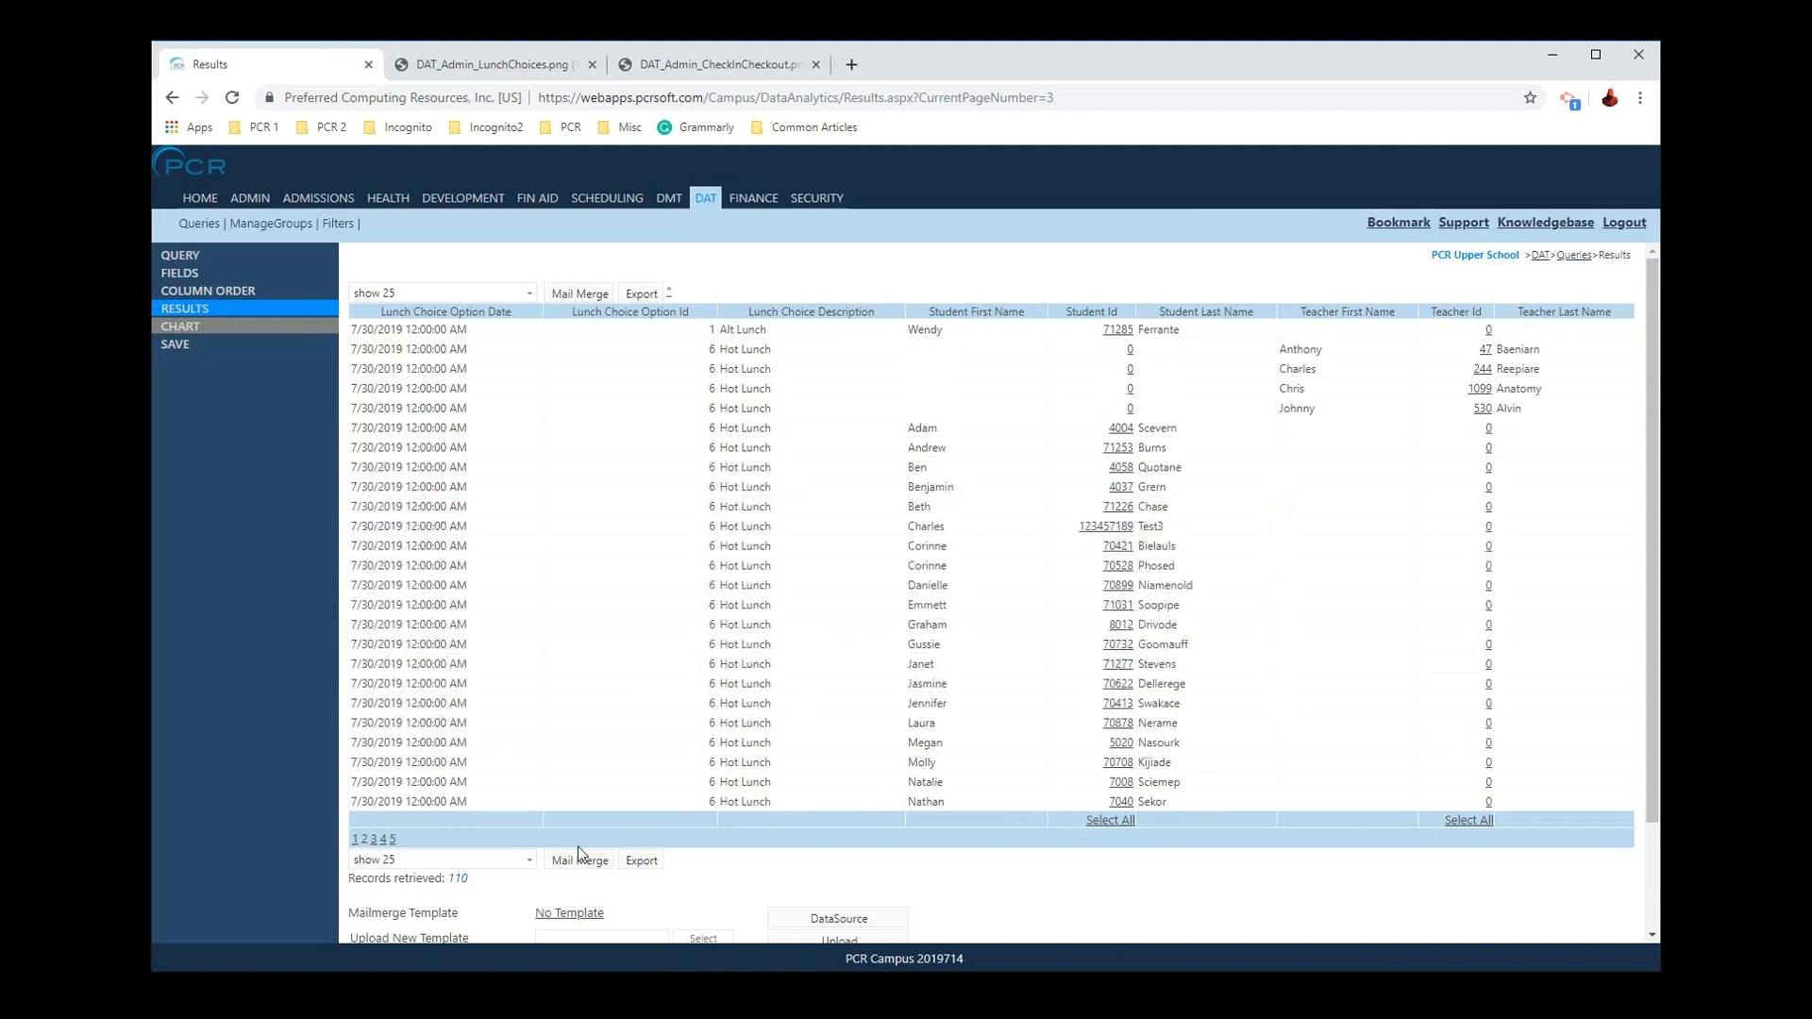
pyautogui.click(375, 840)
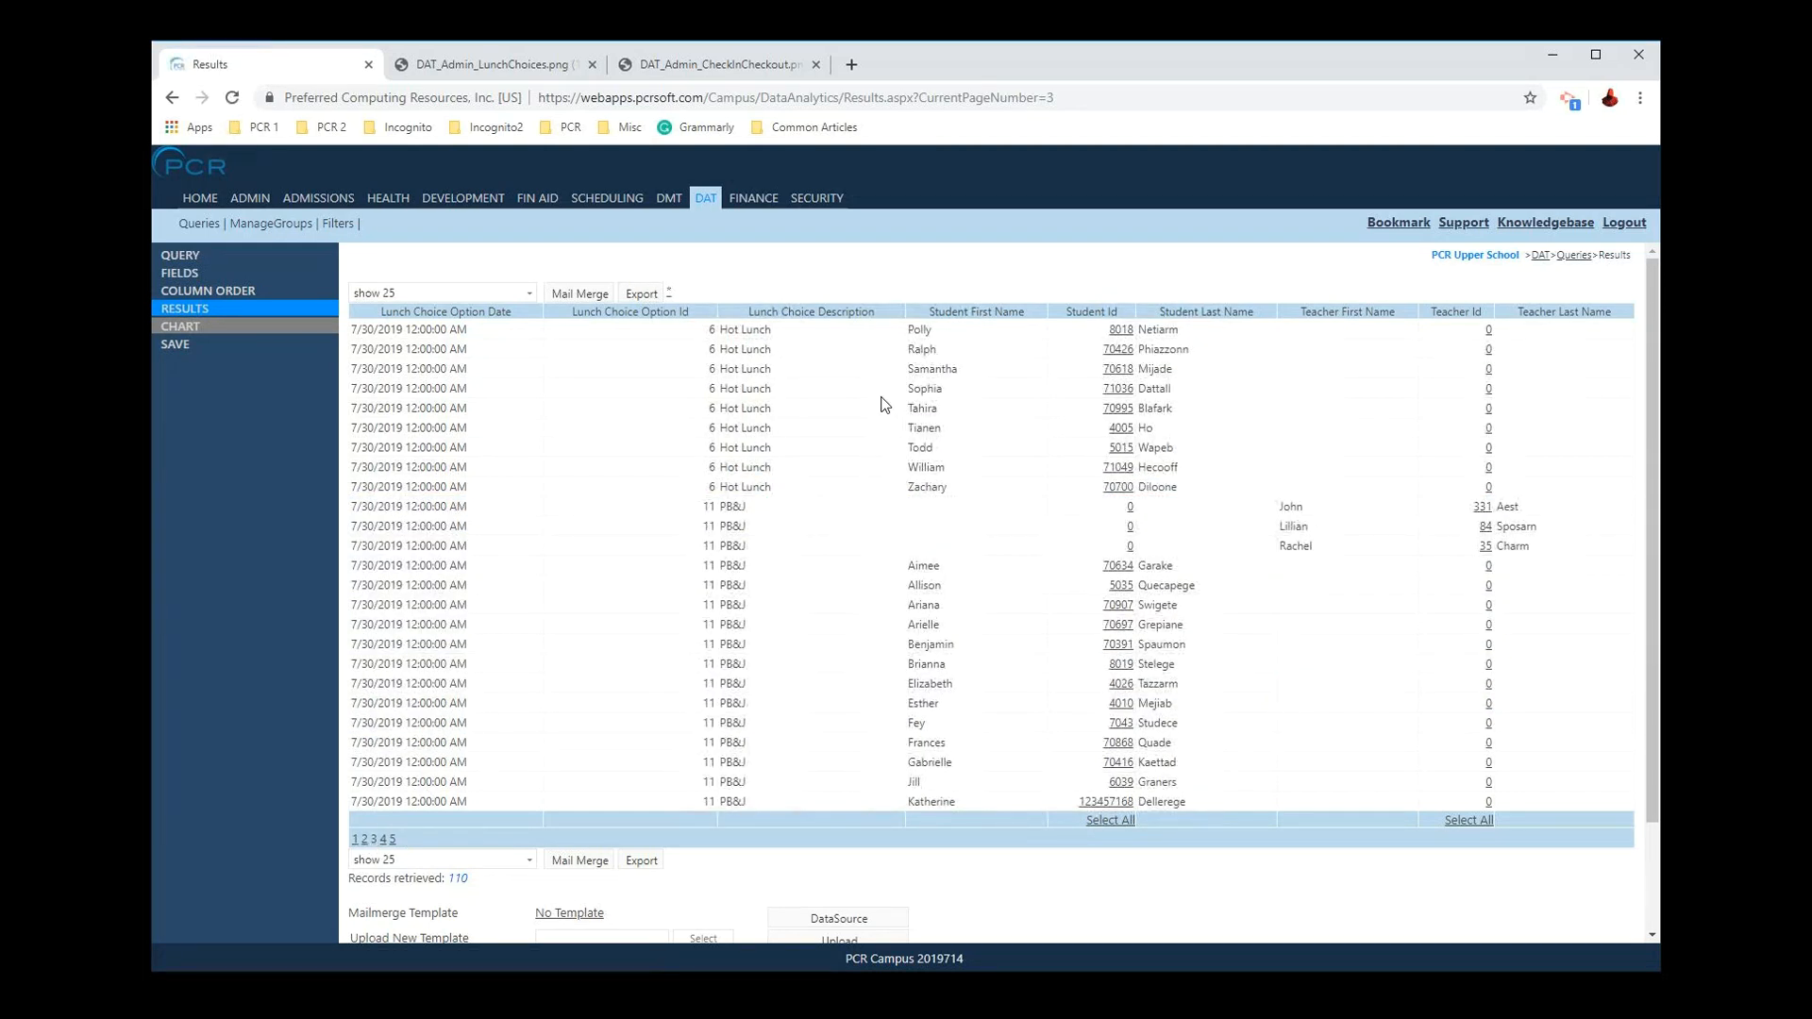
pyautogui.click(355, 839)
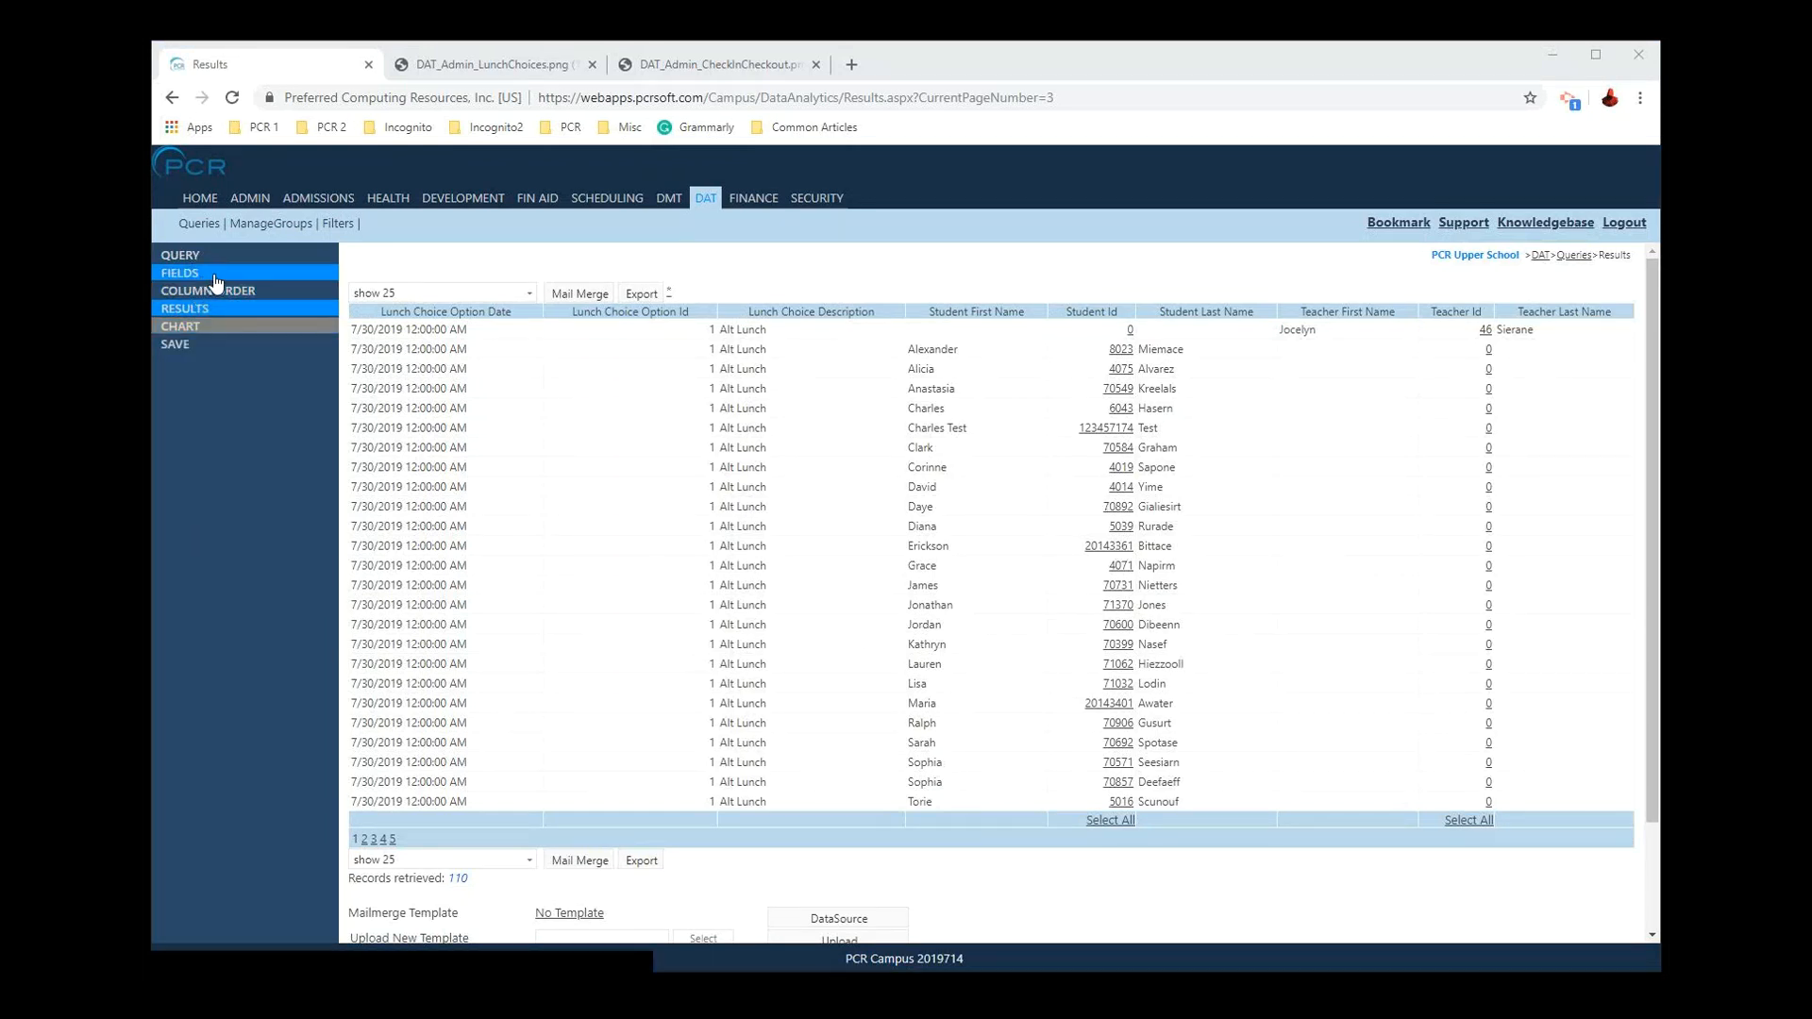
pyautogui.moveTo(397, 369); pyautogui.dragTo(404, 369)
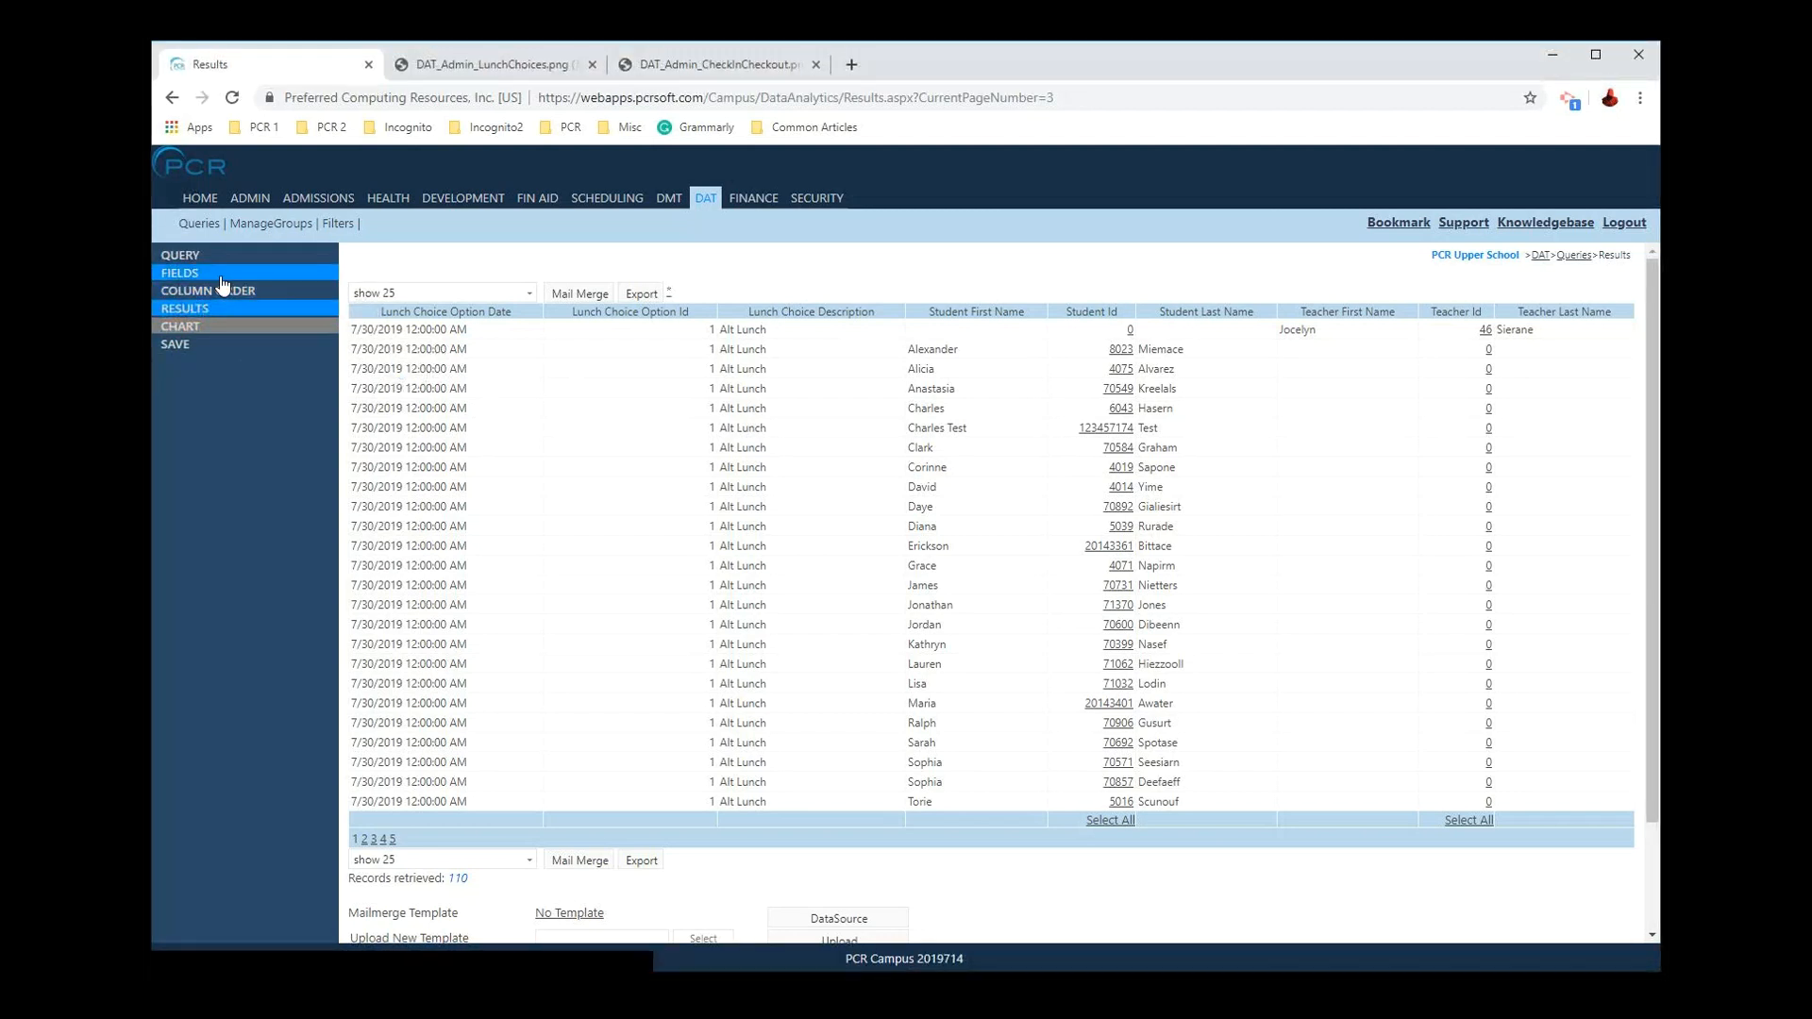
# Step: Set the display format of Lunch Choice Option Date to 1/15/2019, save, and check the results and record count
pyautogui.click(217, 274)
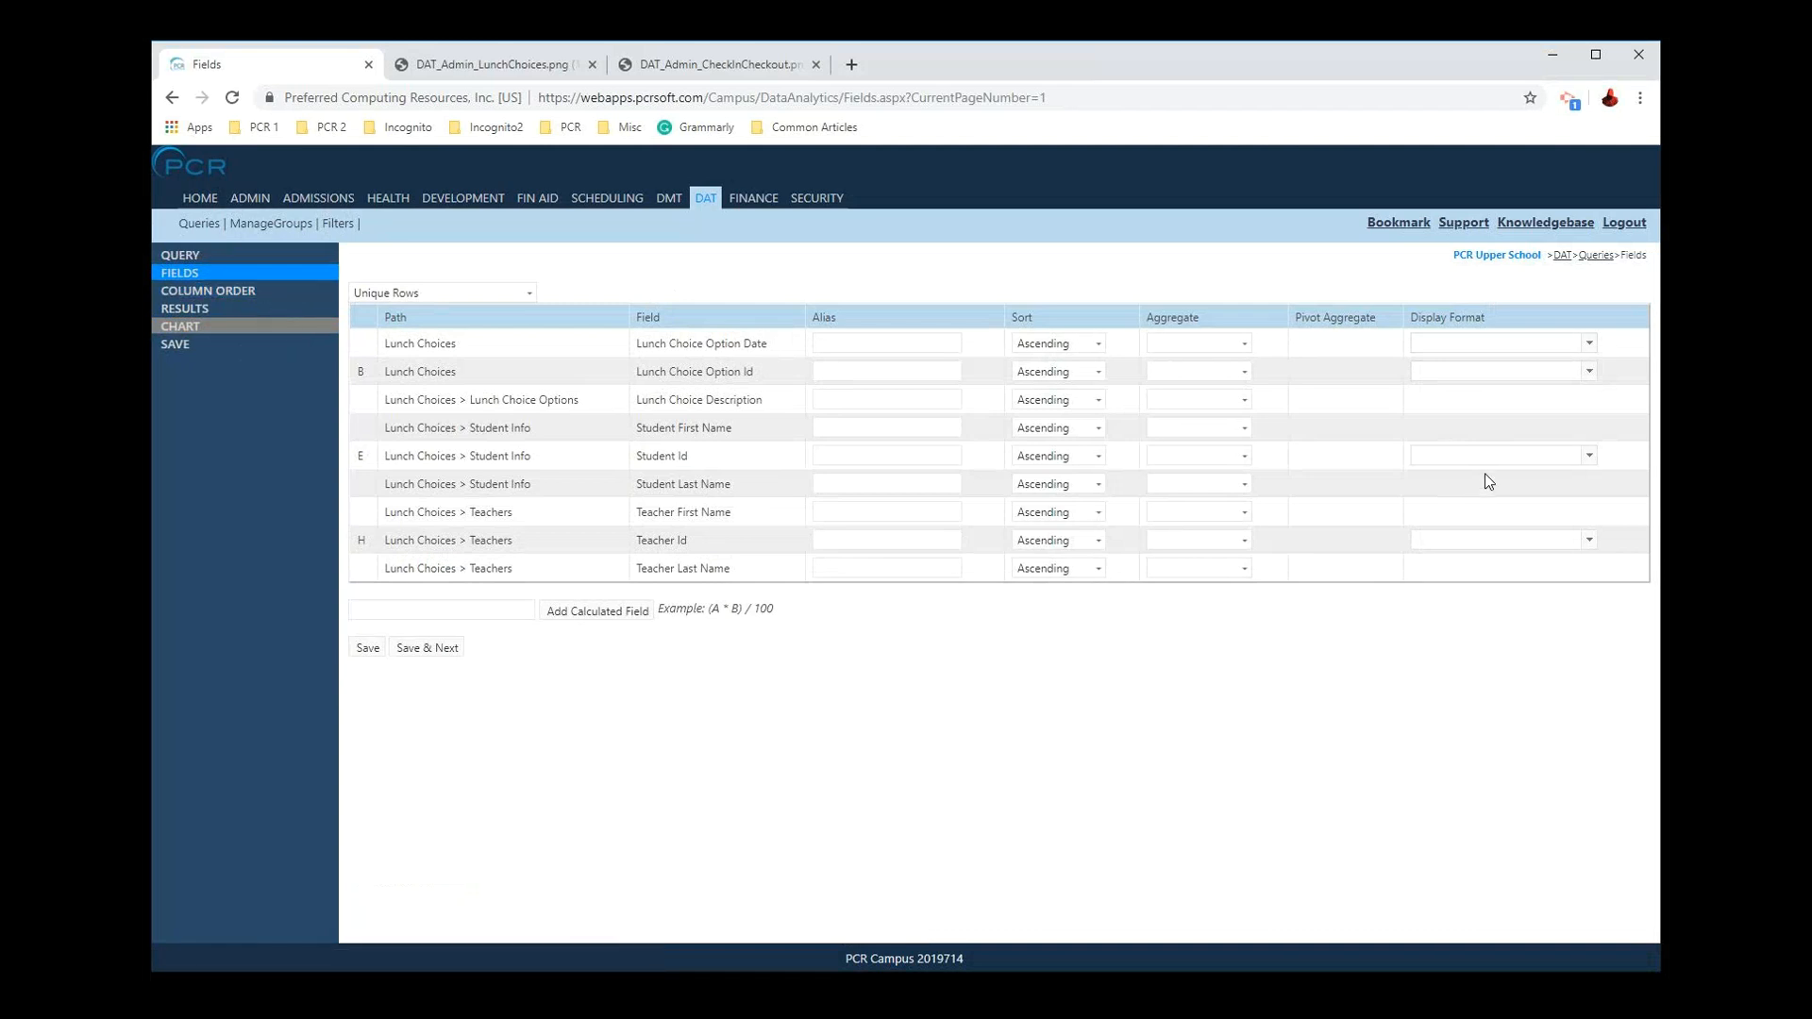
pyautogui.click(1491, 343)
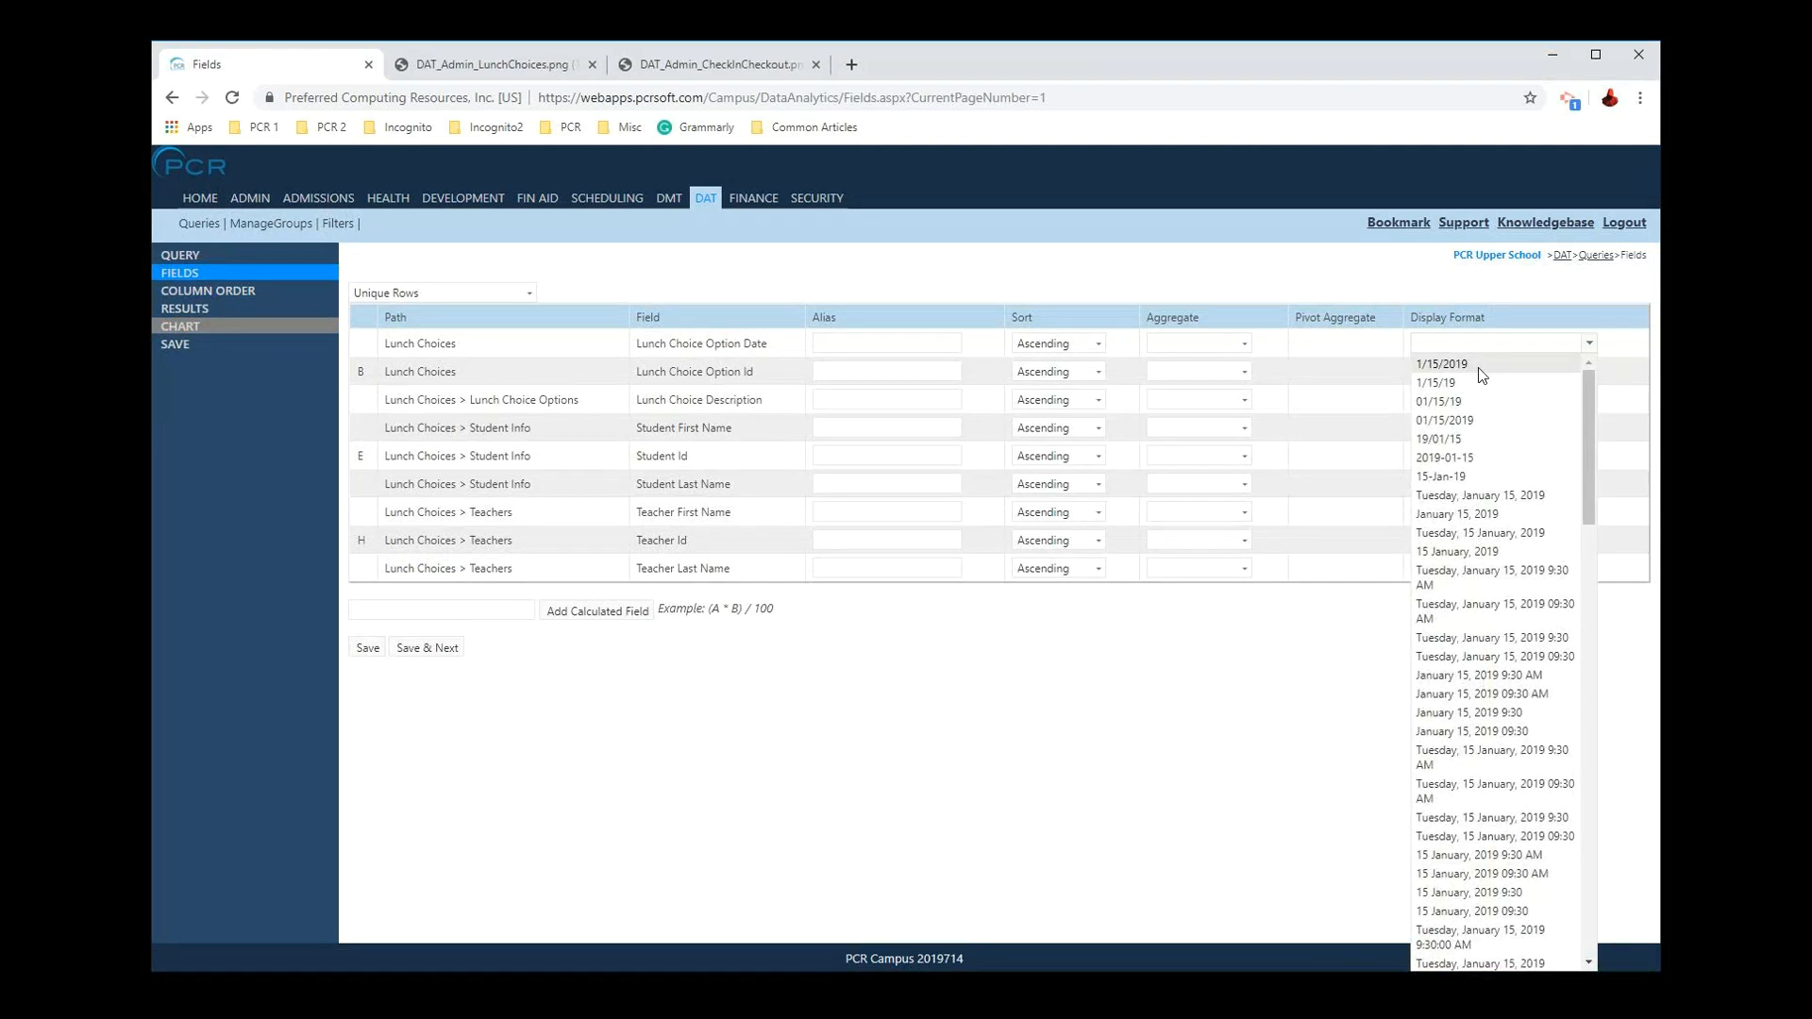
pyautogui.click(1479, 368)
pyautogui.click(426, 648)
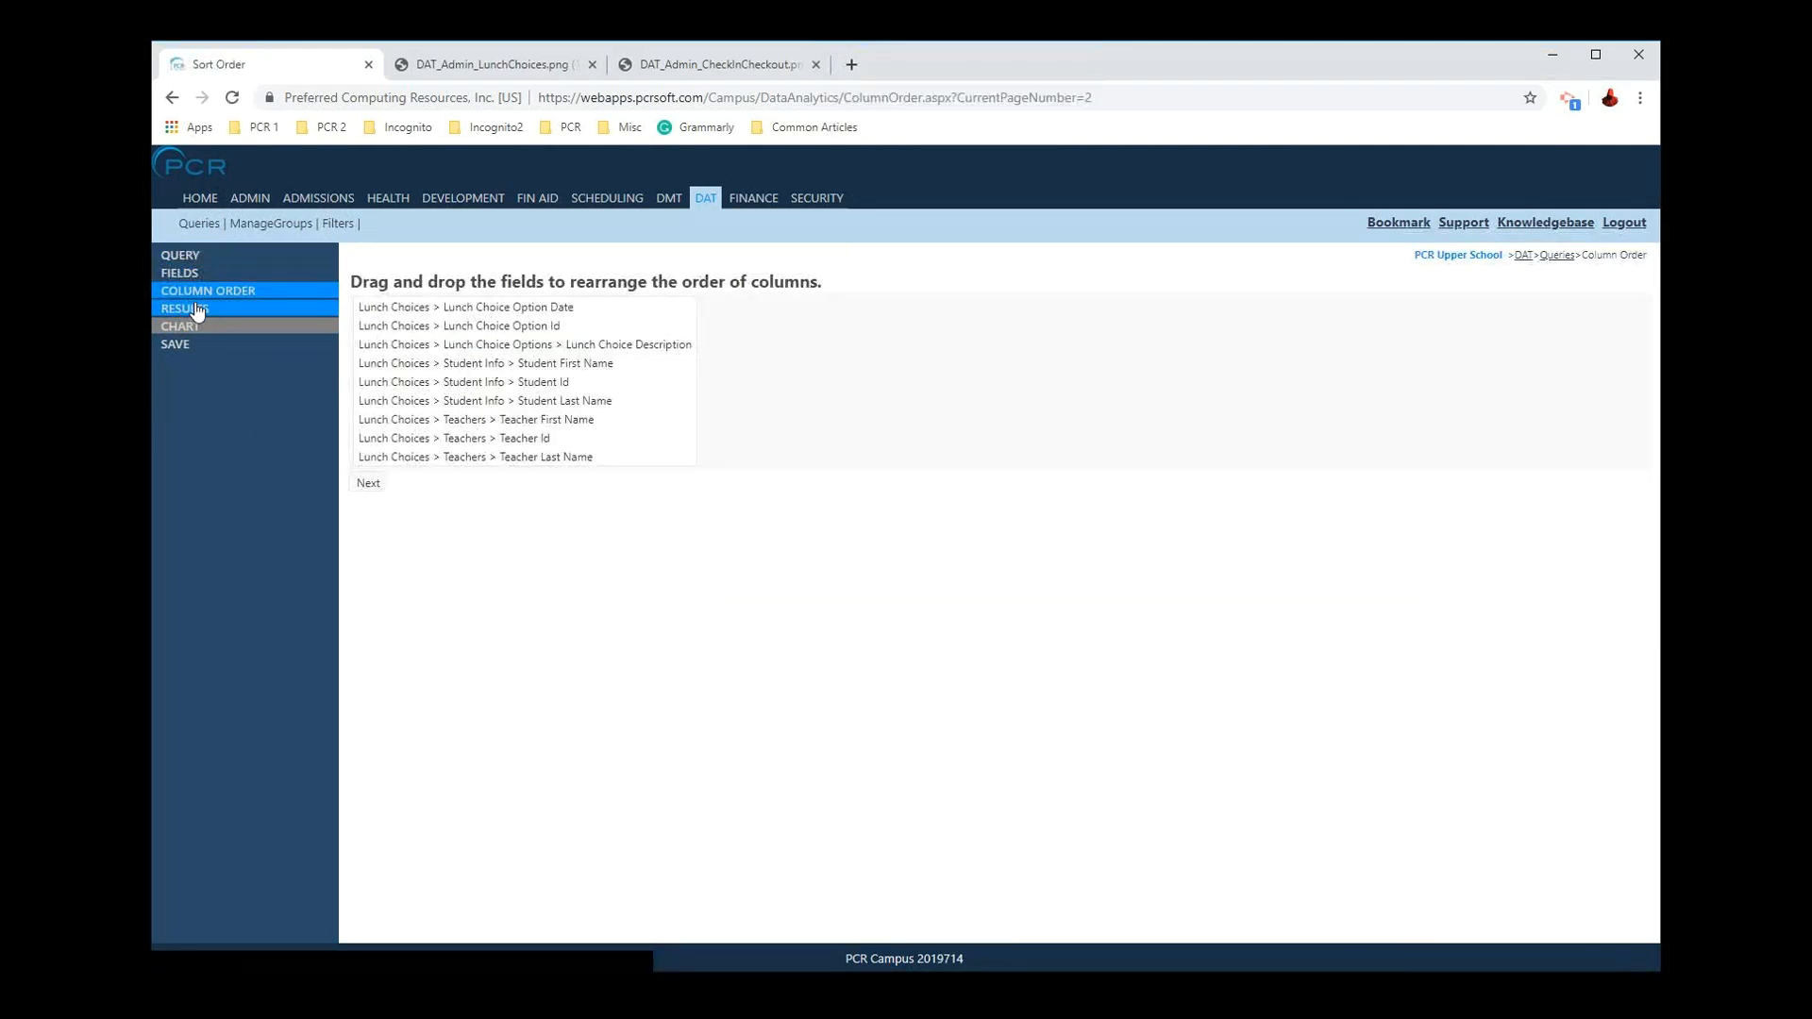
pyautogui.click(196, 309)
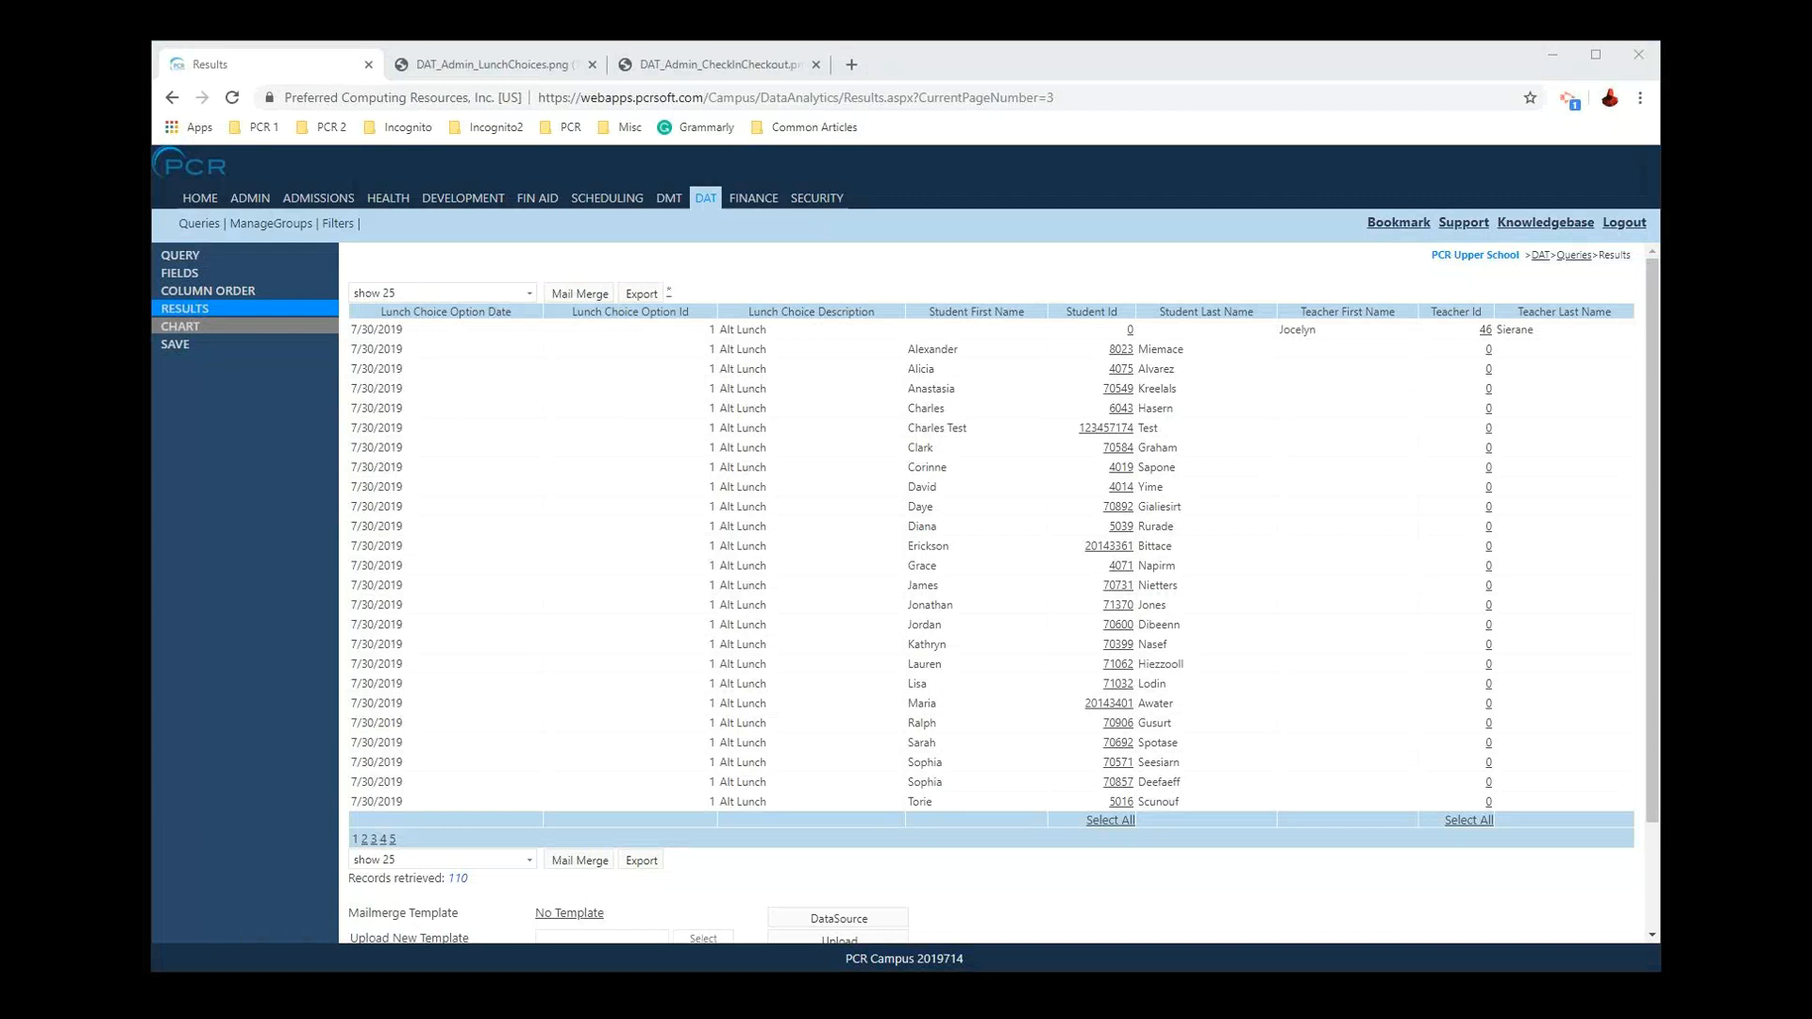
pyautogui.click(845, 700)
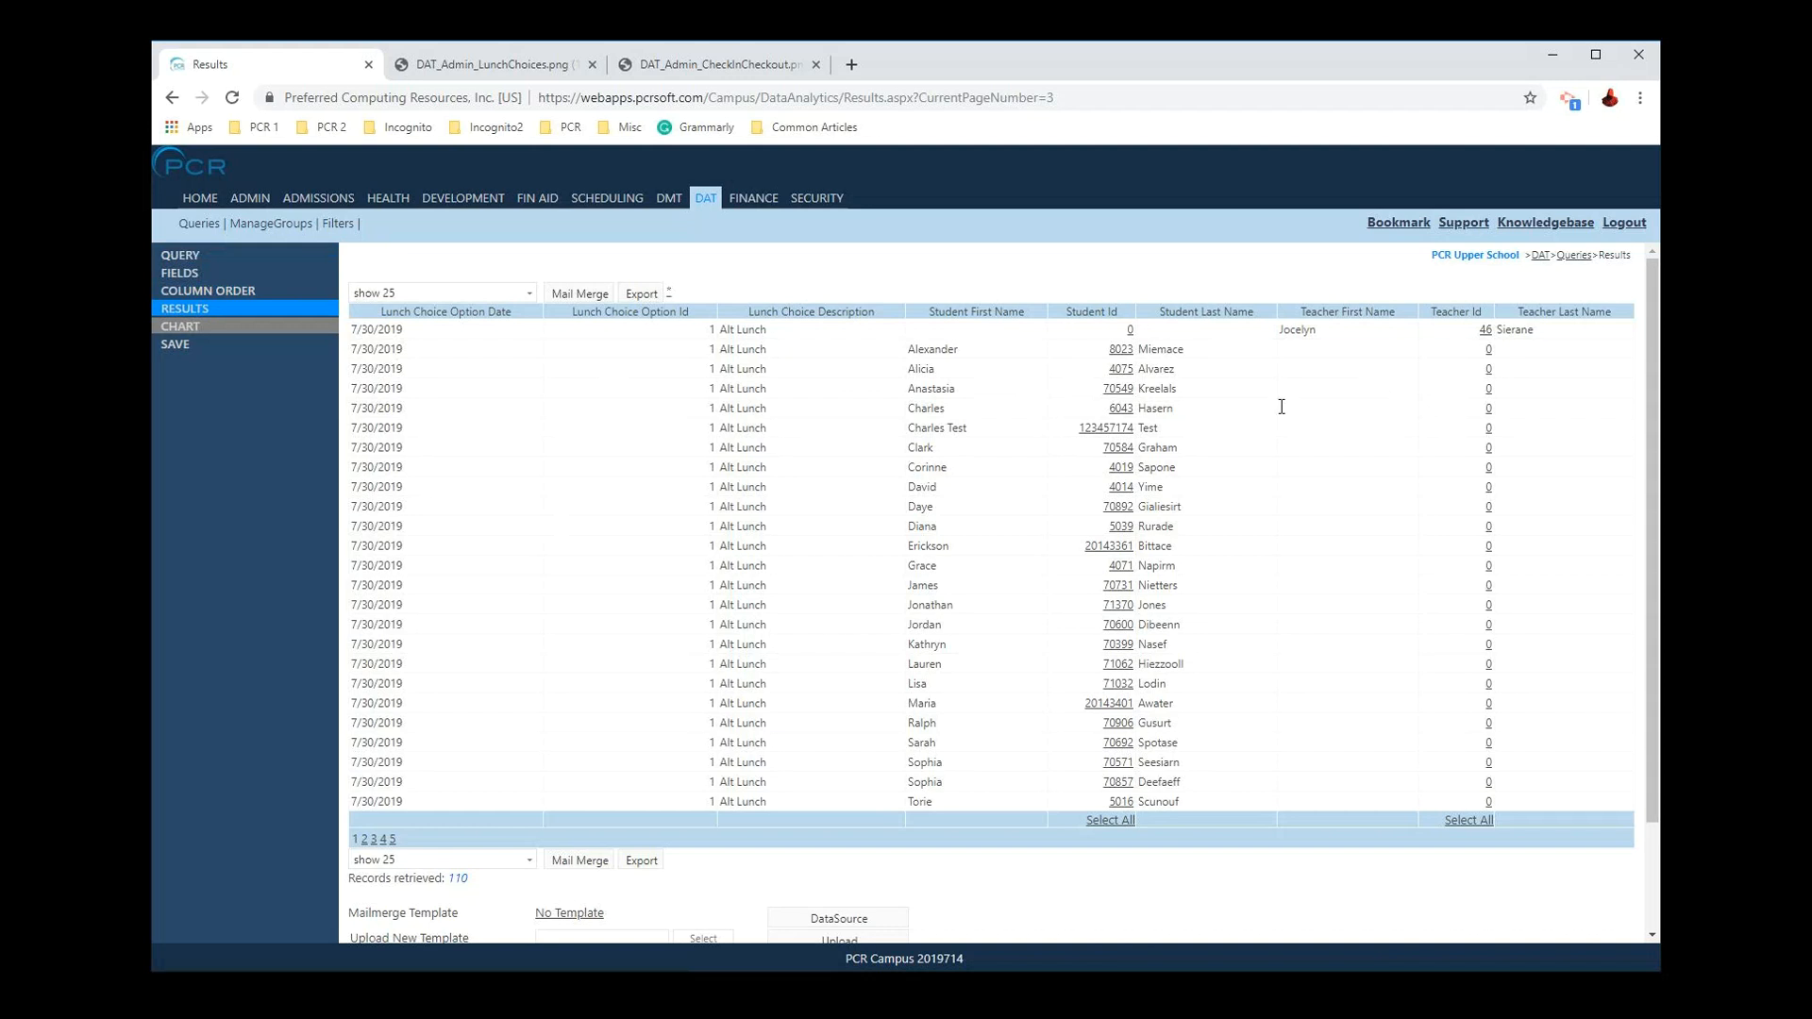
pyautogui.moveTo(449, 878); pyautogui.dragTo(474, 891)
pyautogui.click(477, 893)
# Step: Delete the Student Info and Teachers connections from the query
pyautogui.click(254, 258)
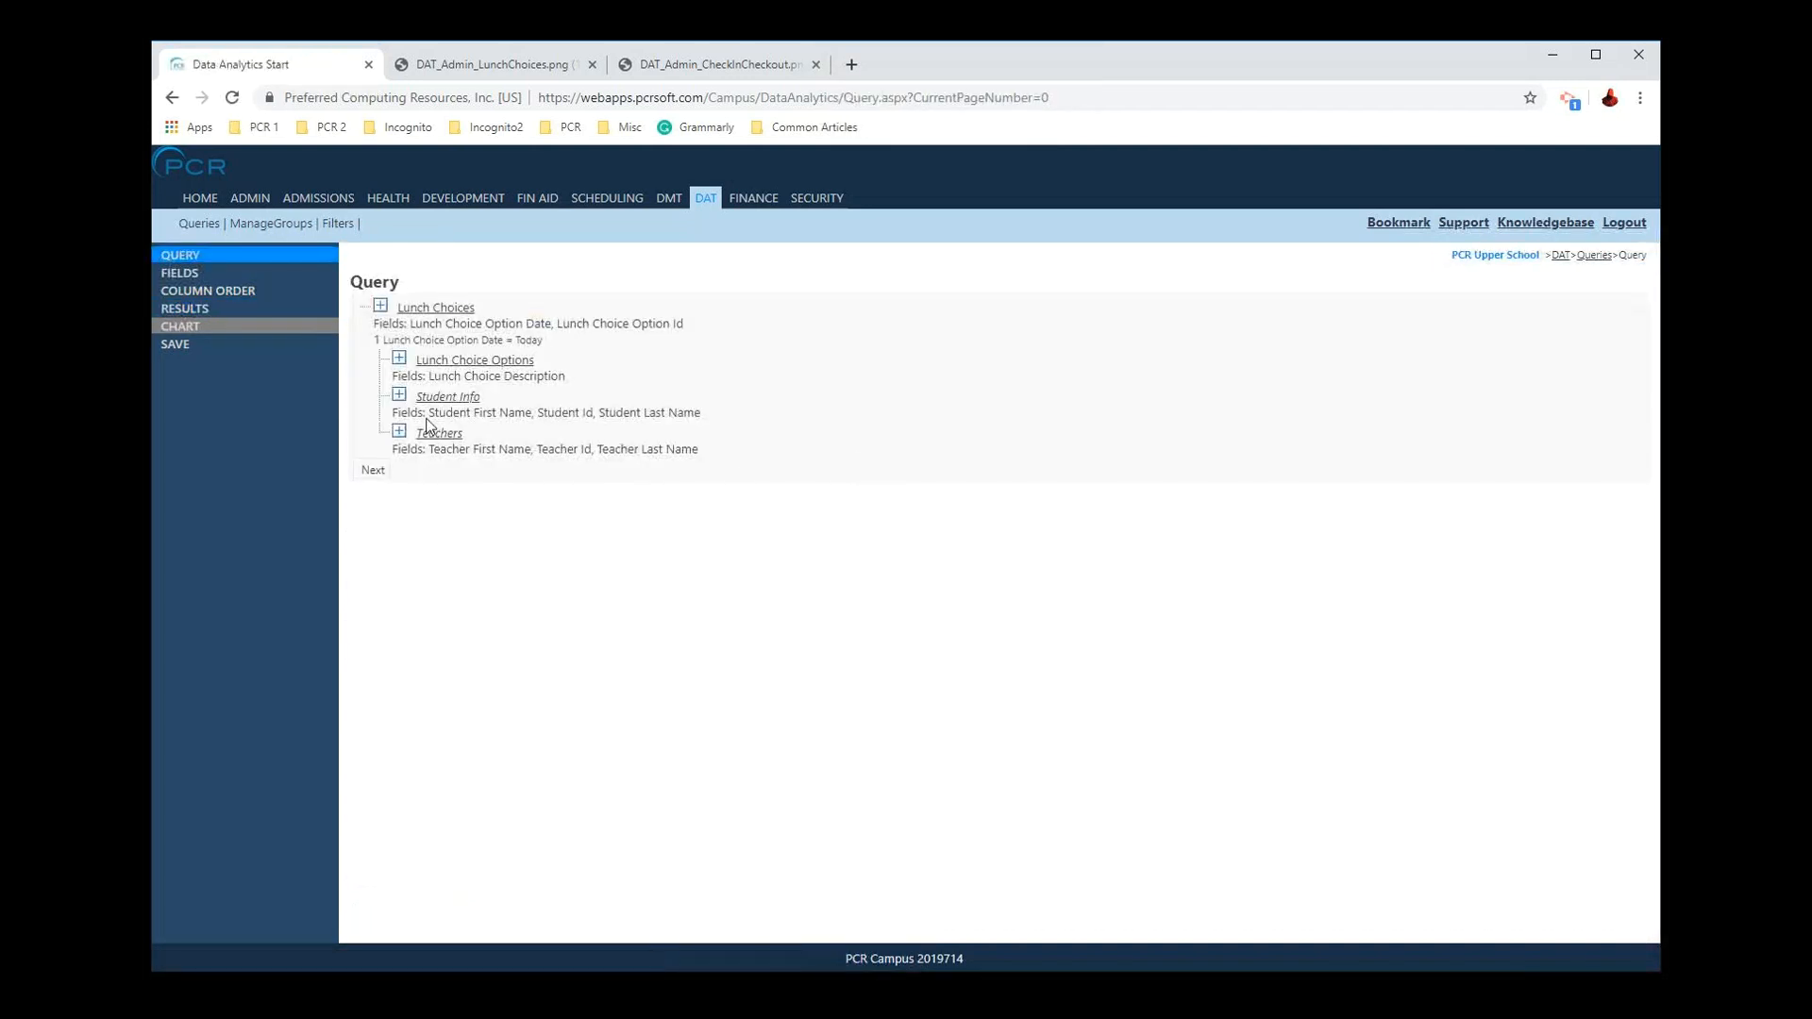
pyautogui.click(447, 400)
pyautogui.scroll(-3, 529, 717)
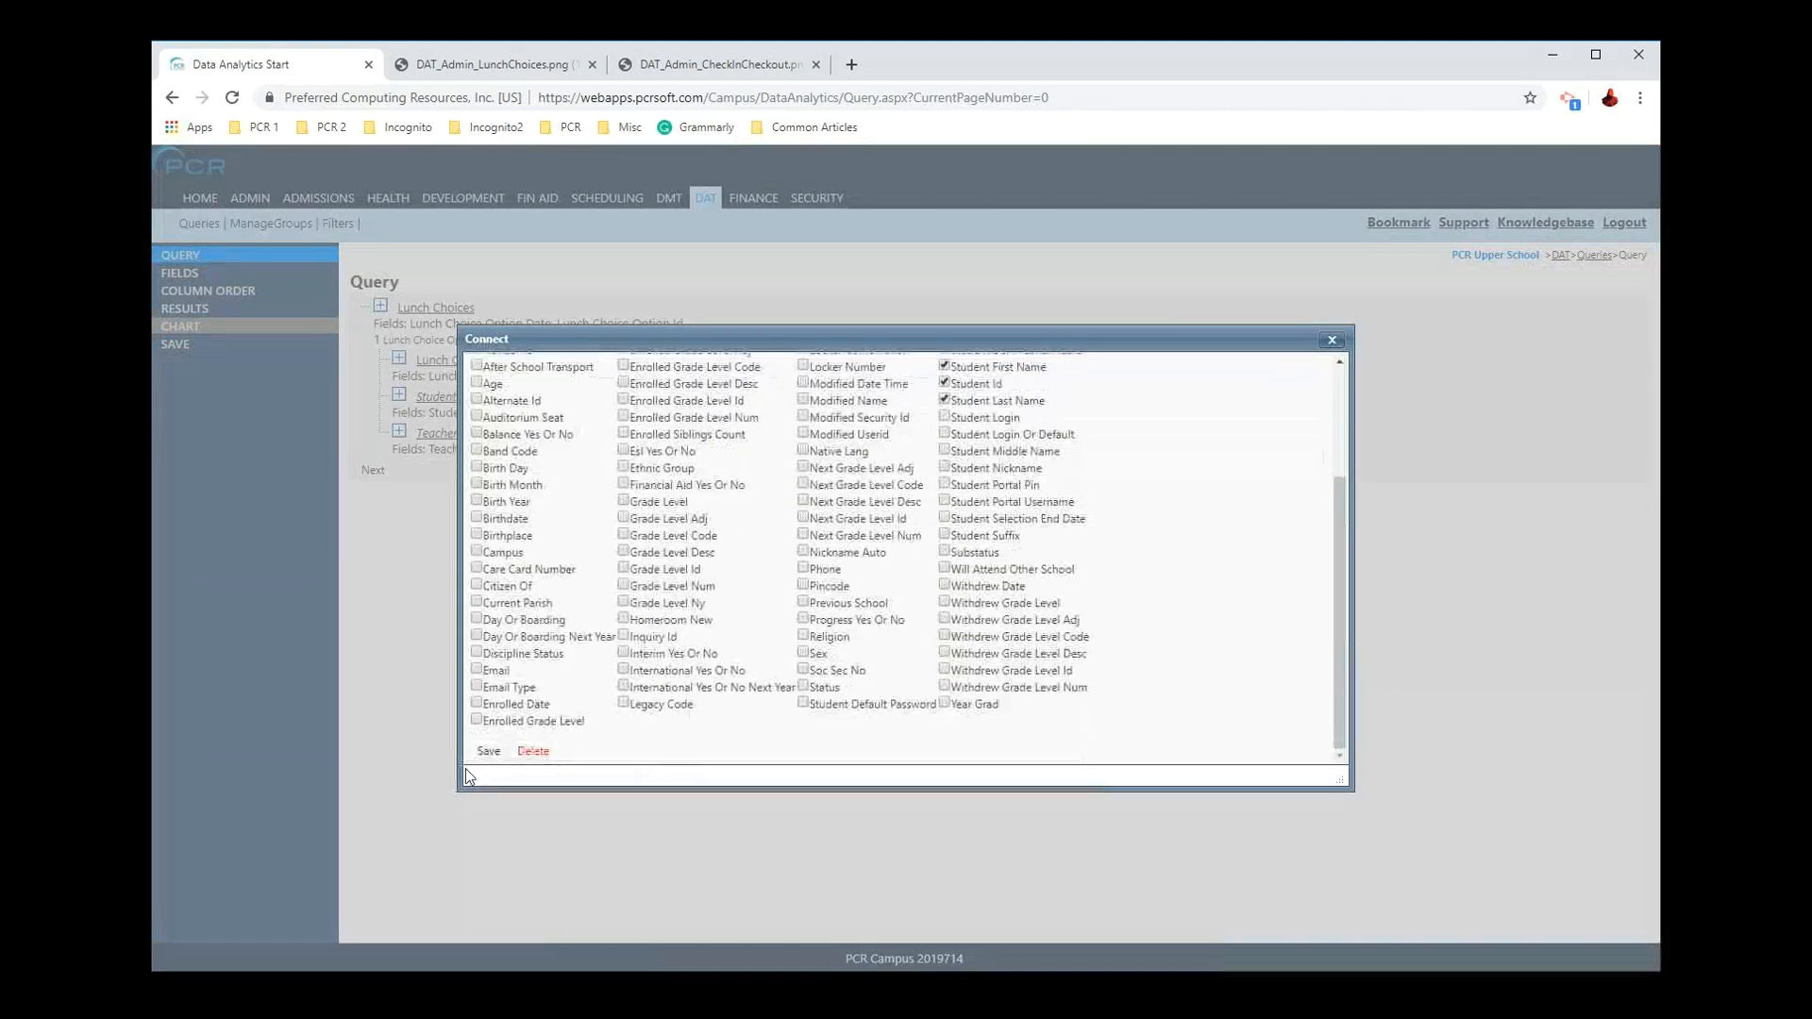
pyautogui.click(524, 750)
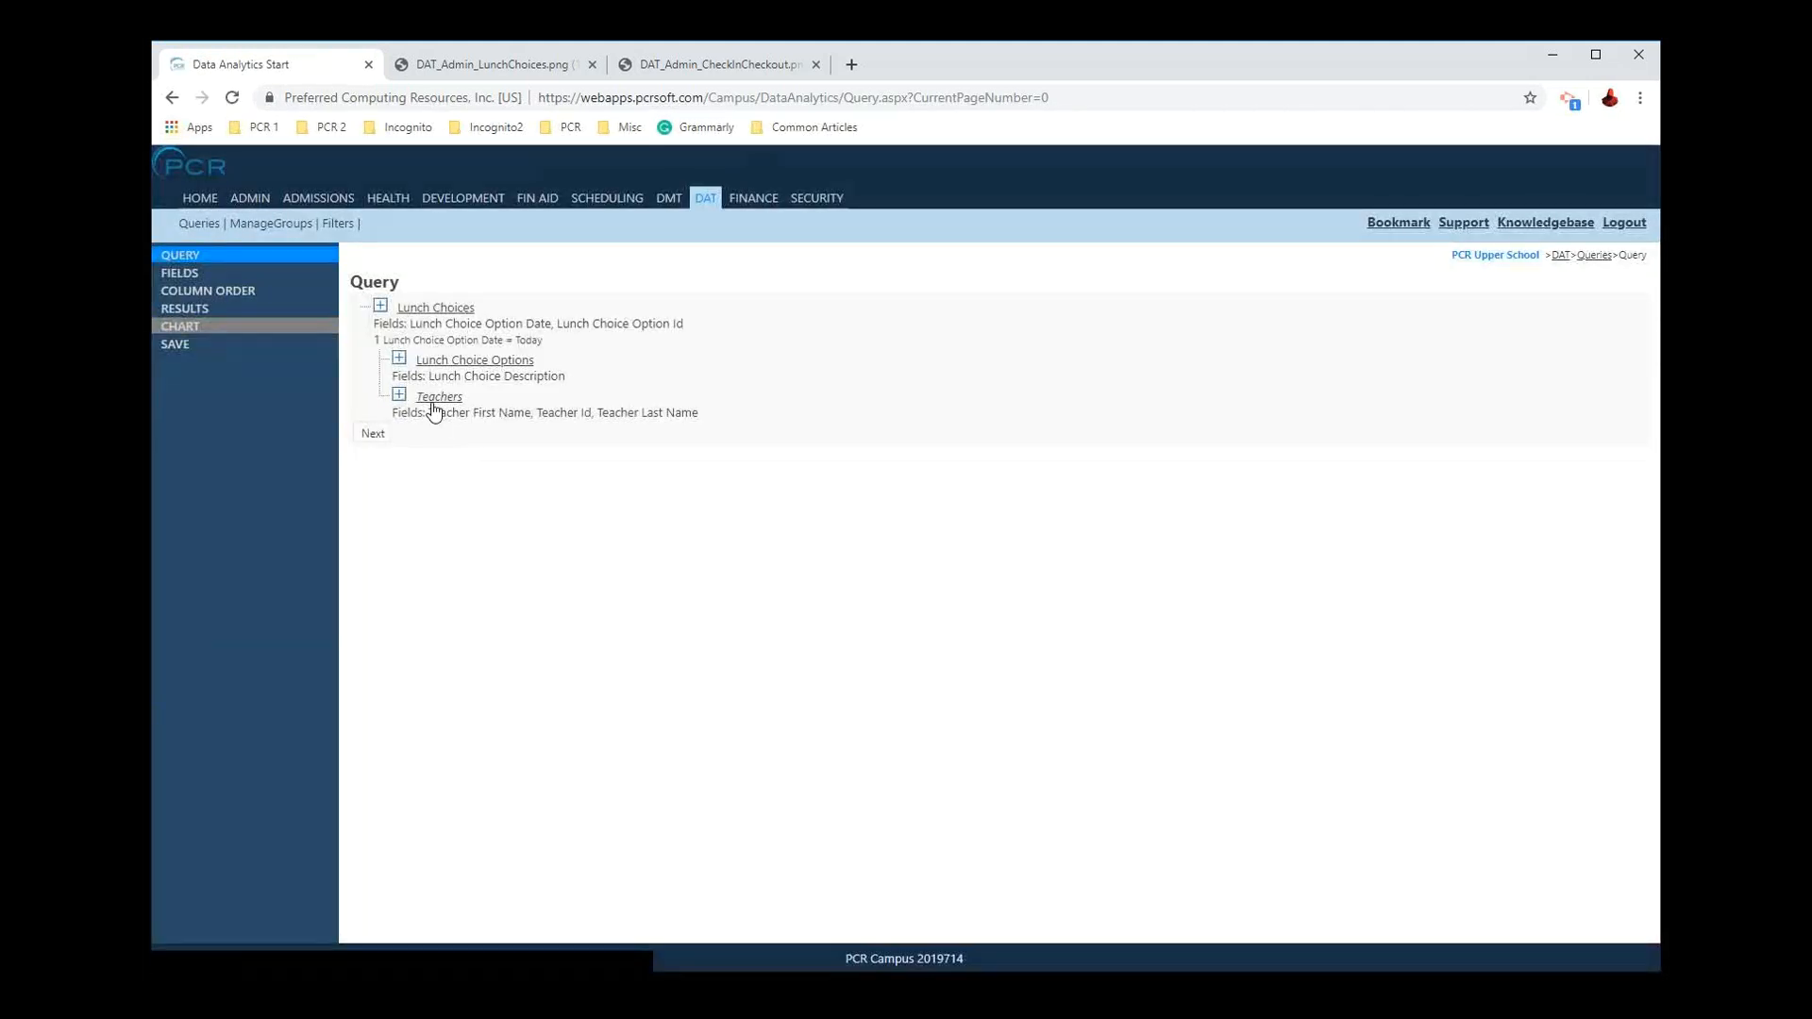
pyautogui.click(434, 401)
pyautogui.click(533, 578)
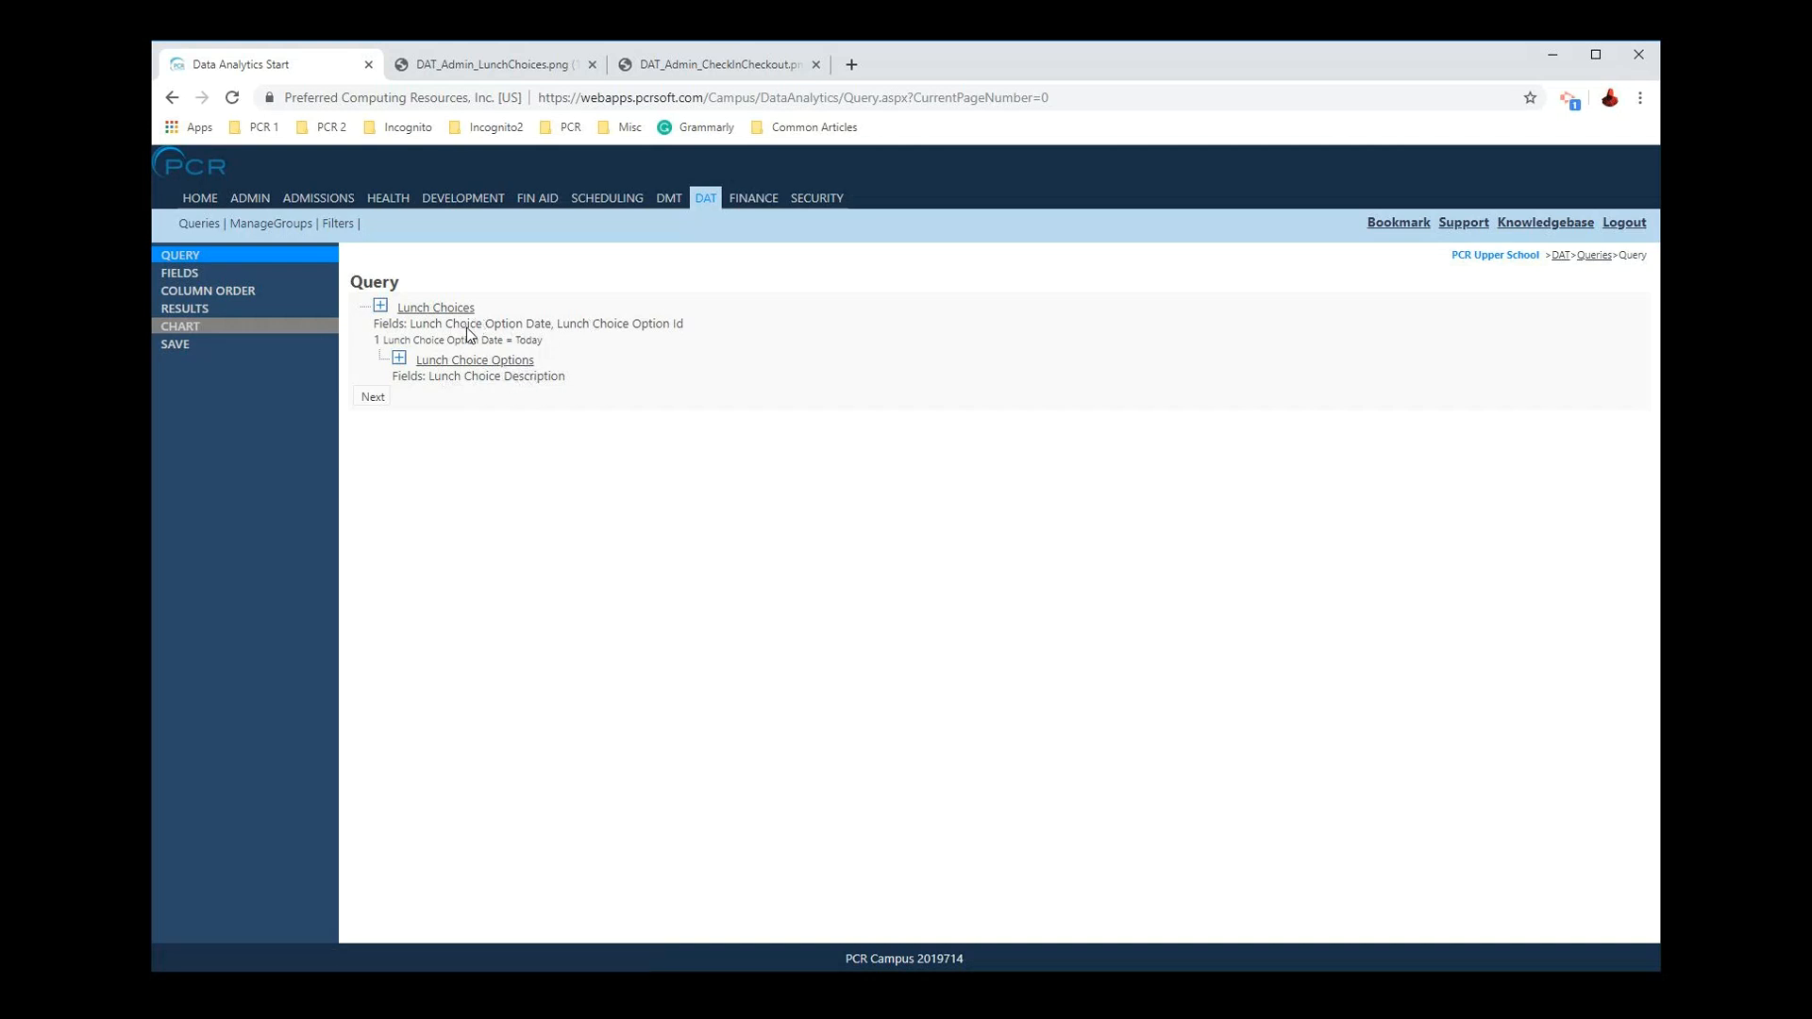
# Step: Remove Lunch Choice Option Date from the display fields of Lunch Choices and save the table settings
pyautogui.click(441, 308)
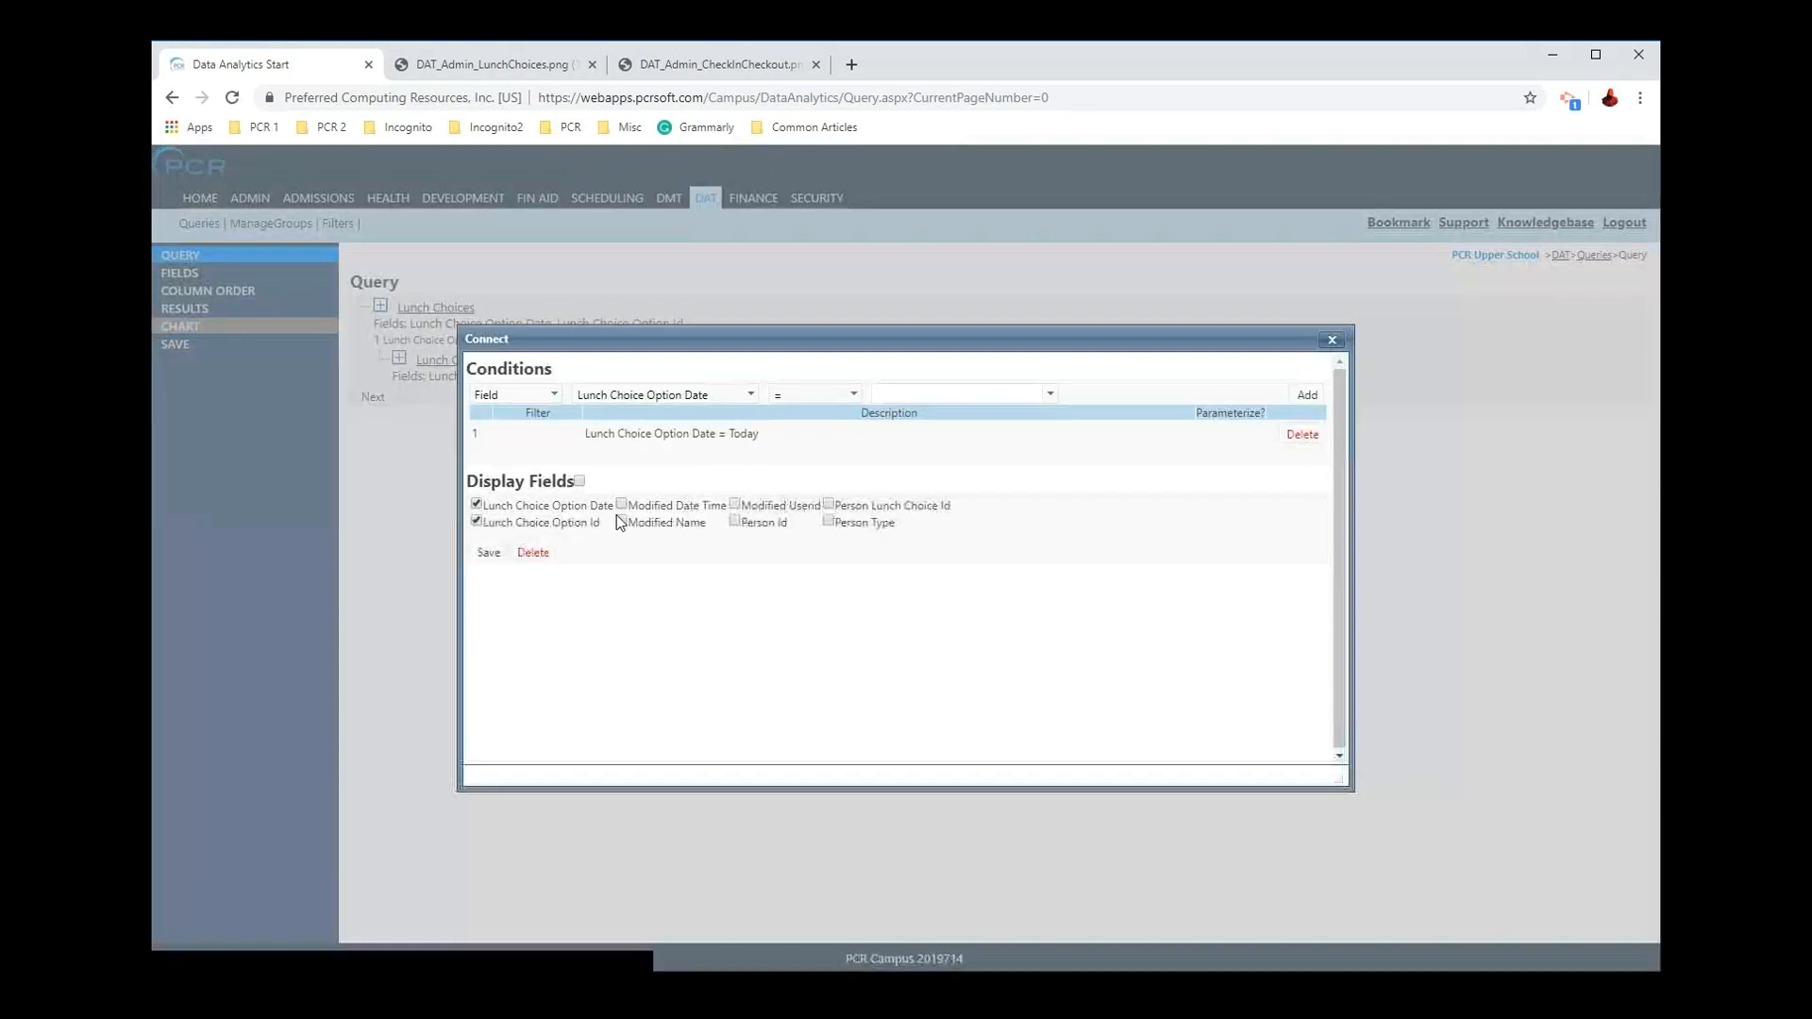
pyautogui.click(477, 504)
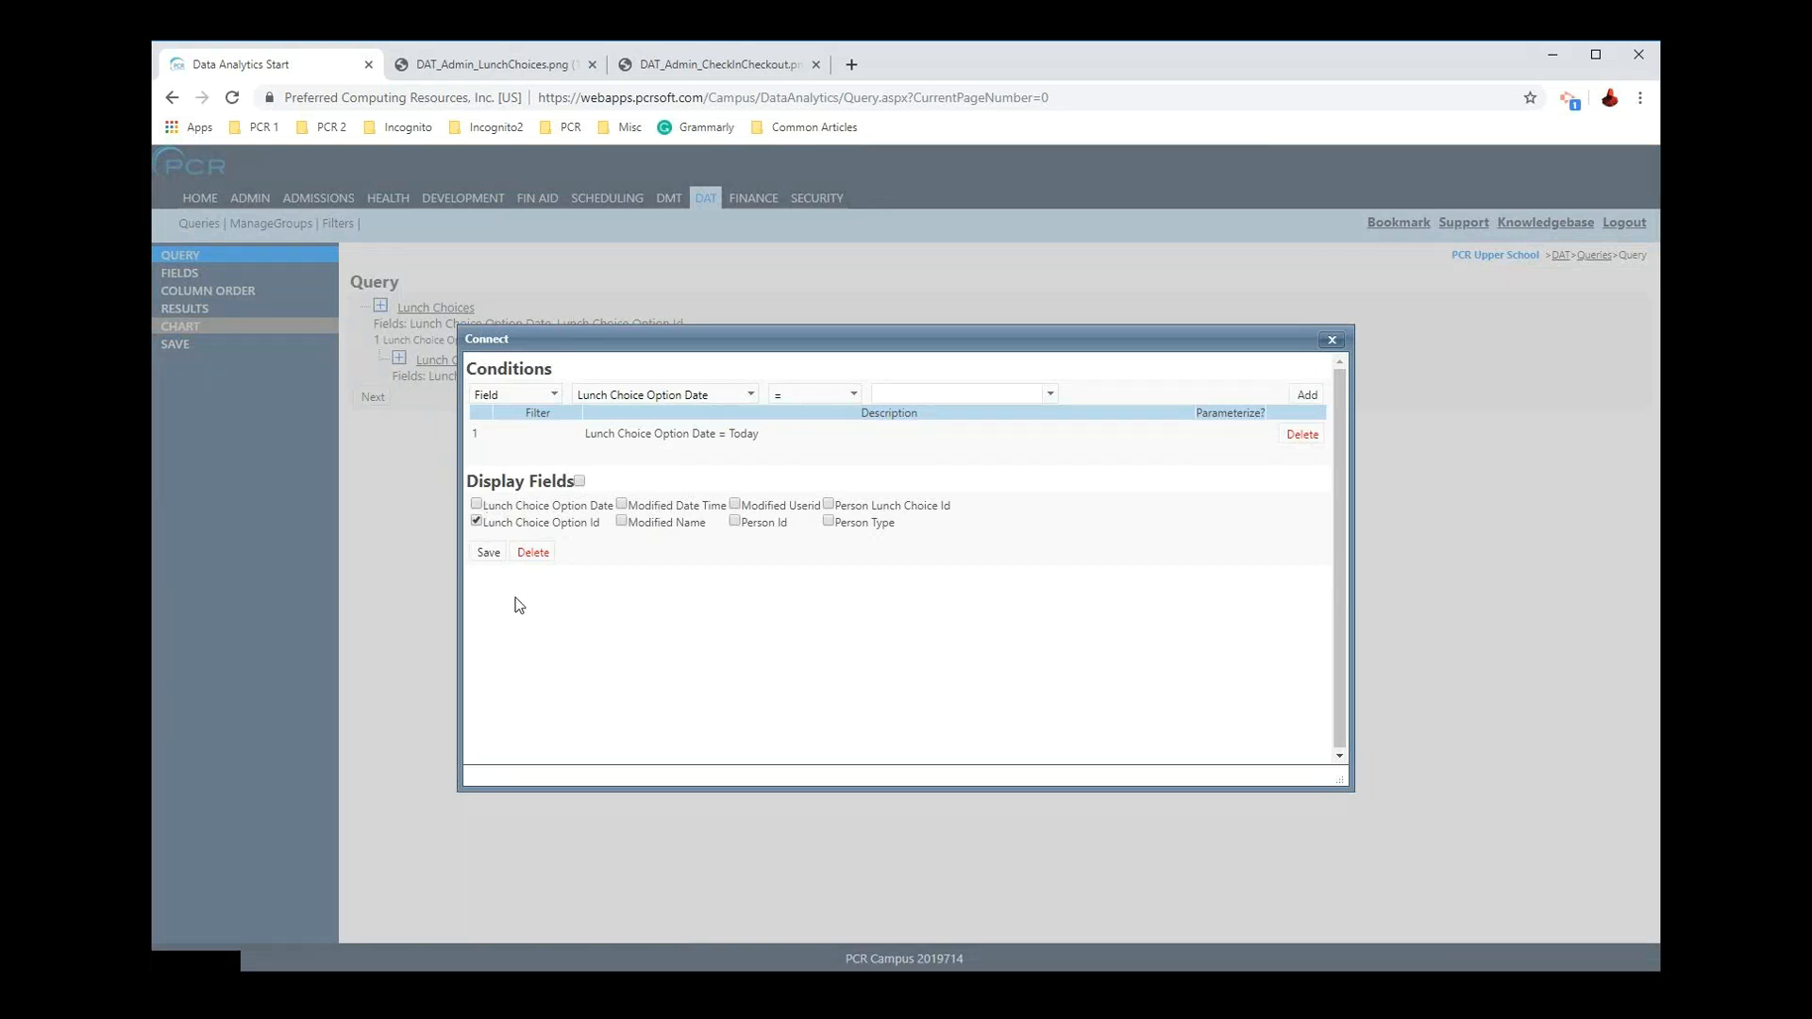
pyautogui.click(488, 552)
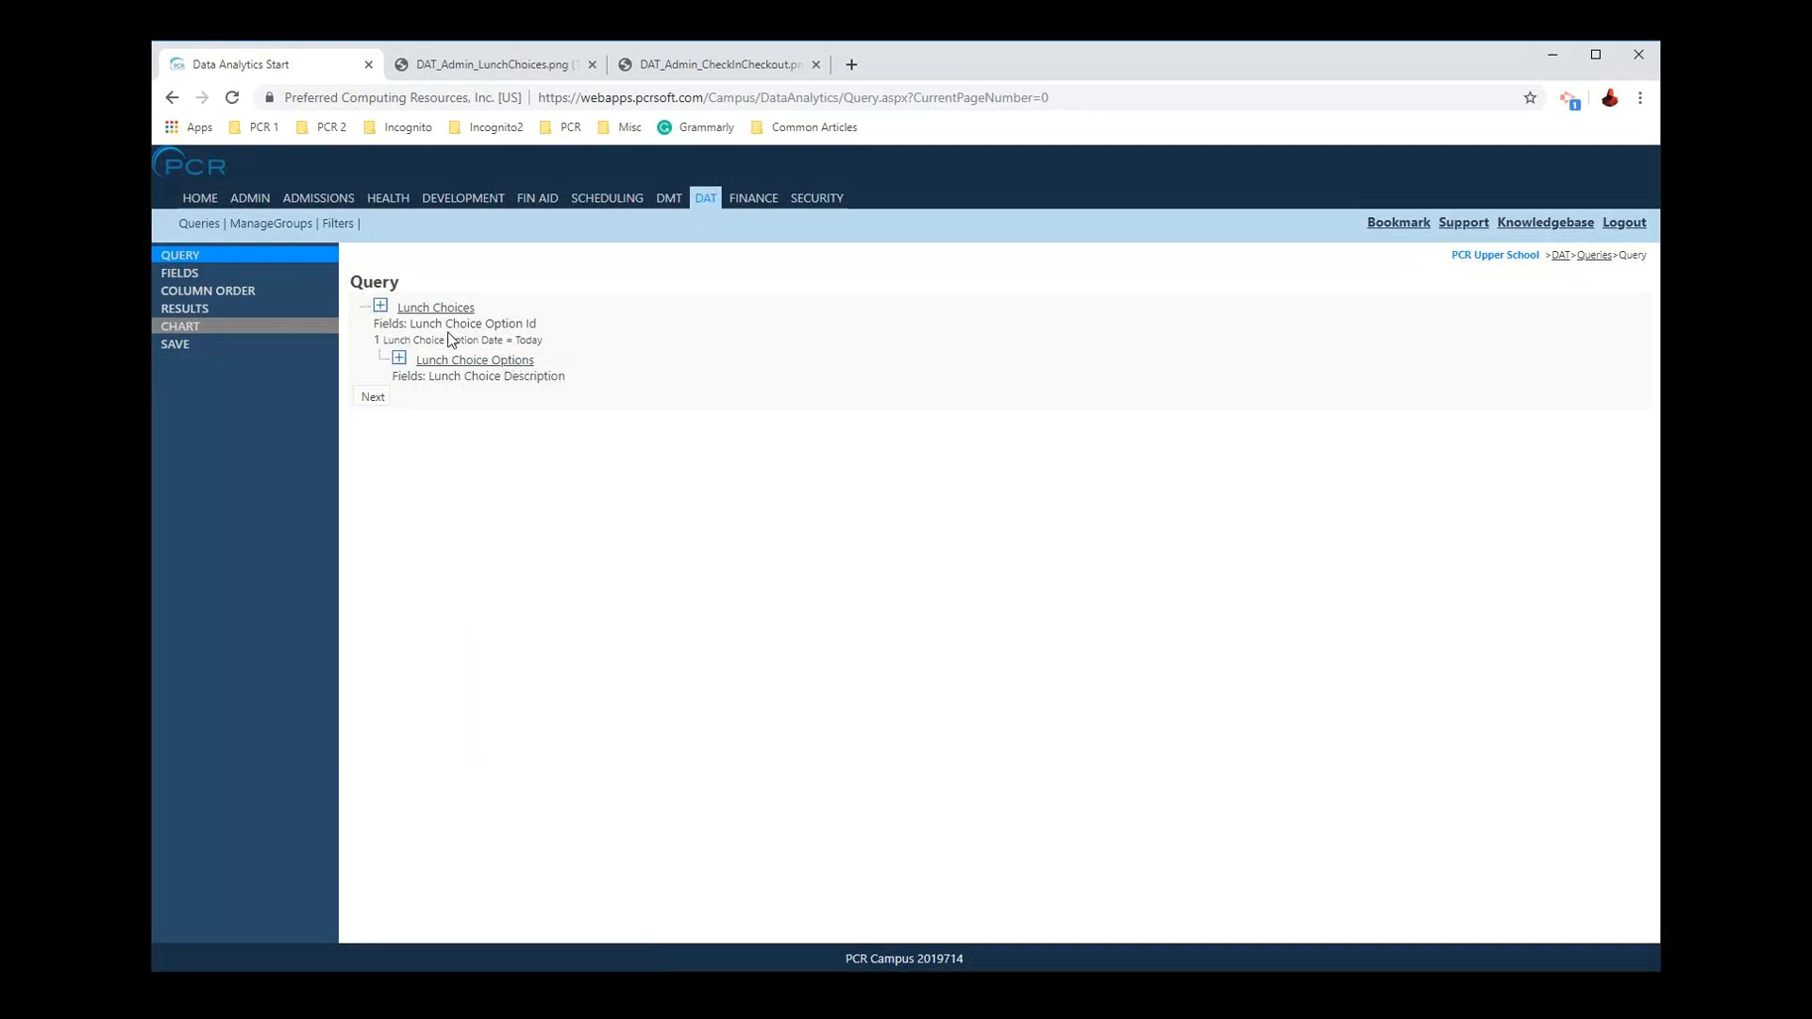
# Step: Set the aggregate of Lunch Choice Option Id to Count and save the field settings
pyautogui.click(372, 396)
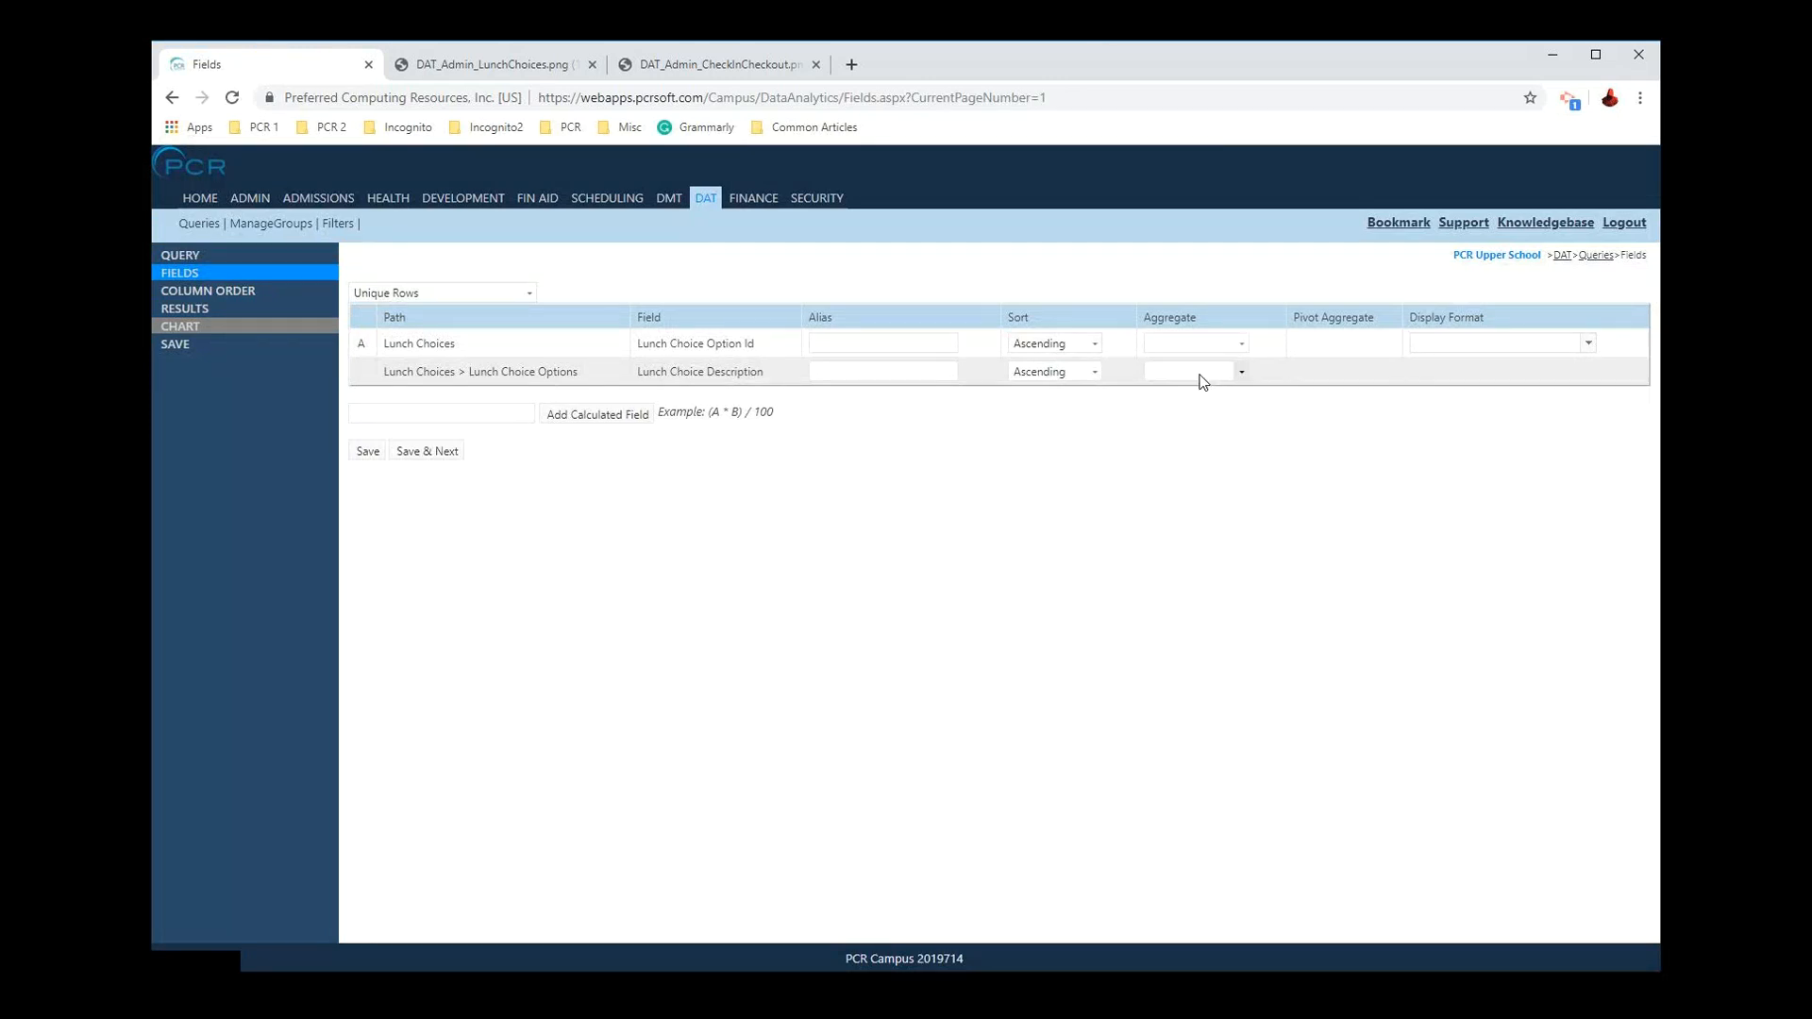
pyautogui.click(1193, 342)
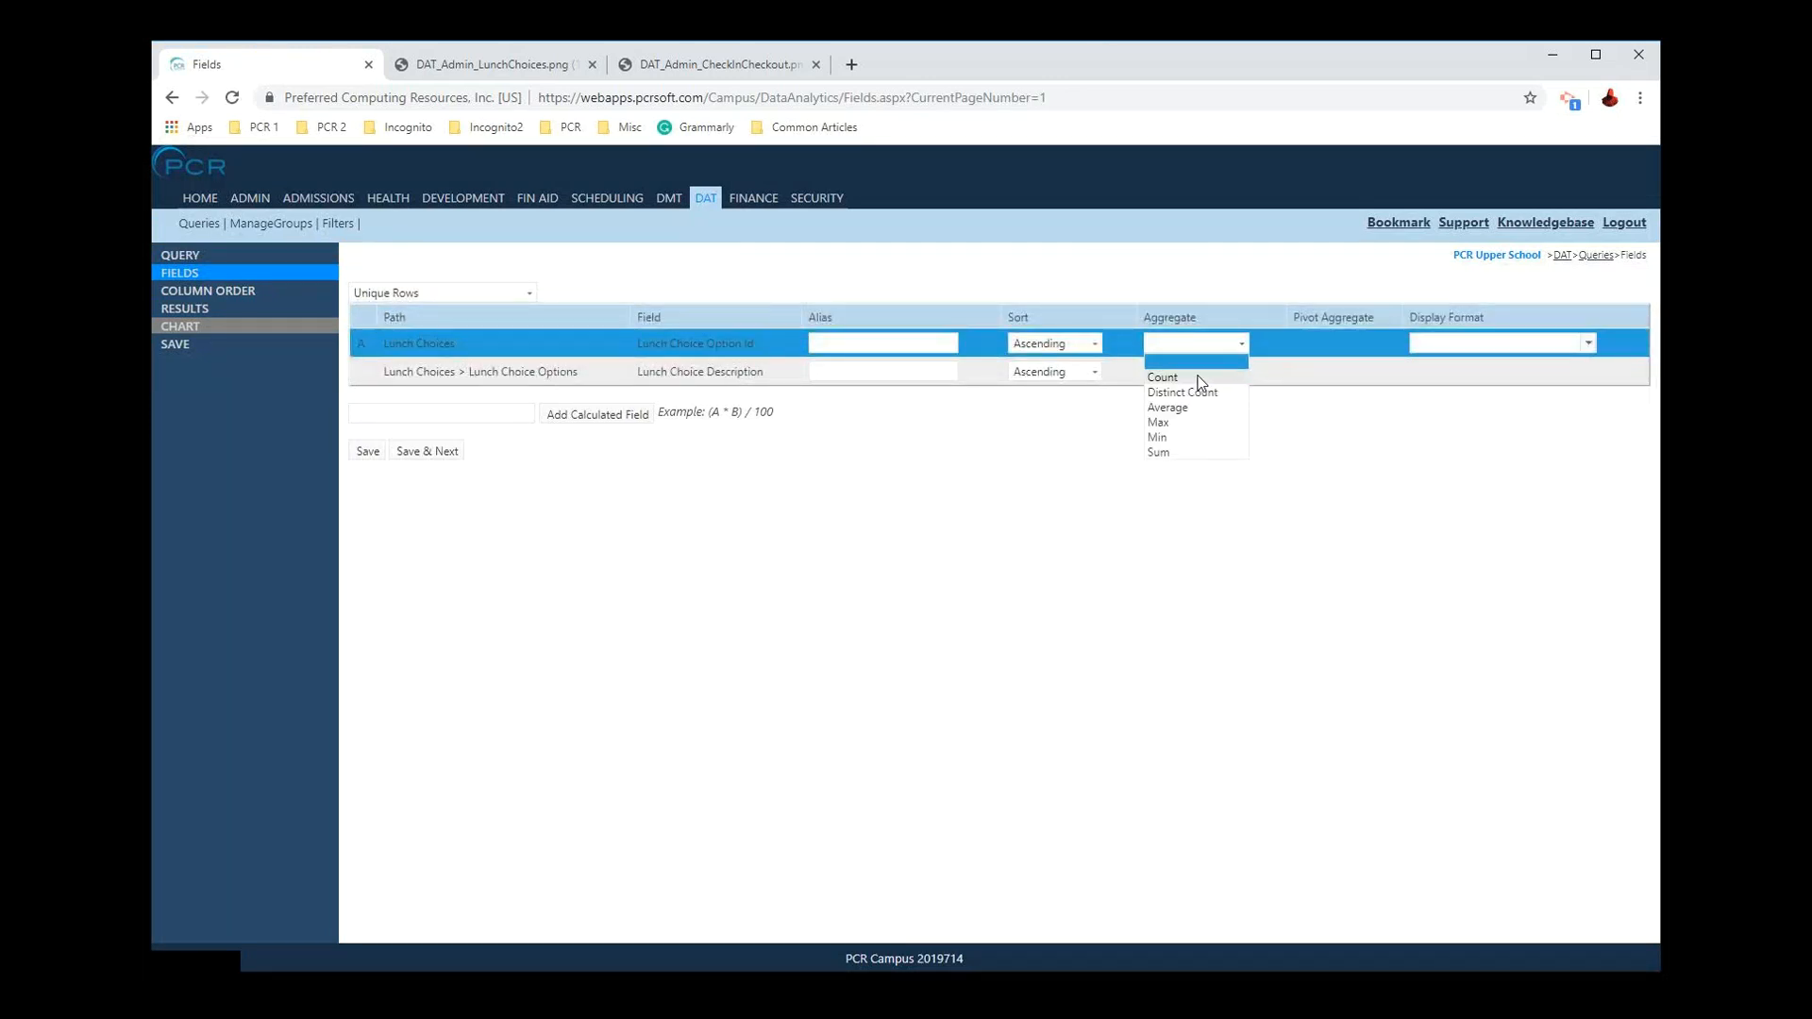
pyautogui.click(1199, 377)
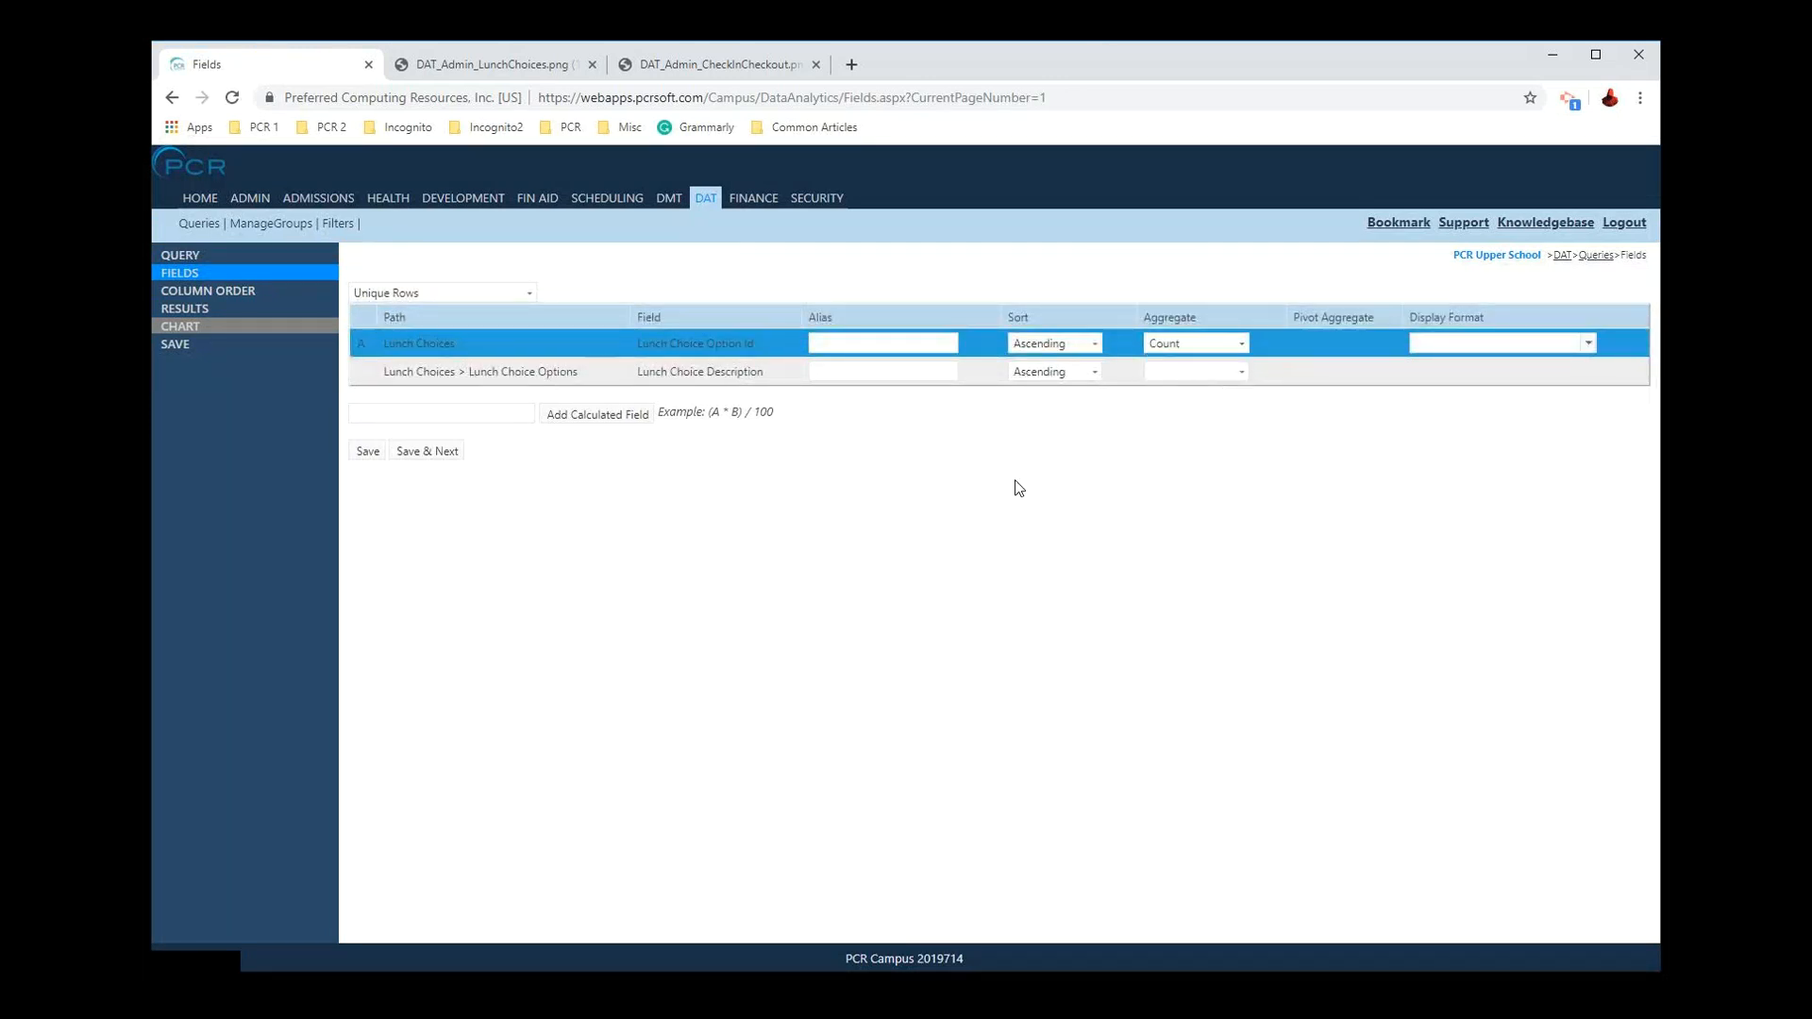
pyautogui.click(449, 452)
# Step: Place Lunch Choice Description before Lunch Choice Option Id in the column order and review the results for each lunch choice
pyautogui.moveTo(517, 326); pyautogui.dragTo(519, 302)
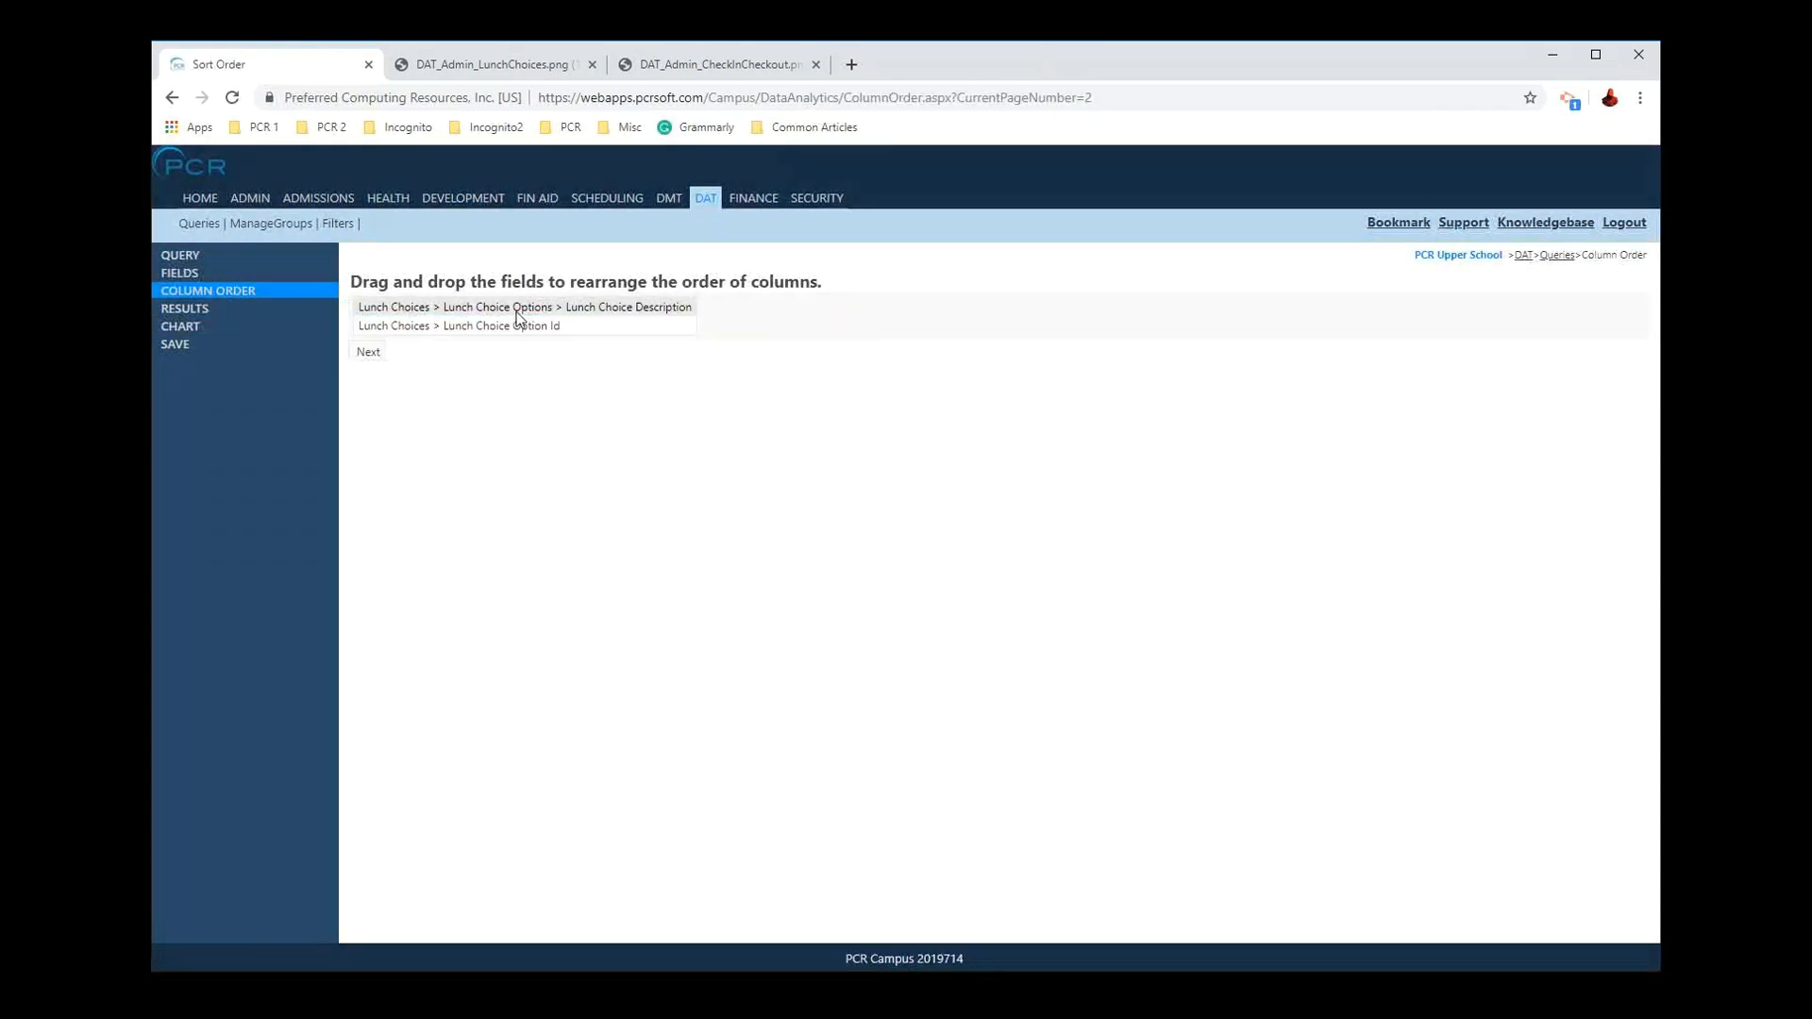
pyautogui.click(353, 358)
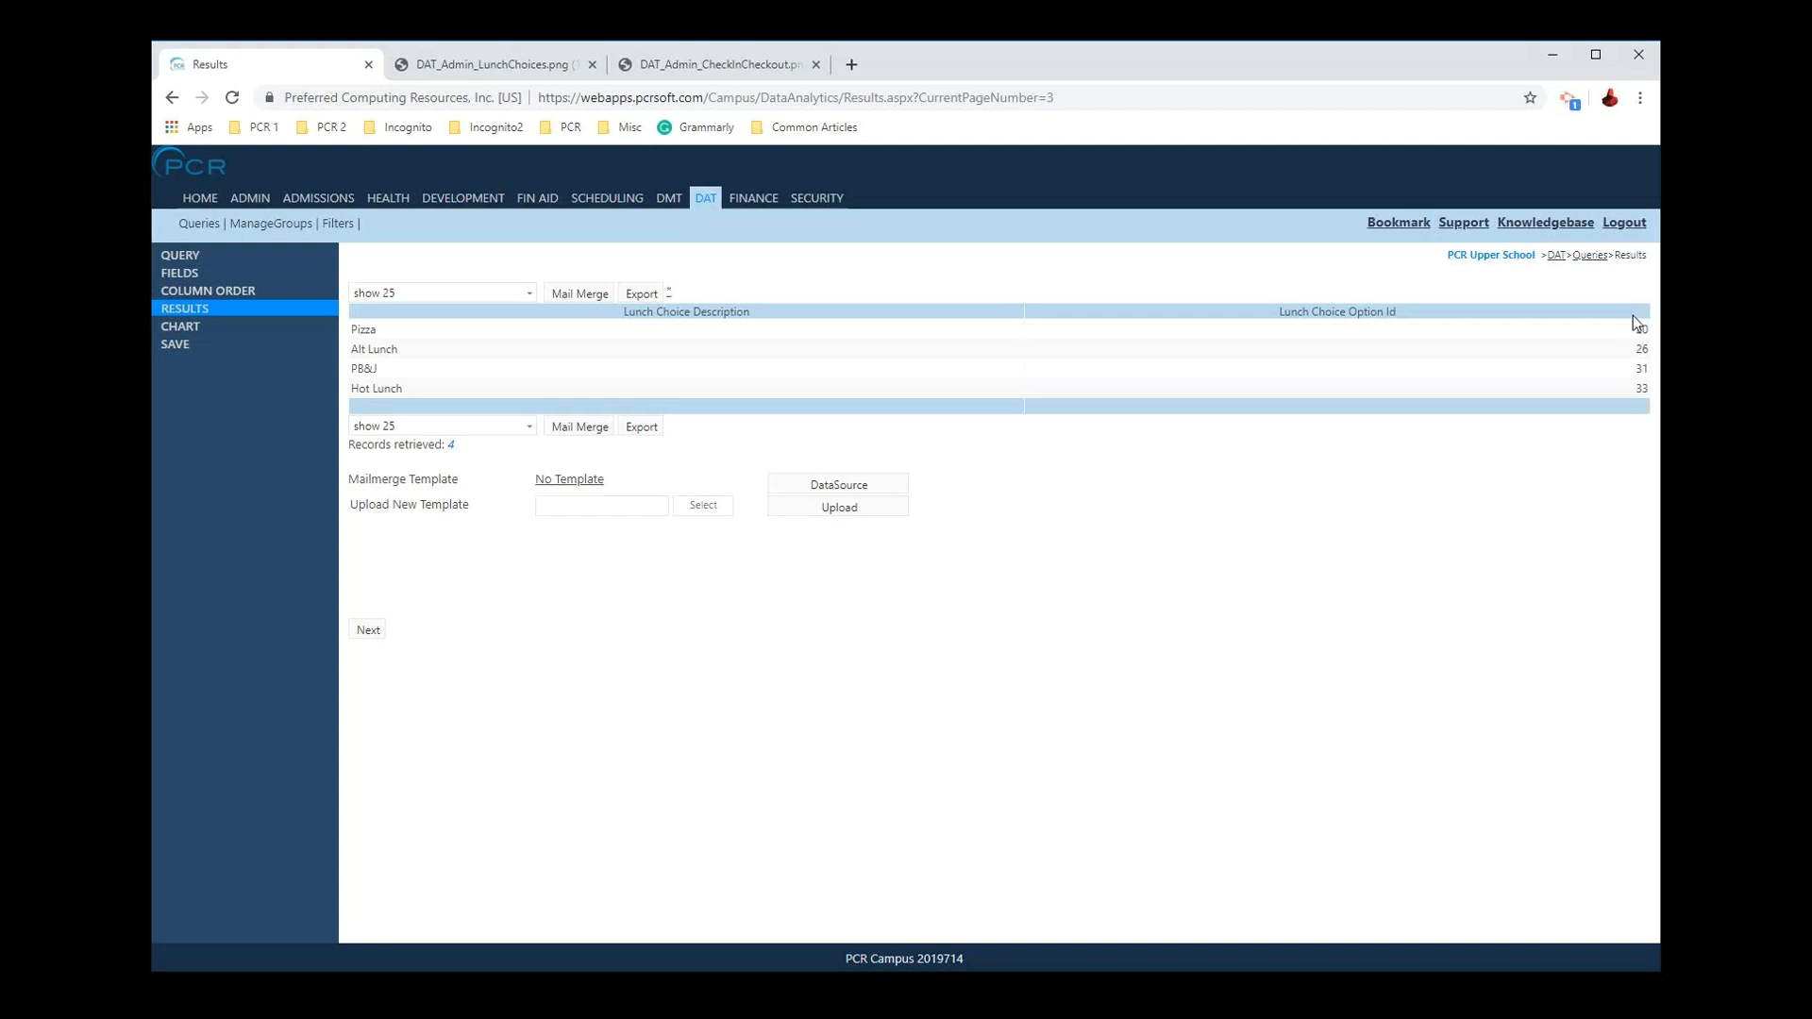
pyautogui.moveTo(429, 445); pyautogui.dragTo(464, 464)
pyautogui.click(1553, 396)
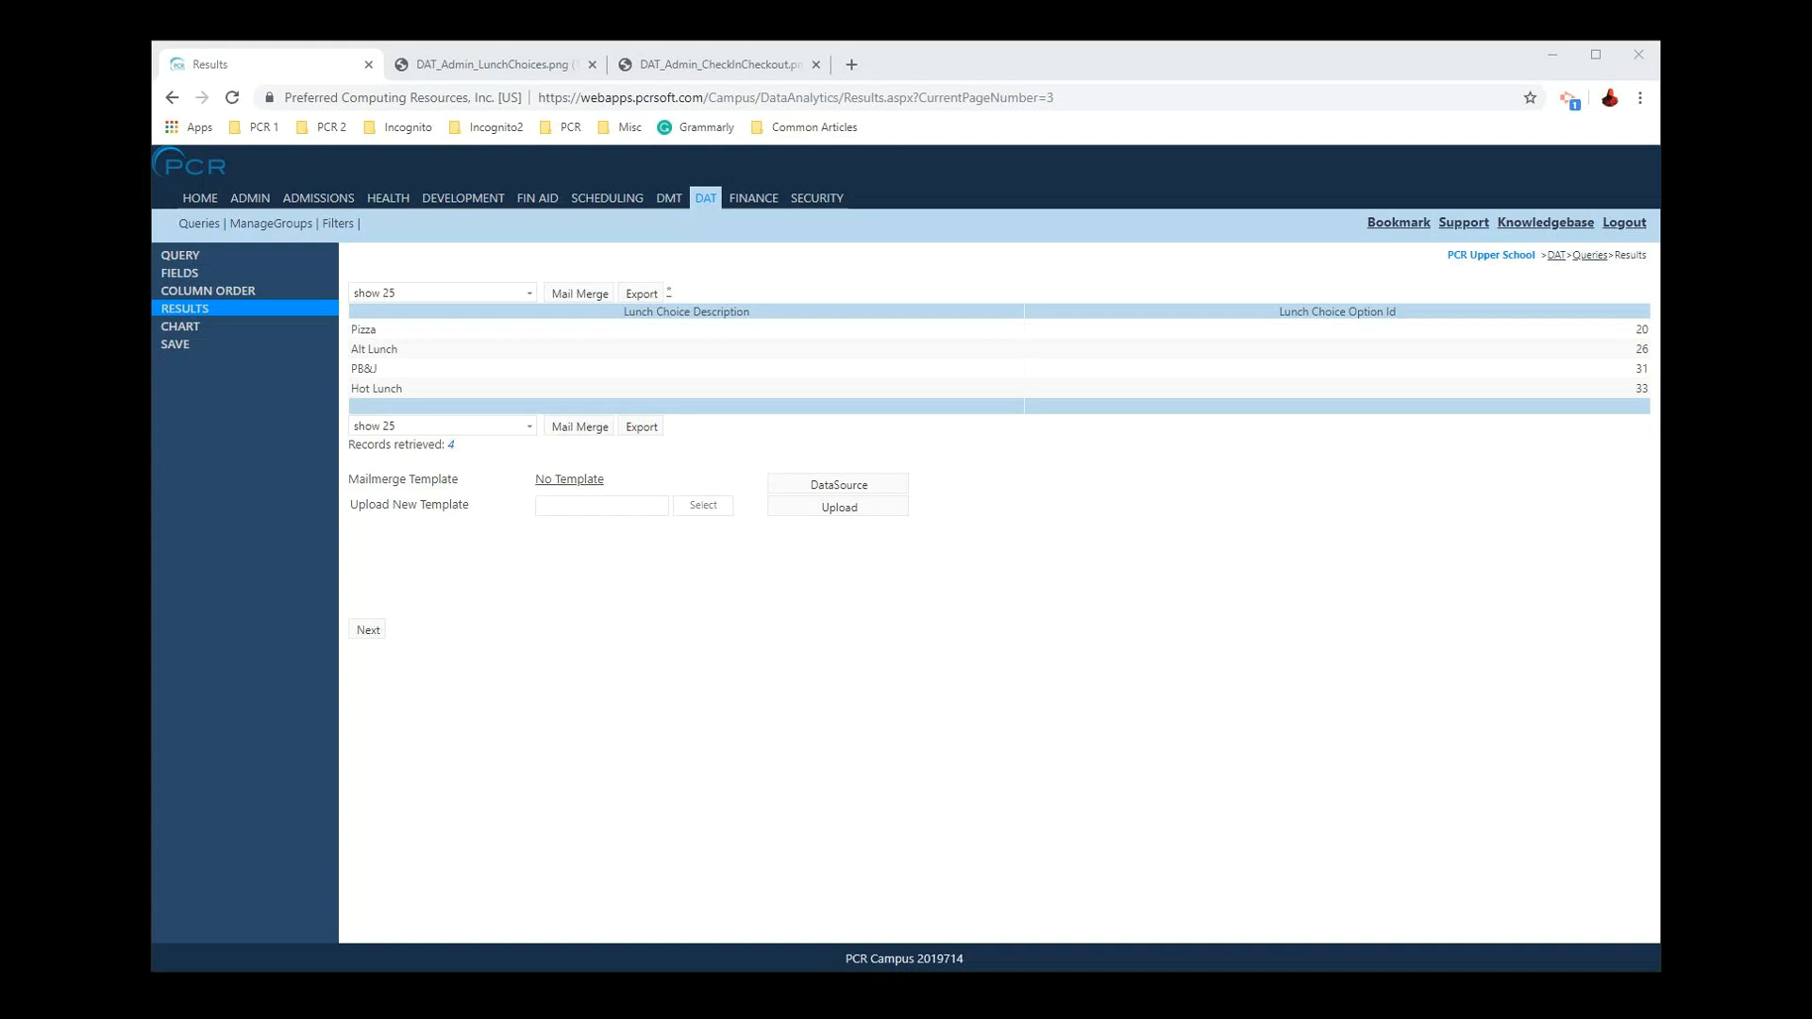
# Step: Close the DAT_Admin_LunchChoices.png diagram, examine the DAT_Admin_CheckInCheckout.png table connections, and return to the query results
pyautogui.click(597, 74)
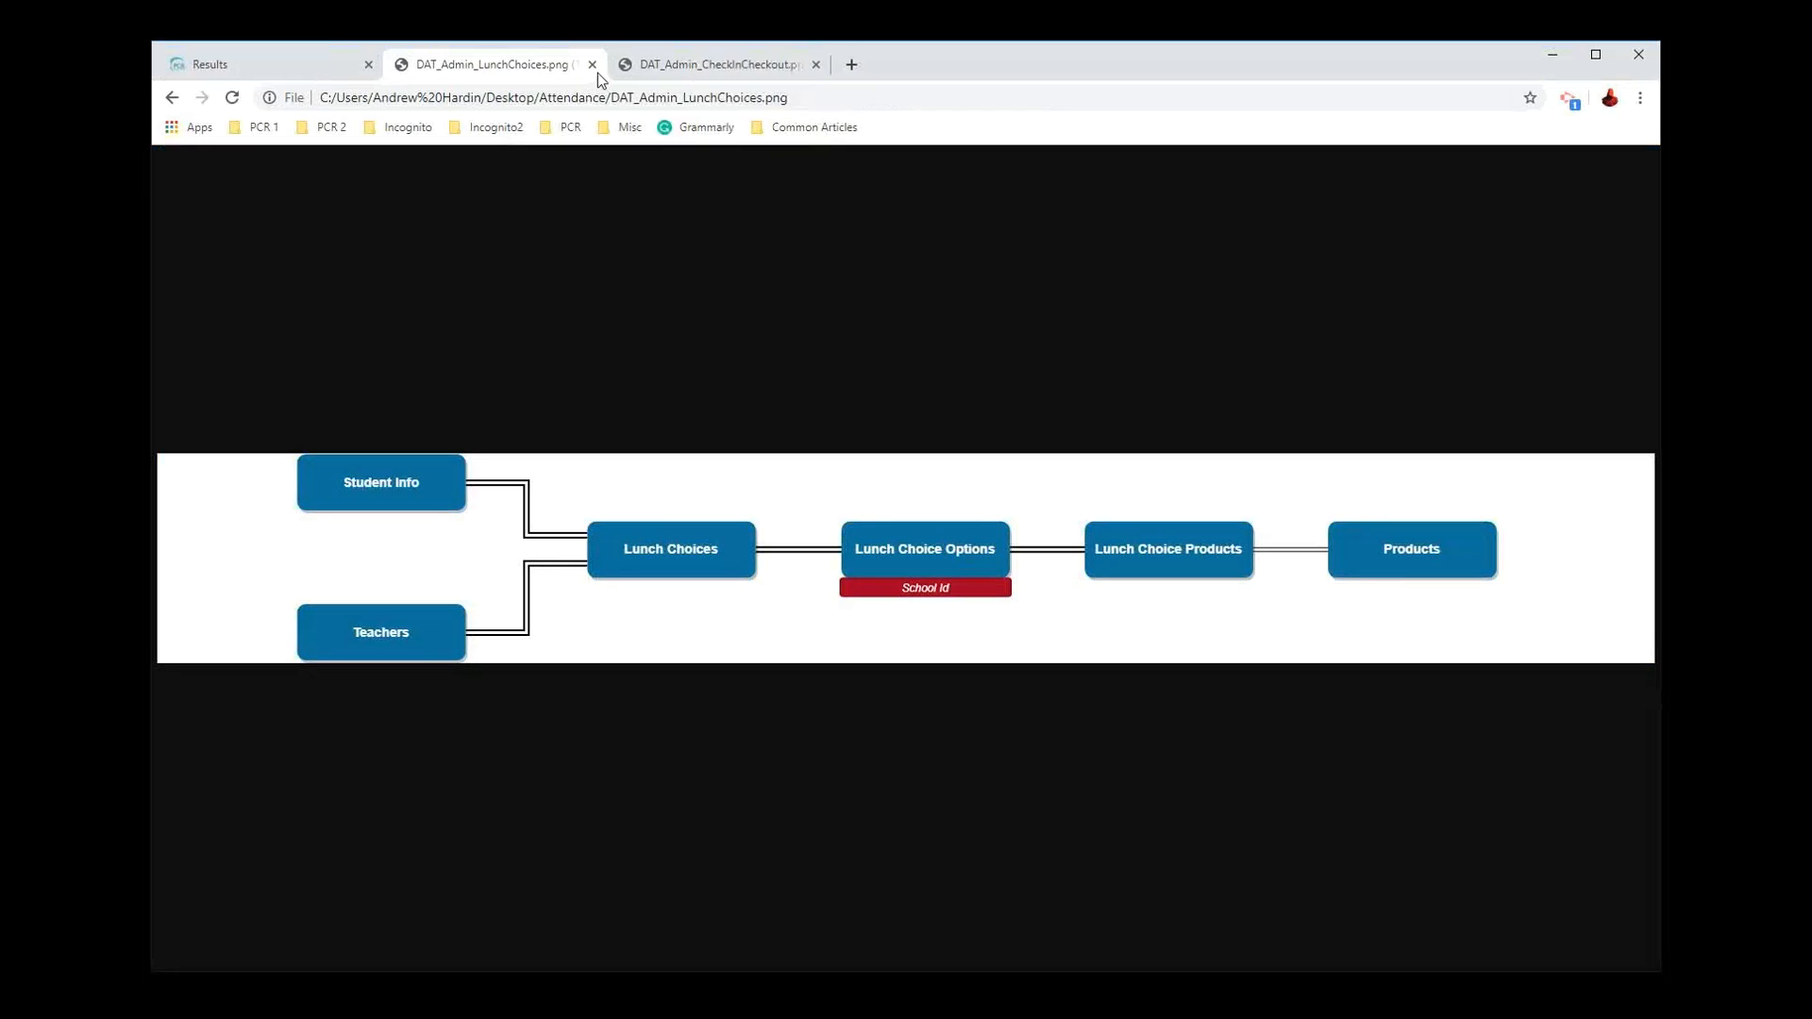
pyautogui.click(593, 72)
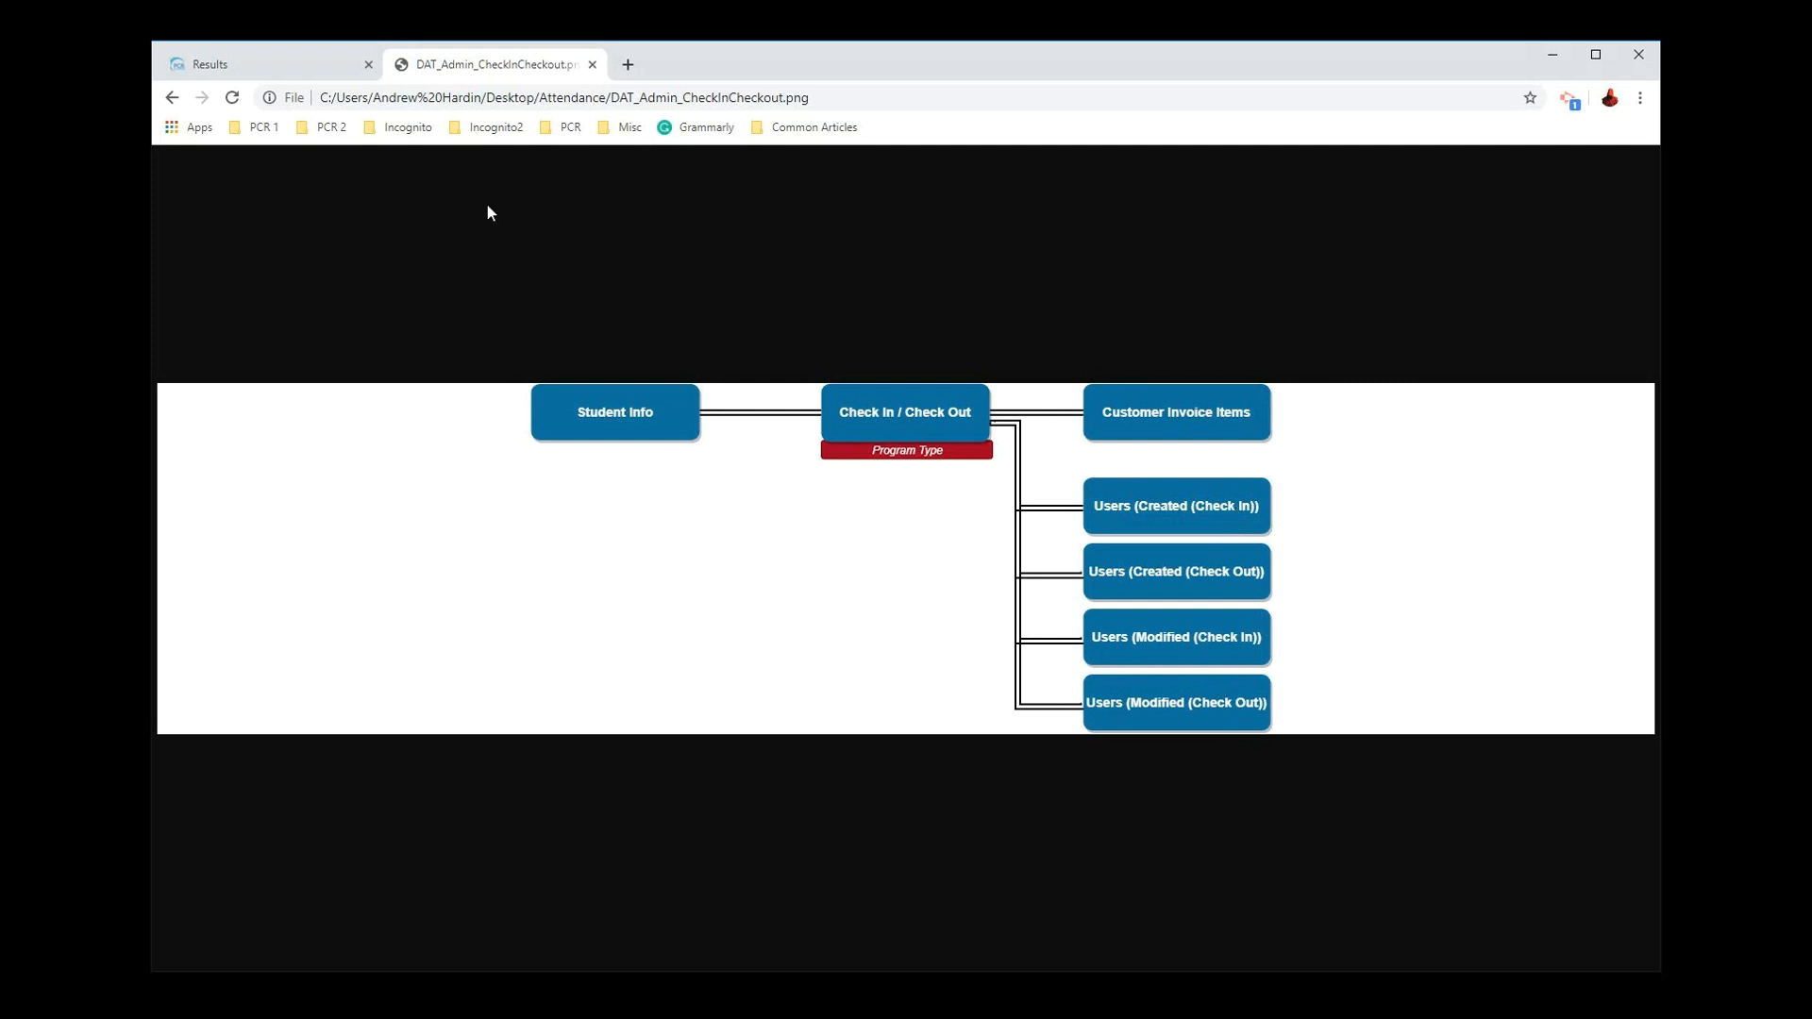
pyautogui.click(275, 66)
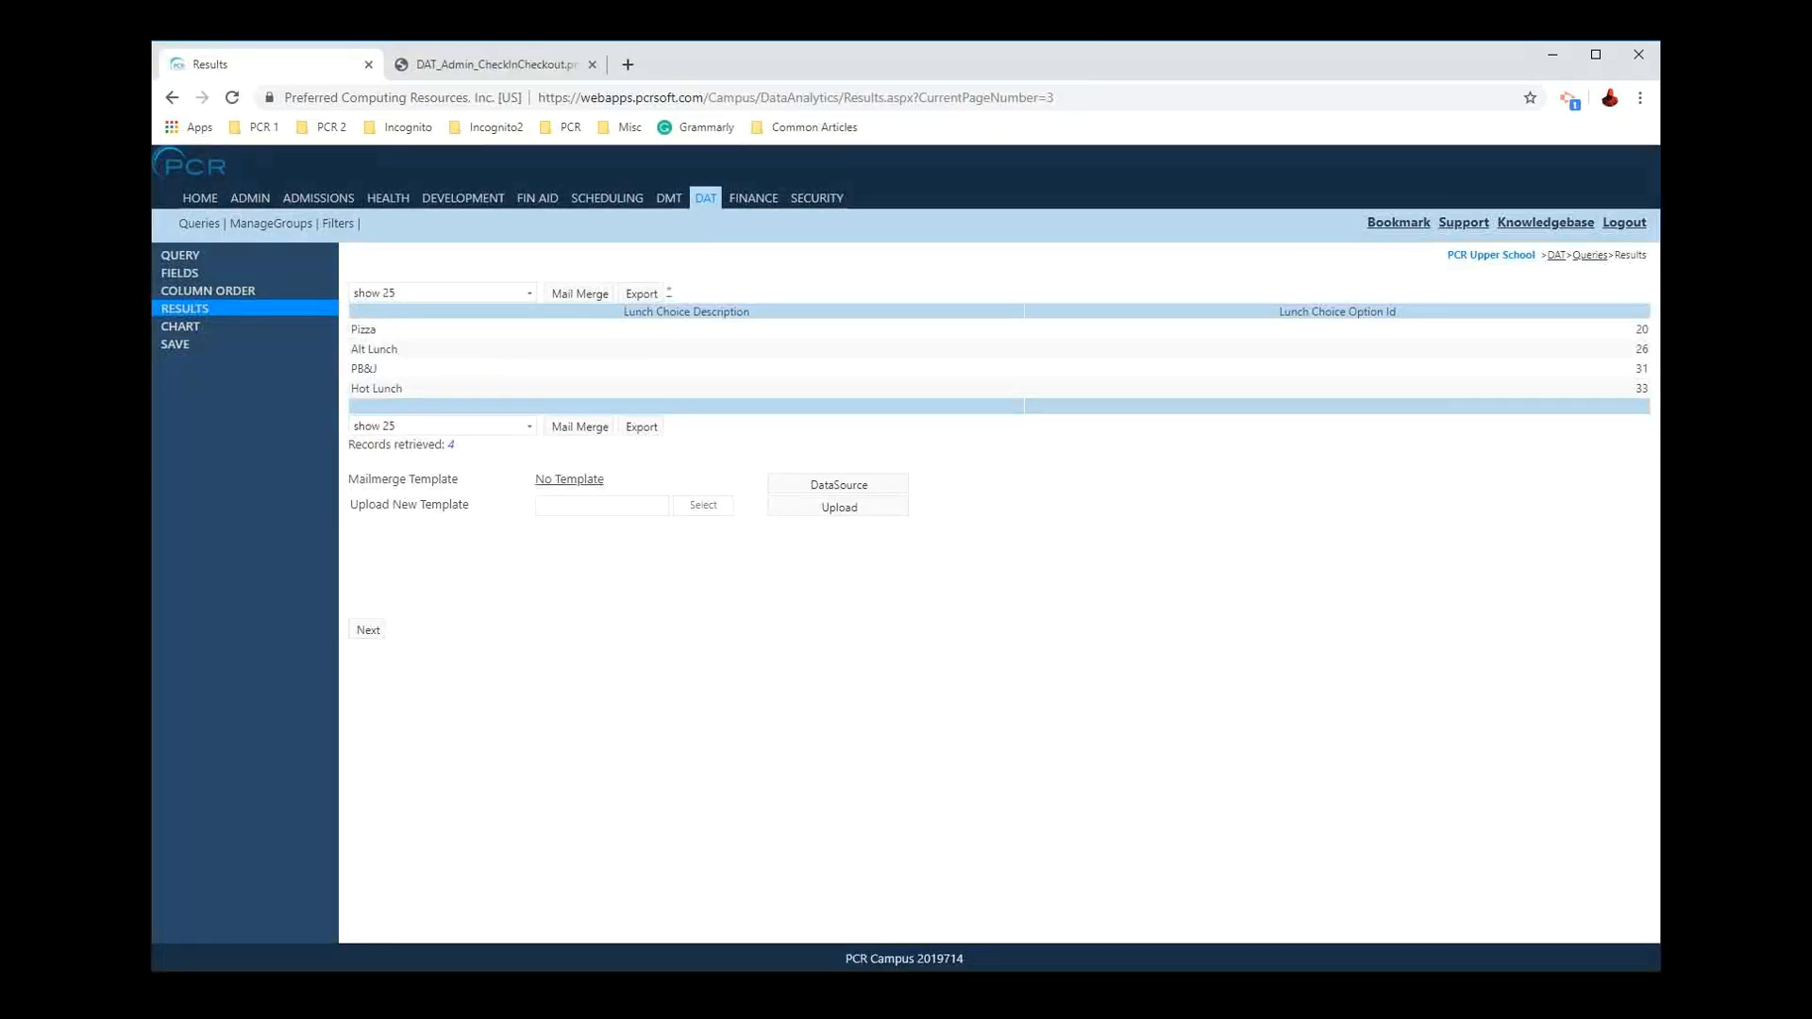
# Step: Start a new query on Student Info from the Students group, displaying Student First Name, Student Id and Student Last Name
pyautogui.click(199, 223)
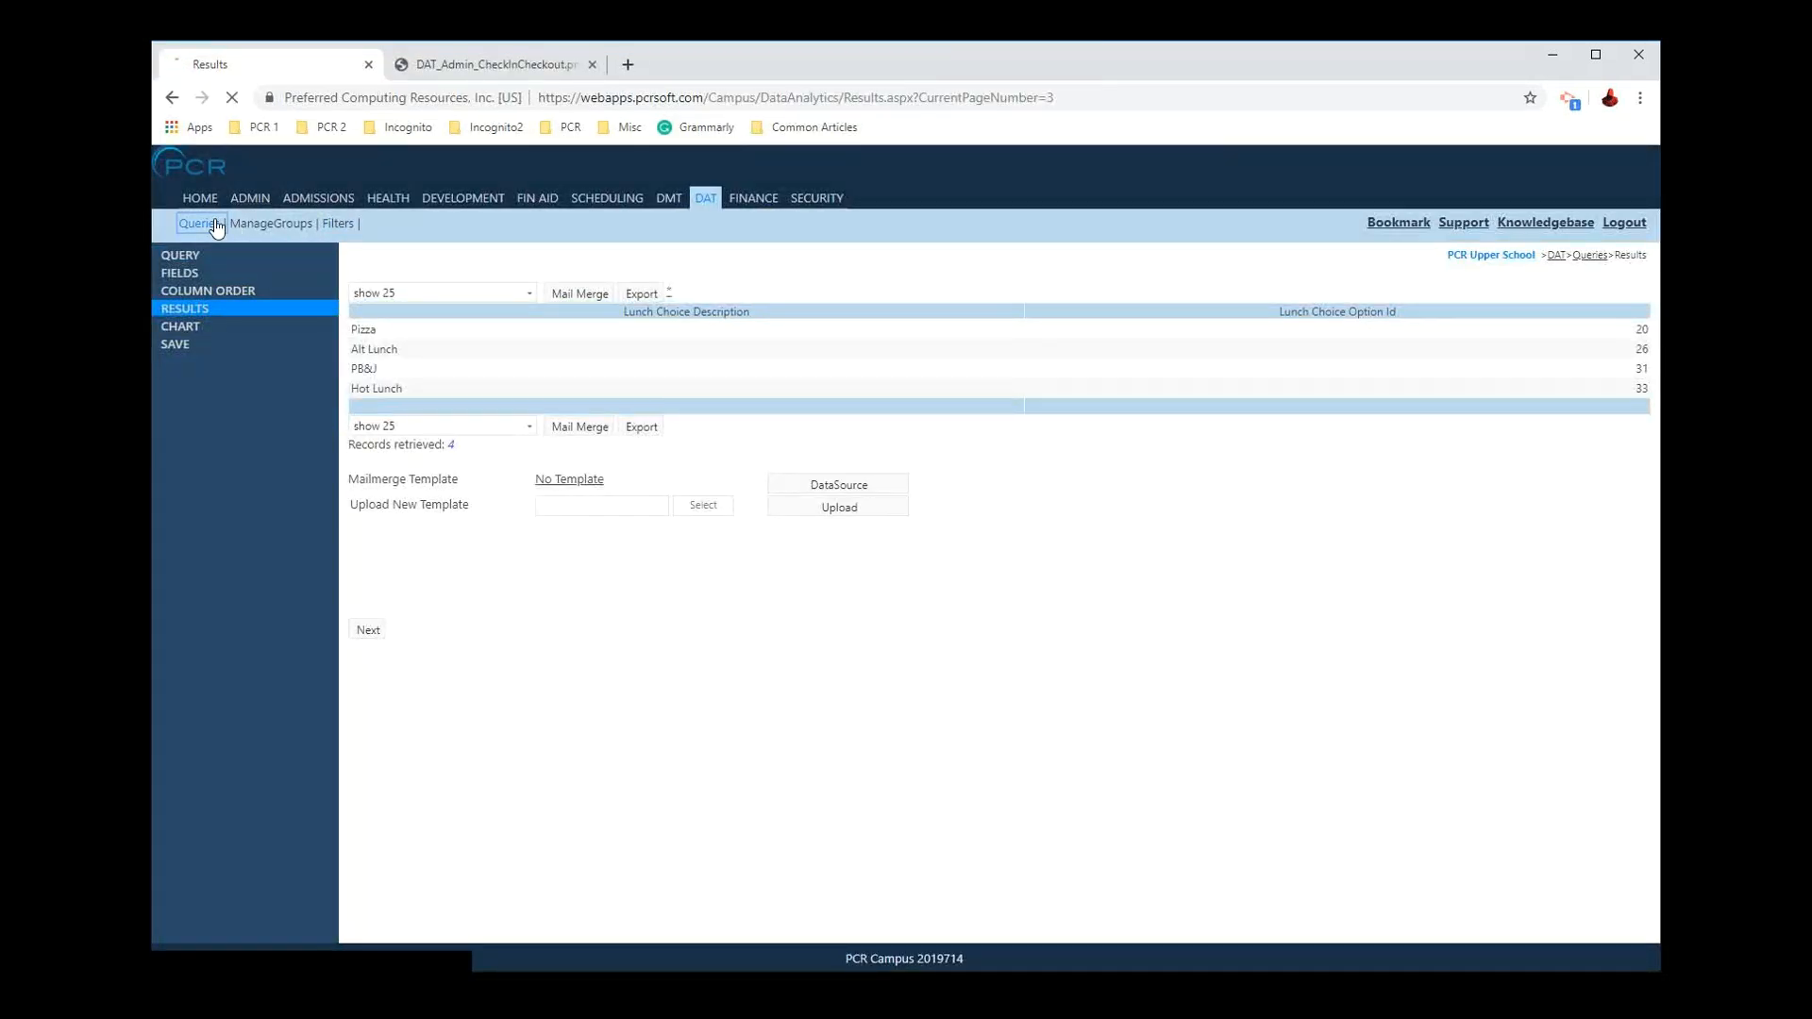
pyautogui.click(204, 281)
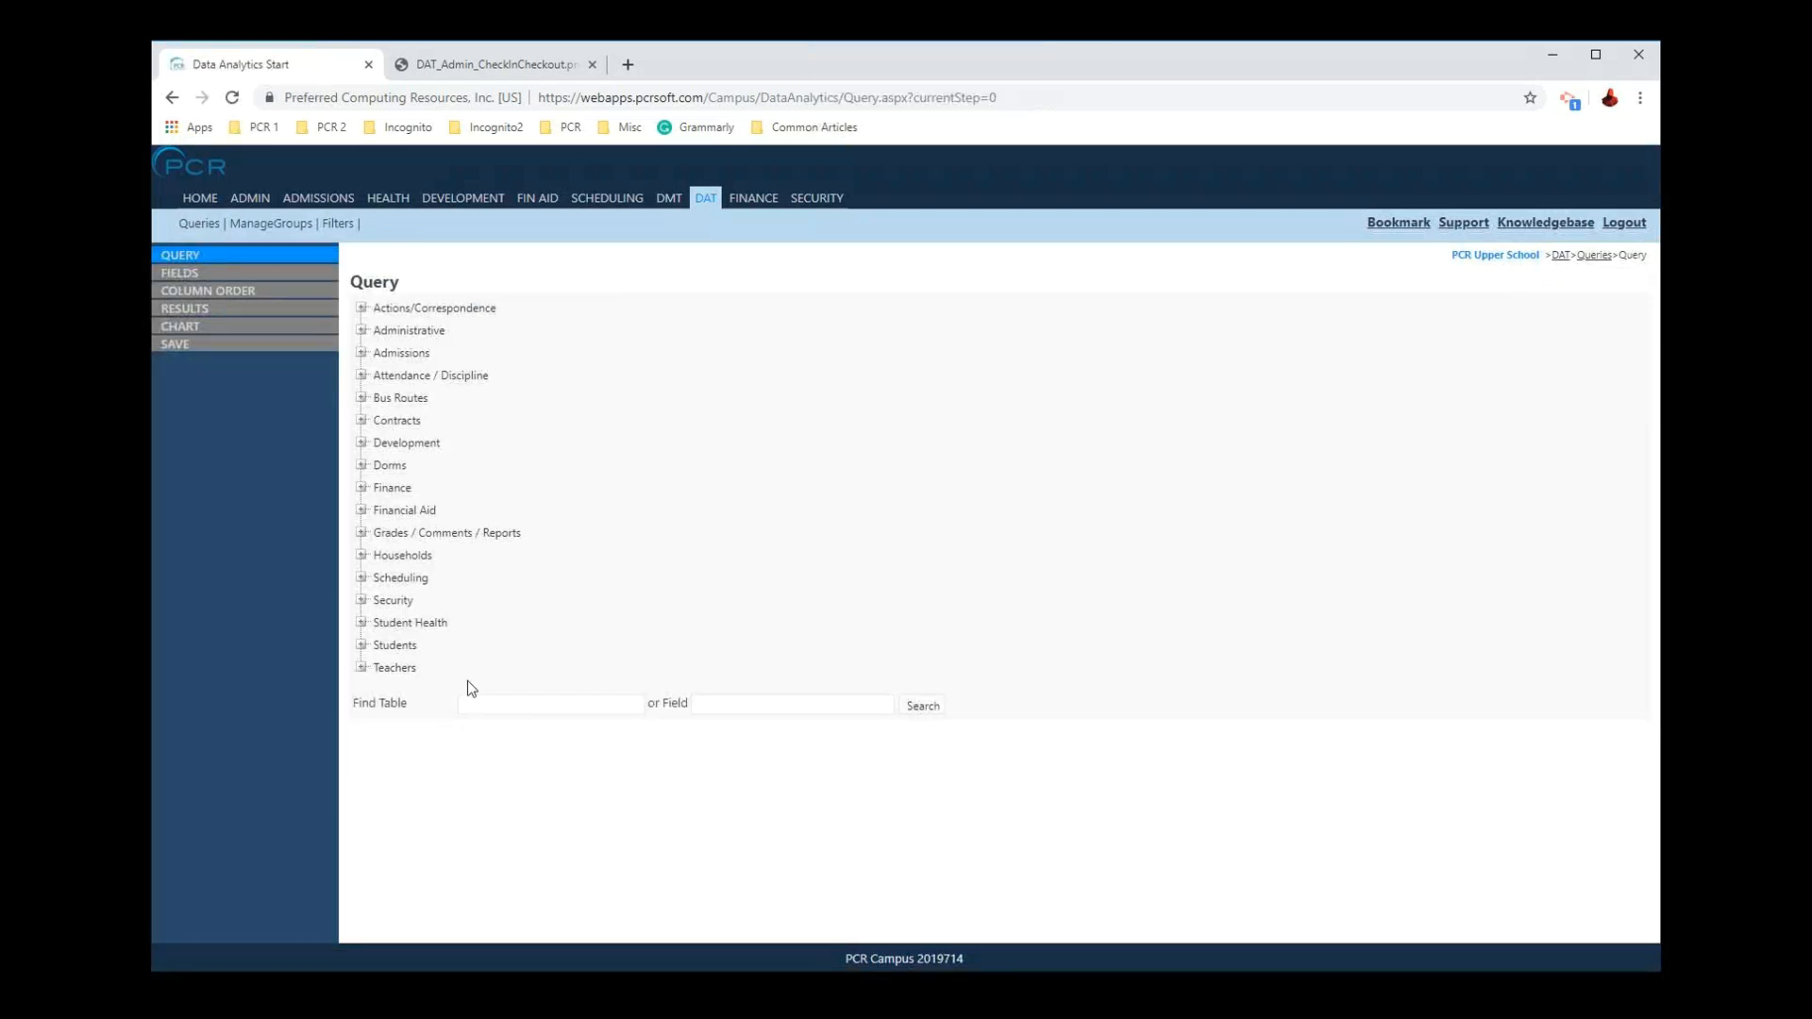
pyautogui.click(362, 645)
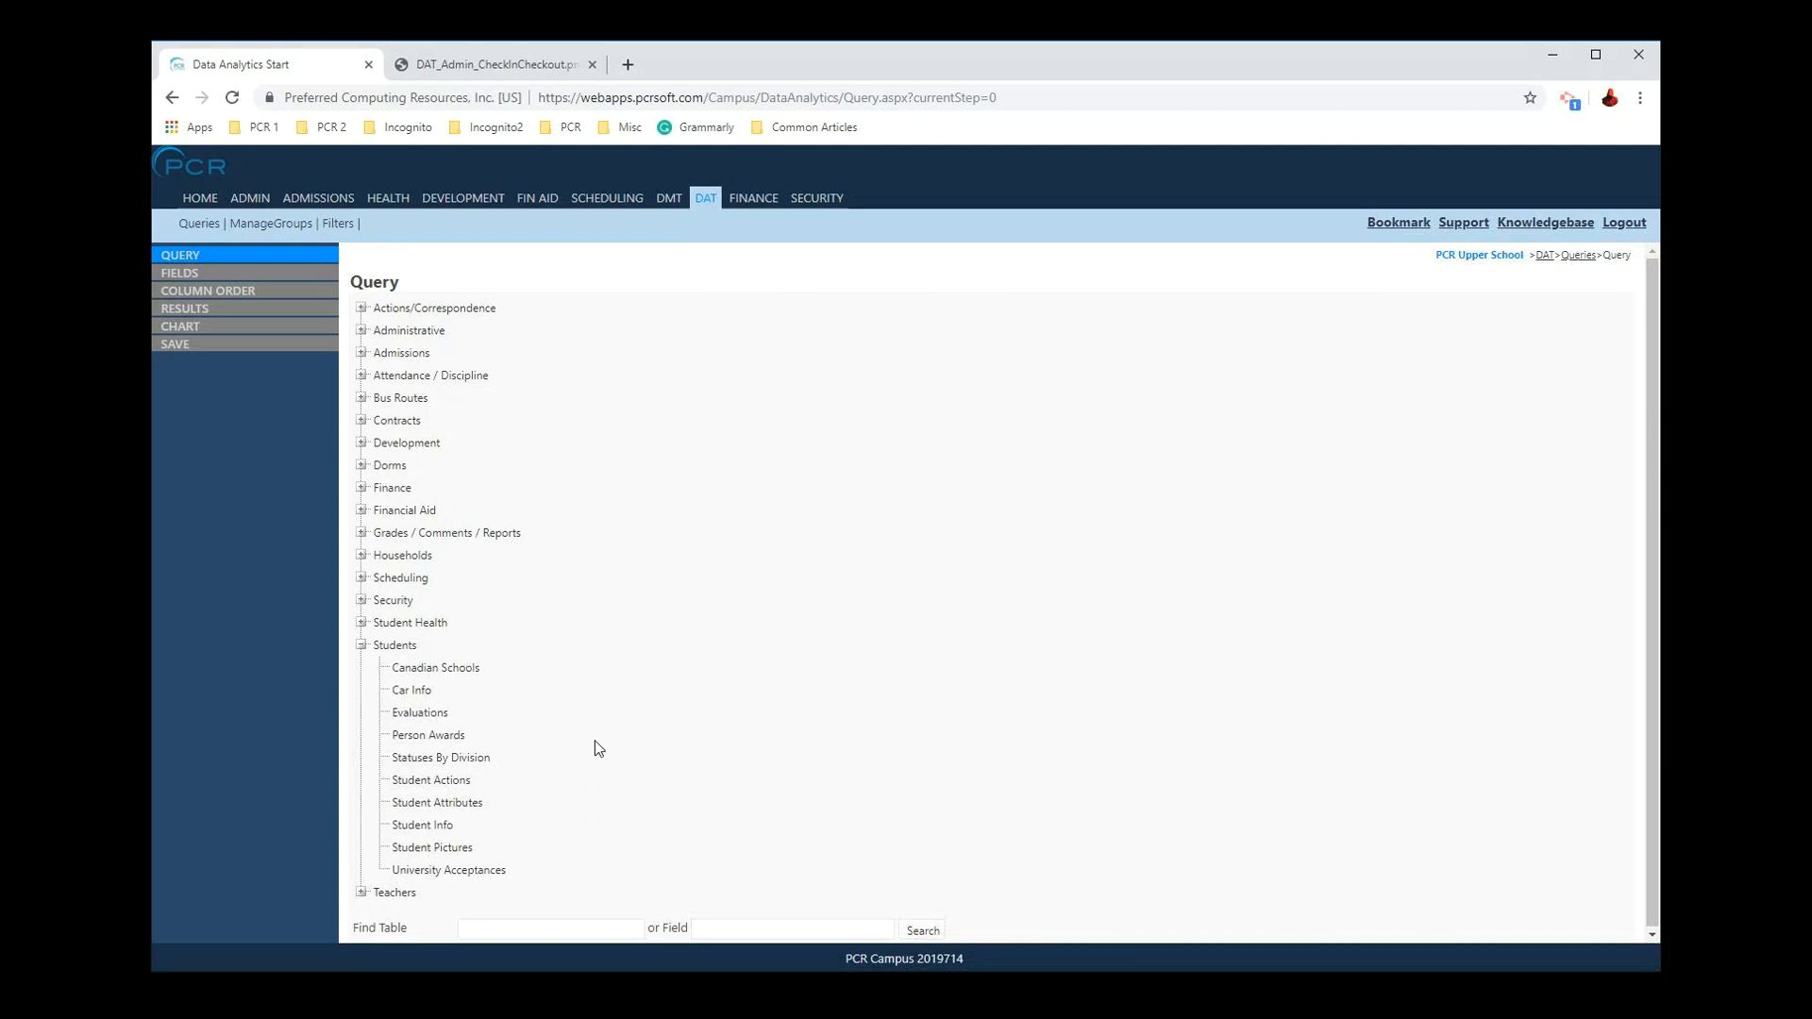
pyautogui.click(423, 826)
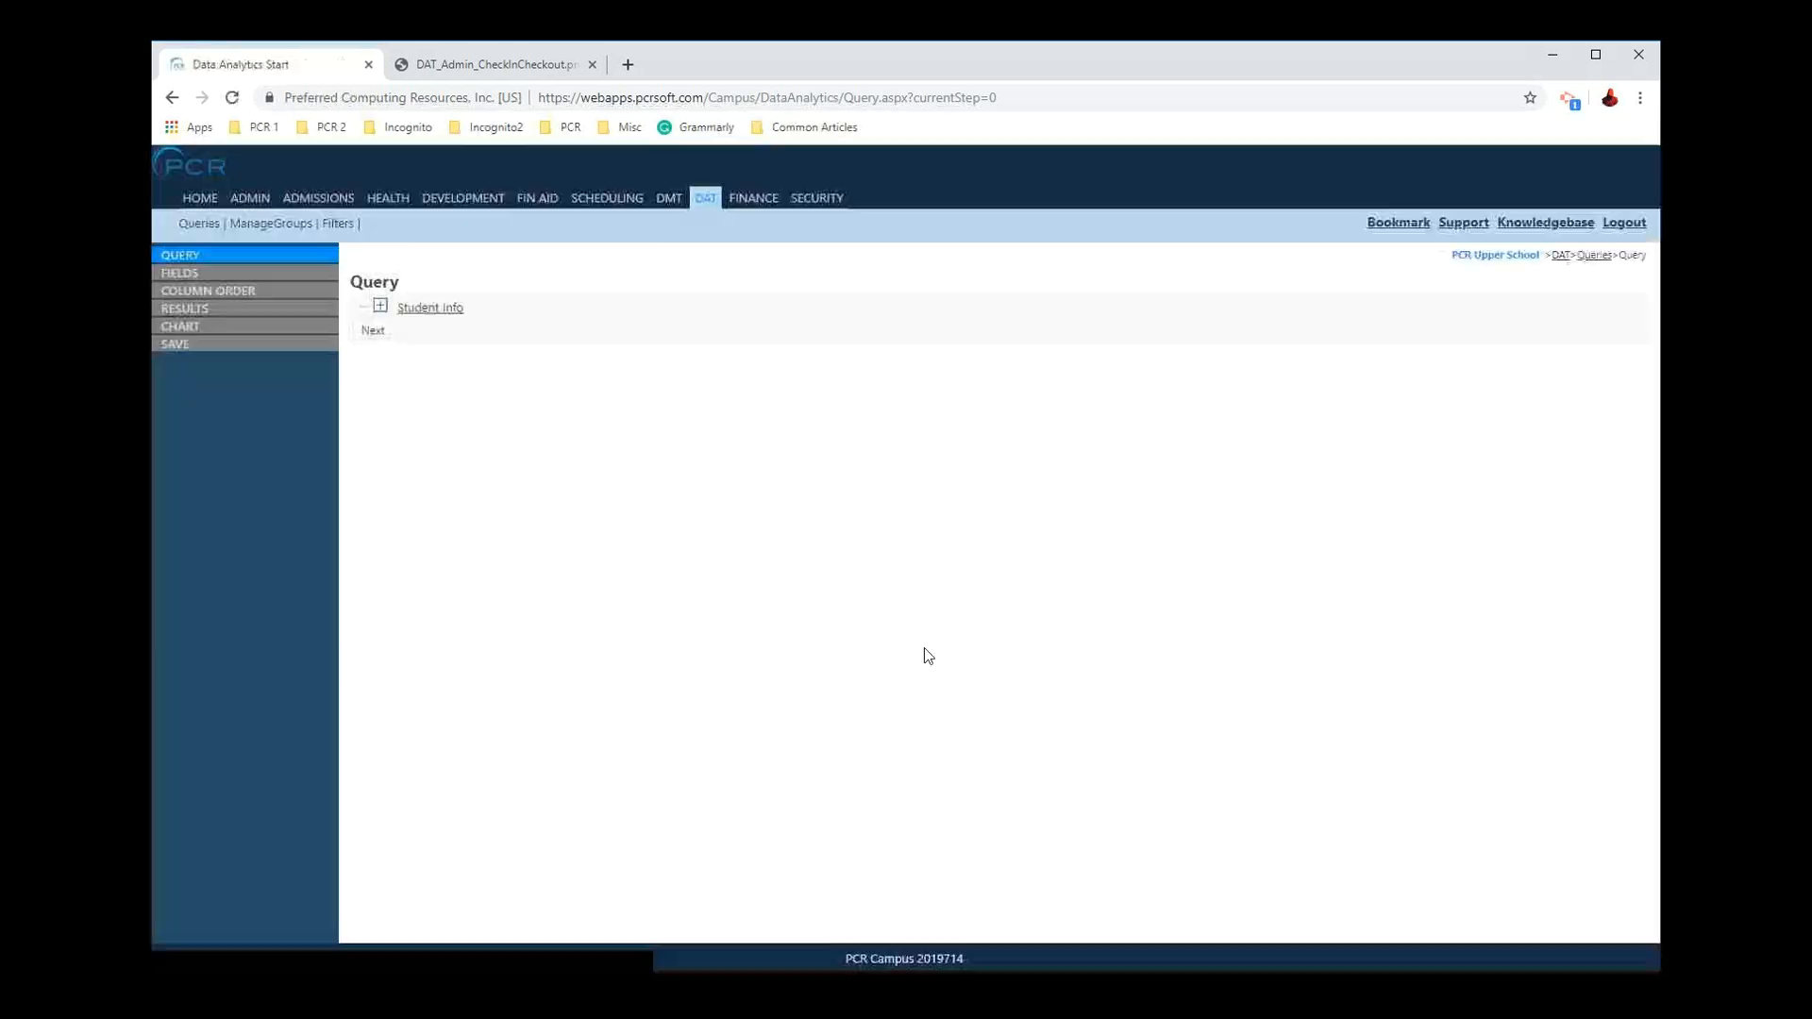
pyautogui.click(982, 501)
pyautogui.scroll(-1, 534, 720)
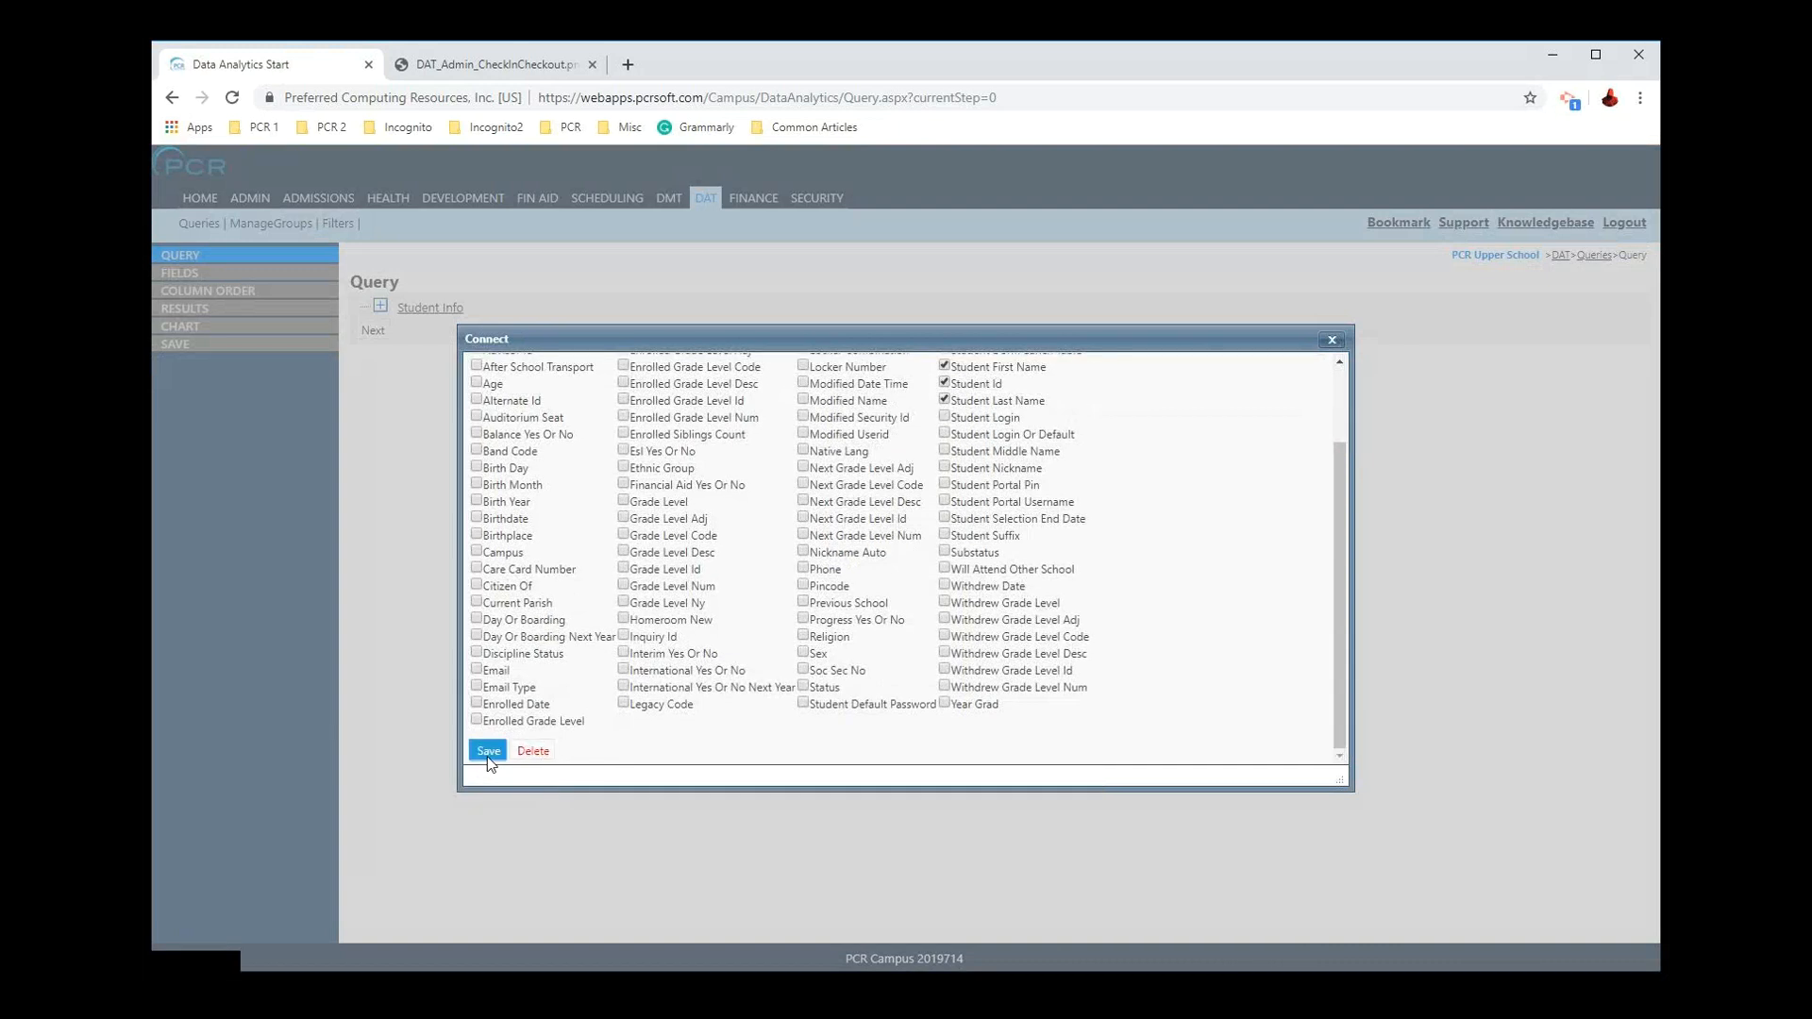
pyautogui.click(488, 751)
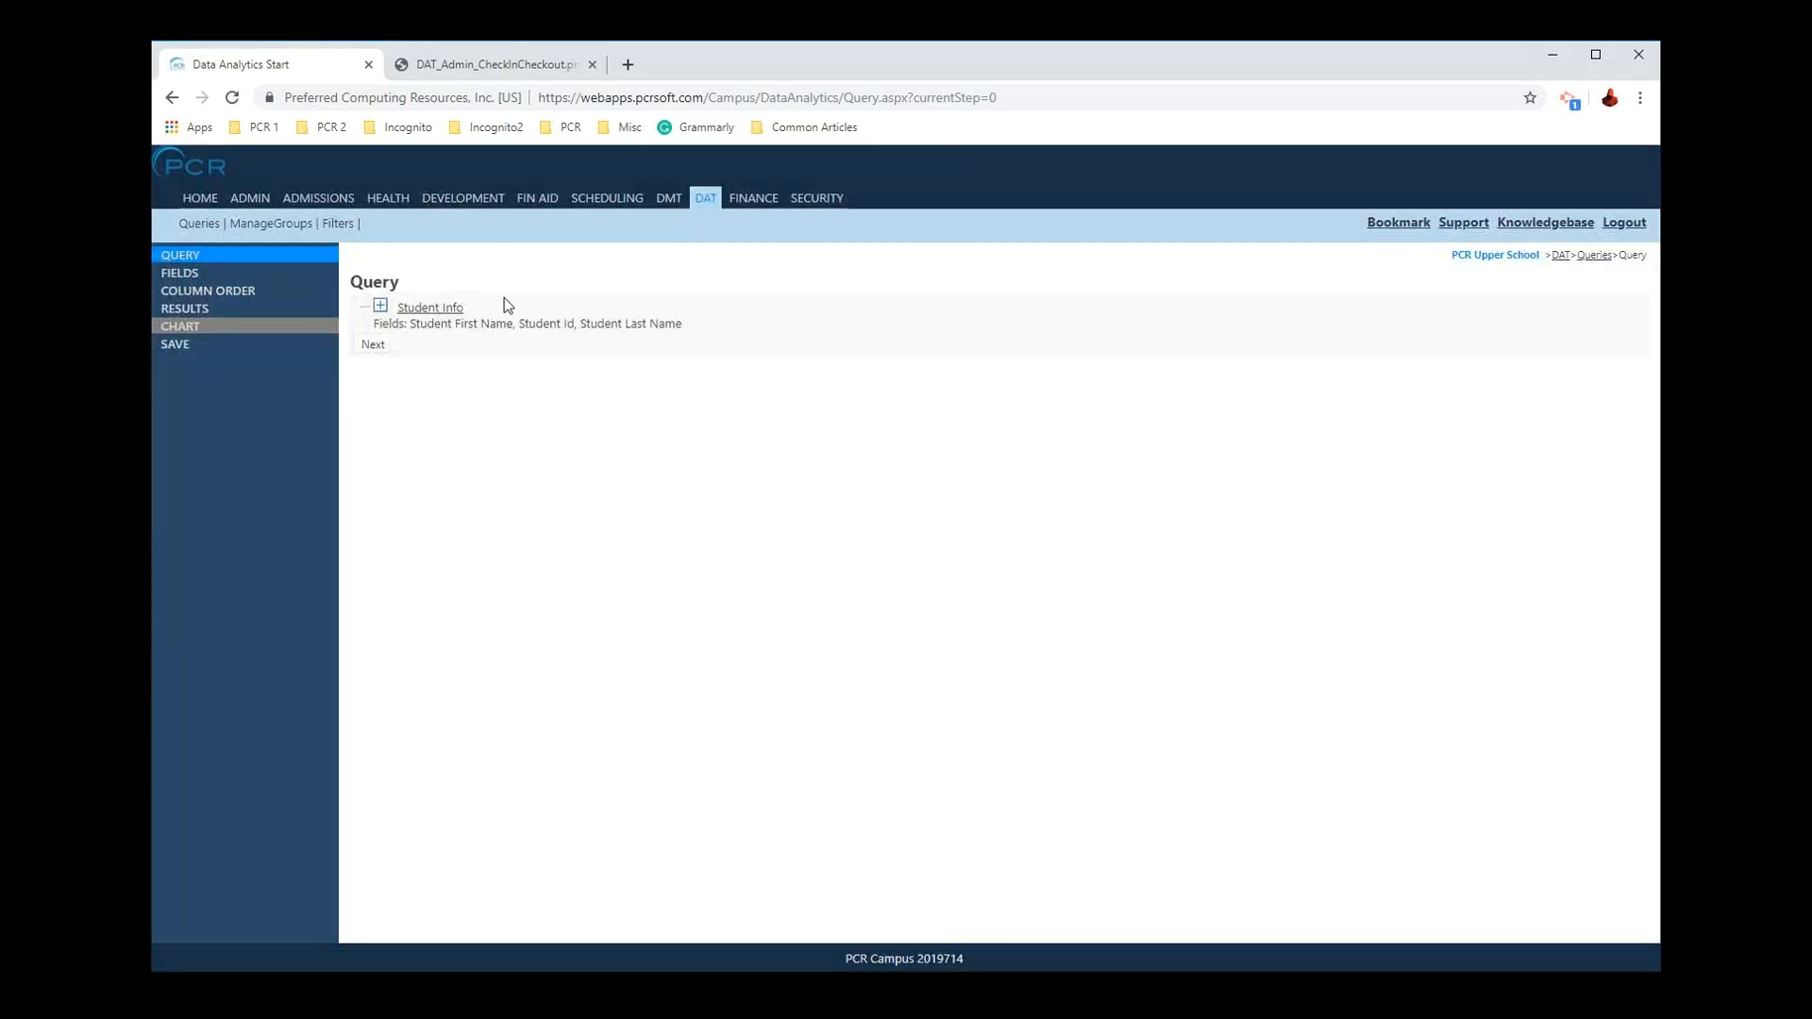
# Step: Connect Student Info with the Check In / Check Out table
pyautogui.click(380, 304)
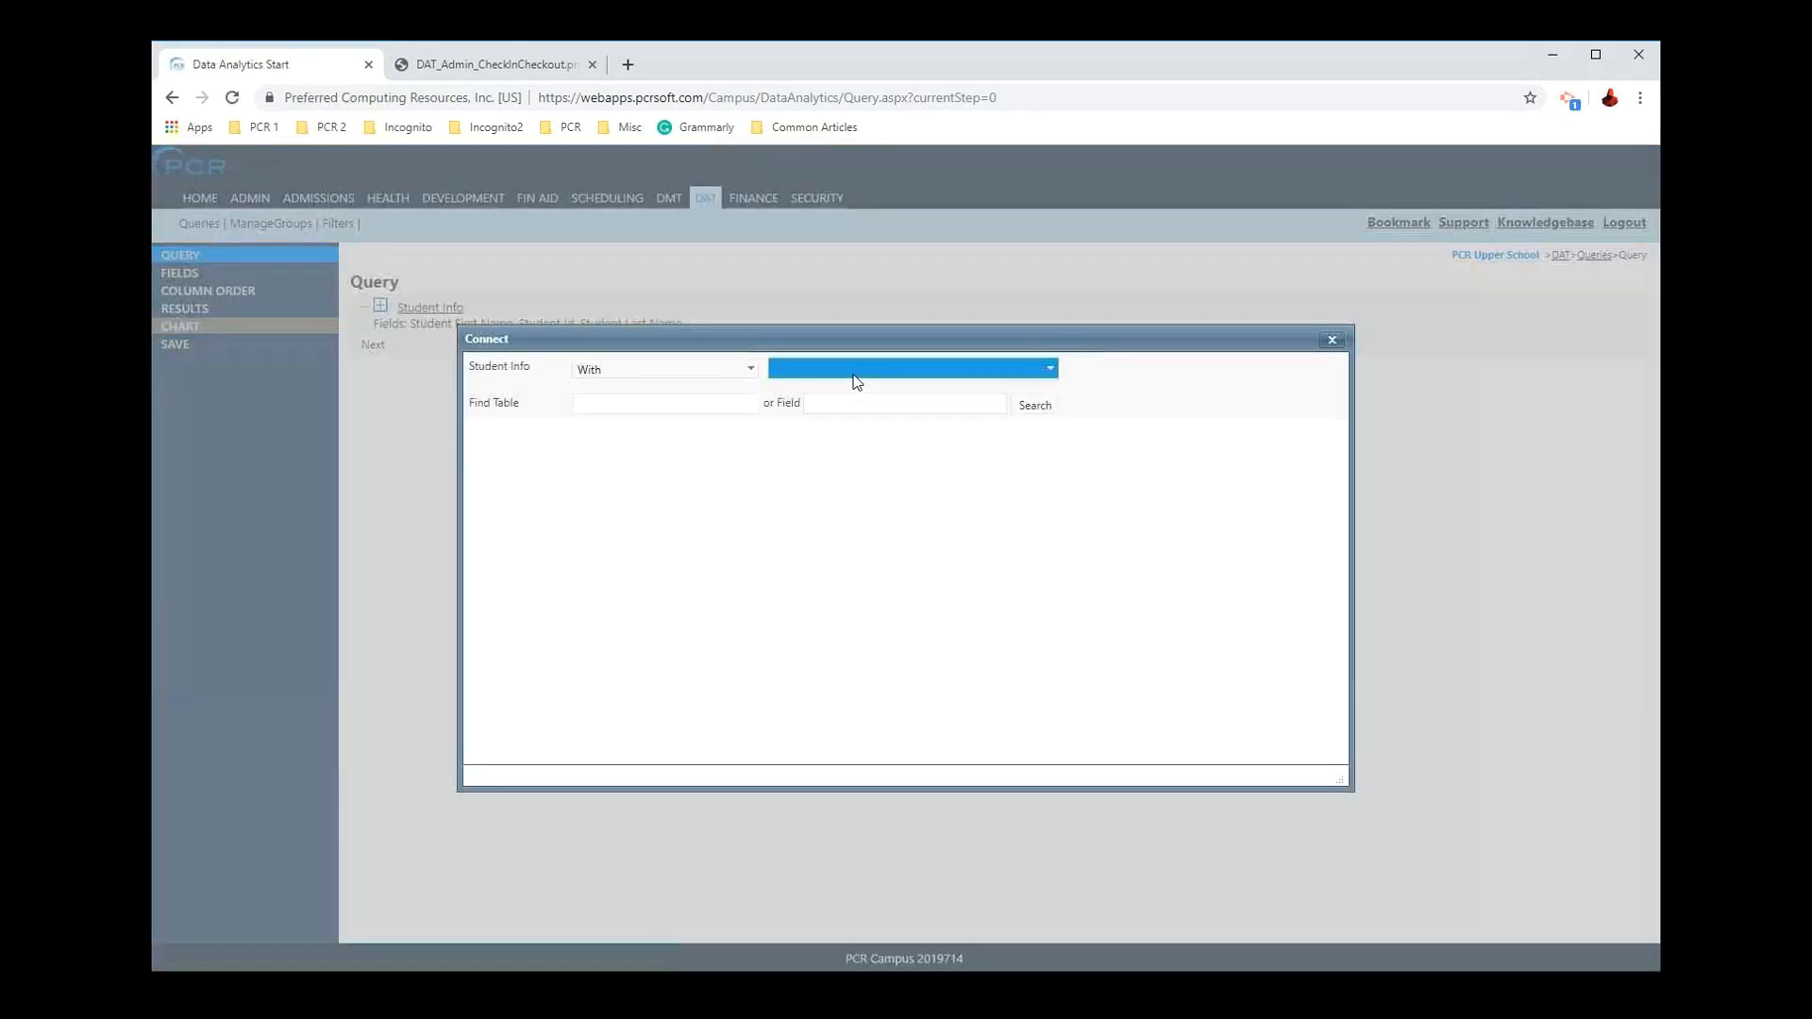
pyautogui.click(856, 380)
pyautogui.click(881, 564)
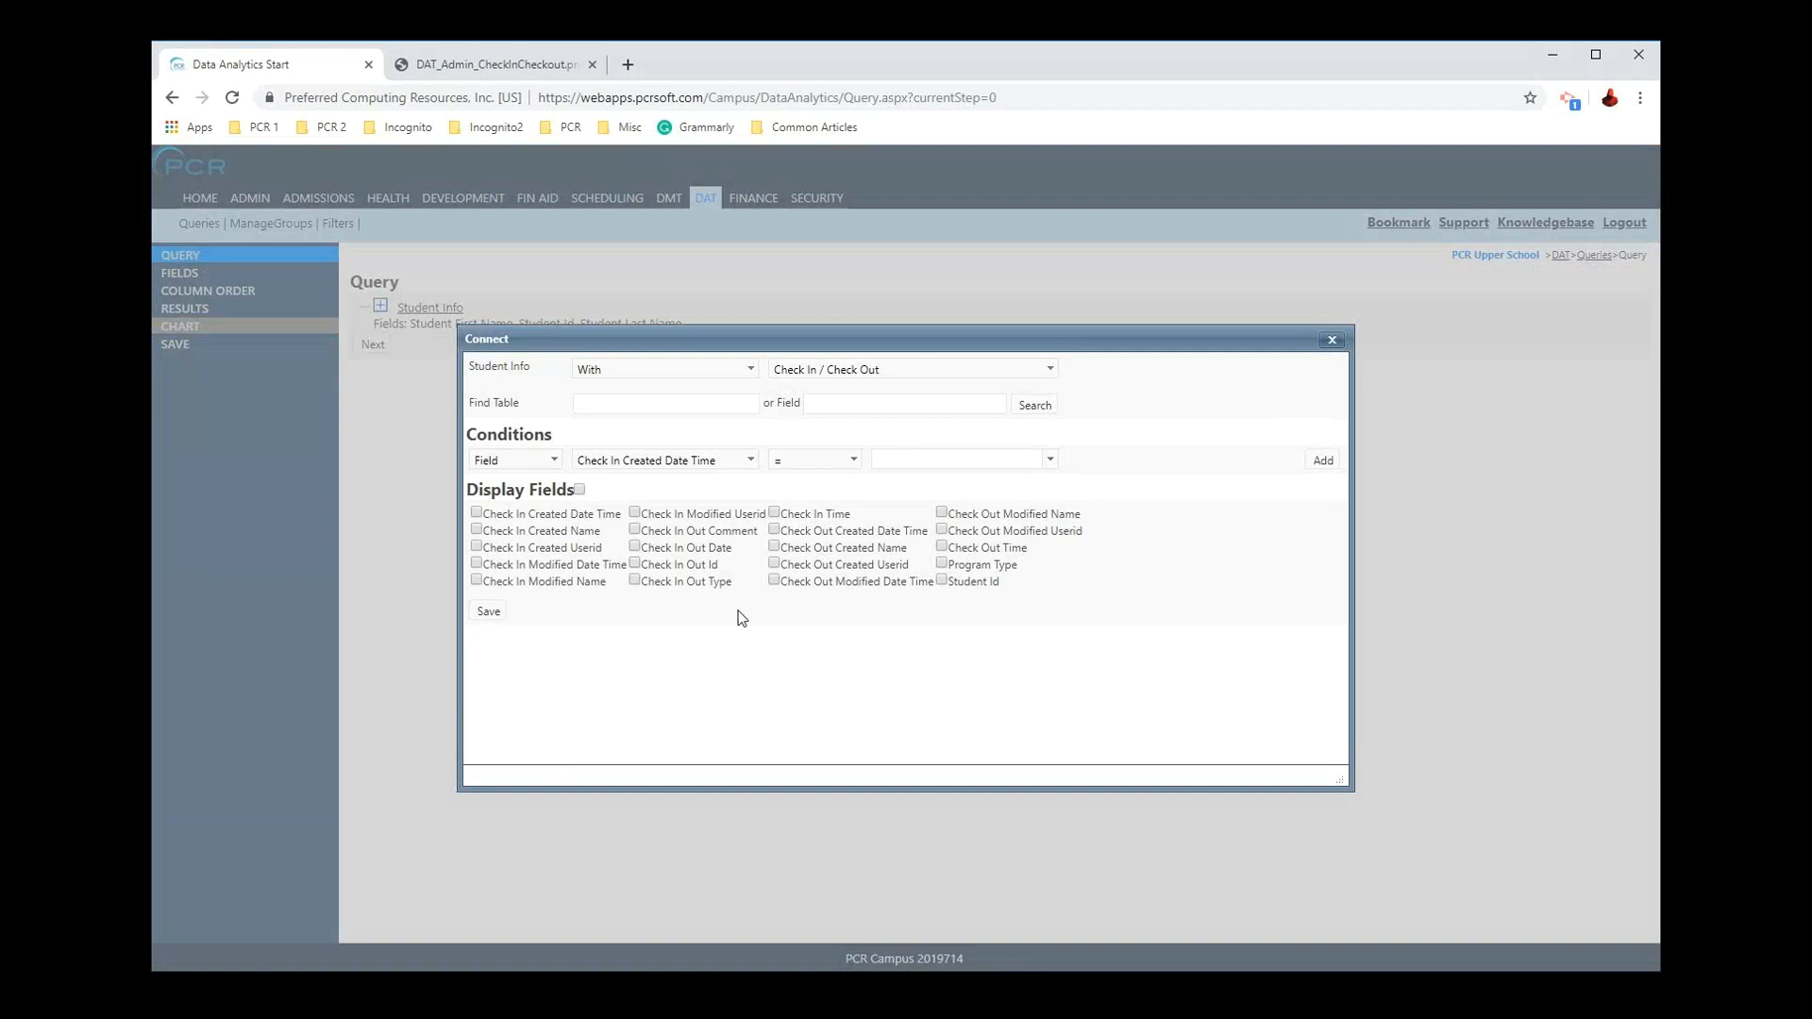
# Step: Display Check In Out Date, Check In Time, Check Out Time, Program Type, Check In Out Id and Check In Created Name
pyautogui.click(679, 550)
pyautogui.click(783, 514)
pyautogui.click(974, 549)
pyautogui.moveTo(839, 553); pyautogui.dragTo(653, 556)
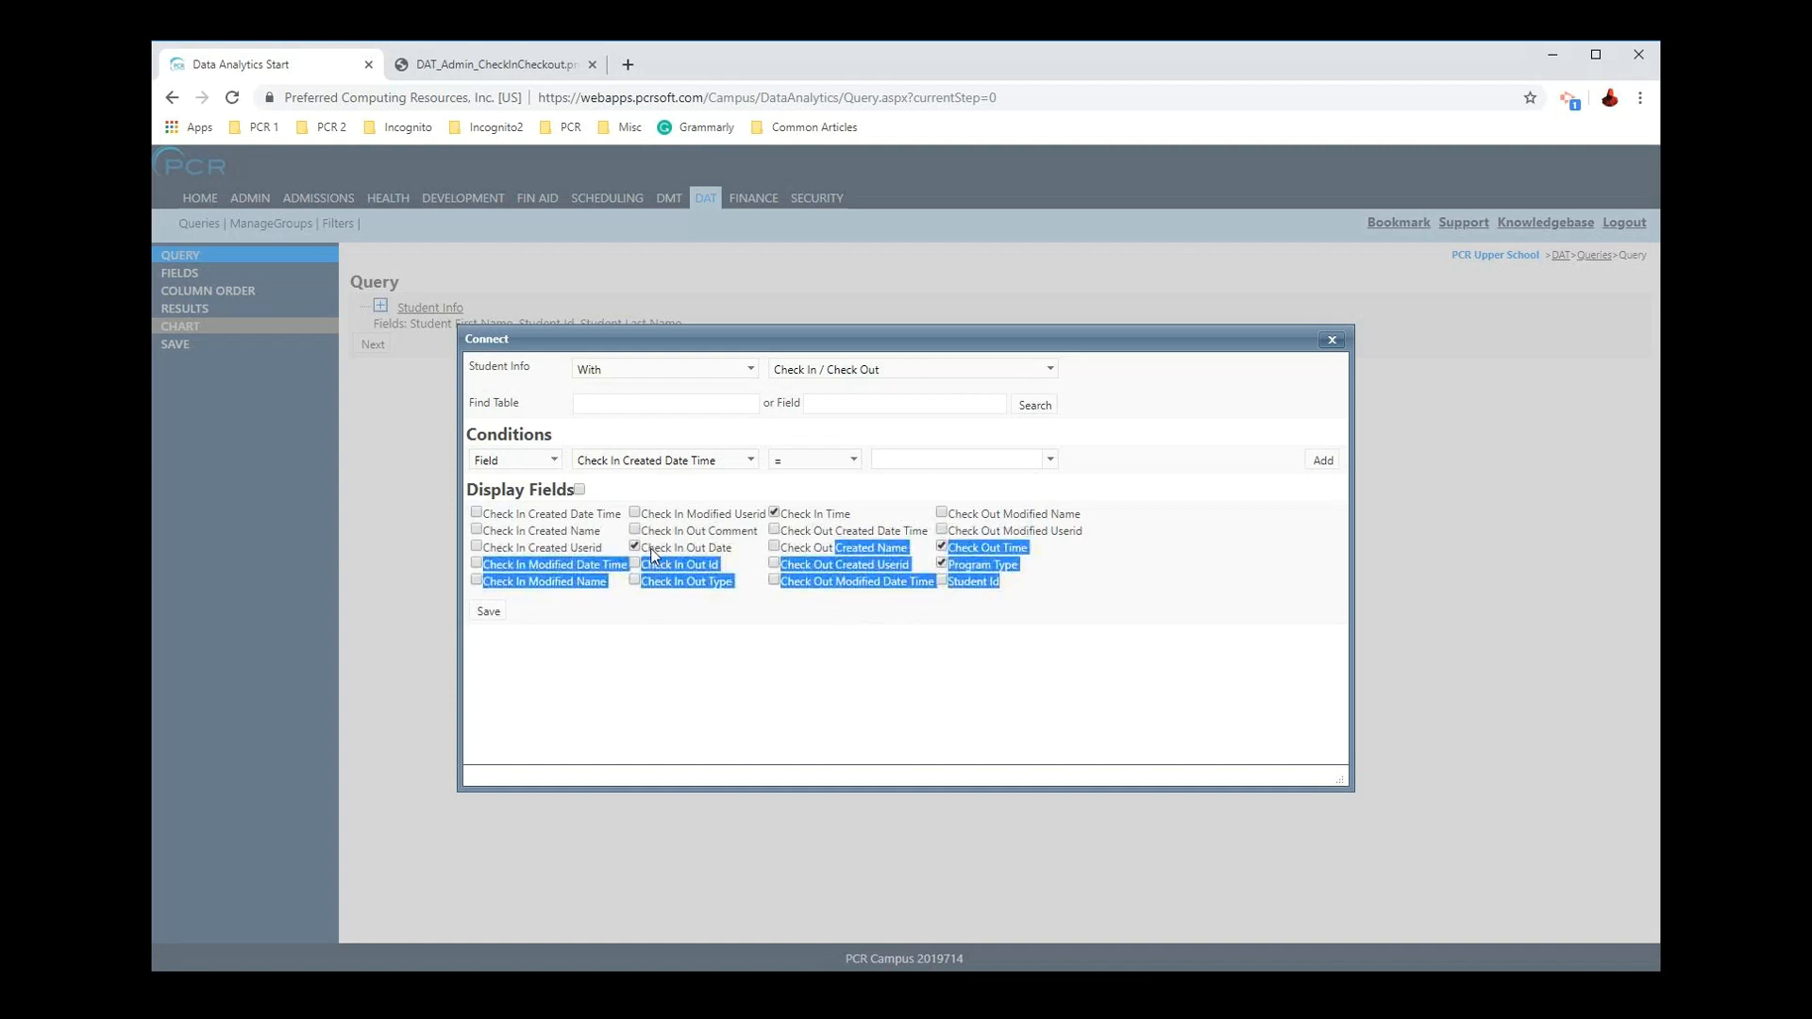
pyautogui.moveTo(546, 547); pyautogui.dragTo(544, 543)
pyautogui.click(543, 531)
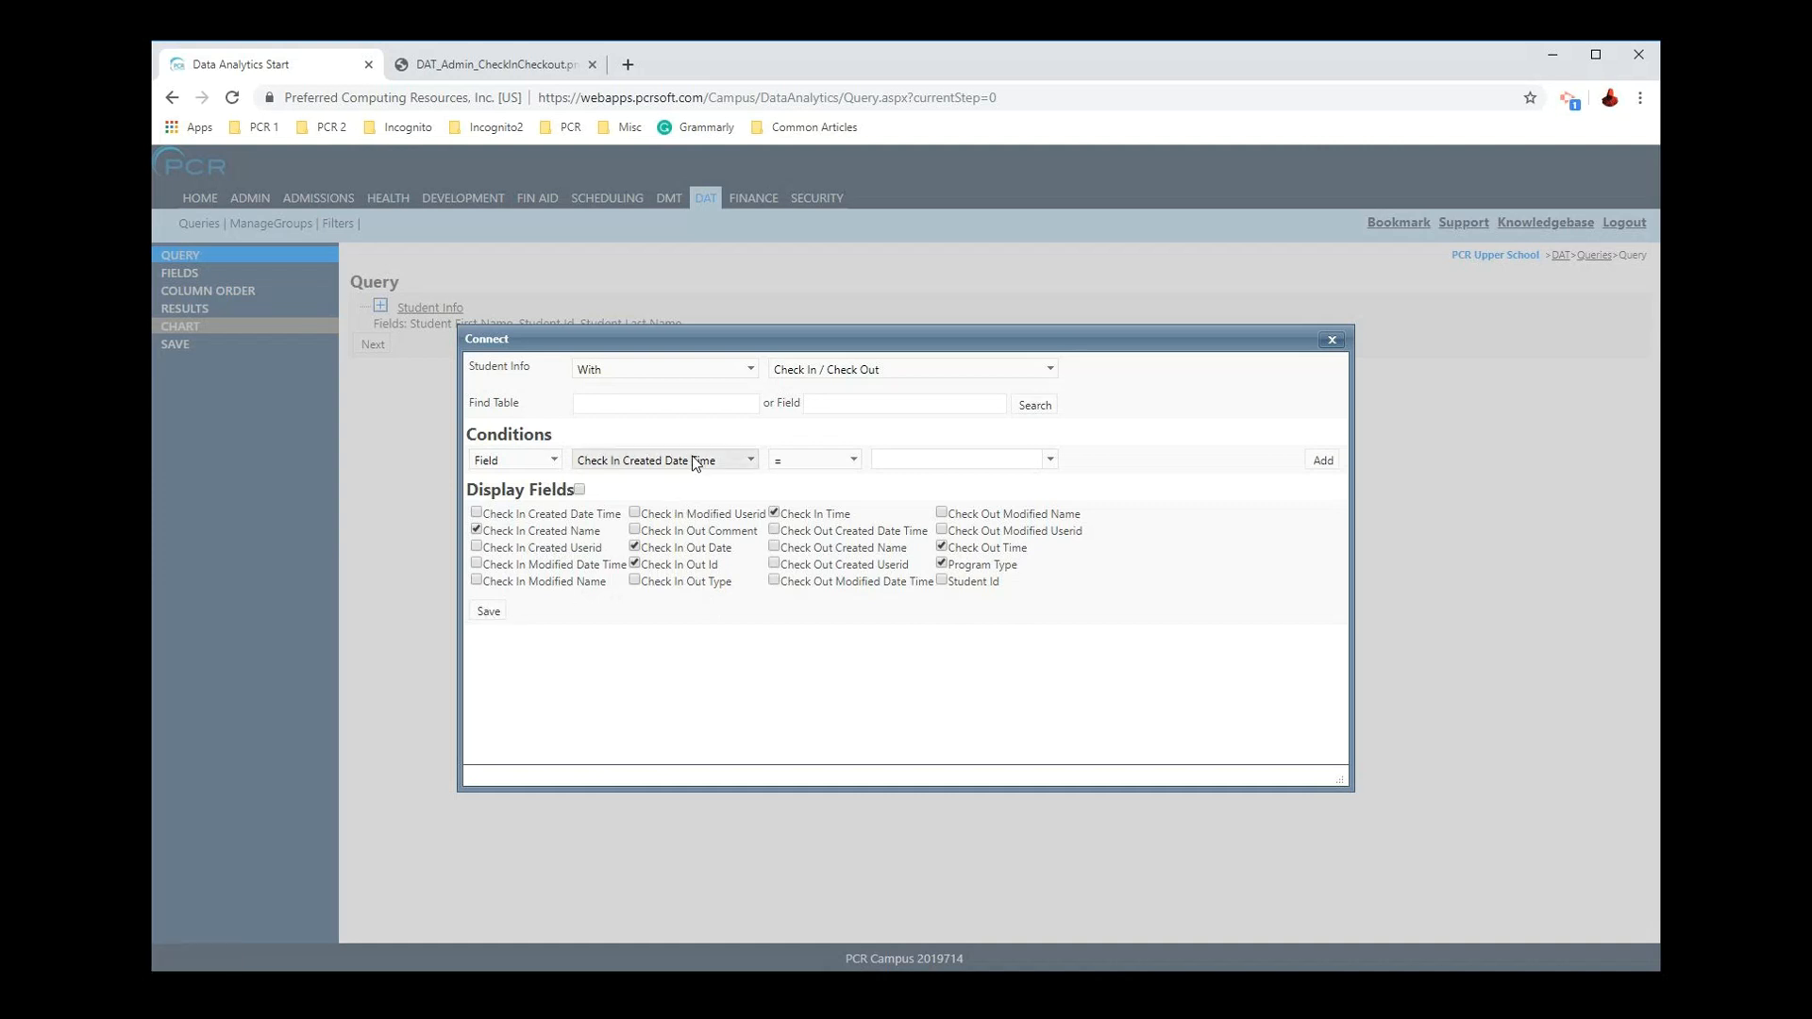
# Step: Set the Check In / Check Out condition to Check In Time with the Is Blank operator
pyautogui.click(641, 458)
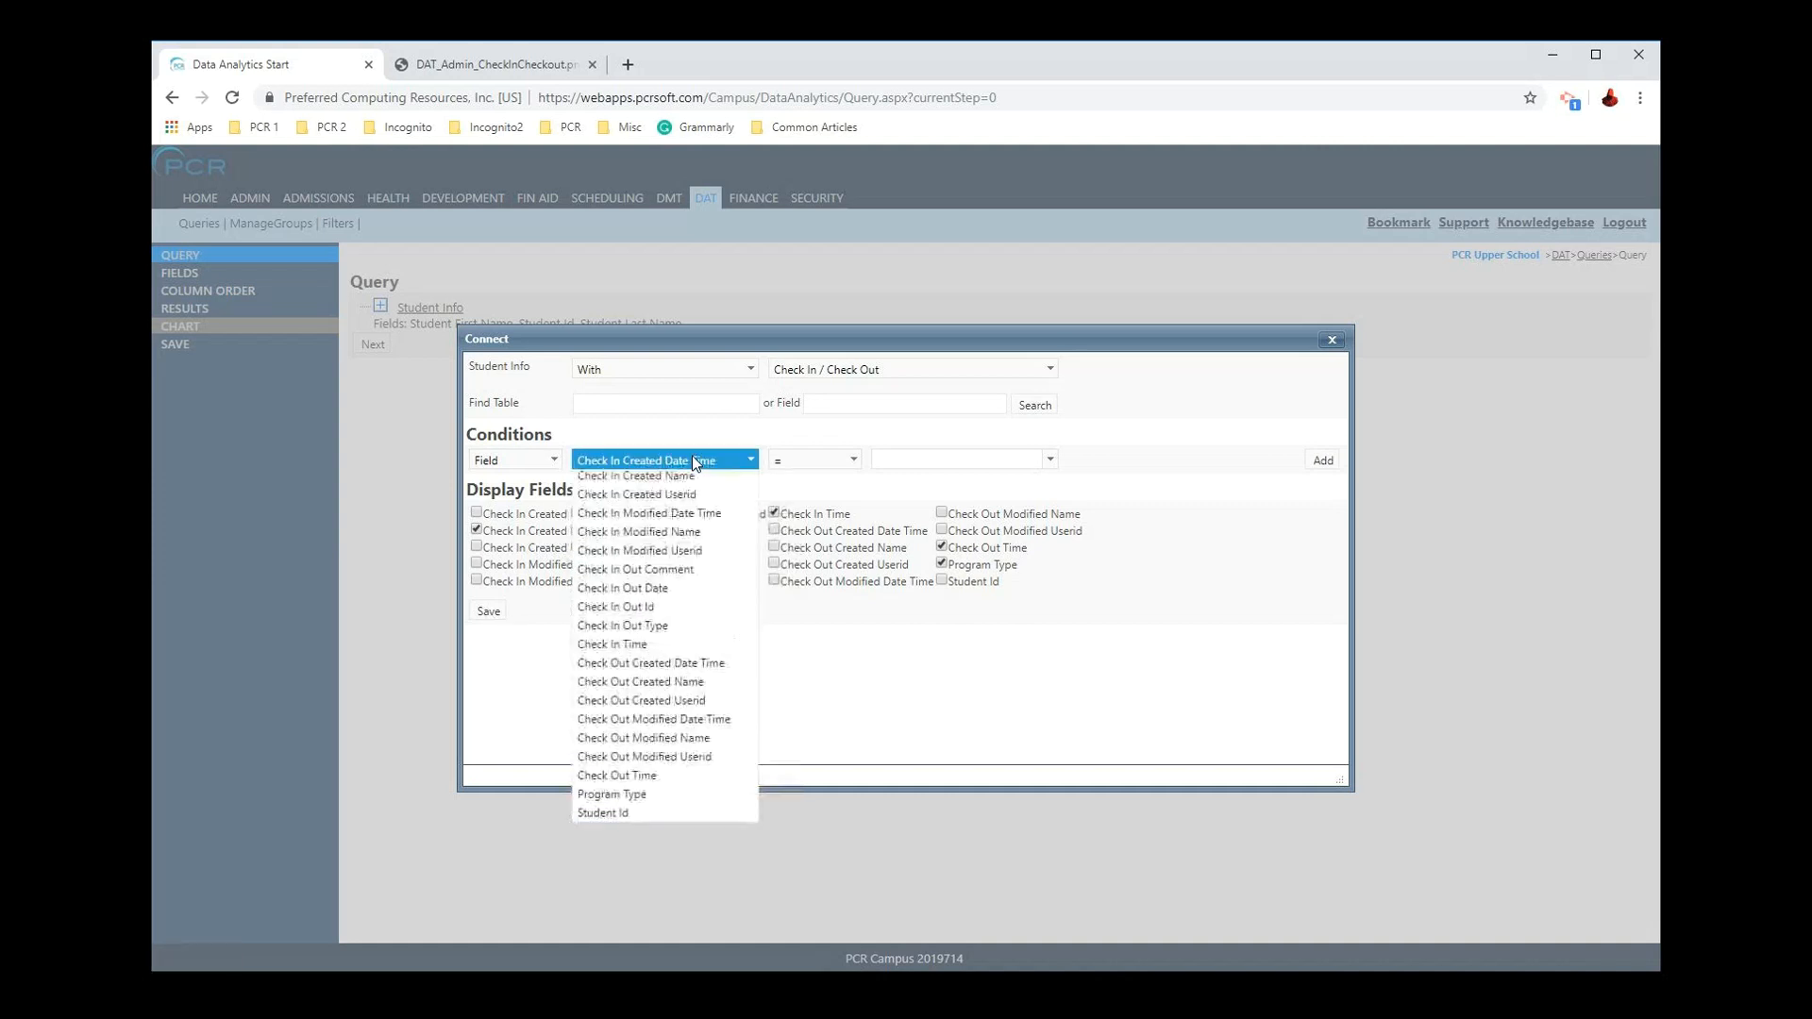
pyautogui.click(1000, 677)
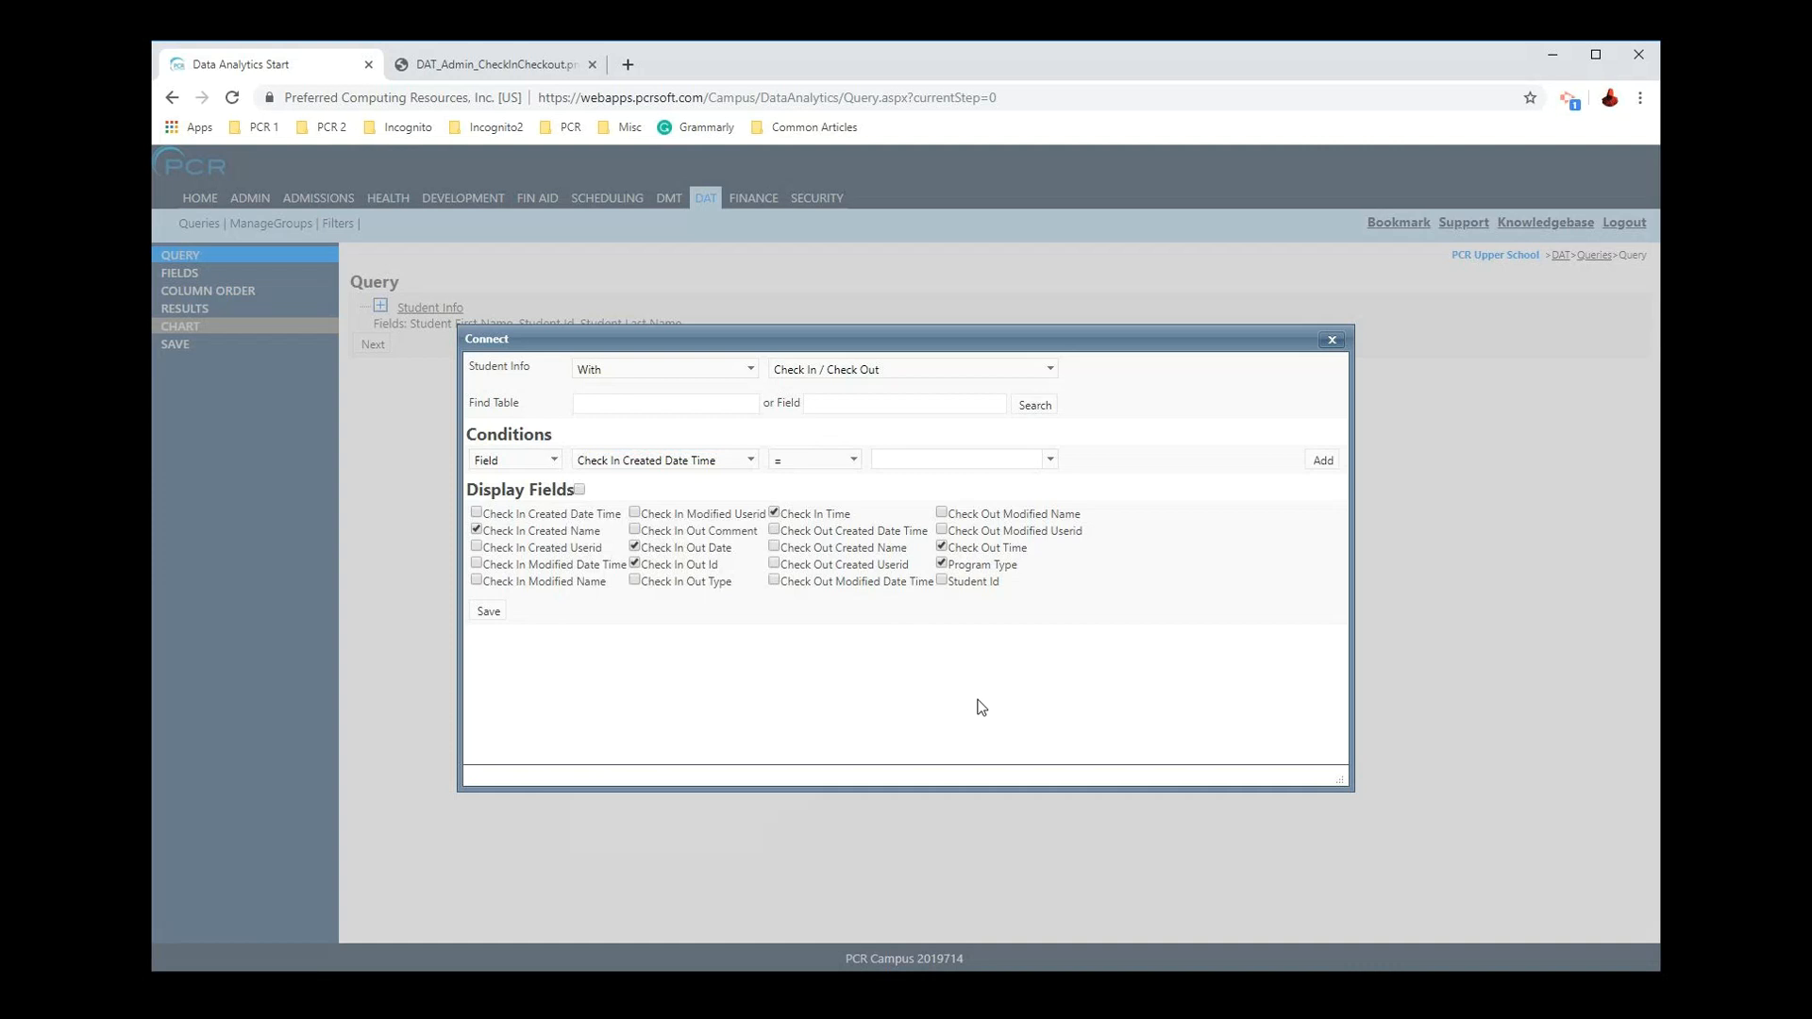
pyautogui.click(685, 460)
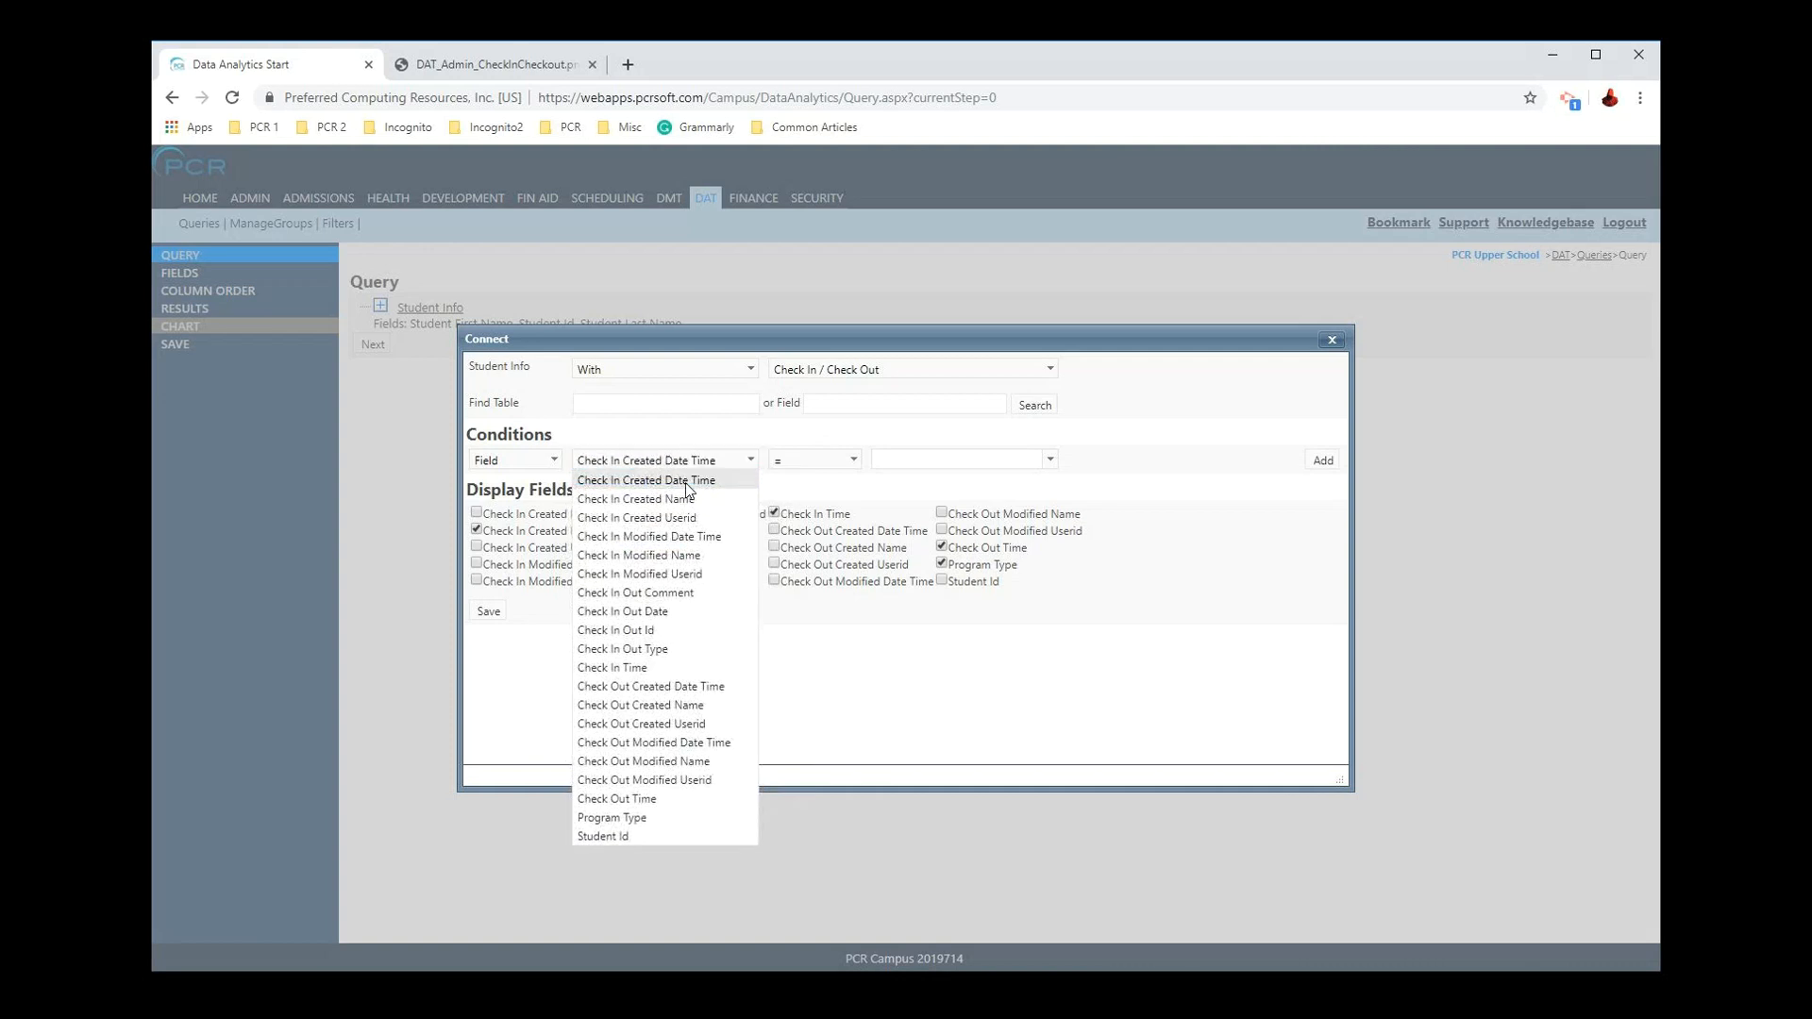
pyautogui.click(647, 667)
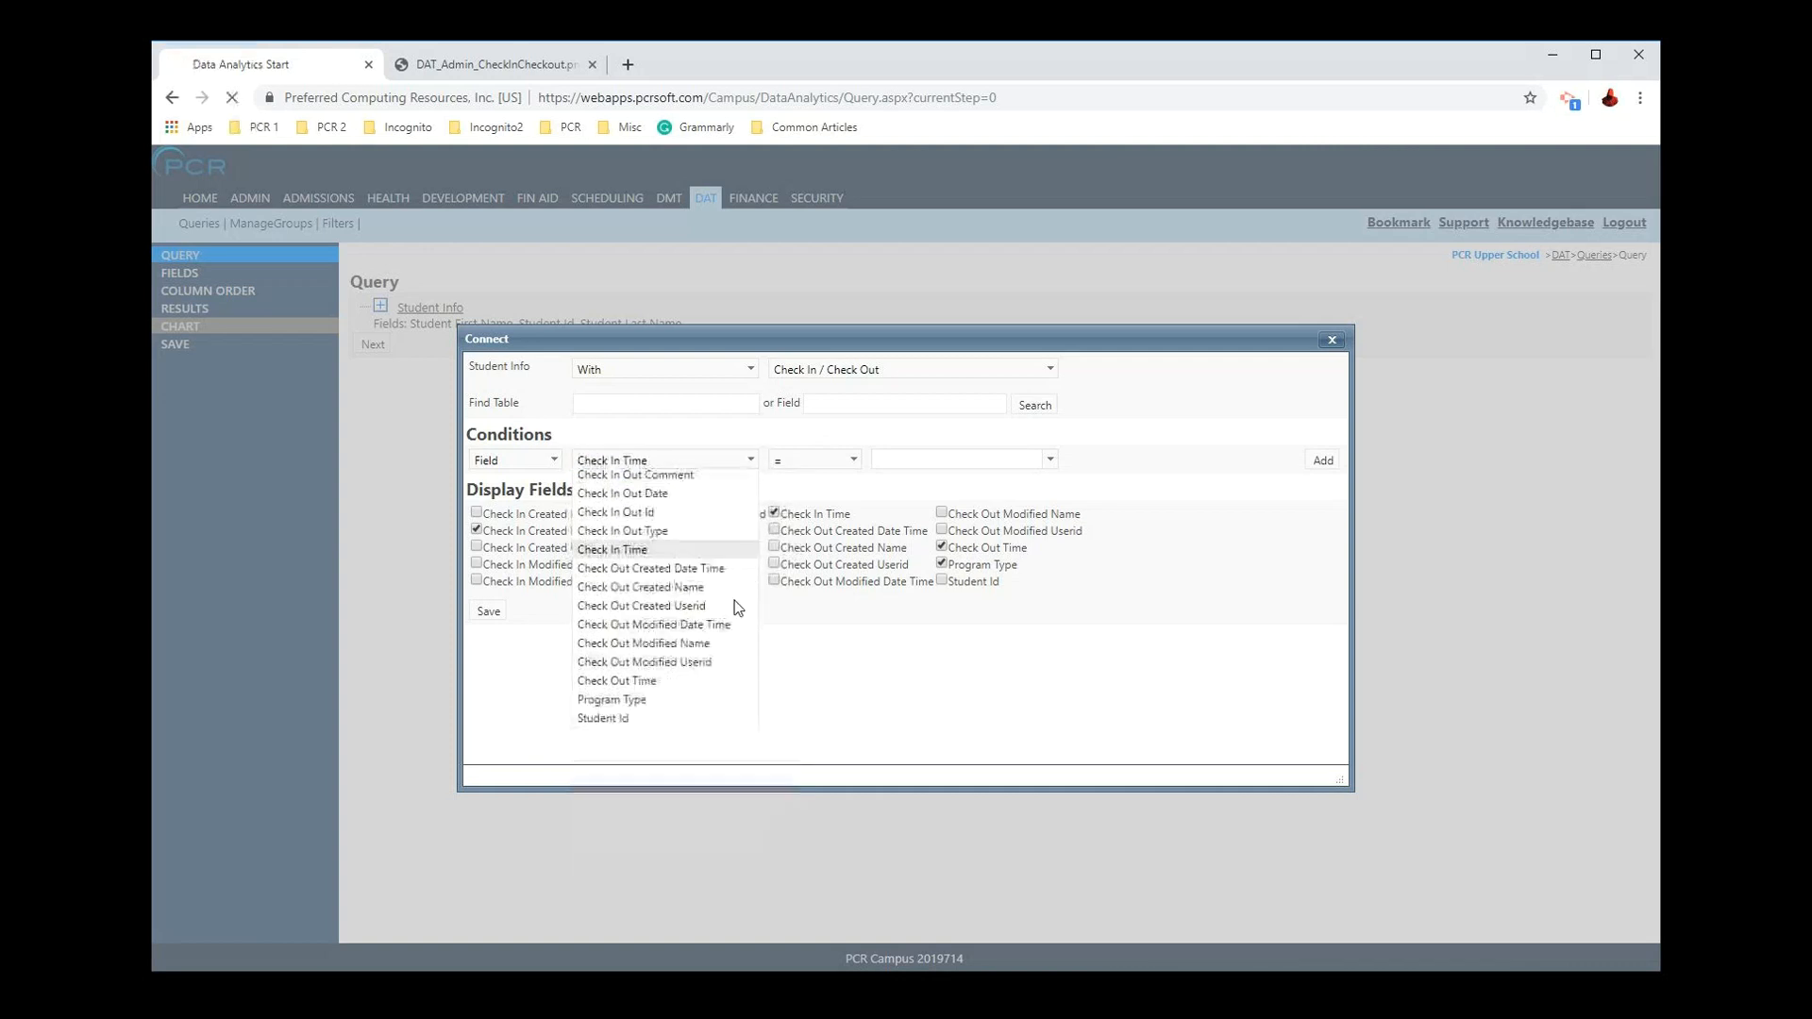
pyautogui.click(814, 461)
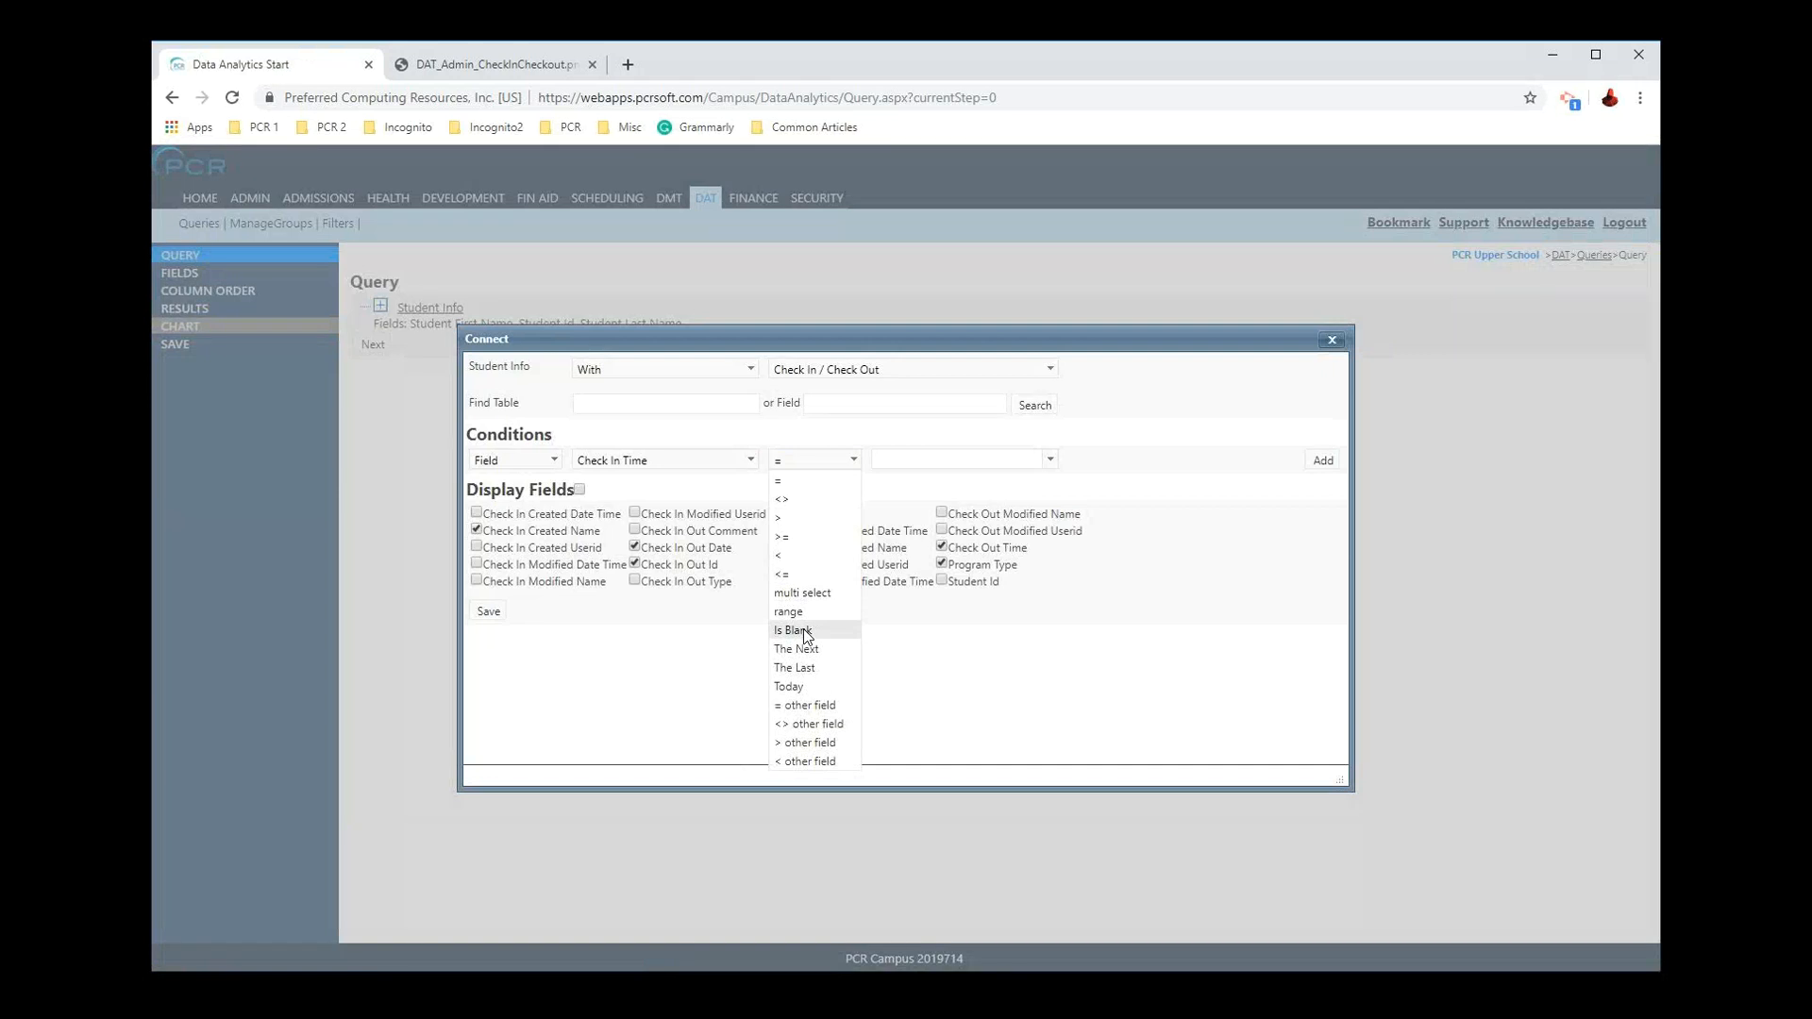
pyautogui.click(802, 630)
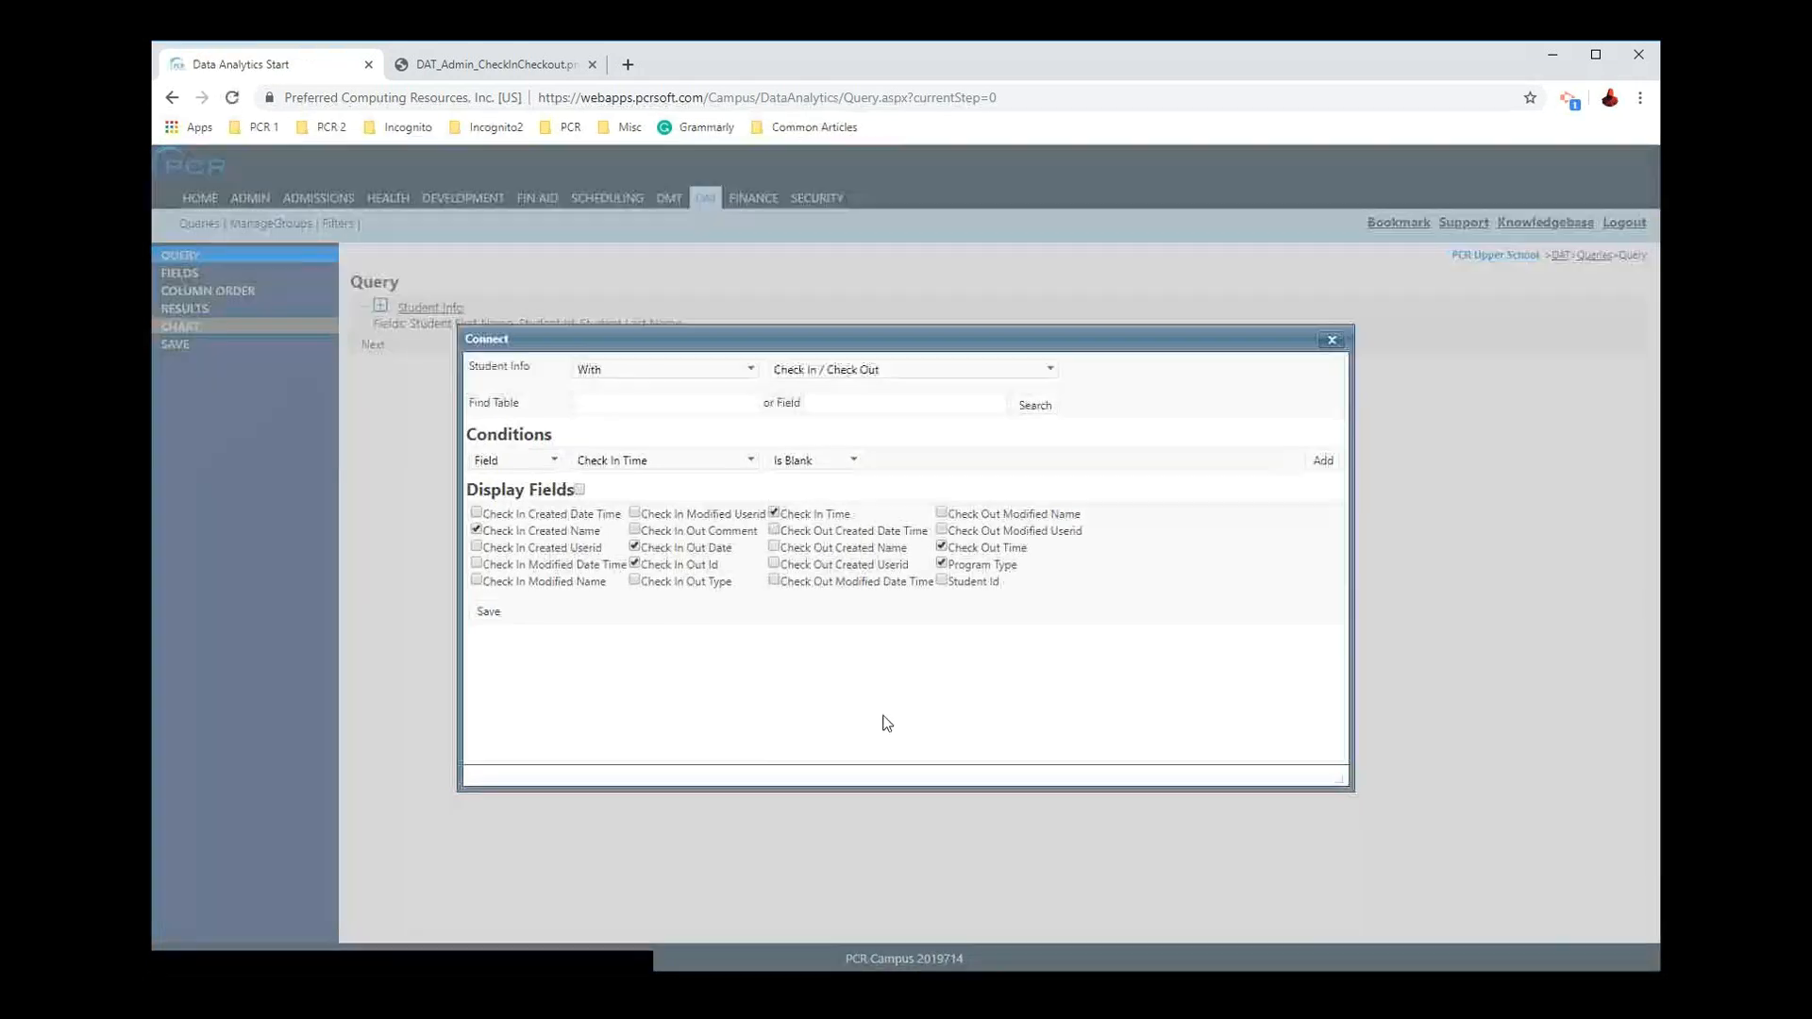
# Step: Try the <> operator for the Check In Time condition and view its available values
pyautogui.click(849, 461)
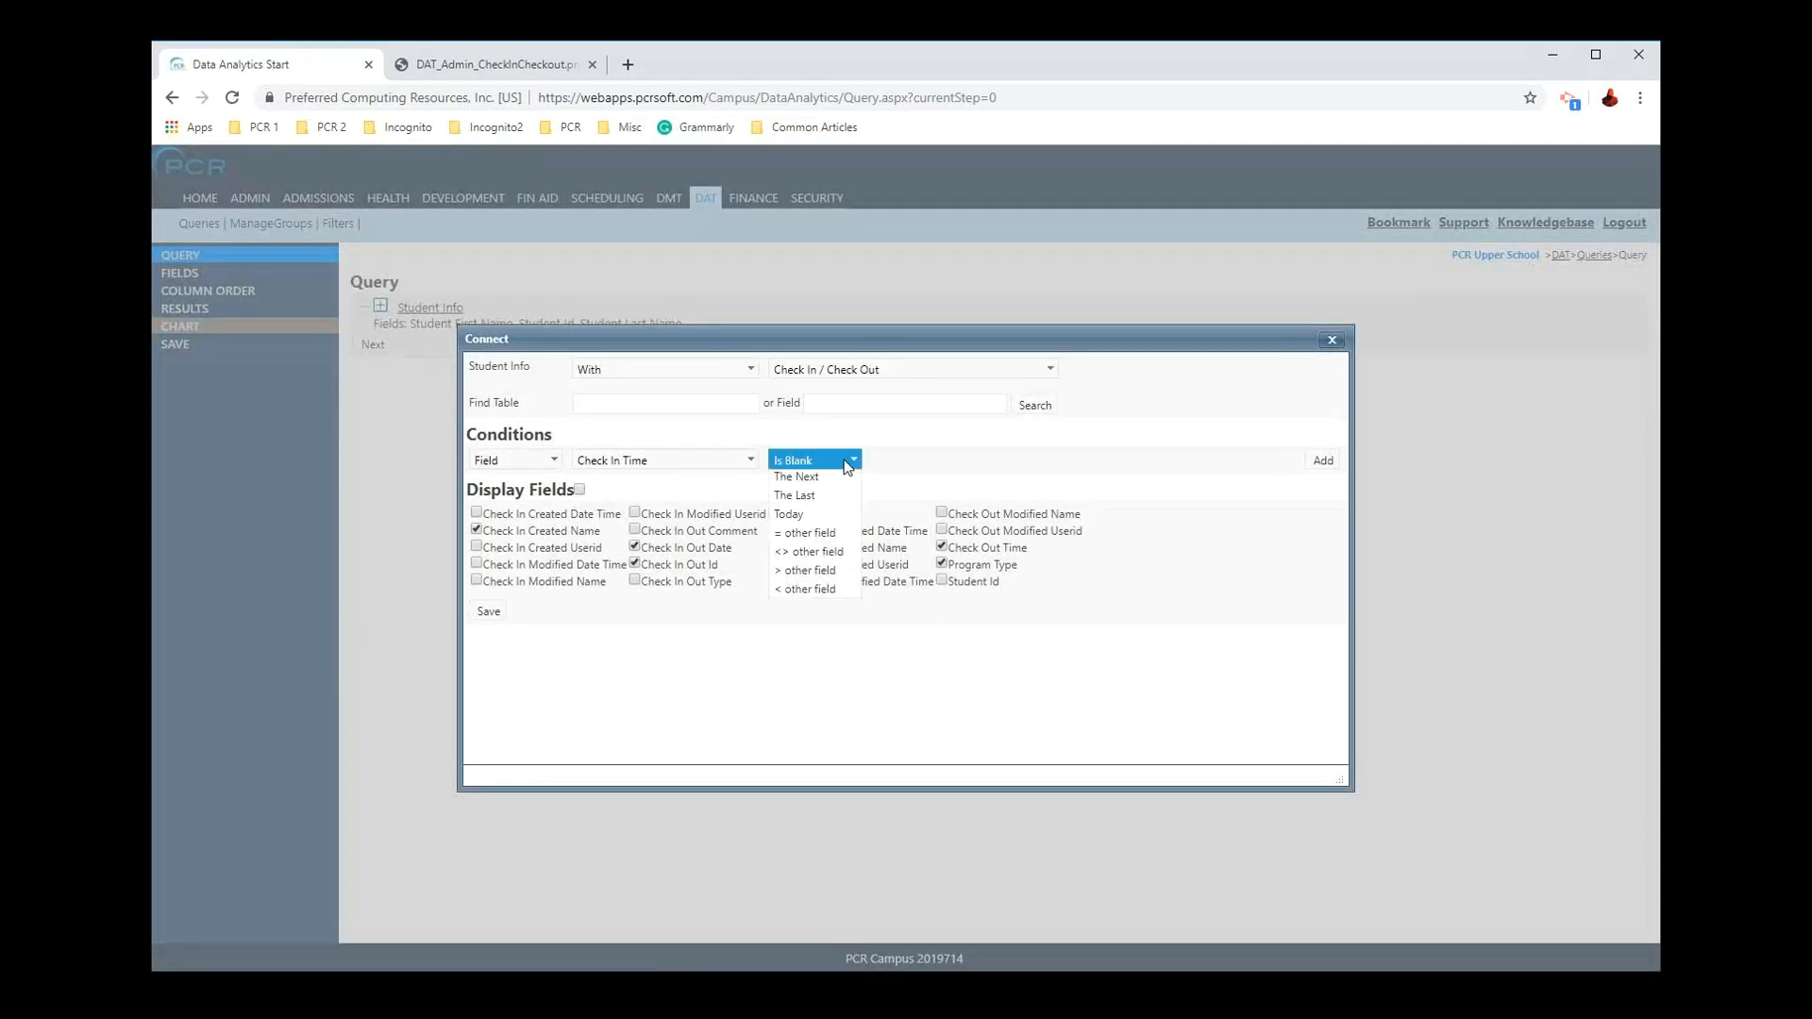
pyautogui.click(792, 499)
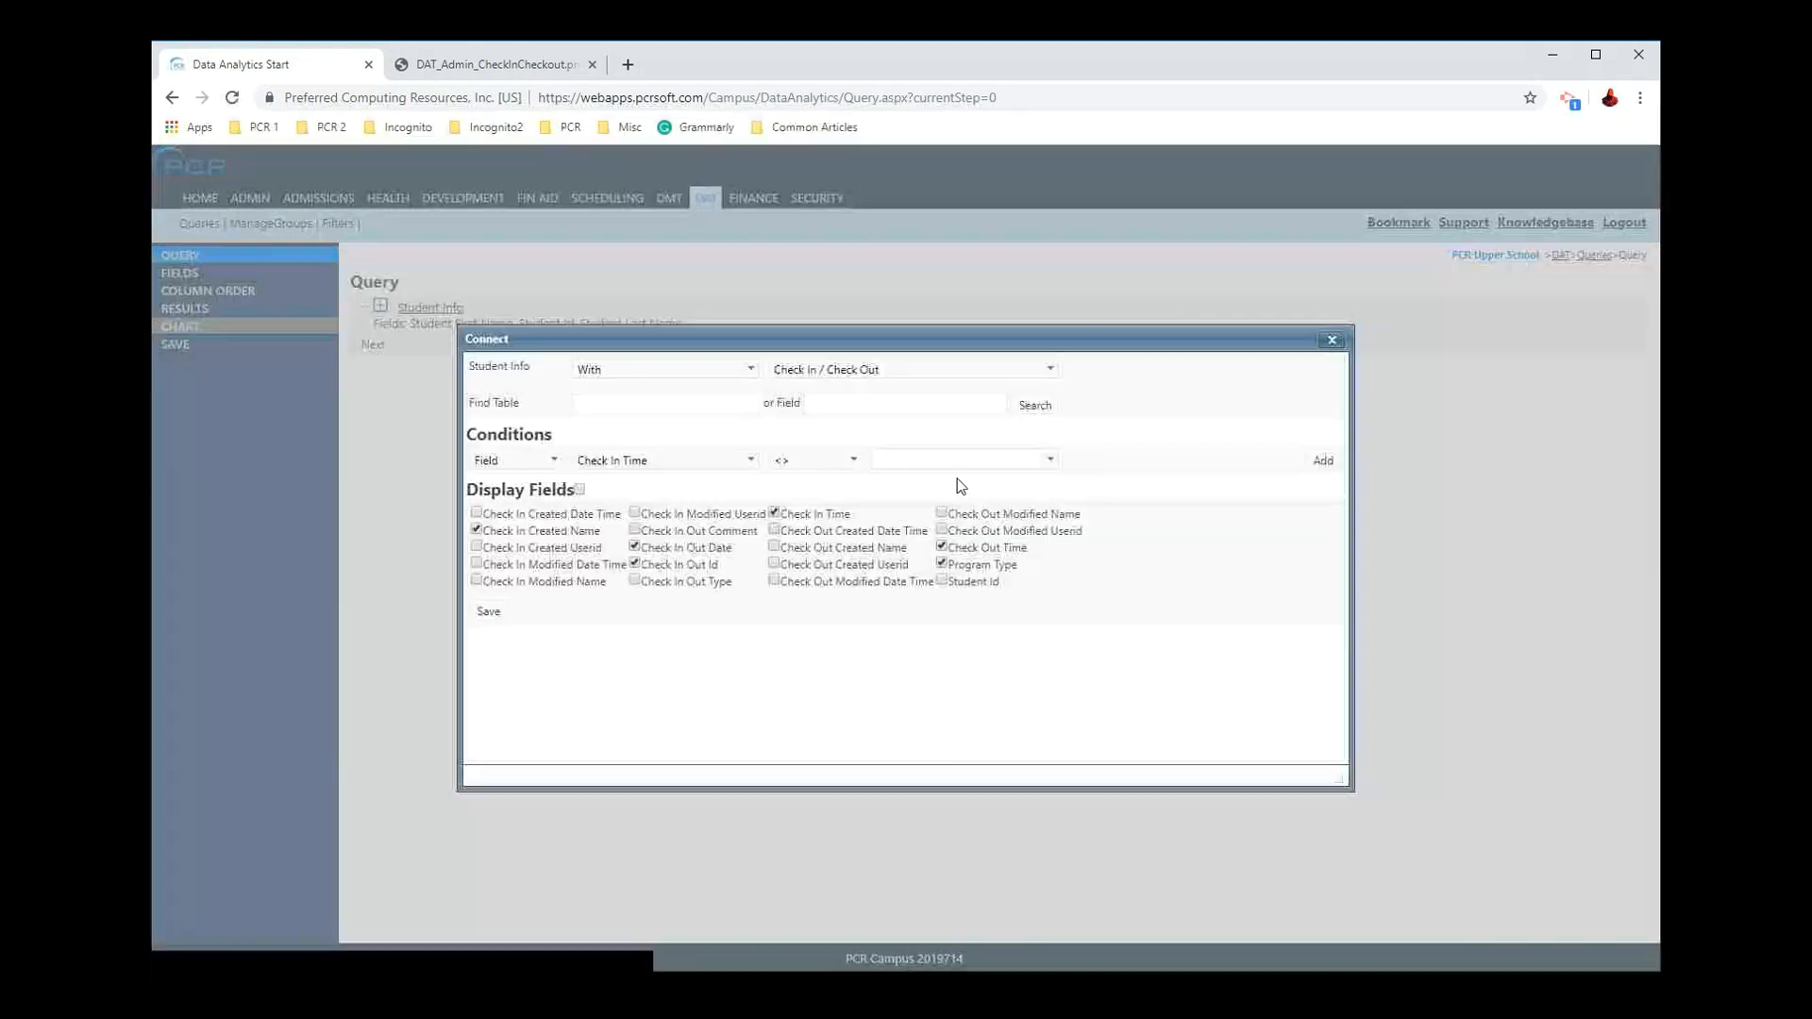
pyautogui.click(958, 462)
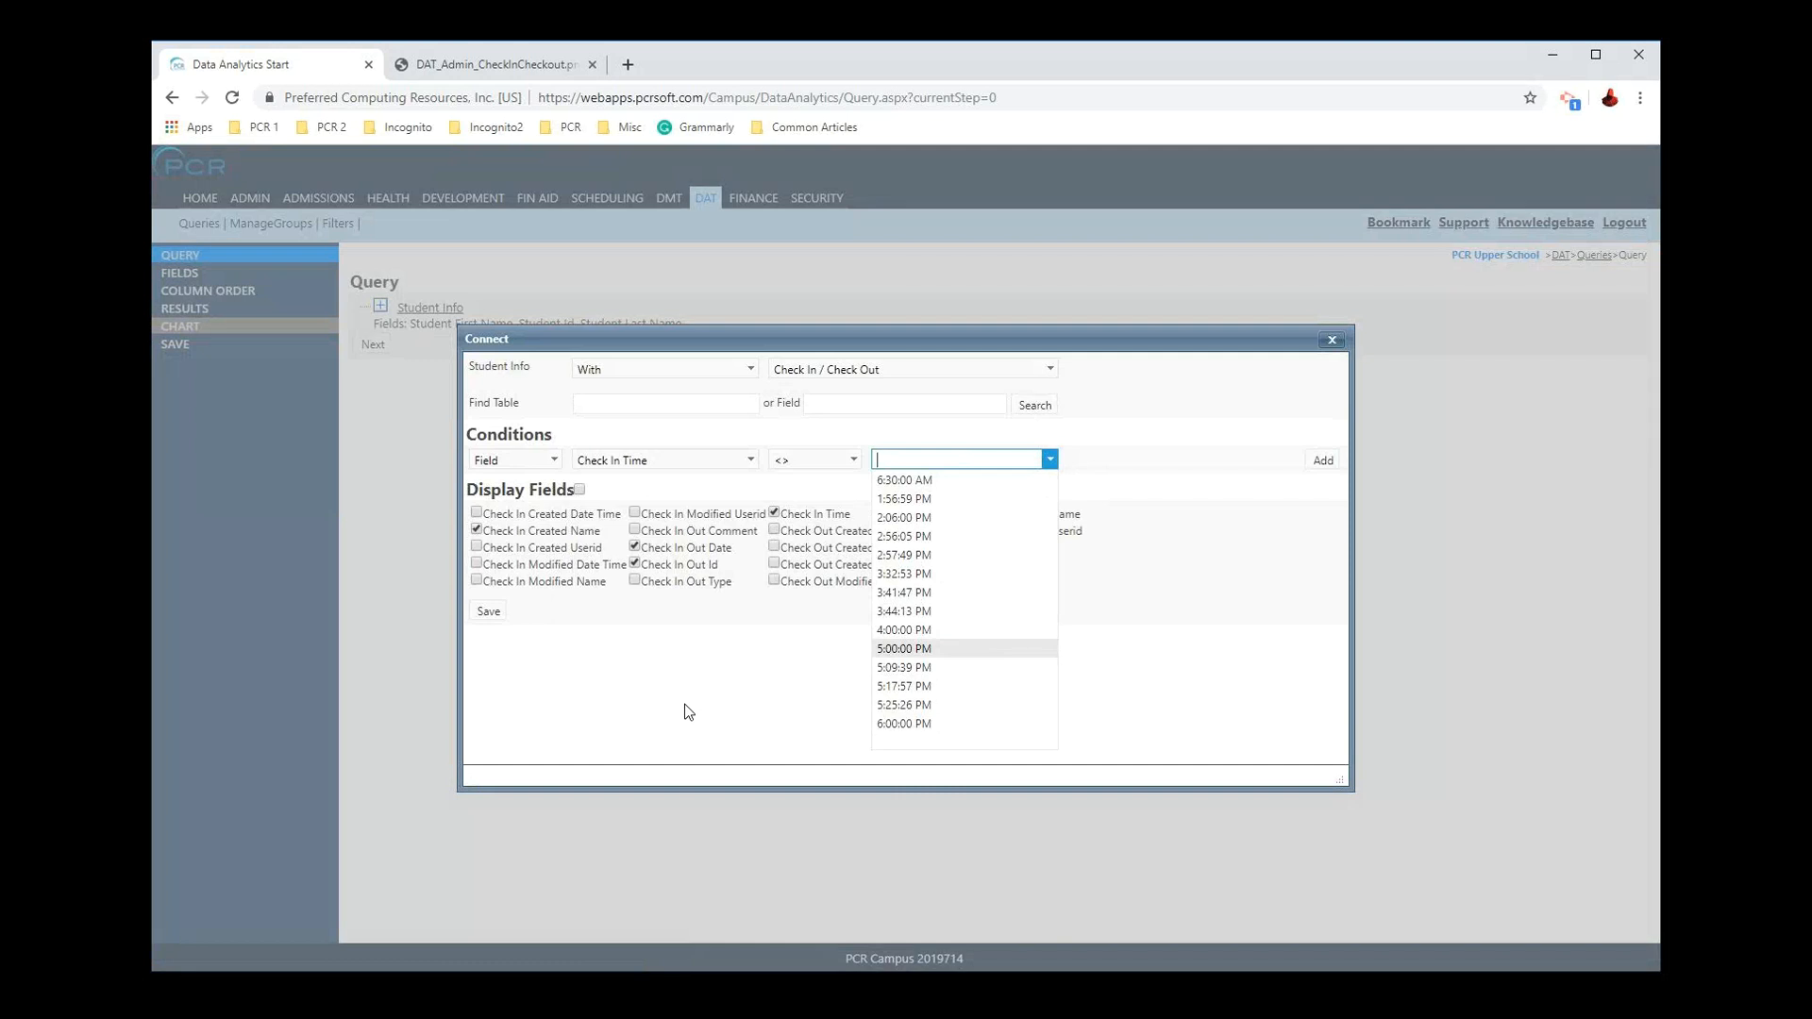
# Step: Return the Check In Time operator to Is Blank and add the condition
pyautogui.click(826, 460)
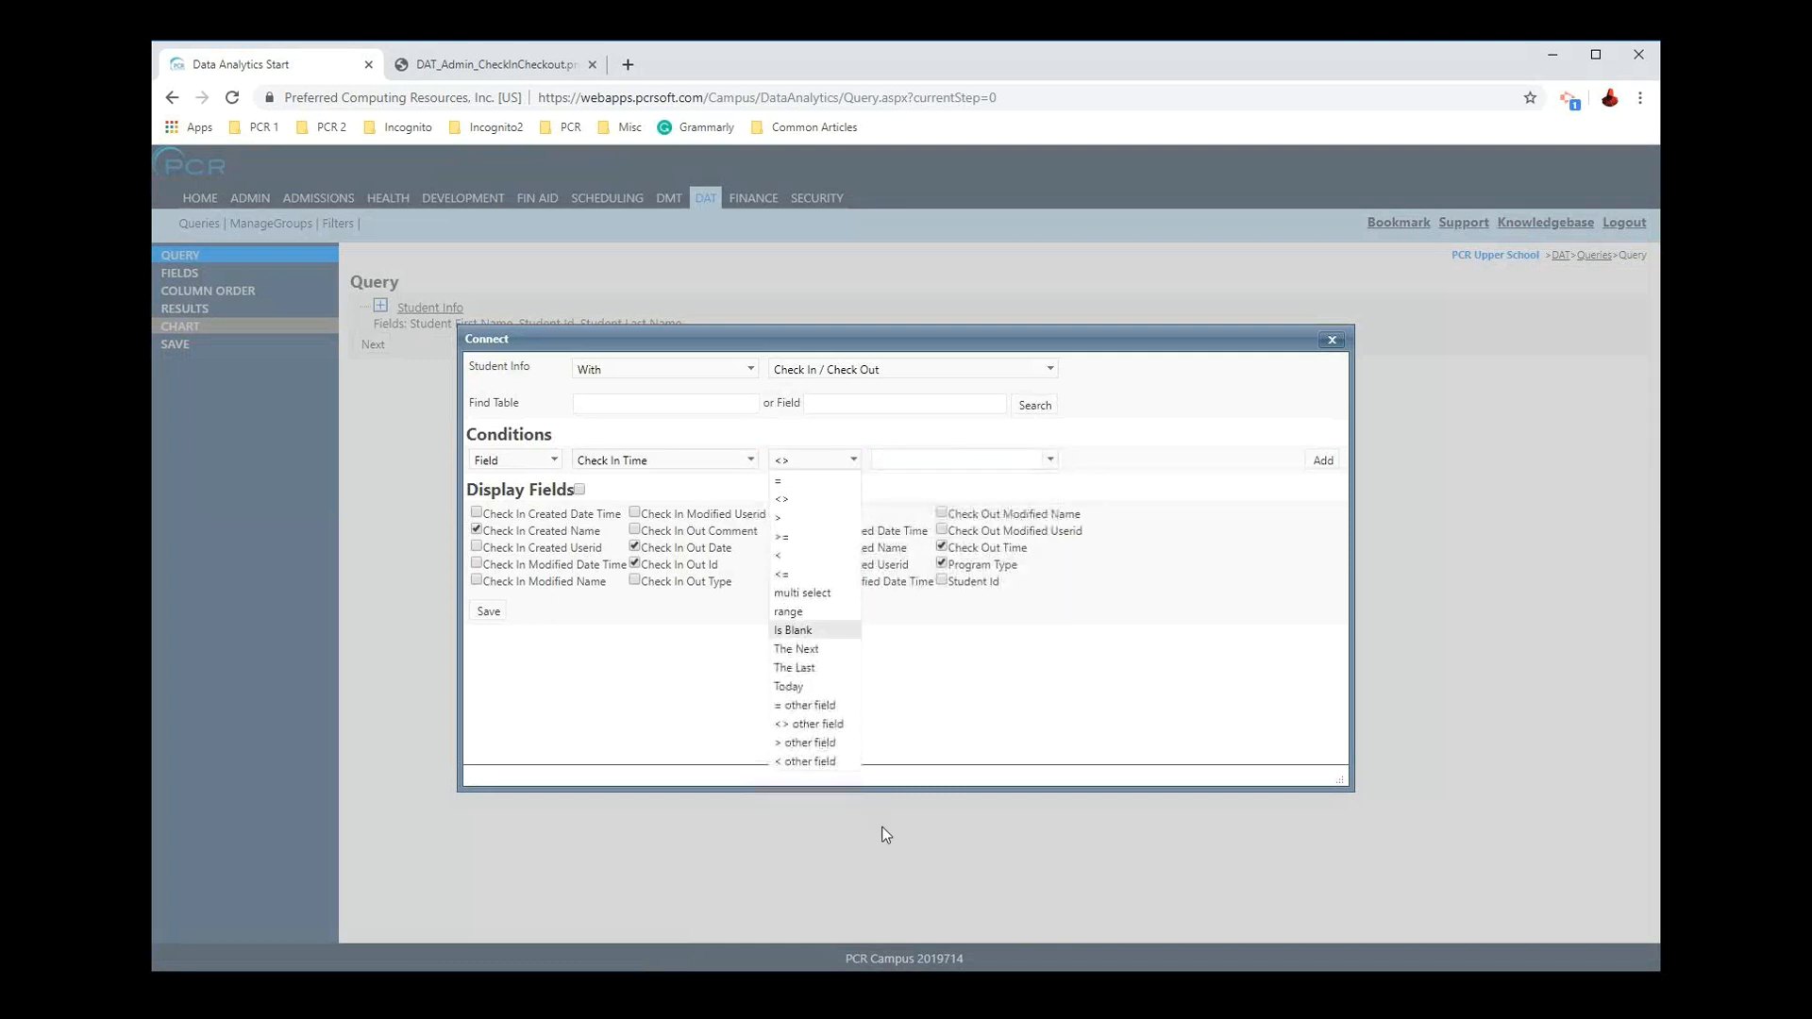
pyautogui.click(798, 631)
pyautogui.click(1321, 464)
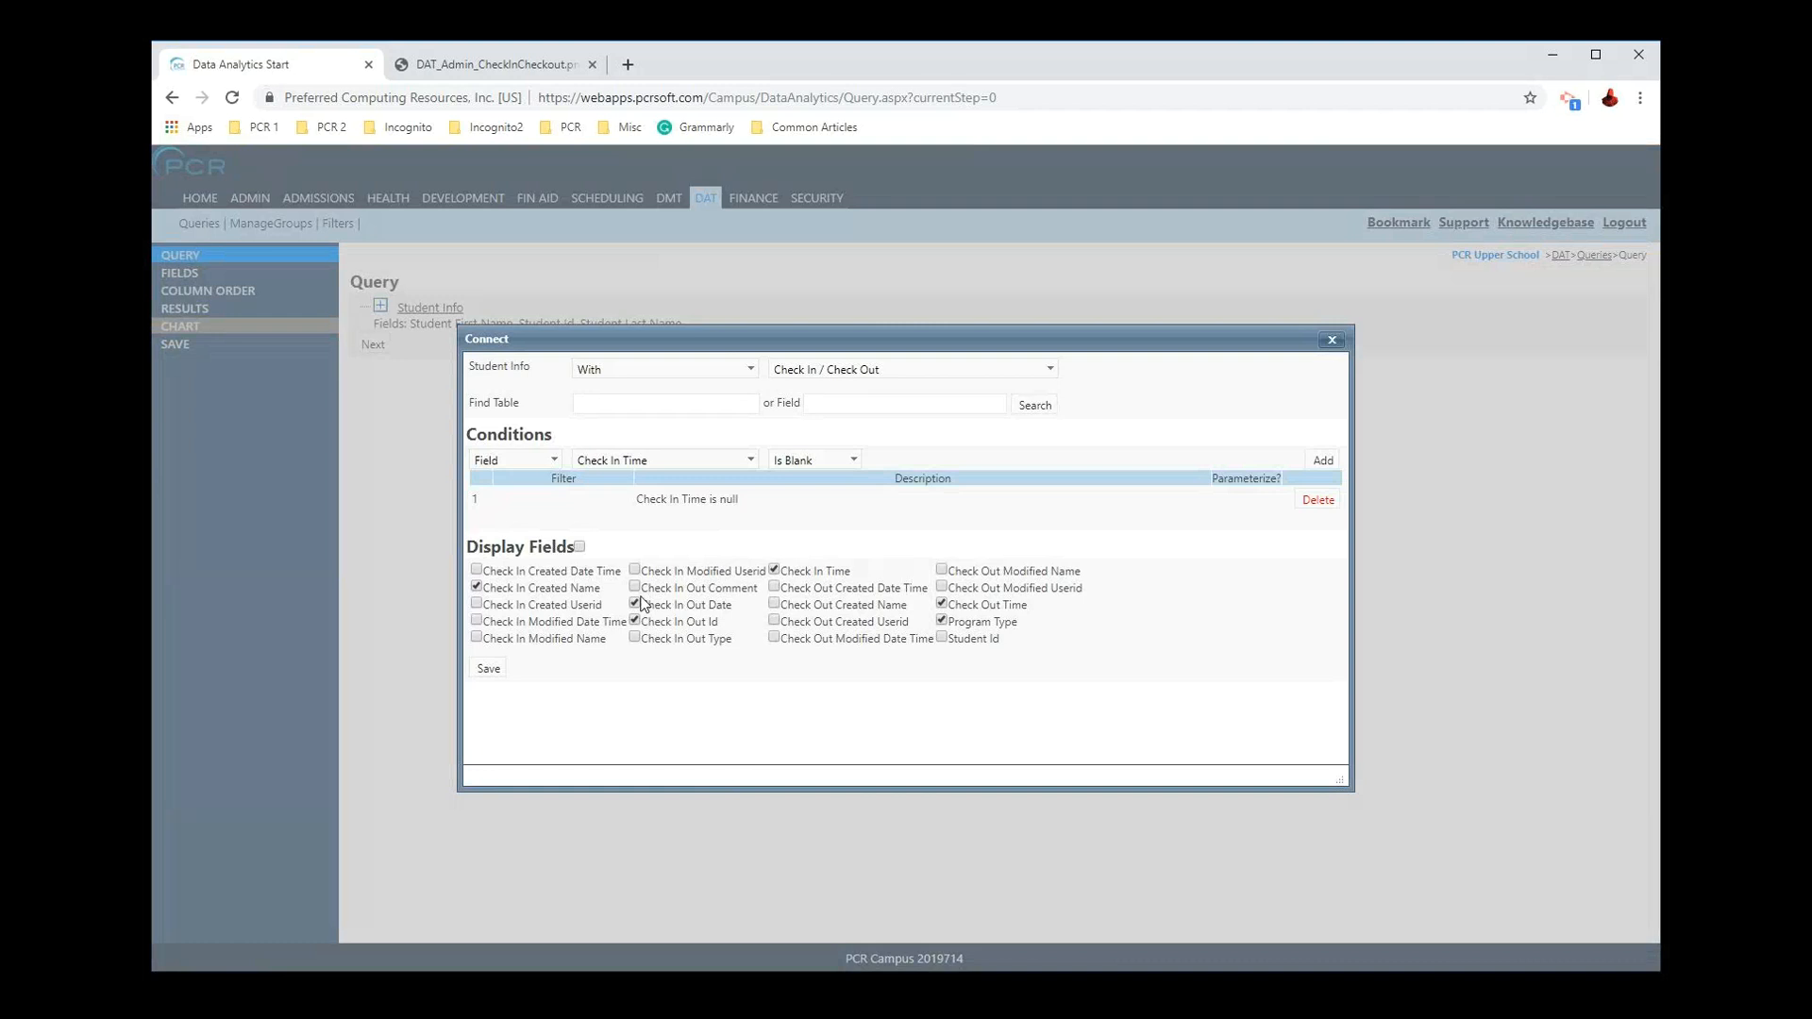
# Step: Add a multi select condition limiting Program Type to AM and PM, checking the table connection diagram for that field
pyautogui.click(661, 459)
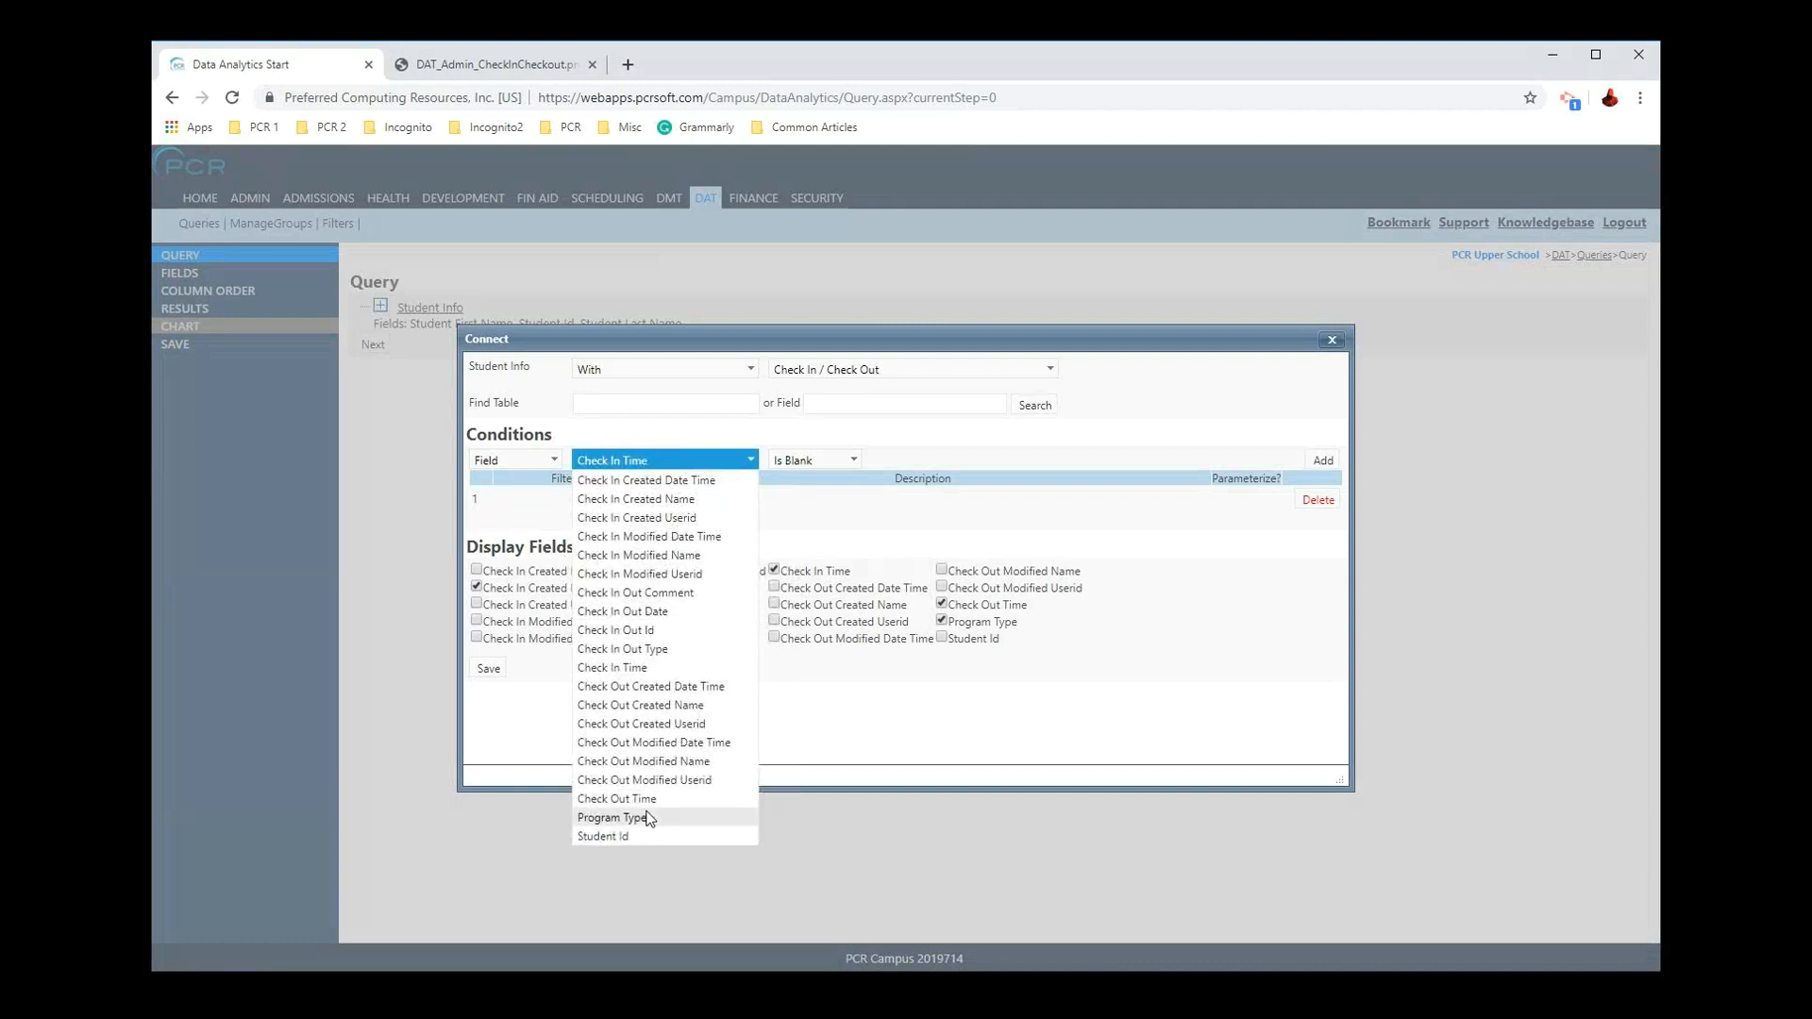
pyautogui.click(648, 817)
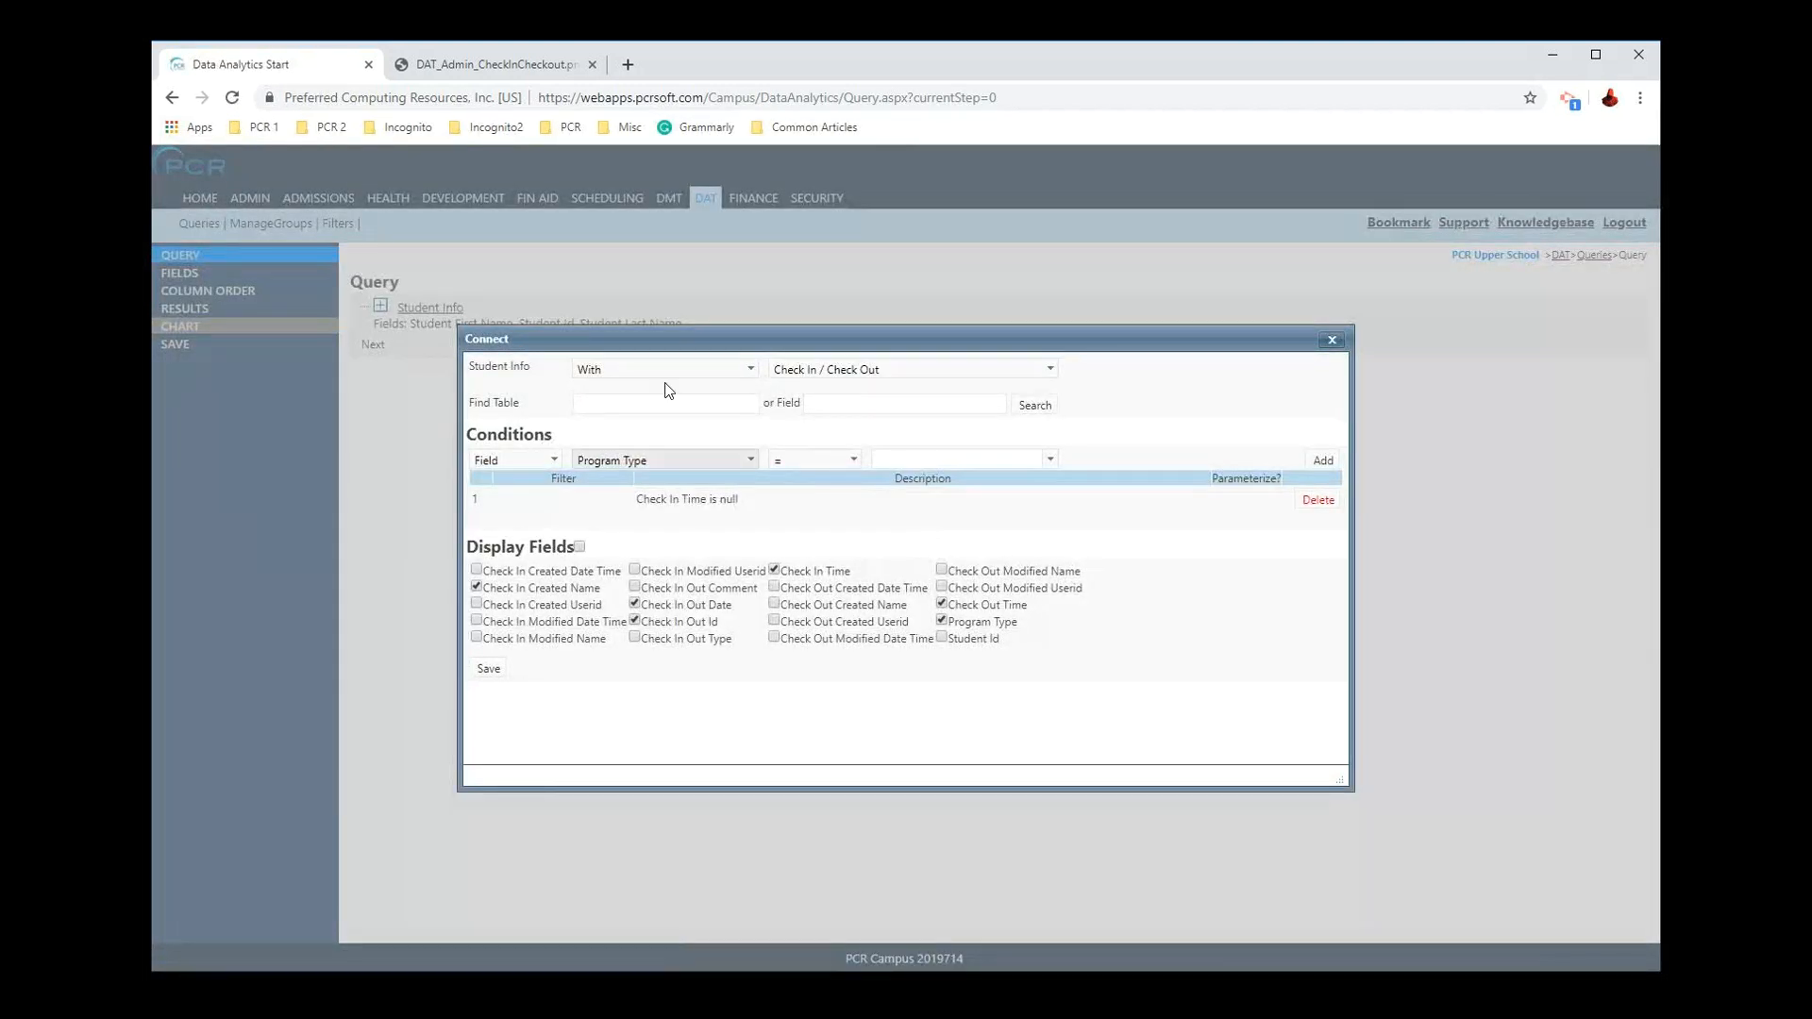
pyautogui.click(490, 74)
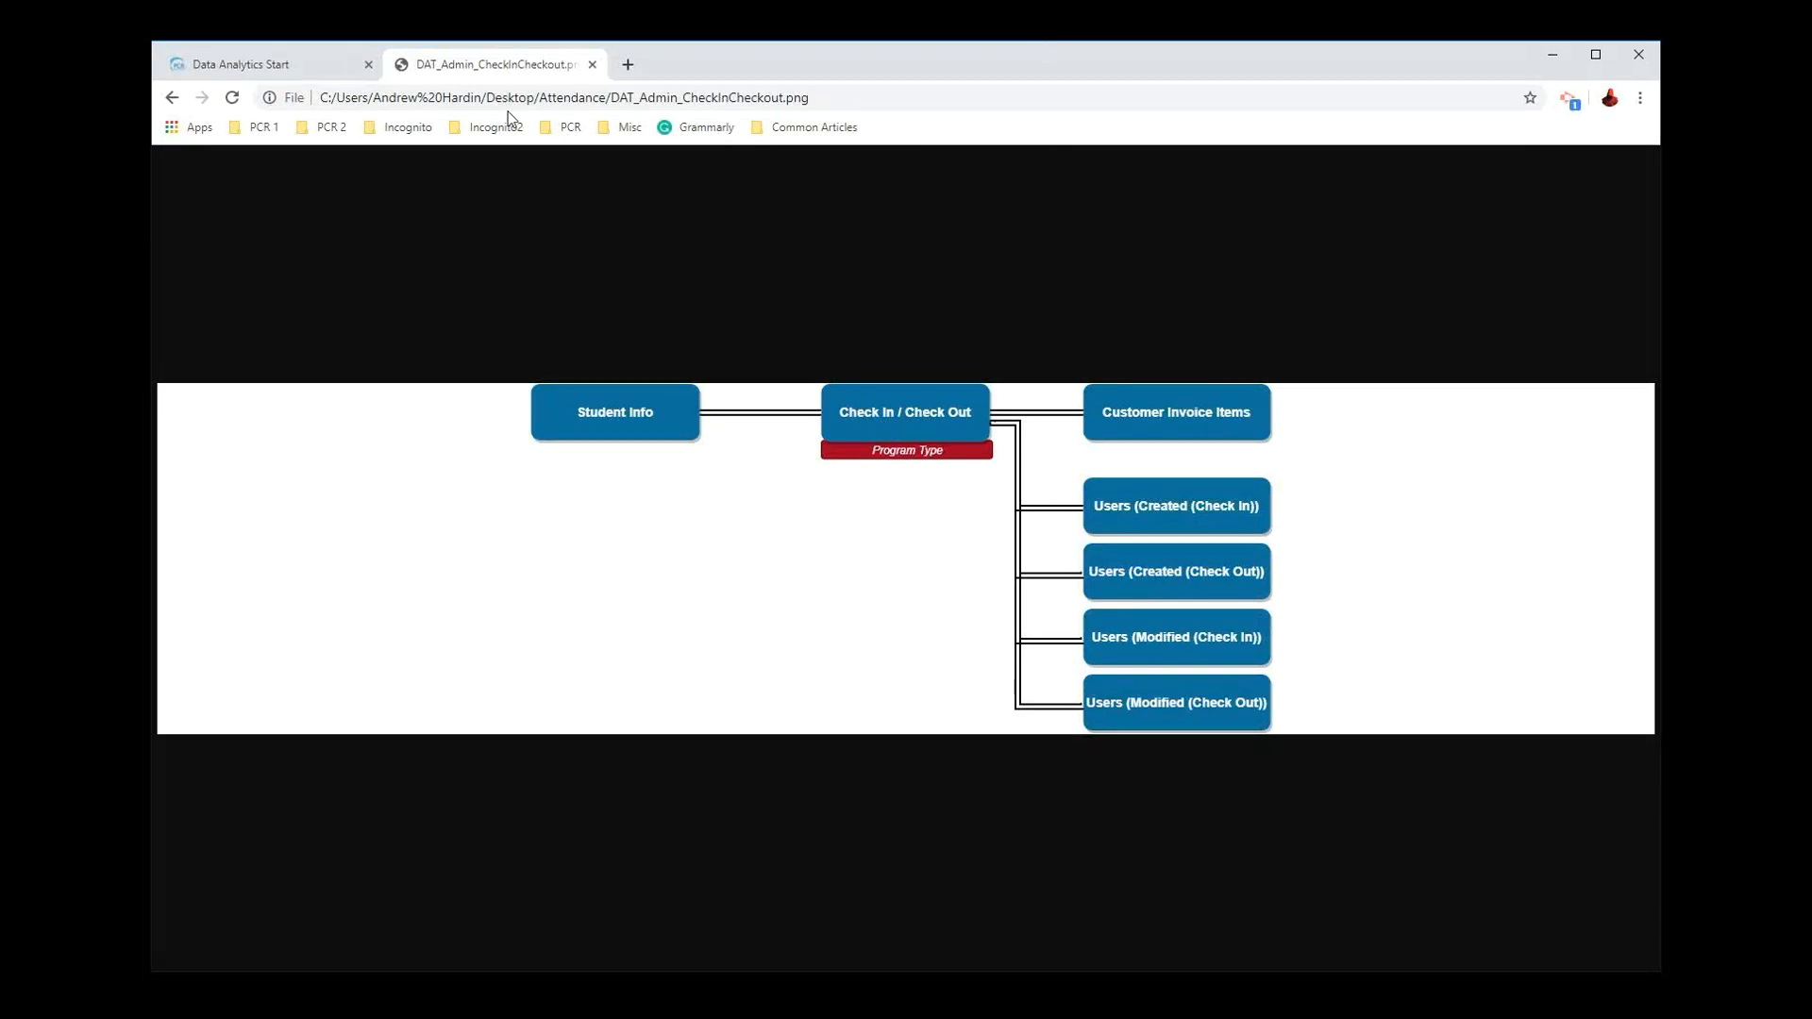
pyautogui.click(269, 65)
pyautogui.click(817, 460)
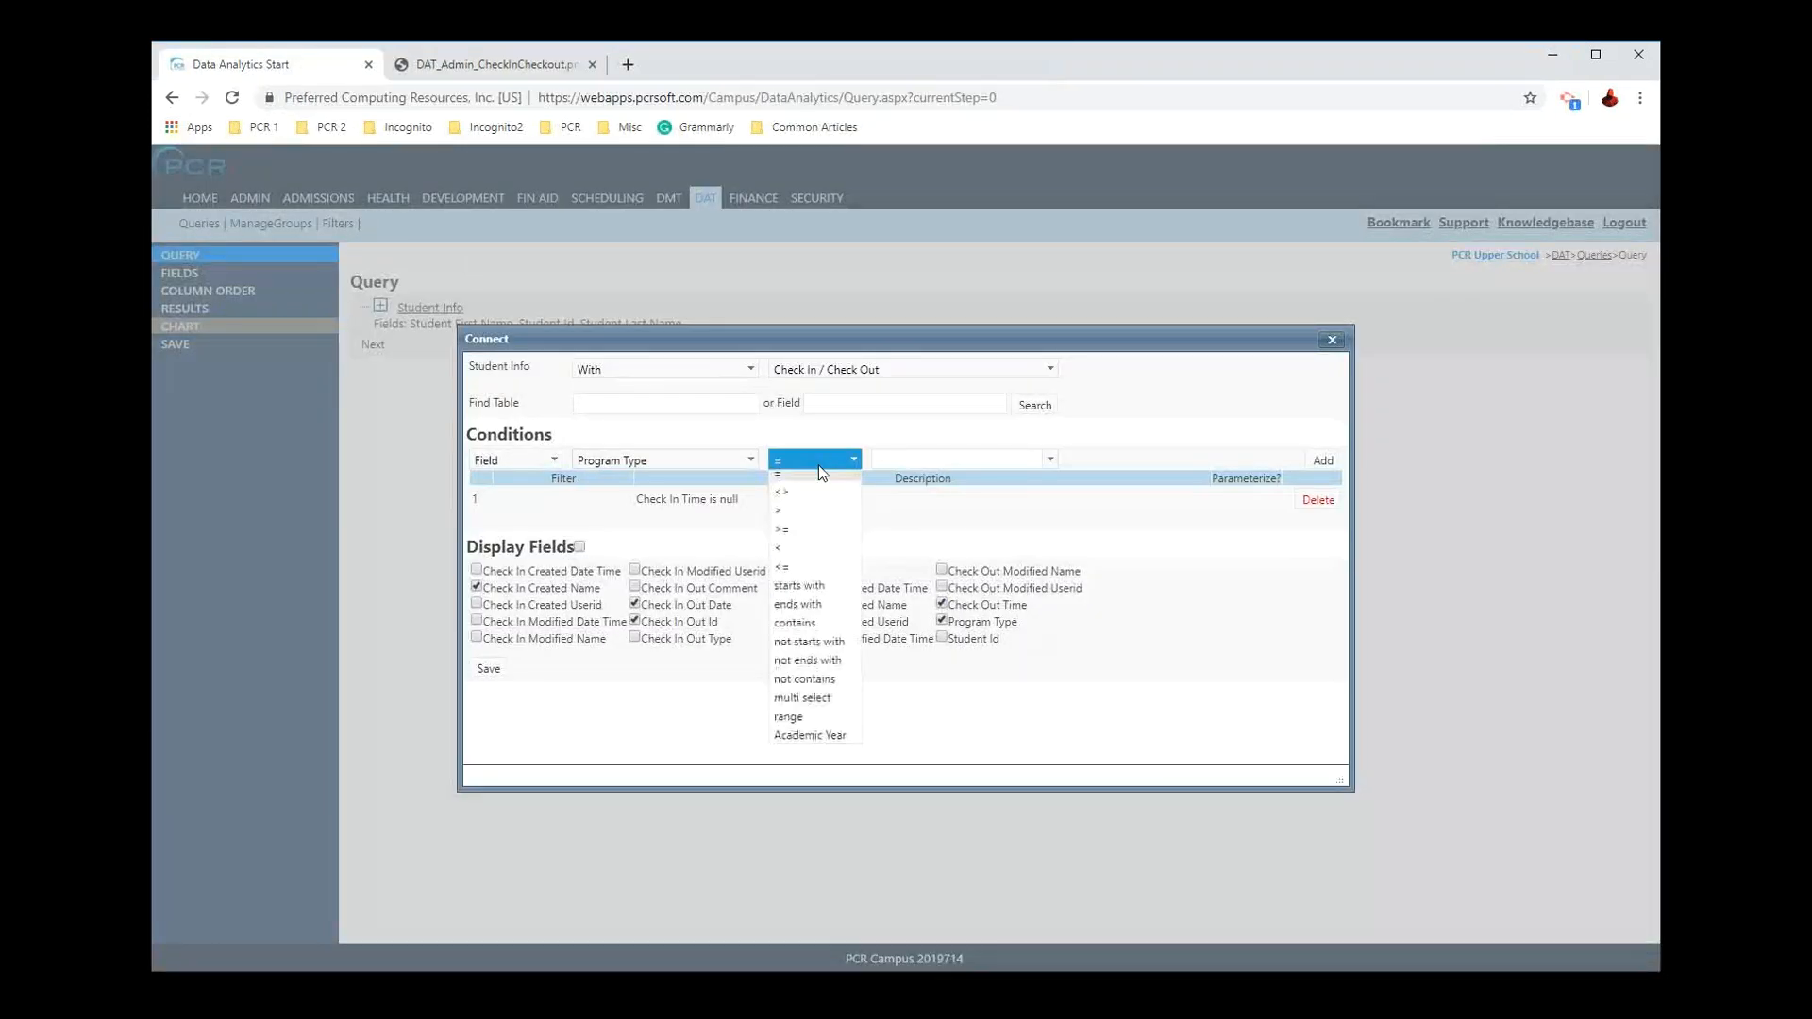
pyautogui.click(817, 708)
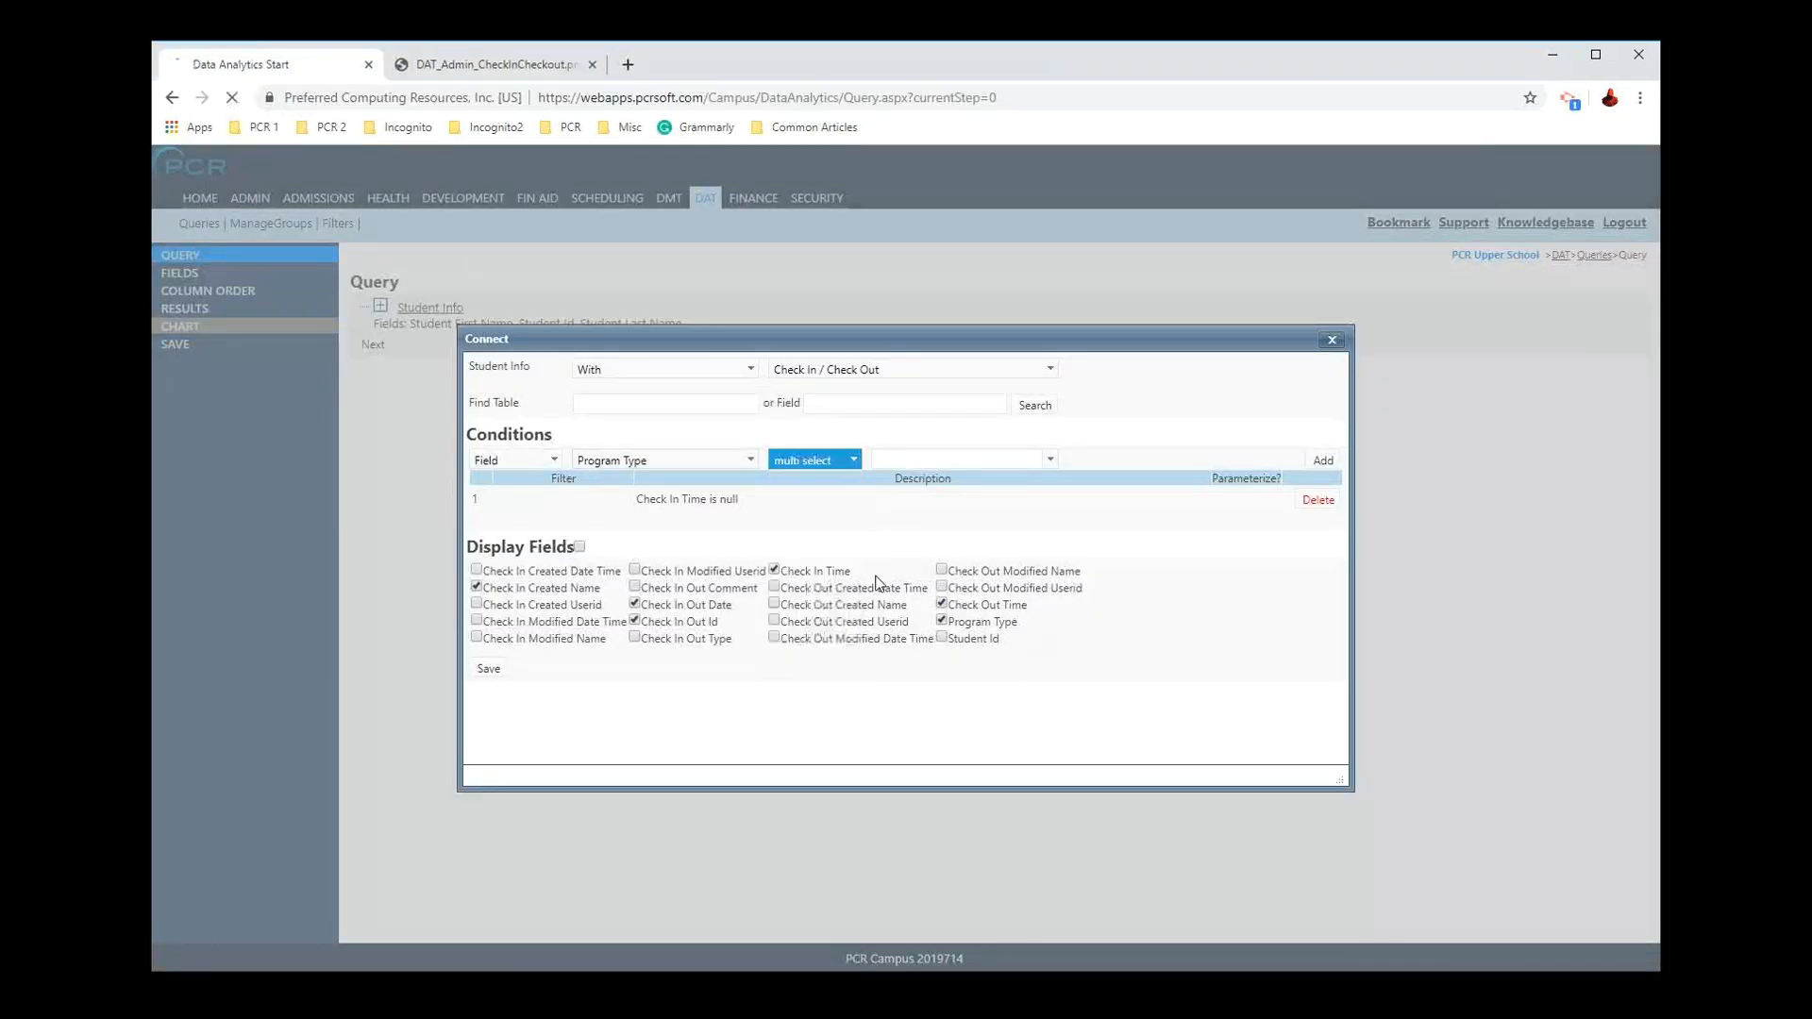
pyautogui.click(896, 460)
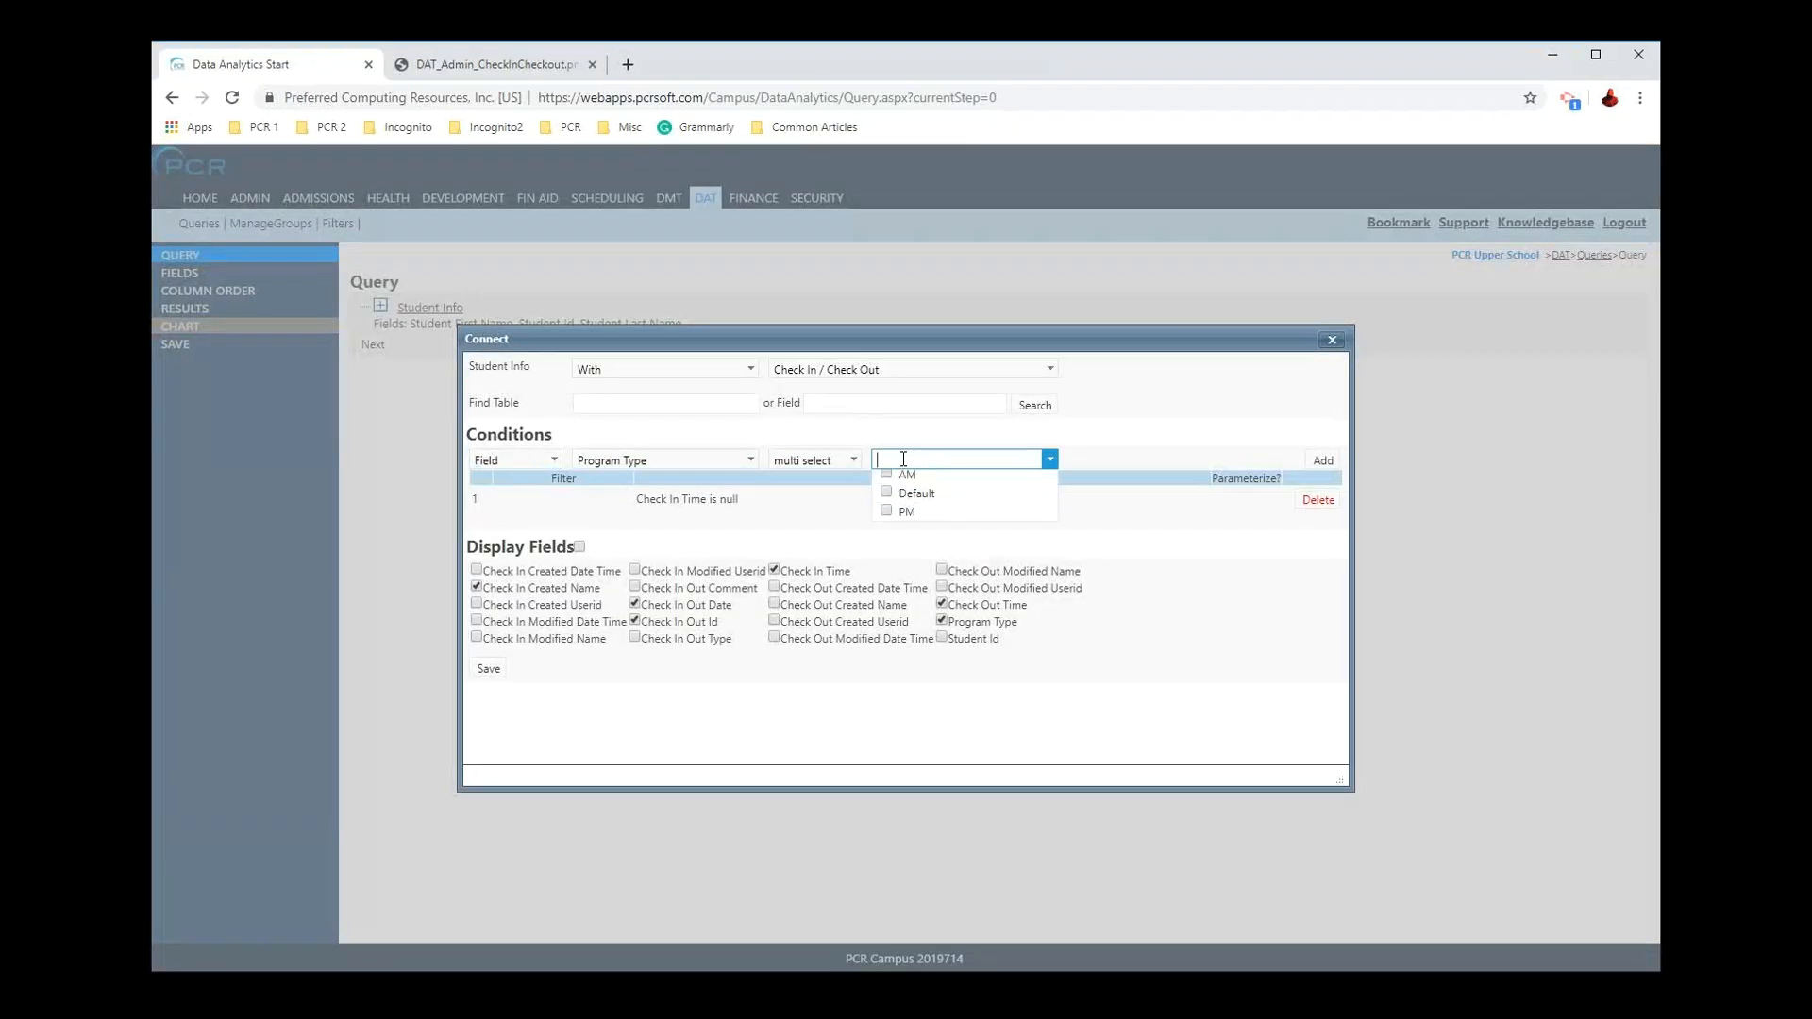
pyautogui.click(886, 516)
pyautogui.click(1323, 459)
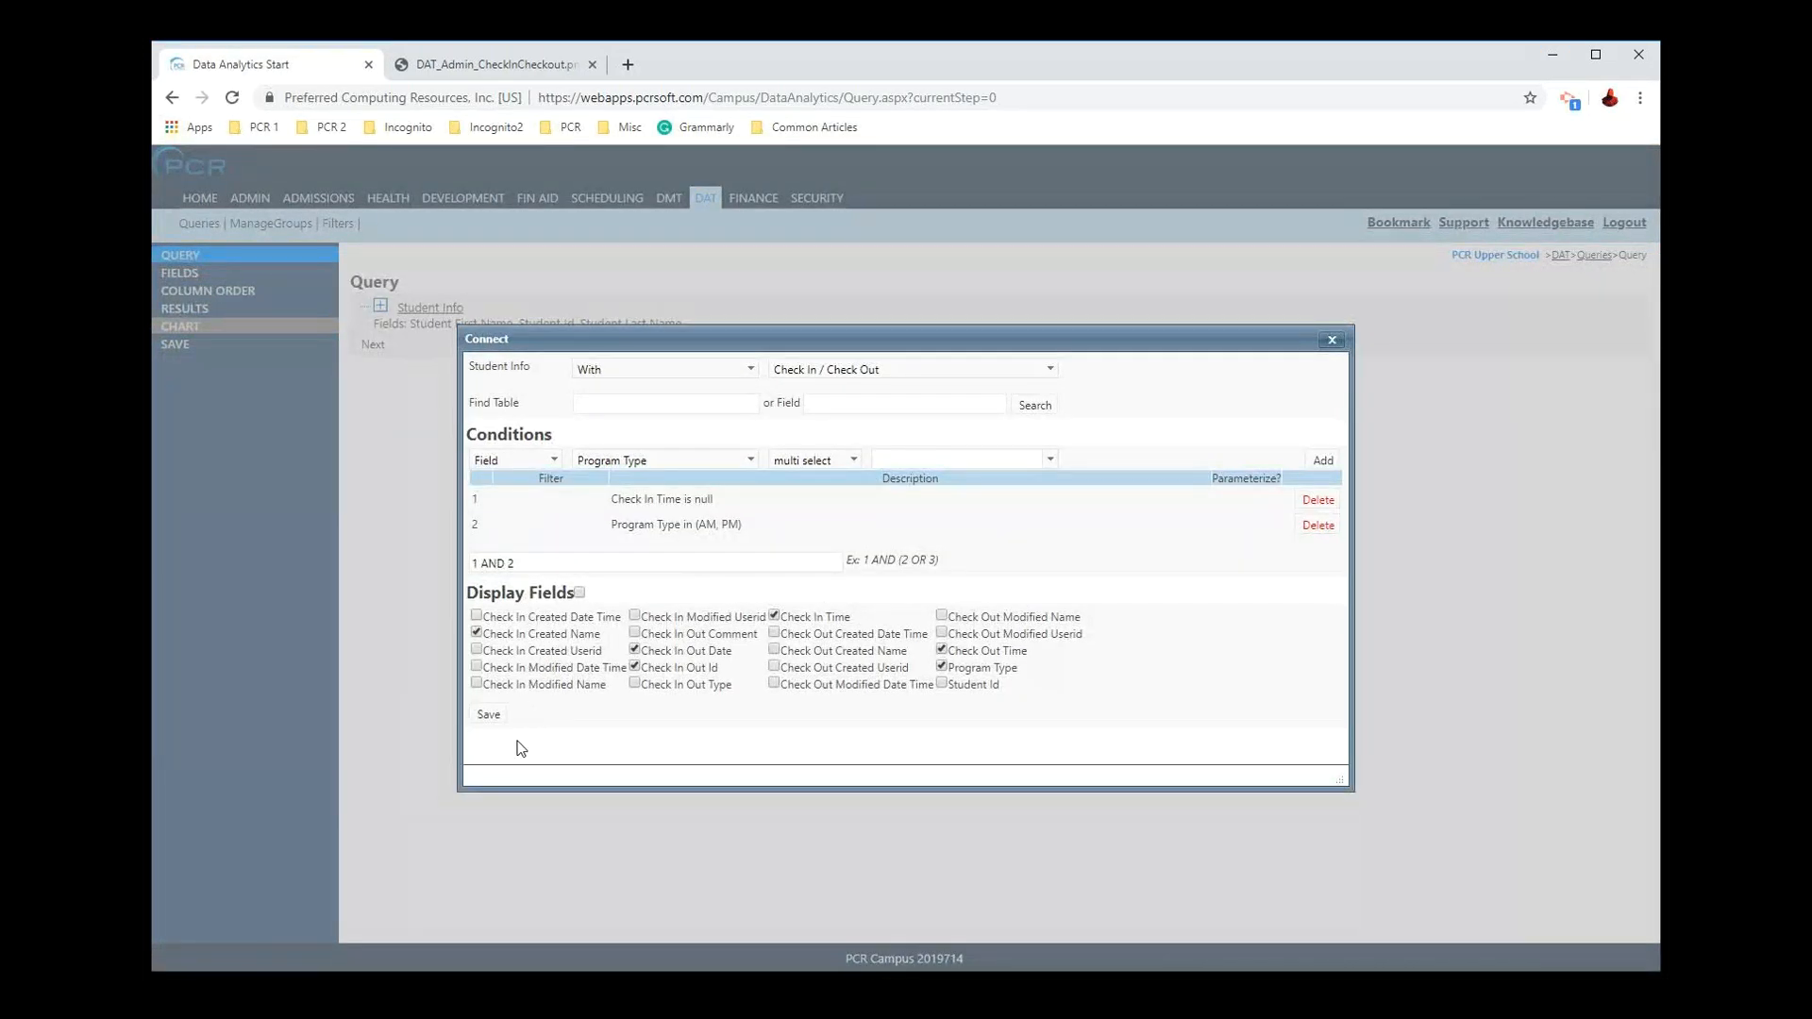
# Step: Save the Check In / Check Out settings and review the query's results and field list
pyautogui.click(491, 715)
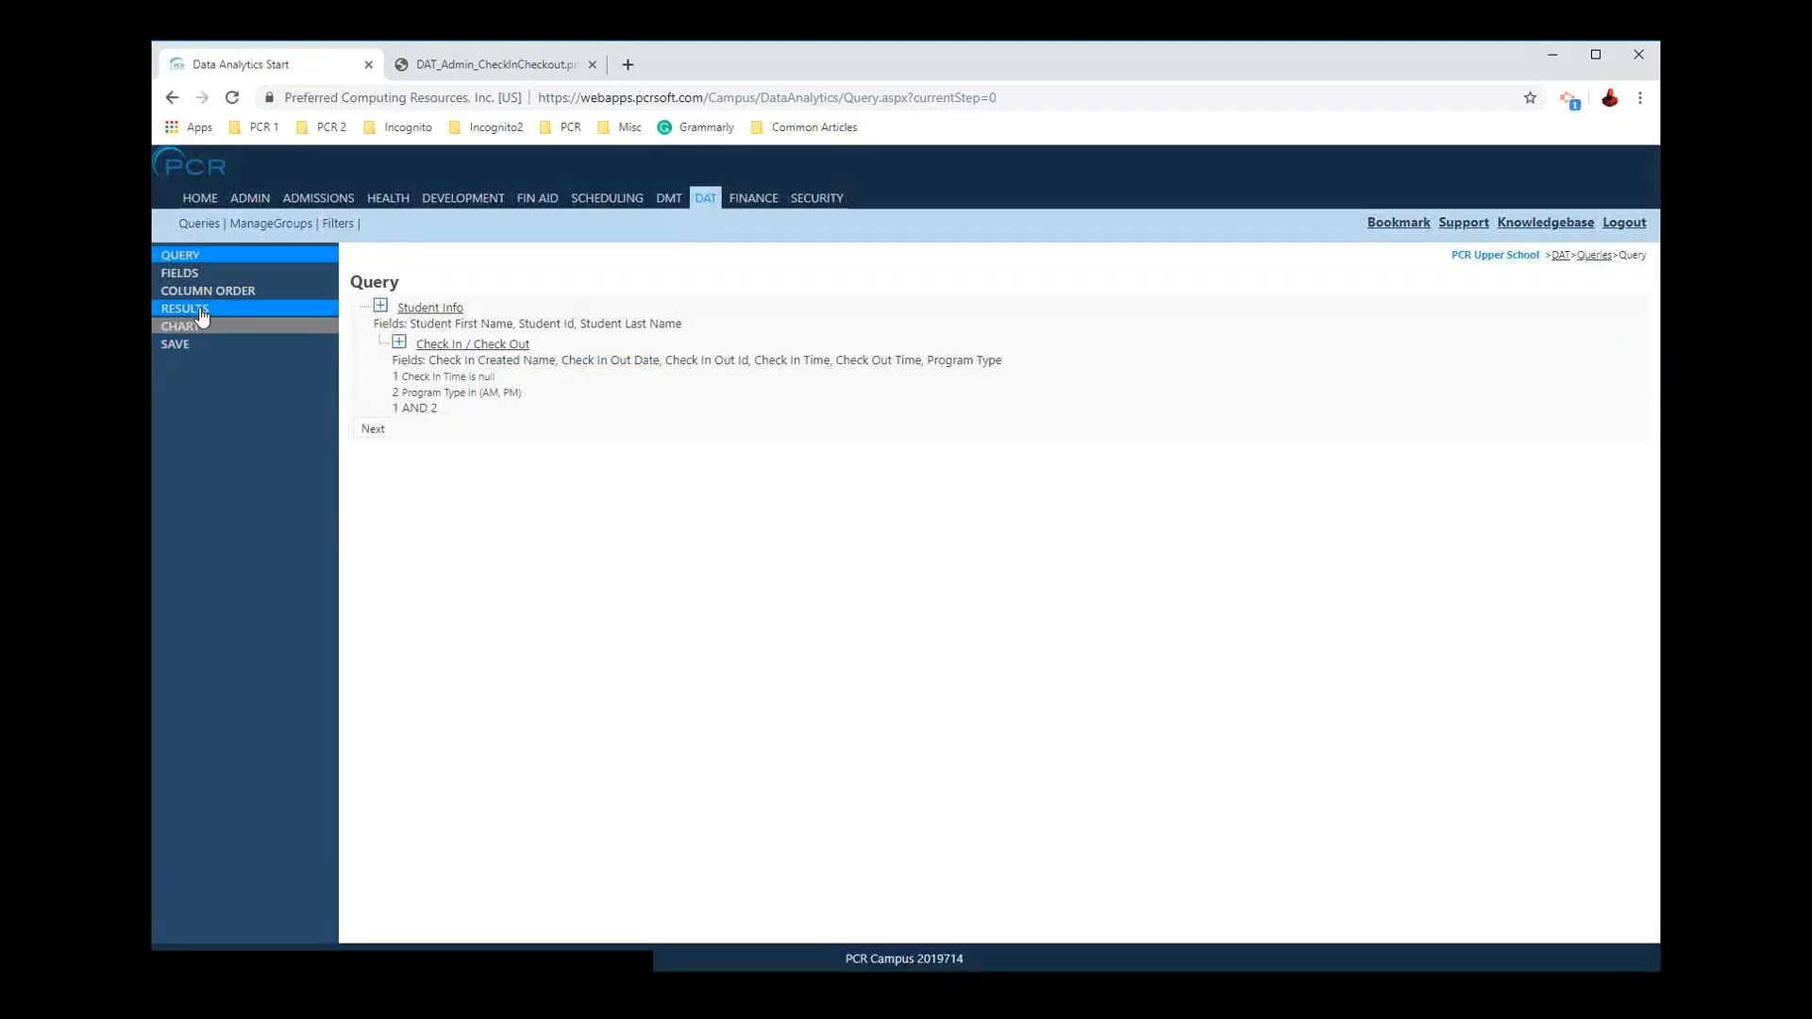
pyautogui.click(201, 311)
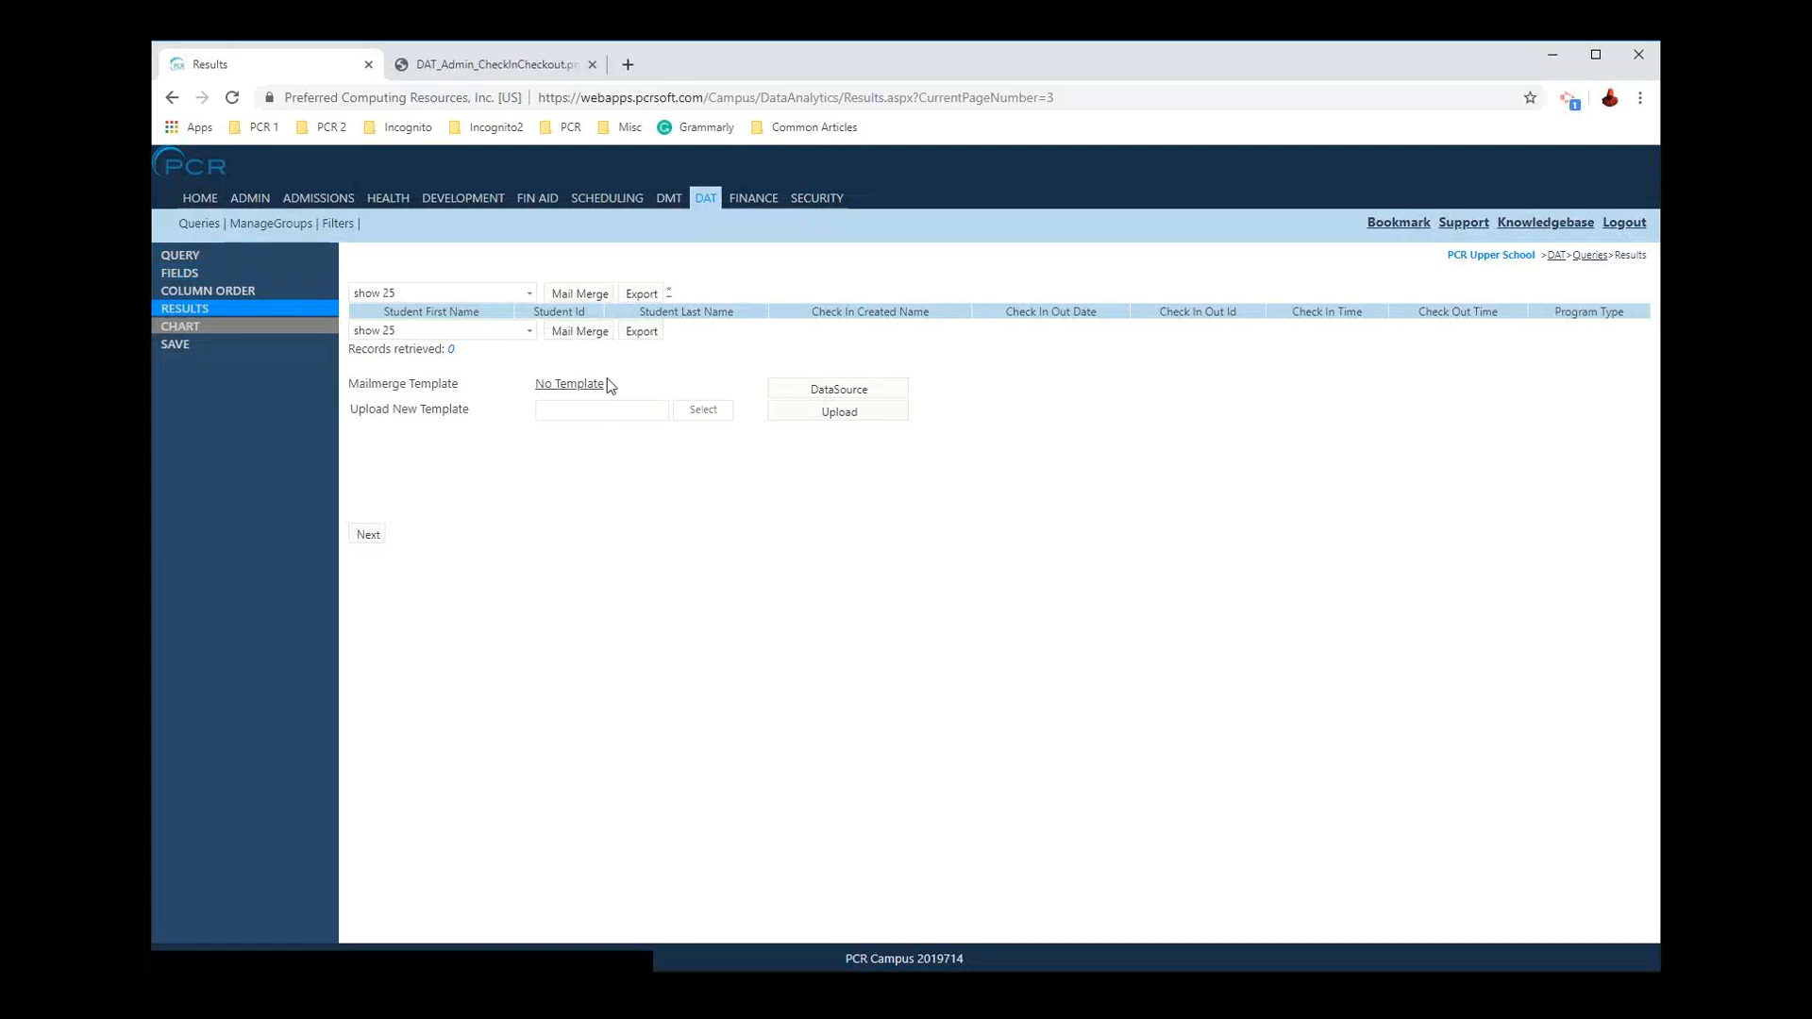
pyautogui.click(219, 273)
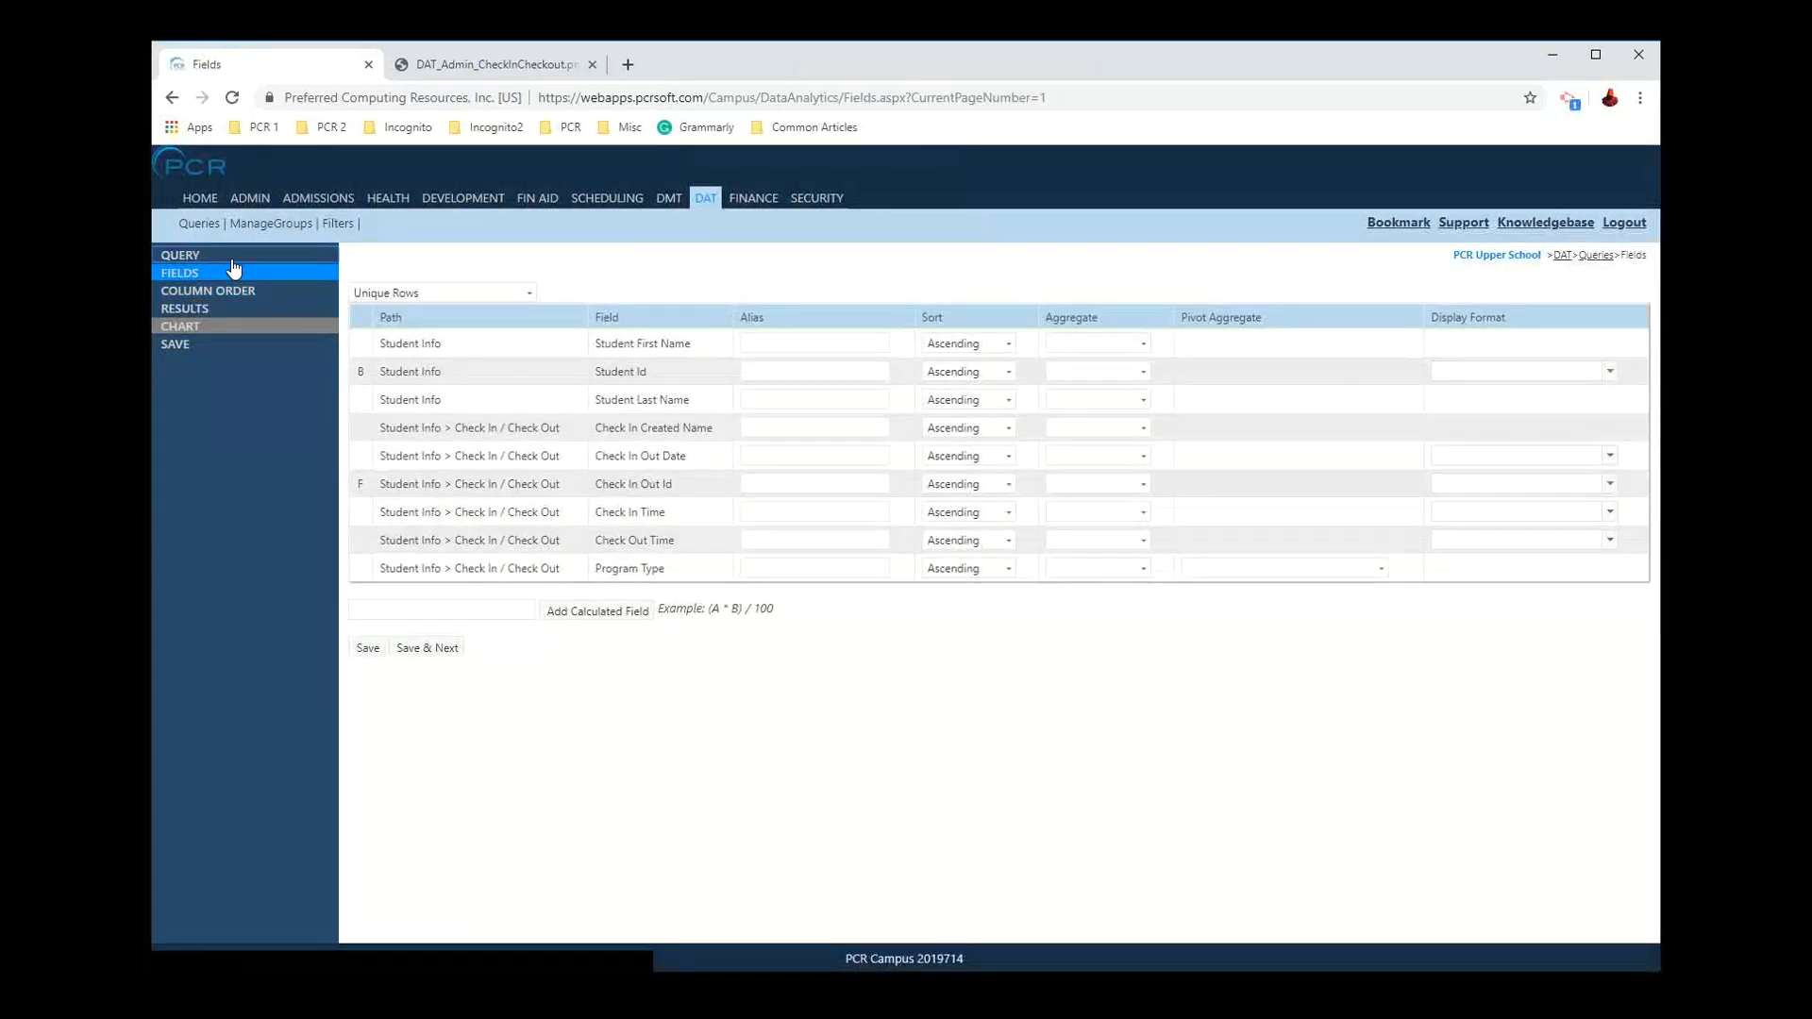
# Step: Reopen the Check In / Check Out table settings in the query and delete the blank Check In Time condition
pyautogui.click(232, 255)
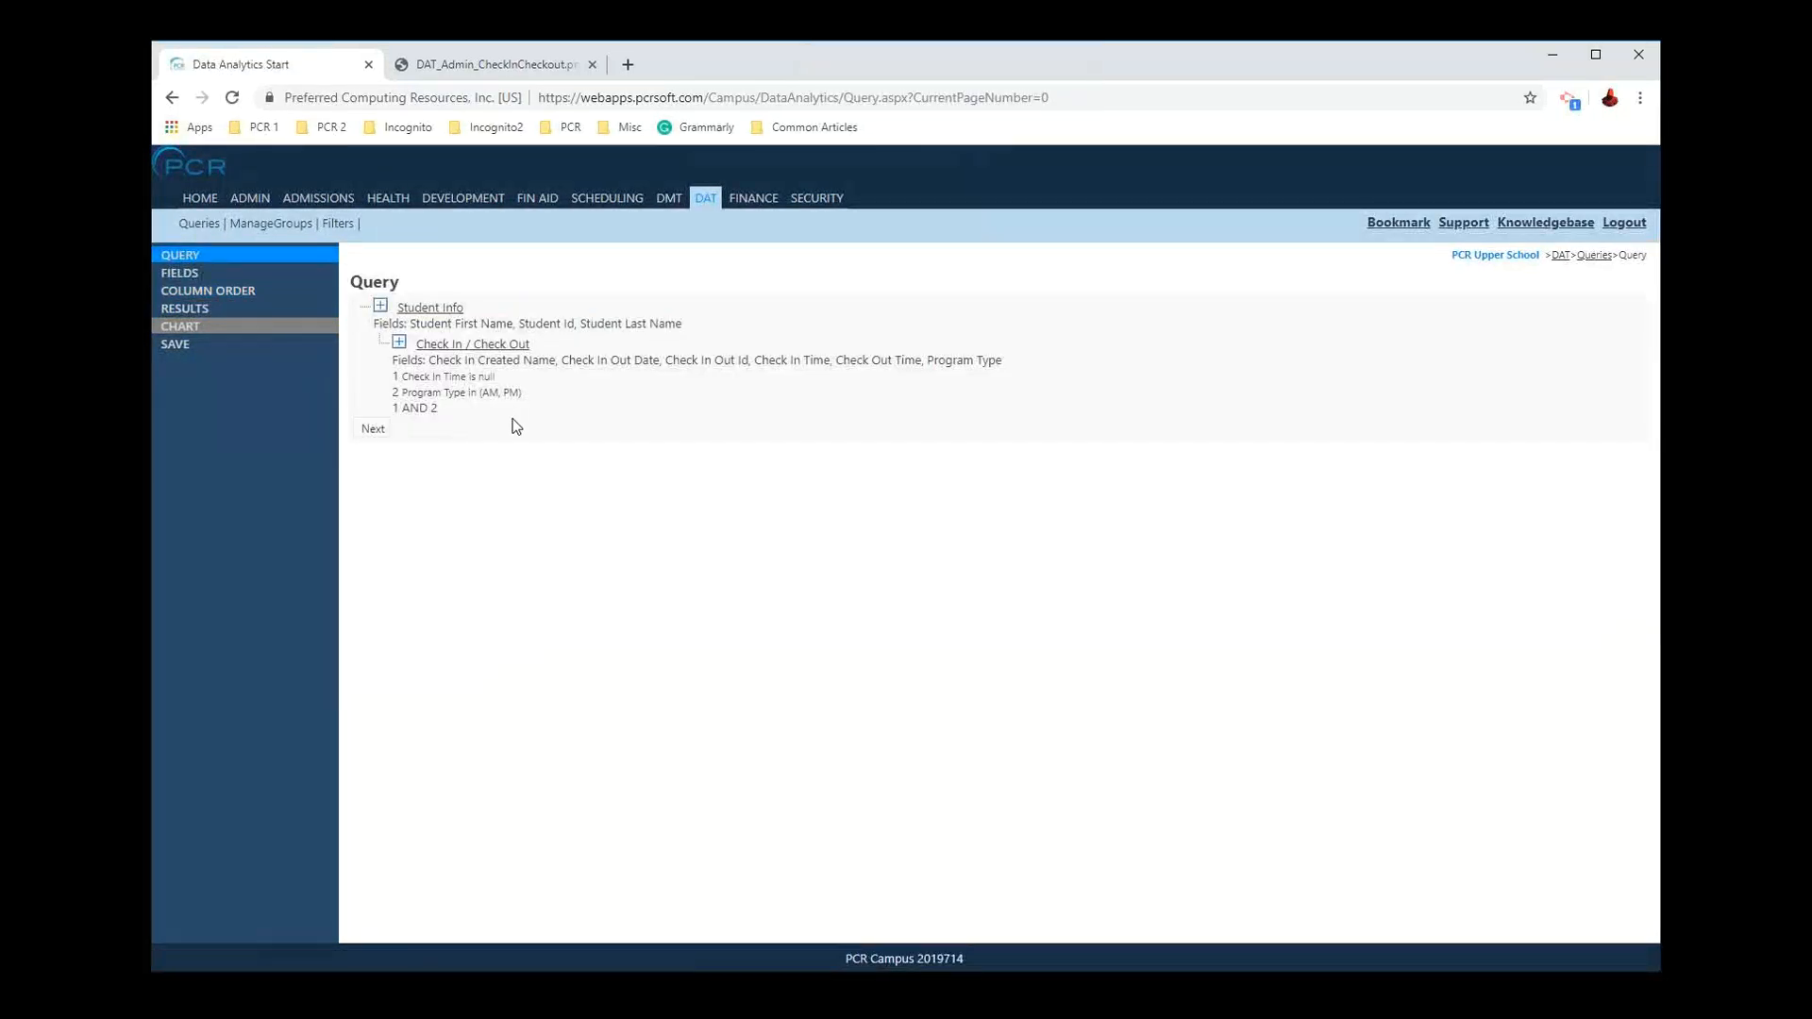
pyautogui.click(500, 347)
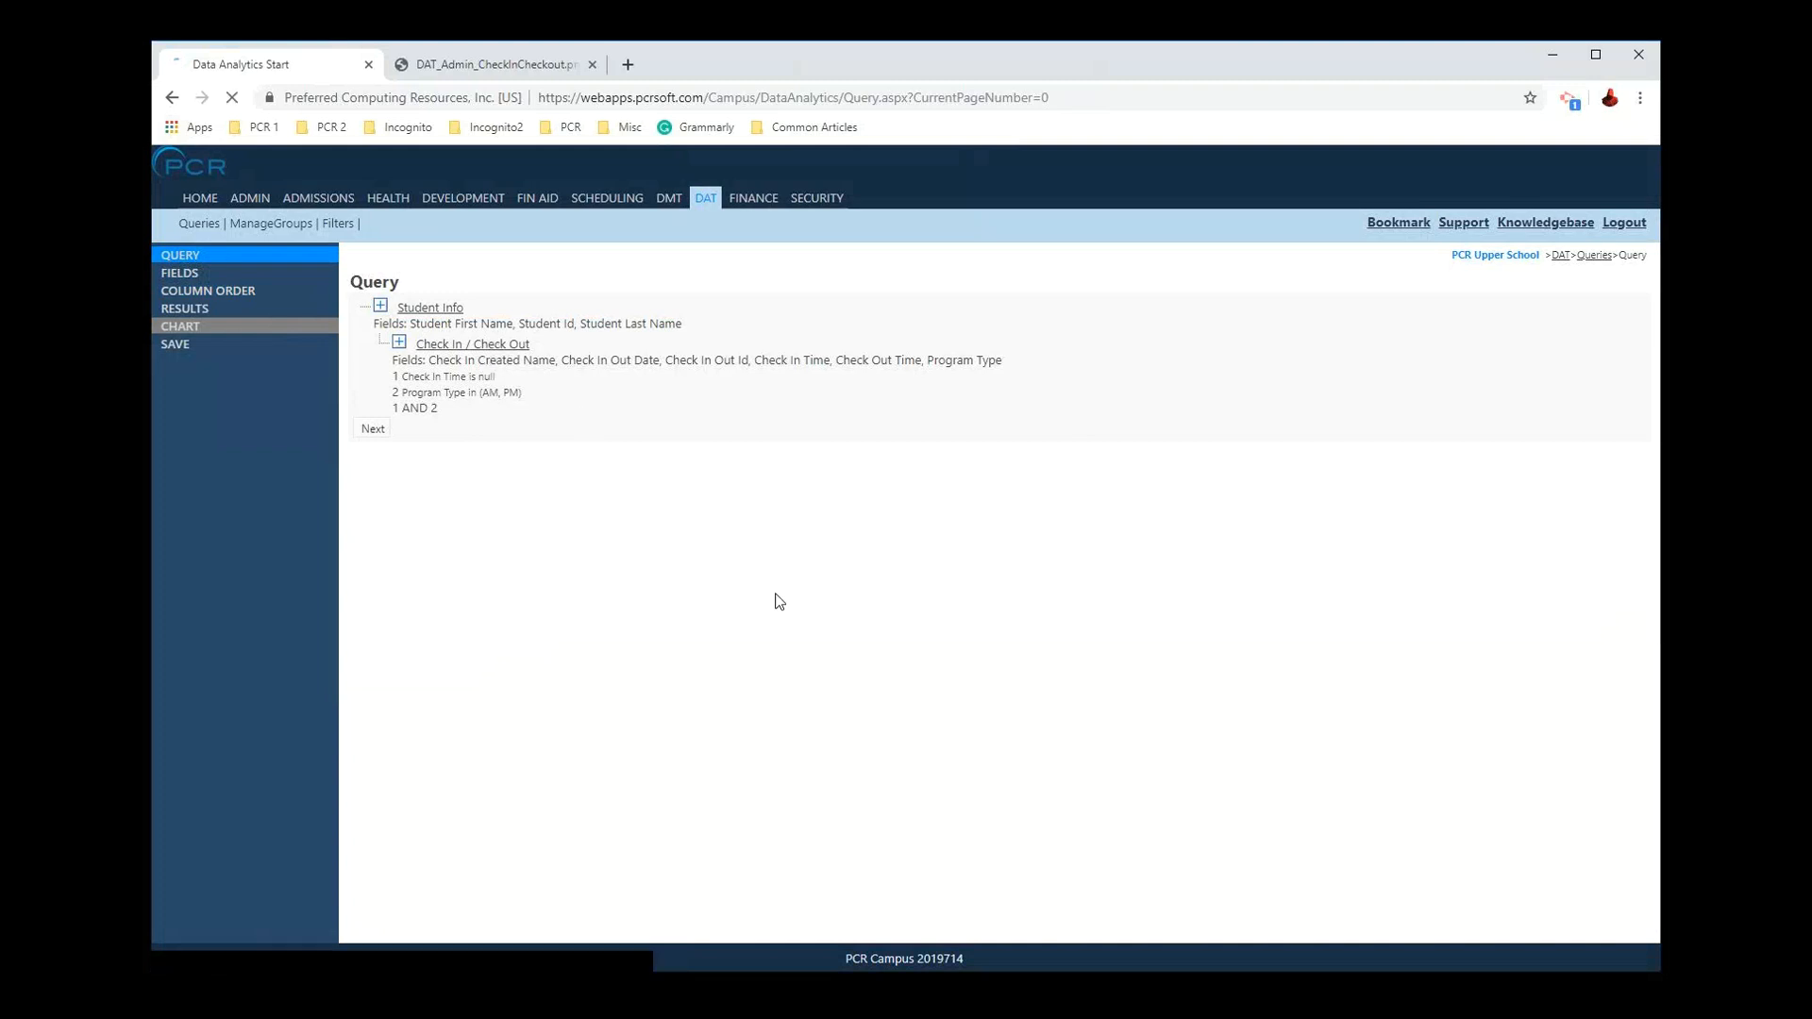
pyautogui.click(1327, 500)
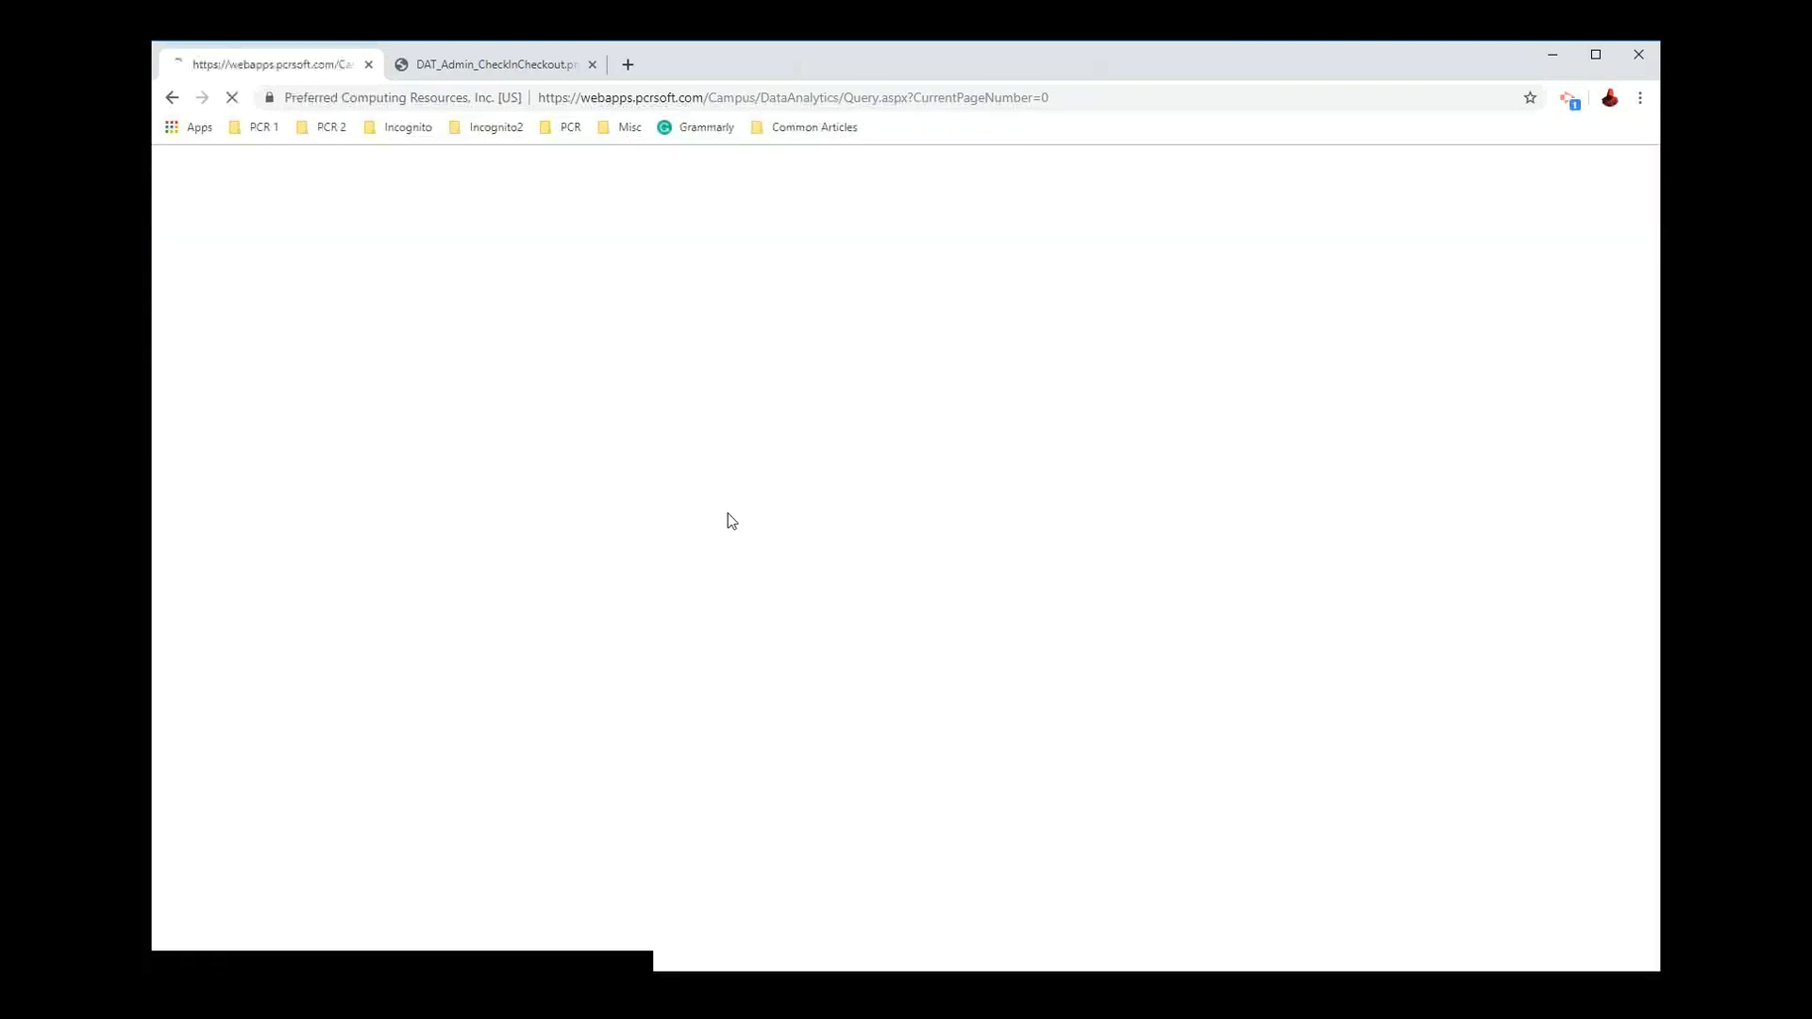
# Step: Add a condition that Check Out Time Is Blank, save the Check In / Check Out settings and show the query results
pyautogui.click(660, 460)
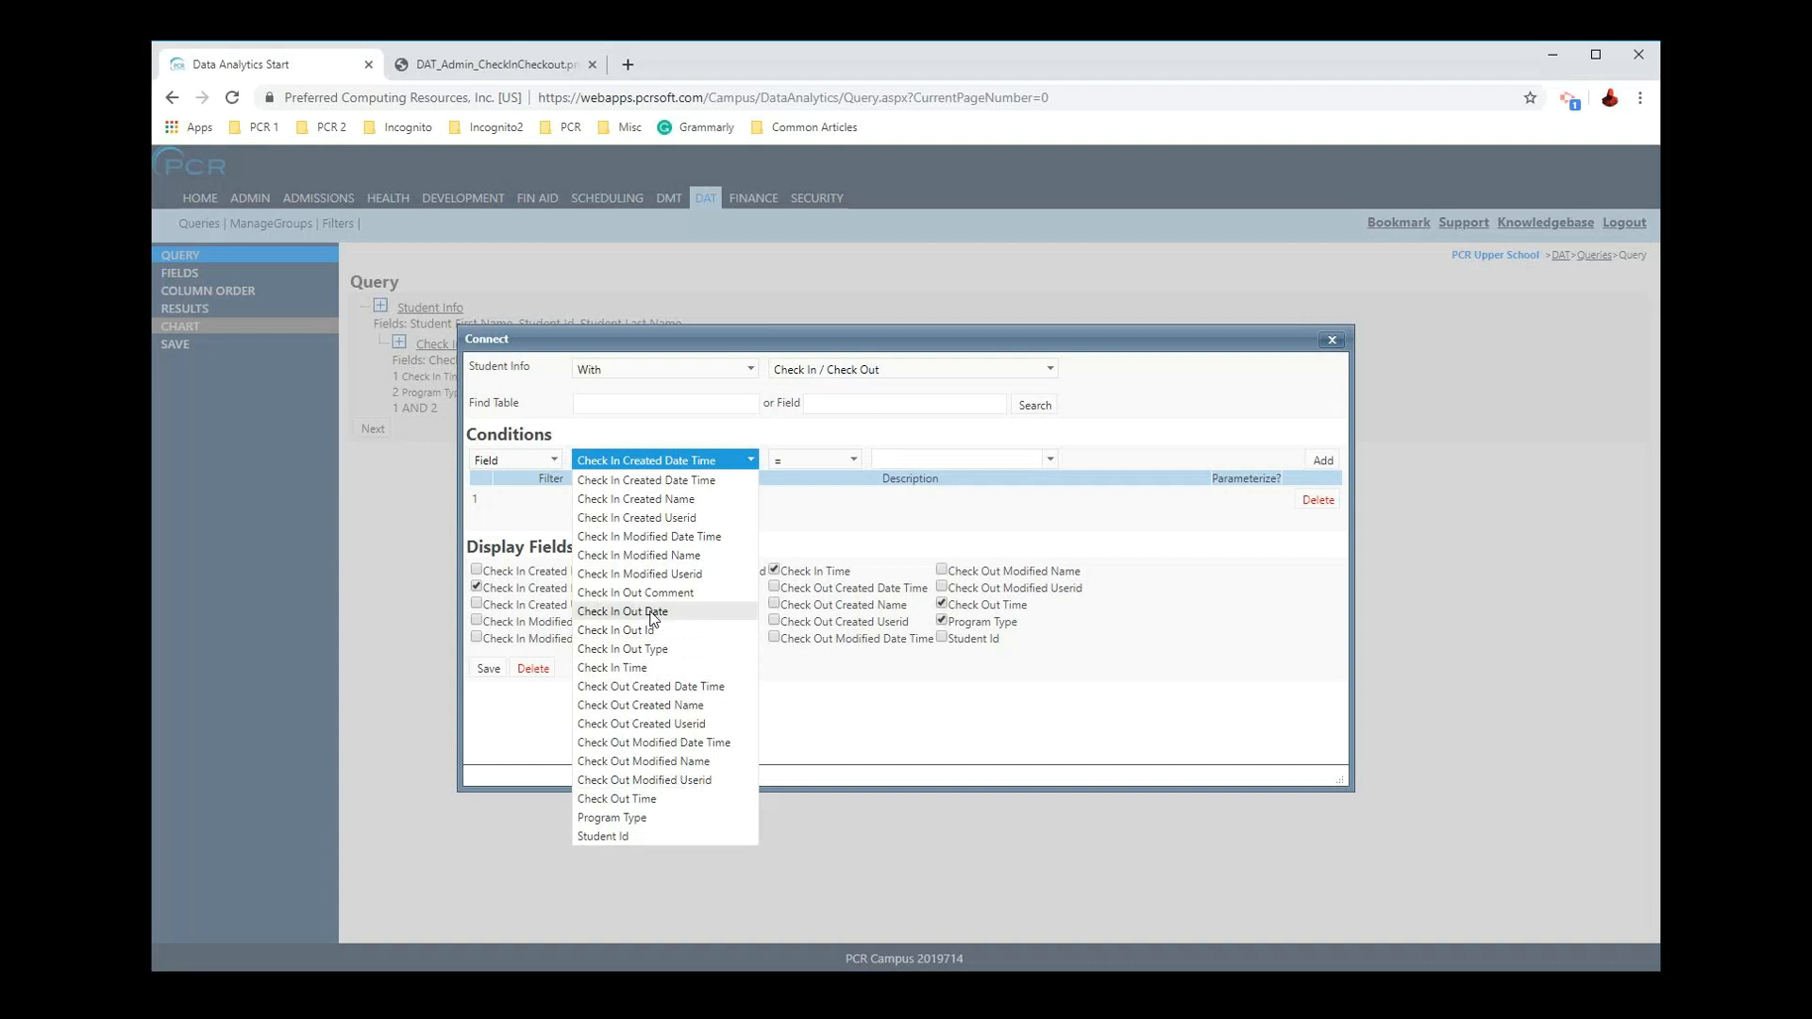
pyautogui.click(673, 800)
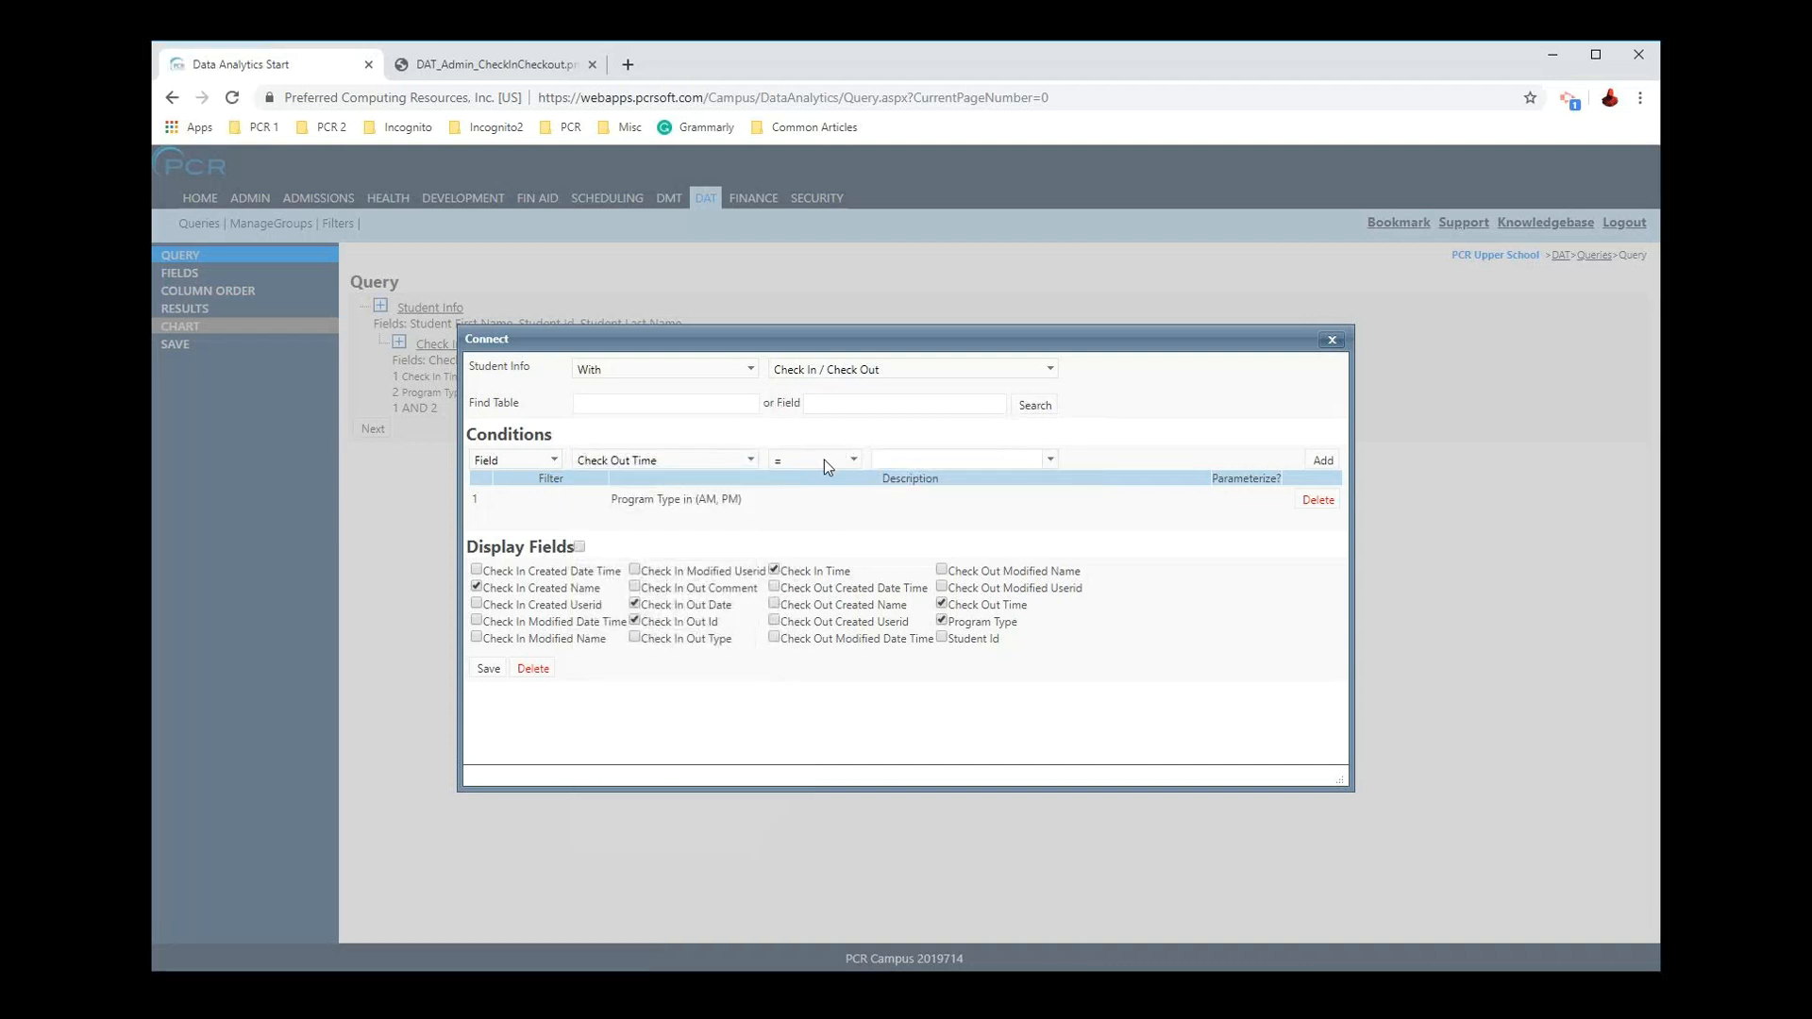
pyautogui.click(824, 461)
pyautogui.click(797, 625)
pyautogui.click(1321, 461)
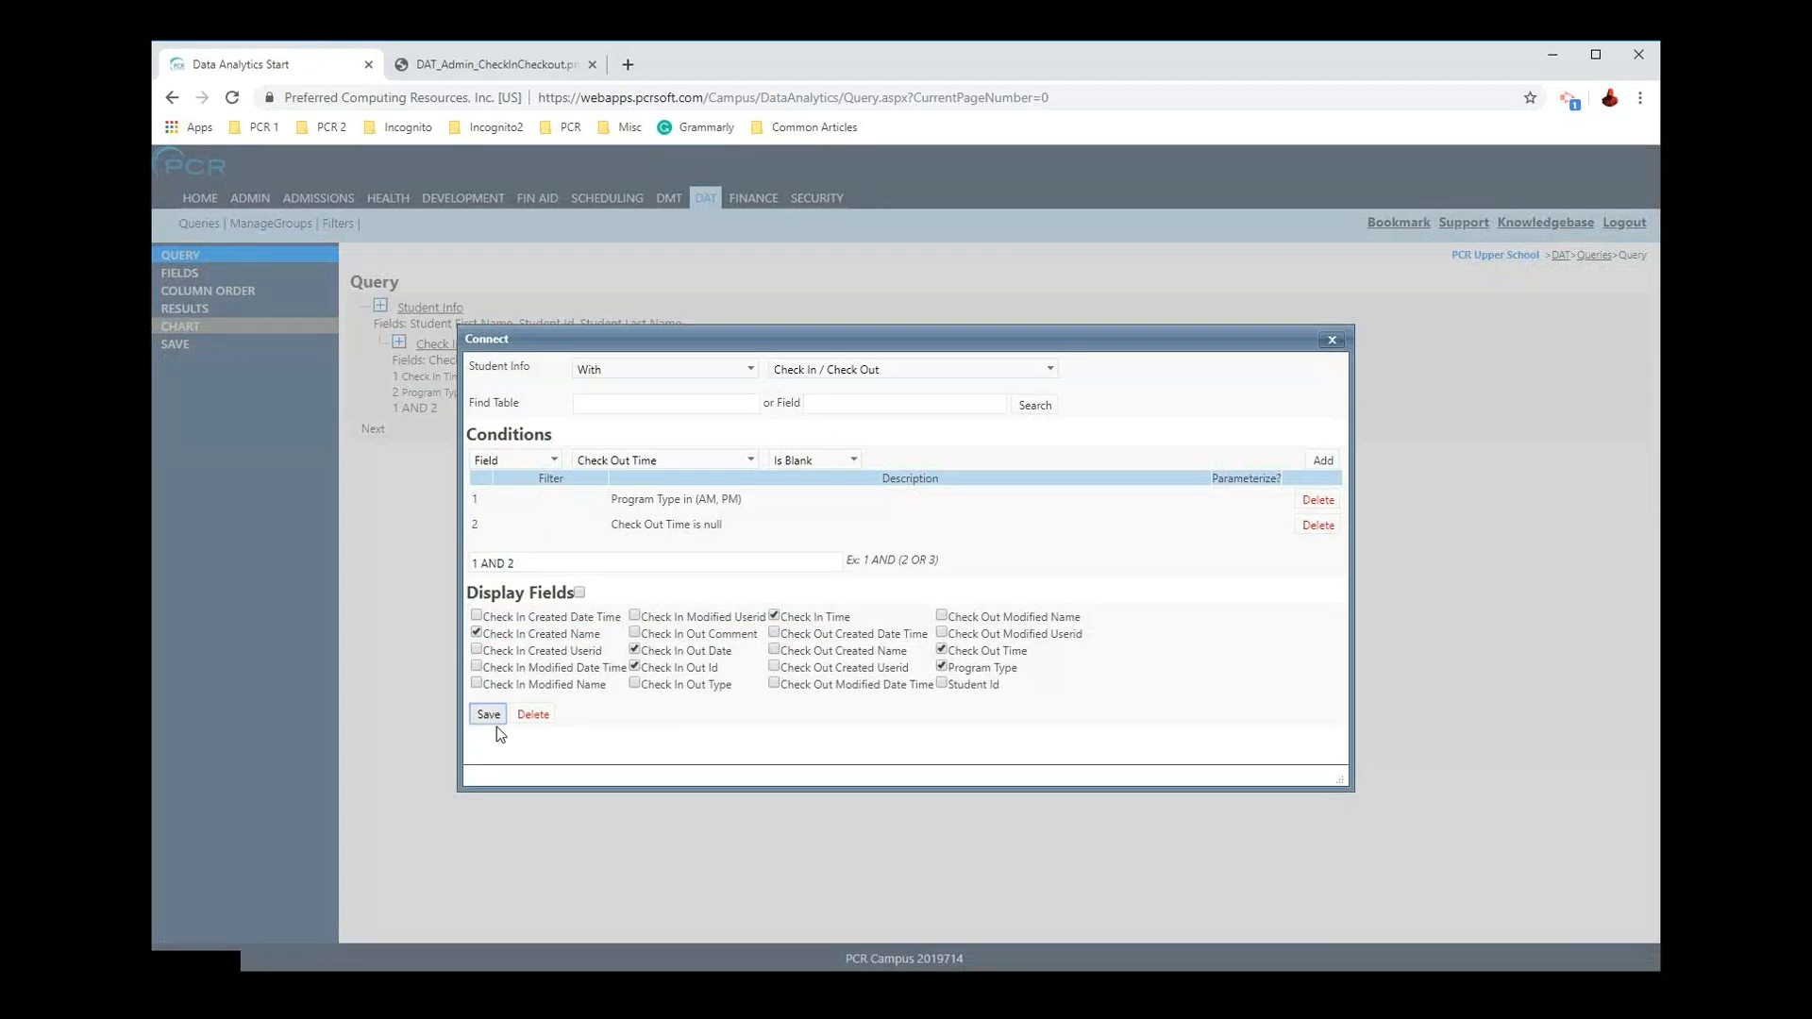
pyautogui.click(491, 717)
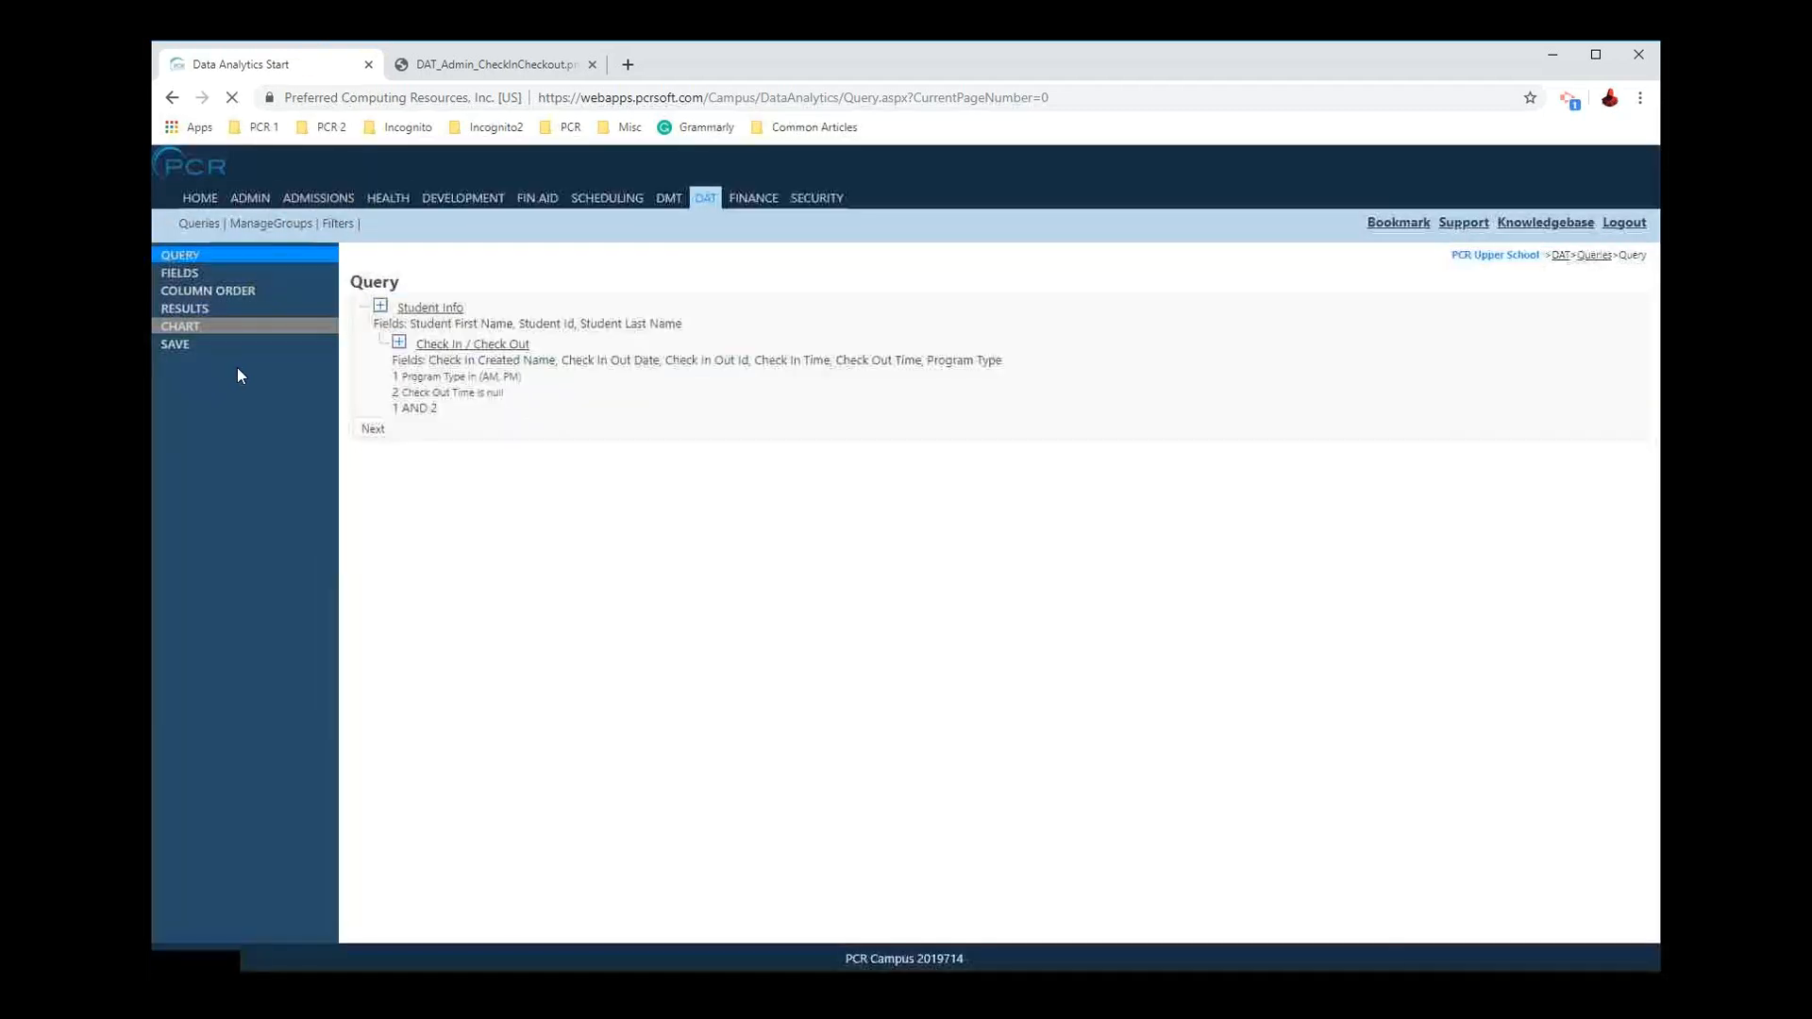
pyautogui.click(226, 310)
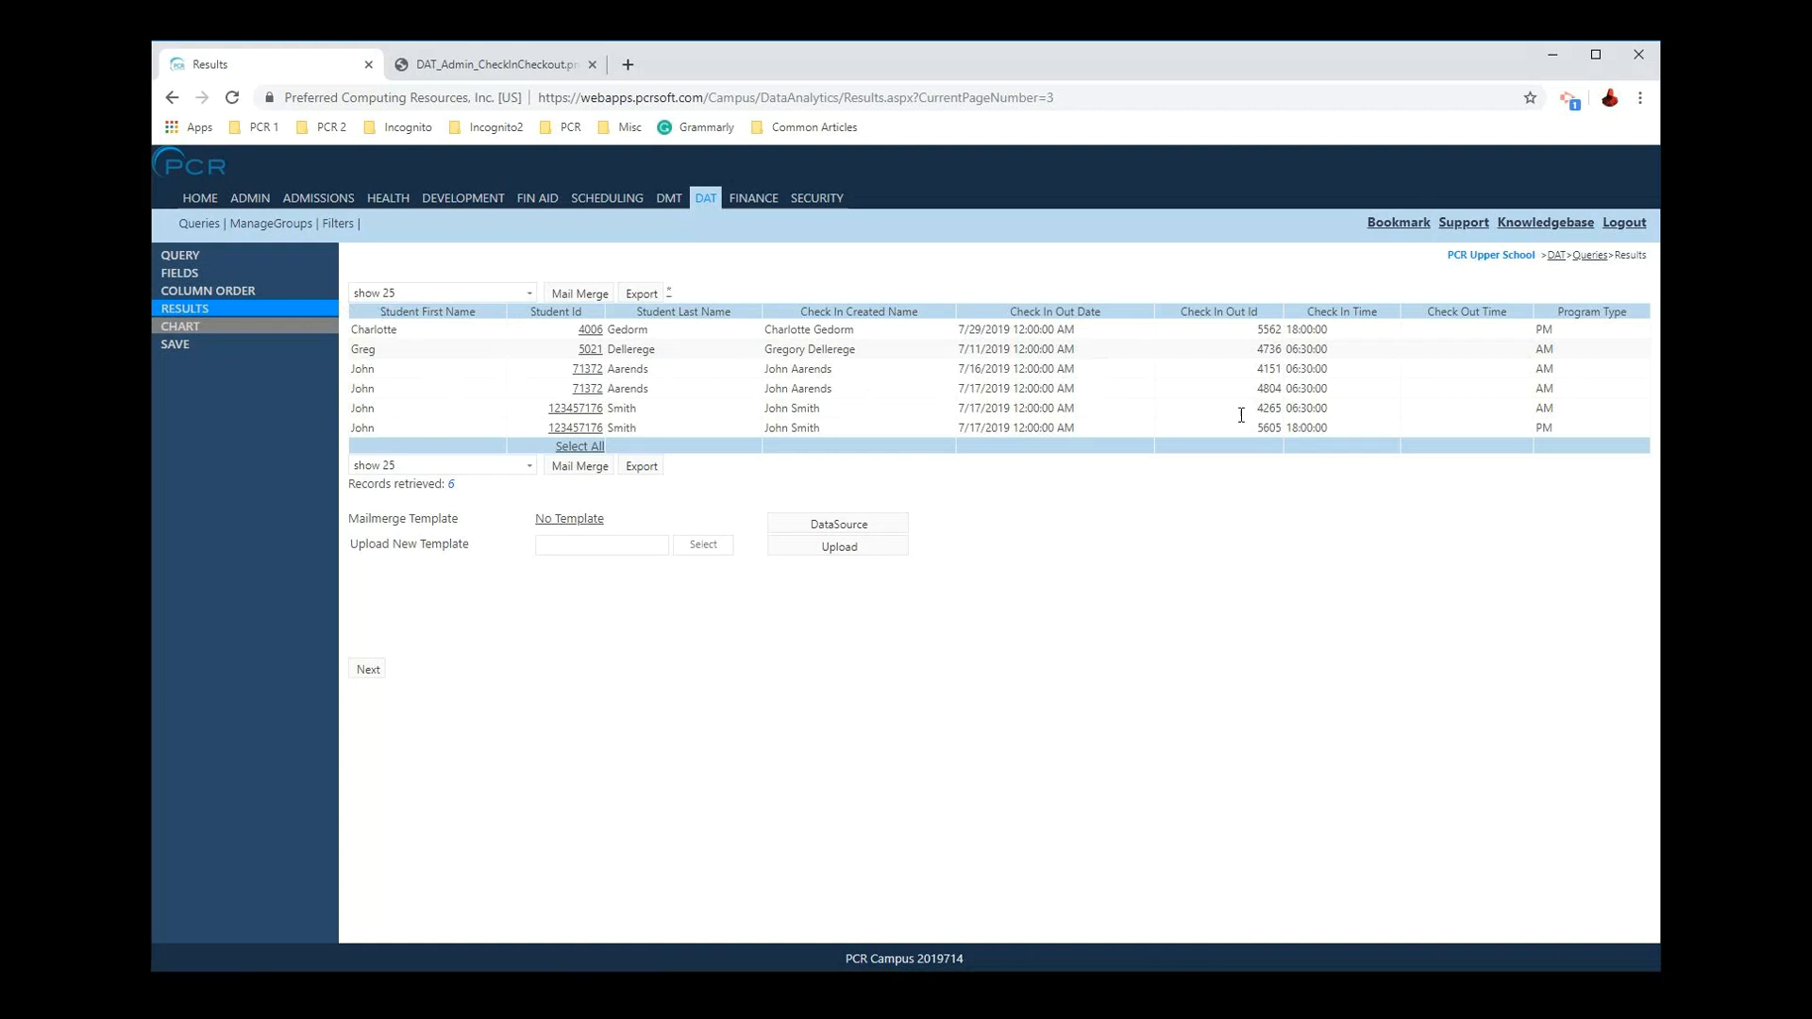
# Step: Set the display format of the Check In Out Date field to 1/15/2019 and save the field settings
pyautogui.click(219, 279)
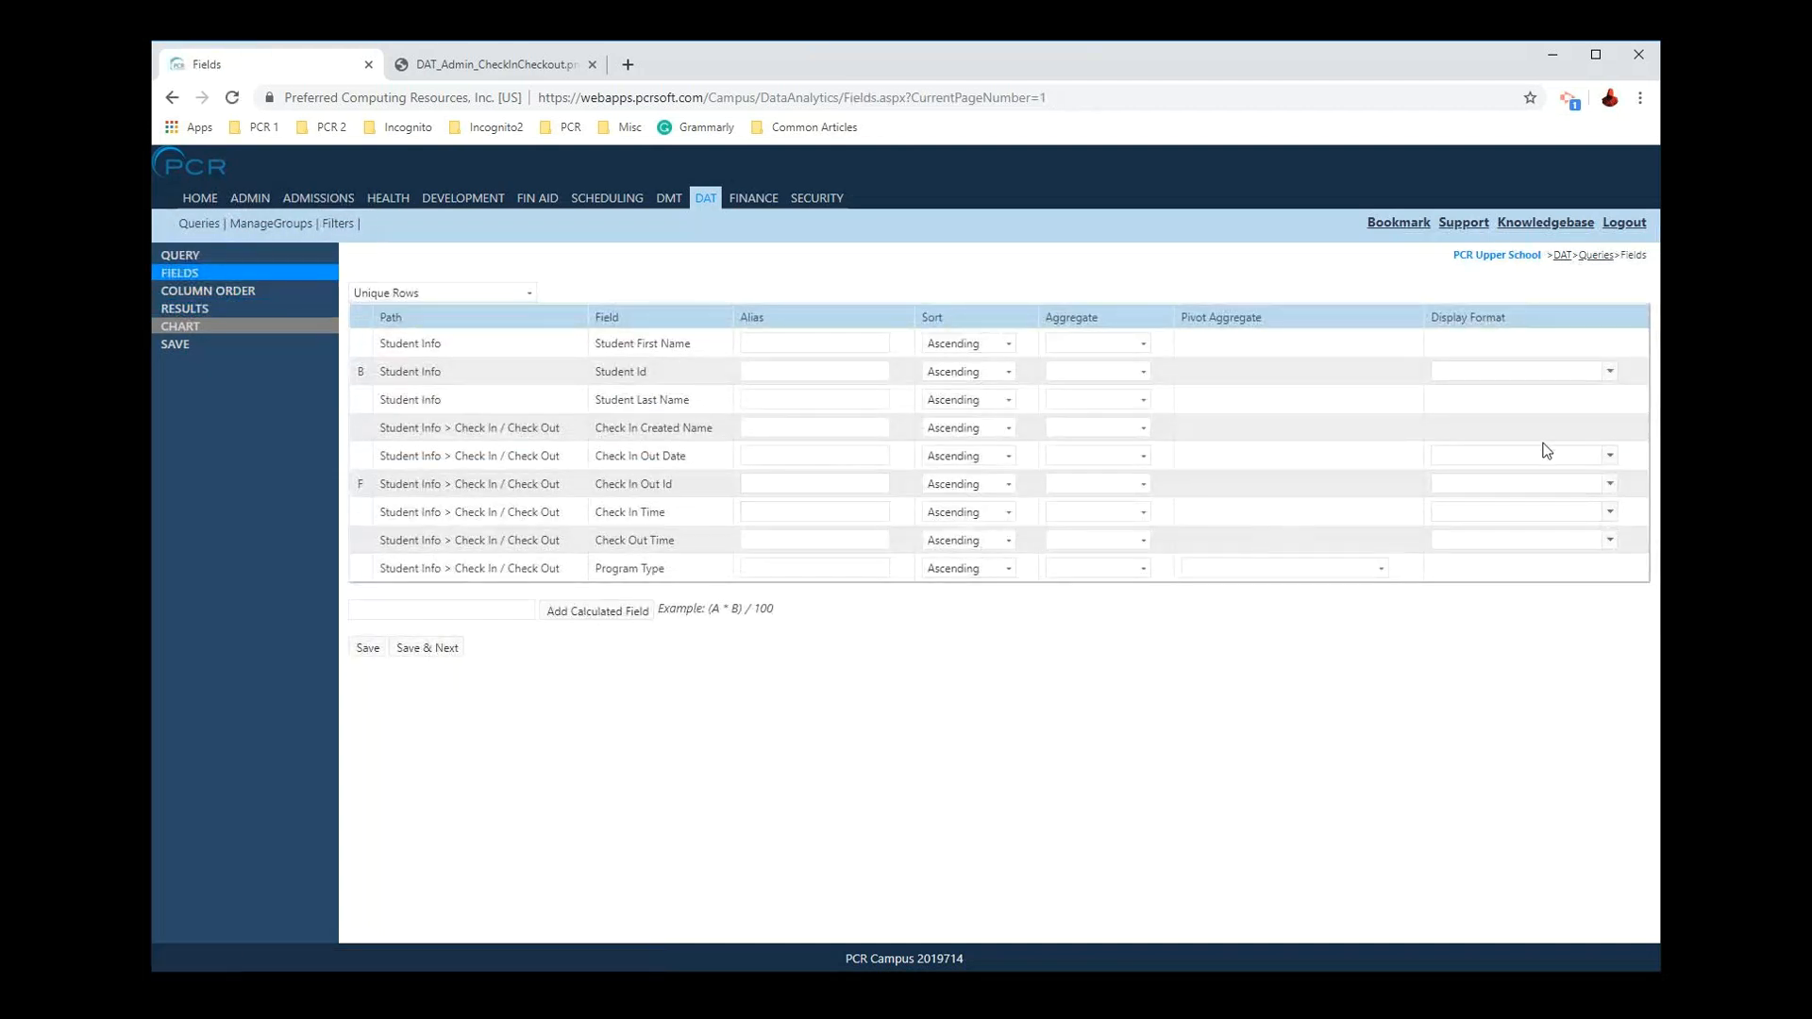
pyautogui.click(1499, 459)
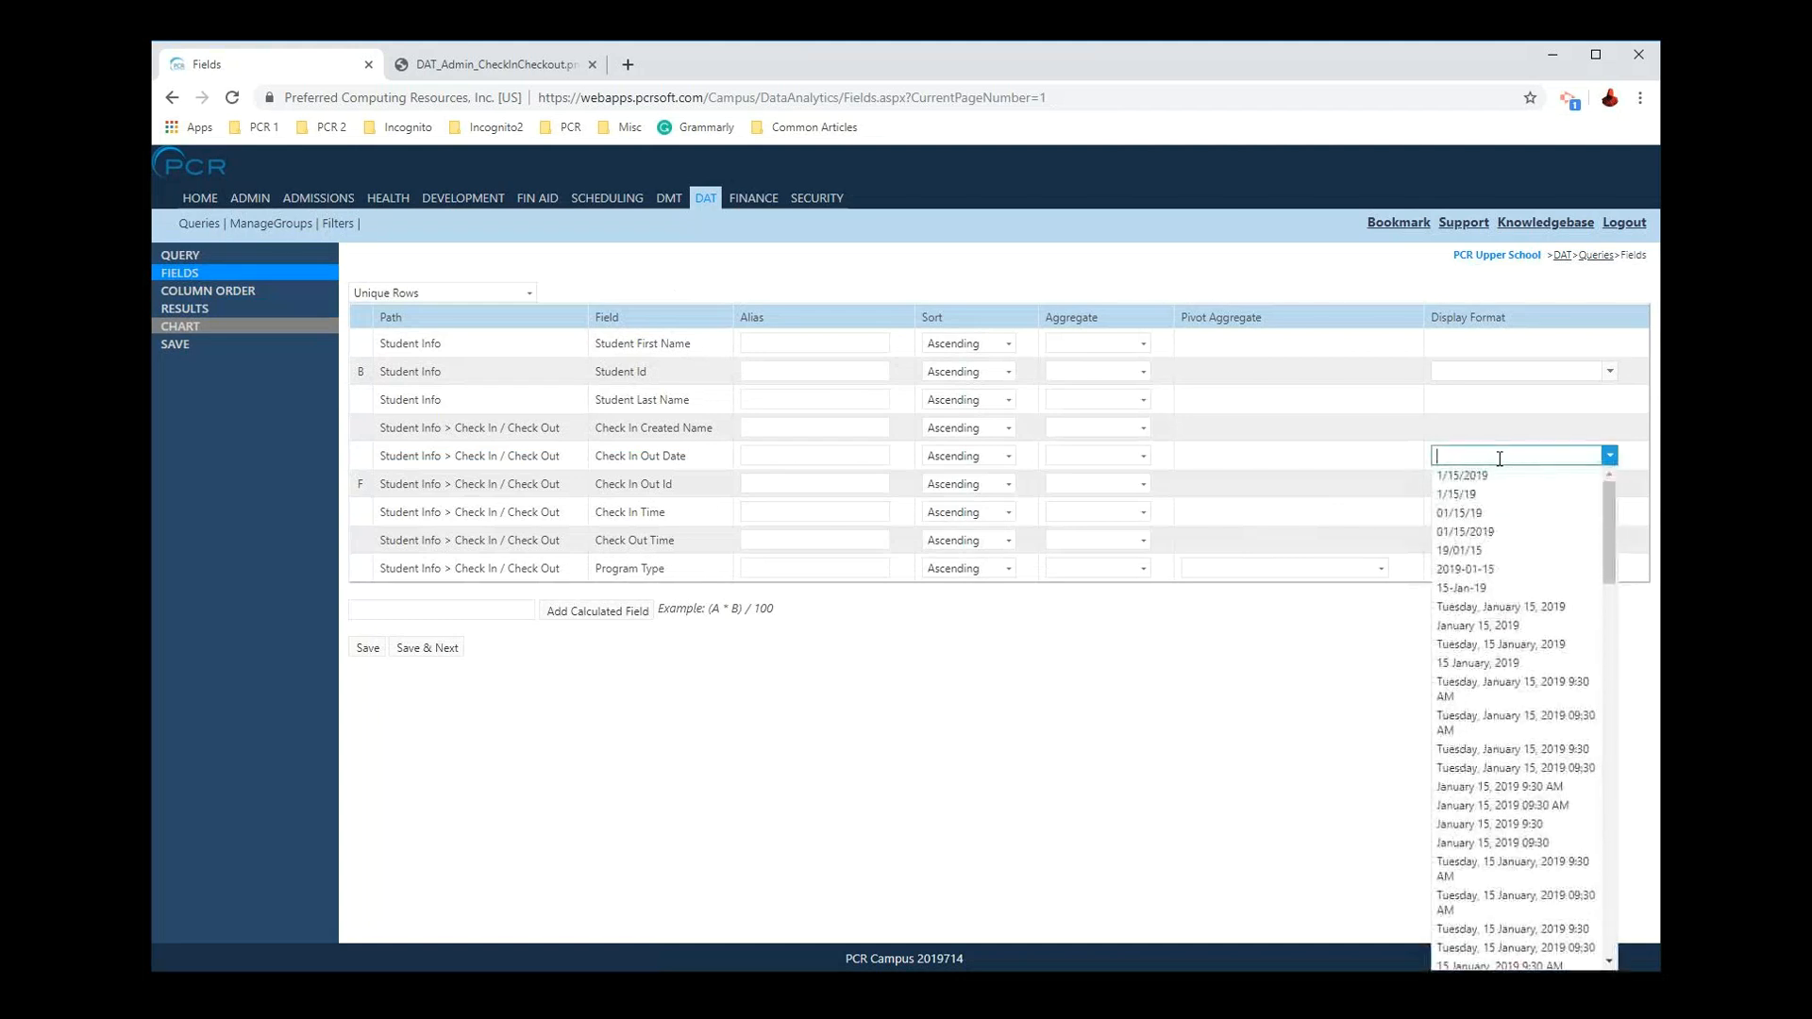
pyautogui.click(1490, 476)
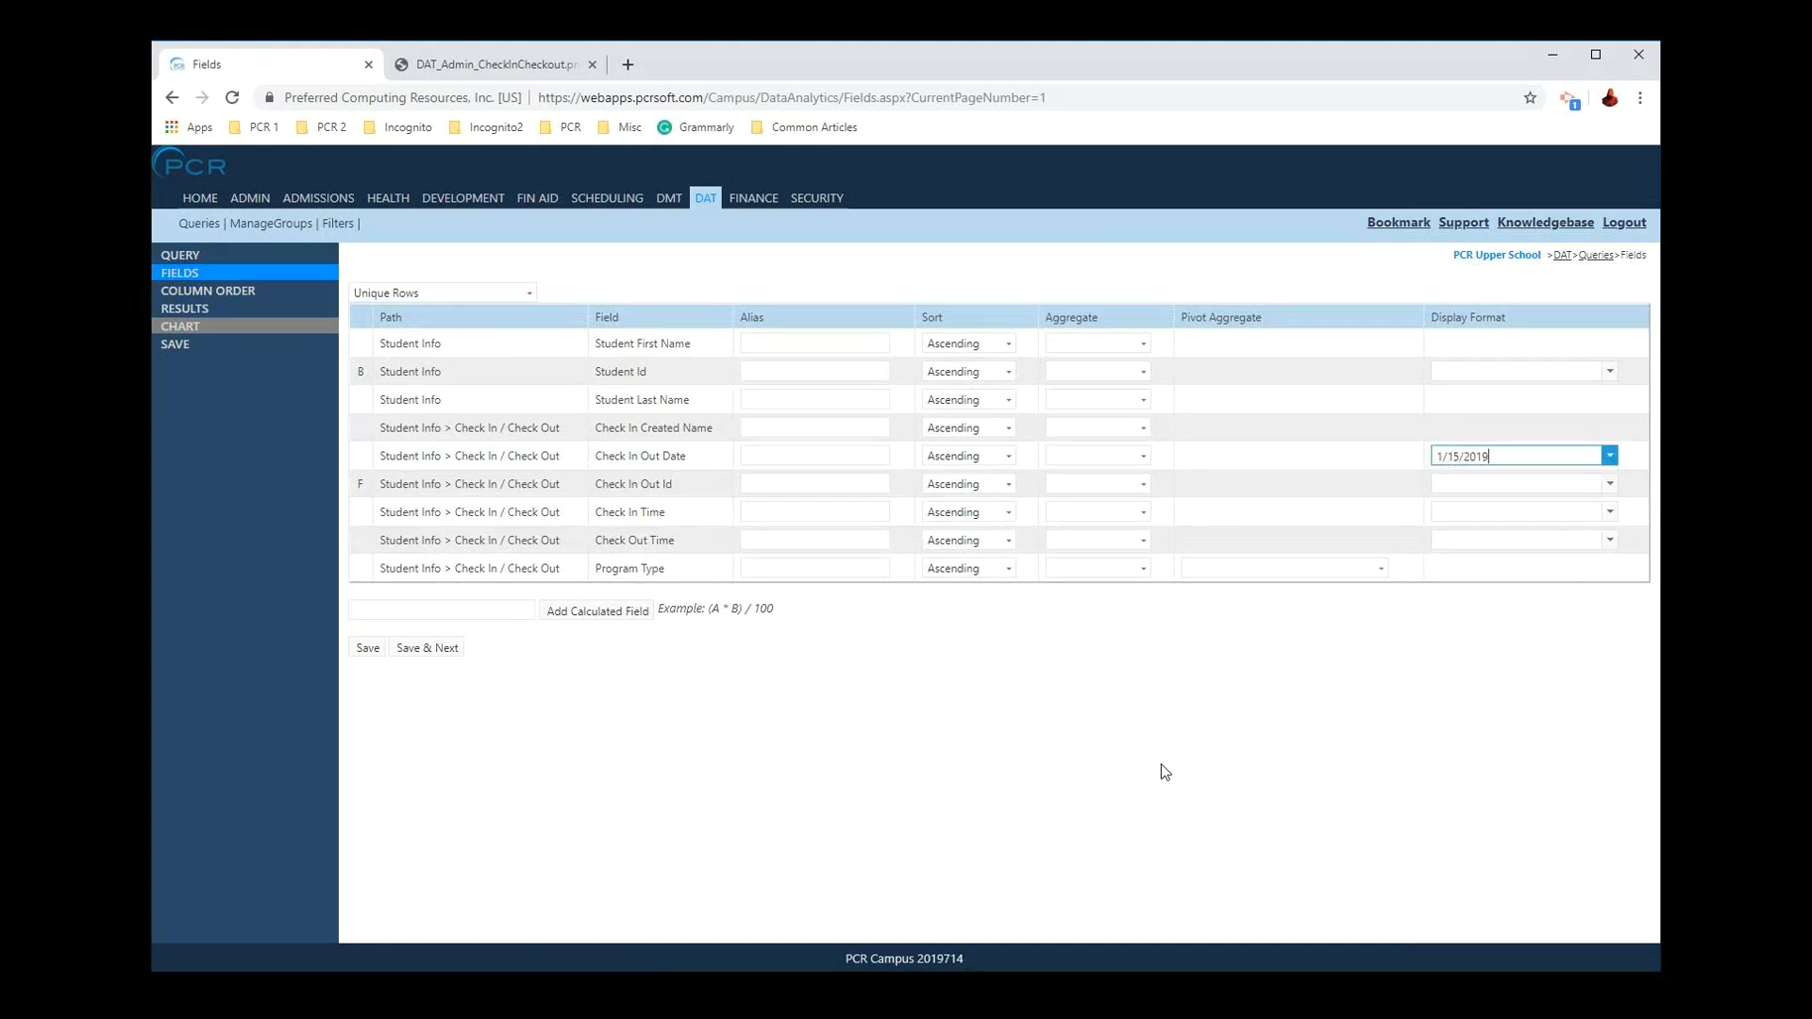
pyautogui.click(368, 650)
# Step: Reorder the columns to start with Check In Out Date, Student Last Name, Student First Name and Student Id, and show the results
pyautogui.moveTo(368, 459); pyautogui.dragTo(387, 349)
pyautogui.moveTo(373, 427); pyautogui.dragTo(380, 371)
pyautogui.click(444, 647)
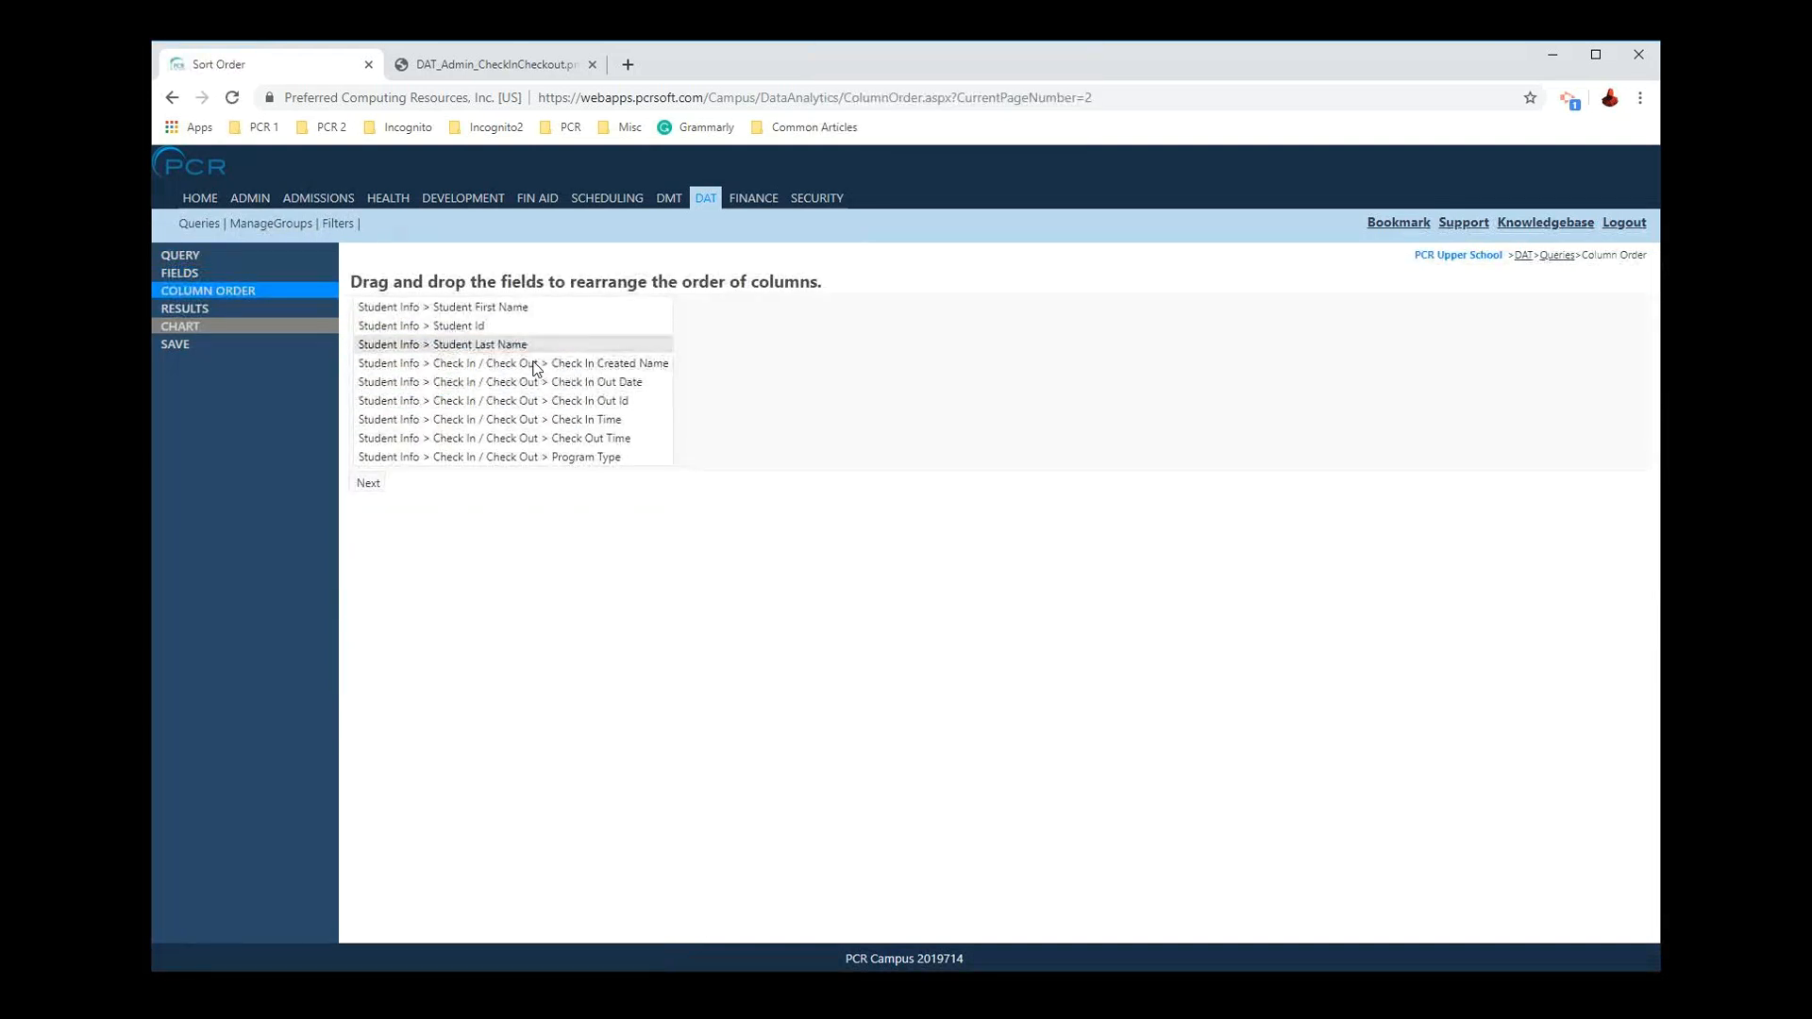
pyautogui.moveTo(622, 382); pyautogui.dragTo(519, 321)
pyautogui.click(368, 482)
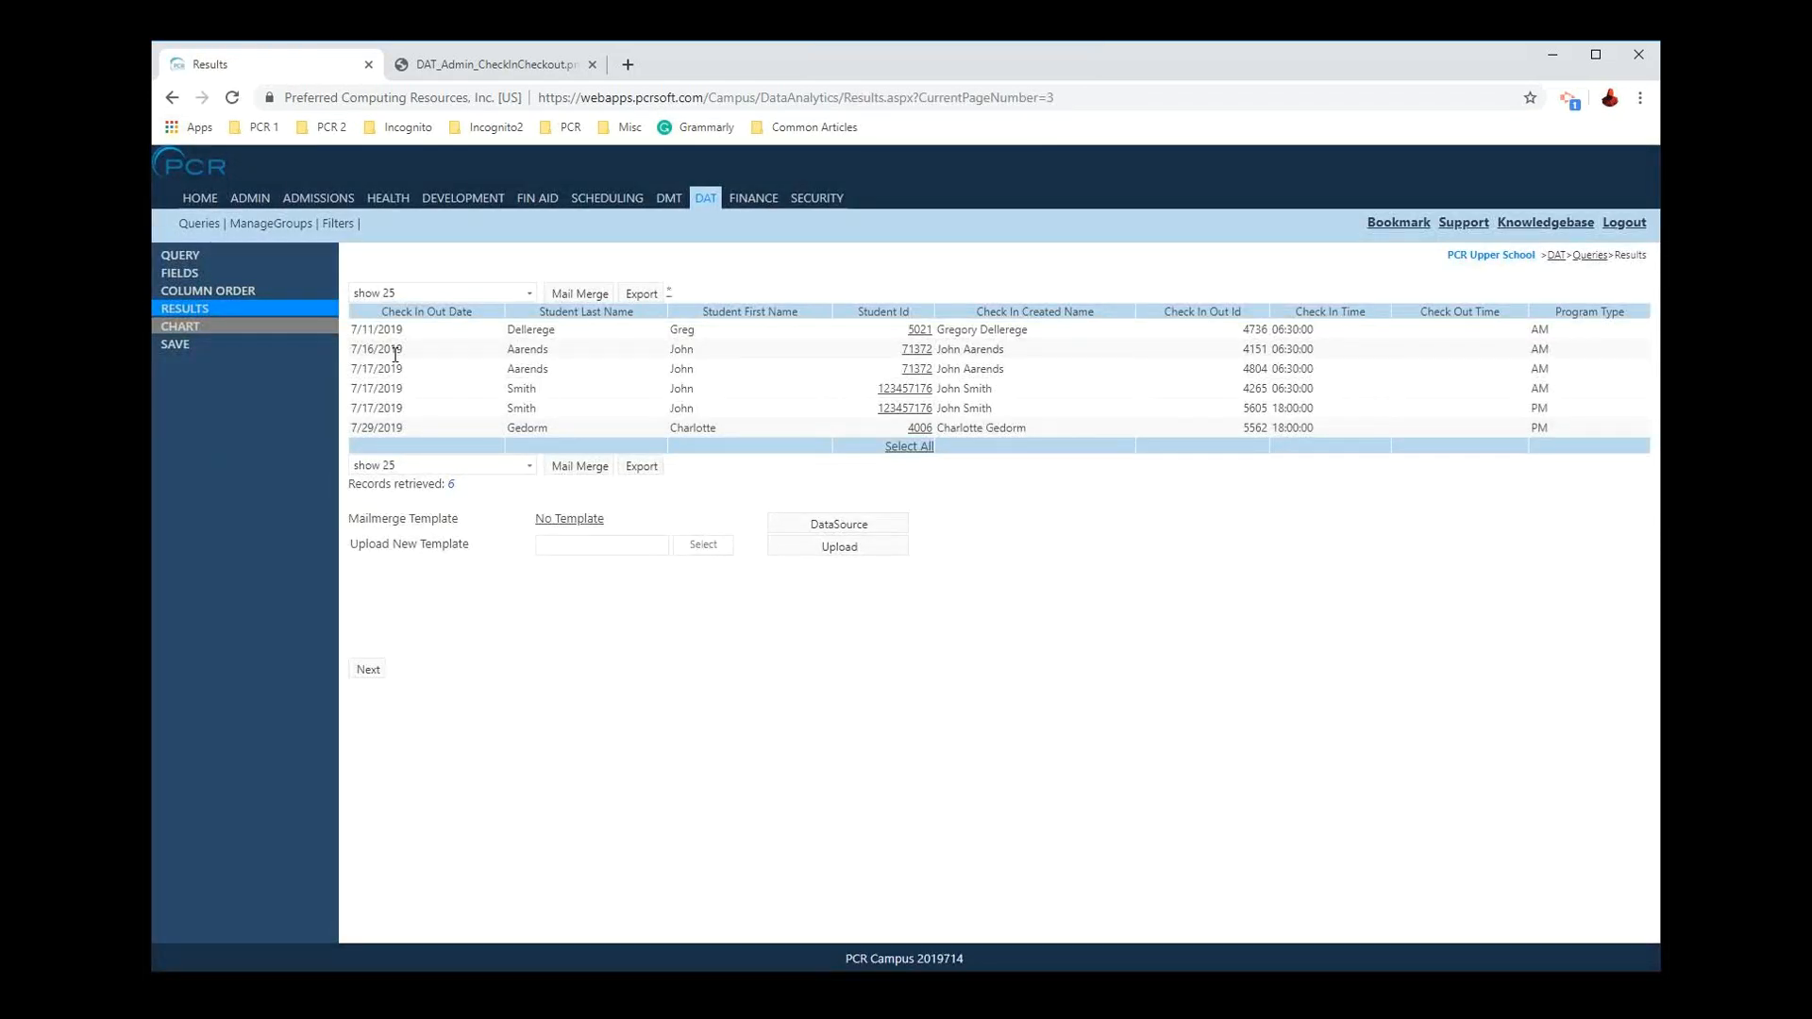
# Step: Review the check-in dates and check-in times in the reordered query results
pyautogui.moveTo(353, 328); pyautogui.dragTo(418, 351)
pyautogui.click(1003, 390)
pyautogui.moveTo(1310, 330); pyautogui.dragTo(1334, 427)
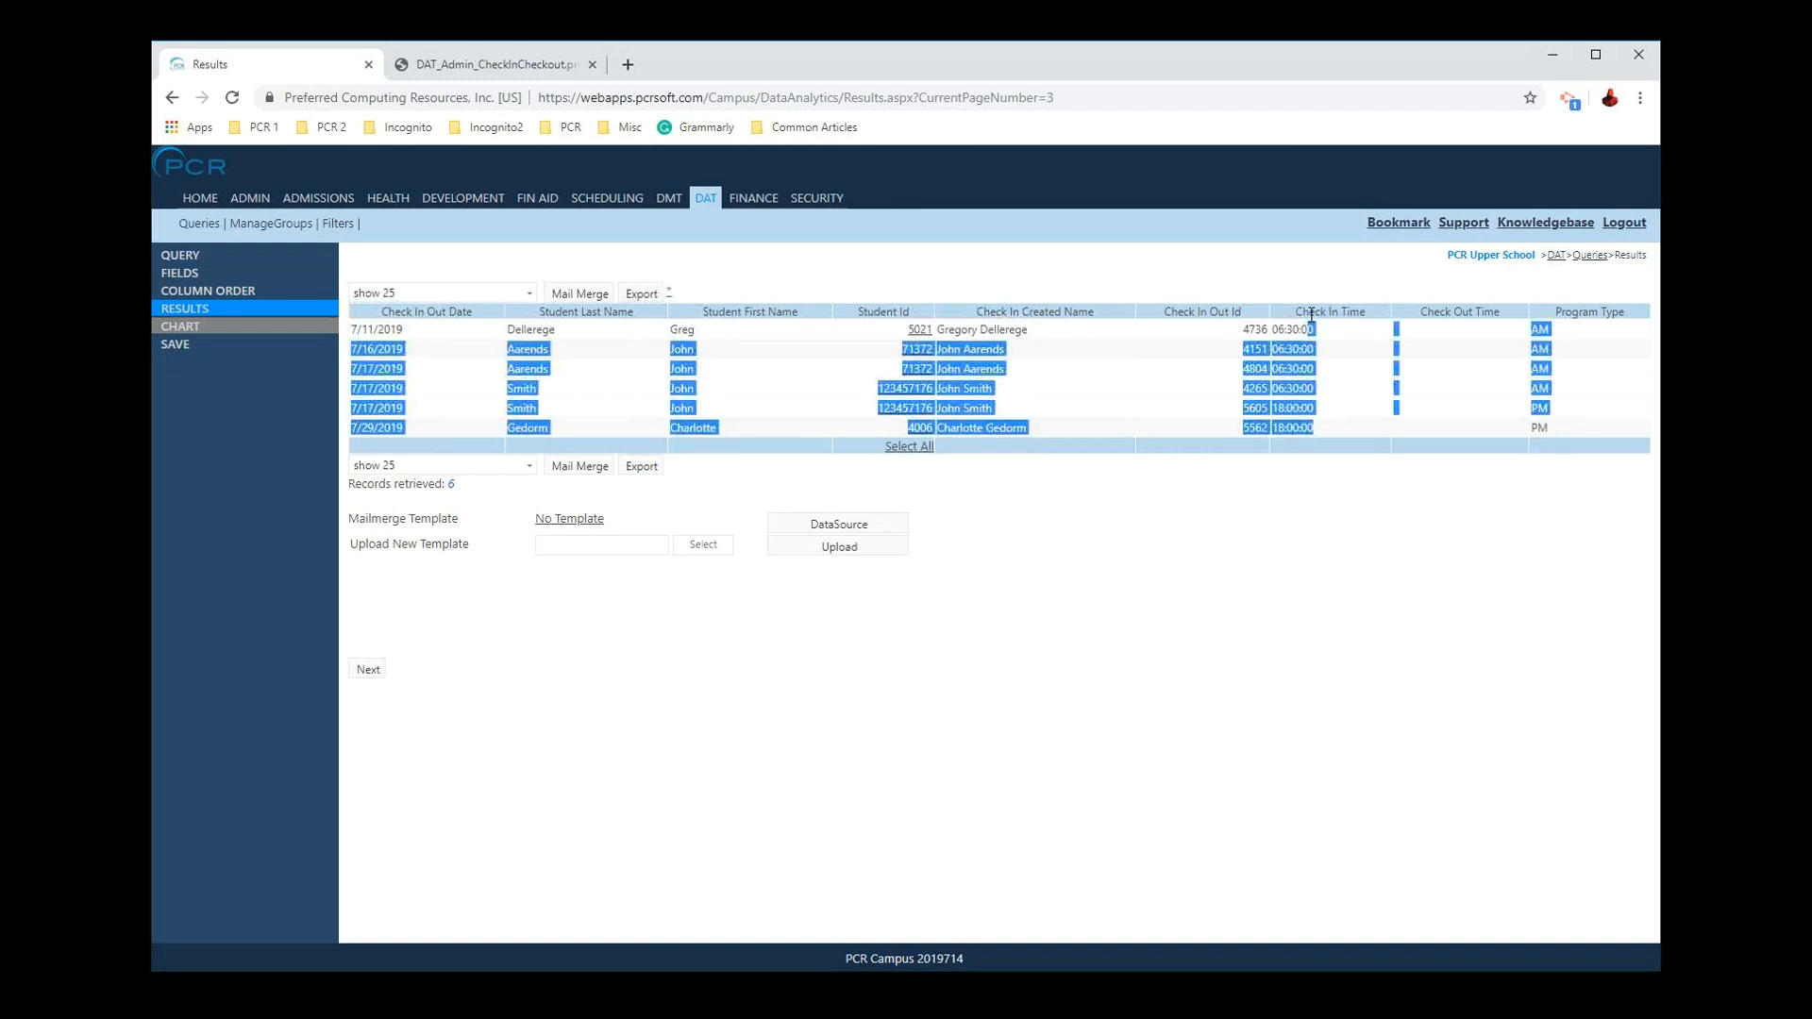
pyautogui.click(1326, 360)
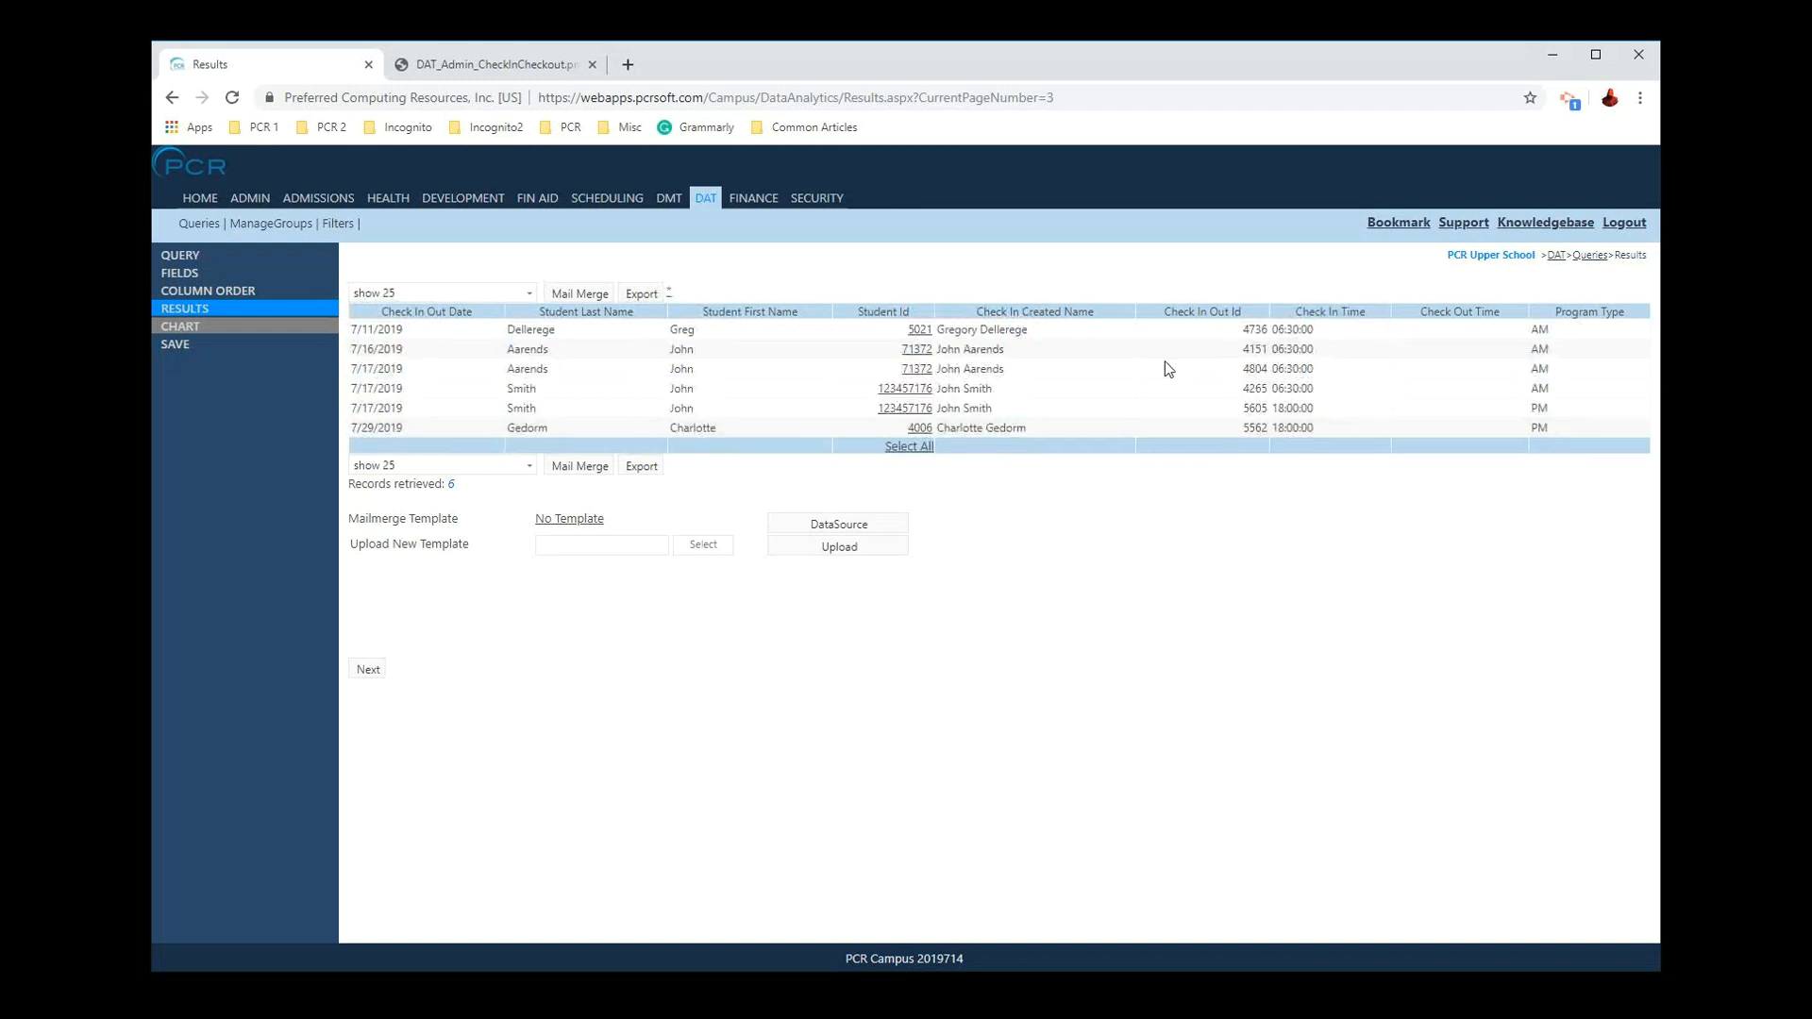
# Step: Set the display format of the Check In Time field to 9:30 AM, save the field settings and show the results
pyautogui.click(210, 273)
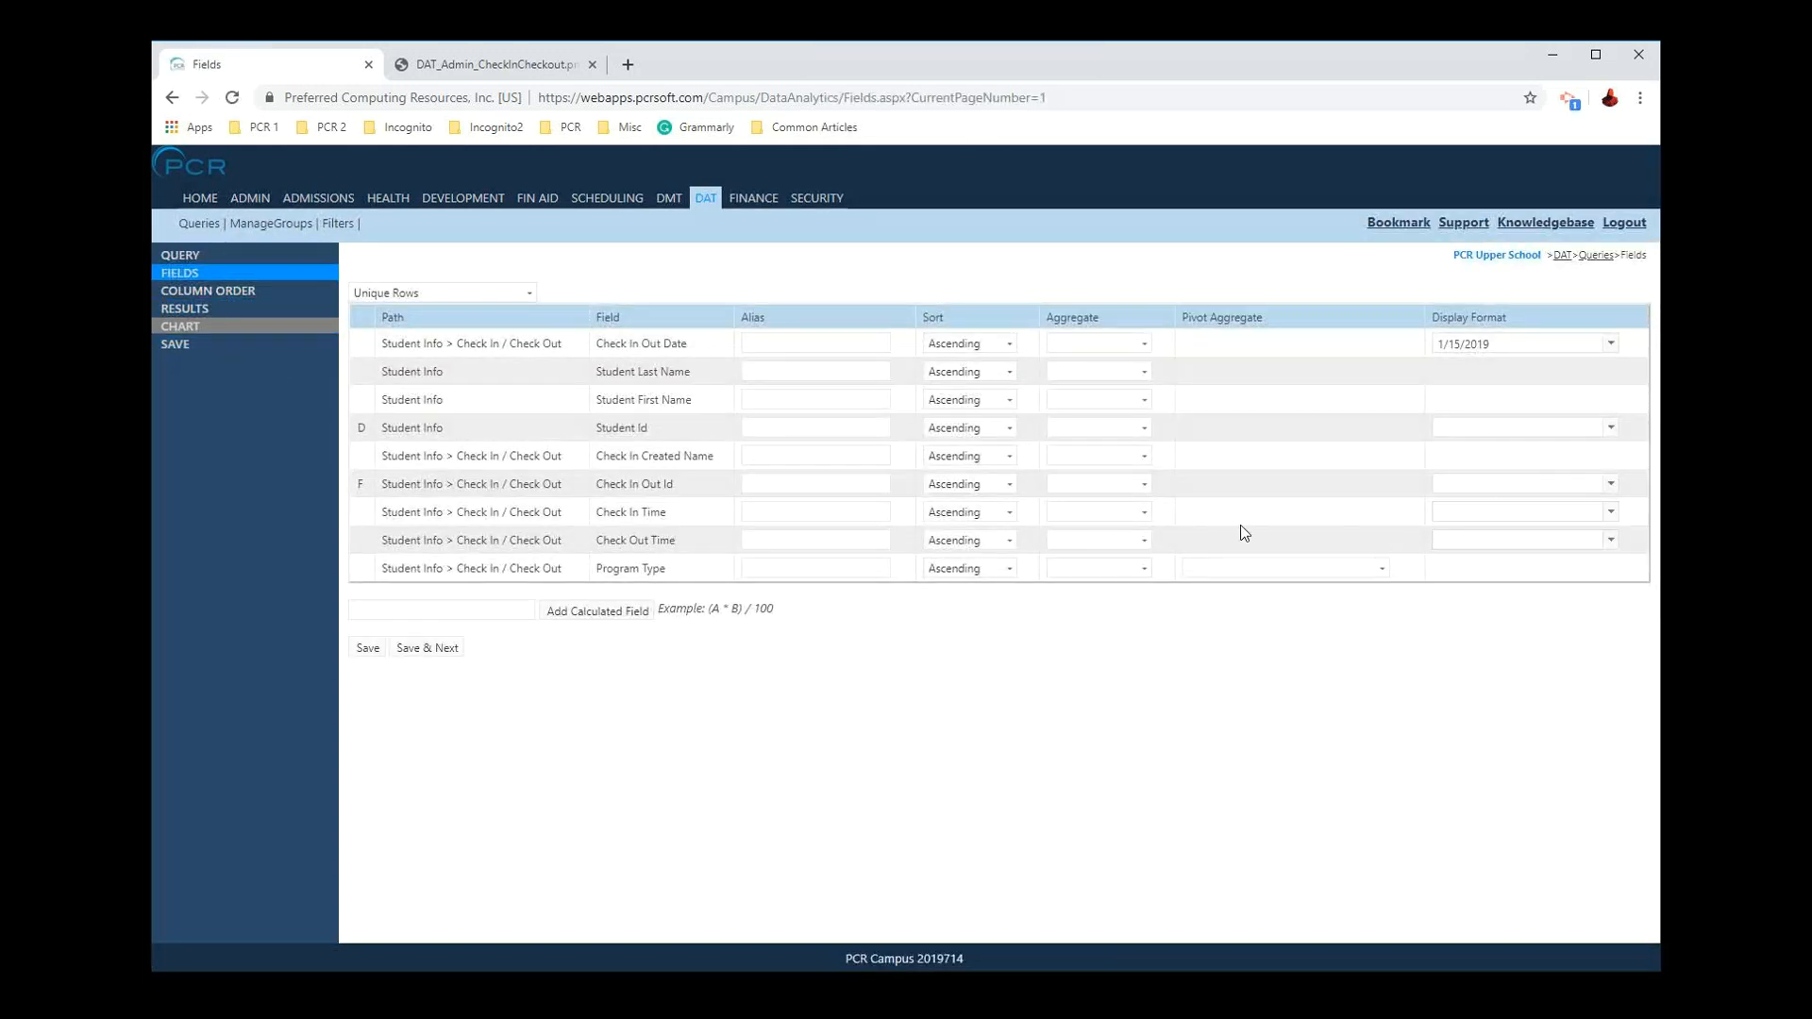
pyautogui.click(1515, 543)
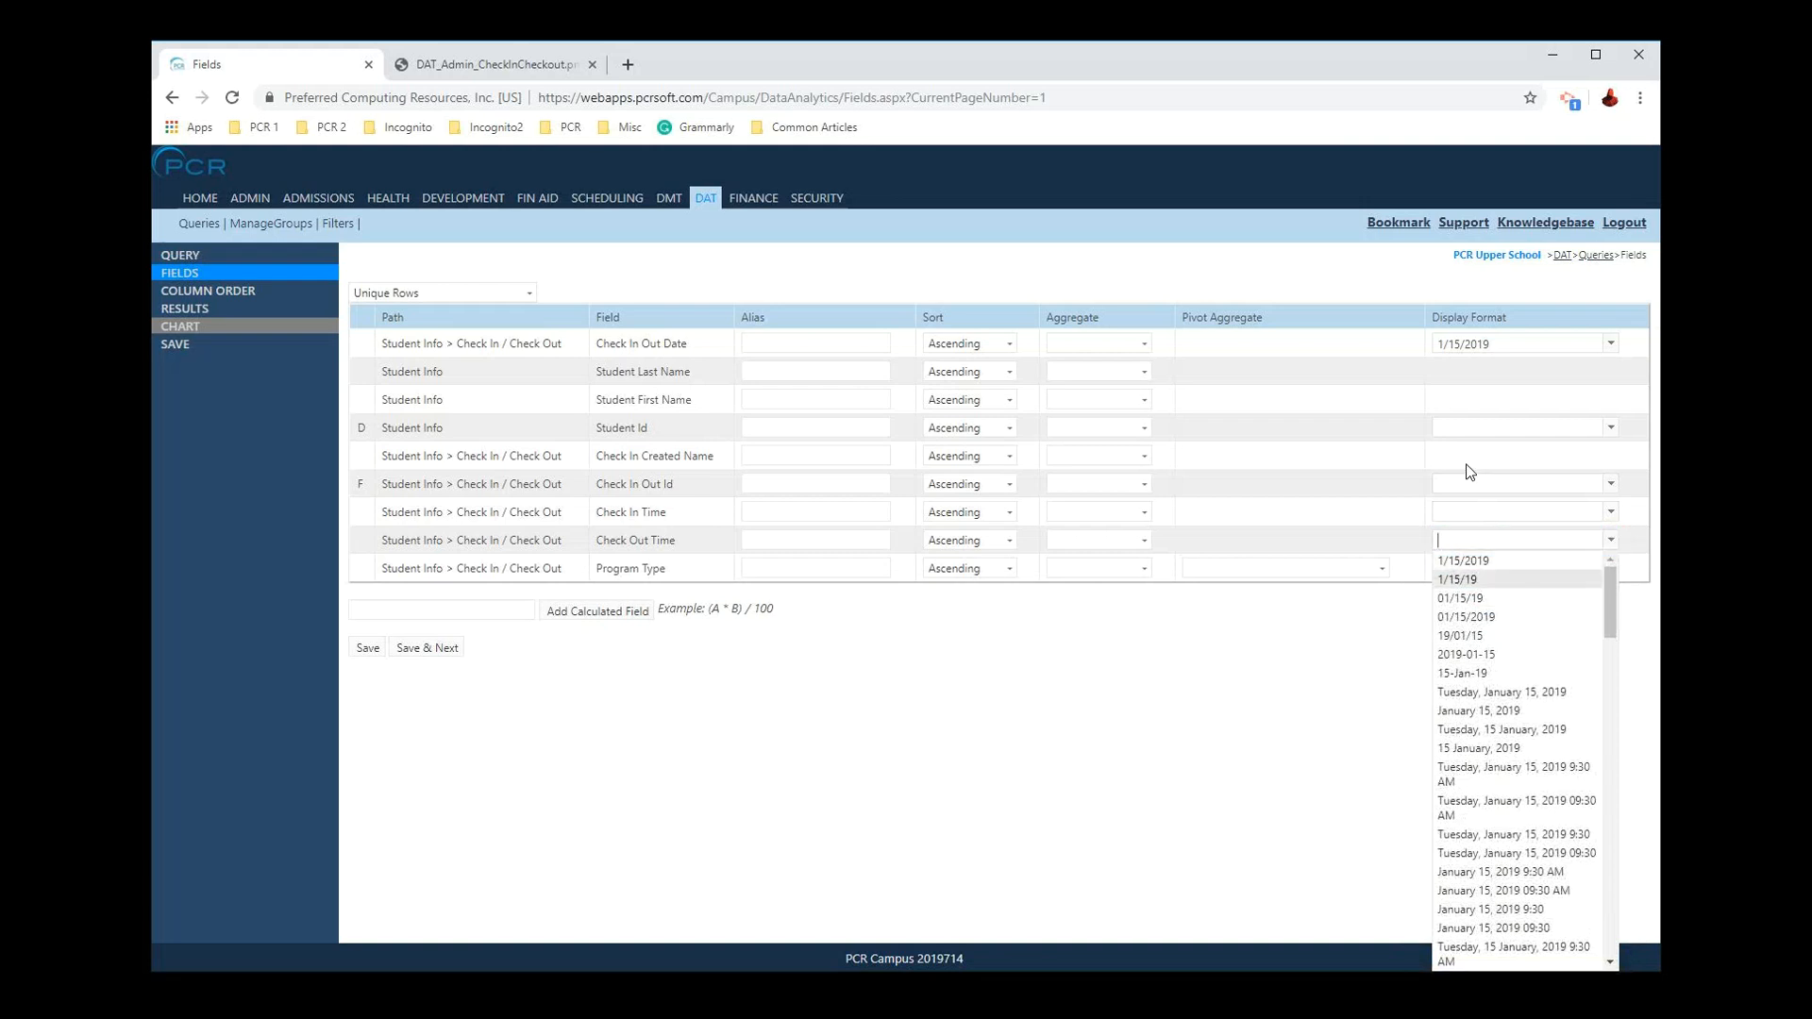
pyautogui.click(1491, 512)
pyautogui.scroll(-15, 1510, 710)
pyautogui.scroll(-1, 1521, 699)
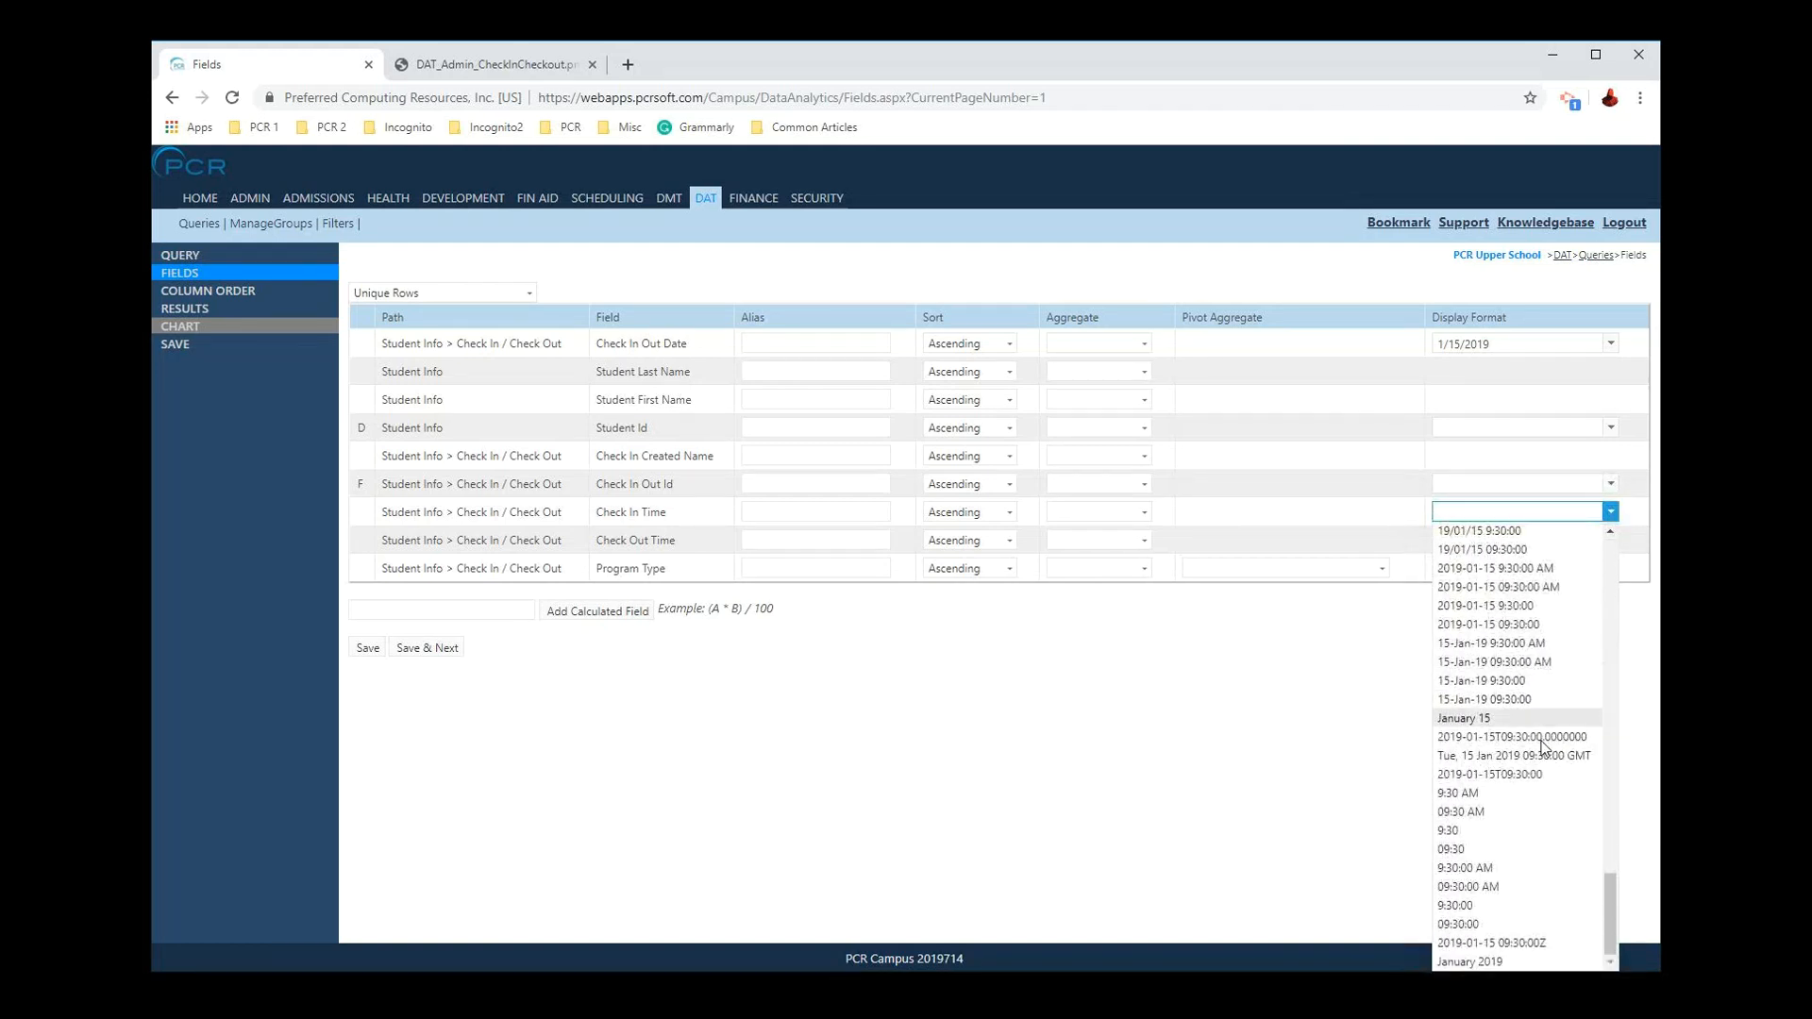
pyautogui.click(1475, 793)
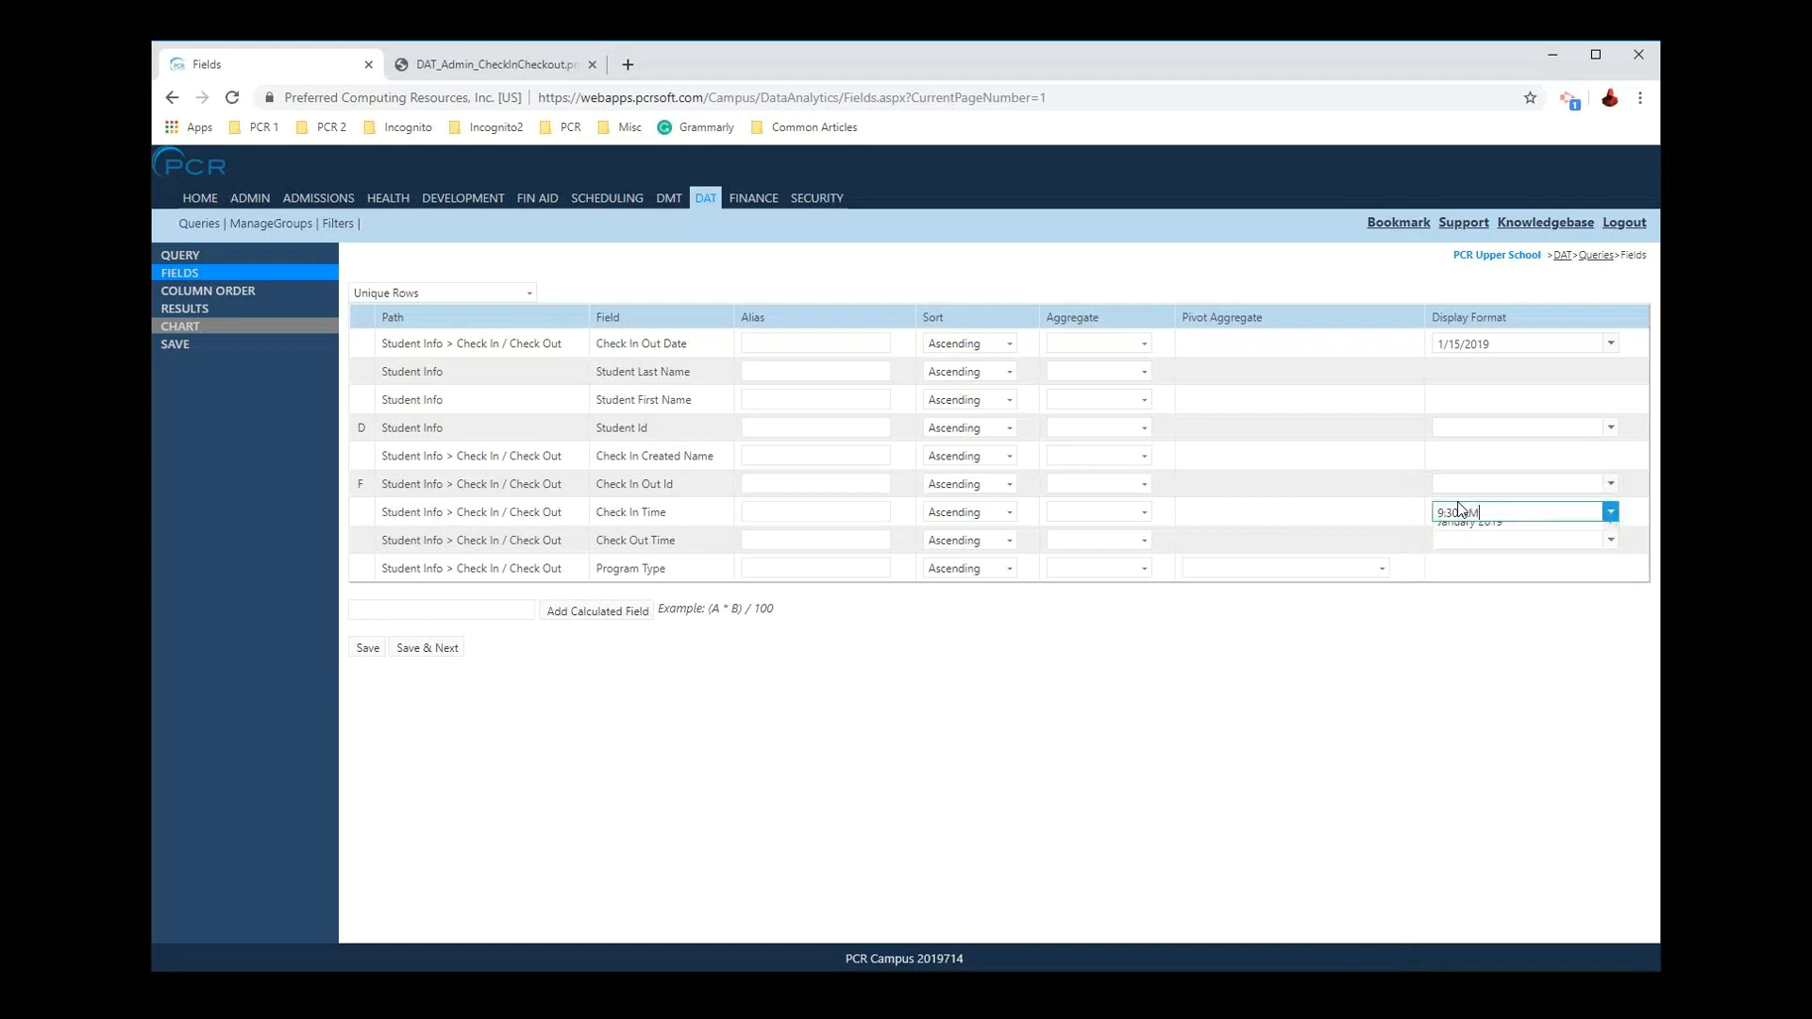
pyautogui.click(427, 648)
pyautogui.click(219, 310)
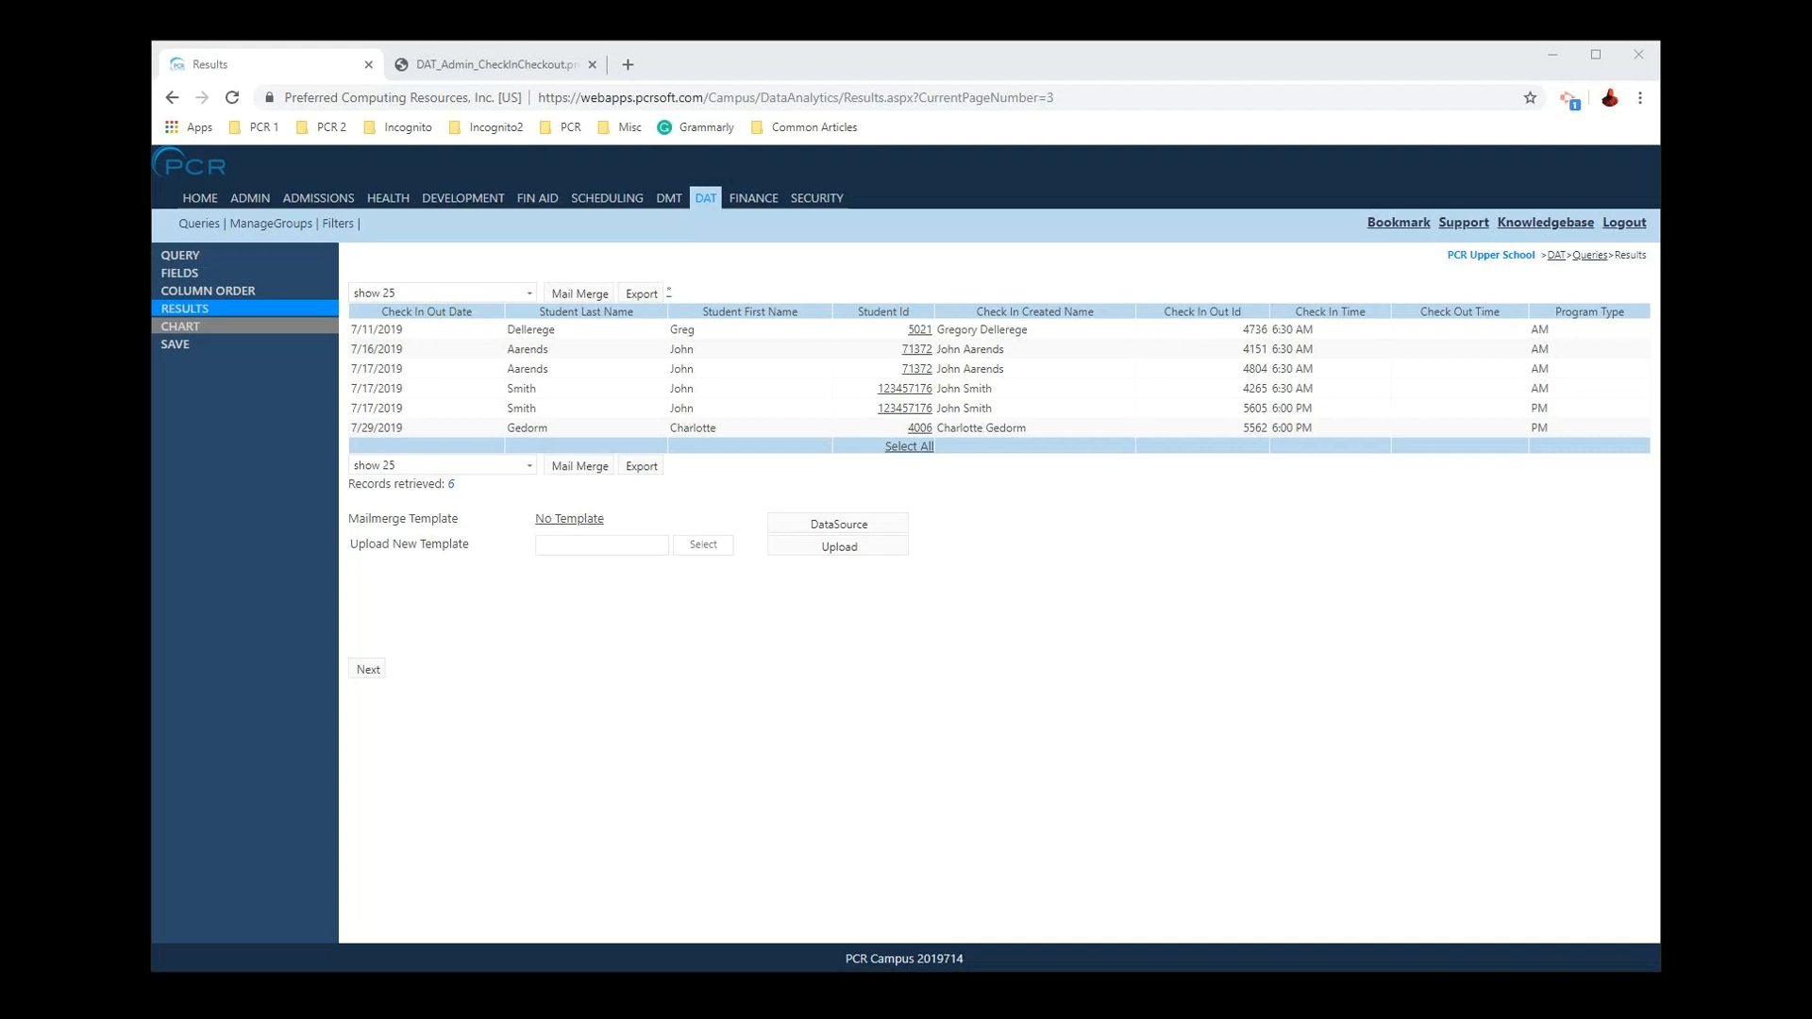
pyautogui.click(992, 801)
pyautogui.moveTo(863, 311); pyautogui.dragTo(920, 317)
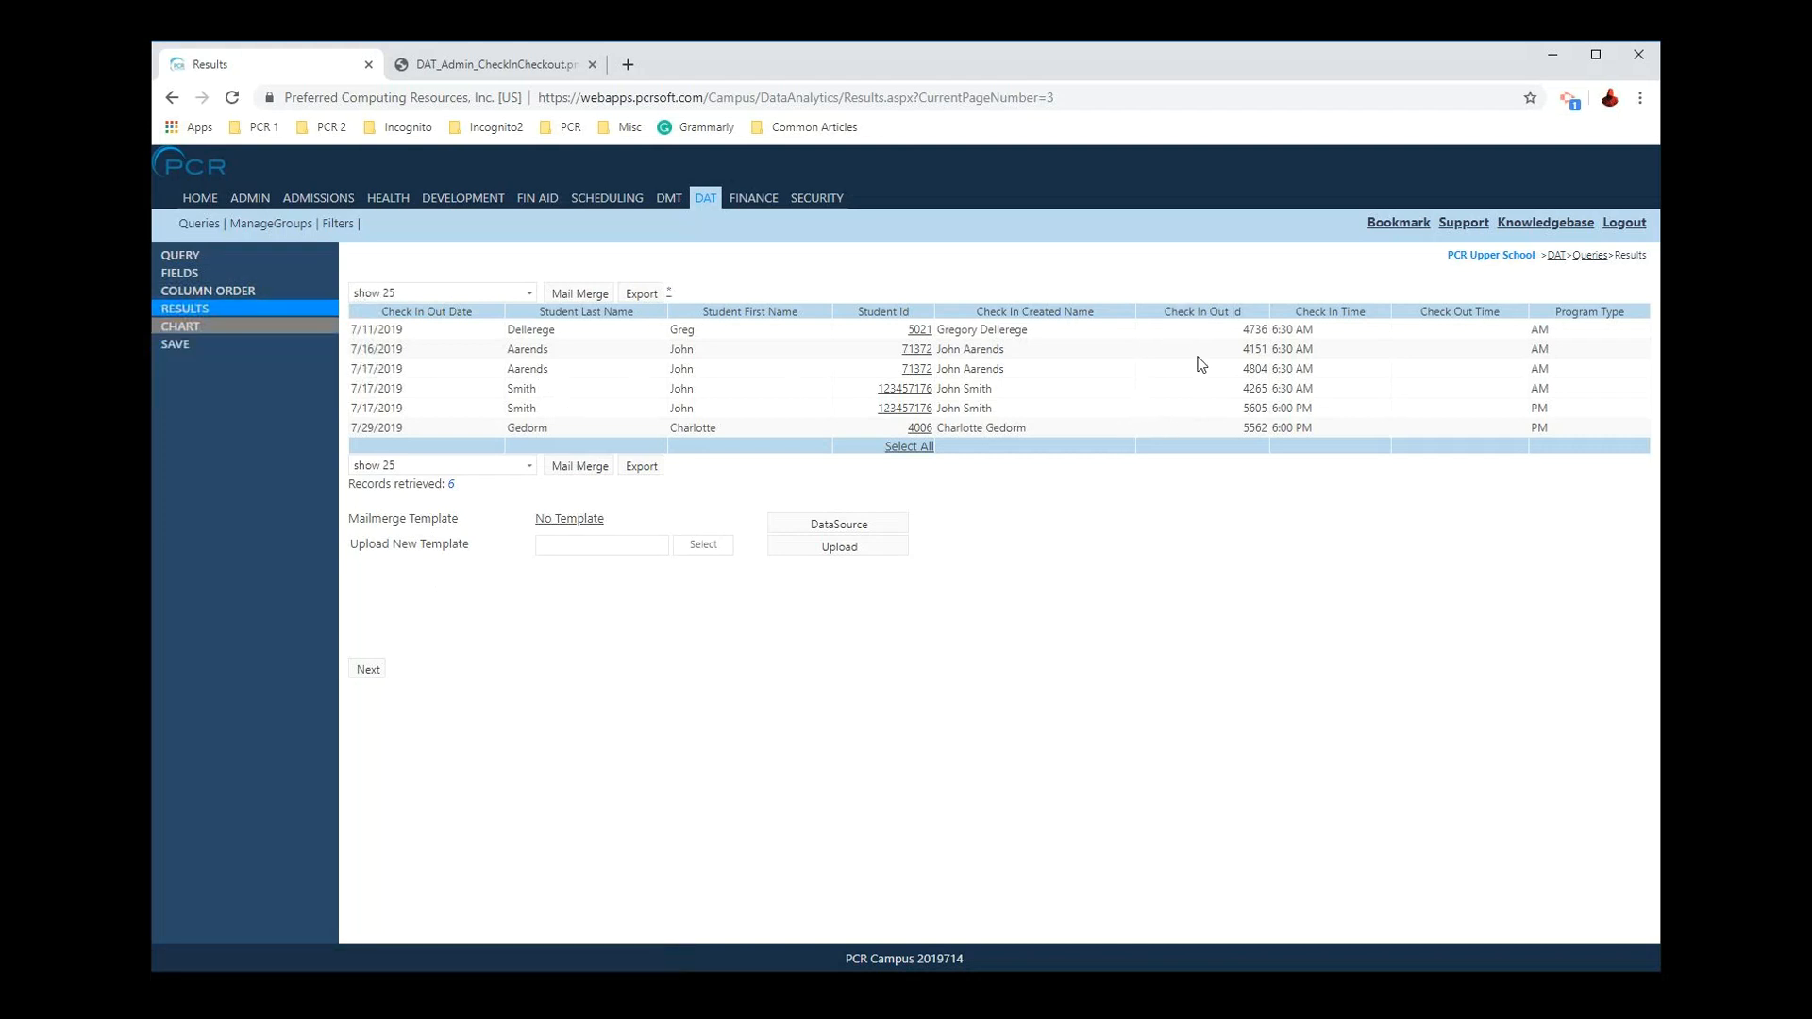
# Step: Open the query's save settings, look through the available query groups and return to the results
pyautogui.click(188, 345)
pyautogui.click(484, 314)
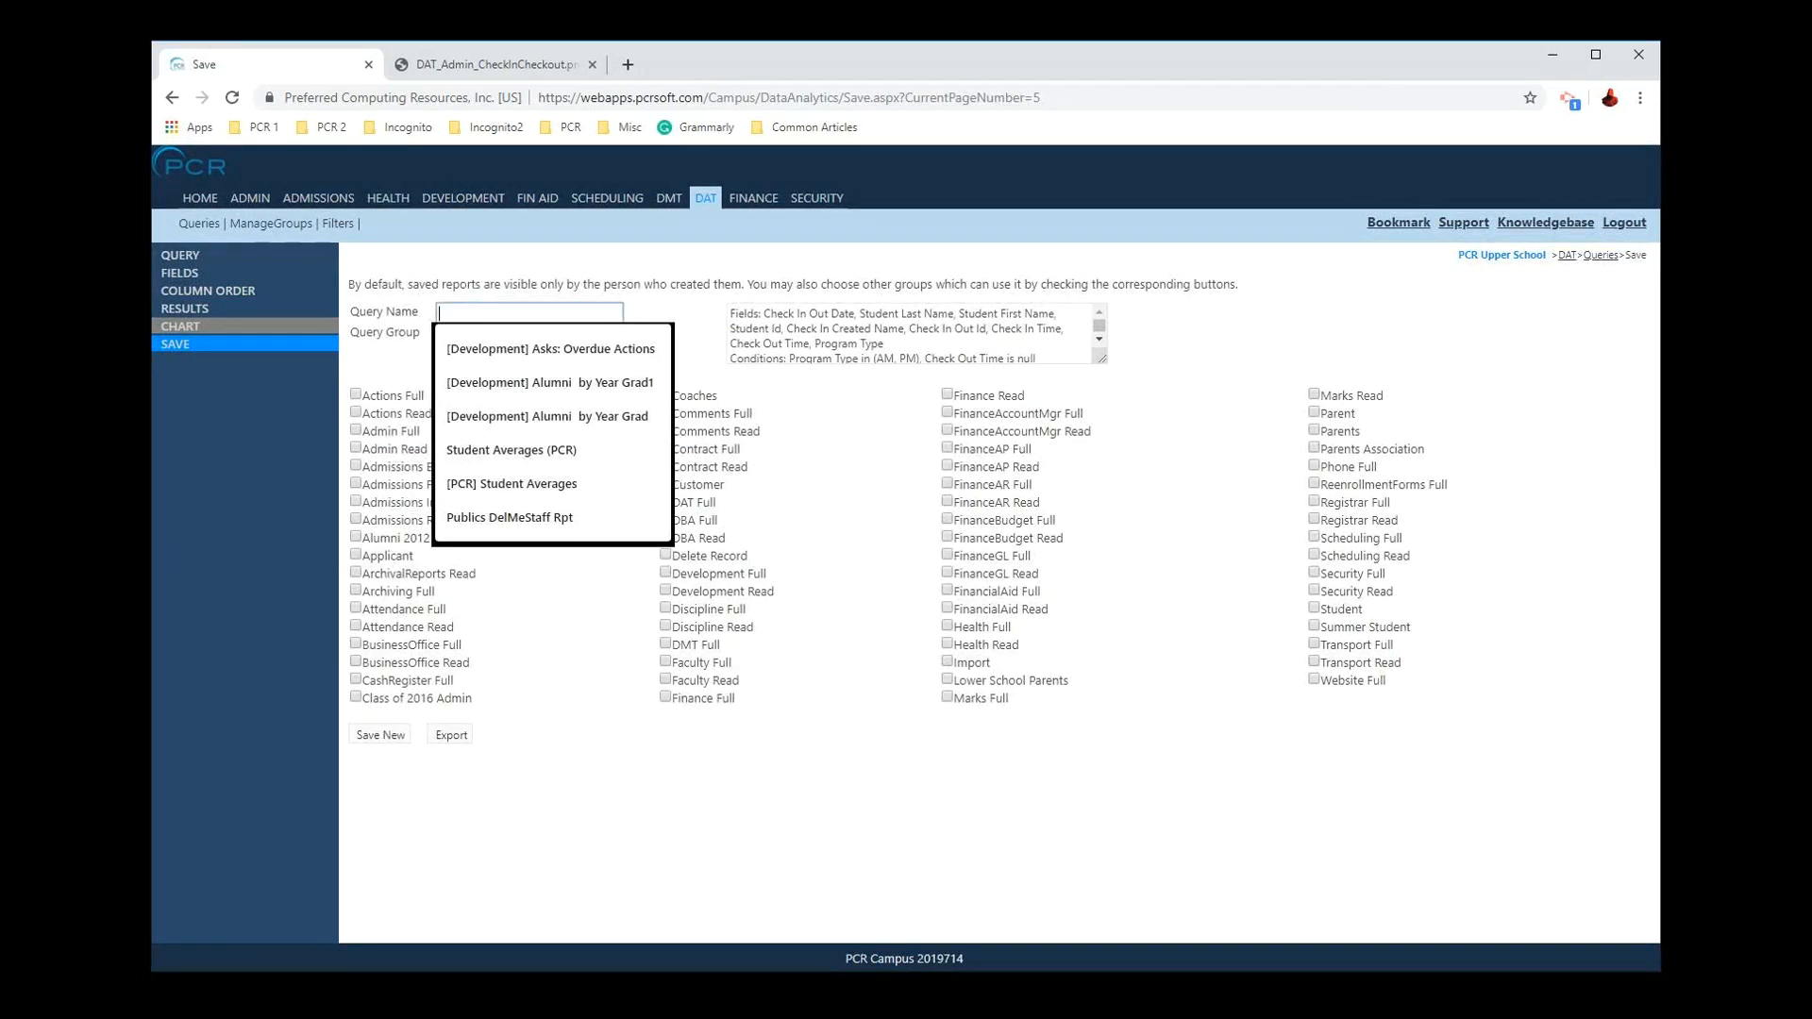
pyautogui.click(800, 429)
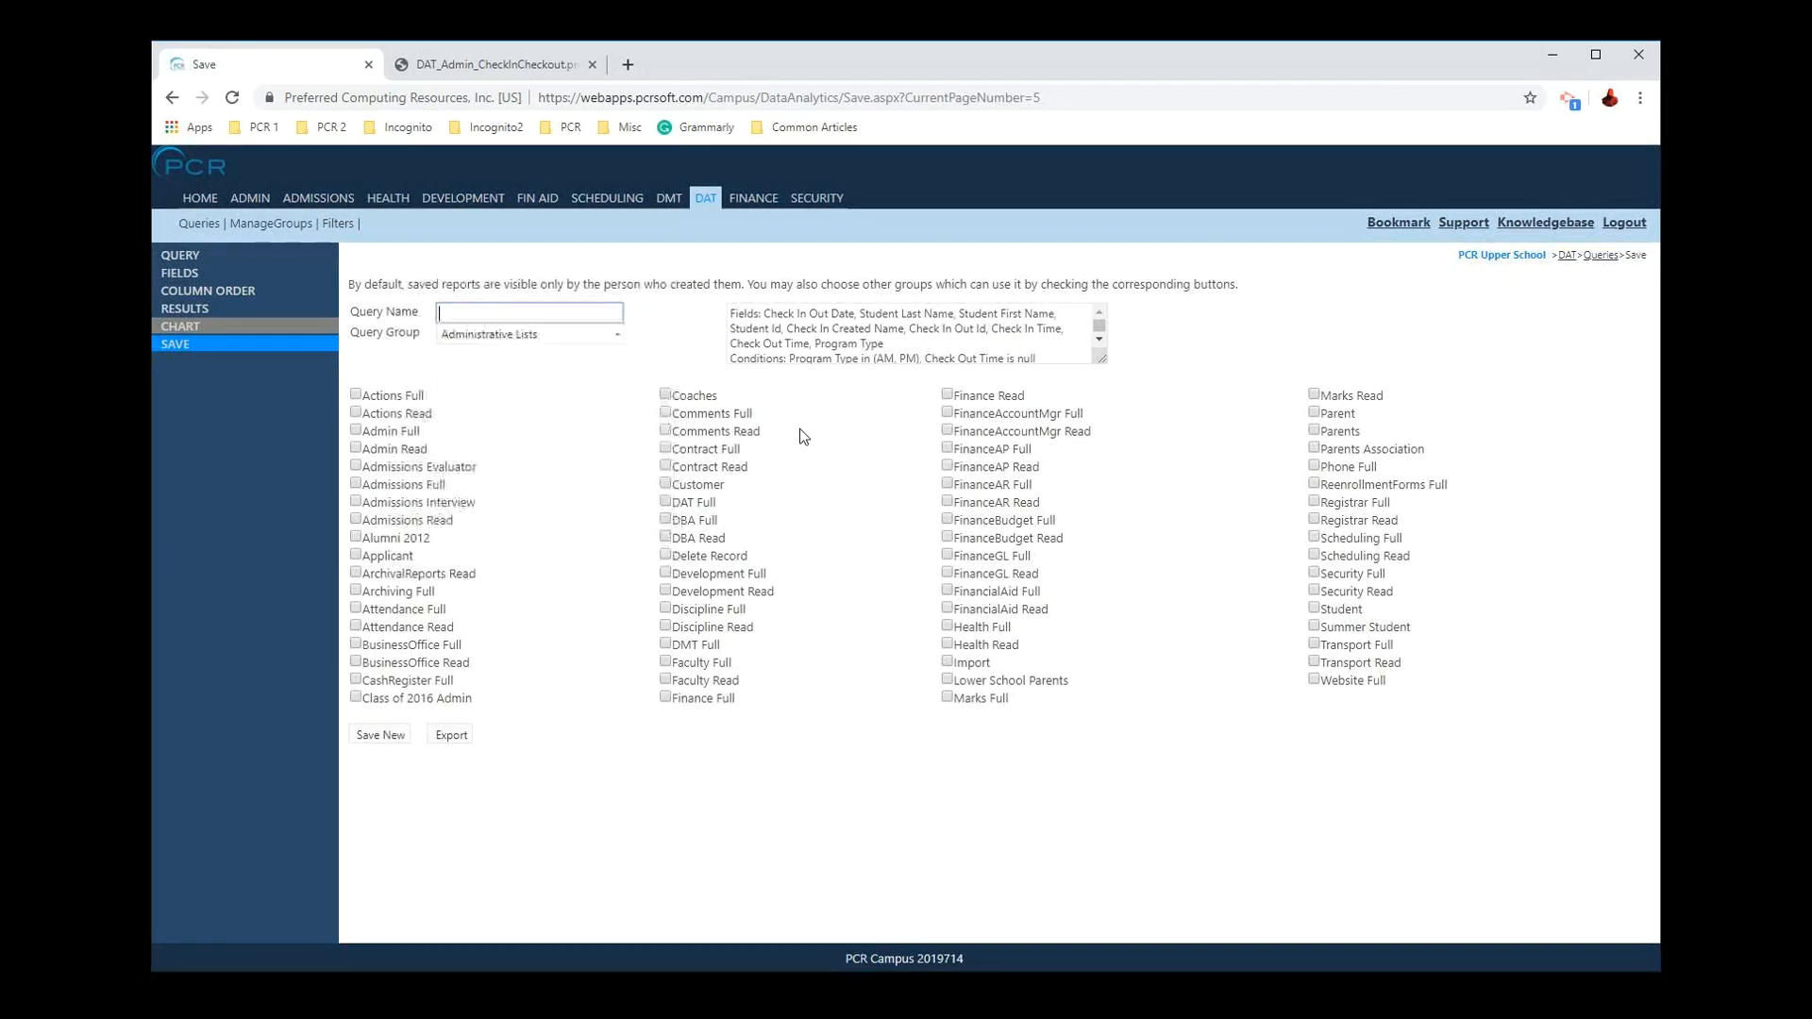
pyautogui.click(552, 334)
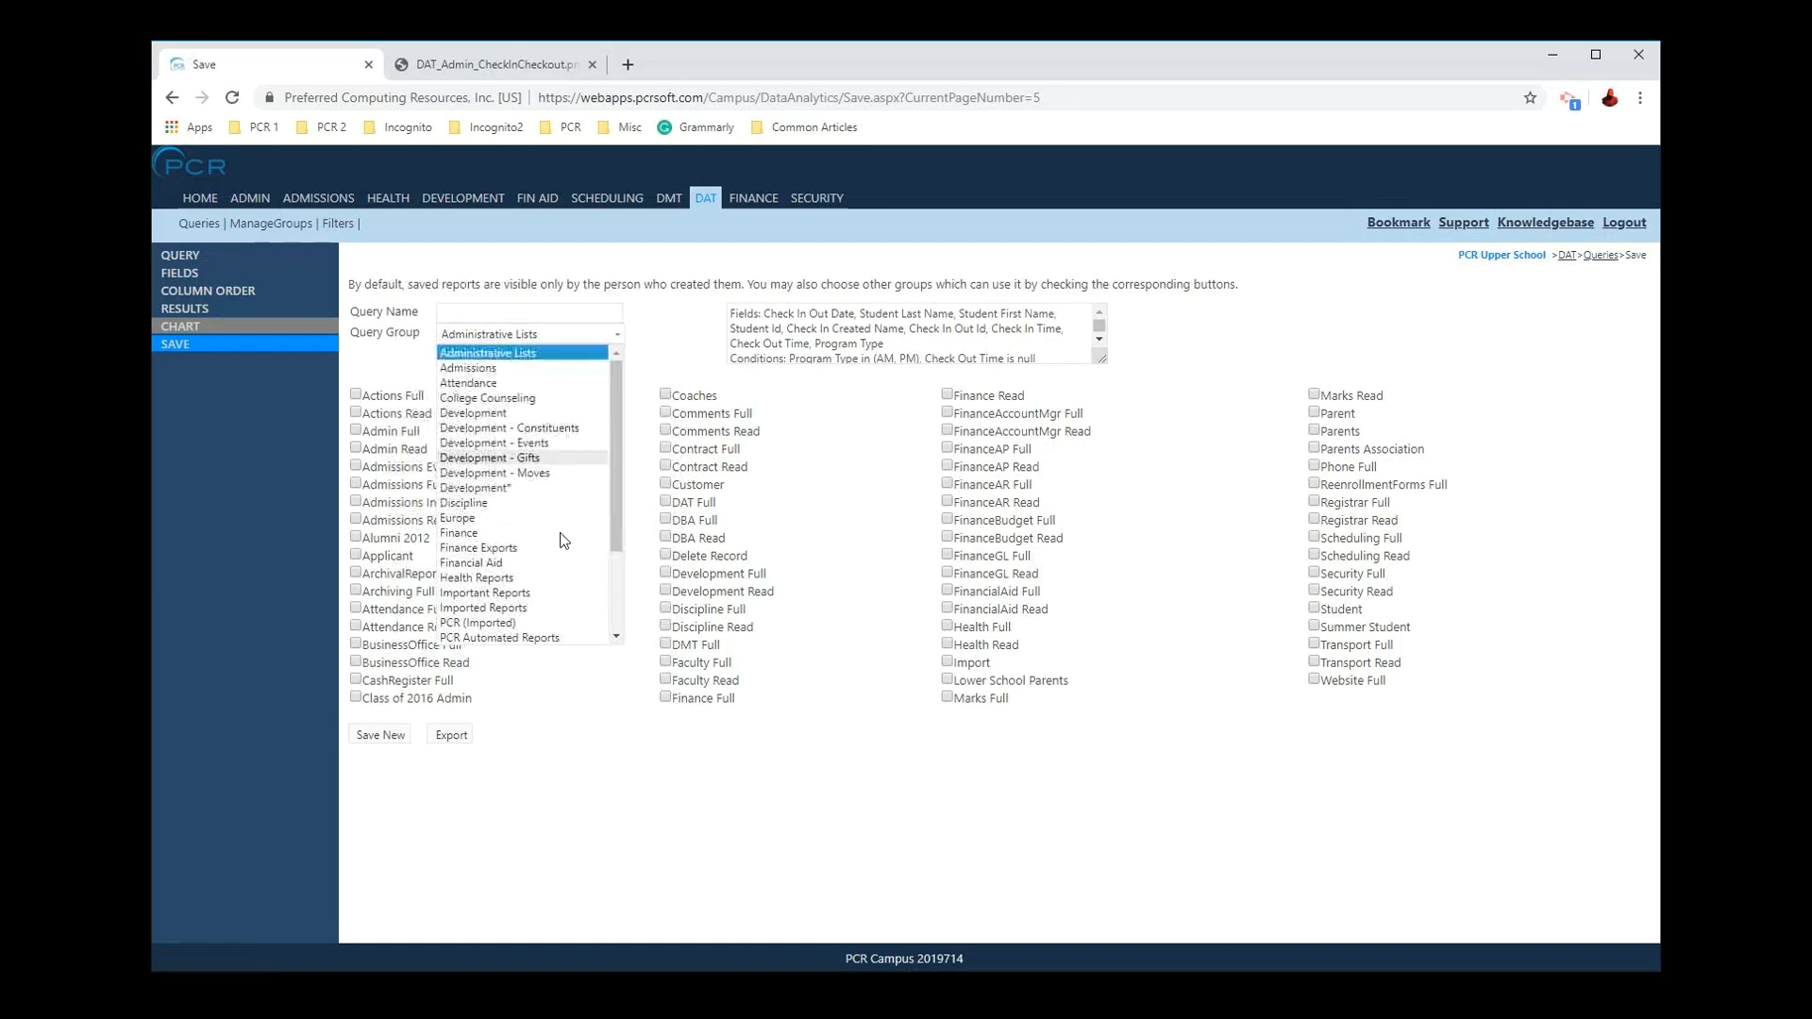
pyautogui.scroll(-2, 545, 527)
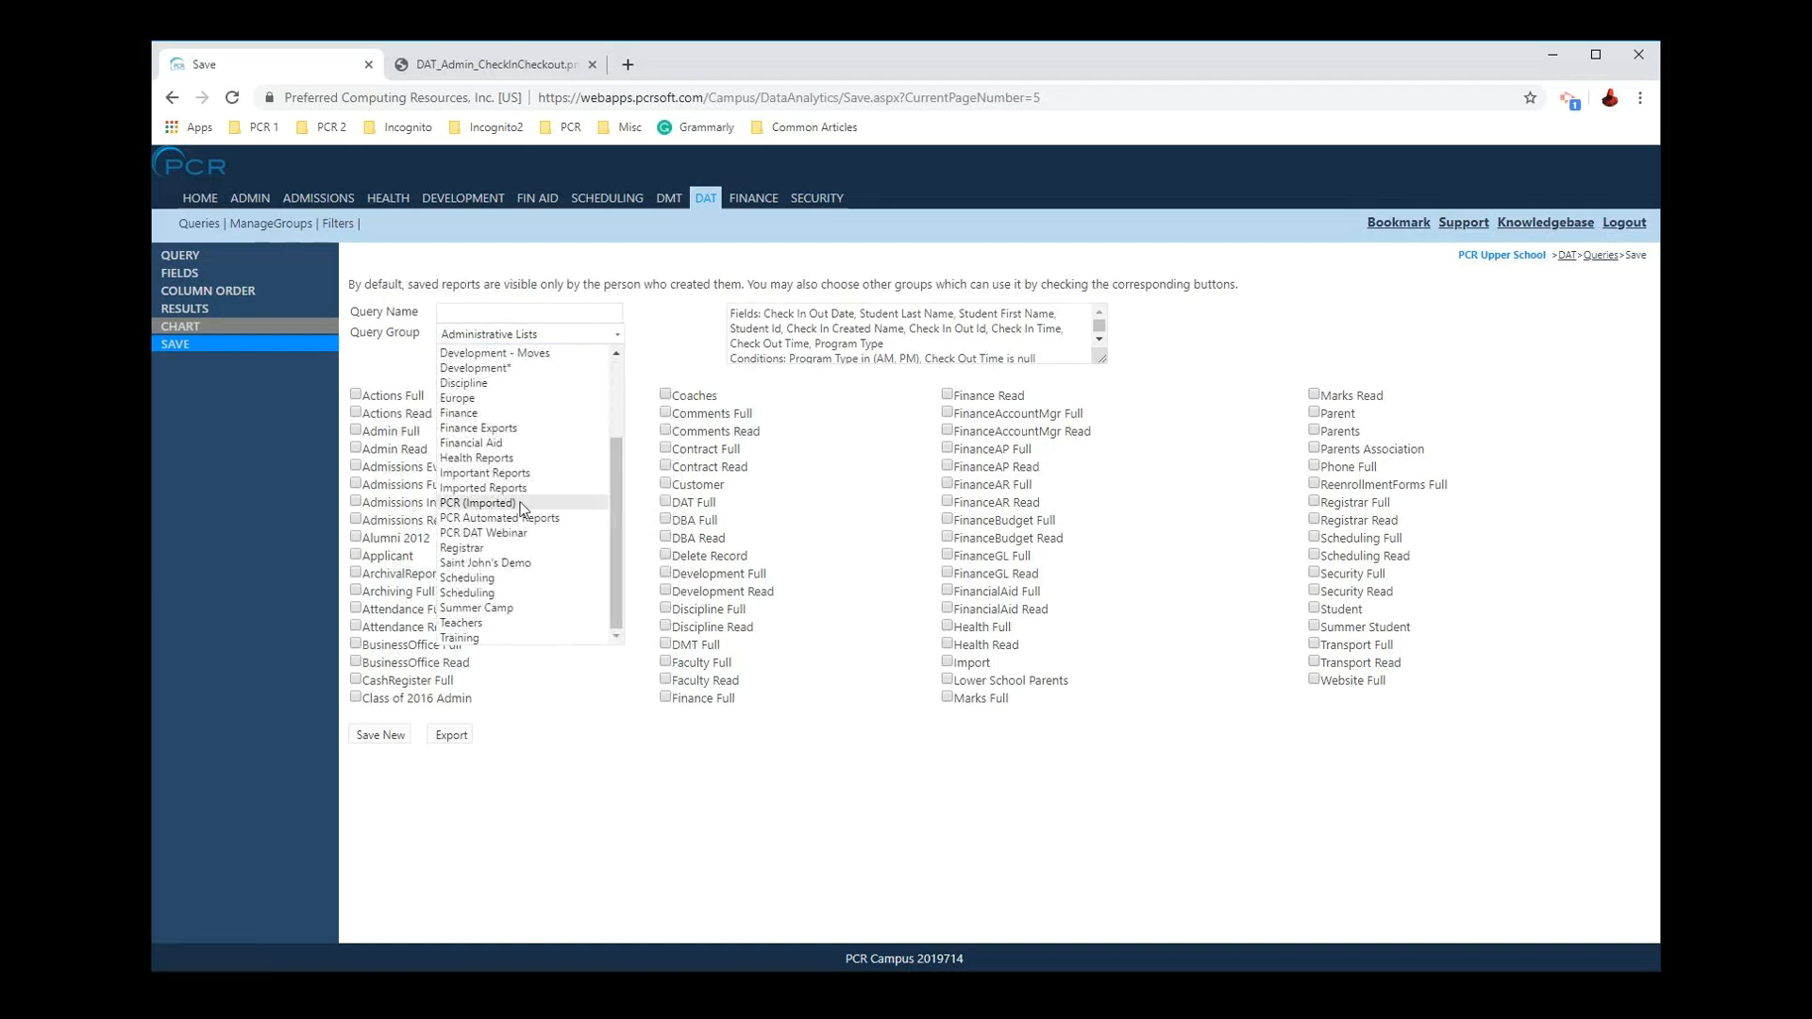
pyautogui.scroll(3, 526, 512)
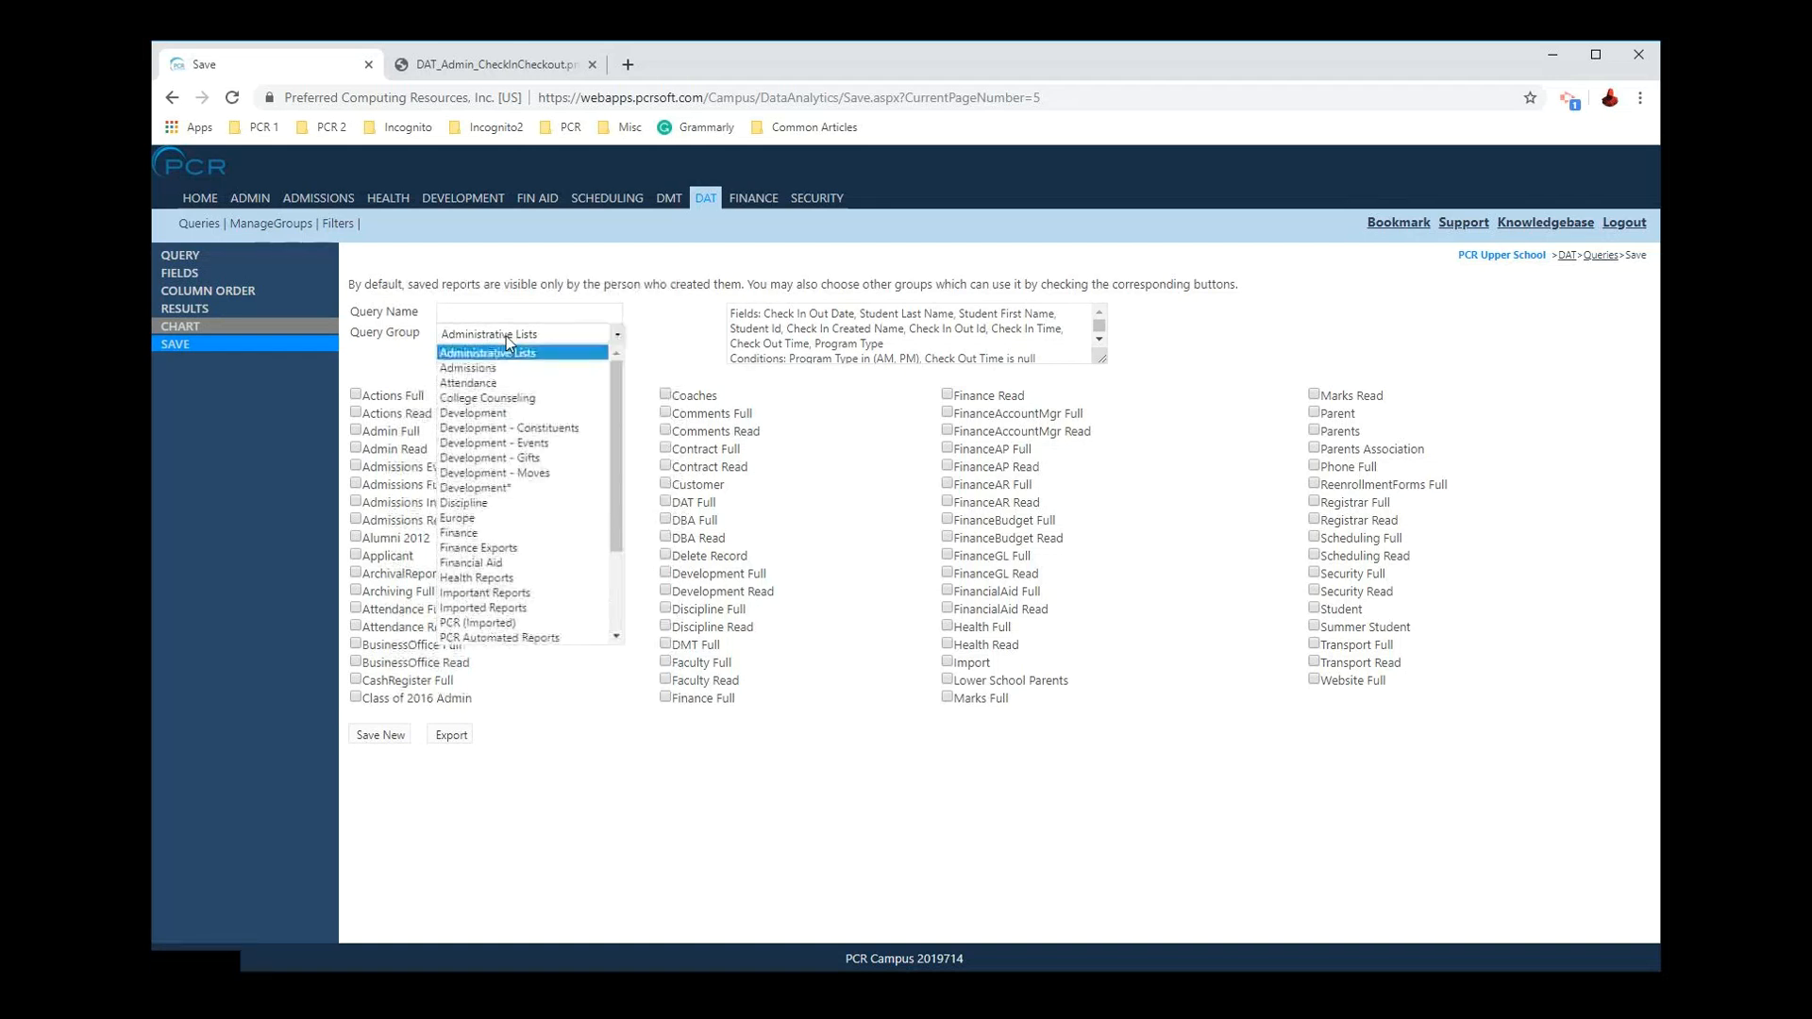
pyautogui.click(664, 326)
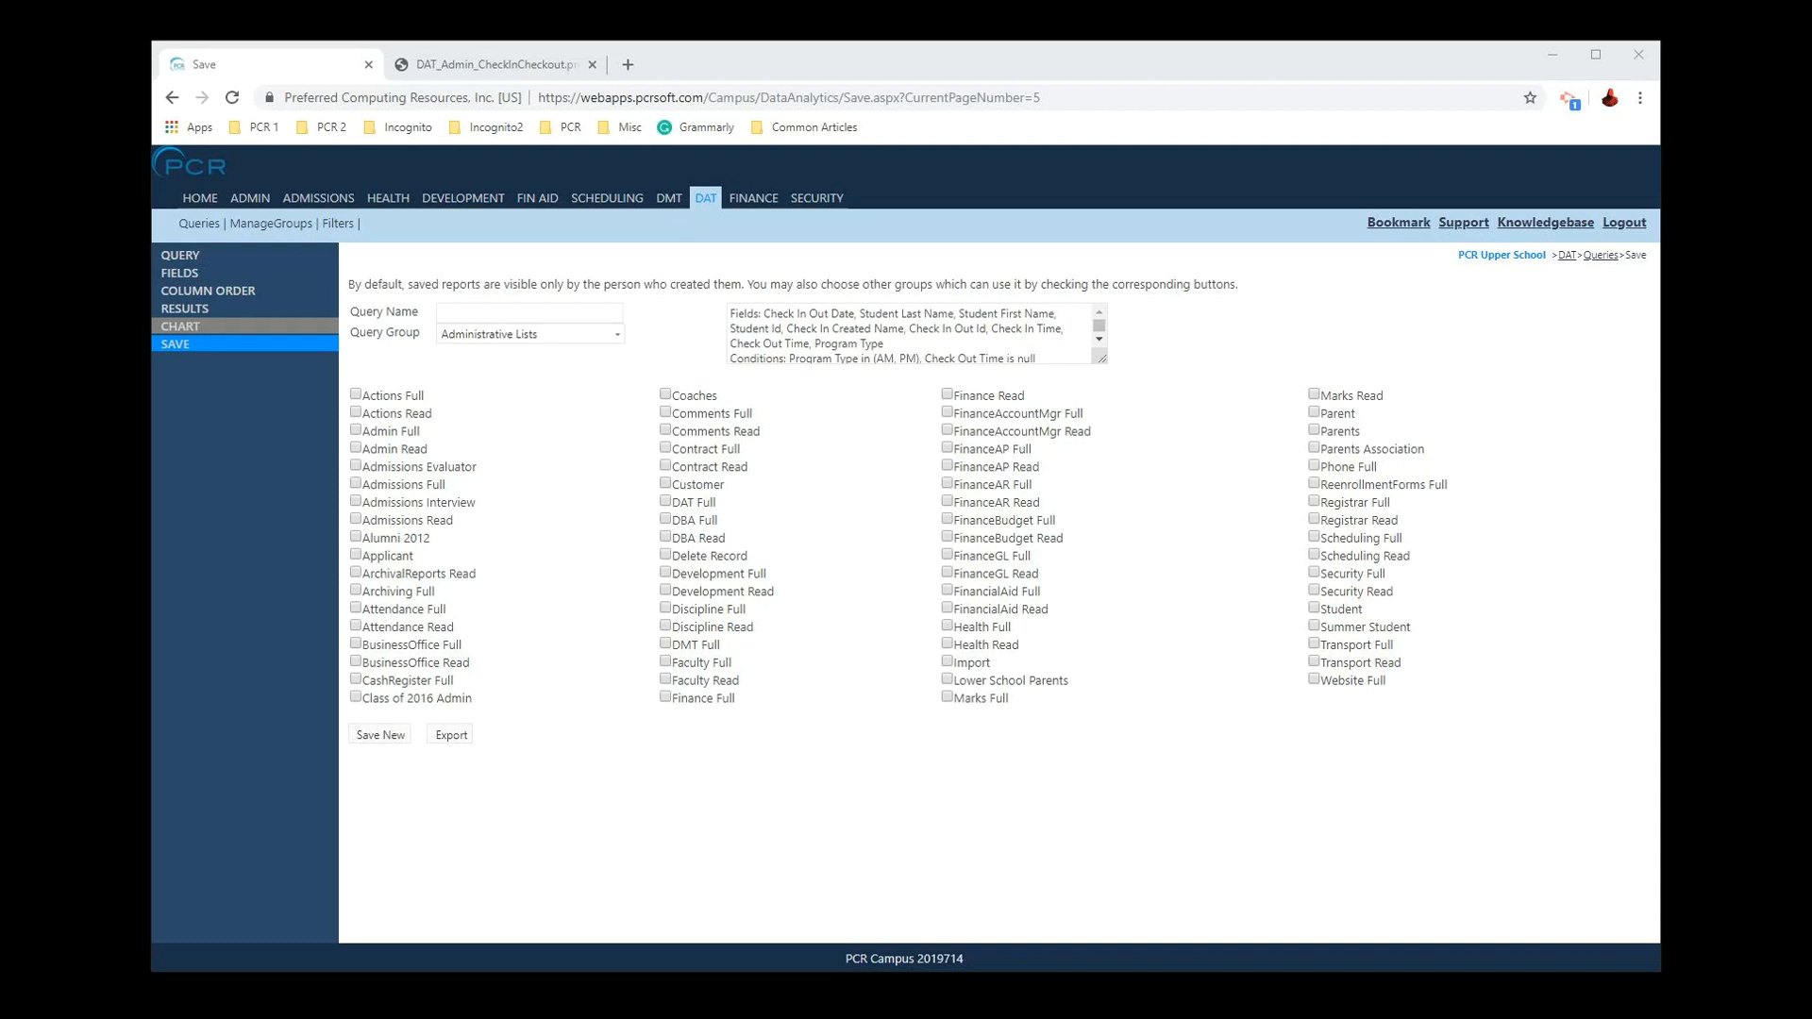
pyautogui.click(224, 310)
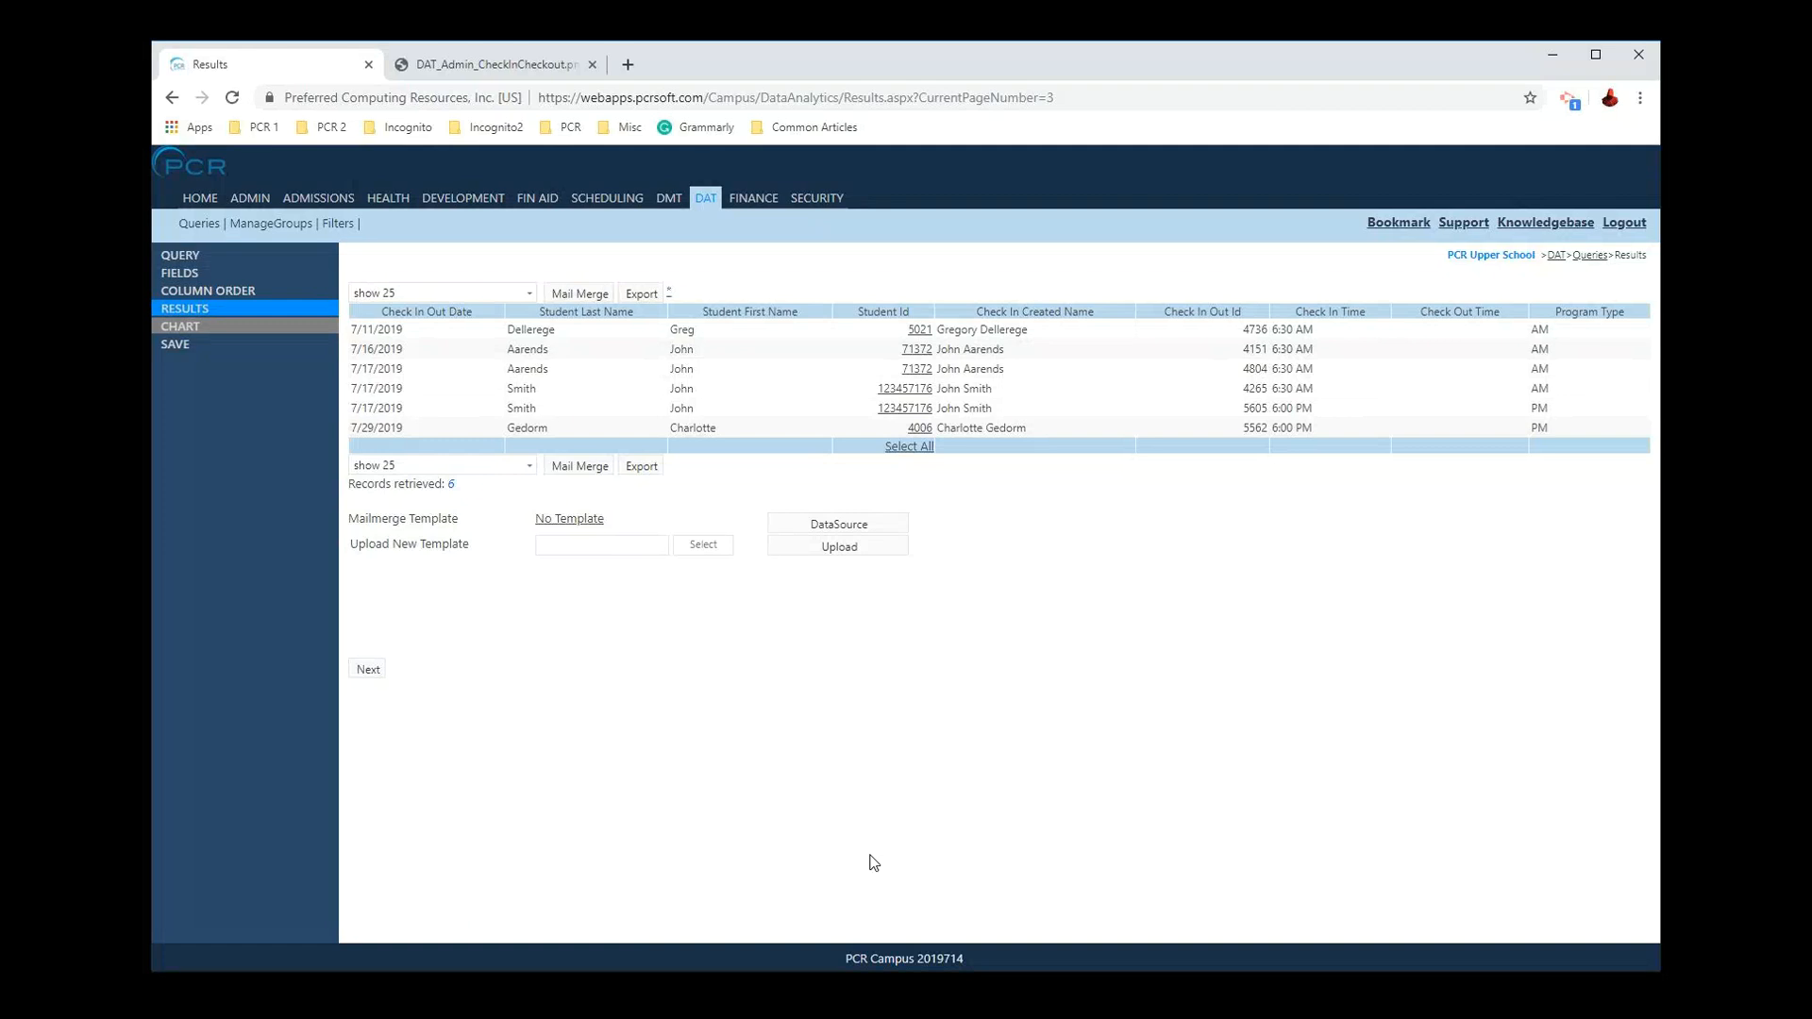
# Step: Open the saved queries list, filter it to the PCR (Imported) group and browse the available reports
pyautogui.click(199, 223)
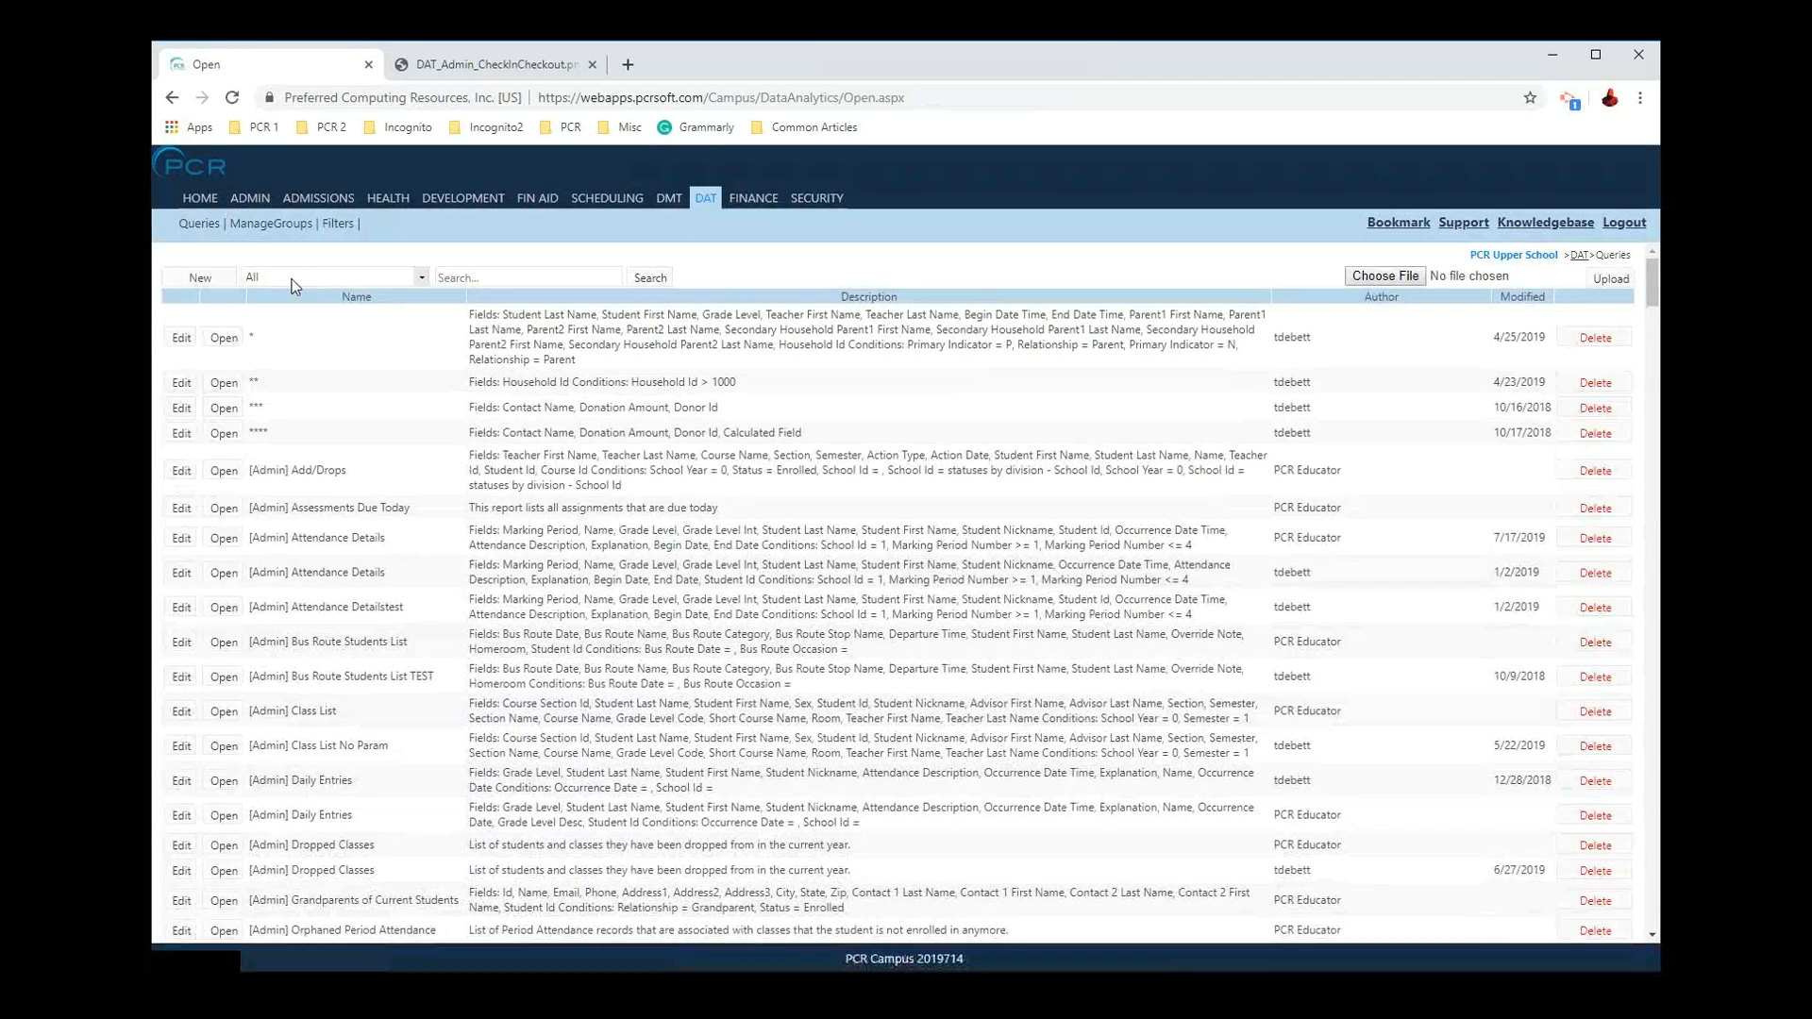
pyautogui.click(295, 280)
pyautogui.click(298, 461)
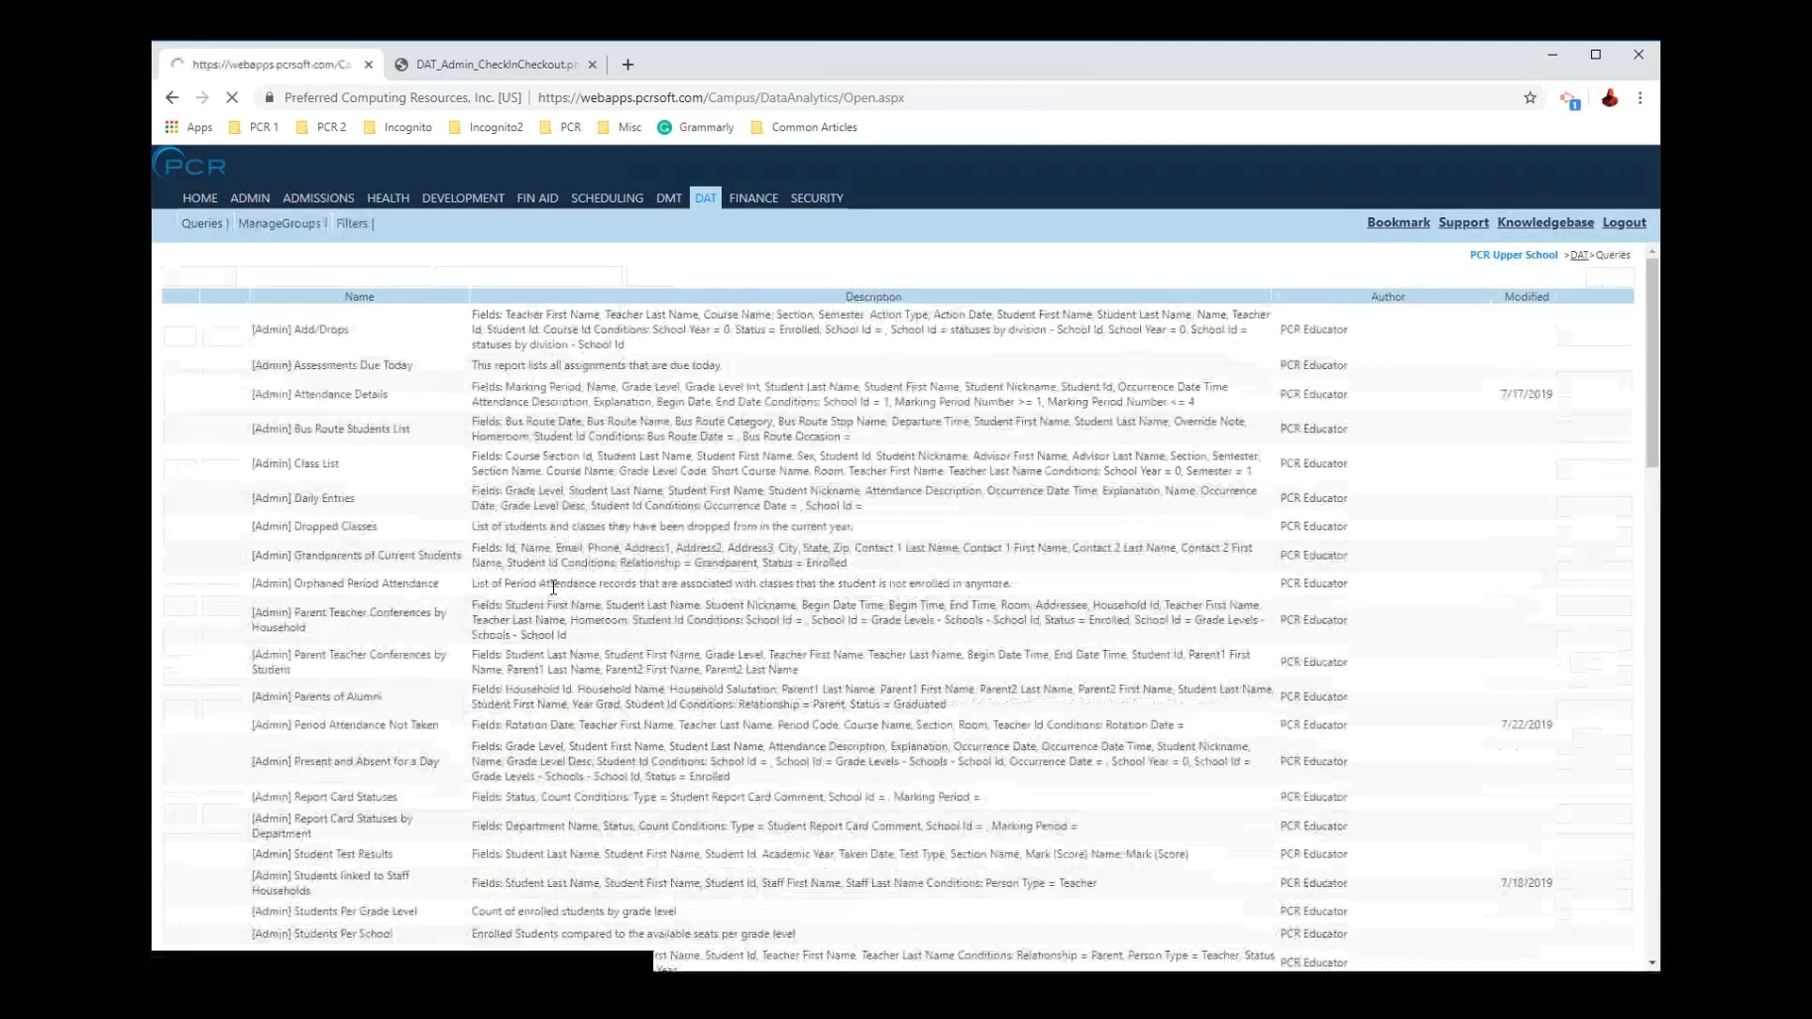
pyautogui.scroll(-20, 549, 558)
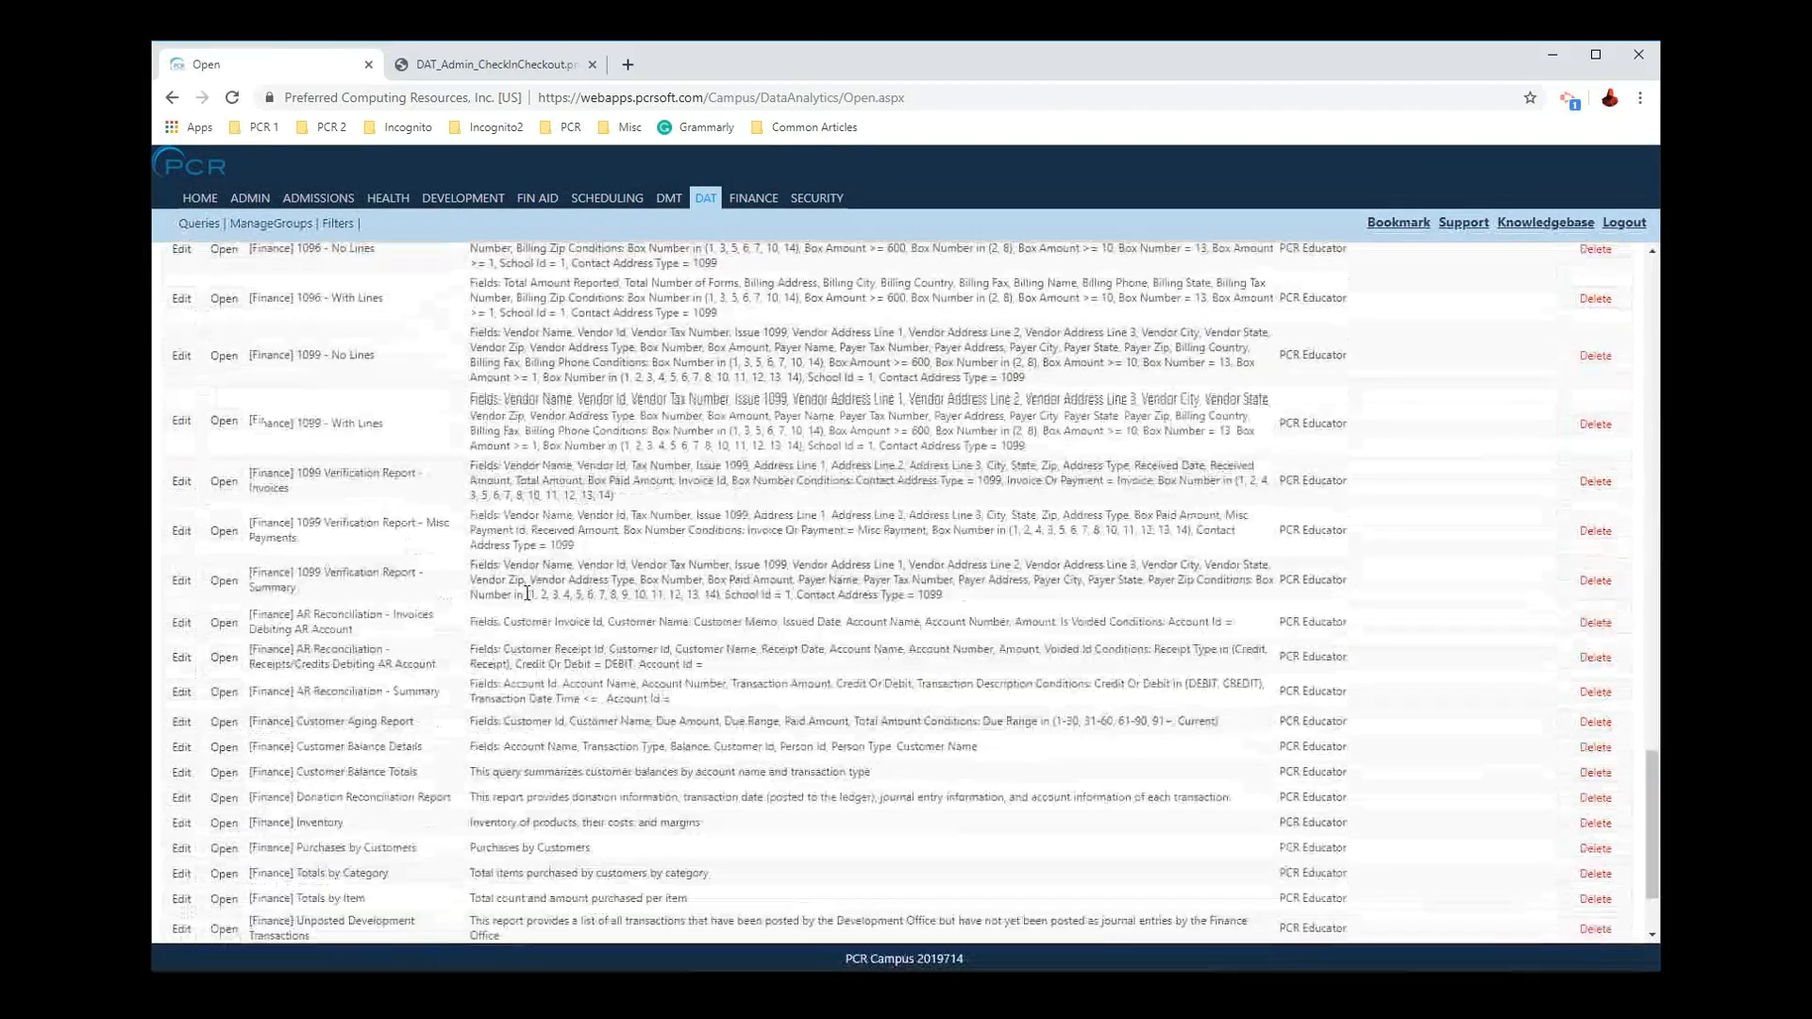
pyautogui.scroll(3, 526, 606)
pyautogui.scroll(3, 526, 605)
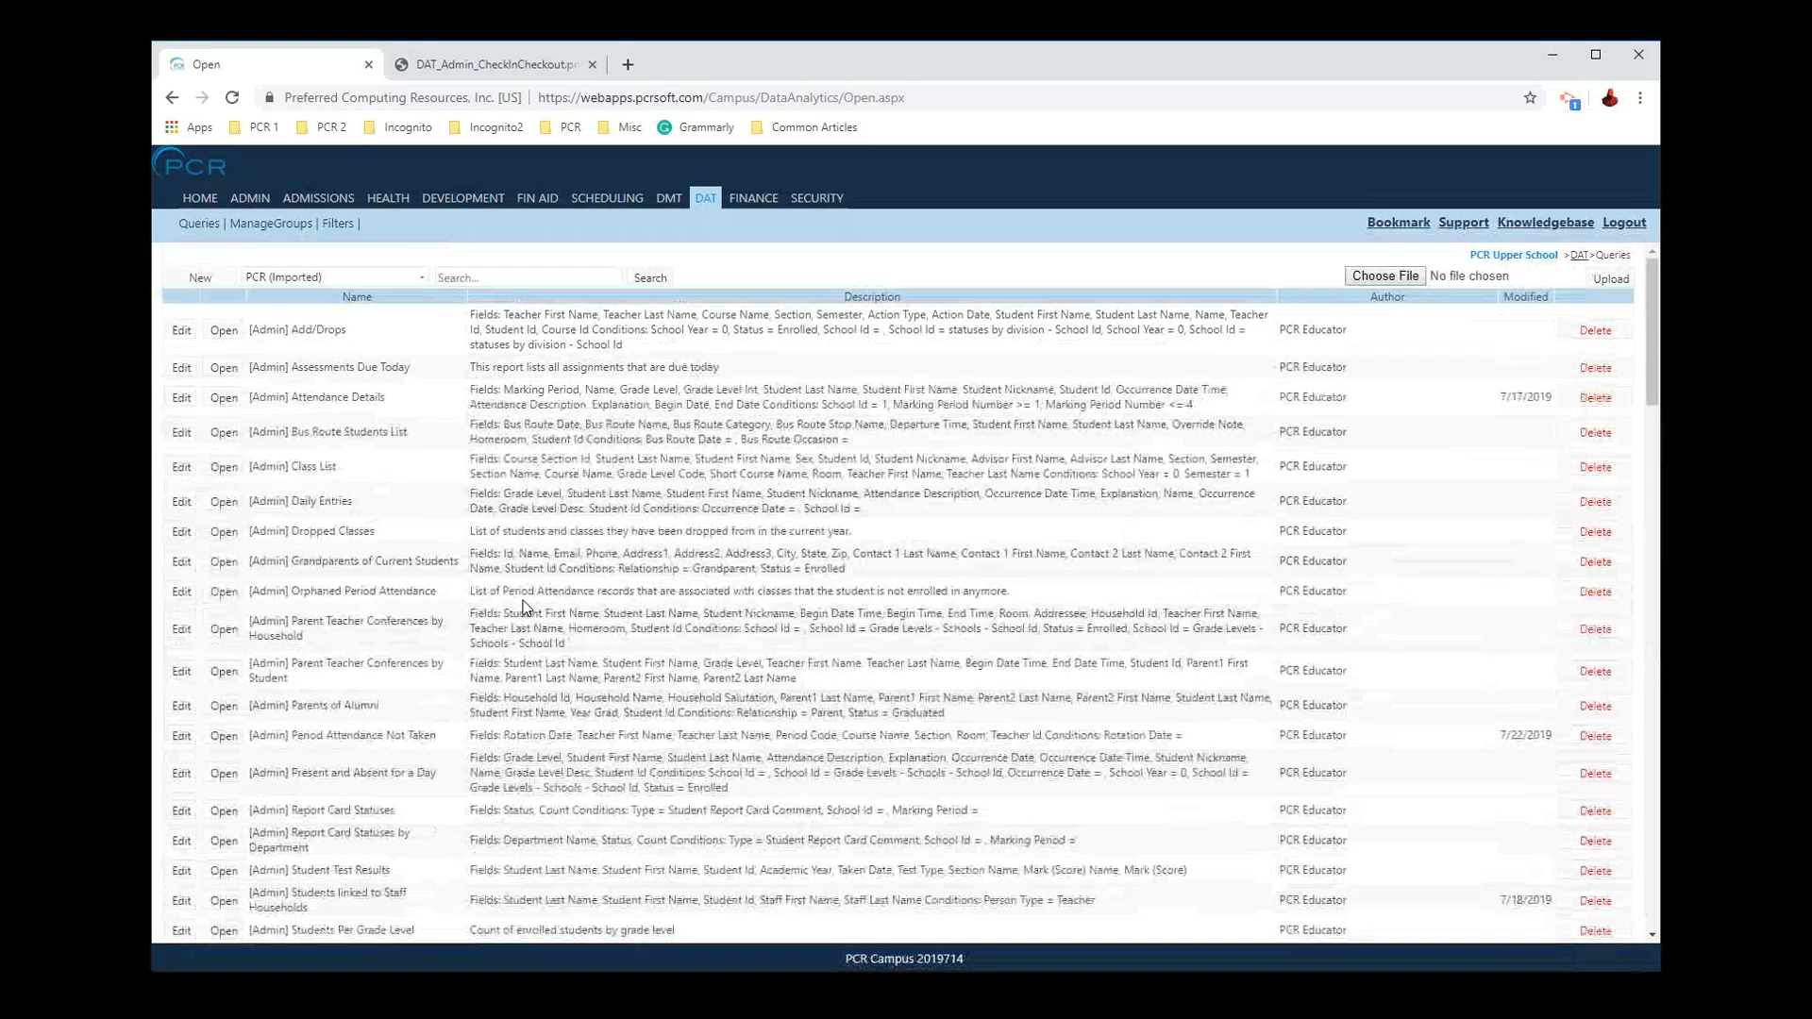